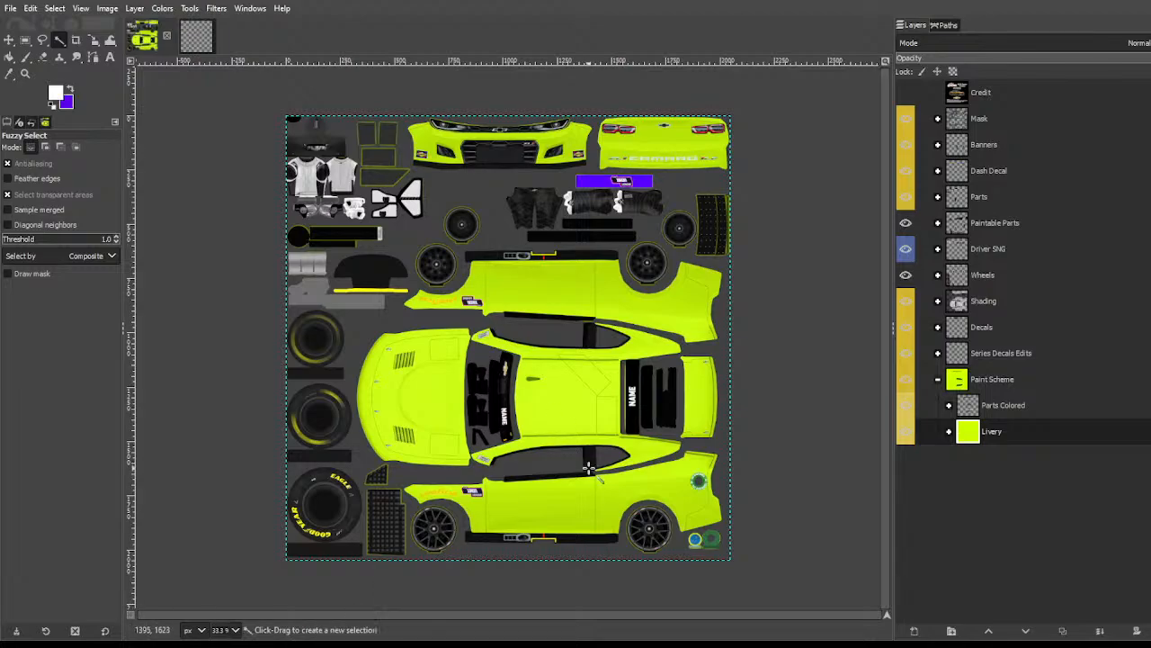
Step: Examine the car template's side, hood, roof, bumper and wheel panels across the whole canvas
{"action": "scroll", "coordinate": [546, 491], "scroll_direction": "up", "scroll_amount": 1}
{"action": "scroll", "coordinate": [546, 490], "scroll_direction": "up", "scroll_amount": 1}
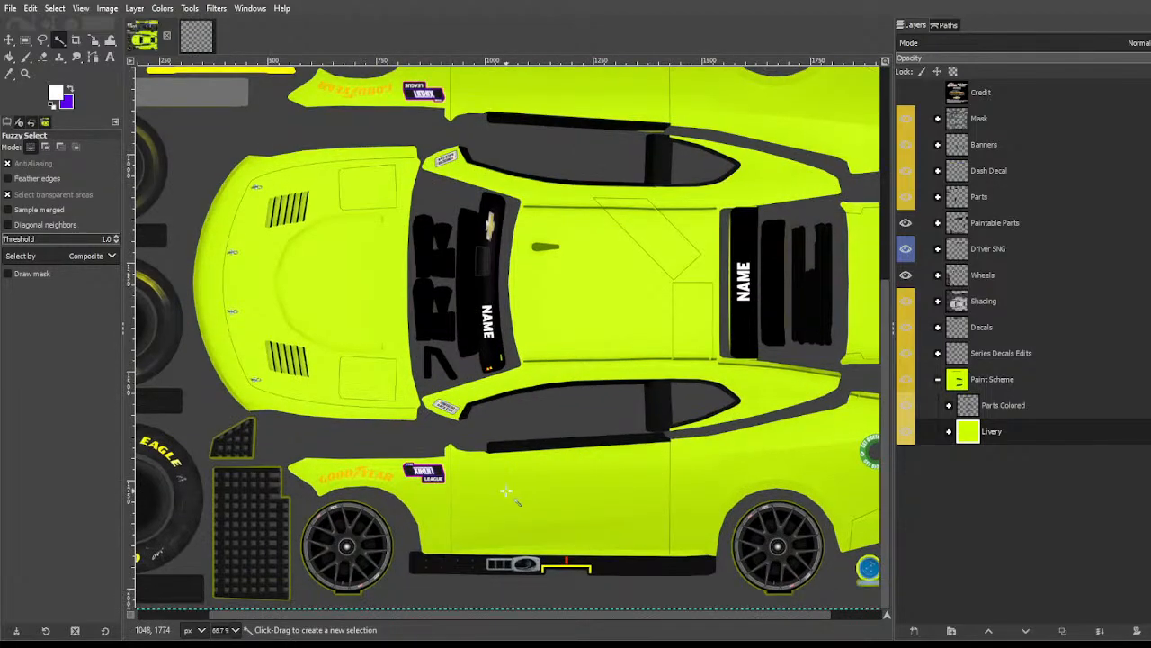
{"action": "scroll", "coordinate": [518, 433], "scroll_direction": "left", "scroll_amount": 2}
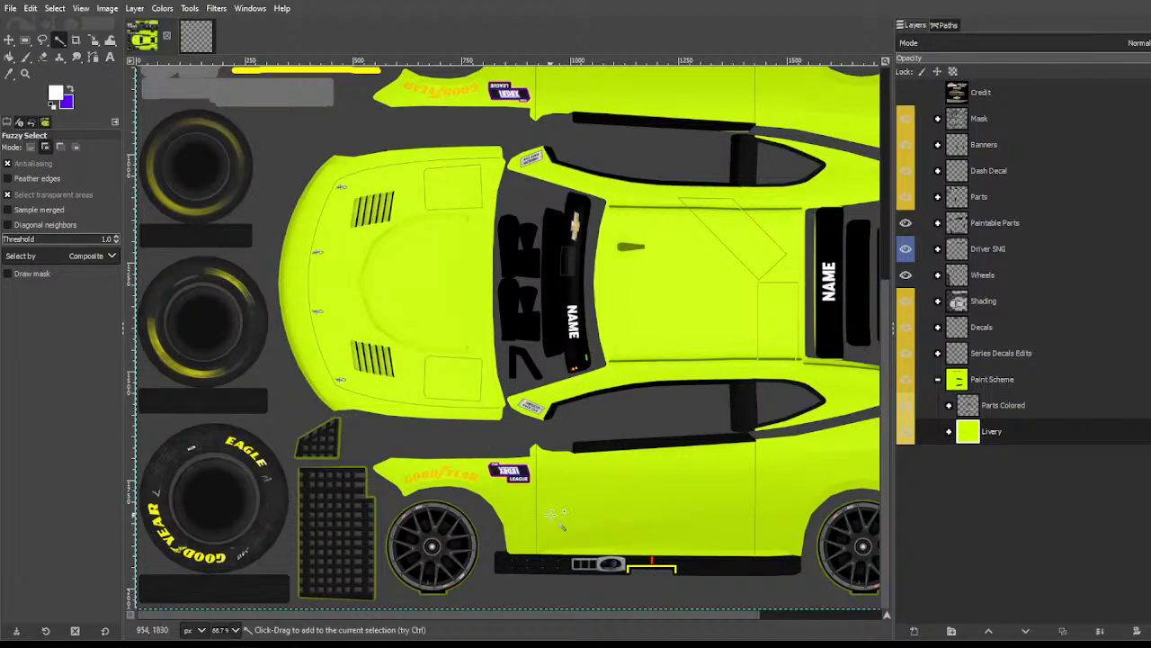
{"action": "scroll", "coordinate": [488, 442], "scroll_direction": "right", "scroll_amount": 3}
{"action": "scroll", "coordinate": [546, 460], "scroll_direction": "up", "scroll_amount": 3}
{"action": "scroll", "coordinate": [528, 445], "scroll_direction": "up", "scroll_amount": 5}
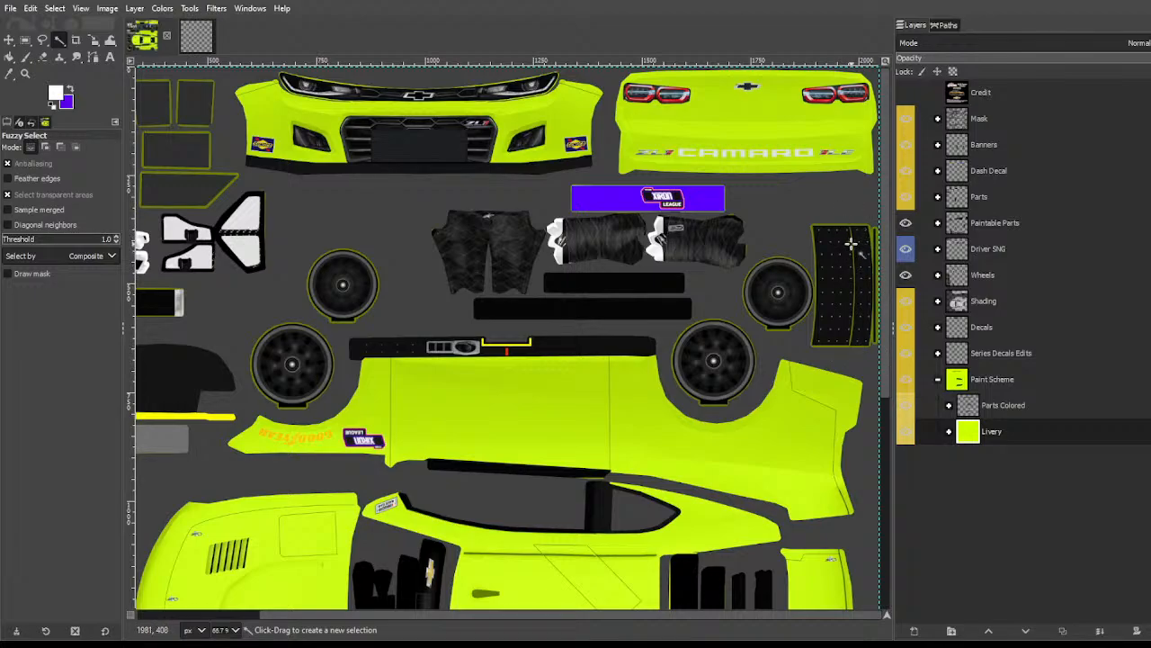
{"action": "key", "text": "shift"}
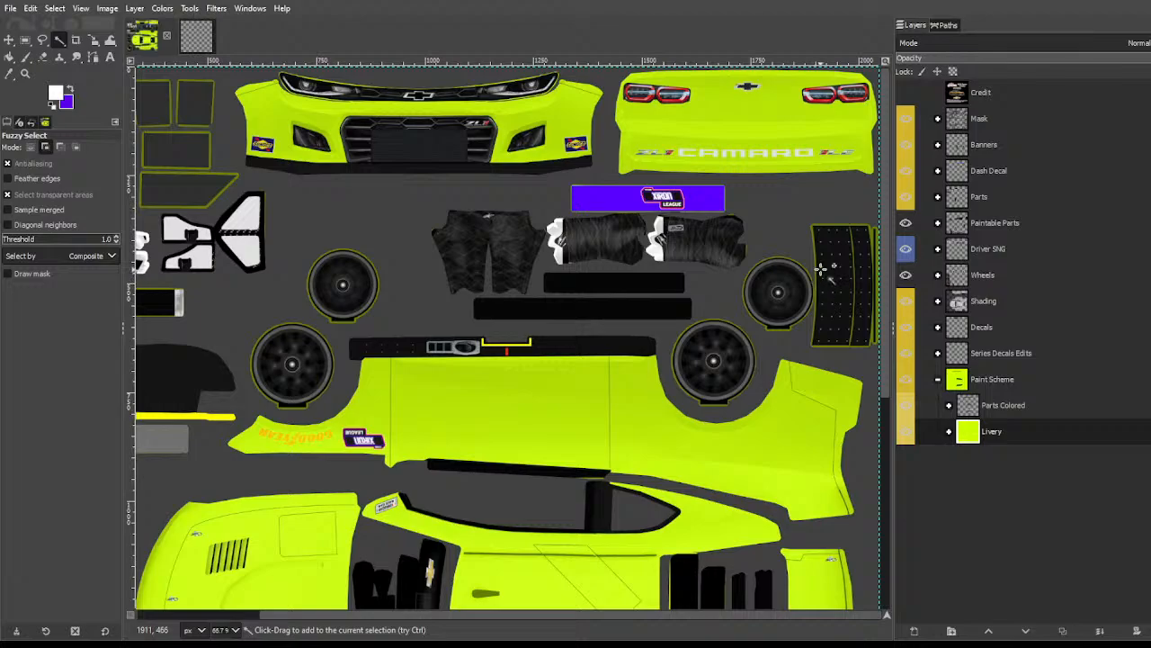
{"action": "scroll", "coordinate": [821, 286], "scroll_direction": "left", "scroll_amount": 4}
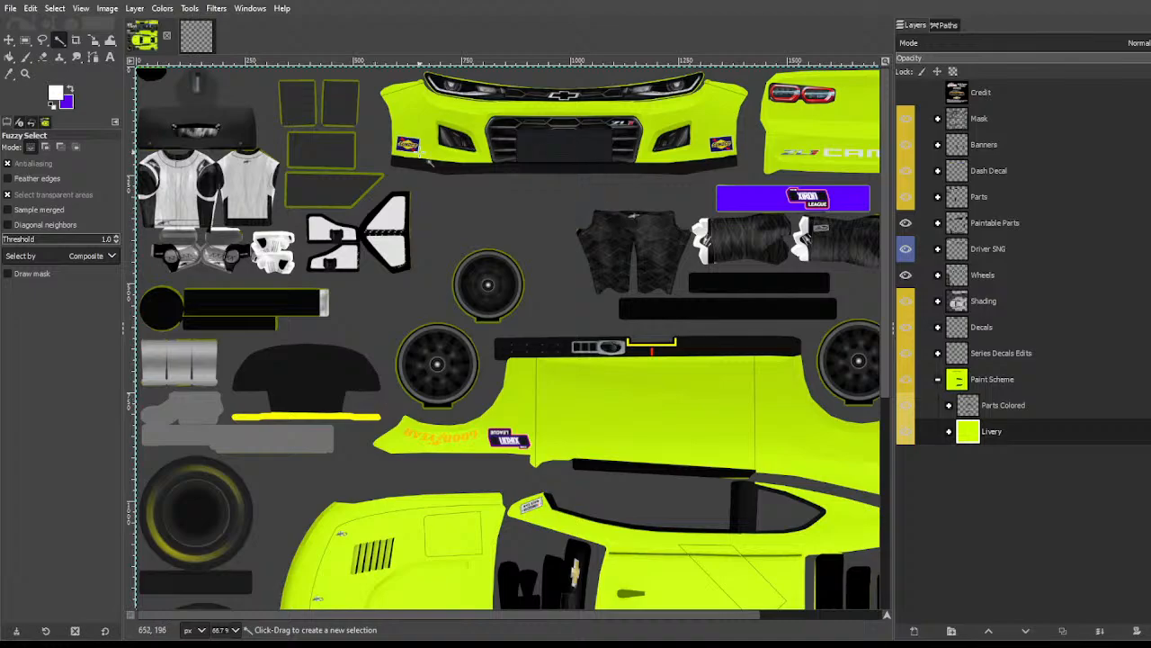
{"action": "scroll", "coordinate": [462, 275], "scroll_direction": "right", "scroll_amount": 4}
{"action": "scroll", "coordinate": [462, 274], "scroll_direction": "left", "scroll_amount": 4}
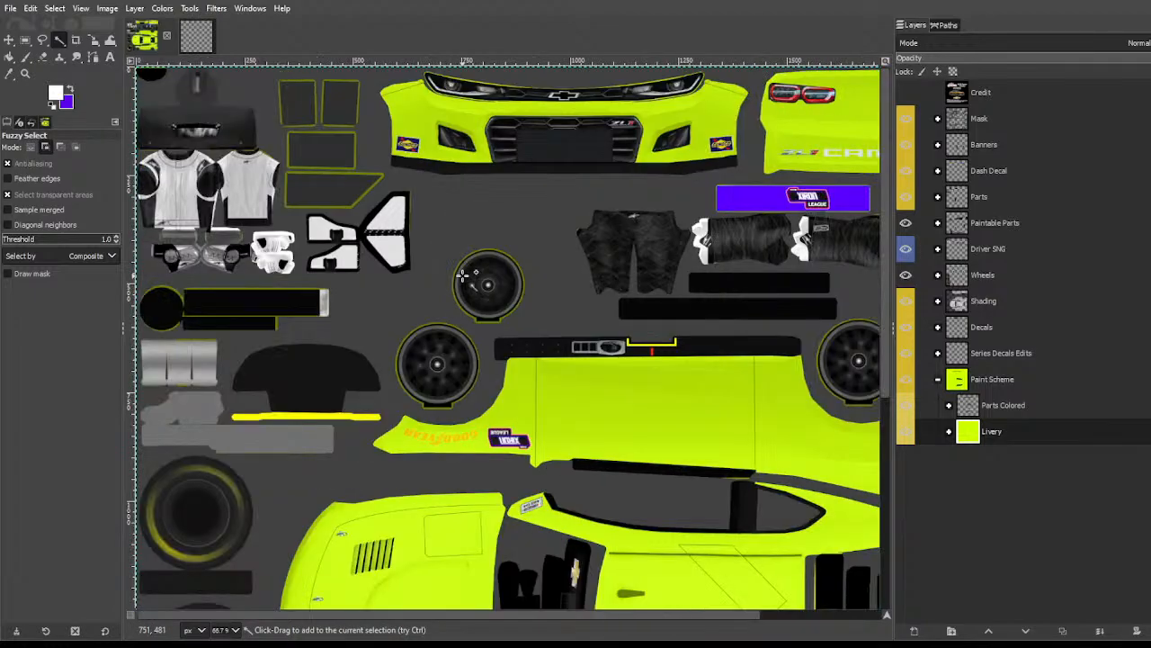
{"action": "scroll", "coordinate": [462, 274], "scroll_direction": "down", "scroll_amount": 7}
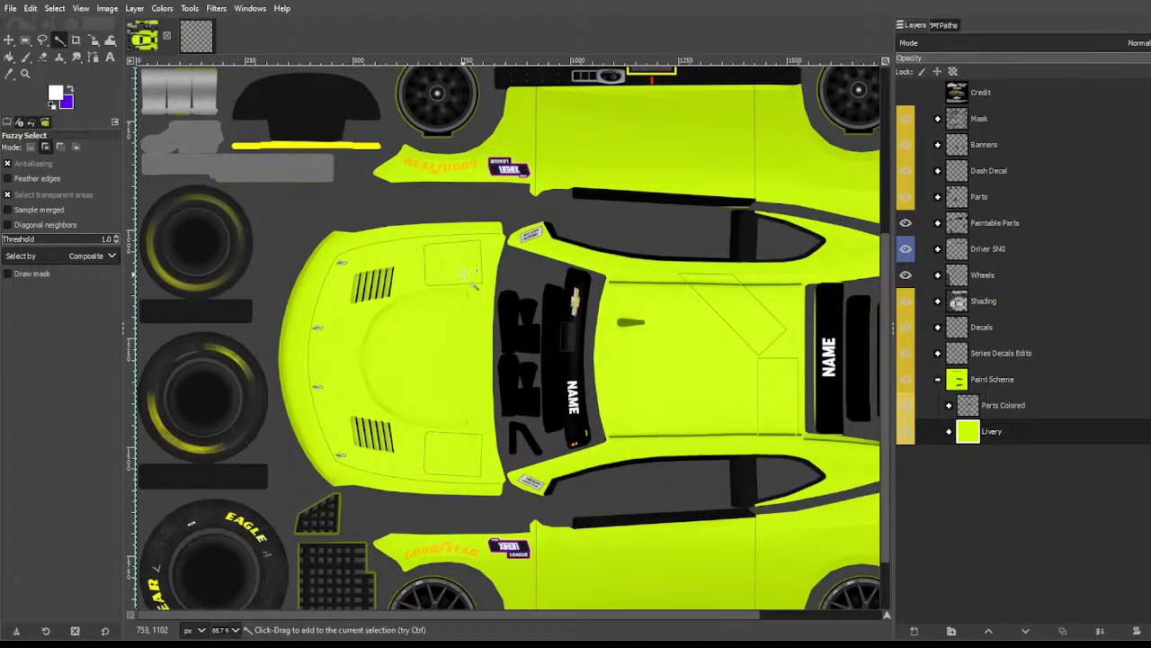
{"action": "scroll", "coordinate": [462, 274], "scroll_direction": "right", "scroll_amount": 4}
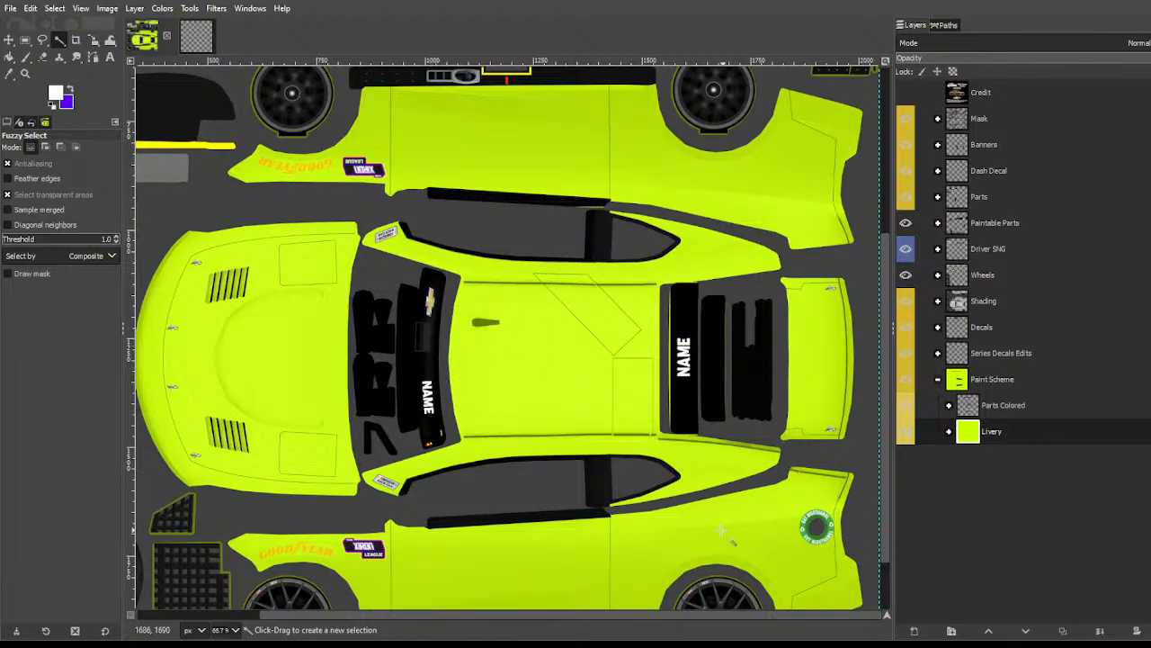
{"action": "scroll", "coordinate": [542, 333], "scroll_direction": "left", "scroll_amount": 2}
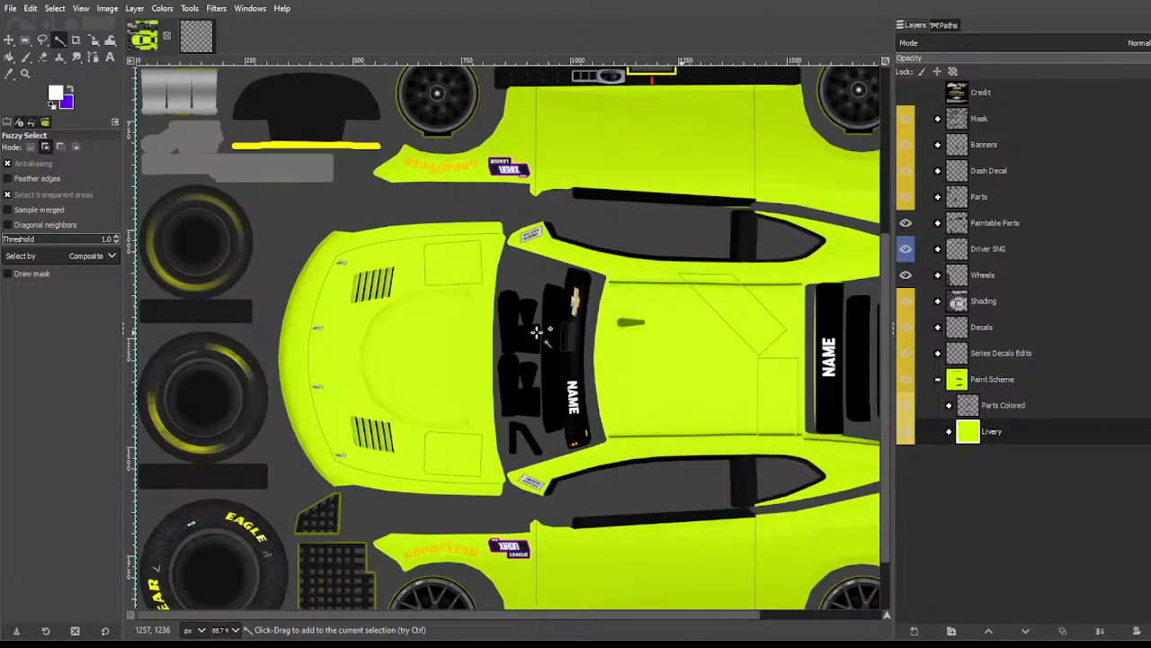
{"action": "scroll", "coordinate": [541, 334], "scroll_direction": "right", "scroll_amount": 2}
Step: In the logo image, show the #3 Logo layer and delete the black background around the number
{"action": "left_click", "coordinate": [196, 36]}
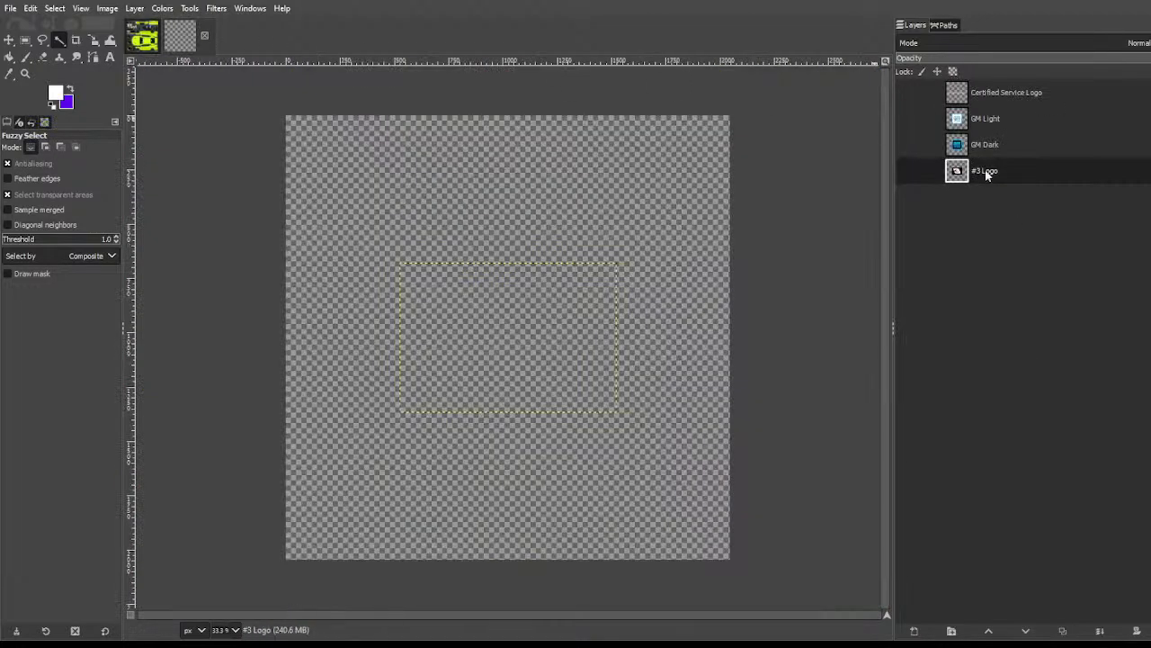
{"action": "left_click", "coordinate": [906, 171]}
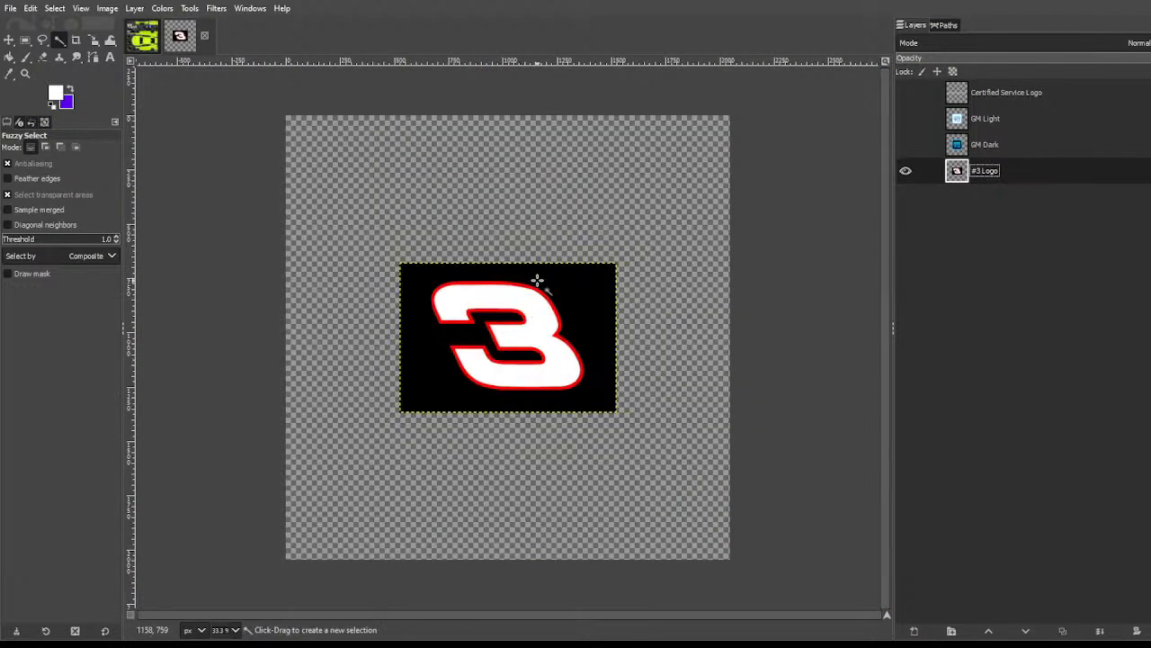
{"action": "left_click", "coordinate": [566, 283]}
{"action": "key", "text": "Delete"}
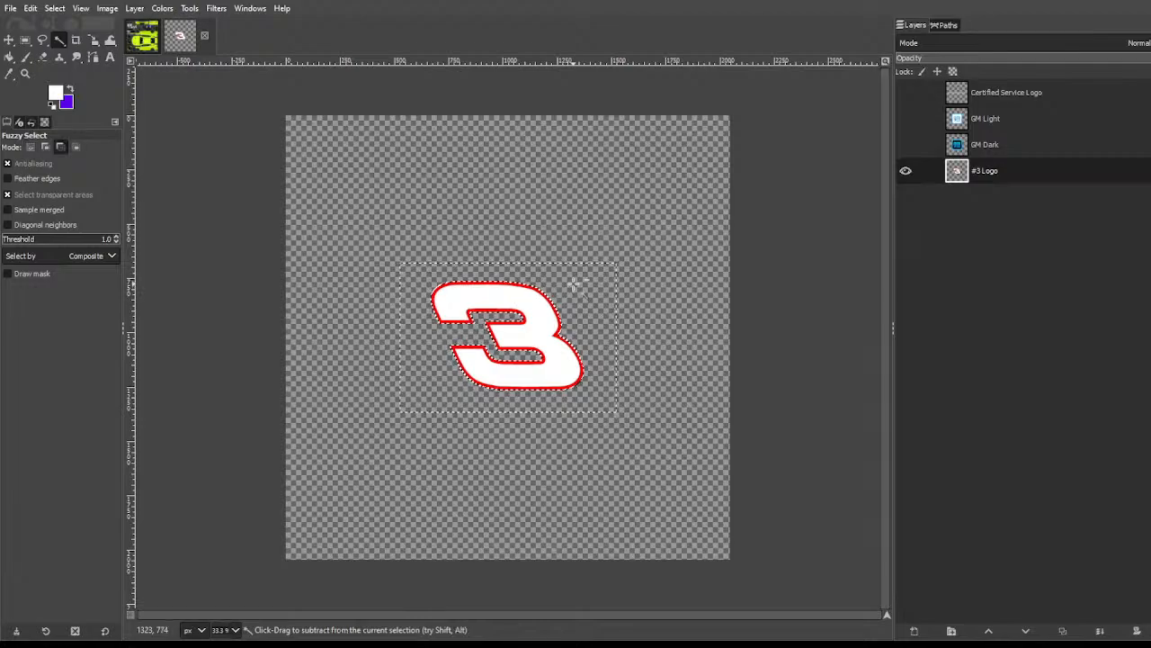
{"action": "key", "text": "ctrl+shift+a"}
Step: Crop the #3 Logo layer to its content and paste a copy into the car template's Paint Scheme group
{"action": "left_click", "coordinate": [135, 8]}
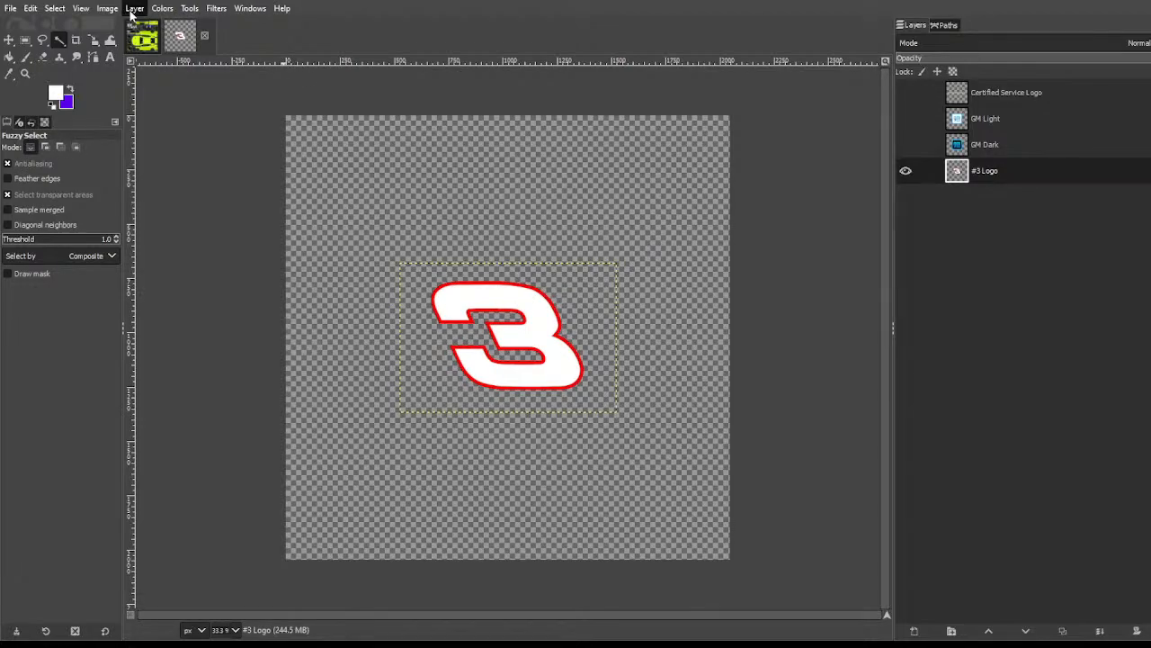
{"action": "left_click", "coordinate": [180, 251]}
{"action": "key", "text": "ctrl+c"}
{"action": "key", "text": "ctrl+Tab"}
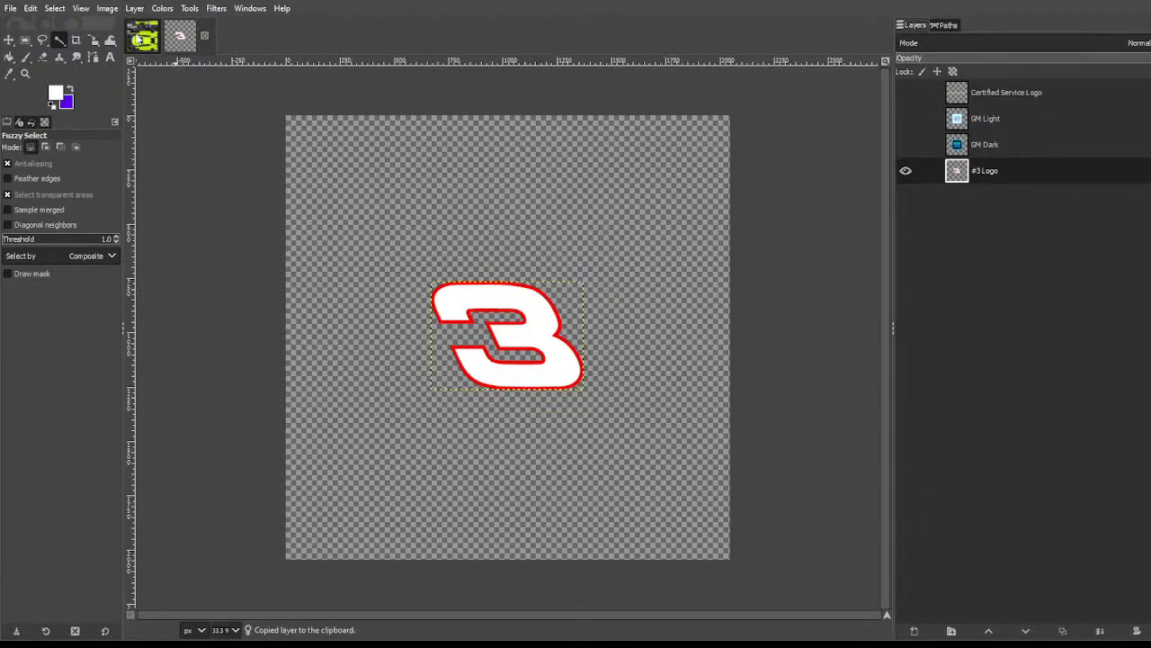
{"action": "key", "text": "ctrl+v"}
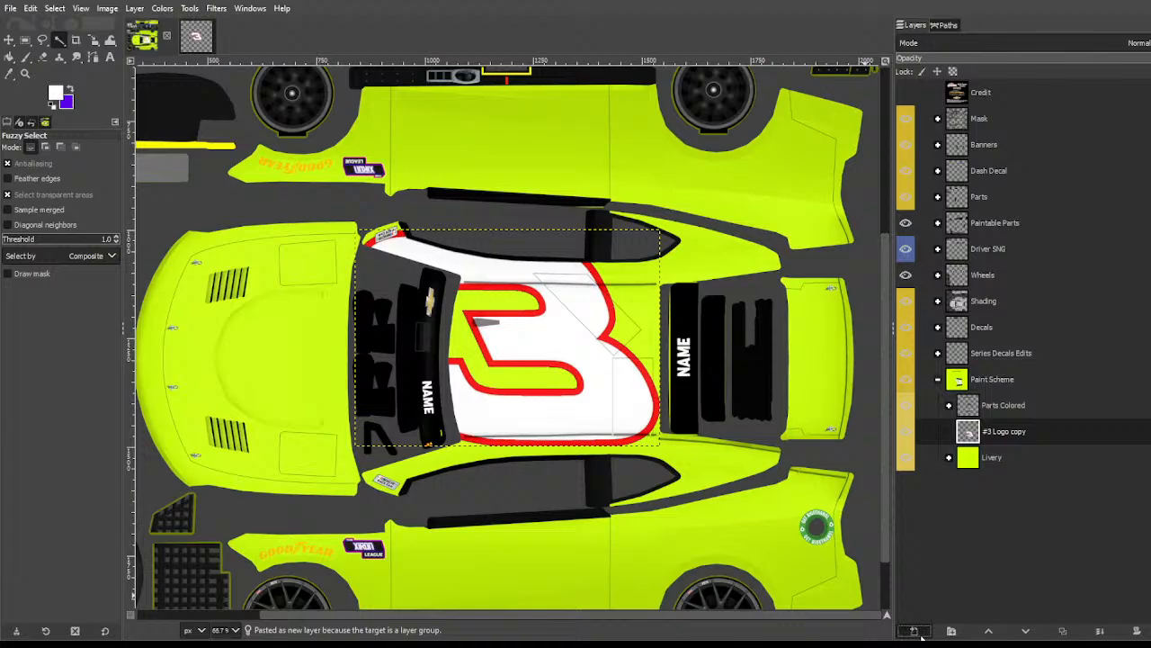
Step: Scale the pasted number 3 to 266 × 189 px and place it on the lower side panel's door, behind the front wheel
{"action": "key", "text": "shift+s"}
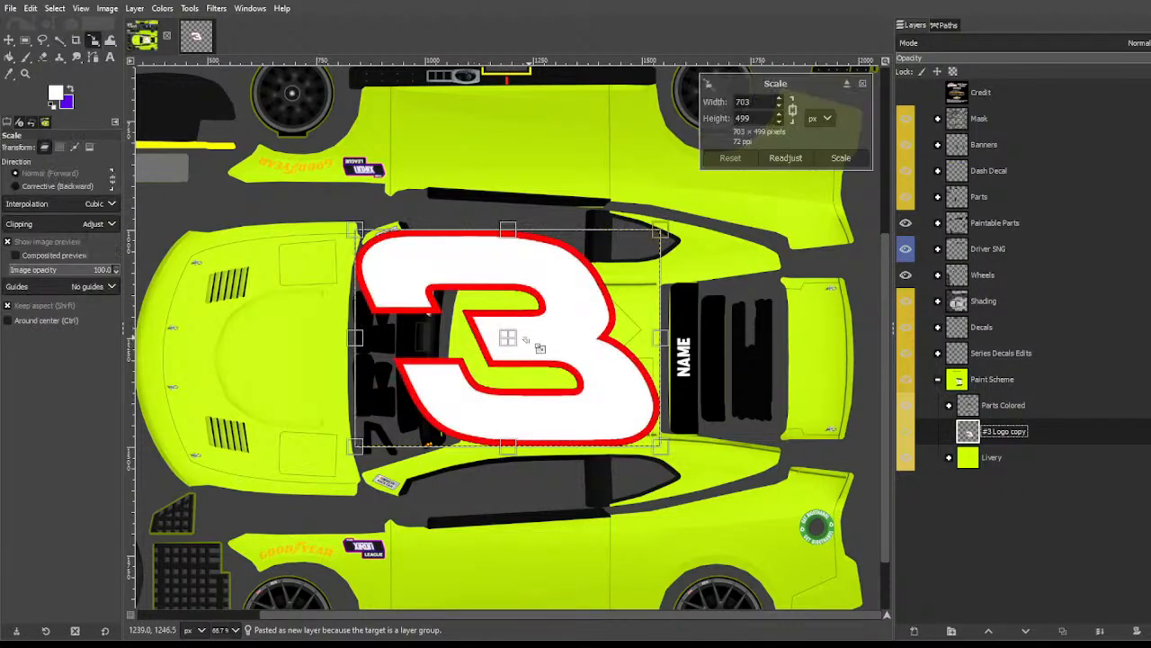
{"action": "left_click_drag", "start_coordinate": [507, 339], "coordinate": [485, 461]}
{"action": "scroll", "coordinate": [496, 471], "scroll_direction": "down", "scroll_amount": 2}
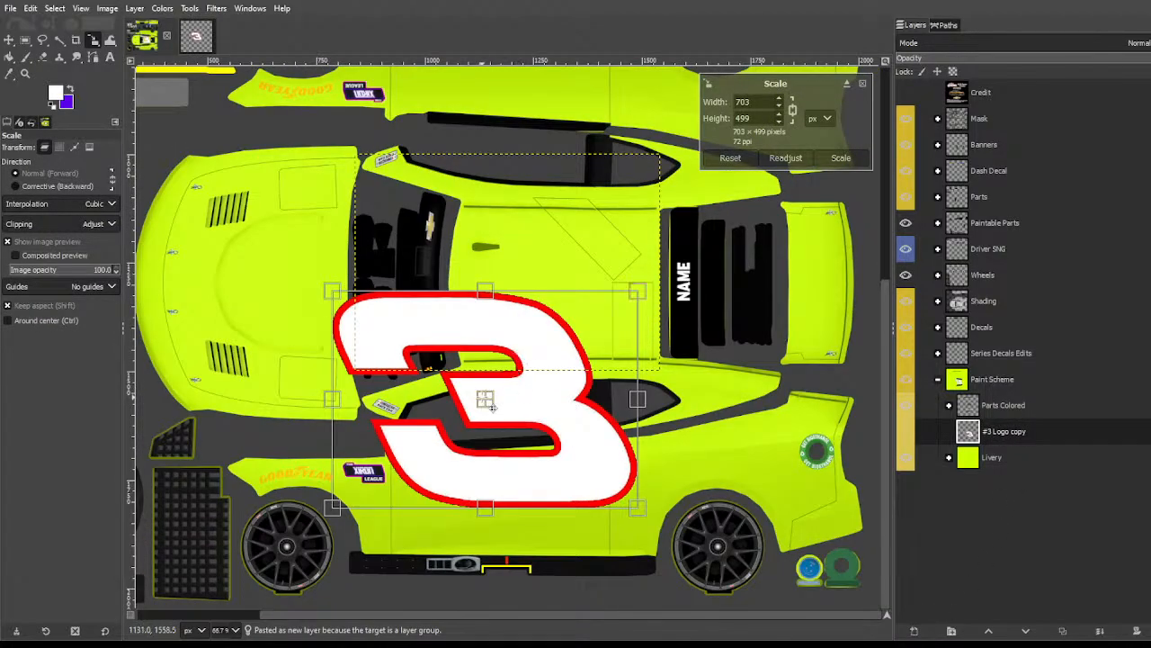
{"action": "left_click_drag", "start_coordinate": [492, 400], "coordinate": [338, 443]}
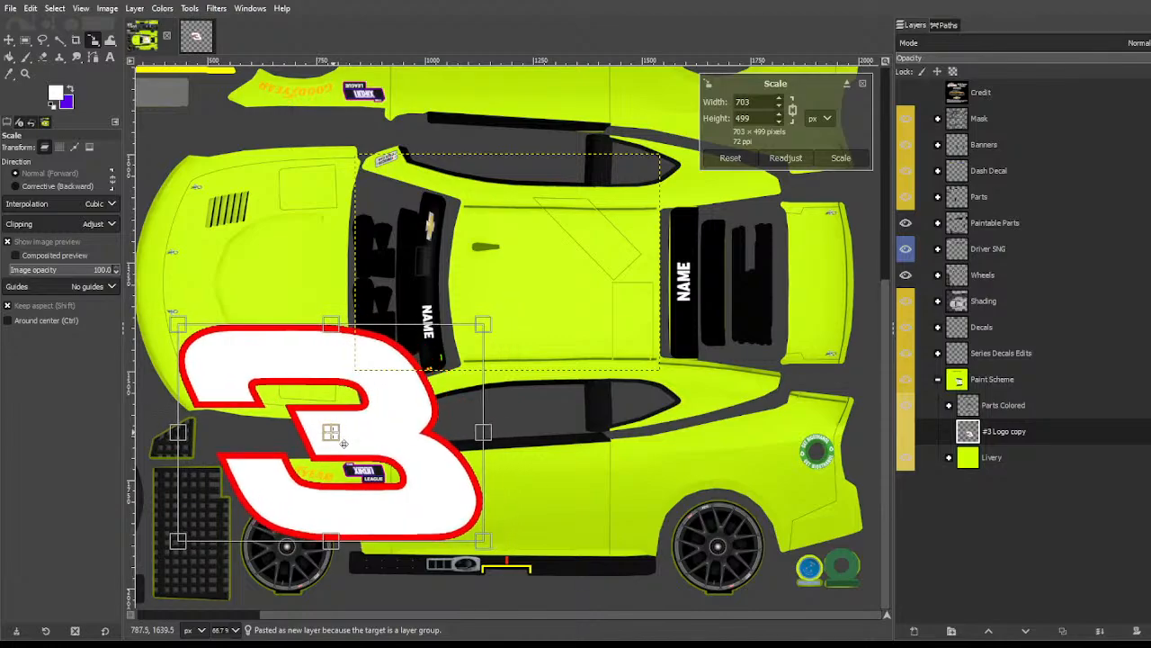
{"action": "left_click_drag", "start_coordinate": [233, 344], "coordinate": [463, 516]}
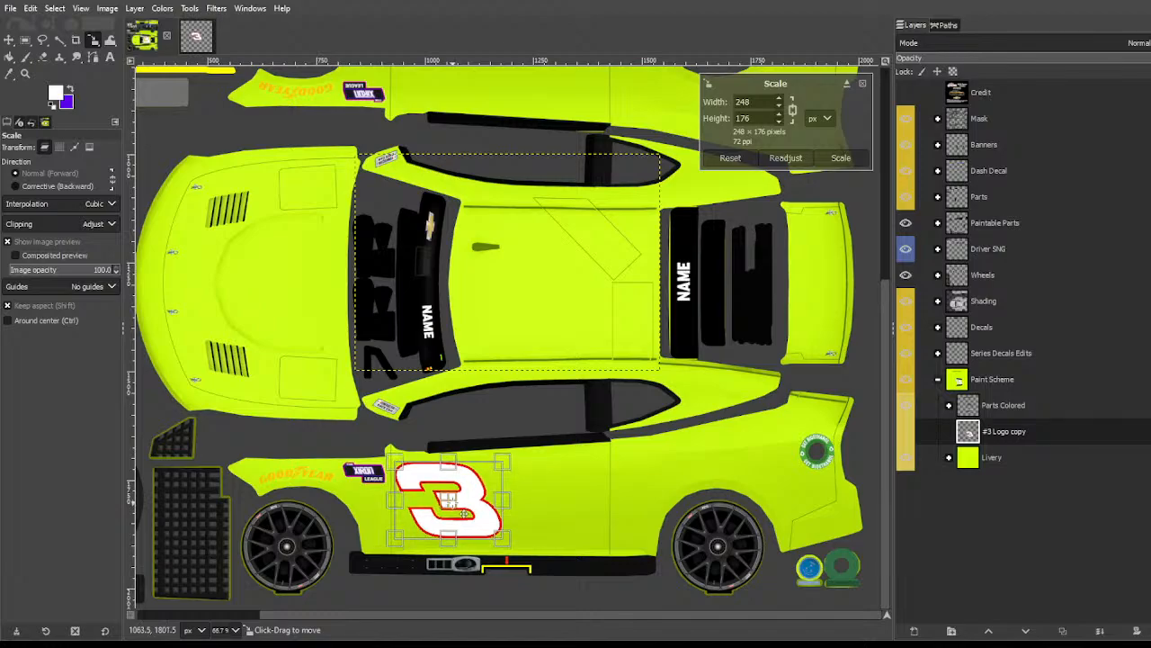
{"action": "left_click_drag", "start_coordinate": [510, 565], "coordinate": [513, 569]}
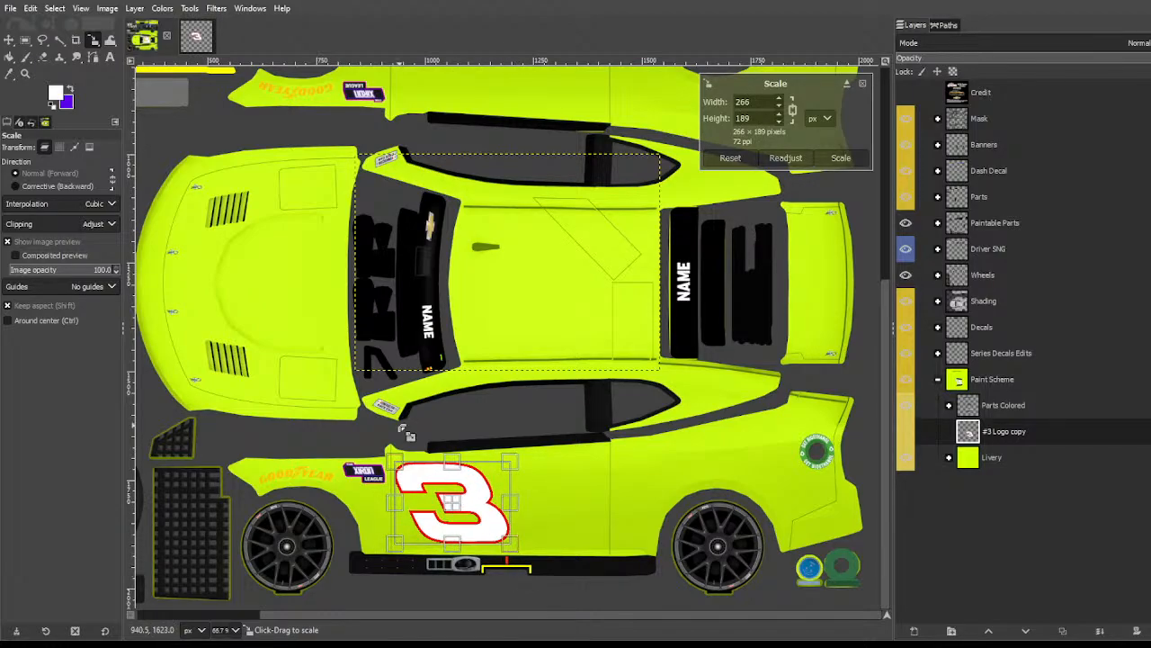
{"action": "key", "text": "Return"}
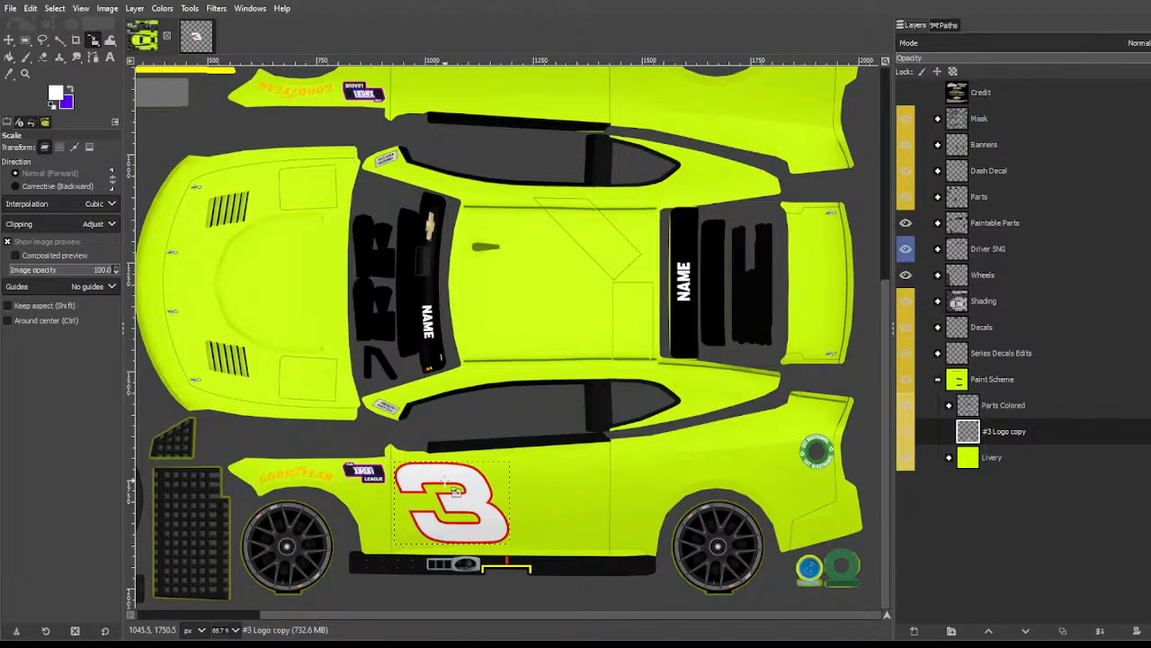
Step: Inspect the number 3's placement on the door up close and against the whole car template
{"action": "scroll", "coordinate": [445, 481], "scroll_direction": "up", "scroll_amount": 3}
{"action": "scroll", "coordinate": [468, 374], "scroll_direction": "down", "scroll_amount": 5}
{"action": "scroll", "coordinate": [456, 373], "scroll_direction": "left", "scroll_amount": 3}
{"action": "key", "text": "shift"}
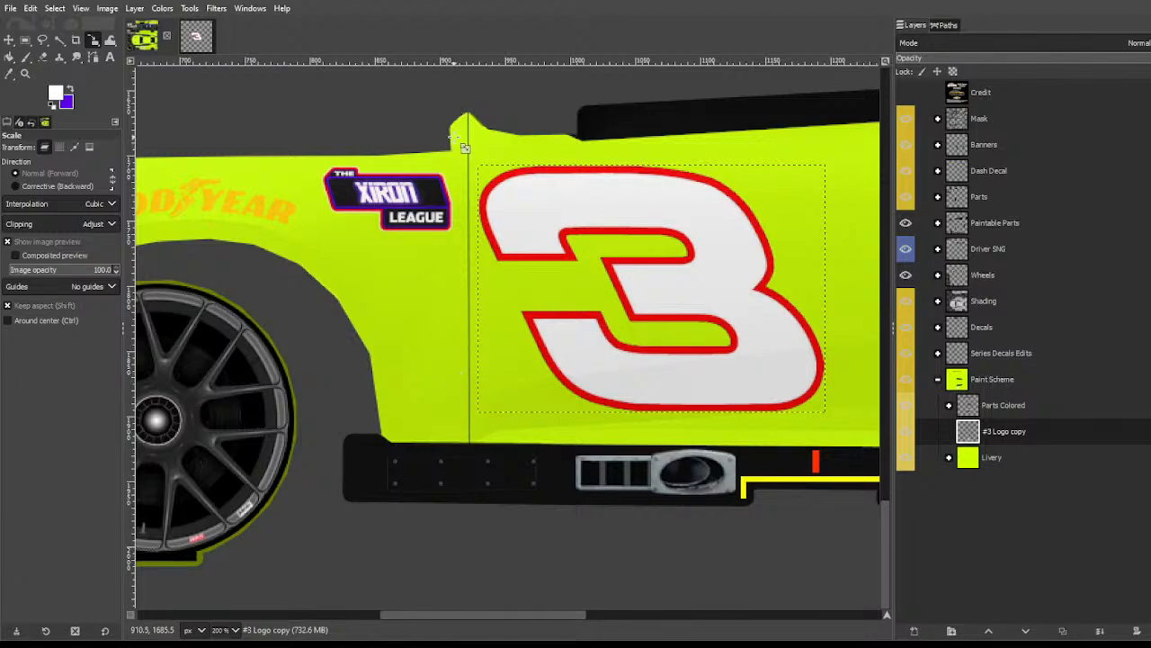
{"action": "left_click", "coordinate": [59, 39]}
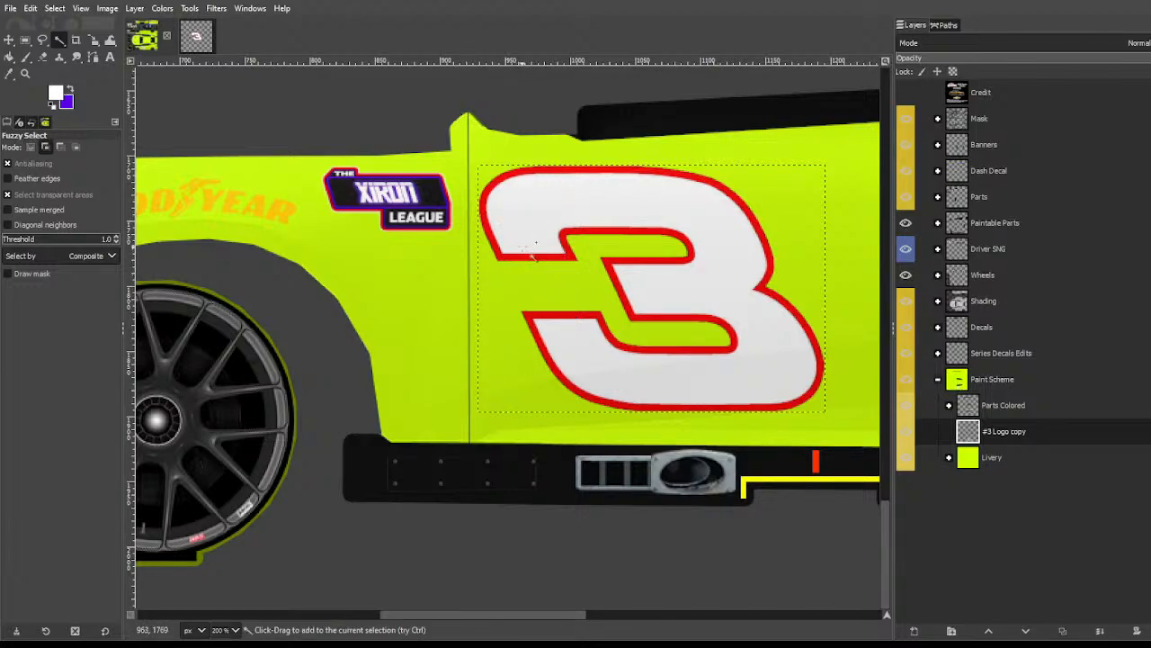
{"action": "scroll", "coordinate": [536, 258], "scroll_direction": "down", "scroll_amount": 4}
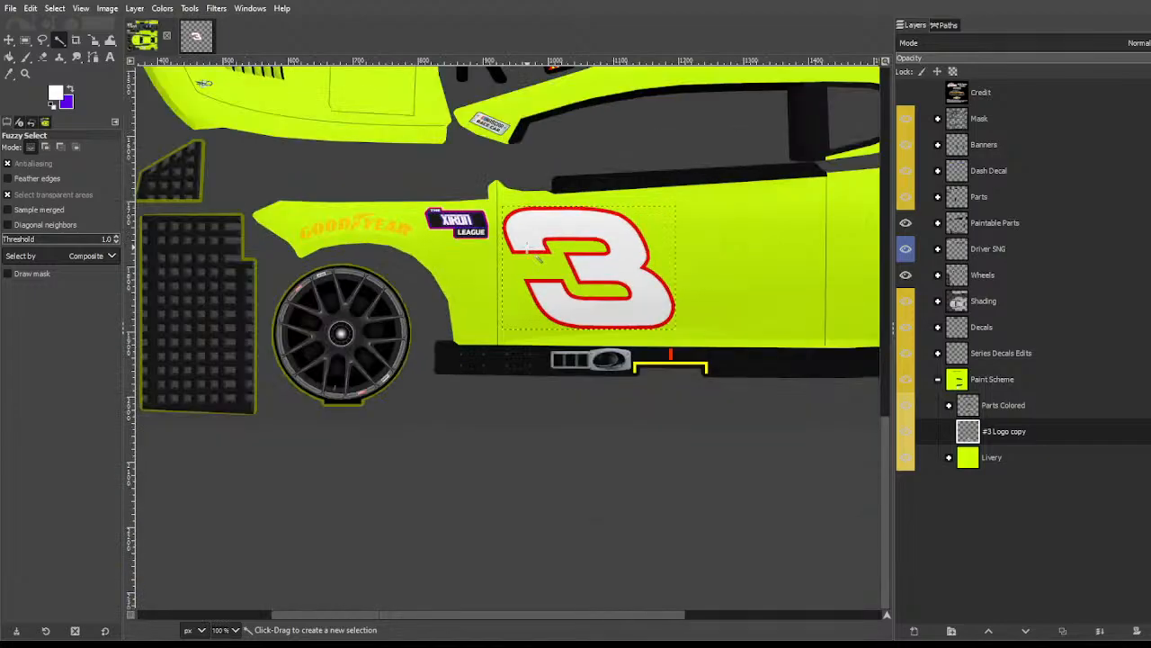
{"action": "scroll", "coordinate": [536, 256], "scroll_direction": "down", "scroll_amount": 1}
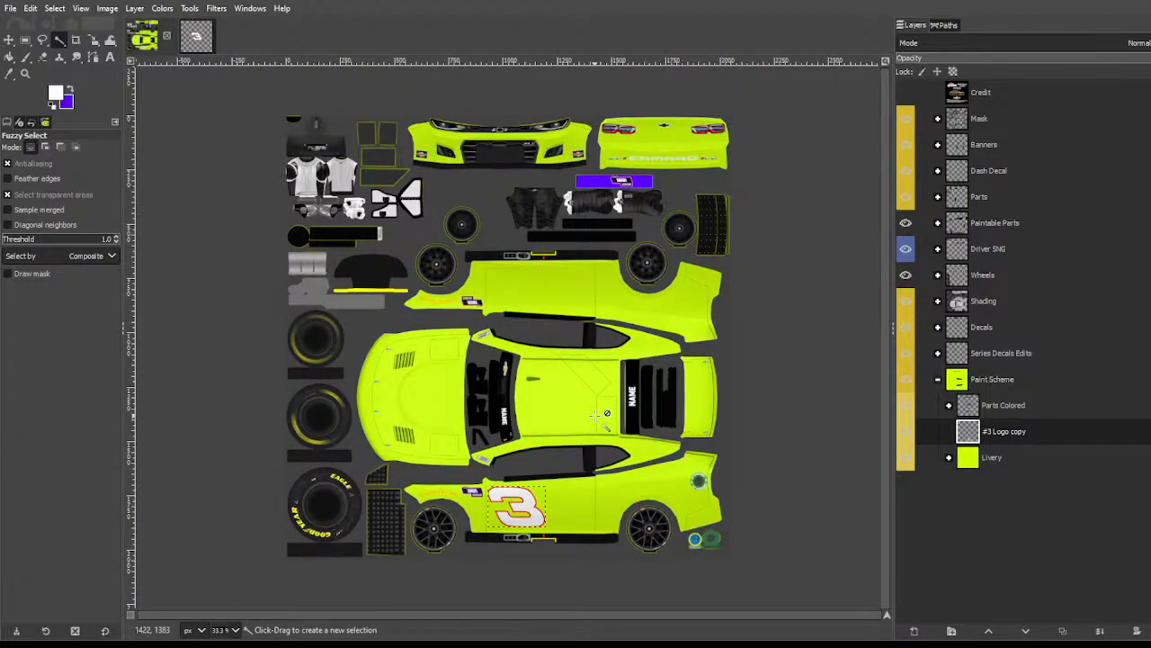
{"action": "scroll", "coordinate": [596, 472], "scroll_direction": "up", "scroll_amount": 1}
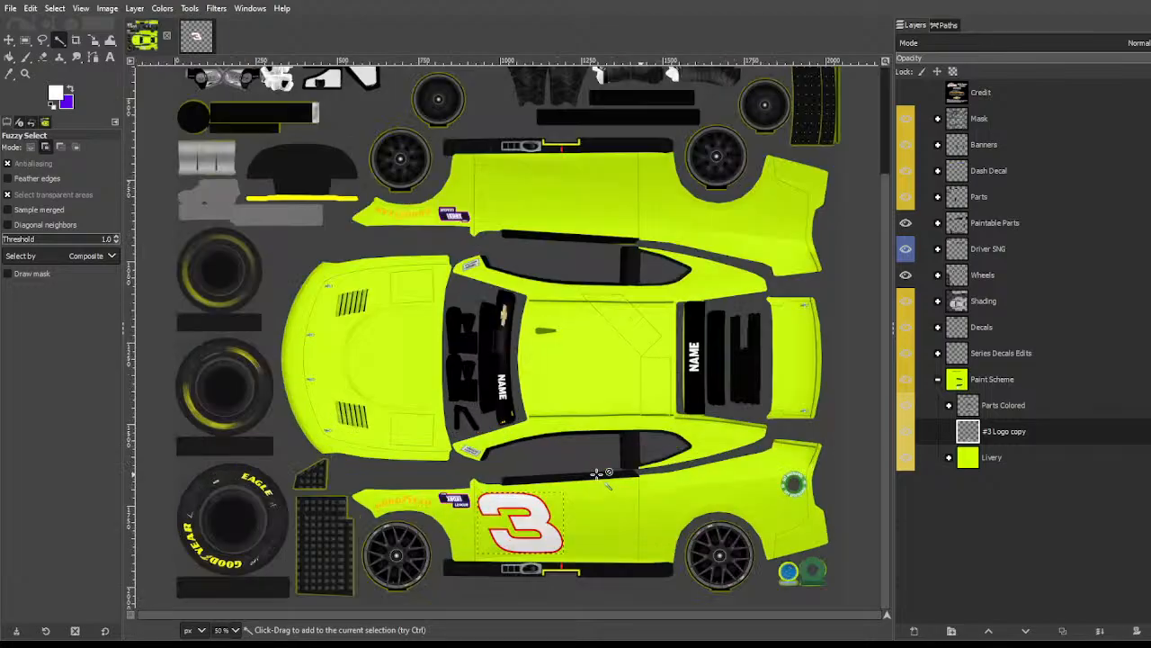
{"action": "scroll", "coordinate": [596, 473], "scroll_direction": "up", "scroll_amount": 1}
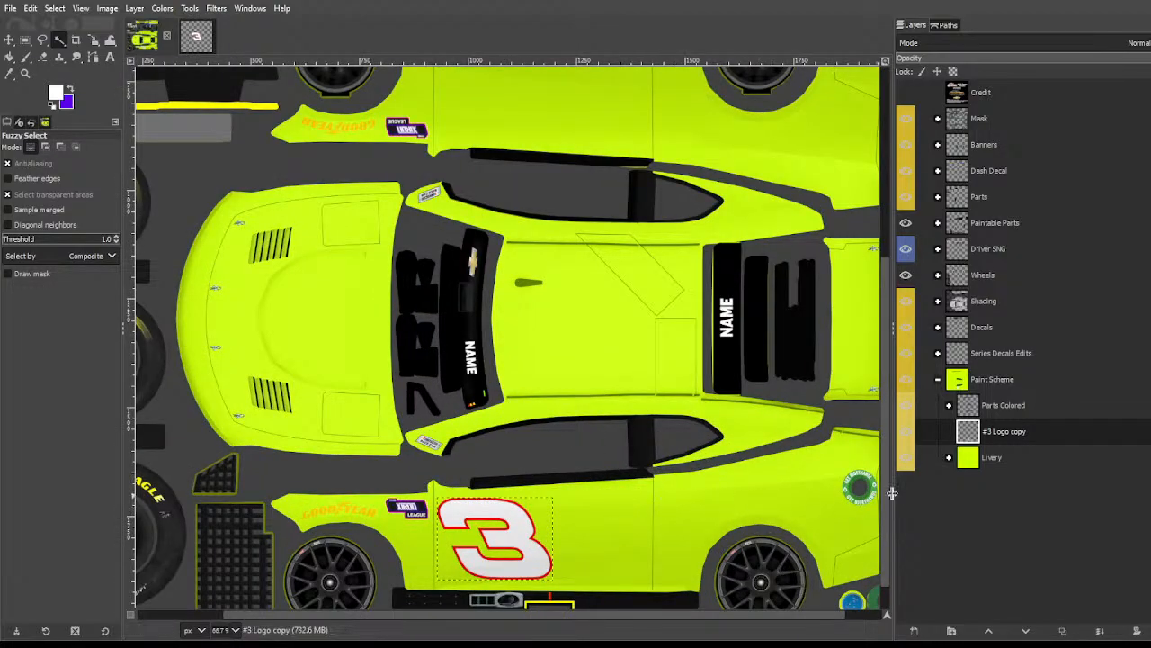
{"action": "scroll", "coordinate": [573, 416], "scroll_direction": "down", "scroll_amount": 1}
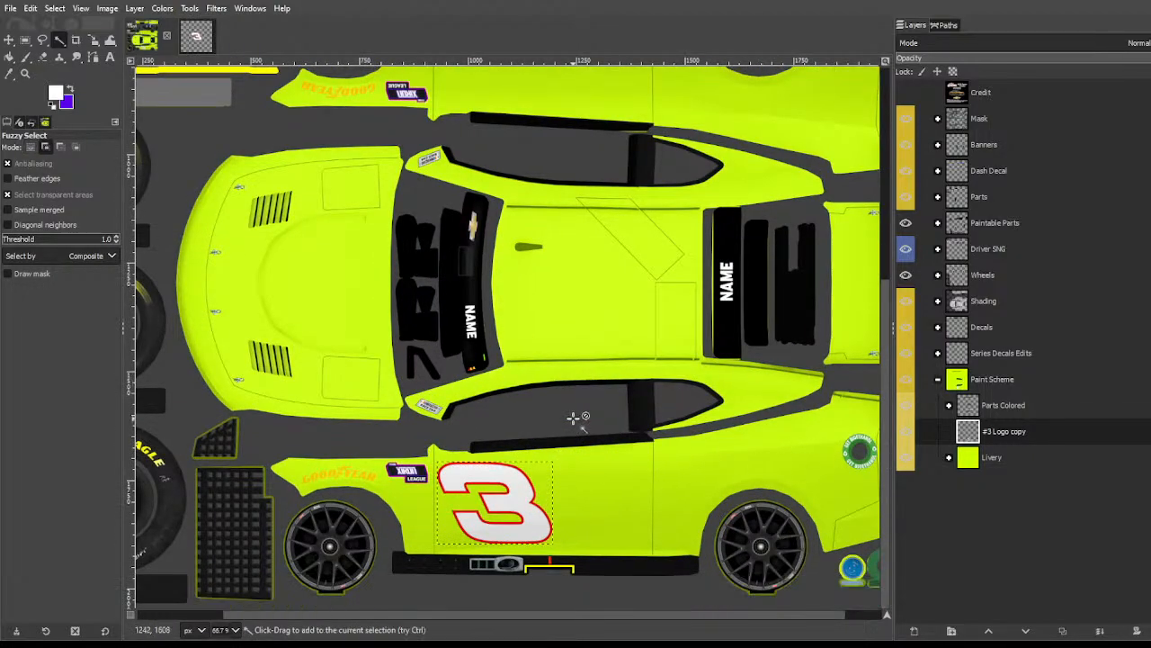
{"action": "scroll", "coordinate": [573, 416], "scroll_direction": "left", "scroll_amount": 2}
{"action": "scroll", "coordinate": [573, 416], "scroll_direction": "right", "scroll_amount": 3}
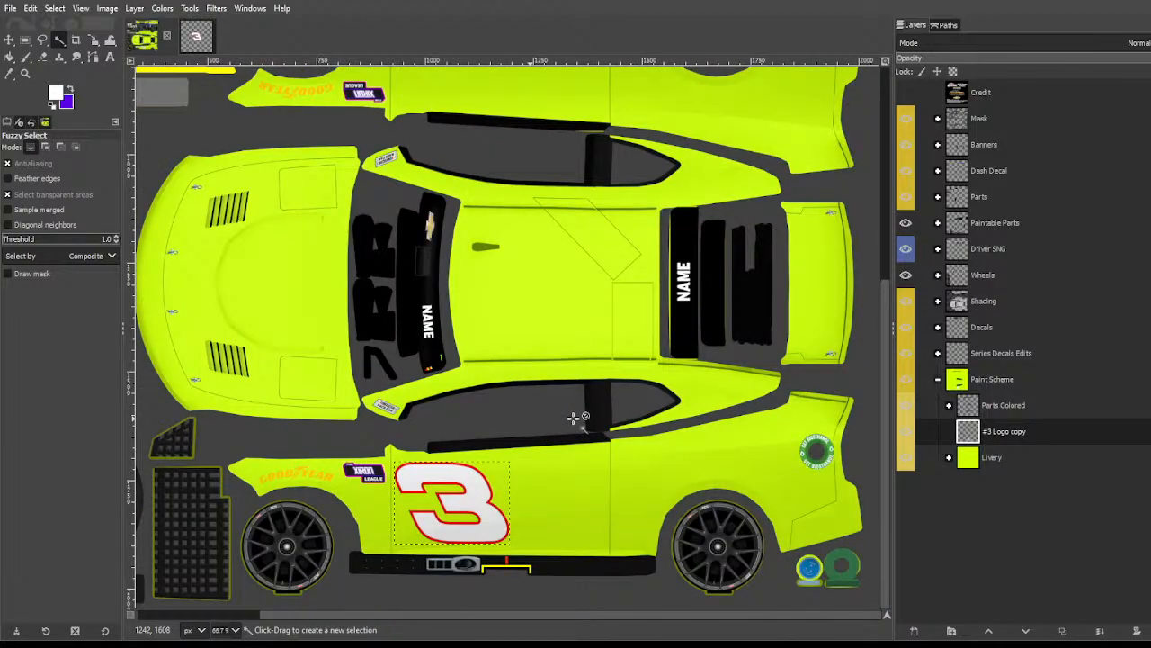
{"action": "scroll", "coordinate": [614, 441], "scroll_direction": "left", "scroll_amount": 3}
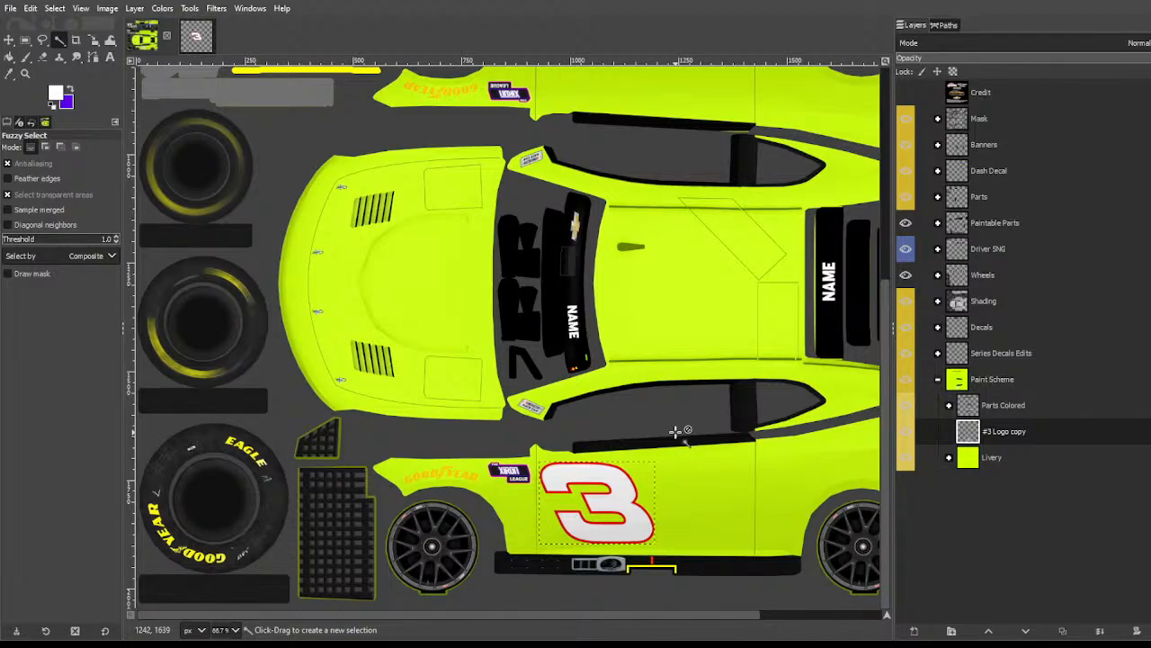
{"action": "key", "text": "shift"}
{"action": "scroll", "coordinate": [564, 438], "scroll_direction": "right", "scroll_amount": 3}
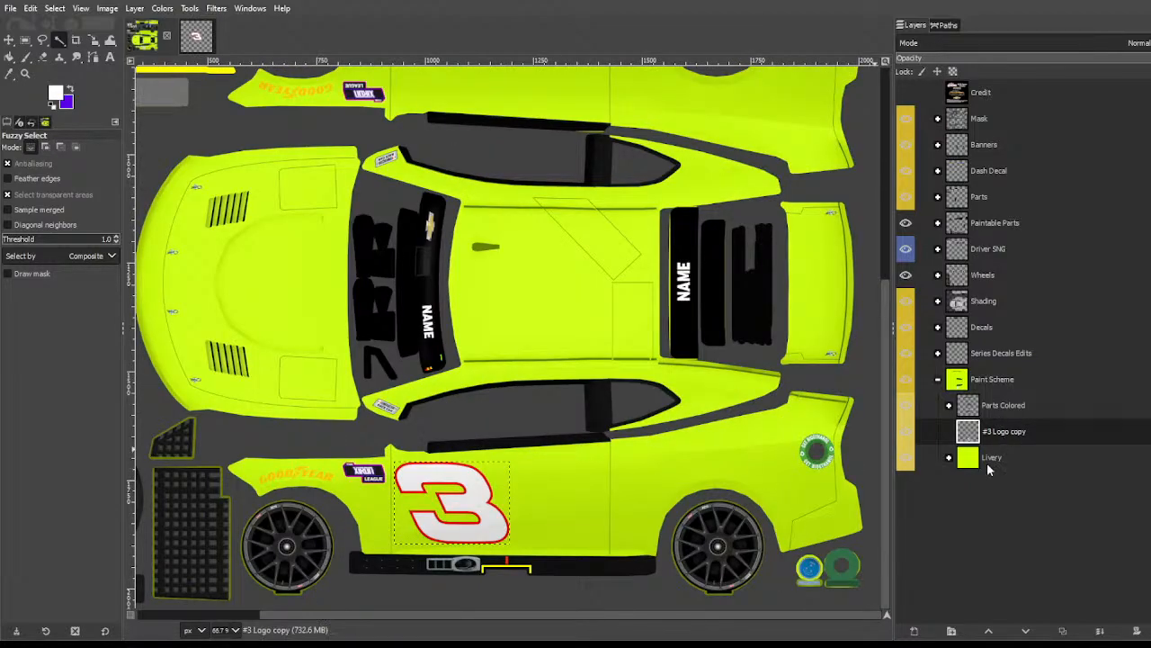
Step: Move the #3 Logo copy layer into the Livery group above Base Color, and select the Base Color layer
{"action": "left_click", "coordinate": [956, 459]}
{"action": "left_click_drag", "start_coordinate": [992, 436], "coordinate": [995, 459]}
{"action": "left_click", "coordinate": [998, 490]}
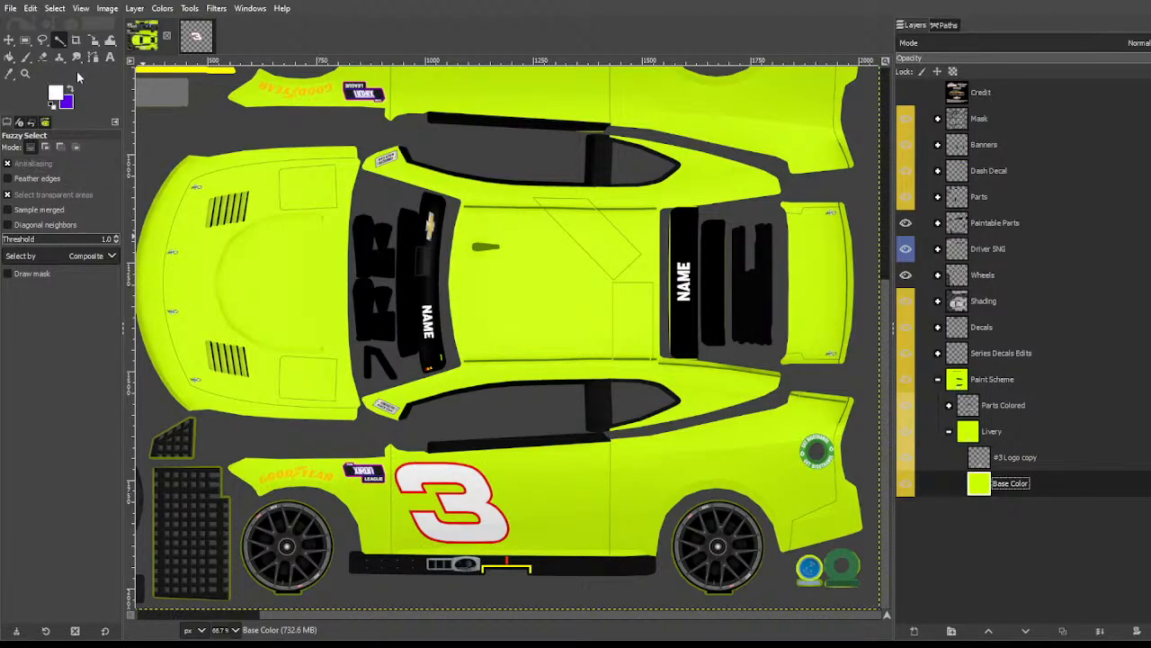
Step: Show and select the GM Dark layer in the logo image, swap the foreground and background colors, and return to the car template
{"action": "left_click", "coordinate": [196, 36]}
{"action": "left_click", "coordinate": [906, 144]}
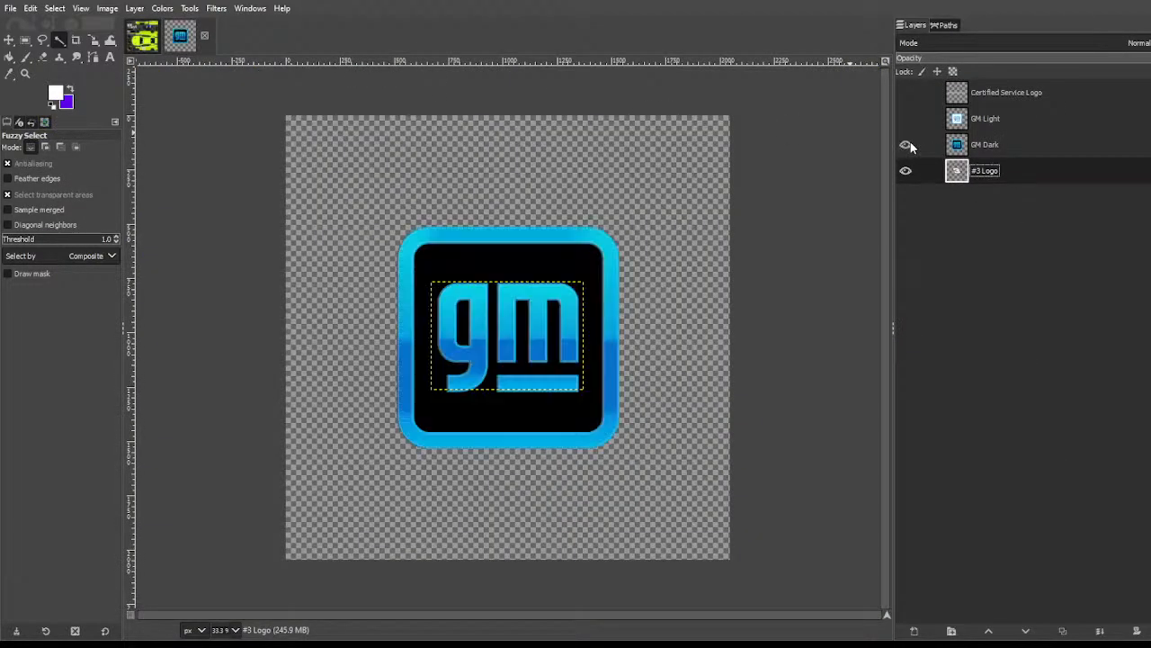
{"action": "left_click", "coordinate": [957, 144]}
{"action": "key", "text": "x"}
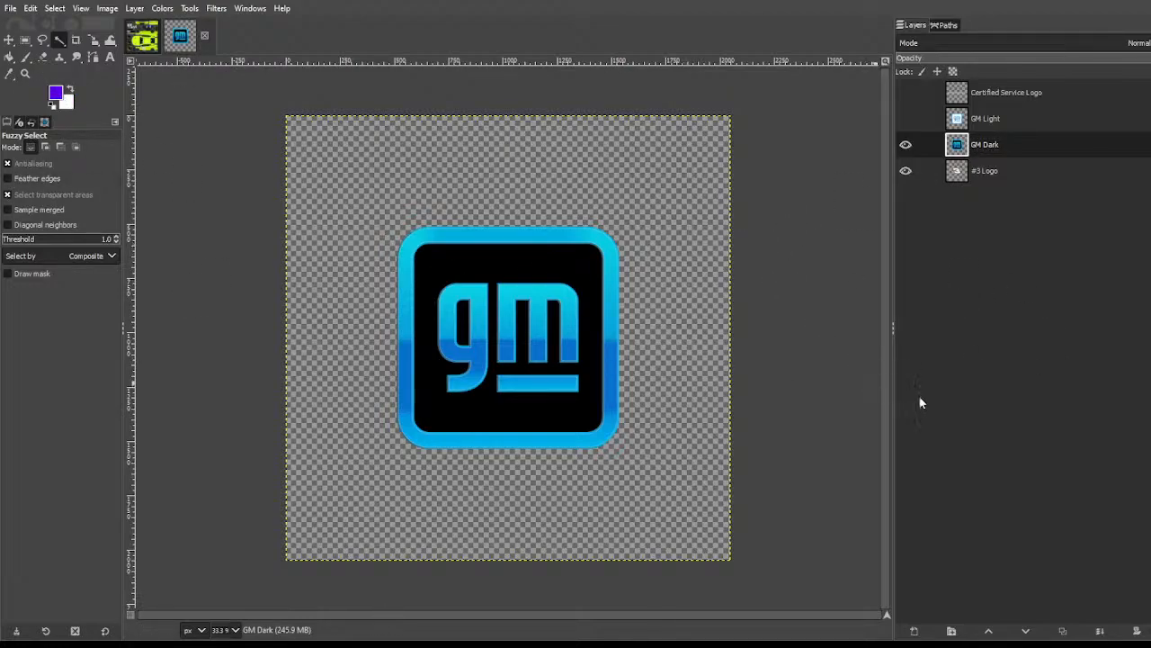
{"action": "left_click", "coordinate": [143, 37]}
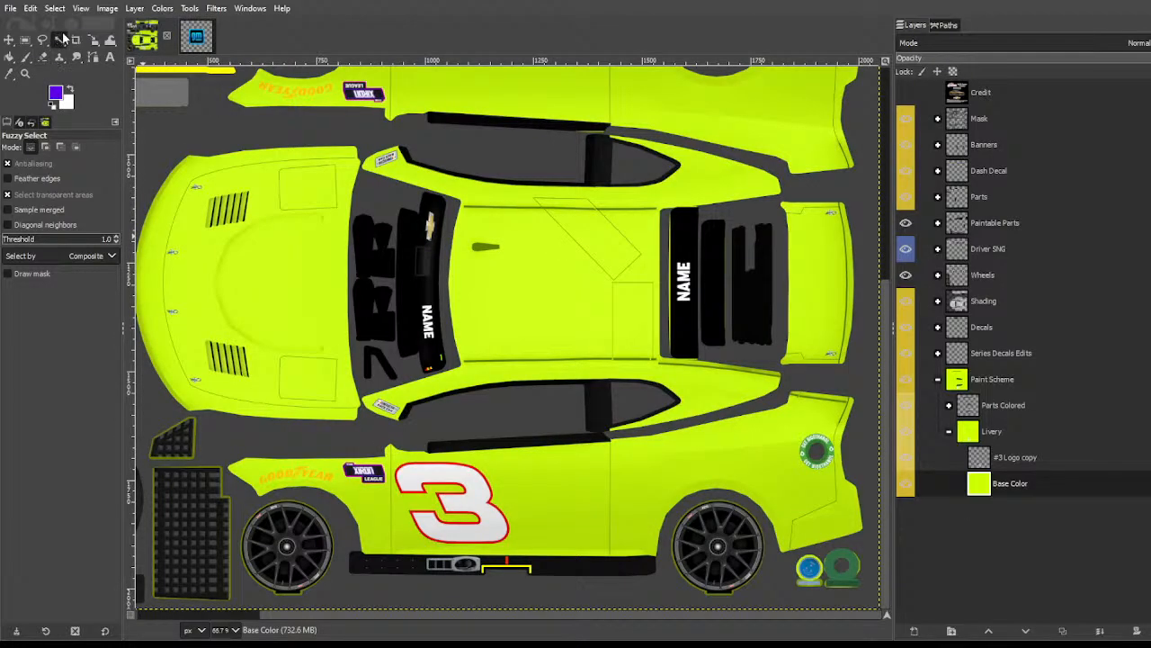
Step: Swap the foreground and background colors and bucket-fill the Base Color layer with white
{"action": "left_click", "coordinate": [70, 90]}
{"action": "key", "text": "shift+b"}
{"action": "left_click", "coordinate": [495, 363]}
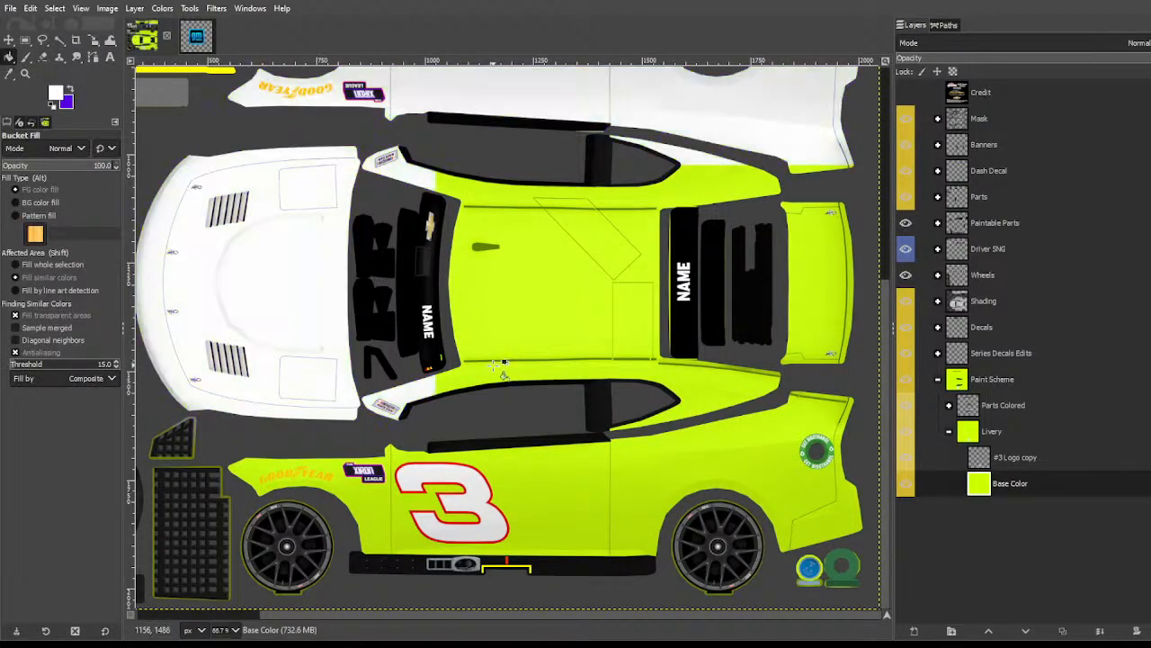
{"action": "left_click", "coordinate": [59, 39]}
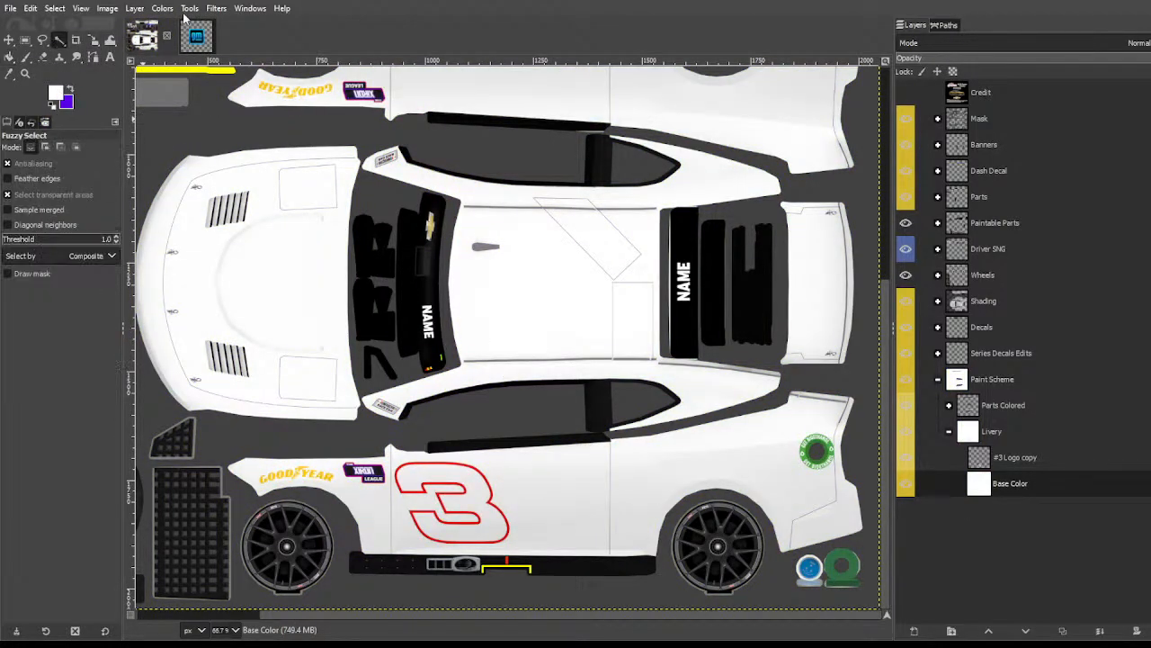
Step: Hide #3 Logo in the logo image, sample the GM border's light blue as background and darker blue as foreground color, and return to the template
{"action": "left_click", "coordinate": [195, 36]}
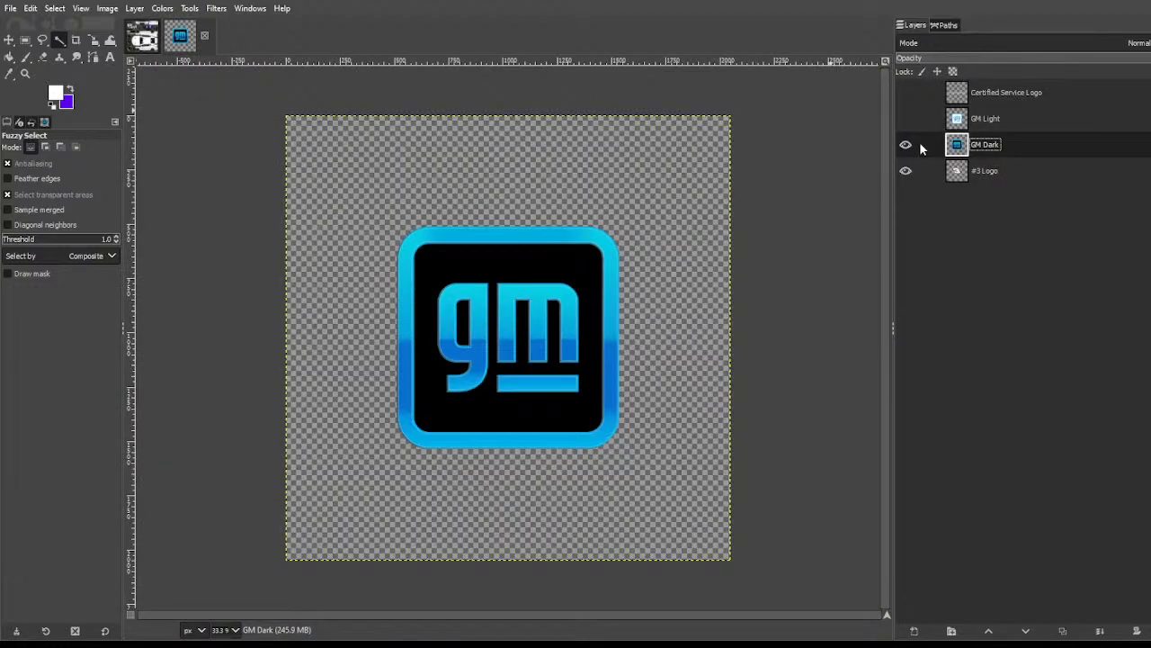
{"action": "left_click", "coordinate": [906, 145]}
{"action": "left_click", "coordinate": [905, 145]}
{"action": "key", "text": "x"}
{"action": "left_click", "coordinate": [411, 290]}
{"action": "key", "text": "x"}
{"action": "left_click", "coordinate": [411, 351]}
{"action": "left_click", "coordinate": [142, 37]}
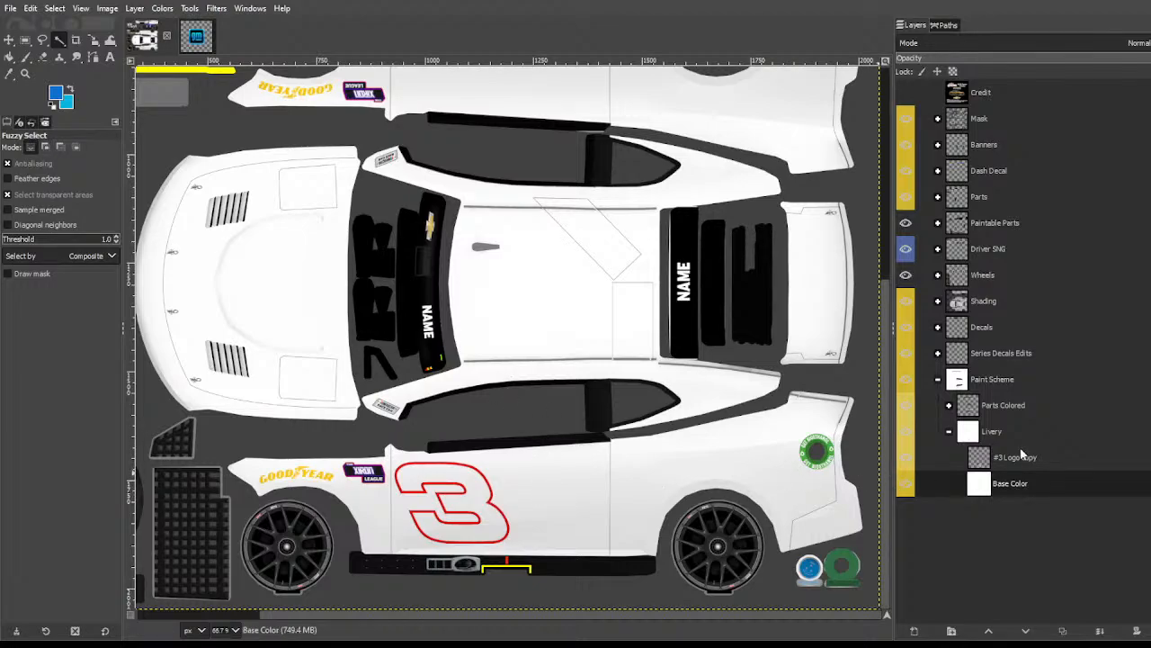
Step: Copy the GM Dark layer from the logo image and paste it as a new layer above #3 Logo copy in the Livery group
{"action": "left_click", "coordinate": [1014, 456]}
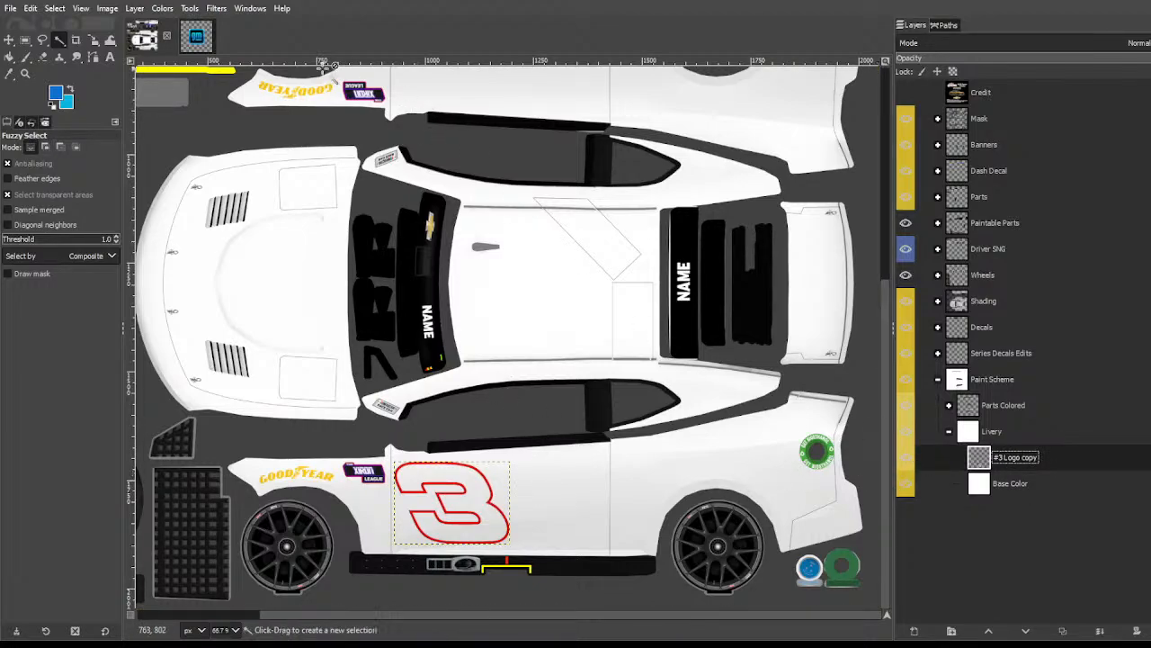
{"action": "left_click", "coordinate": [194, 36]}
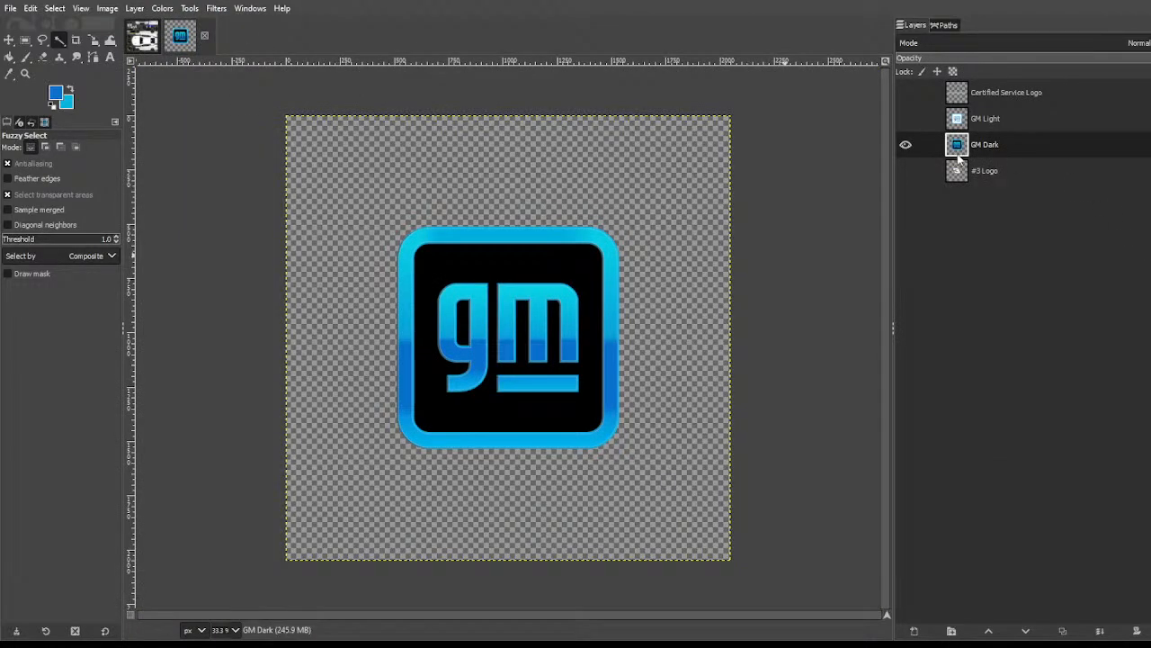
{"action": "key", "text": "ctrl+c"}
{"action": "left_click", "coordinate": [142, 38]}
{"action": "key", "text": "ctrl+v"}
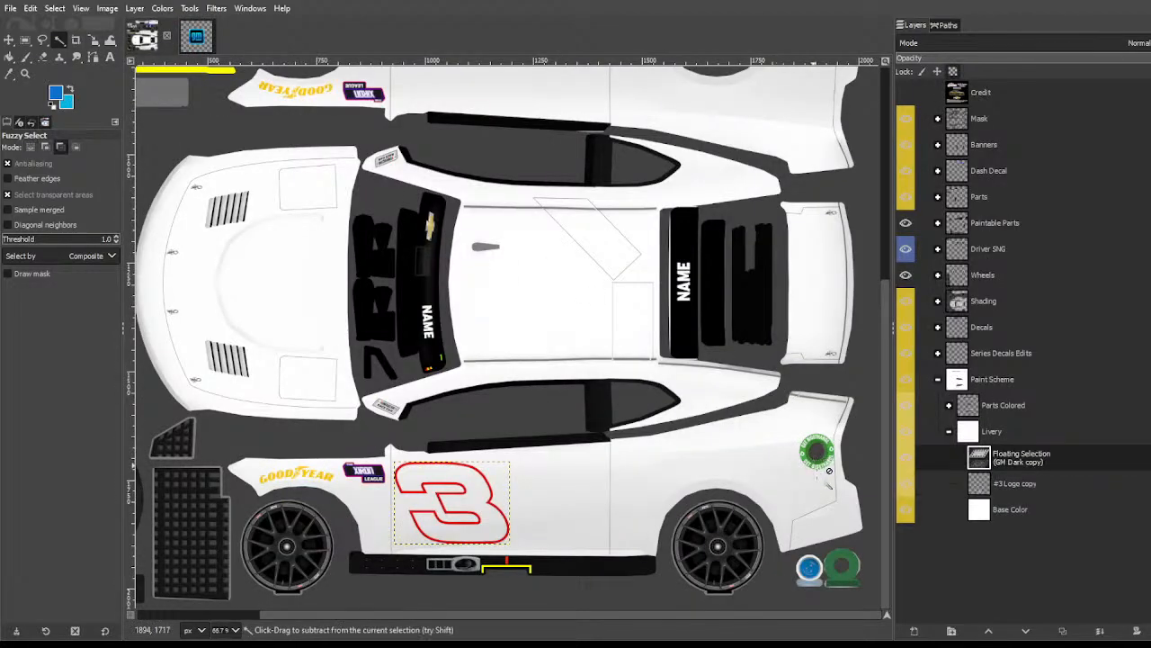
{"action": "left_click", "coordinate": [914, 630]}
Step: Scale the pasted GM logo to 938 × 938 px and move it onto the car's hood
{"action": "key", "text": "shift+s"}
{"action": "left_click", "coordinate": [292, 344]}
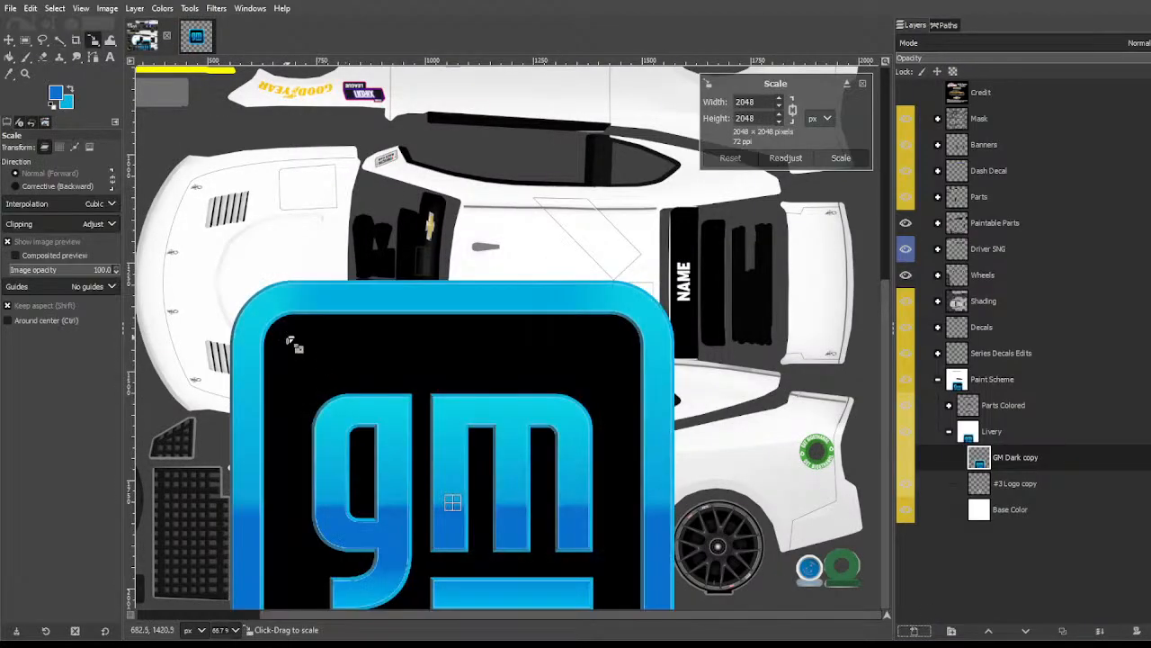
{"action": "left_click_drag", "start_coordinate": [292, 344], "coordinate": [565, 467]}
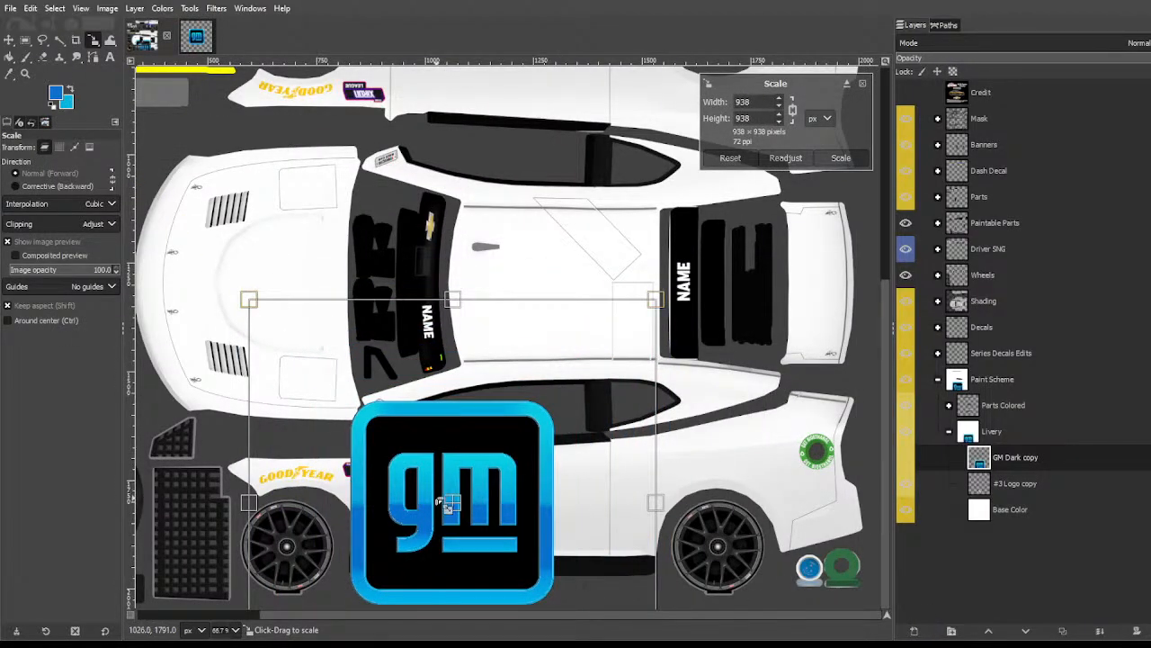
{"action": "left_click_drag", "start_coordinate": [449, 504], "coordinate": [232, 283]}
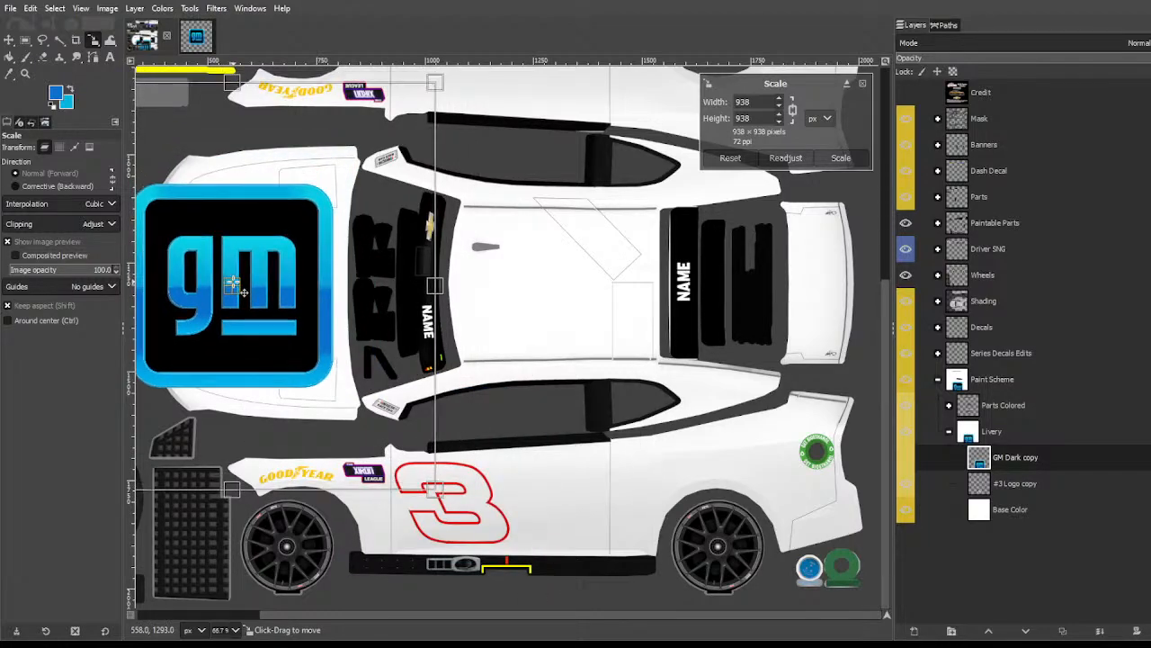
{"action": "key", "text": "Return"}
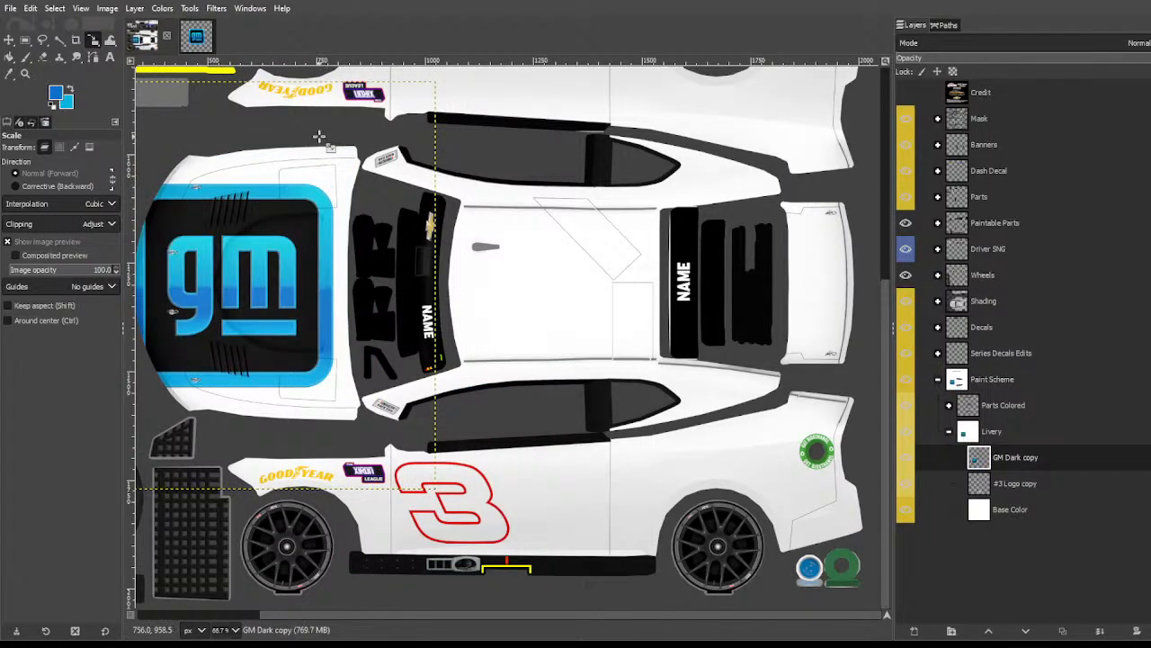
Step: Rotate the GM logo on the hood by 90 degrees
{"action": "key", "text": "shift+r"}
{"action": "left_click_drag", "start_coordinate": [340, 136], "coordinate": [482, 510]}
{"action": "key", "text": "Return"}
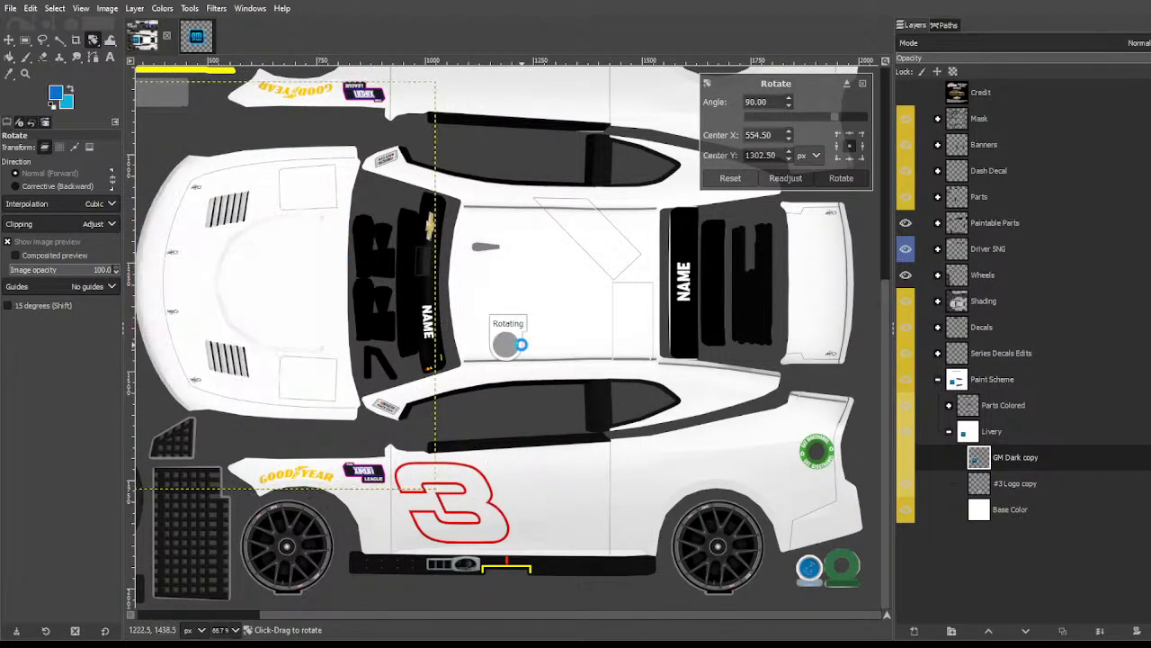
Step: Scale the rotated GM logo down around its center and place it in the middle of the hood
{"action": "key", "text": "shift+s"}
{"action": "left_click", "coordinate": [291, 189]}
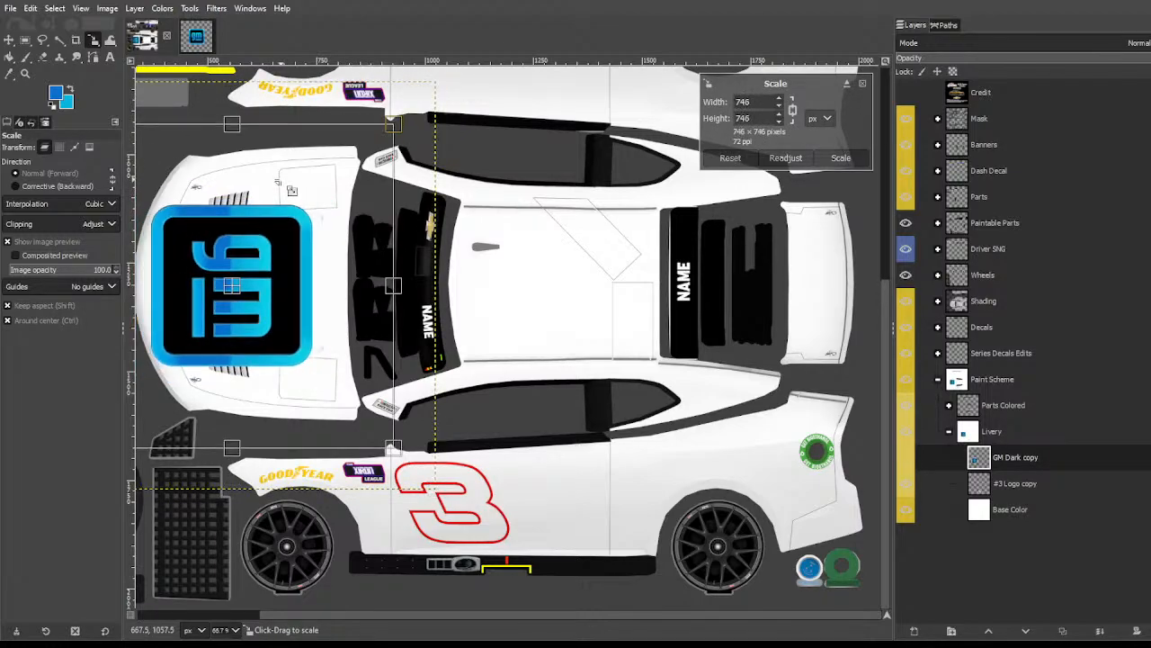
{"action": "left_click_drag", "start_coordinate": [281, 180], "coordinate": [276, 185]}
{"action": "left_click_drag", "start_coordinate": [231, 286], "coordinate": [252, 288]}
{"action": "key", "text": "Return"}
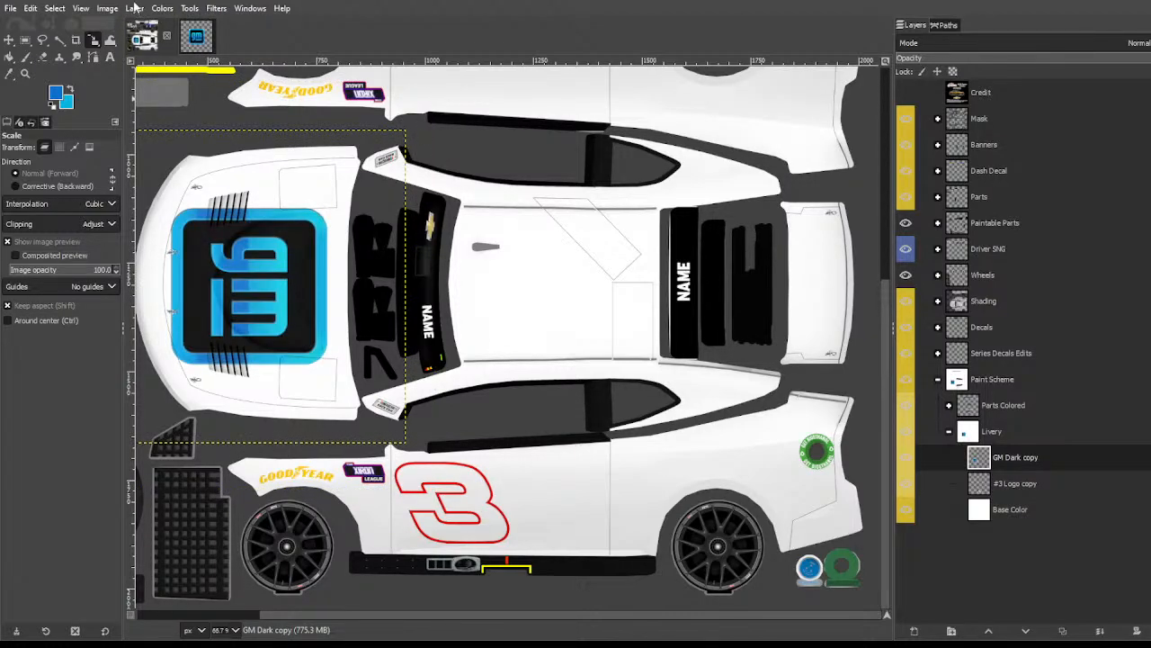
Step: Crop the GM Dark copy layer to its content and activate the Fuzzy Select tool
{"action": "left_click", "coordinate": [133, 7]}
{"action": "left_click", "coordinate": [162, 254]}
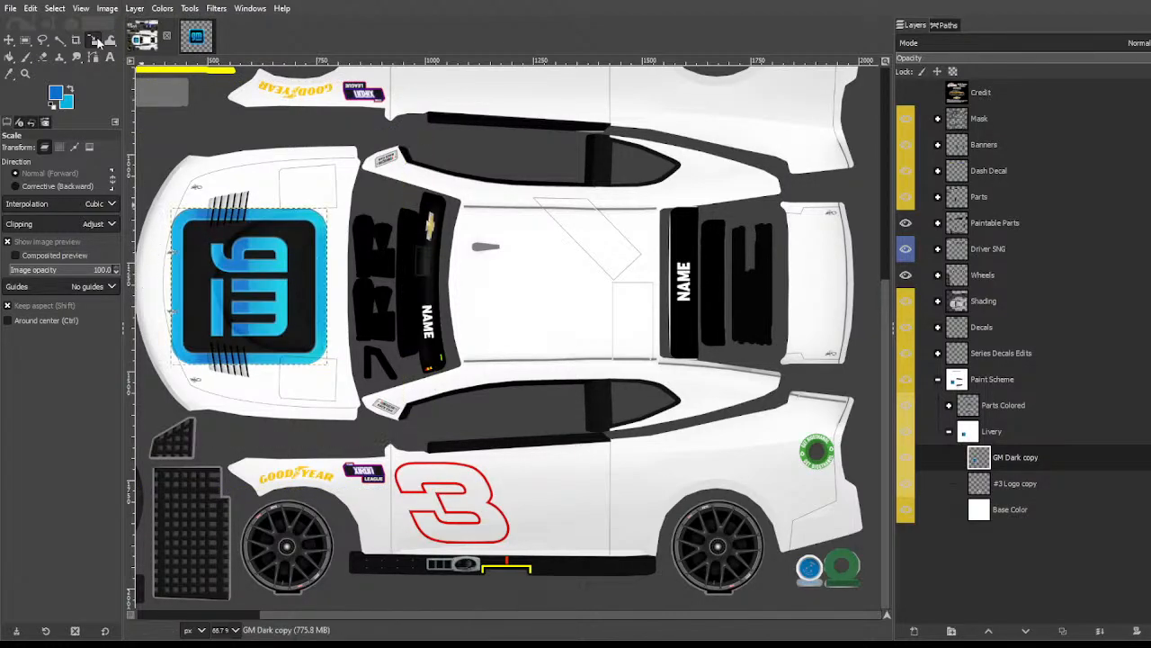
{"action": "left_click", "coordinate": [59, 40]}
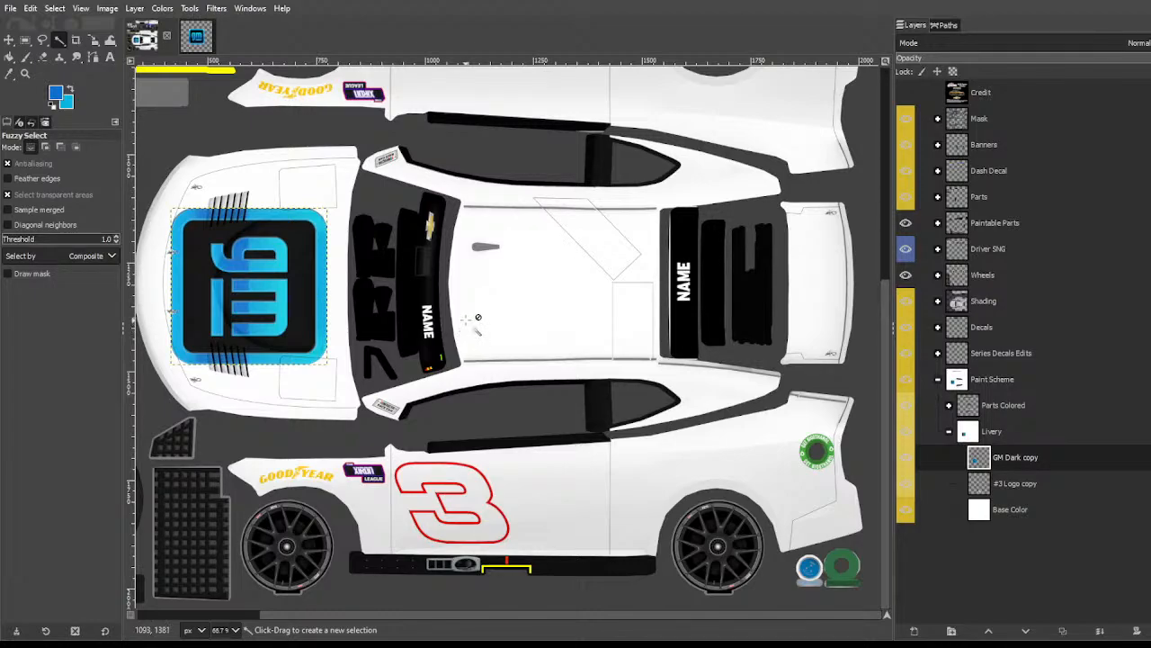
Step: Inspect the GM logo's placement on the hood and compare the GM Dark copy and #3 Logo copy layers
{"action": "scroll", "coordinate": [479, 432], "scroll_direction": "left", "scroll_amount": 3}
{"action": "scroll", "coordinate": [481, 436], "scroll_direction": "right", "scroll_amount": 3}
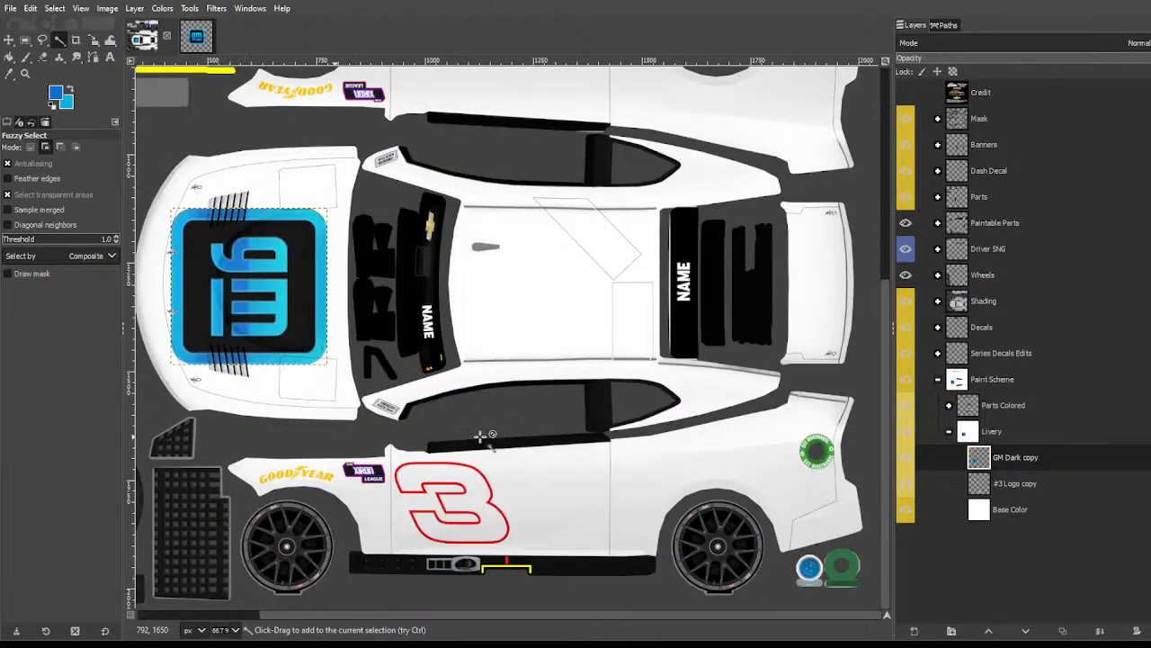
{"action": "scroll", "coordinate": [483, 421], "scroll_direction": "left", "scroll_amount": 3}
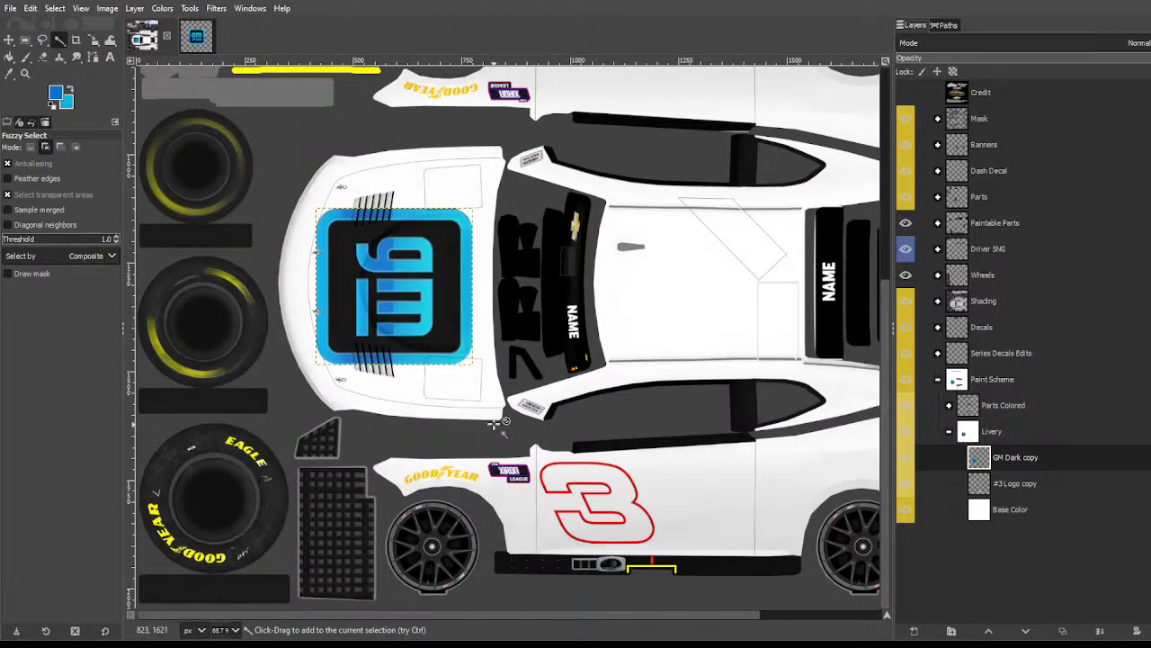
{"action": "left_click_drag", "start_coordinate": [506, 619], "coordinate": [552, 618]}
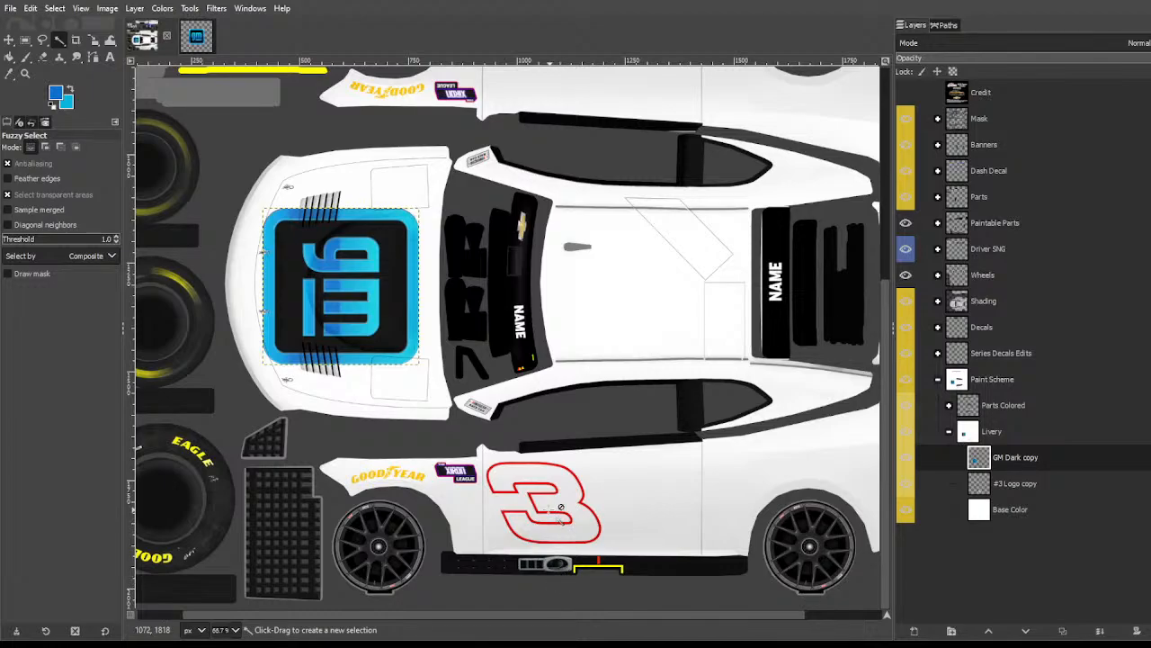
{"action": "left_click_drag", "start_coordinate": [506, 619], "coordinate": [592, 618]}
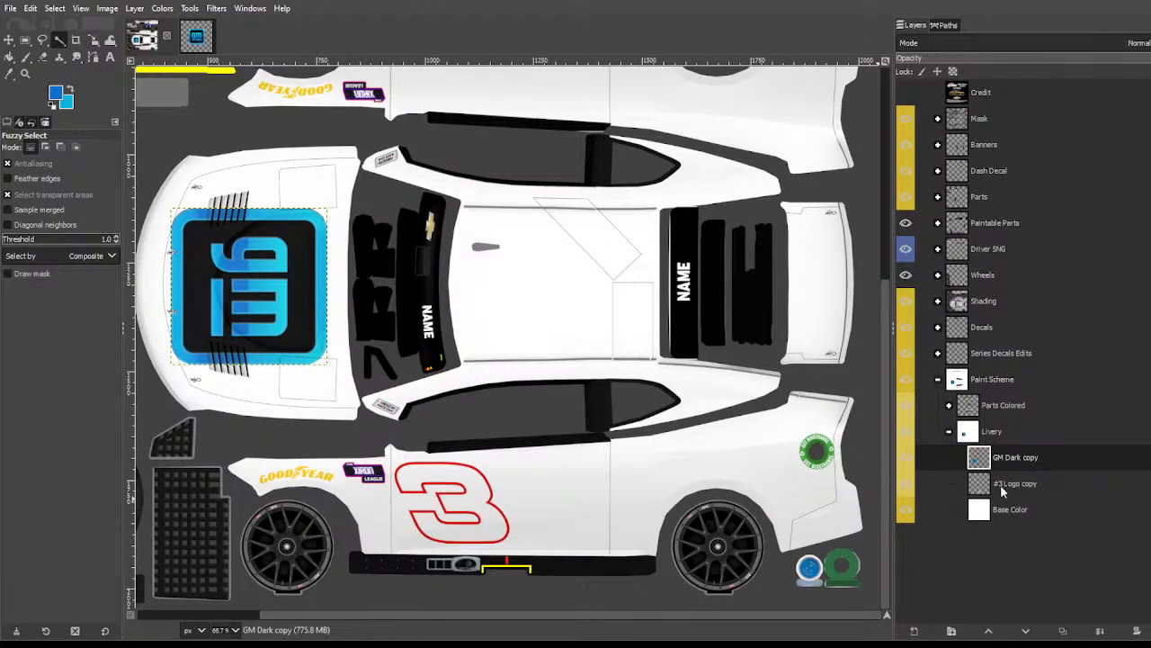
{"action": "left_click", "coordinate": [1001, 483]}
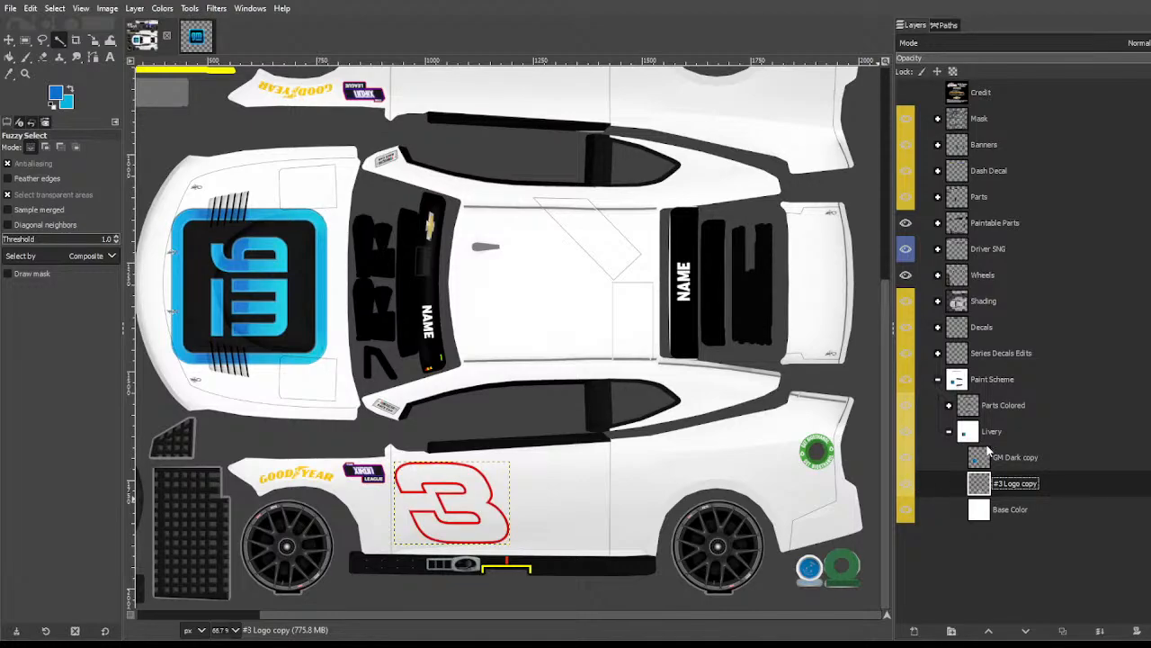
{"action": "left_click", "coordinate": [989, 455]}
{"action": "left_click", "coordinate": [908, 460]}
{"action": "left_click", "coordinate": [908, 460]}
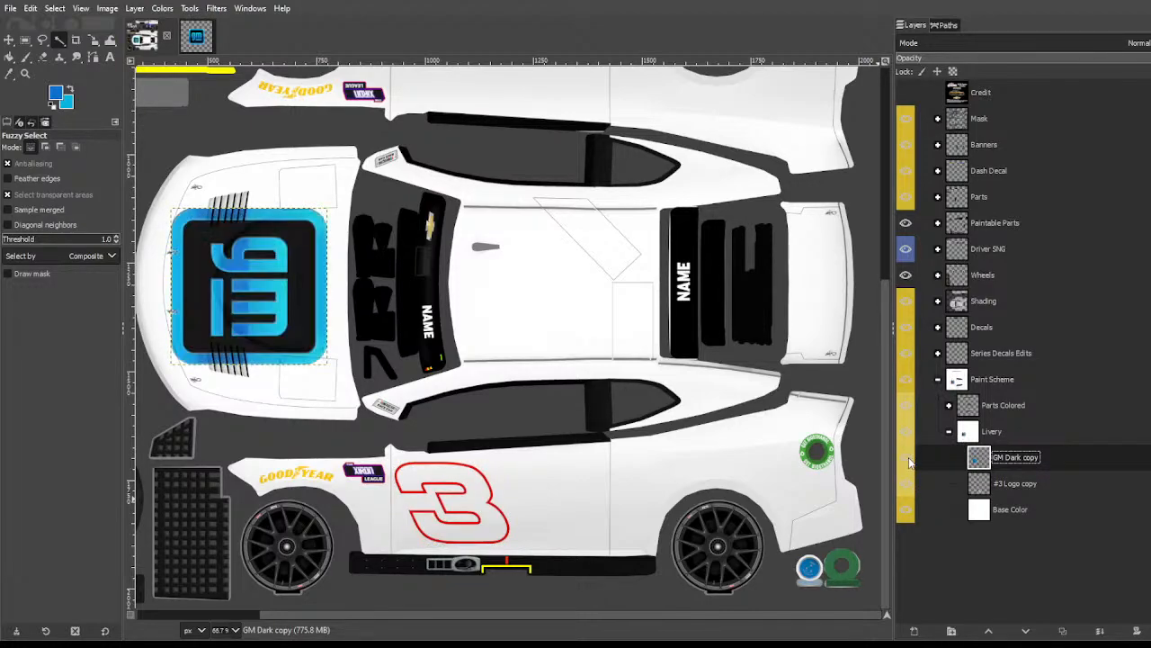
{"action": "left_click", "coordinate": [991, 490]}
{"action": "left_click", "coordinate": [976, 460]}
{"action": "left_click", "coordinate": [979, 484]}
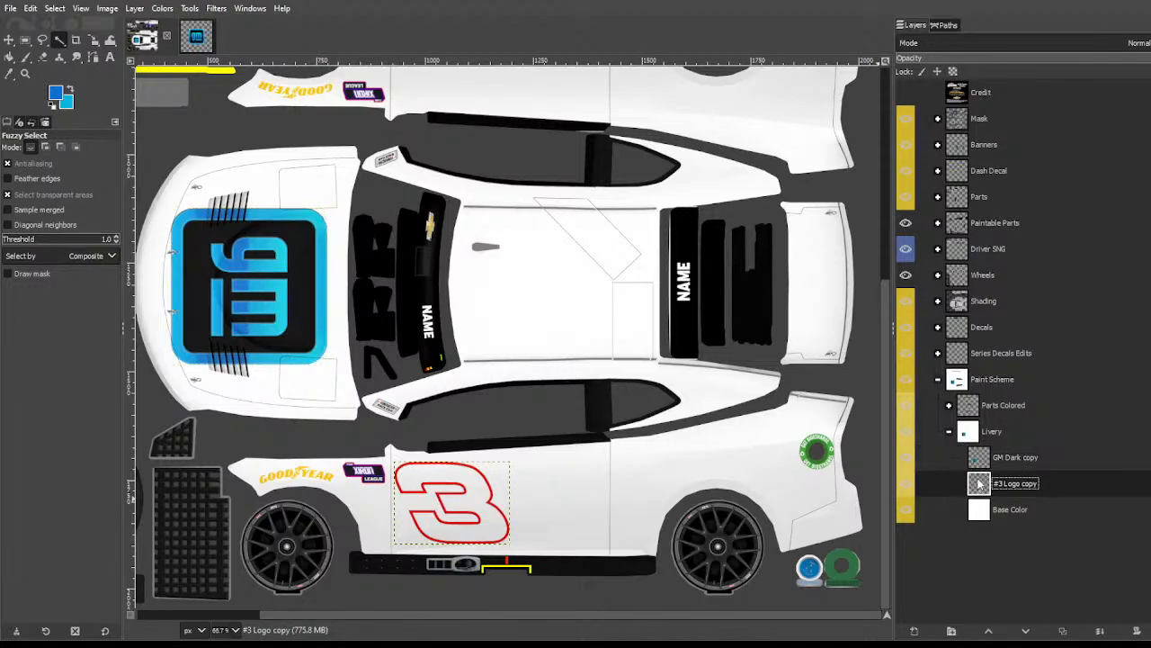
{"action": "left_click", "coordinate": [979, 459]}
Step: Fill the door number 3's outline with the sampled darker blue on the #3 Logo copy layer, and fuzzy-select the number's interior
{"action": "left_click", "coordinate": [982, 494]}
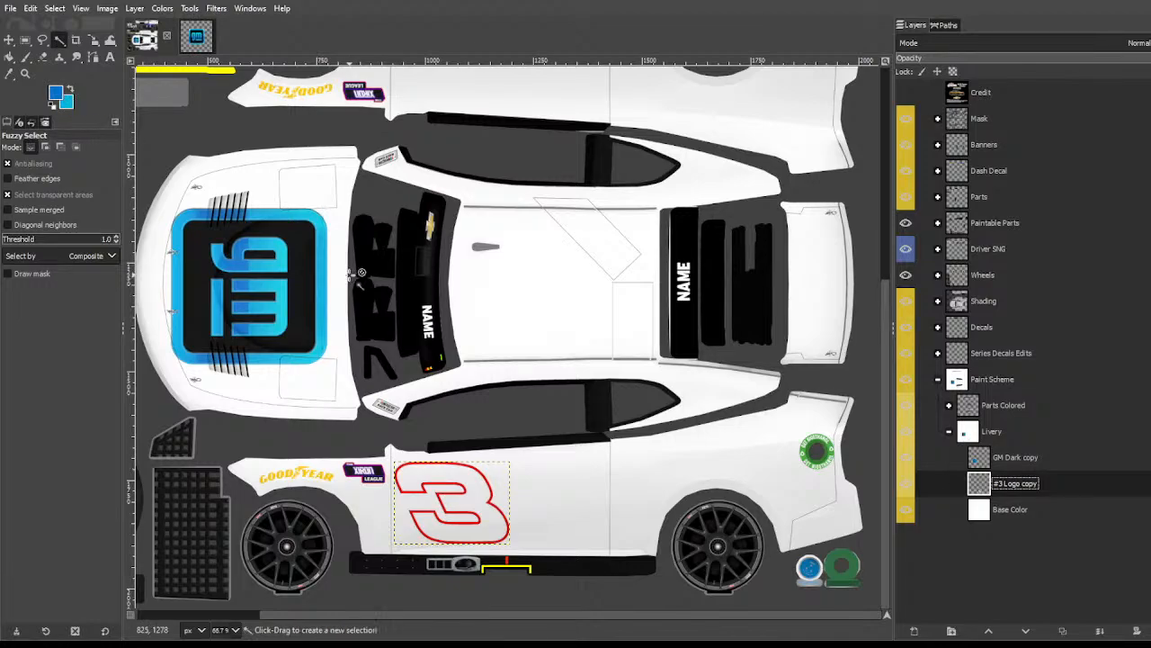
{"action": "key", "text": "shift+b"}
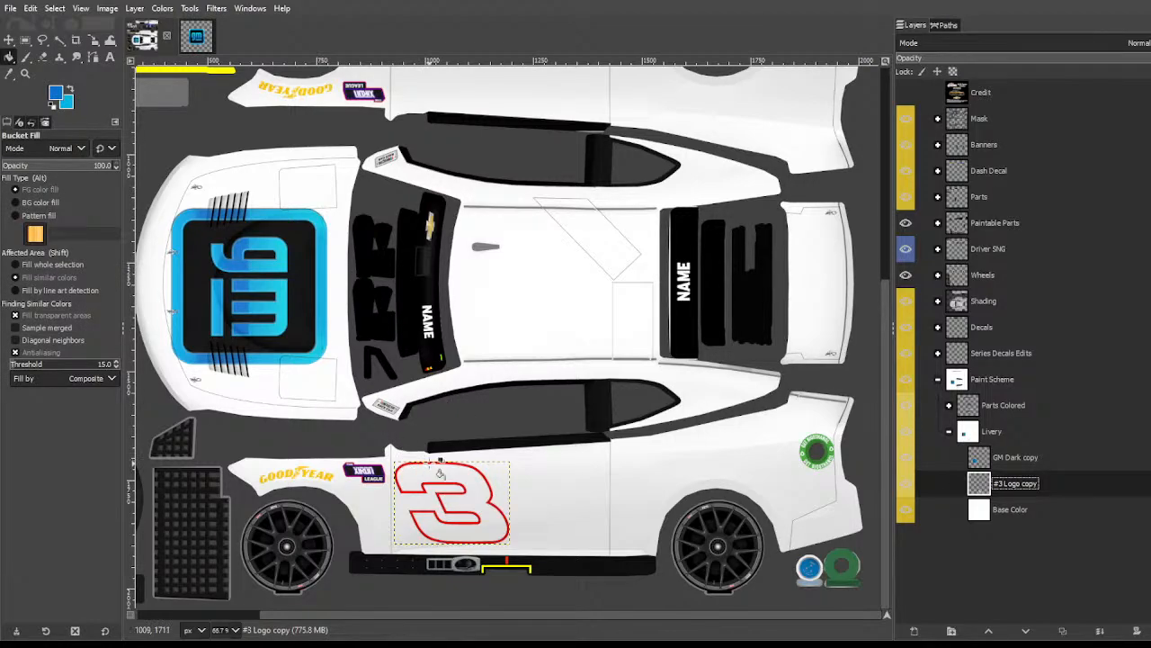
{"action": "left_click", "coordinate": [431, 465]}
{"action": "key", "text": "u"}
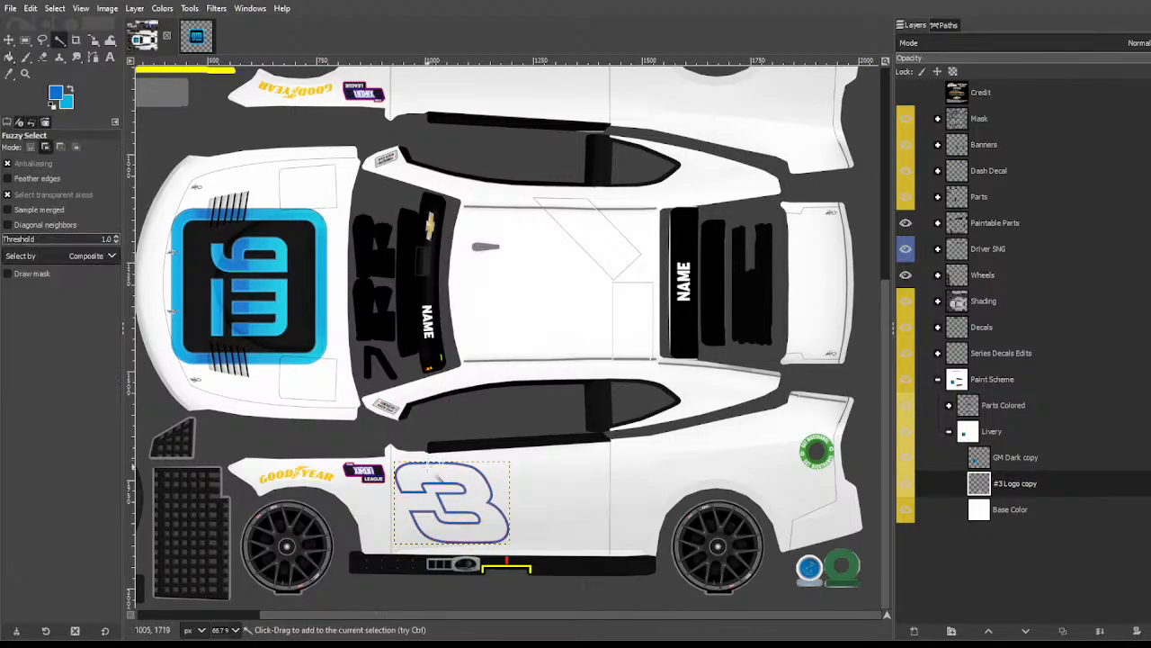
{"action": "left_click_drag", "start_coordinate": [439, 466], "coordinate": [486, 467]}
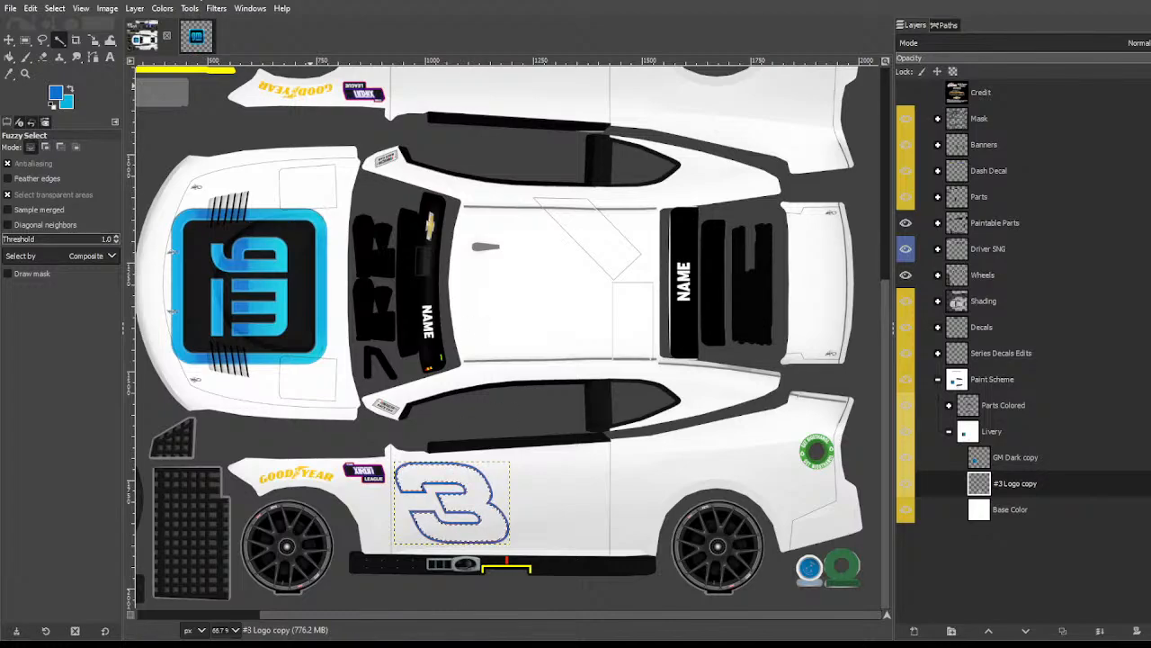
{"action": "left_click", "coordinate": [166, 8]}
{"action": "left_click", "coordinate": [217, 220]}
{"action": "key", "text": "ctrl+shift+a"}
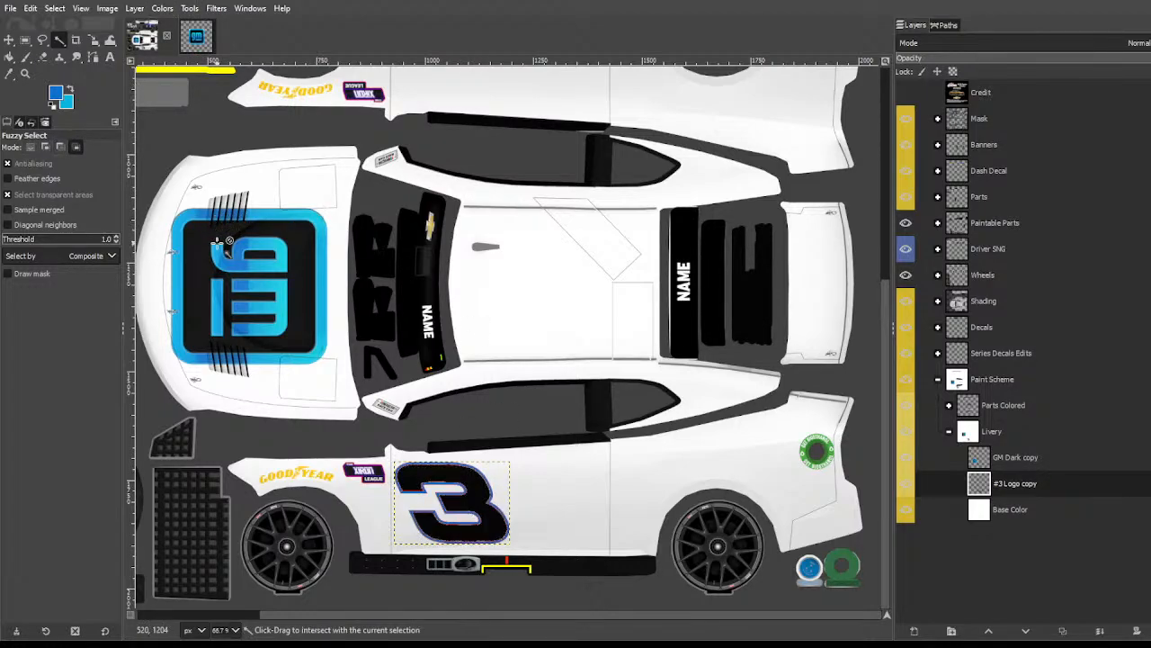
{"action": "key", "text": "ctrl+z"}
{"action": "key", "text": "ctrl+z"}
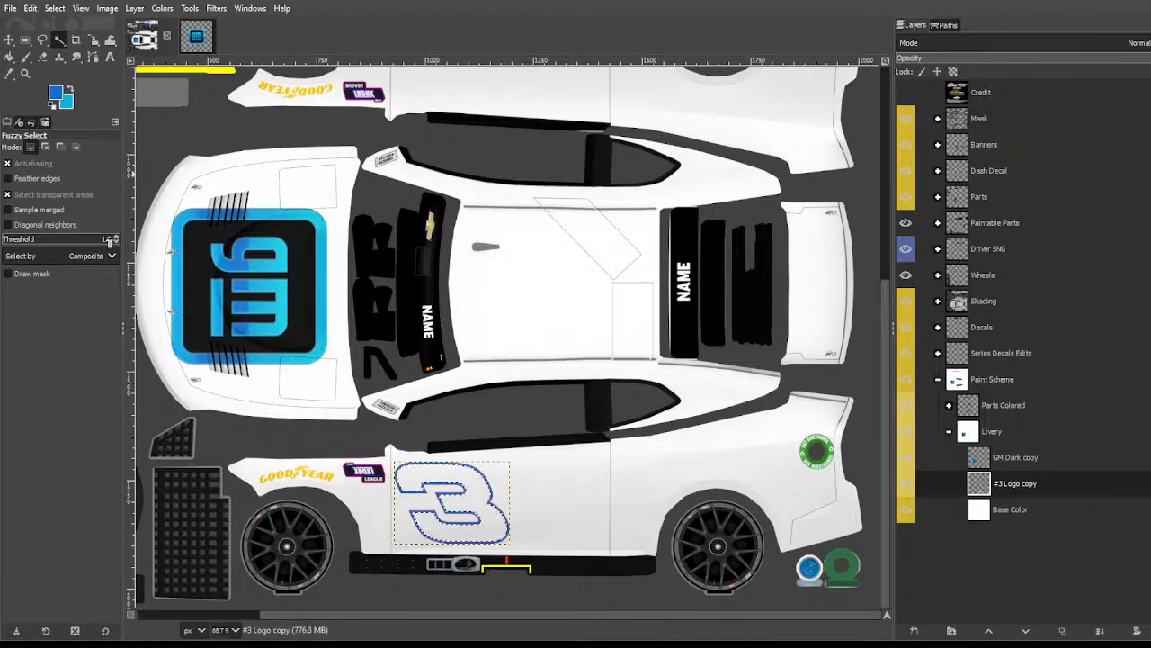
Step: Sample black from the rear window area as the foreground color and paint the selected interior of the number 3 with the Paintbrush
{"action": "key", "text": "x"}
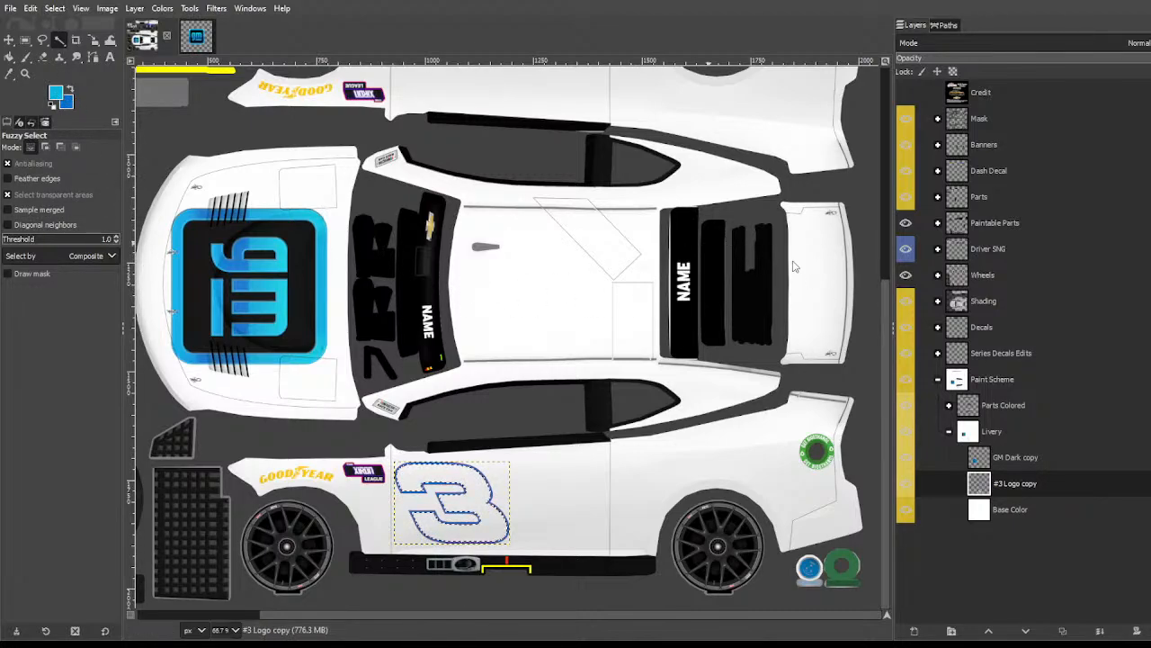
{"action": "key", "text": "x"}
{"action": "left_click", "coordinate": [757, 215]}
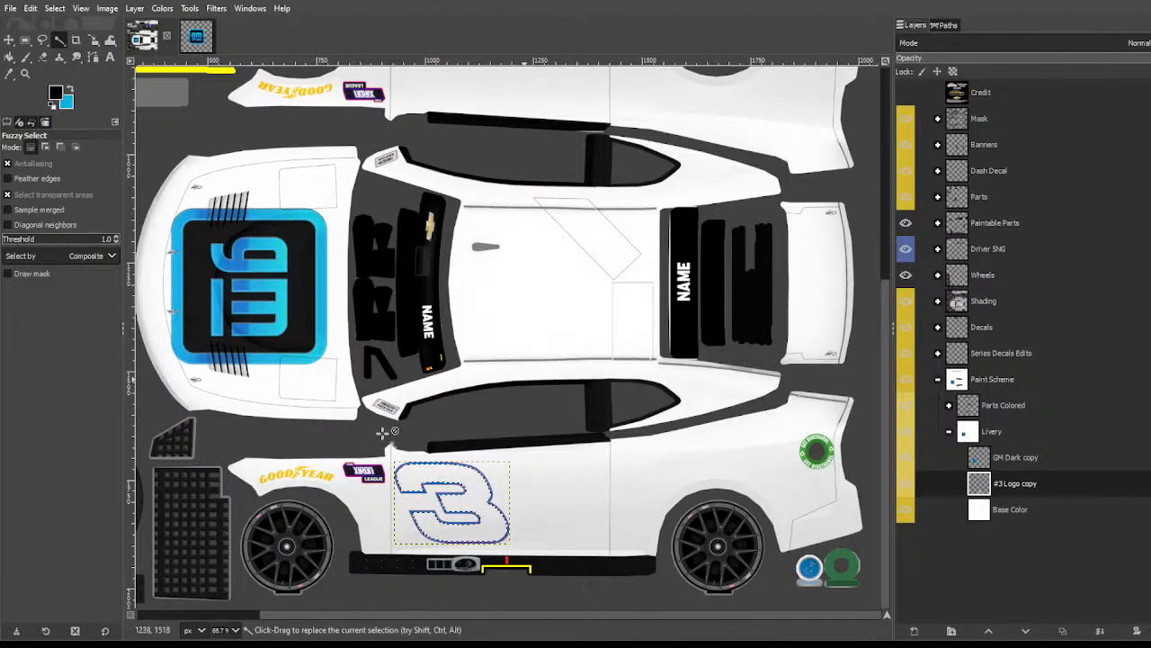
{"action": "key", "text": "p"}
{"action": "left_click", "coordinate": [454, 515]}
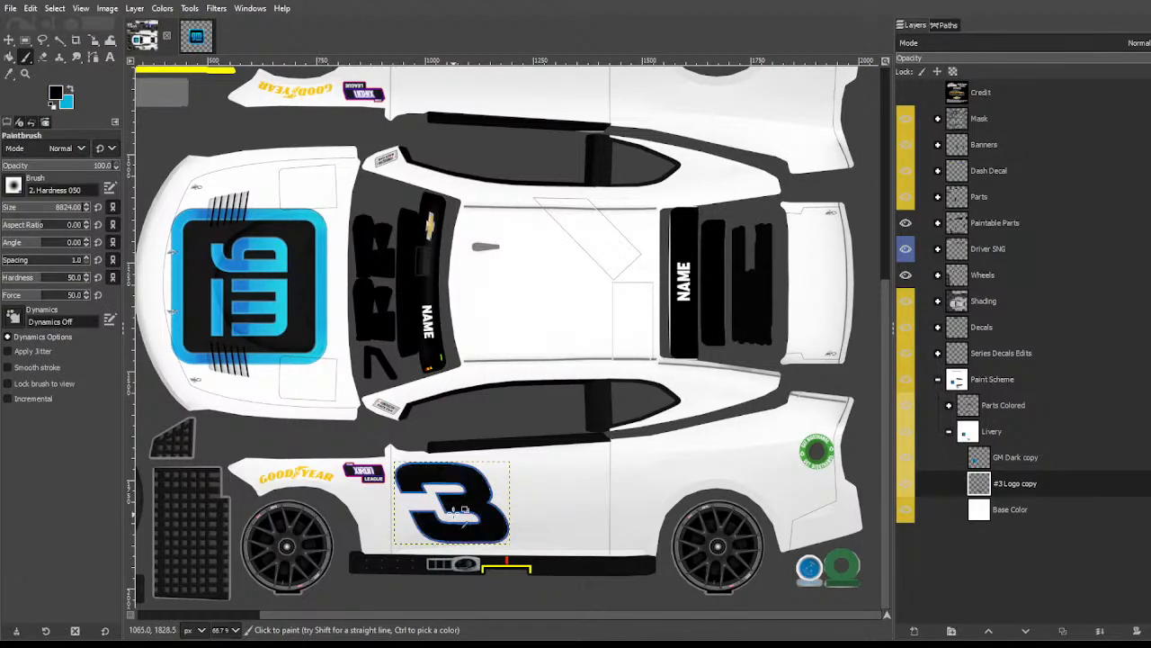
Step: Swap the colors, bucket-fill the number 3's outline with the light blue, and return to Fuzzy Select
{"action": "key", "text": "shift+b"}
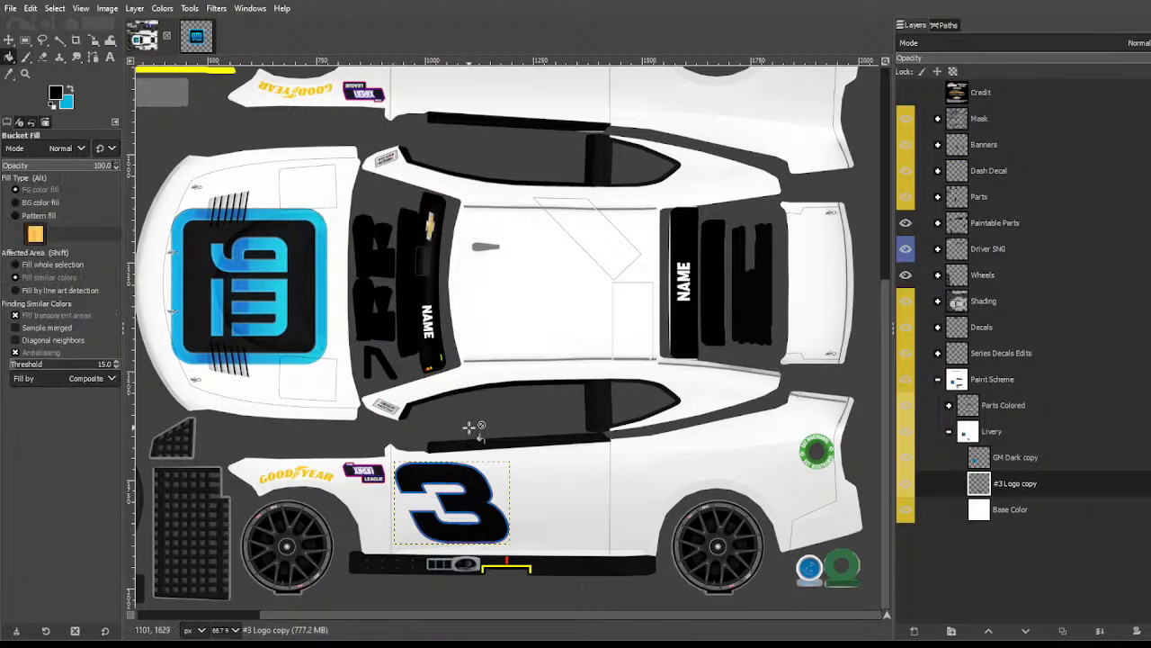
{"action": "key", "text": "x"}
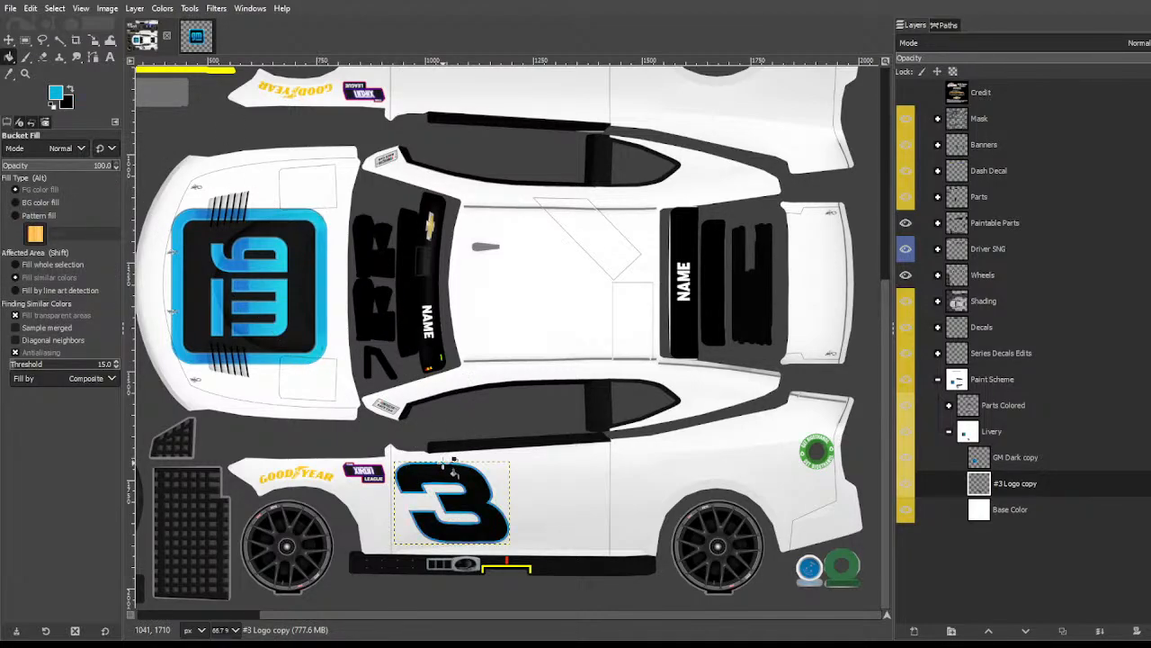
{"action": "key", "text": "u"}
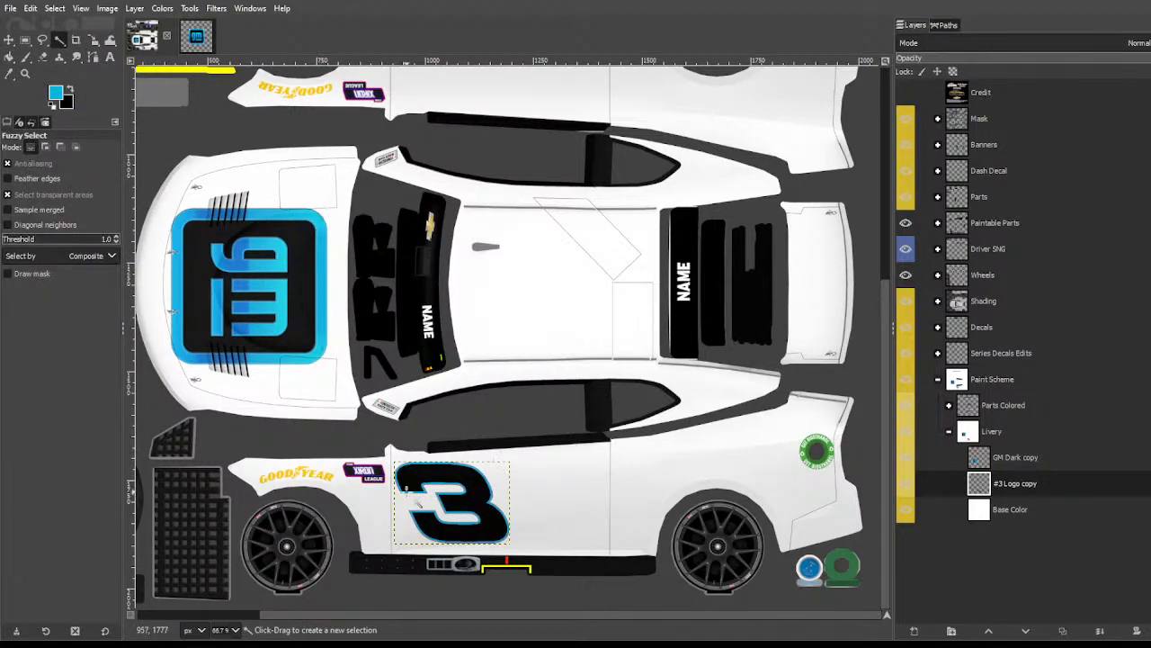
Step: Undo the light-blue bucket fill and fuzzy-select the door number 3's outline on the #3 Logo copy layer
{"action": "key", "text": "ctrl+z"}
{"action": "key", "text": "ctrl+shift+a"}
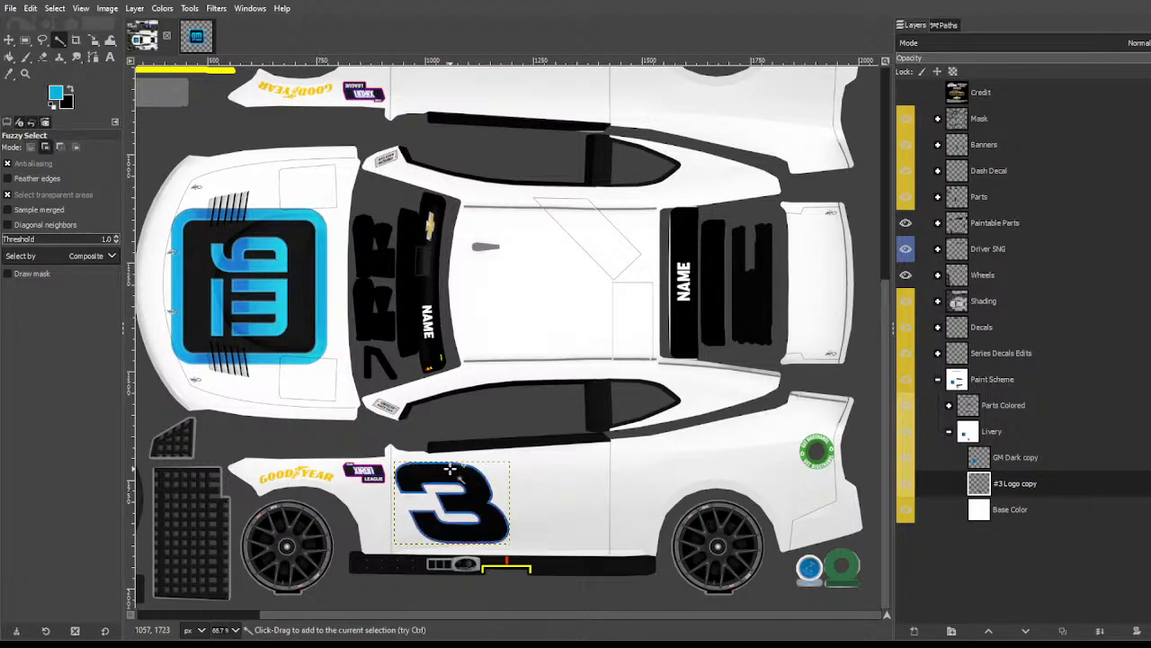
{"action": "scroll", "coordinate": [450, 467], "scroll_direction": "up", "scroll_amount": 3}
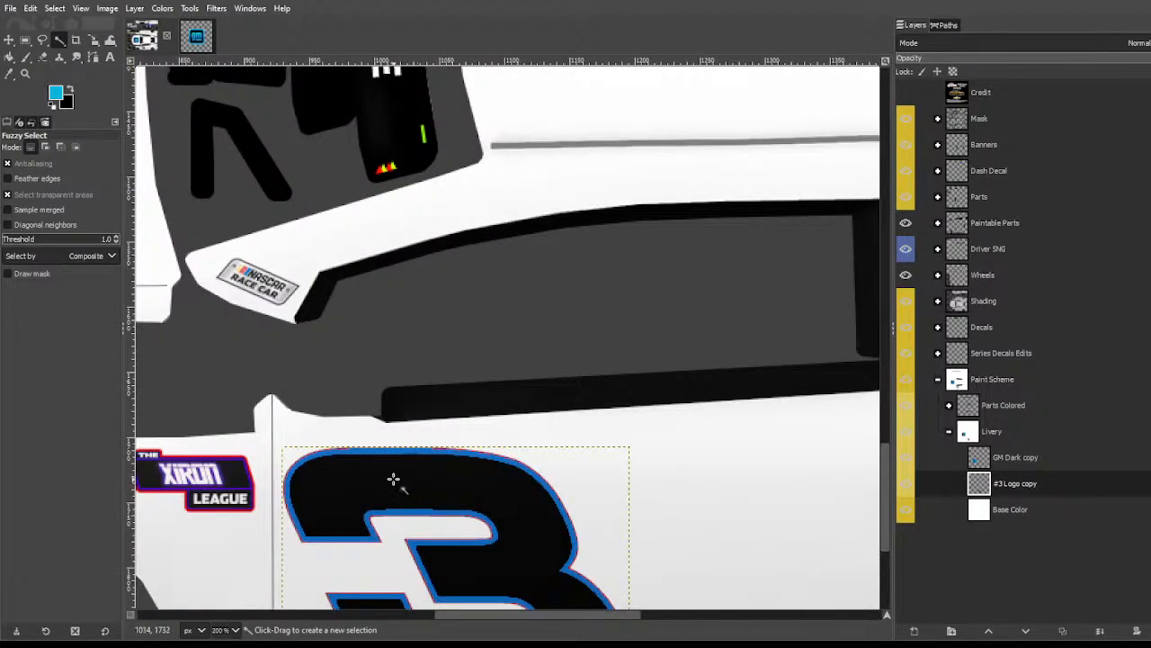
{"action": "key", "text": "shift+b"}
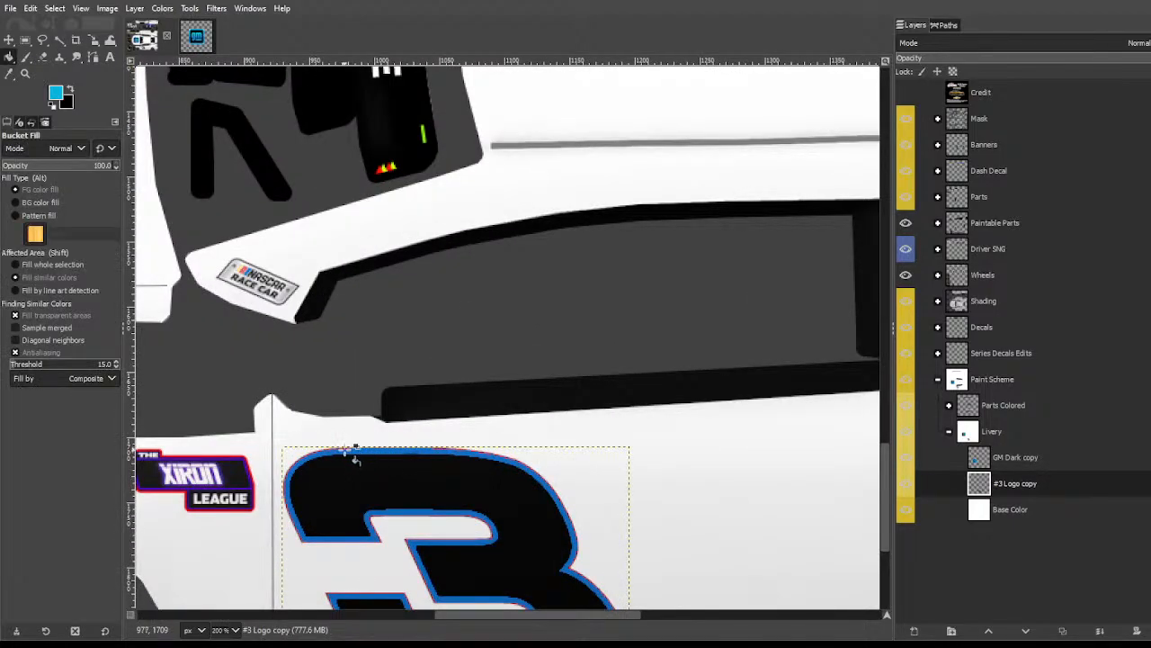
{"action": "key", "text": "u"}
{"action": "mouse_move", "coordinate": [343, 452]}
{"action": "left_mouse_down"}
{"action": "mouse_move", "coordinate": [564, 474]}
{"action": "mouse_move", "coordinate": [380, 483]}
{"action": "mouse_move", "coordinate": [398, 483]}
{"action": "left_mouse_up"}
Step: Paint the selected outline of the door number 3 light blue with the Paintbrush and return to Fuzzy Select
{"action": "key", "text": "p"}
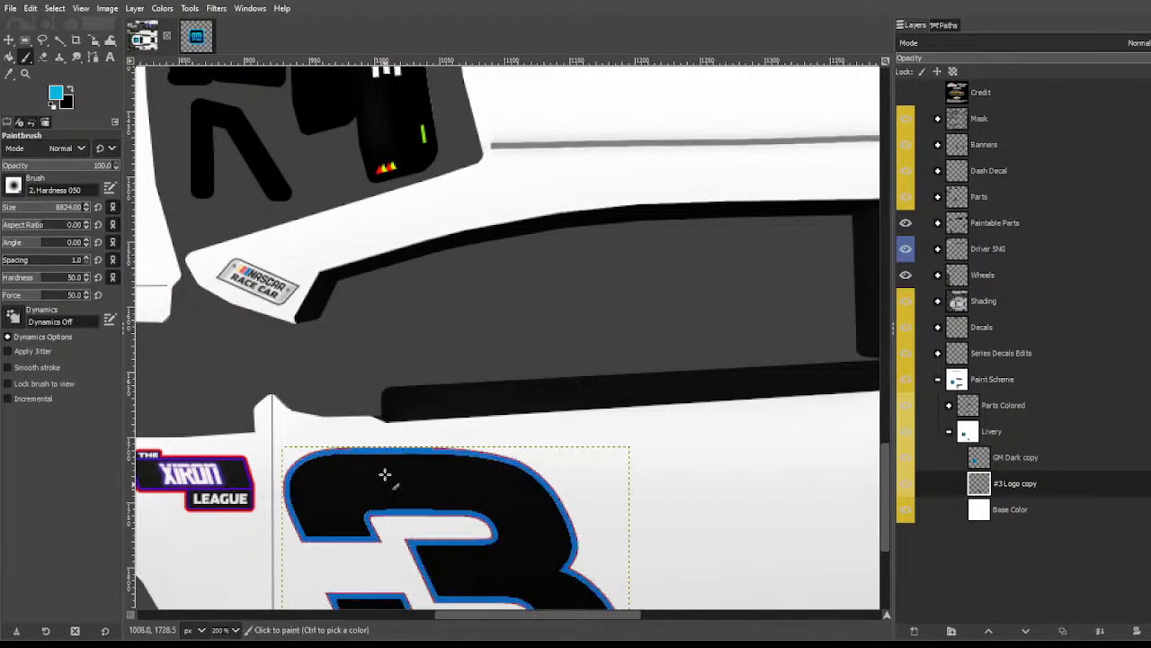
{"action": "left_click", "coordinate": [384, 474]}
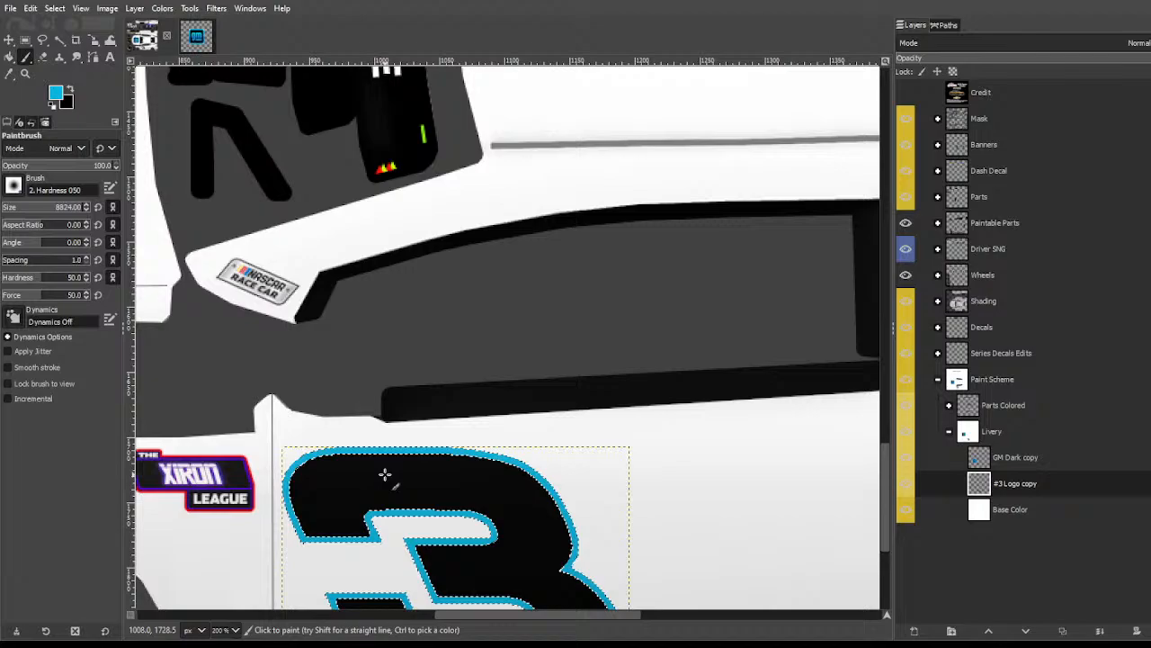
{"action": "left_click", "coordinate": [59, 39]}
{"action": "scroll", "coordinate": [632, 308], "scroll_direction": "down", "scroll_amount": 3}
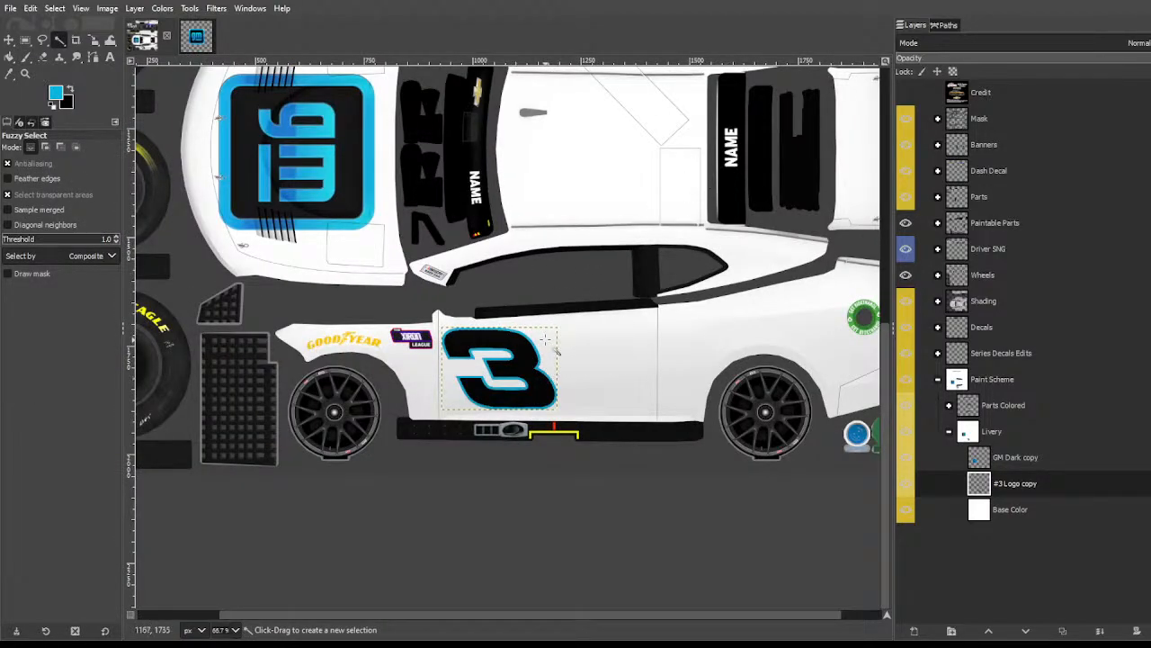
{"action": "scroll", "coordinate": [540, 359], "scroll_direction": "right", "scroll_amount": 1}
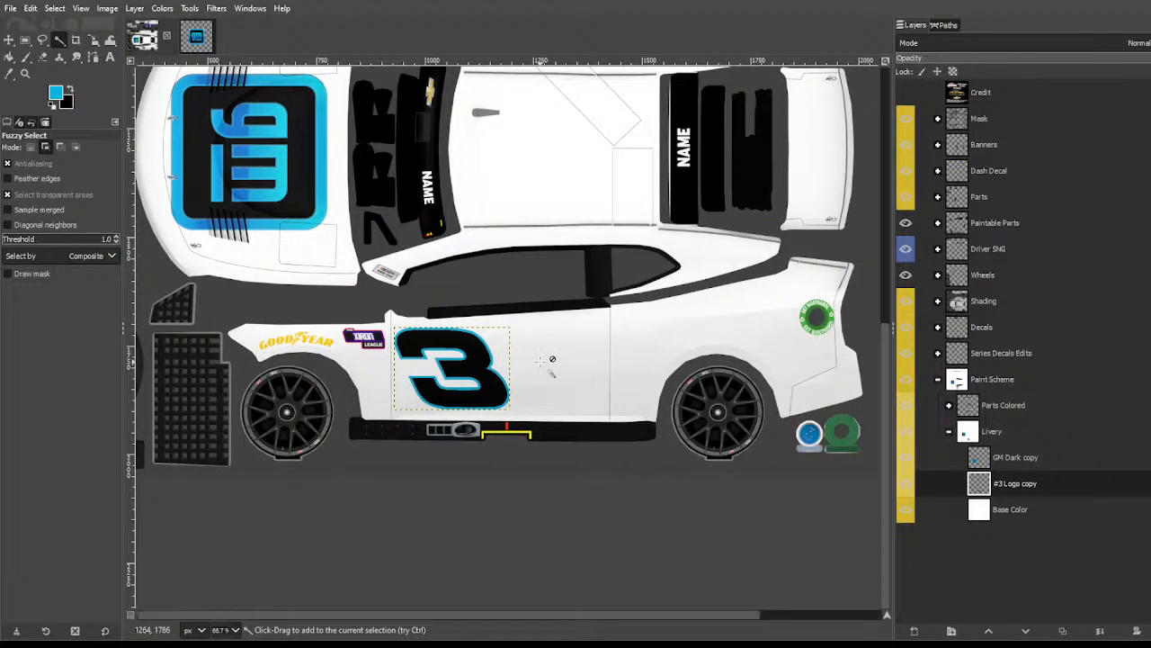
{"action": "scroll", "coordinate": [540, 360], "scroll_direction": "up", "scroll_amount": 5}
{"action": "scroll", "coordinate": [540, 360], "scroll_direction": "down", "scroll_amount": 3}
{"action": "scroll", "coordinate": [544, 359], "scroll_direction": "left", "scroll_amount": 2}
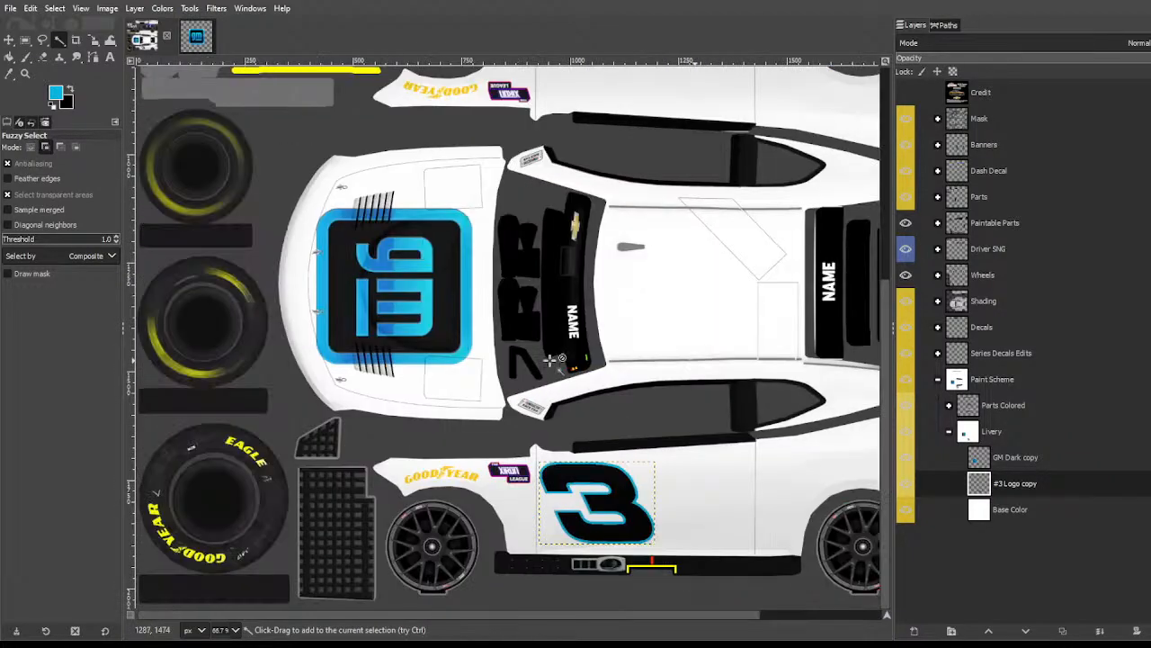
{"action": "scroll", "coordinate": [549, 358], "scroll_direction": "right", "scroll_amount": 2}
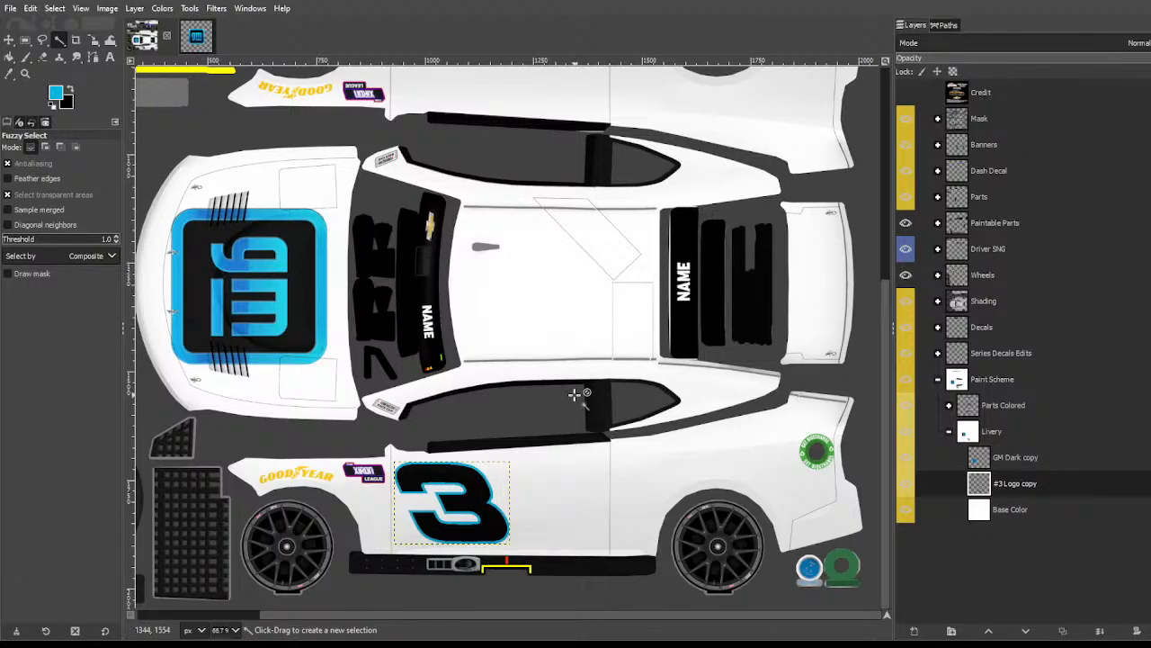
Step: Try rotating and enlarging the number 3 on the door, comparing it with the original placement
{"action": "key", "text": "shift+r"}
{"action": "left_click_drag", "start_coordinate": [540, 389], "coordinate": [629, 537]}
{"action": "key", "text": "shift+s"}
{"action": "key", "text": "Return"}
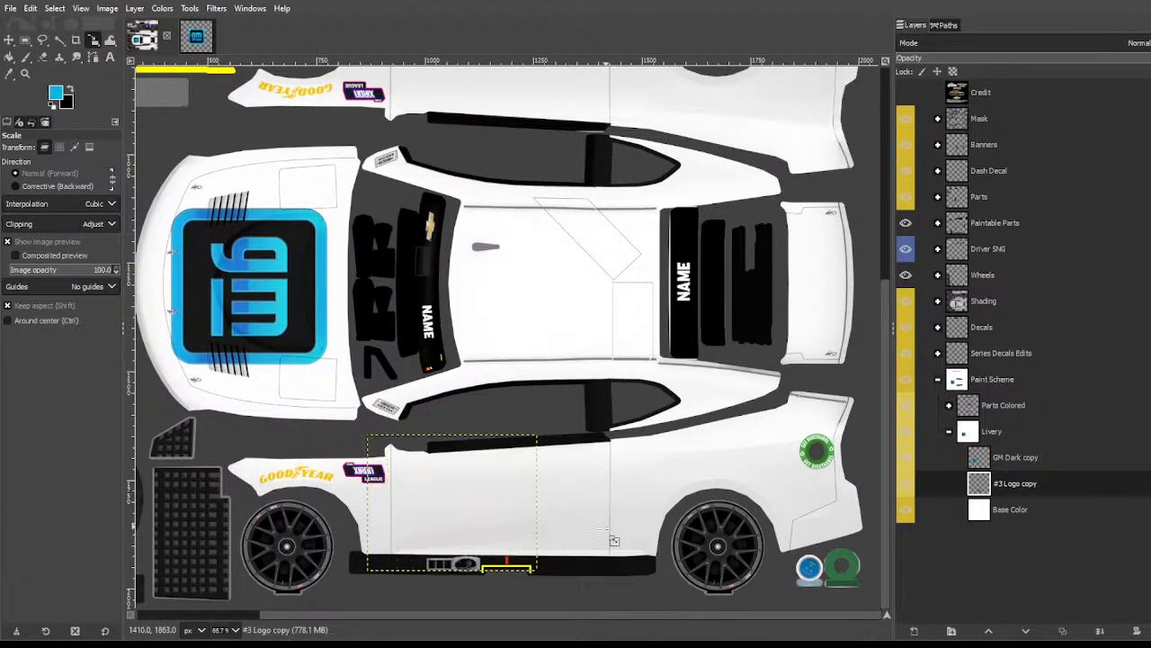
{"action": "key", "text": "ctrl"}
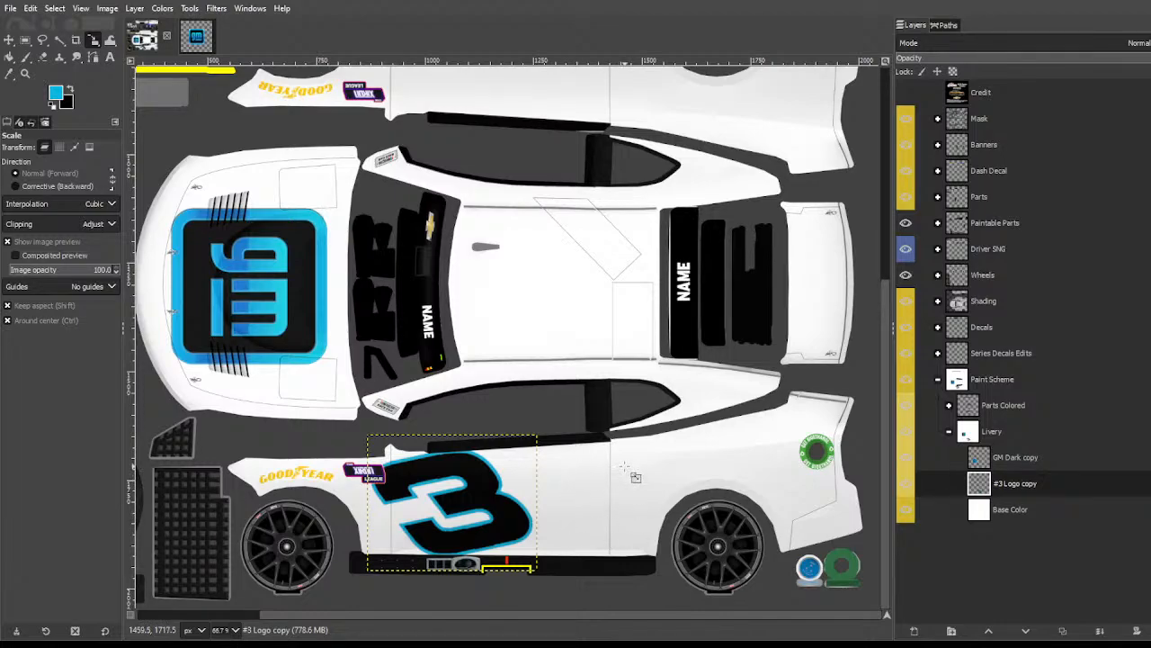
{"action": "key", "text": "ctrl+z"}
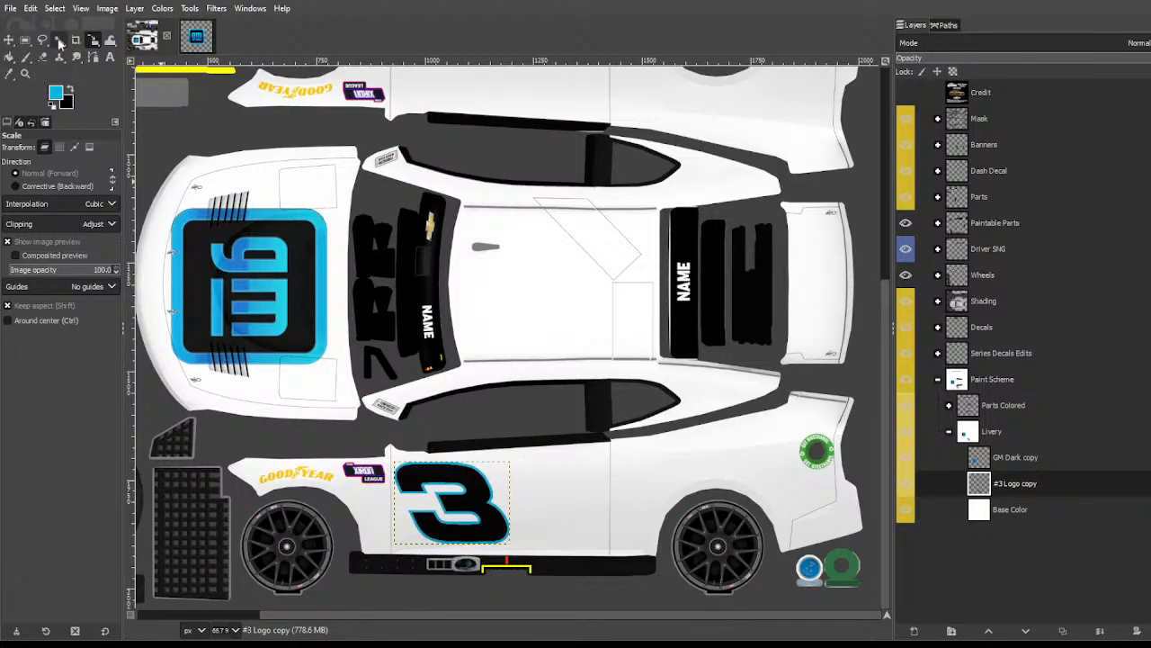
{"action": "left_click", "coordinate": [58, 41]}
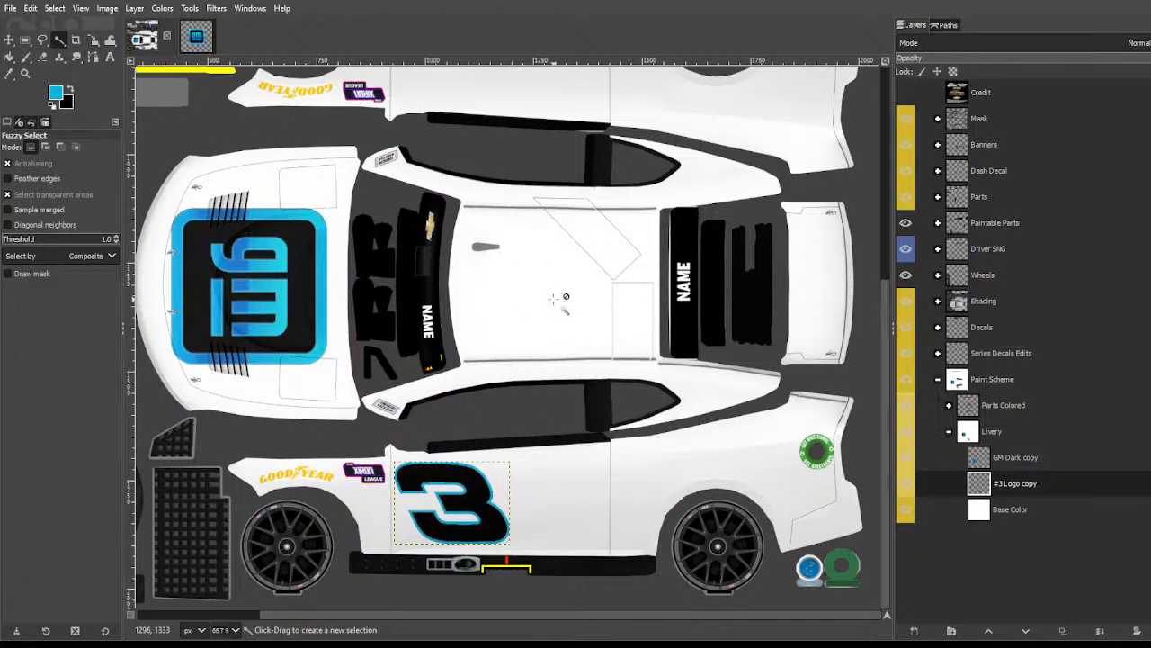
{"action": "key", "text": "ctrl+y"}
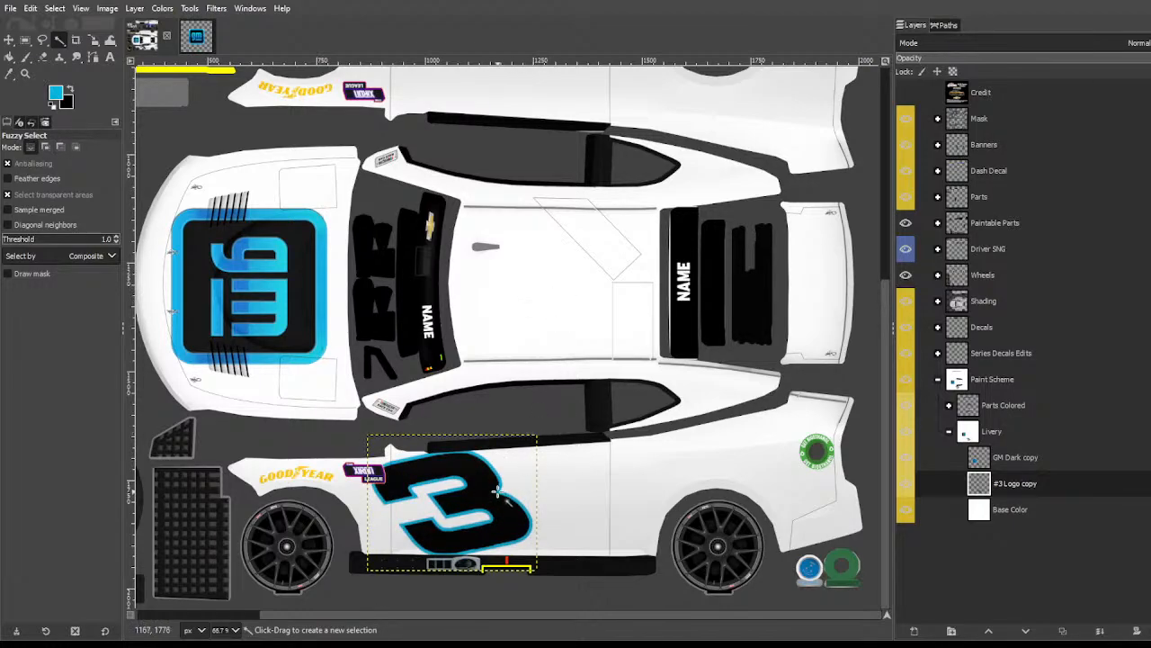
{"action": "key", "text": "ctrl+z"}
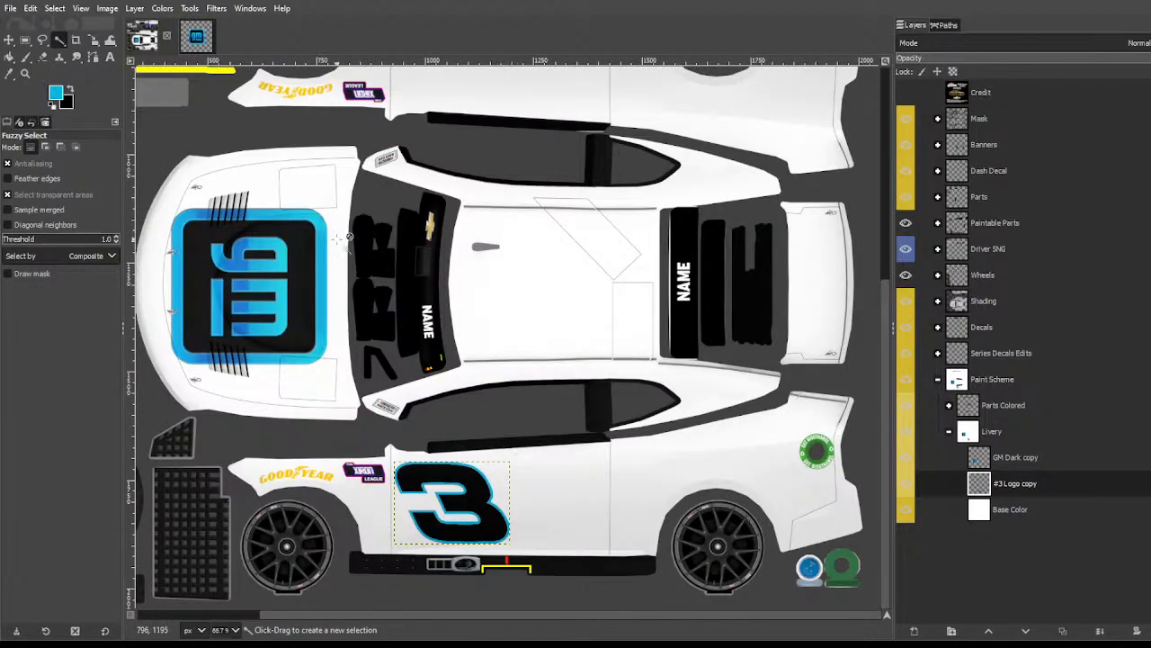
{"action": "left_click", "coordinate": [72, 41]}
{"action": "left_click", "coordinate": [60, 40]}
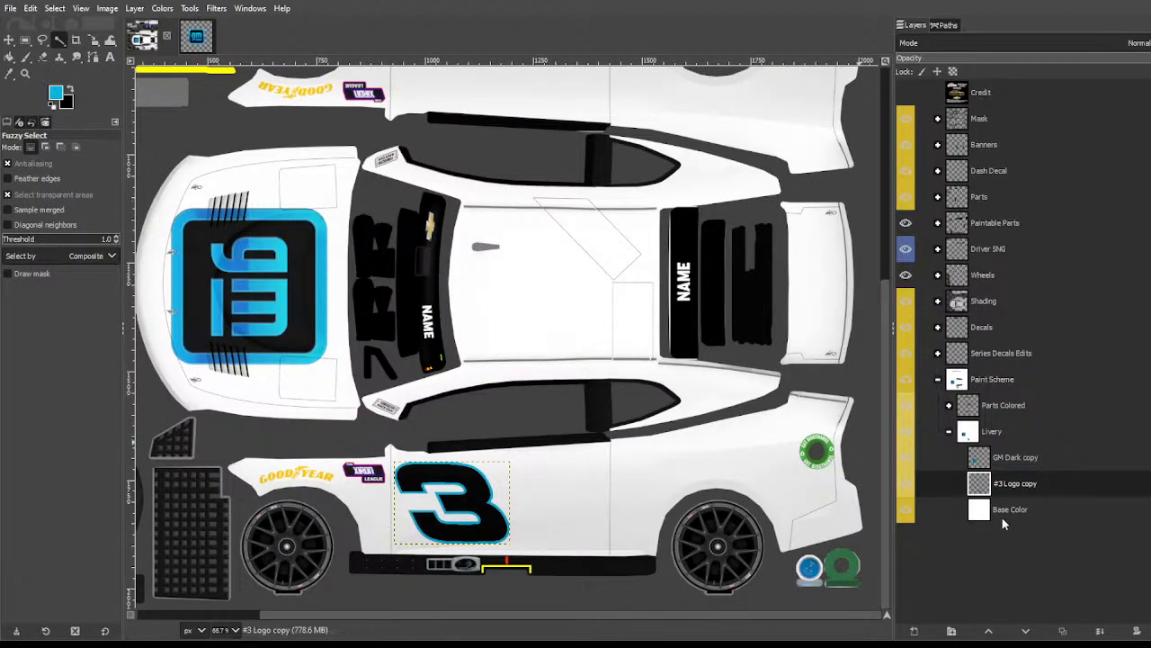
Step: Duplicate the GM Dark copy layer and rotate the duplicate counterclockwise until the logo reads upright
{"action": "left_click", "coordinate": [985, 458]}
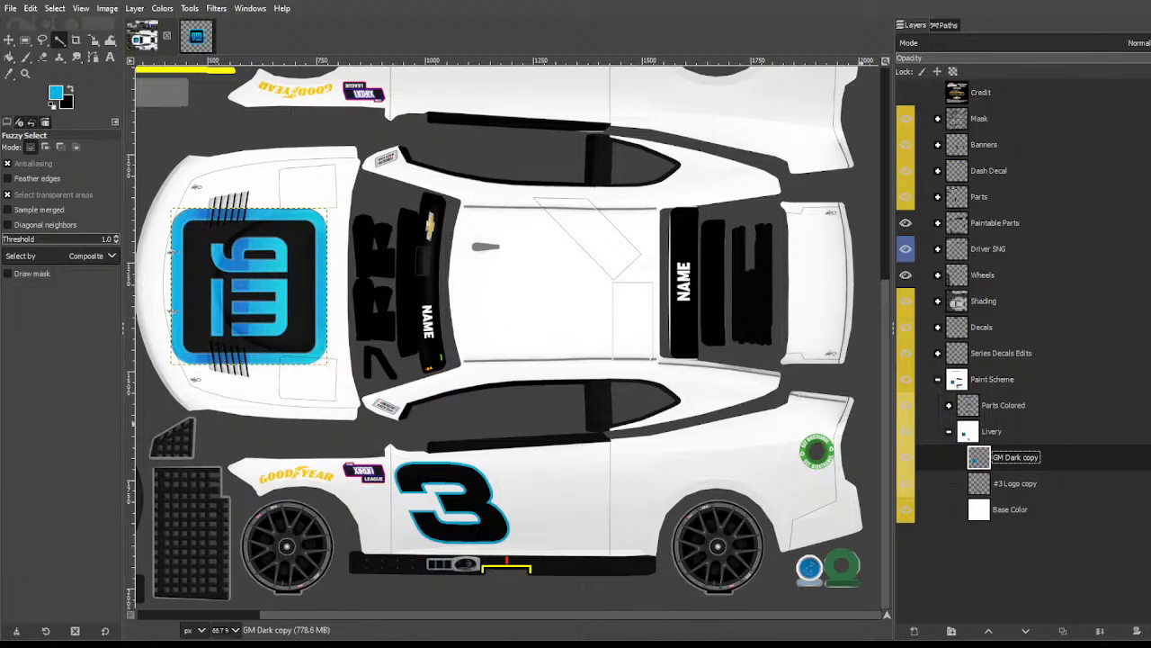
{"action": "left_click", "coordinate": [1062, 631]}
{"action": "key", "text": "shift+r"}
{"action": "left_click_drag", "start_coordinate": [328, 150], "coordinate": [113, 207]}
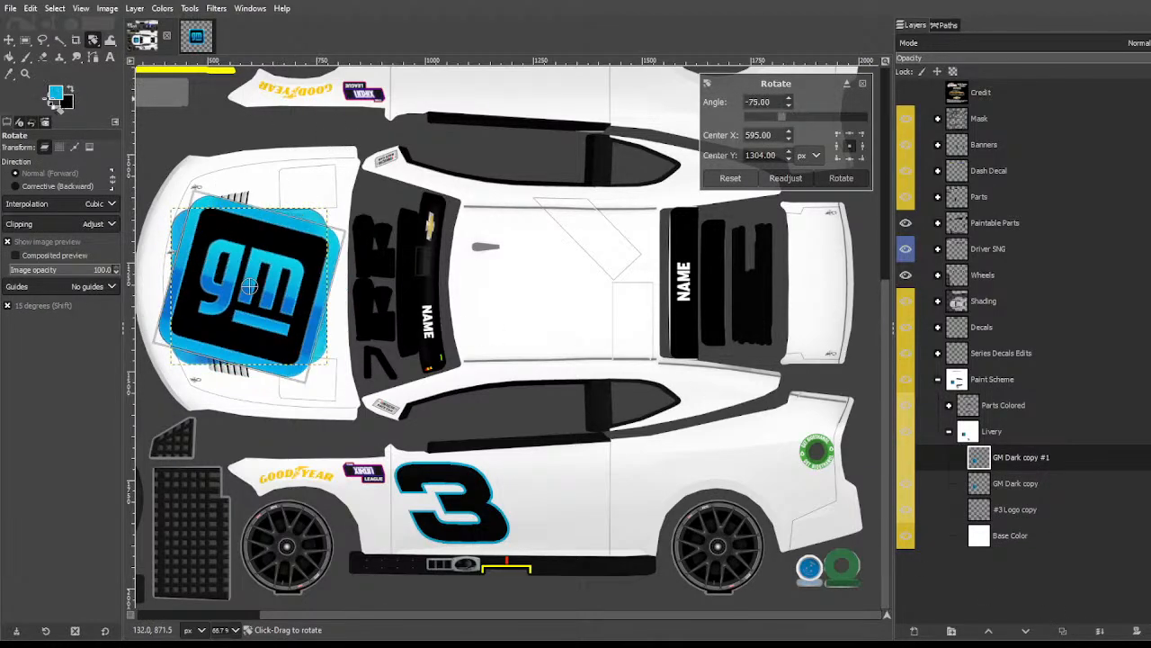
{"action": "key", "text": "shift+s"}
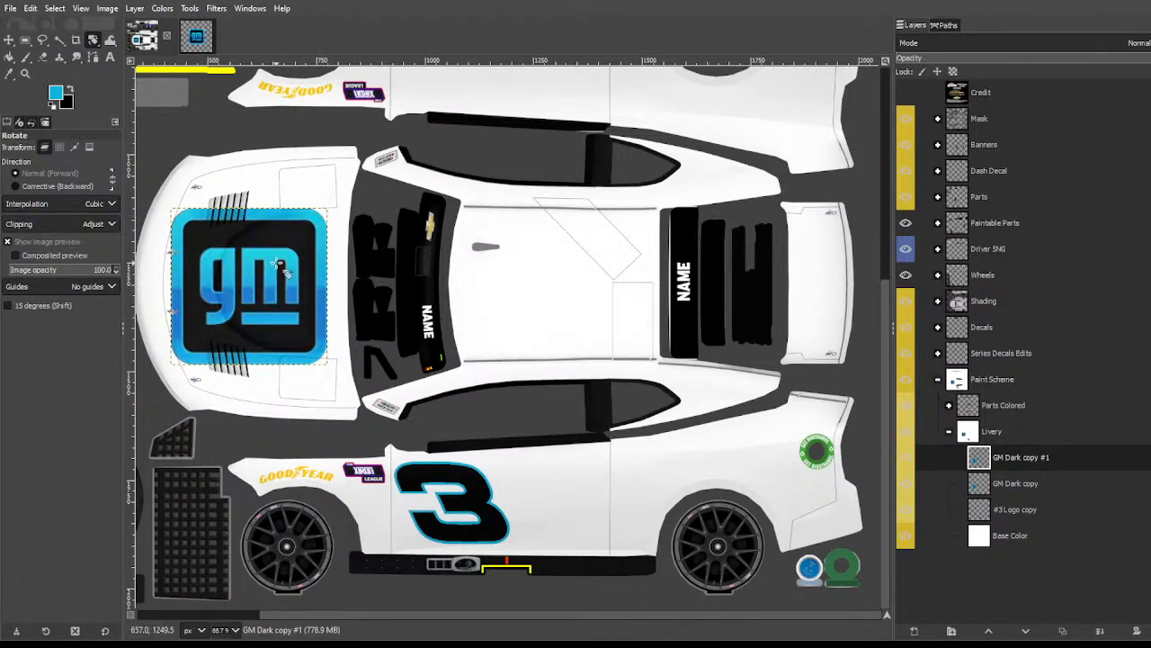
Step: Move the upright GM logo to the car side behind the number 3 and scale it to about 209 × 209 px
{"action": "left_click", "coordinate": [255, 293]}
{"action": "left_click_drag", "start_coordinate": [248, 288], "coordinate": [544, 460]}
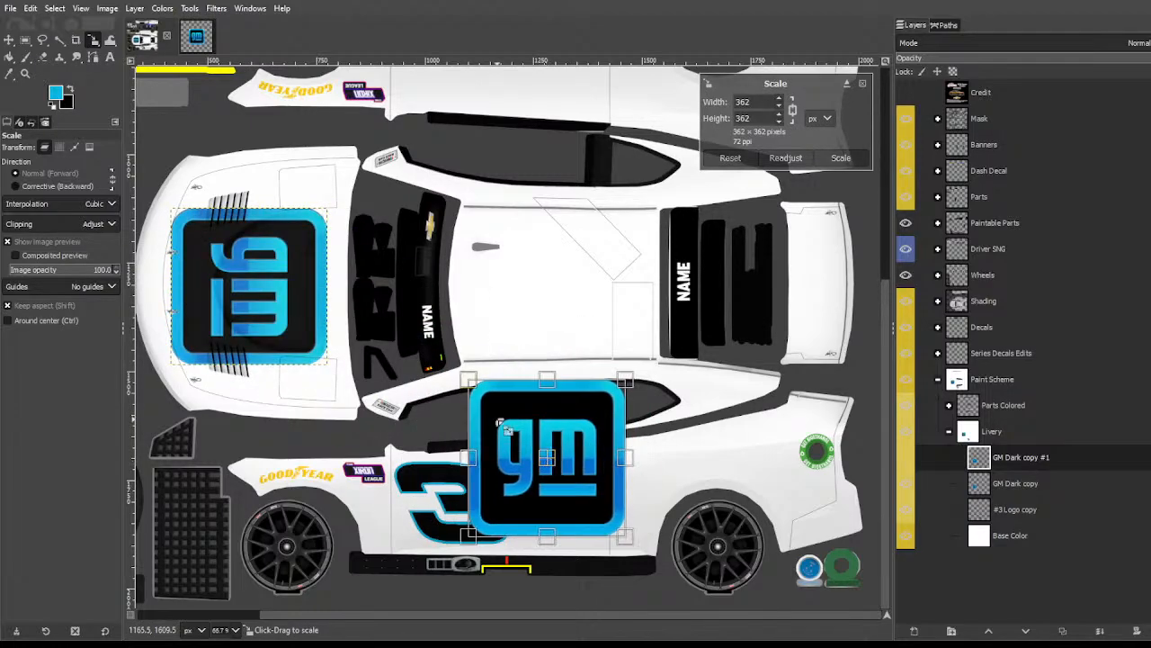
{"action": "left_click_drag", "start_coordinate": [469, 382], "coordinate": [554, 465]}
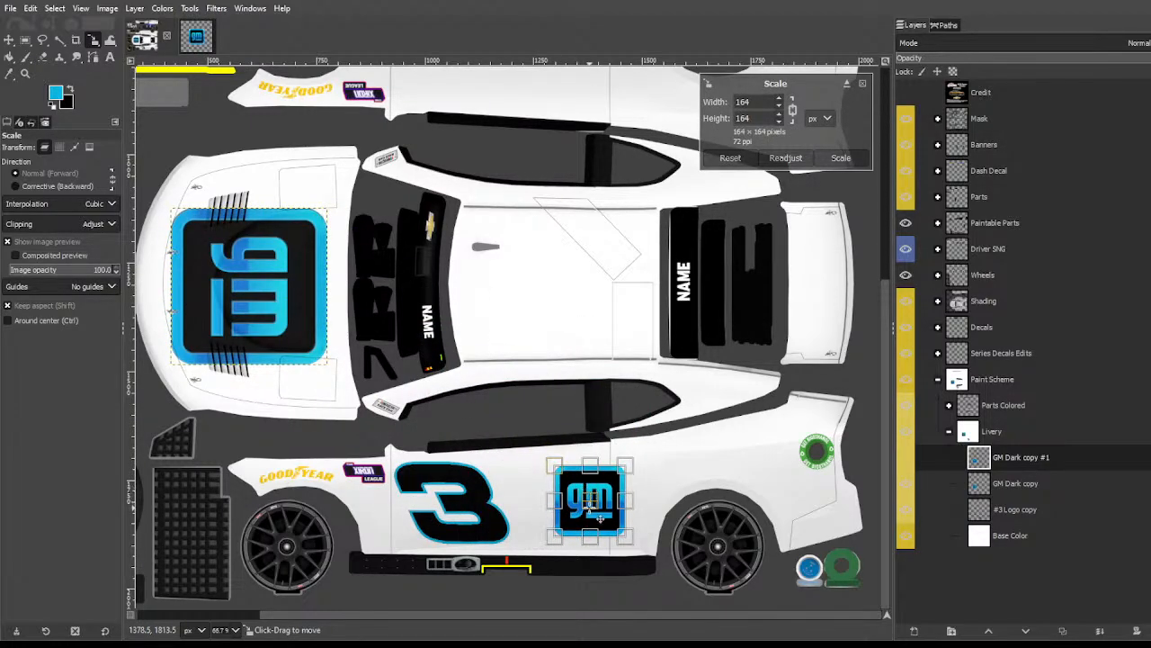
{"action": "left_click_drag", "start_coordinate": [587, 502], "coordinate": [566, 492]}
{"action": "left_click_drag", "start_coordinate": [639, 534], "coordinate": [655, 543]}
{"action": "left_click_drag", "start_coordinate": [574, 498], "coordinate": [585, 501]}
{"action": "left_click_drag", "start_coordinate": [620, 536], "coordinate": [628, 543]}
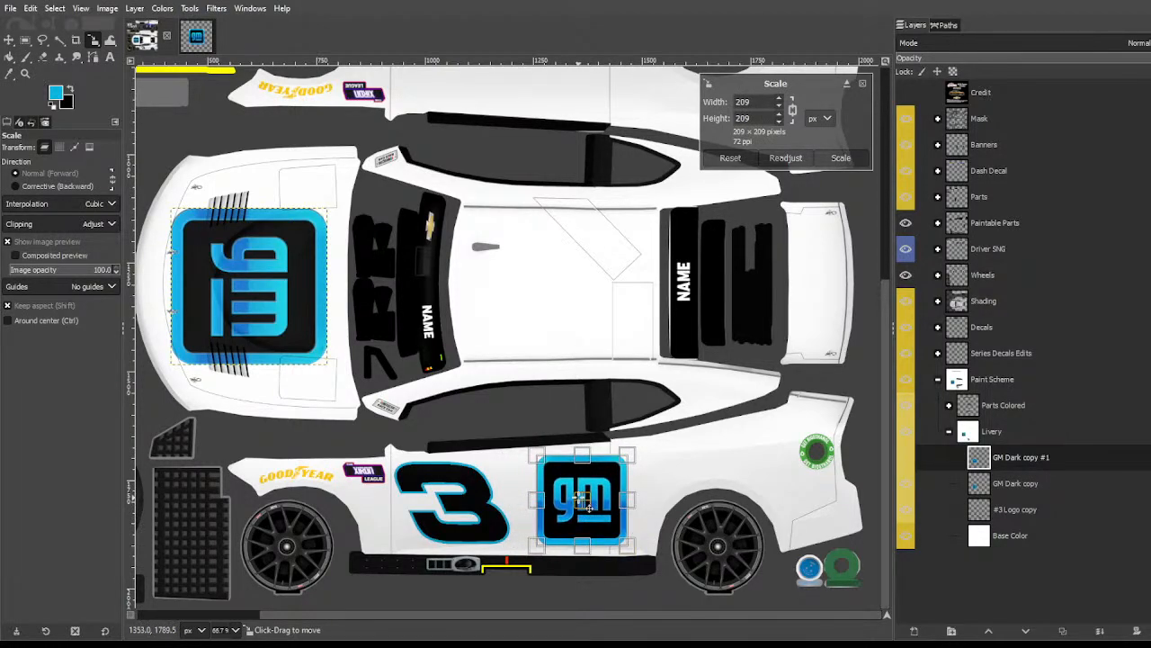
{"action": "key", "text": "Return"}
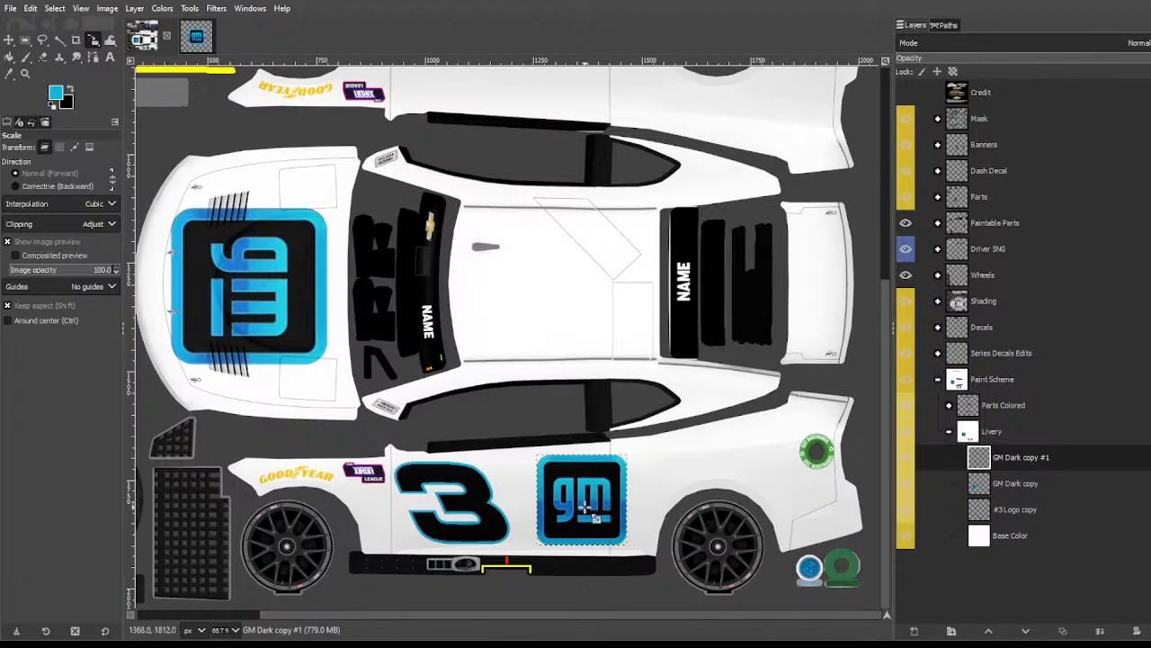
Step: Scale the side GM logo down to about 163 × 164 px and reposition it beside the number 3
{"action": "left_click", "coordinate": [60, 40]}
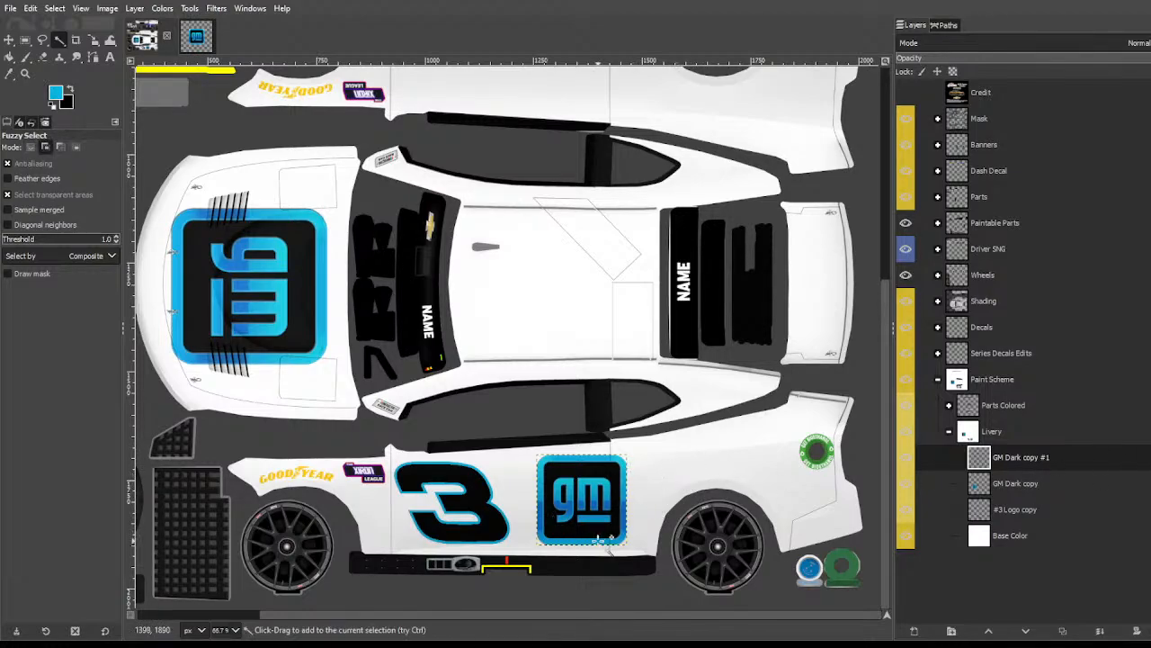
{"action": "key", "text": "shift+s"}
{"action": "left_click_drag", "start_coordinate": [645, 545], "coordinate": [619, 535]}
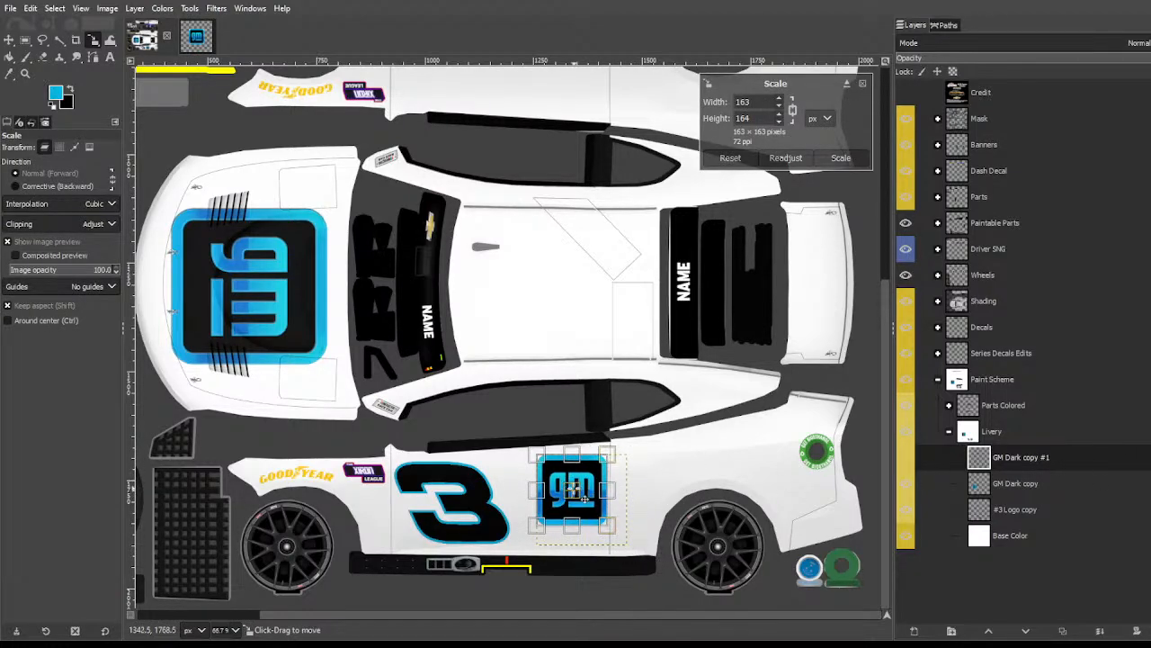
{"action": "left_click_drag", "start_coordinate": [582, 499], "coordinate": [594, 499]}
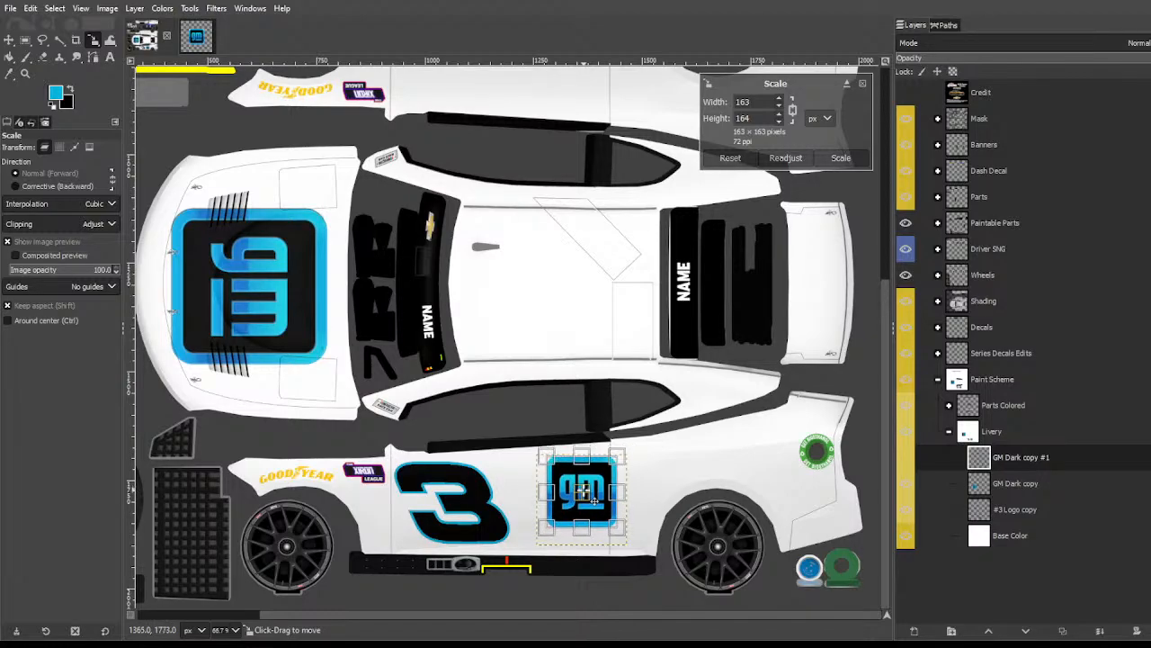
{"action": "key", "text": "Return"}
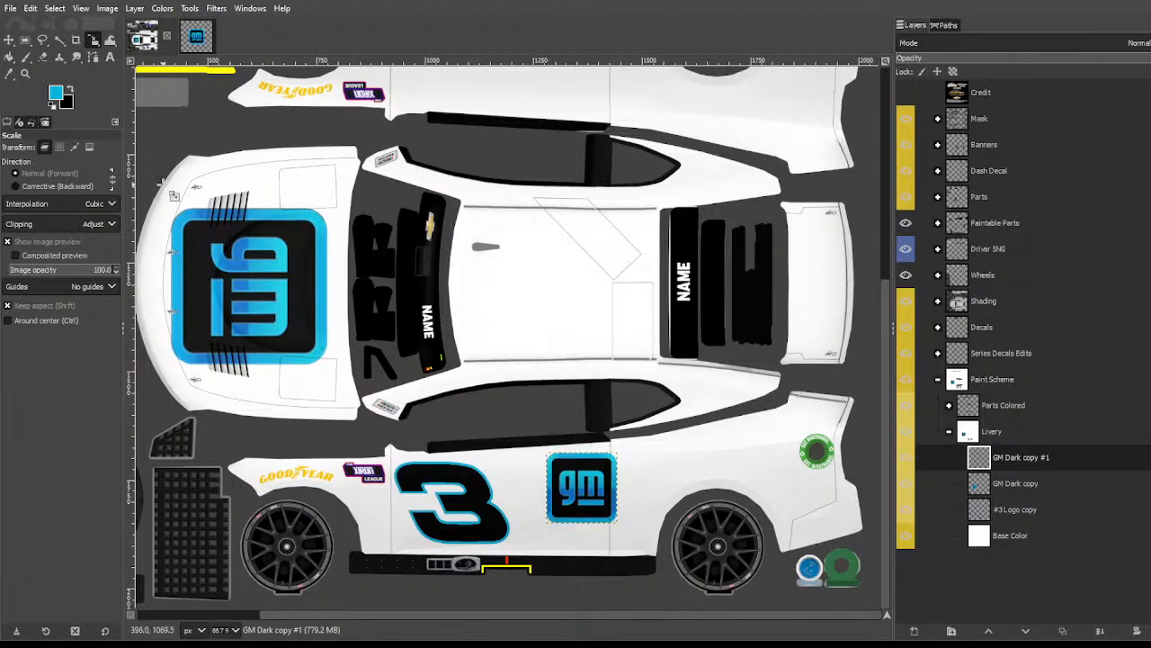
Step: Reduce the side GM logo further to 150 × 150 px and shift it slightly toward the number 3
{"action": "left_click", "coordinate": [61, 39]}
{"action": "key", "text": "shift+s"}
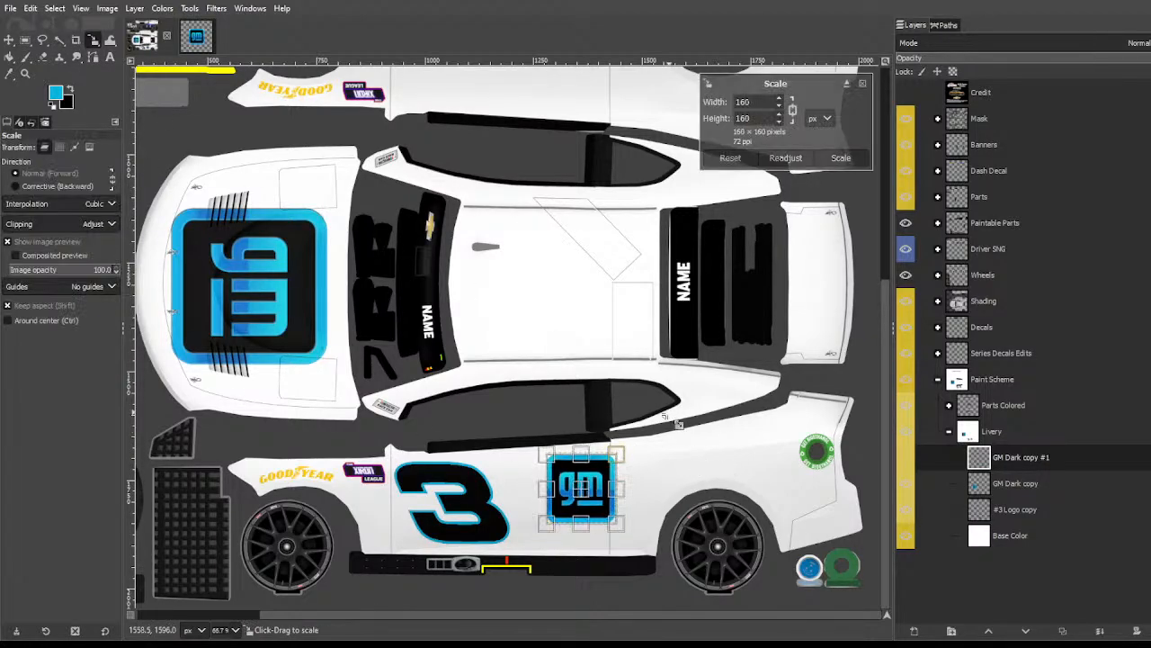
{"action": "left_click_drag", "start_coordinate": [668, 413], "coordinate": [664, 417]}
{"action": "left_click_drag", "start_coordinate": [582, 492], "coordinate": [576, 492]}
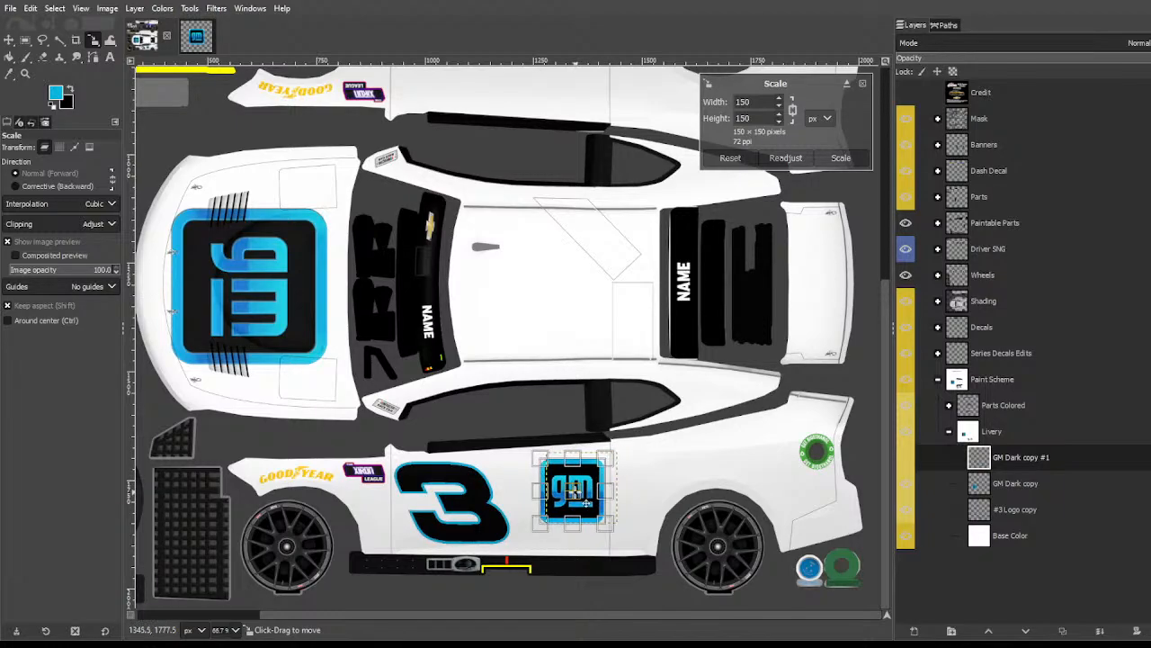
{"action": "key", "text": "Return"}
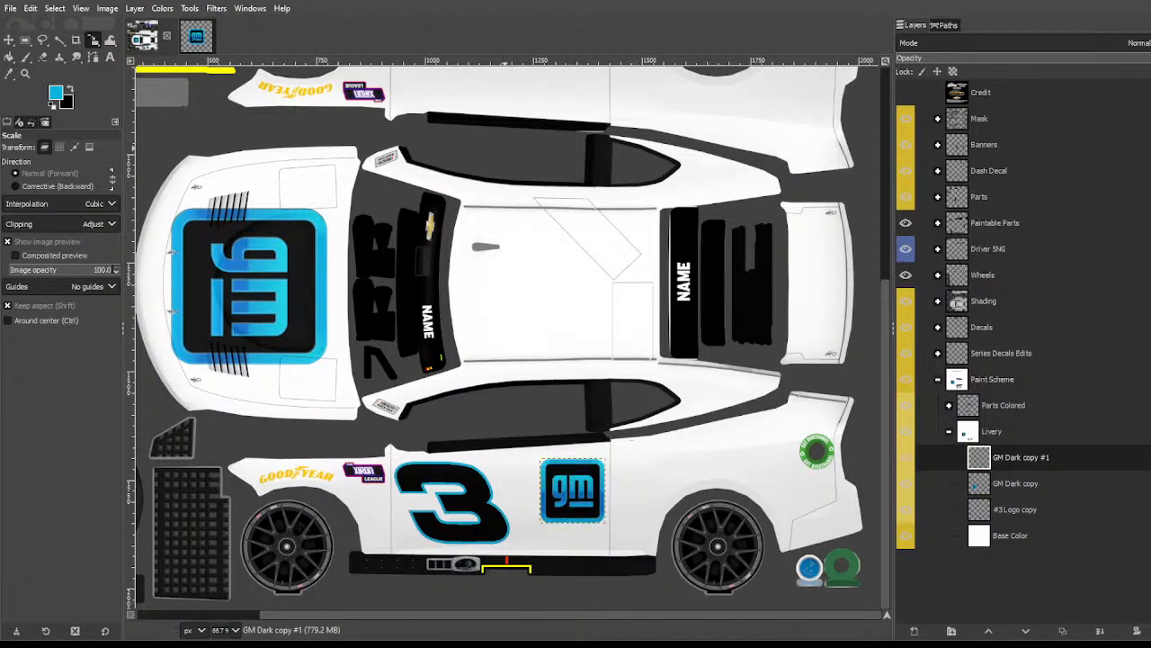
{"action": "left_click", "coordinate": [60, 40]}
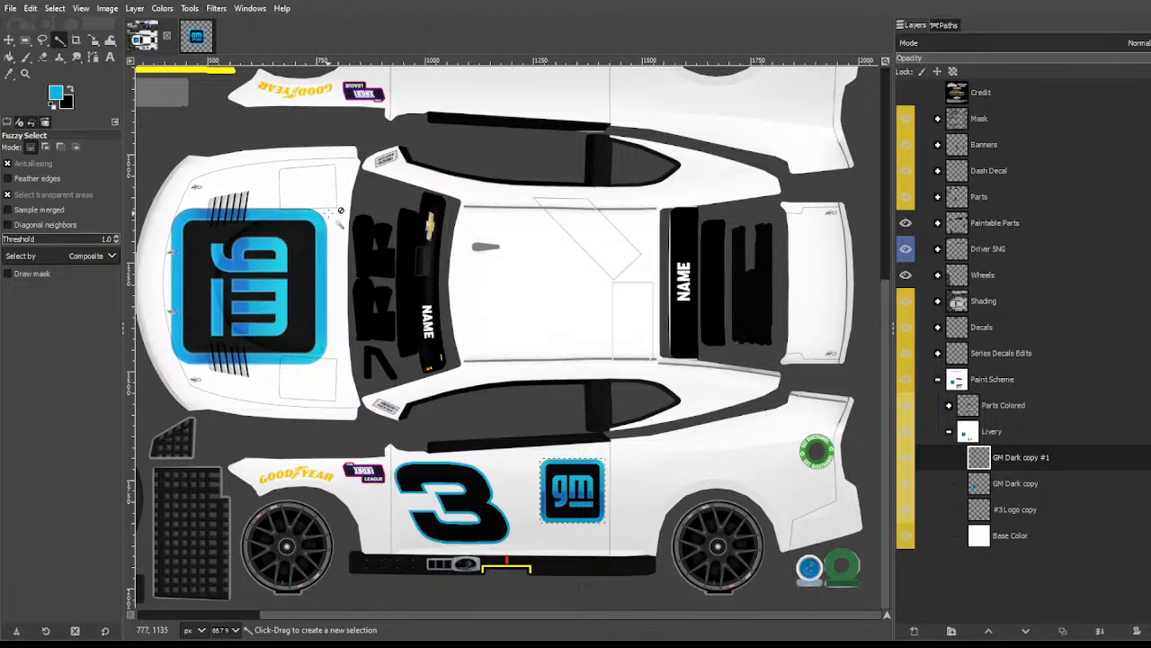
Step: Select the number 3's blue outline on the #3 Logo copy layer and expand that layer to the image size
{"action": "left_click", "coordinate": [980, 511]}
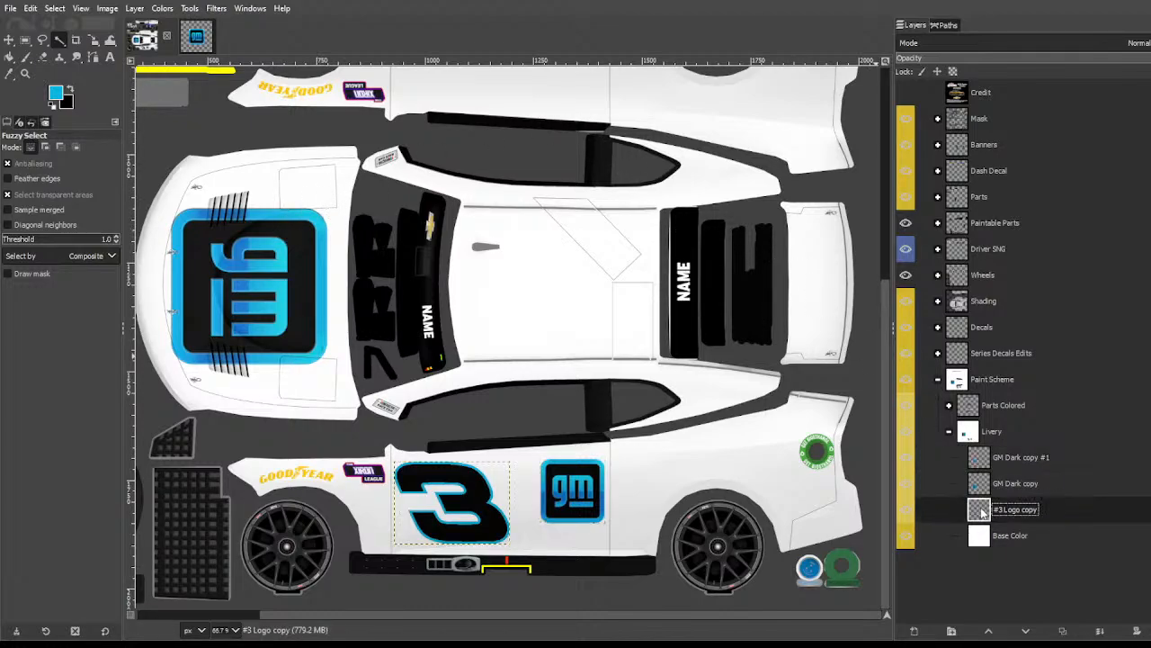
{"action": "left_click", "coordinate": [430, 471]}
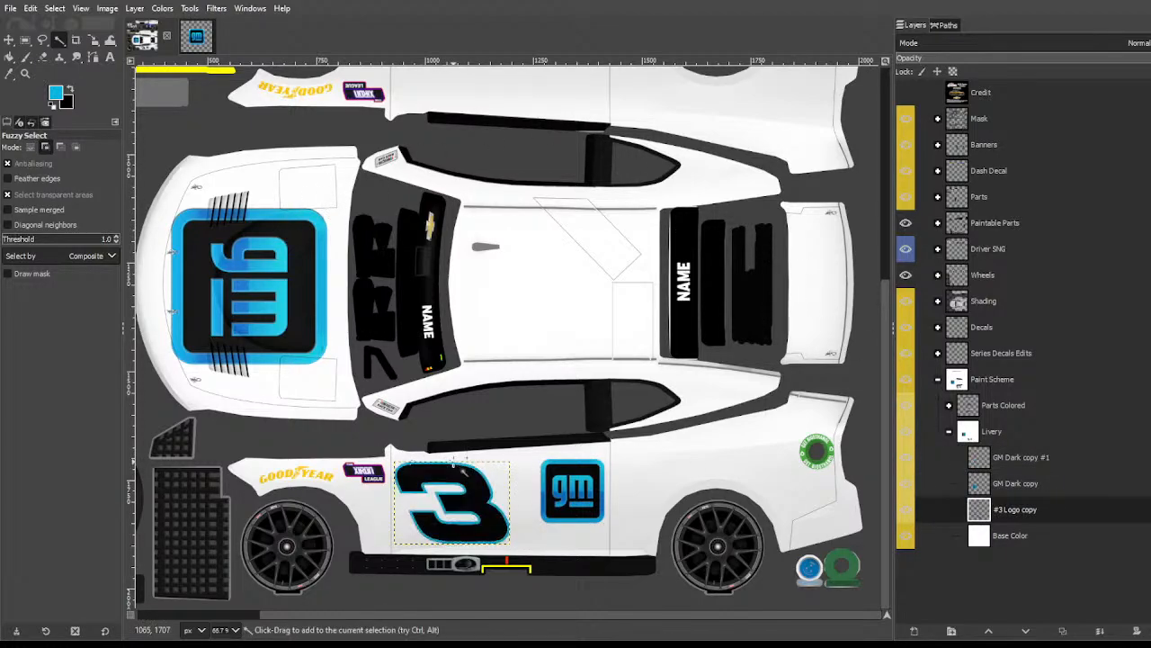
{"action": "left_click", "coordinate": [136, 9]}
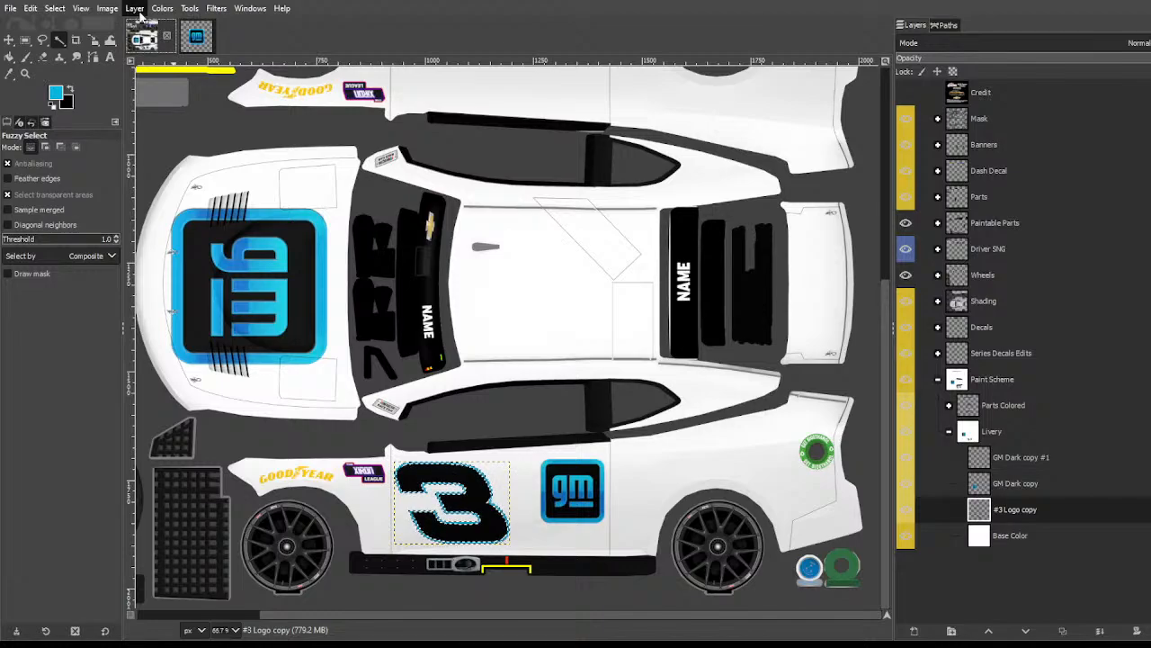
{"action": "left_click", "coordinate": [208, 217]}
Step: Fill the number 3's selected outline with light blue and clear the selection
{"action": "key", "text": "x"}
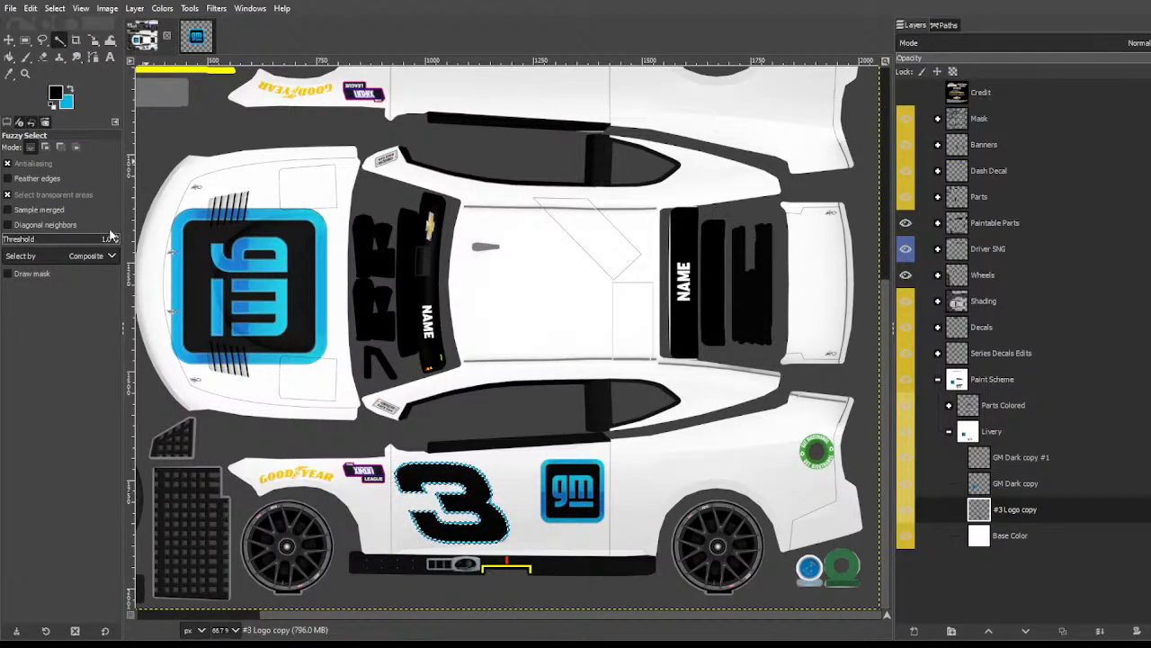
{"action": "key", "text": "shift+b"}
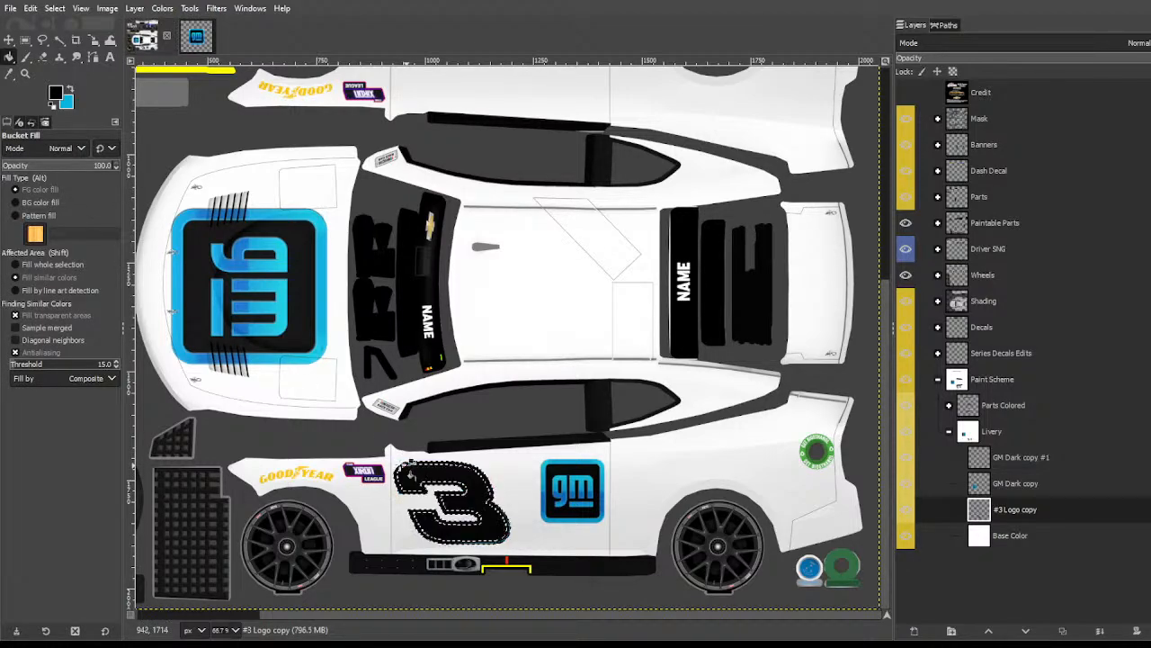
{"action": "key", "text": "x"}
{"action": "left_click", "coordinate": [407, 465]}
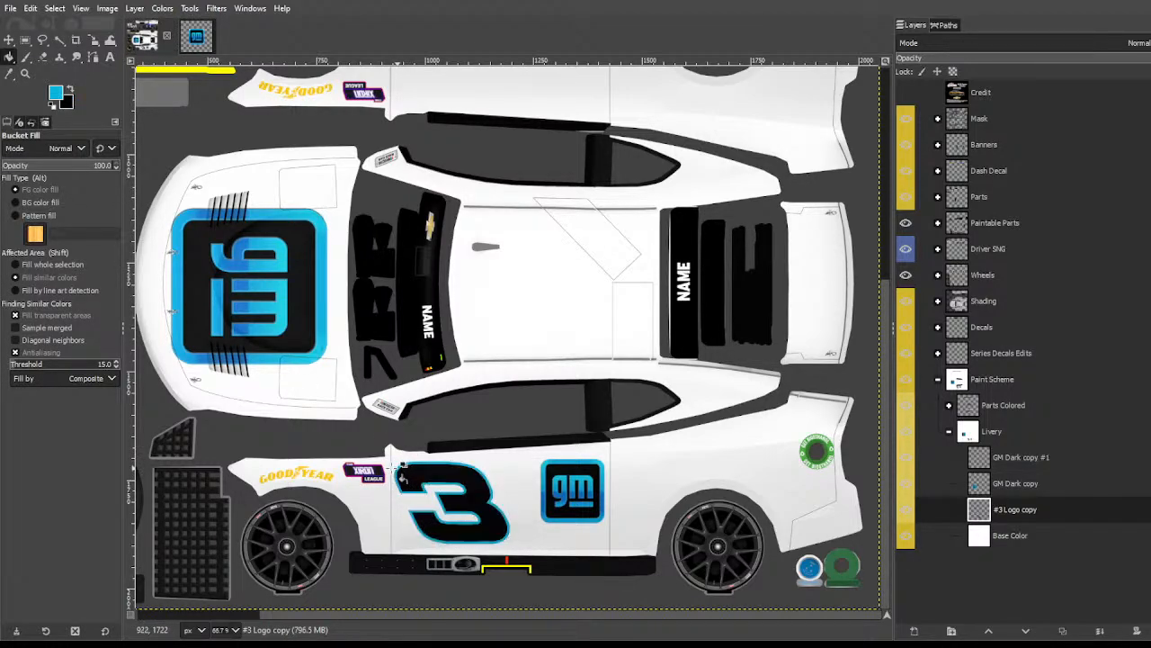
{"action": "scroll", "coordinate": [408, 465], "scroll_direction": "up", "scroll_amount": 3}
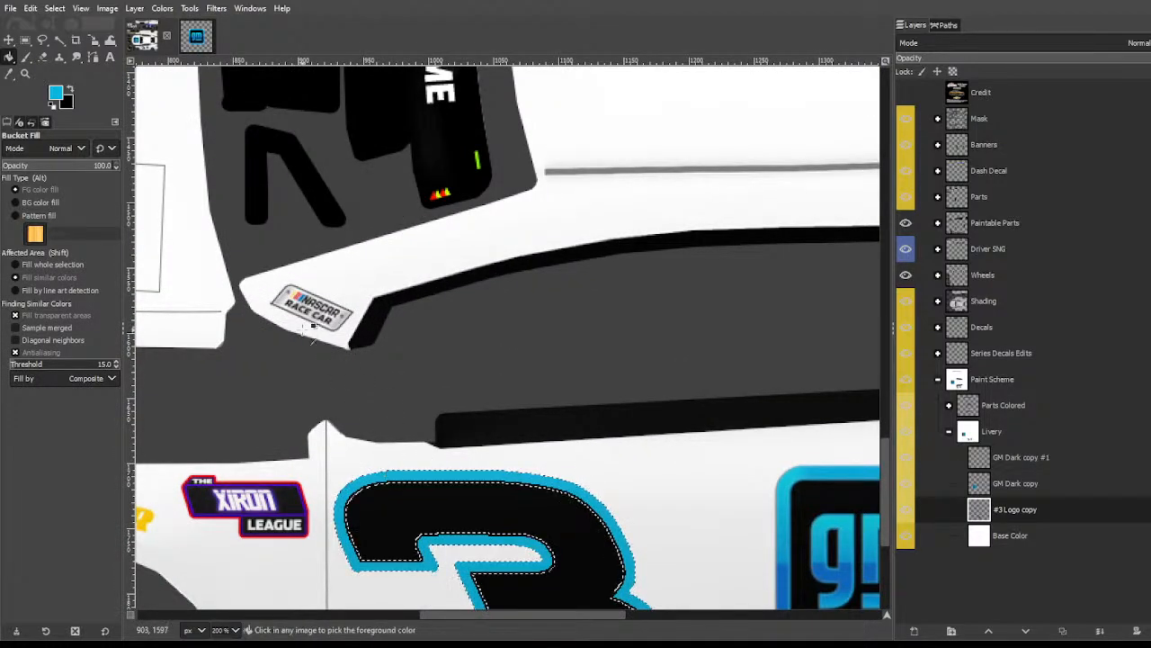
{"action": "key", "text": "ctrl+shift+a"}
Step: Reselect the outline of the number 3 and refill it with the same light blue
{"action": "left_click", "coordinate": [65, 39]}
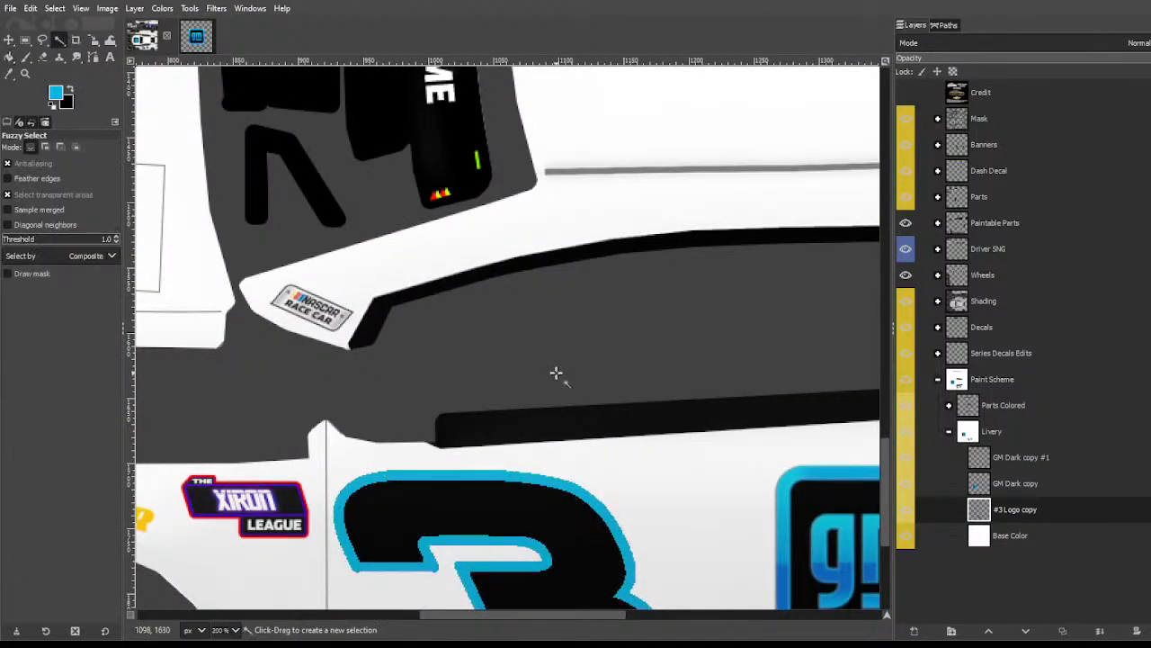
{"action": "scroll", "coordinate": [556, 372], "scroll_direction": "down", "scroll_amount": 3}
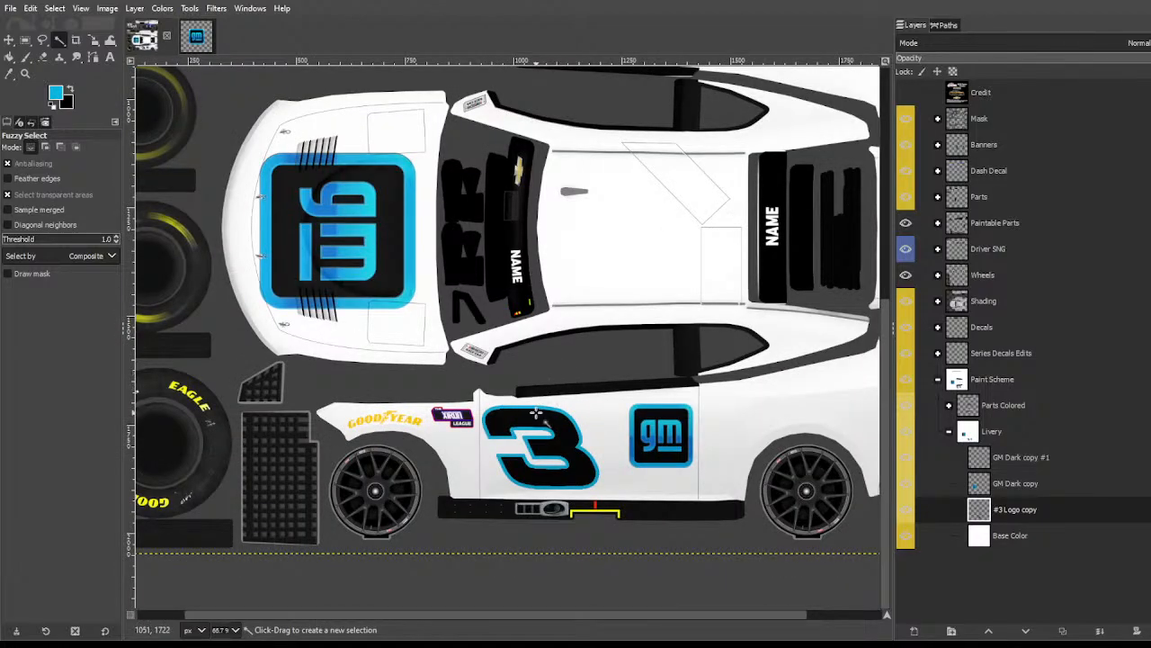
{"action": "left_click", "coordinate": [535, 414]}
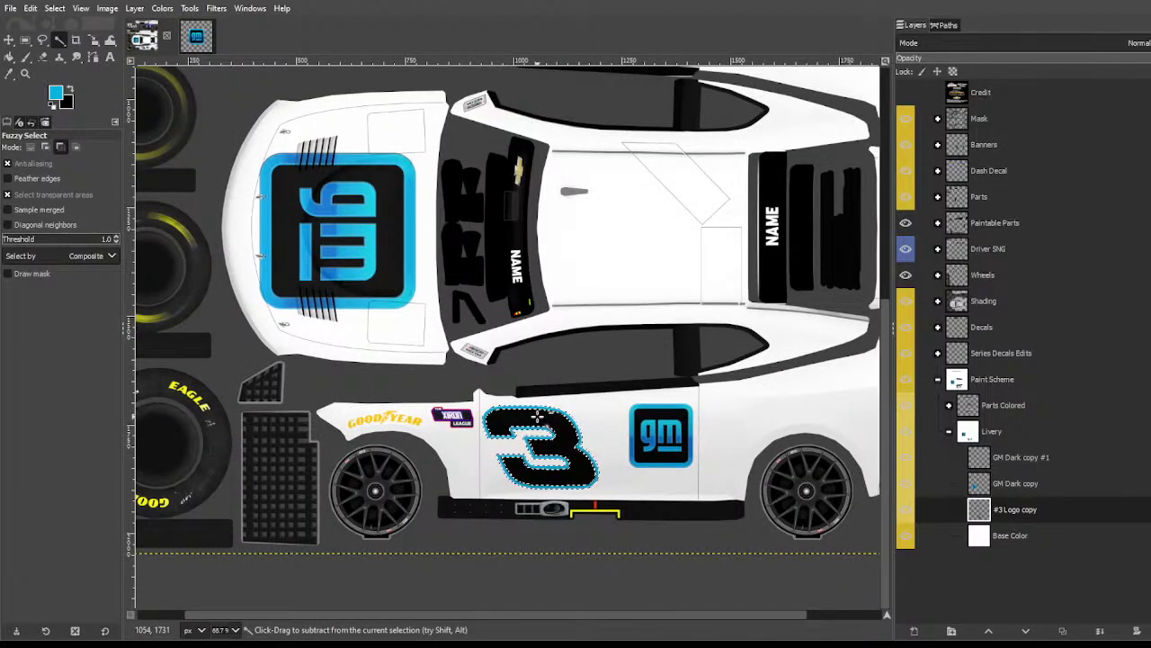
{"action": "scroll", "coordinate": [537, 415], "scroll_direction": "up", "scroll_amount": 3}
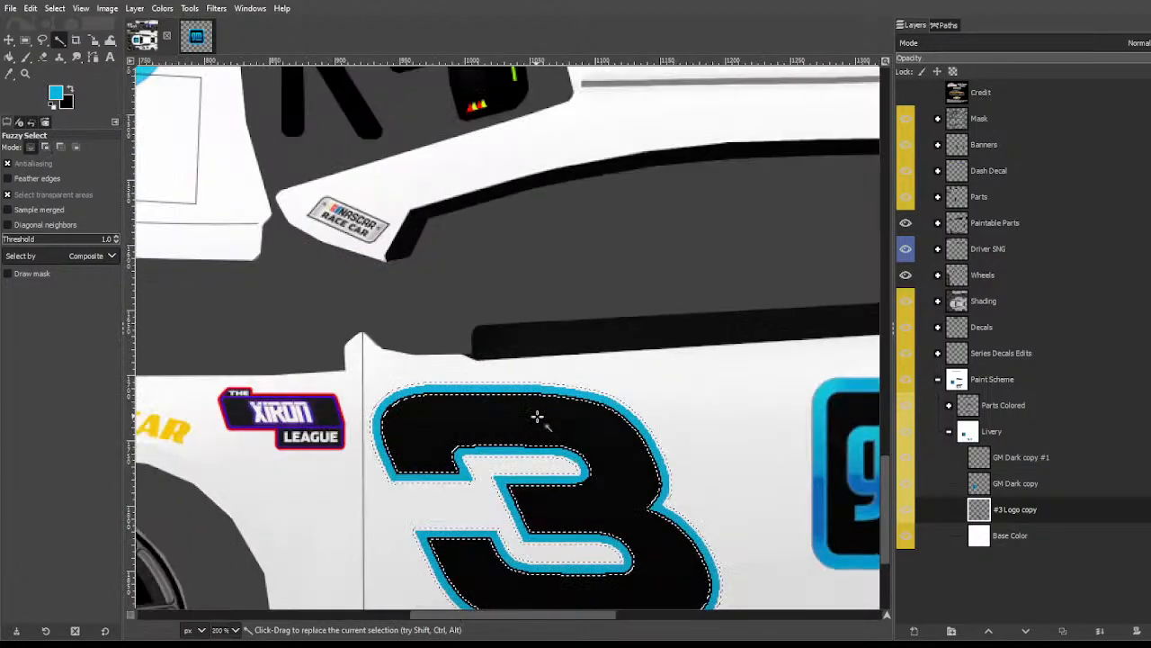
{"action": "key", "text": "shift+b"}
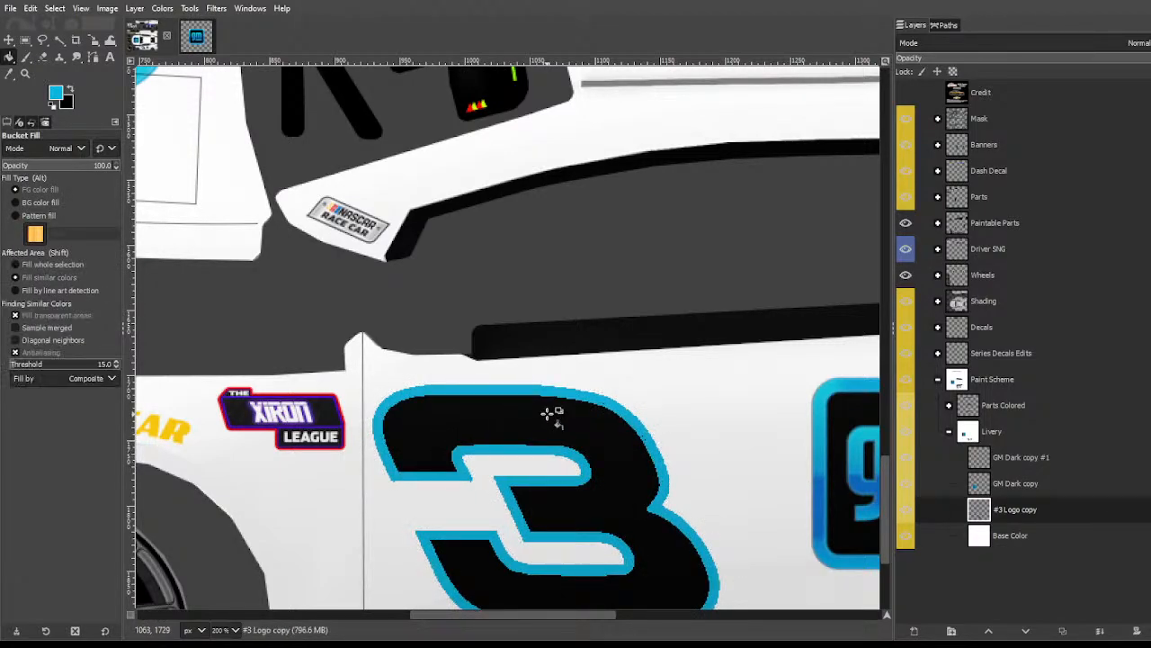
{"action": "scroll", "coordinate": [531, 420], "scroll_direction": "down", "scroll_amount": 2}
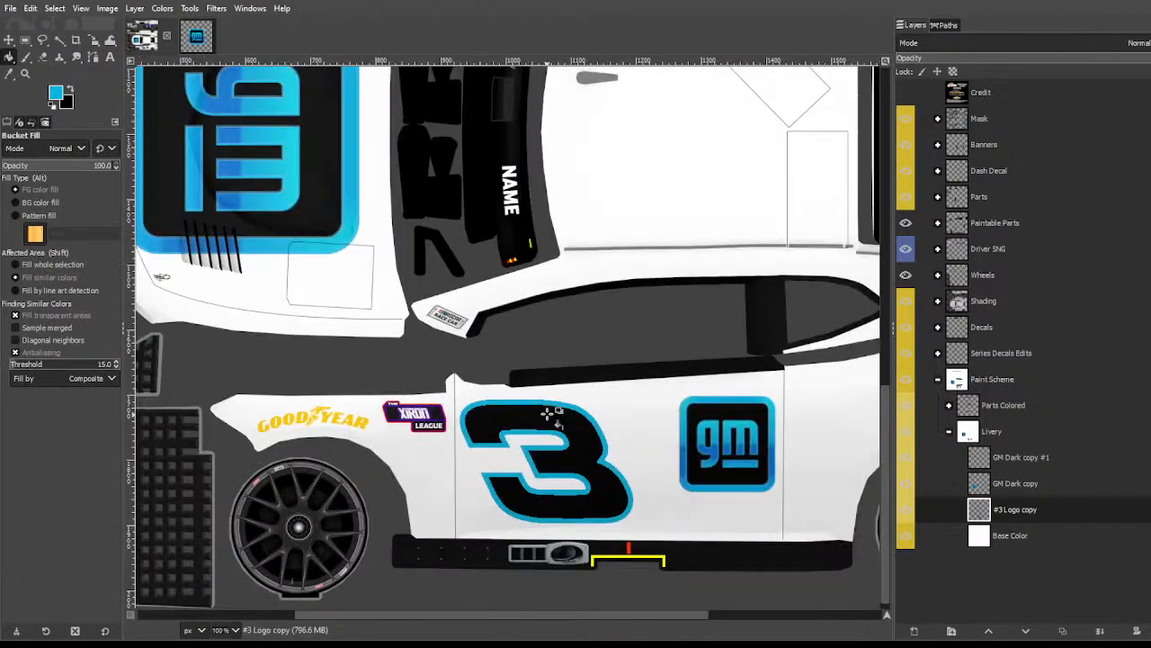
{"action": "left_click", "coordinate": [59, 39]}
Step: Copy the Certified Service Logo layer from the logo image and paste it into the car template's Livery group
{"action": "scroll", "coordinate": [583, 395], "scroll_direction": "right", "scroll_amount": 3}
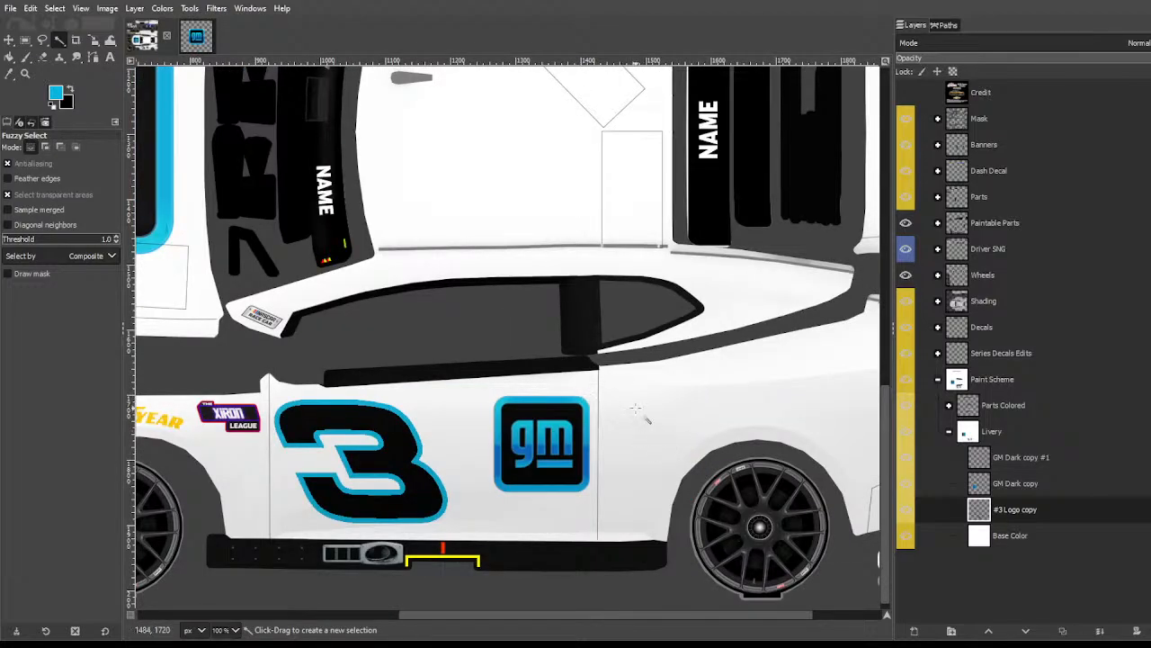
{"action": "scroll", "coordinate": [682, 443], "scroll_direction": "left", "scroll_amount": 2}
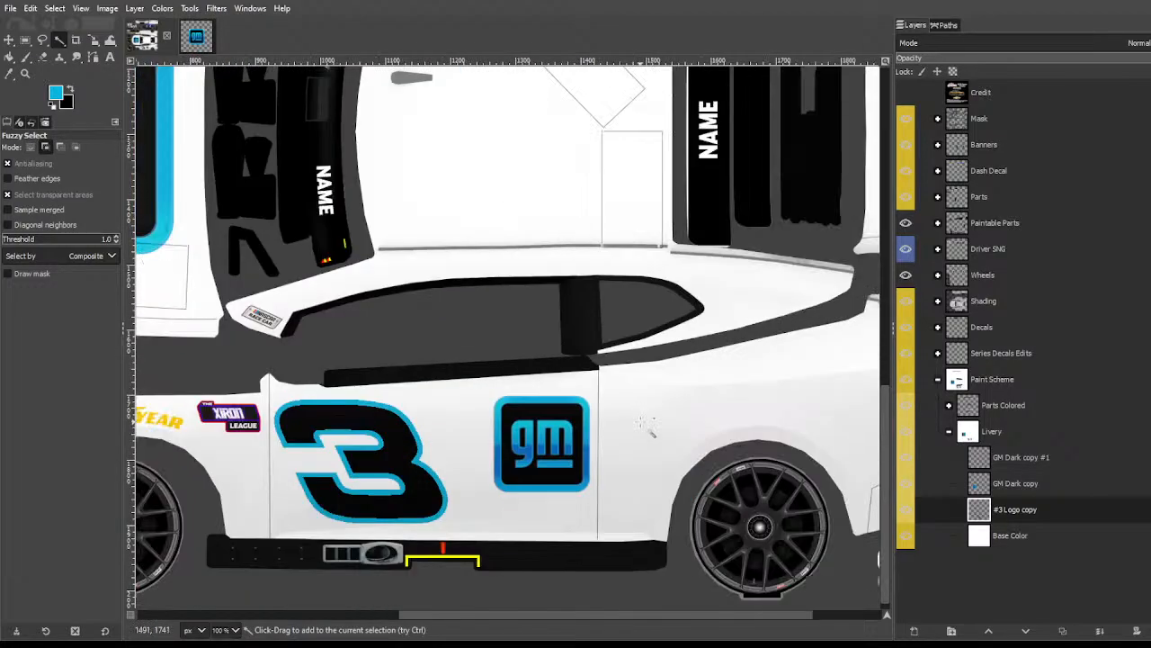
{"action": "scroll", "coordinate": [670, 440], "scroll_direction": "right", "scroll_amount": 2}
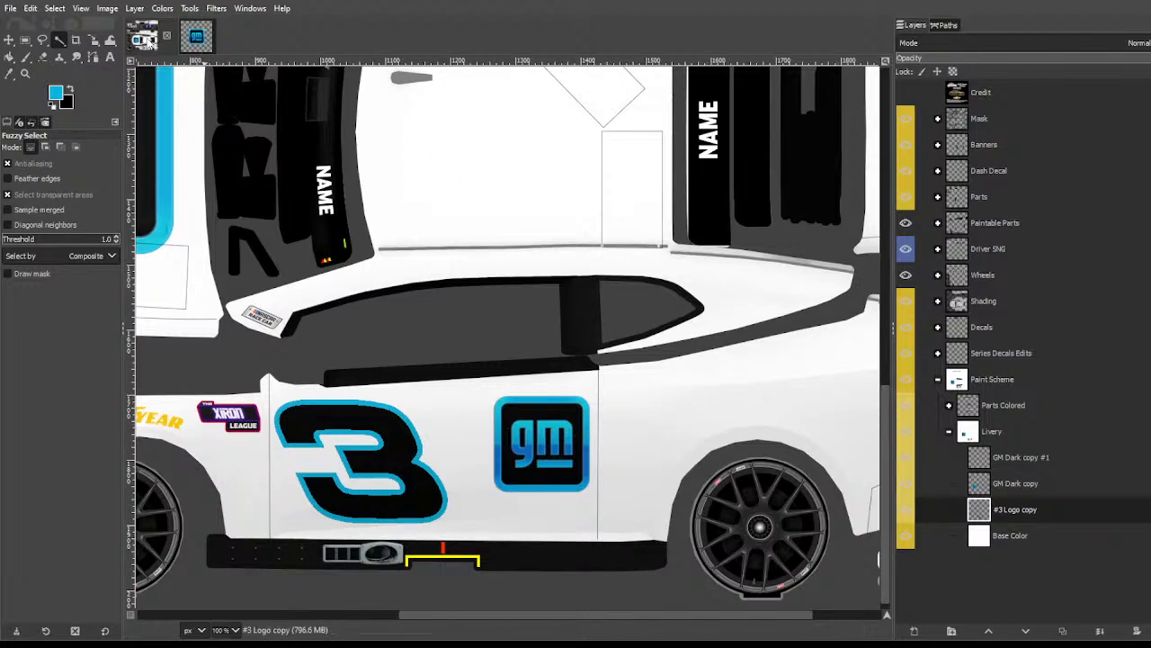
{"action": "left_click", "coordinate": [196, 36]}
{"action": "left_click", "coordinate": [905, 145]}
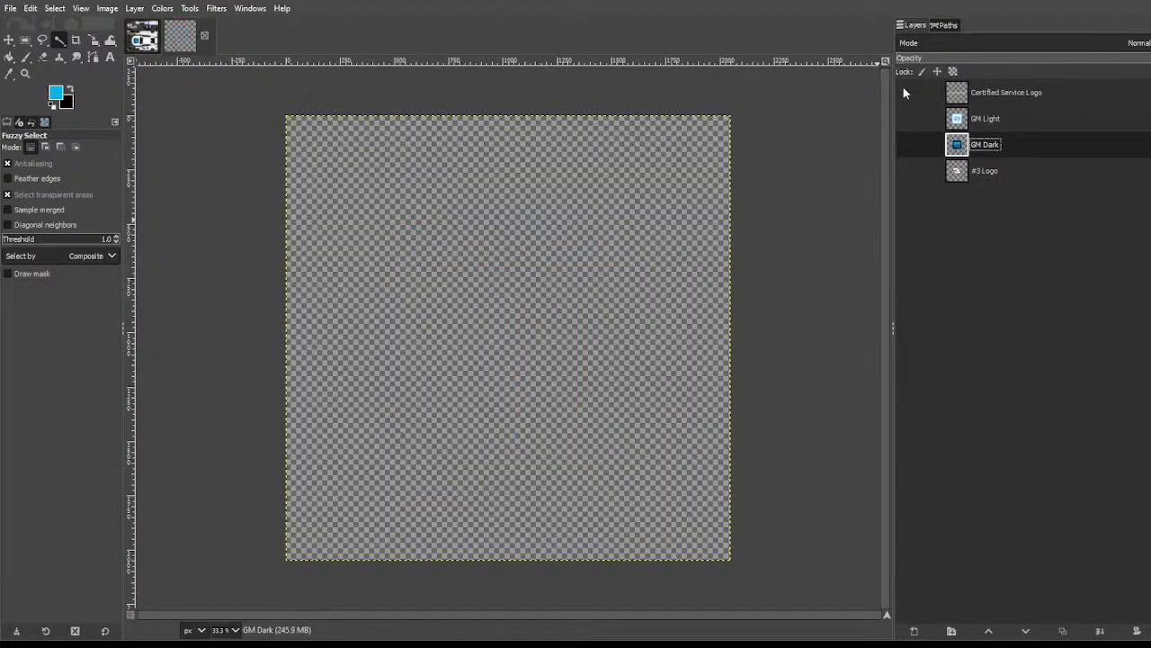
{"action": "left_click", "coordinate": [905, 92]}
{"action": "left_click", "coordinate": [998, 92]}
{"action": "key", "text": "ctrl+c"}
{"action": "left_click", "coordinate": [142, 37]}
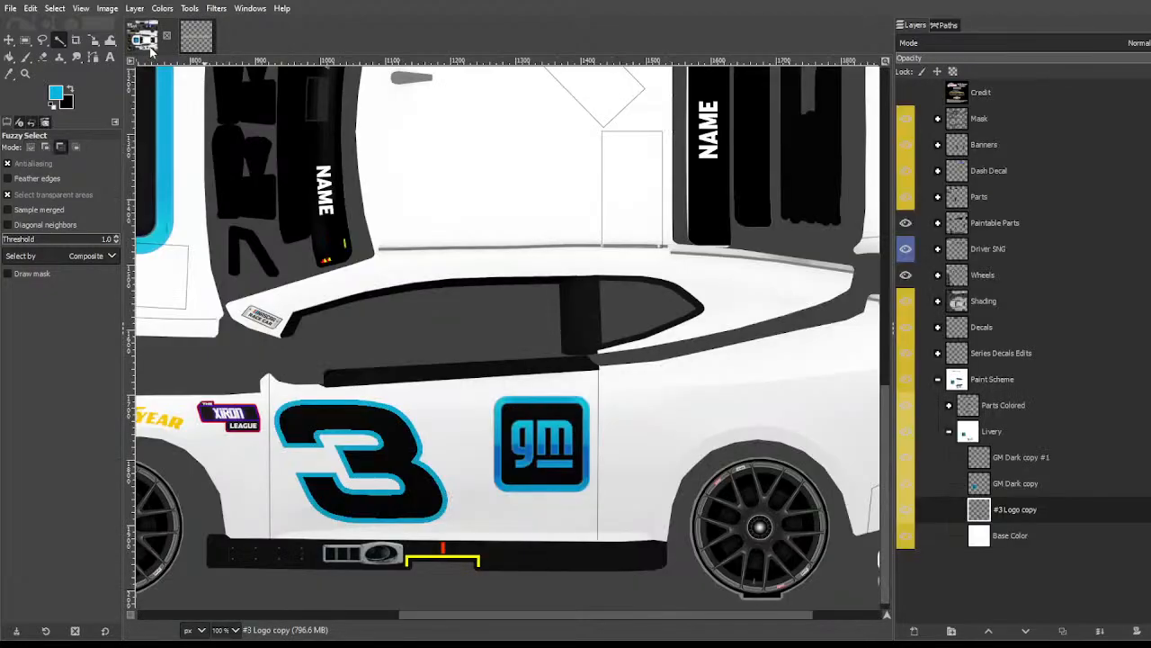
{"action": "key", "text": "ctrl+v"}
Step: Scale down the Certified Service logo proportionally and place it on the rear quarter panel, starting just behind the side GM logo
{"action": "key", "text": "shift+s"}
{"action": "left_click", "coordinate": [304, 204]}
{"action": "left_click_drag", "start_coordinate": [305, 205], "coordinate": [531, 385]}
{"action": "scroll", "coordinate": [531, 387], "scroll_direction": "right", "scroll_amount": 3}
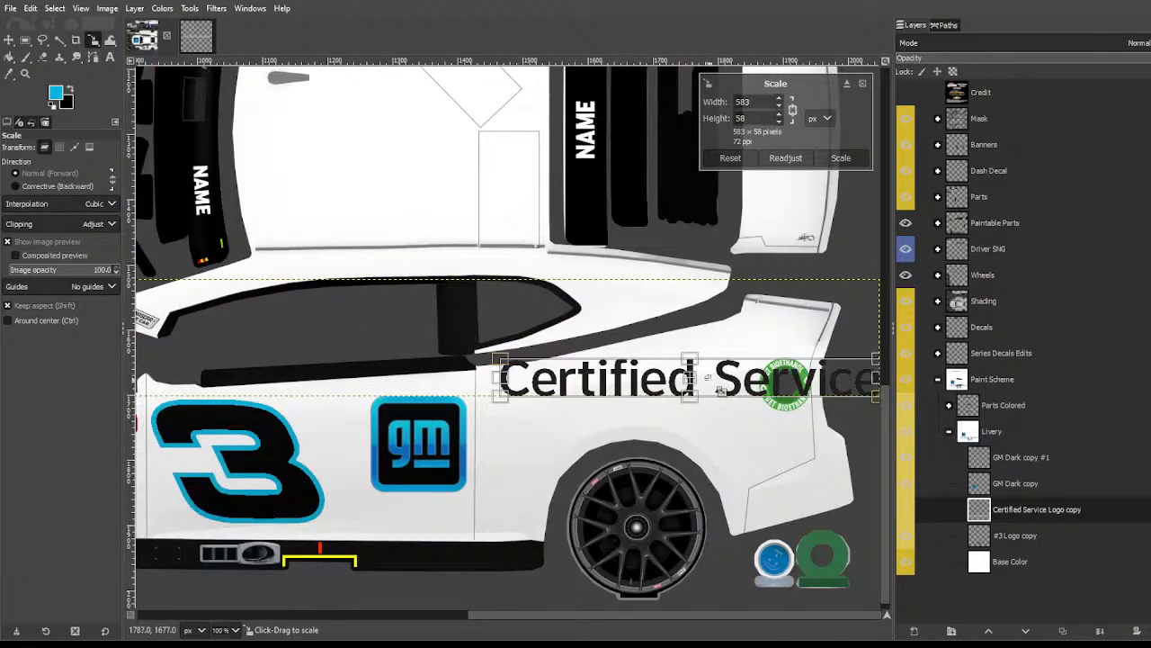
{"action": "left_click_drag", "start_coordinate": [694, 383], "coordinate": [555, 390]}
{"action": "left_click_drag", "start_coordinate": [333, 323], "coordinate": [407, 333]}
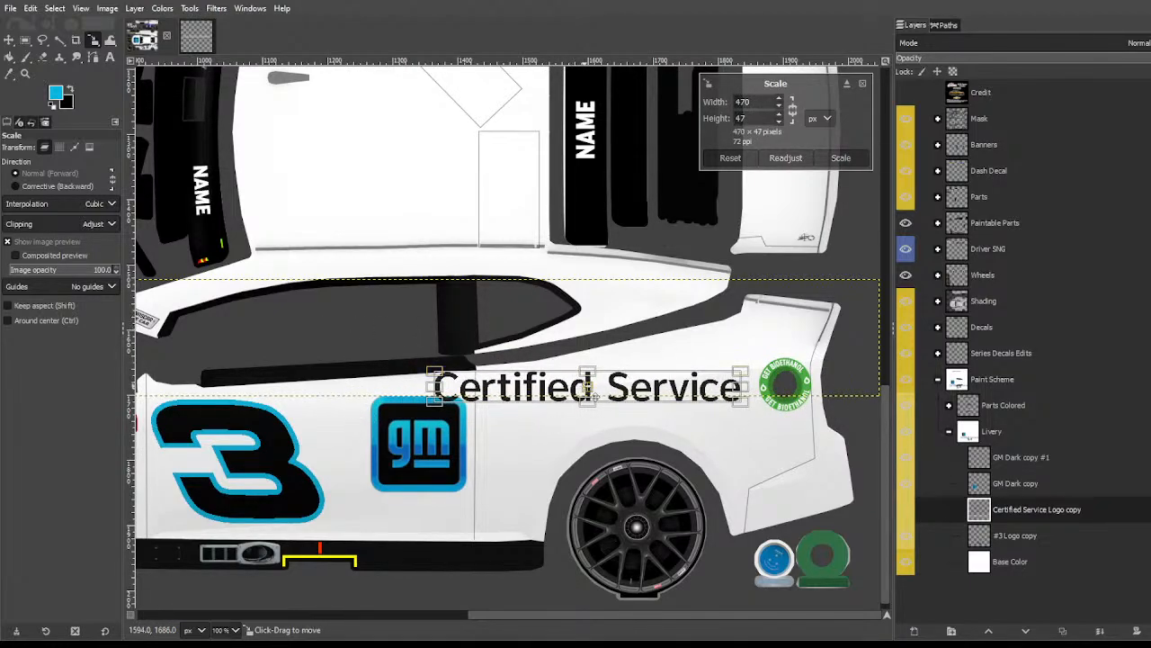
{"action": "left_click_drag", "start_coordinate": [587, 386], "coordinate": [632, 403]}
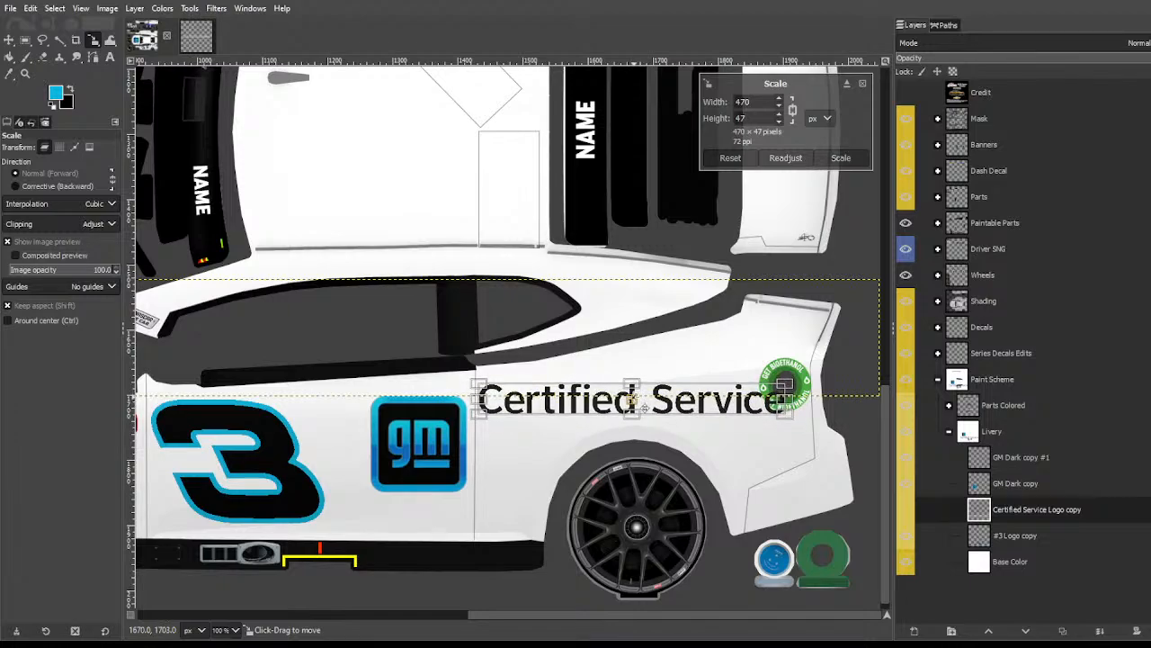
{"action": "left_click_drag", "start_coordinate": [822, 467], "coordinate": [842, 478]}
{"action": "key", "text": "Return"}
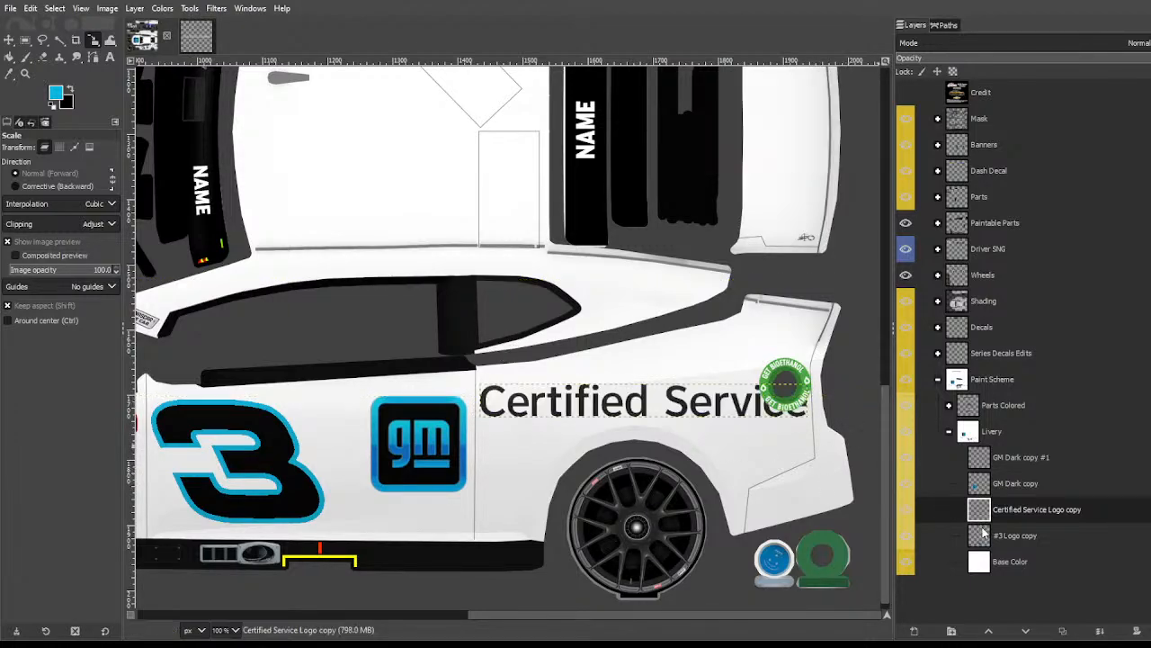
Step: Duplicate the Certified Service Logo copy layer and scale the original down until its lettering ends before the green bioethanol decal
{"action": "left_click", "coordinate": [1062, 630]}
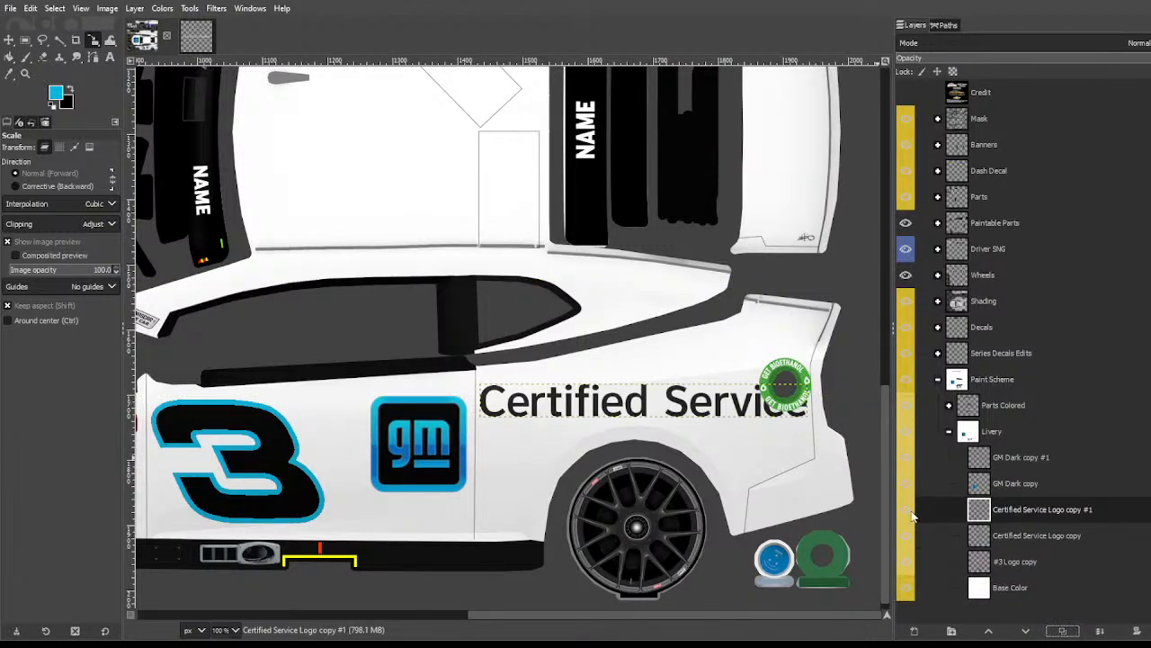
{"action": "left_click", "coordinate": [1017, 536]}
{"action": "left_click", "coordinate": [793, 468]}
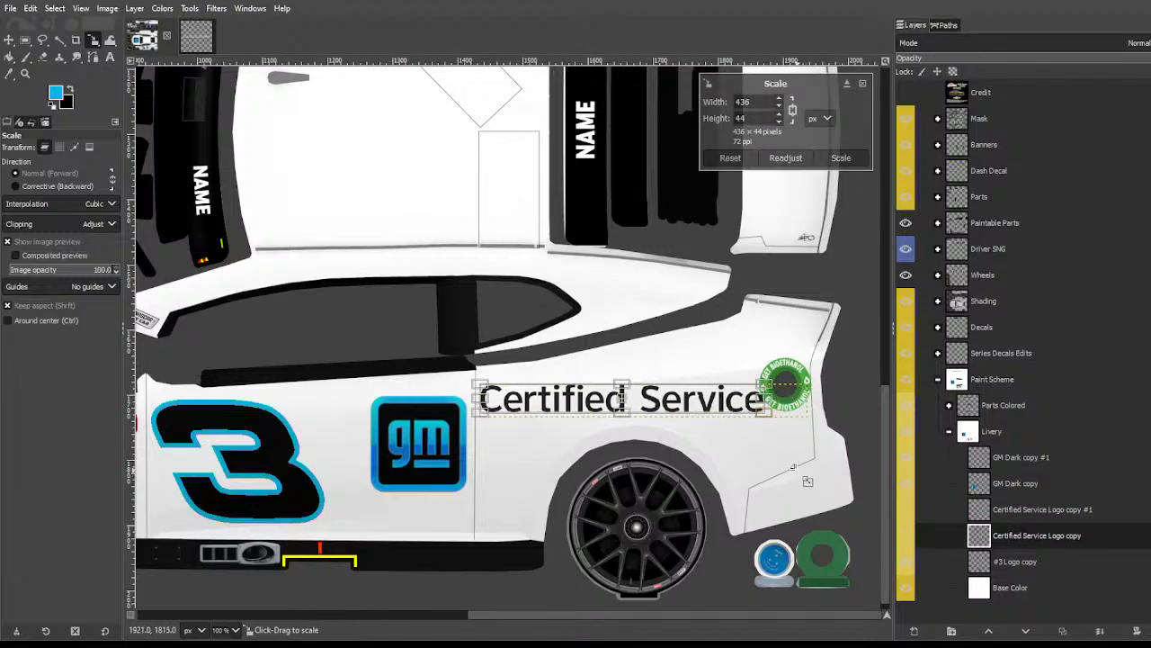
{"action": "left_click_drag", "start_coordinate": [793, 466], "coordinate": [778, 461]}
{"action": "key", "text": "Return"}
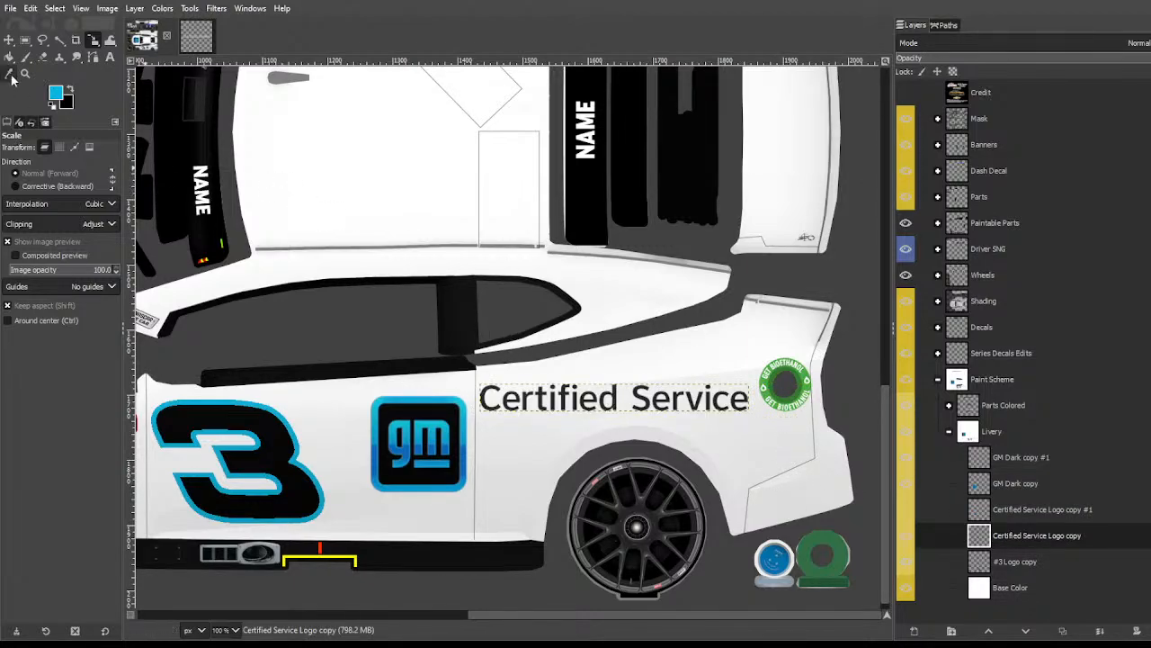
Step: Examine the number 3 and Certified Service layers by toggling their visibility off and on
{"action": "left_click", "coordinate": [59, 39]}
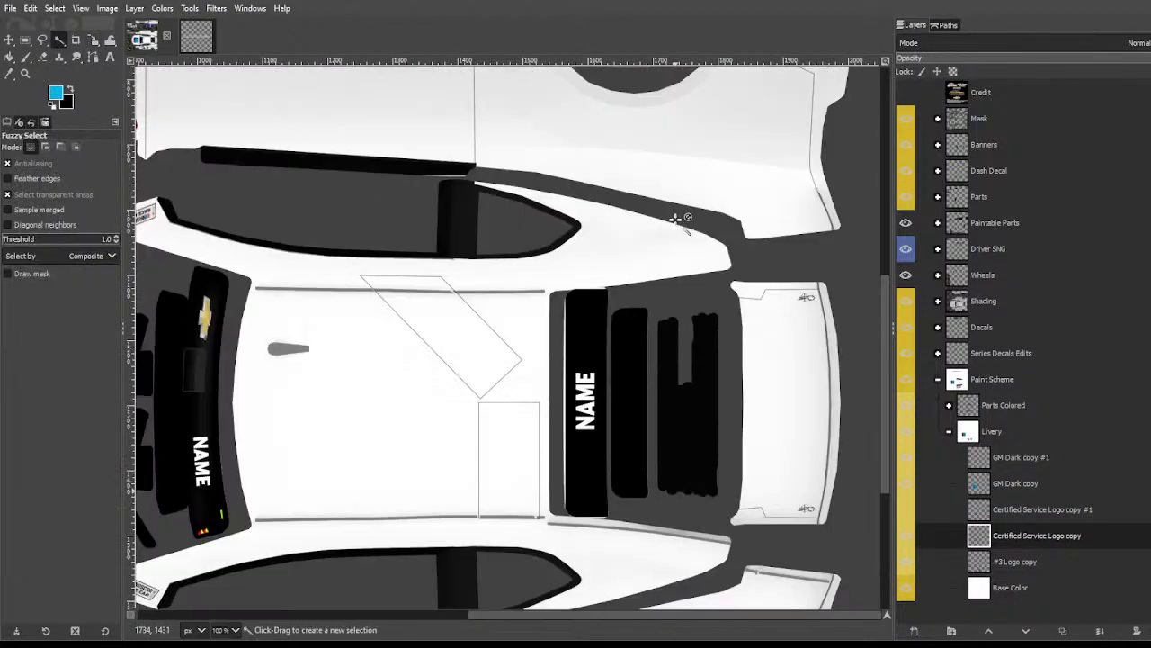
{"action": "scroll", "coordinate": [675, 219], "scroll_direction": "up", "scroll_amount": 5}
{"action": "scroll", "coordinate": [745, 324], "scroll_direction": "down", "scroll_amount": 10}
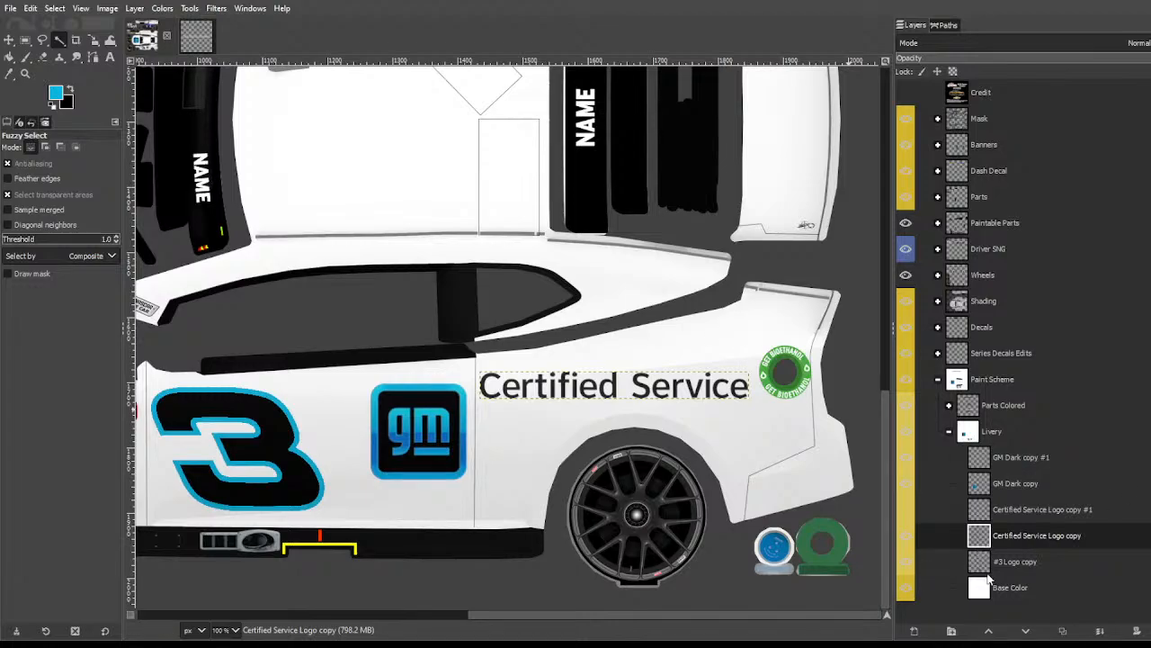
{"action": "left_click", "coordinate": [989, 563]}
{"action": "left_click", "coordinate": [908, 567]}
{"action": "left_click", "coordinate": [908, 567]}
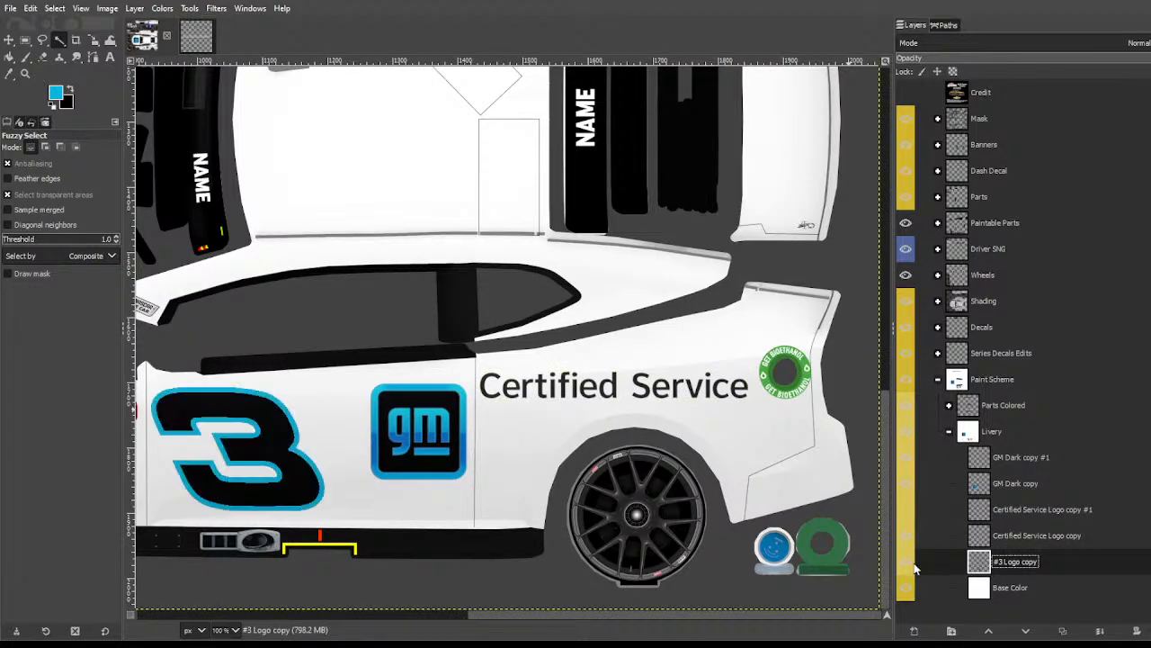
{"action": "left_click", "coordinate": [989, 536]}
{"action": "left_click", "coordinate": [975, 510]}
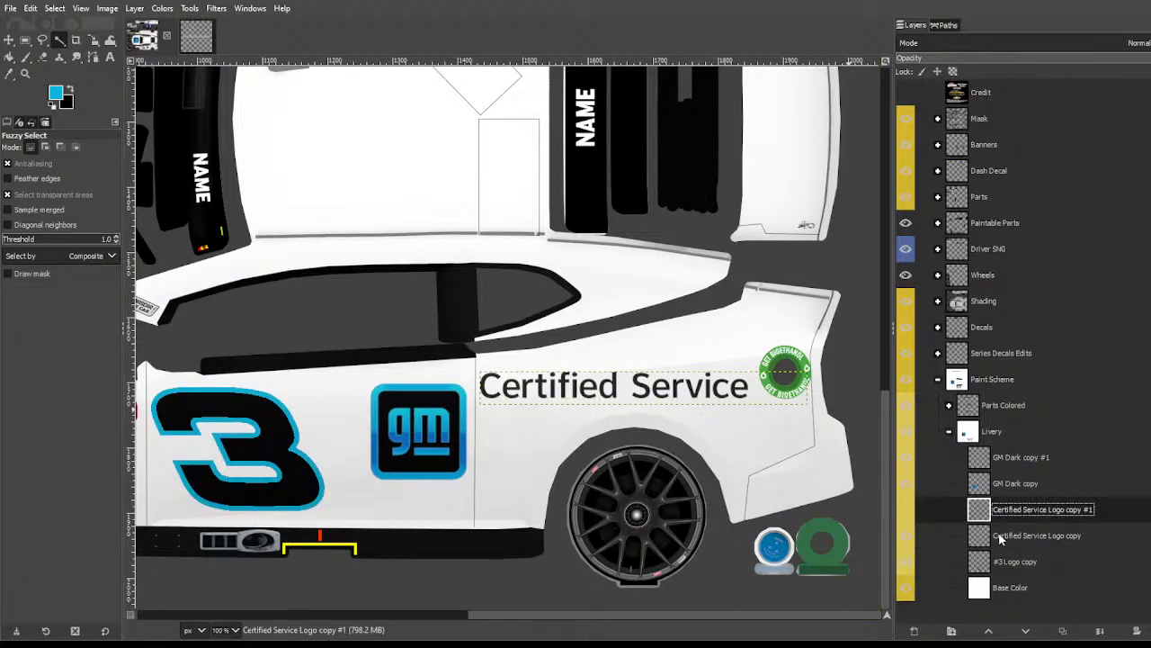
{"action": "left_click", "coordinate": [1003, 537]}
{"action": "left_click", "coordinate": [907, 535]}
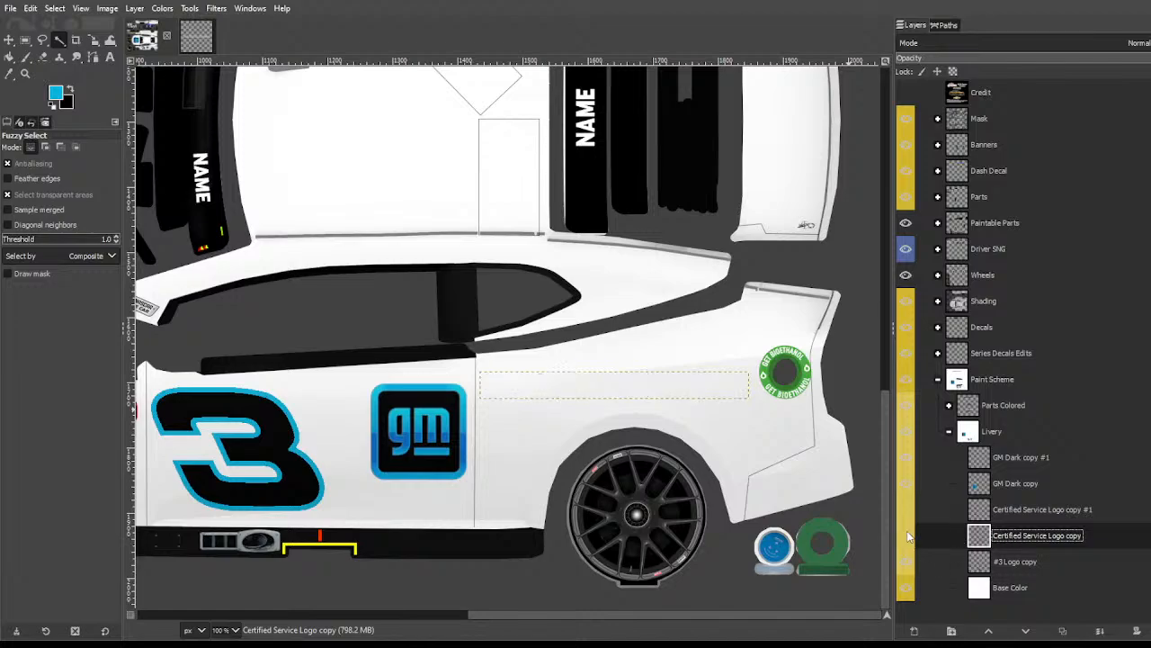
{"action": "left_click", "coordinate": [907, 535]}
Step: Rotate the smaller Certified Service logo slightly counterclockwise so the lettering rises toward the rear of the car
{"action": "key", "text": "shift+r"}
{"action": "left_click", "coordinate": [728, 286]}
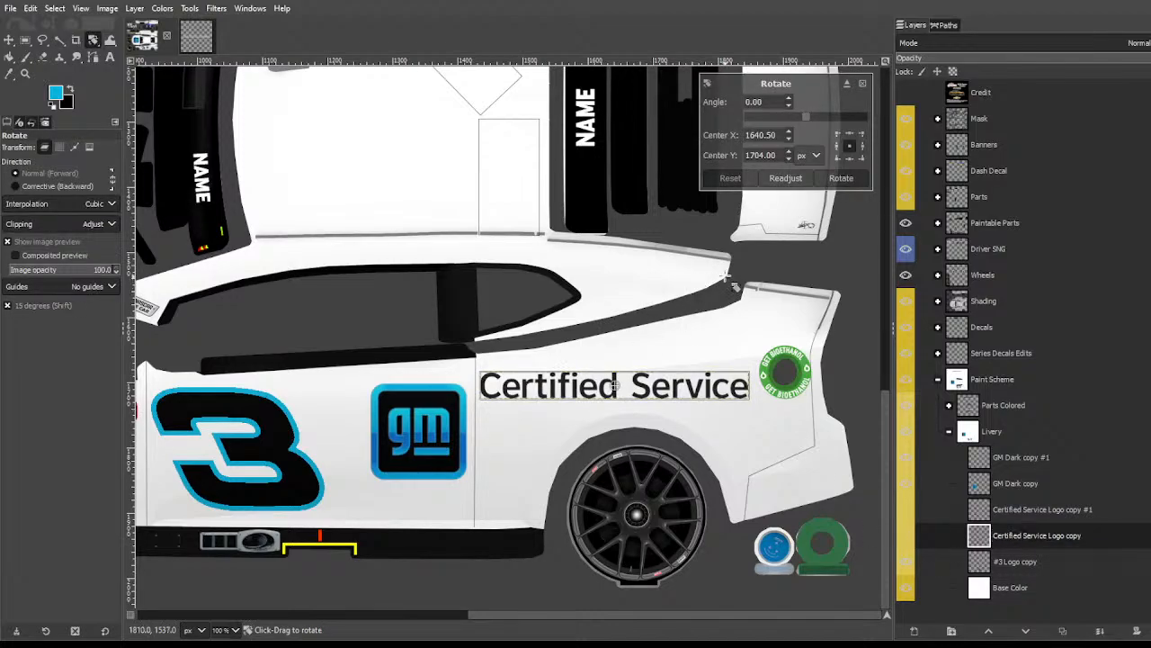
{"action": "left_click_drag", "start_coordinate": [736, 266], "coordinate": [727, 255]}
{"action": "key", "text": "Return"}
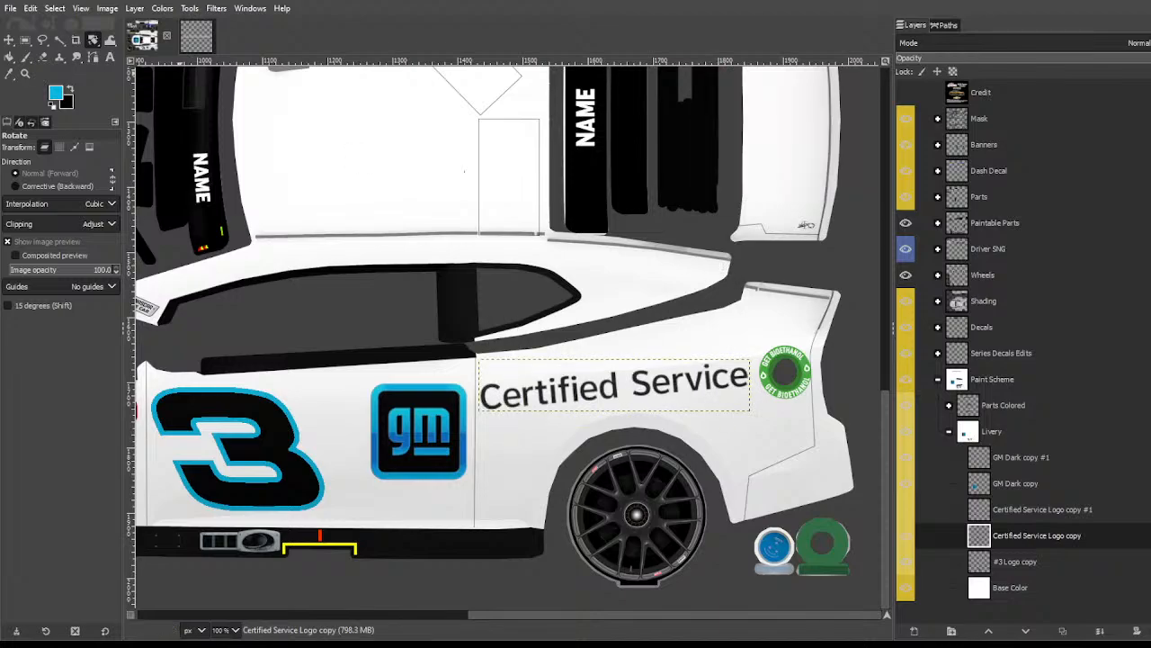
{"action": "key", "text": "u"}
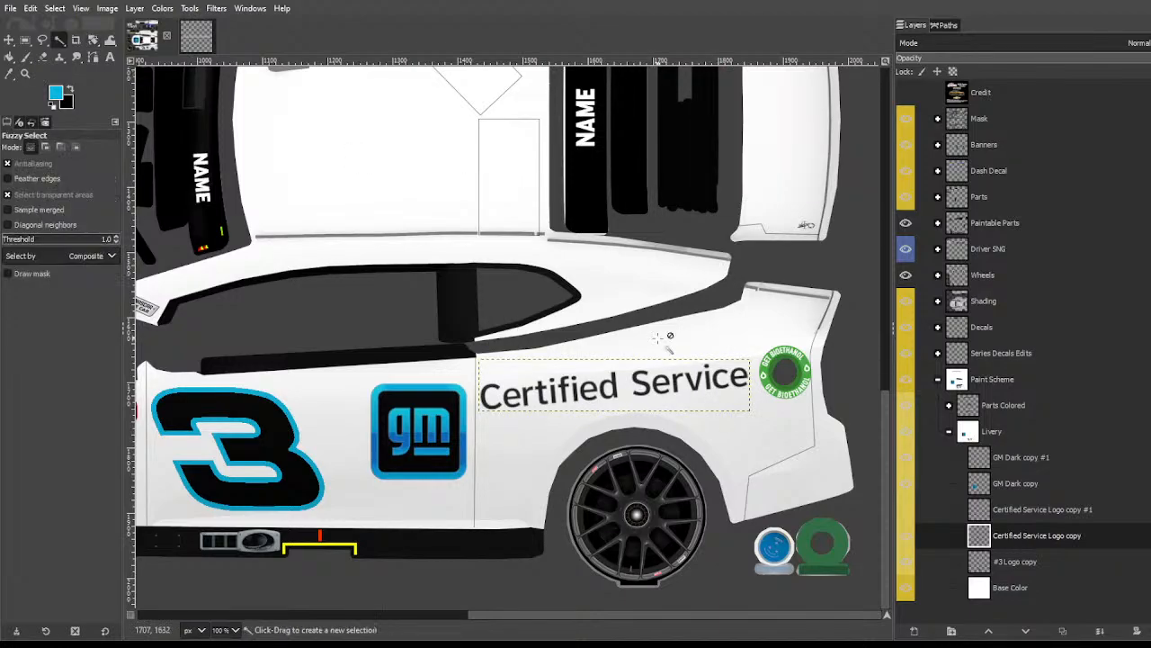
Step: Bring the whole car template into view and make the Base Color layer active
{"action": "key", "text": "minus"}
{"action": "key", "text": "minus"}
{"action": "key", "text": "minus"}
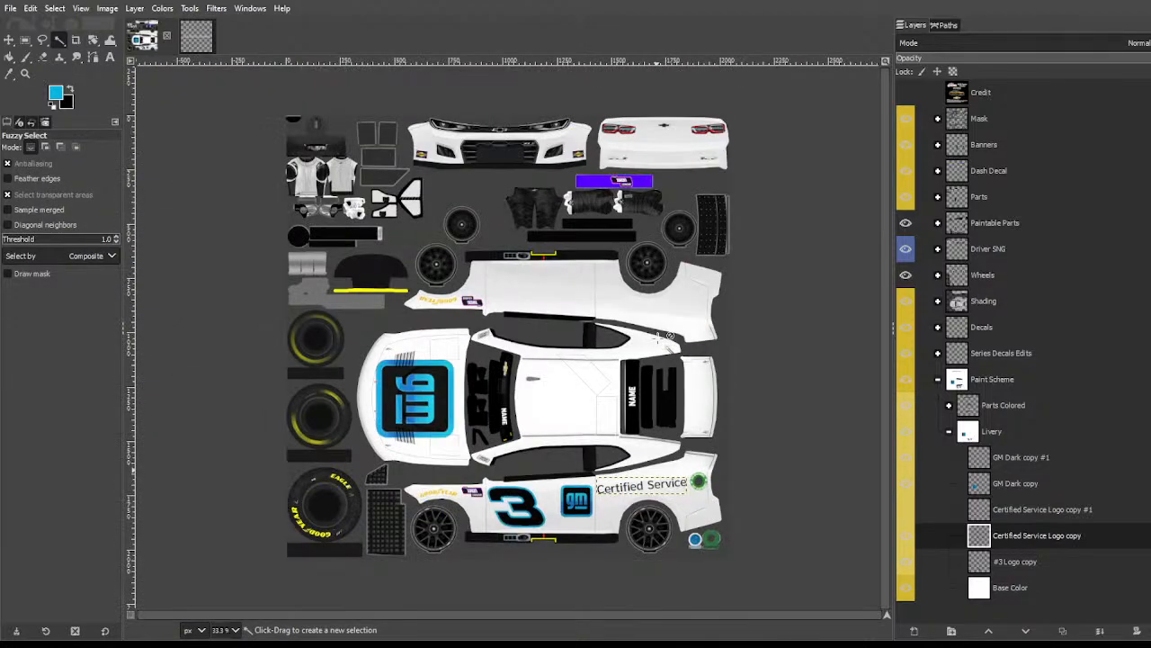
{"action": "left_click", "coordinate": [1045, 587]}
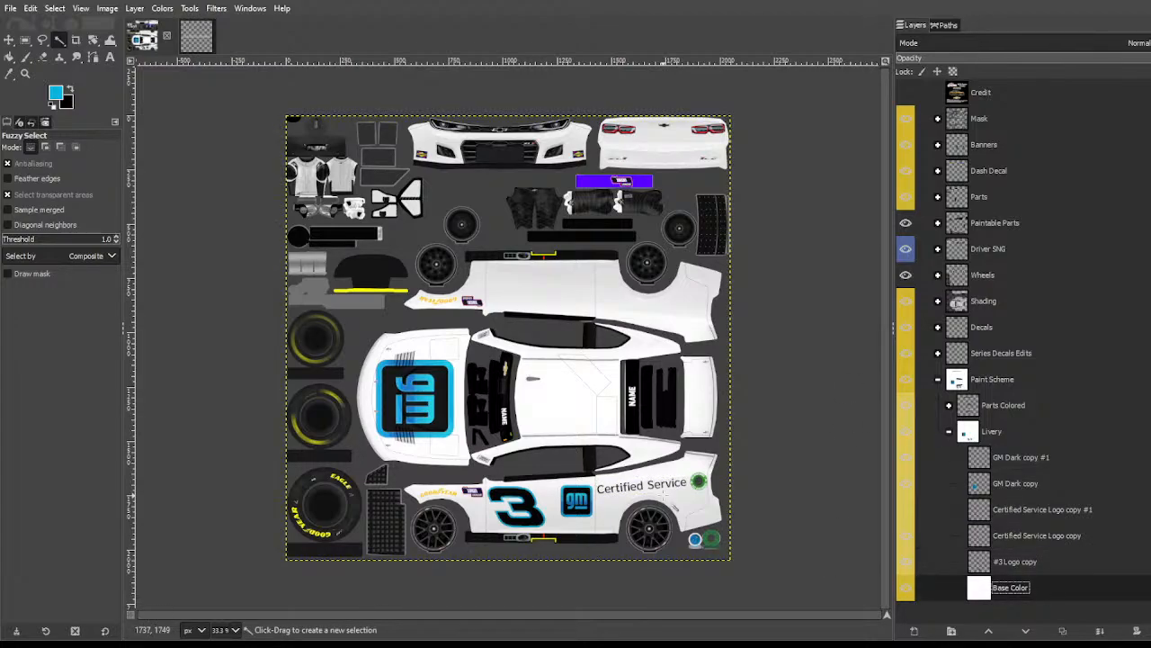
Step: Delete the nascar race car layer from the Series Decals Edits group and save the template
{"action": "scroll", "coordinate": [558, 502], "scroll_direction": "up", "scroll_amount": 2}
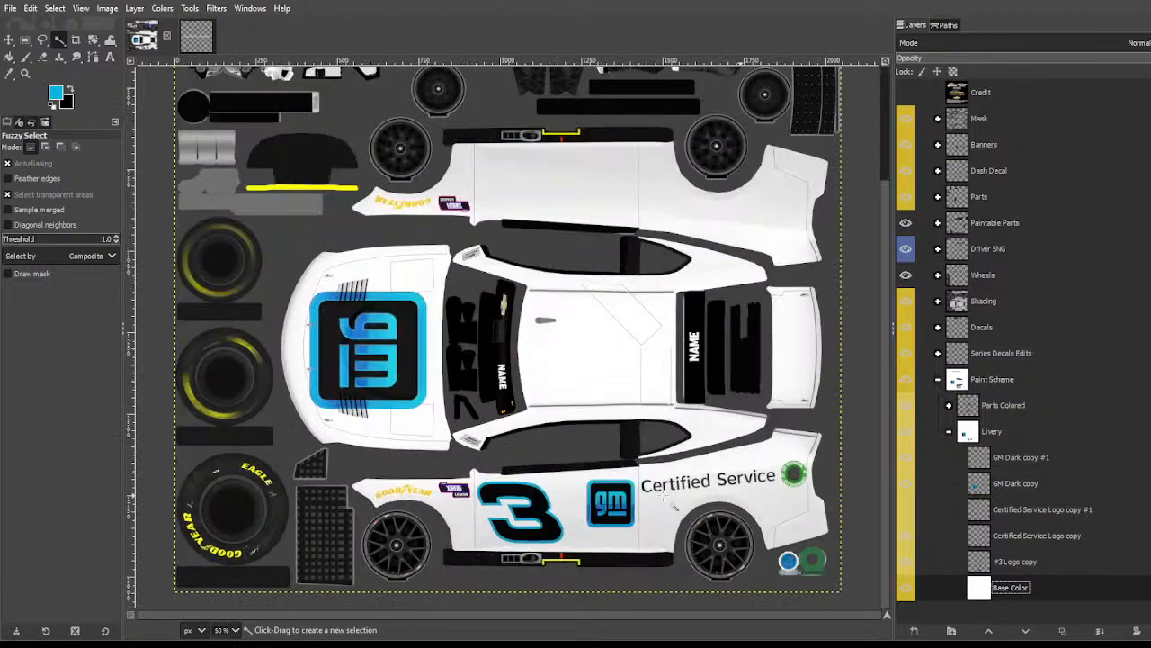
{"action": "left_click", "coordinate": [974, 355]}
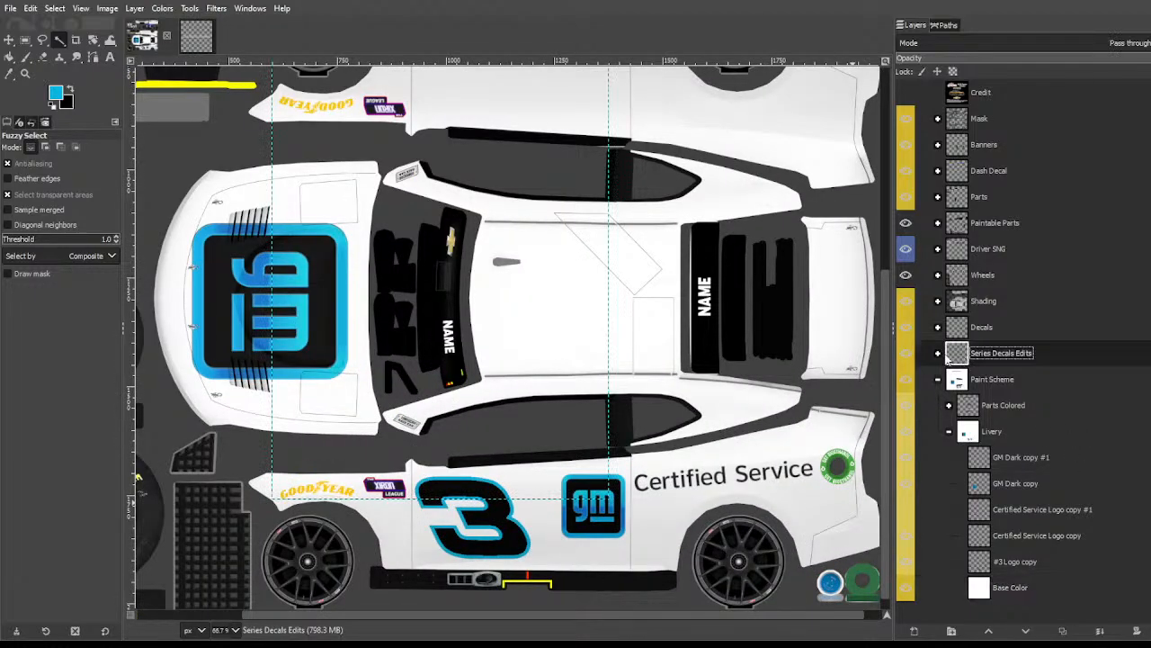
{"action": "left_click", "coordinate": [938, 353]}
{"action": "left_click", "coordinate": [938, 353]}
{"action": "left_click", "coordinate": [987, 465]}
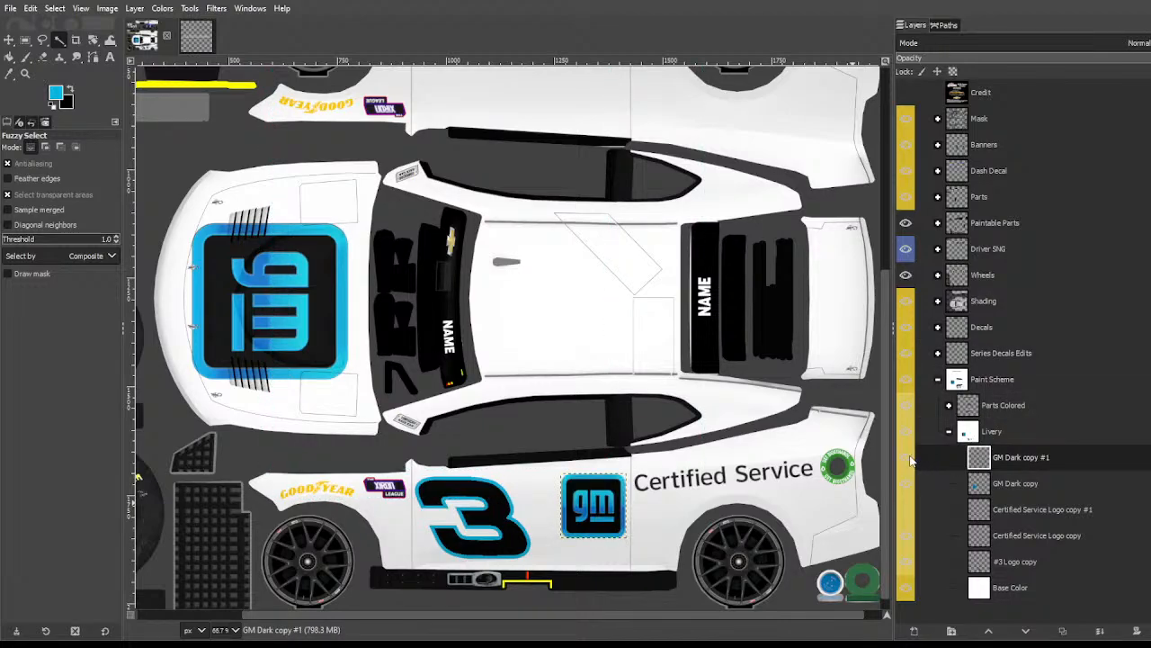
{"action": "left_click", "coordinate": [937, 354]}
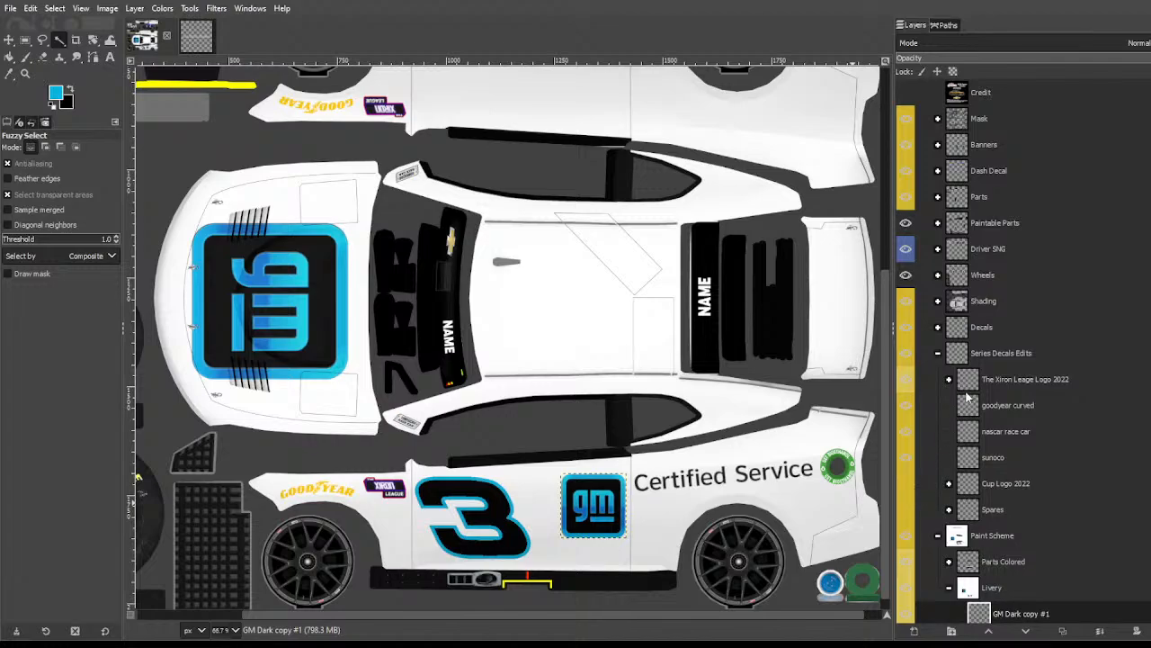
{"action": "left_click", "coordinate": [976, 435]}
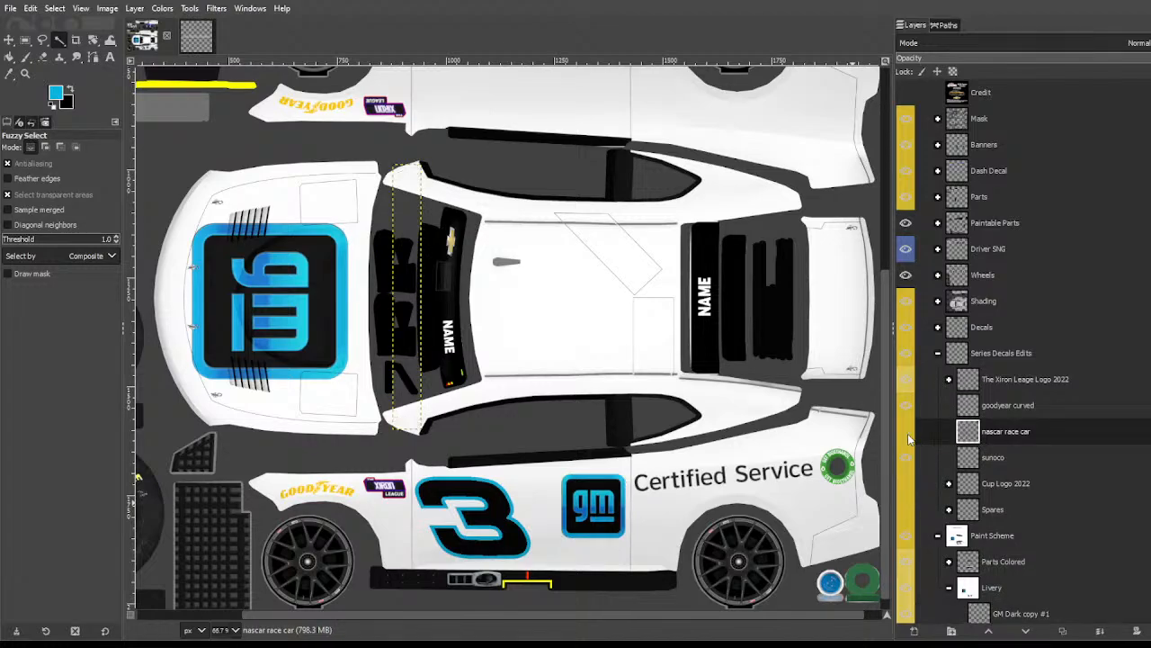
{"action": "left_click", "coordinate": [1031, 158]}
{"action": "left_click", "coordinate": [989, 378]}
{"action": "left_click", "coordinate": [1000, 352]}
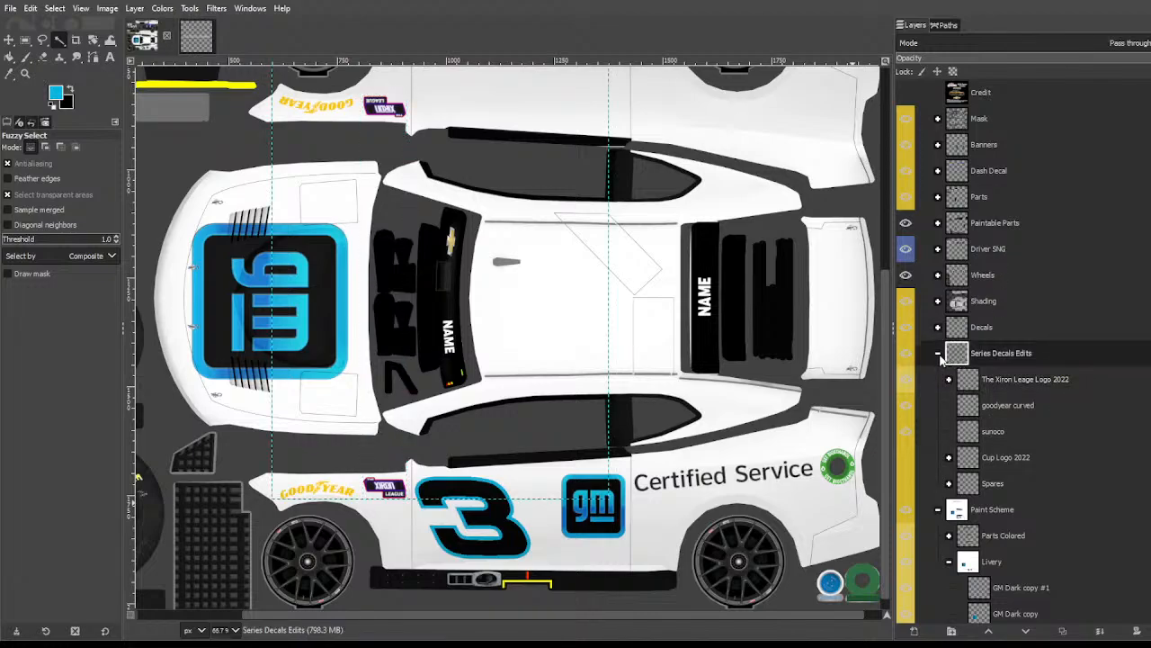
{"action": "left_click", "coordinate": [938, 353]}
{"action": "key", "text": "ctrl+s"}
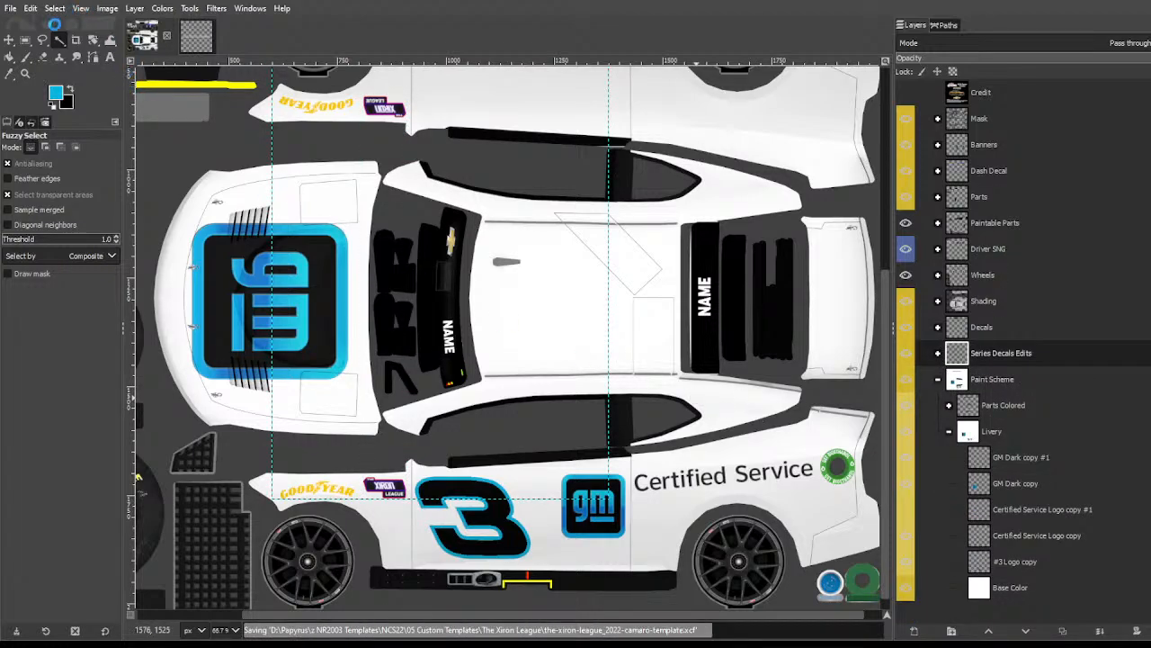
Step: Go through the layers of the Livery group one by one and make Base Color the active layer
{"action": "left_click", "coordinate": [978, 483], "text": "alt"}
{"action": "left_click", "coordinate": [1008, 457]}
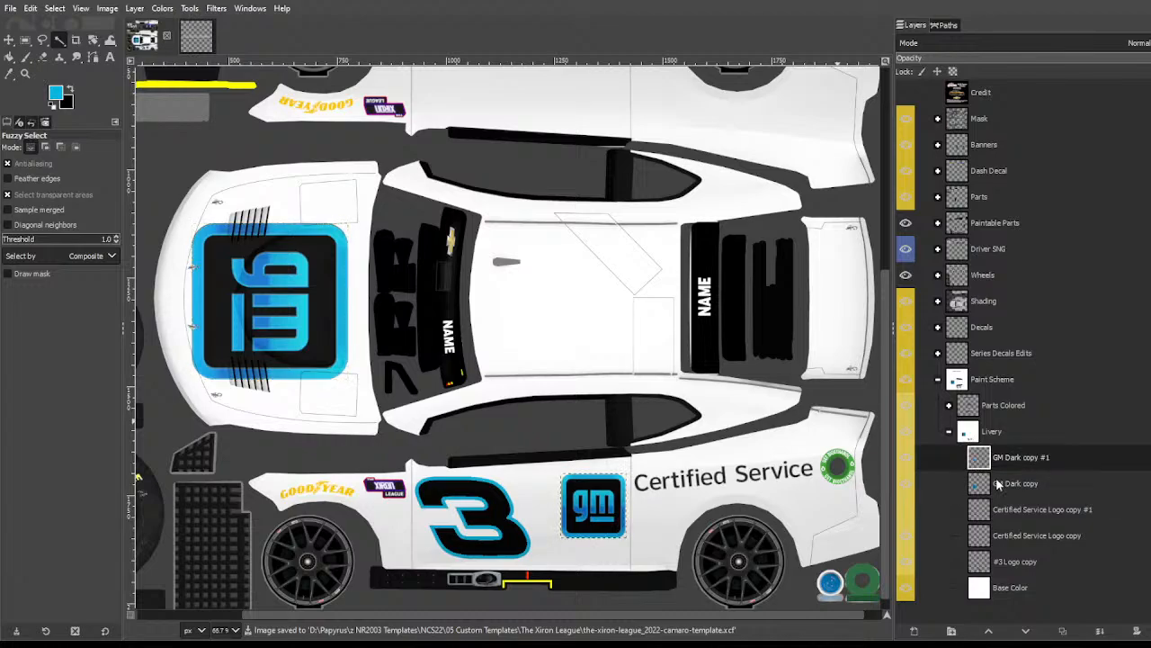
{"action": "left_click", "coordinate": [998, 483]}
{"action": "left_click", "coordinate": [993, 507]}
{"action": "left_click", "coordinate": [992, 530]}
{"action": "key", "text": "Down"}
{"action": "key", "text": "Down"}
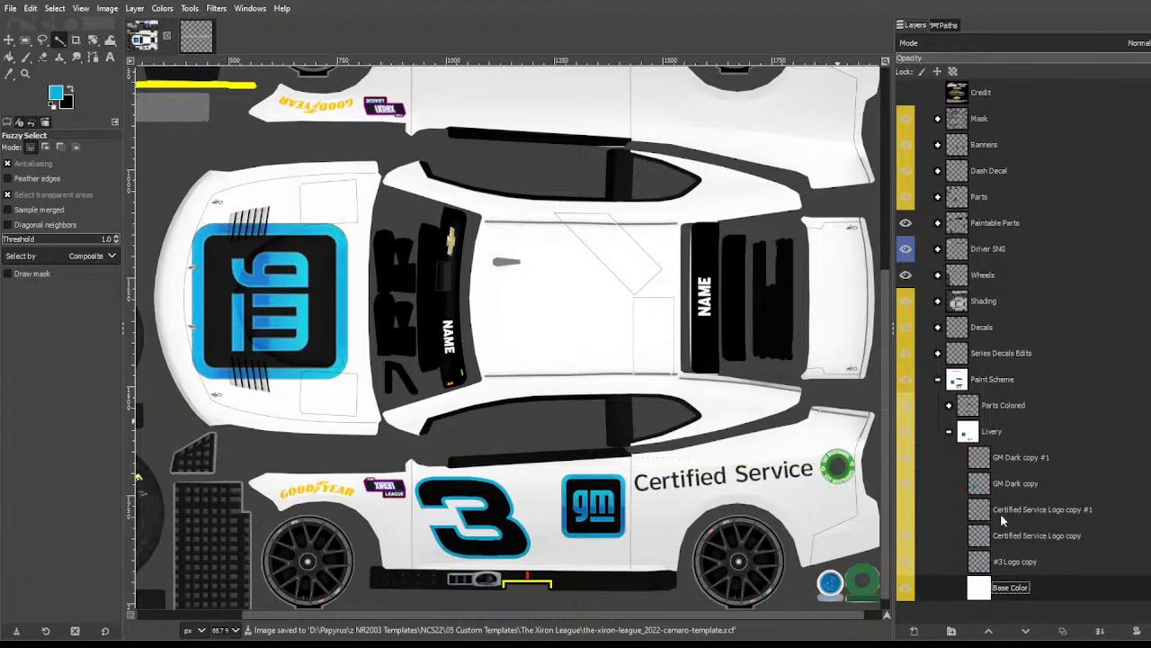
{"action": "left_click", "coordinate": [979, 536], "text": "alt"}
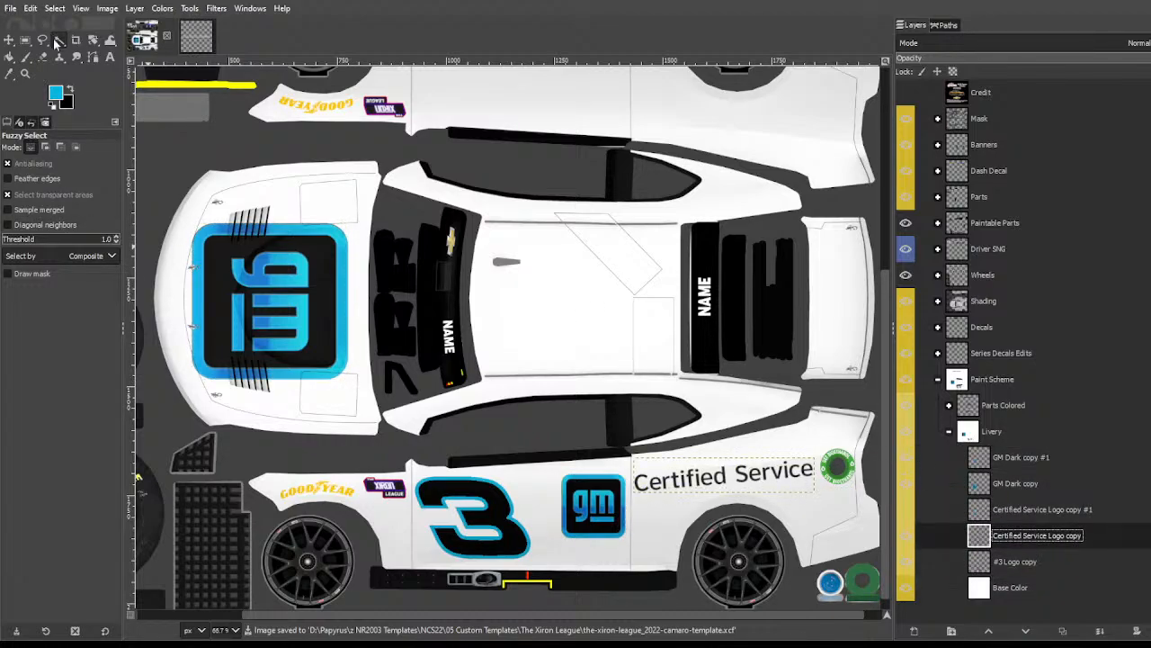
{"action": "key", "text": "Up"}
{"action": "key", "text": "Up"}
{"action": "key", "text": "Up"}
{"action": "key", "text": "Down"}
{"action": "key", "text": "Down"}
{"action": "key", "text": "Down"}
{"action": "key", "text": "Down"}
{"action": "key", "text": "Down"}
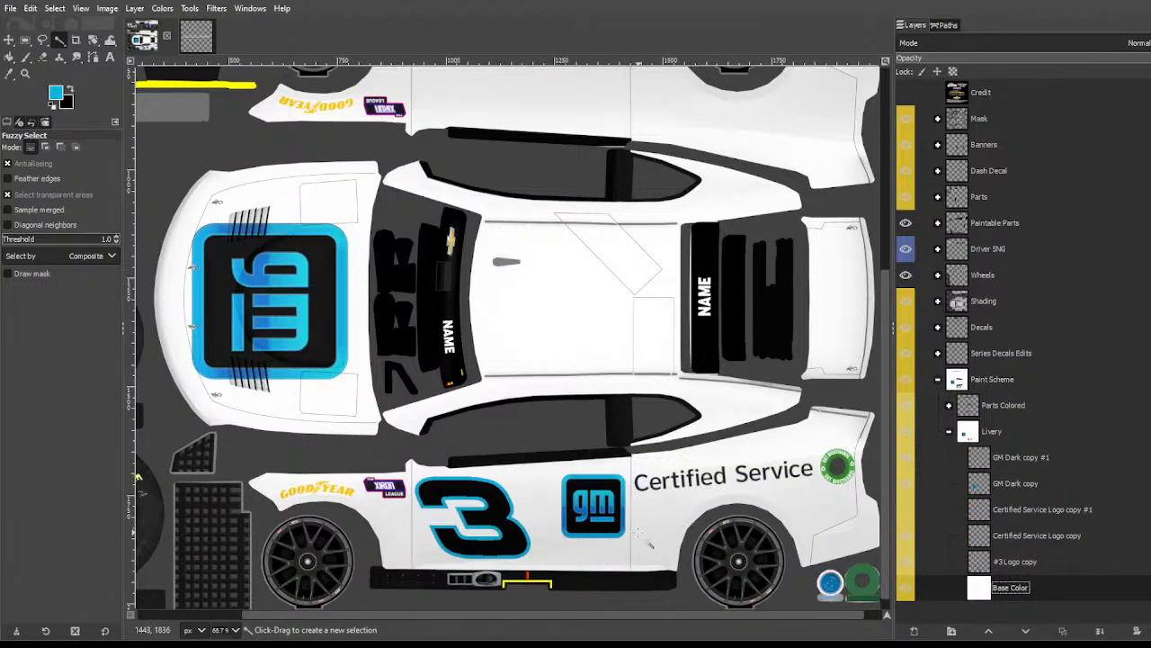
Step: Examine the lettered side of the car up close, from the front wheel past the number 3 and GM logo to the rear wheel
{"action": "scroll", "coordinate": [645, 541], "scroll_direction": "up", "scroll_amount": 2}
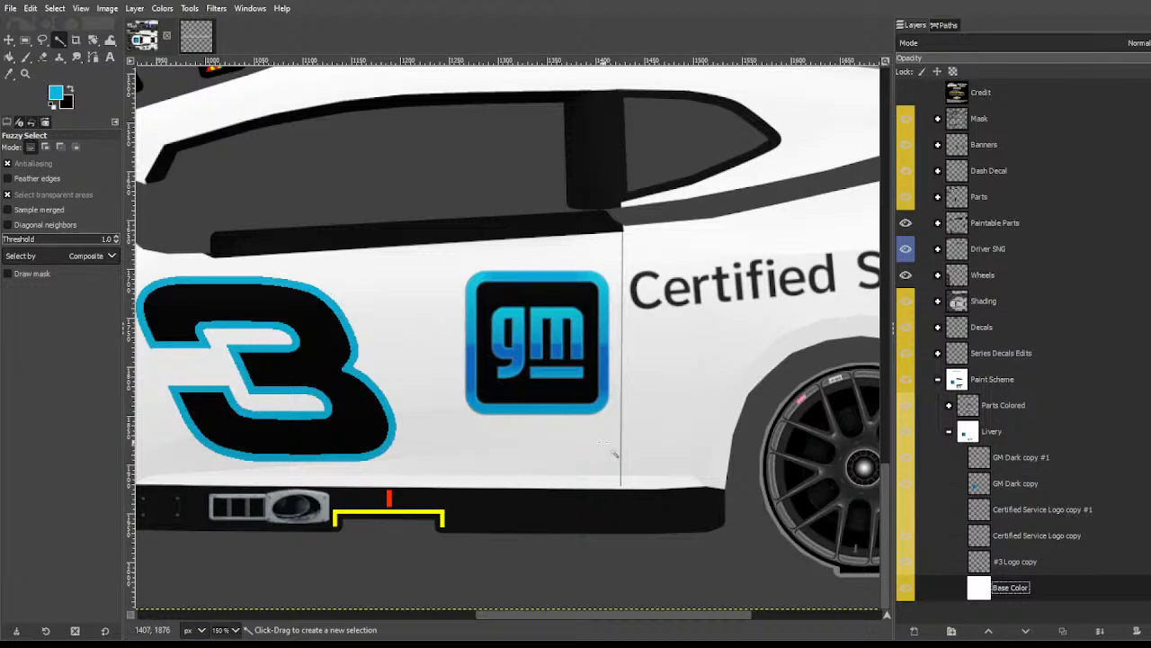
{"action": "scroll", "coordinate": [622, 445], "scroll_direction": "left", "scroll_amount": 10}
{"action": "scroll", "coordinate": [532, 416], "scroll_direction": "right", "scroll_amount": 2}
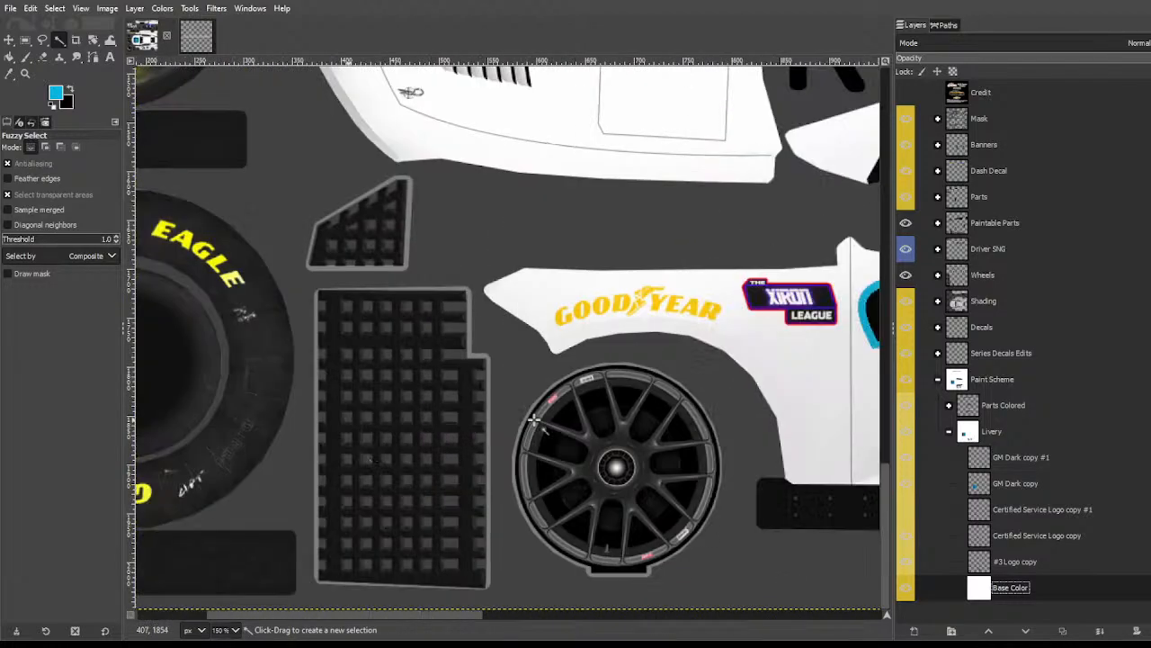
{"action": "scroll", "coordinate": [542, 409], "scroll_direction": "right", "scroll_amount": 2}
{"action": "scroll", "coordinate": [542, 410], "scroll_direction": "right", "scroll_amount": 6}
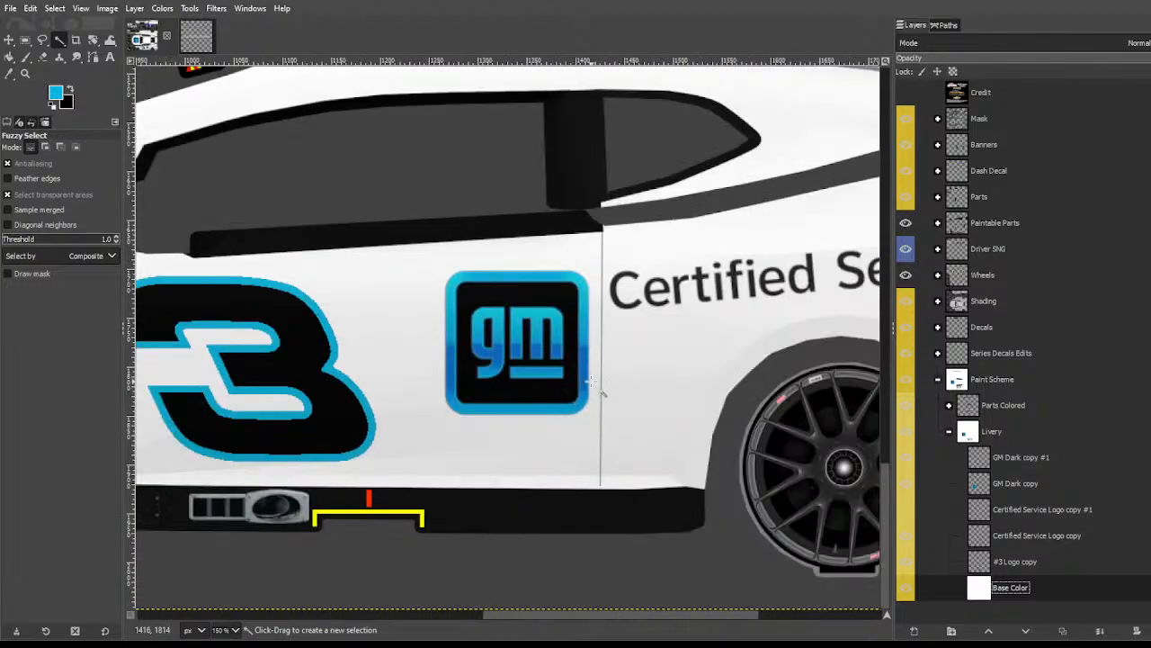
{"action": "scroll", "coordinate": [648, 447], "scroll_direction": "left", "scroll_amount": 10}
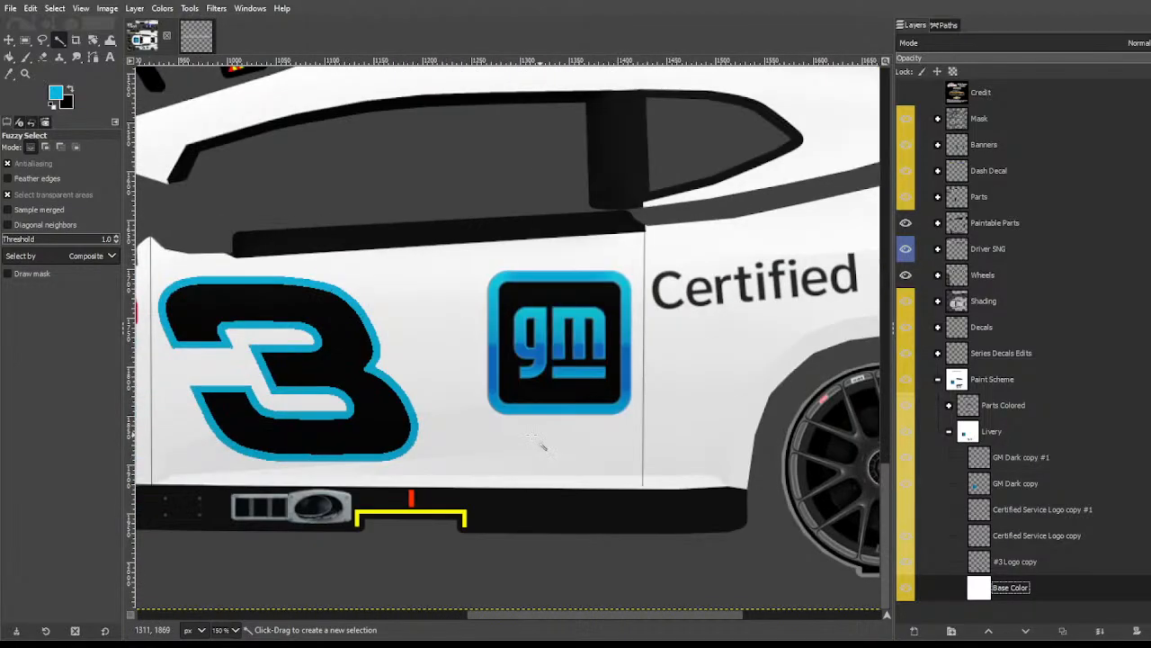
{"action": "scroll", "coordinate": [434, 453], "scroll_direction": "right", "scroll_amount": 5}
{"action": "scroll", "coordinate": [543, 303], "scroll_direction": "down", "scroll_amount": 2}
{"action": "scroll", "coordinate": [543, 303], "scroll_direction": "up", "scroll_amount": 2}
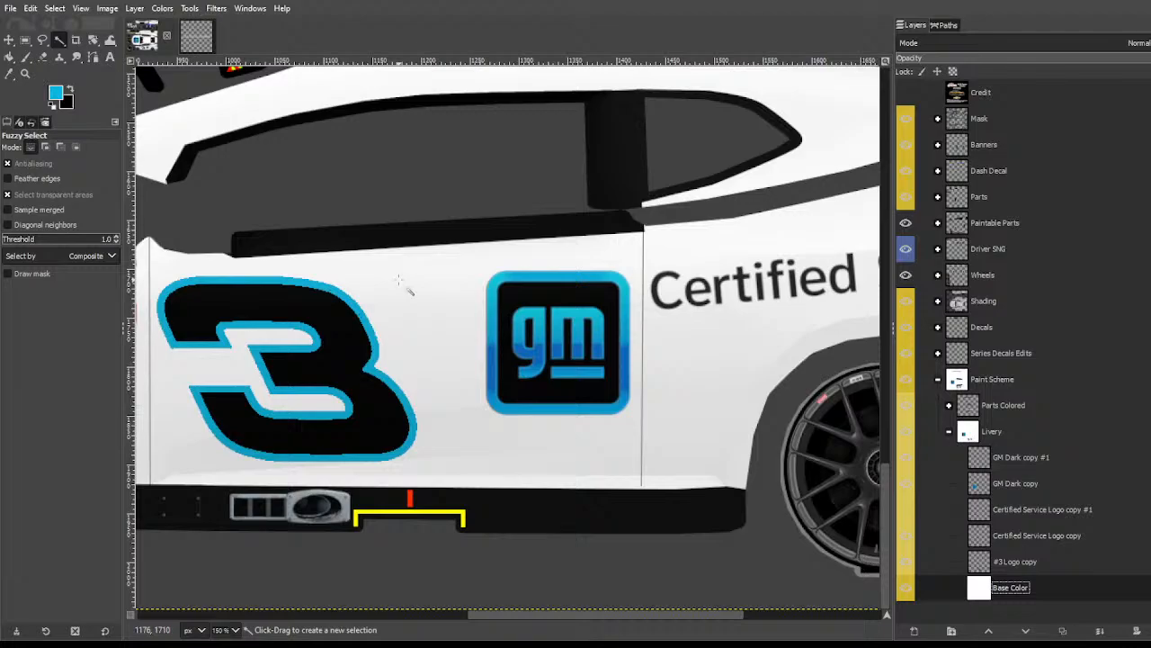
Step: Fill a rectangle of about 326 × 274 px from the number 3 to the door's rear seam with blue on a new layer above Base Color
{"action": "key", "text": "r"}
{"action": "left_click_drag", "start_coordinate": [325, 234], "coordinate": [643, 501]}
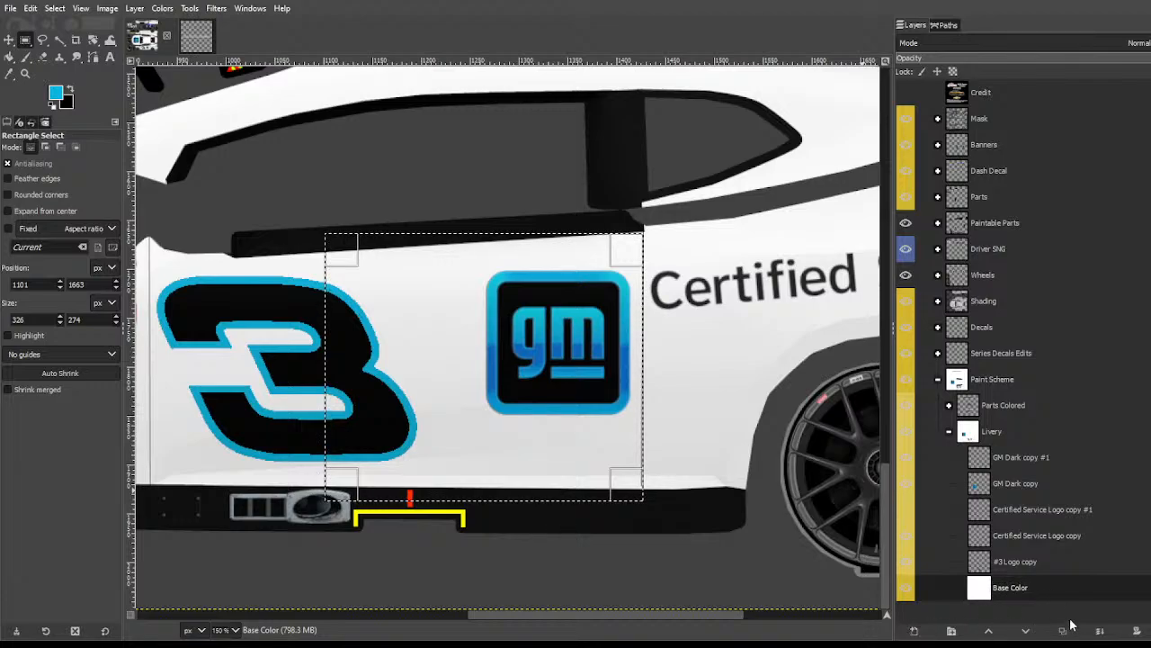
{"action": "left_click", "coordinate": [914, 631], "text": "shift"}
{"action": "key", "text": "shift+b"}
{"action": "key", "text": "x"}
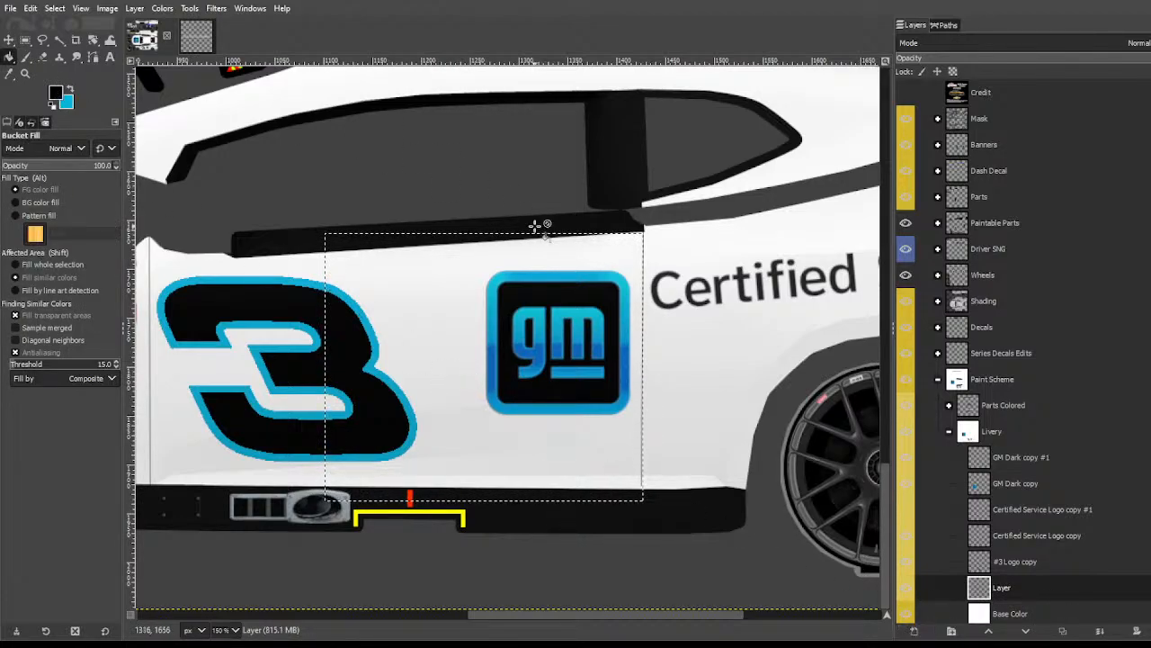
{"action": "key", "text": "x"}
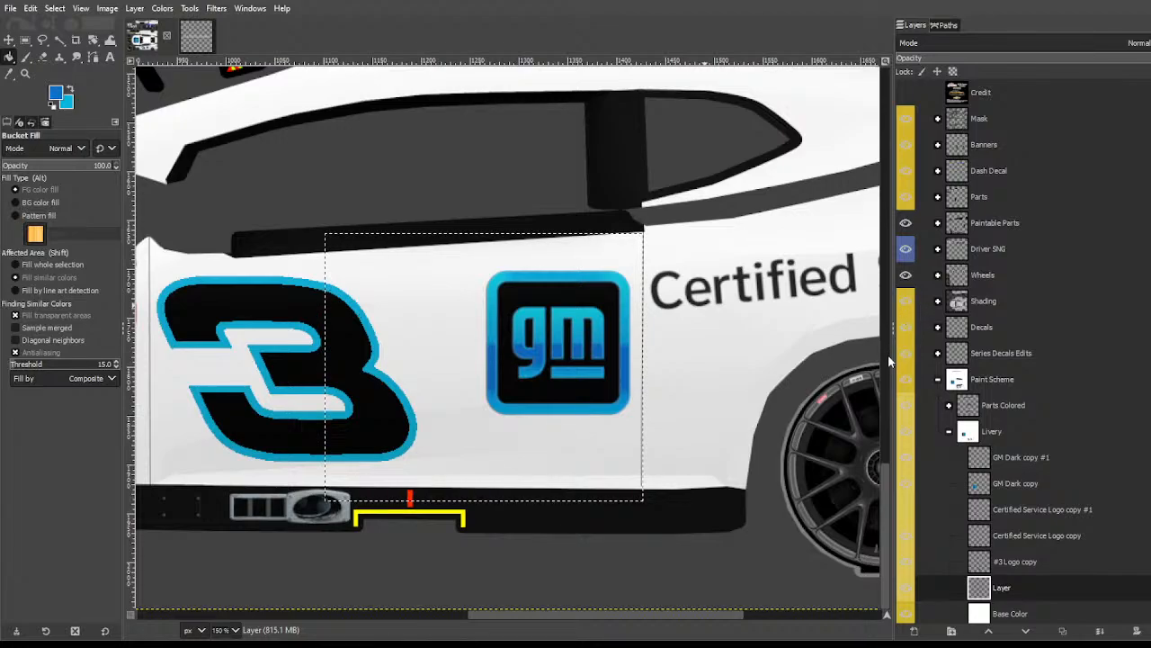
{"action": "left_click", "coordinate": [453, 357]}
{"action": "key", "text": "ctrl+shift+a"}
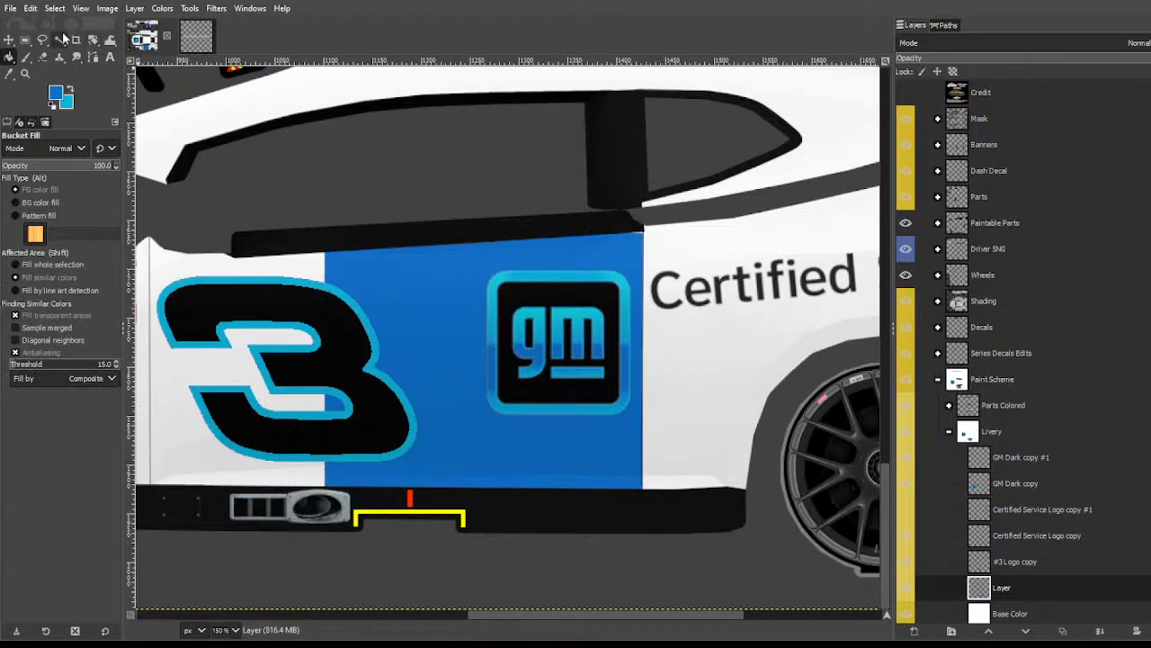
Step: Select the outer shape of the number 3 on the #3 Logo copy layer with Fuzzy Select
{"action": "left_click", "coordinate": [59, 39]}
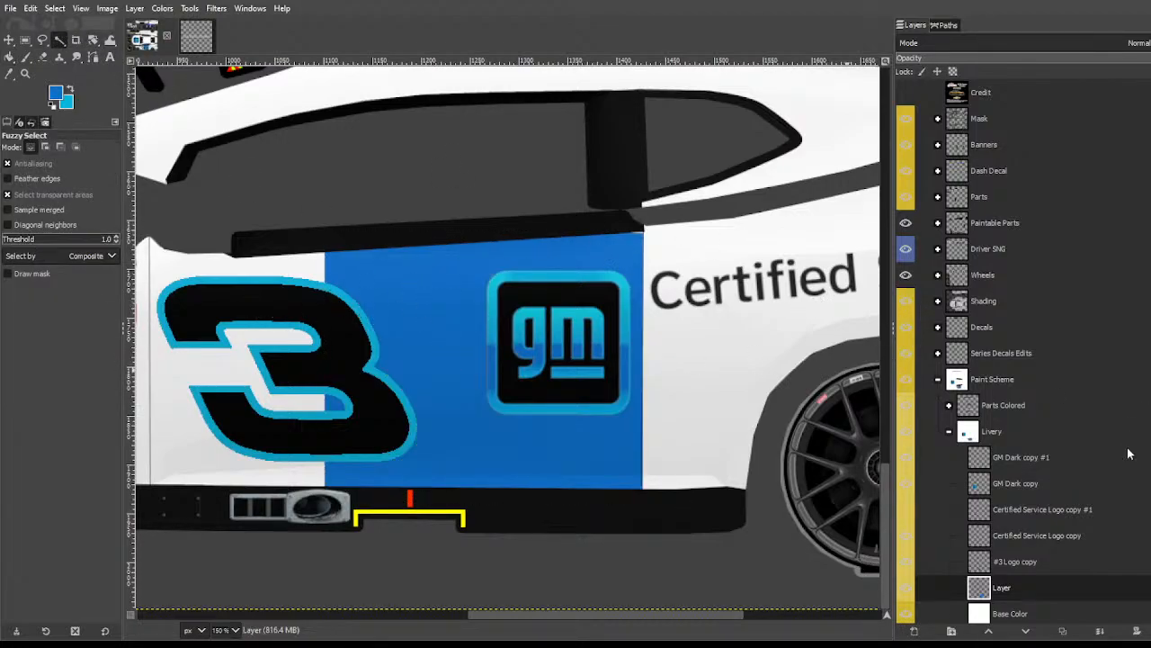
{"action": "left_click", "coordinate": [1007, 563]}
{"action": "left_click", "coordinate": [907, 562]}
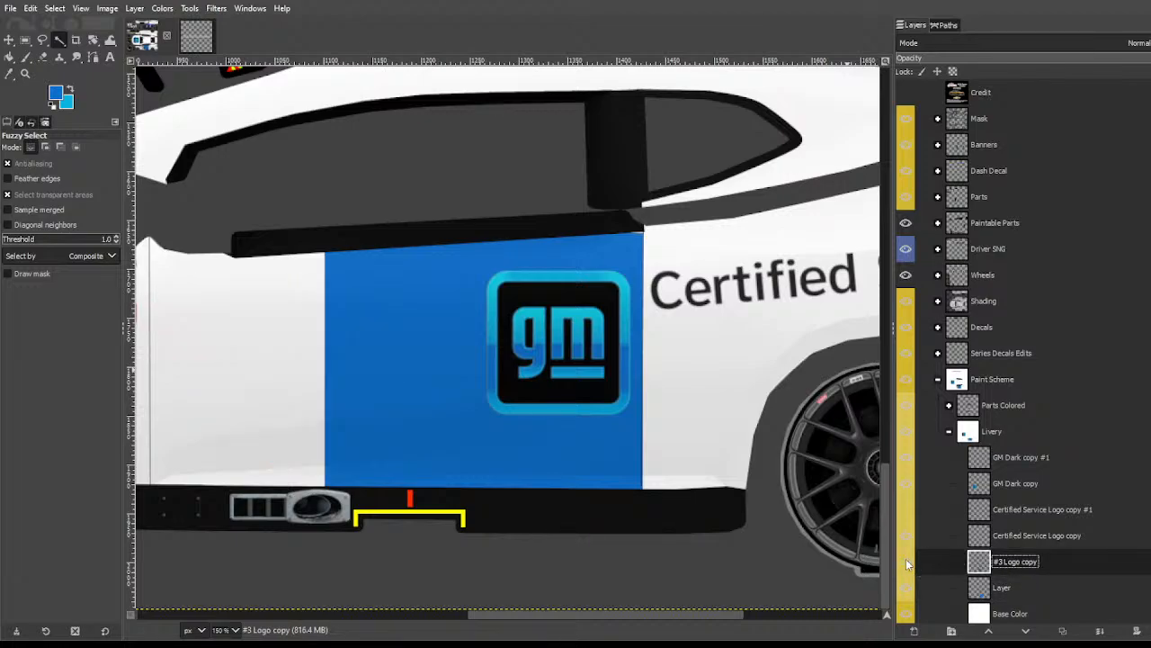
{"action": "left_click", "coordinate": [907, 562]}
{"action": "left_click_drag", "start_coordinate": [310, 299], "coordinate": [400, 287]}
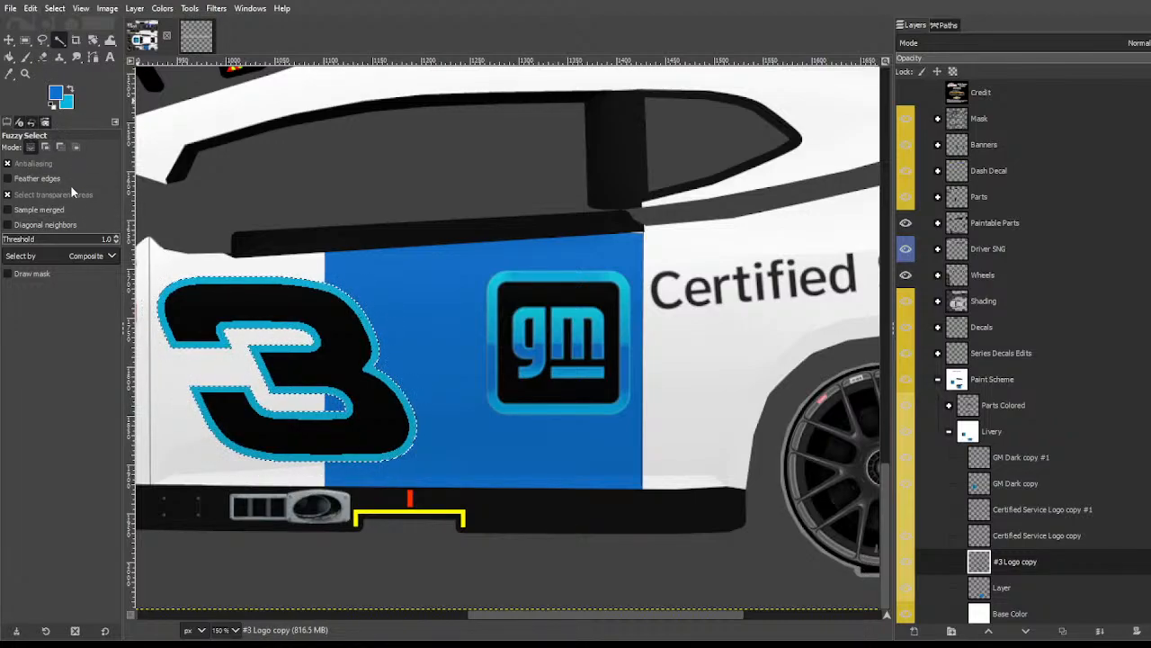
Step: Grow the selection slightly around the number 3 and clear the blue layer around it with a soft, faded edge
{"action": "left_click", "coordinate": [114, 237]}
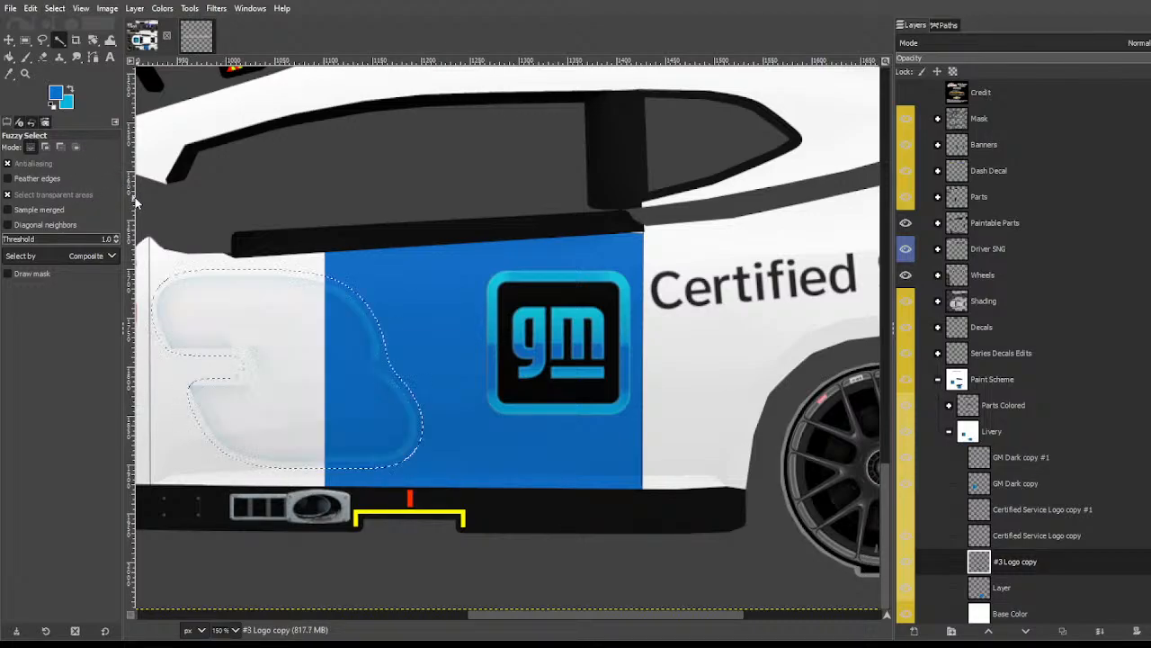
{"action": "key", "text": "ctrl+z"}
{"action": "left_click", "coordinate": [1020, 591]}
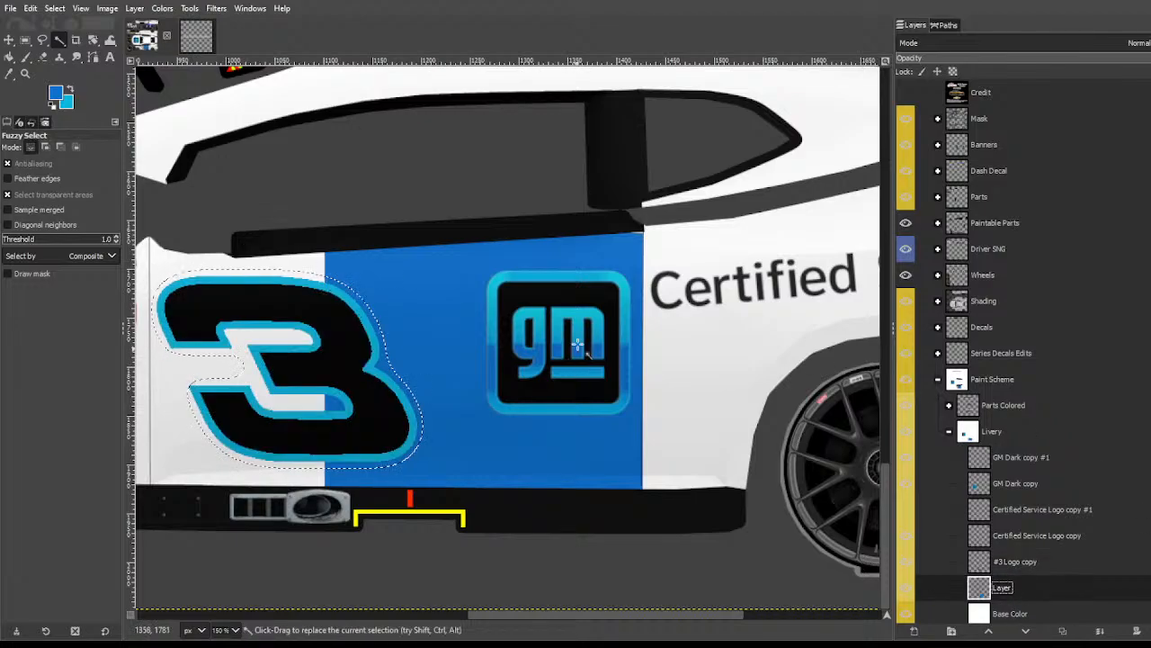
{"action": "key", "text": "Delete"}
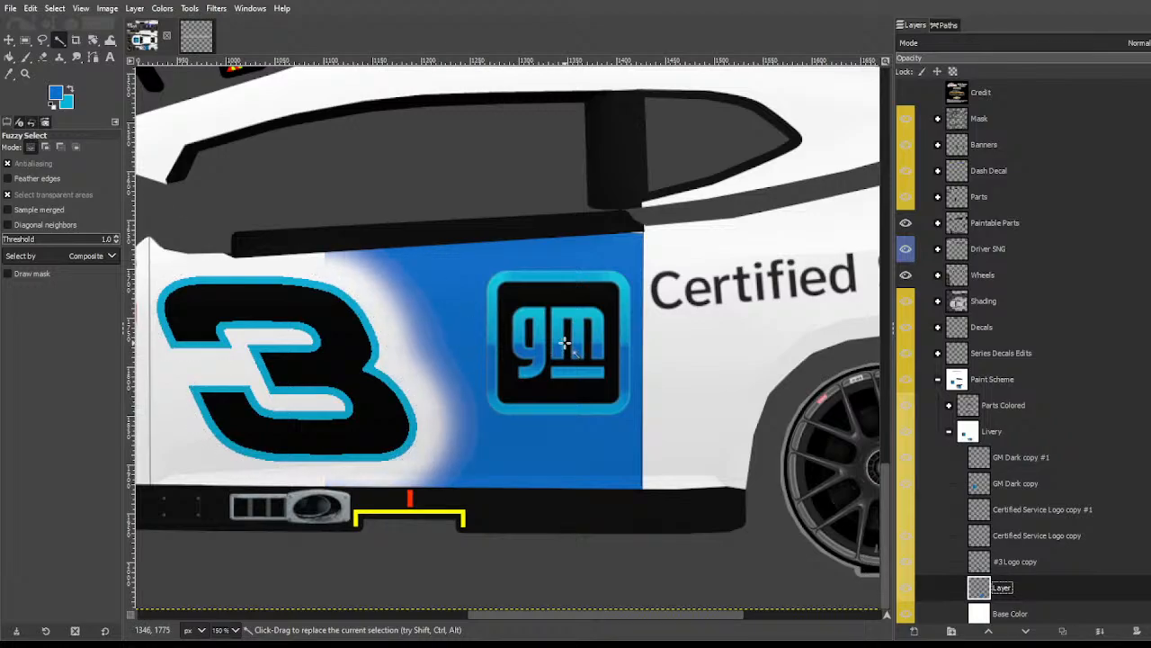
Step: Soften the selection around the number 3, clear the blue layer inside it once more and remove the selection
{"action": "left_click", "coordinate": [539, 368]}
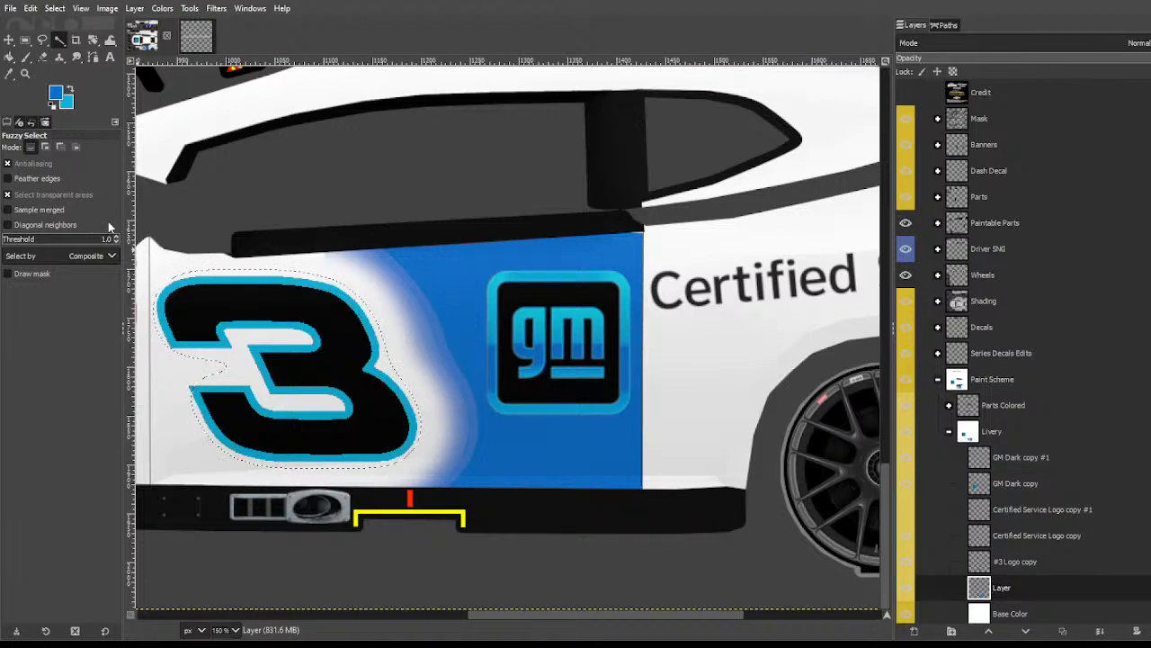
{"action": "left_click", "coordinate": [55, 8]}
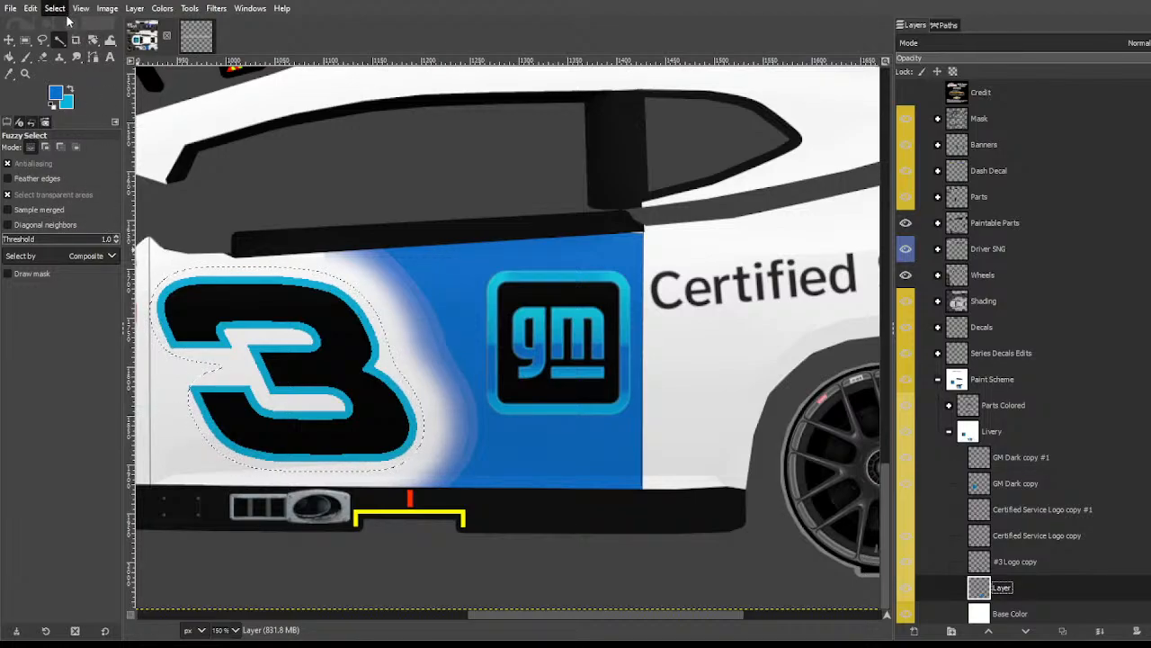
{"action": "left_click", "coordinate": [68, 139]}
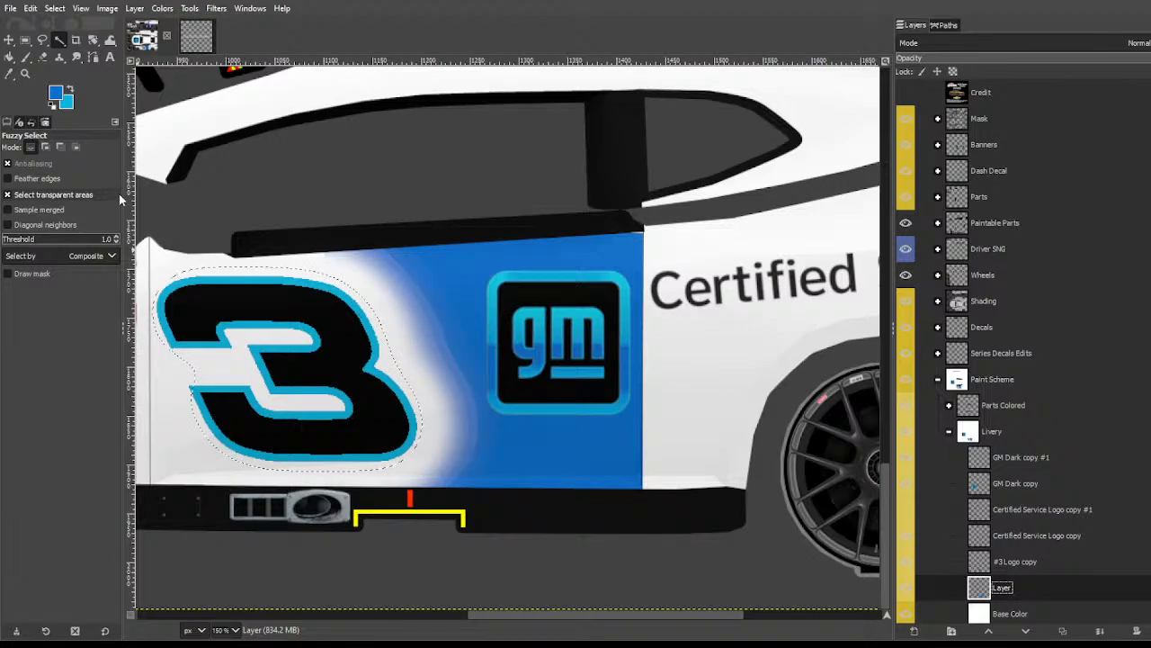
{"action": "key", "text": "Delete"}
{"action": "key", "text": "ctrl+shift+a"}
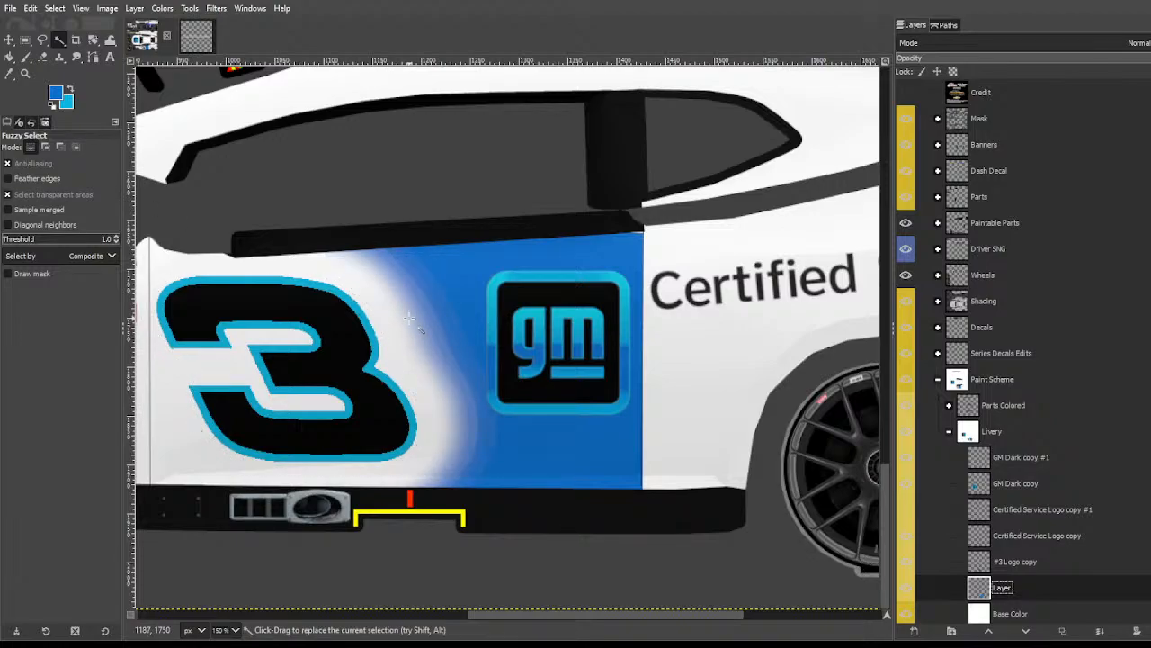
Step: Make the Certified Service Logo copy layer active and collapse the Shading group
{"action": "scroll", "coordinate": [409, 316], "scroll_direction": "down", "scroll_amount": 3, "text": "ctrl"}
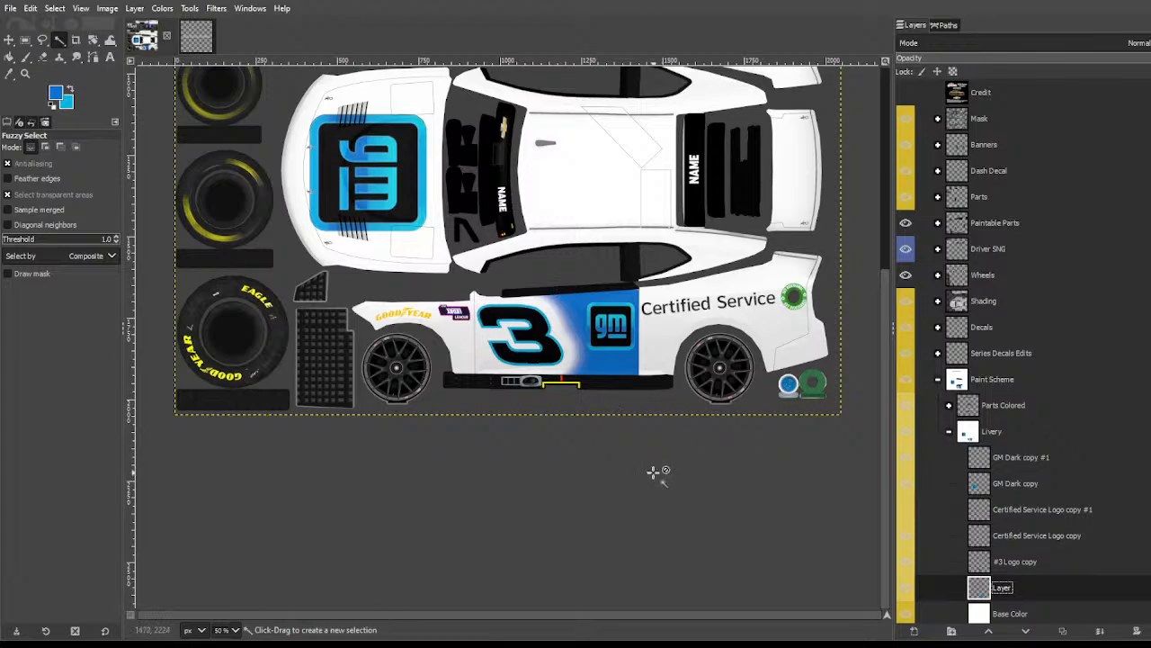
{"action": "scroll", "coordinate": [635, 458], "scroll_direction": "up", "scroll_amount": 3}
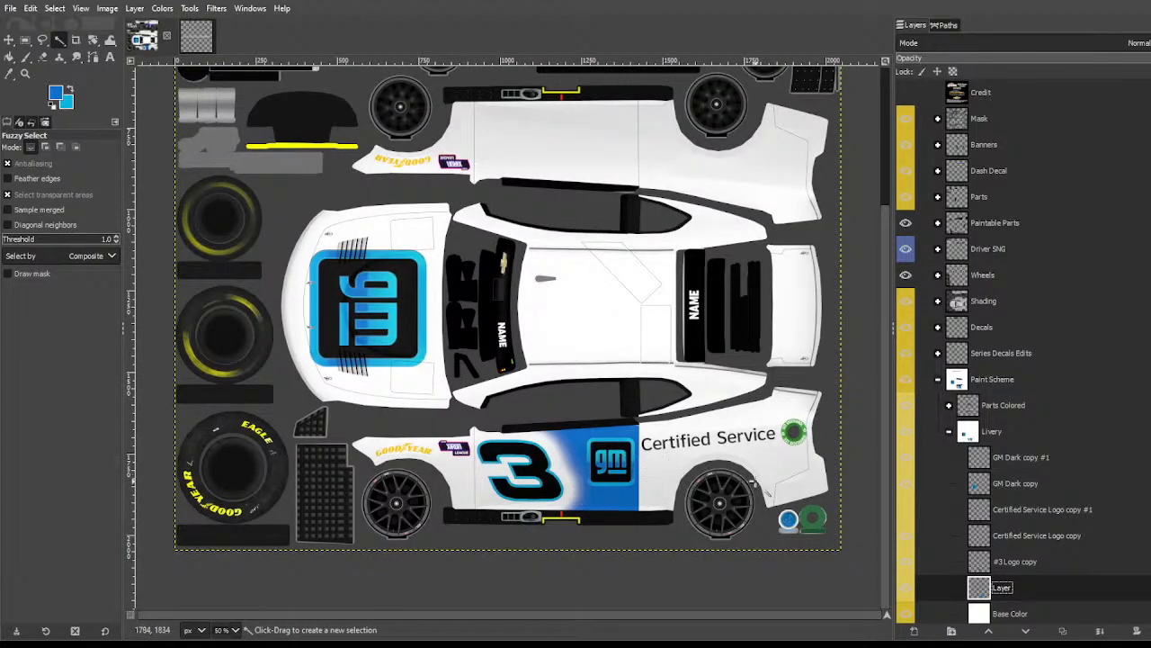
{"action": "key", "text": "m"}
{"action": "left_click", "coordinate": [603, 453]}
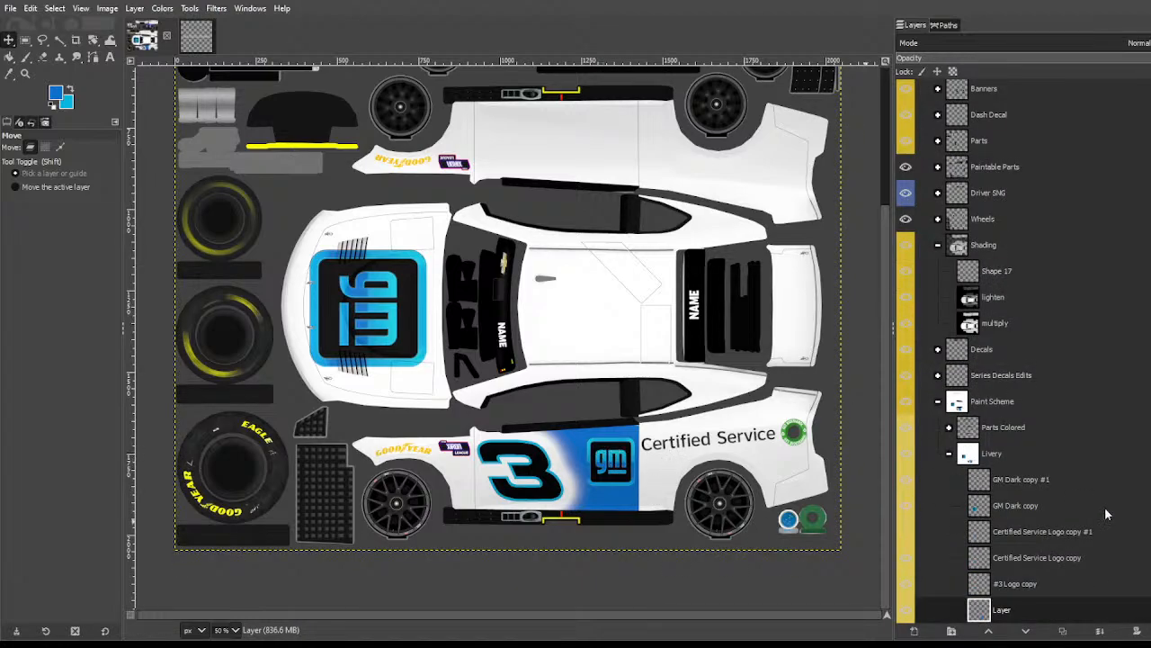
{"action": "scroll", "coordinate": [1104, 513], "scroll_direction": "down", "scroll_amount": 1}
{"action": "left_click", "coordinate": [1013, 533]}
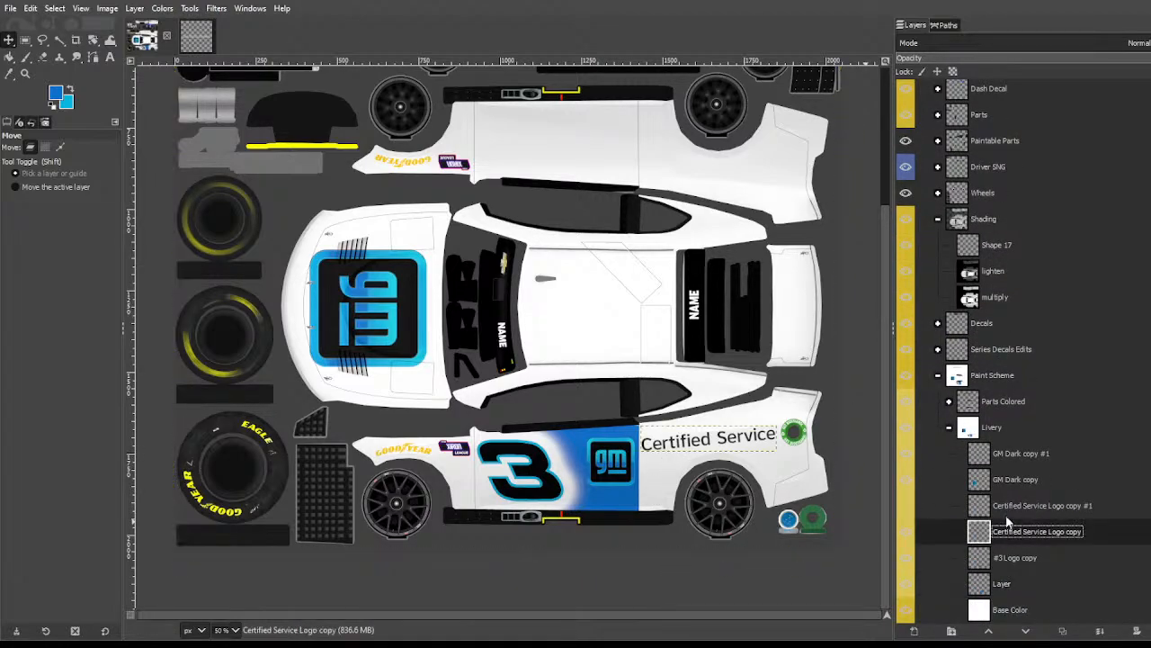
{"action": "scroll", "coordinate": [910, 169], "scroll_direction": "up", "scroll_amount": 3}
{"action": "left_click", "coordinate": [938, 300]}
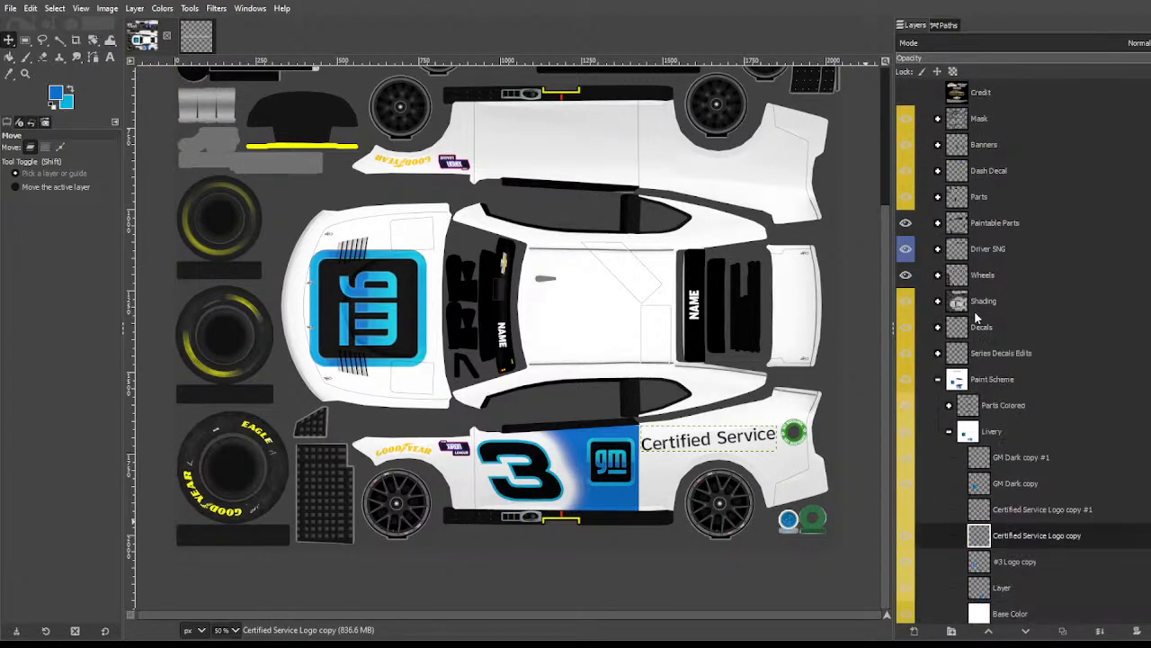
Step: Find the layer holding the door panel's GM logo and make GM Dark copy #1 active
{"action": "left_click", "coordinate": [1001, 481]}
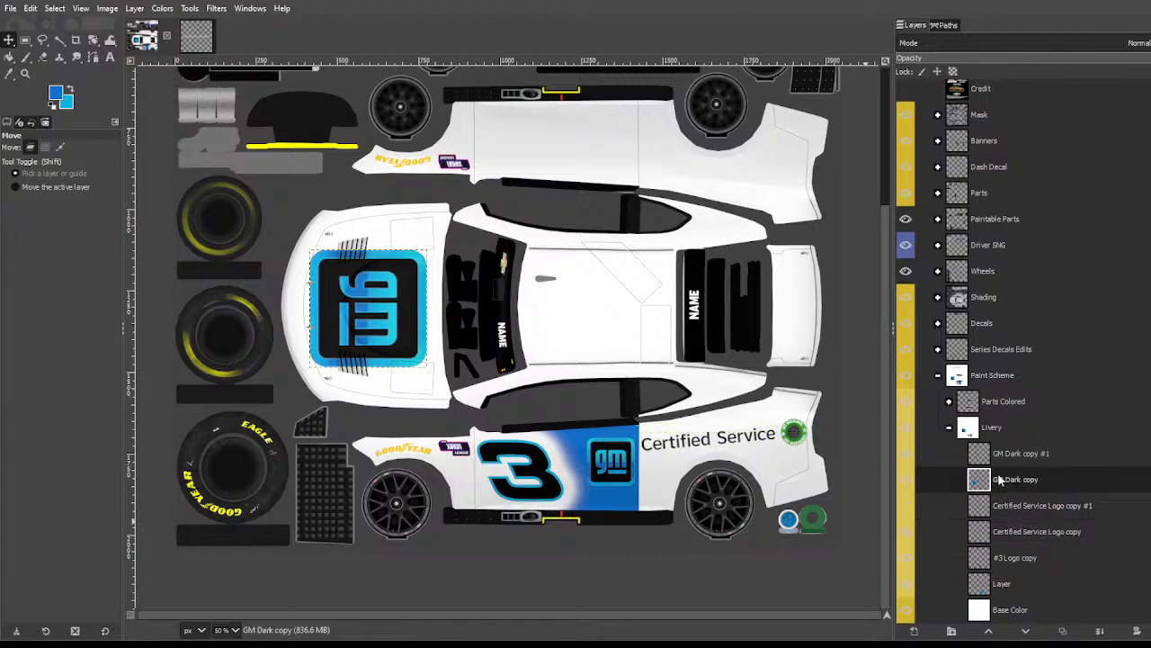
{"action": "left_click", "coordinate": [984, 509]}
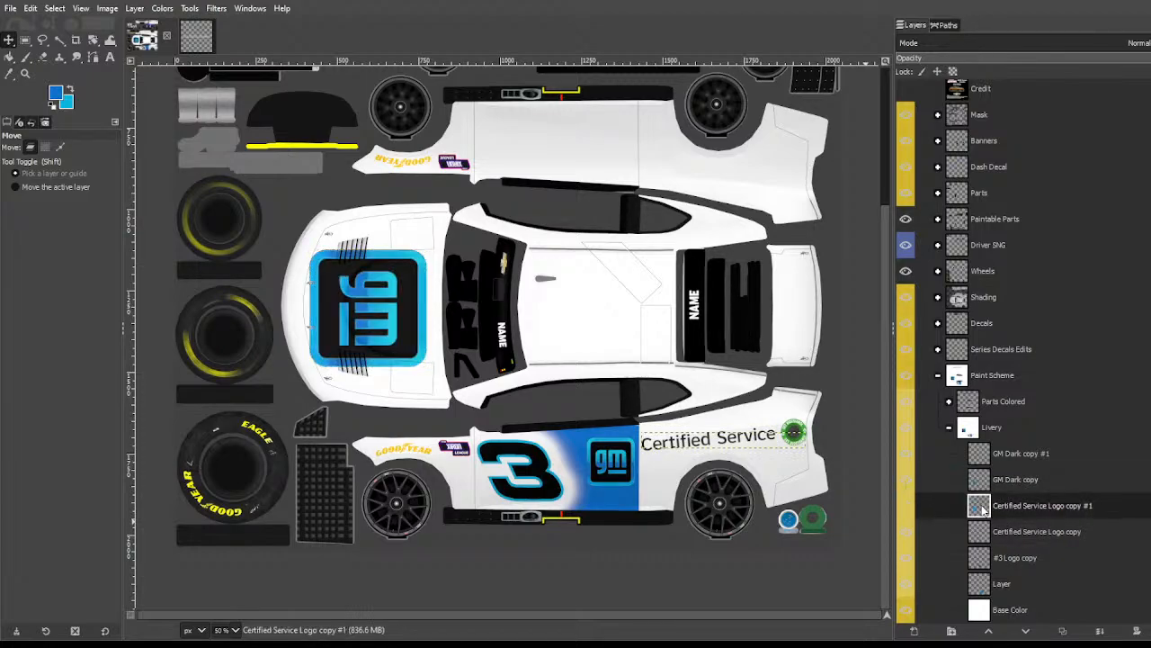
{"action": "left_click", "coordinate": [1007, 559]}
{"action": "left_click", "coordinate": [998, 585]}
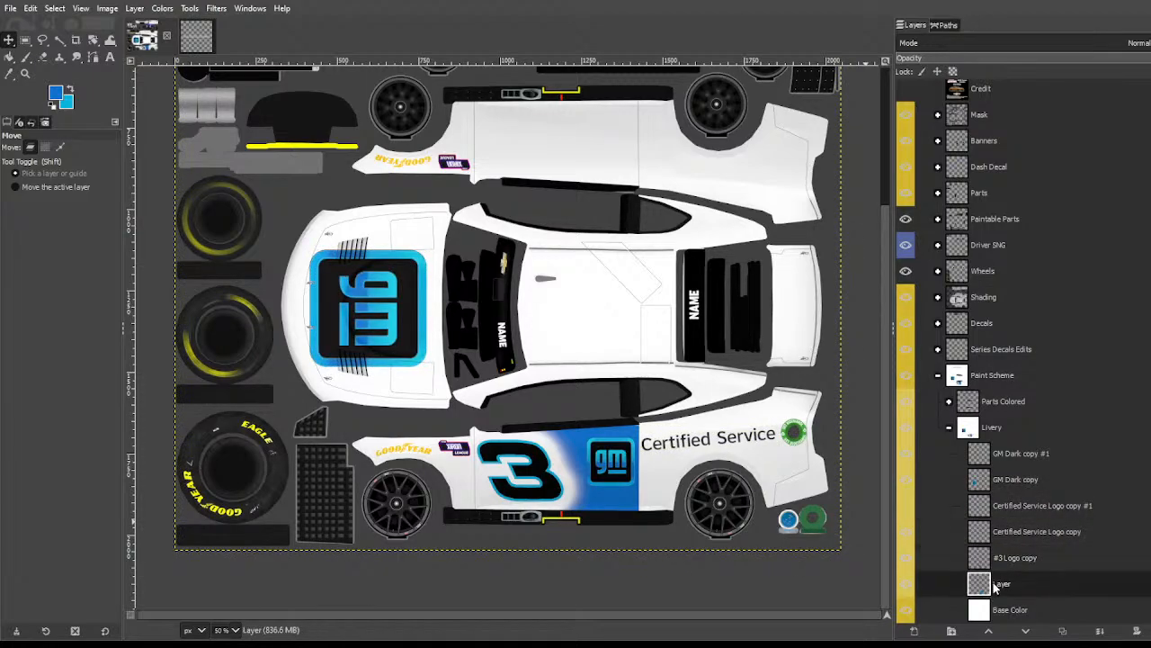
{"action": "left_click", "coordinate": [1004, 463]}
{"action": "scroll", "coordinate": [690, 472], "scroll_direction": "up", "scroll_amount": 3, "text": "ctrl"}
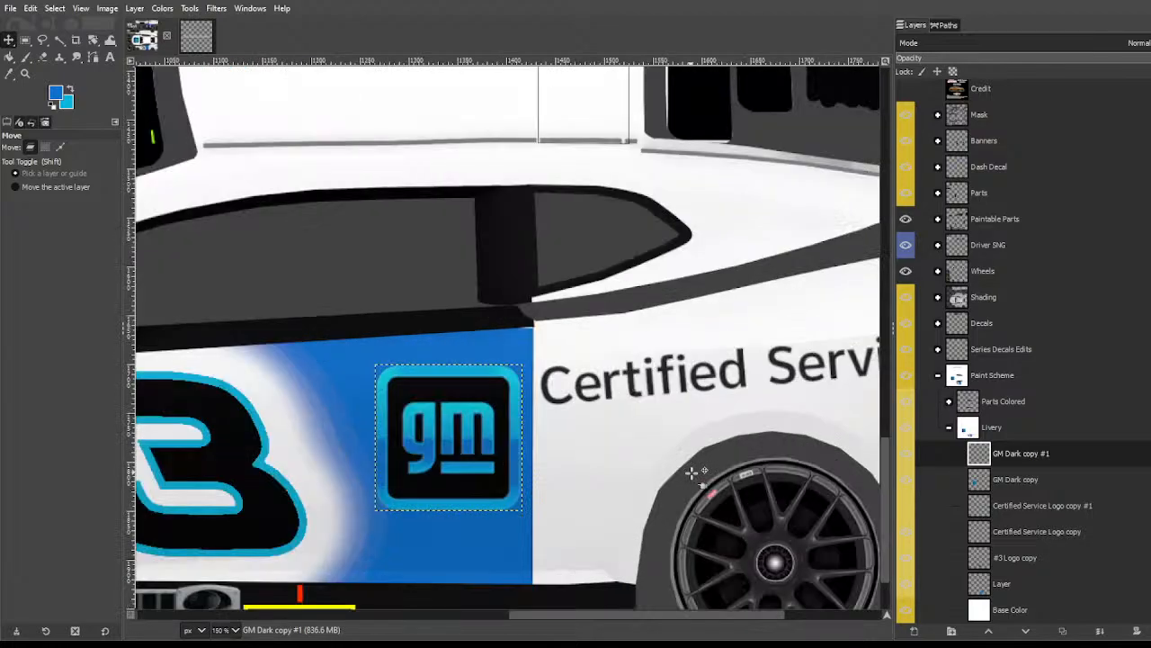
{"action": "scroll", "coordinate": [691, 472], "scroll_direction": "up", "scroll_amount": 1, "text": "ctrl"}
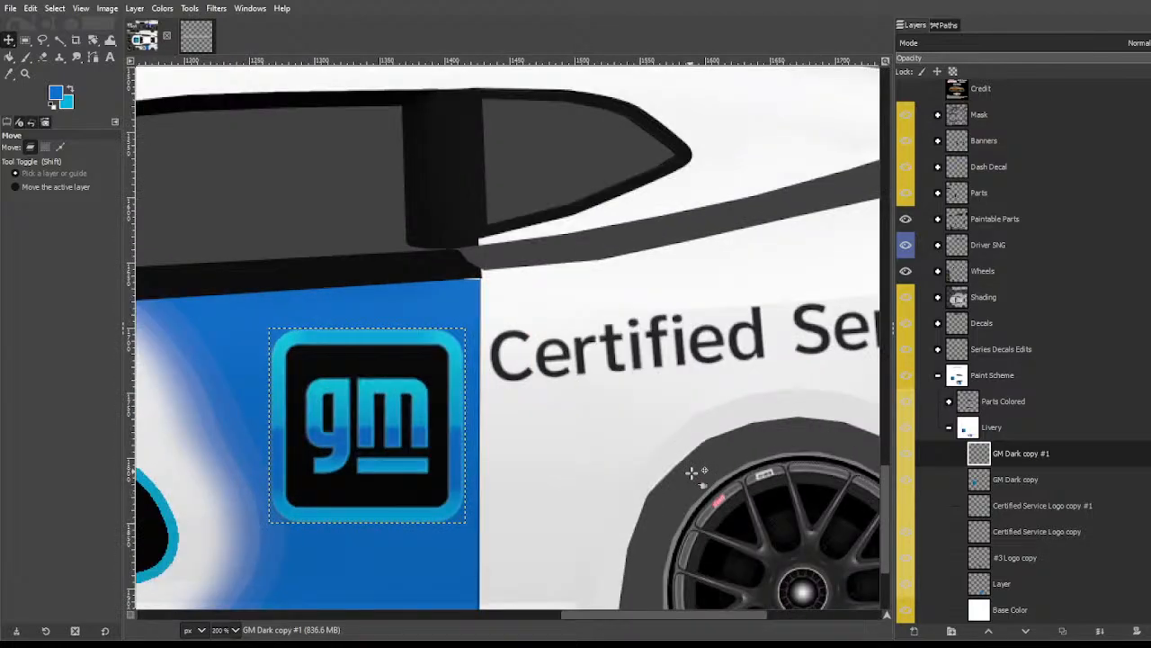
Step: Resize the GM Dark copy #1 layer to the image size, select the logo's outer shape with Fuzzy Select and grow the selection slightly
{"action": "left_click", "coordinate": [60, 40]}
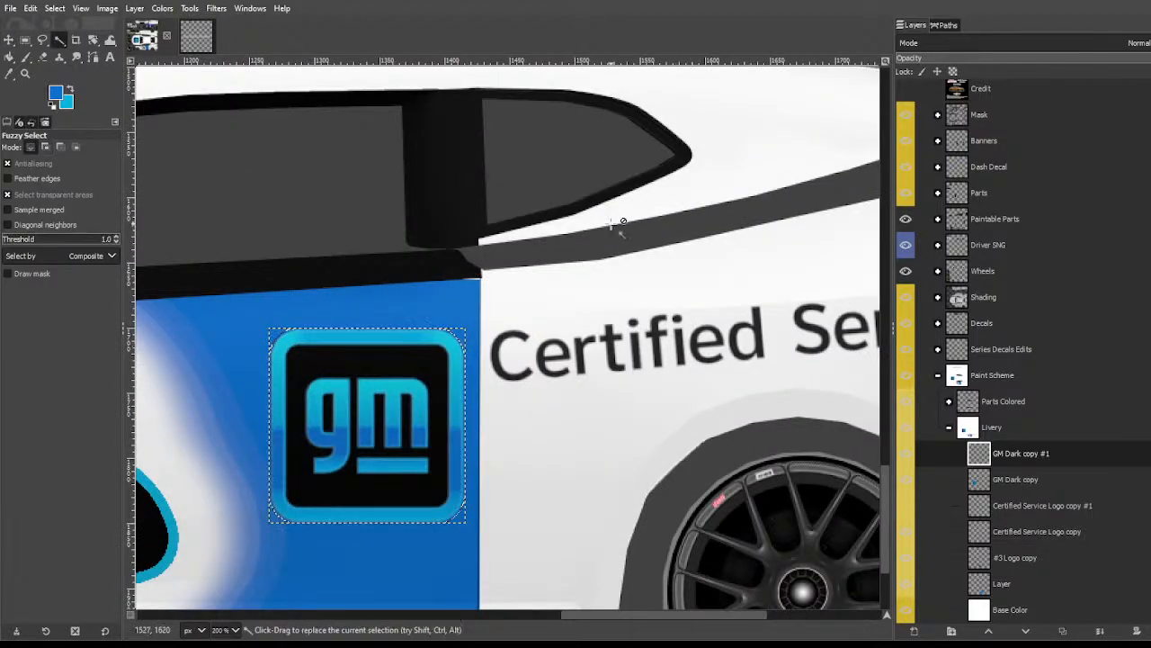
{"action": "left_click", "coordinate": [134, 9]}
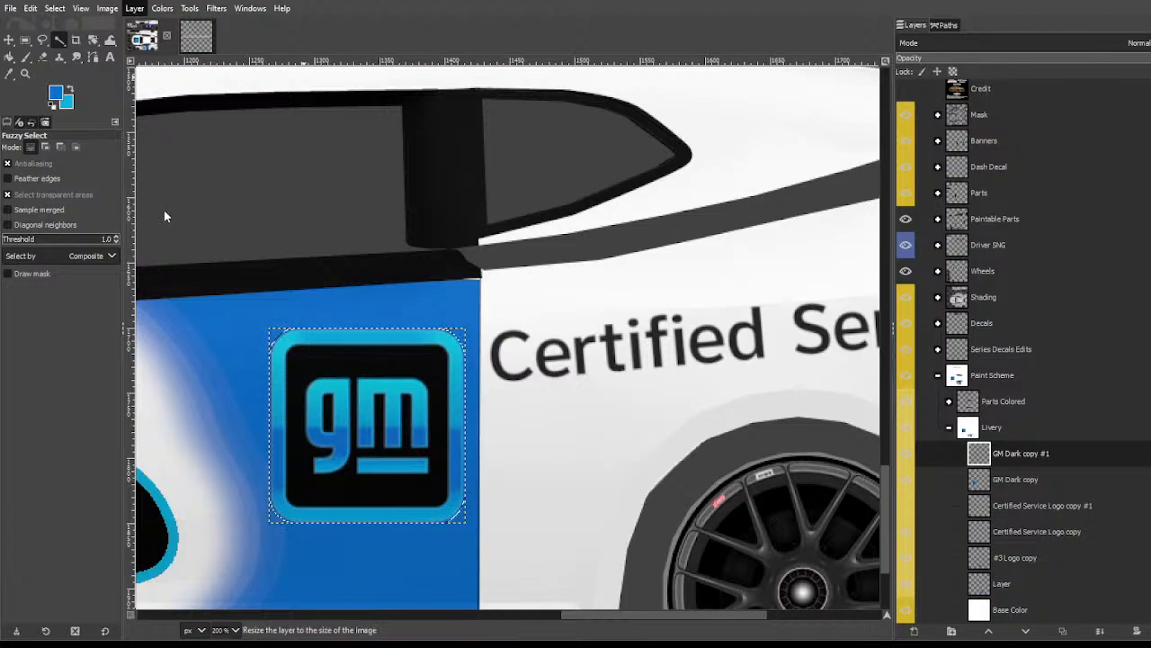
{"action": "left_click", "coordinate": [165, 215]}
{"action": "left_click", "coordinate": [55, 8]}
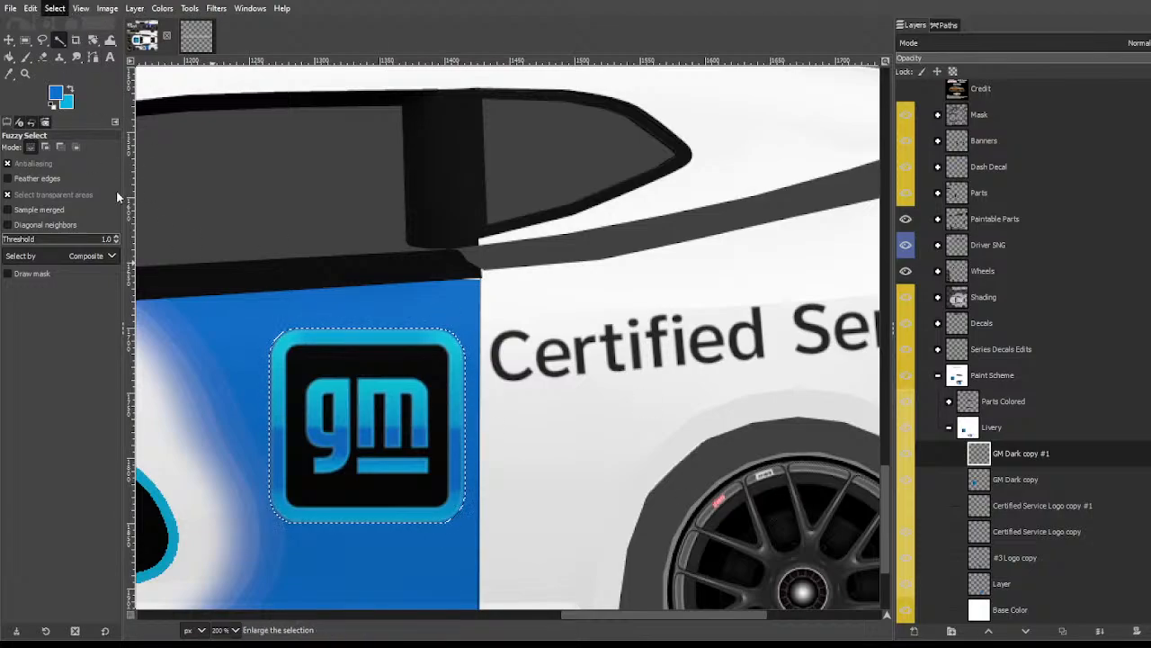
{"action": "left_click", "coordinate": [105, 190]}
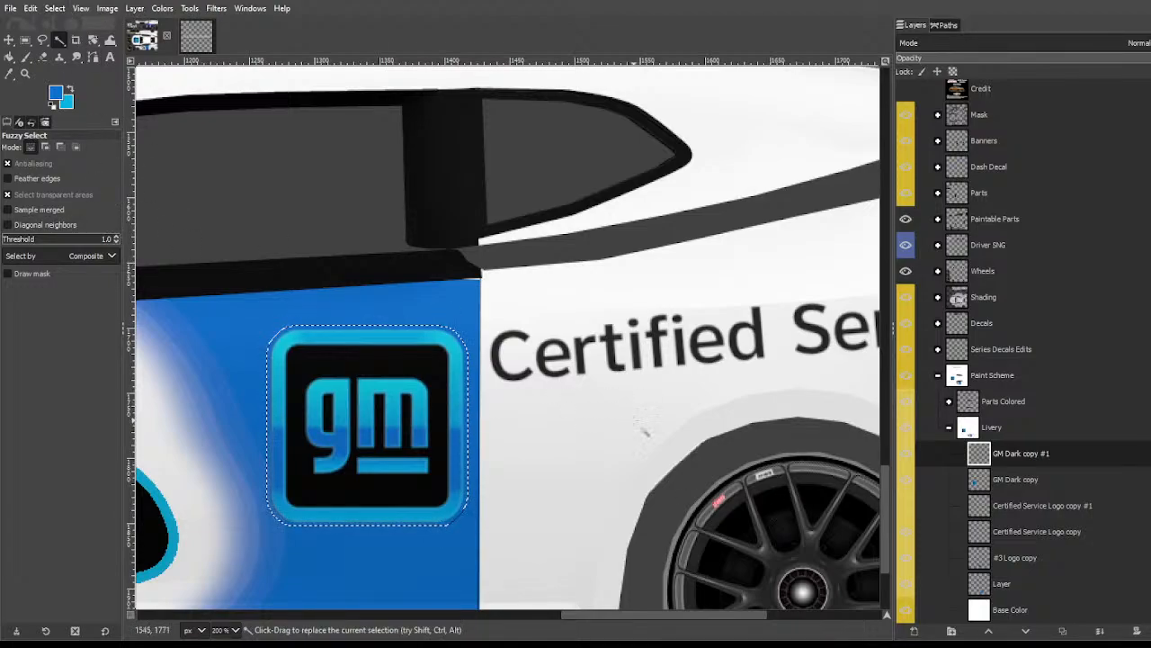
Step: Add a new layer beneath the door GM logo, fill the grown selection with white as an outline and remove the selection
{"action": "left_click", "coordinate": [1002, 504]}
{"action": "left_click", "coordinate": [1000, 484]}
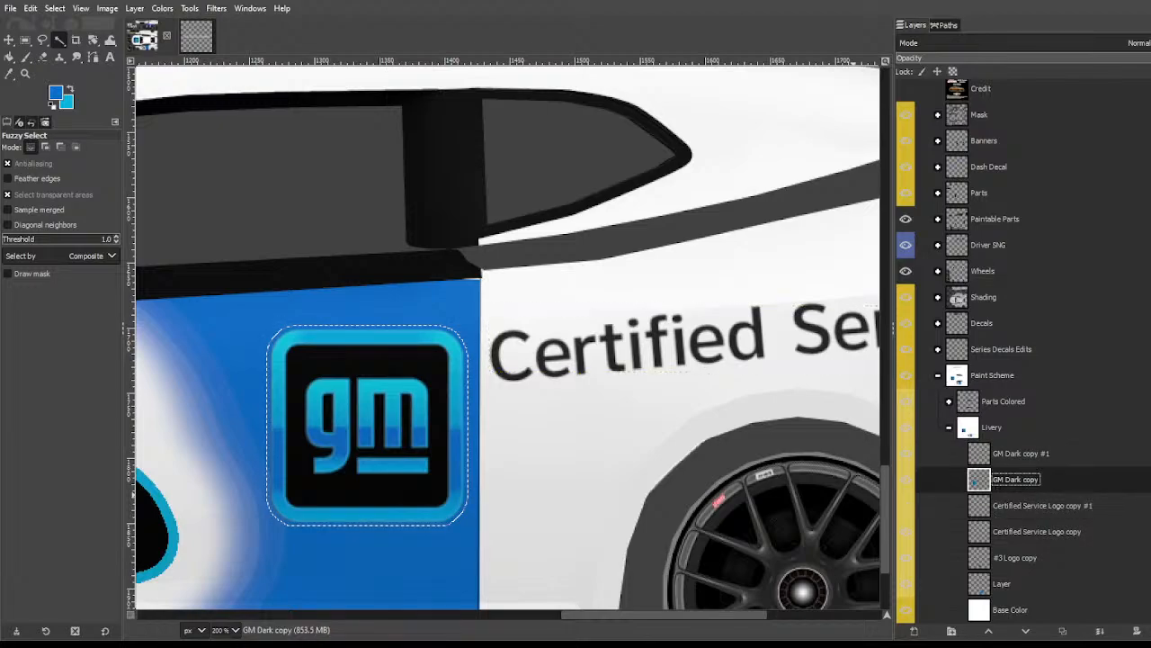
{"action": "left_click", "coordinate": [914, 631], "text": "shift"}
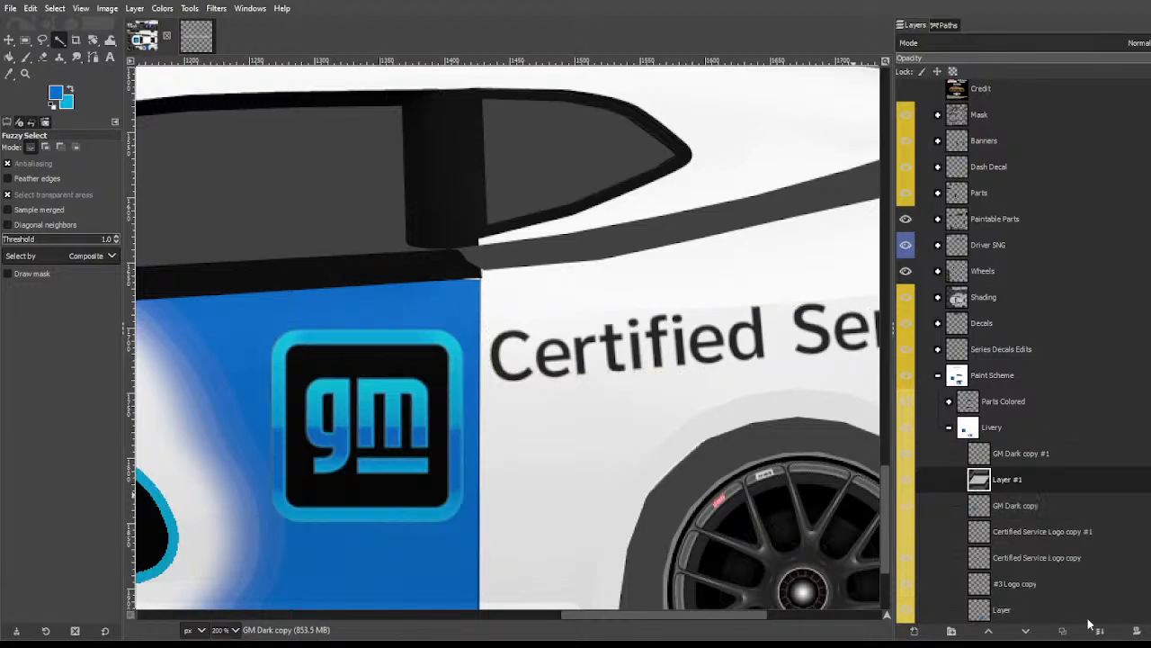
{"action": "key", "text": "shift+b"}
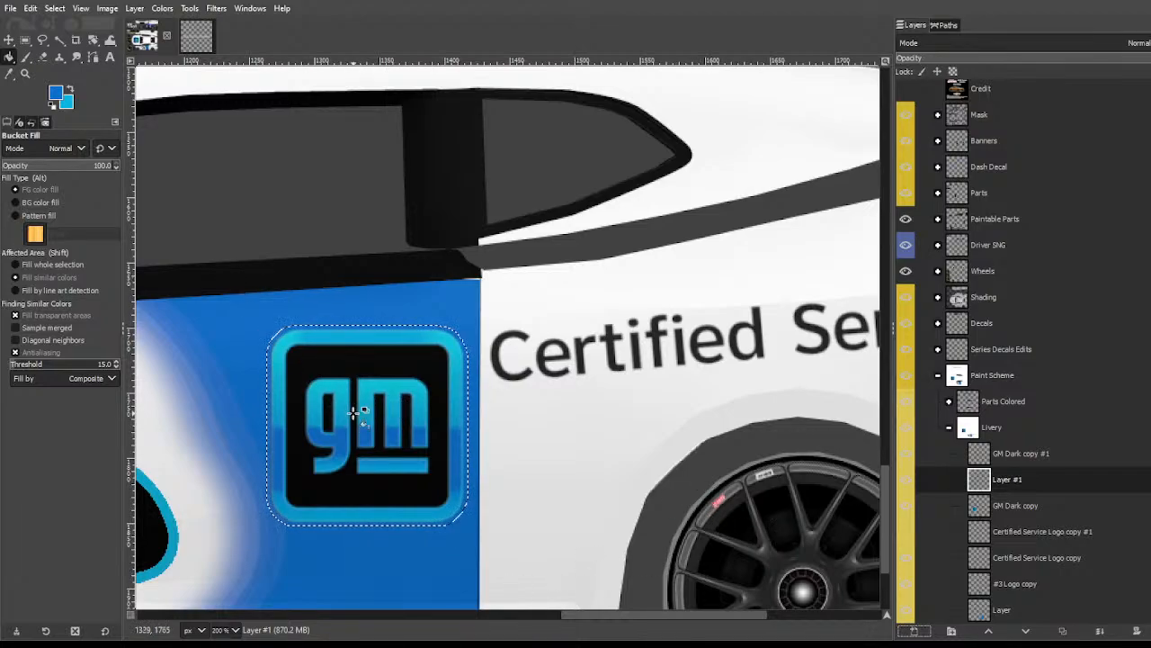
{"action": "key", "text": "x"}
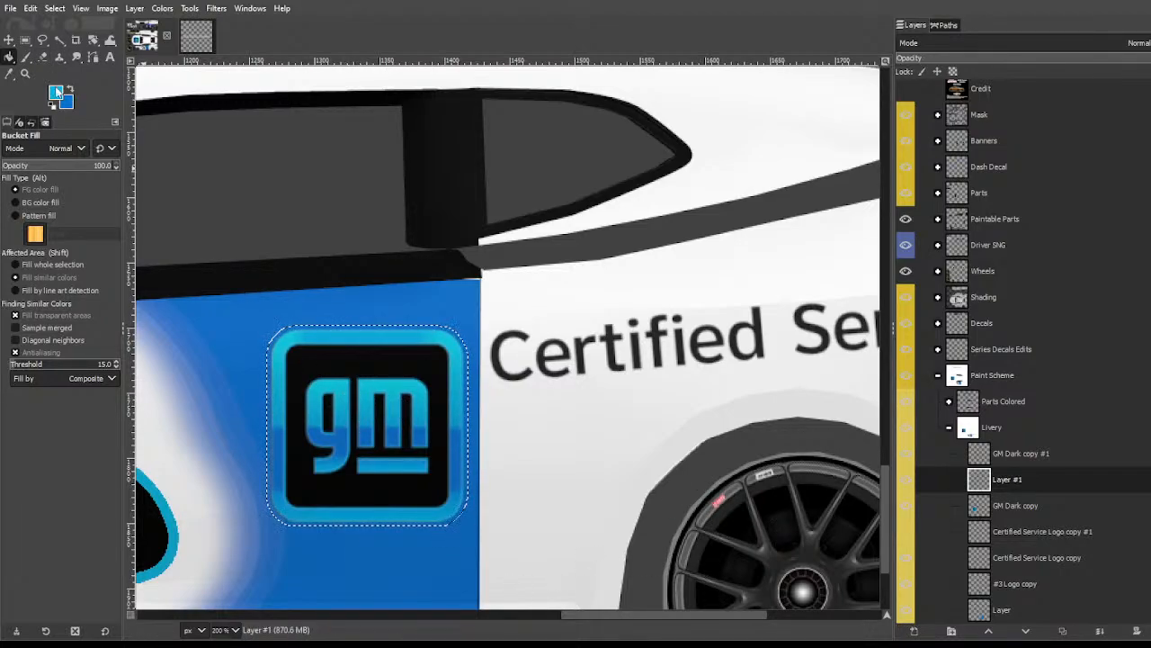
{"action": "left_click", "coordinate": [58, 94]}
{"action": "left_click_drag", "start_coordinate": [779, 235], "coordinate": [842, 355]}
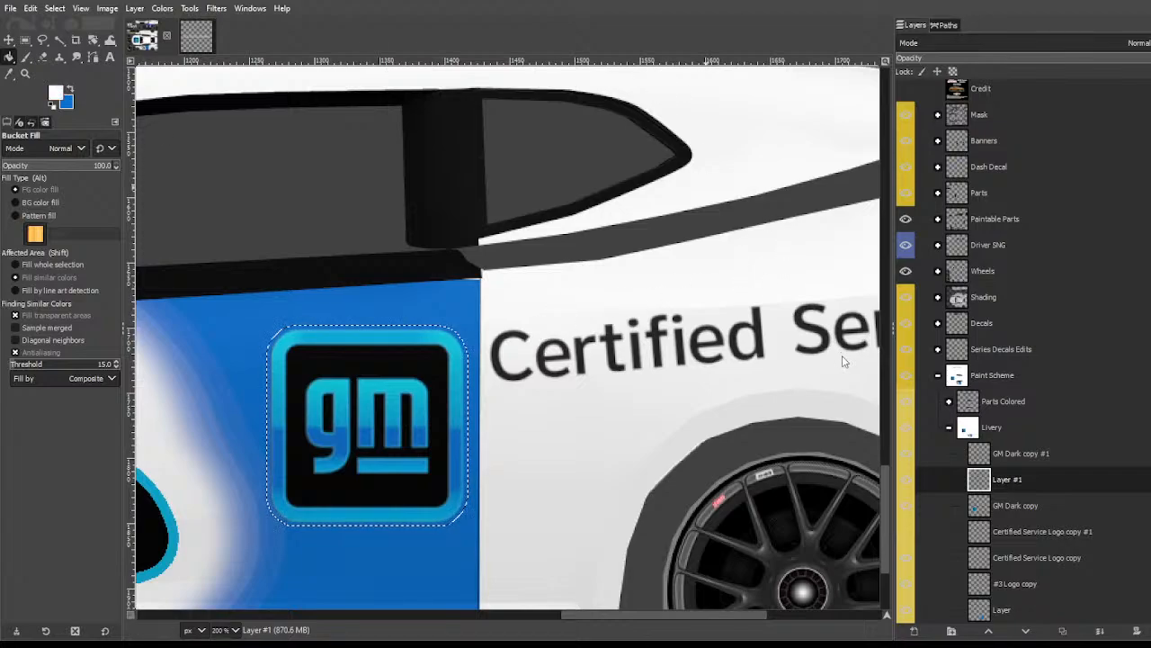
{"action": "key", "text": "ctrl+shift+a"}
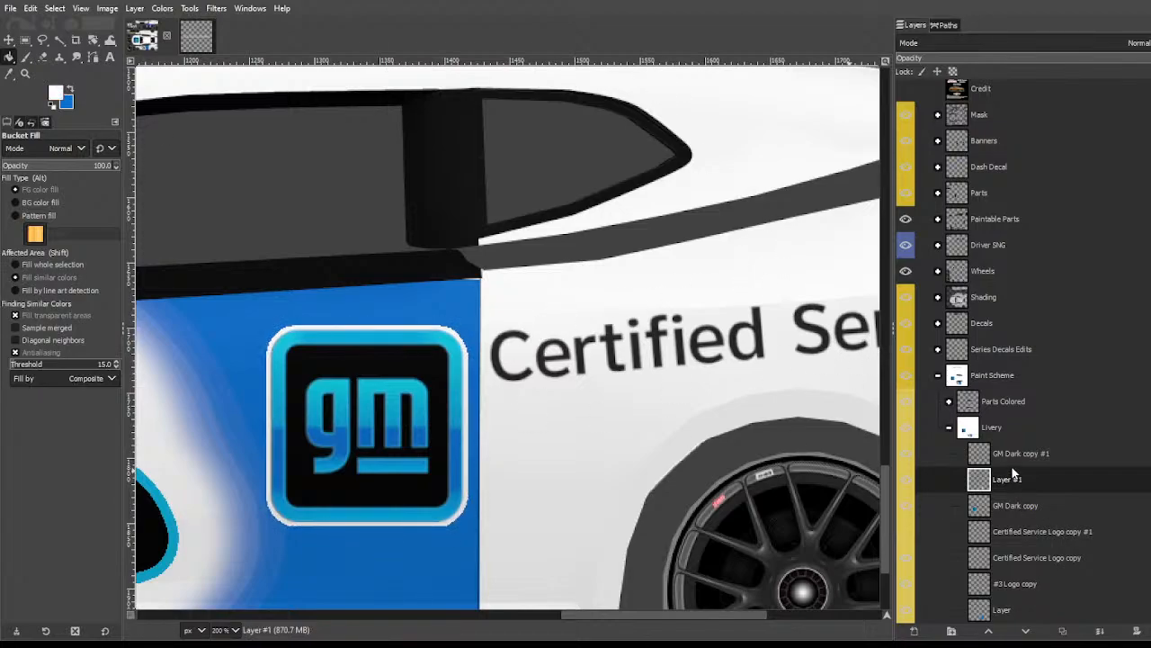
Step: Merge the door GM logo down onto its white outline layer and crop the merged layer to its content
{"action": "left_click", "coordinate": [1012, 461]}
{"action": "left_click", "coordinate": [1099, 630]}
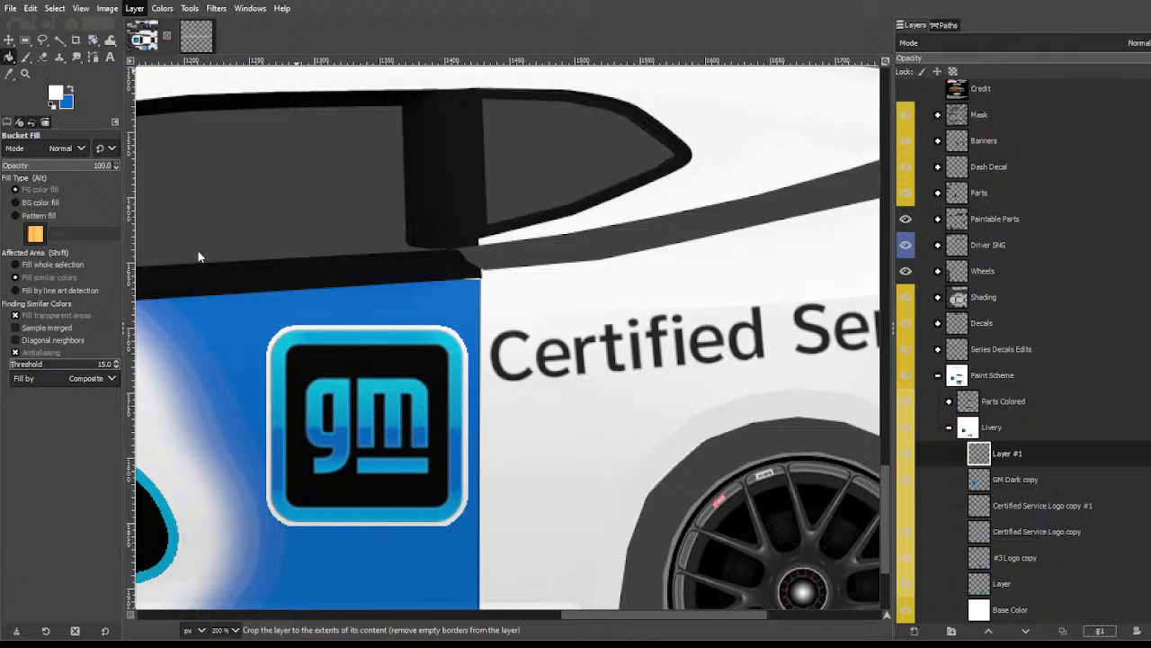
{"action": "key", "text": "u"}
{"action": "scroll", "coordinate": [590, 380], "scroll_direction": "down", "scroll_amount": 3}
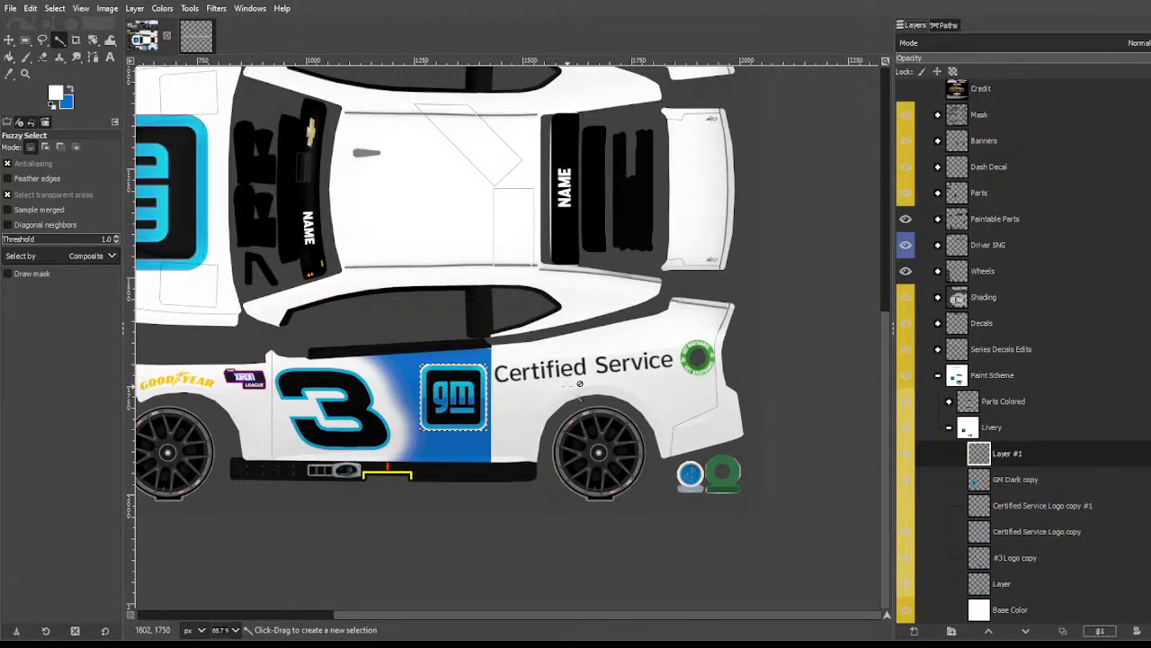
{"action": "scroll", "coordinate": [562, 387], "scroll_direction": "left", "scroll_amount": 4}
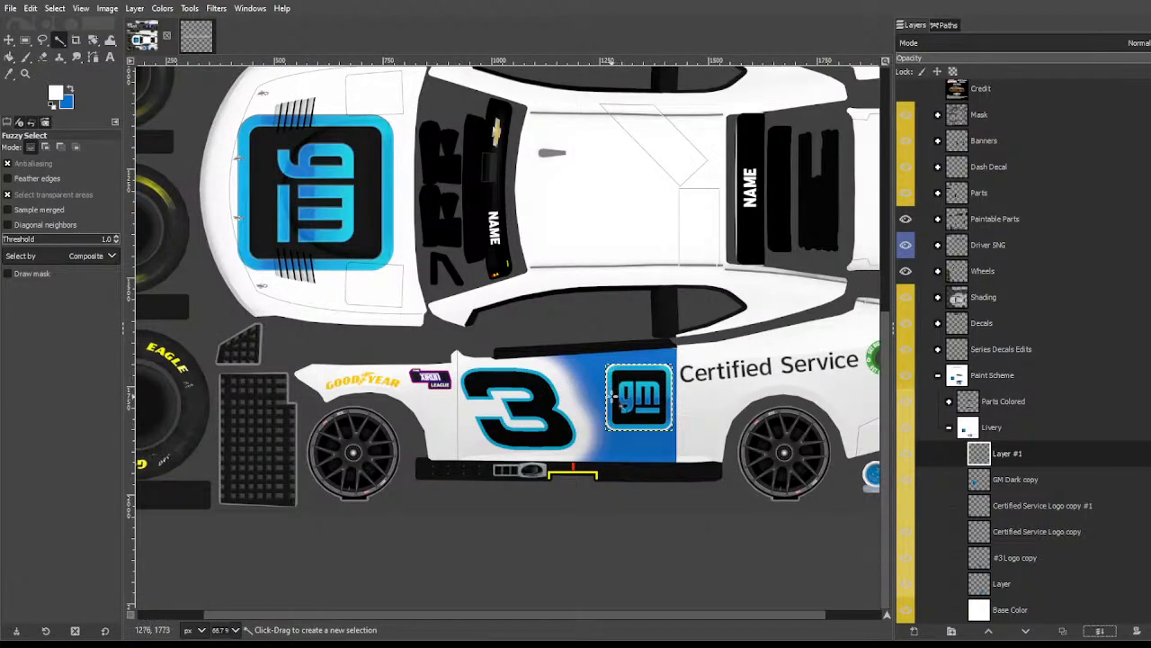
Step: Select the outer shape of the number 3 on the #3 Logo copy layer with Fuzzy Select and an inverted selection
{"action": "left_click", "coordinate": [1027, 617]}
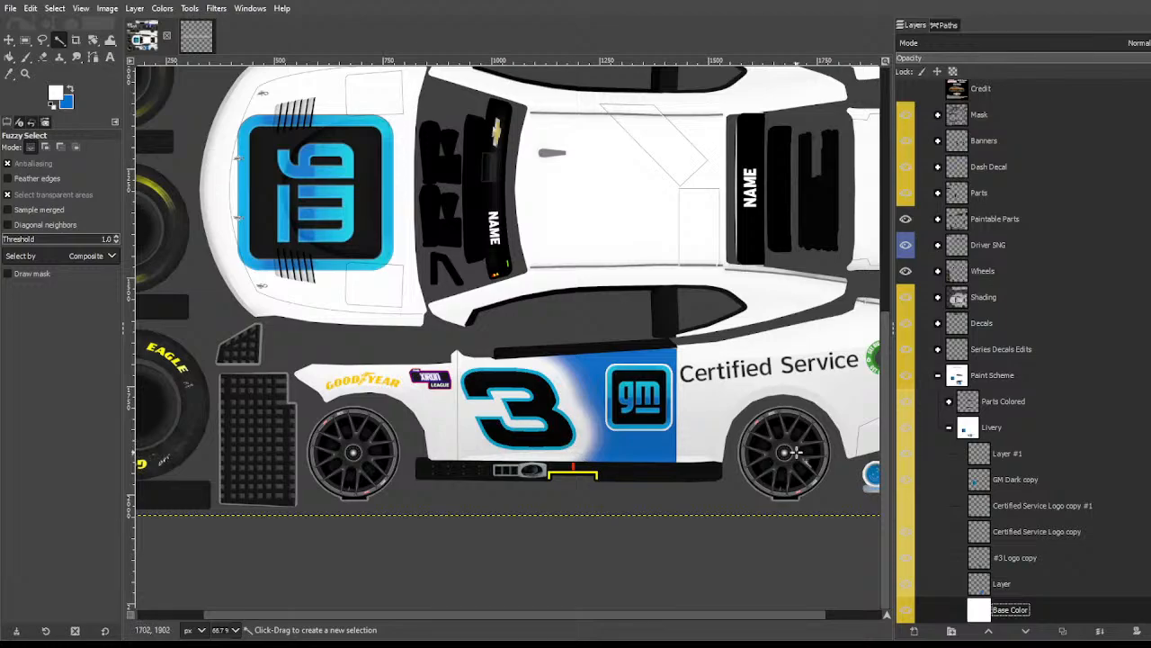
{"action": "key", "text": "m"}
{"action": "left_click", "coordinate": [1002, 584]}
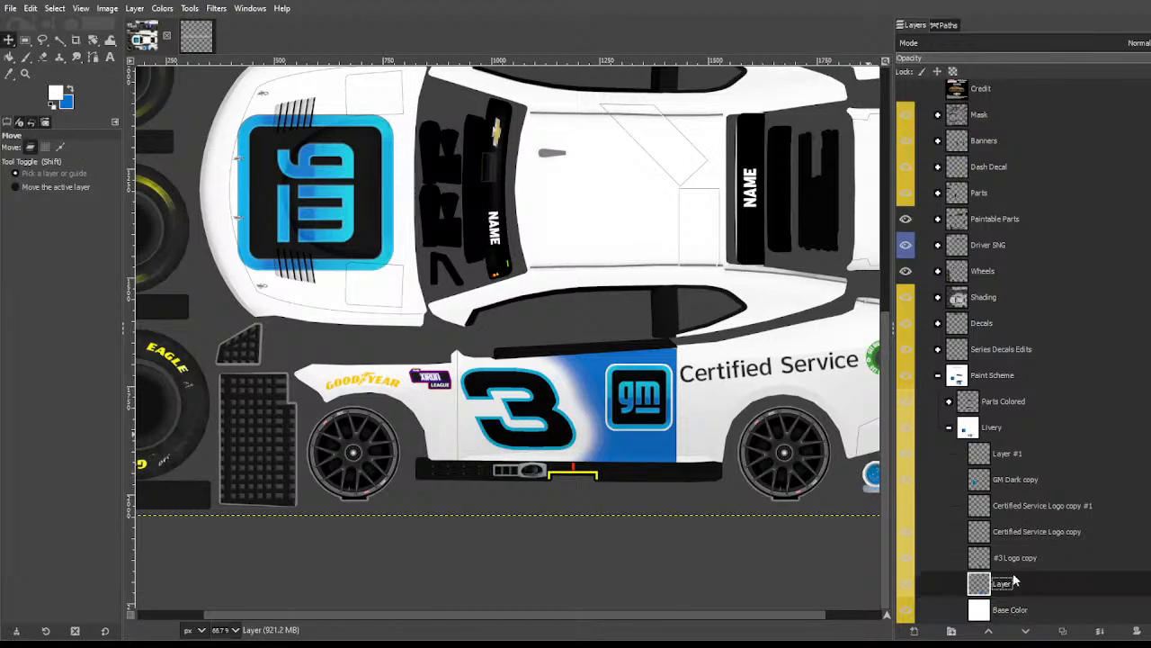
{"action": "left_click", "coordinate": [1012, 550]}
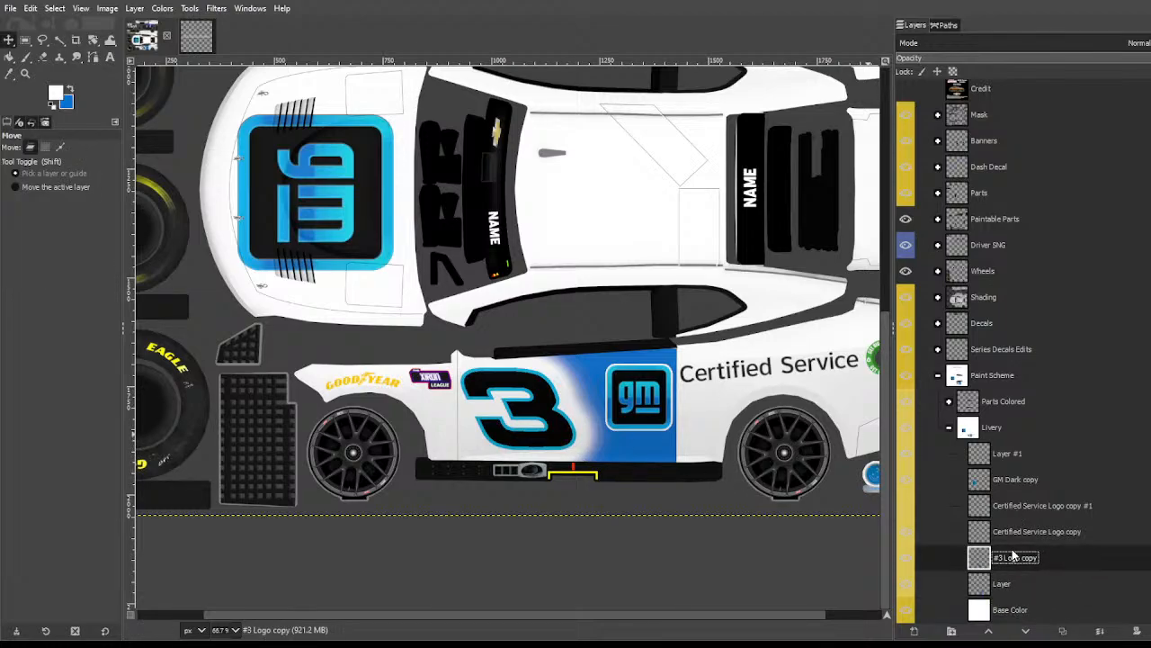
{"action": "left_click", "coordinate": [906, 557]}
{"action": "key", "text": "u"}
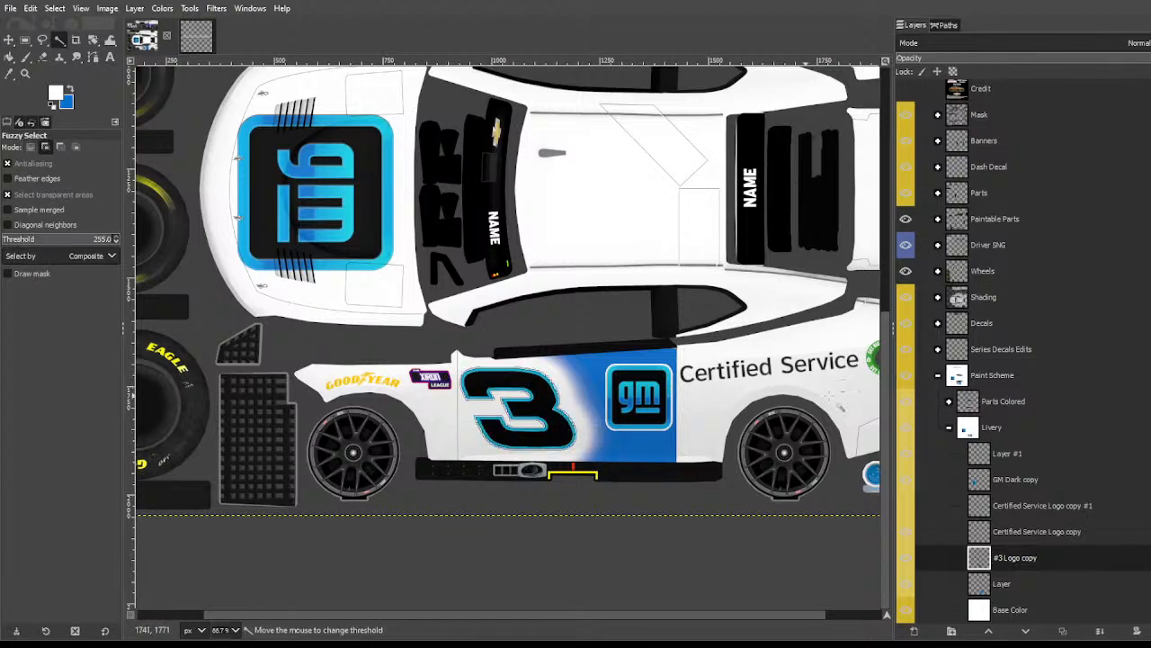
{"action": "left_click_drag", "start_coordinate": [829, 395], "coordinate": [908, 397]}
{"action": "key", "text": "ctrl+i"}
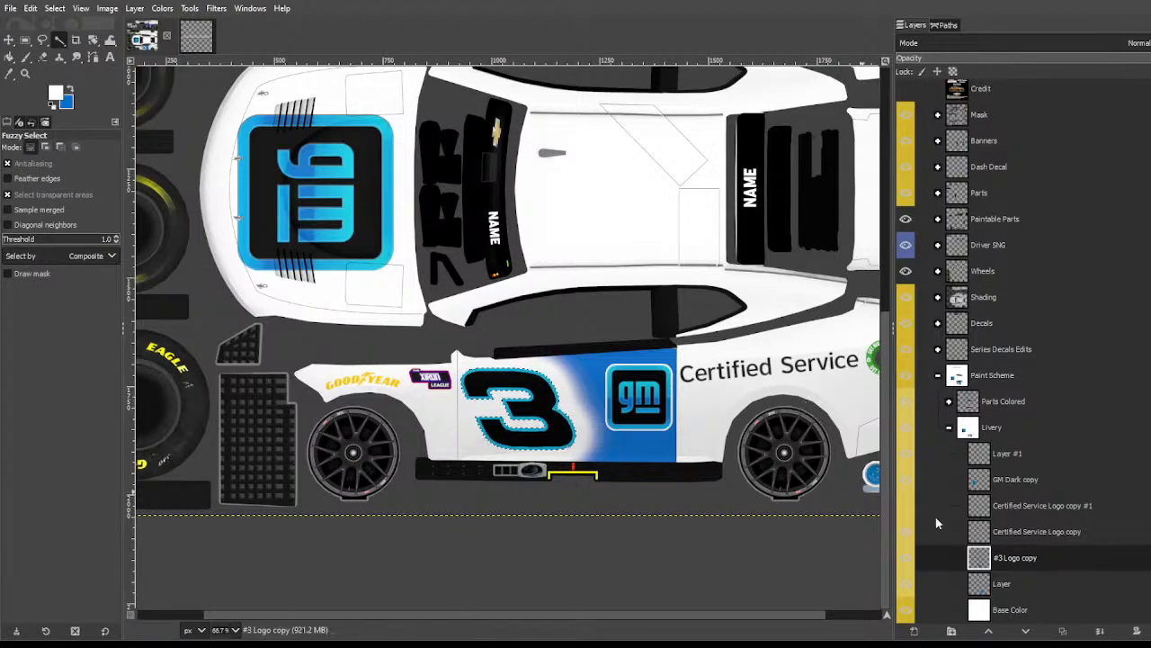
Step: Add a new layer above Base Color and move it up between the blue layer and #3 Logo copy
{"action": "left_click", "coordinate": [1031, 618]}
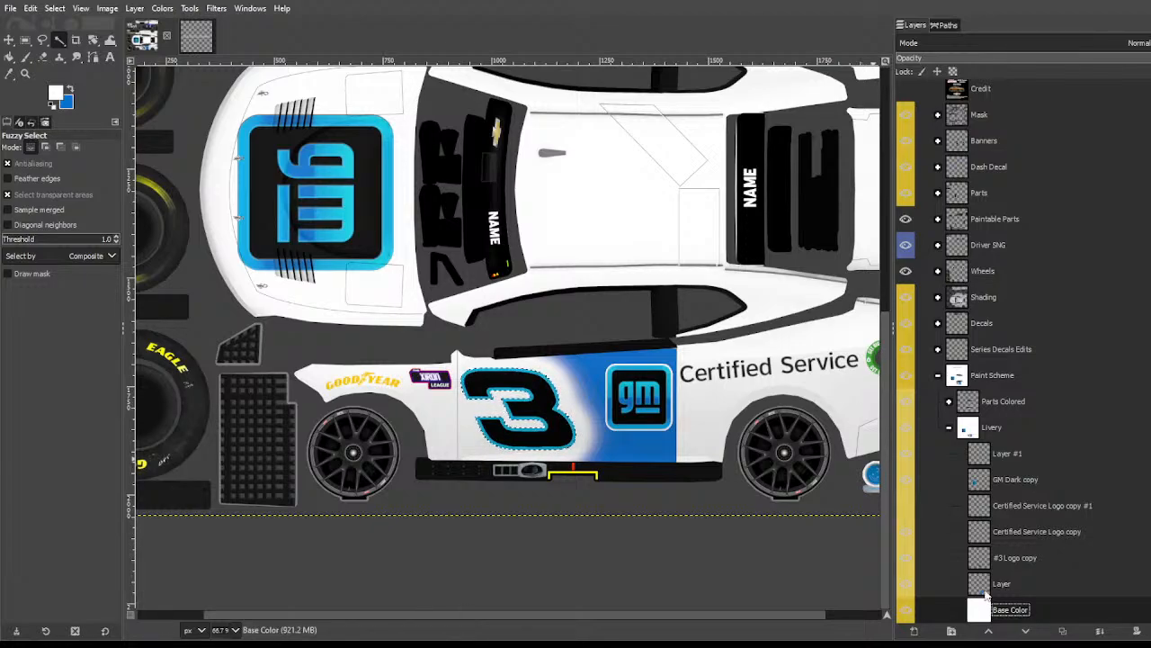
{"action": "scroll", "coordinate": [528, 360], "scroll_direction": "up", "scroll_amount": 1}
{"action": "scroll", "coordinate": [524, 364], "scroll_direction": "up", "scroll_amount": 2}
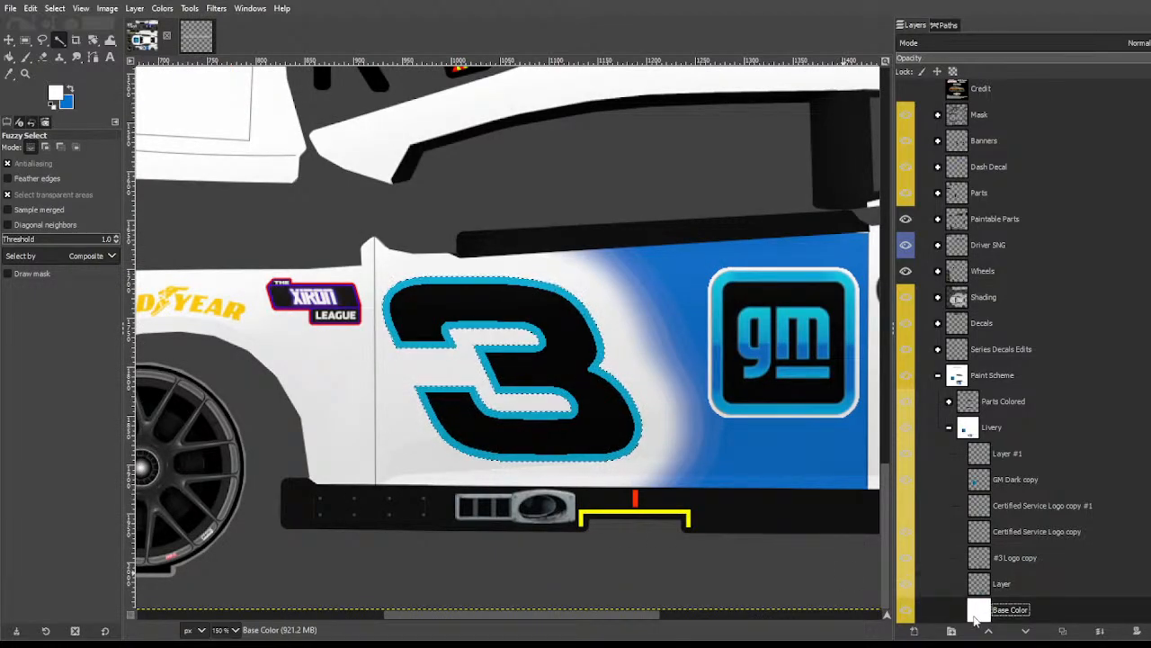
{"action": "left_click", "coordinate": [911, 615]}
{"action": "left_click", "coordinate": [911, 615]}
{"action": "left_click", "coordinate": [911, 615]}
{"action": "left_click", "coordinate": [911, 615]}
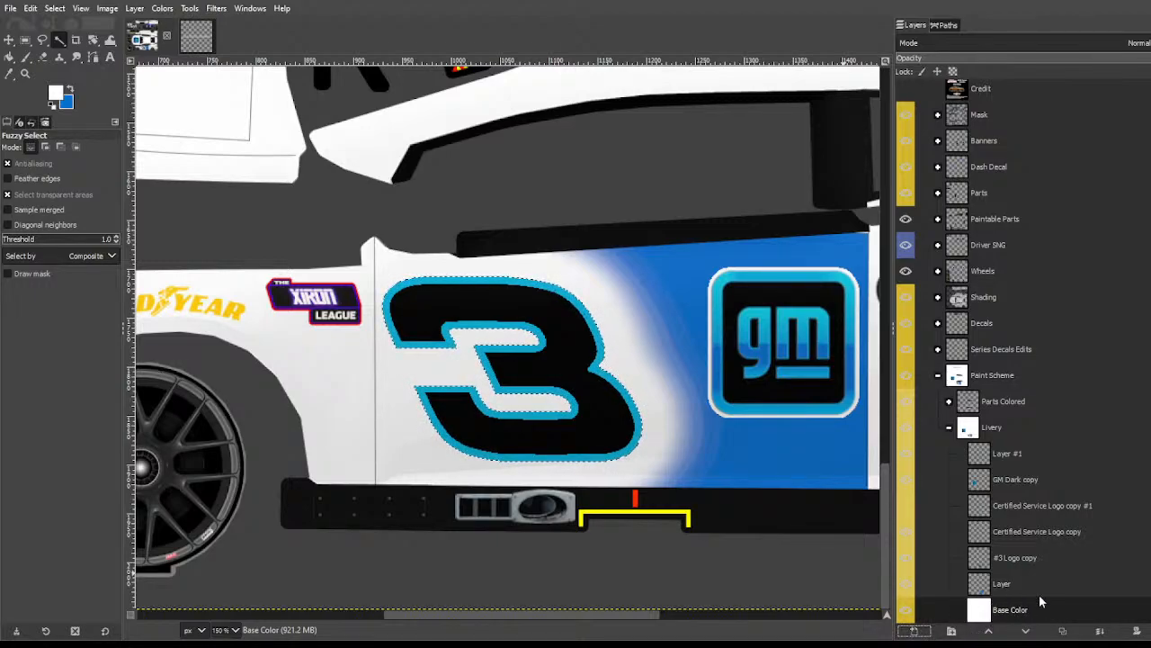
{"action": "left_click", "coordinate": [921, 632]}
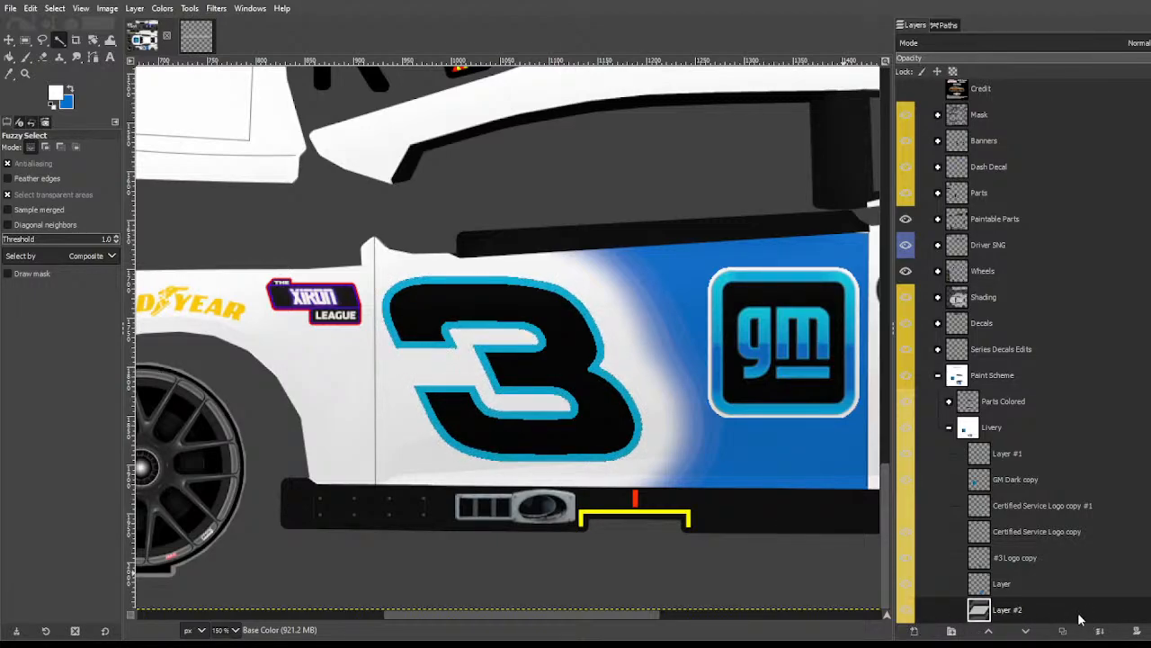
{"action": "left_click_drag", "start_coordinate": [1015, 609], "coordinate": [1010, 583]}
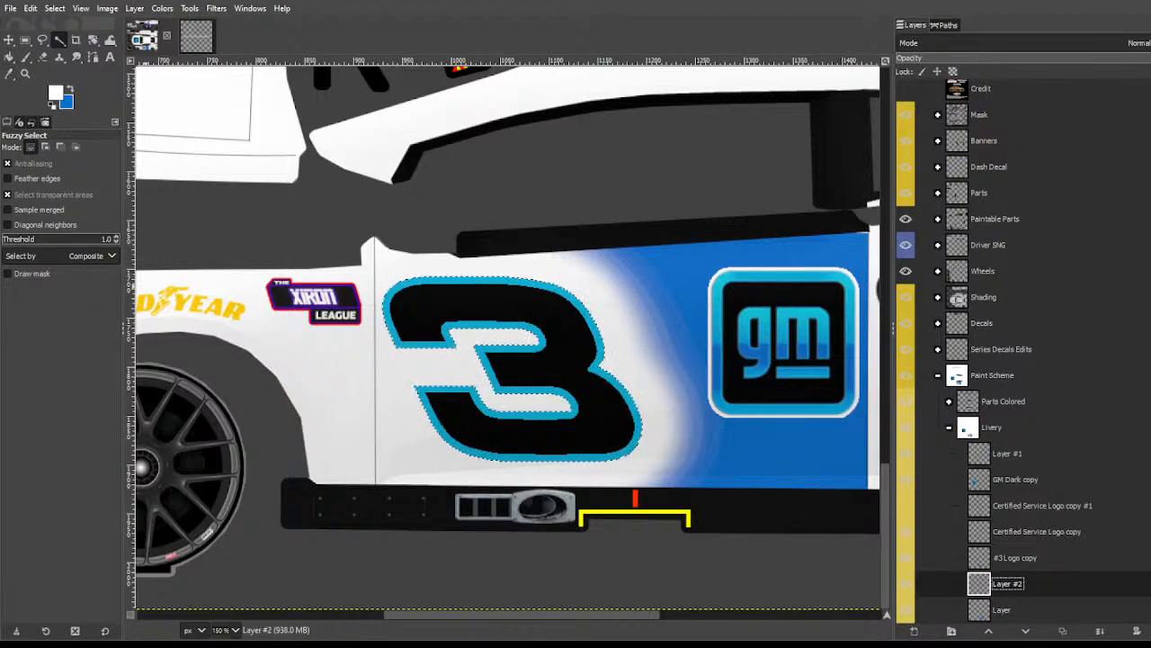
Step: Grow the selection around the number 3 and feather its edges
{"action": "left_click", "coordinate": [55, 8]}
{"action": "left_click", "coordinate": [81, 187]}
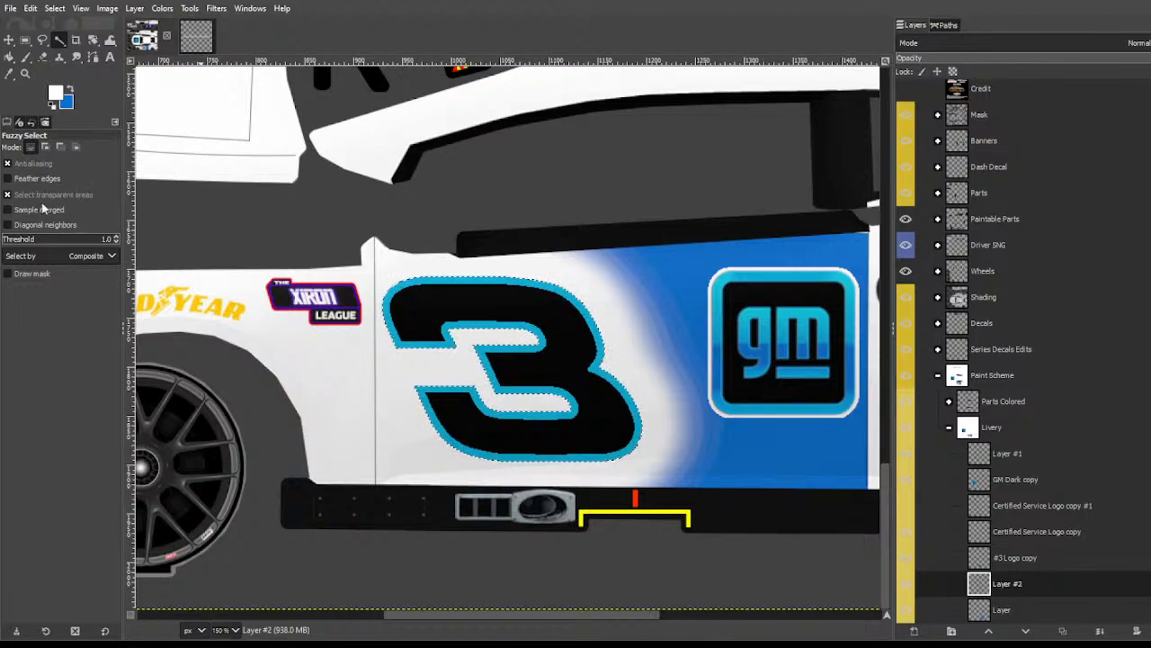
{"action": "left_click", "coordinate": [102, 234]}
{"action": "left_click", "coordinate": [46, 8]}
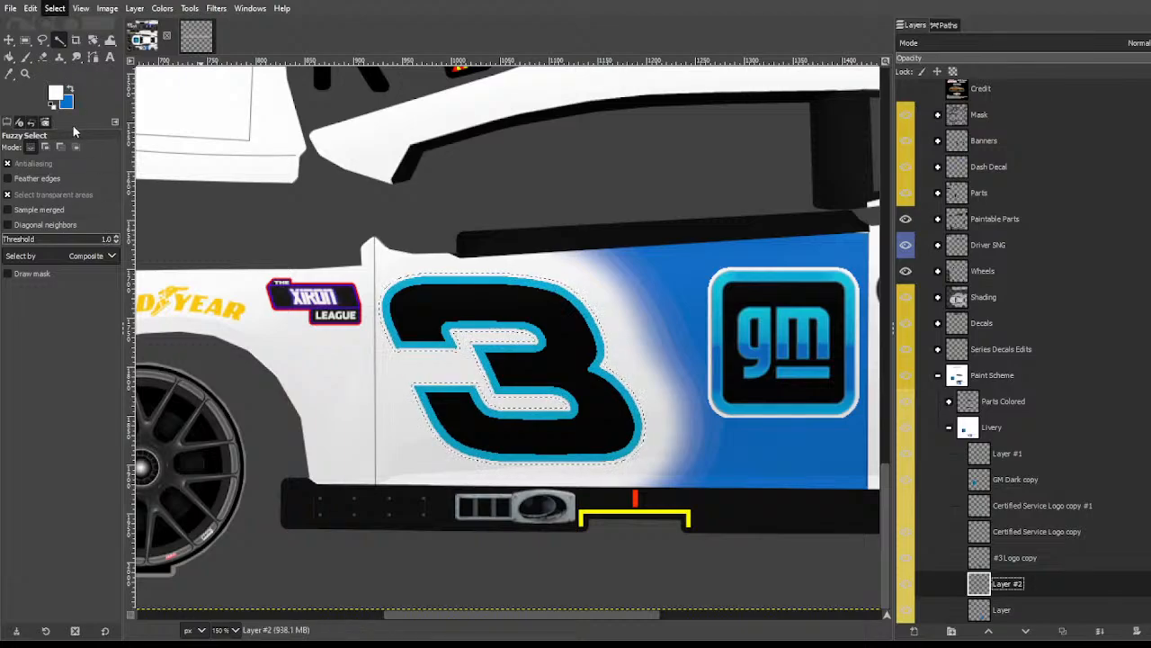
{"action": "left_click", "coordinate": [80, 144]}
{"action": "left_click", "coordinate": [131, 198]}
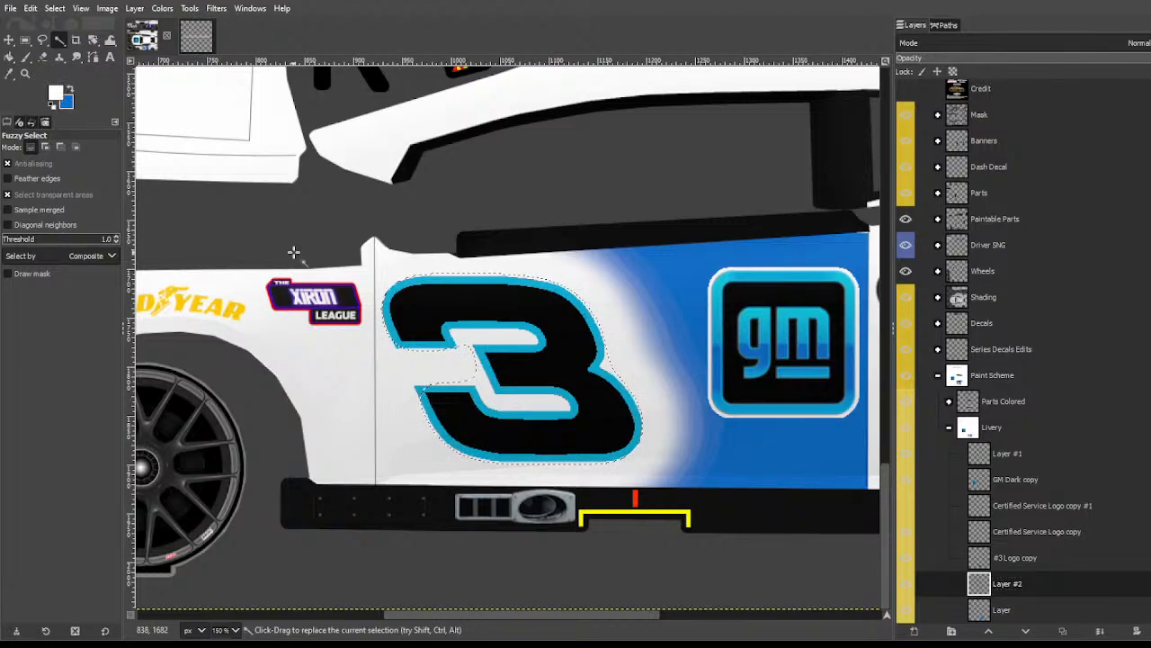
Step: Fill the feathered selection with mid grey on Layer #2 as a soft shadow behind the number 3 and remove the selection
{"action": "left_click_drag", "start_coordinate": [706, 206], "coordinate": [690, 228]}
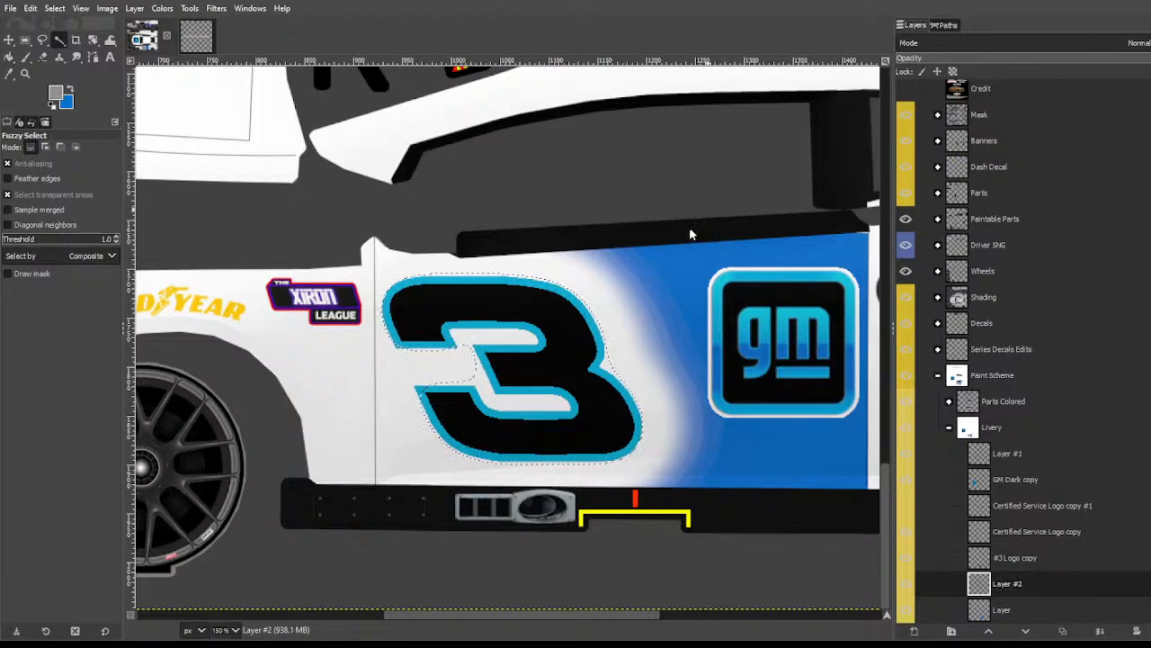
{"action": "key", "text": "shift+b"}
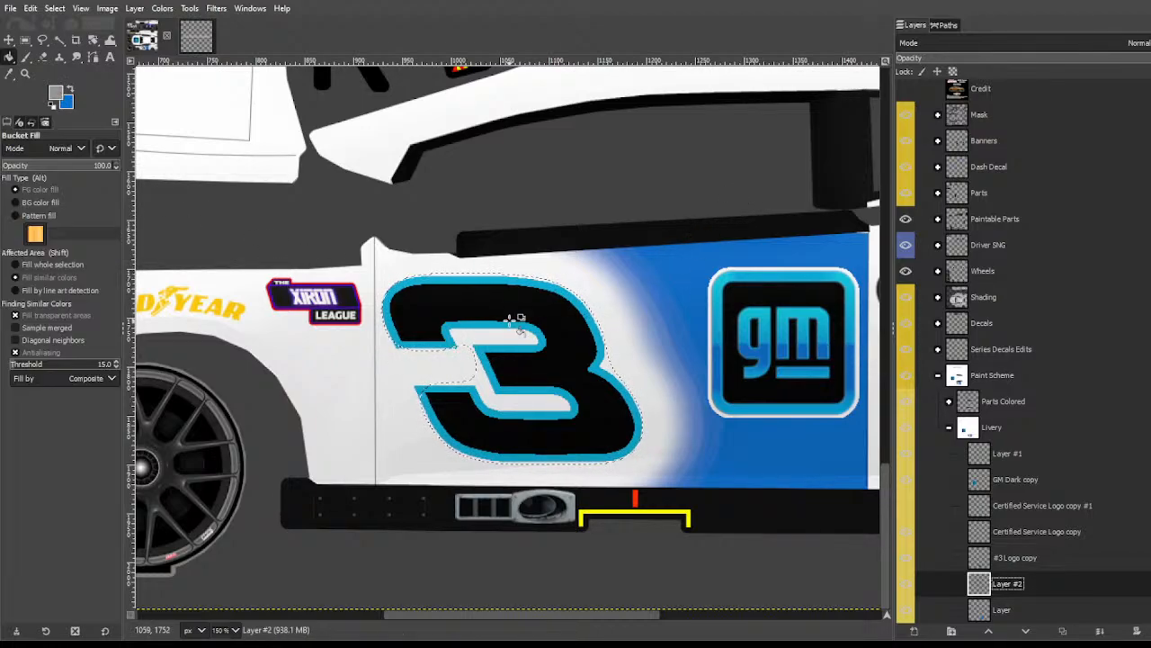
{"action": "left_click", "coordinate": [470, 294]}
{"action": "scroll", "coordinate": [495, 300], "scroll_direction": "down", "scroll_amount": 1, "text": "ctrl"}
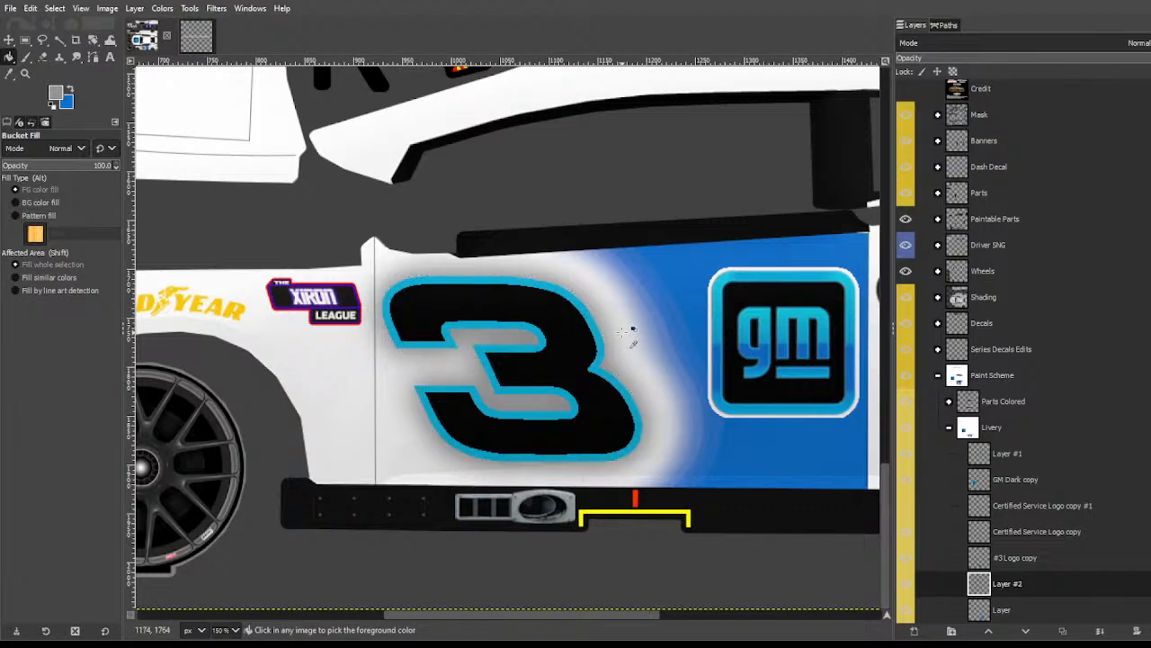
{"action": "scroll", "coordinate": [629, 329], "scroll_direction": "down", "scroll_amount": 2, "text": "ctrl"}
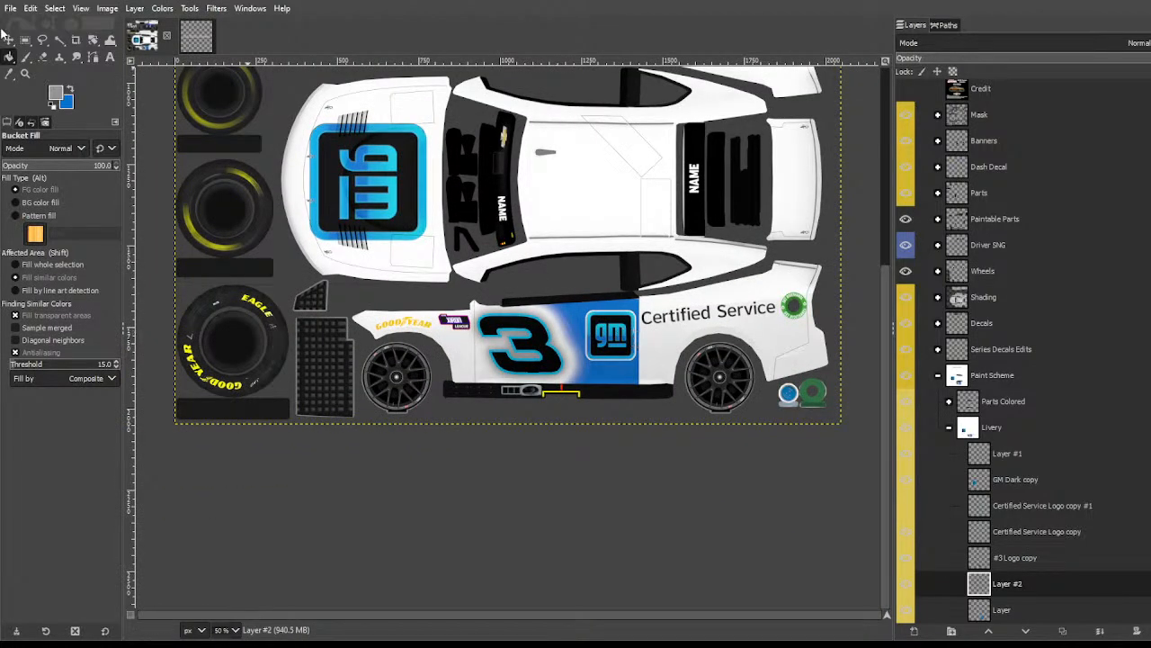
Step: Examine the shadowed number 3, GM logo and Certified Service lettering along the lower car side from front fender to rear bumper
{"action": "key", "text": "u"}
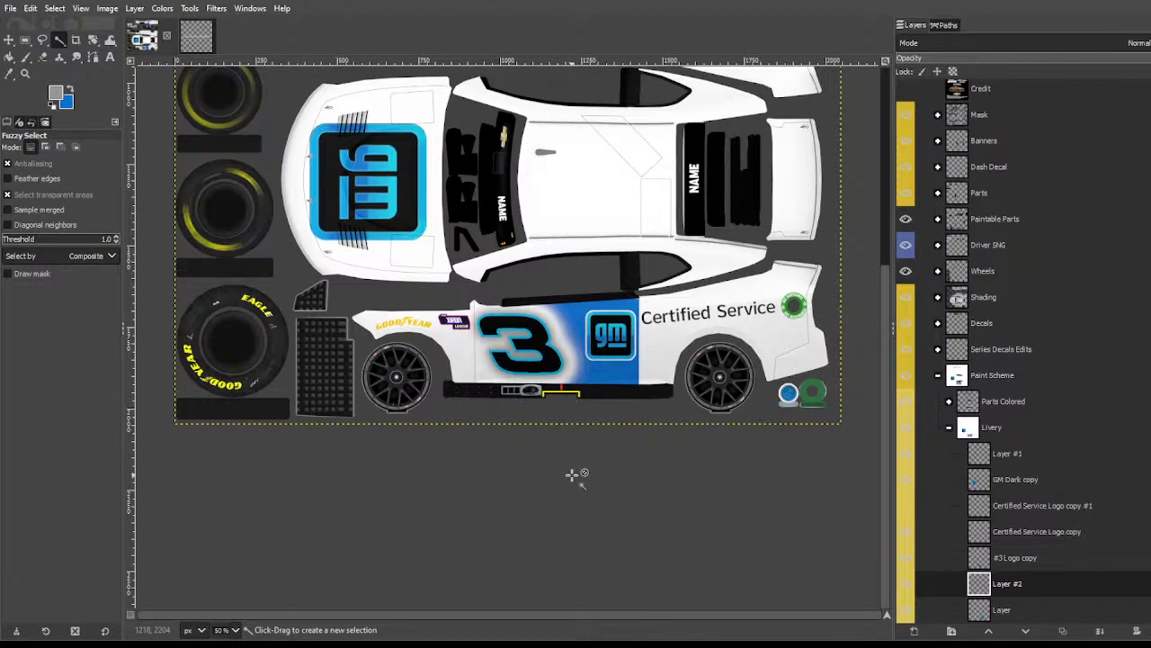
{"action": "key", "text": "plus"}
{"action": "key", "text": "plus"}
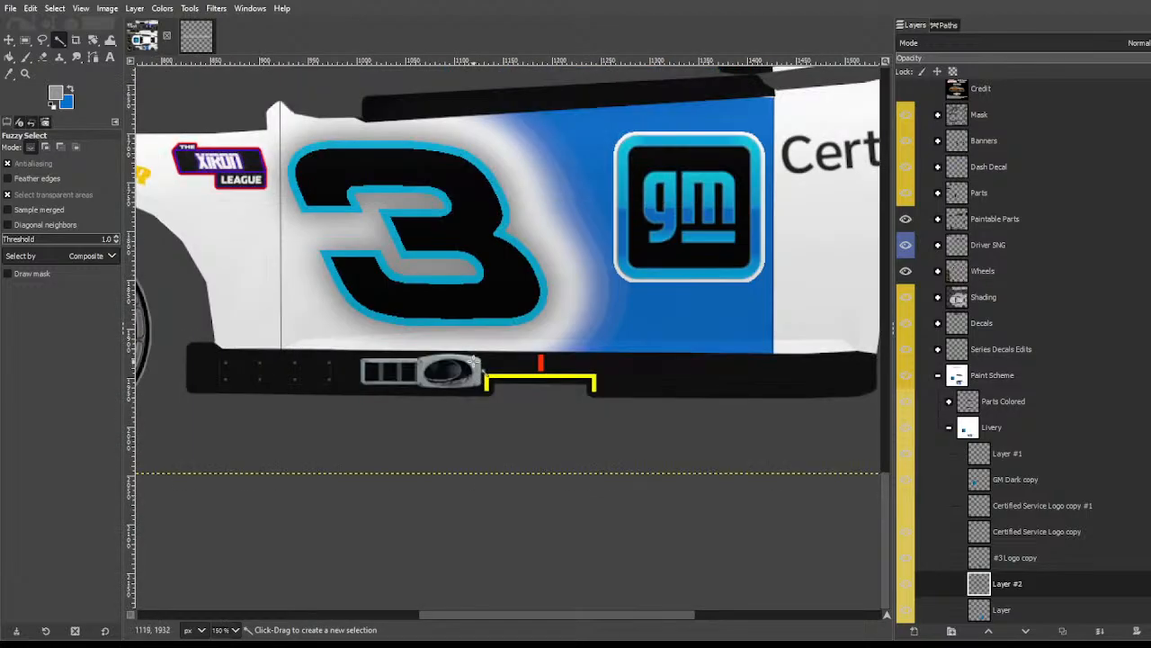
{"action": "key", "text": "plus"}
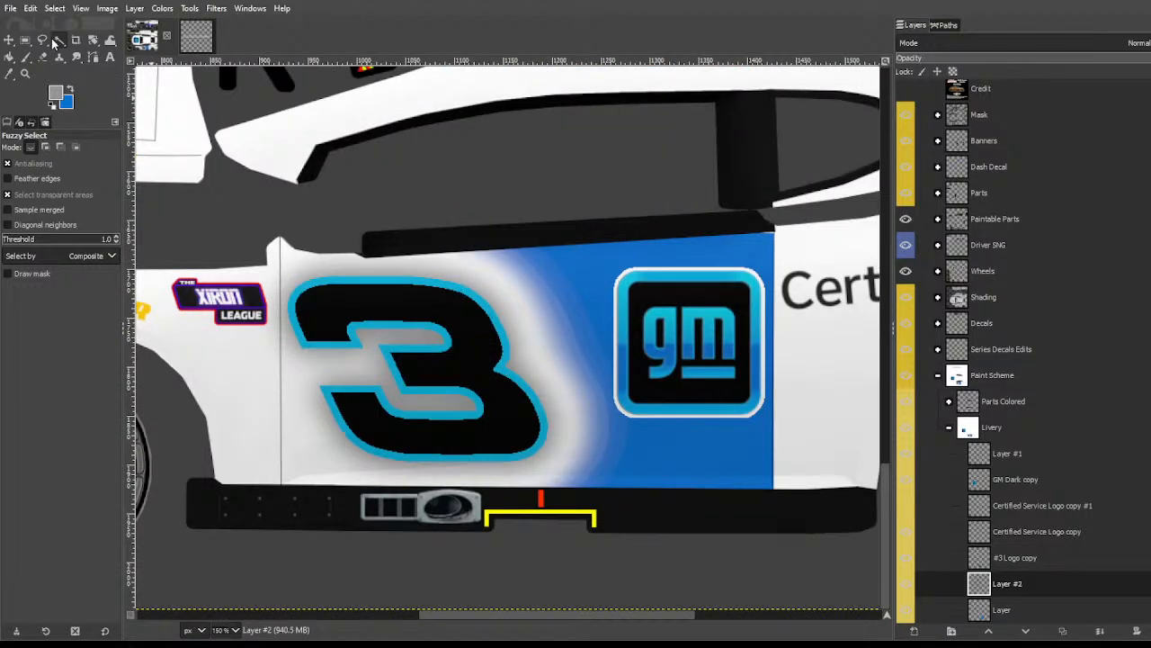
{"action": "scroll", "coordinate": [407, 379], "scroll_direction": "right", "scroll_amount": 8}
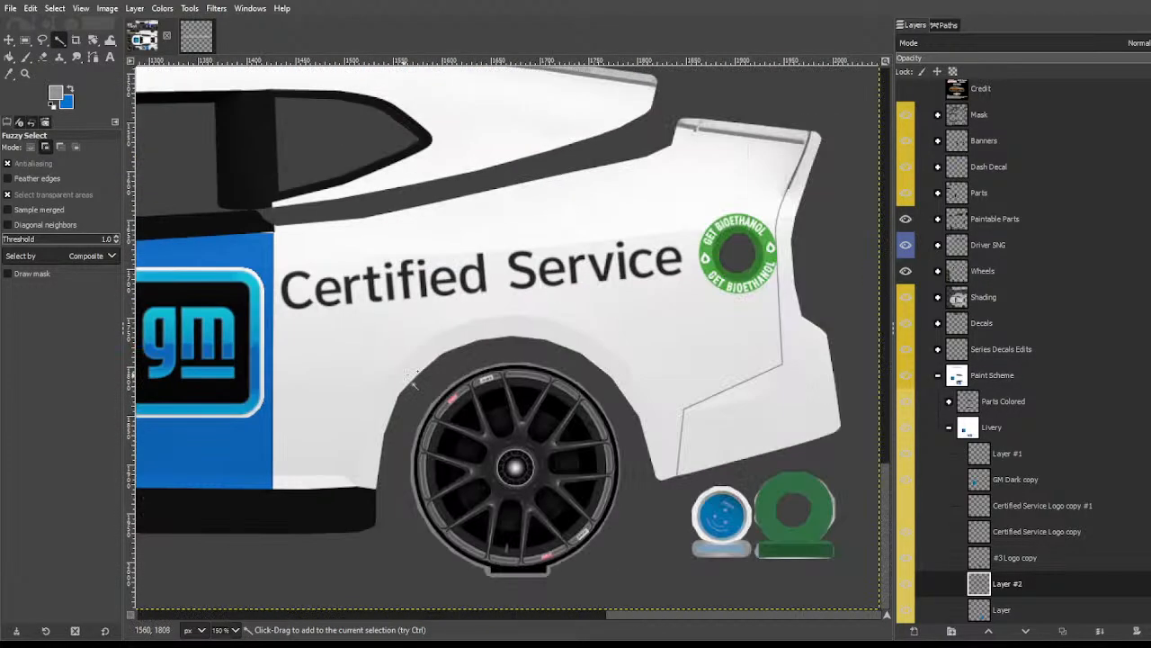
{"action": "scroll", "coordinate": [476, 361], "scroll_direction": "left", "scroll_amount": 18}
{"action": "scroll", "coordinate": [477, 360], "scroll_direction": "right", "scroll_amount": 12}
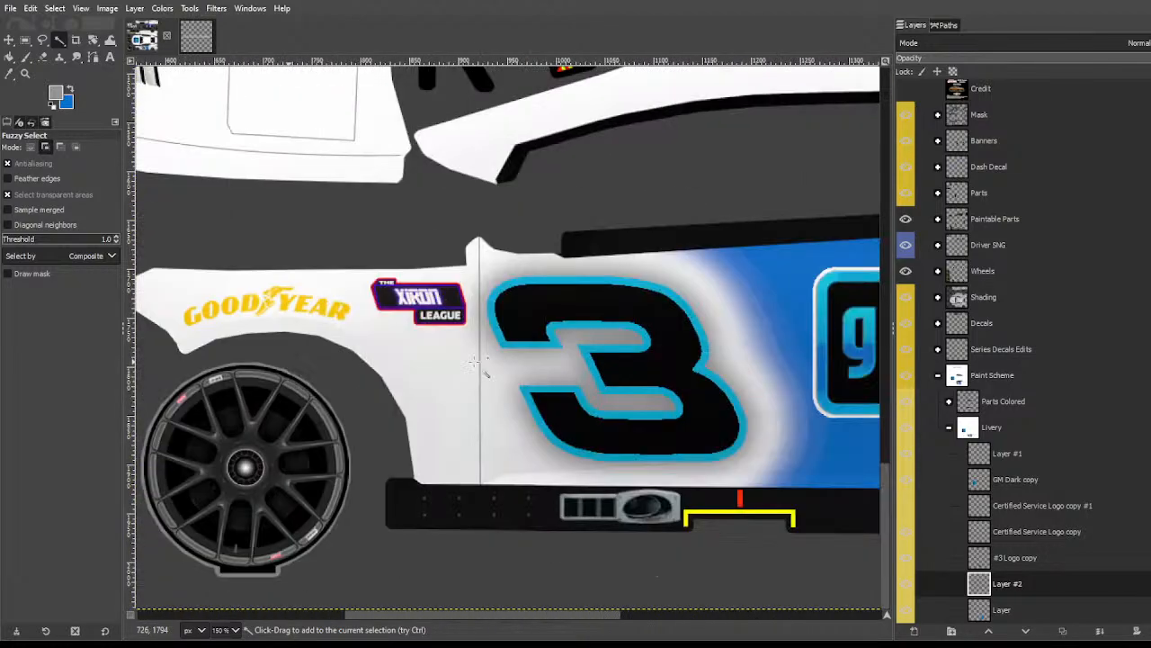
{"action": "scroll", "coordinate": [690, 412], "scroll_direction": "right", "scroll_amount": 5}
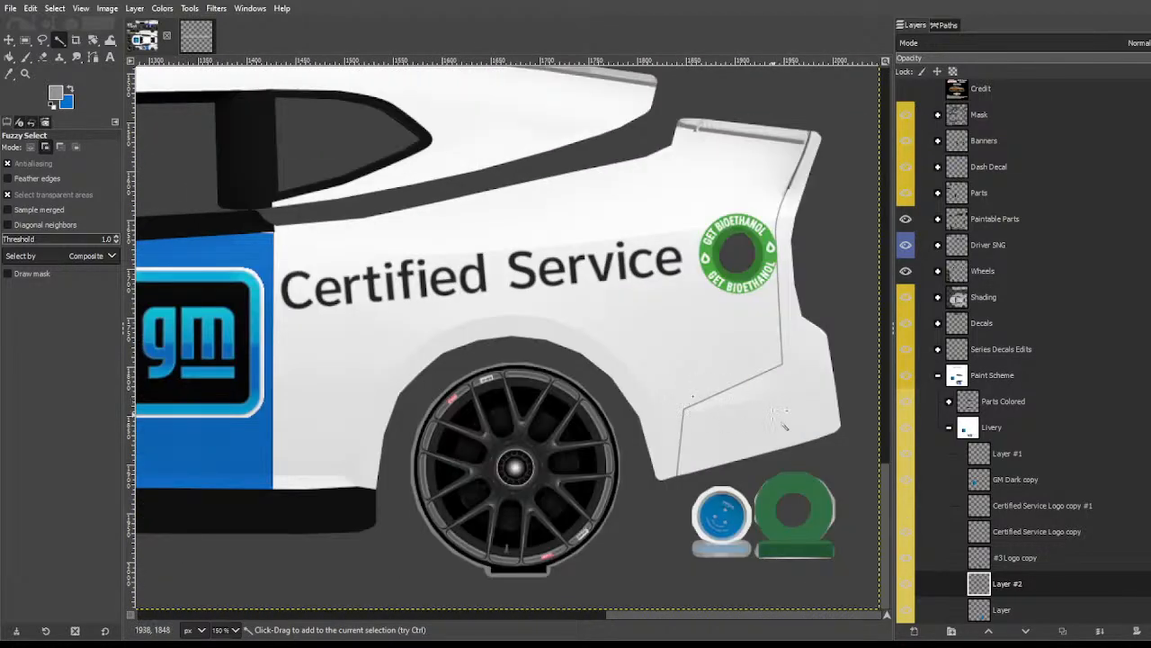
{"action": "scroll", "coordinate": [788, 421], "scroll_direction": "left", "scroll_amount": 6}
{"action": "scroll", "coordinate": [630, 402], "scroll_direction": "left", "scroll_amount": 3}
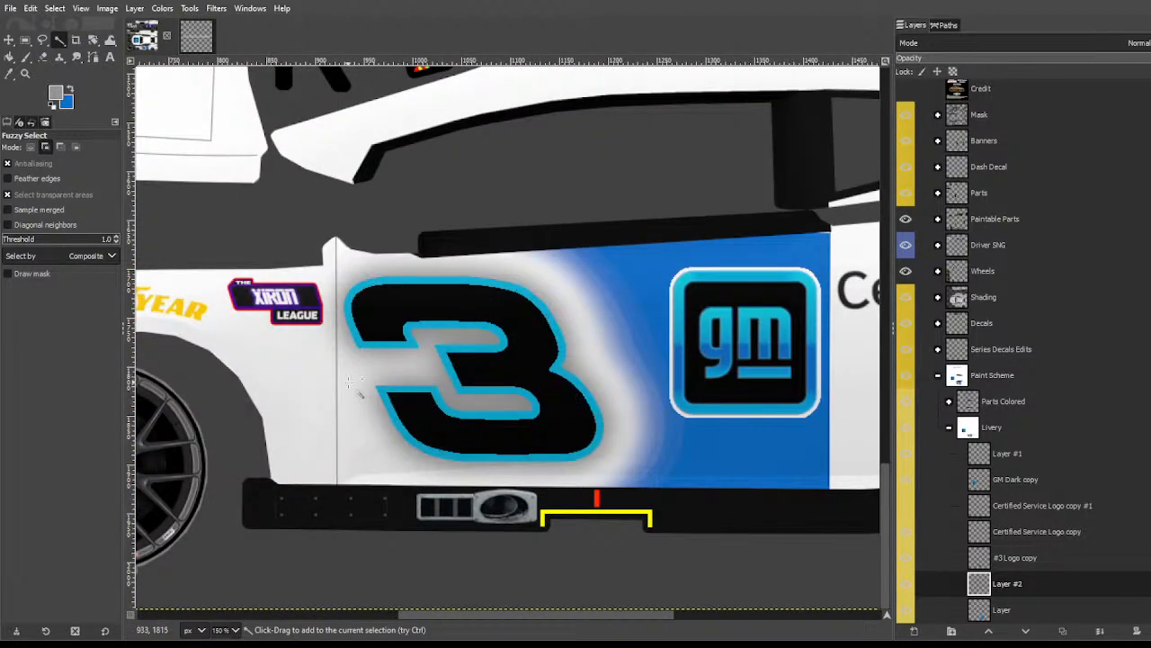
{"action": "scroll", "coordinate": [387, 394], "scroll_direction": "left", "scroll_amount": 3}
{"action": "scroll", "coordinate": [396, 394], "scroll_direction": "left", "scroll_amount": 3}
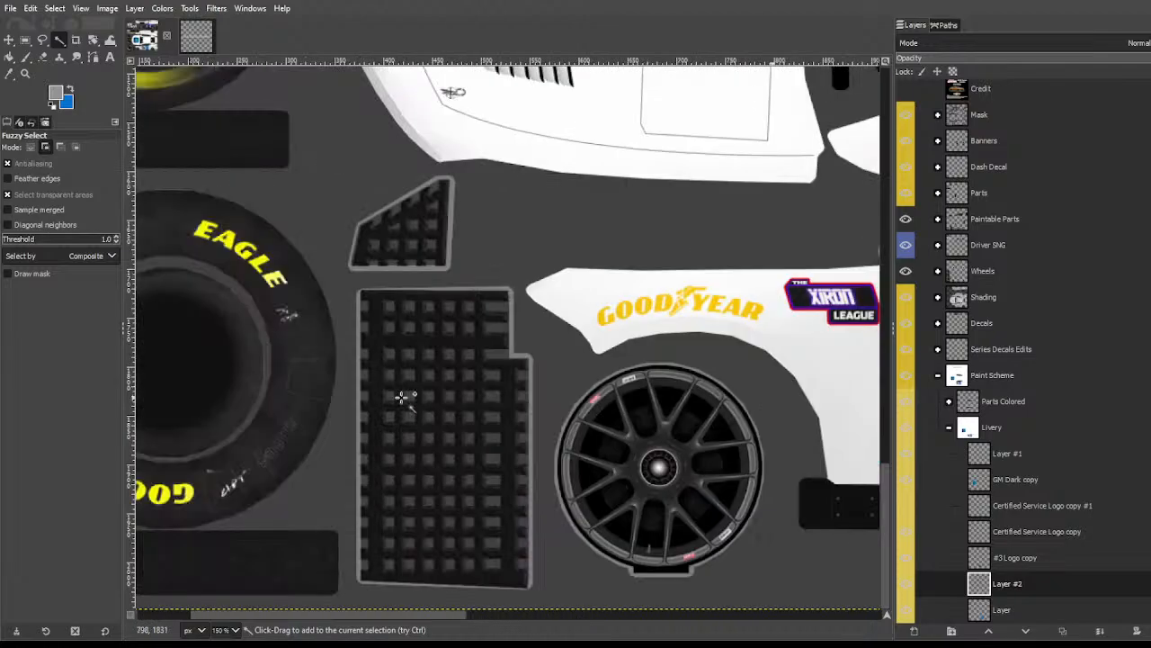
{"action": "scroll", "coordinate": [404, 395], "scroll_direction": "right", "scroll_amount": 6}
{"action": "scroll", "coordinate": [409, 395], "scroll_direction": "left", "scroll_amount": 3}
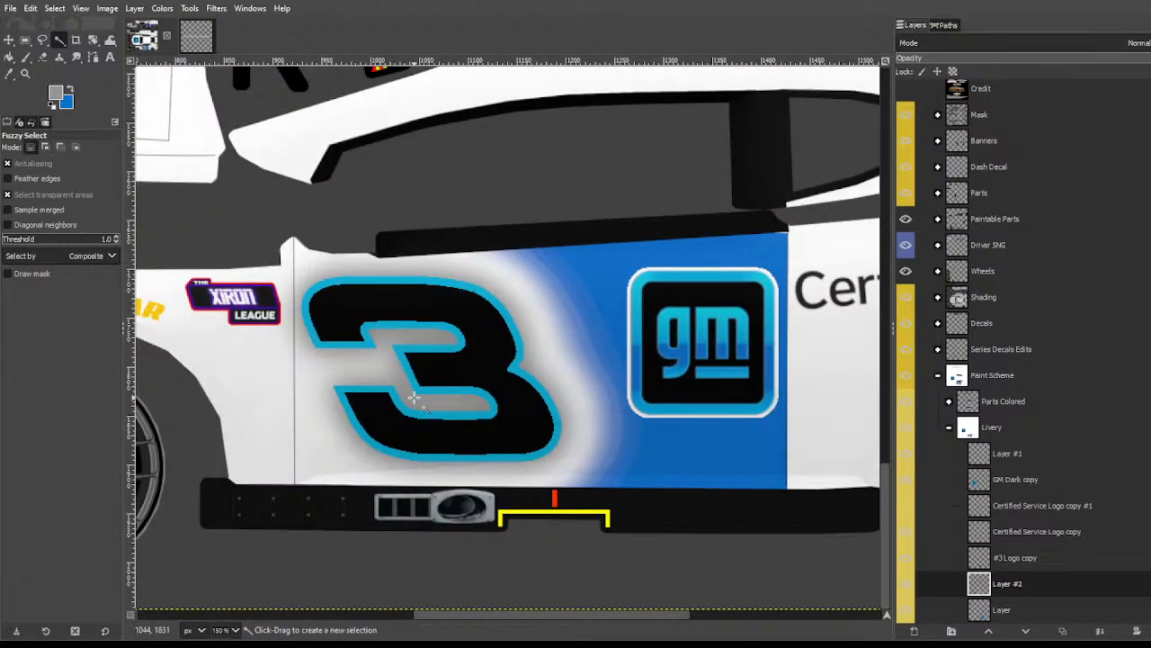
Step: Make blue the foreground color and make Base Color the active layer
{"action": "left_click", "coordinate": [1038, 610]}
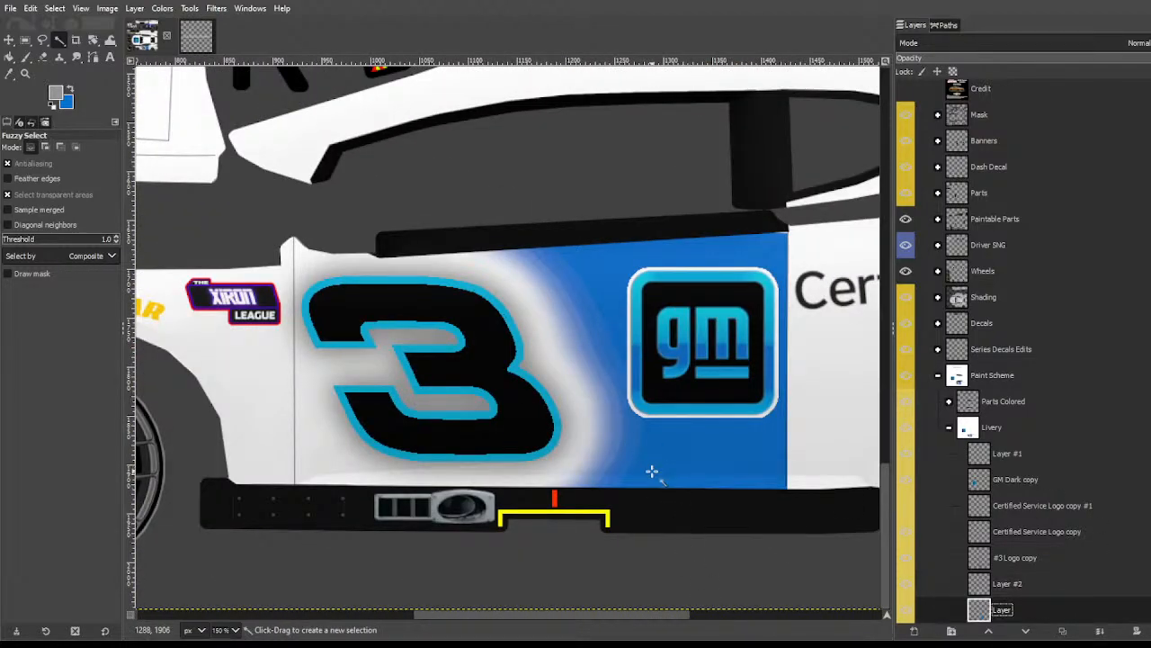
{"action": "scroll", "coordinate": [656, 465], "scroll_direction": "down", "scroll_amount": 3}
{"action": "left_click", "coordinate": [70, 87]}
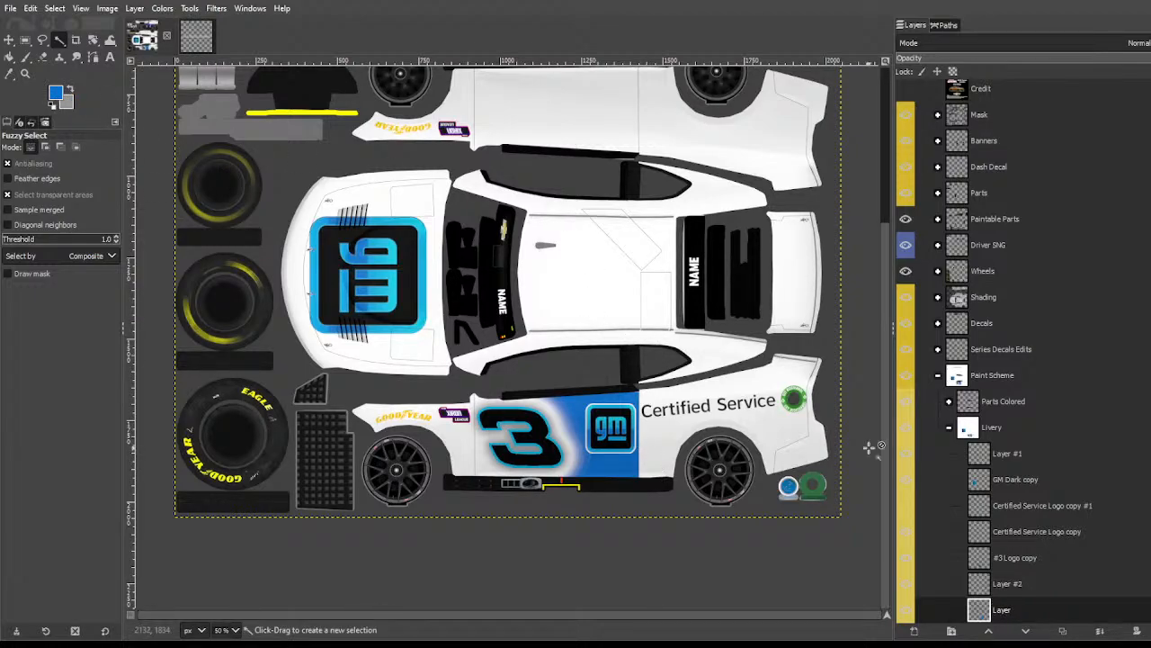
{"action": "scroll", "coordinate": [1011, 543], "scroll_direction": "down", "scroll_amount": 1}
{"action": "left_click", "coordinate": [1015, 557]}
{"action": "left_click", "coordinate": [1011, 610]}
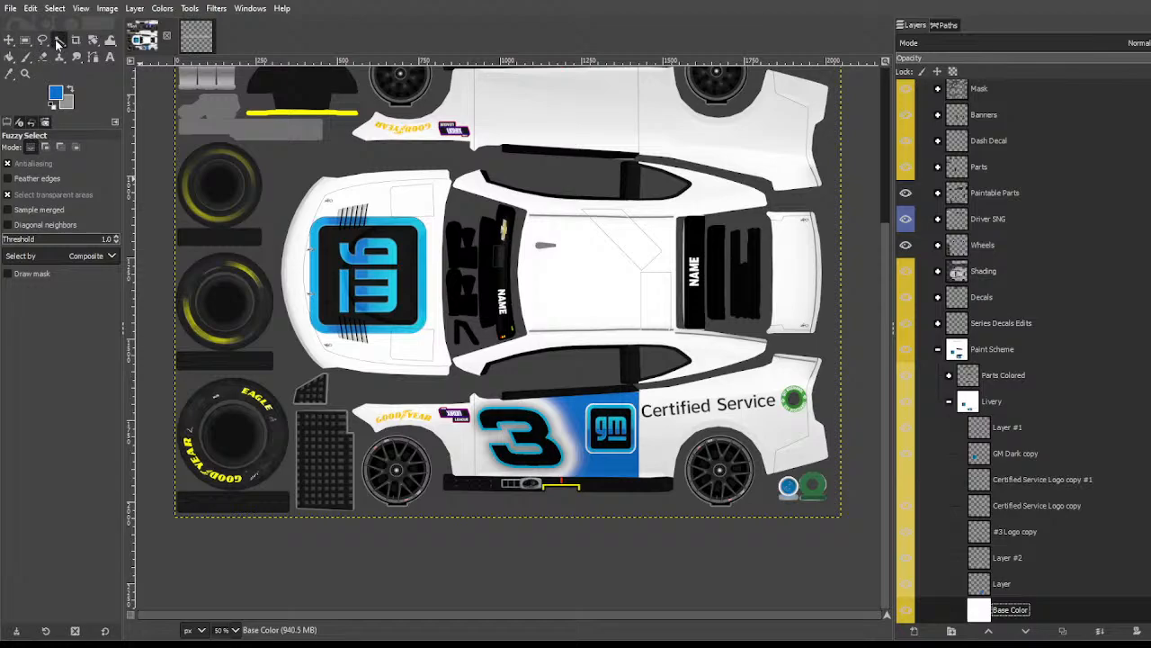
Step: Select a thin horizontal strip about 497 × 10 px with Rectangle Select, running from the lower blue door panel to the rear wheel
{"action": "scroll", "coordinate": [585, 393], "scroll_direction": "up", "scroll_amount": 3}
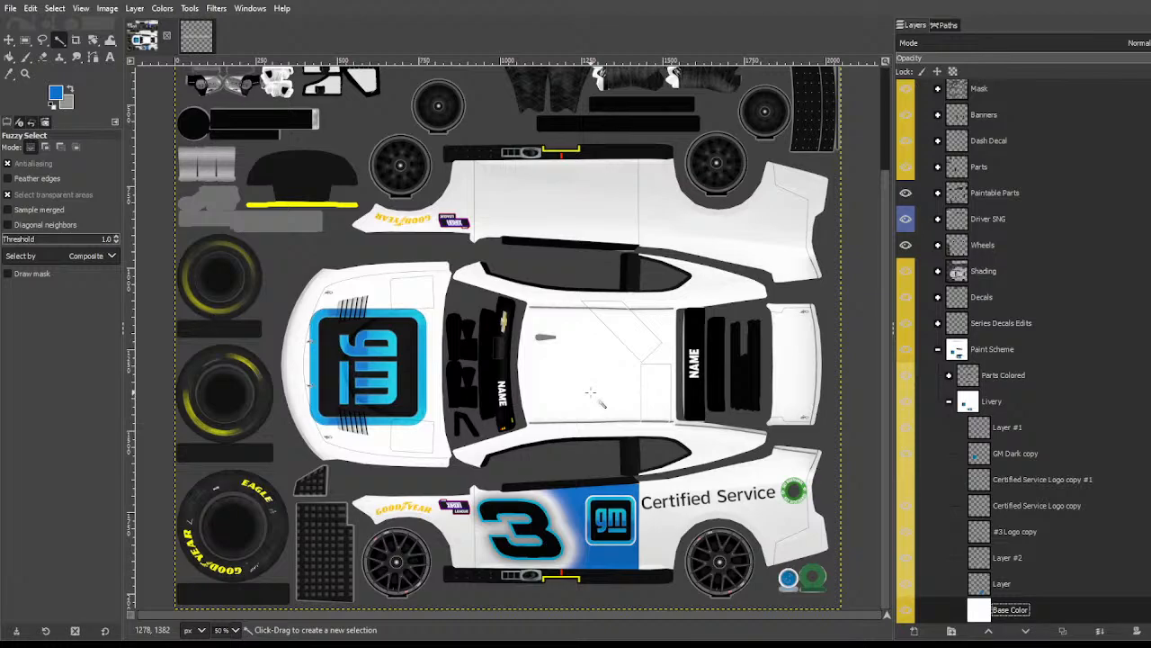
{"action": "scroll", "coordinate": [591, 393], "scroll_direction": "up", "scroll_amount": 2, "text": "ctrl"}
{"action": "scroll", "coordinate": [591, 399], "scroll_direction": "down", "scroll_amount": 5}
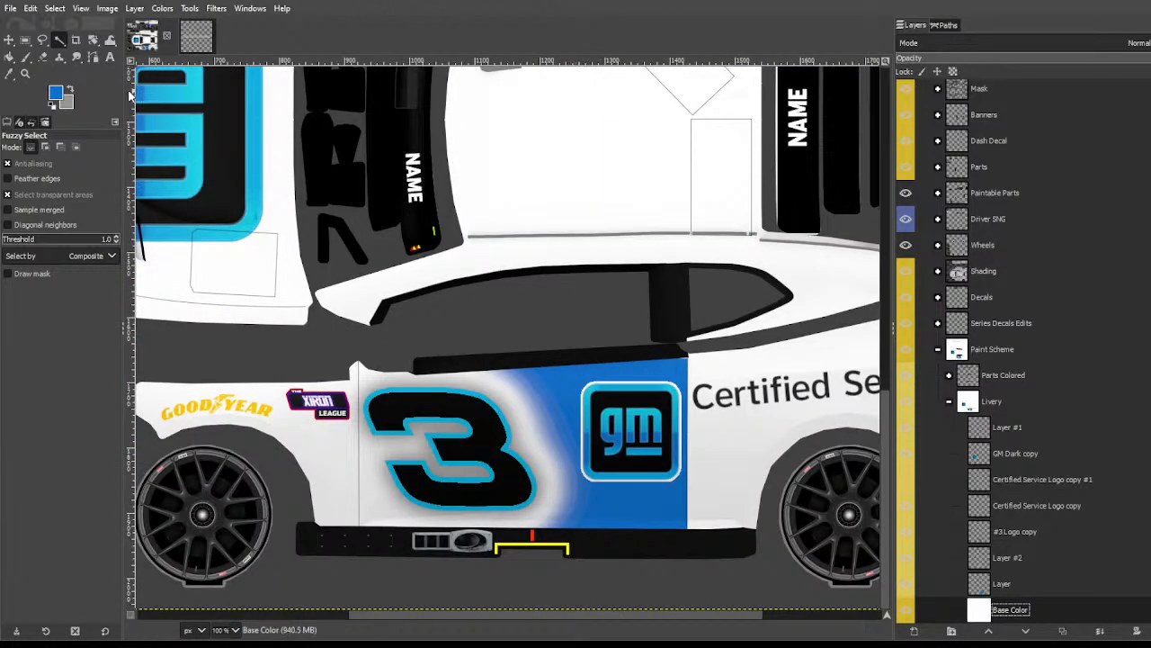
{"action": "left_click", "coordinate": [25, 39]}
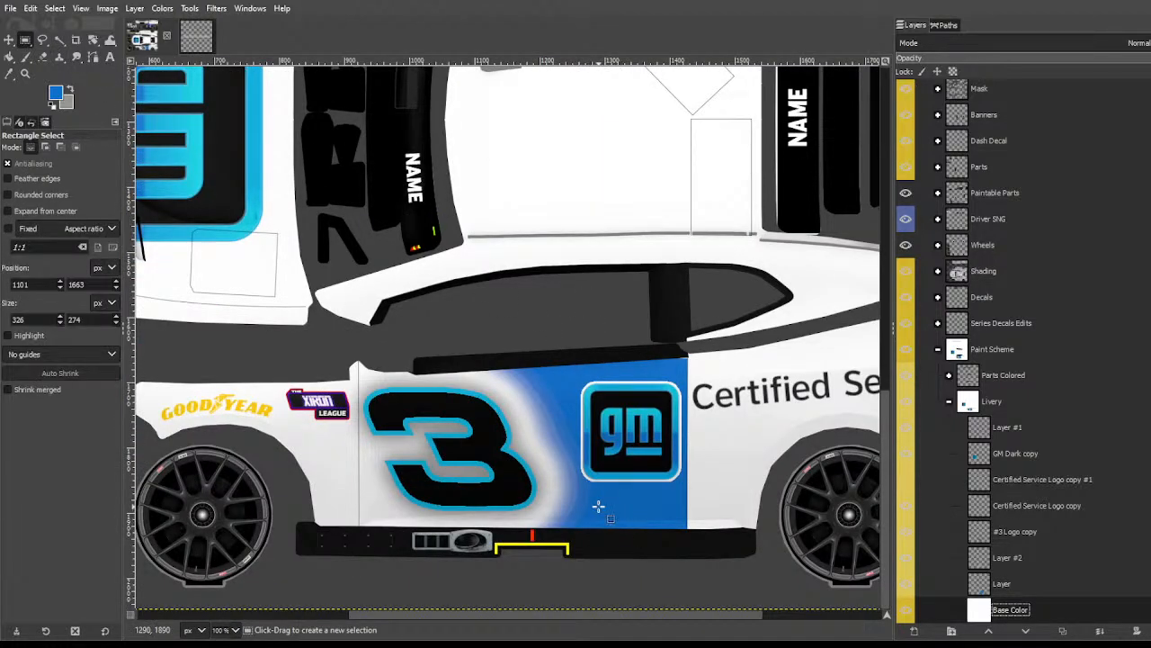
{"action": "left_click_drag", "start_coordinate": [596, 507], "coordinate": [791, 512]}
{"action": "left_click_drag", "start_coordinate": [719, 507], "coordinate": [729, 516]}
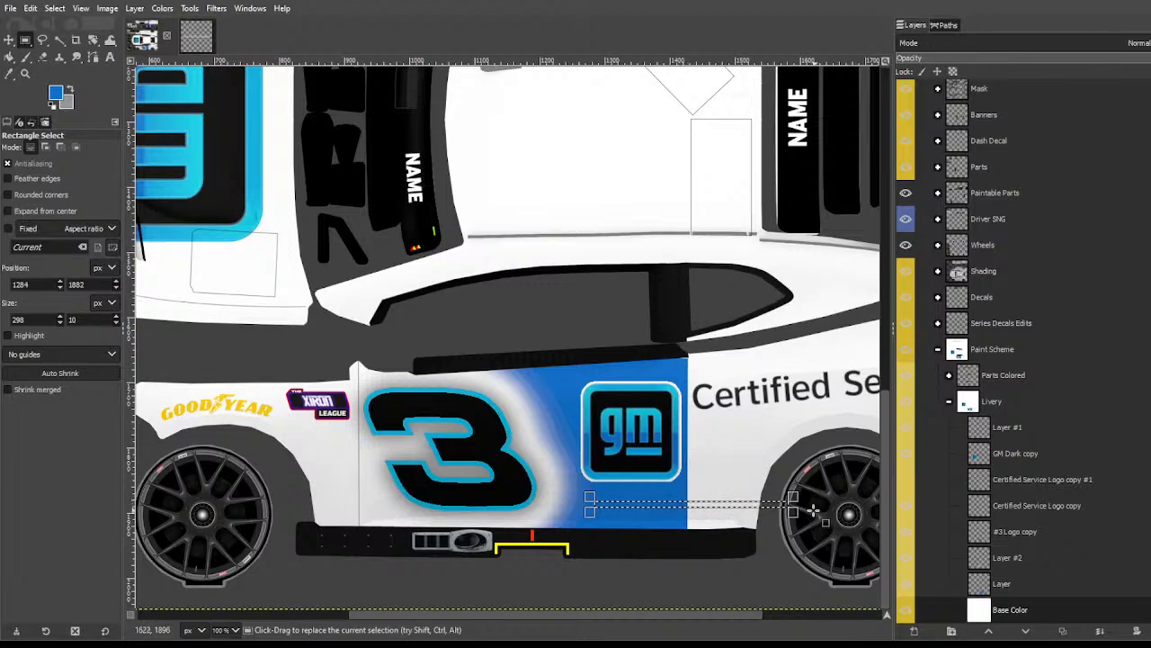
{"action": "mouse_move", "coordinate": [798, 503]}
{"action": "left_mouse_down"}
{"action": "mouse_move", "coordinate": [1040, 507]}
{"action": "mouse_move", "coordinate": [707, 503]}
{"action": "left_mouse_up"}
Step: Add a tapered segment to the strip selection with Free Select, angling upward from the rear wheel to the rear bumper
{"action": "key", "text": "f"}
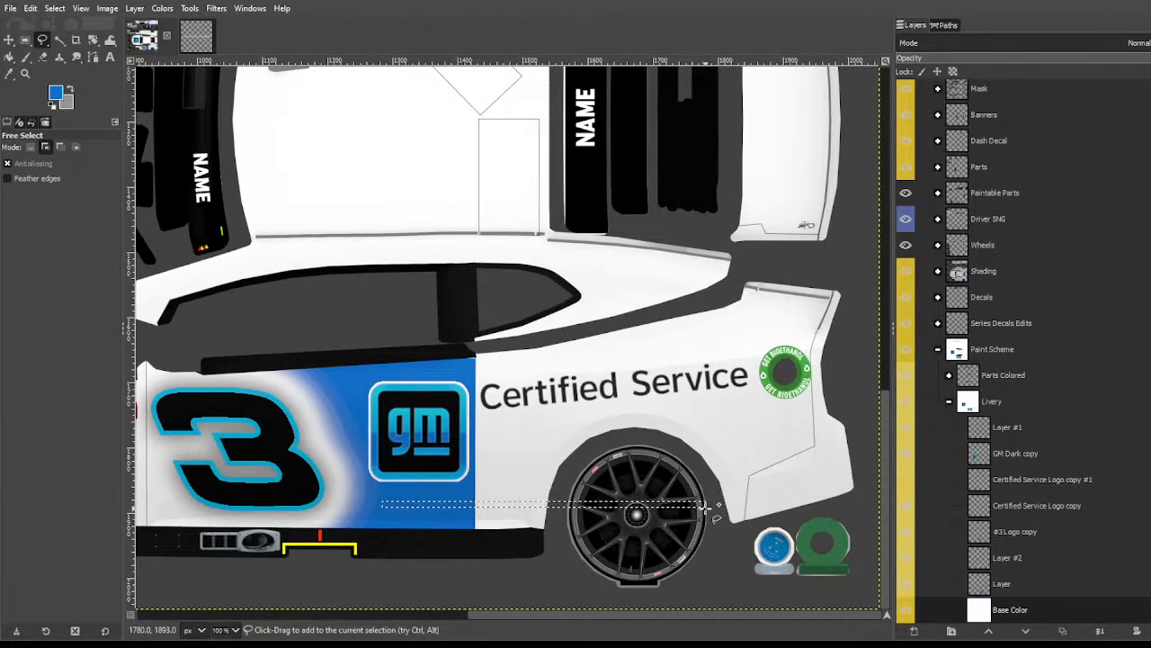
{"action": "left_click", "coordinate": [706, 507]}
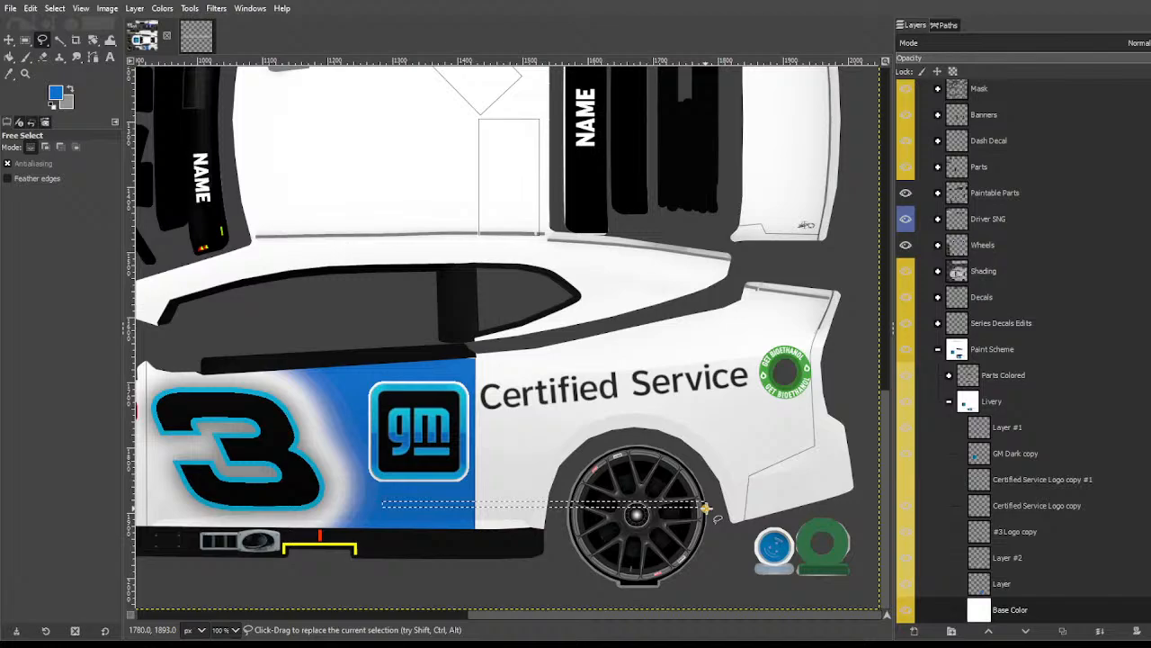
{"action": "left_click", "coordinate": [854, 479]}
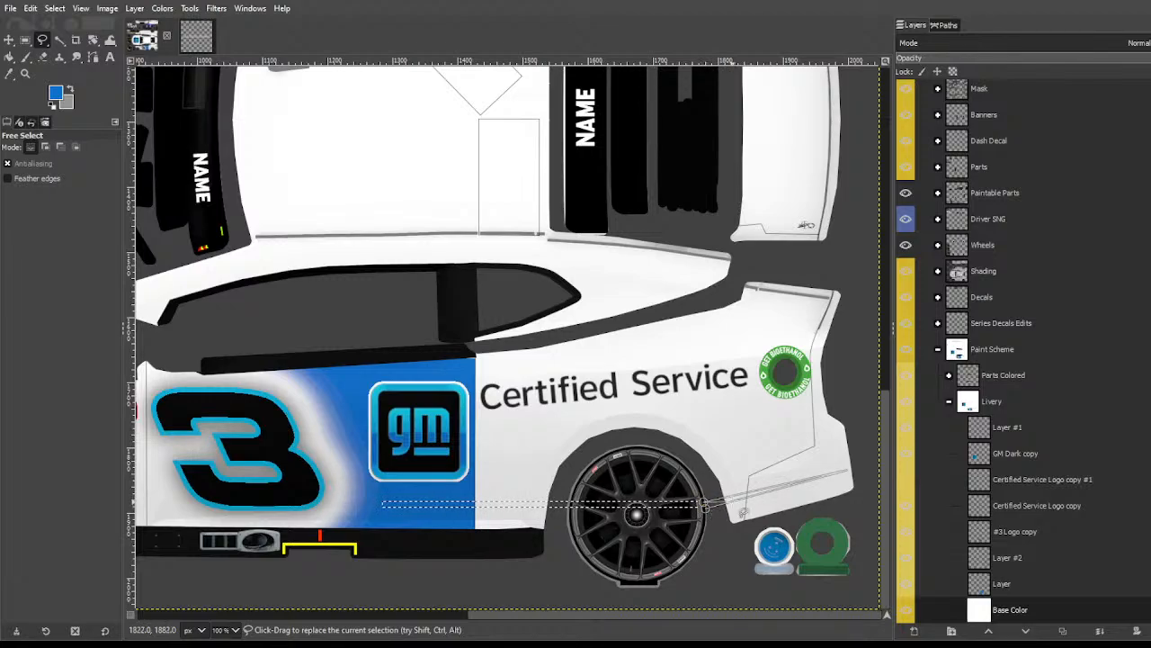
{"action": "left_click", "coordinate": [58, 39]}
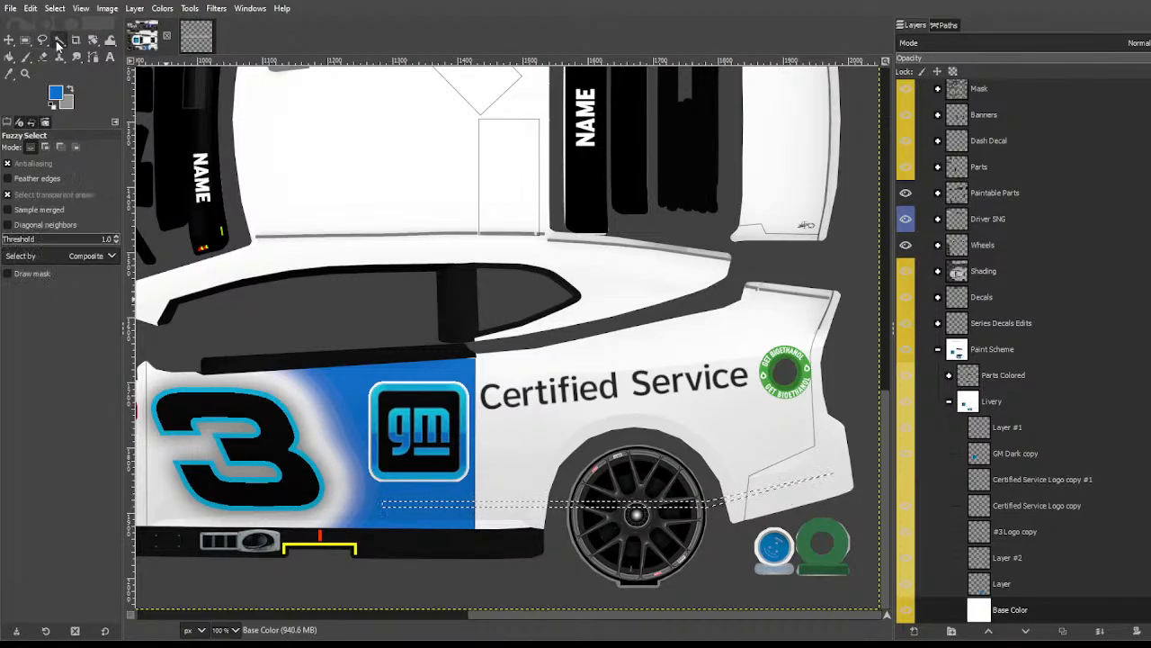
Step: Add a new layer directly above Layer #2 and below #3 Logo copy
{"action": "left_click", "coordinate": [1007, 584]}
{"action": "left_click", "coordinate": [1004, 558]}
{"action": "left_click", "coordinate": [1003, 536]}
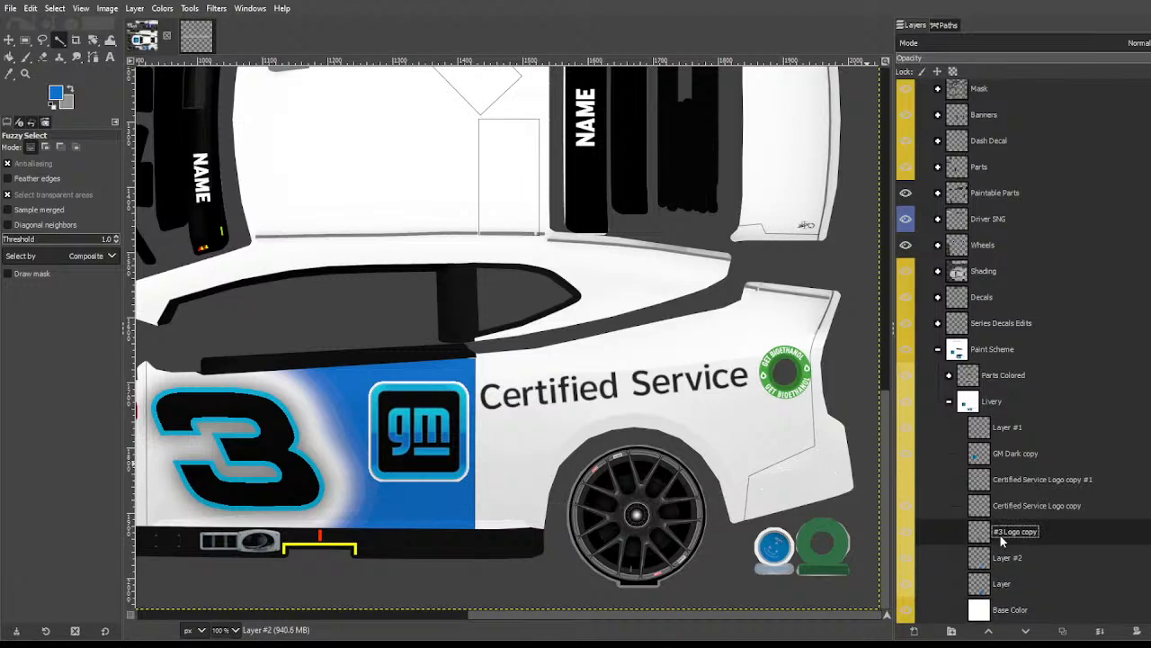
{"action": "left_click", "coordinate": [998, 459]}
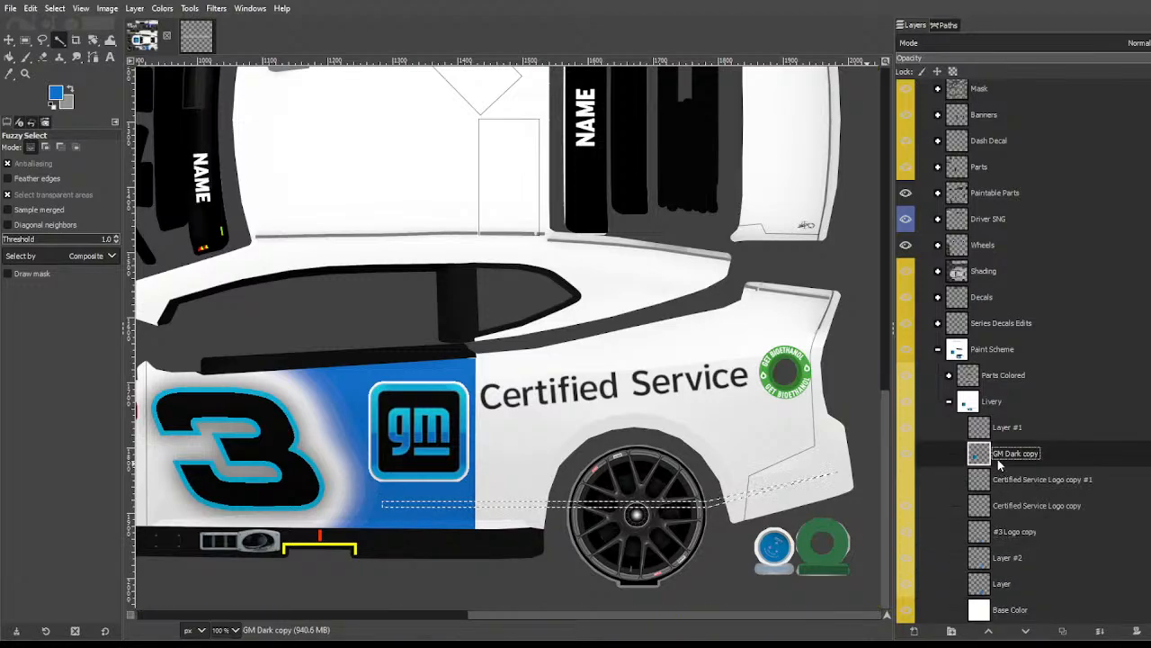
{"action": "left_click", "coordinate": [1001, 533]}
{"action": "left_click", "coordinate": [996, 554]}
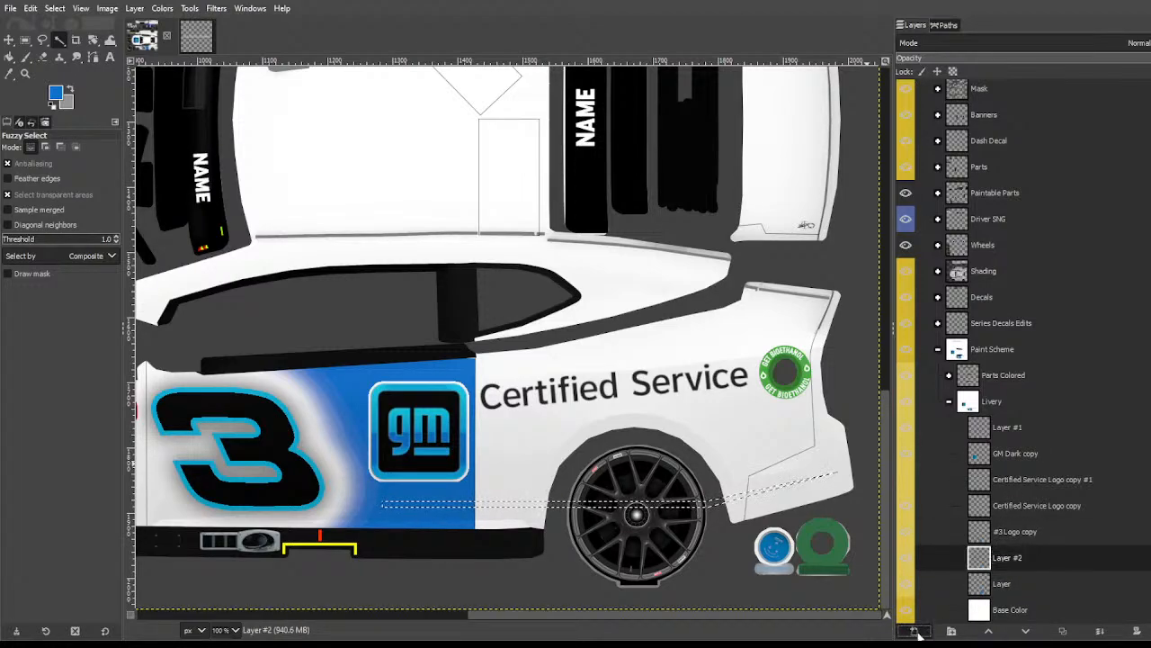
{"action": "left_click", "coordinate": [1069, 628]}
Step: Fill the stripe selection with white on the new layer and remove the selection
{"action": "key", "text": "x"}
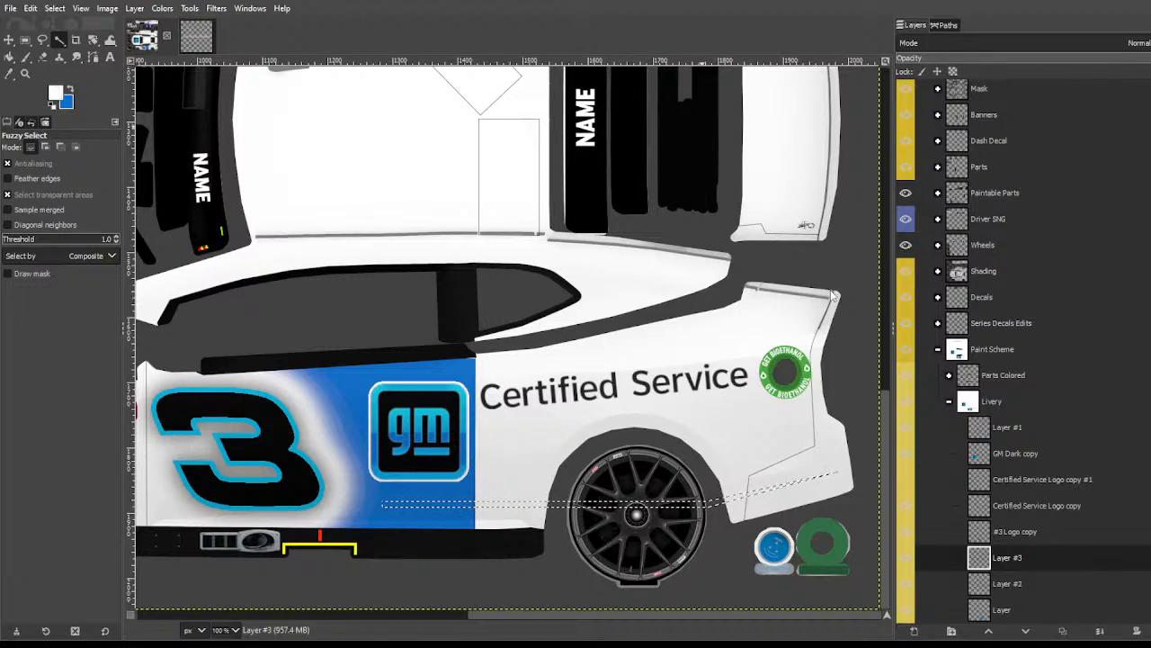
{"action": "key", "text": "shift+b"}
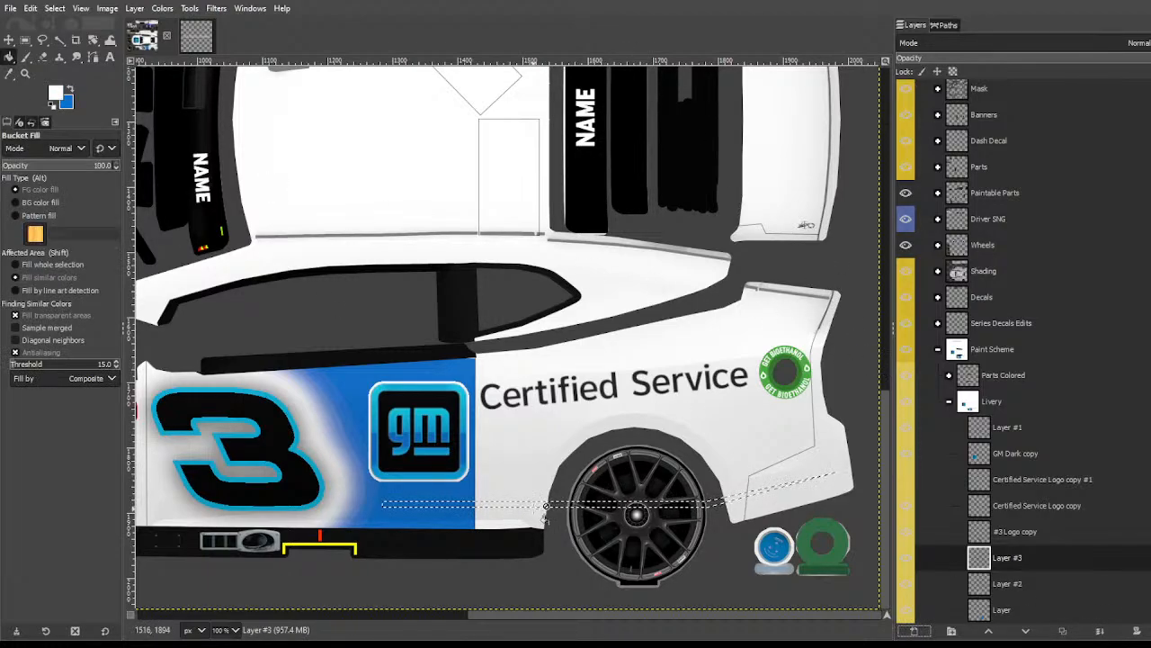
{"action": "left_click", "coordinate": [54, 8]}
{"action": "left_click", "coordinate": [79, 148]}
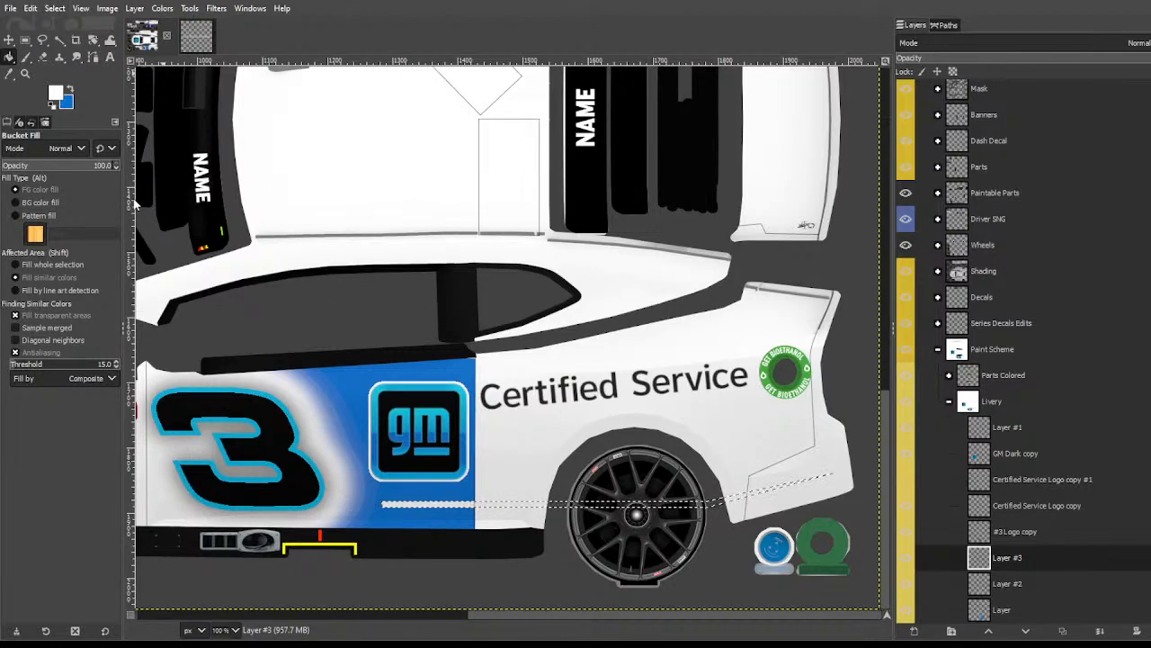
{"action": "key", "text": "ctrl+shift+a"}
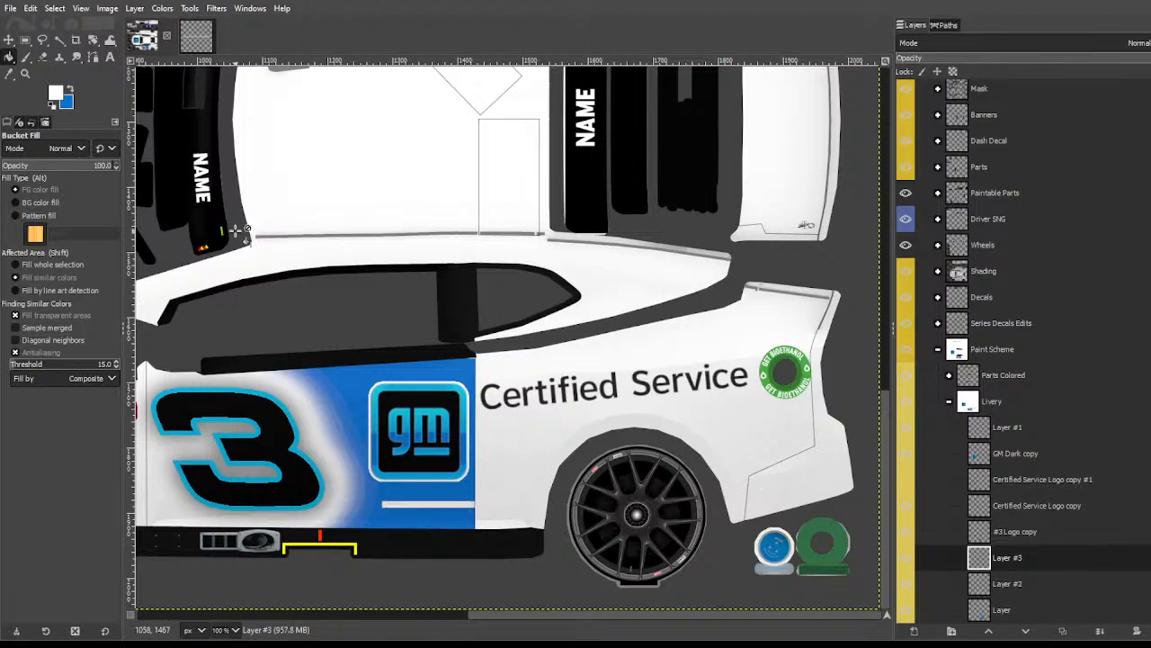
Step: Fill the soft-edged area around the white stripe with light blue twice as a glow and remove the selection
{"action": "key", "text": "x"}
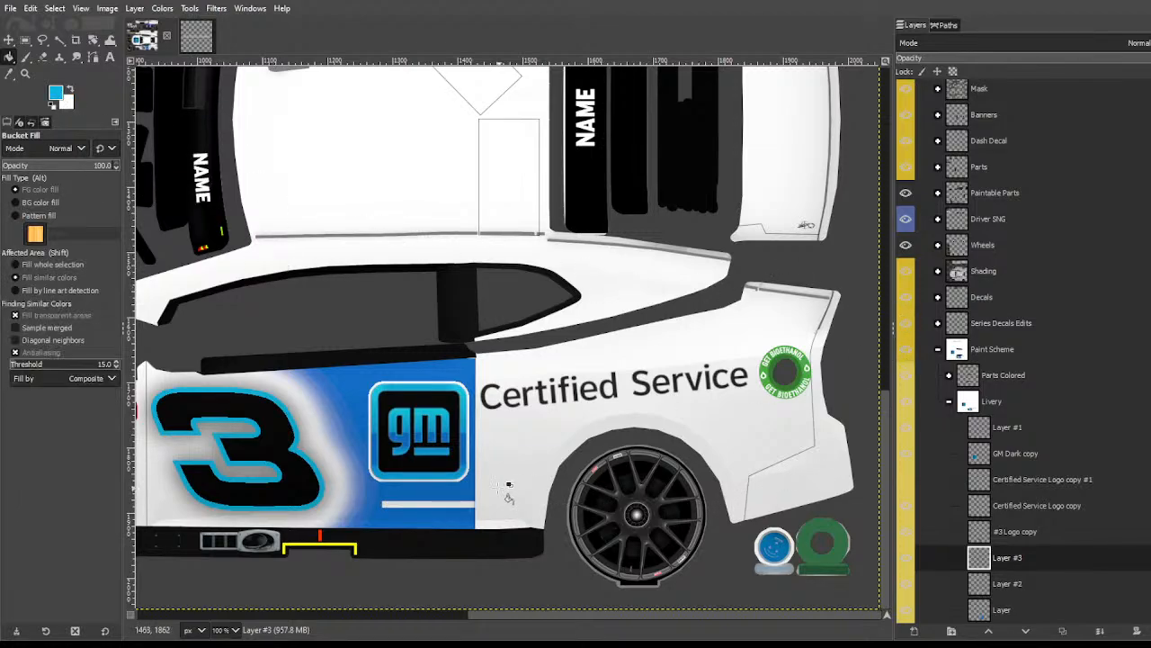
{"action": "left_click", "coordinate": [430, 495]}
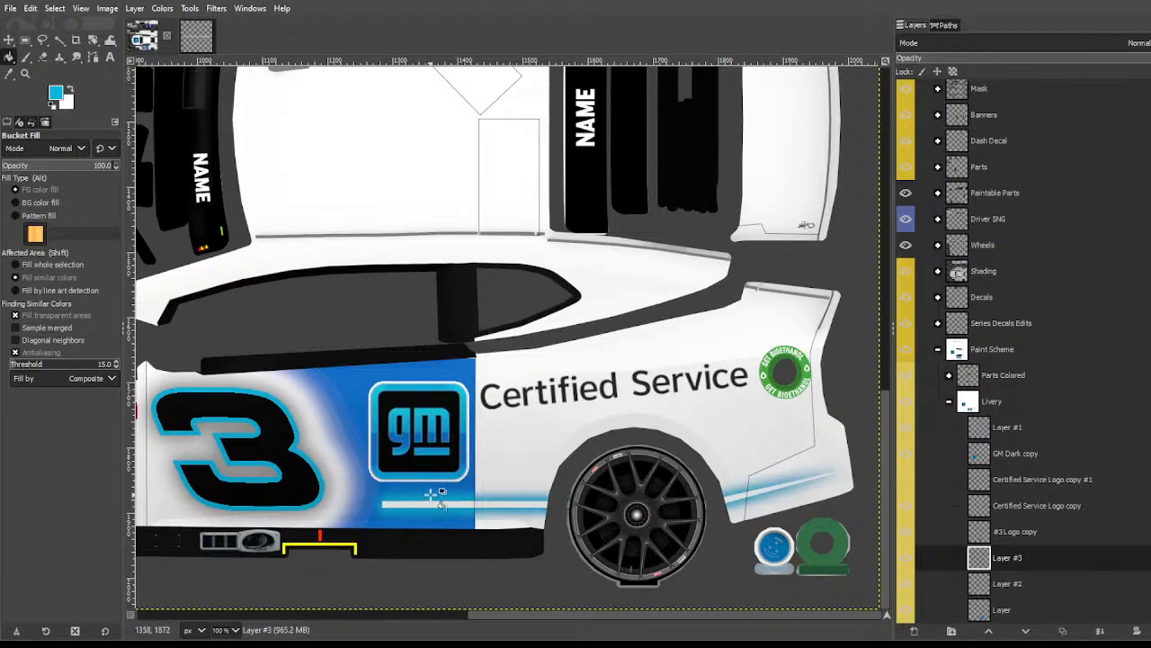
{"action": "left_click", "coordinate": [431, 494]}
{"action": "key", "text": "ctrl+shift+e"}
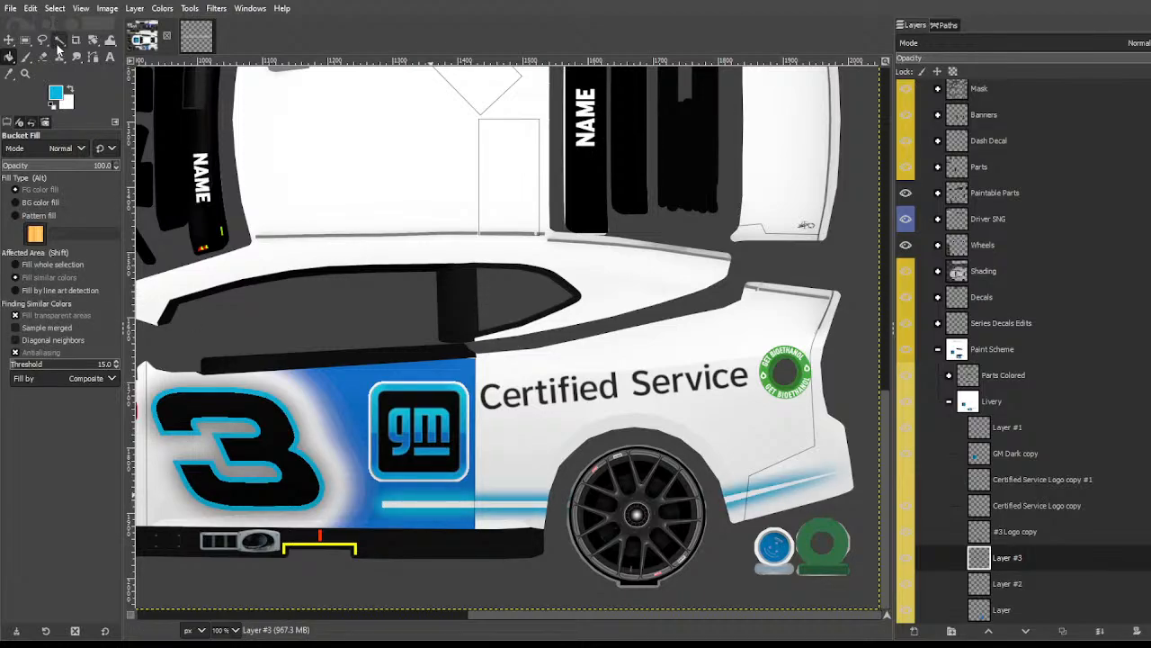
Step: On the blue door panel's layer, select a rectangle about 705 × 121 px around the lower door, stripe and rear wheel
{"action": "left_click", "coordinate": [58, 42]}
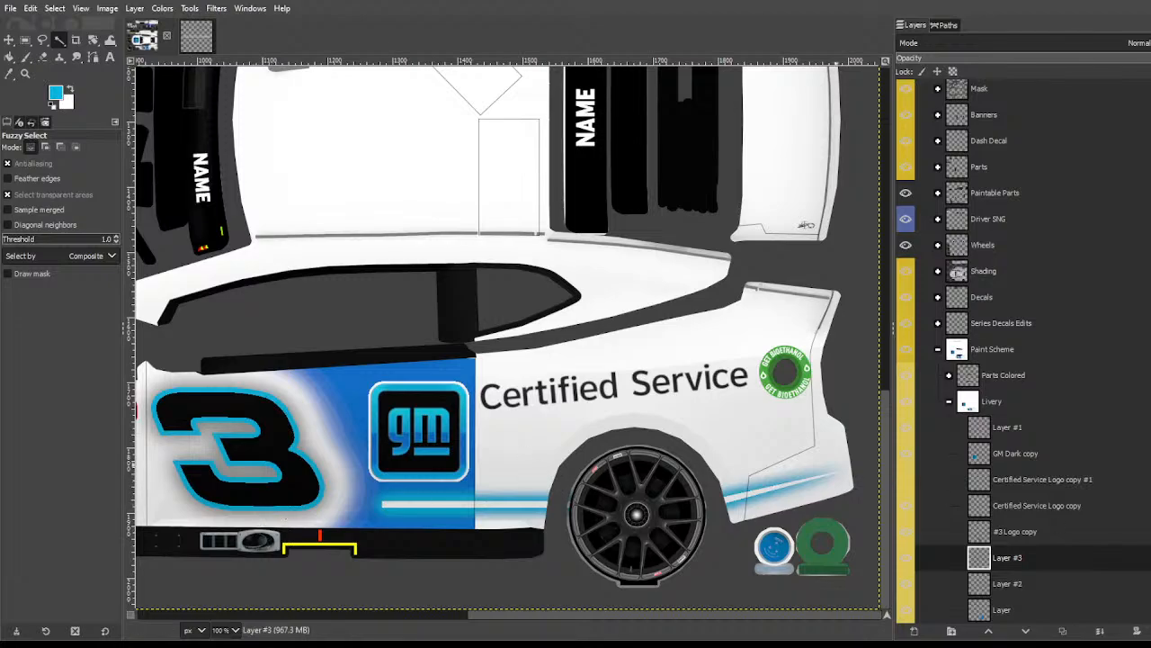
{"action": "scroll", "coordinate": [1088, 537], "scroll_direction": "down", "scroll_amount": 1}
{"action": "left_click", "coordinate": [1010, 586]}
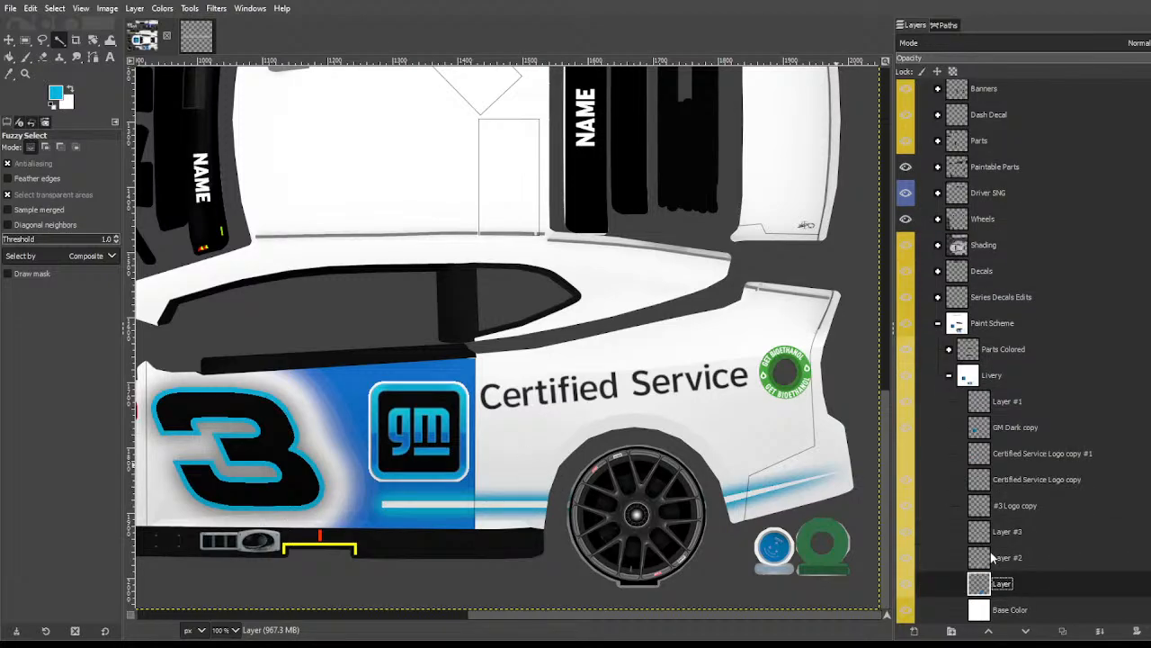
{"action": "key", "text": "r"}
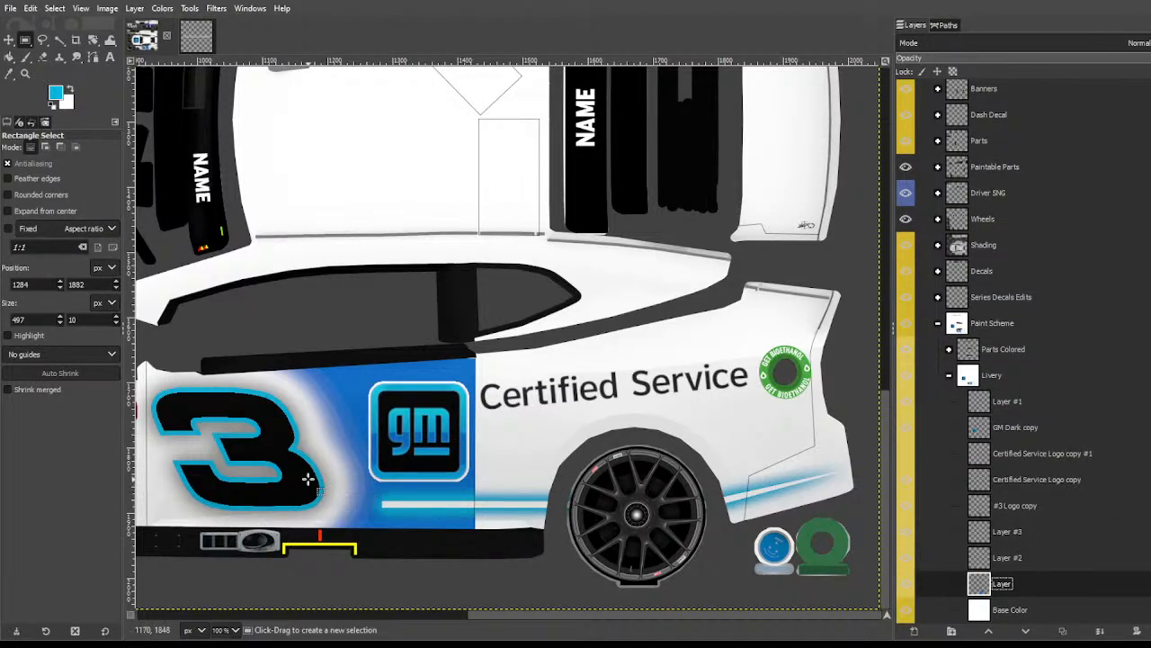
{"action": "left_click_drag", "start_coordinate": [292, 486], "coordinate": [750, 564]}
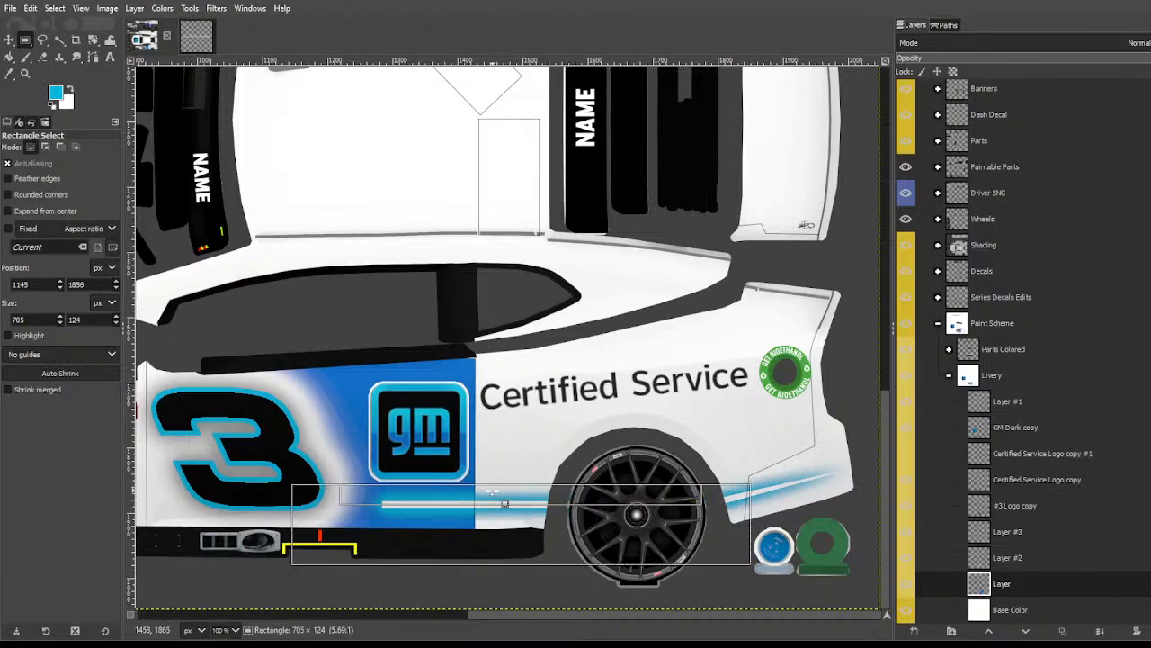
{"action": "left_click_drag", "start_coordinate": [492, 492], "coordinate": [492, 493]}
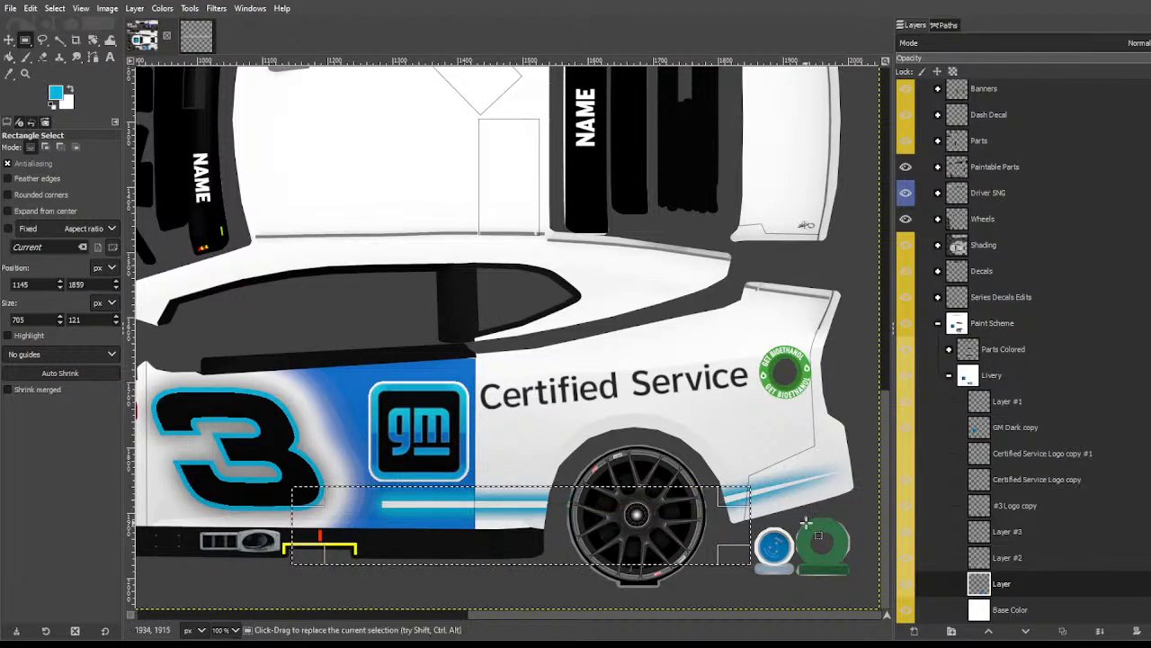
Step: Darken the blue door panel's lower area inside a soft-edged version of the rectangular selection and remove the selection
{"action": "left_click", "coordinate": [59, 10]}
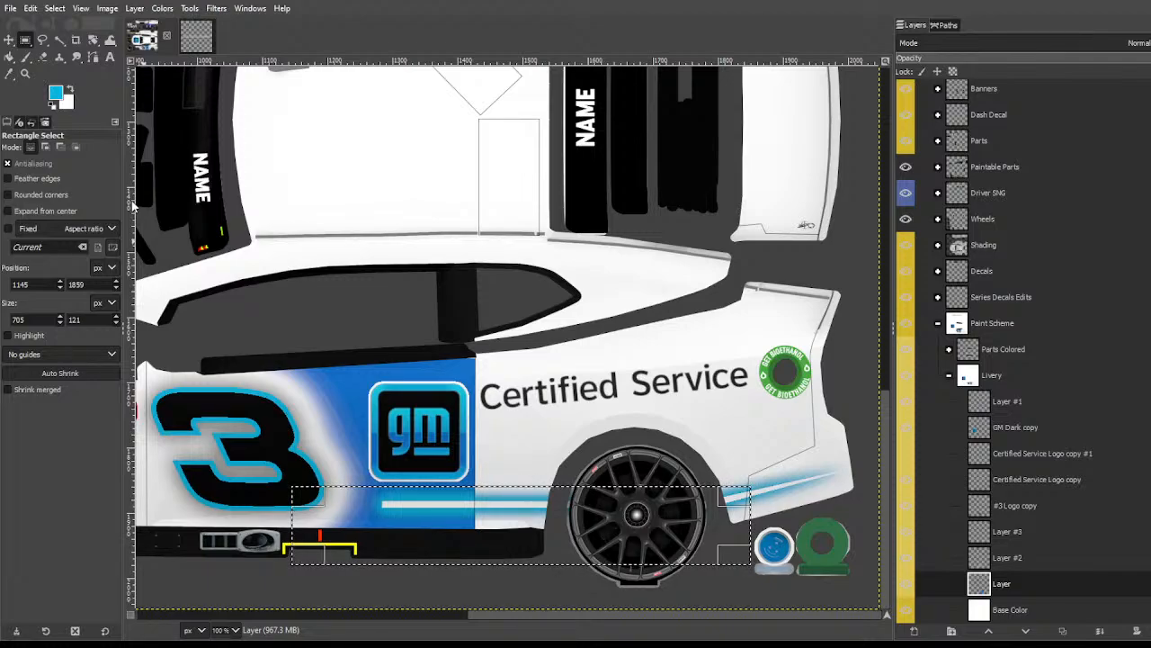
{"action": "left_click", "coordinate": [162, 13]}
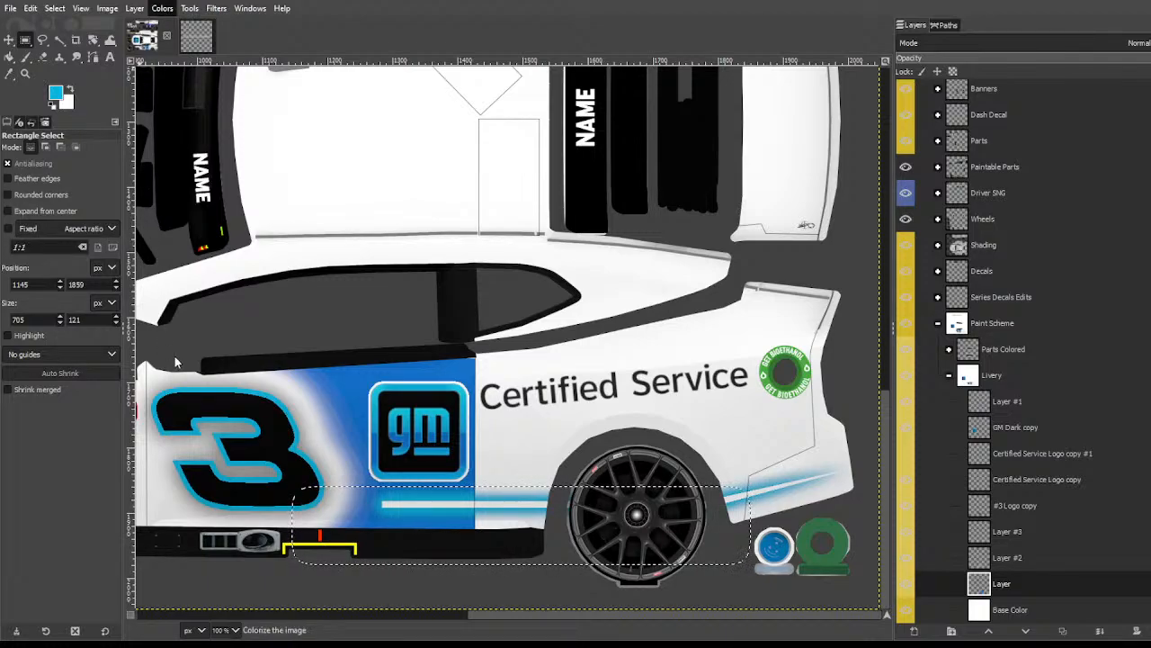
{"action": "left_click", "coordinate": [175, 359]}
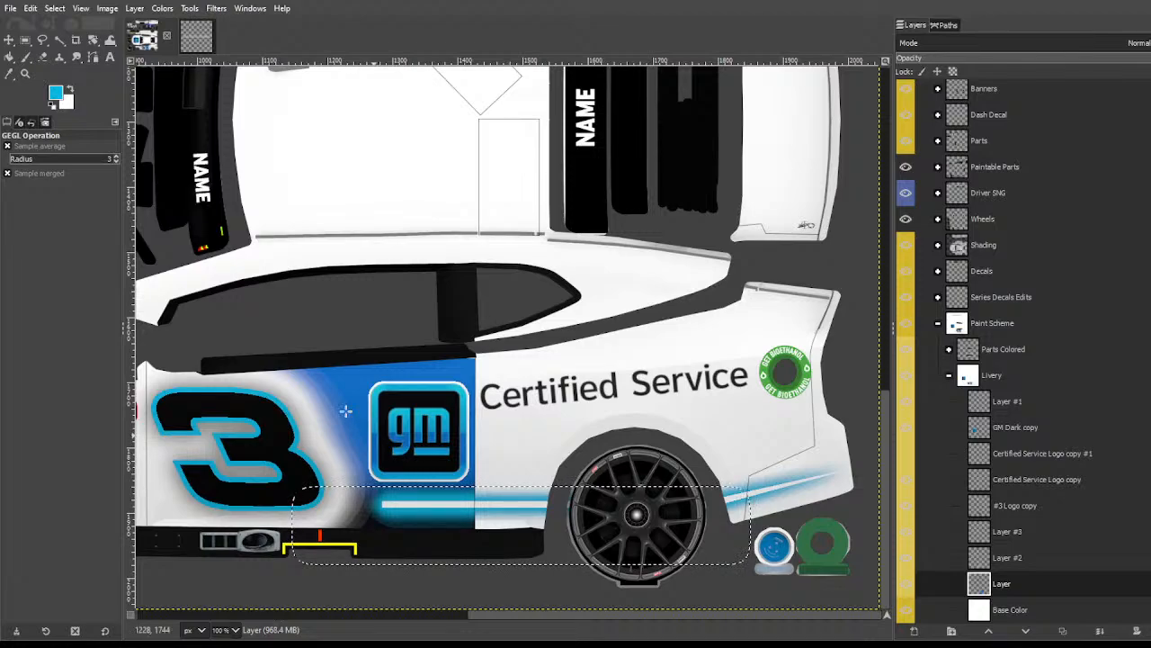
{"action": "left_click", "coordinate": [59, 40]}
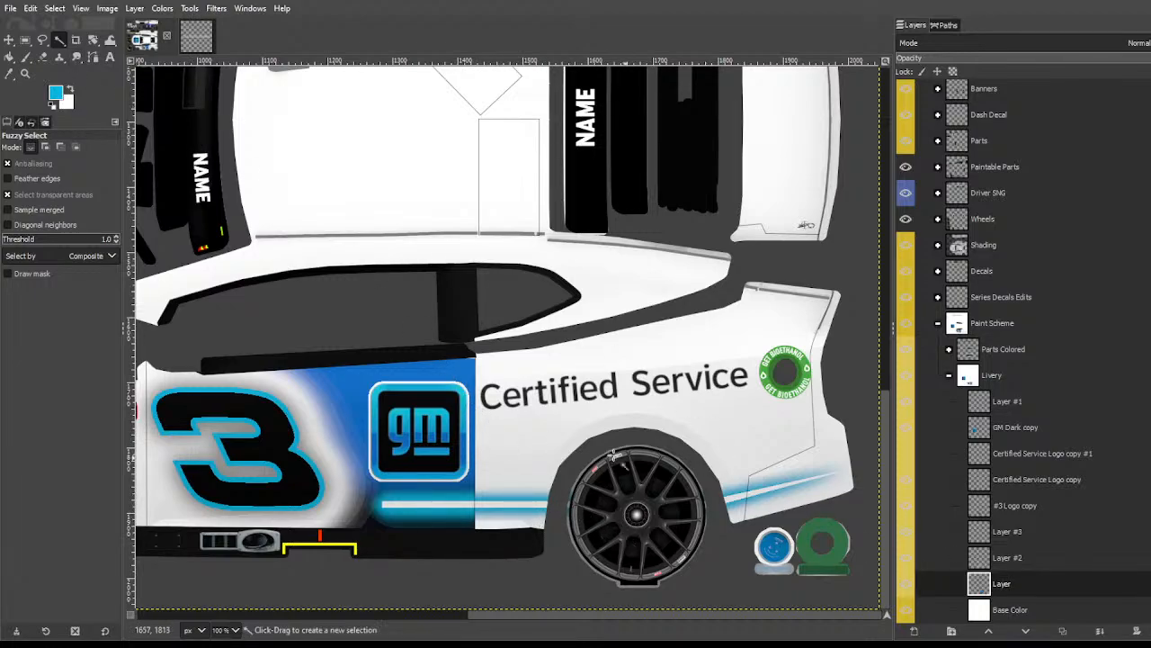
{"action": "left_click", "coordinate": [200, 256]}
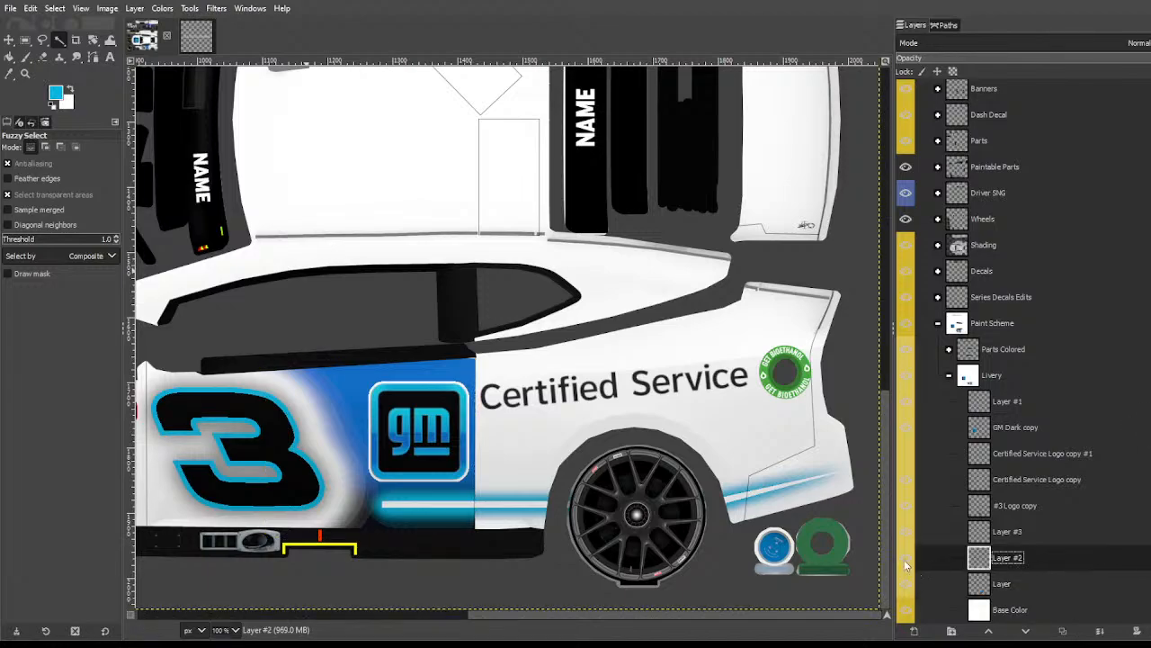
Step: Scale the glowing stripe on Layer #3 to about 737 × 104 px and shift it slightly toward the rear bumper
{"action": "left_click", "coordinate": [985, 539]}
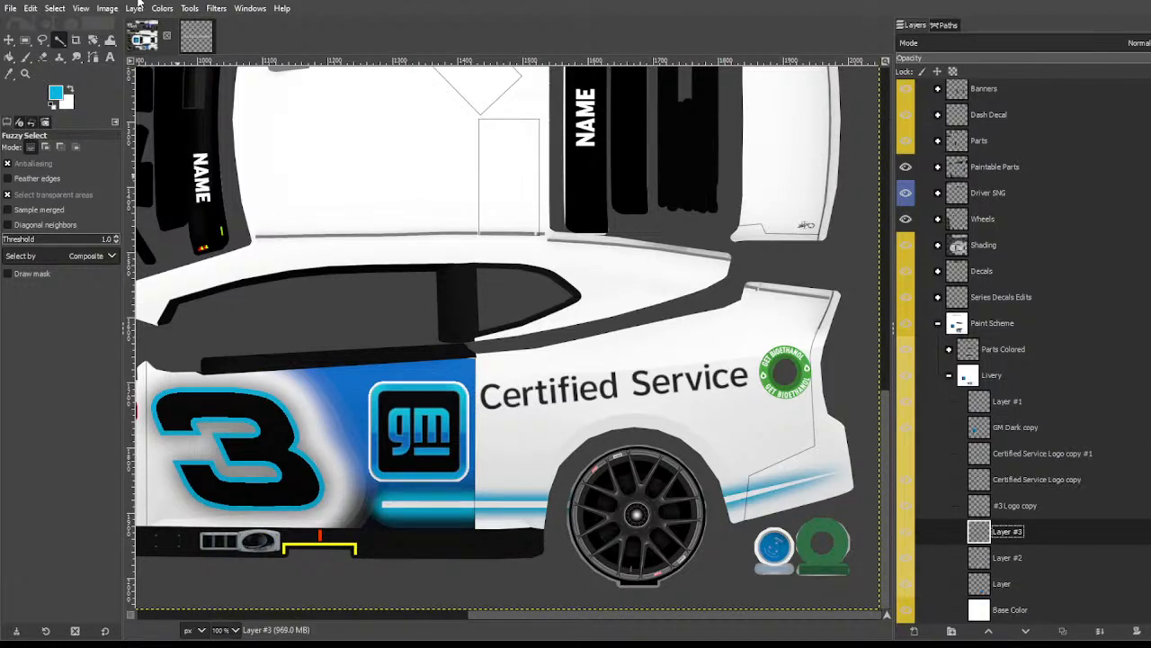
{"action": "key", "text": "shift+s"}
{"action": "left_click", "coordinate": [370, 405]}
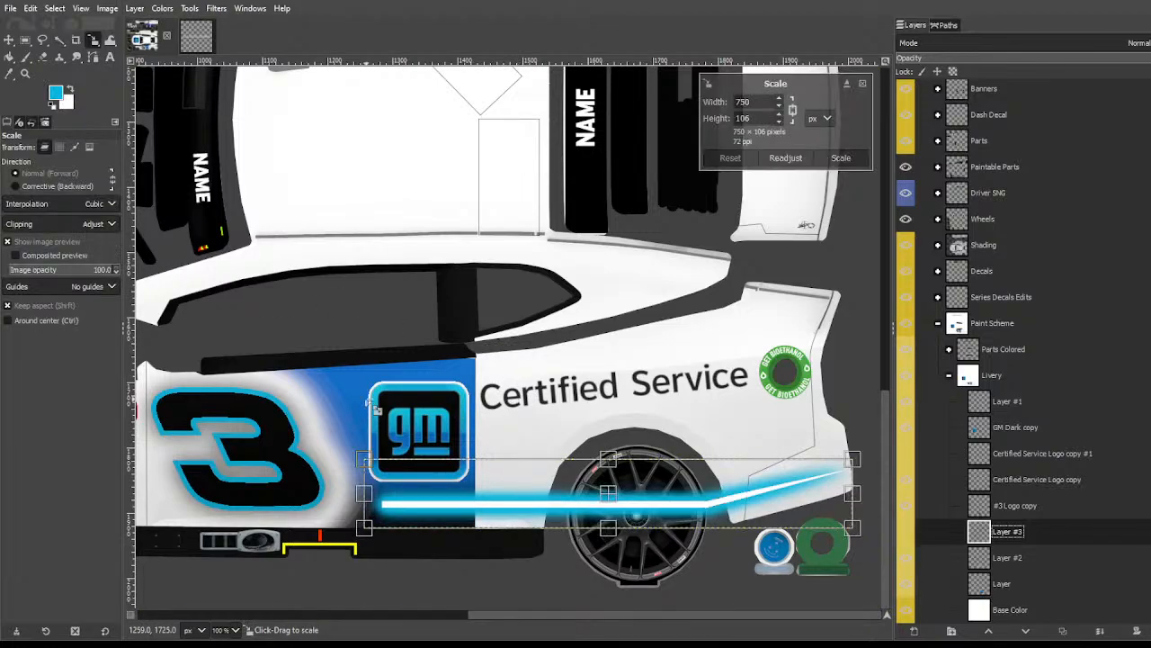
{"action": "mouse_move", "coordinate": [365, 458]}
{"action": "left_mouse_down"}
{"action": "mouse_move", "coordinate": [384, 462]}
{"action": "mouse_move", "coordinate": [373, 459]}
{"action": "left_mouse_up"}
{"action": "key", "text": "ctrl+z"}
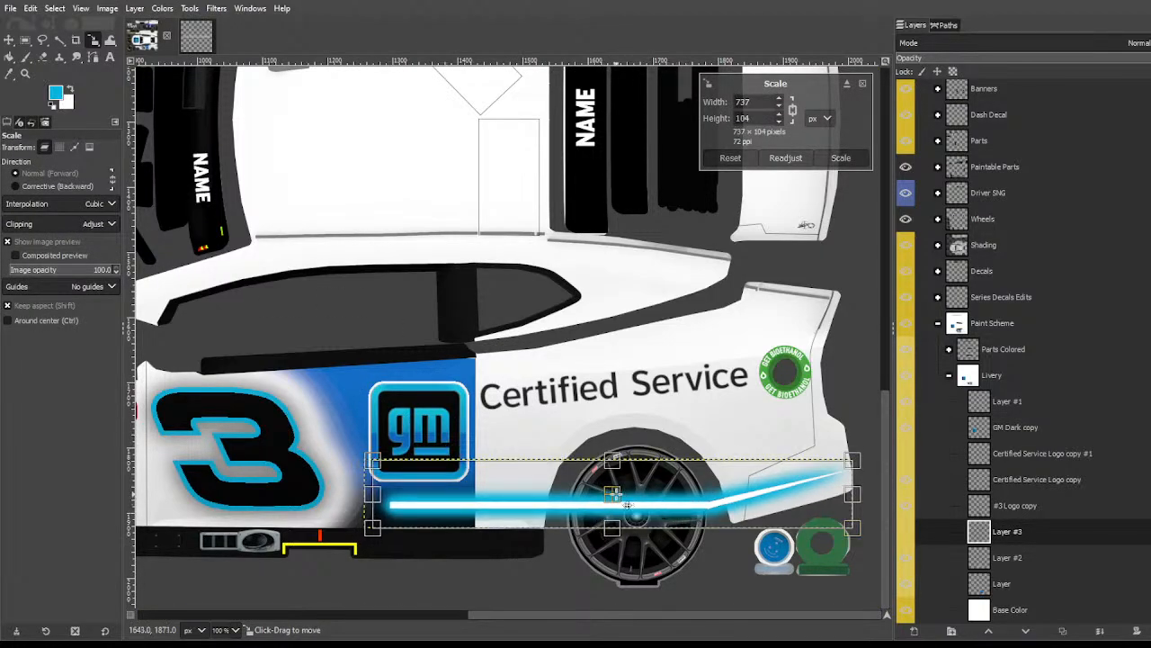
{"action": "left_click_drag", "start_coordinate": [625, 505], "coordinate": [631, 502]}
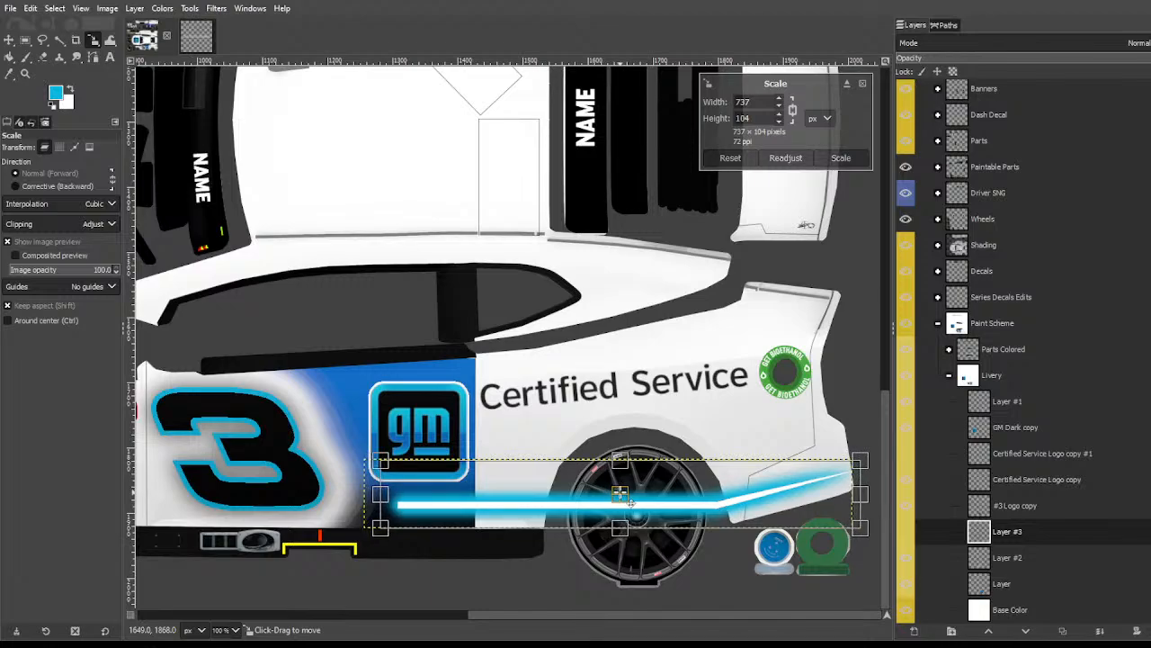
{"action": "key", "text": "Return"}
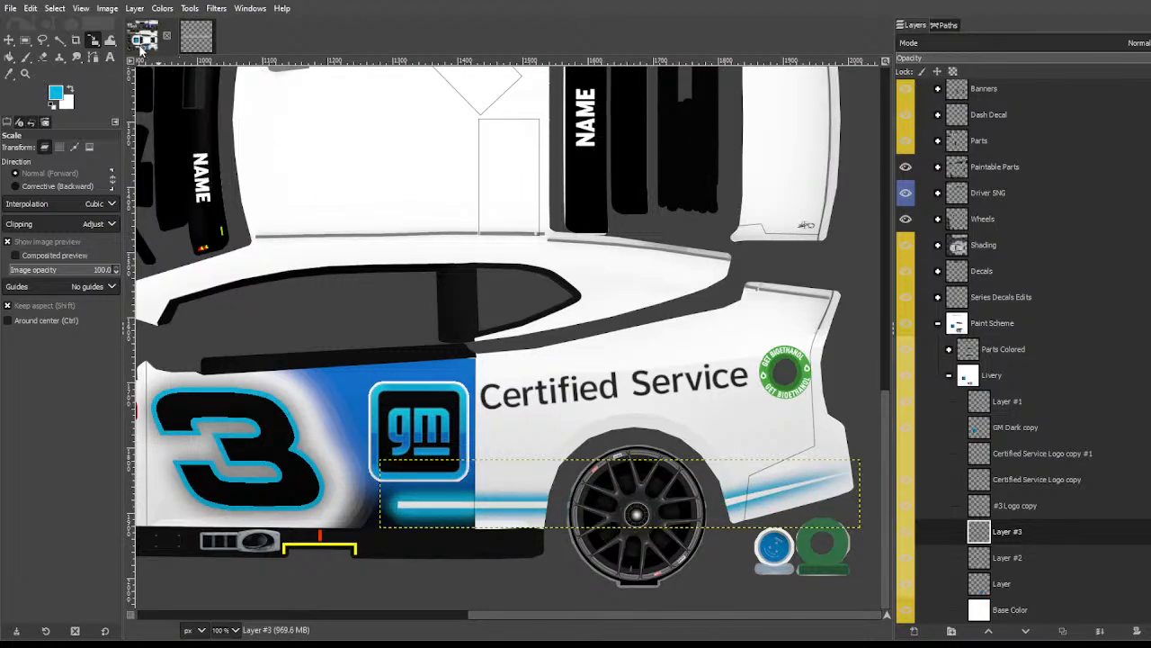
{"action": "left_click", "coordinate": [609, 345]}
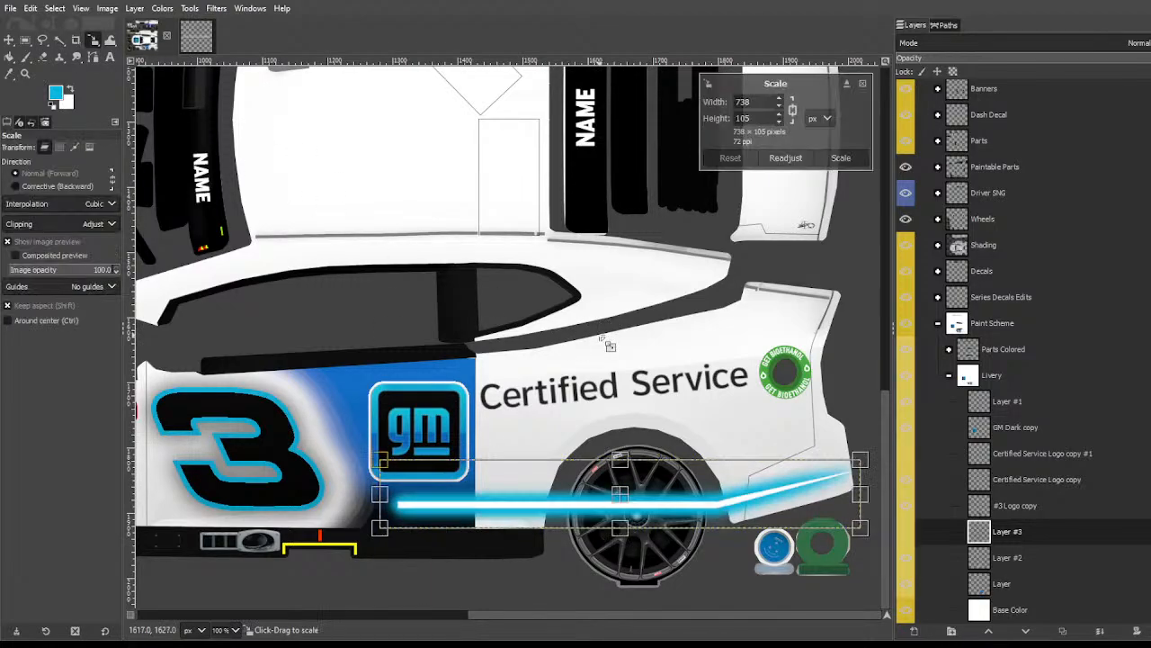
{"action": "key", "text": "Return"}
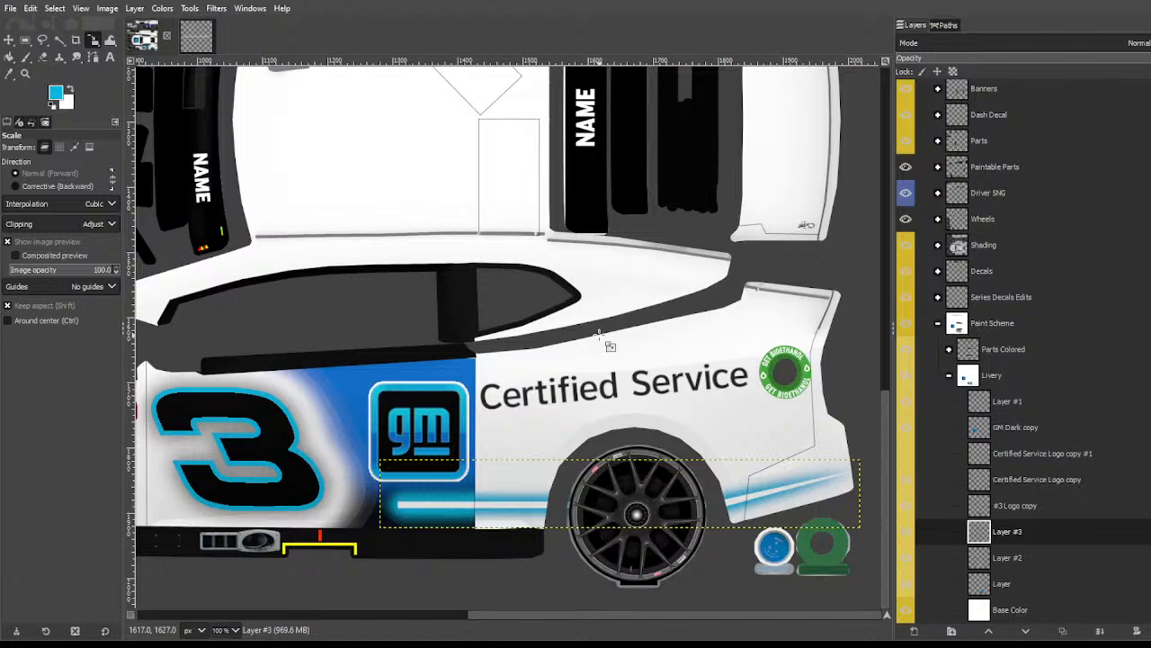
Step: Select a rectangle about 5 × 7 px at the stripe's front end, expand the selection slightly and fill it with white
{"action": "left_click", "coordinate": [58, 42]}
{"action": "scroll", "coordinate": [410, 515], "scroll_direction": "up", "scroll_amount": 2}
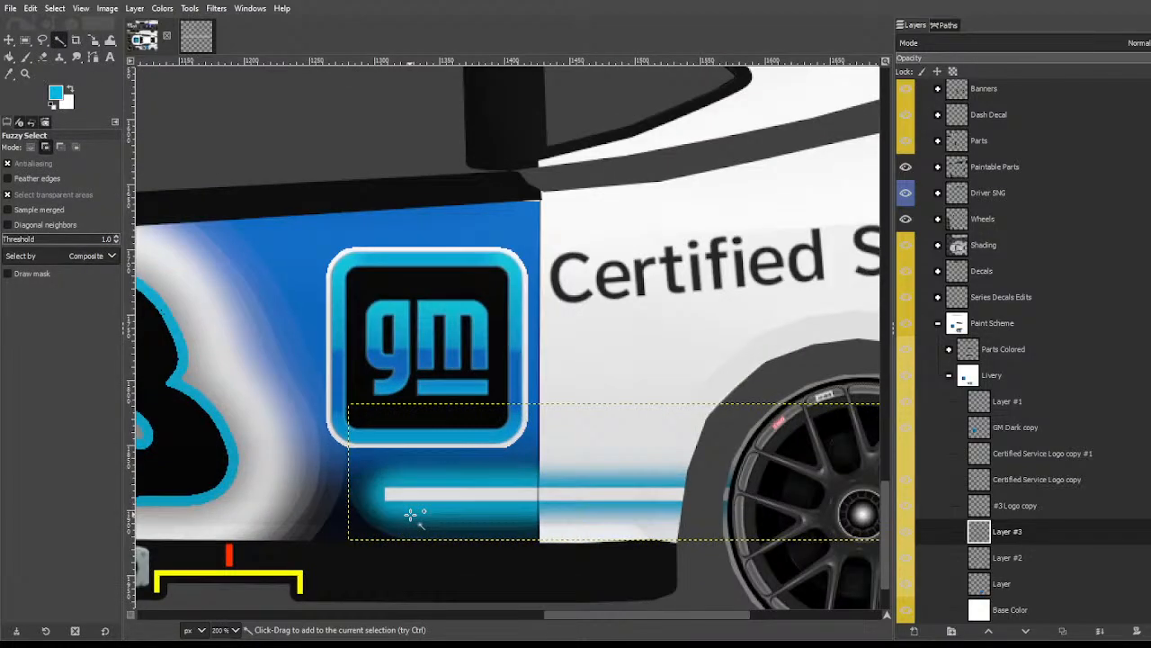
{"action": "scroll", "coordinate": [446, 517], "scroll_direction": "up", "scroll_amount": 3}
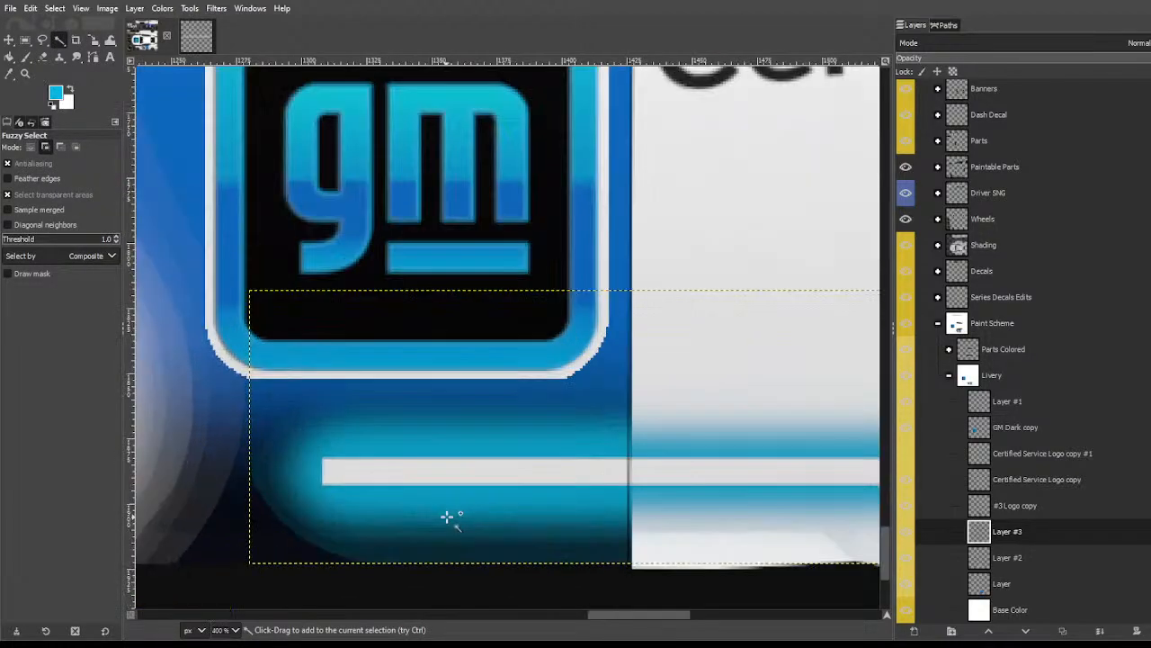
{"action": "key", "text": "r"}
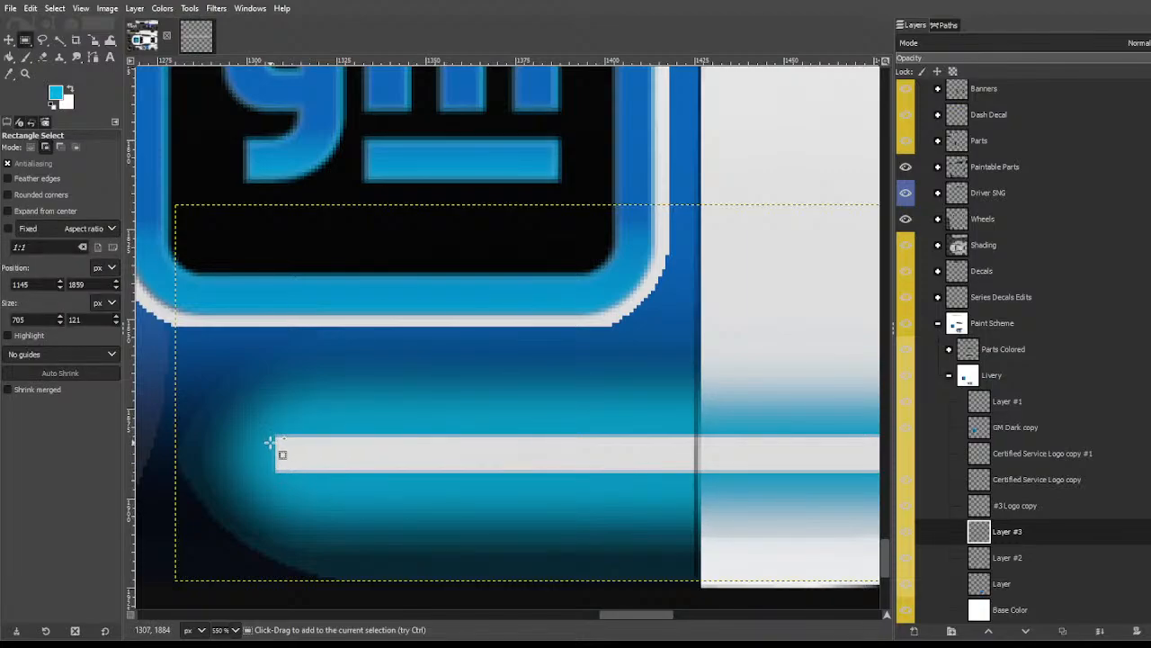
{"action": "left_click_drag", "start_coordinate": [268, 441], "coordinate": [296, 474]}
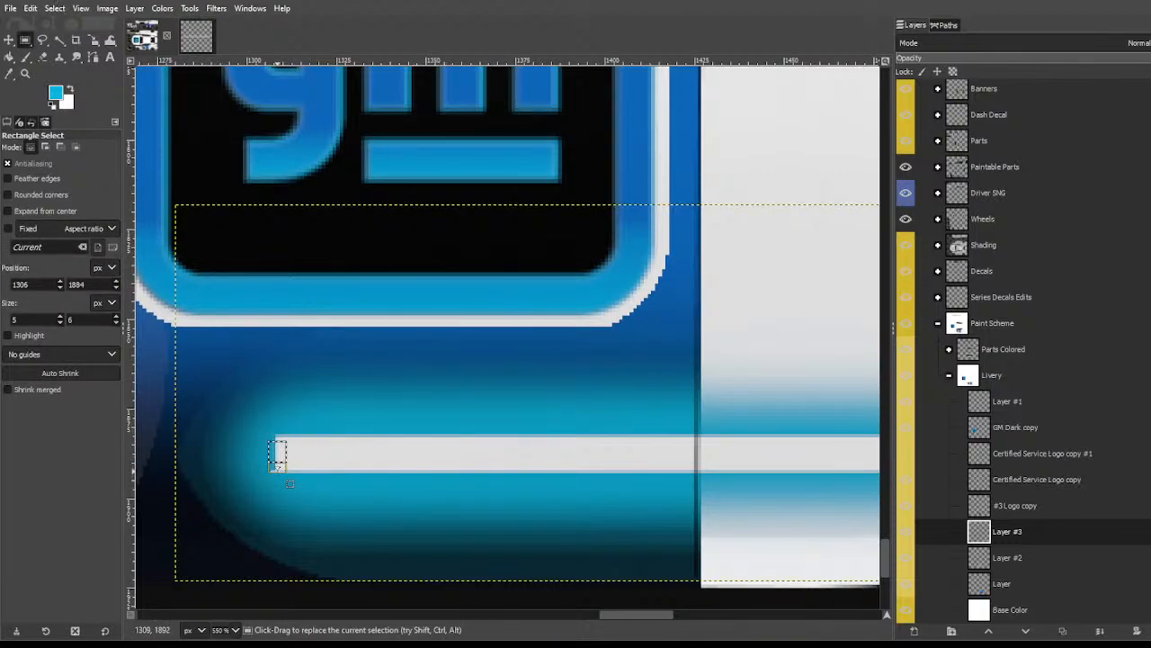
{"action": "left_click", "coordinate": [55, 8]}
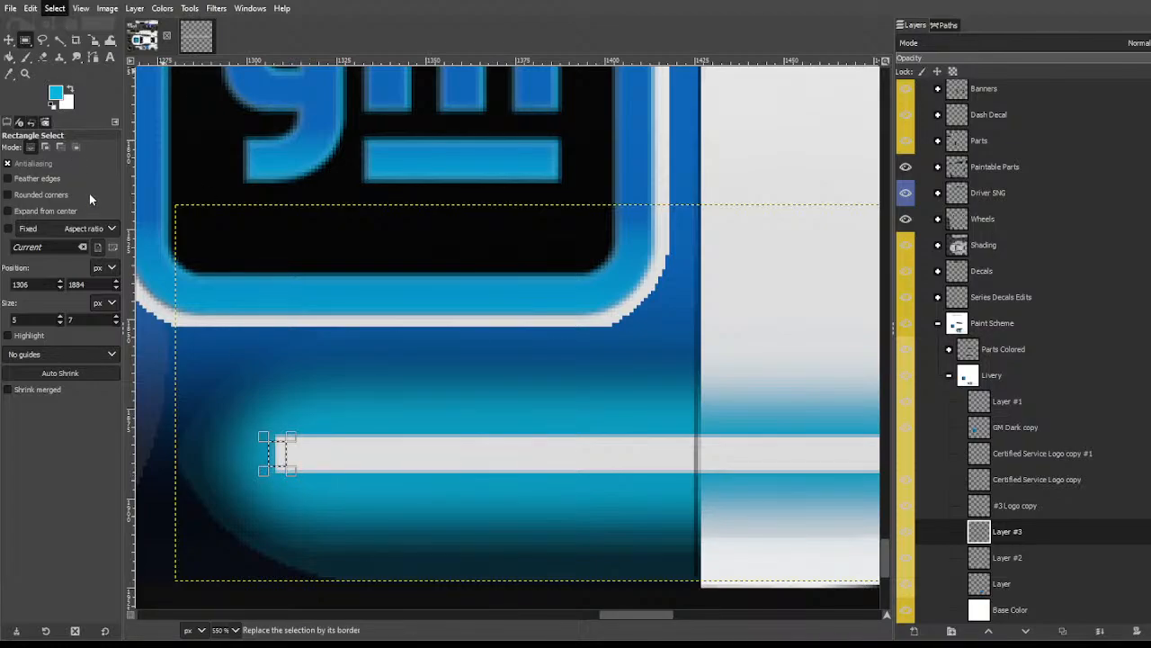
{"action": "left_click", "coordinate": [89, 193]}
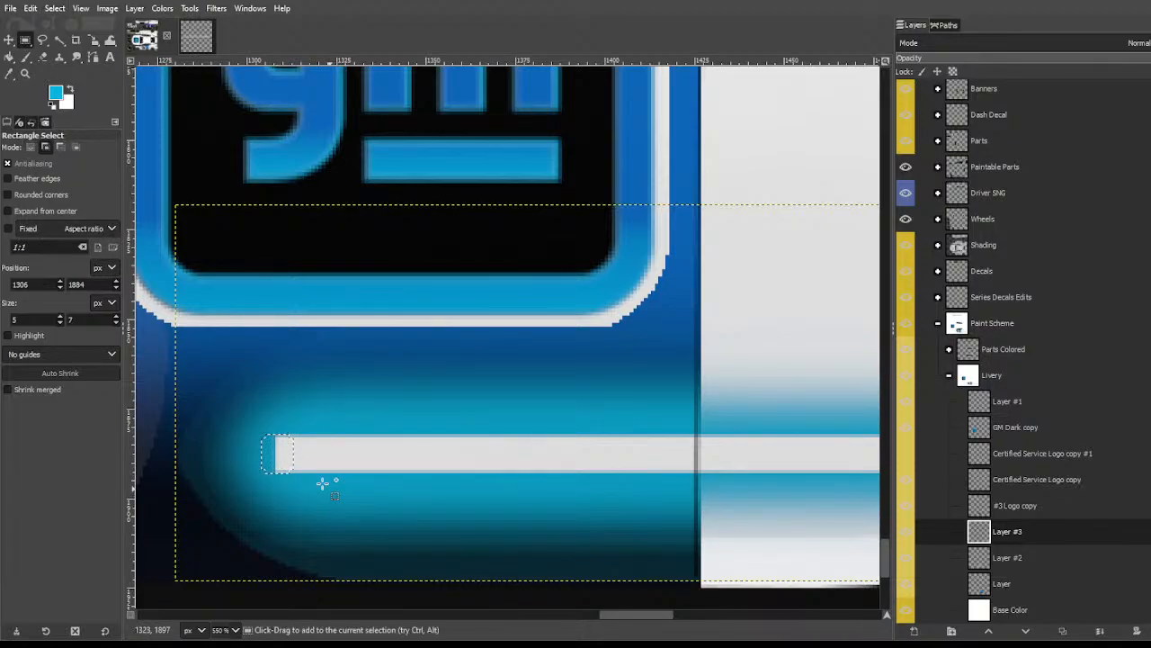
{"action": "key", "text": "shift+b"}
{"action": "key", "text": "x"}
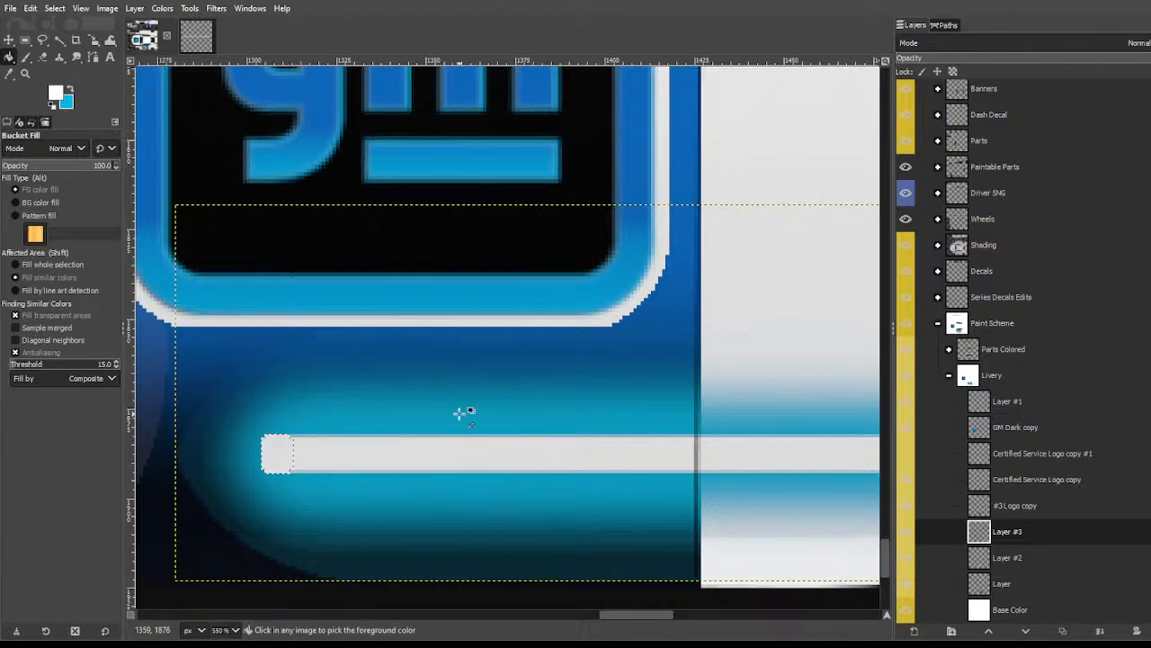
Step: Select the white stripe by color and fill it and its uneven edges with white to match the extended front end
{"action": "key", "text": "u"}
{"action": "left_click_drag", "start_coordinate": [330, 440], "coordinate": [340, 450]}
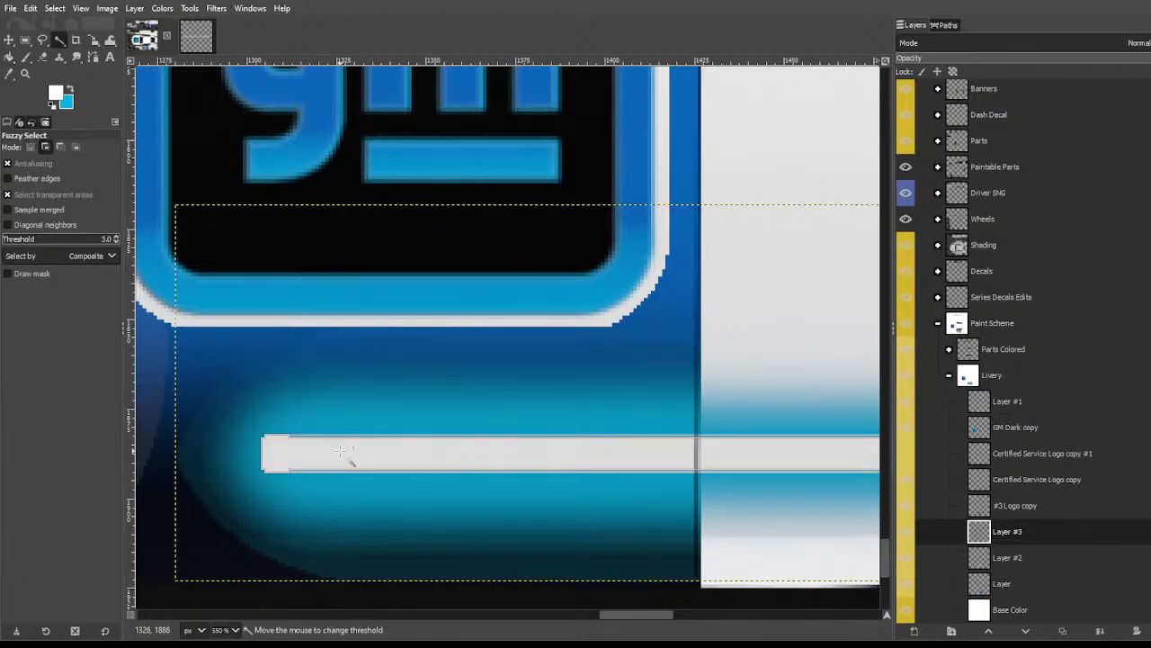
{"action": "left_click_drag", "start_coordinate": [423, 464], "coordinate": [424, 465]}
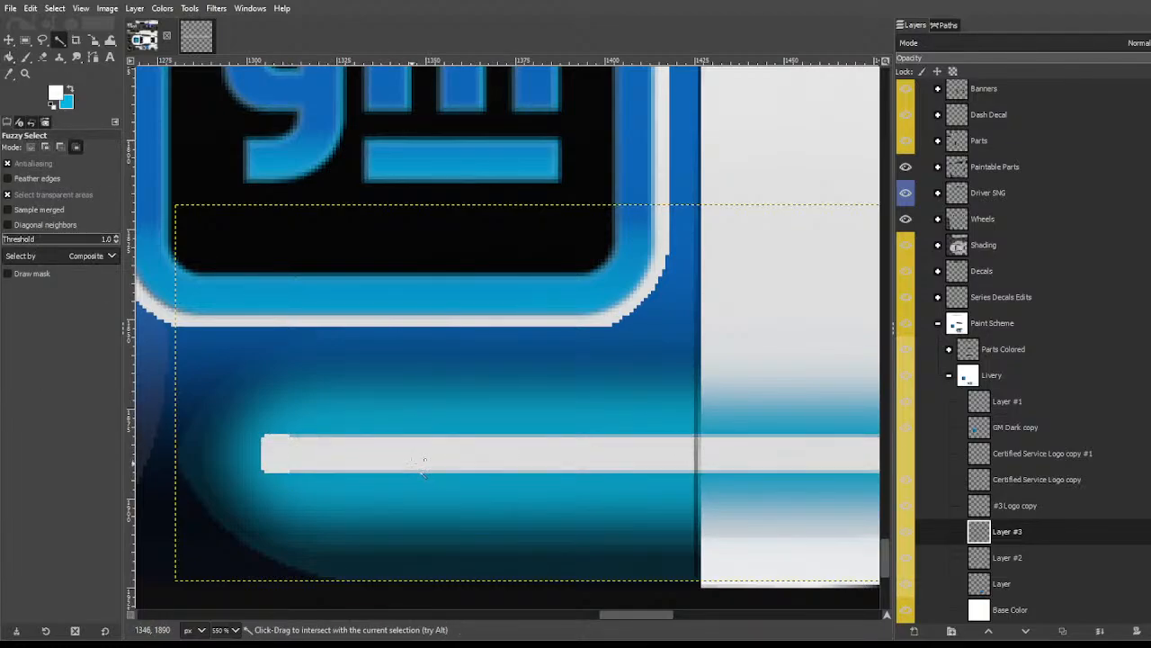
{"action": "key", "text": "shift+b"}
{"action": "left_click", "coordinate": [340, 470]}
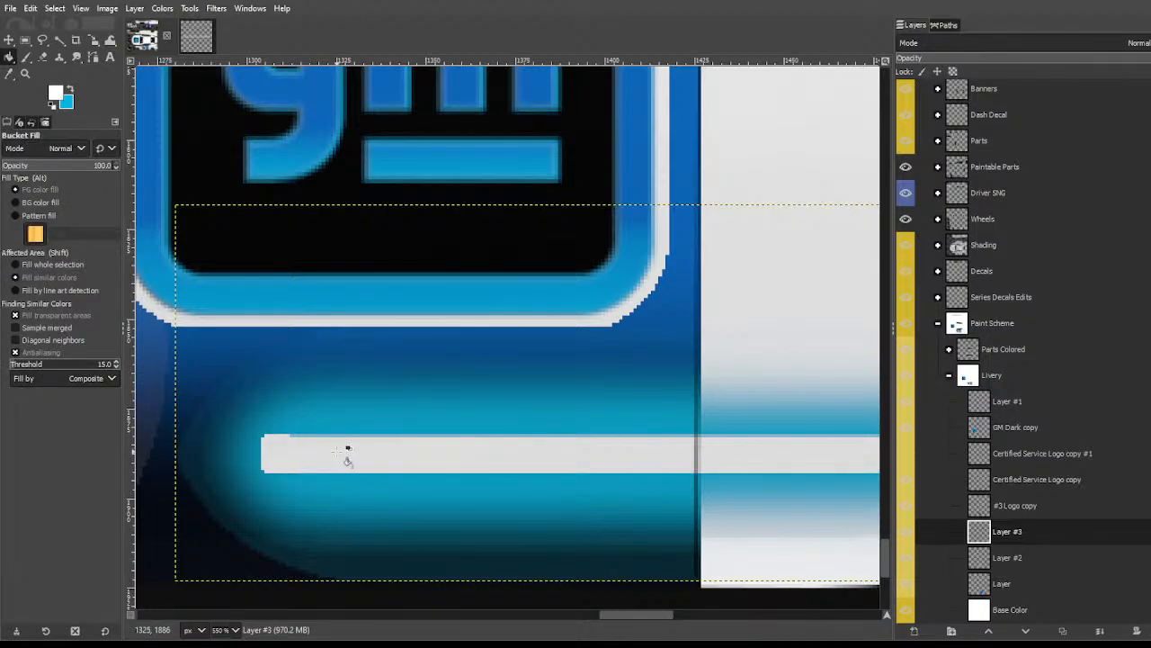
{"action": "left_click", "coordinate": [304, 433]}
{"action": "scroll", "coordinate": [381, 444], "scroll_direction": "down", "scroll_amount": 4}
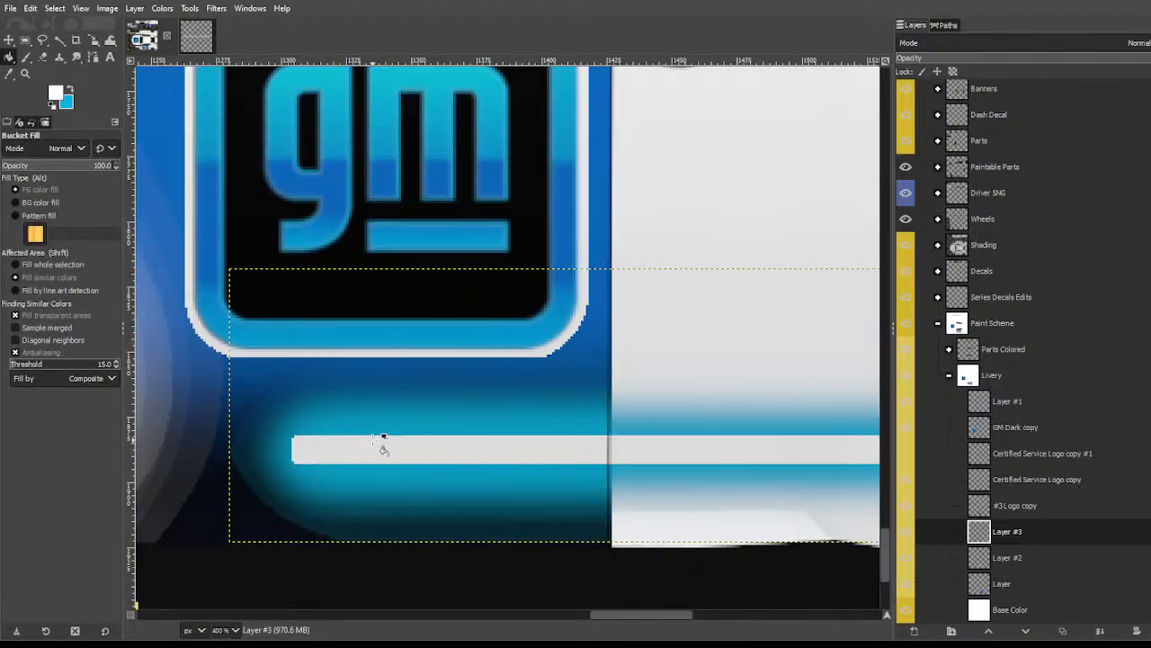
{"action": "key", "text": "u"}
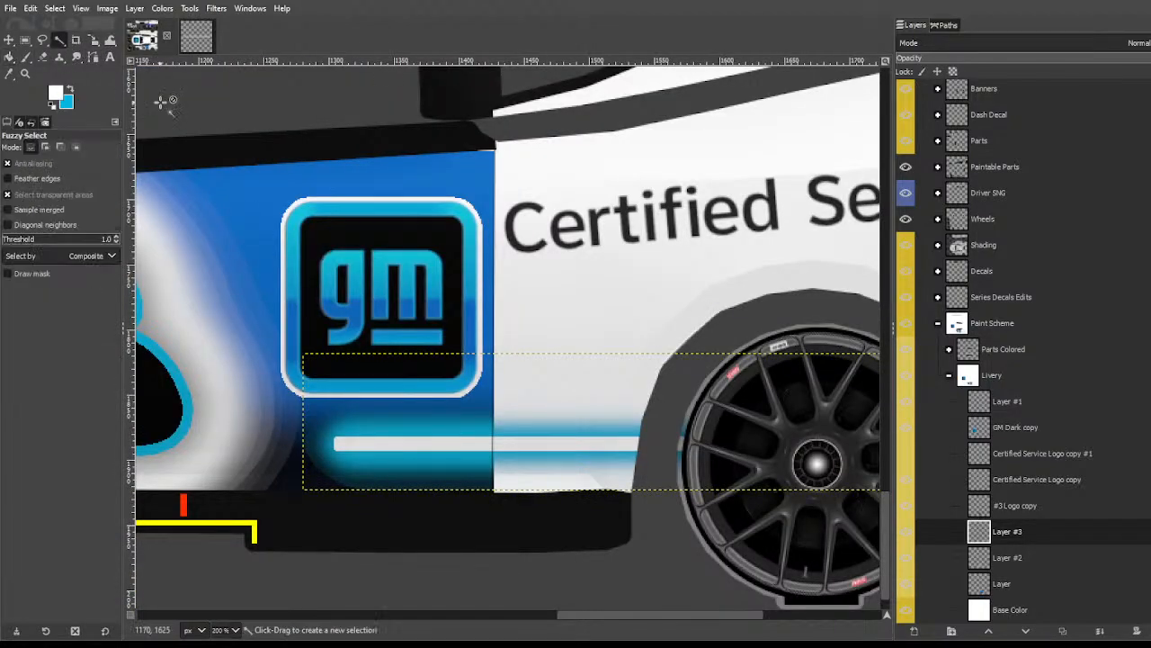
Step: Scale the door's GM logo on Layer #1 down slightly with its proportions kept, clearing space above the stripe
{"action": "scroll", "coordinate": [421, 221], "scroll_direction": "down", "scroll_amount": 3}
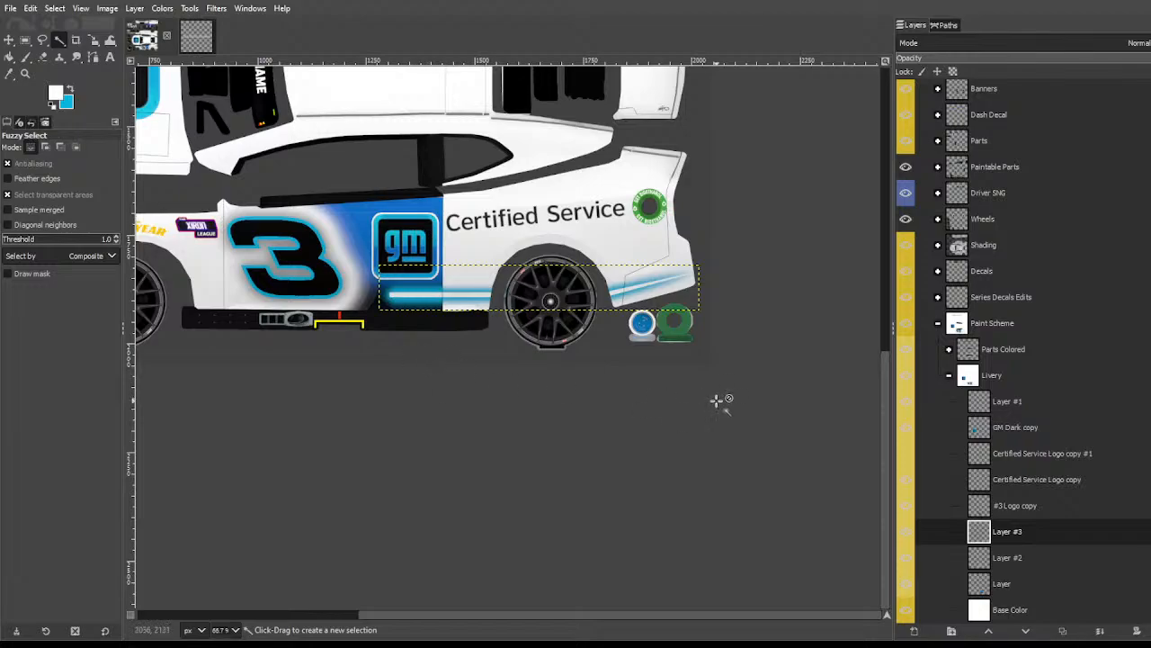
{"action": "left_click", "coordinate": [1002, 427]}
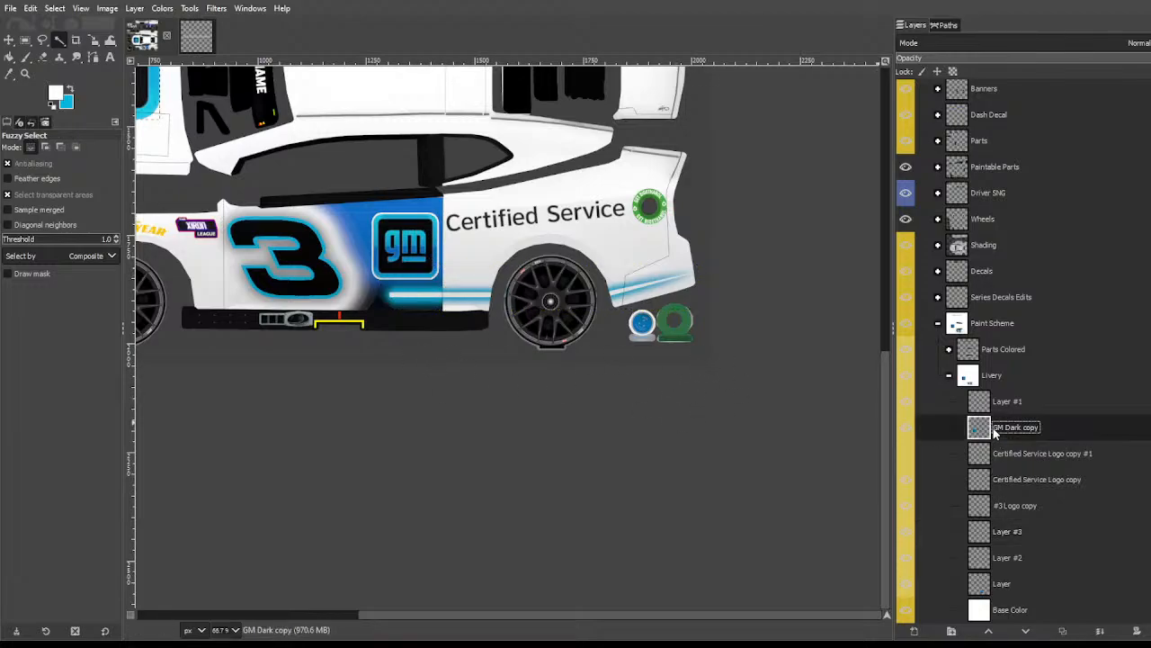
{"action": "left_click", "coordinate": [1007, 401]}
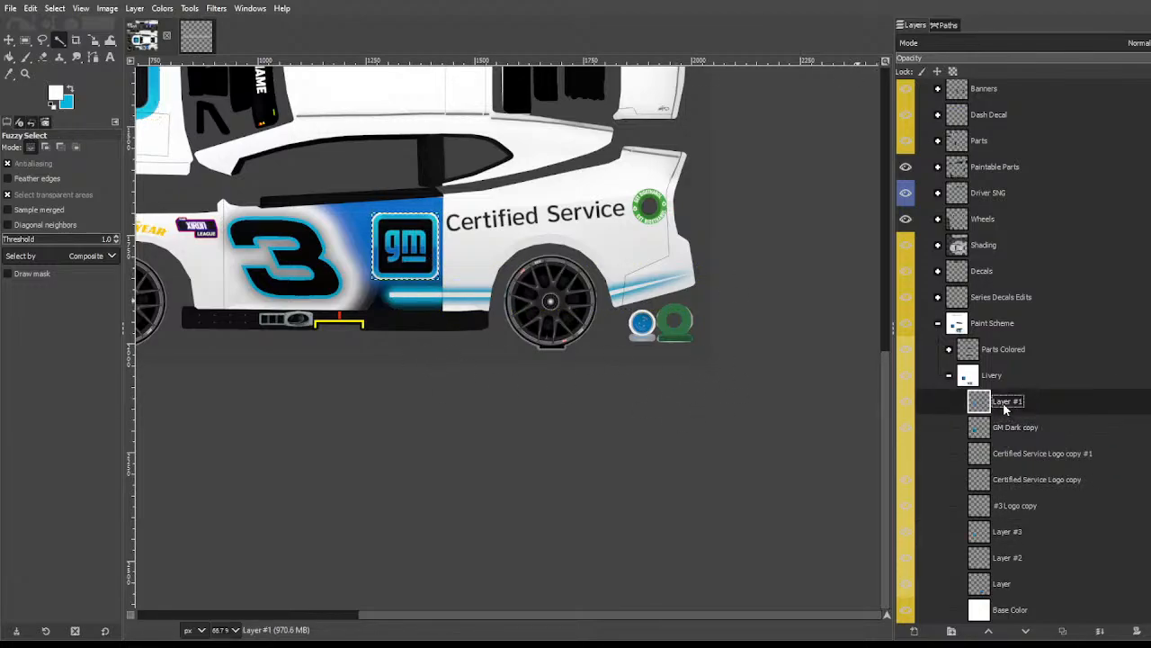
{"action": "key", "text": "shift+s"}
{"action": "left_click", "coordinate": [418, 286]}
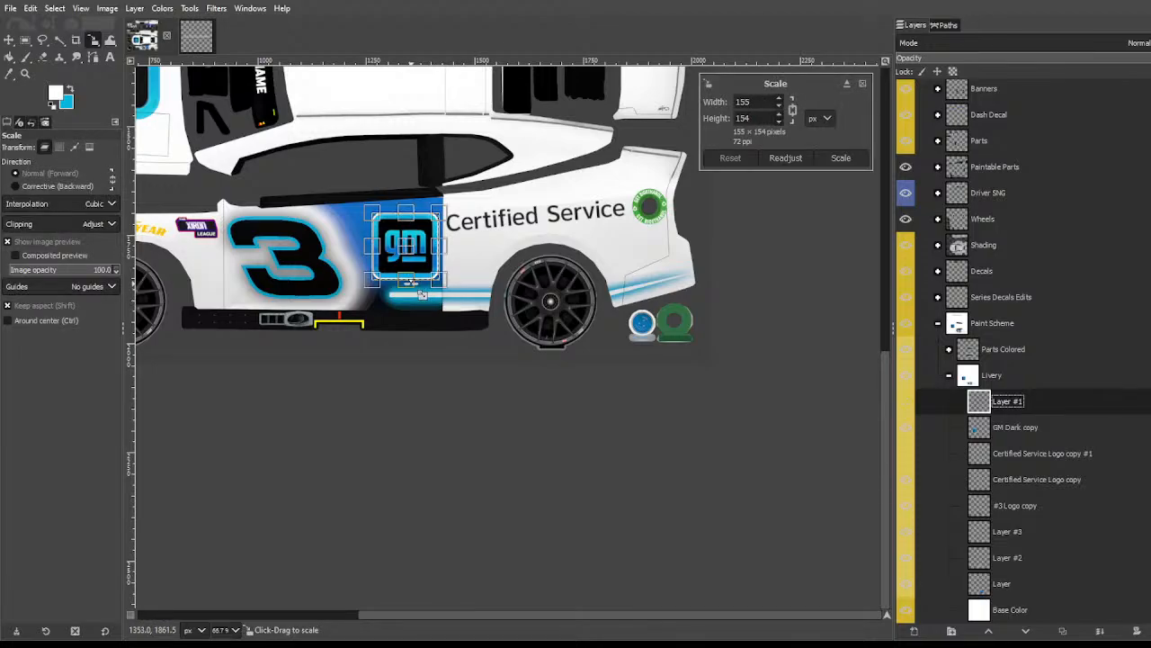
{"action": "left_click_drag", "start_coordinate": [411, 283], "coordinate": [417, 275]}
{"action": "key", "text": "Return"}
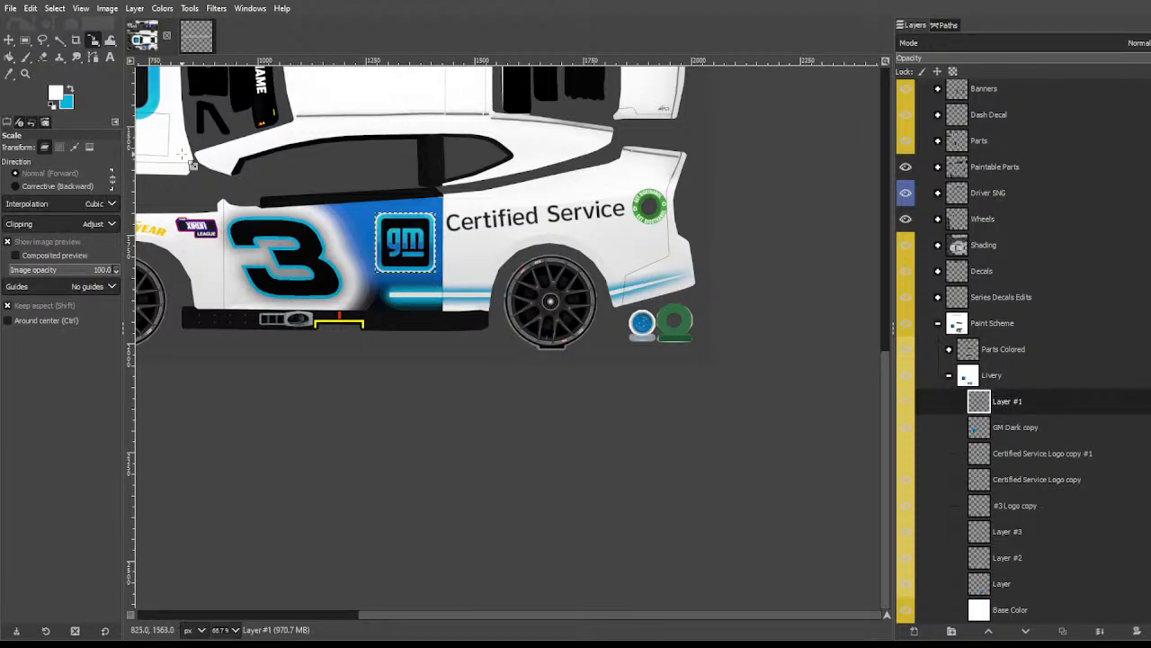
{"action": "left_click", "coordinate": [60, 40]}
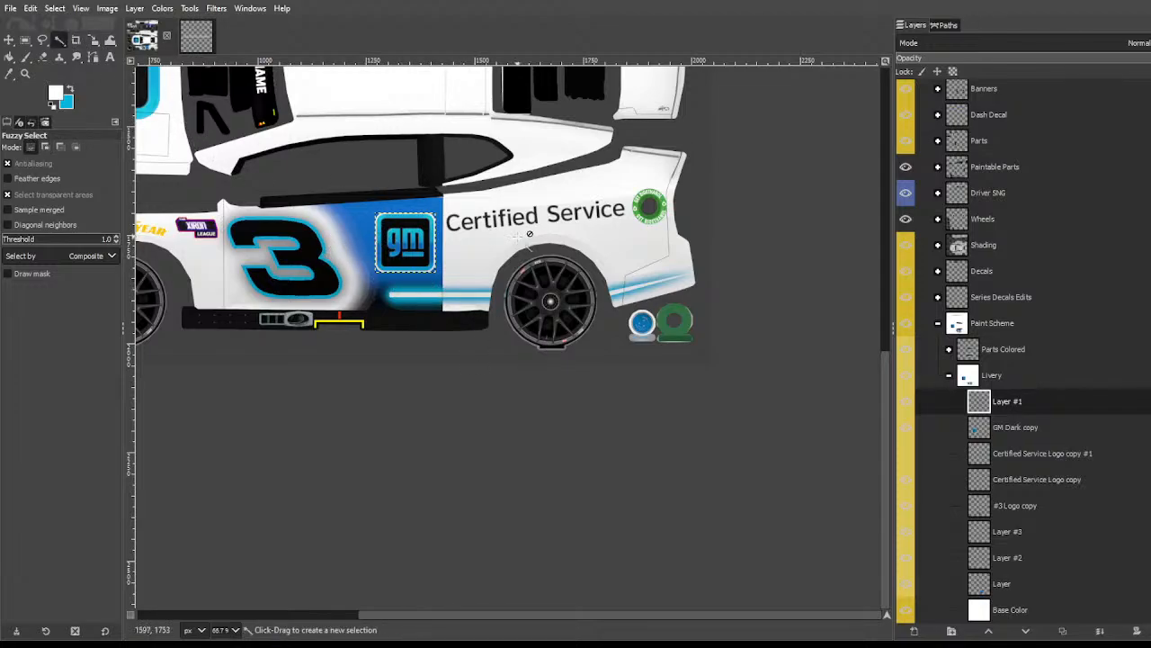
Step: Expand the door panel's blue layer to the full image size and set the panel's blue as the foreground color
{"action": "scroll", "coordinate": [527, 235], "scroll_direction": "up", "scroll_amount": 3}
{"action": "scroll", "coordinate": [528, 234], "scroll_direction": "left", "scroll_amount": 4}
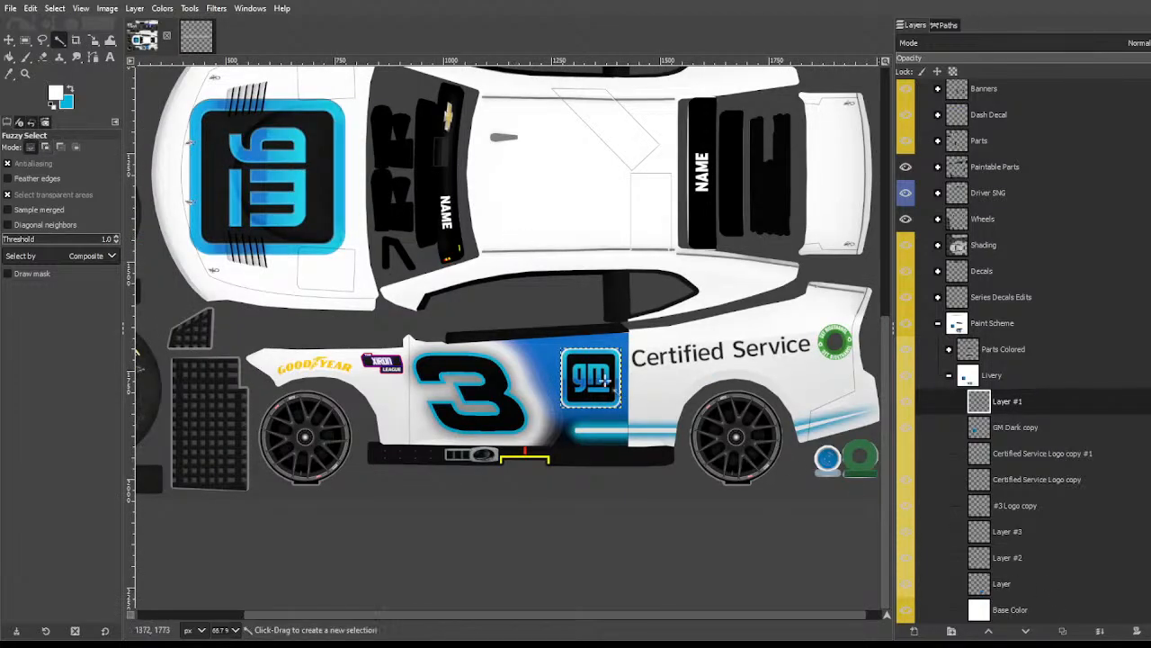
{"action": "scroll", "coordinate": [527, 235], "scroll_direction": "right", "scroll_amount": 1}
{"action": "double_click", "coordinate": [1003, 580]}
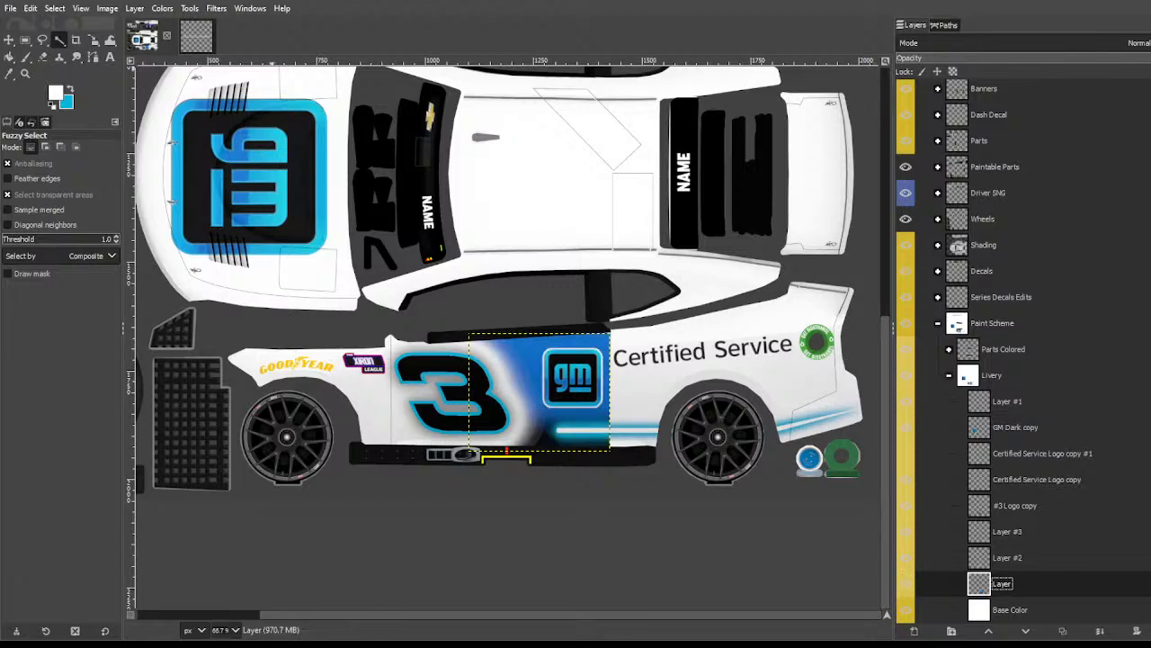
{"action": "left_click", "coordinate": [134, 8]}
{"action": "left_click", "coordinate": [177, 193]}
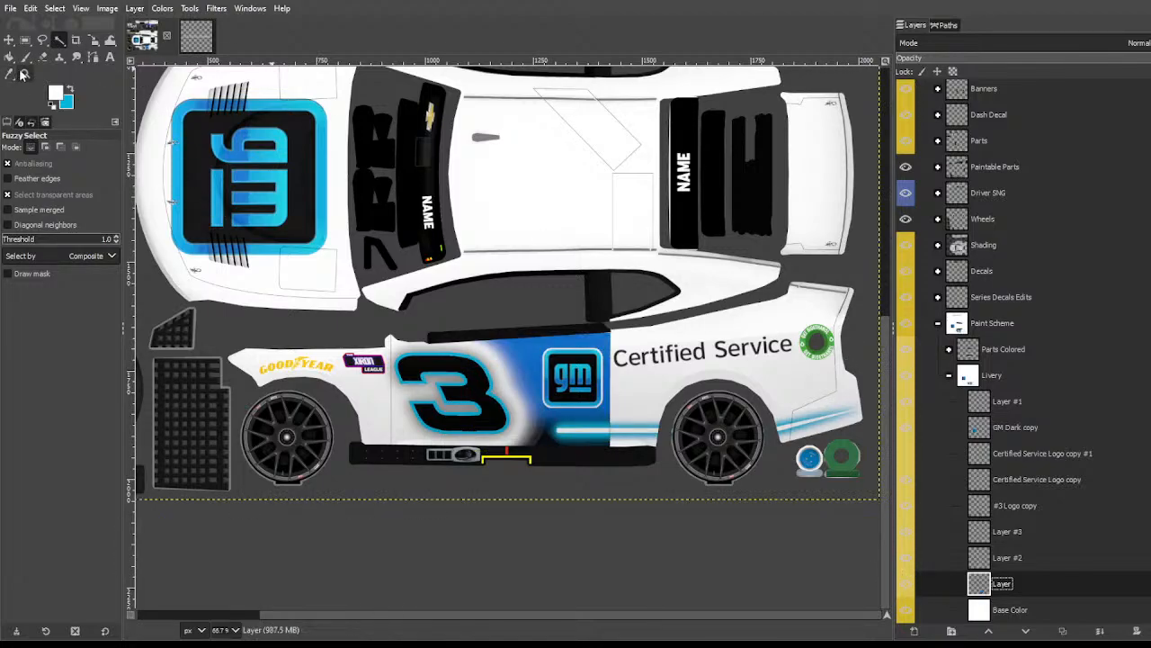
{"action": "key", "text": "x"}
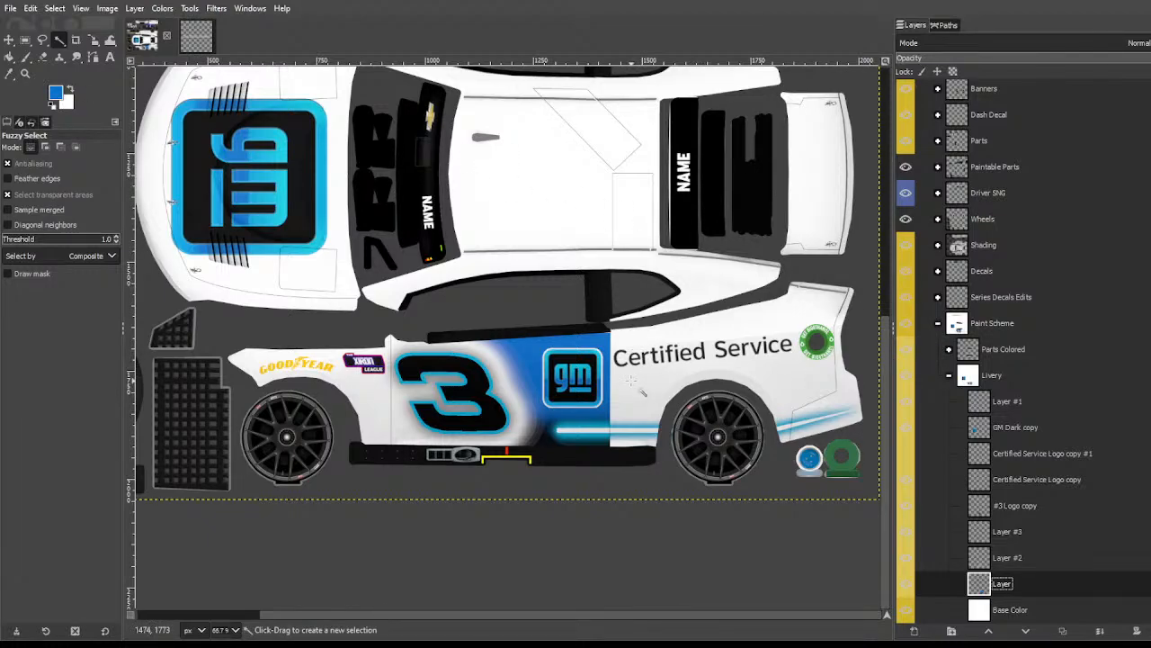
Step: Try to fill the area behind the door on the enlarged layer with the blue foreground color
{"action": "key", "text": "shift+b"}
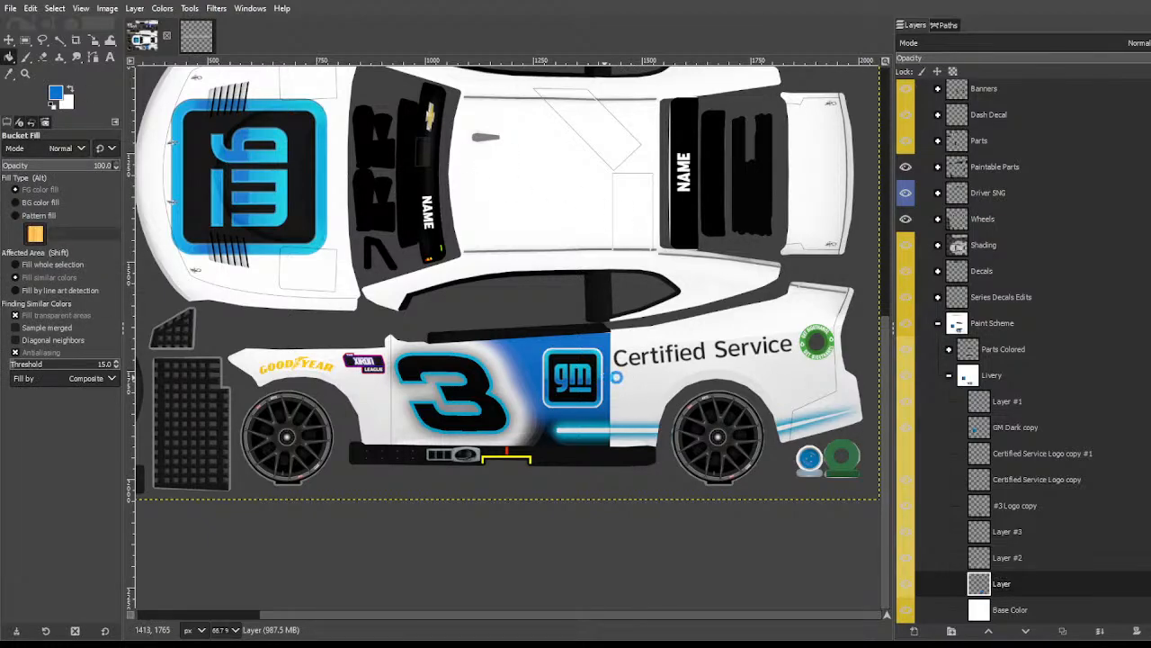
{"action": "left_click", "coordinate": [608, 378]}
{"action": "key", "text": "ctrl+z"}
Step: Outline the rear quarter panel with a freehand polygon selection that follows its upper edge and overlaps the door's blue area
{"action": "key", "text": "f"}
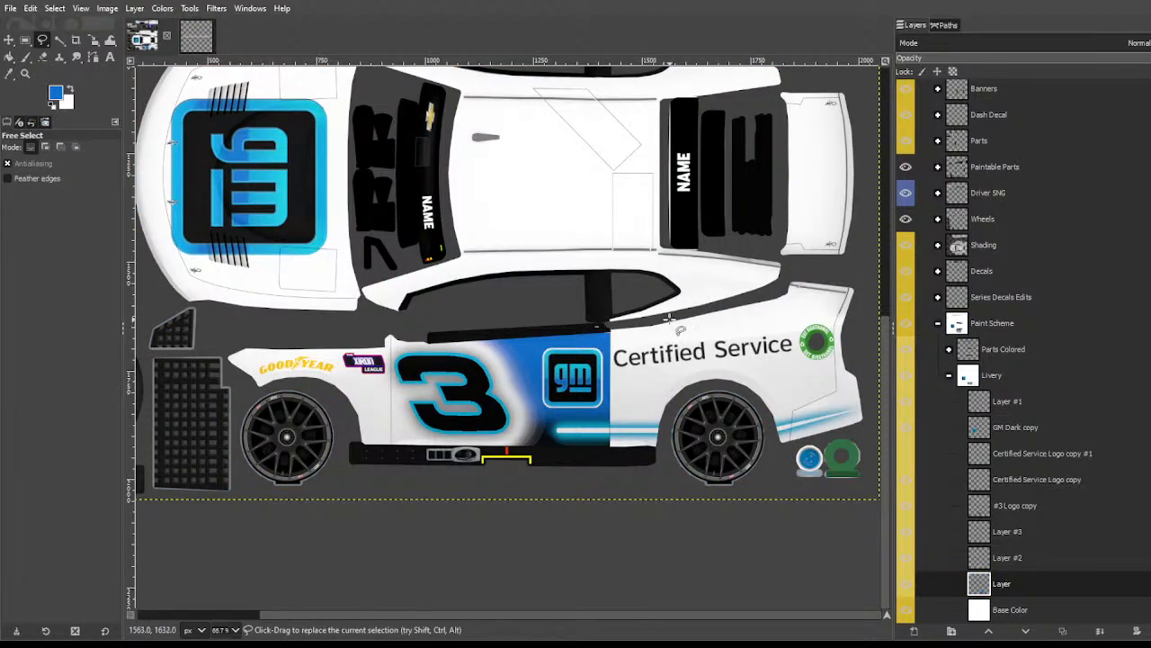
{"action": "left_click", "coordinate": [595, 327]}
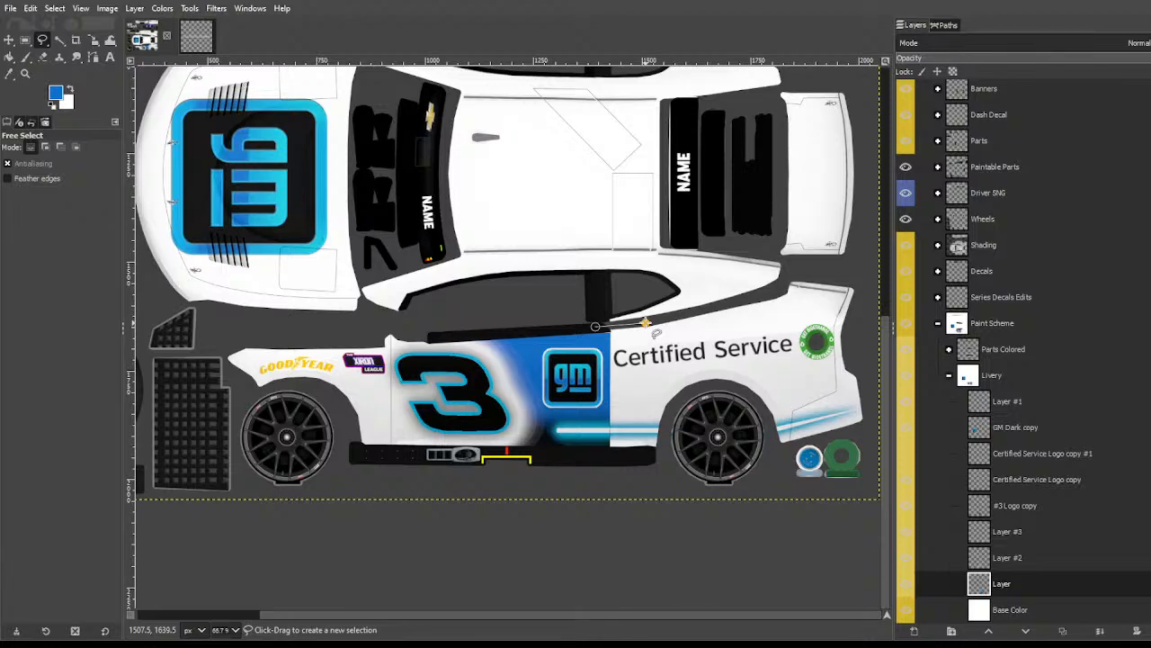
{"action": "left_click", "coordinate": [645, 322]}
{"action": "left_click", "coordinate": [680, 315]}
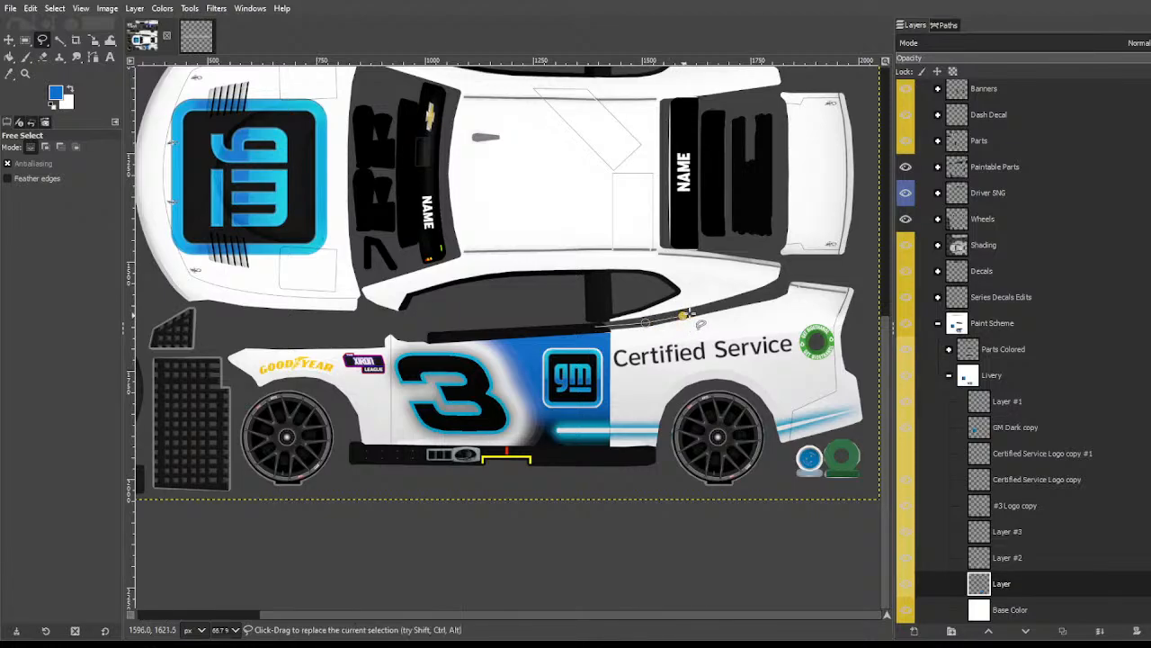
{"action": "left_click", "coordinate": [783, 272]}
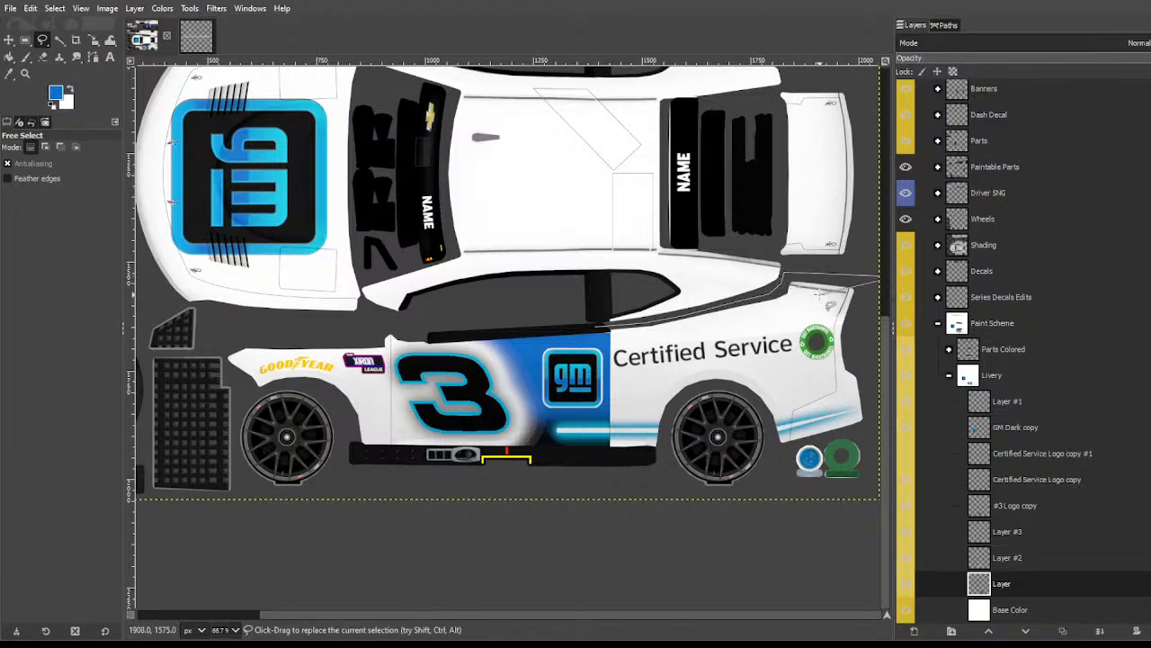
{"action": "left_click", "coordinate": [899, 577]}
{"action": "left_click", "coordinate": [536, 531]}
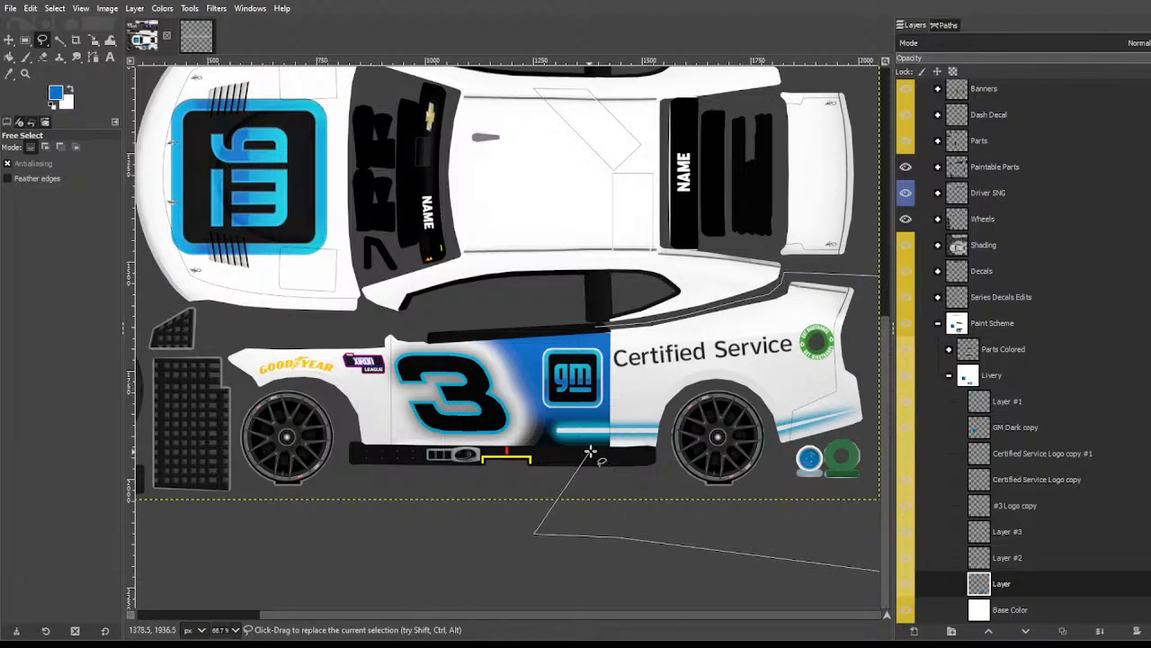
{"action": "left_click", "coordinate": [569, 349]}
{"action": "left_click", "coordinate": [595, 326]}
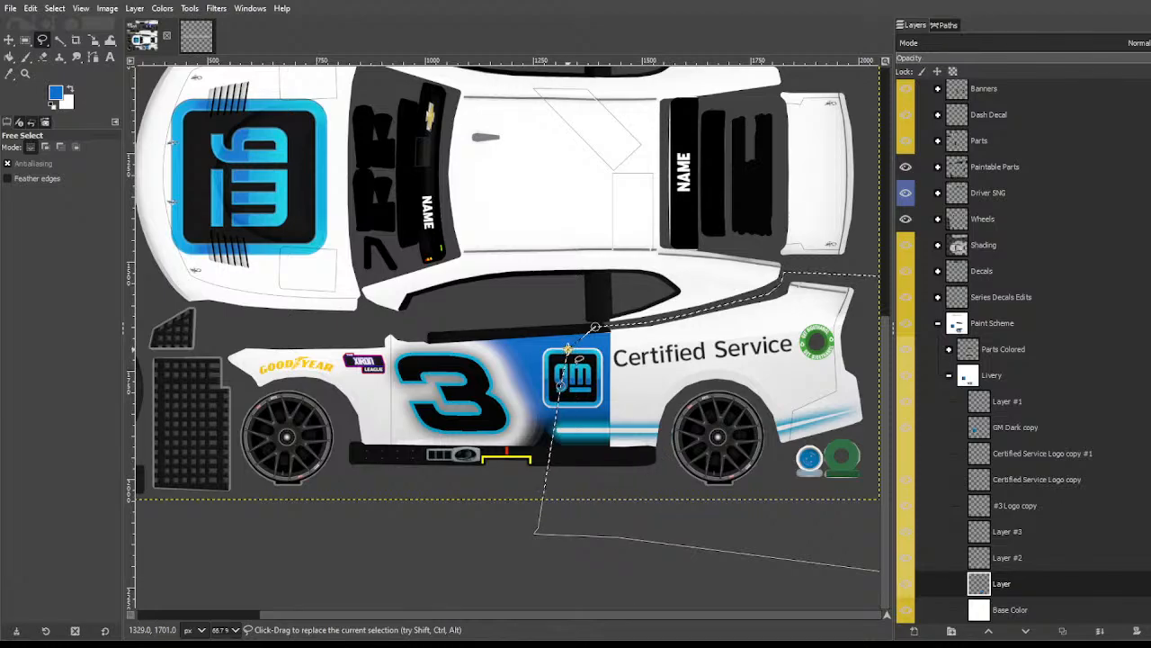
{"action": "left_click", "coordinate": [59, 42]}
Step: Fill the rear quarter selection with blue on a new layer above Base Color, and clear the selection
{"action": "left_click", "coordinate": [986, 612]}
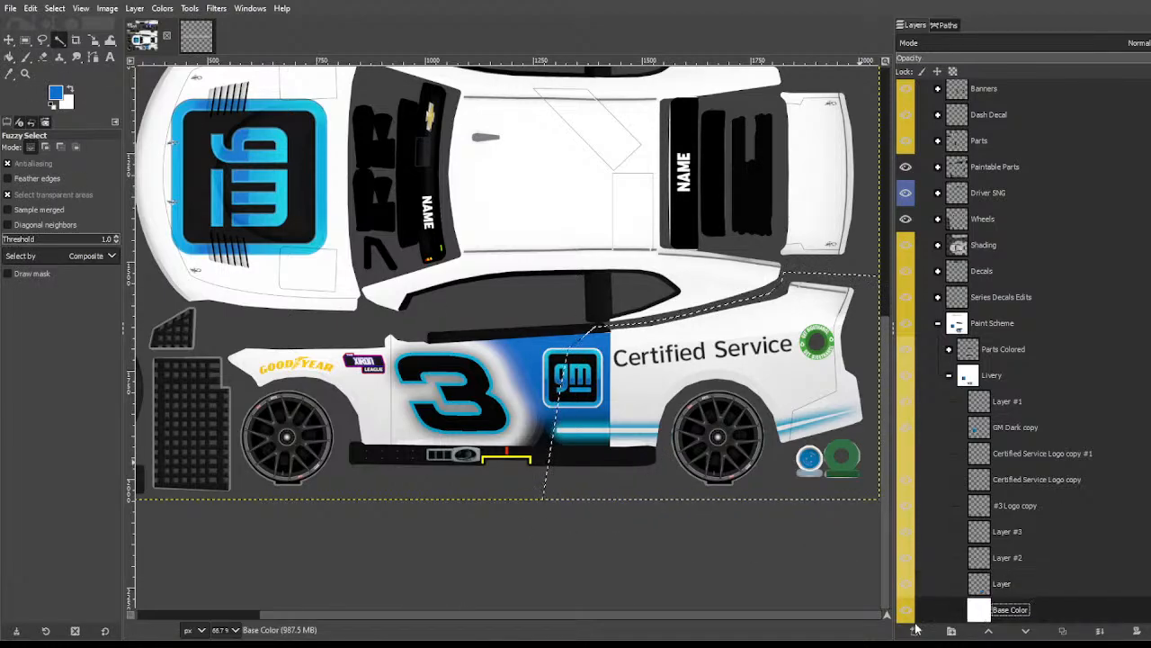
{"action": "left_click", "coordinate": [915, 631], "text": "shift"}
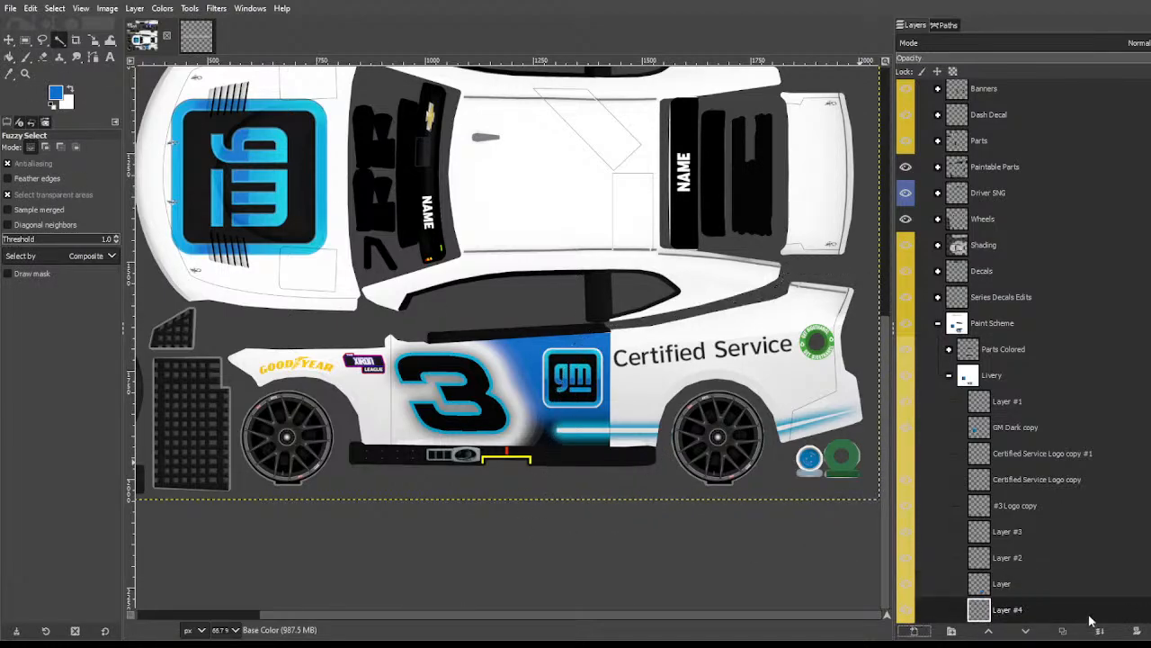
{"action": "key", "text": "shift+b"}
{"action": "left_click", "coordinate": [670, 363]}
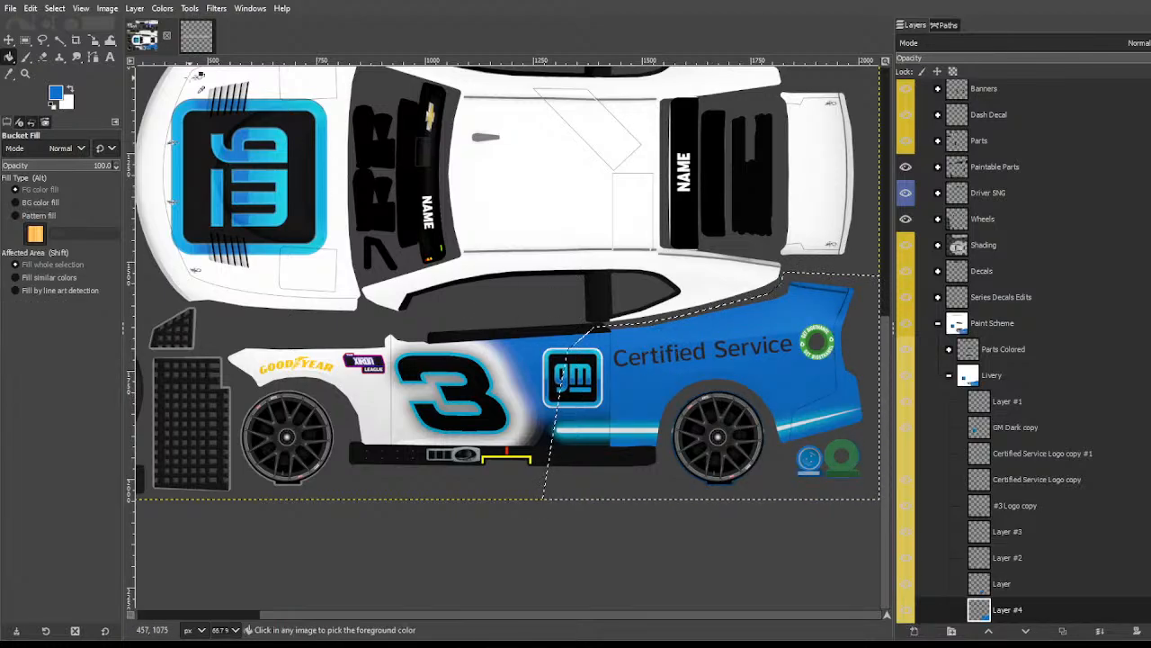
{"action": "key", "text": "ctrl+shift+a"}
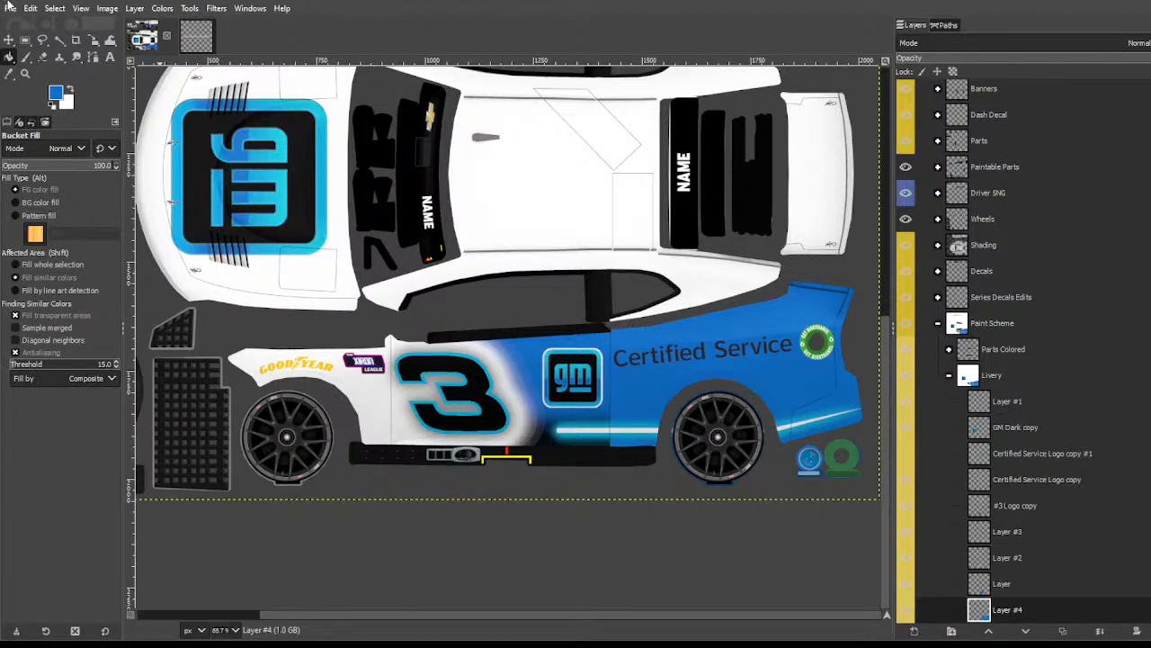
{"action": "left_click", "coordinate": [58, 40]}
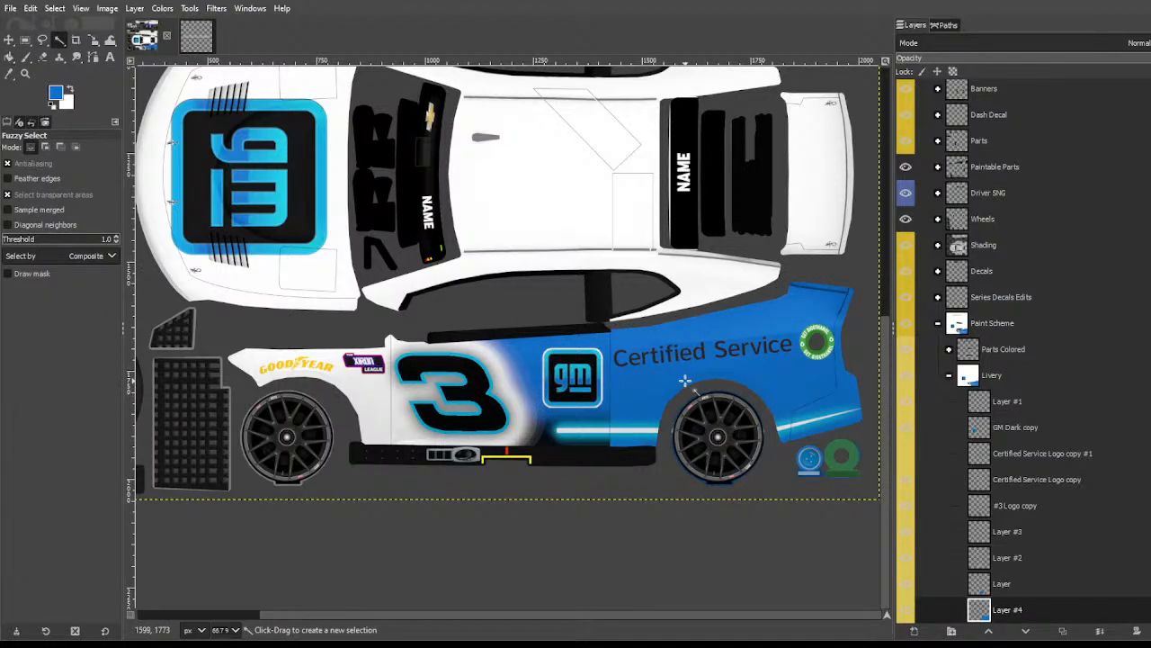
Step: Select a rectangle about 1210 × 251 px over the lower body around the glowing stripe, reaching past the rear bumper
{"action": "scroll", "coordinate": [685, 381], "scroll_direction": "up", "scroll_amount": 2}
{"action": "scroll", "coordinate": [598, 266], "scroll_direction": "down", "scroll_amount": 1}
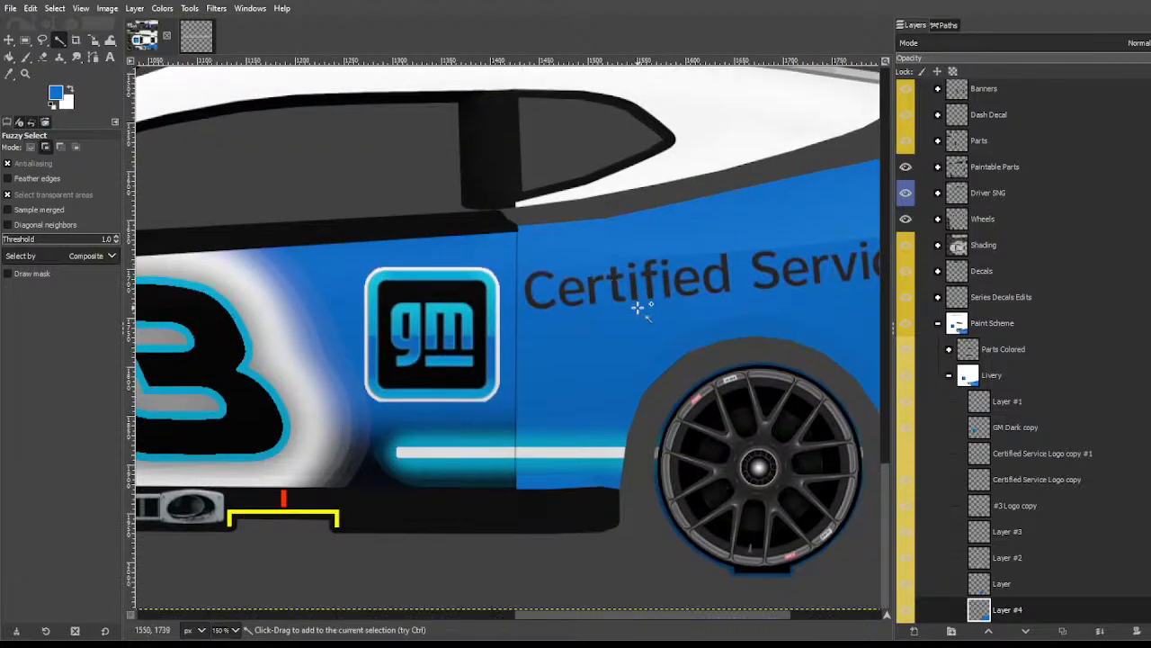
{"action": "key", "text": "r"}
{"action": "left_click_drag", "start_coordinate": [261, 413], "coordinate": [891, 620]}
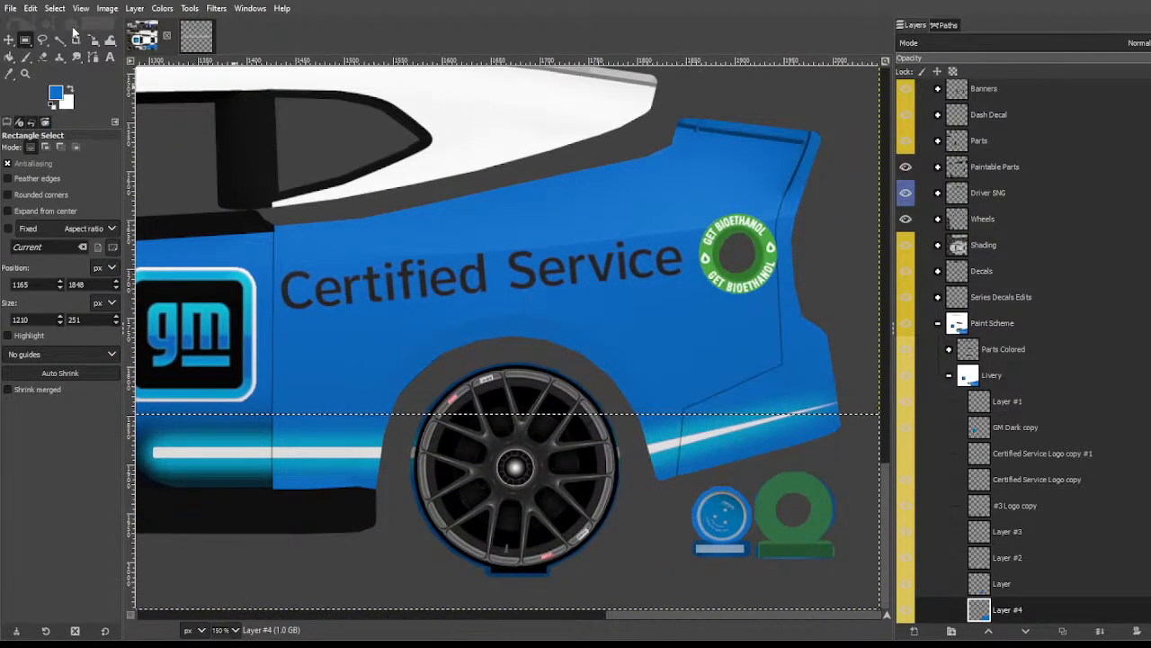
Step: Add an angled polygon above the rear bumper stripe to the selection and feather the combined selection's edges
{"action": "key", "text": "f"}
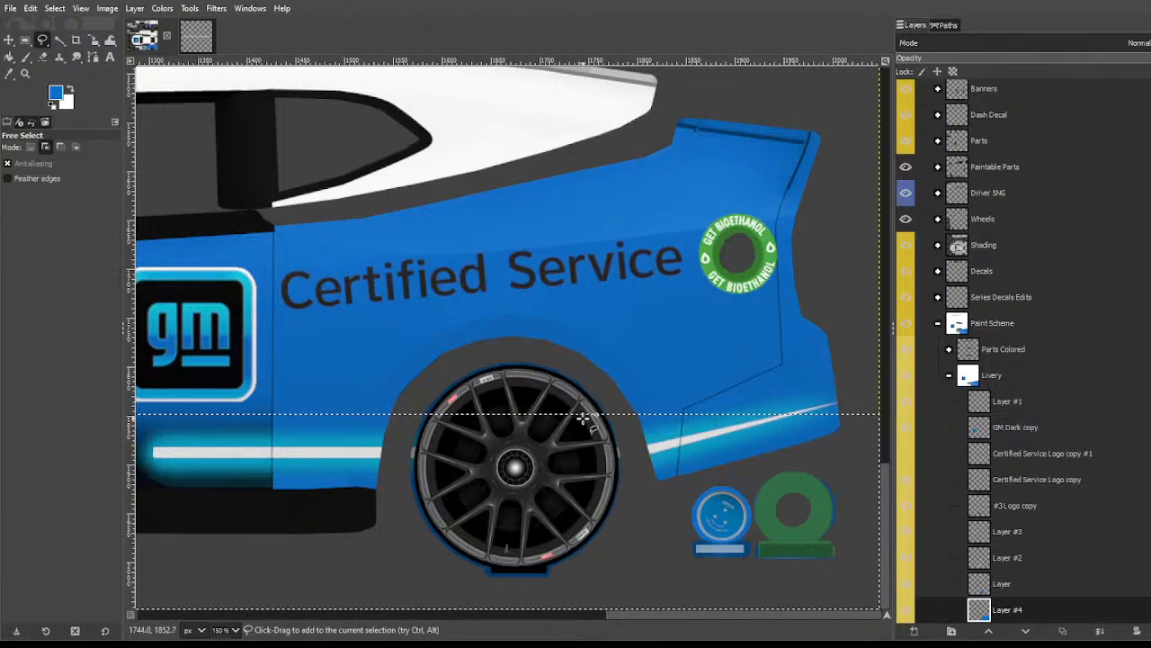
{"action": "left_click", "coordinate": [583, 415], "text": "shift"}
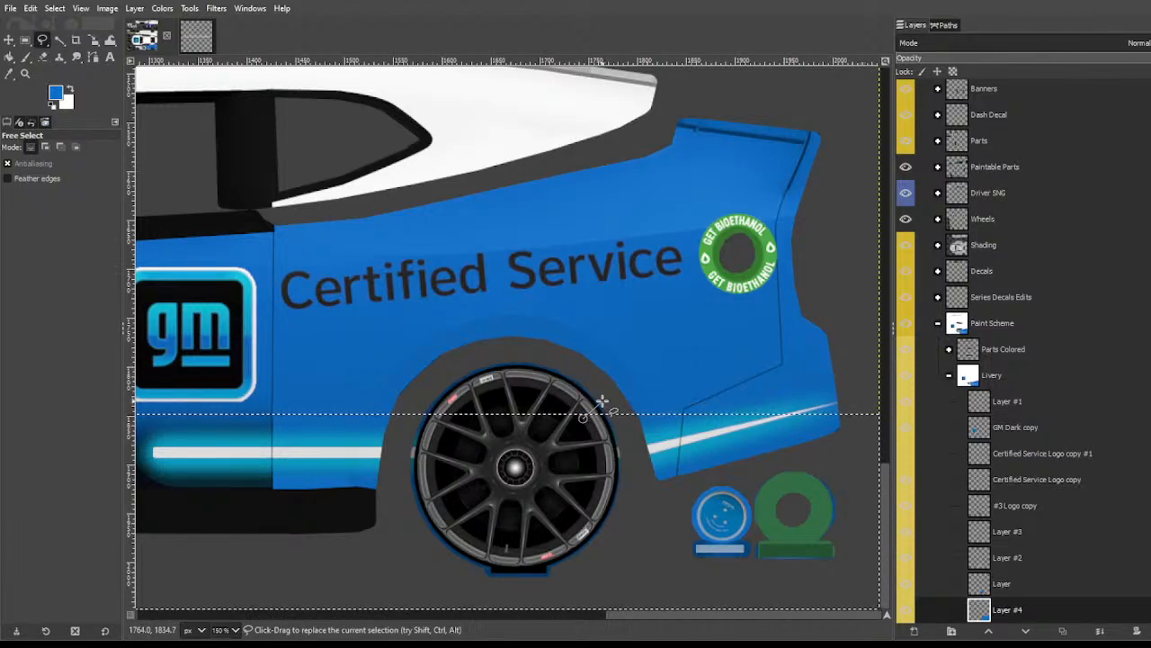
{"action": "left_click", "coordinate": [458, 414]}
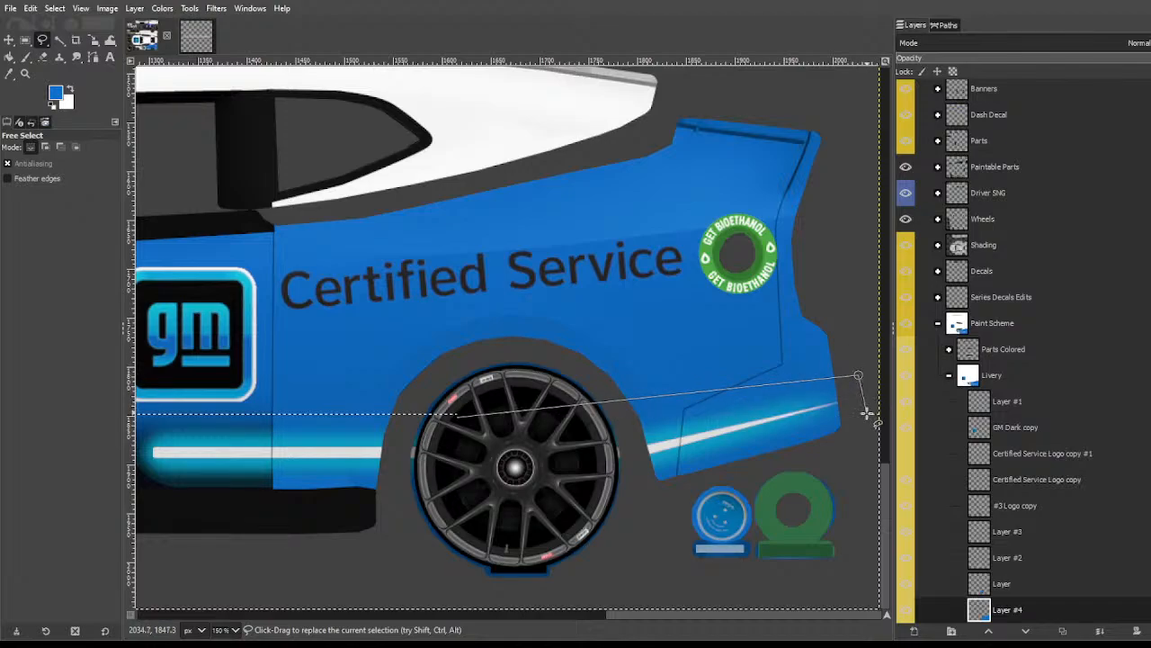
{"action": "left_click", "coordinate": [1071, 376]}
{"action": "left_click", "coordinate": [778, 475]}
{"action": "left_click", "coordinate": [476, 481]}
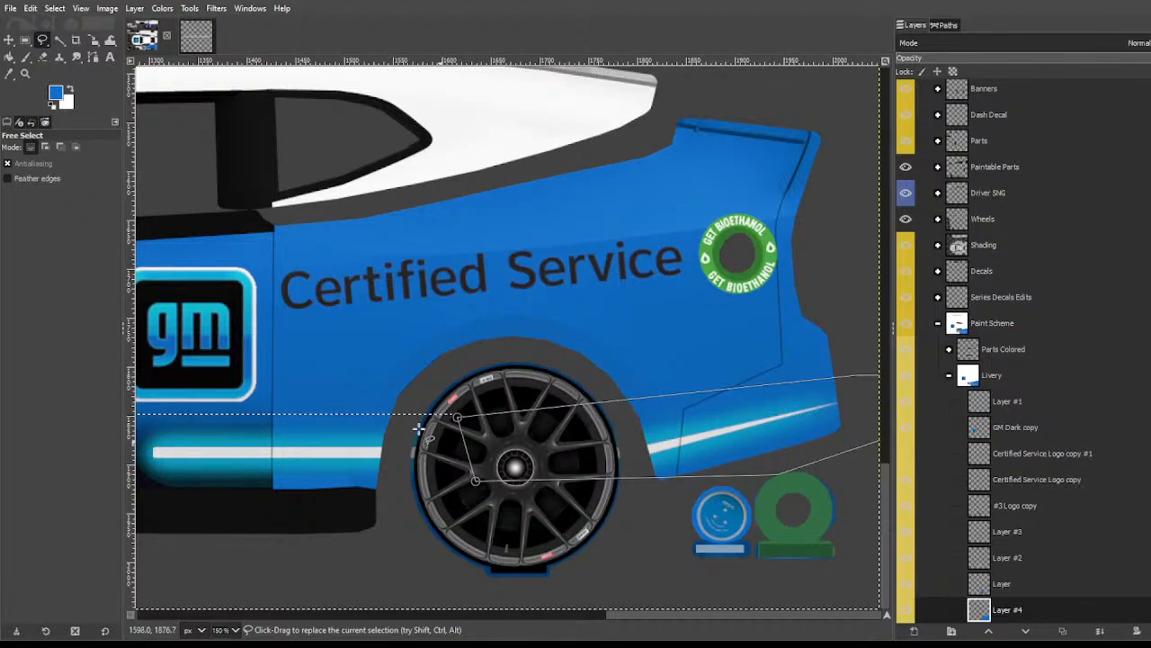
{"action": "left_click", "coordinate": [59, 42]}
{"action": "scroll", "coordinate": [485, 285], "scroll_direction": "down", "scroll_amount": 1}
{"action": "scroll", "coordinate": [485, 285], "scroll_direction": "down", "scroll_amount": 1}
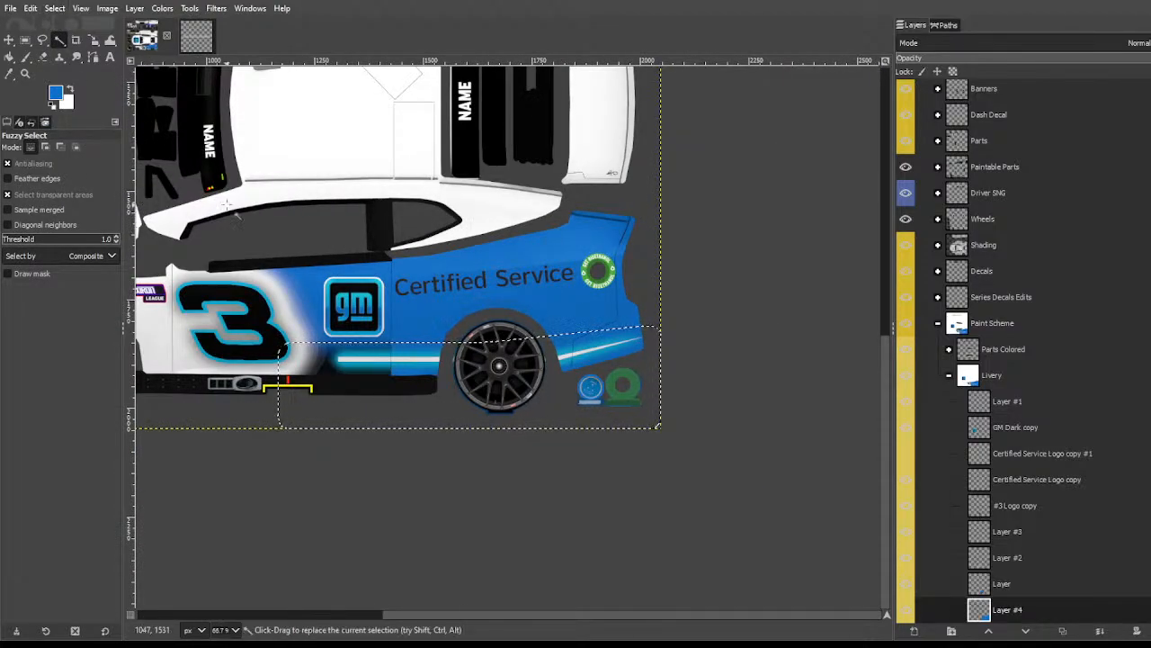
Step: Darken the selected blue on Layer #4 toward black around the lower stripe with a color adjustment
{"action": "key", "text": "shift+b"}
{"action": "key", "text": "x"}
{"action": "left_click", "coordinate": [162, 8]}
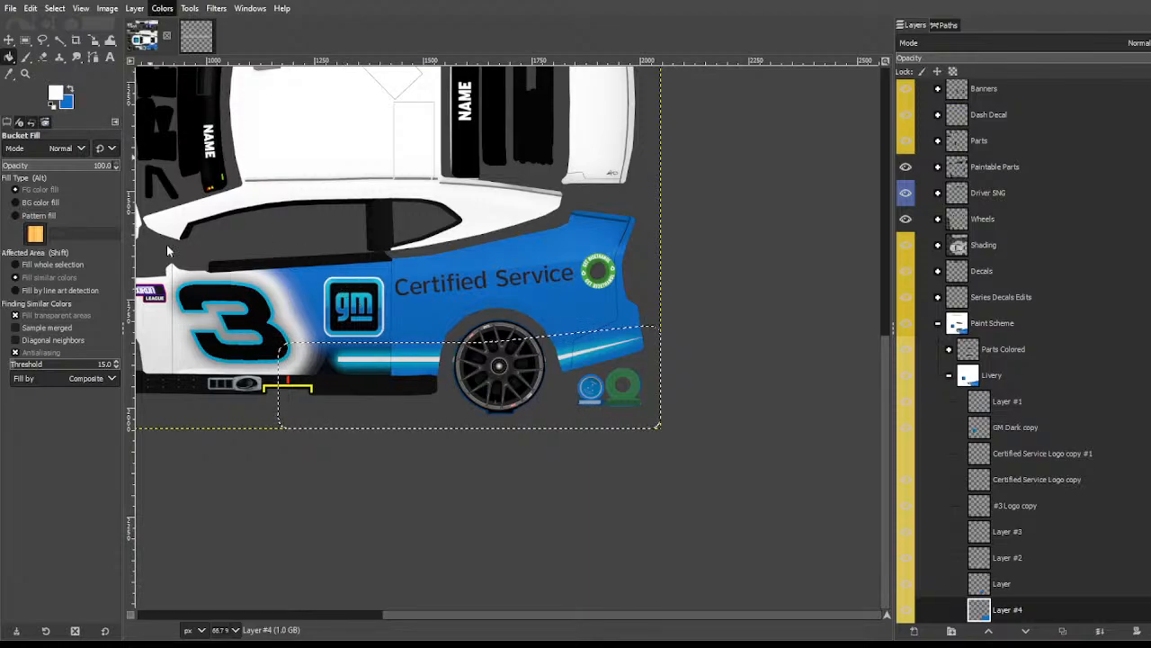
{"action": "left_click", "coordinate": [202, 355]}
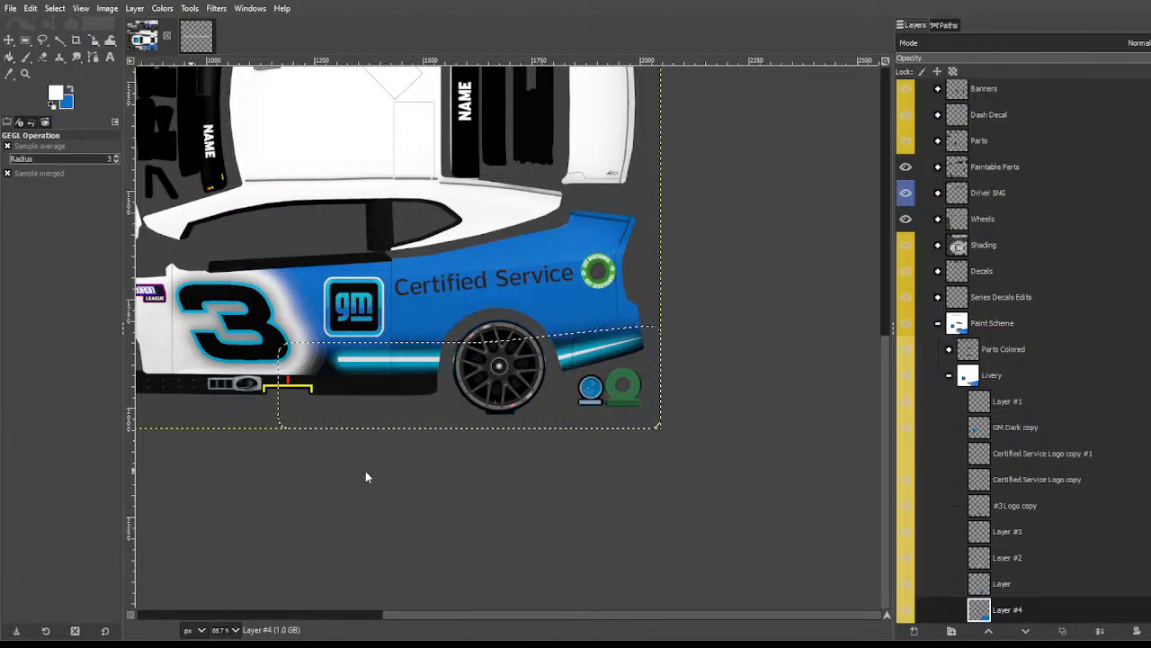
Step: Add a new transparent layer above Layer #4 and set the foreground color to black
{"action": "left_click", "coordinate": [914, 630], "text": "shift"}
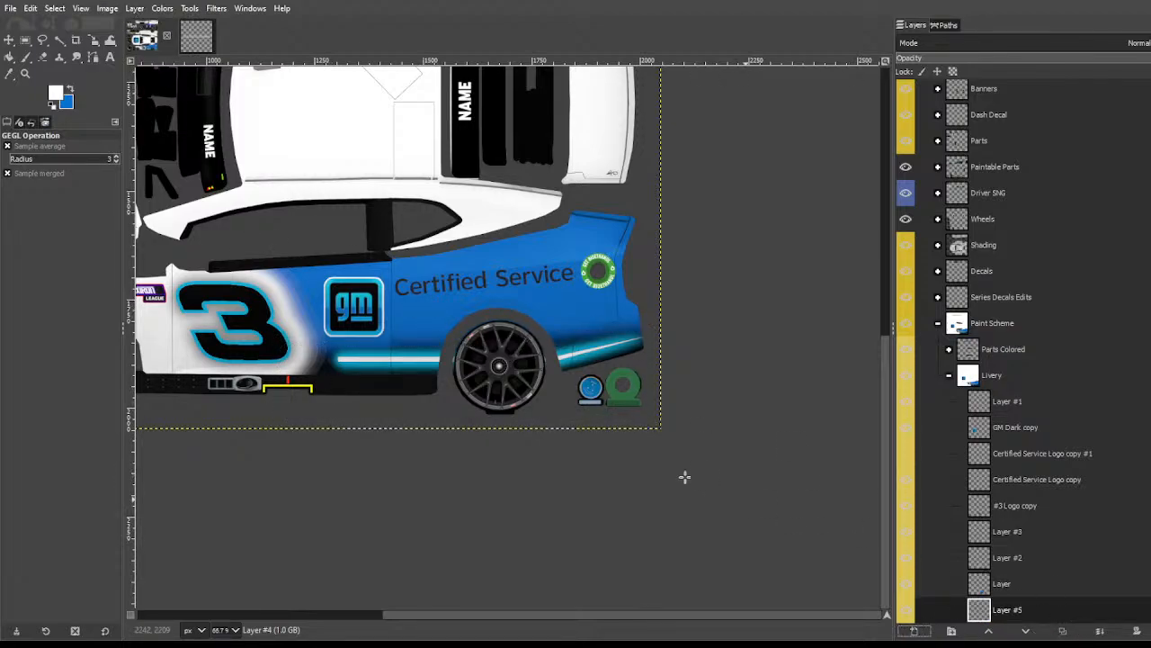
{"action": "key", "text": "shift+b"}
{"action": "left_click", "coordinate": [52, 90]}
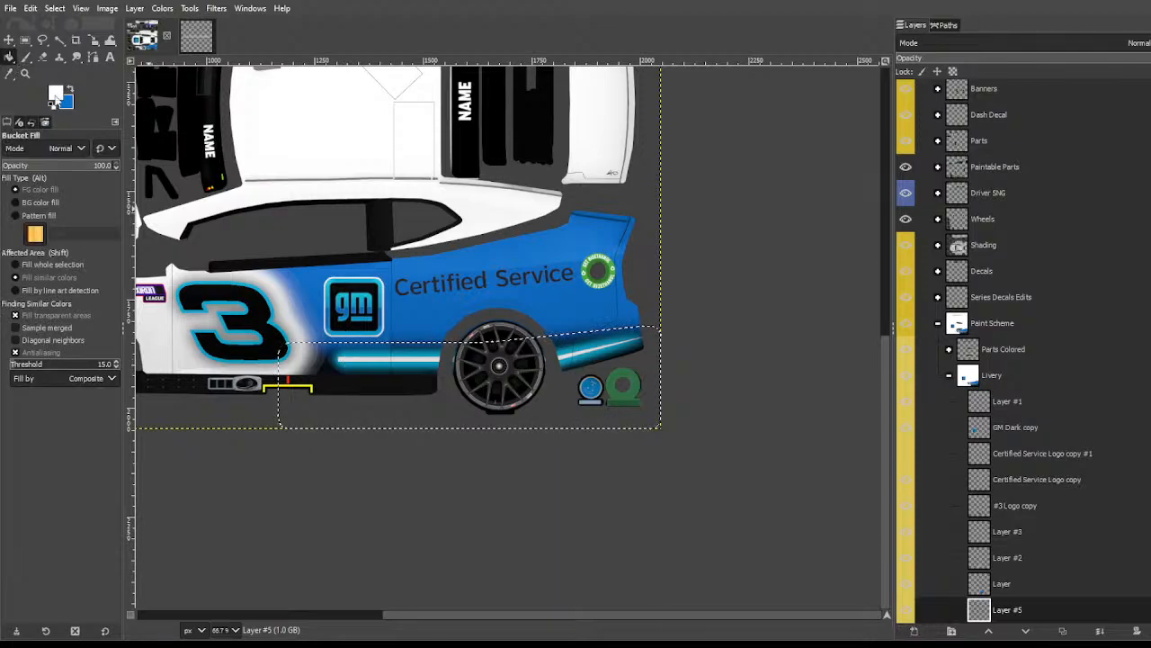
{"action": "left_click", "coordinate": [747, 296]}
{"action": "left_click_drag", "start_coordinate": [746, 296], "coordinate": [748, 310]}
{"action": "left_click", "coordinate": [881, 357]}
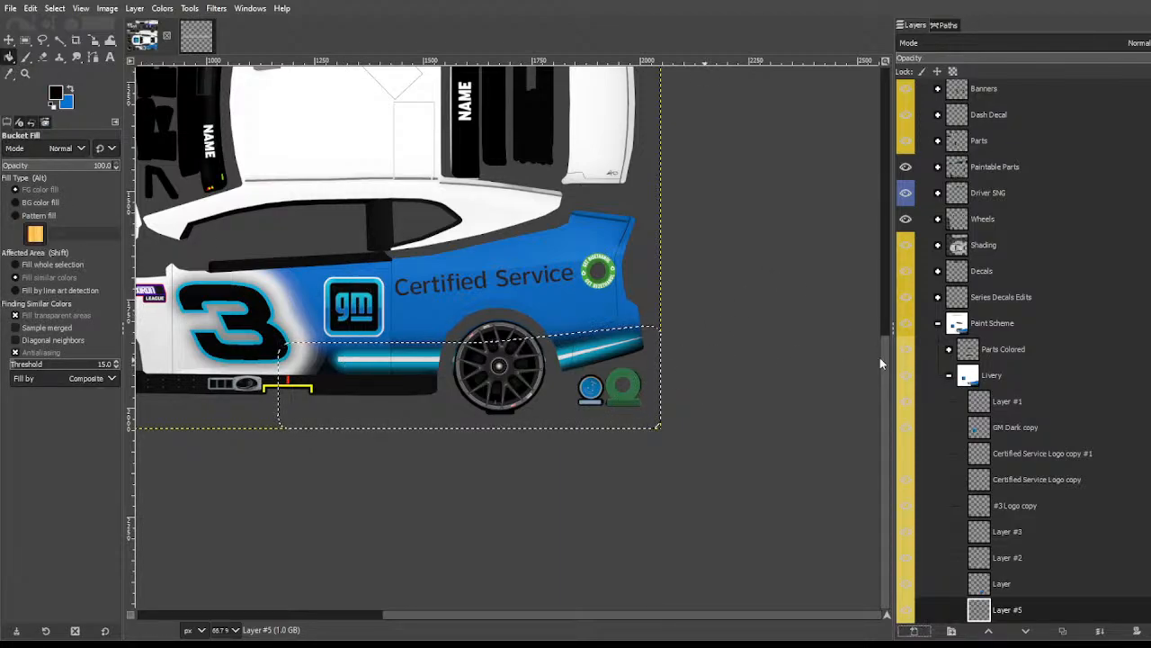
Step: Try filling the lower-body selection with black on Layer #5
{"action": "left_click", "coordinate": [393, 363]}
{"action": "key", "text": "ctrl+shift+a"}
{"action": "key", "text": "ctrl+z"}
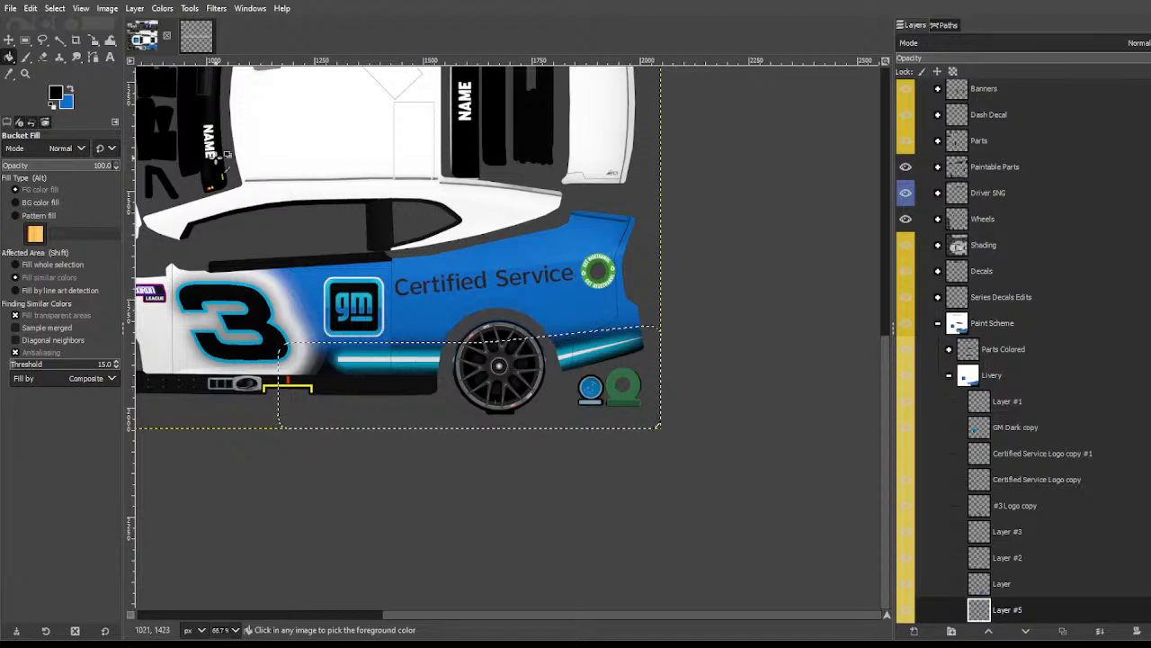
Step: Redraw the feathered lower-body selection higher and wider, from below the number 3 past the rear bumper, with an angled rear extension
{"action": "left_click", "coordinate": [25, 39]}
{"action": "left_click", "coordinate": [231, 345]}
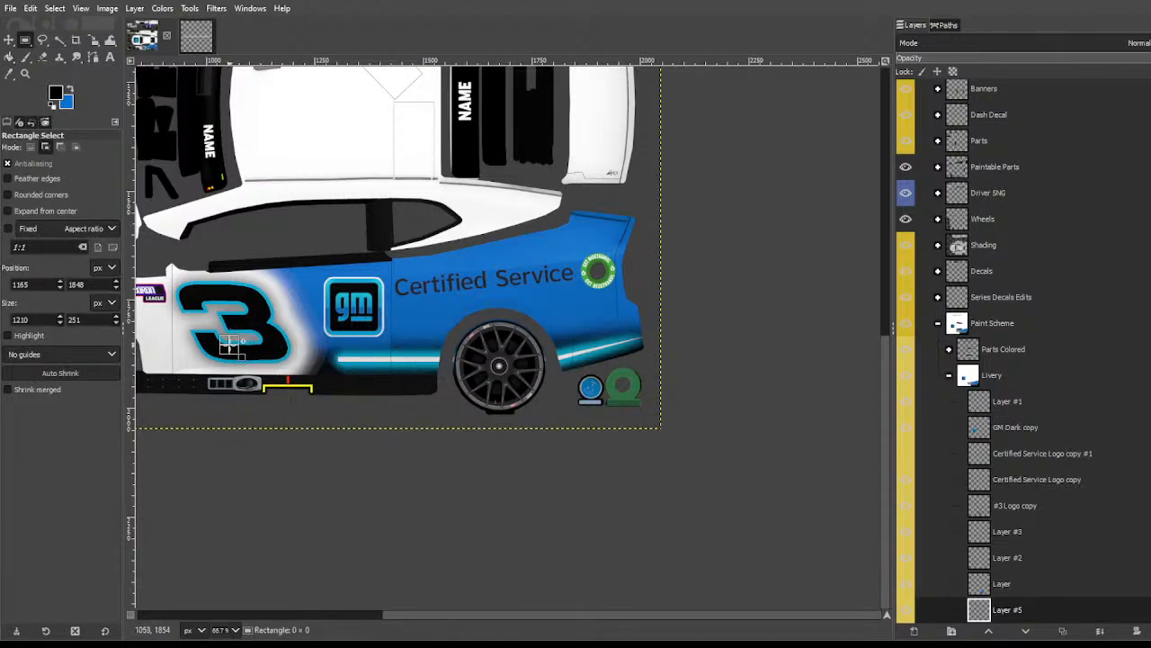
{"action": "left_click_drag", "start_coordinate": [231, 345], "coordinate": [987, 553]}
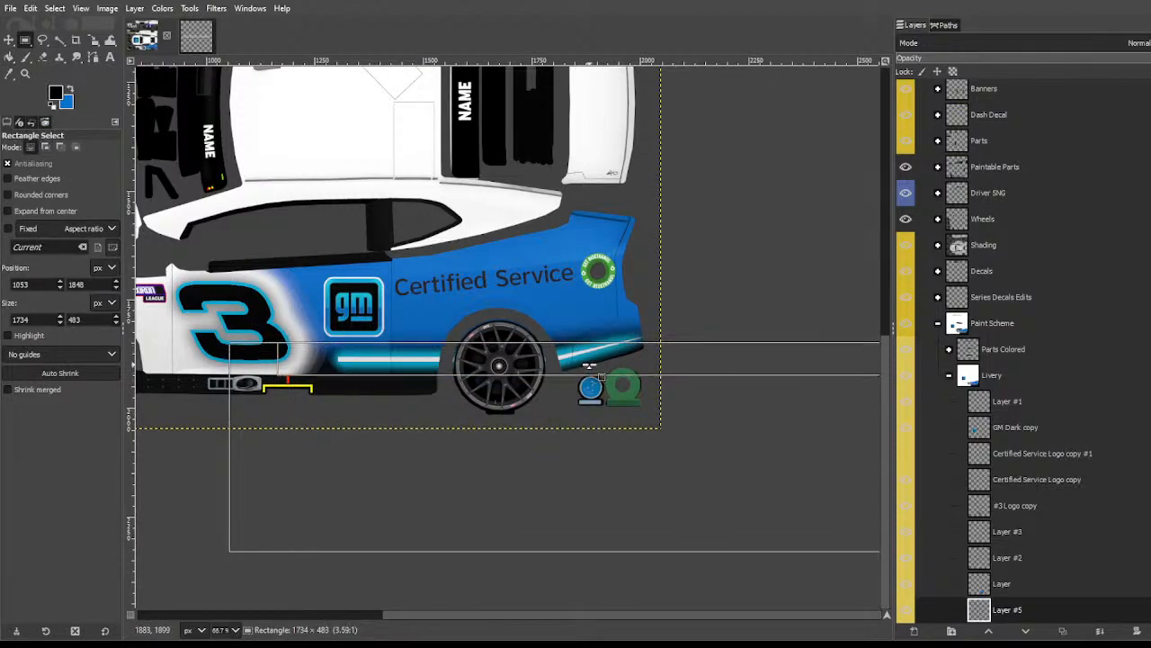
{"action": "mouse_move", "coordinate": [589, 366]}
{"action": "left_mouse_down"}
{"action": "mouse_move", "coordinate": [522, 339]}
{"action": "mouse_move", "coordinate": [447, 333]}
{"action": "left_mouse_up"}
{"action": "key", "text": "f"}
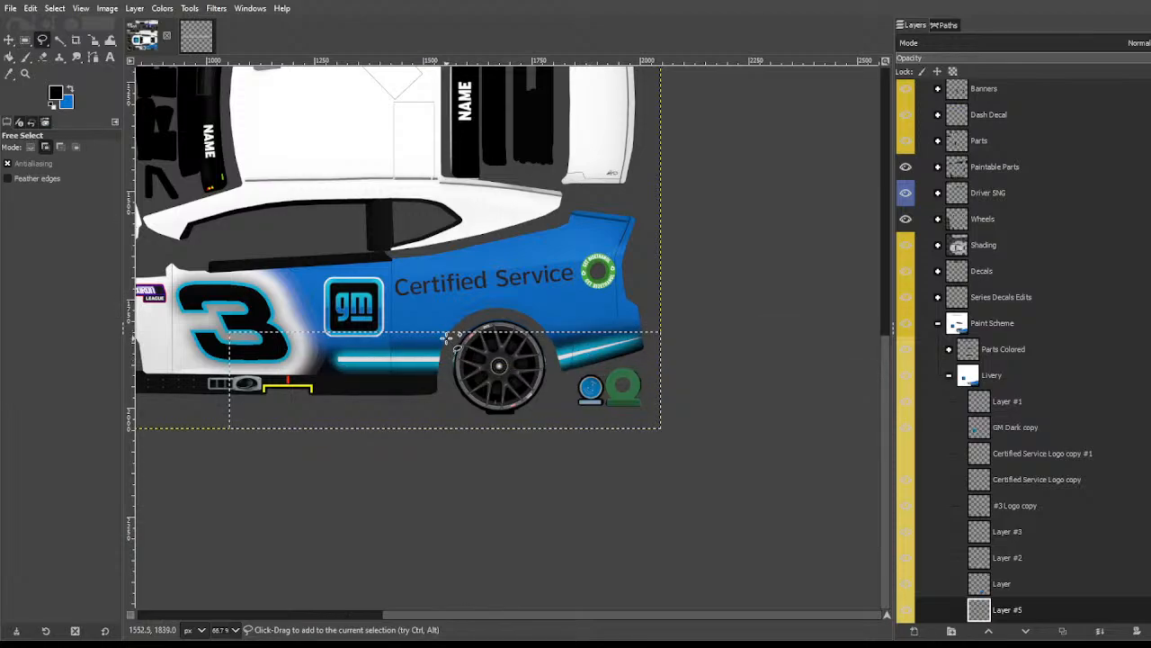
{"action": "left_click", "coordinate": [445, 335], "text": "shift"}
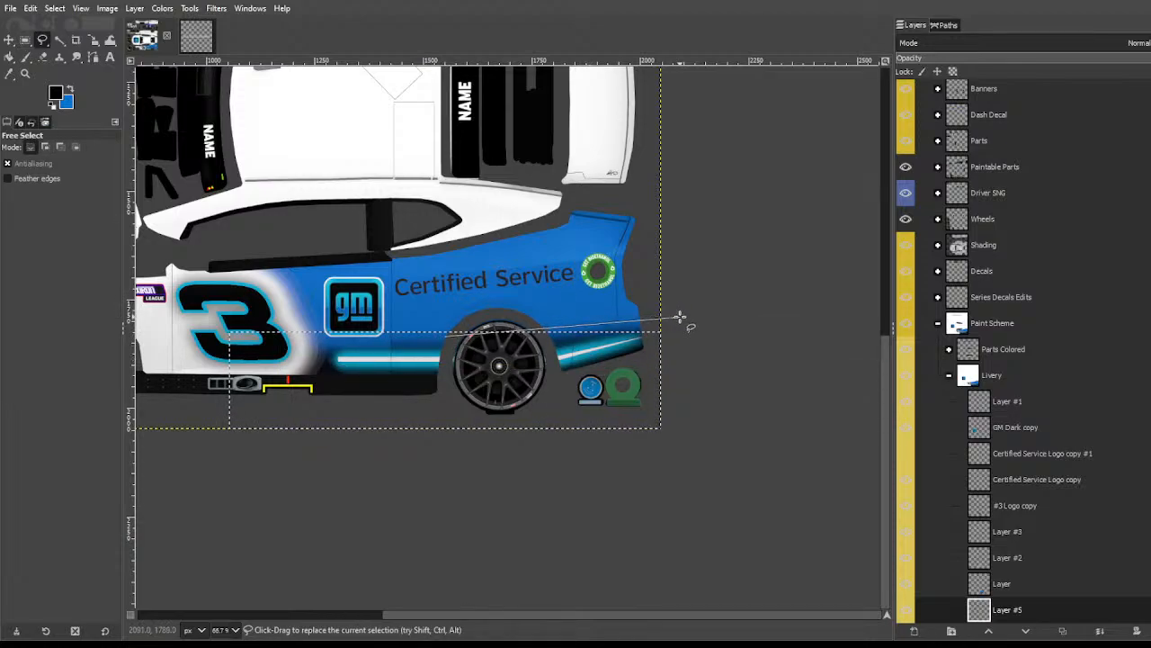
{"action": "double_click", "coordinate": [591, 450]}
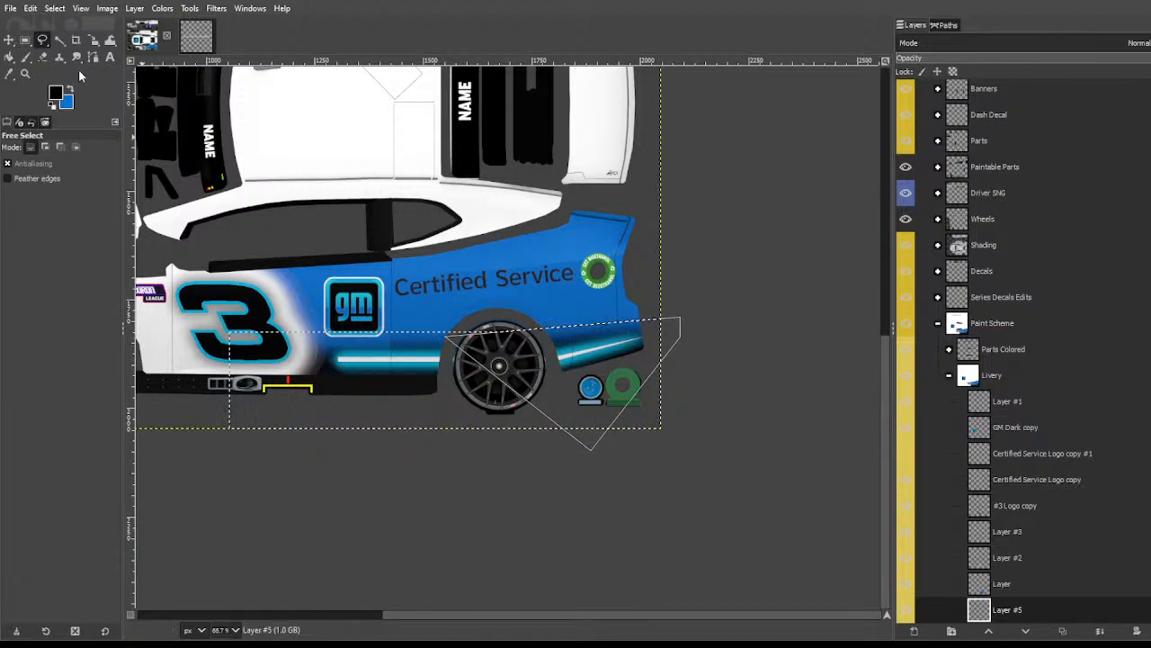
{"action": "left_click", "coordinate": [58, 40]}
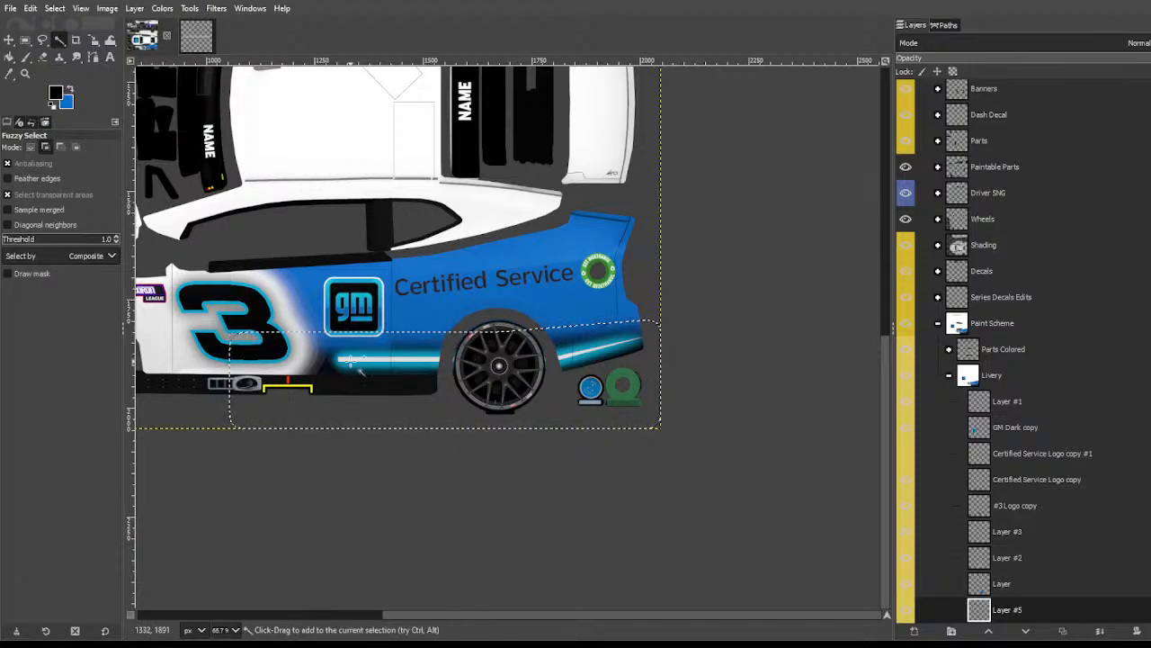
Step: Fill the feathered lower-body selection with black on Layer #5 and move Layer #5 above the layer named Layer
{"action": "key", "text": "shift+b"}
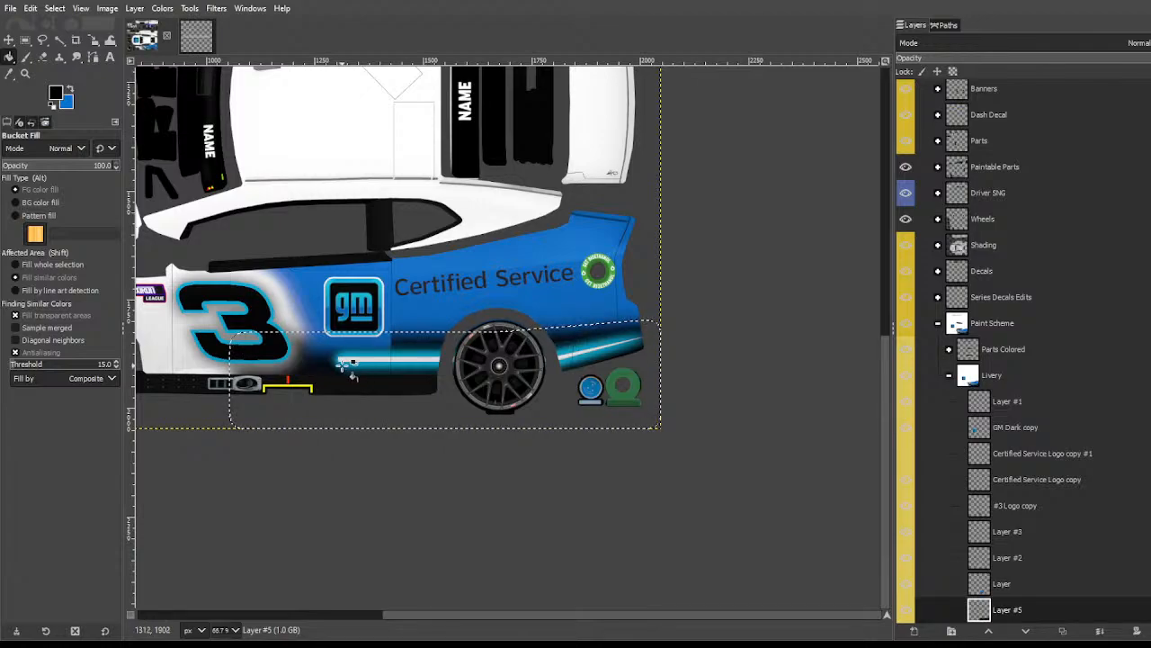
{"action": "left_click_drag", "start_coordinate": [1009, 610], "coordinate": [1008, 583]}
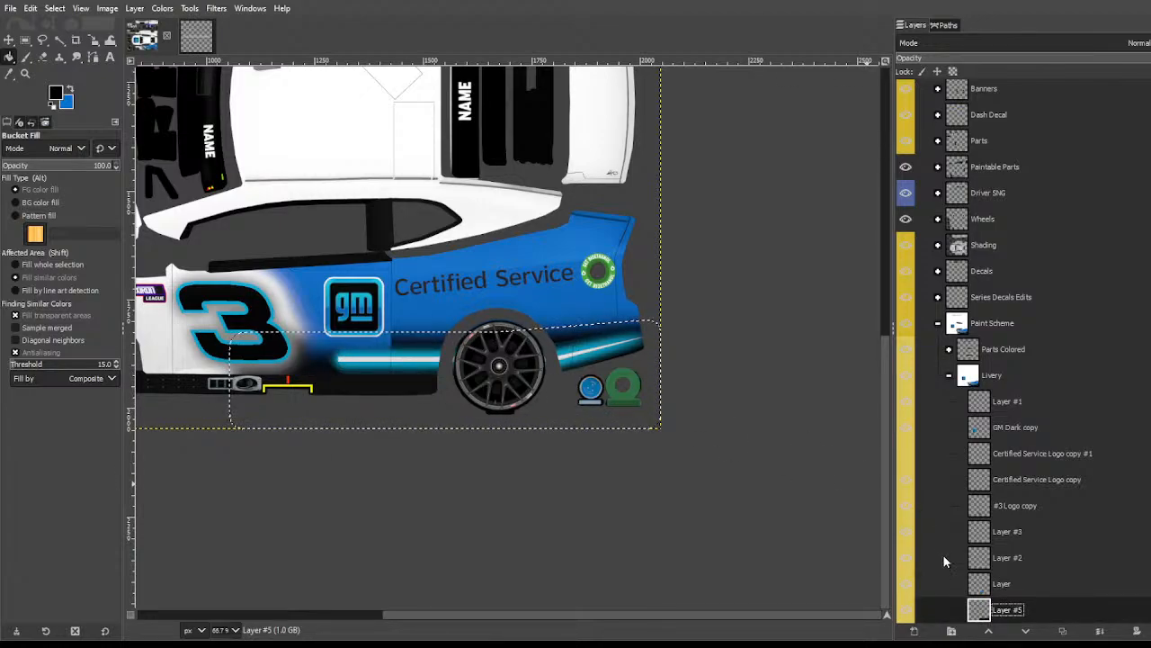
{"action": "left_click", "coordinate": [1004, 610]}
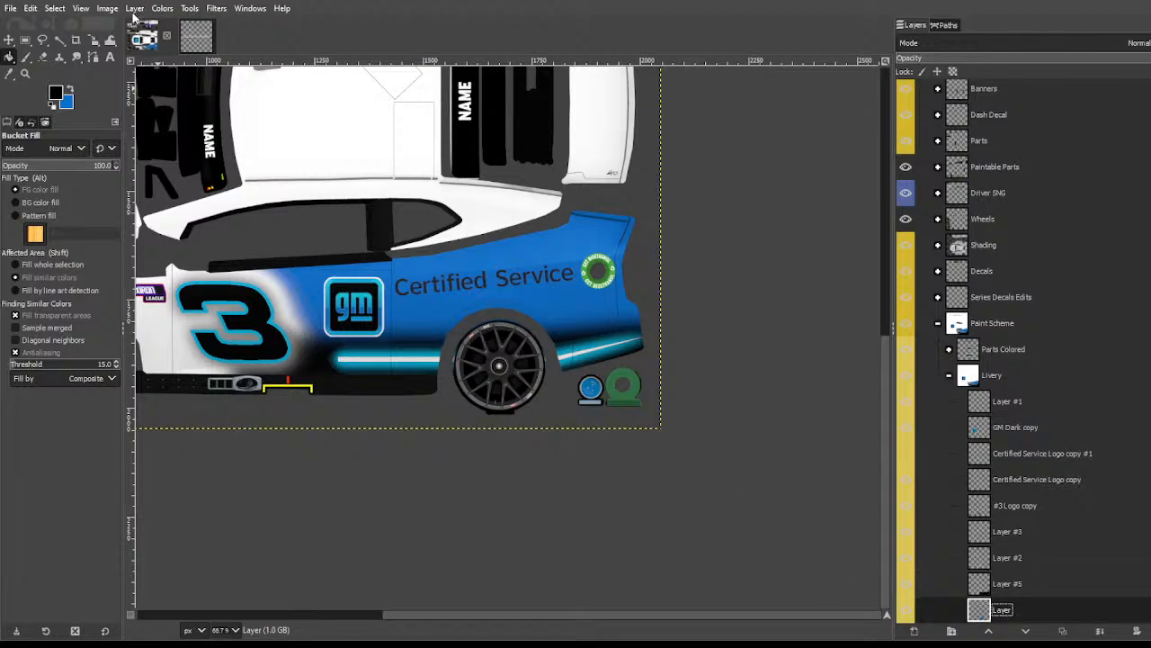
Step: Load the outline of the layer named Layer as a selection and add a rectangle from the GM door logo past the rear bumper
{"action": "left_click", "coordinate": [343, 243]}
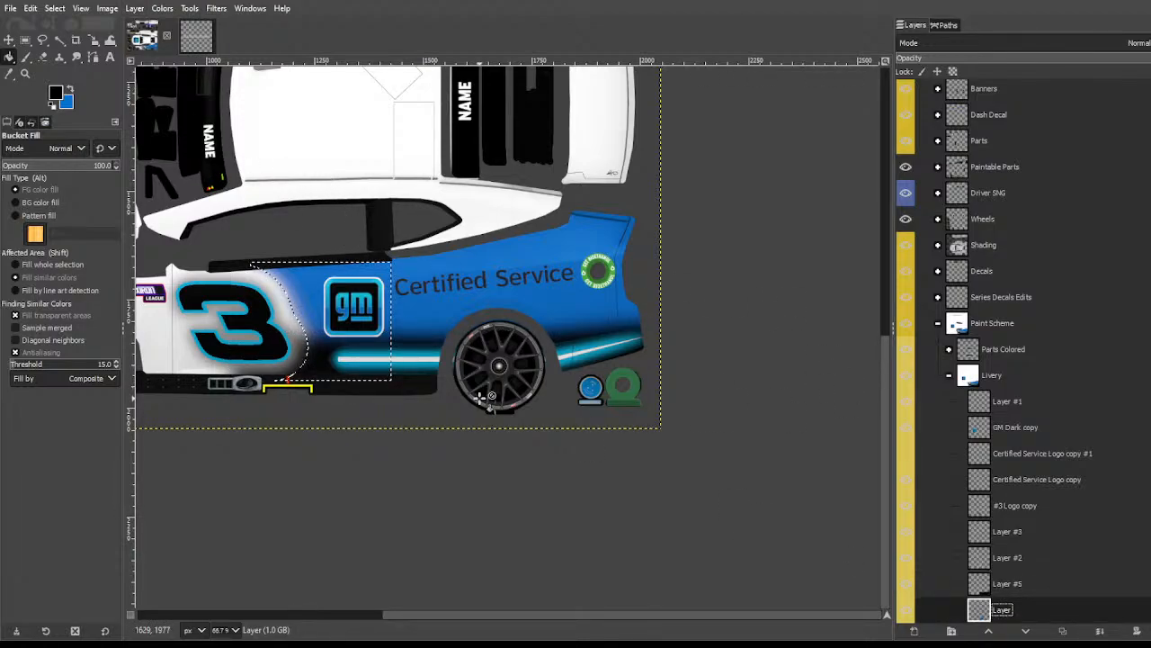
{"action": "key", "text": "r"}
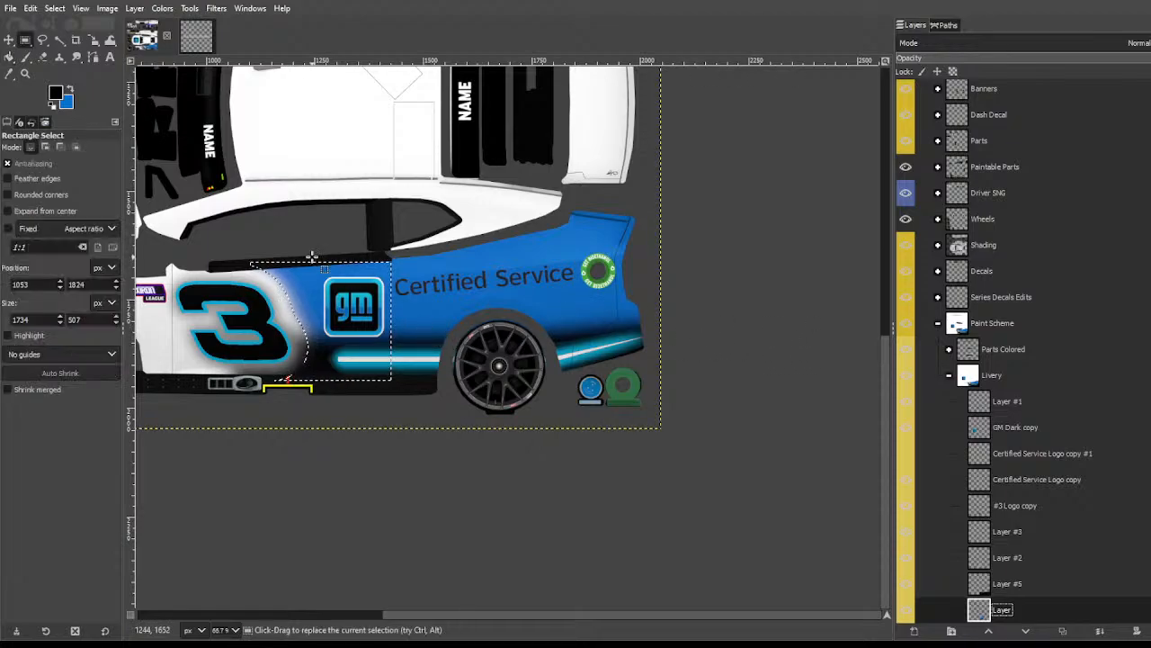
{"action": "left_click_drag", "start_coordinate": [311, 242], "coordinate": [986, 523]}
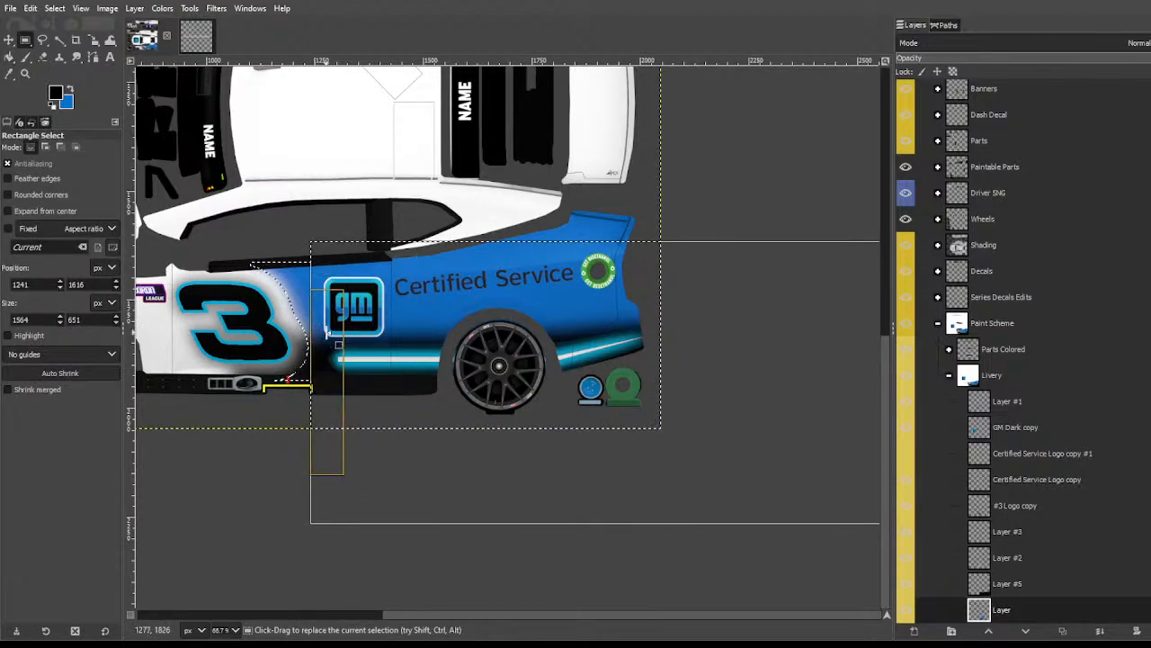
{"action": "left_click_drag", "start_coordinate": [326, 337], "coordinate": [334, 334]}
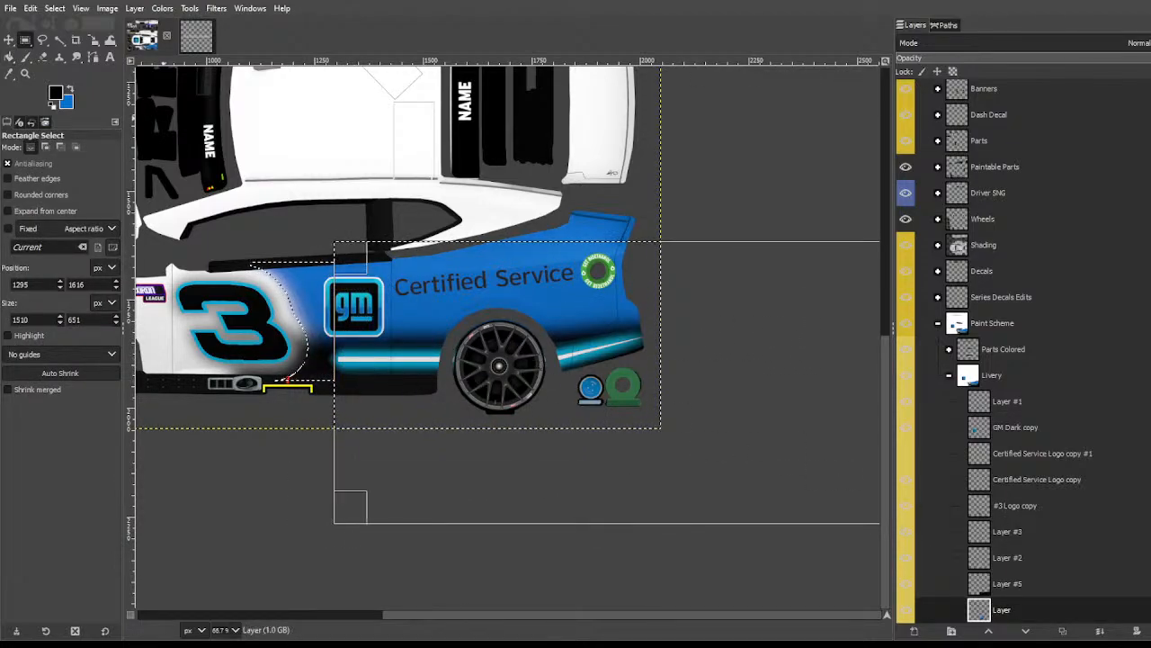
{"action": "key", "text": "Return"}
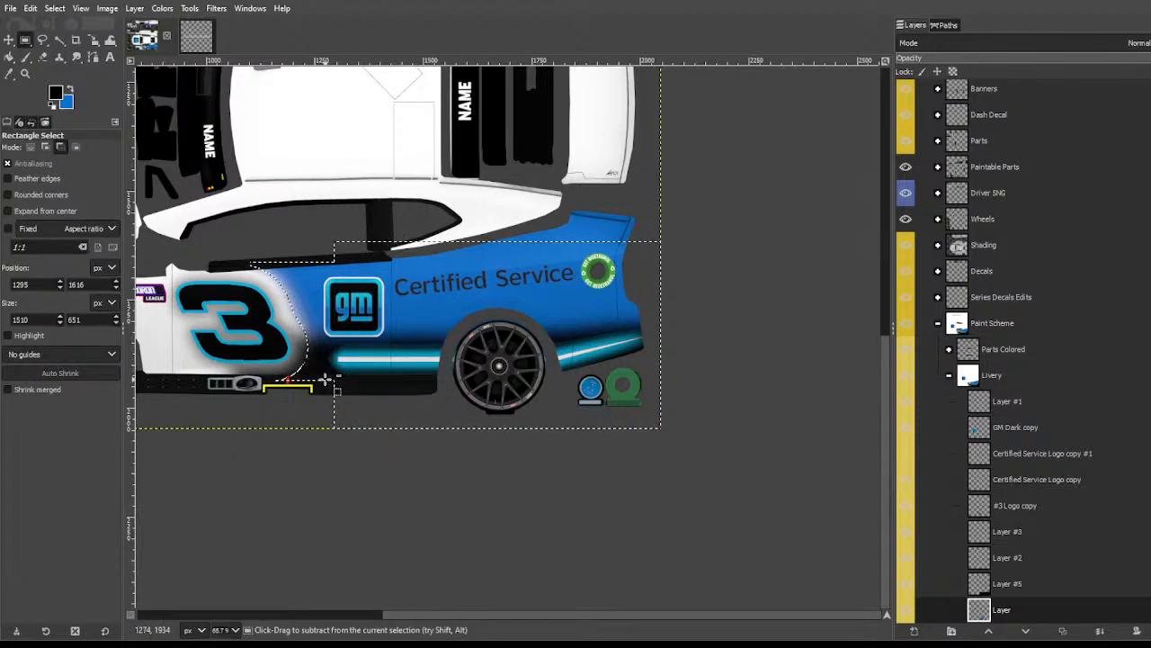
Step: Subtract the area below the lower body edge from the selection, and add a 1509 × 648 px rectangle over the rear roof and rear wheel
{"action": "left_click_drag", "start_coordinate": [327, 379], "coordinate": [1071, 586]}
{"action": "left_click", "coordinate": [1007, 584]}
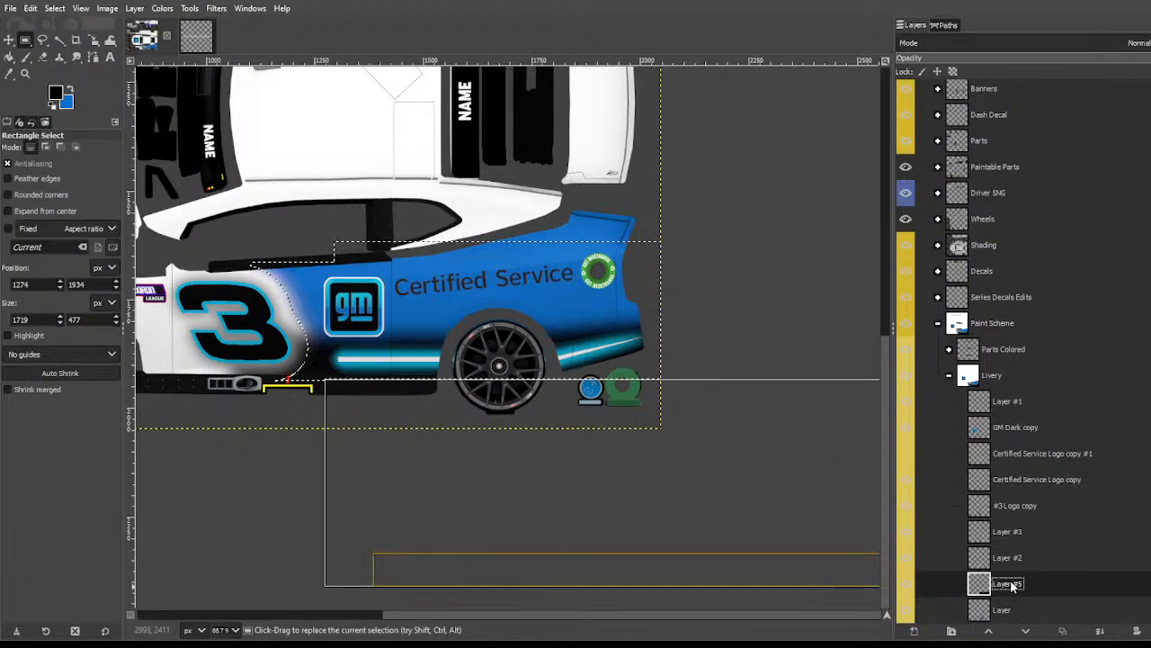
{"action": "key", "text": "Return"}
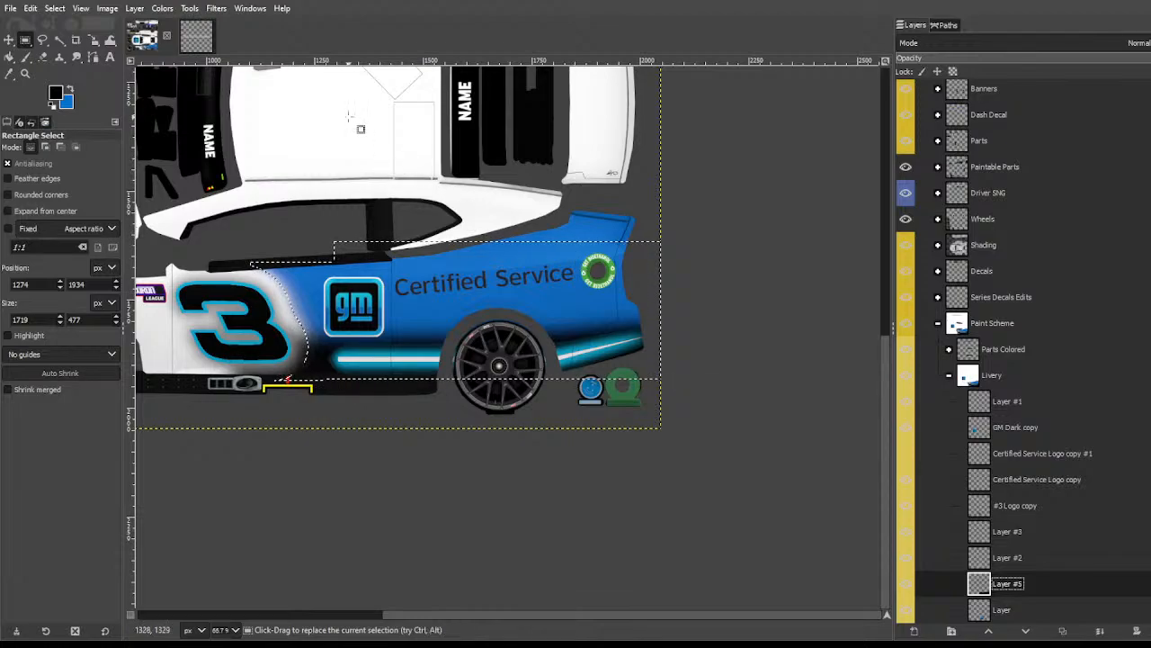
{"action": "left_click_drag", "start_coordinate": [349, 116], "coordinate": [1004, 398]}
{"action": "scroll", "coordinate": [1005, 413], "scroll_direction": "down", "scroll_amount": 2}
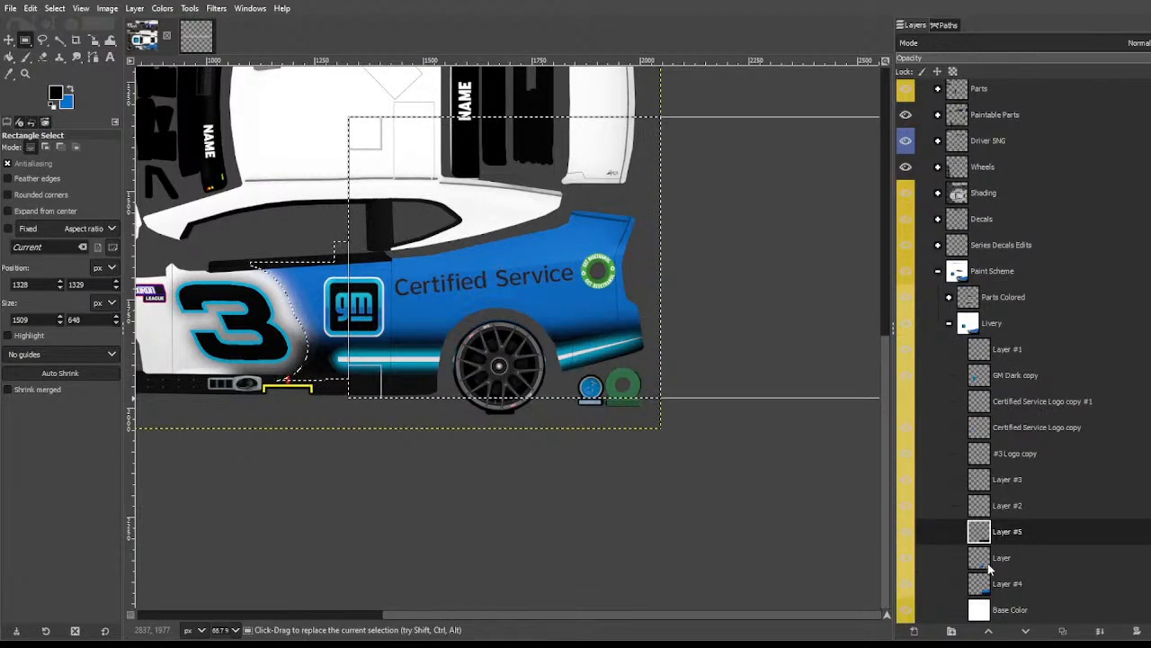
Step: Invert the selection, clear the unwanted black outside the blue area on Layer #5, and remove the selection
{"action": "left_click", "coordinate": [973, 554]}
{"action": "key", "text": "ctrl+i"}
{"action": "key", "text": "Delete"}
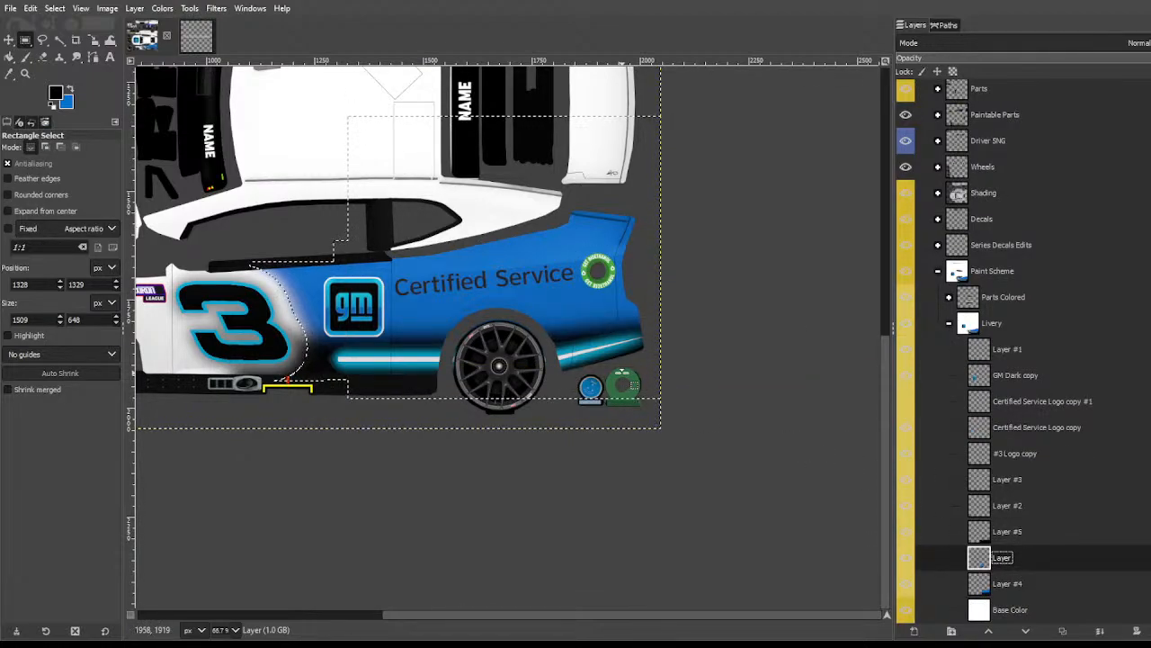
{"action": "key", "text": "ctrl+shift+a"}
{"action": "left_click", "coordinate": [1034, 536]}
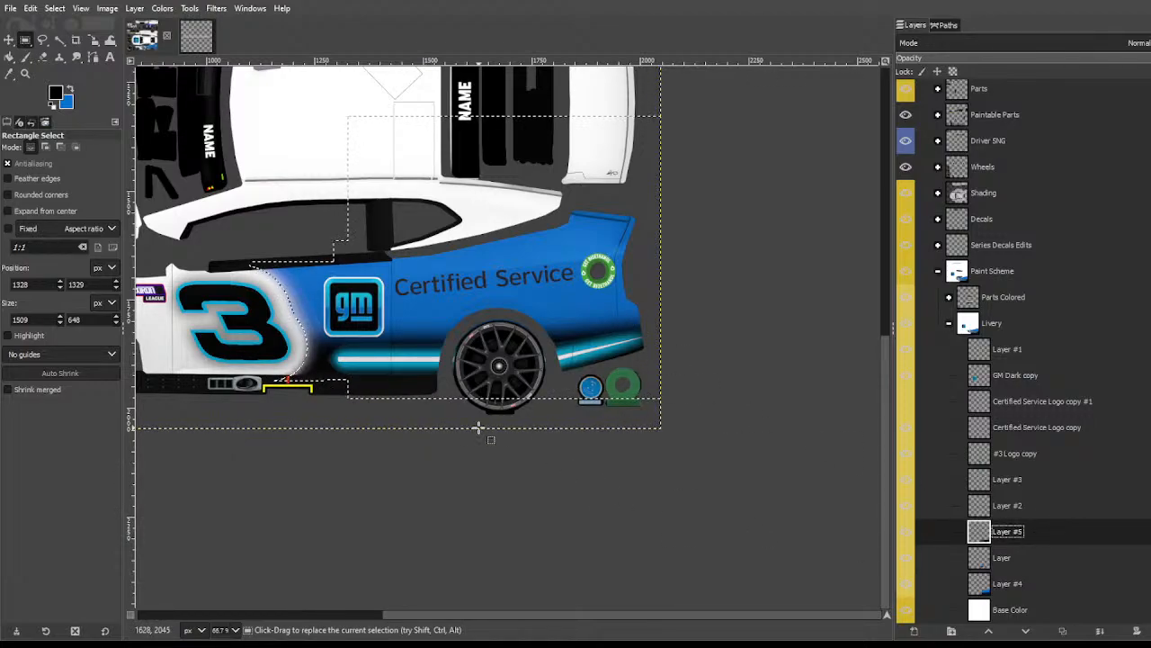
{"action": "key", "text": "ctrl+shift+a"}
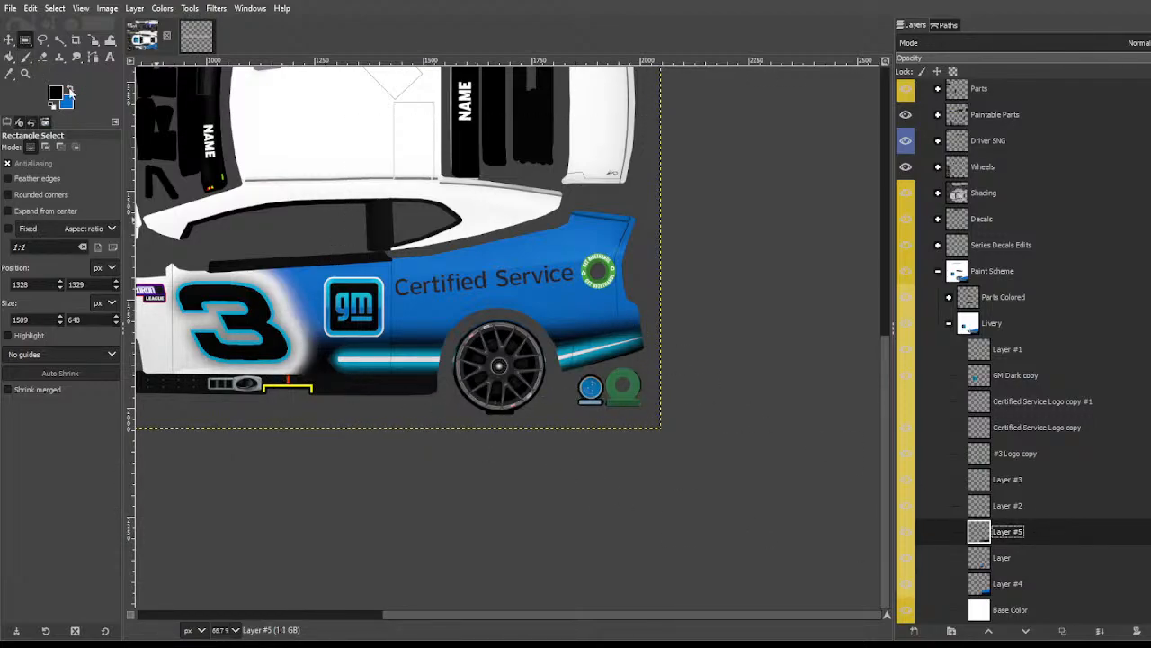
Step: Inspect the black fade around the number 3 and glowing stripe, and review the hood, roof, bumpers and opposite side
{"action": "left_click", "coordinate": [59, 41]}
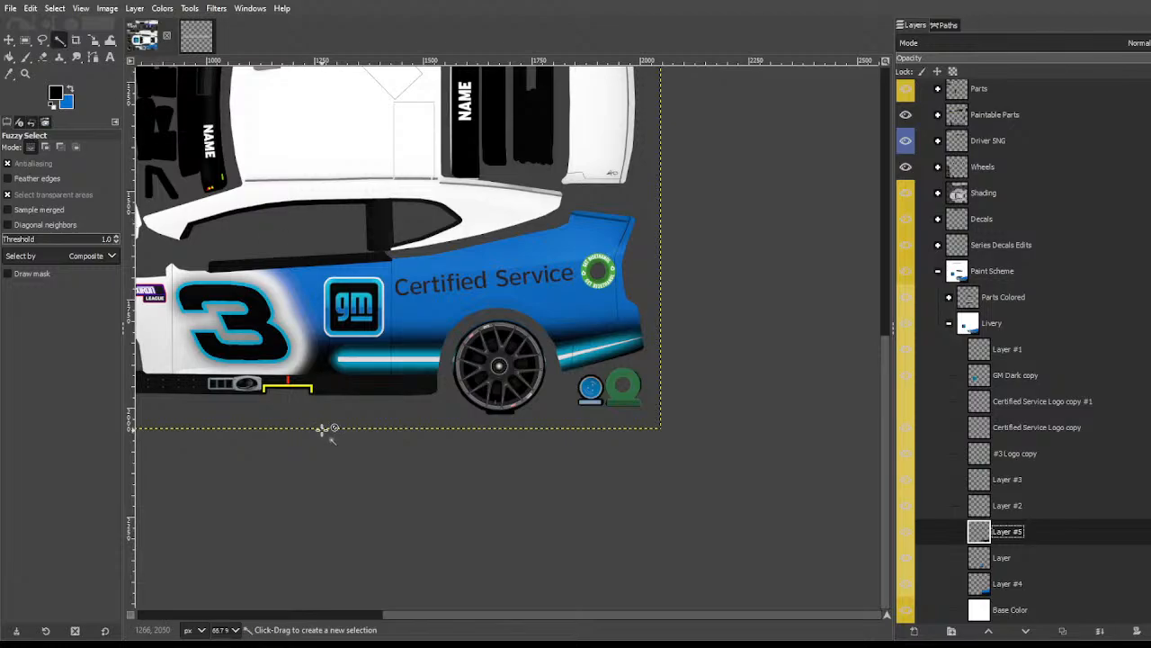
{"action": "scroll", "coordinate": [322, 429], "scroll_direction": "up", "scroll_amount": 2}
{"action": "scroll", "coordinate": [465, 219], "scroll_direction": "up", "scroll_amount": 3}
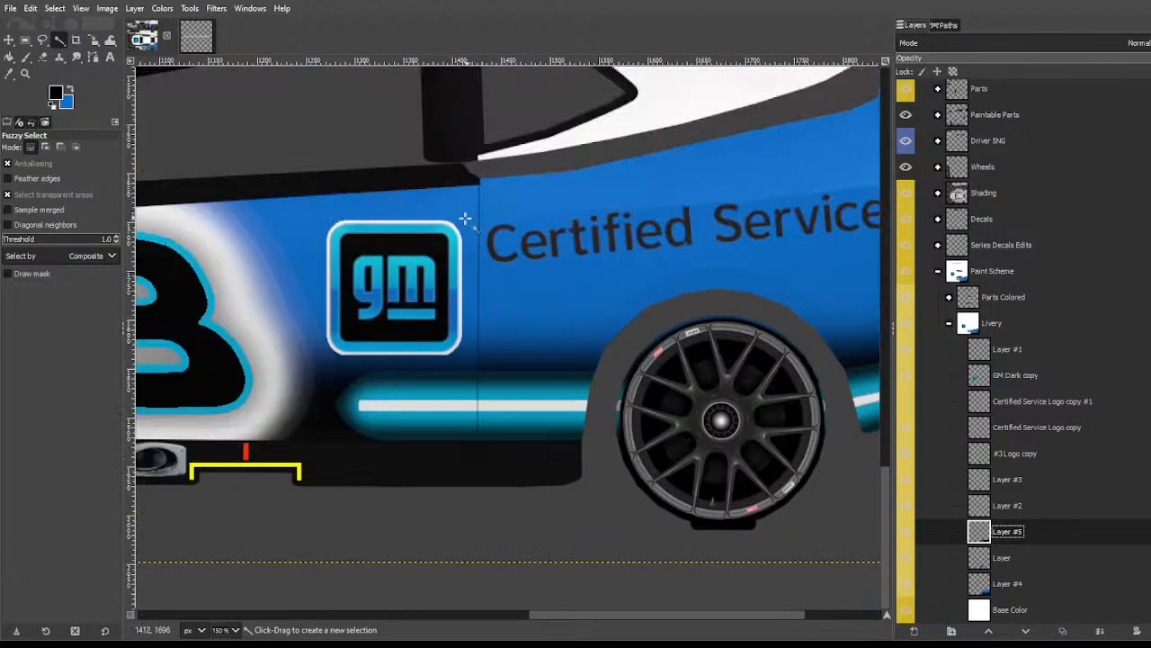
{"action": "scroll", "coordinate": [489, 292], "scroll_direction": "left", "scroll_amount": 3}
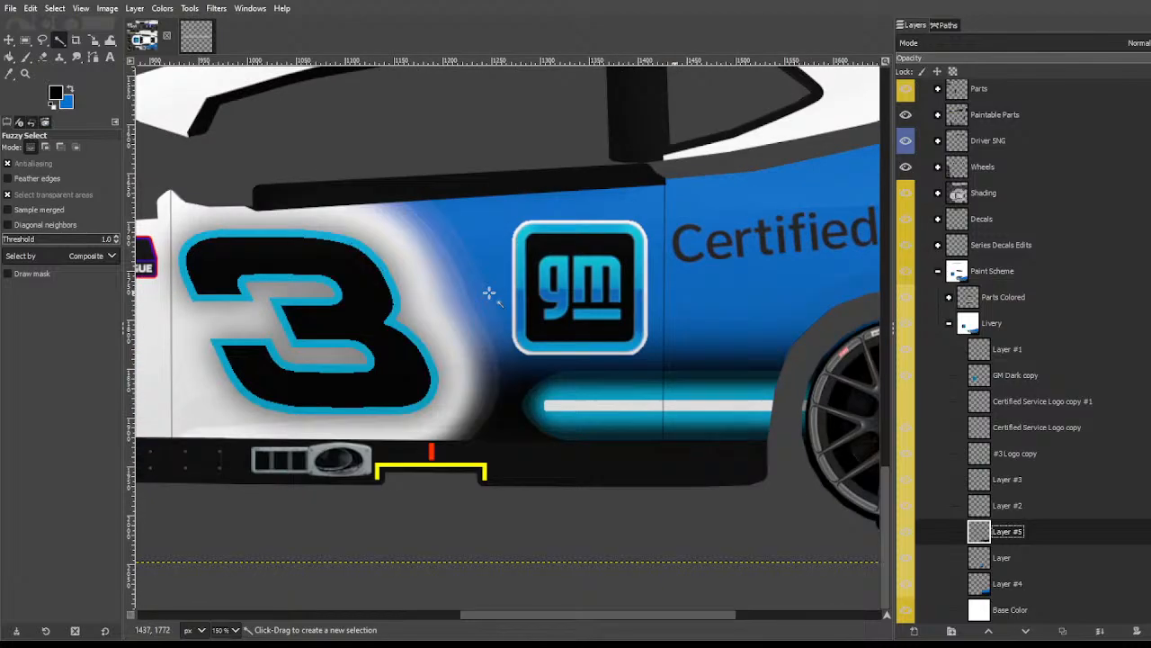
{"action": "scroll", "coordinate": [490, 293], "scroll_direction": "down", "scroll_amount": 2}
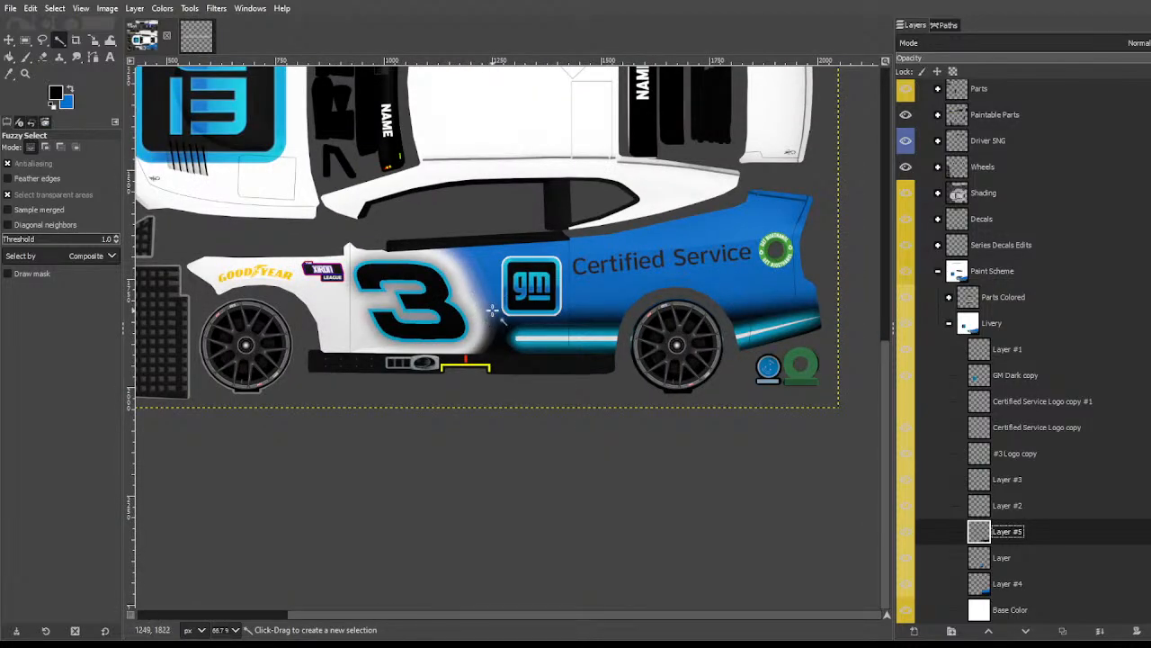
{"action": "scroll", "coordinate": [476, 310], "scroll_direction": "left", "scroll_amount": 3}
{"action": "scroll", "coordinate": [481, 309], "scroll_direction": "up", "scroll_amount": 3}
{"action": "scroll", "coordinate": [486, 307], "scroll_direction": "right", "scroll_amount": 2}
{"action": "scroll", "coordinate": [485, 307], "scroll_direction": "left", "scroll_amount": 2}
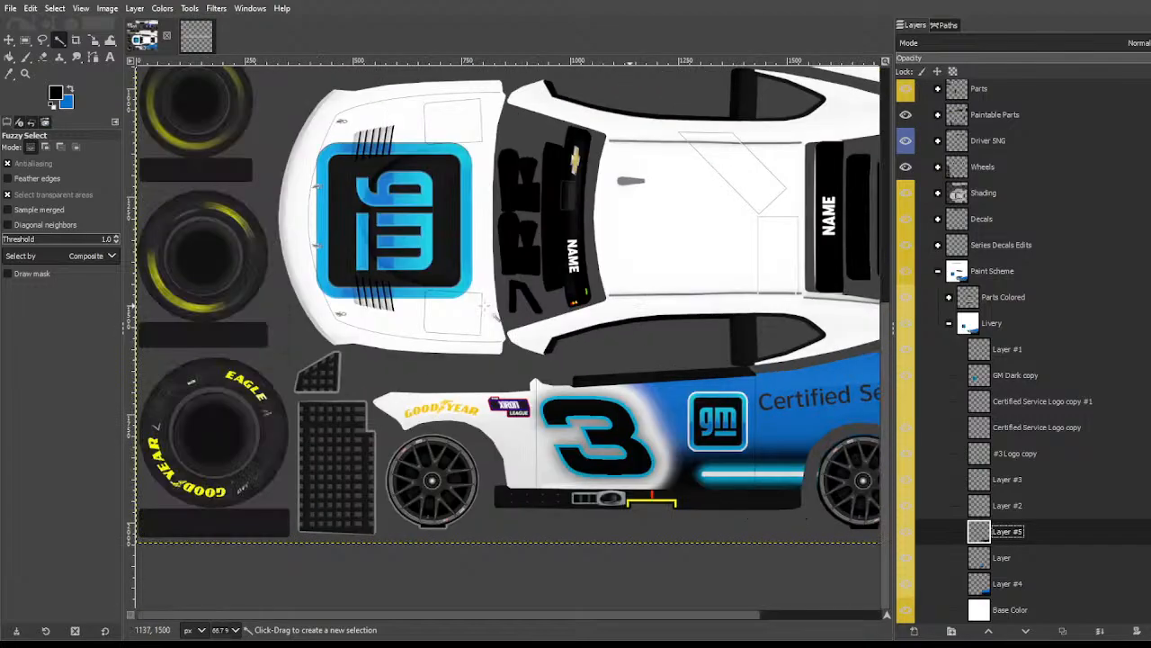
{"action": "scroll", "coordinate": [485, 308], "scroll_direction": "right", "scroll_amount": 2}
{"action": "scroll", "coordinate": [484, 314], "scroll_direction": "left", "scroll_amount": 2}
{"action": "scroll", "coordinate": [476, 367], "scroll_direction": "right", "scroll_amount": 2}
{"action": "scroll", "coordinate": [463, 427], "scroll_direction": "left", "scroll_amount": 2}
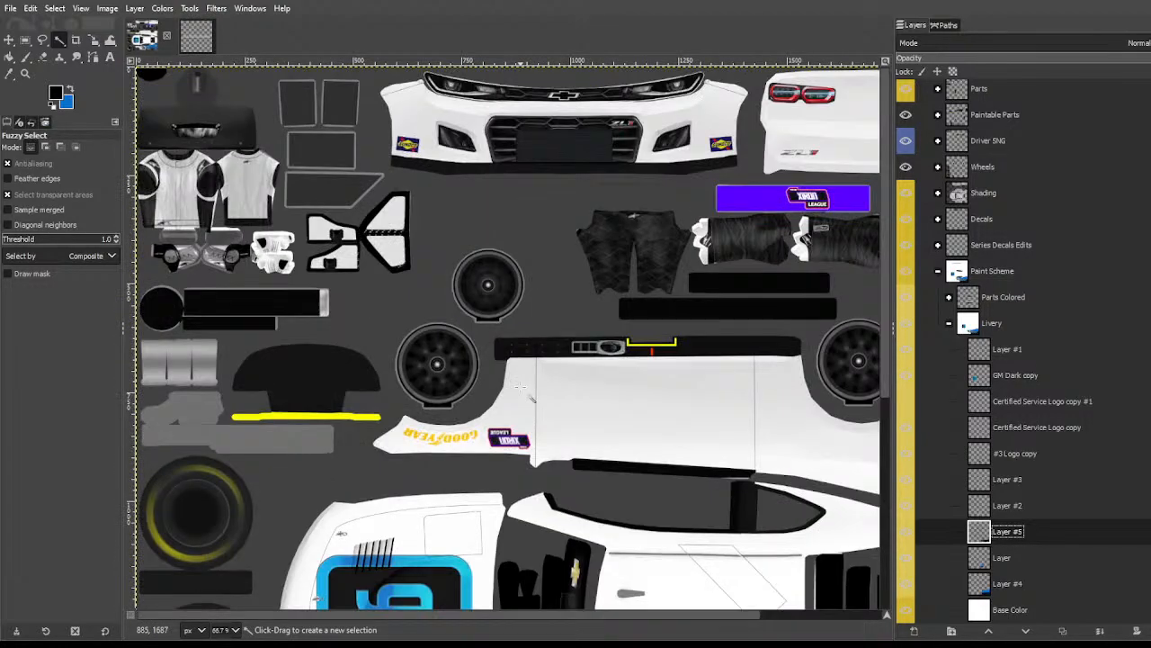
{"action": "scroll", "coordinate": [520, 386], "scroll_direction": "right", "scroll_amount": 2}
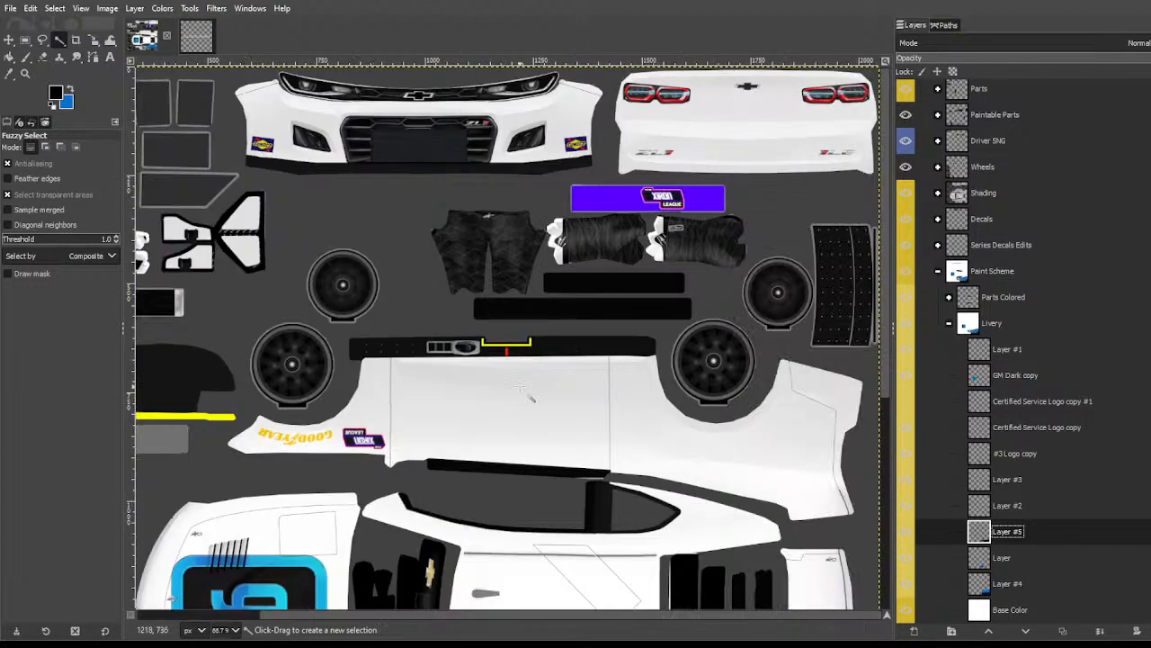
{"action": "scroll", "coordinate": [520, 387], "scroll_direction": "down", "scroll_amount": 5}
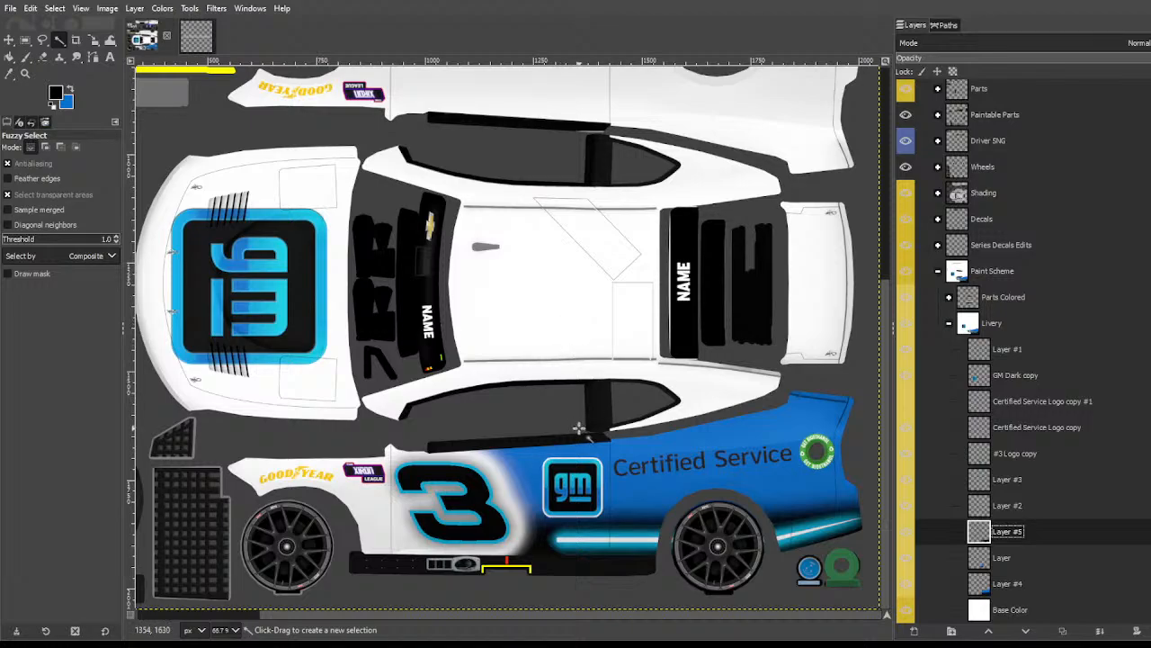
Step: Select the GM door logo on Layer #1 and scale it down to 115 × 114 px
{"action": "left_click", "coordinate": [1005, 582]}
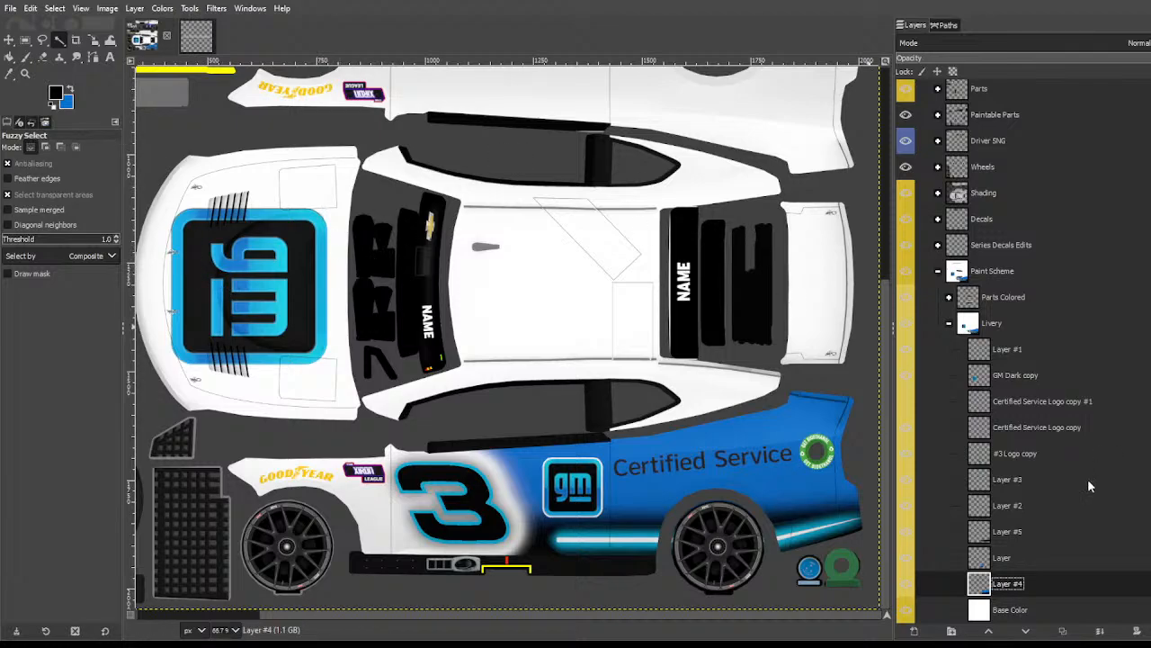
{"action": "key", "text": "Up"}
{"action": "key", "text": "Up"}
{"action": "key", "text": "Up"}
{"action": "key", "text": "Up"}
{"action": "key", "text": "Up"}
{"action": "key", "text": "Up"}
{"action": "key", "text": "Up"}
{"action": "key", "text": "Up"}
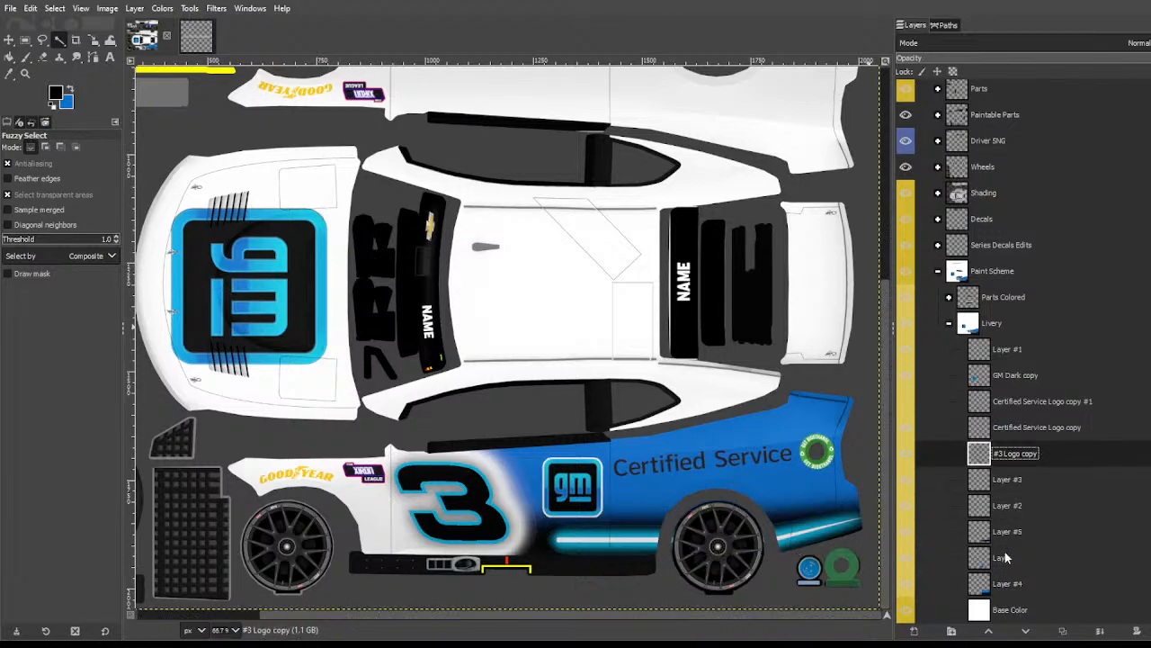
{"action": "key", "text": "Up"}
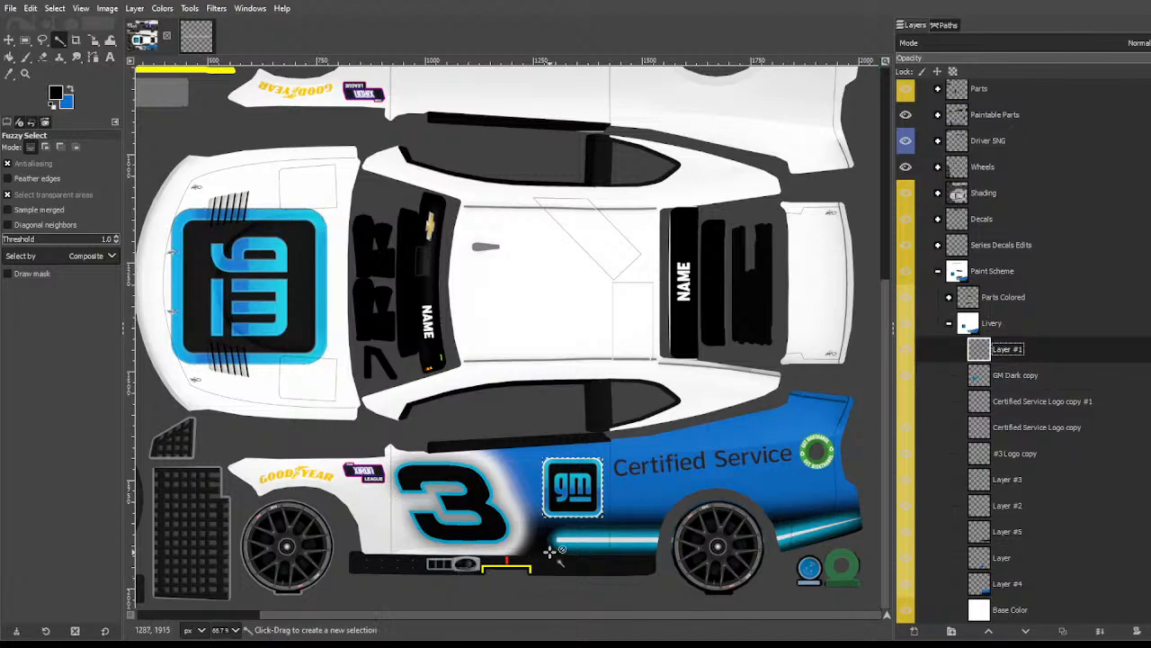
{"action": "key", "text": "shift+s"}
{"action": "left_click", "coordinate": [647, 550]}
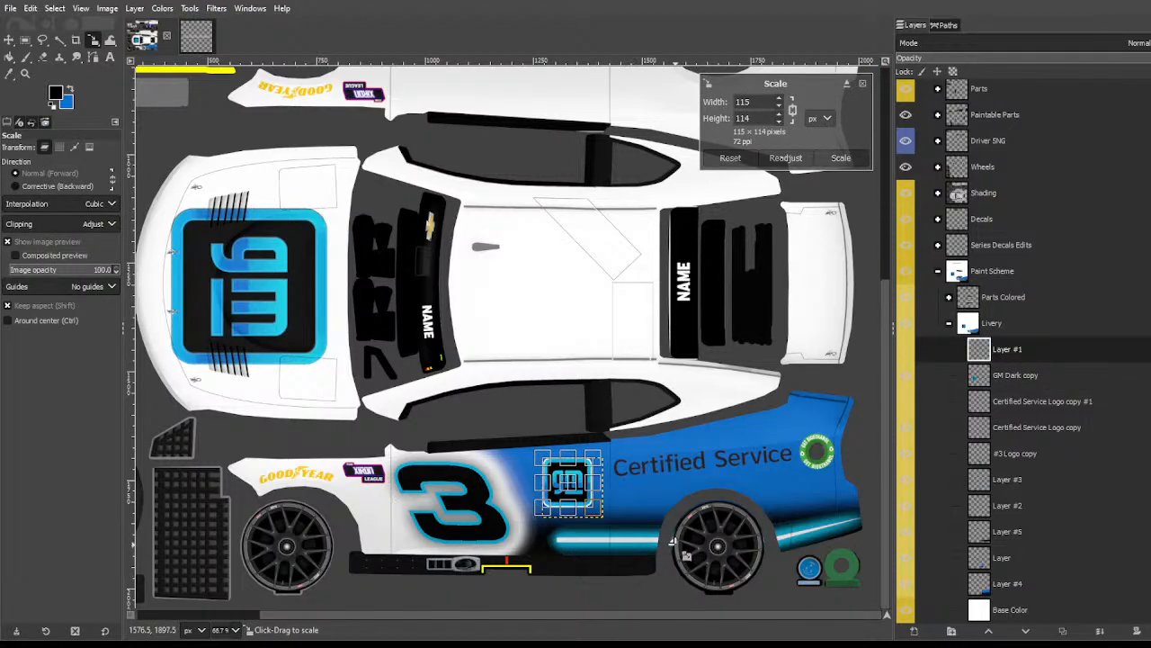
{"action": "key", "text": "Escape"}
{"action": "left_click", "coordinate": [59, 40]}
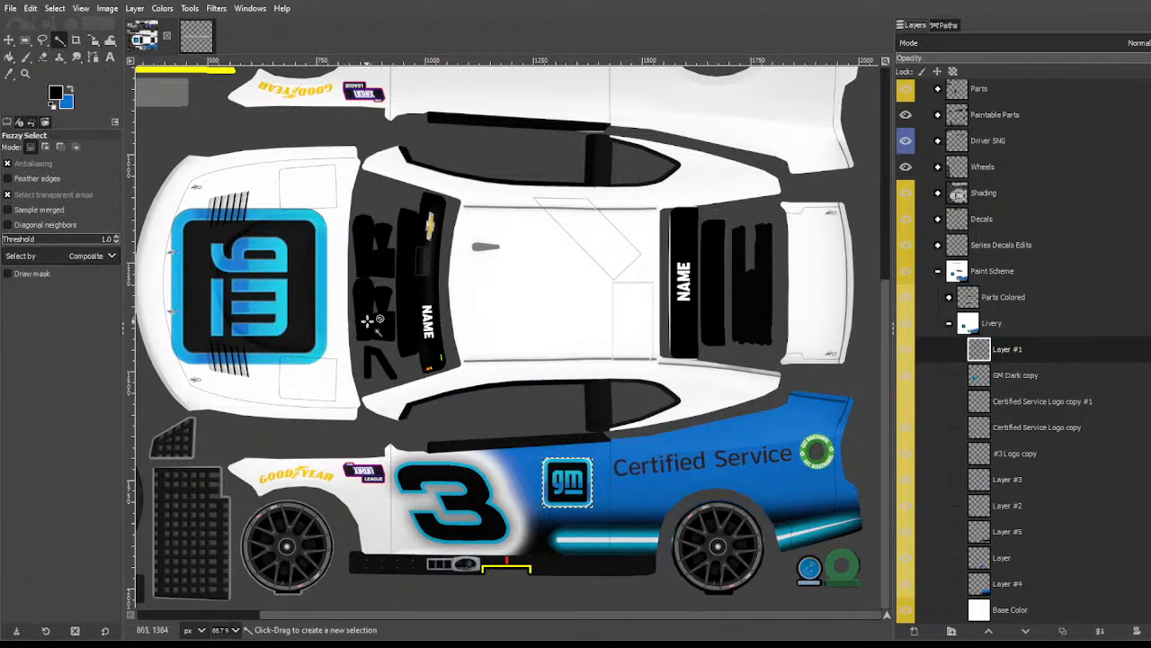
Step: Examine the resized door logo against the number 3, hood, roof, bumpers and blank opposite side
{"action": "scroll", "coordinate": [337, 285], "scroll_direction": "down", "scroll_amount": 1}
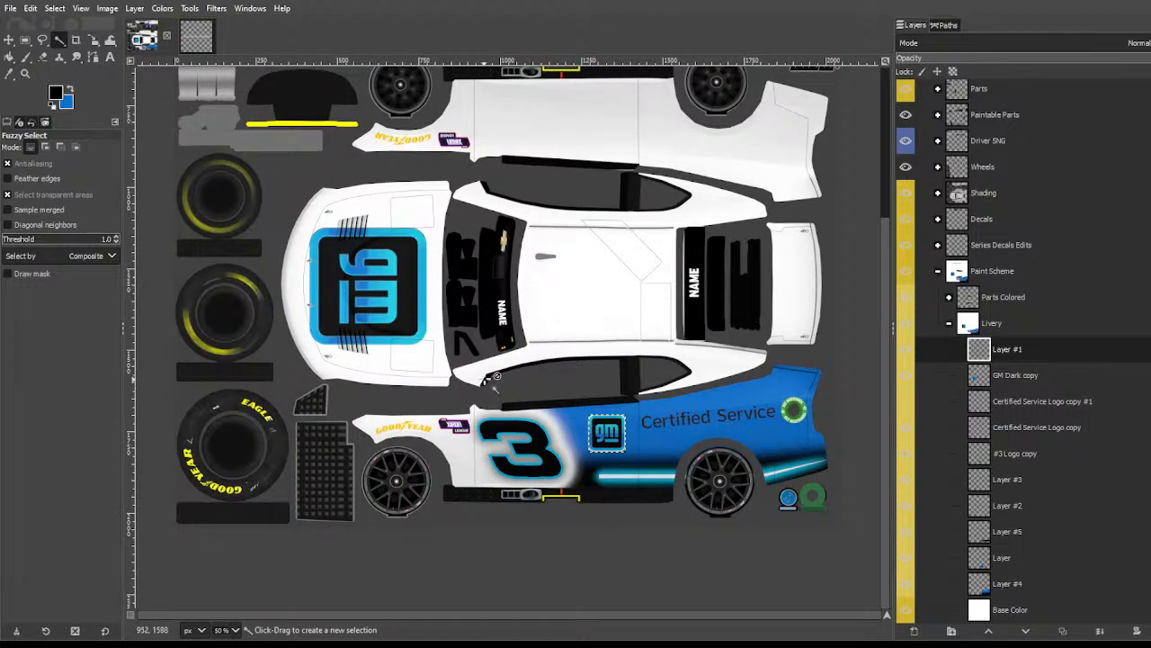
{"action": "scroll", "coordinate": [492, 378], "scroll_direction": "up", "scroll_amount": 2}
{"action": "scroll", "coordinate": [538, 428], "scroll_direction": "down", "scroll_amount": 1}
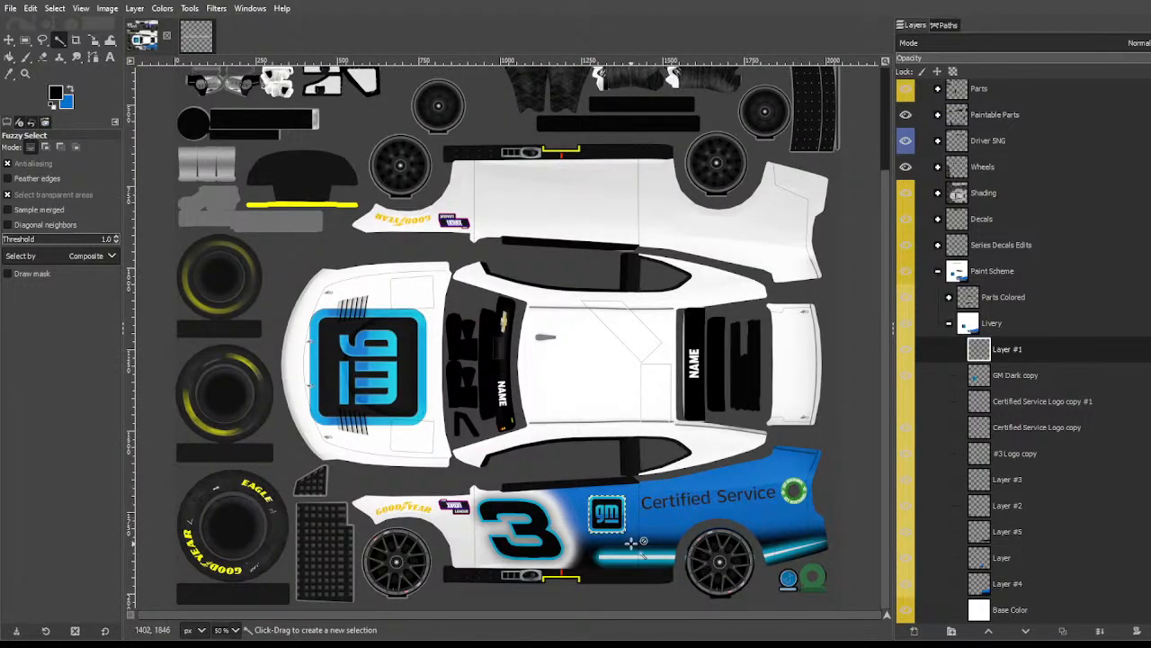
{"action": "scroll", "coordinate": [513, 240], "scroll_direction": "up", "scroll_amount": 3}
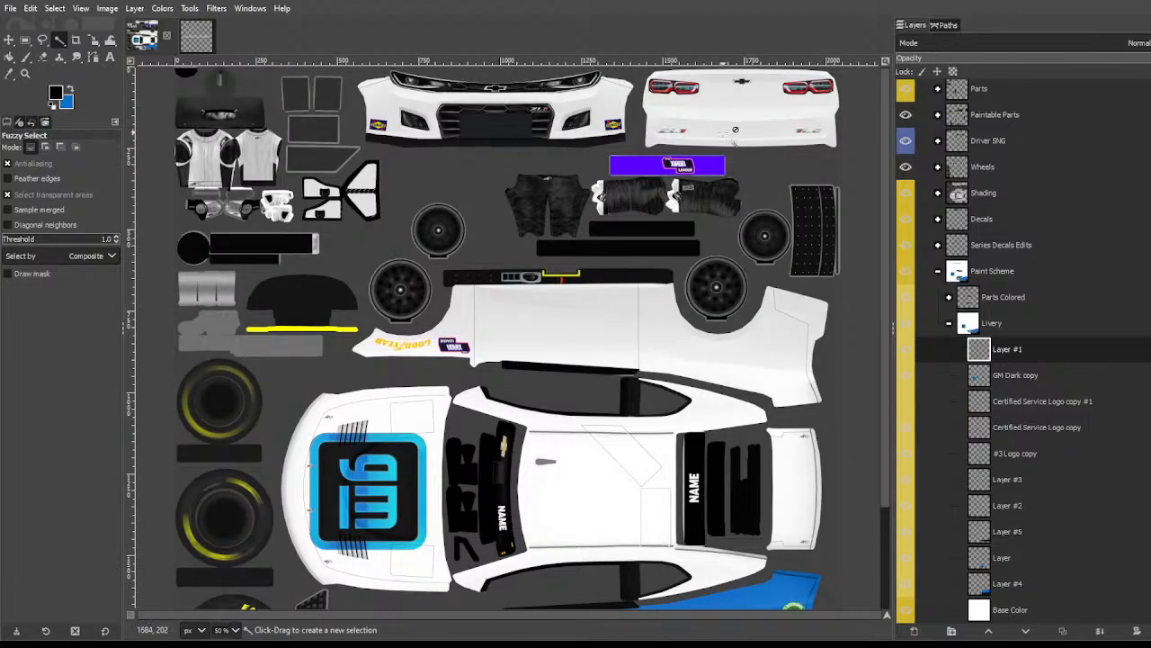
{"action": "scroll", "coordinate": [530, 549], "scroll_direction": "down", "scroll_amount": 3}
{"action": "scroll", "coordinate": [530, 548], "scroll_direction": "up", "scroll_amount": 1, "text": "ctrl"}
{"action": "scroll", "coordinate": [531, 549], "scroll_direction": "up", "scroll_amount": 1, "text": "ctrl"}
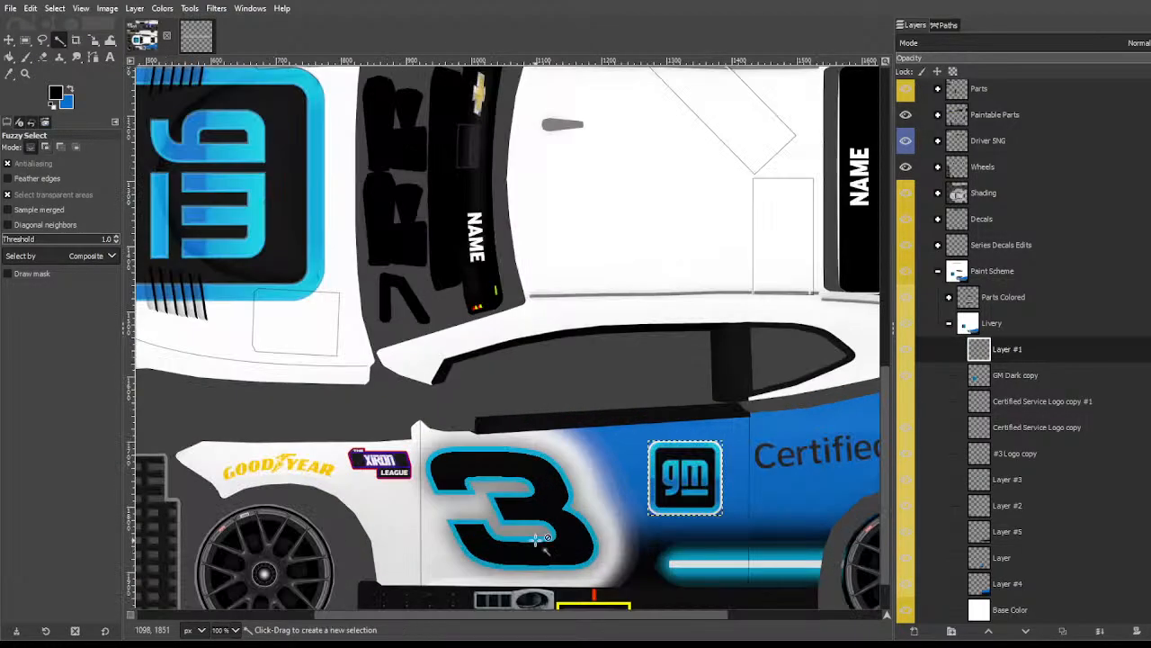
{"action": "scroll", "coordinate": [539, 540], "scroll_direction": "down", "scroll_amount": 1}
{"action": "scroll", "coordinate": [515, 463], "scroll_direction": "right", "scroll_amount": 4}
{"action": "scroll", "coordinate": [517, 447], "scroll_direction": "left", "scroll_amount": 3}
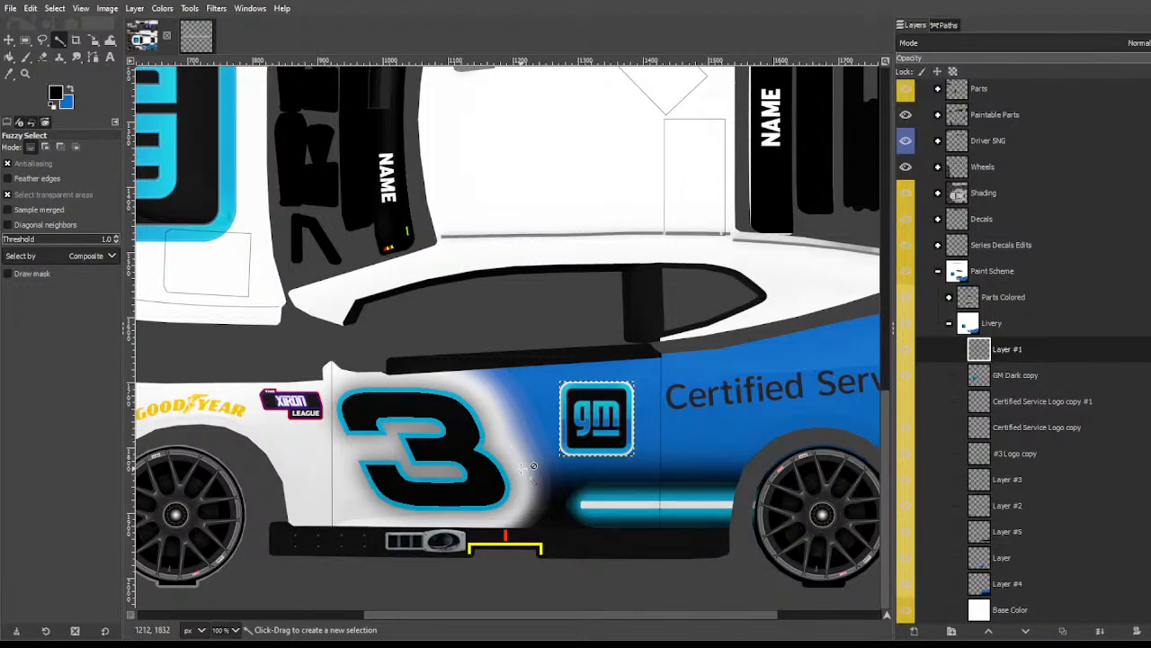
{"action": "scroll", "coordinate": [522, 441], "scroll_direction": "left", "scroll_amount": 7}
{"action": "scroll", "coordinate": [504, 434], "scroll_direction": "up", "scroll_amount": 5}
{"action": "scroll", "coordinate": [501, 433], "scroll_direction": "right", "scroll_amount": 10}
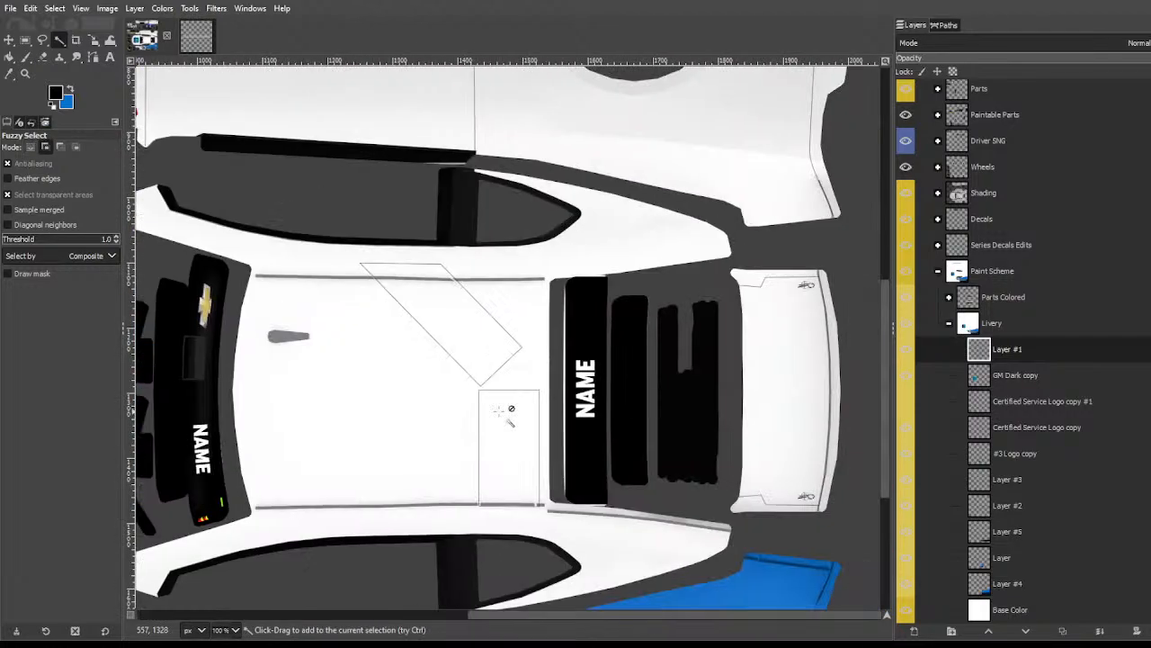
{"action": "scroll", "coordinate": [503, 423], "scroll_direction": "down", "scroll_amount": 4}
{"action": "scroll", "coordinate": [512, 409], "scroll_direction": "left", "scroll_amount": 6}
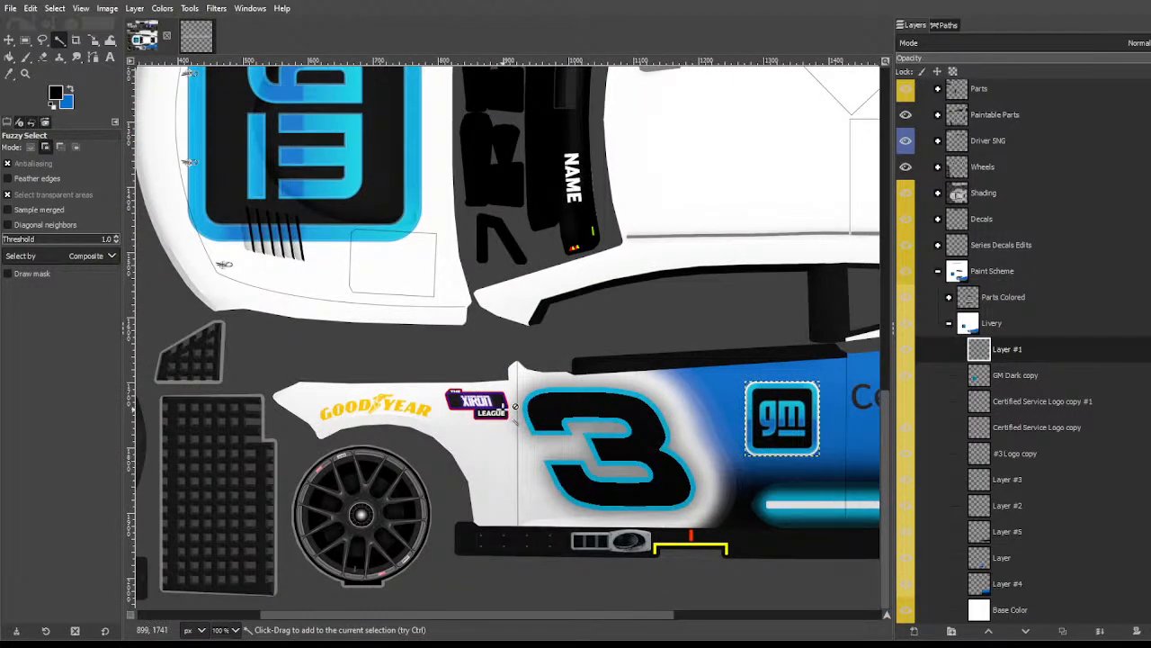
{"action": "scroll", "coordinate": [515, 407], "scroll_direction": "right", "scroll_amount": 5}
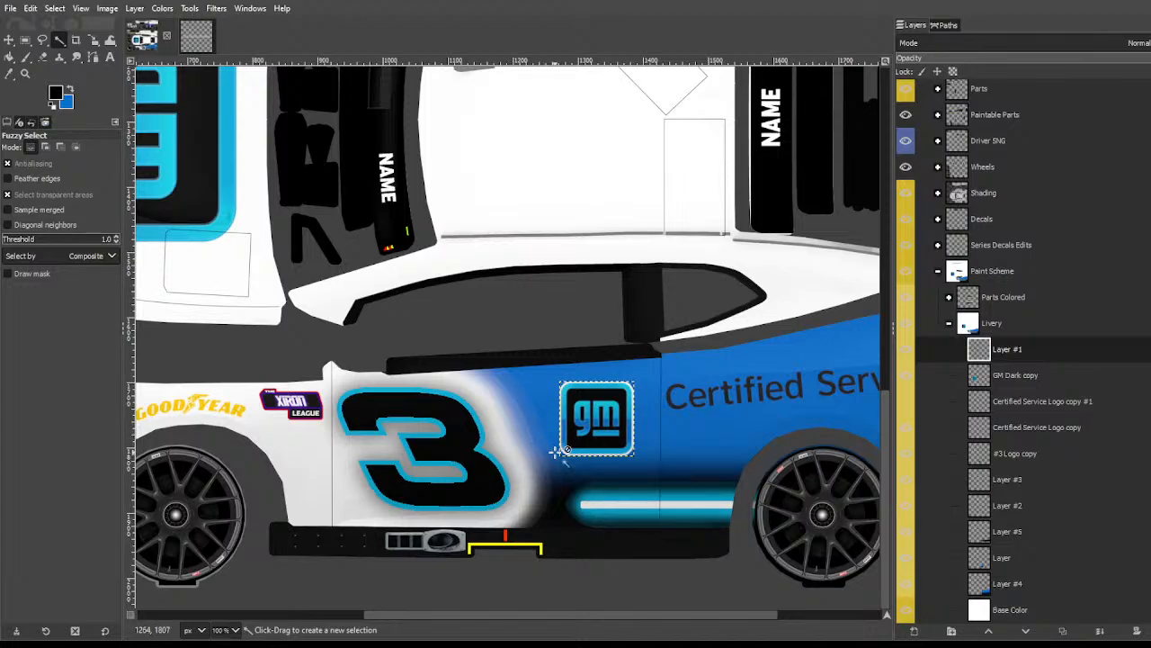
Step: Recolour the dark Certified Service lettering on the Certified Service Logo copy layer to white
{"action": "scroll", "coordinate": [575, 426], "scroll_direction": "right", "scroll_amount": 5}
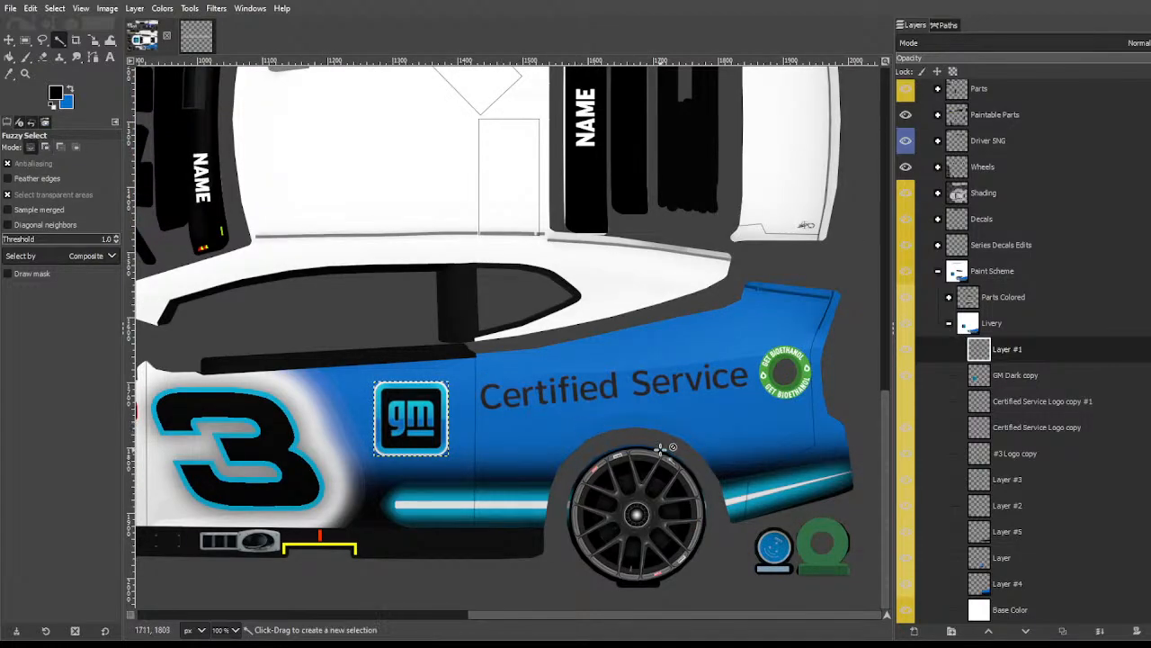
{"action": "left_click", "coordinate": [978, 378]}
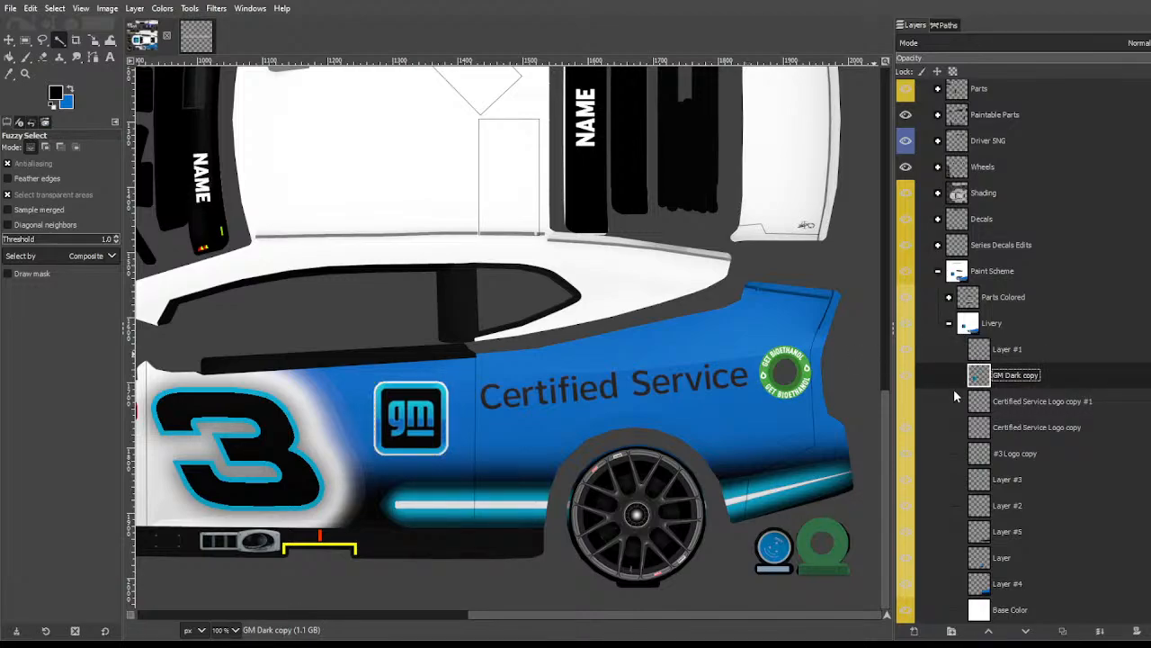
{"action": "left_click", "coordinate": [1003, 356]}
{"action": "key", "text": "Down"}
{"action": "key", "text": "Down"}
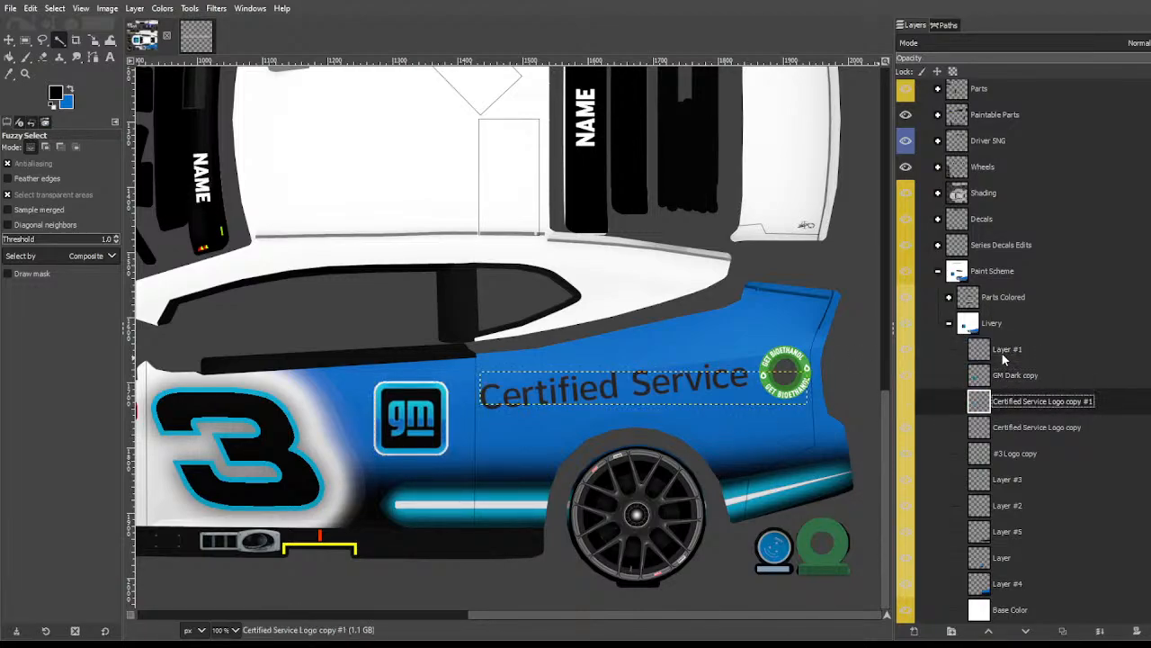
{"action": "key", "text": "Down"}
{"action": "left_click", "coordinate": [165, 10]}
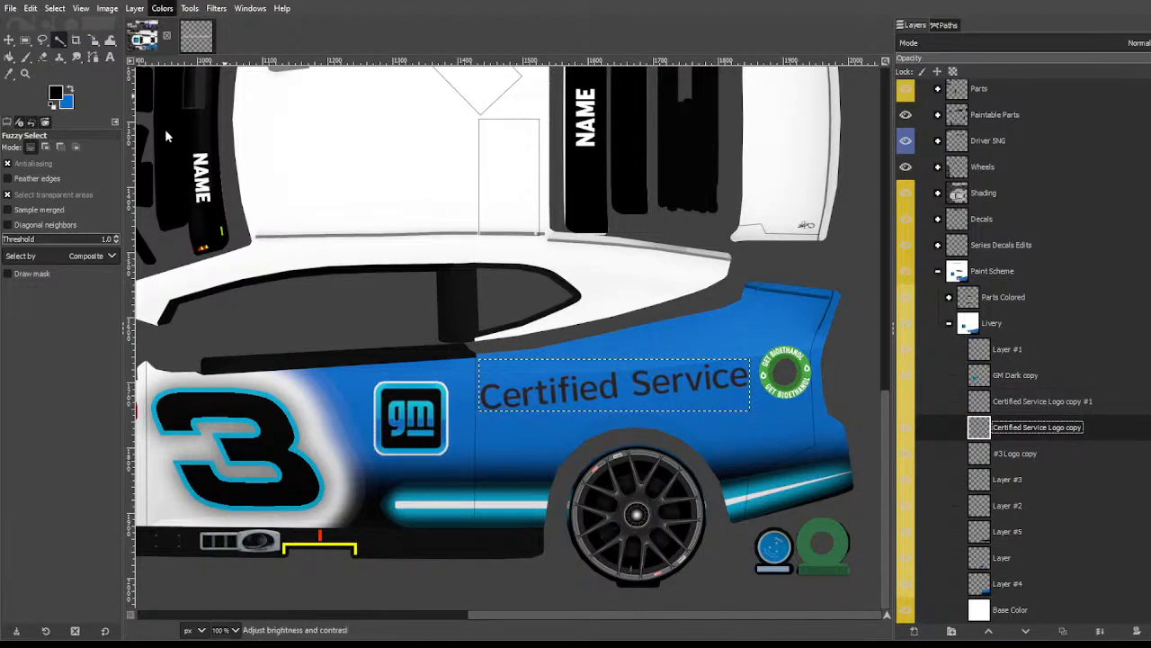
{"action": "left_click", "coordinate": [179, 219]}
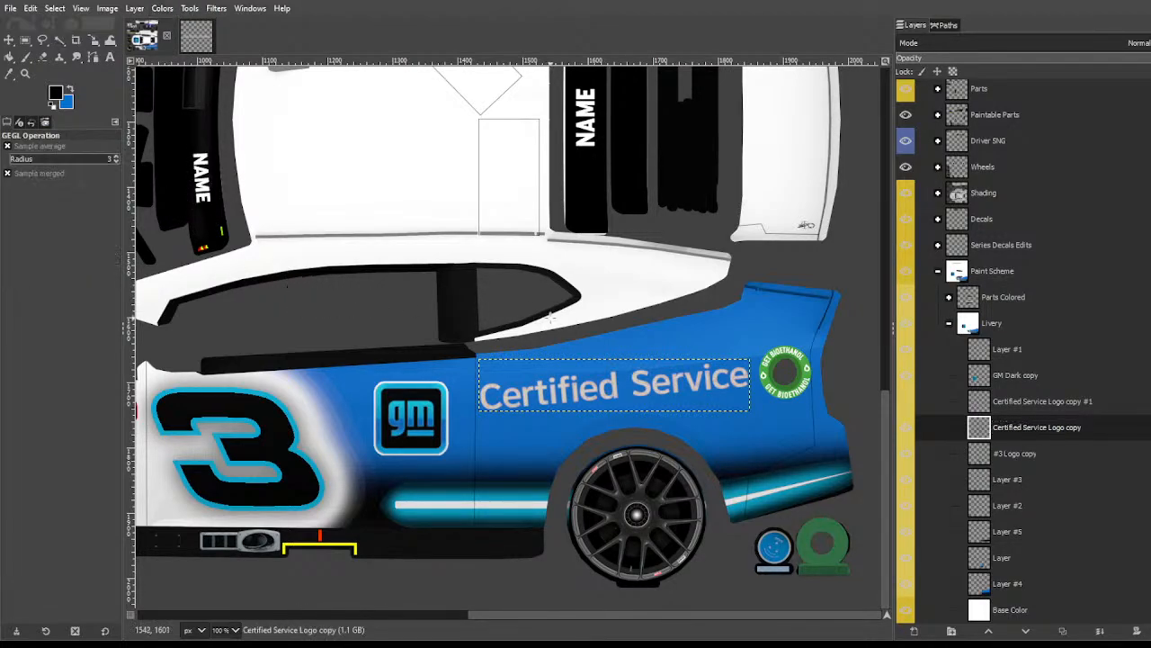
{"action": "left_click", "coordinate": [162, 8]}
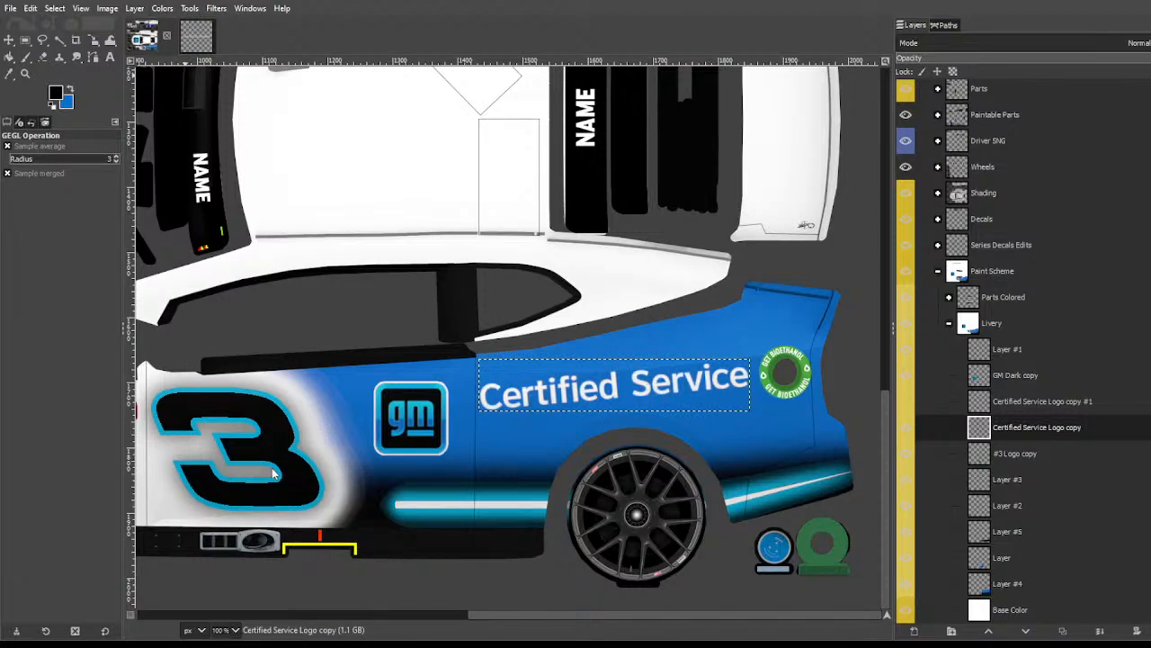
{"action": "left_click", "coordinate": [61, 40]}
Step: Make a rectangular selection about 641 by 121 px across the upper rear wheel and the lower rear quarter panel
{"action": "scroll", "coordinate": [589, 384], "scroll_direction": "down", "scroll_amount": 2}
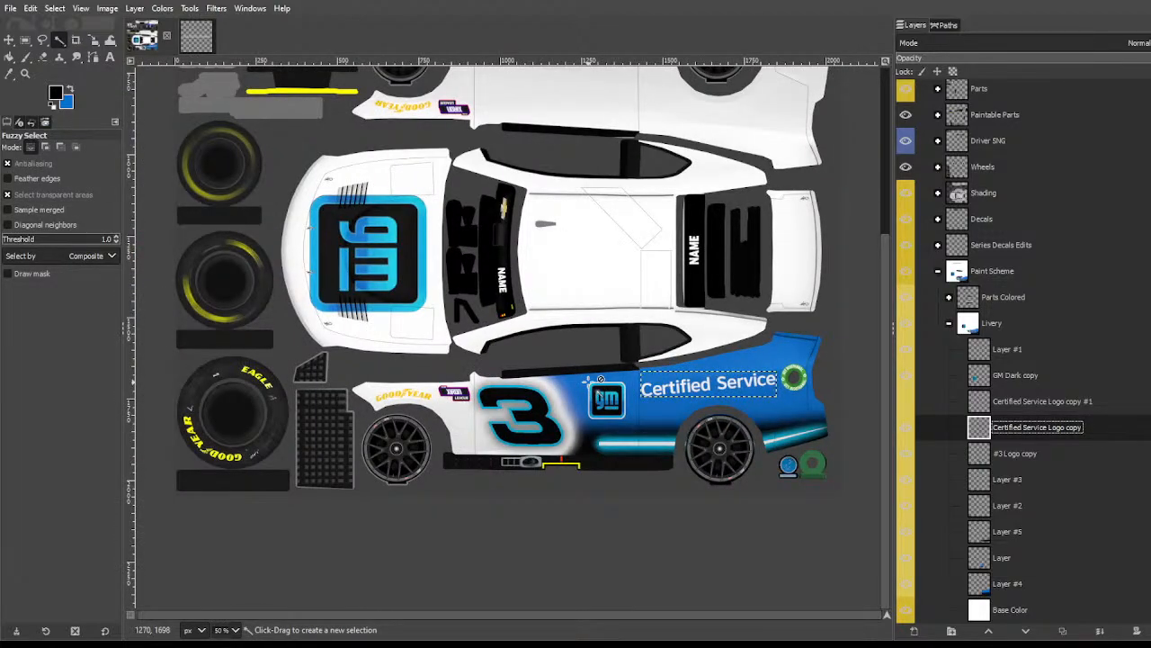
{"action": "scroll", "coordinate": [681, 413], "scroll_direction": "up", "scroll_amount": 3}
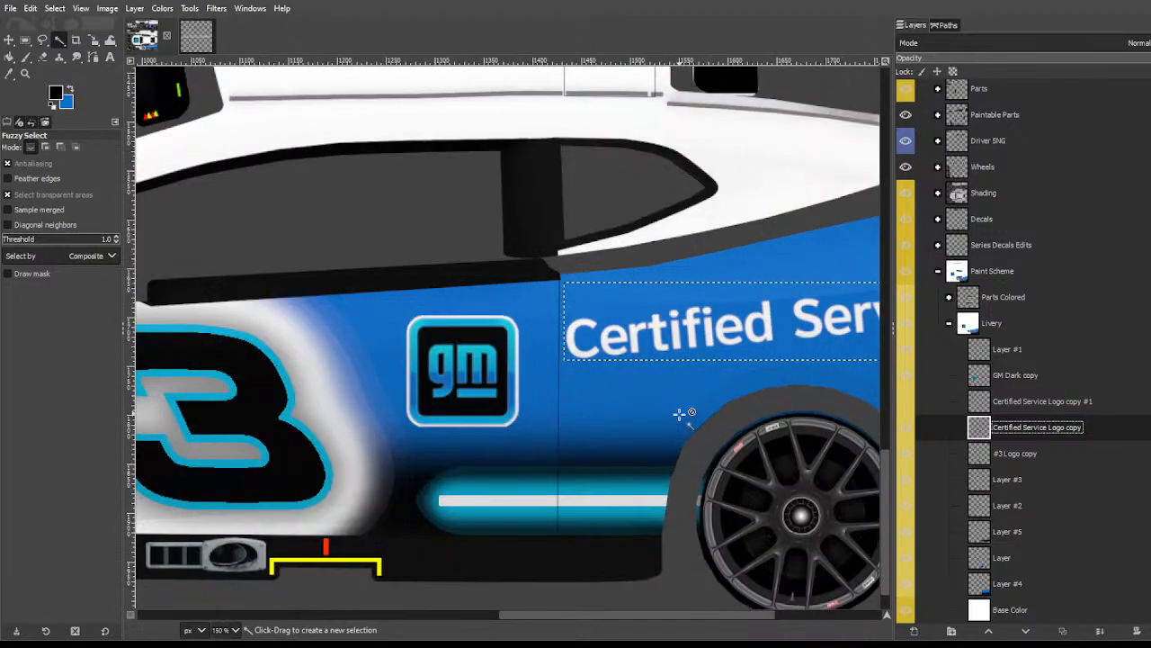
{"action": "key", "text": "r"}
{"action": "left_click_drag", "start_coordinate": [531, 391], "coordinate": [874, 508]}
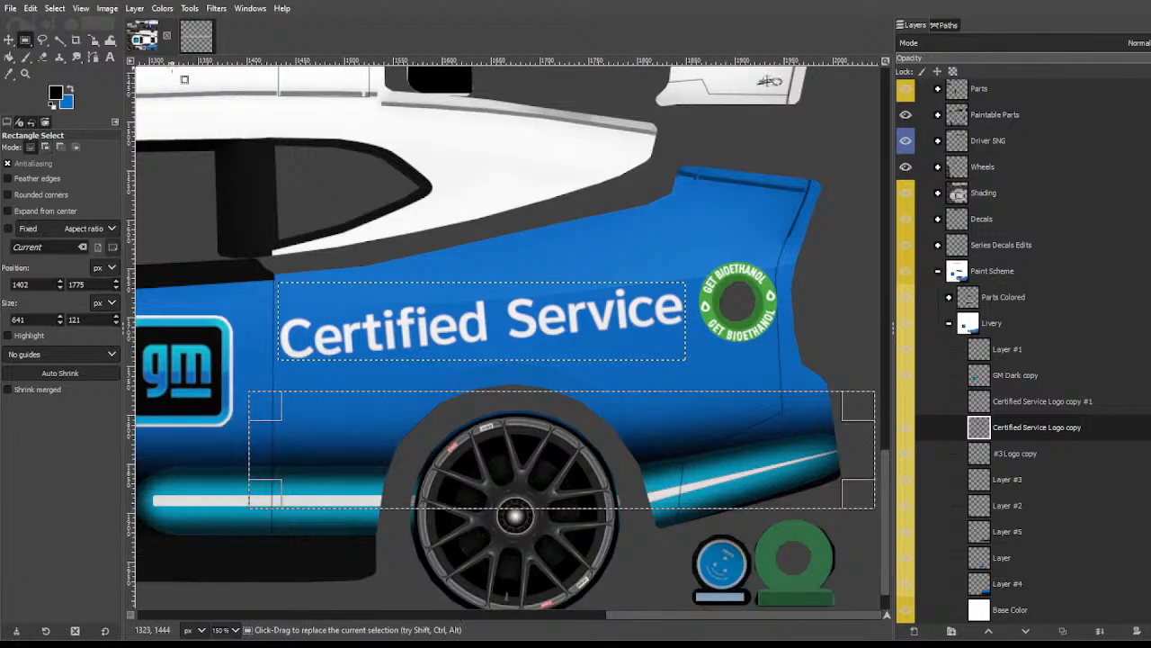
{"action": "left_click", "coordinate": [61, 41]}
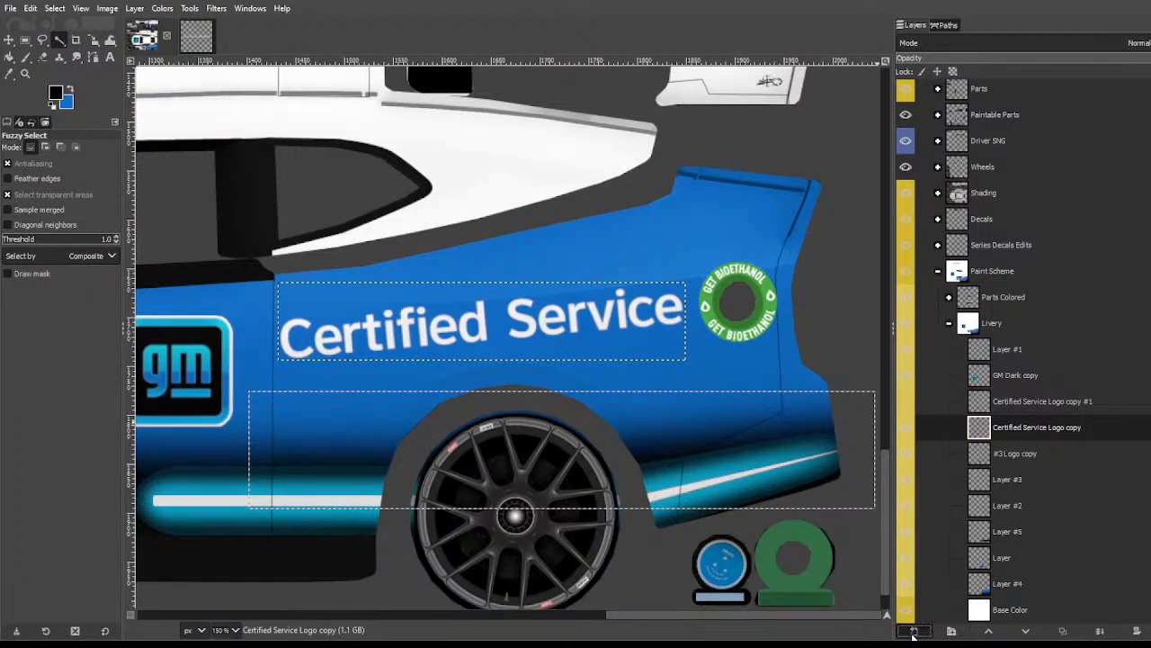
Step: Add a new layer and place it directly below Layer #5 in the Livery group, toggling Layer #5's visibility to check its content
{"action": "left_click", "coordinate": [1089, 619]}
{"action": "left_click_drag", "start_coordinate": [1033, 426], "coordinate": [1033, 569]}
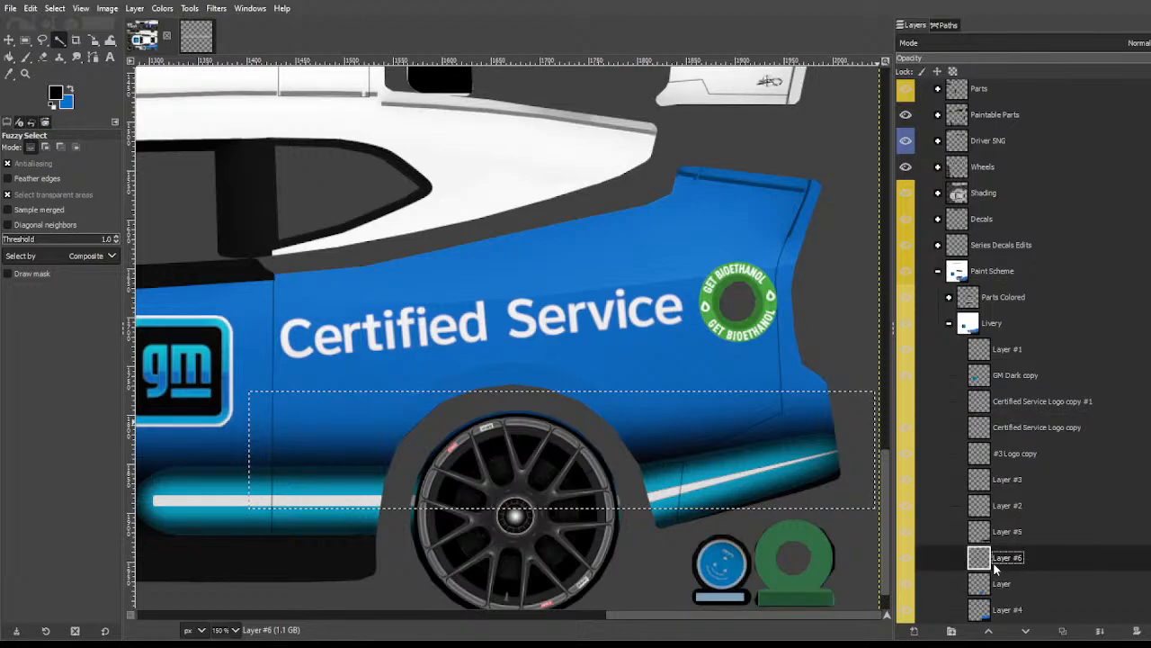
{"action": "left_click", "coordinate": [905, 533]}
{"action": "left_click", "coordinate": [905, 534]}
Step: Add a lower rectangle about 130 px high to the selection, extending forward along the rocker panel beneath the number 3
{"action": "key", "text": "r"}
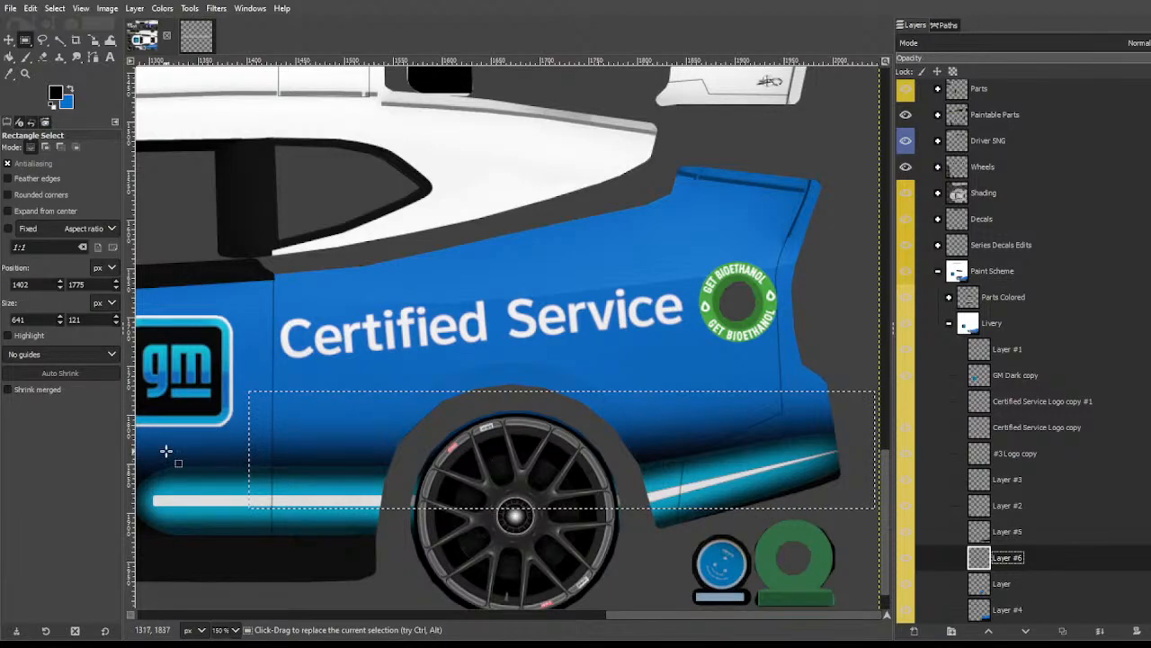
{"action": "left_click_drag", "start_coordinate": [168, 449], "coordinate": [931, 574]}
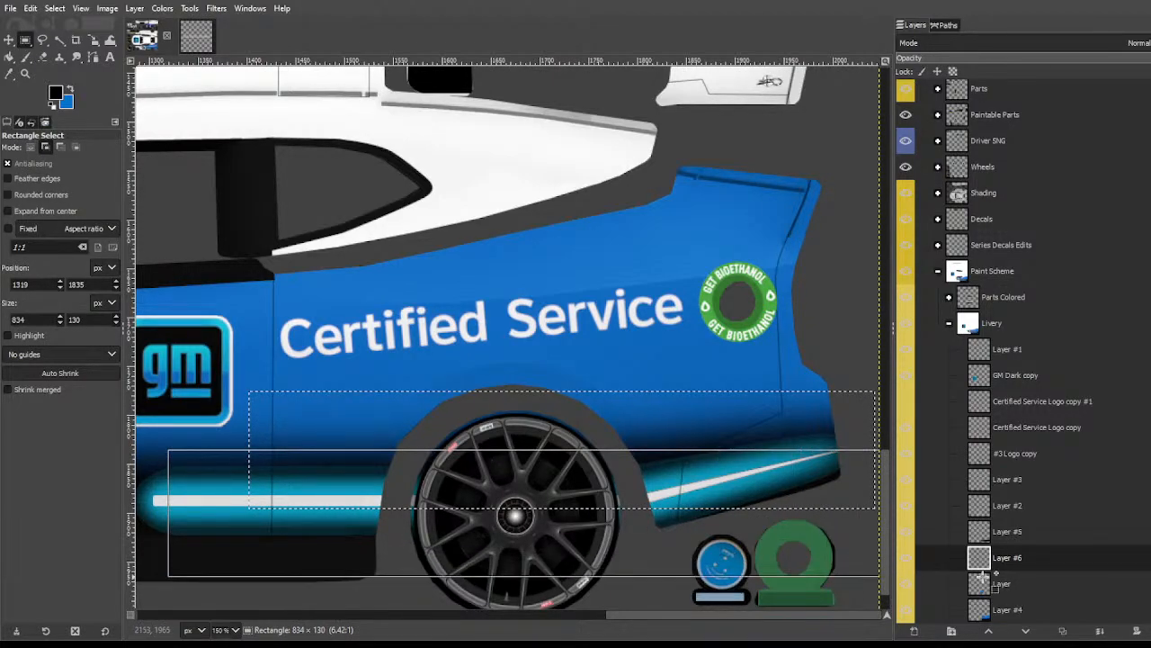
{"action": "scroll", "coordinate": [545, 540], "scroll_direction": "left", "scroll_amount": 5}
{"action": "left_click_drag", "start_coordinate": [545, 540], "coordinate": [254, 506]}
{"action": "left_click", "coordinate": [60, 40]}
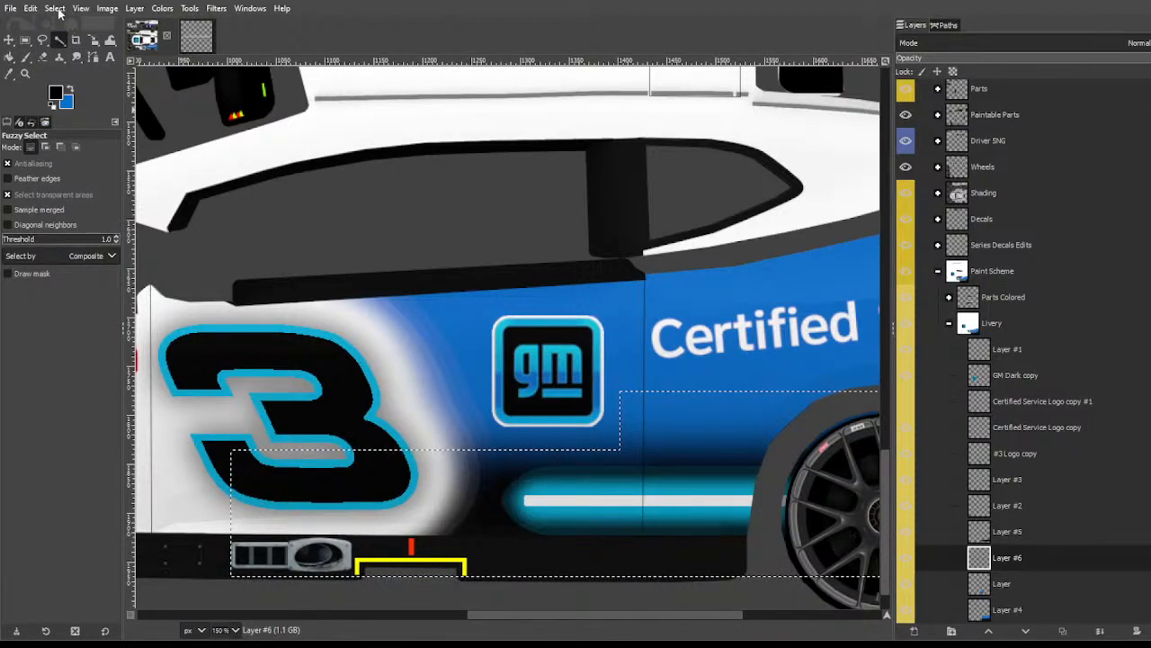
Step: Round the selection's inner corner beside the GM logo by adding a small freehand area
{"action": "key", "text": "f"}
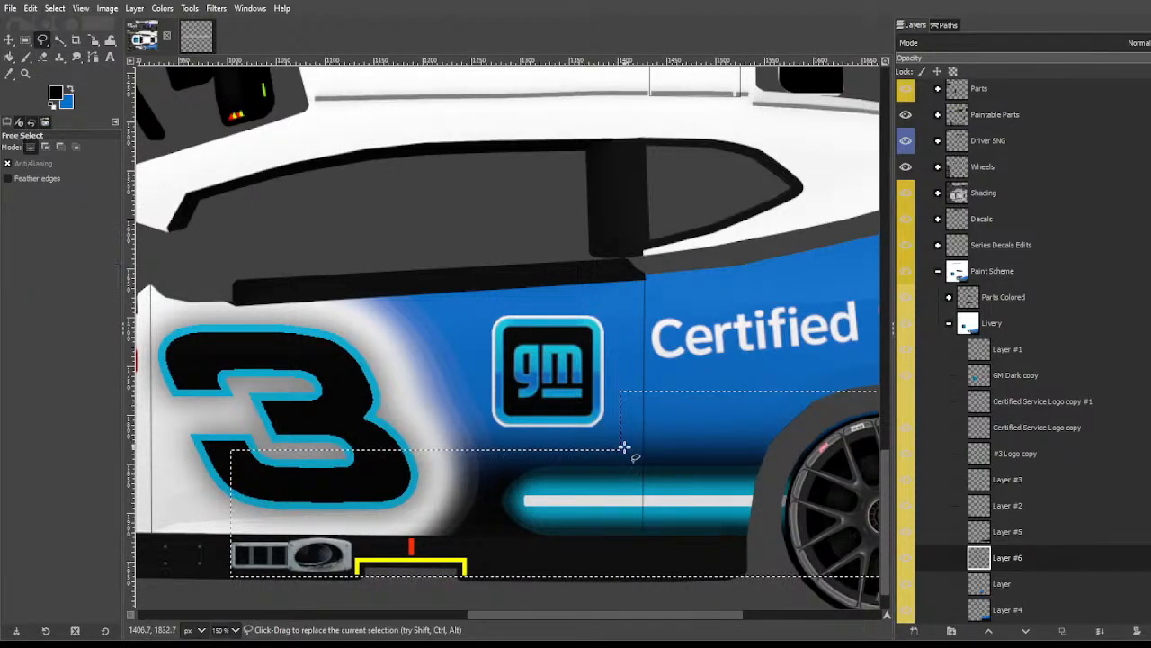
{"action": "left_click", "coordinate": [619, 437], "text": "shift"}
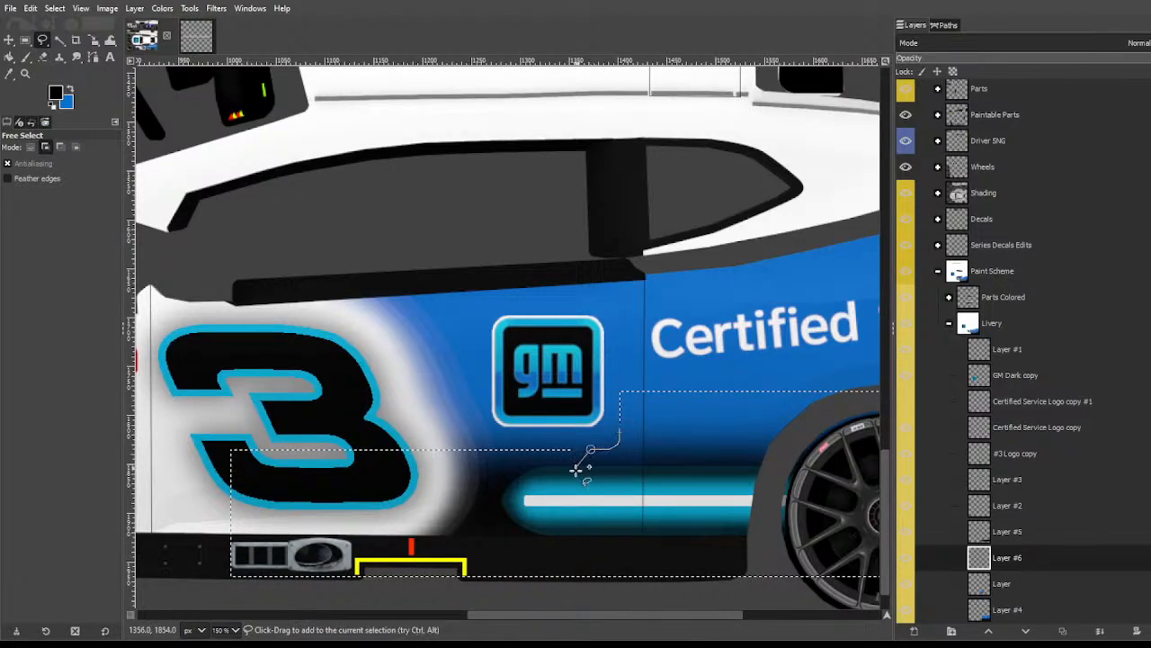
{"action": "mouse_move", "coordinate": [576, 470]}
{"action": "left_mouse_down"}
{"action": "mouse_move", "coordinate": [629, 483]}
{"action": "mouse_move", "coordinate": [681, 442]}
{"action": "left_mouse_up"}
{"action": "key", "text": "Return"}
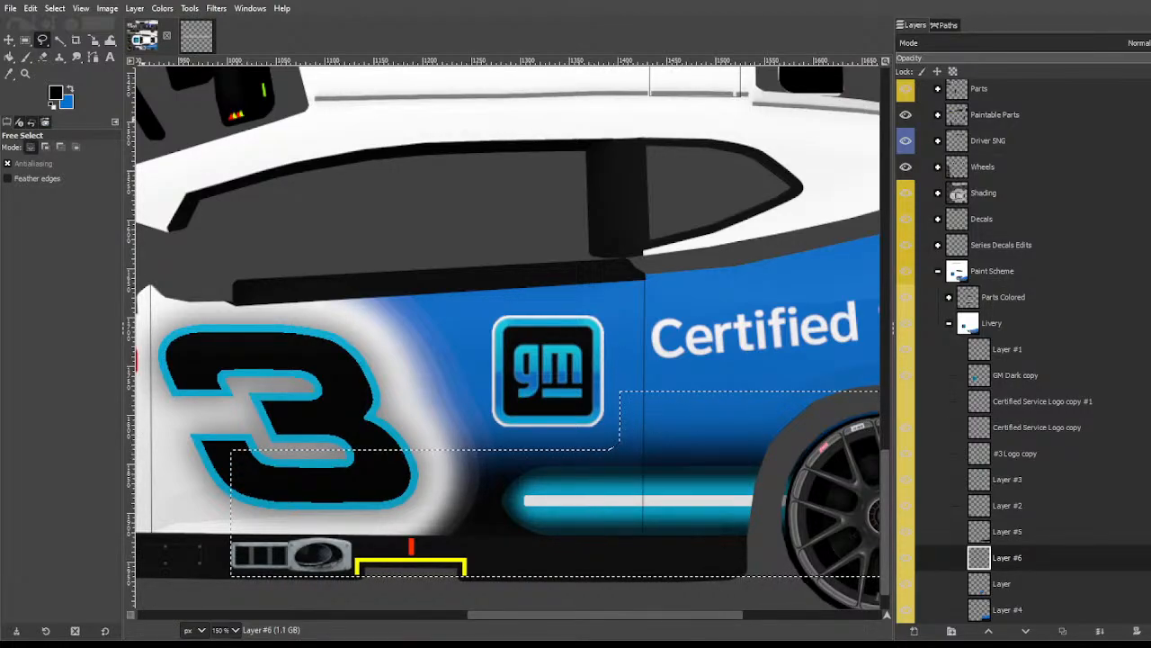
Step: Feather the selection and set the foreground colour to white
{"action": "left_click", "coordinate": [59, 40]}
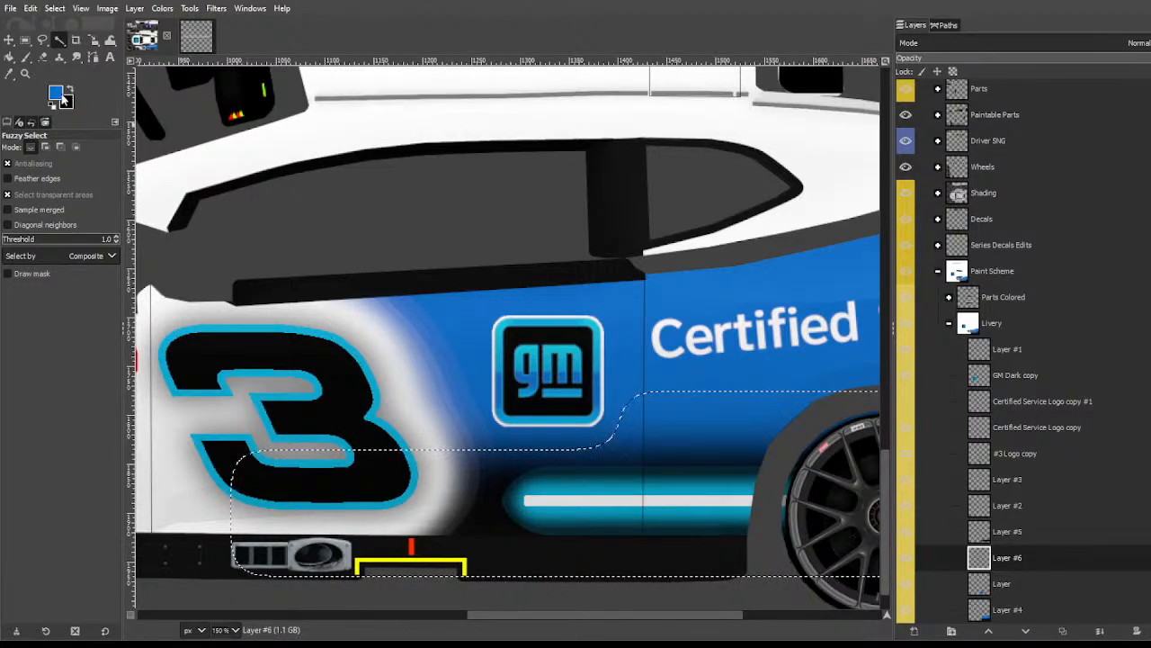
{"action": "left_click_drag", "start_coordinate": [841, 212], "coordinate": [668, 178]}
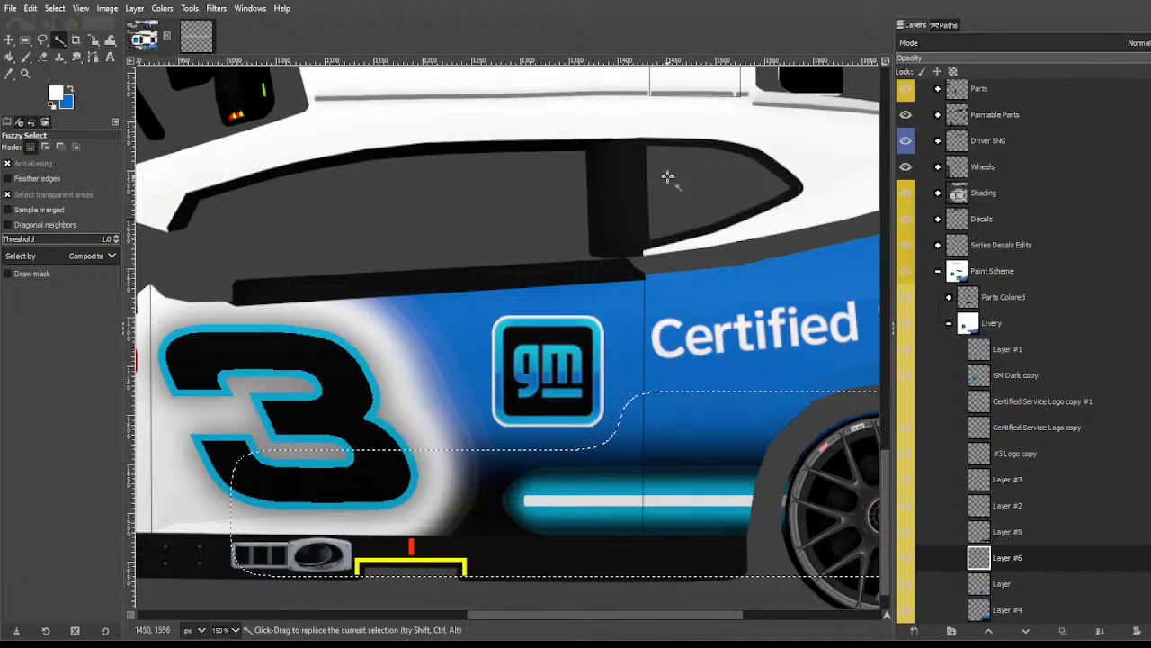
{"action": "left_click", "coordinate": [864, 364]}
Step: Fill the feathered selection with white on Layer #6 and clear the selection
{"action": "scroll", "coordinate": [1015, 531], "scroll_direction": "down", "scroll_amount": 1}
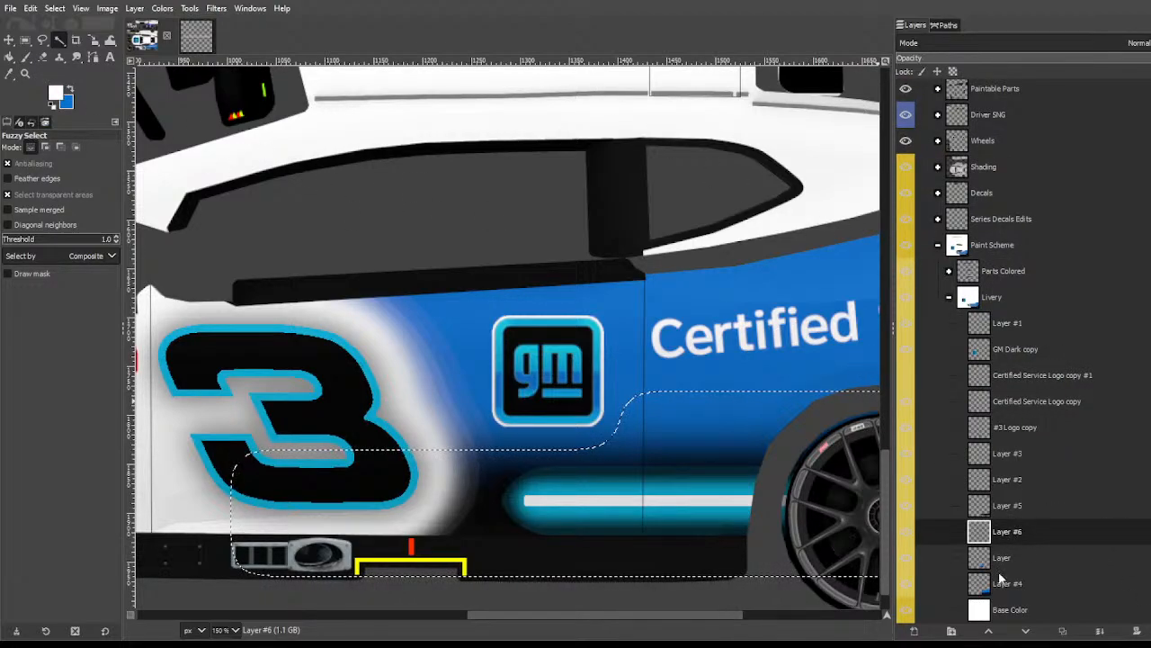
{"action": "left_click", "coordinate": [1008, 584]}
{"action": "left_click", "coordinate": [1004, 532]}
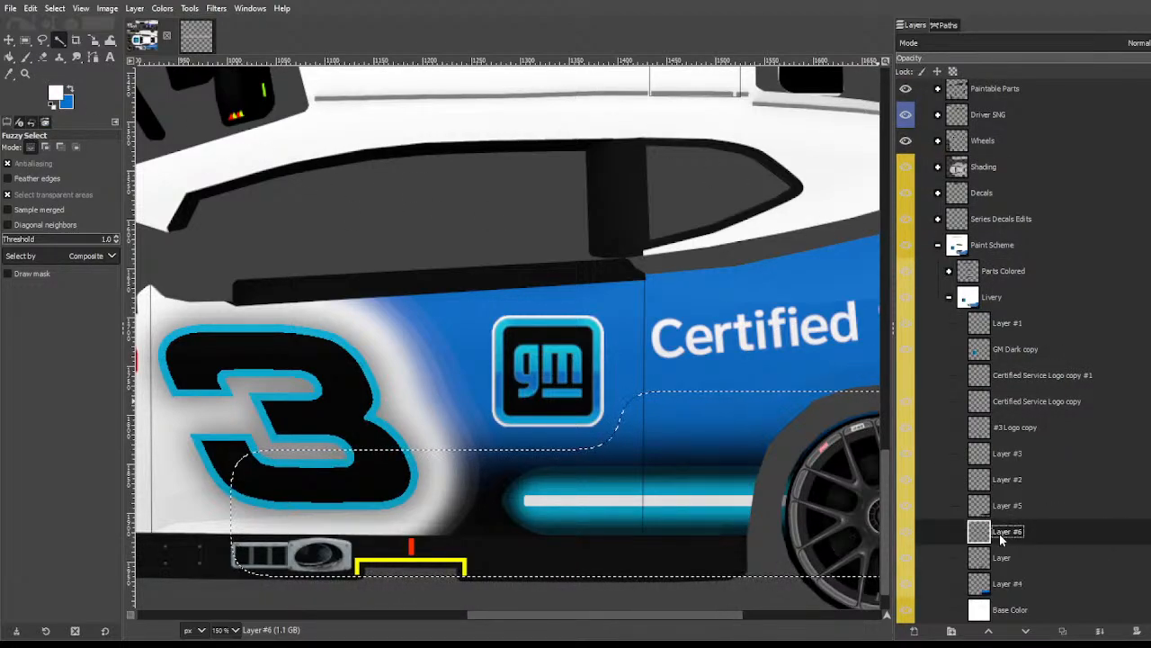
{"action": "key", "text": "shift+b"}
{"action": "left_click", "coordinate": [681, 483]}
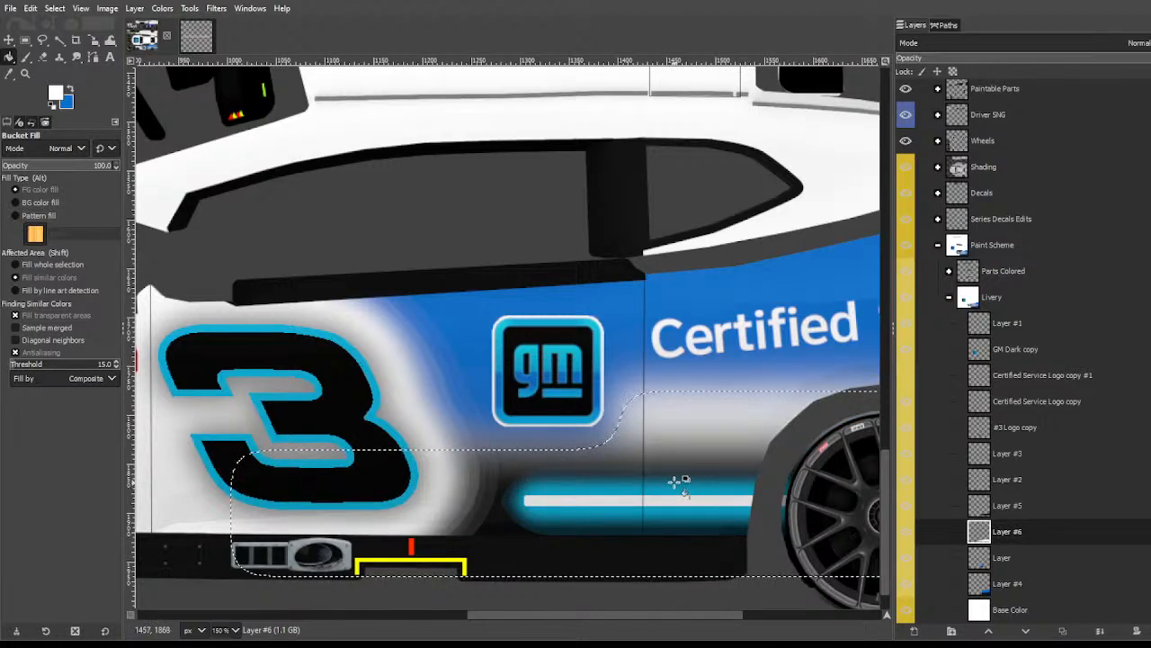
{"action": "key", "text": "ctrl+z"}
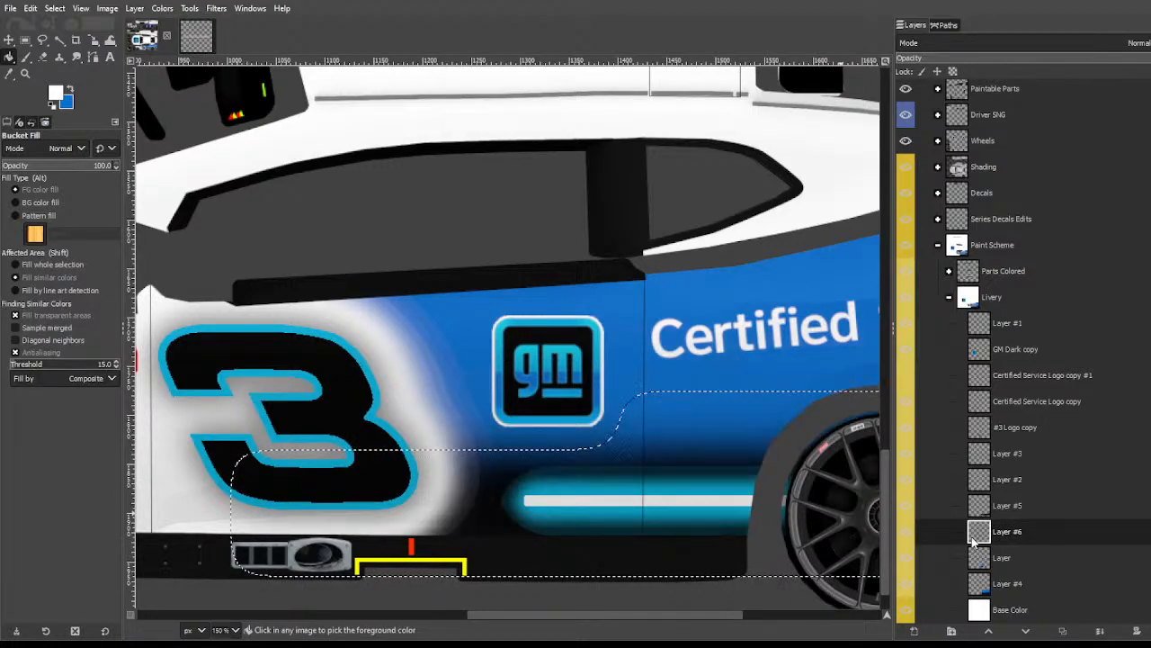
{"action": "key", "text": "ctrl+y"}
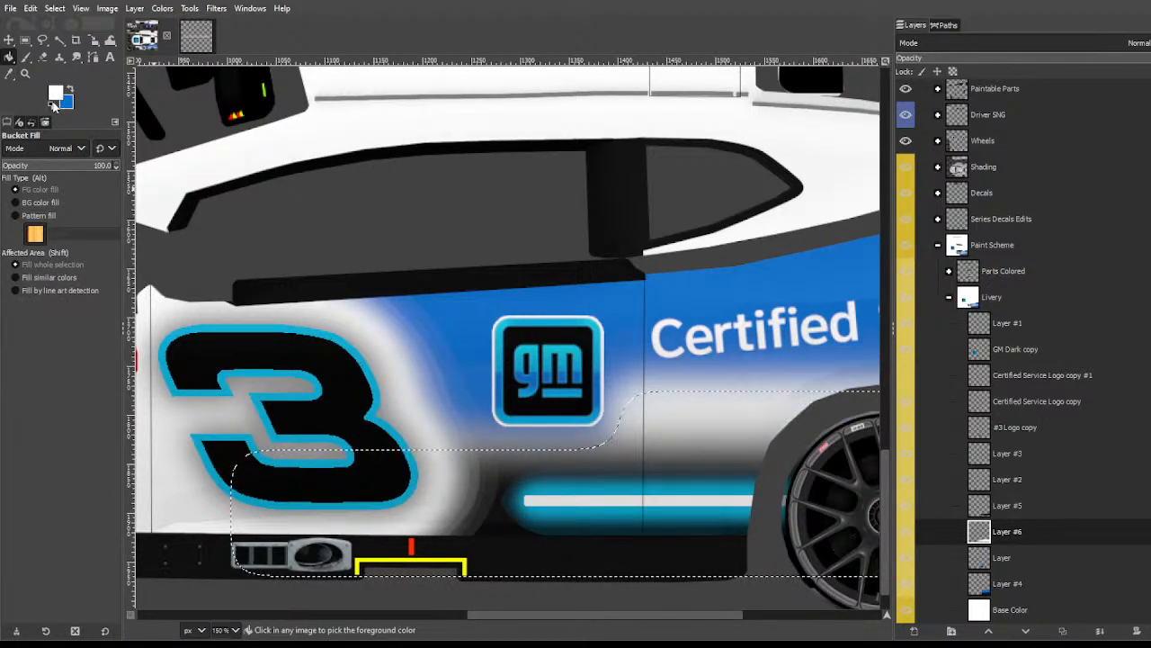
{"action": "key", "text": "ctrl+shift+a"}
{"action": "left_click", "coordinate": [55, 40]}
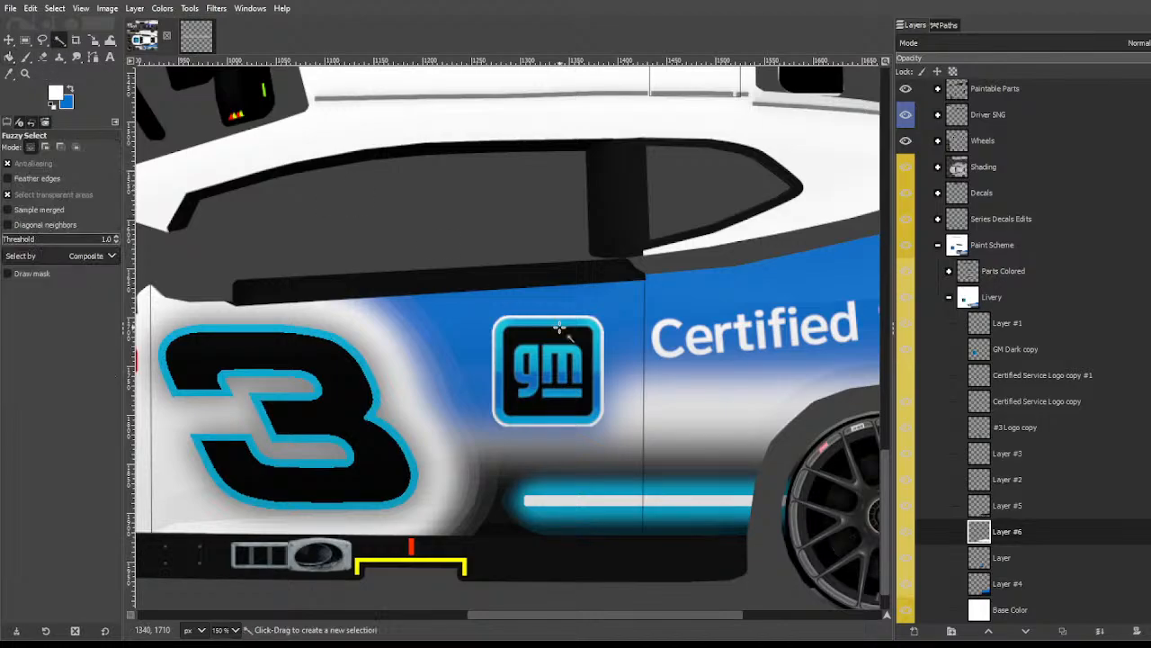
Step: Cut Layer #5's shape out of Layer #6 using Layer #5's alpha as the selection, and deselect
{"action": "scroll", "coordinate": [557, 326], "scroll_direction": "down", "scroll_amount": 2}
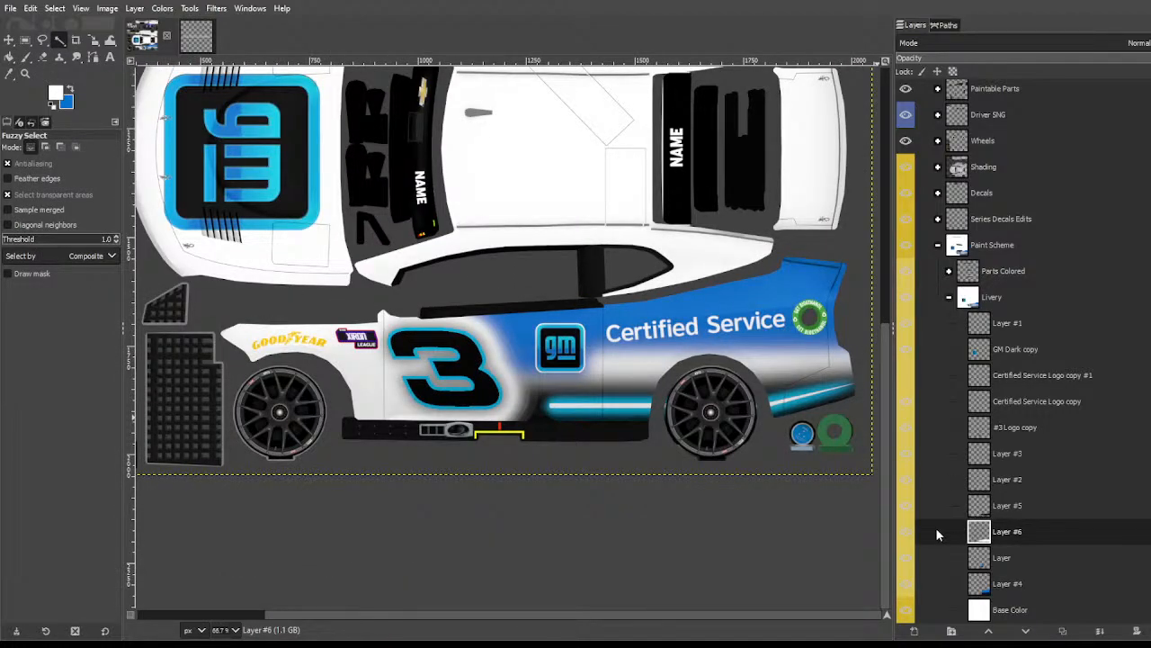
{"action": "left_click", "coordinate": [911, 532]}
{"action": "left_click", "coordinate": [911, 532]}
{"action": "left_click", "coordinate": [995, 506]}
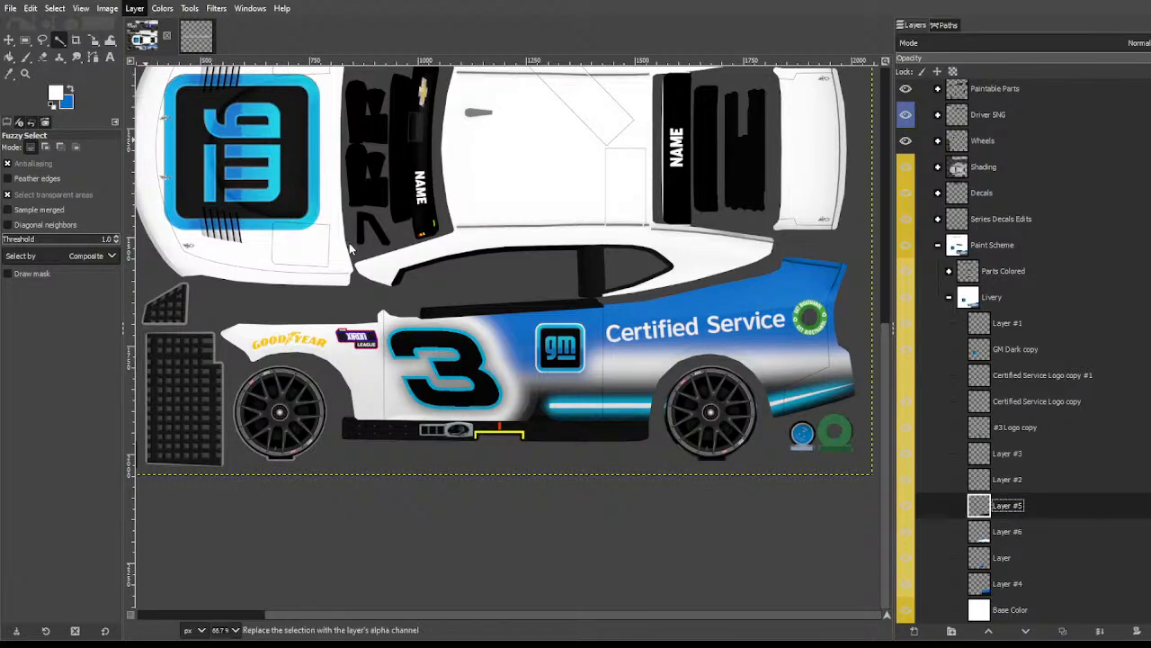
{"action": "left_click", "coordinate": [524, 273]}
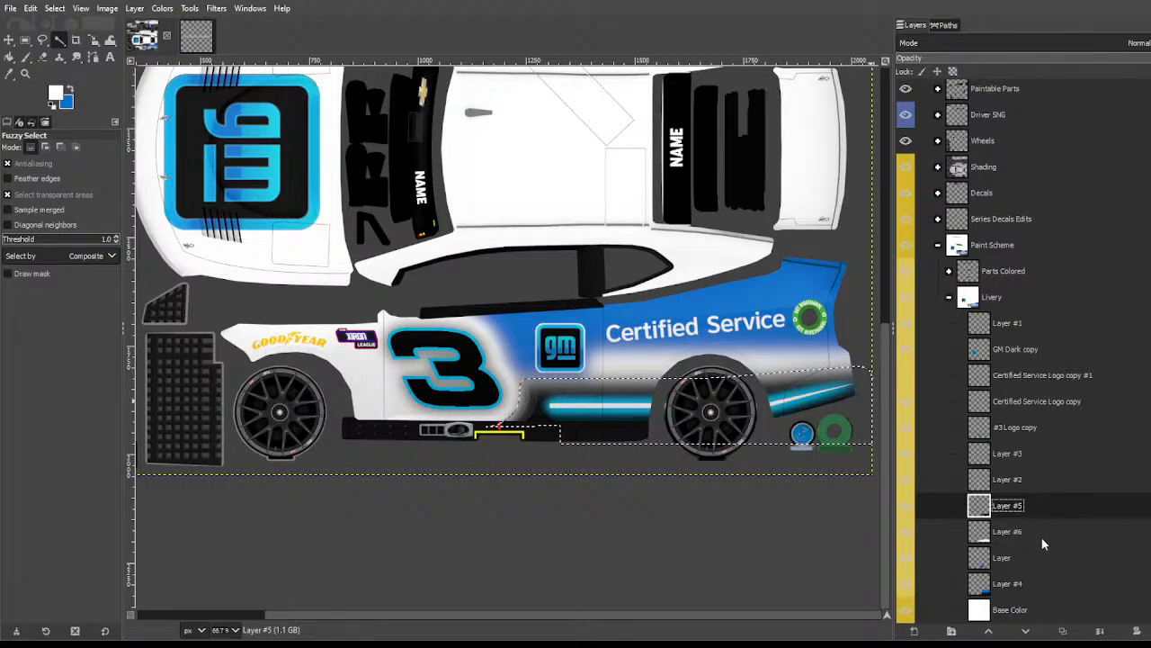
{"action": "left_click", "coordinate": [1005, 533]}
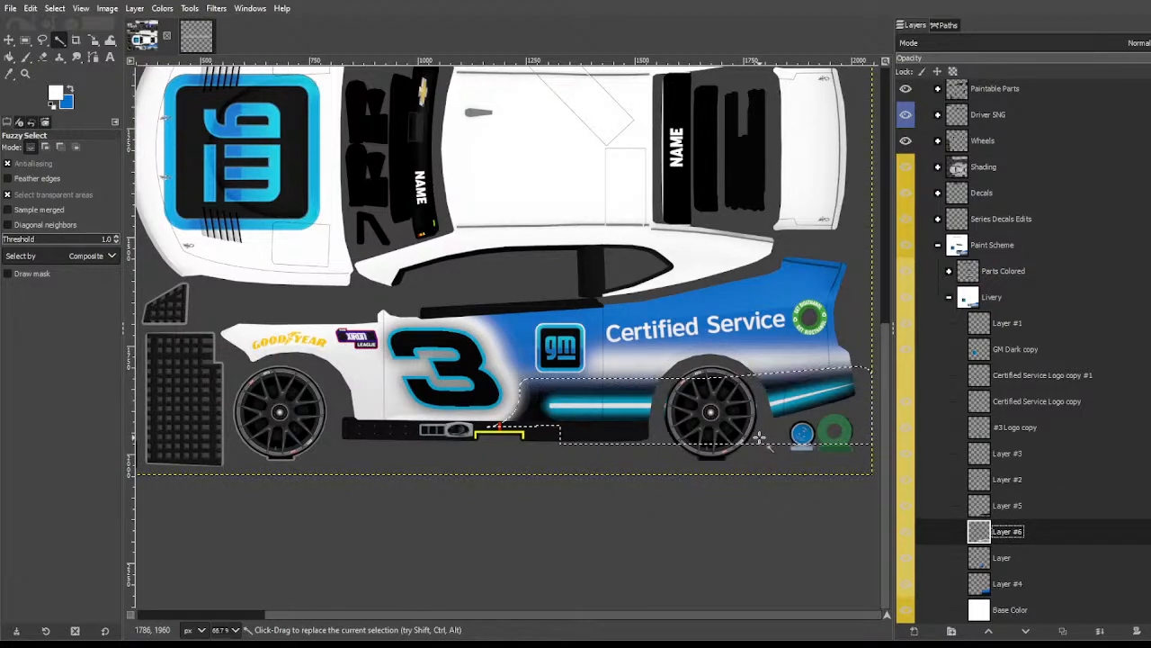
{"action": "key", "text": "ctrl+shift+a"}
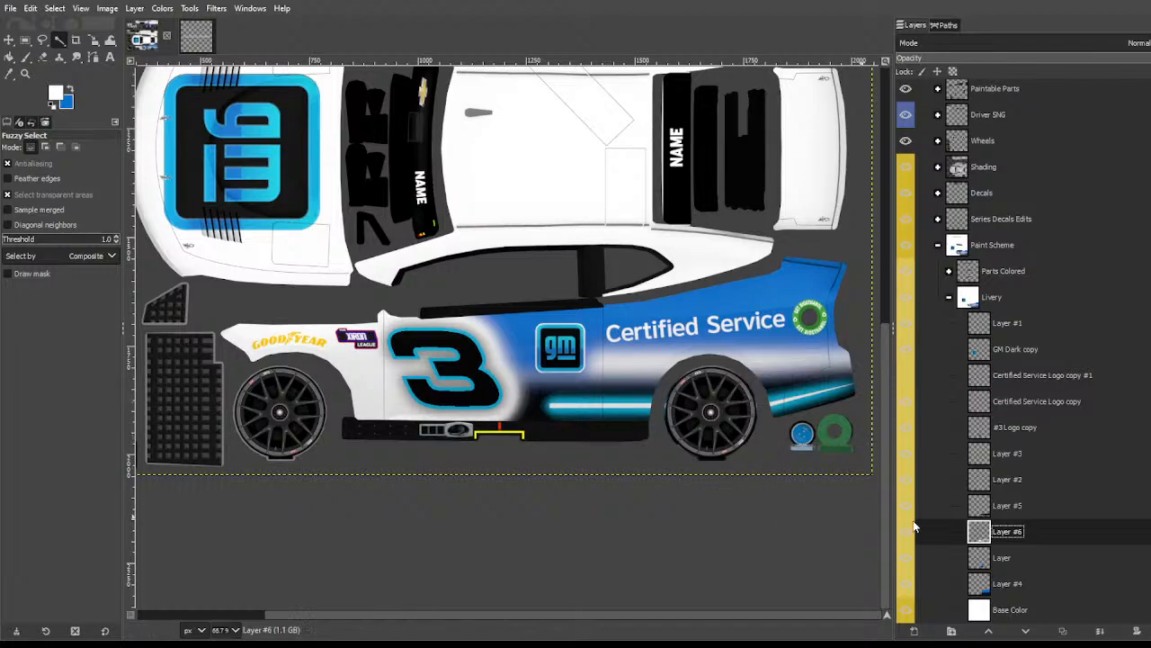
Step: Duplicate Layer #6, merge the copy down into it, and crop the merged layer to its content
{"action": "left_click", "coordinate": [1064, 632]}
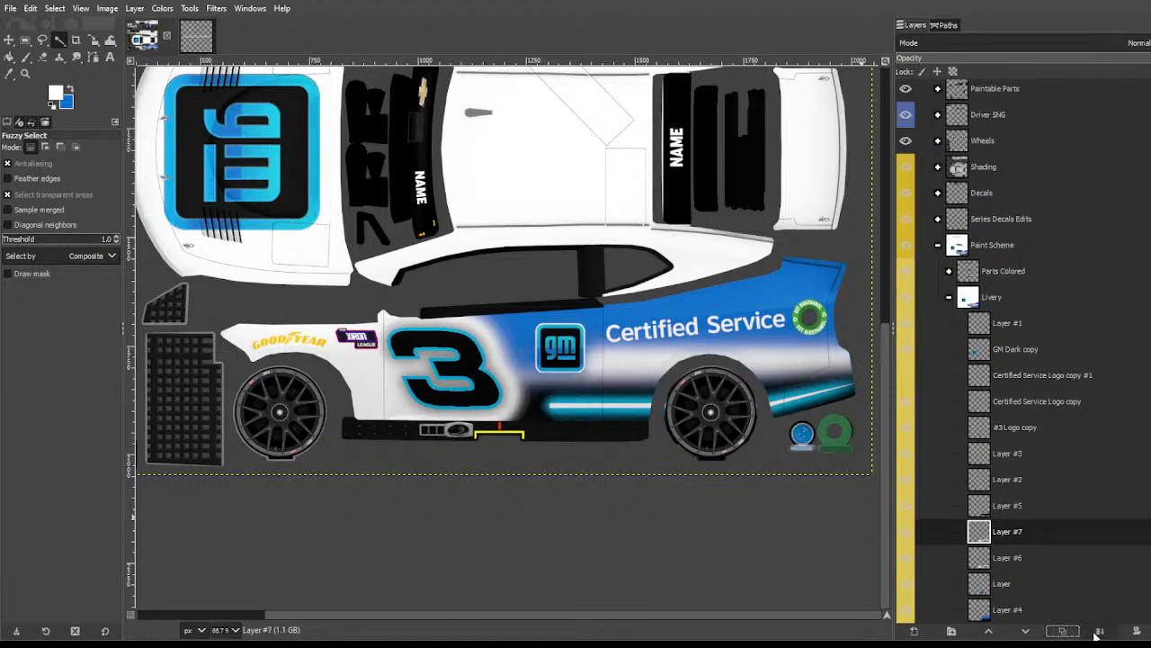
{"action": "left_click", "coordinate": [1099, 630]}
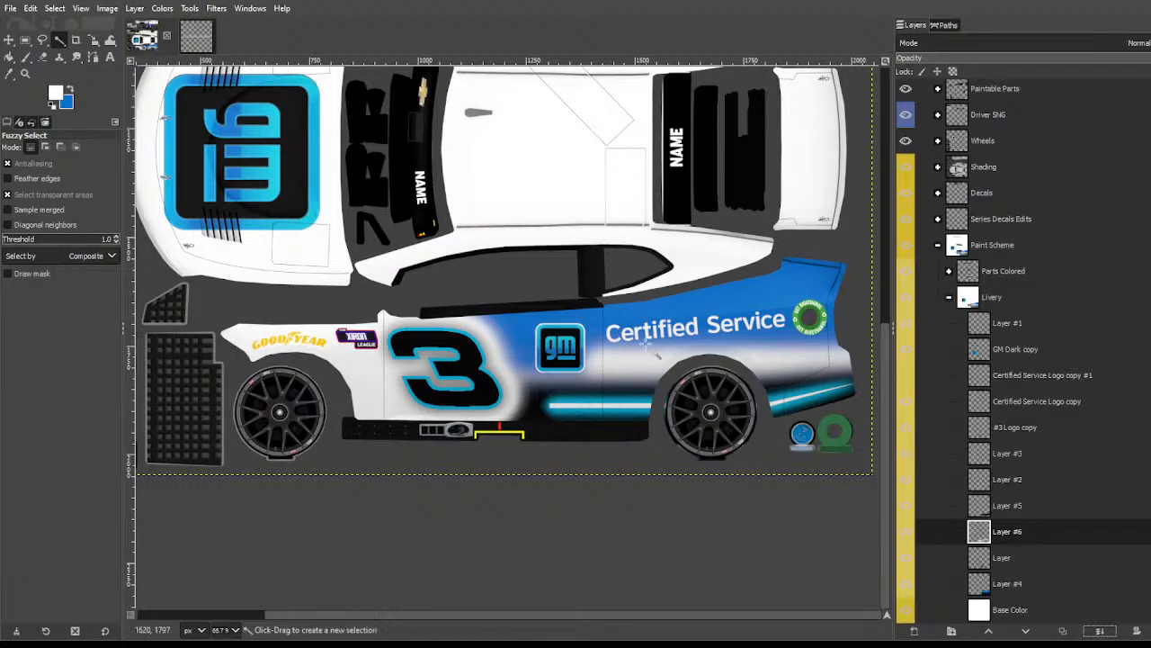
{"action": "left_click", "coordinate": [134, 8]}
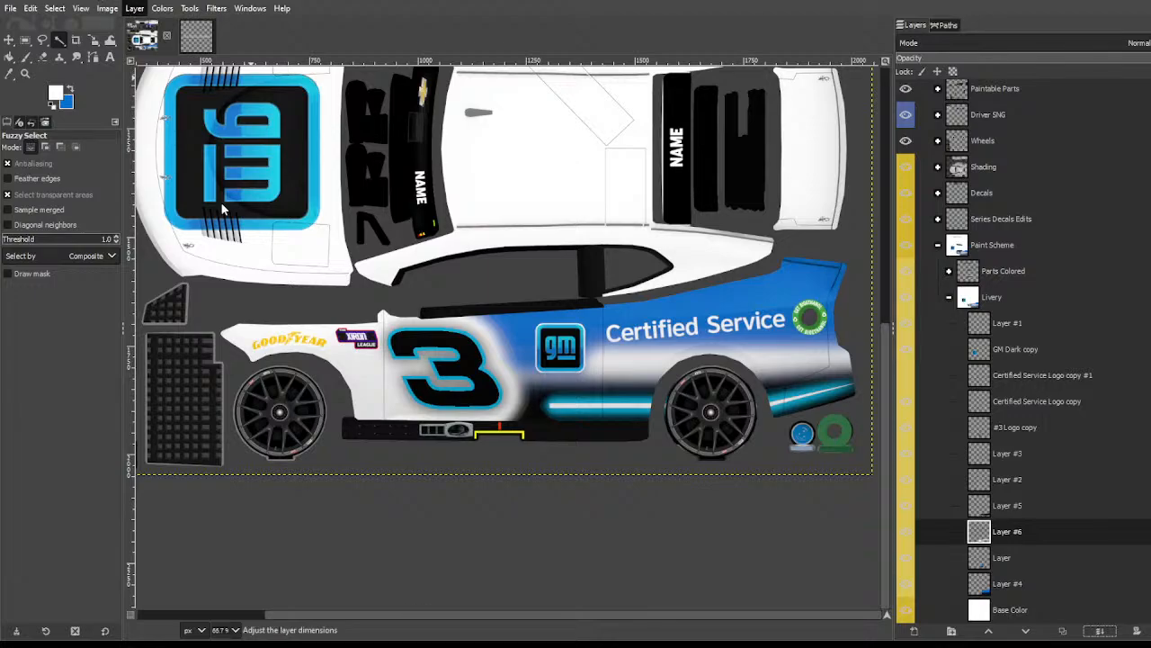
{"action": "left_click", "coordinate": [213, 265]}
Step: Shift Layer #6's white glow slightly downward with the Scale tool and apply the transformation
{"action": "key", "text": "shift+s"}
{"action": "left_click", "coordinate": [632, 403]}
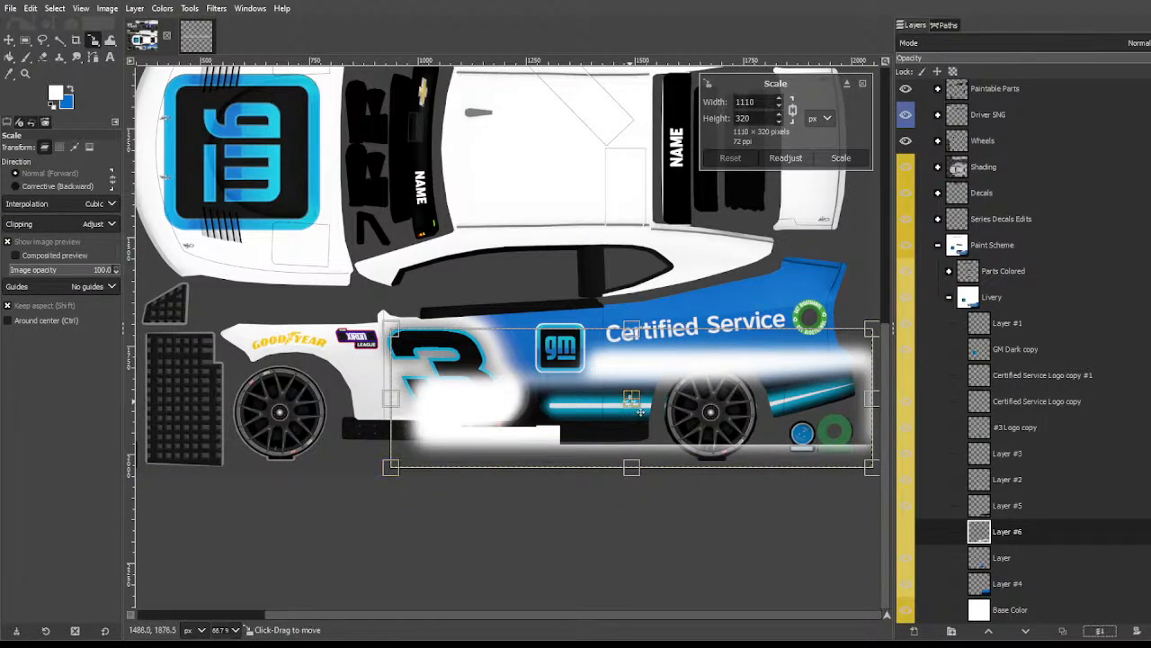
{"action": "left_click_drag", "start_coordinate": [630, 403], "coordinate": [631, 405]}
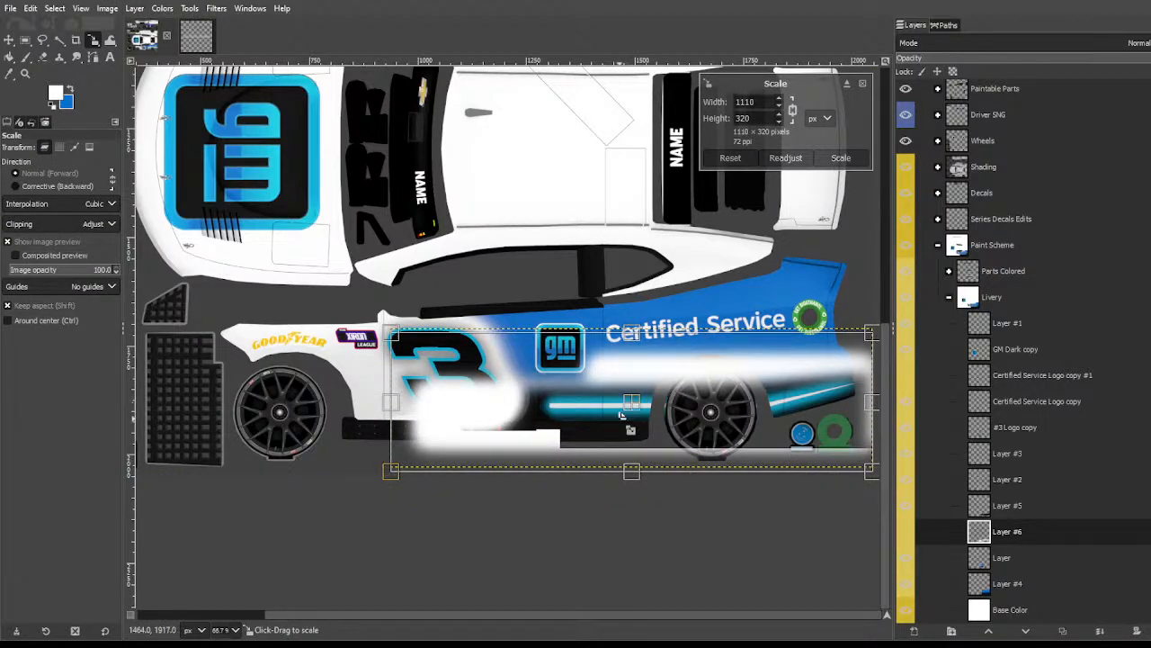
{"action": "key", "text": "Return"}
Step: Select Layer #6's transparent area, extend the selection with a rectangle over the lower rear side, and deselect
{"action": "key", "text": "f"}
{"action": "key", "text": "u"}
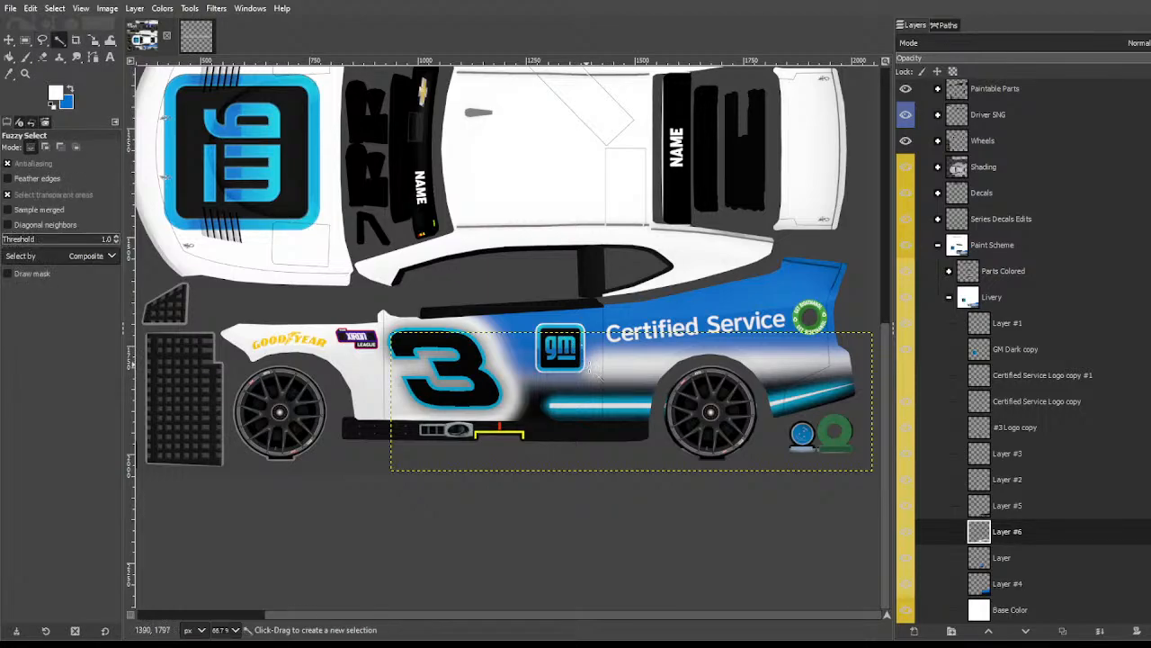
{"action": "left_click", "coordinate": [586, 351]}
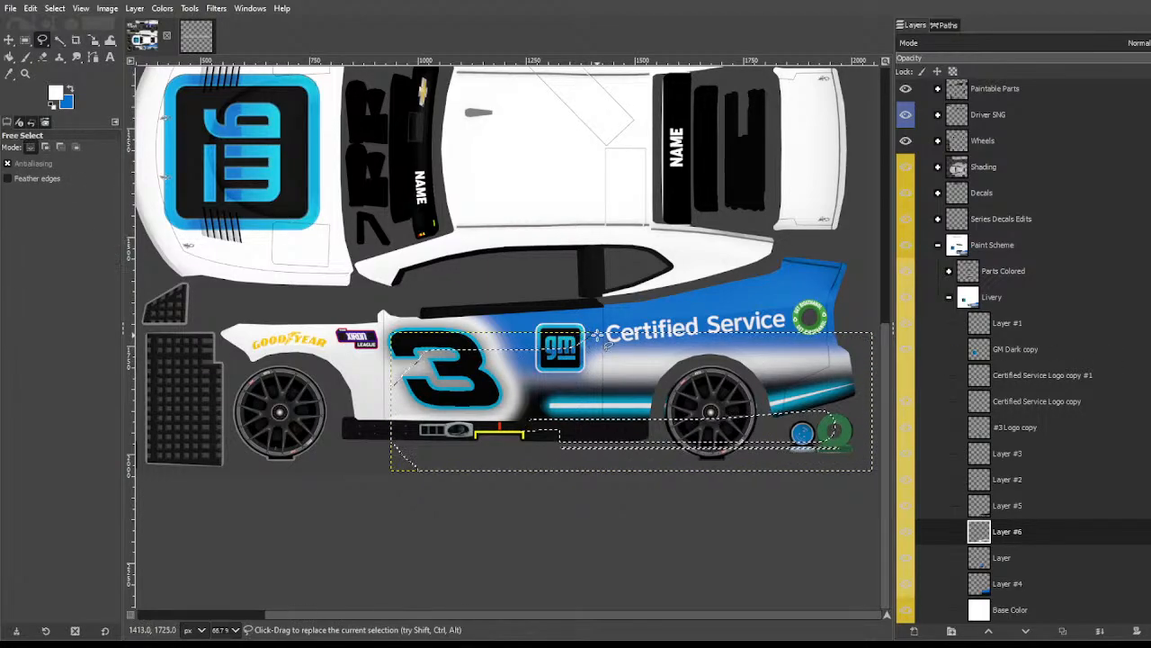
{"action": "key", "text": "r"}
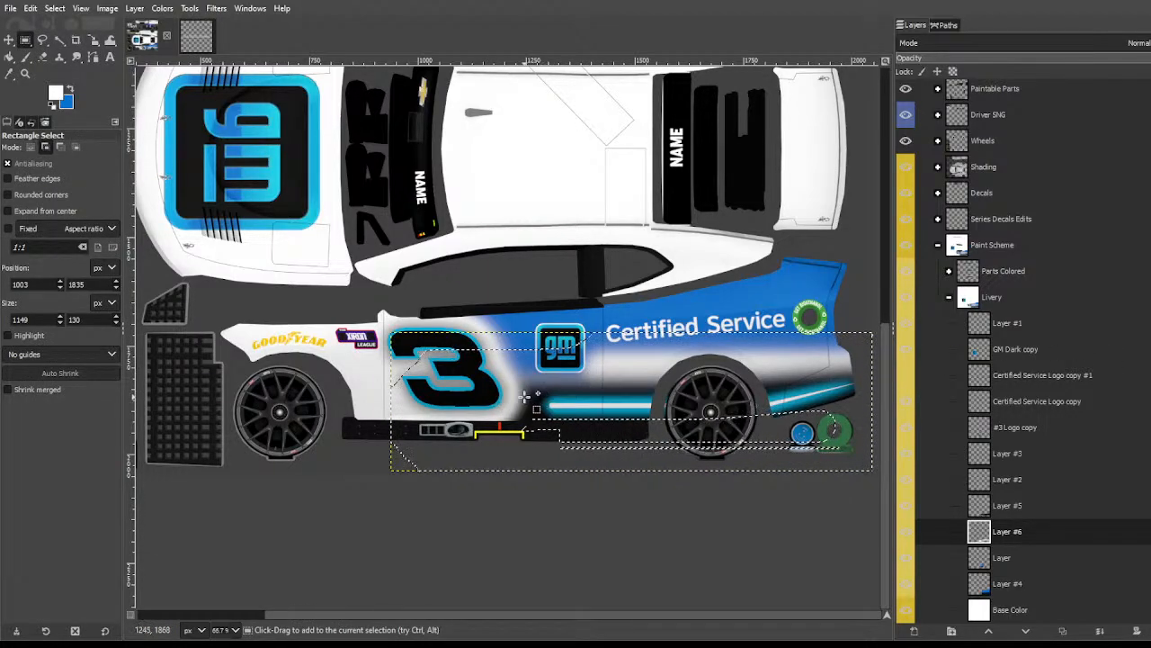
{"action": "left_click_drag", "start_coordinate": [514, 389], "coordinate": [898, 511]}
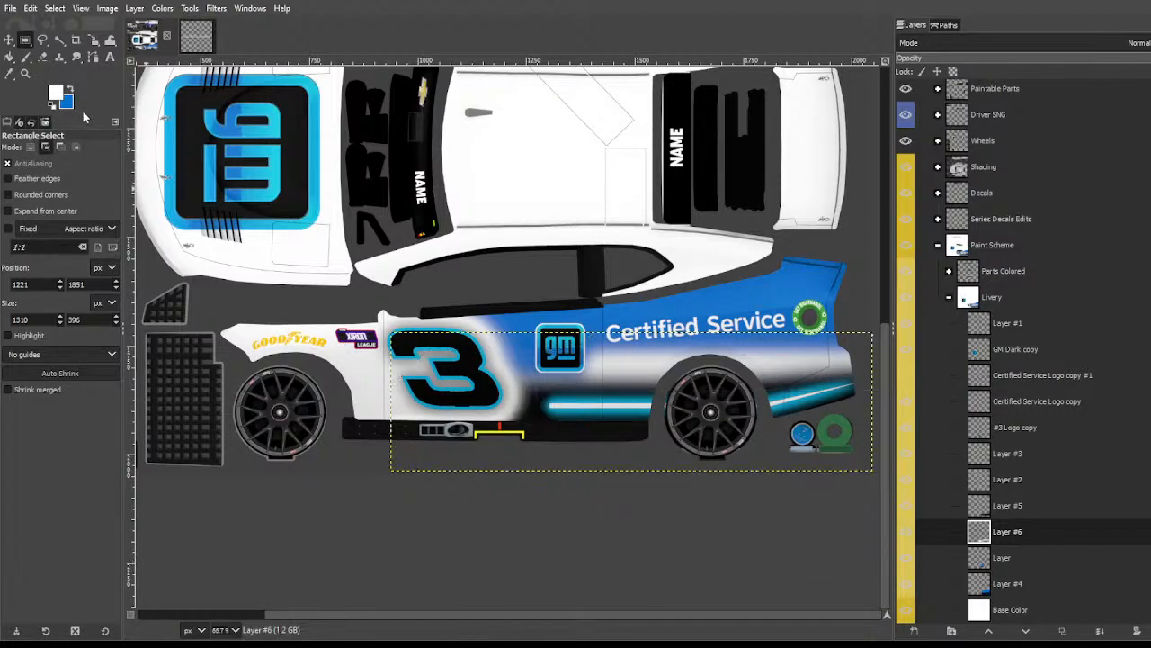
{"action": "left_click", "coordinate": [58, 39]}
{"action": "left_click", "coordinate": [988, 588]}
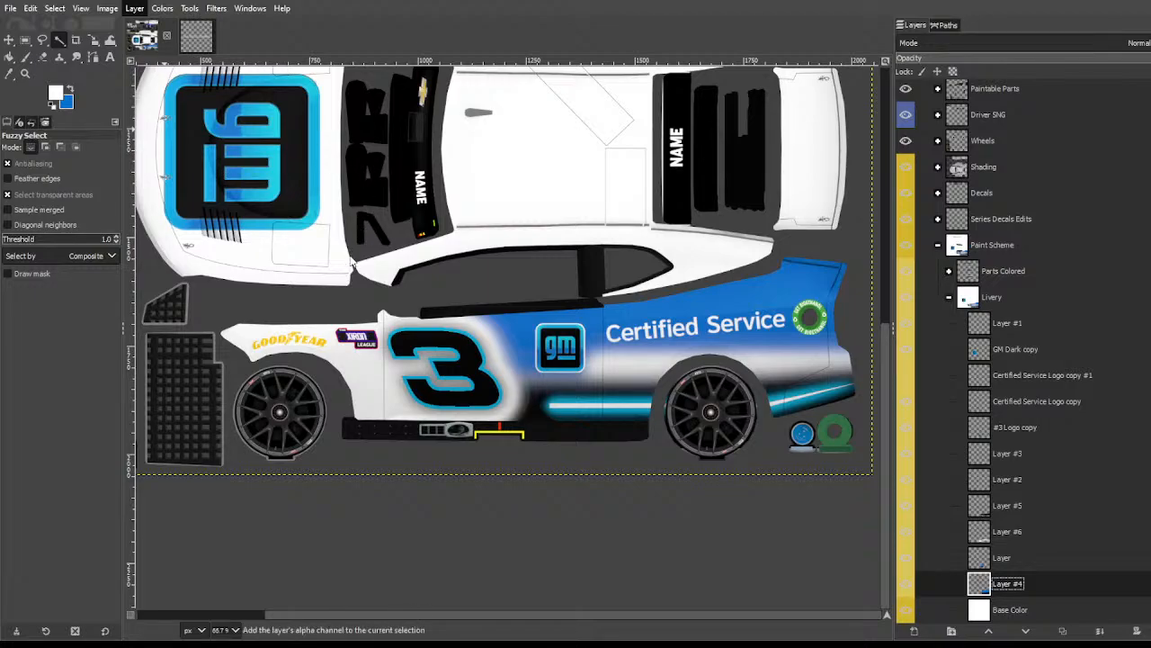
{"action": "left_click", "coordinate": [353, 245]}
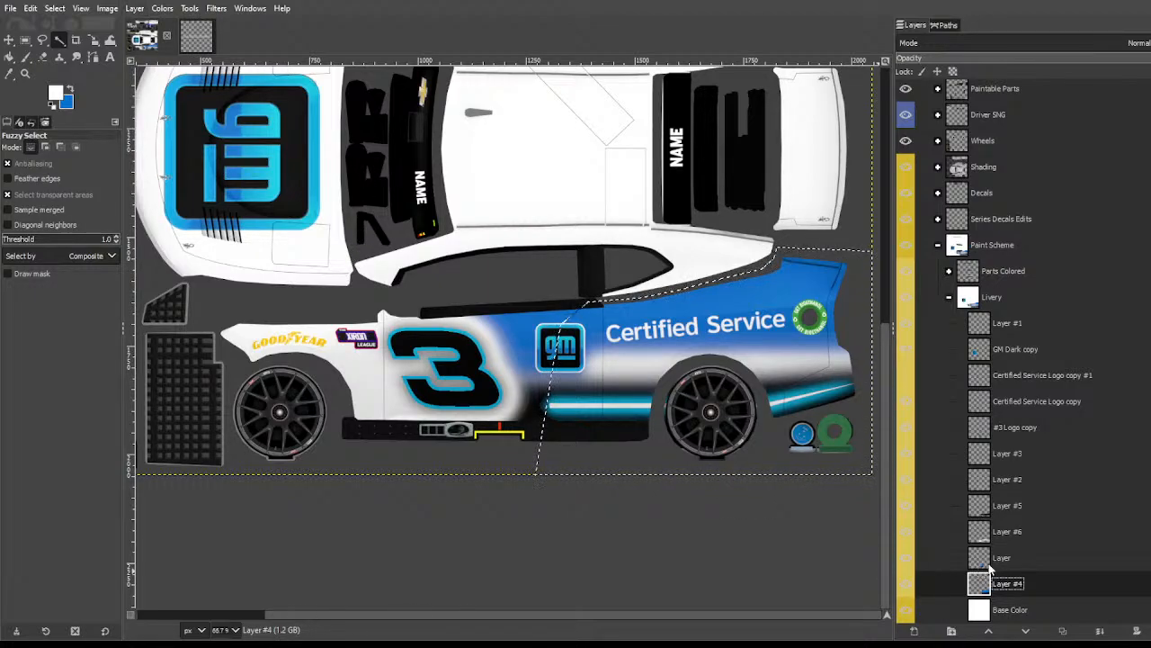
{"action": "key", "text": "ctrl+shift+a"}
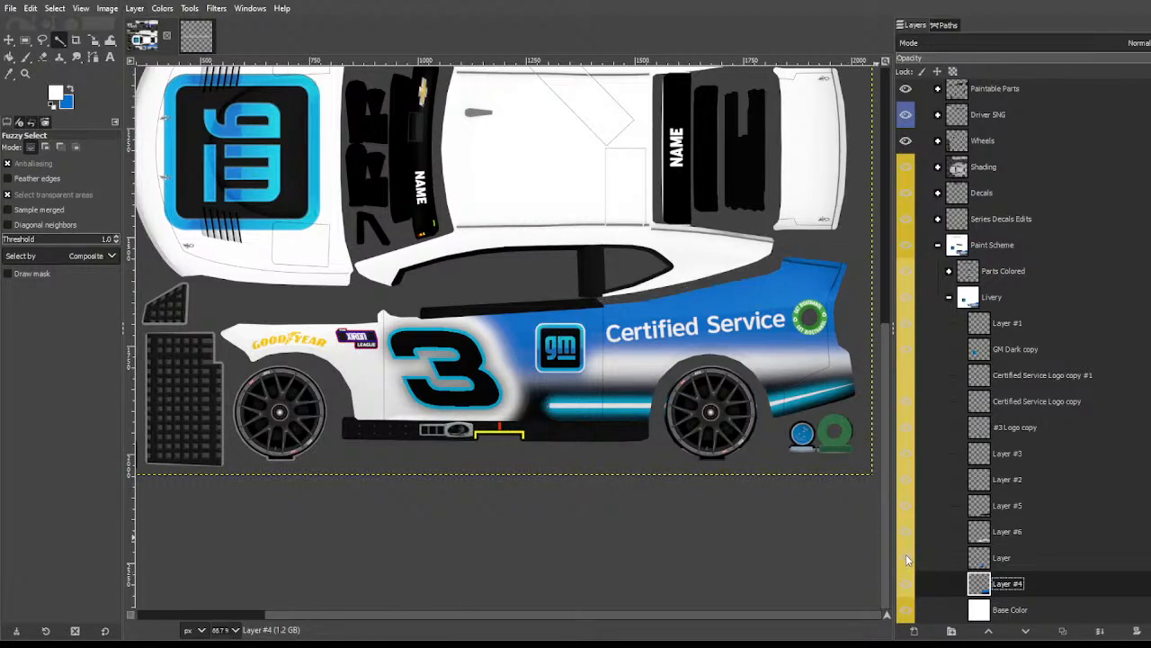
Step: Toggle the unnumbered layer above Layer #4 to check it, and merge it down into Layer #4
{"action": "left_click", "coordinate": [906, 554]}
{"action": "left_click", "coordinate": [906, 555]}
{"action": "left_click", "coordinate": [1015, 558]}
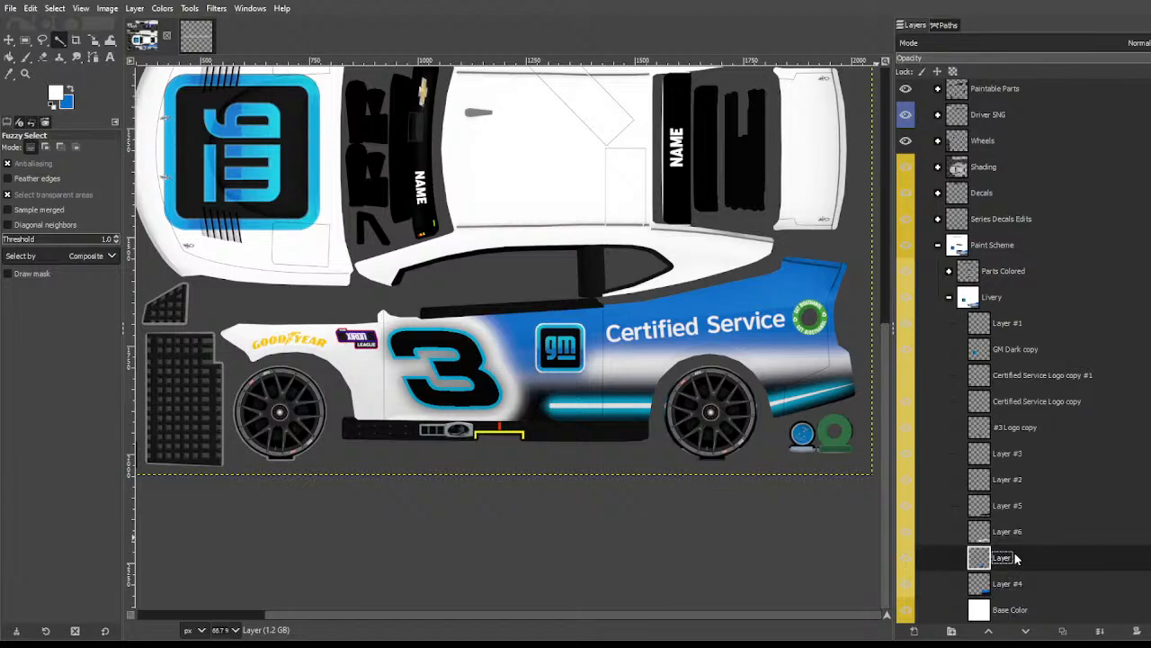
{"action": "left_click", "coordinate": [1100, 633]}
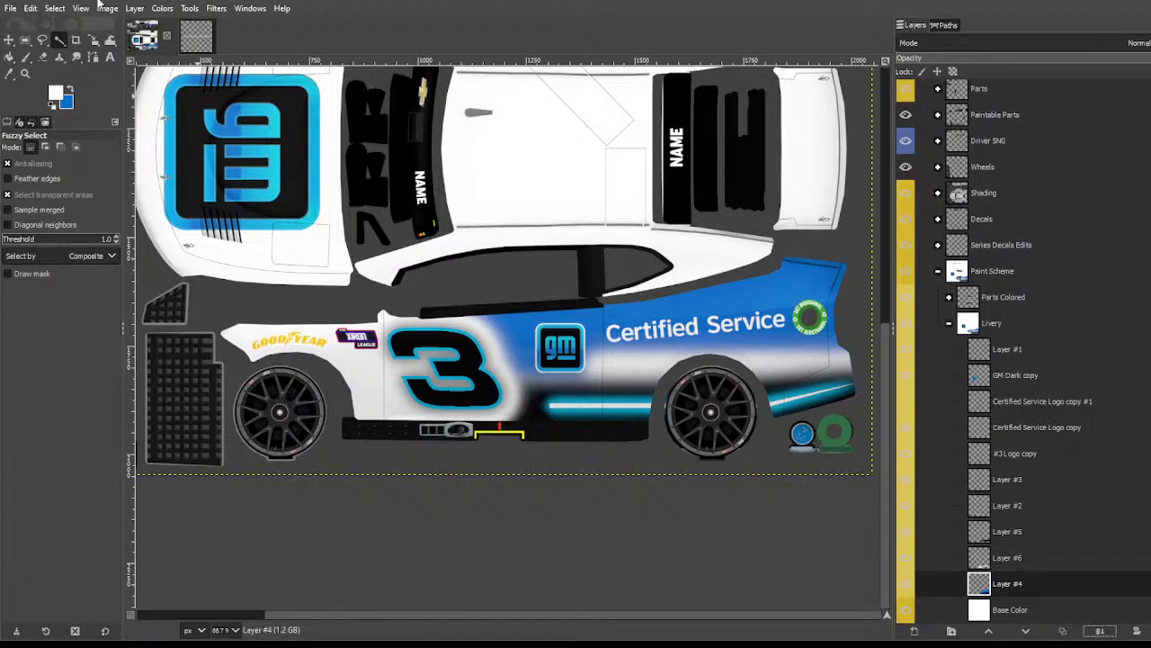
Step: Trim Layer #6 and Layer #5 to Layer #4's shape using its inverted alpha as the selection, and deselect
{"action": "left_click", "coordinate": [135, 9]}
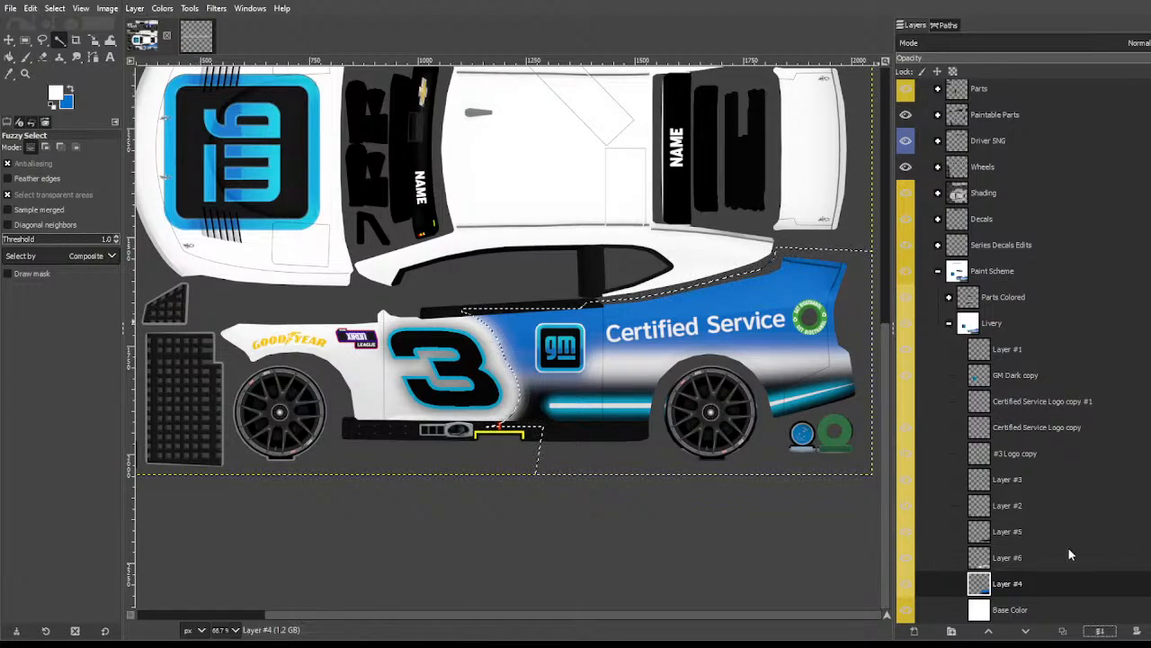
{"action": "left_click", "coordinate": [1043, 556]}
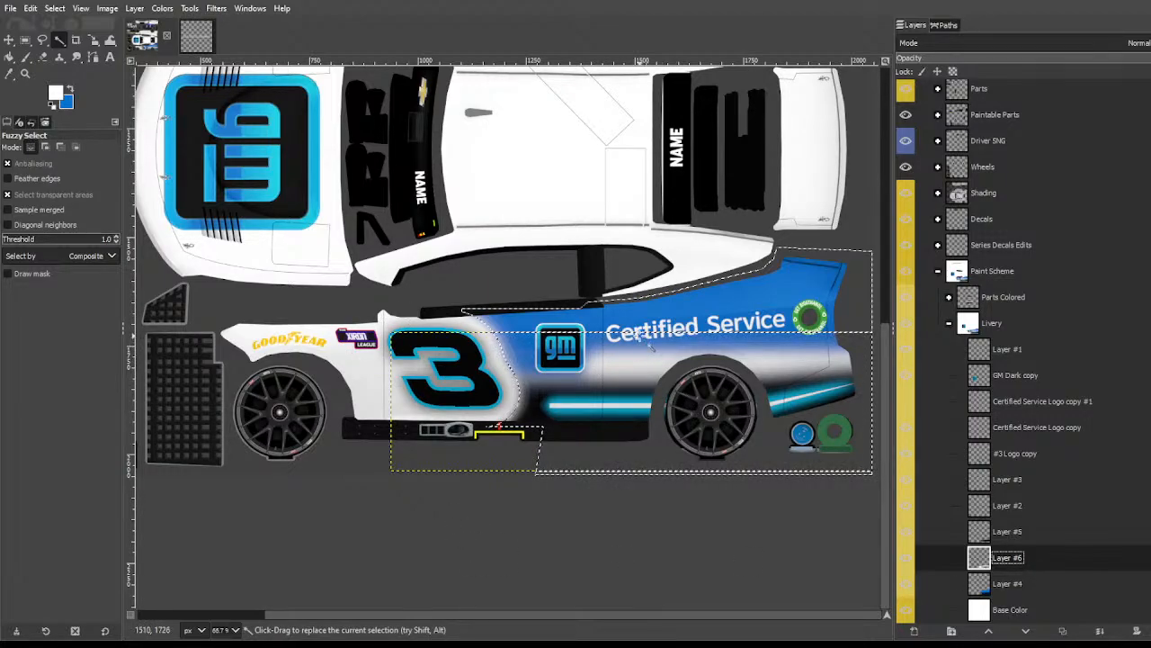
{"action": "key", "text": "ctrl+i"}
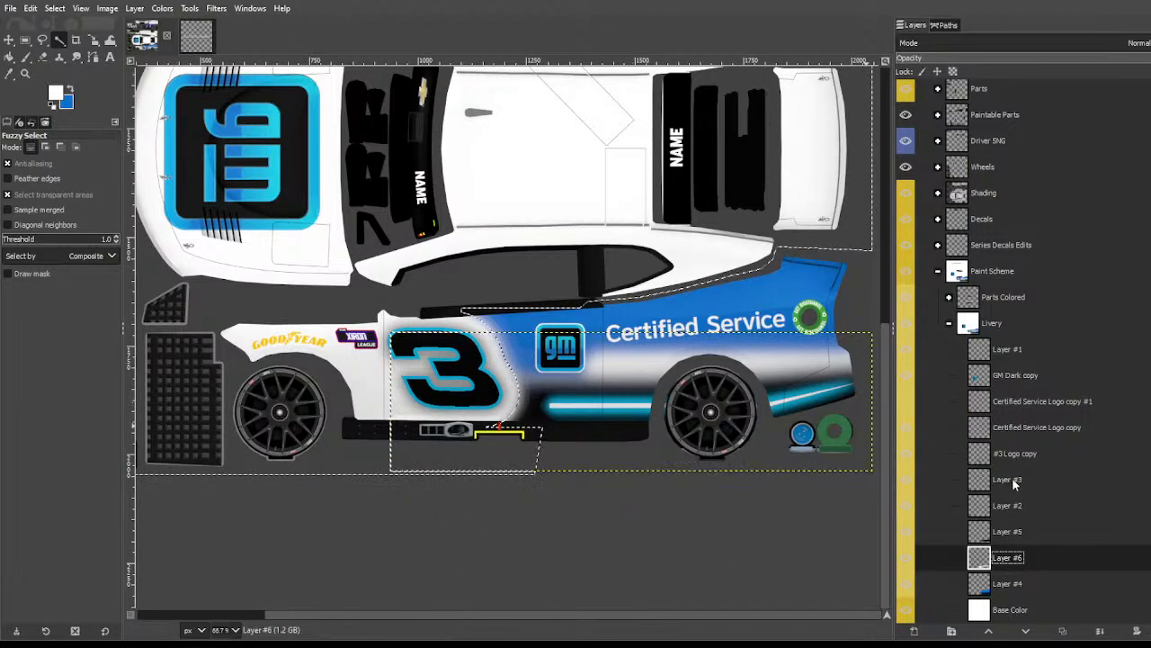
{"action": "left_click", "coordinate": [989, 532]}
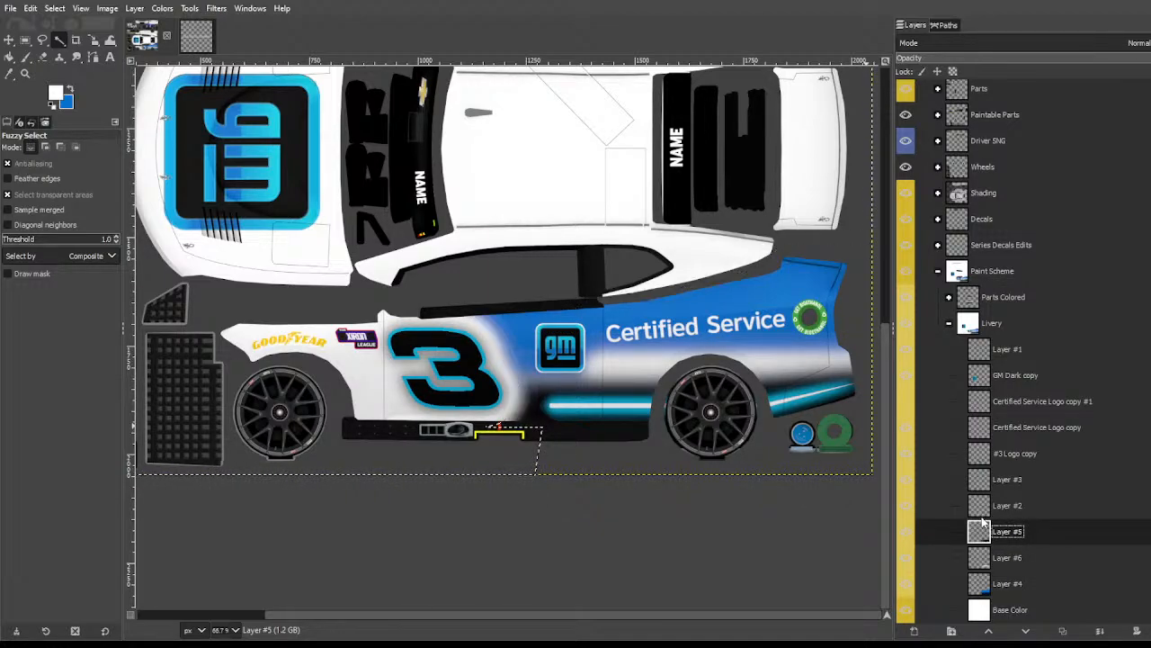
{"action": "key", "text": "ctrl+shift+a"}
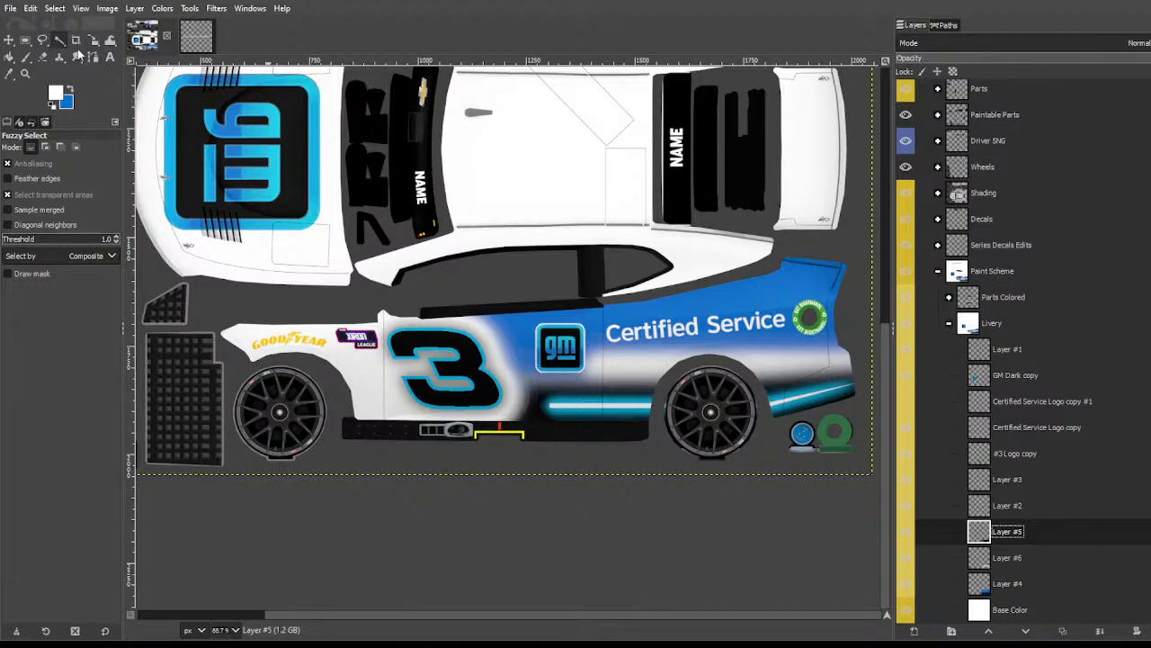
Step: Examine the glow transitions around the lower side stripe, the GM logo and the number 3 on the car's side
{"action": "scroll", "coordinate": [540, 358], "scroll_direction": "up", "scroll_amount": 3}
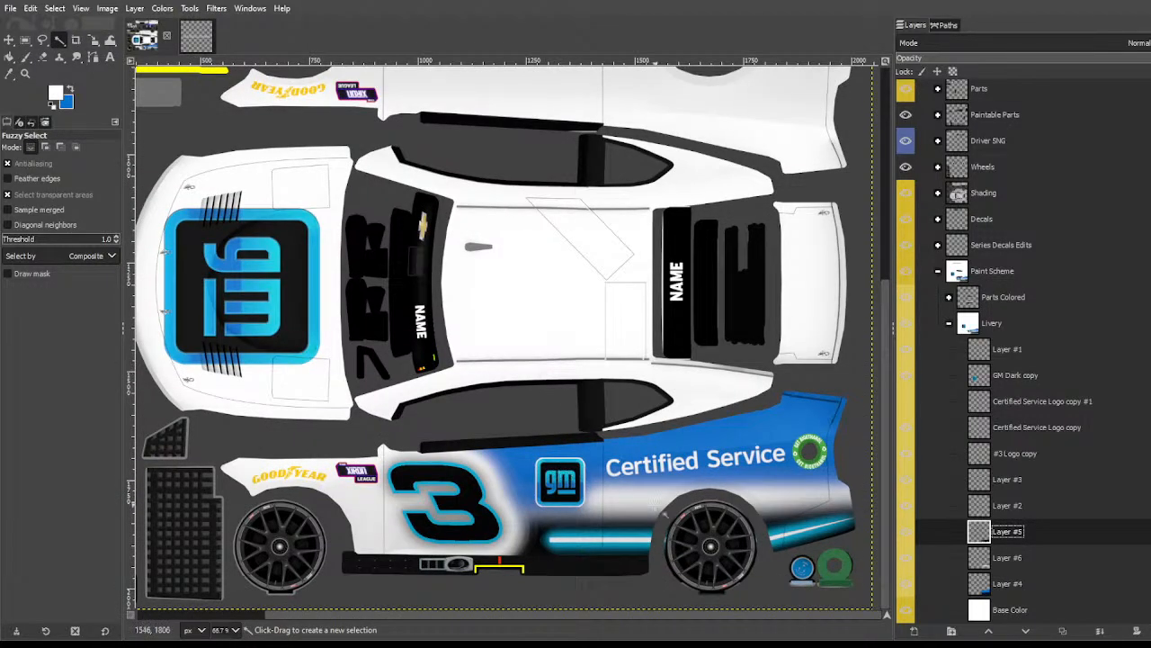
{"action": "scroll", "coordinate": [681, 509], "scroll_direction": "up", "scroll_amount": 3}
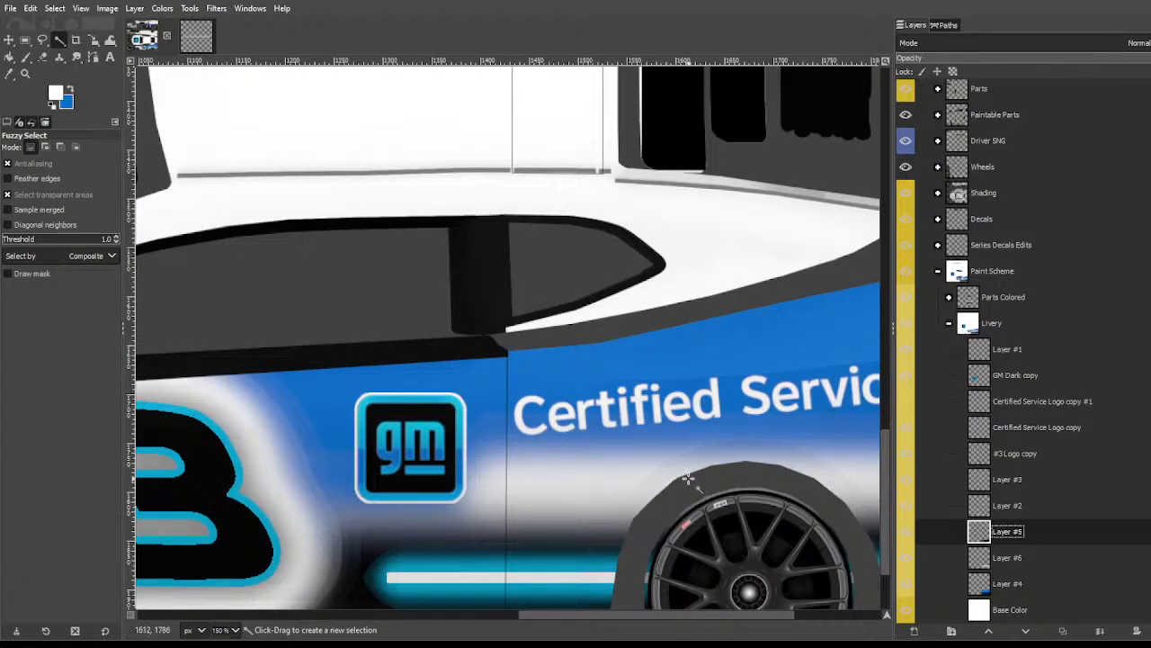
{"action": "scroll", "coordinate": [689, 477], "scroll_direction": "down", "scroll_amount": 1}
{"action": "scroll", "coordinate": [629, 458], "scroll_direction": "right", "scroll_amount": 1}
{"action": "scroll", "coordinate": [576, 412], "scroll_direction": "left", "scroll_amount": 4}
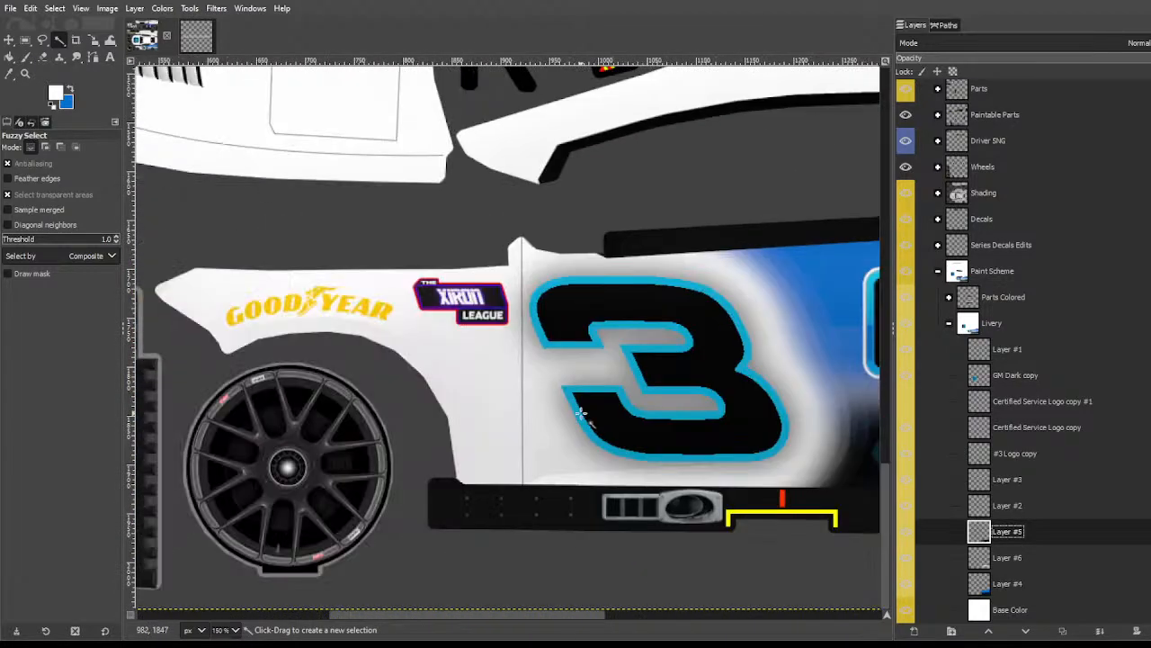
{"action": "scroll", "coordinate": [580, 417], "scroll_direction": "down", "scroll_amount": 2}
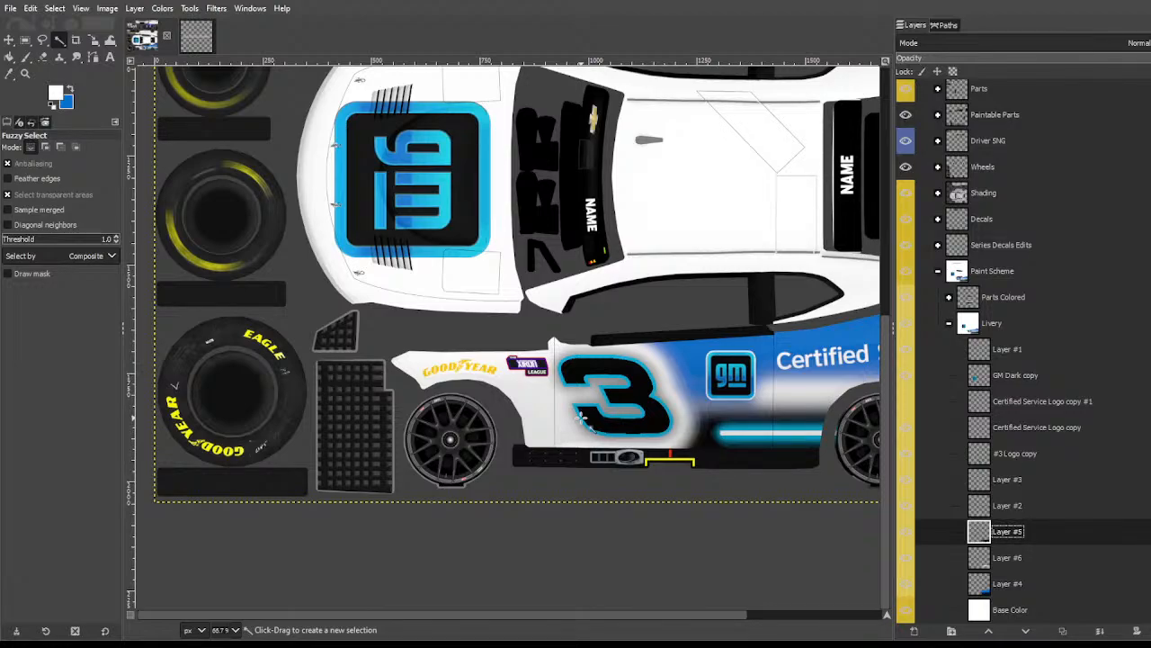
{"action": "scroll", "coordinate": [518, 311], "scroll_direction": "up", "scroll_amount": 3}
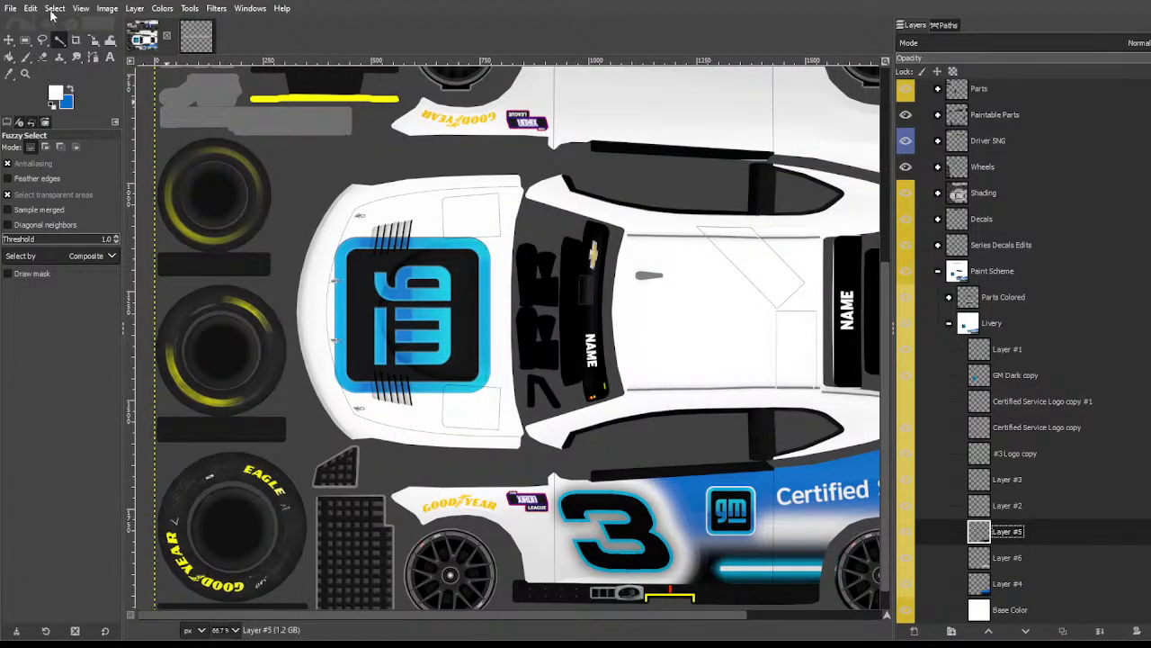
{"action": "key", "text": "shift+p"}
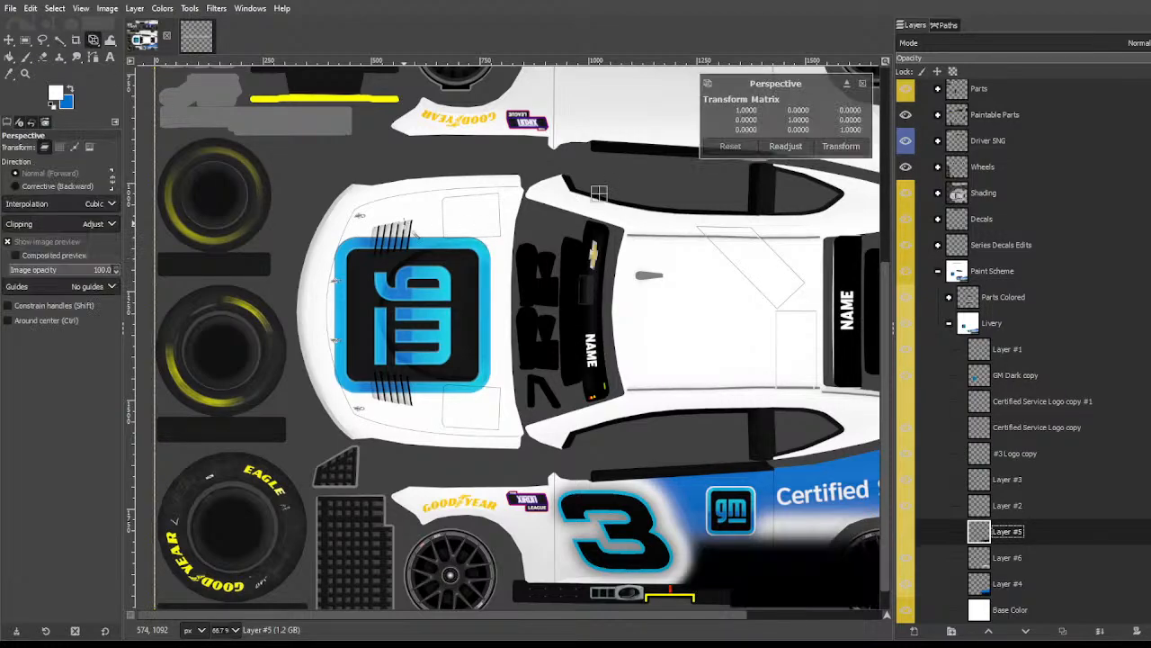
{"action": "key", "text": "Escape"}
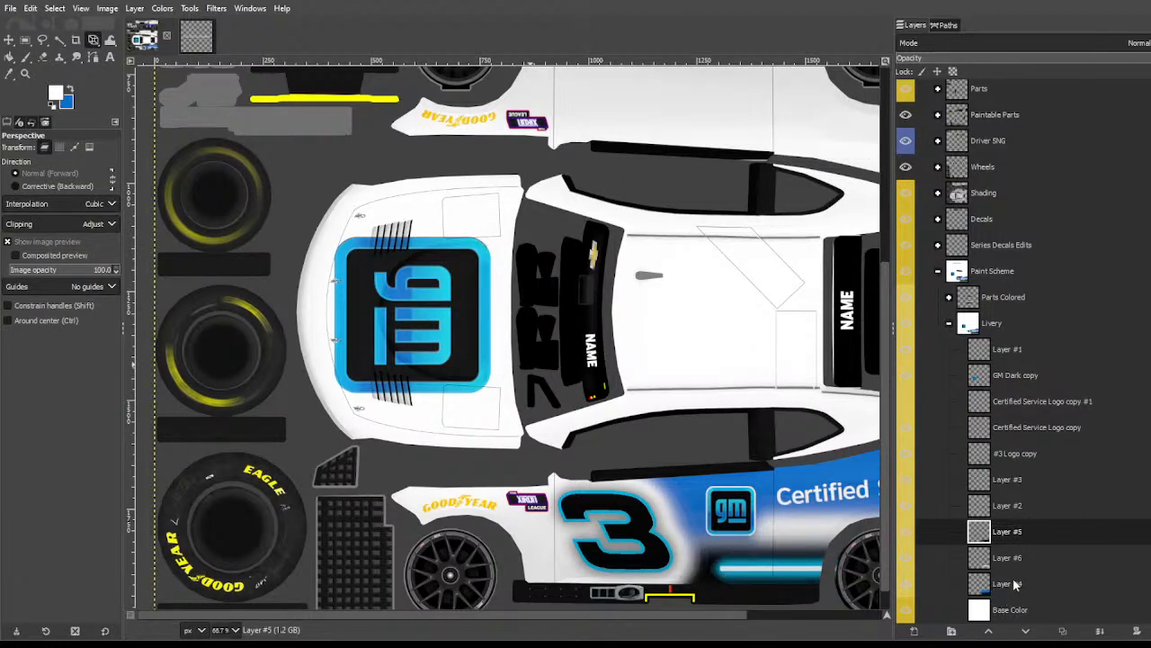
Step: Add a new empty layer directly above Base Color in the Livery group
{"action": "left_click", "coordinate": [1006, 612]}
{"action": "left_click", "coordinate": [914, 630]}
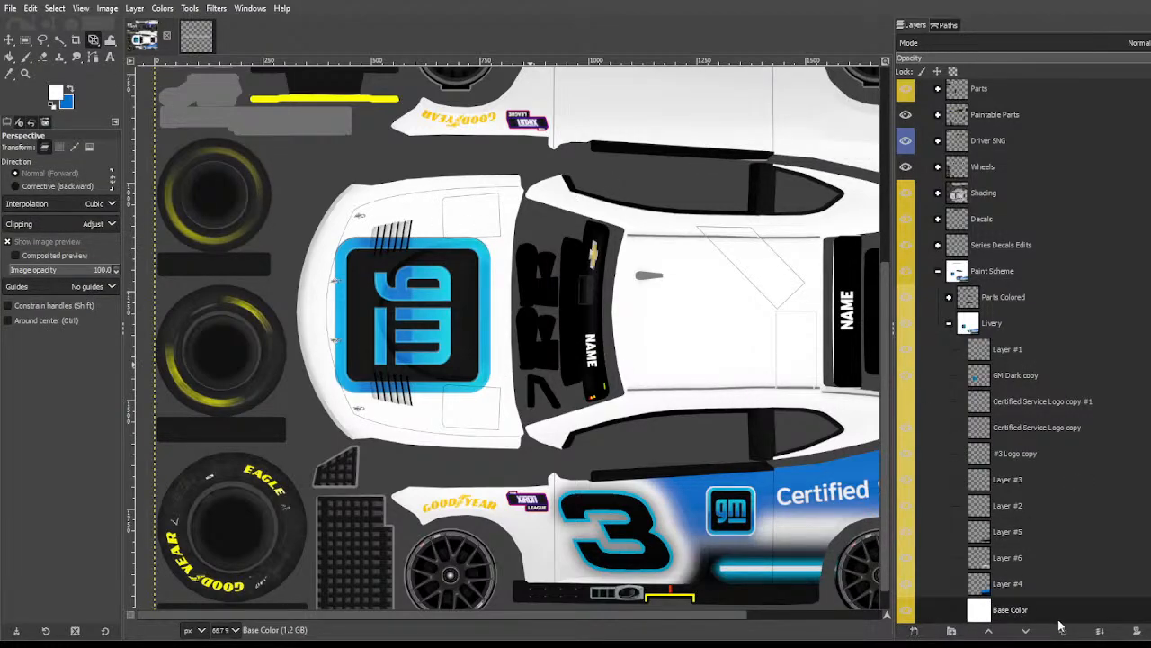
{"action": "left_click", "coordinate": [1088, 622]}
{"action": "scroll", "coordinate": [653, 348], "scroll_direction": "down", "scroll_amount": 1}
{"action": "scroll", "coordinate": [651, 346], "scroll_direction": "right", "scroll_amount": 3}
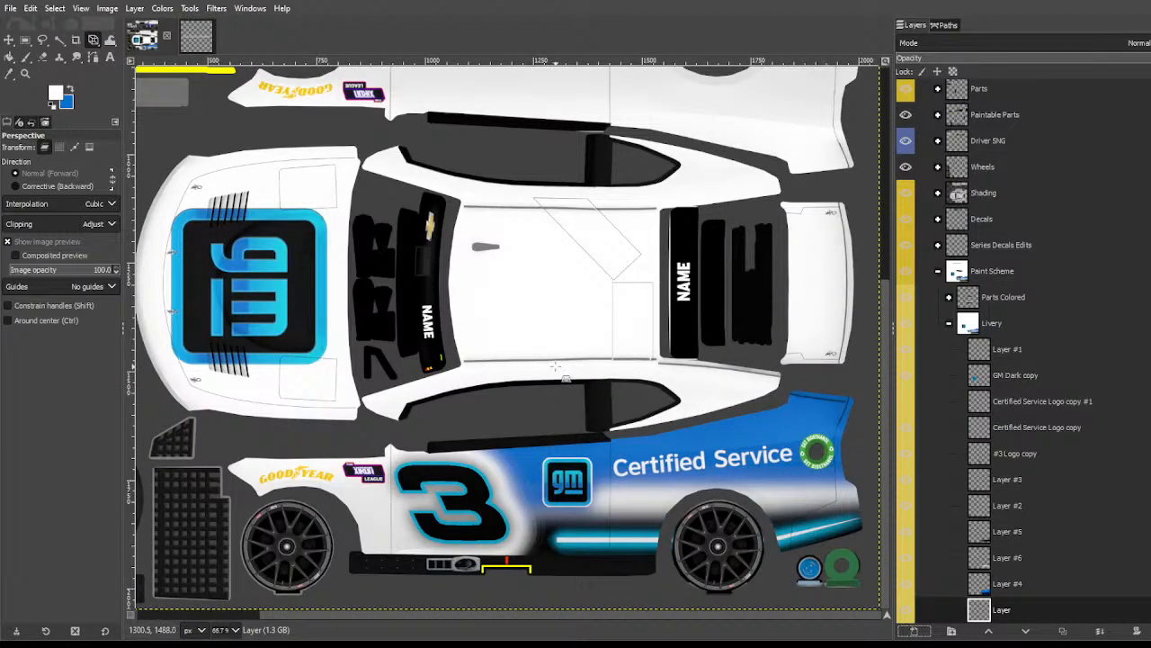
Step: Start a path along the hood's outer edge, from the centre of the nose around the lower front corner towards the windshield
{"action": "left_click", "coordinate": [59, 39]}
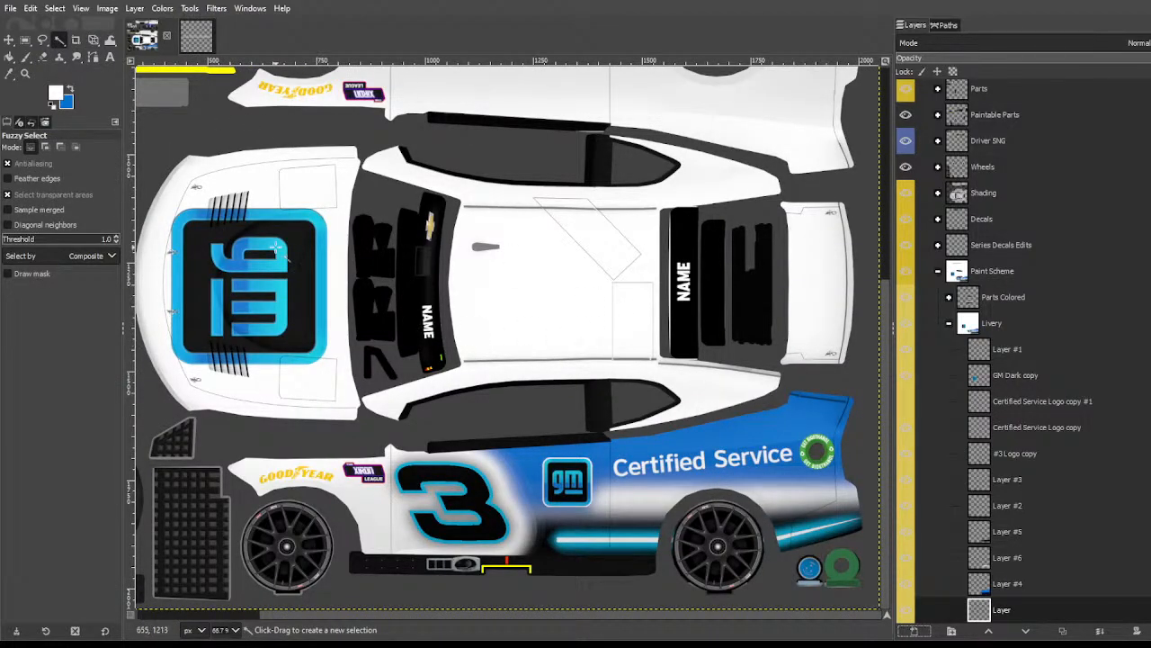
{"action": "key", "text": "b"}
{"action": "scroll", "coordinate": [279, 252], "scroll_direction": "left", "scroll_amount": 3}
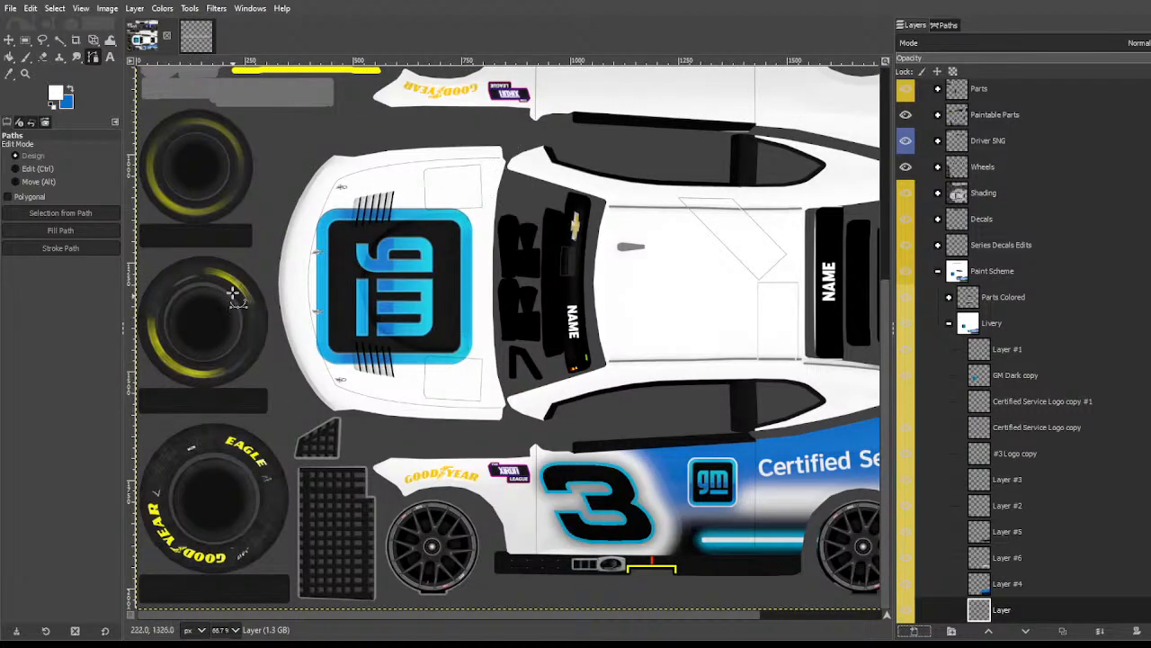
{"action": "left_click", "coordinate": [287, 265]}
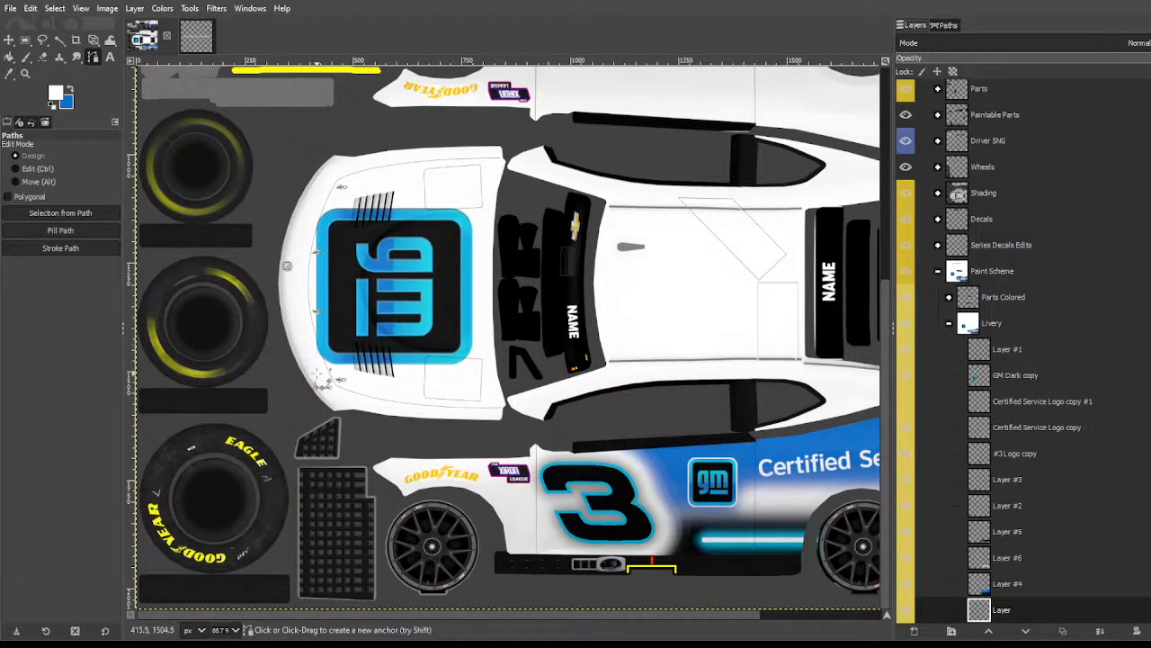
{"action": "left_click_drag", "start_coordinate": [317, 376], "coordinate": [474, 415]}
{"action": "left_click", "coordinate": [394, 407]}
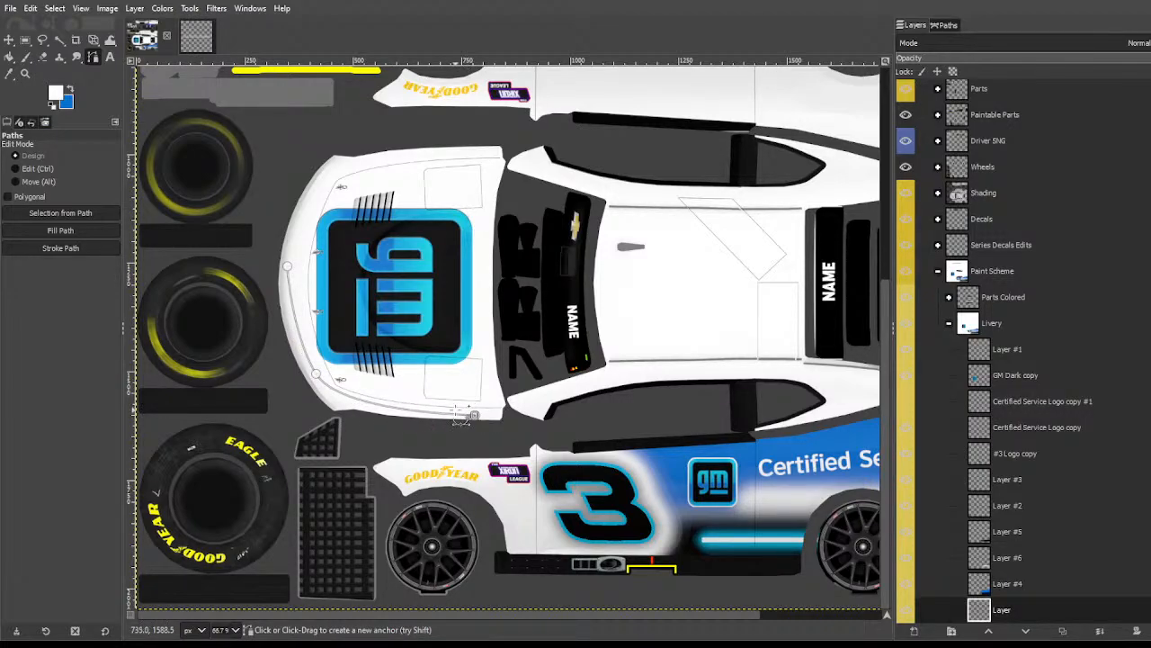
Step: Continue the hood path back along the stripe's inner edge, from the windshield end around the lower front corner to the nose centre
{"action": "scroll", "coordinate": [474, 416], "scroll_direction": "up", "scroll_amount": 3}
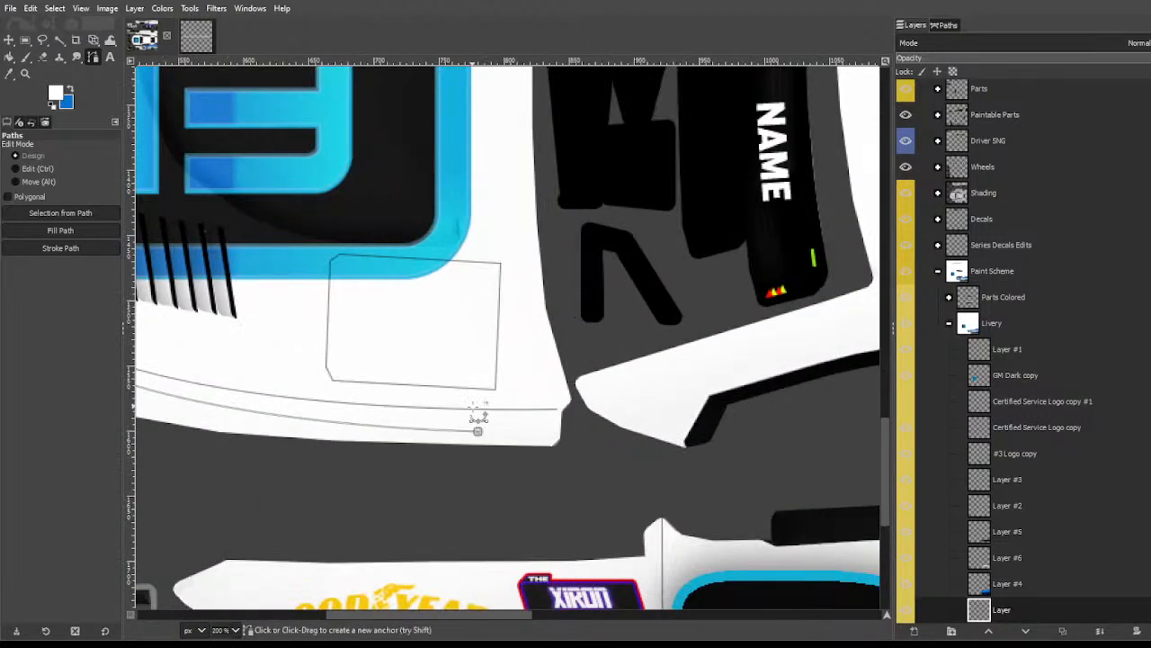
{"action": "mouse_move", "coordinate": [477, 419]}
{"action": "left_mouse_down"}
{"action": "mouse_move", "coordinate": [448, 414]}
{"action": "mouse_move", "coordinate": [492, 419]}
{"action": "mouse_move", "coordinate": [480, 415]}
{"action": "left_mouse_up"}
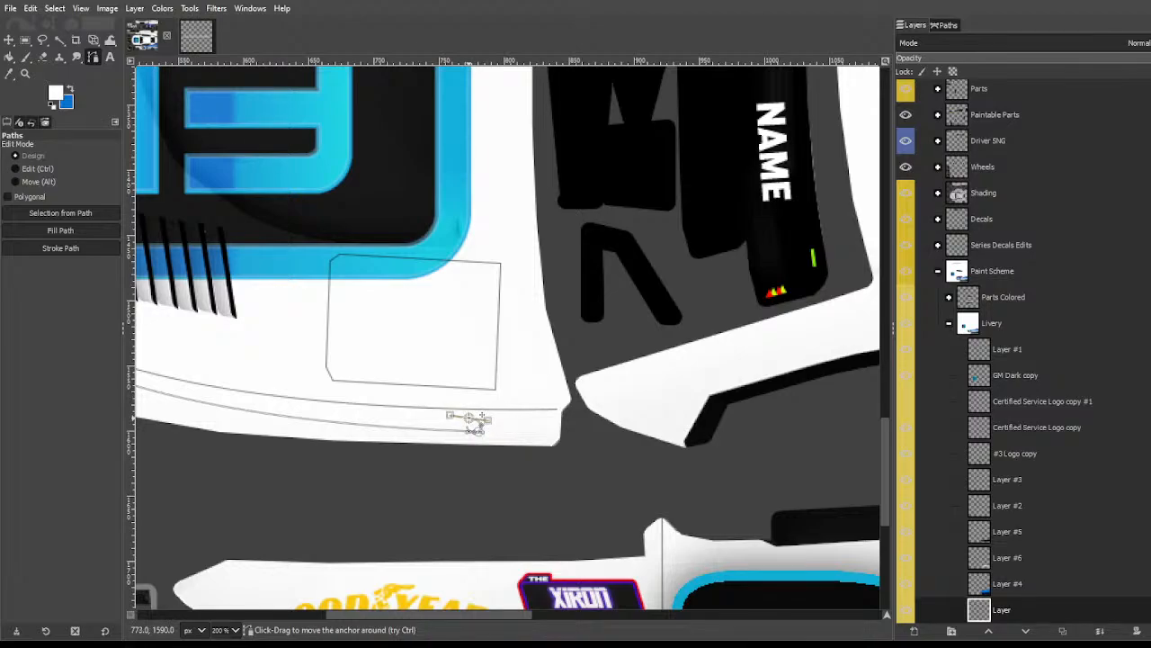
{"action": "scroll", "coordinate": [295, 441], "scroll_direction": "down", "scroll_amount": 2}
{"action": "scroll", "coordinate": [287, 450], "scroll_direction": "up", "scroll_amount": 3}
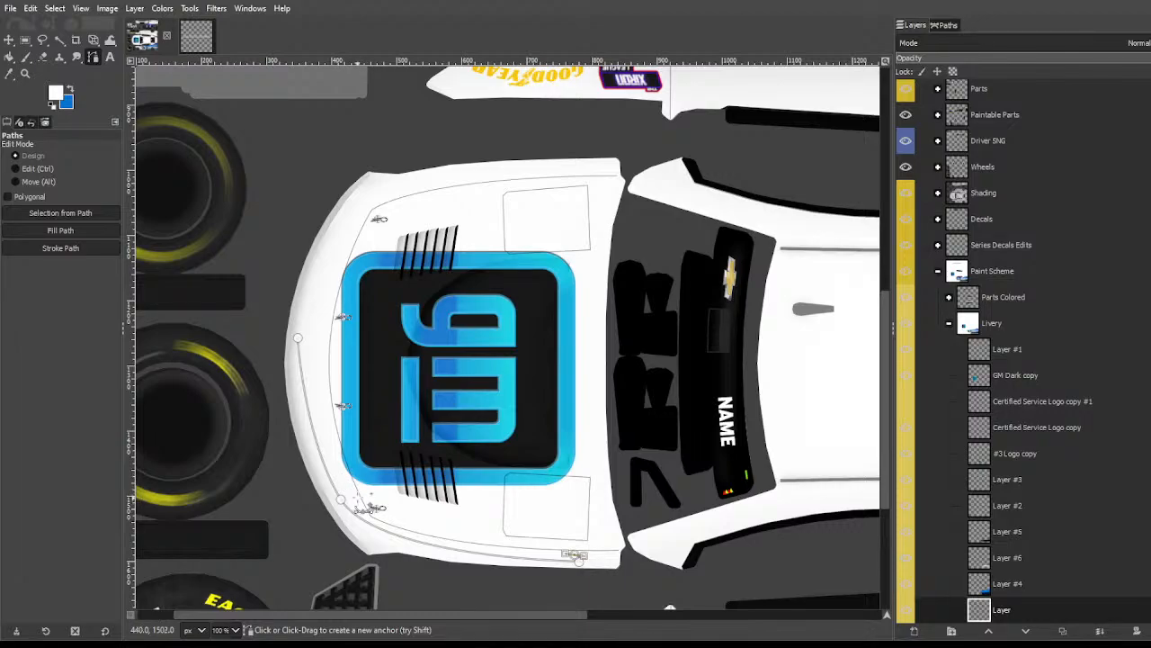
{"action": "left_click_drag", "start_coordinate": [359, 513], "coordinate": [321, 455]}
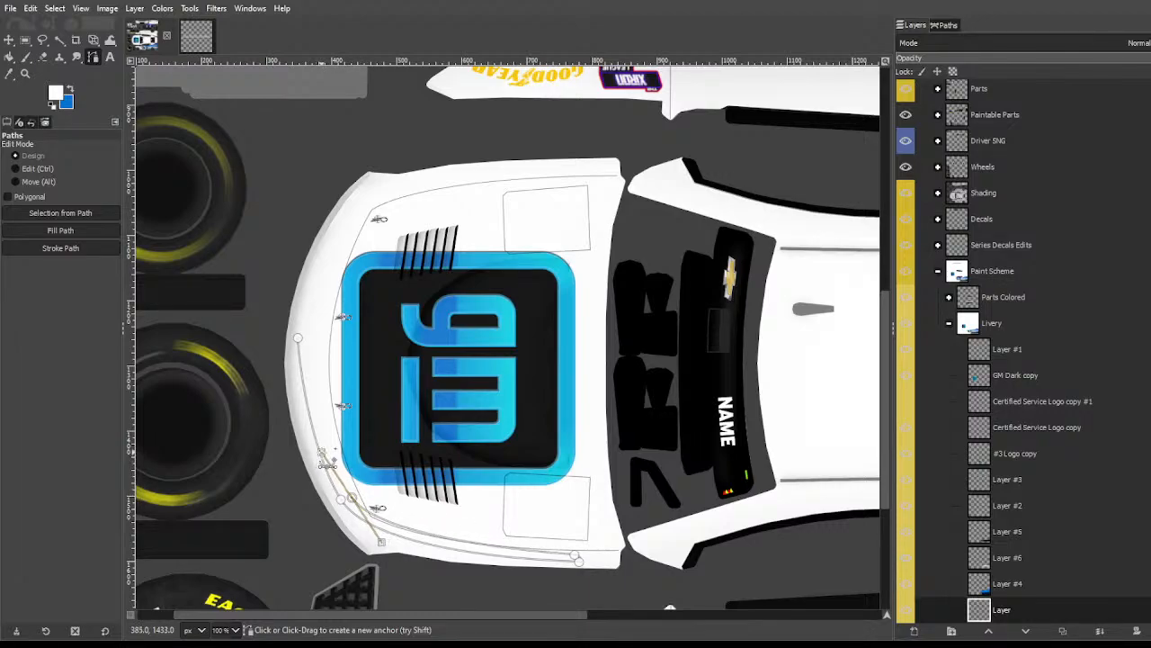
{"action": "left_click", "coordinate": [329, 344]}
{"action": "left_click_drag", "start_coordinate": [329, 341], "coordinate": [334, 404]}
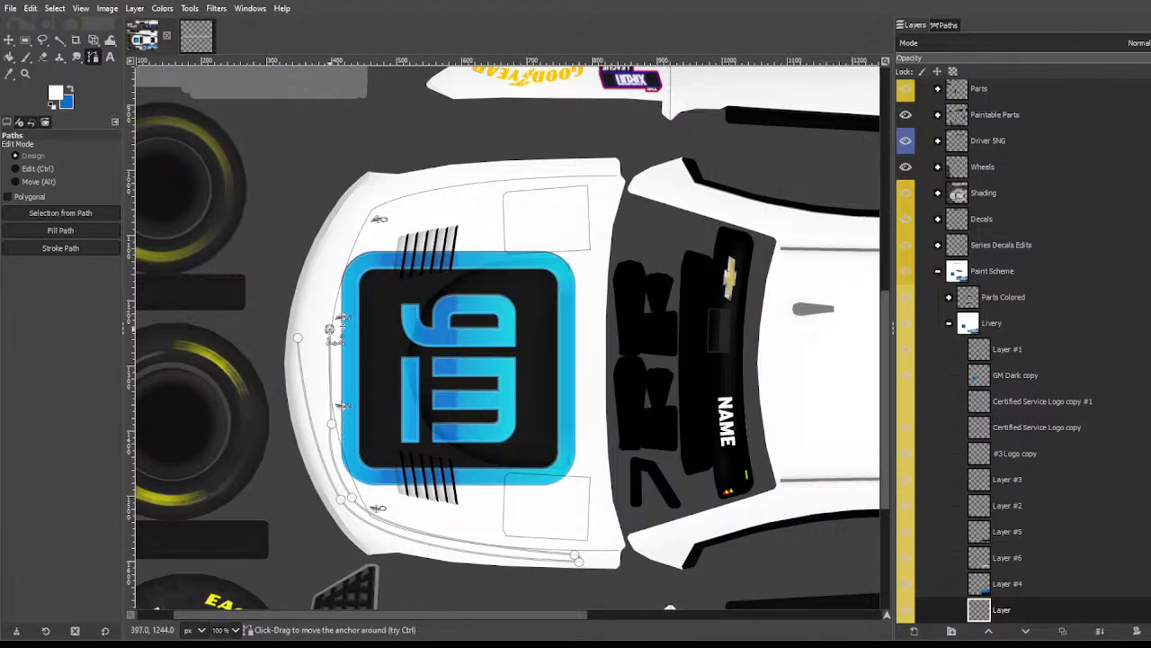
{"action": "left_click_drag", "start_coordinate": [331, 332], "coordinate": [330, 337]}
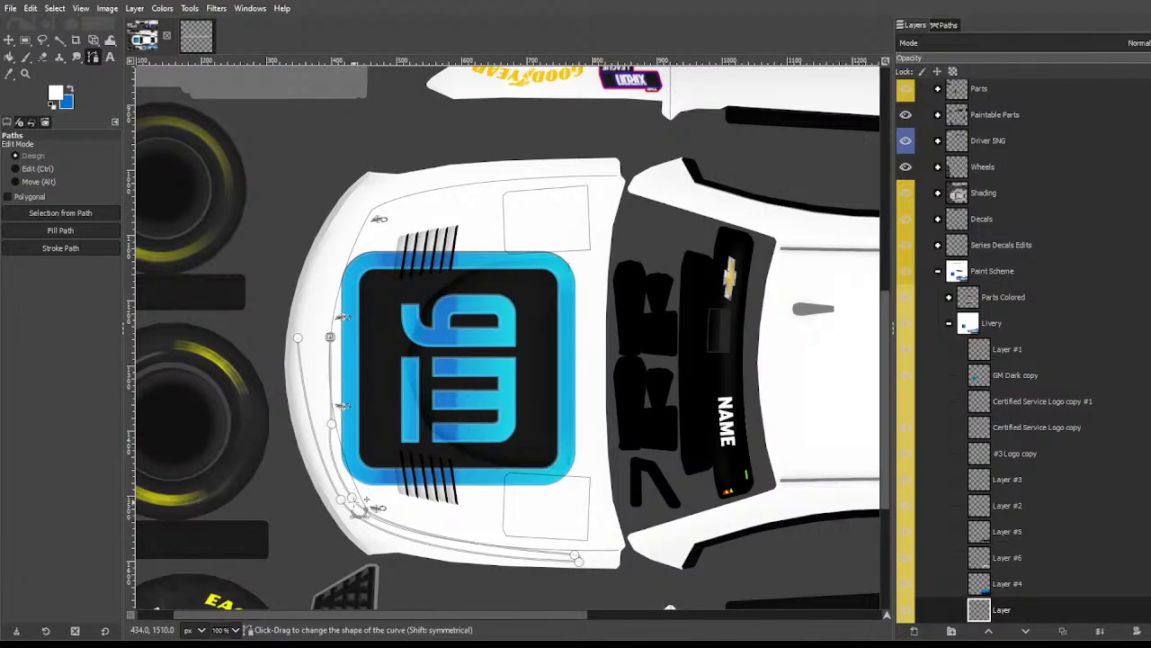
Step: Reshape the path's inner curve at the lower front corner and align its inner end anchor with the outer one near the windshield
{"action": "left_click", "coordinate": [351, 497]}
{"action": "left_click_drag", "start_coordinate": [365, 493], "coordinate": [373, 499]}
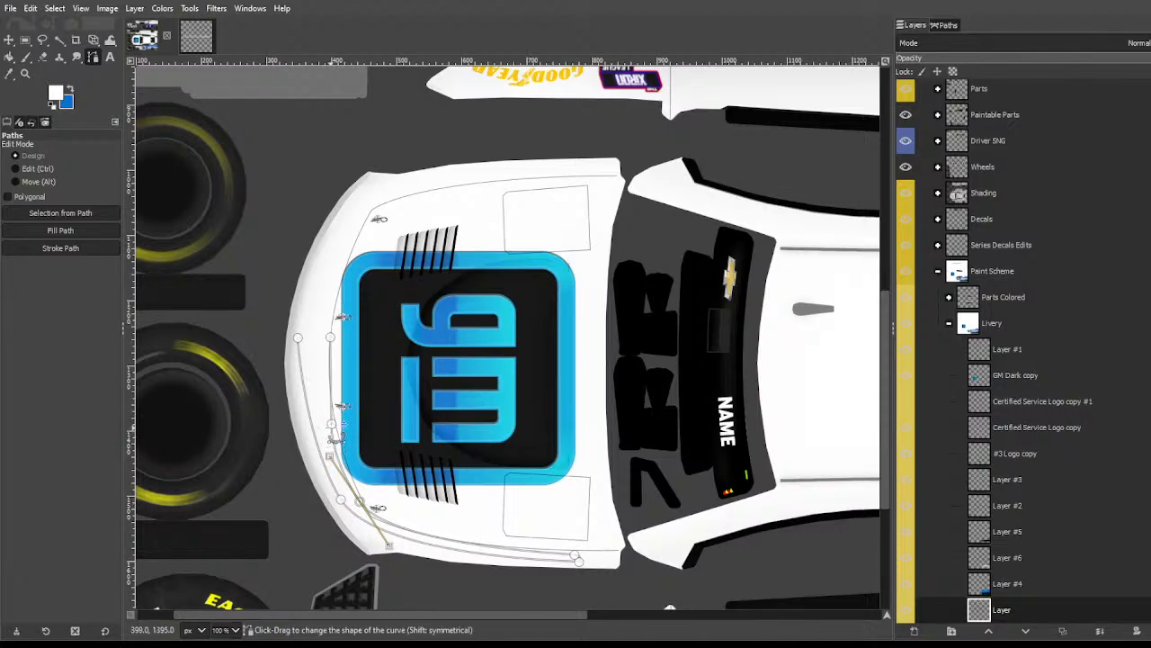
{"action": "left_click", "coordinate": [332, 423]}
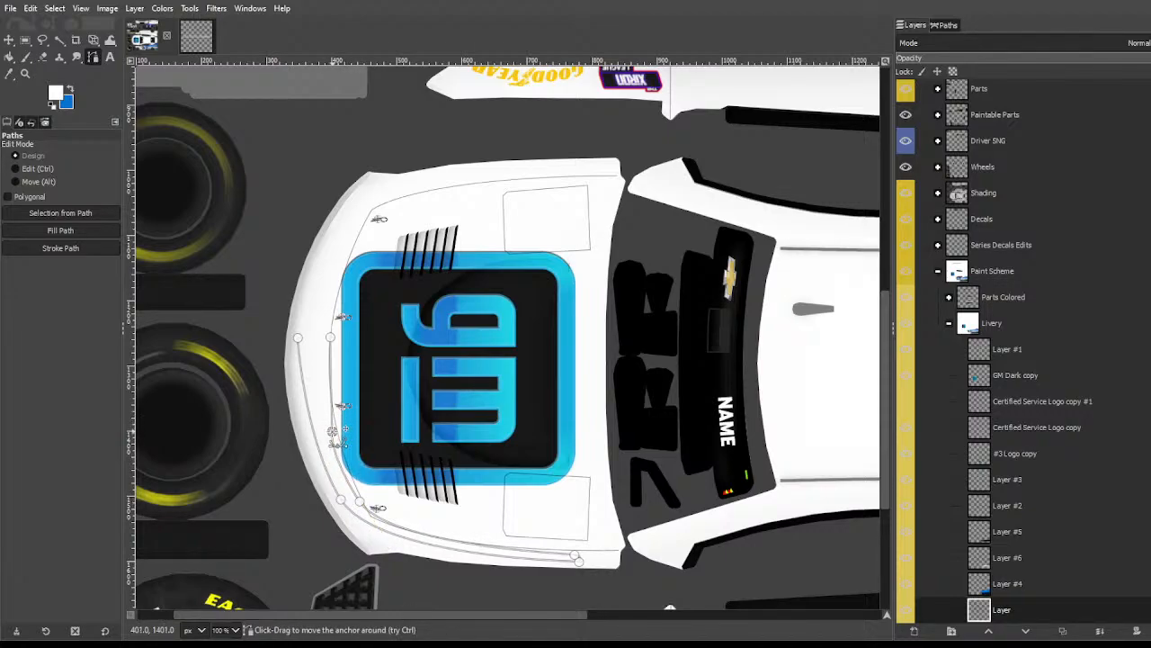
{"action": "mouse_move", "coordinate": [331, 441]}
{"action": "left_mouse_down"}
{"action": "mouse_move", "coordinate": [330, 471]}
{"action": "mouse_move", "coordinate": [335, 453]}
{"action": "left_mouse_up"}
{"action": "left_click", "coordinate": [360, 500]}
{"action": "left_click", "coordinate": [359, 501]}
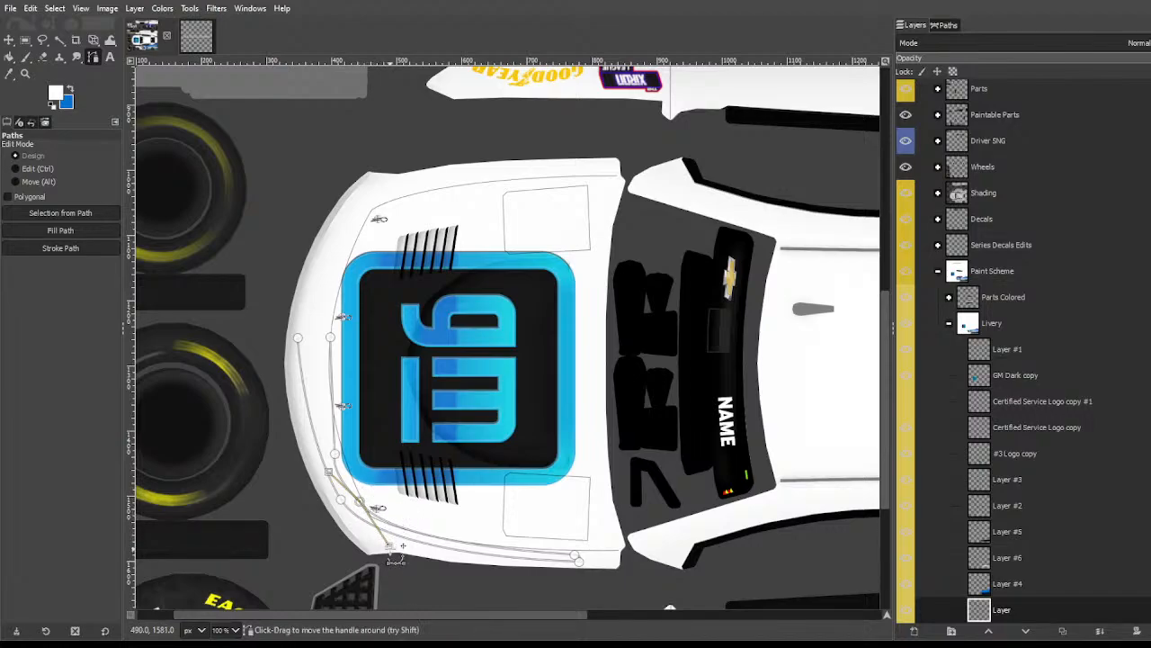
{"action": "left_click_drag", "start_coordinate": [389, 545], "coordinate": [446, 536]}
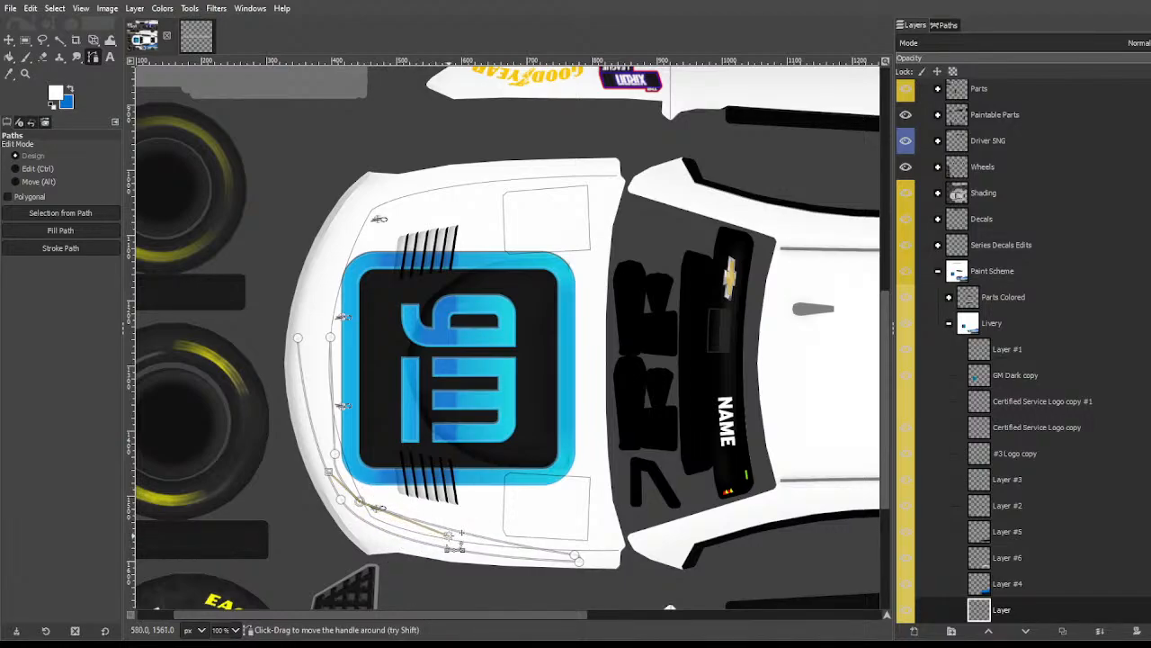
{"action": "left_click_drag", "start_coordinate": [362, 502], "coordinate": [372, 507]}
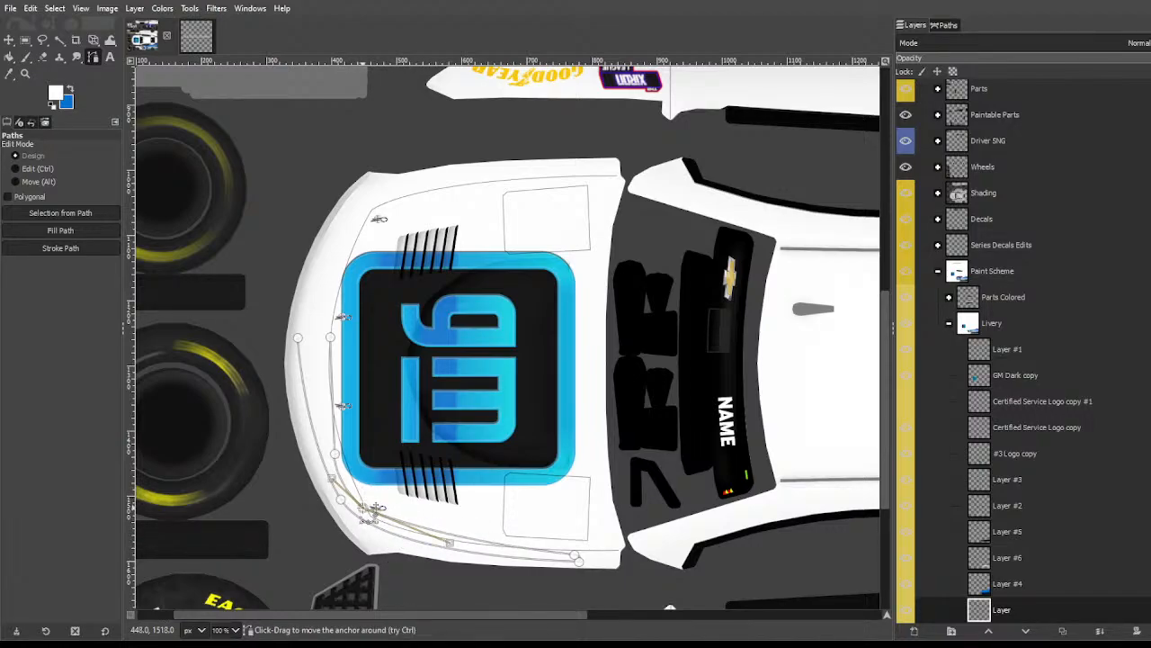
{"action": "left_click", "coordinate": [578, 560]}
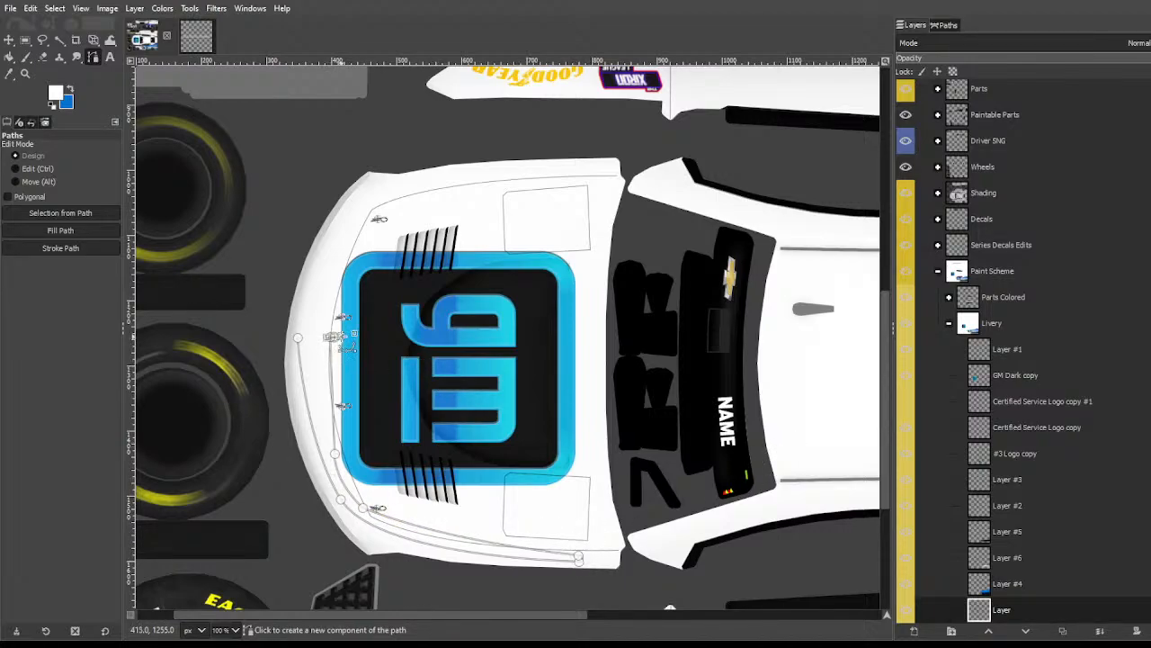
Step: Save the template file and close the stripe path across the nose centre
{"action": "key", "text": "ctrl+s"}
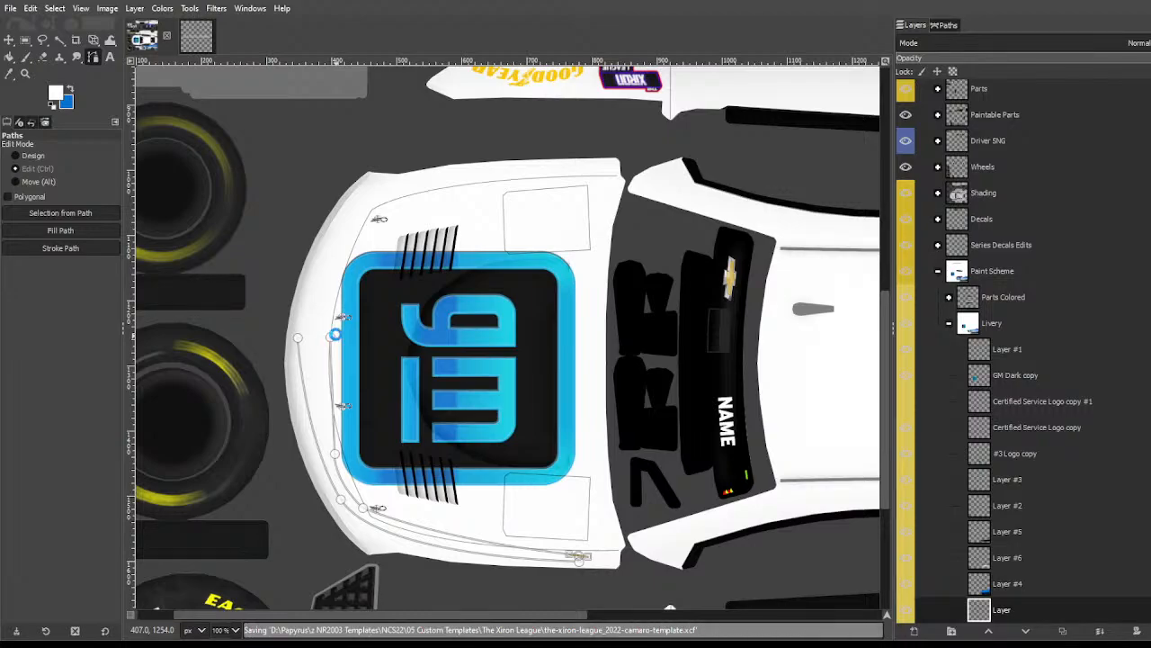
{"action": "left_click", "coordinate": [331, 337]}
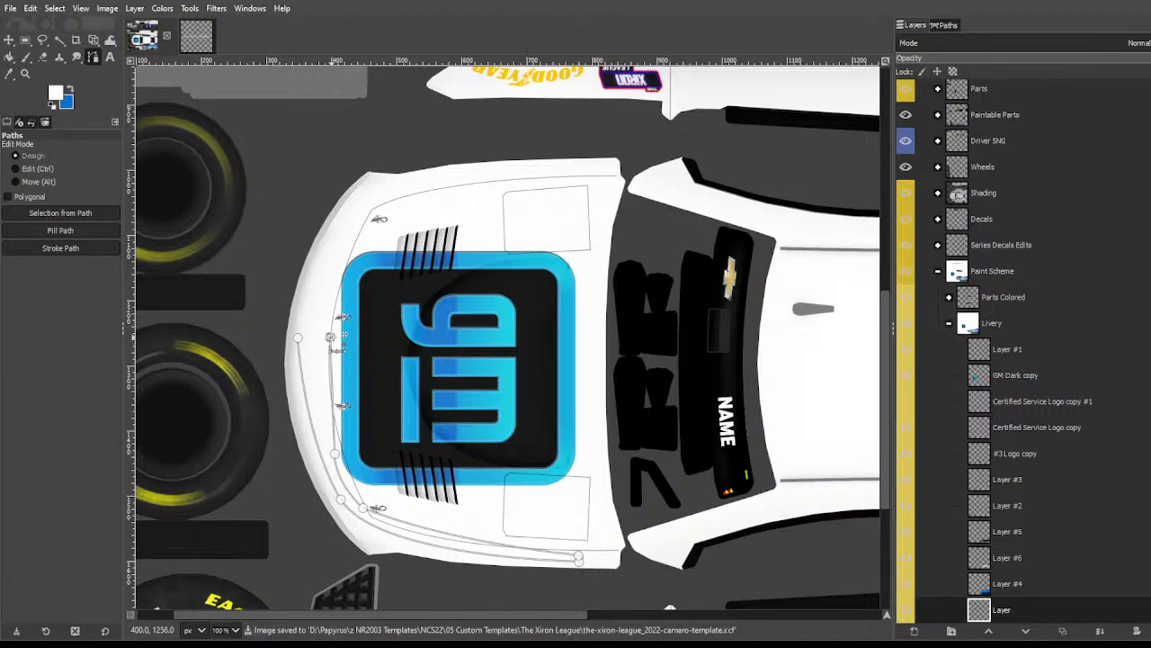
{"action": "left_click_drag", "start_coordinate": [331, 338], "coordinate": [332, 338]}
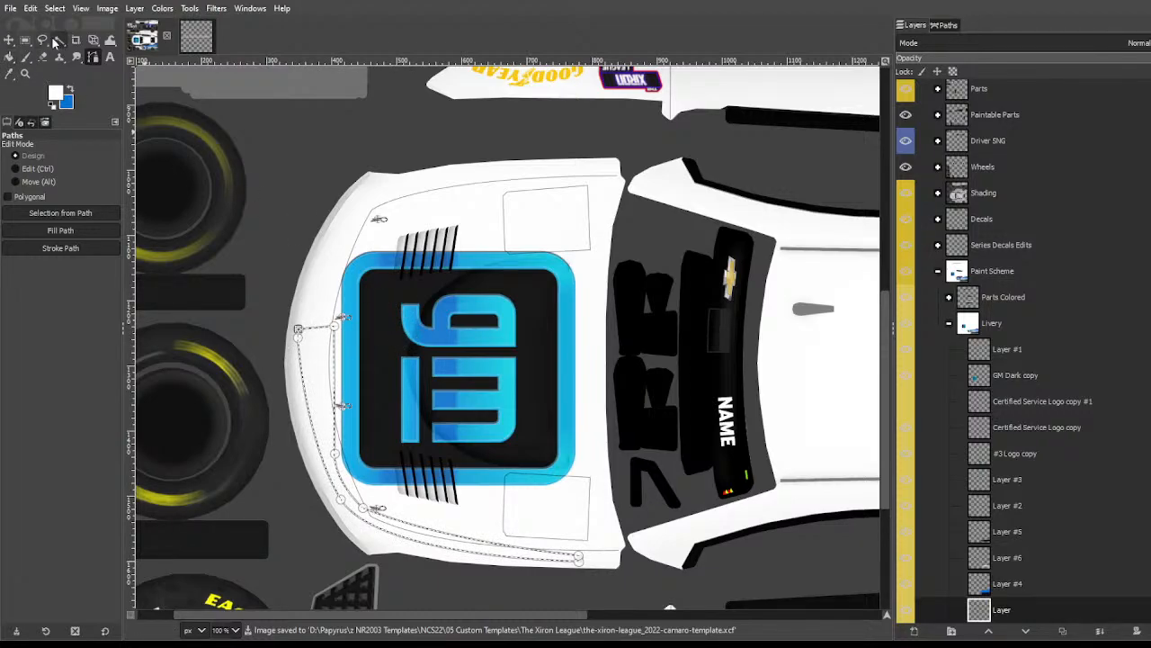
Step: Set the foreground colour to black and fill the curved stripe selection on the hood with it
{"action": "left_click", "coordinate": [57, 41]}
{"action": "key", "text": "shift+b"}
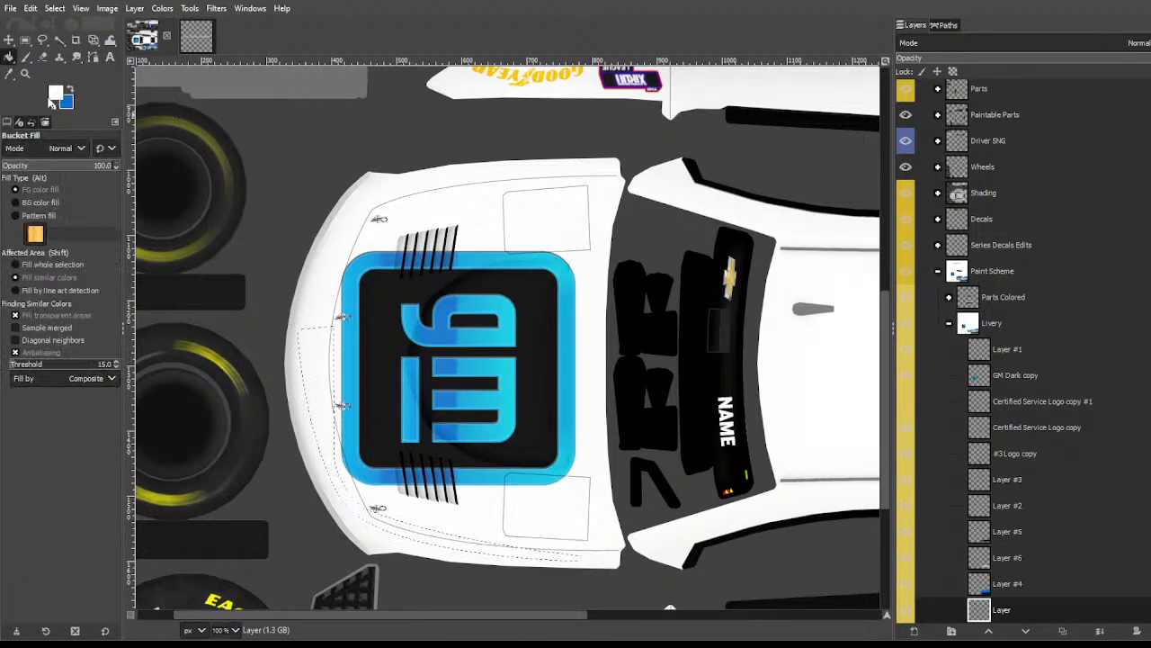
{"action": "key", "text": "x"}
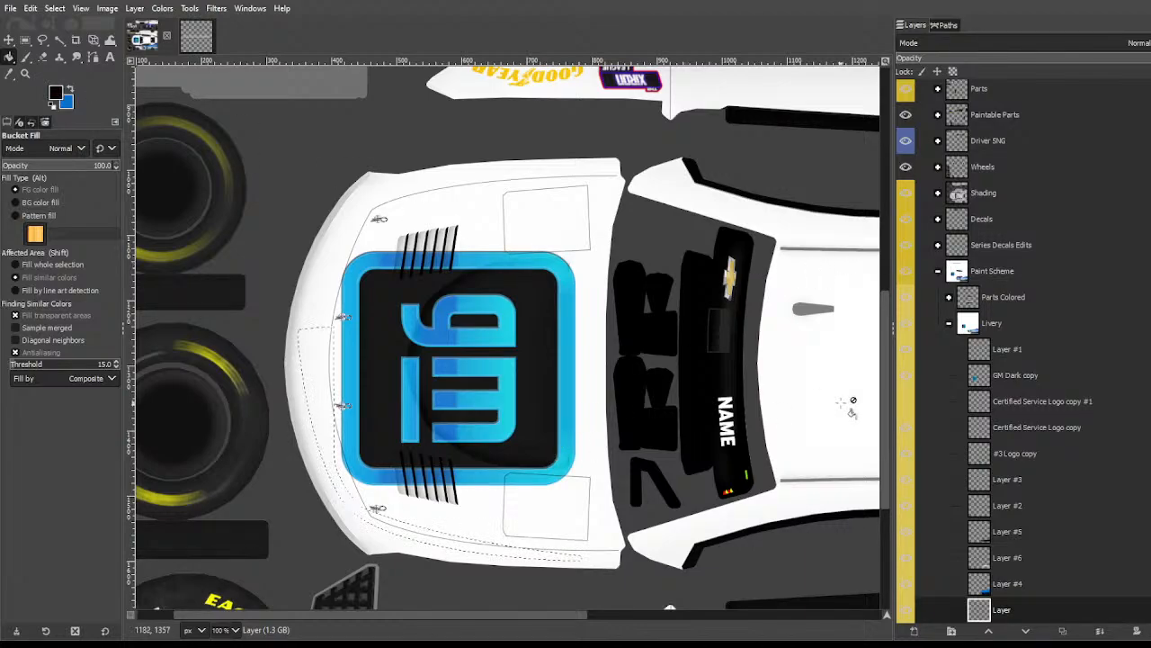
{"action": "left_click", "coordinate": [330, 374]}
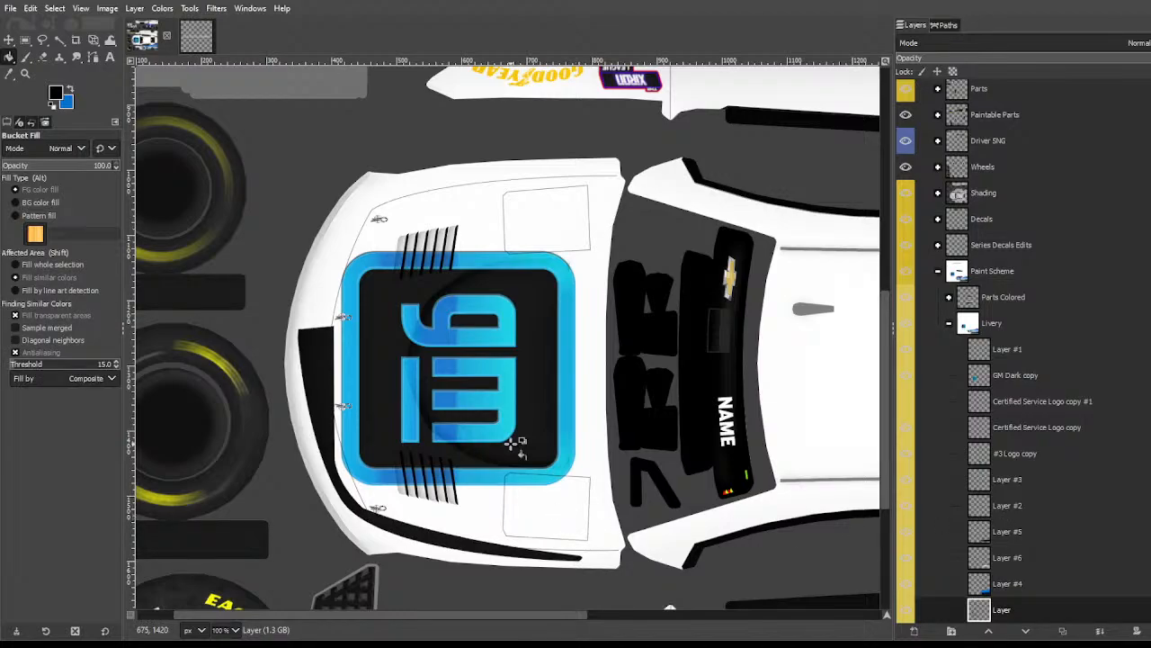
Step: Draw a smoother path along the black stripe's inner edge, from beside the GM logo around the corner towards the windshield
{"action": "key", "text": "b"}
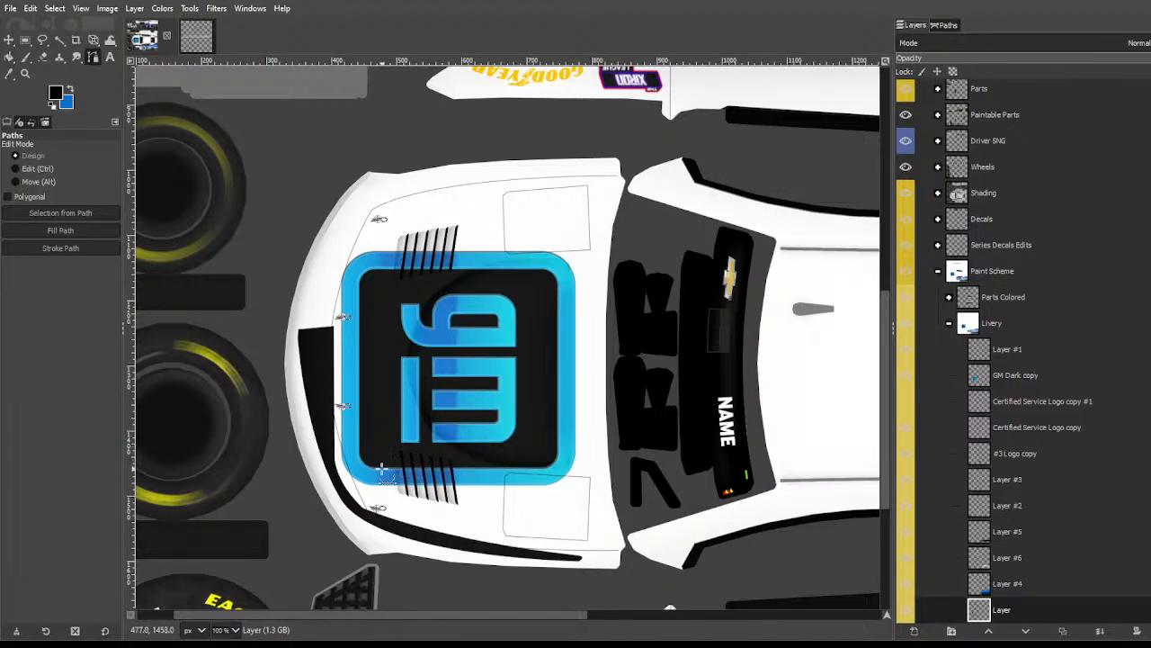
{"action": "scroll", "coordinate": [381, 468], "scroll_direction": "up", "scroll_amount": 3}
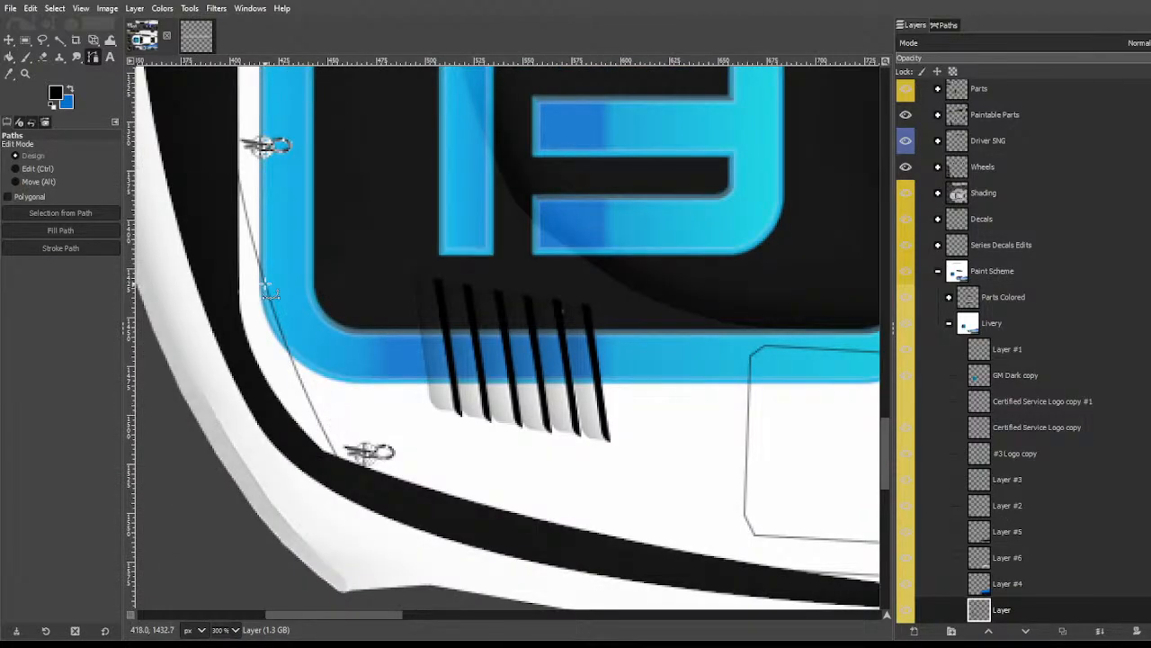
{"action": "left_click", "coordinate": [240, 267]}
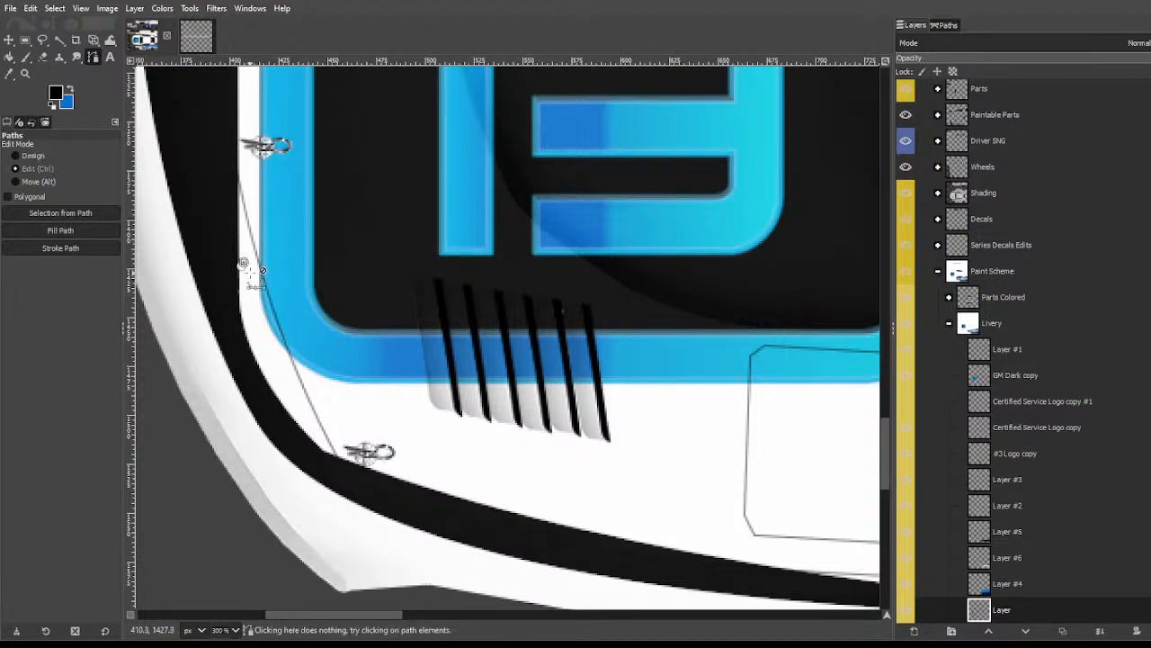
{"action": "key", "text": "ctrl+z"}
{"action": "left_click", "coordinate": [239, 256]}
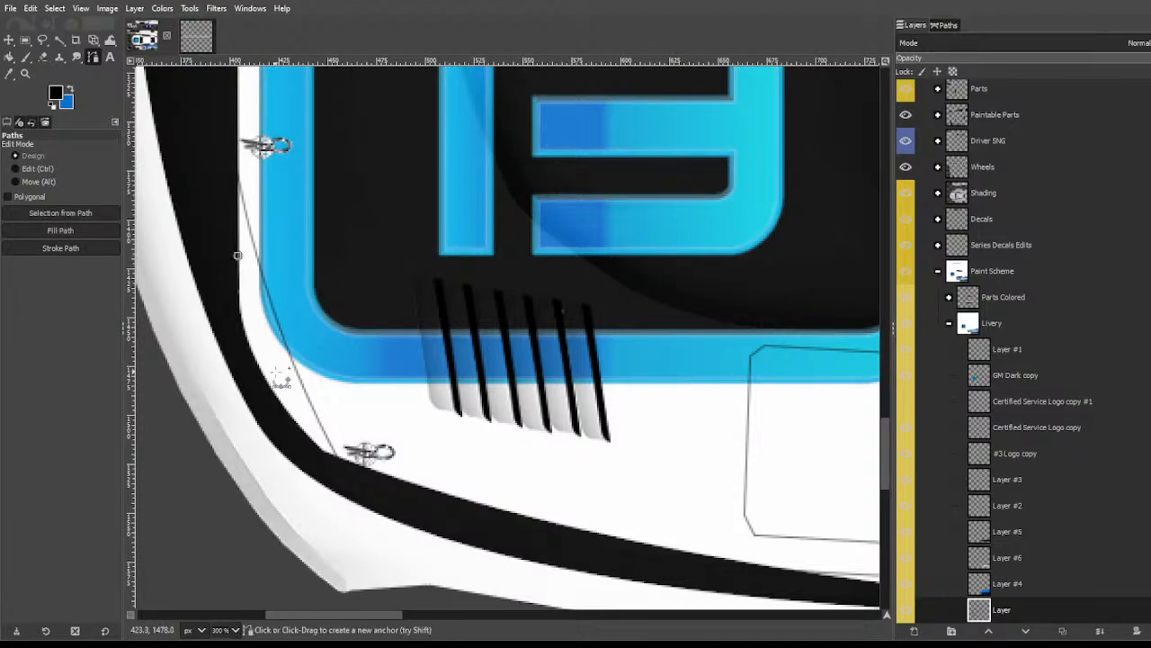
{"action": "left_click_drag", "start_coordinate": [284, 405], "coordinate": [338, 466]}
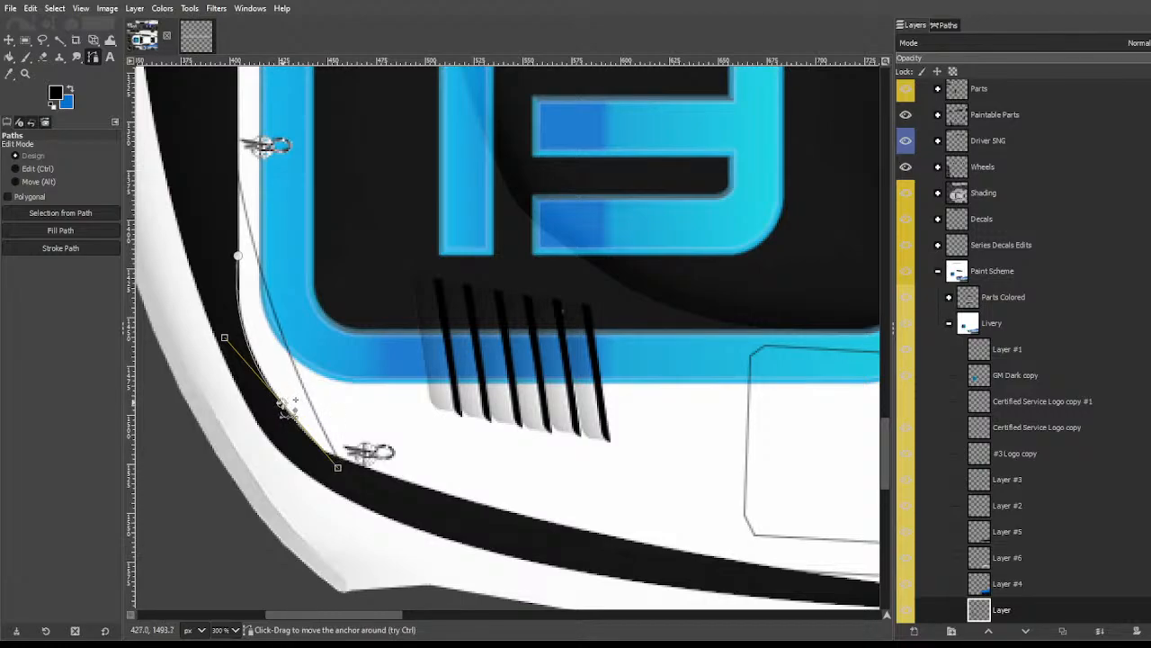
{"action": "left_click_drag", "start_coordinate": [295, 399], "coordinate": [311, 415]}
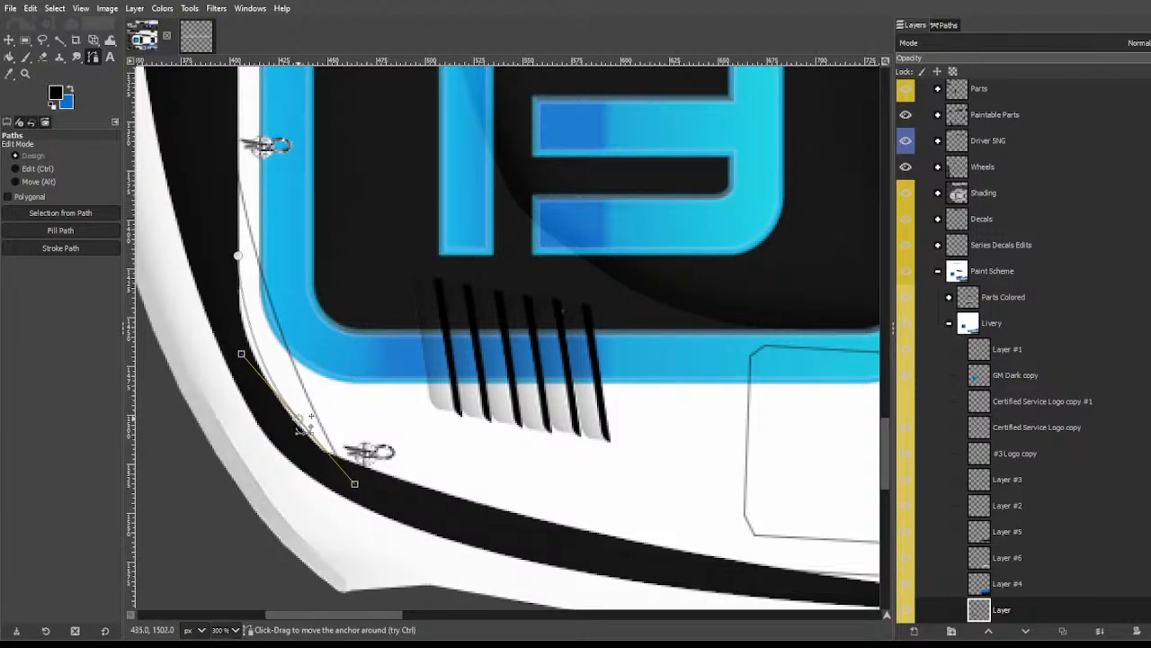
{"action": "left_click", "coordinate": [239, 260]}
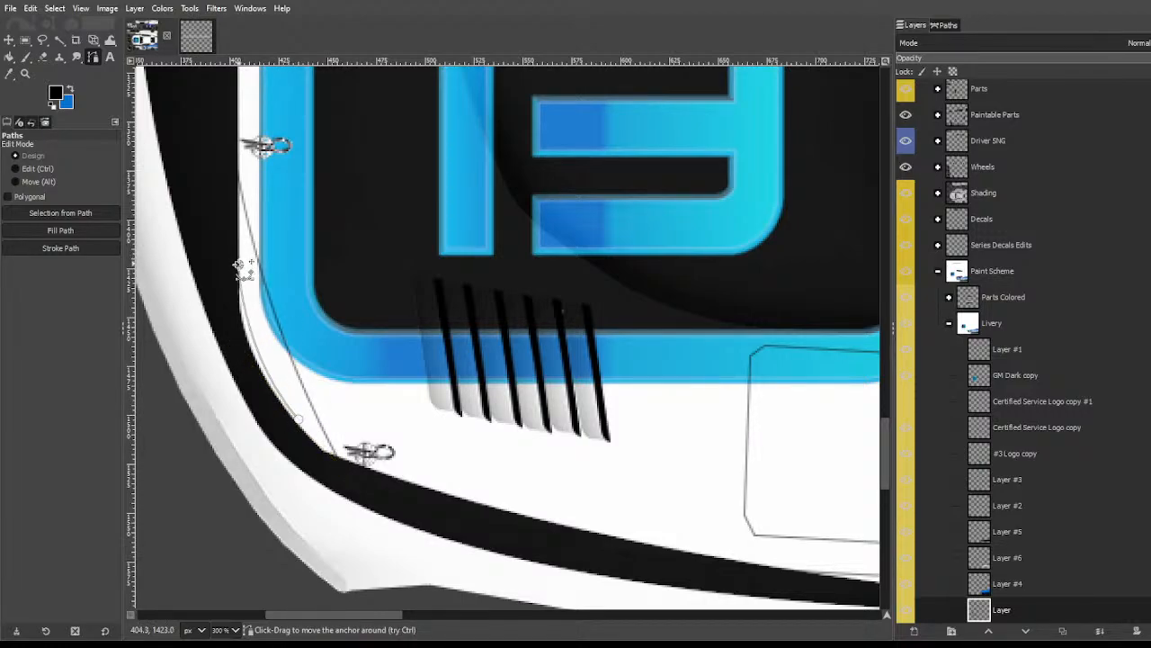
{"action": "left_click", "coordinate": [300, 420]}
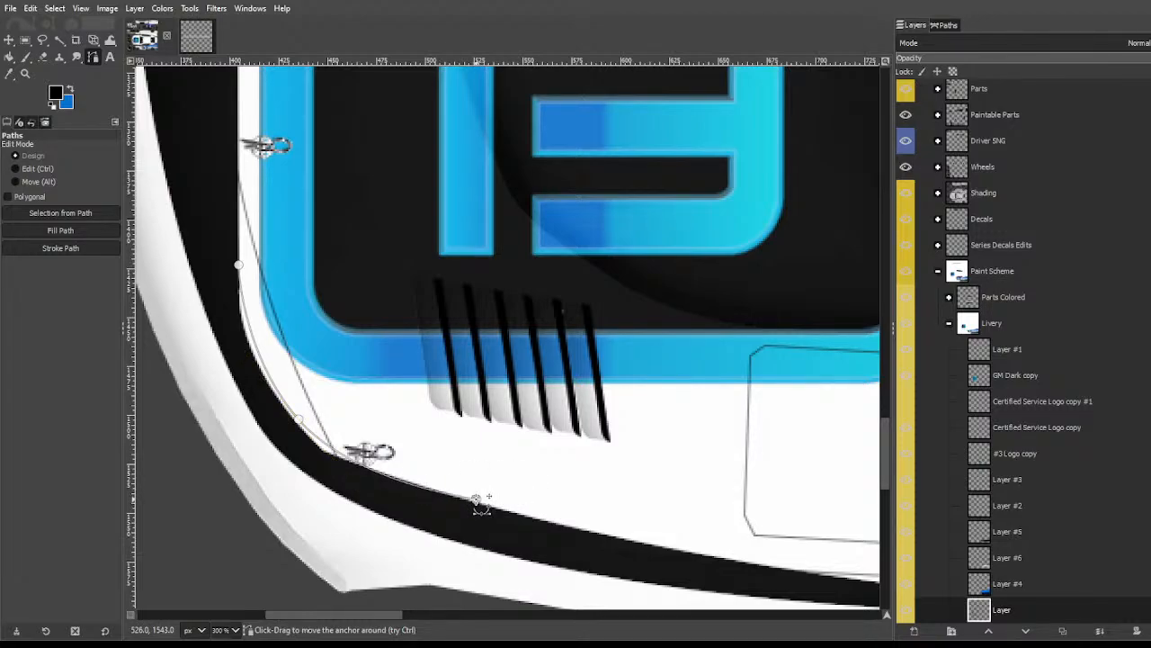
{"action": "left_click", "coordinate": [509, 512]}
{"action": "left_click_drag", "start_coordinate": [510, 512], "coordinate": [620, 554]}
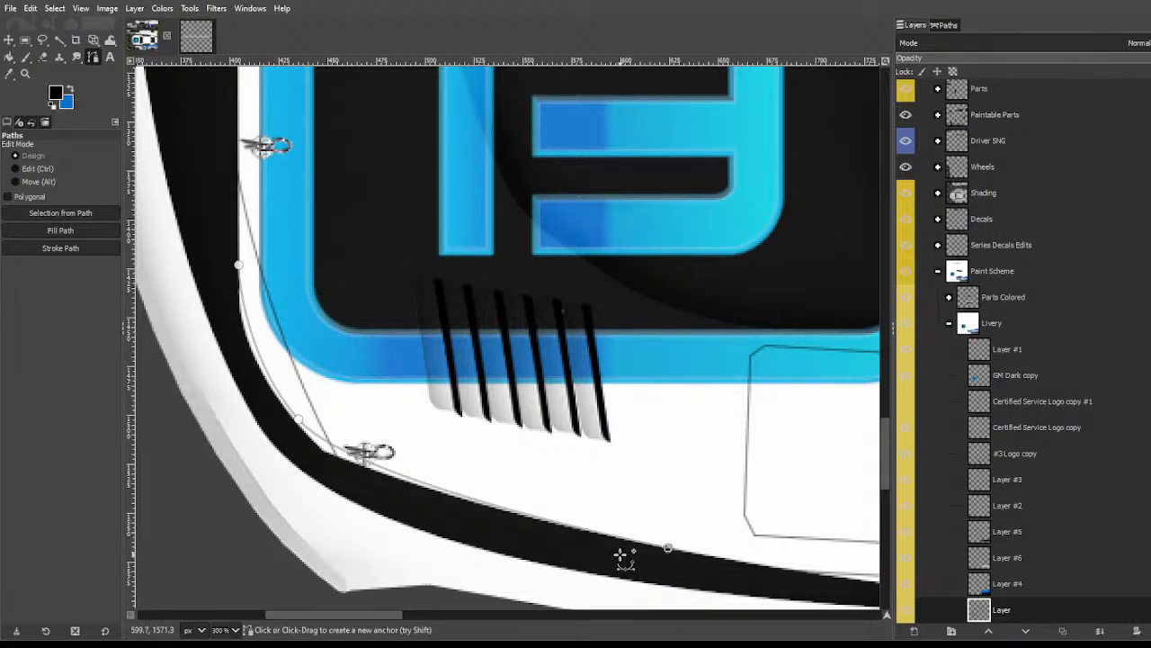
Step: Run the path back through the inside of the black stripe and close it beside the GM logo
{"action": "left_click", "coordinate": [341, 475]}
{"action": "left_click", "coordinate": [292, 450]}
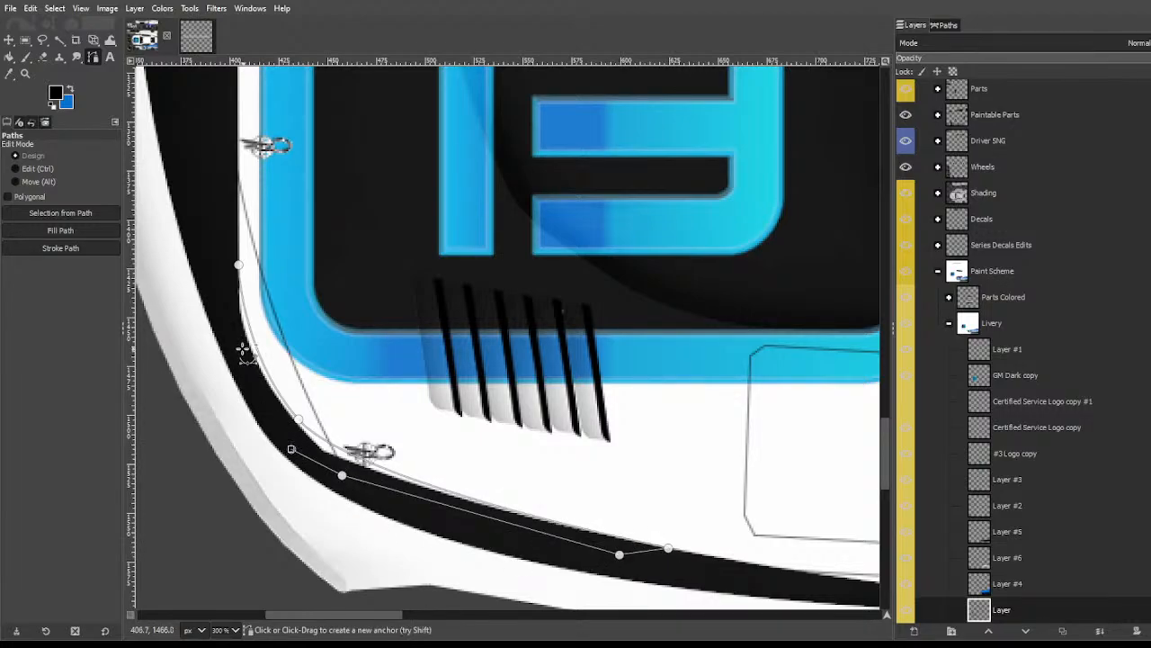
{"action": "left_click", "coordinate": [242, 347]}
{"action": "left_click", "coordinate": [225, 262]}
{"action": "left_click", "coordinate": [226, 222], "text": "ctrl"}
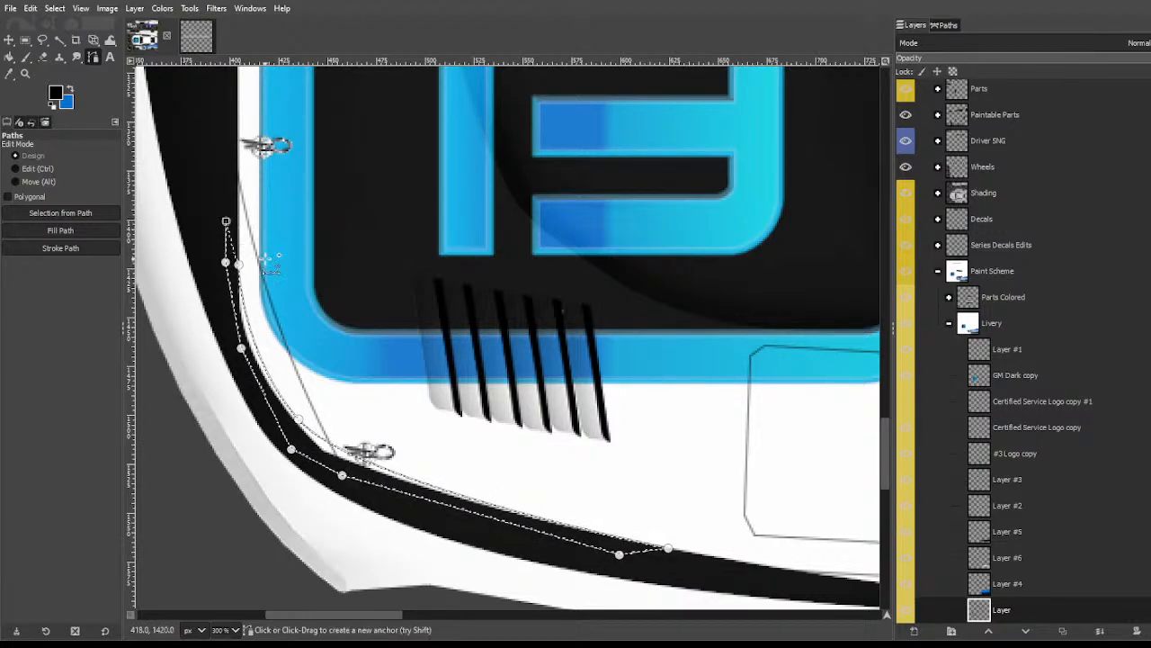
Step: Fill the selected area along the stripe's inner edge with black and deselect it
{"action": "key", "text": "shift+v"}
{"action": "key", "text": "shift+b"}
{"action": "left_click", "coordinate": [236, 294]}
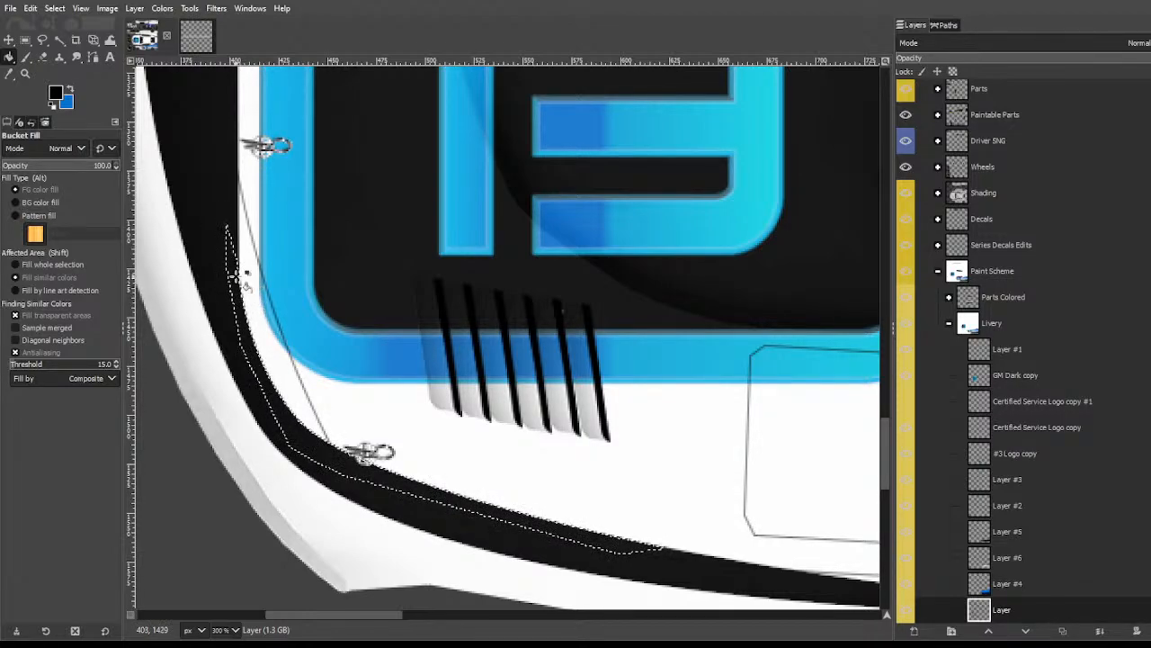
{"action": "key", "text": "ctrl+shift+a"}
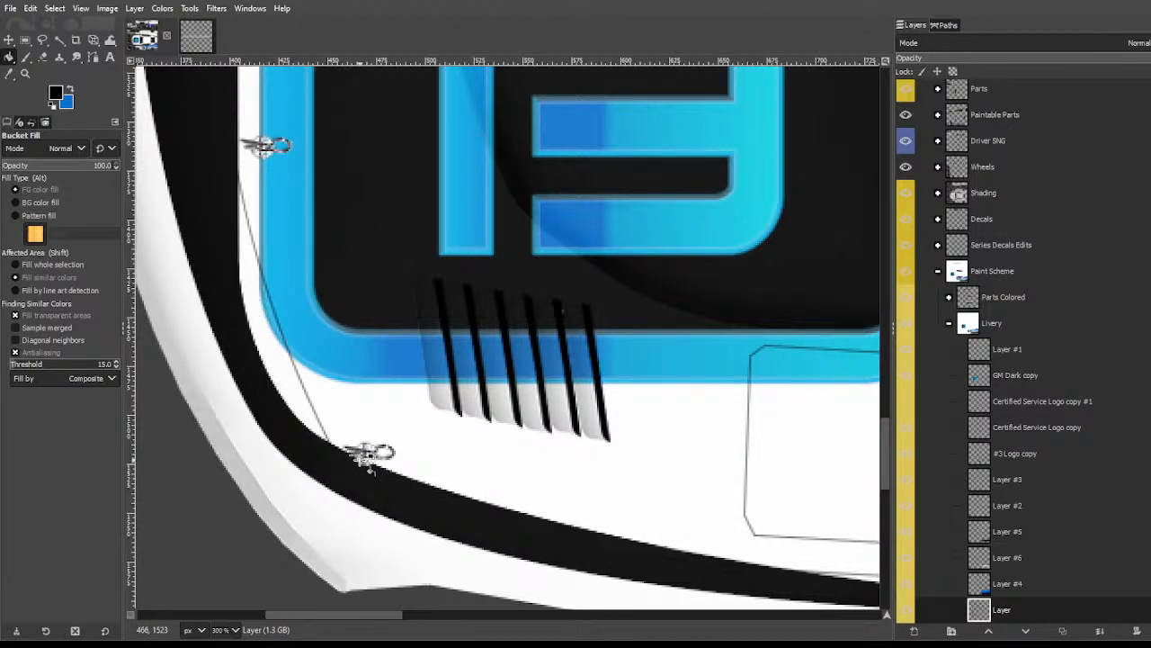
{"action": "key", "text": "ctrl+z"}
{"action": "key", "text": "ctrl+shift+a"}
{"action": "key", "text": "ctrl+z"}
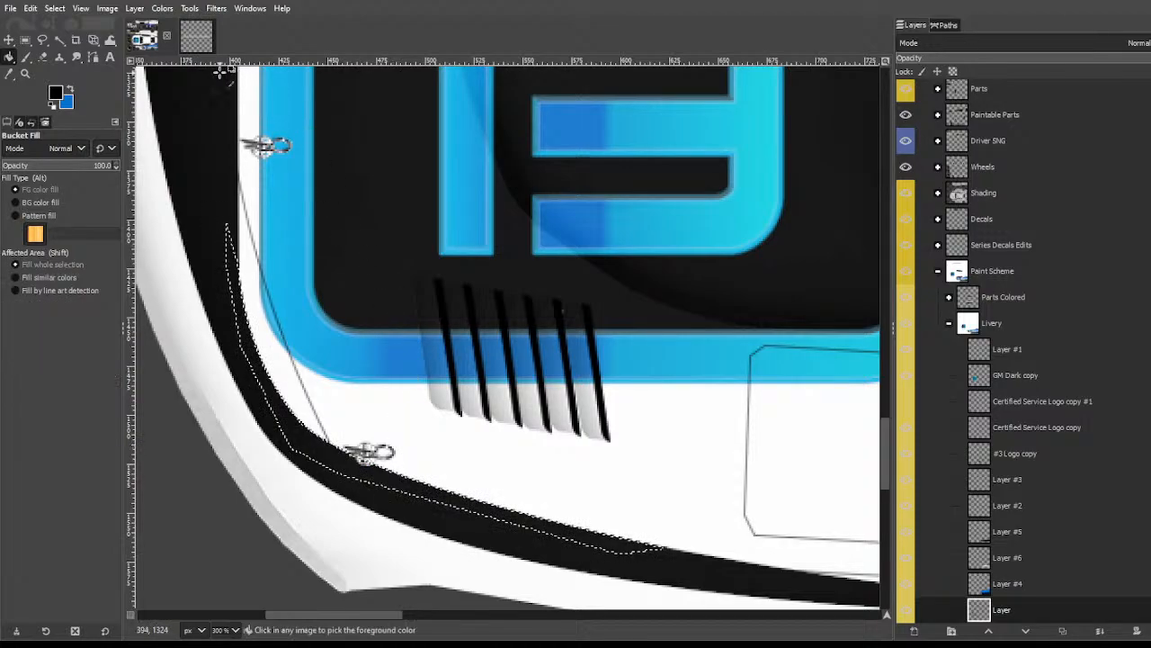
{"action": "key", "text": "ctrl+shift+a"}
{"action": "left_click", "coordinate": [60, 40]}
{"action": "key", "text": "1"}
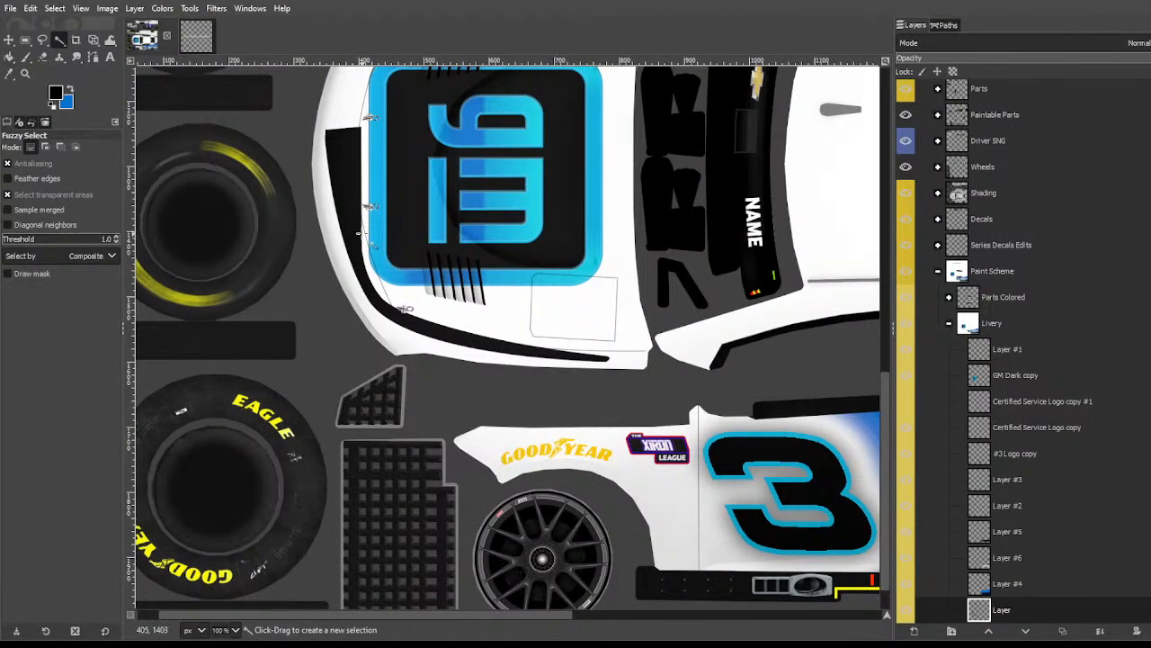
{"action": "scroll", "coordinate": [360, 233], "scroll_direction": "up", "scroll_amount": 2}
{"action": "key", "text": "r"}
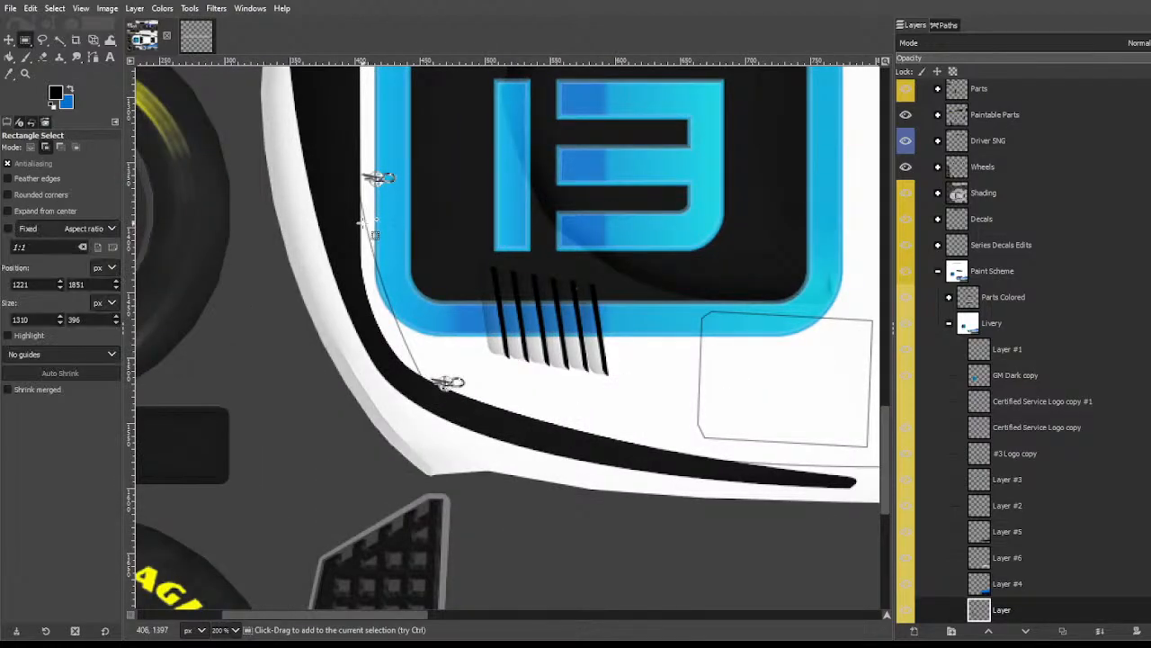
{"action": "left_click_drag", "start_coordinate": [367, 176], "coordinate": [366, 245]}
{"action": "left_click_drag", "start_coordinate": [354, 286], "coordinate": [354, 298]}
{"action": "key", "text": "ctrl+shift+a"}
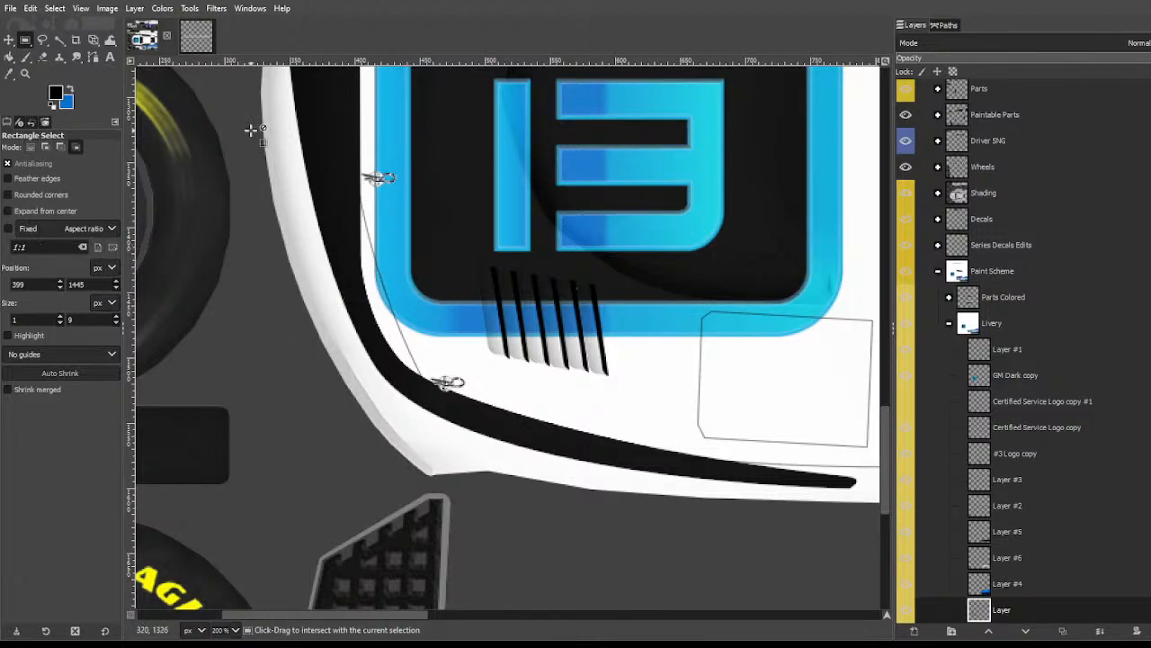
Step: Outline the upper outer part of the black stripe beside the GM logo with a closed path and convert it to a selection
{"action": "left_click", "coordinate": [60, 39]}
{"action": "scroll", "coordinate": [374, 236], "scroll_direction": "up", "scroll_amount": 3}
{"action": "key", "text": "shift+p"}
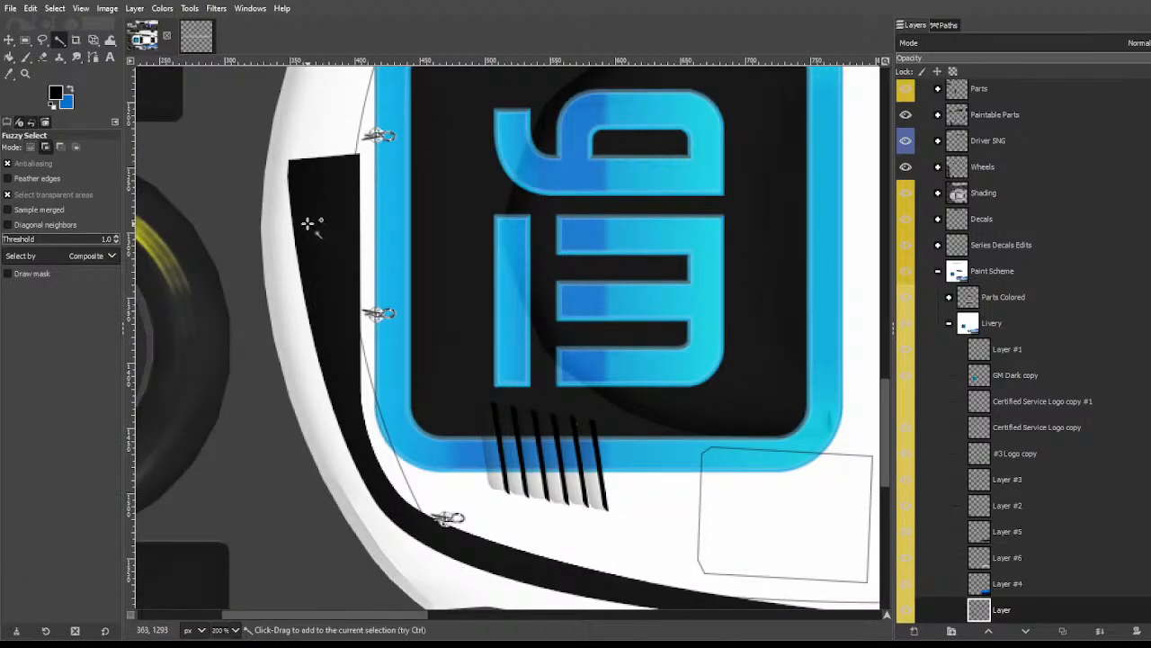
{"action": "left_click", "coordinate": [309, 220]}
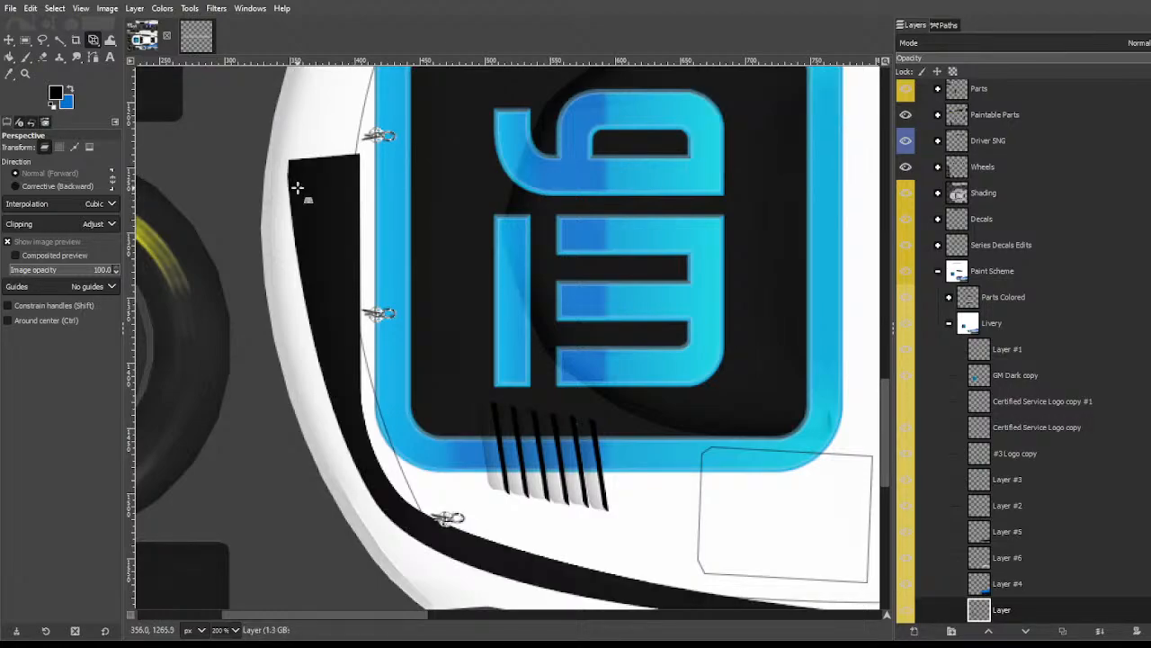
{"action": "key", "text": "b"}
{"action": "left_click", "coordinate": [319, 149]}
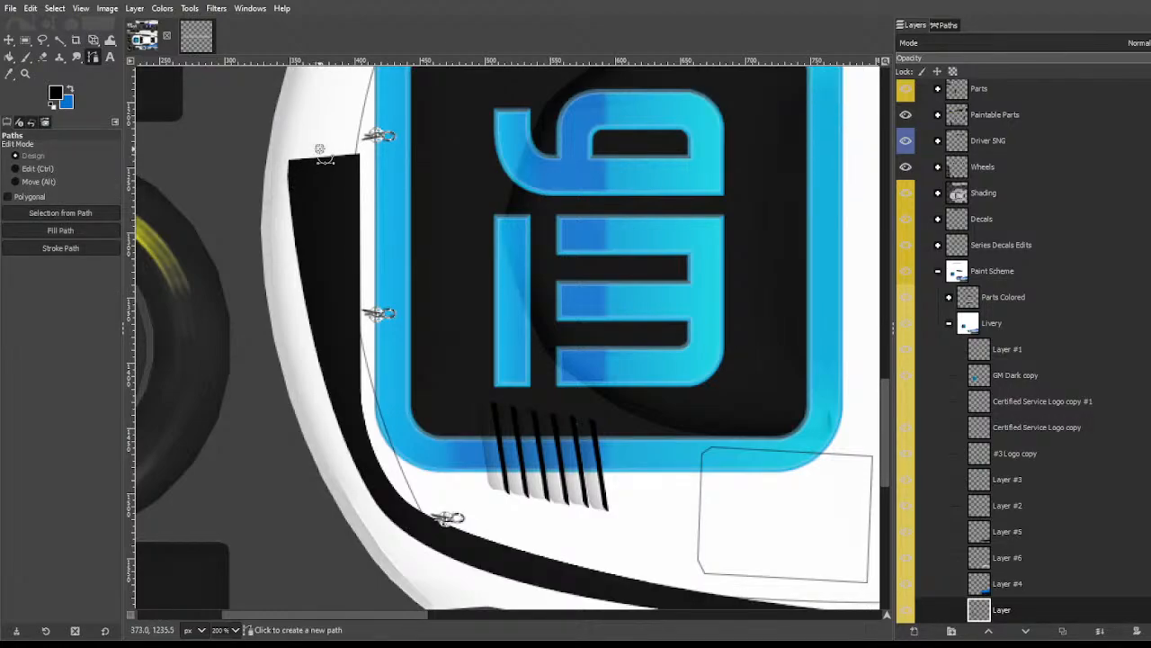
{"action": "left_click_drag", "start_coordinate": [338, 422], "coordinate": [364, 480]}
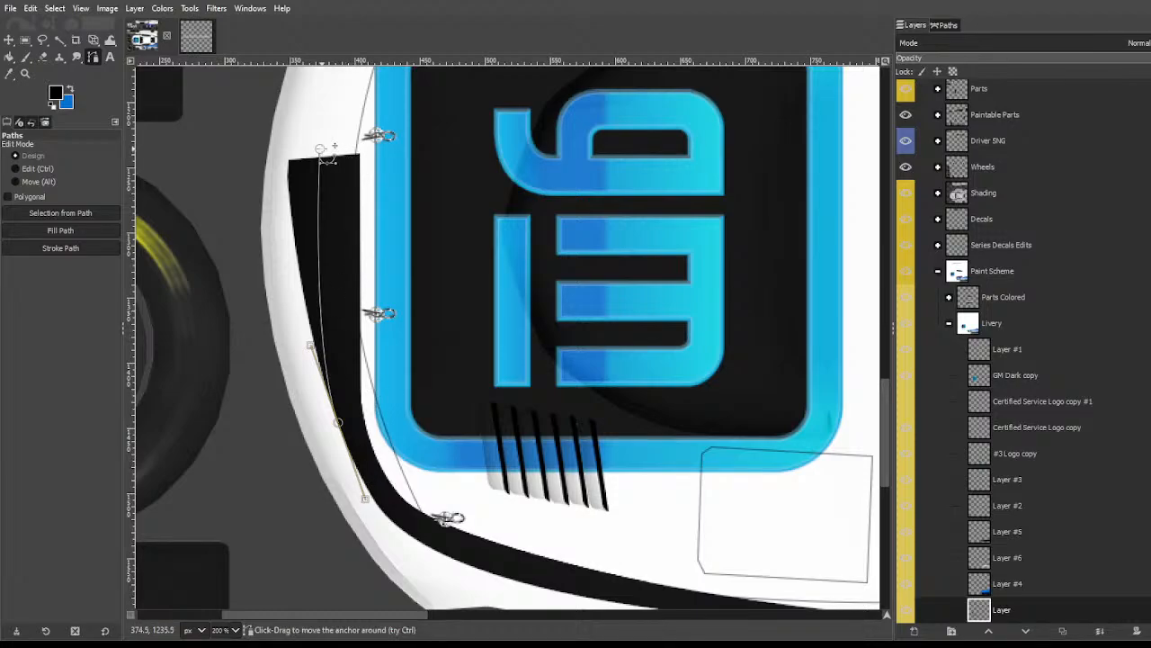
{"action": "left_click_drag", "start_coordinate": [320, 148], "coordinate": [314, 147]}
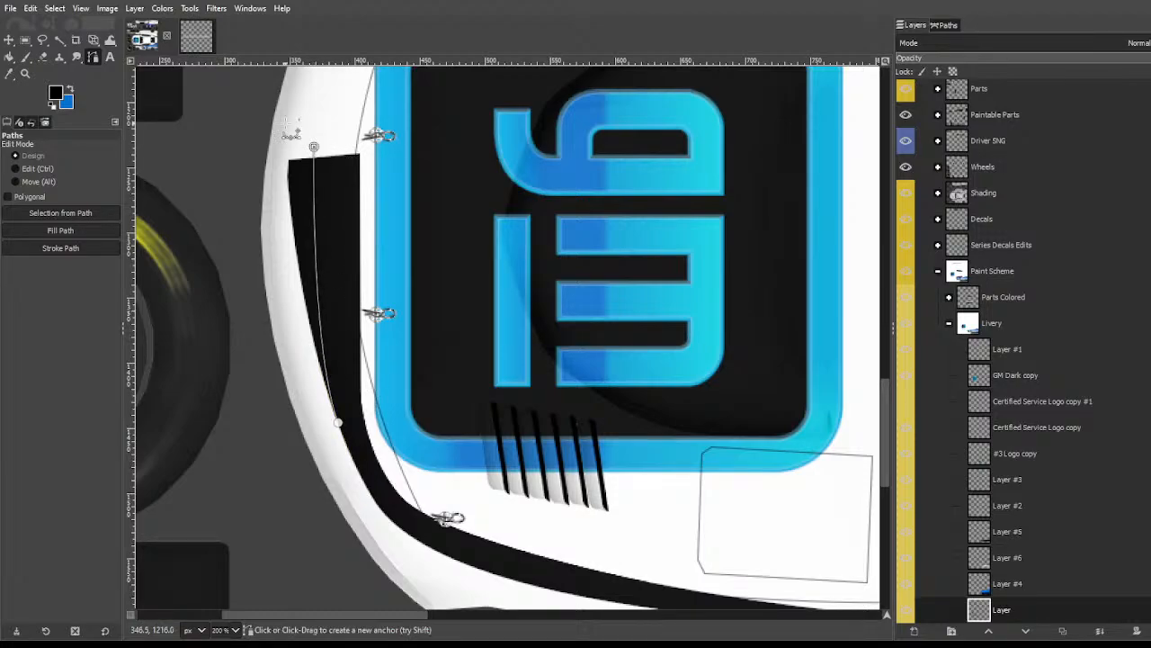
{"action": "left_click", "coordinate": [285, 123]}
{"action": "left_click", "coordinate": [229, 174]}
{"action": "left_click", "coordinate": [315, 483]}
{"action": "left_click", "coordinate": [332, 475]}
{"action": "key", "text": "Return"}
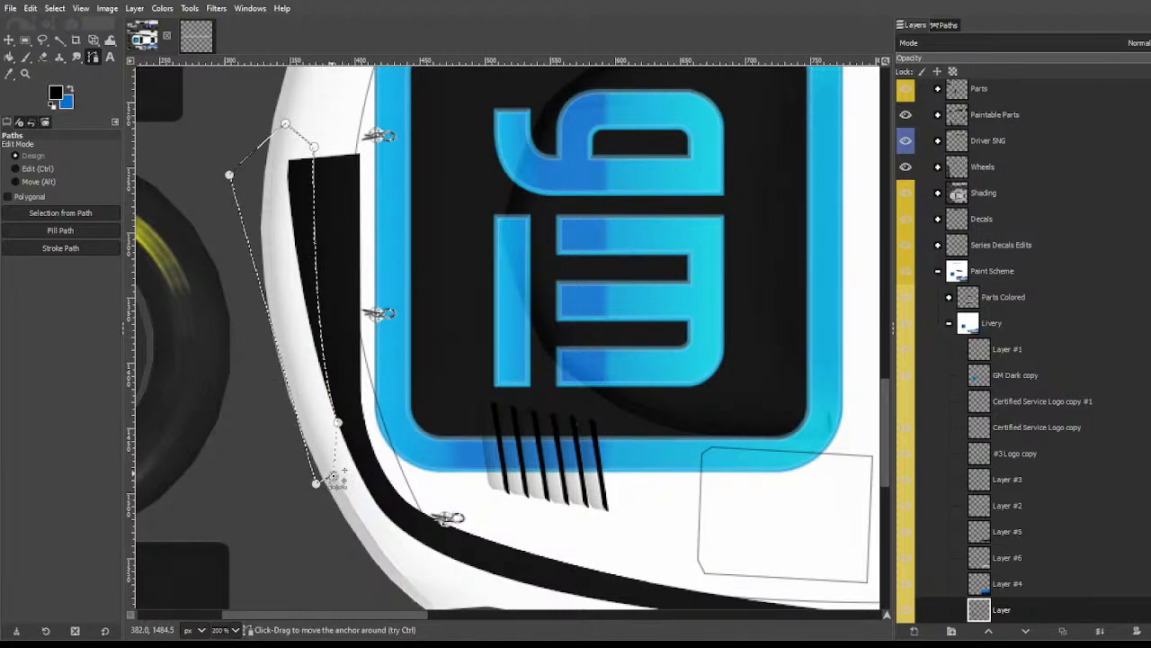
Step: Try to delete the selected outer part of the stripe, and undo the deletion
{"action": "key", "text": "Delete"}
{"action": "left_click", "coordinate": [59, 40]}
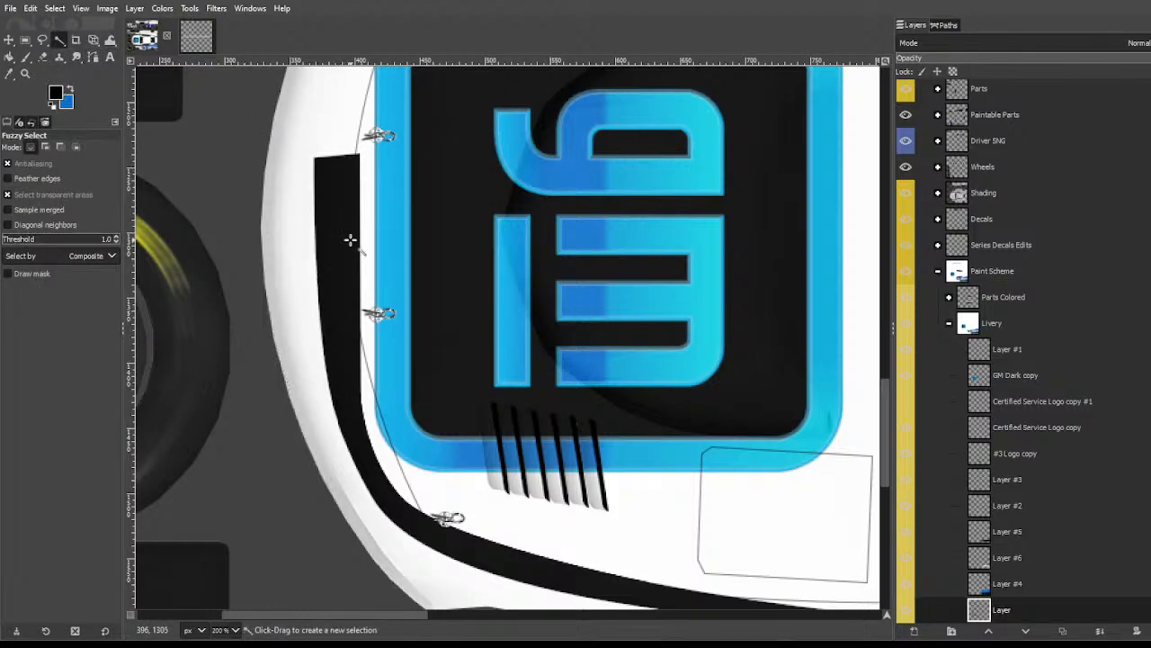
{"action": "key", "text": "ctrl+z"}
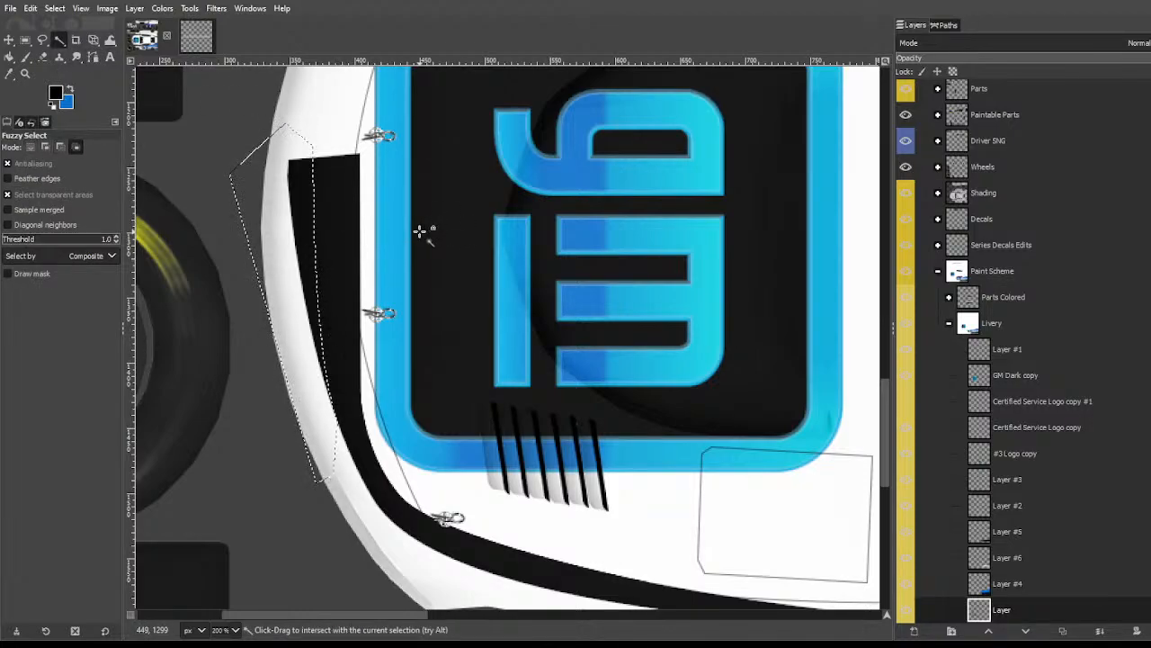
Step: Draw a new curved path down the upper outer edge of the black stripe, starting above its end beside the GM logo
{"action": "key", "text": "b"}
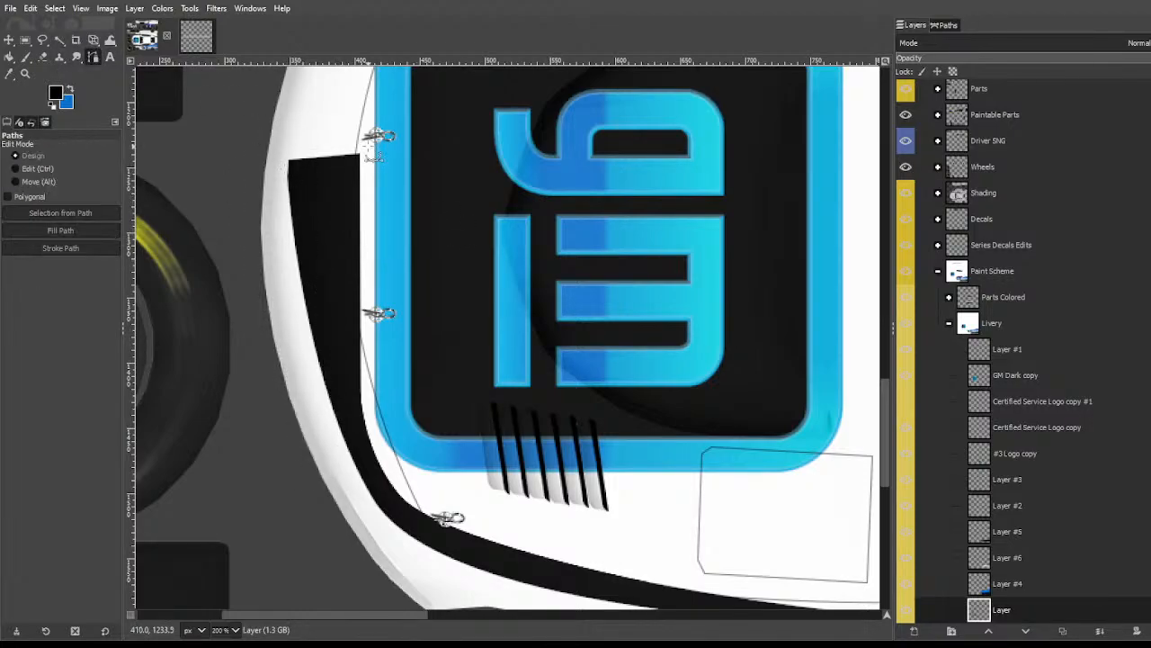
{"action": "left_click", "coordinate": [322, 143]}
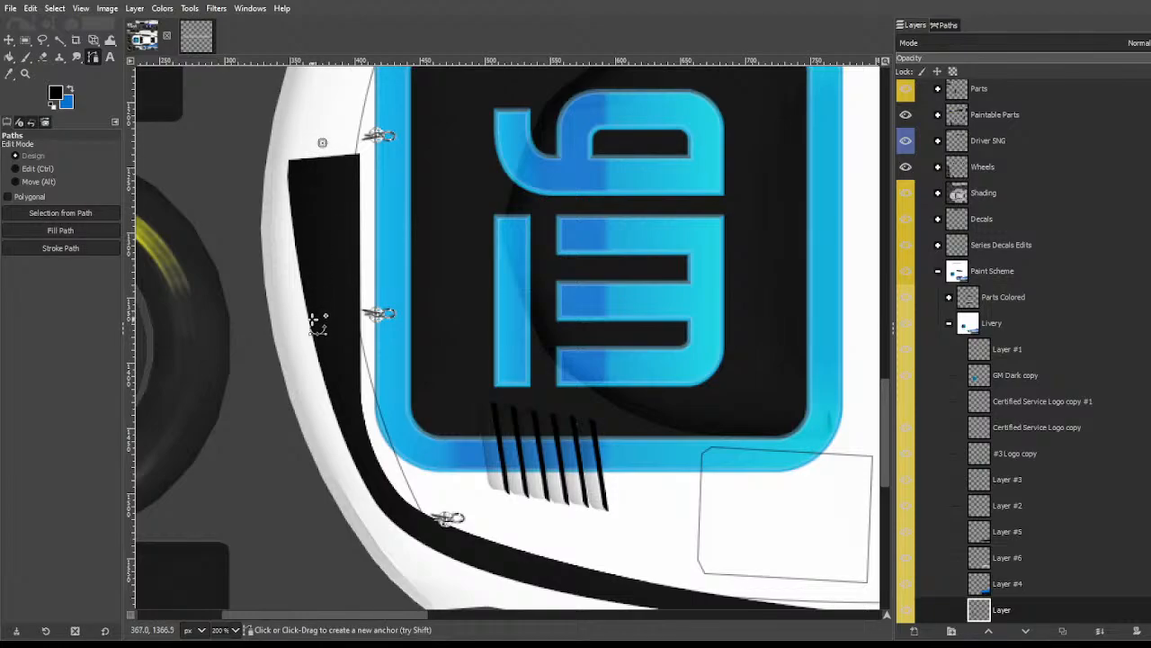
{"action": "left_click_drag", "start_coordinate": [311, 321], "coordinate": [321, 401]}
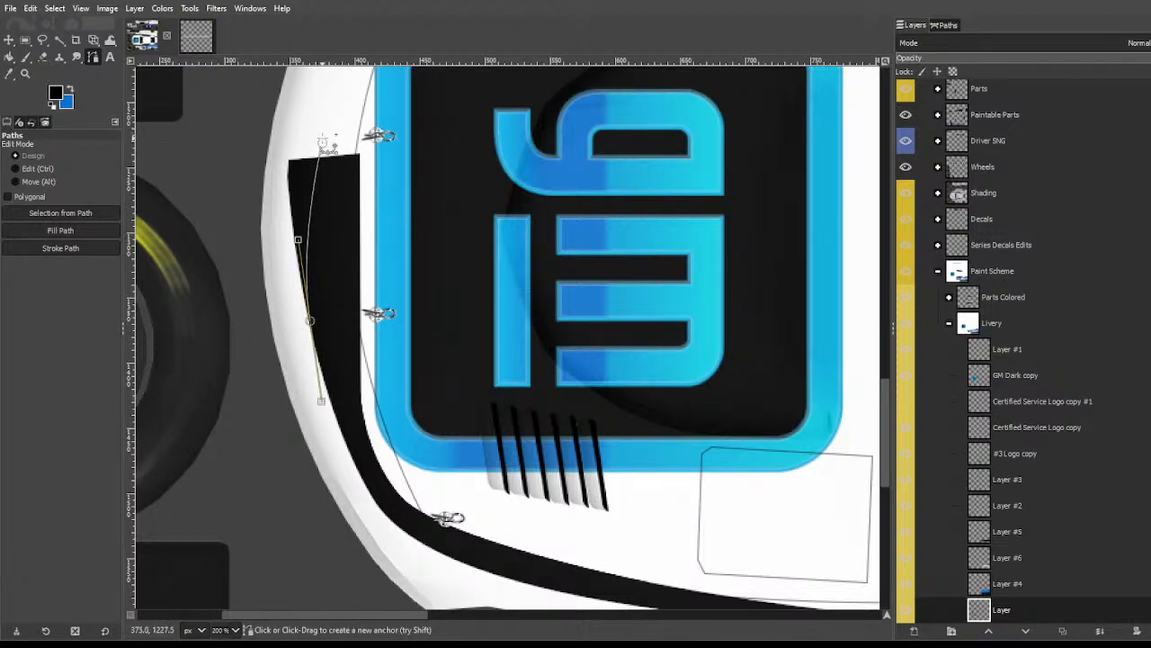
{"action": "left_click_drag", "start_coordinate": [323, 143], "coordinate": [312, 133]}
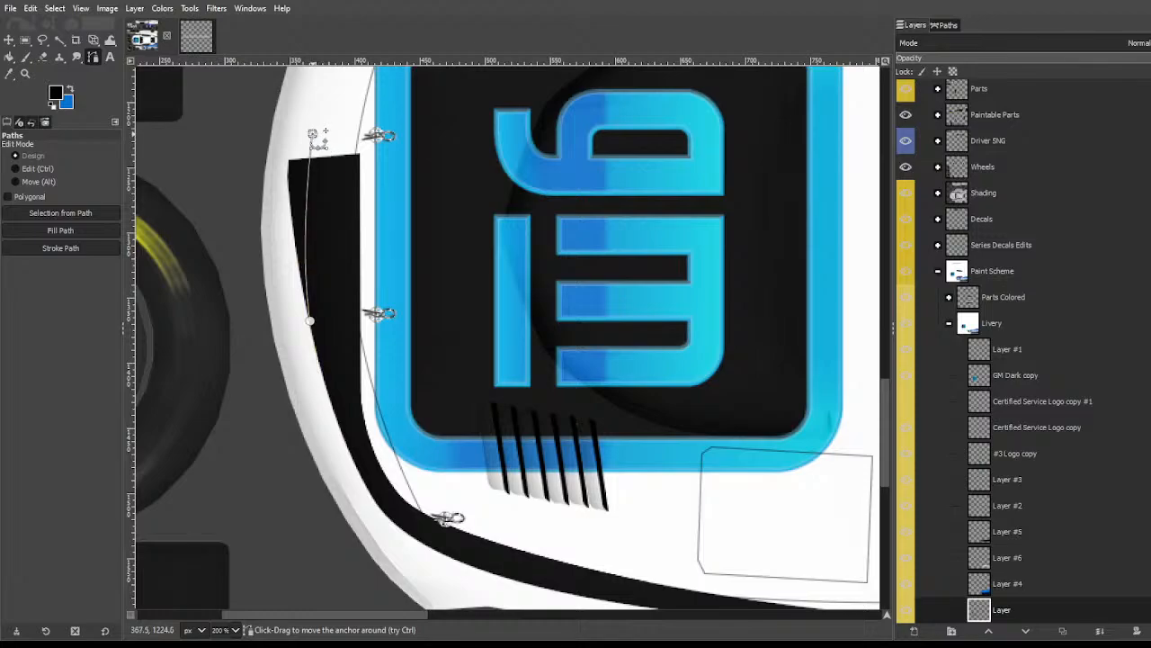
Step: Close the path outside the stripe and delete the black area it encloses
{"action": "left_click", "coordinate": [311, 321]}
{"action": "left_click", "coordinate": [290, 377]}
{"action": "left_click", "coordinate": [221, 278]}
{"action": "left_click", "coordinate": [272, 111]}
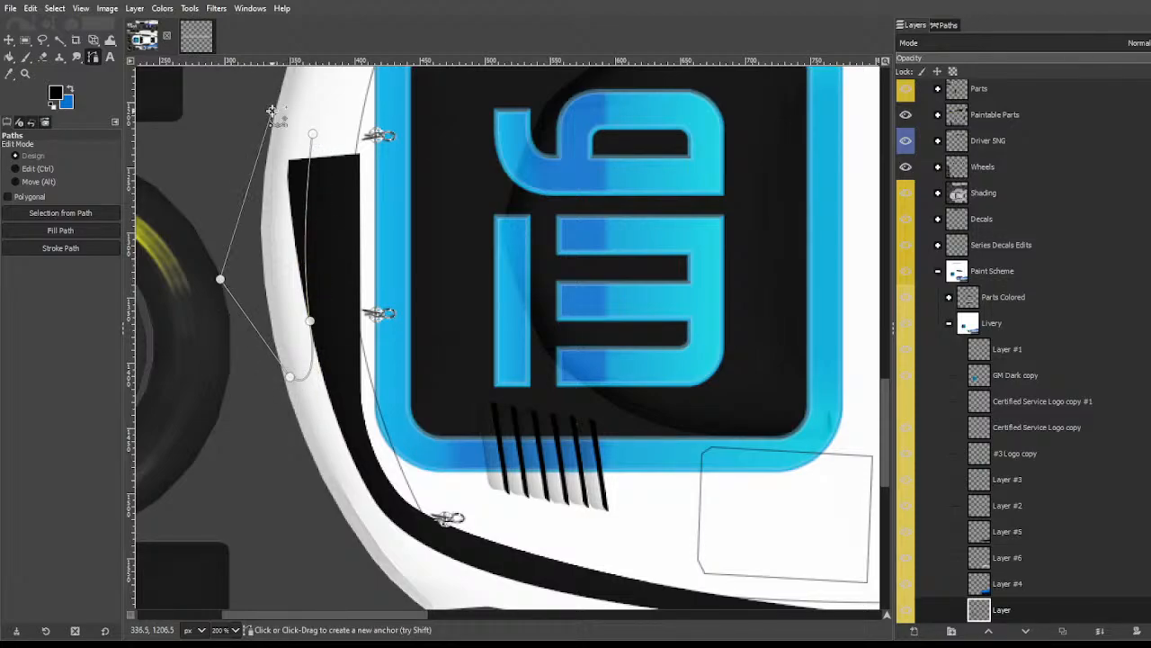
{"action": "key", "text": "Return"}
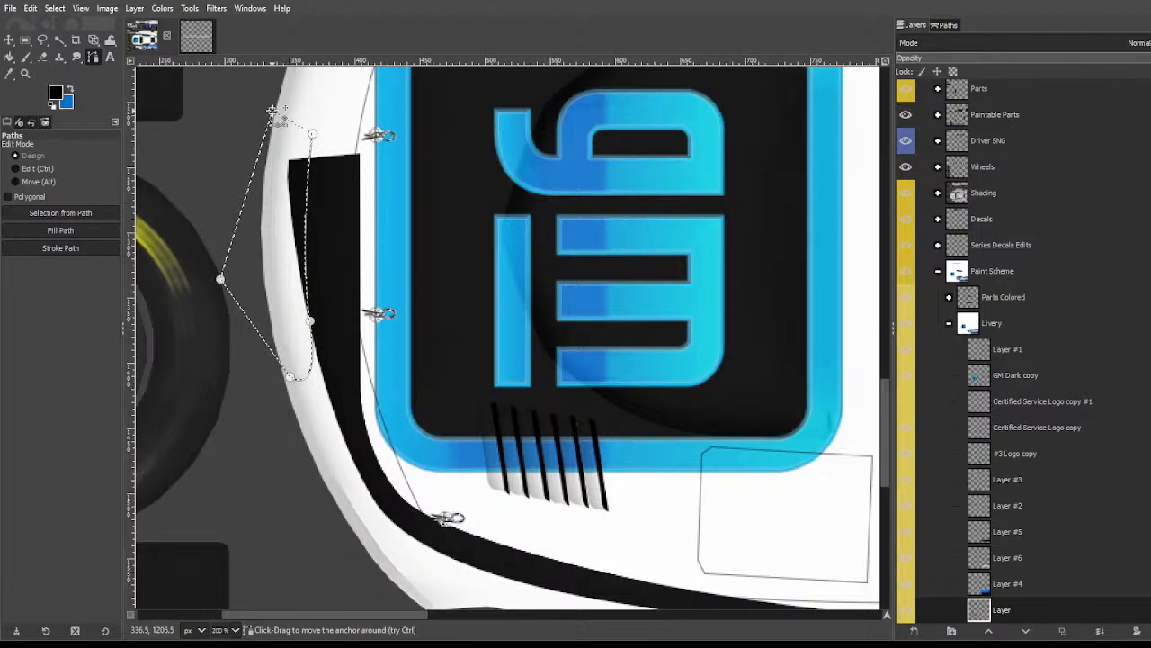
{"action": "left_click", "coordinate": [57, 40]}
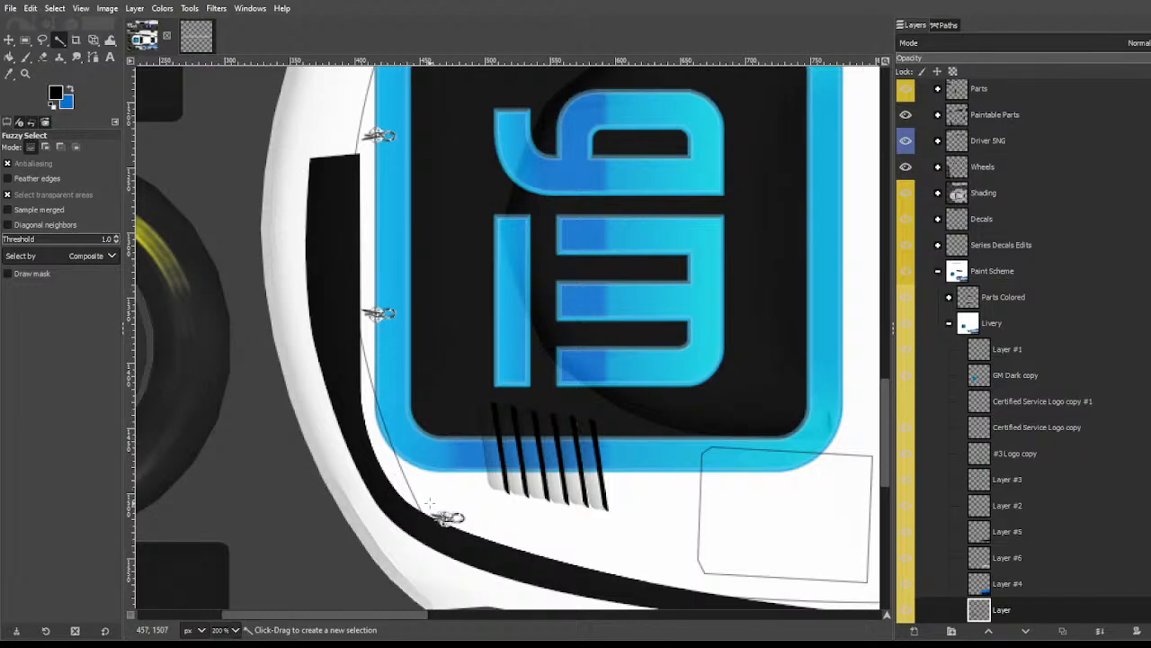
Step: Draw a closed path that smooths the stripe's inner edge around the hood corner, returning through the black, and convert it to a selection
{"action": "key", "text": "b"}
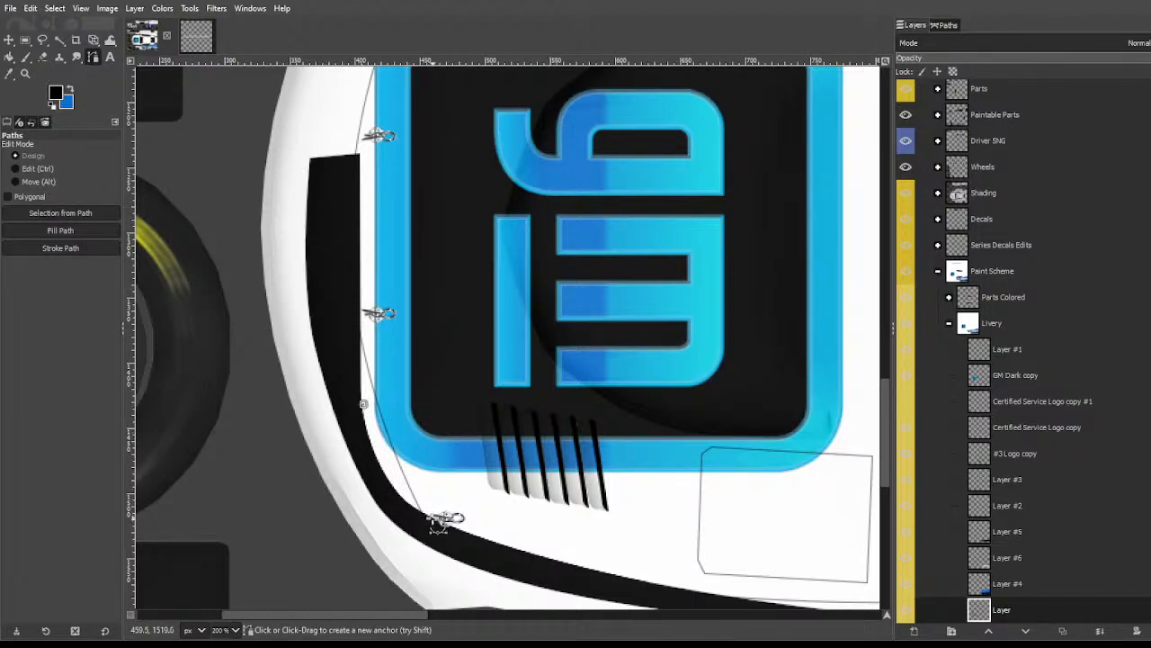
{"action": "left_click_drag", "start_coordinate": [439, 522], "coordinate": [507, 552]}
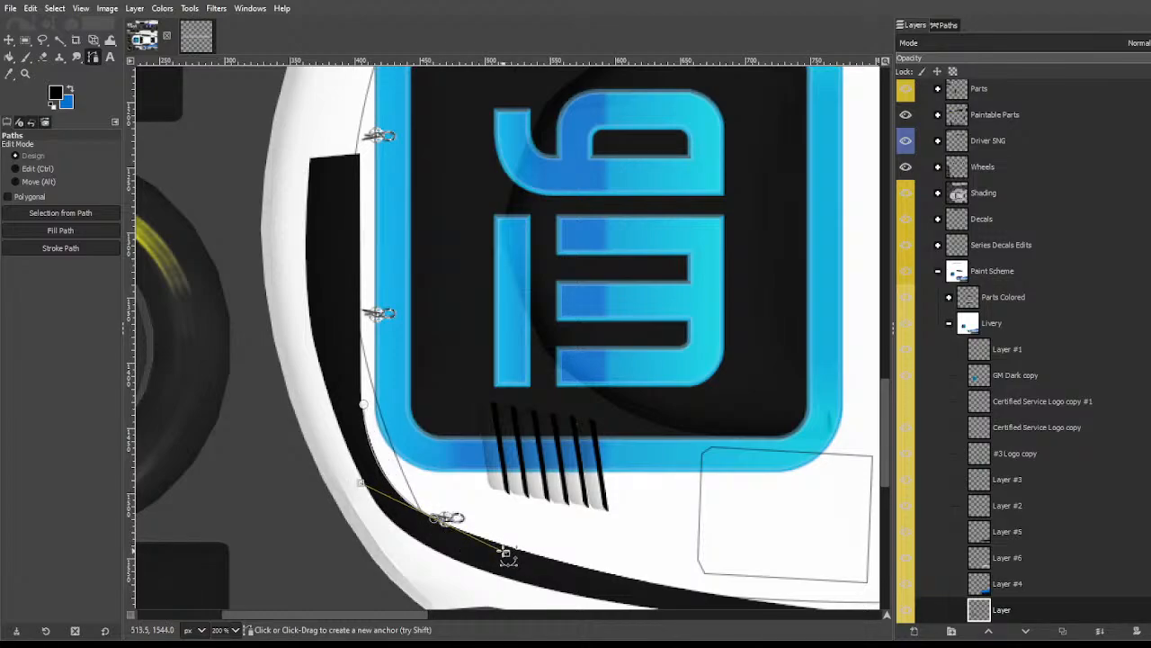
{"action": "left_click_drag", "start_coordinate": [439, 520], "coordinate": [457, 527]}
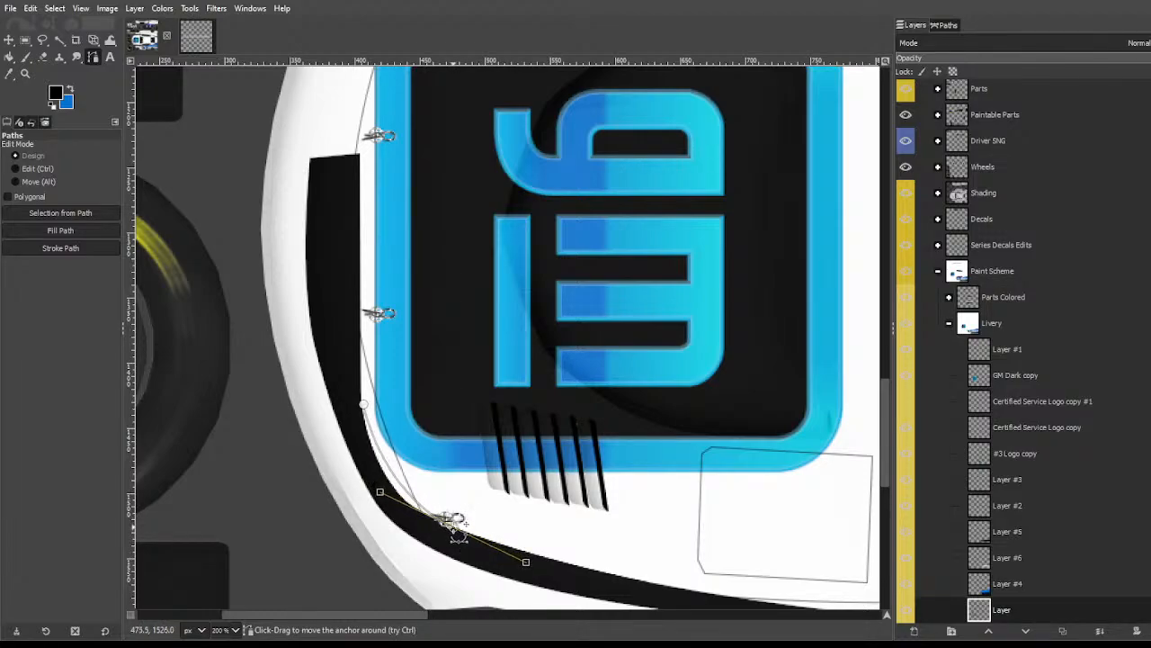
{"action": "left_click_drag", "start_coordinate": [363, 405], "coordinate": [365, 422]}
{"action": "left_click", "coordinate": [361, 378]}
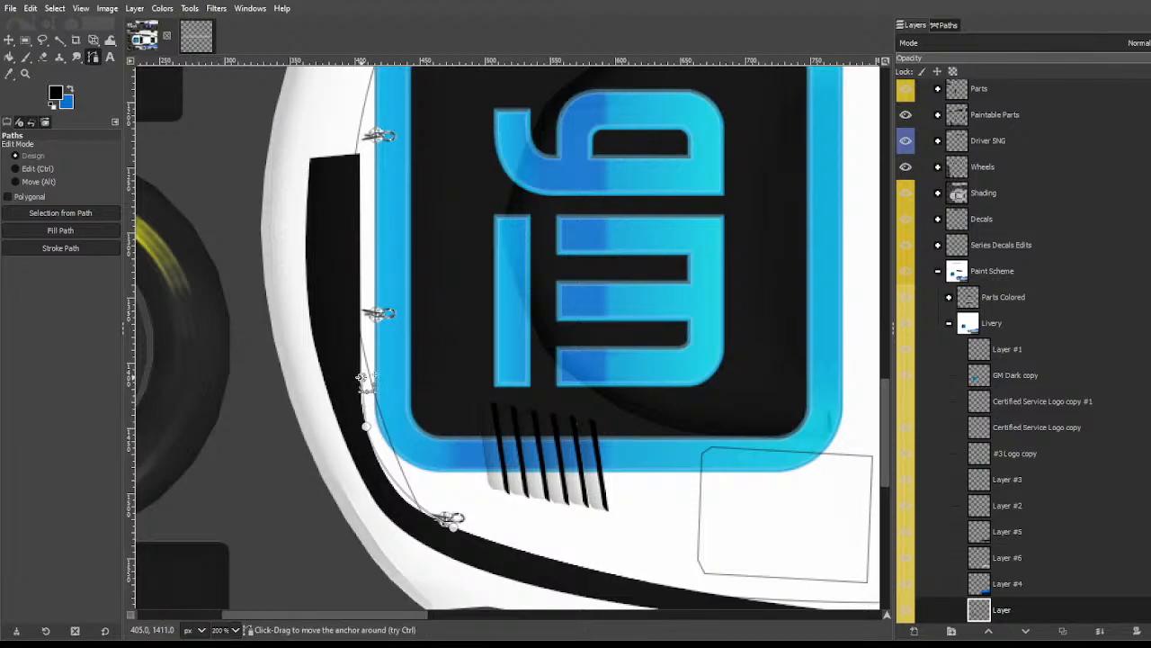
{"action": "left_click", "coordinate": [345, 378]}
{"action": "left_click", "coordinate": [353, 439]}
{"action": "left_click", "coordinate": [407, 519]}
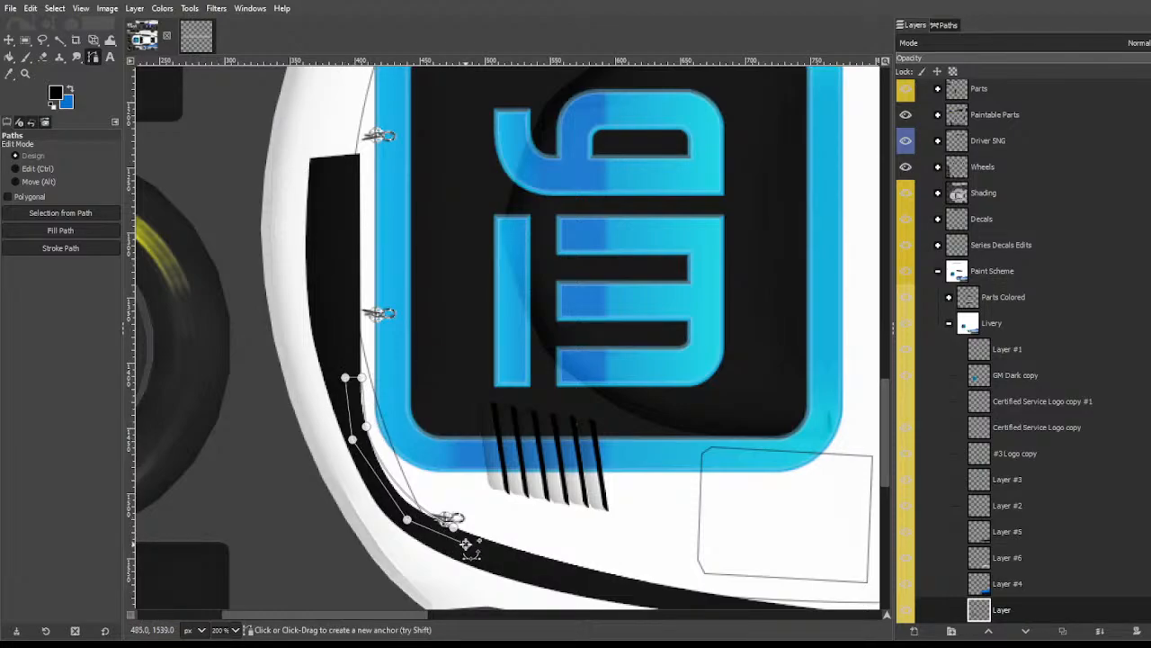
{"action": "key", "text": "Return"}
Step: Fill the whole selection at the stripe's inner corner with black and deselect it
{"action": "key", "text": "shift+b"}
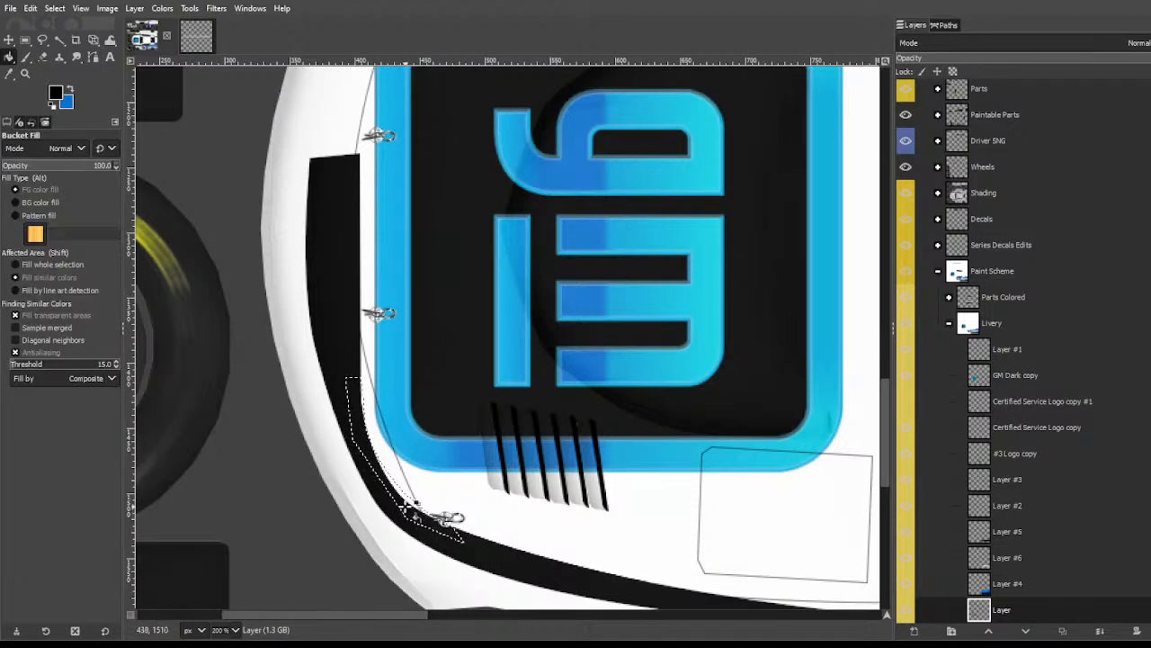
{"action": "left_click", "coordinate": [412, 502]}
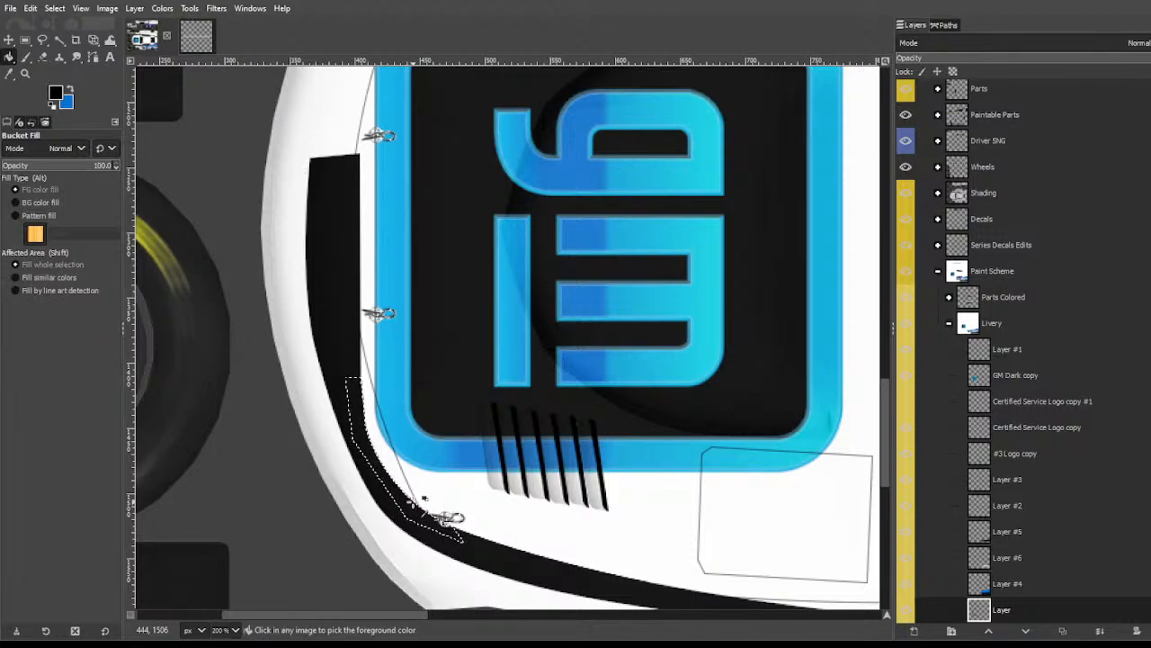
{"action": "key", "text": "ctrl+shift+a"}
{"action": "left_click", "coordinate": [61, 43]}
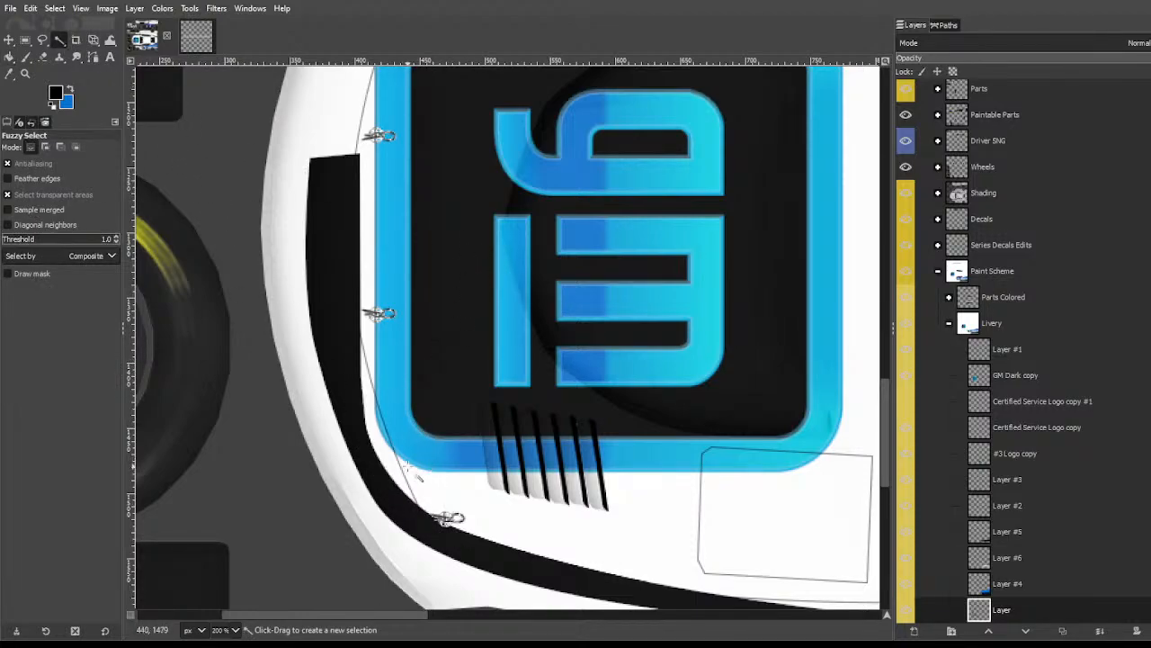
Step: Draw a path inside the stripe from the hood corner towards its windshield end, adjusting the anchors to follow the curve
{"action": "key", "text": "b"}
{"action": "left_click", "coordinate": [346, 447]}
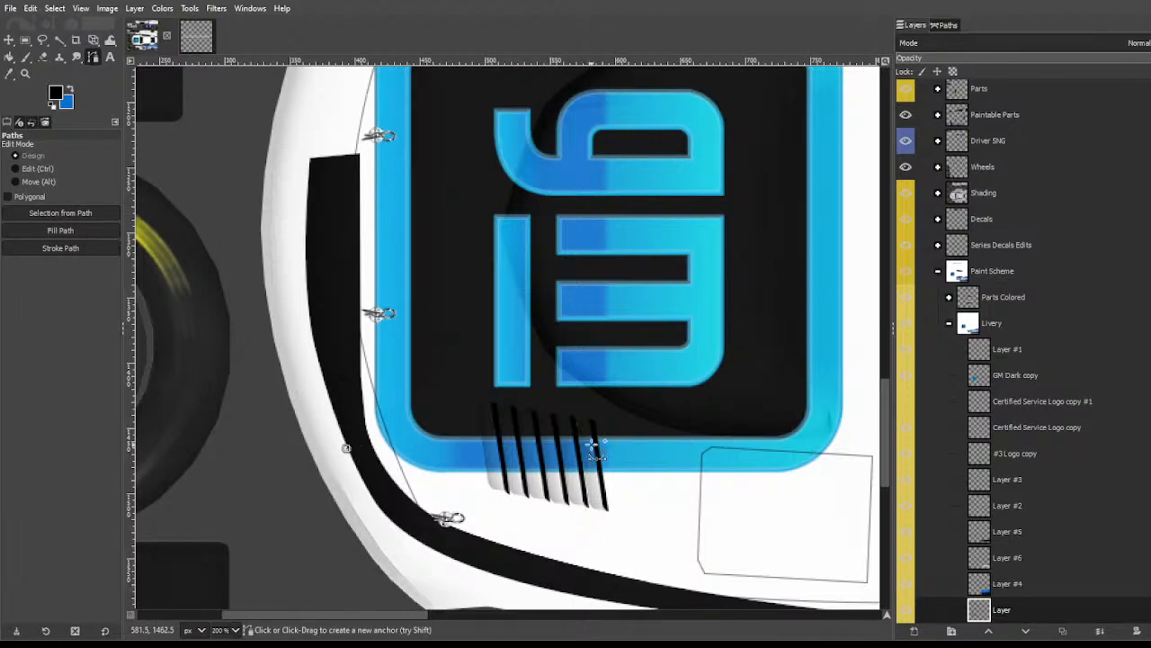
{"action": "scroll", "coordinate": [594, 447], "scroll_direction": "right", "scroll_amount": 3}
{"action": "scroll", "coordinate": [560, 422], "scroll_direction": "down", "scroll_amount": 2}
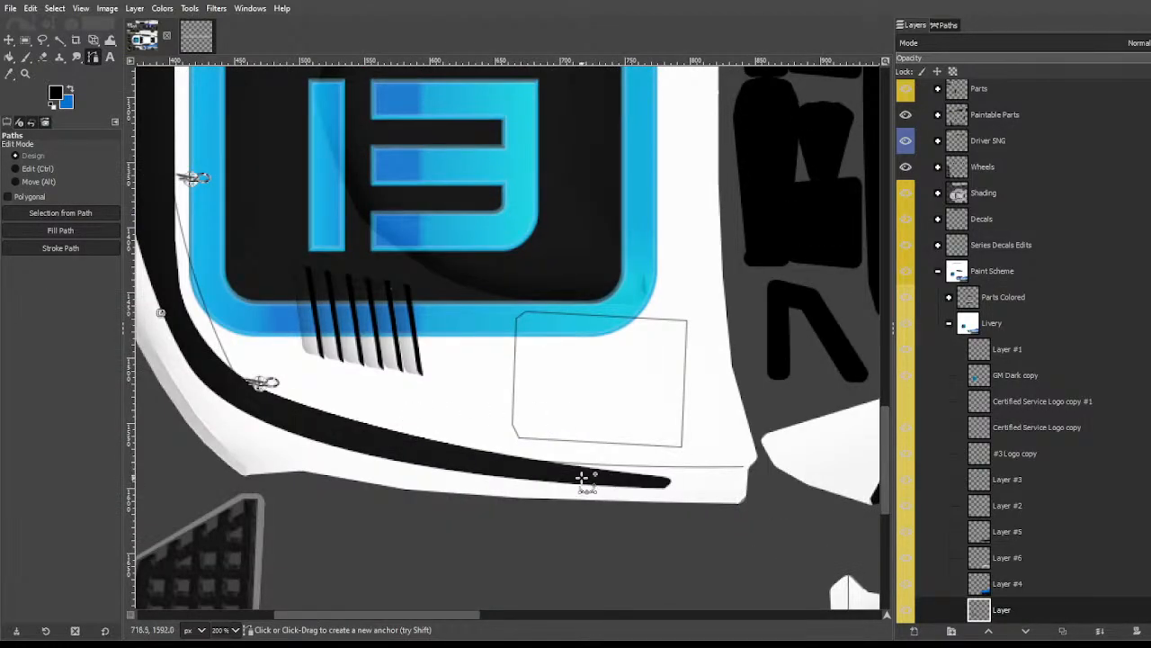
{"action": "left_click_drag", "start_coordinate": [585, 475], "coordinate": [875, 458]}
{"action": "key", "text": "ctrl+z"}
{"action": "left_click_drag", "start_coordinate": [254, 410], "coordinate": [344, 433]}
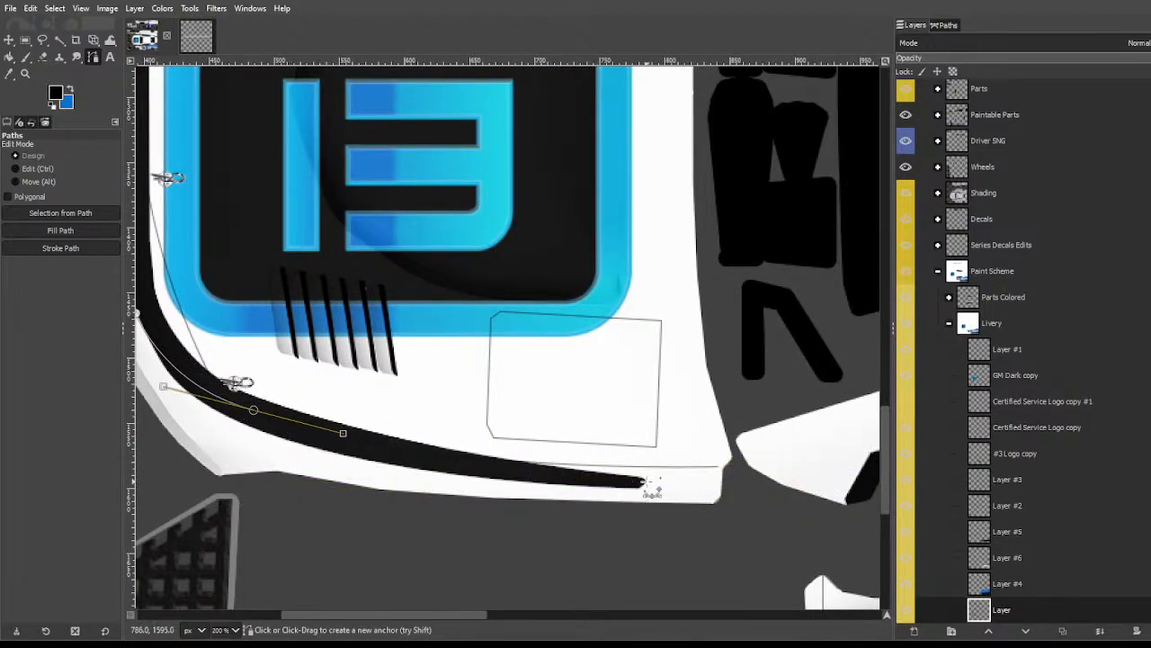
{"action": "left_click", "coordinate": [582, 479]}
{"action": "left_click_drag", "start_coordinate": [582, 480], "coordinate": [399, 446]}
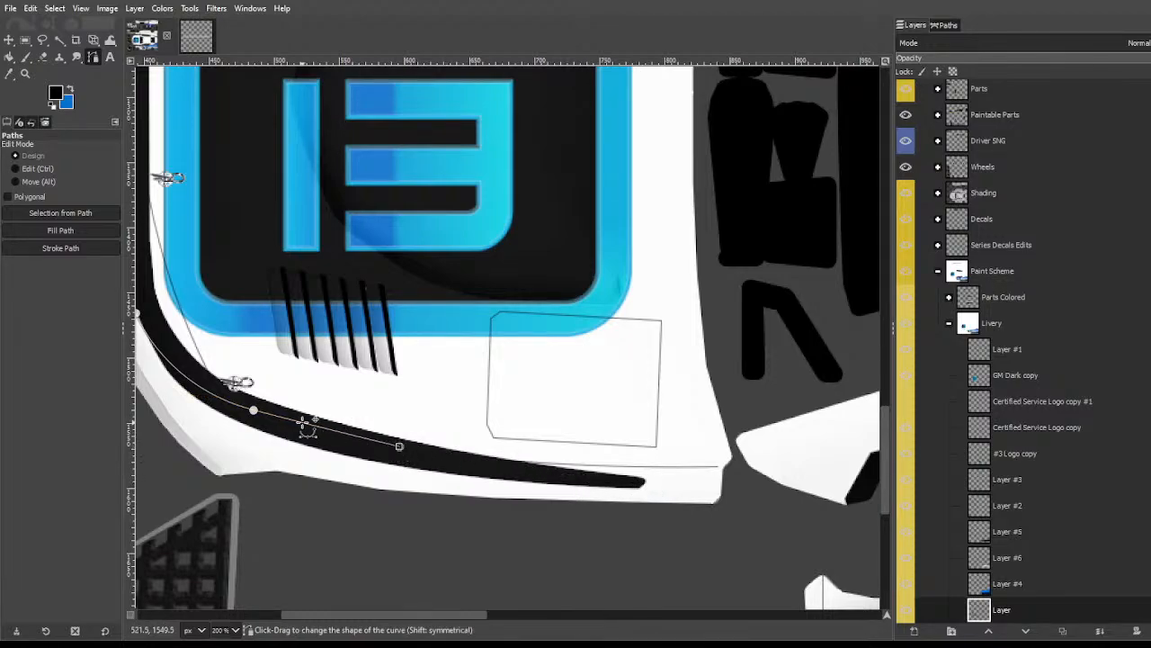
{"action": "left_click_drag", "start_coordinate": [254, 410], "coordinate": [263, 416]}
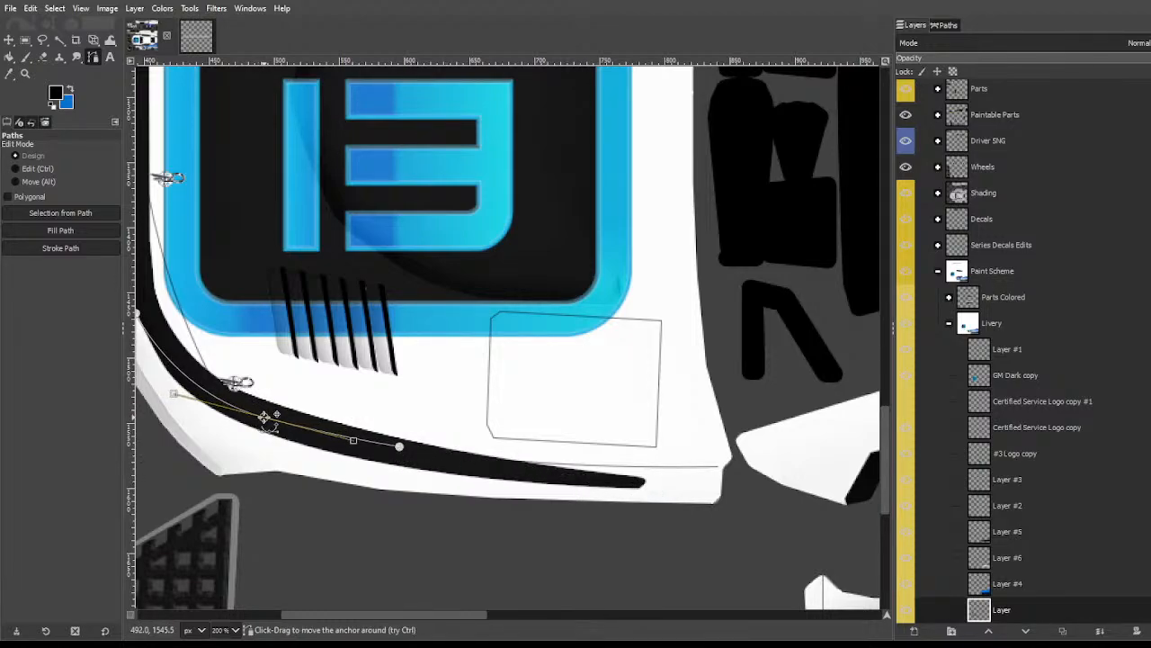
{"action": "left_click", "coordinate": [400, 446]}
{"action": "left_click_drag", "start_coordinate": [401, 446], "coordinate": [404, 449]}
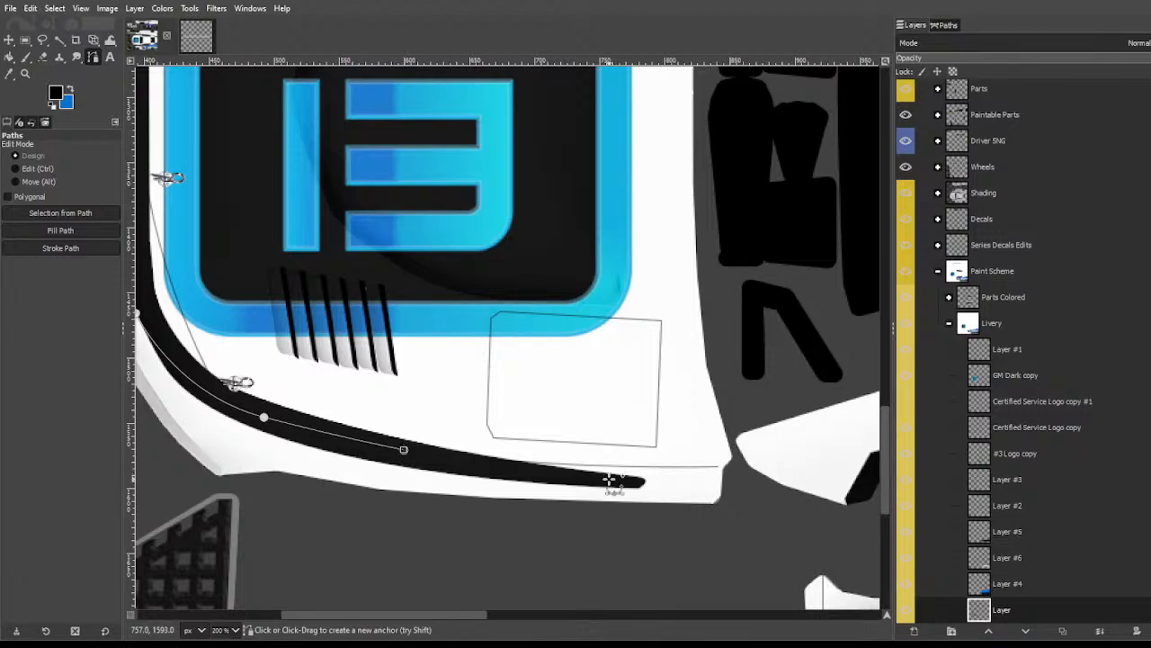
Step: Extend the path to the stripe's tip, close it around the outside of the hood and delete the black area it encloses
{"action": "left_click_drag", "start_coordinate": [609, 479], "coordinate": [581, 474]}
{"action": "left_click", "coordinate": [599, 439]}
{"action": "left_click", "coordinate": [672, 441]}
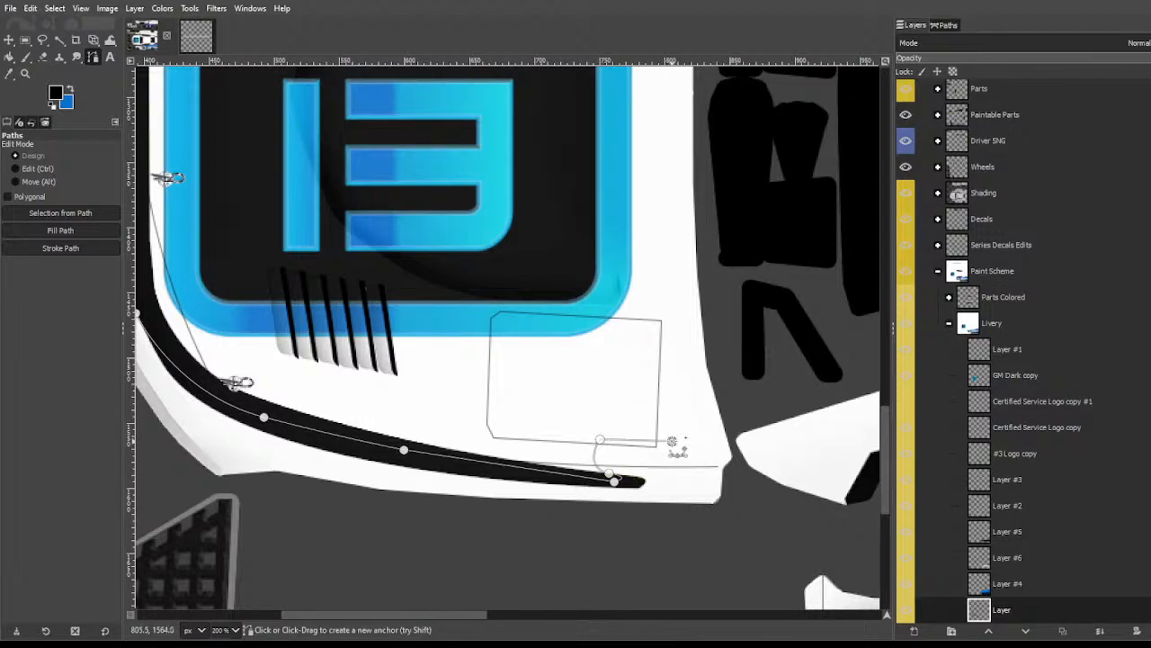
{"action": "left_click", "coordinate": [673, 508]}
{"action": "left_click", "coordinate": [403, 526]}
{"action": "left_click", "coordinate": [167, 473]}
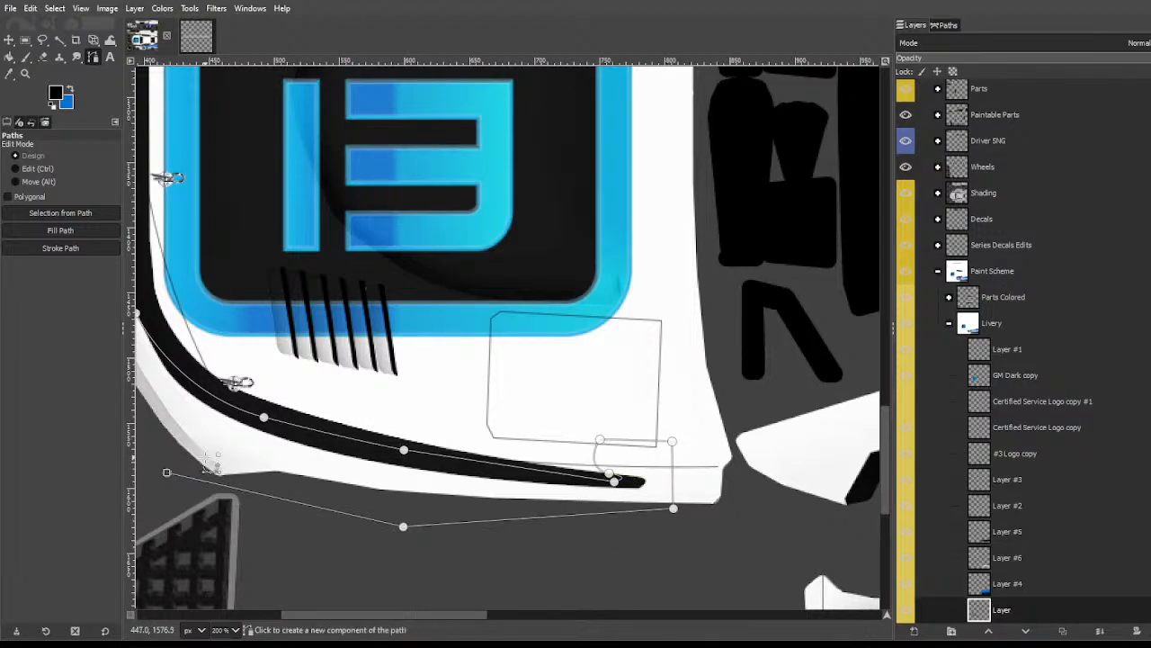
{"action": "scroll", "coordinate": [199, 463], "scroll_direction": "left", "scroll_amount": 3}
{"action": "left_click", "coordinate": [242, 394]}
{"action": "left_click", "coordinate": [239, 297]}
{"action": "key", "text": "Return"}
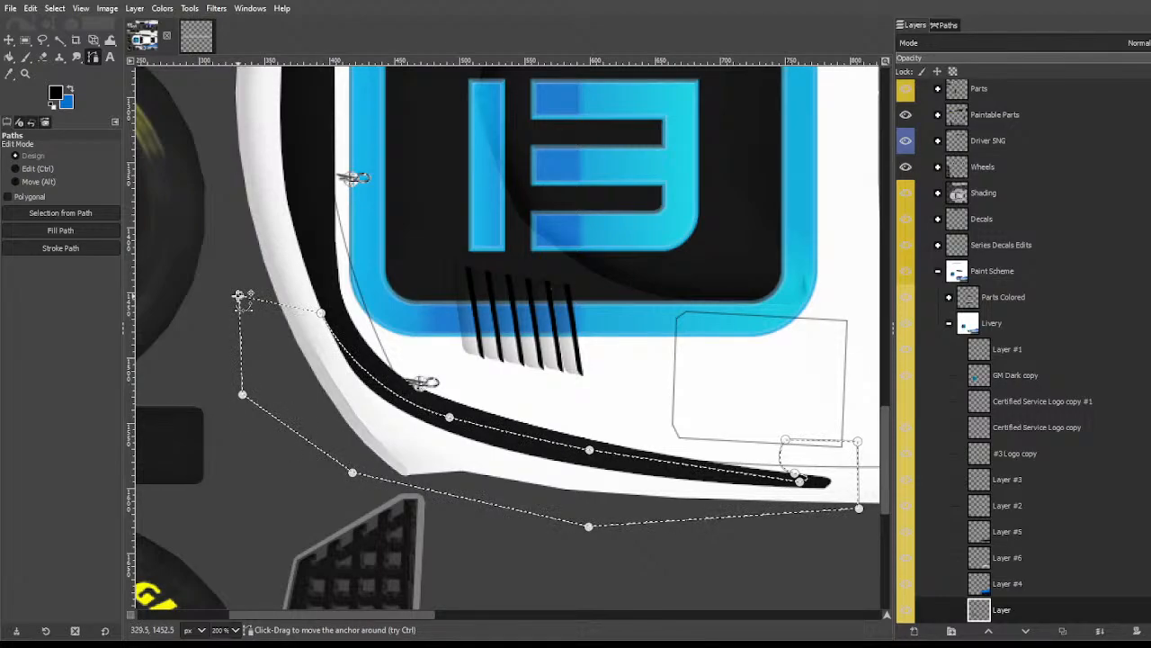
{"action": "left_click", "coordinate": [60, 40]}
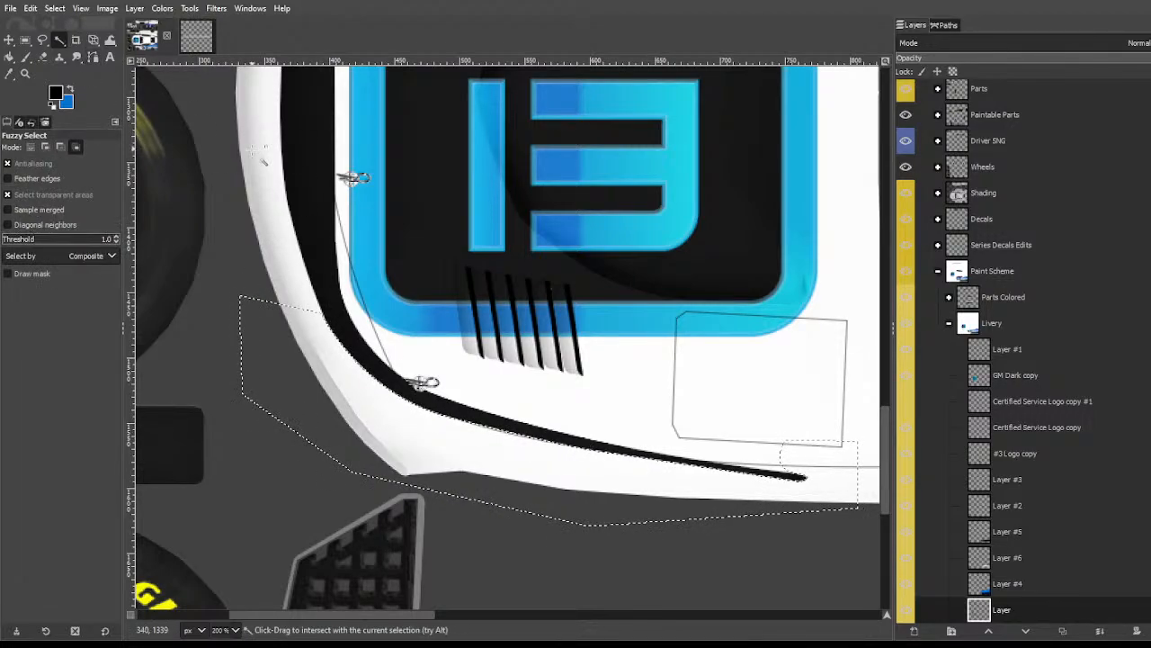
Step: Select the black curved hood stripe by colour and add a new layer directly above Base Color
{"action": "scroll", "coordinate": [391, 257], "scroll_direction": "down", "scroll_amount": 2}
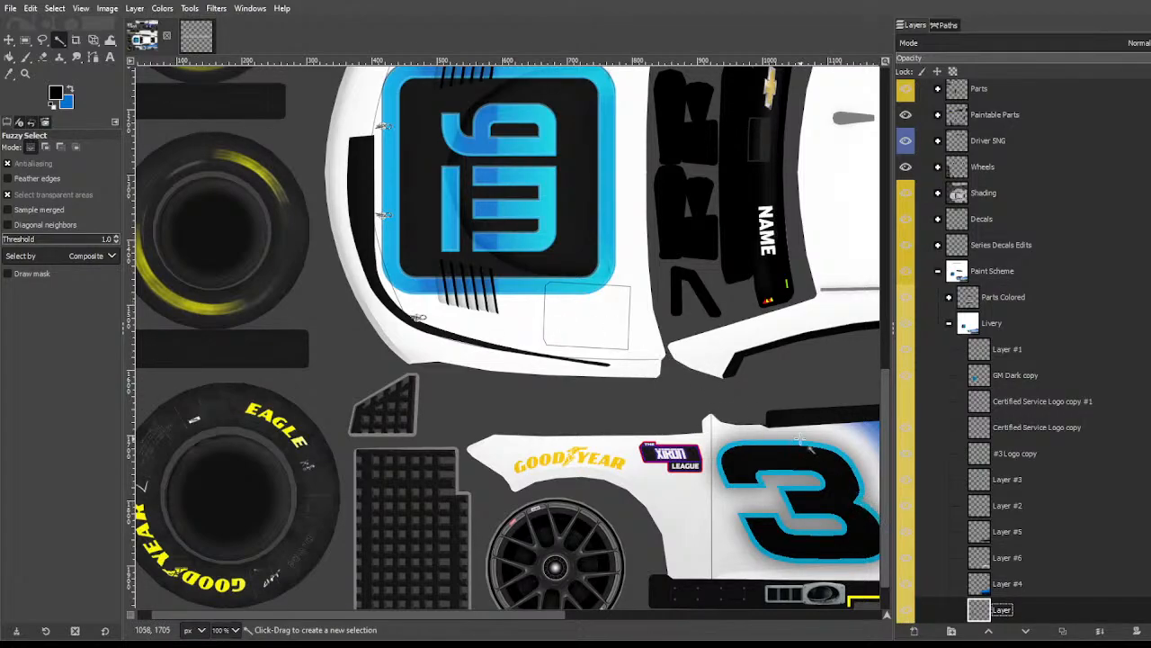
{"action": "left_click", "coordinate": [366, 194]}
{"action": "scroll", "coordinate": [1014, 542], "scroll_direction": "down", "scroll_amount": 1}
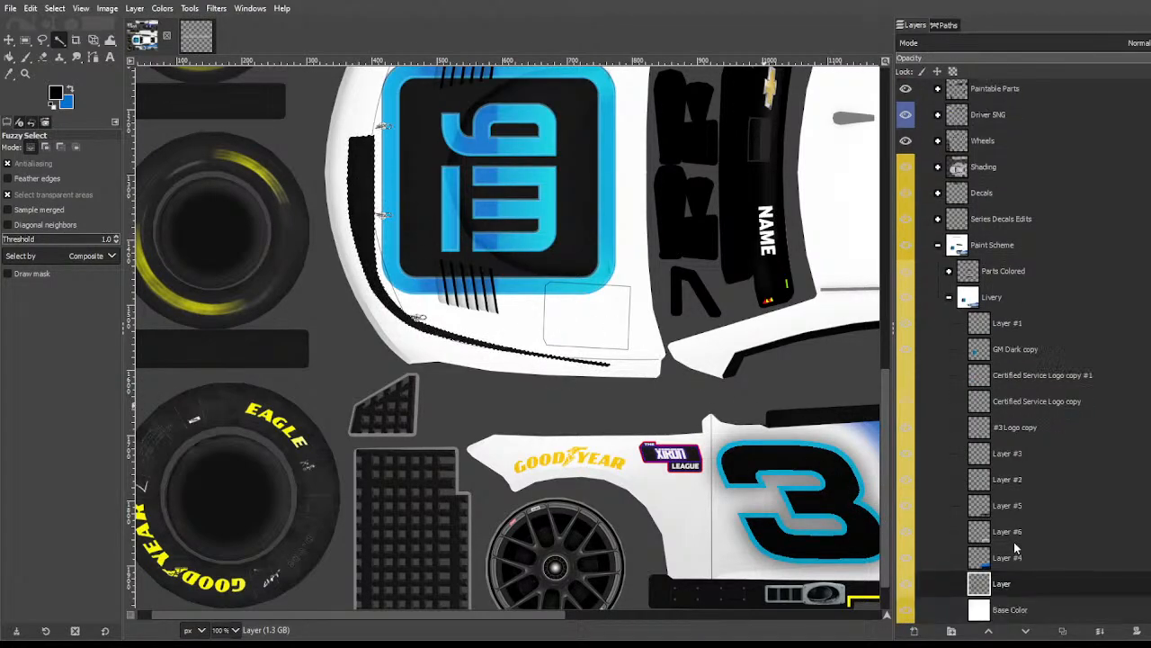
{"action": "left_click", "coordinate": [1009, 611]}
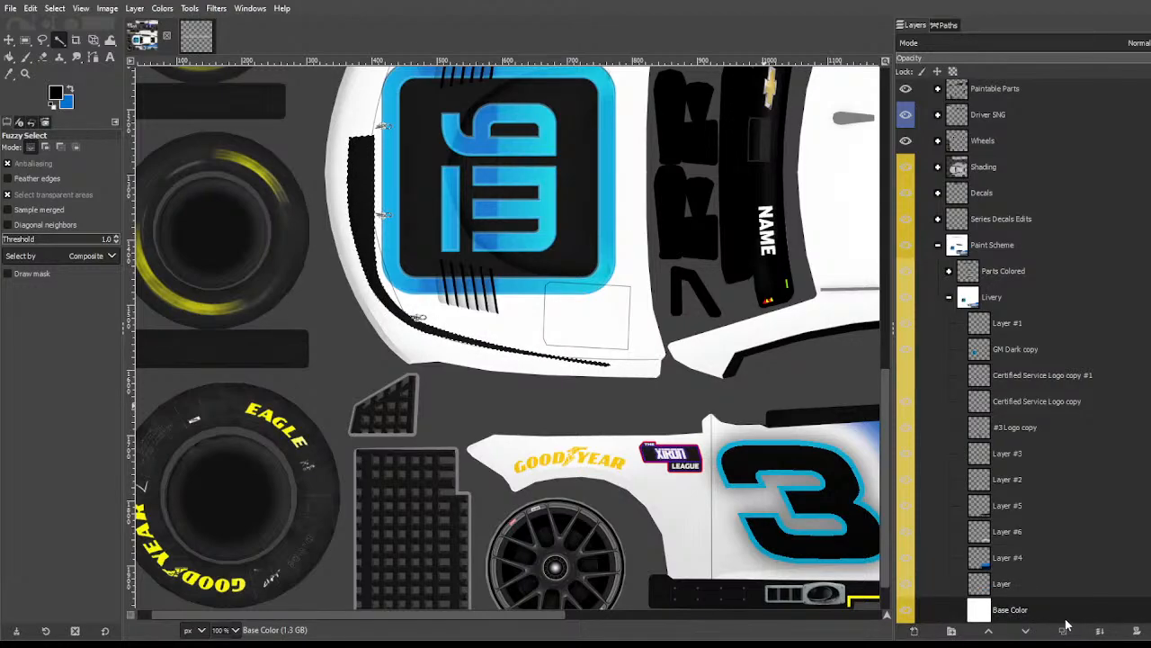
{"action": "left_click", "coordinate": [913, 630], "text": "shift"}
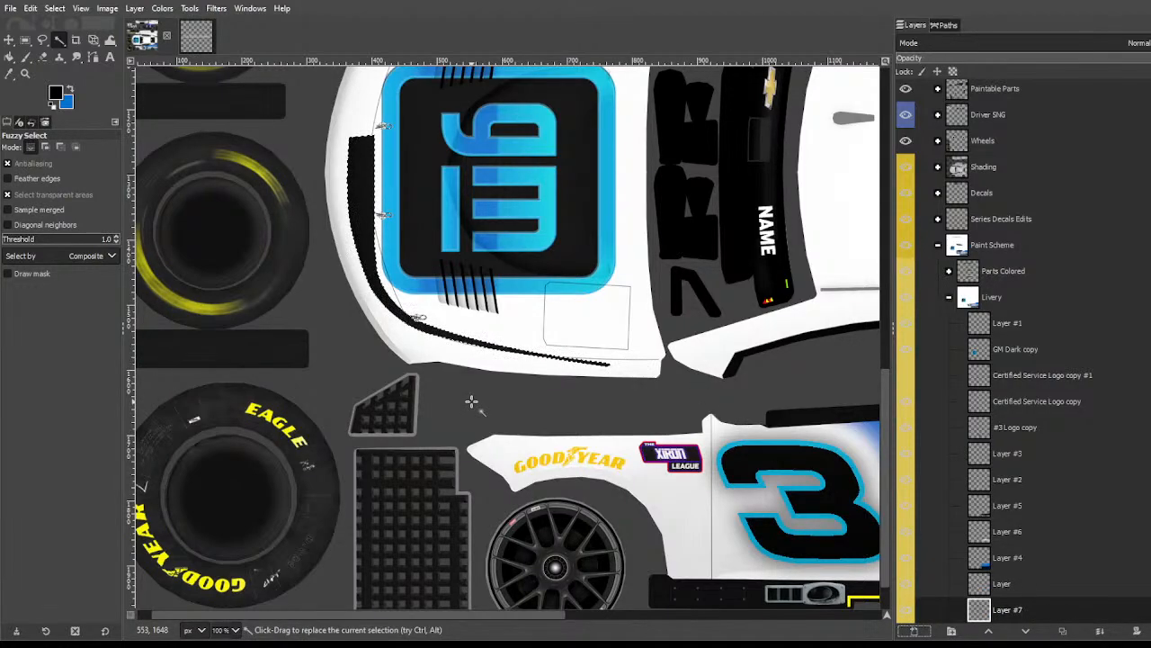
Step: Add a freehand outline to the stripe selection, running from its tip along the windshield edge, across the GM logo and back through the stripe
{"action": "scroll", "coordinate": [470, 399], "scroll_direction": "up", "scroll_amount": 1}
{"action": "key", "text": "f"}
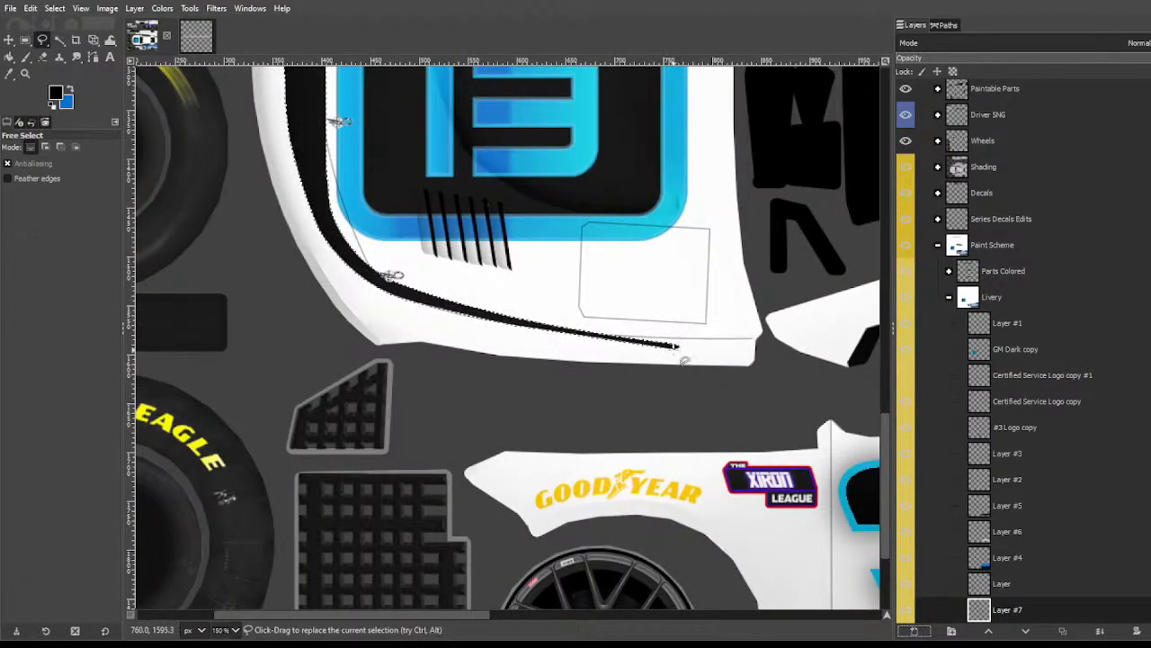
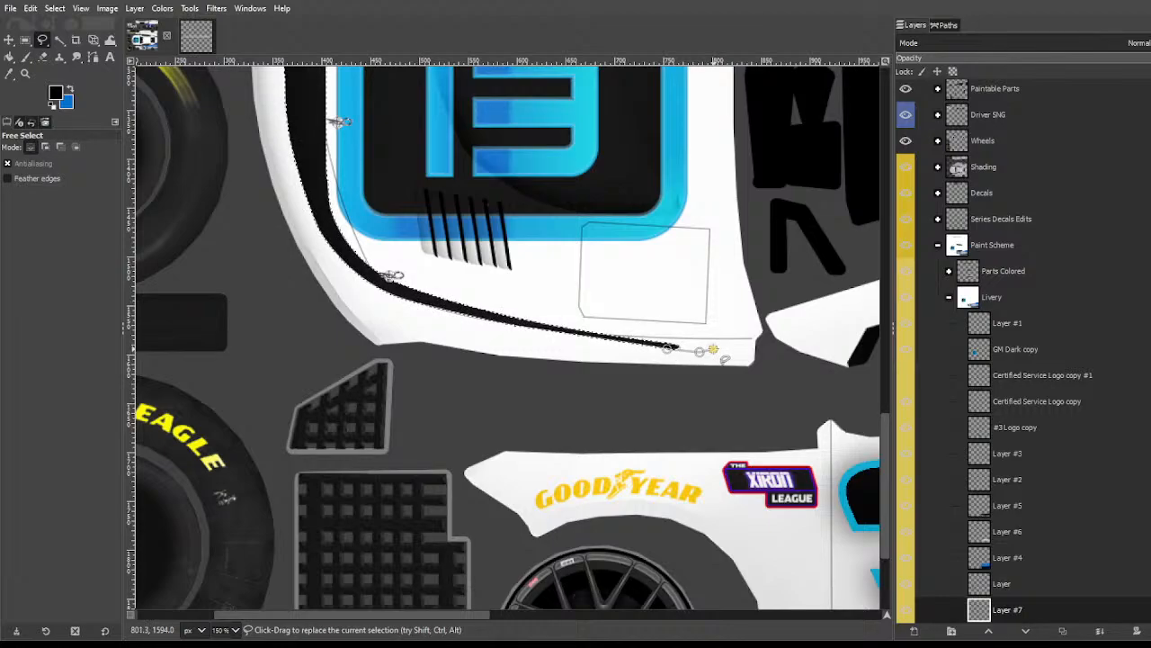
{"action": "left_click", "coordinate": [715, 351]}
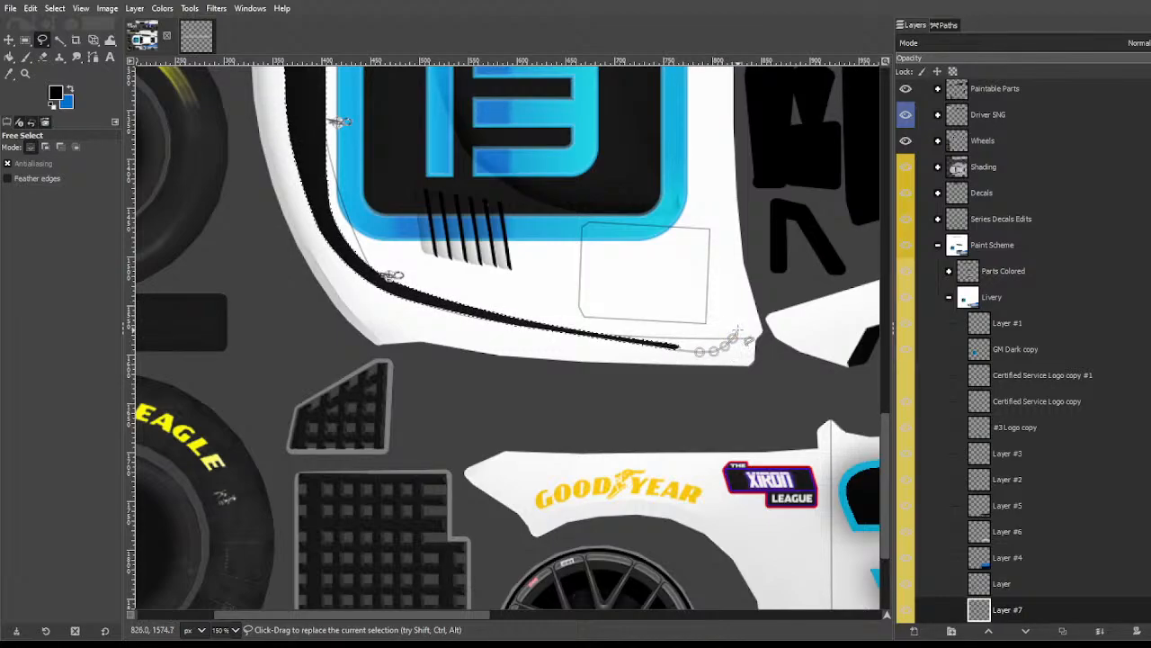
{"action": "left_click_drag", "start_coordinate": [737, 329], "coordinate": [763, 293]}
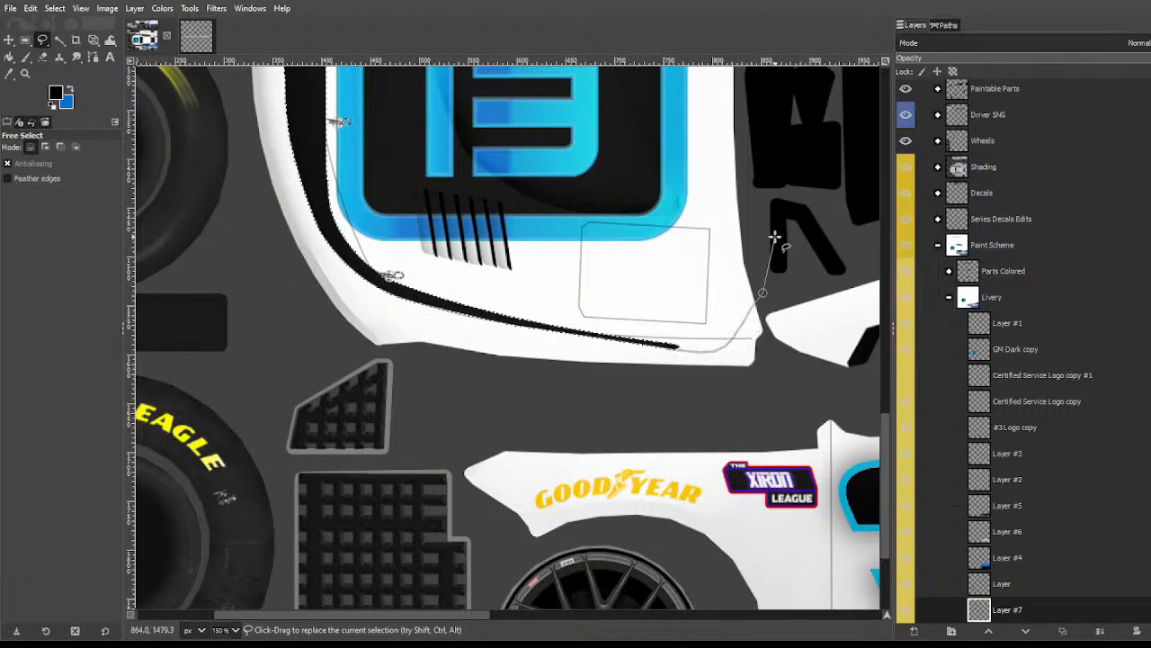
{"action": "scroll", "coordinate": [739, 117], "scroll_direction": "up", "scroll_amount": 3}
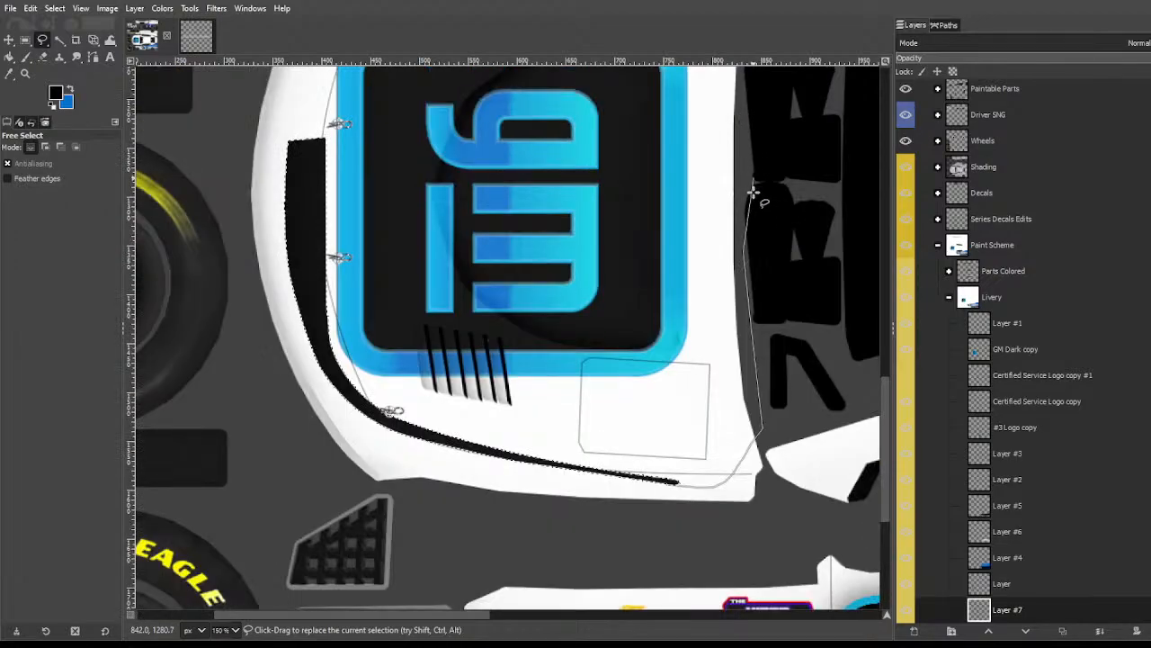
{"action": "left_click", "coordinate": [749, 108]}
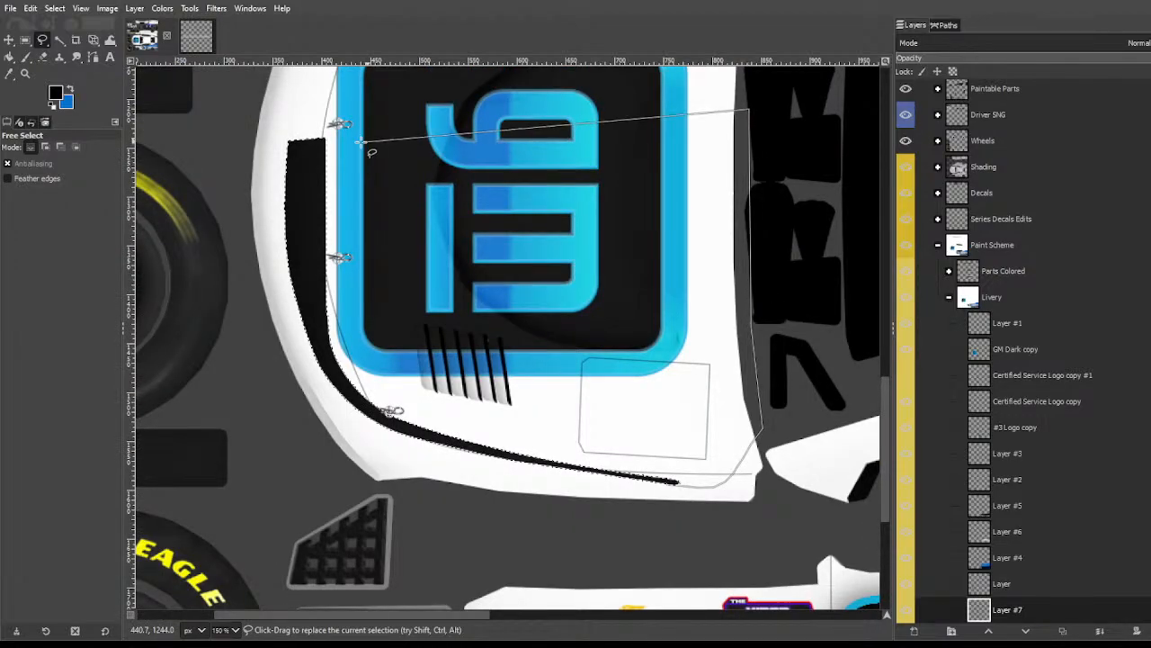
{"action": "left_click", "coordinate": [288, 135]}
{"action": "left_click", "coordinate": [311, 330]}
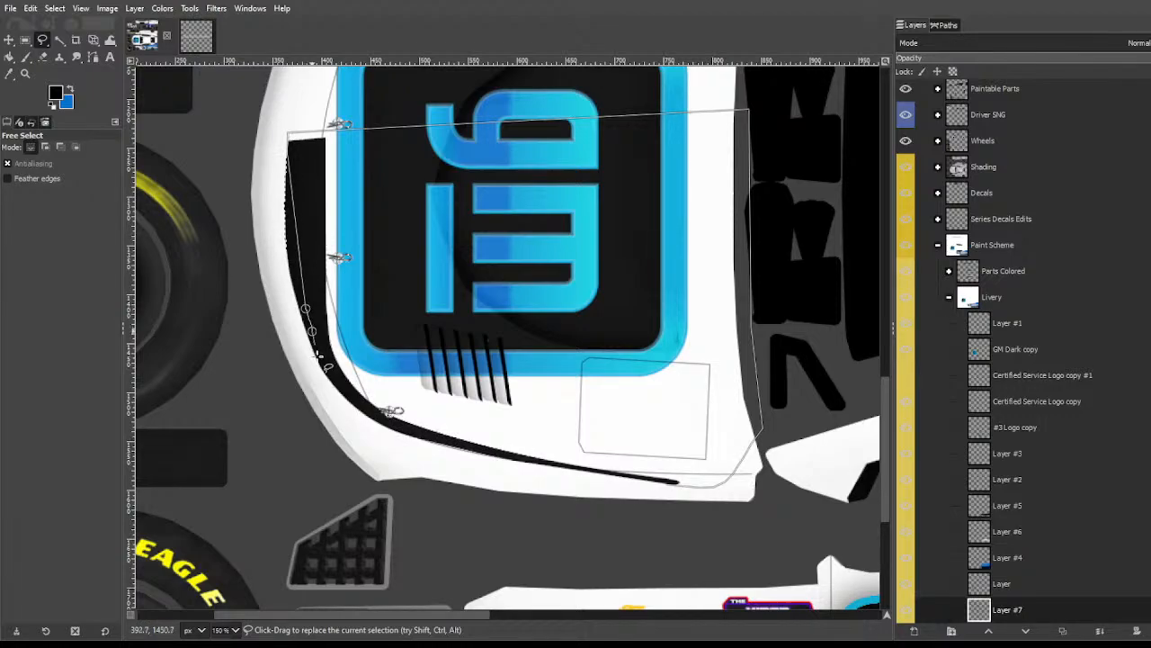
{"action": "left_click", "coordinate": [331, 376]}
{"action": "left_click", "coordinate": [520, 456]}
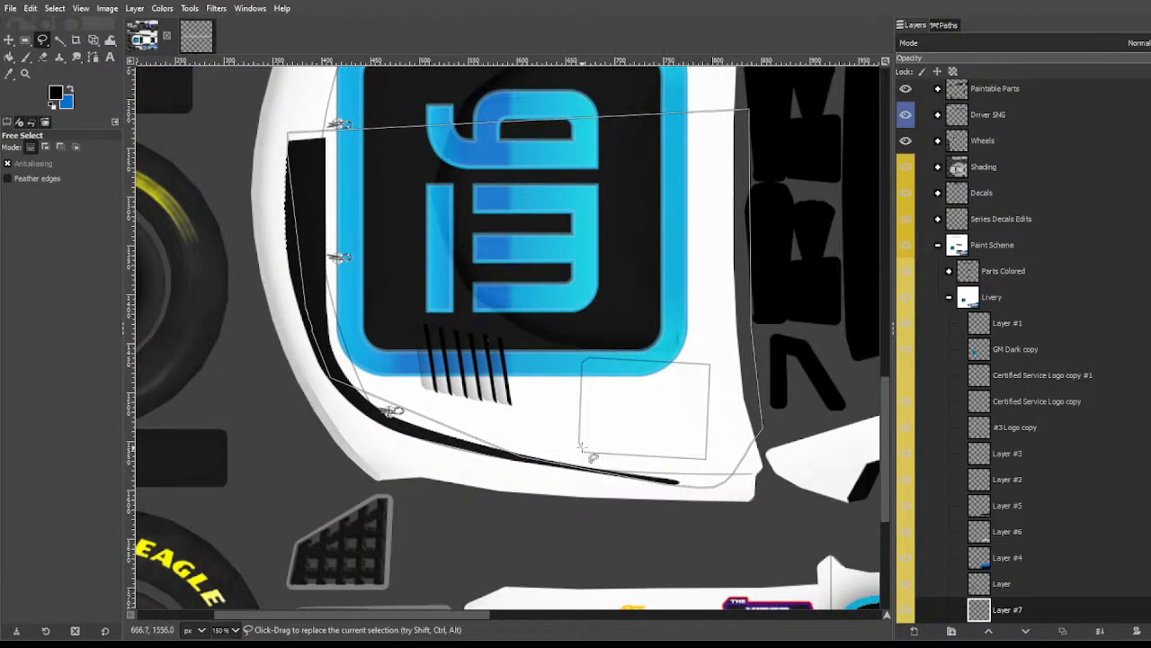
Step: Remove the holes from the hood selection, fill it with black on the new layer and deselect it
{"action": "left_click", "coordinate": [55, 8]}
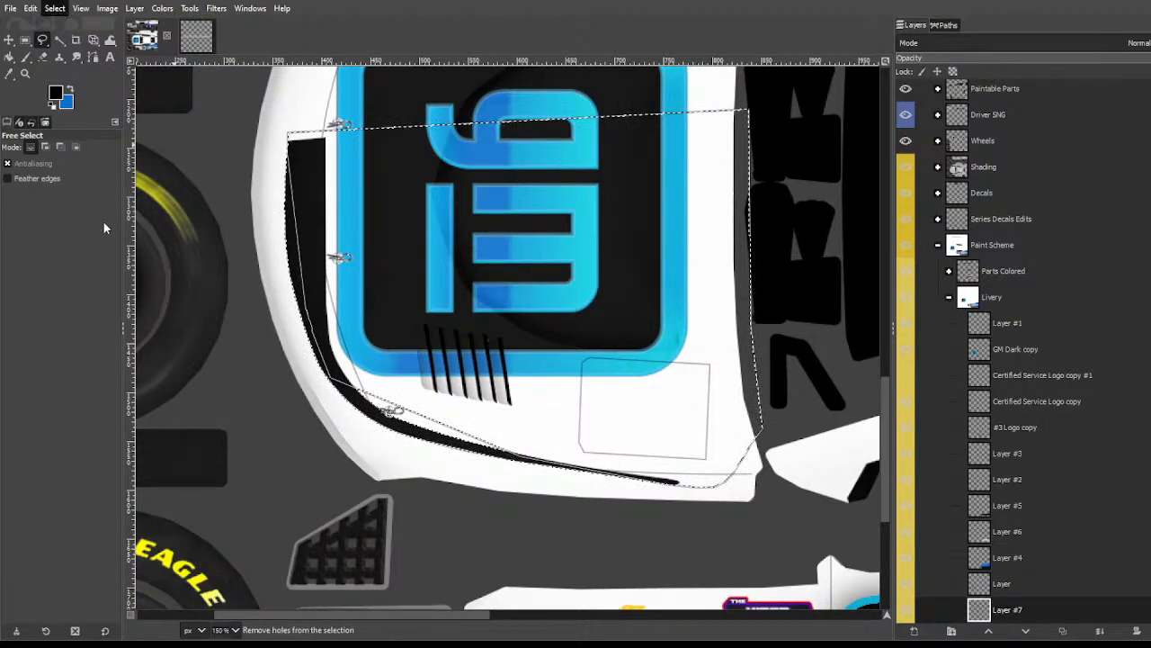
{"action": "left_click", "coordinate": [104, 221]}
{"action": "key", "text": "shift+b"}
{"action": "left_click", "coordinate": [517, 306]}
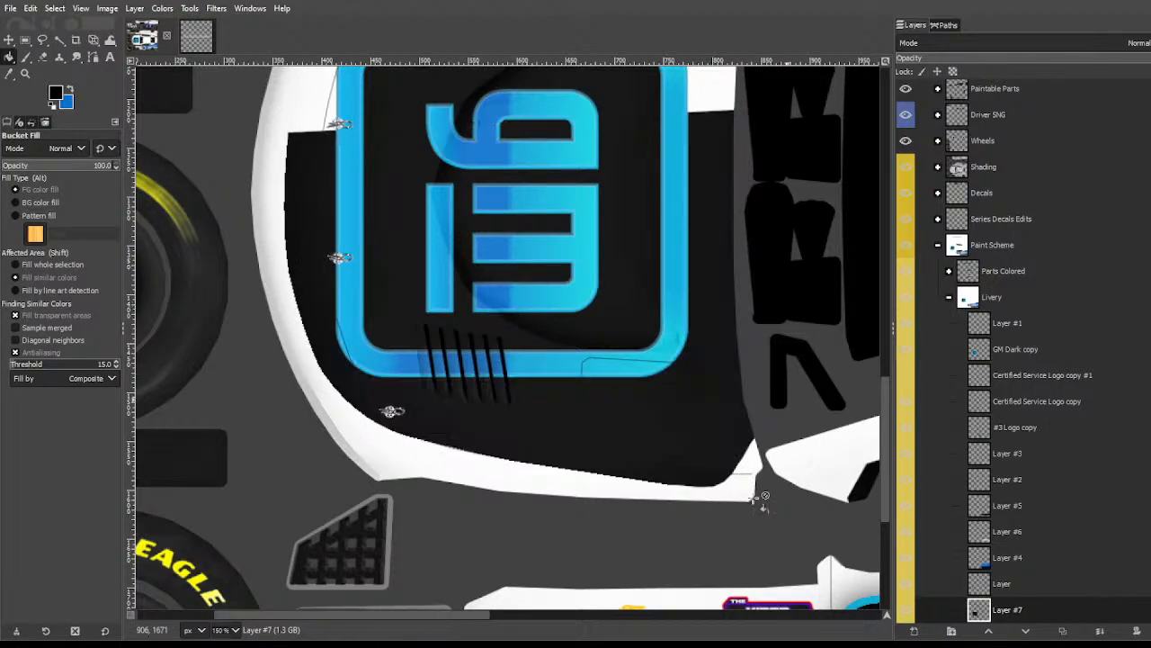
{"action": "key", "text": "ctrl+shift+a"}
Step: Select the black hood area by colour, grow the selection slightly beyond the stripe and fill it with black
{"action": "left_click", "coordinate": [59, 42]}
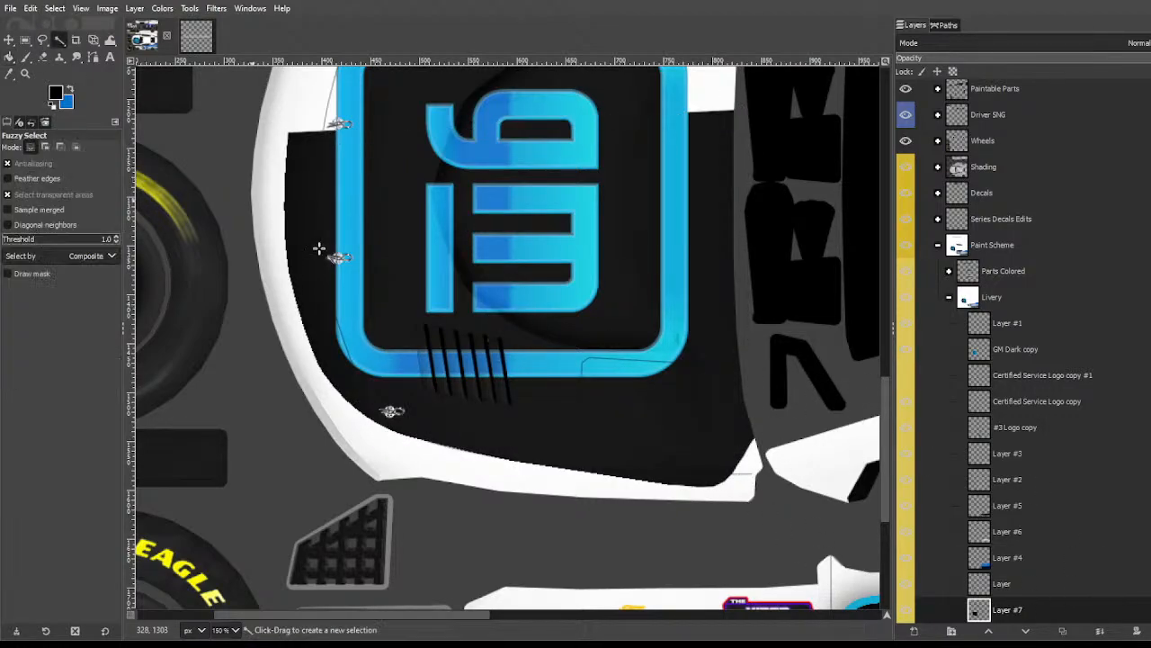
{"action": "scroll", "coordinate": [525, 333], "scroll_direction": "down", "scroll_amount": 1}
{"action": "scroll", "coordinate": [525, 332], "scroll_direction": "down", "scroll_amount": 1}
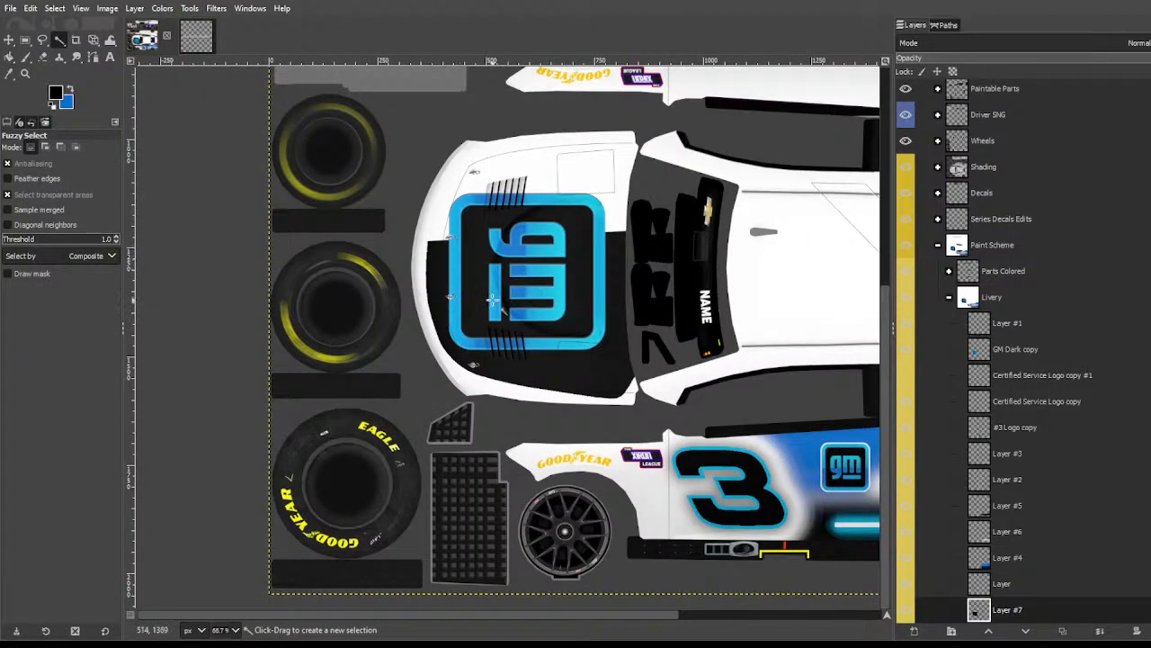
{"action": "left_click", "coordinate": [493, 301]}
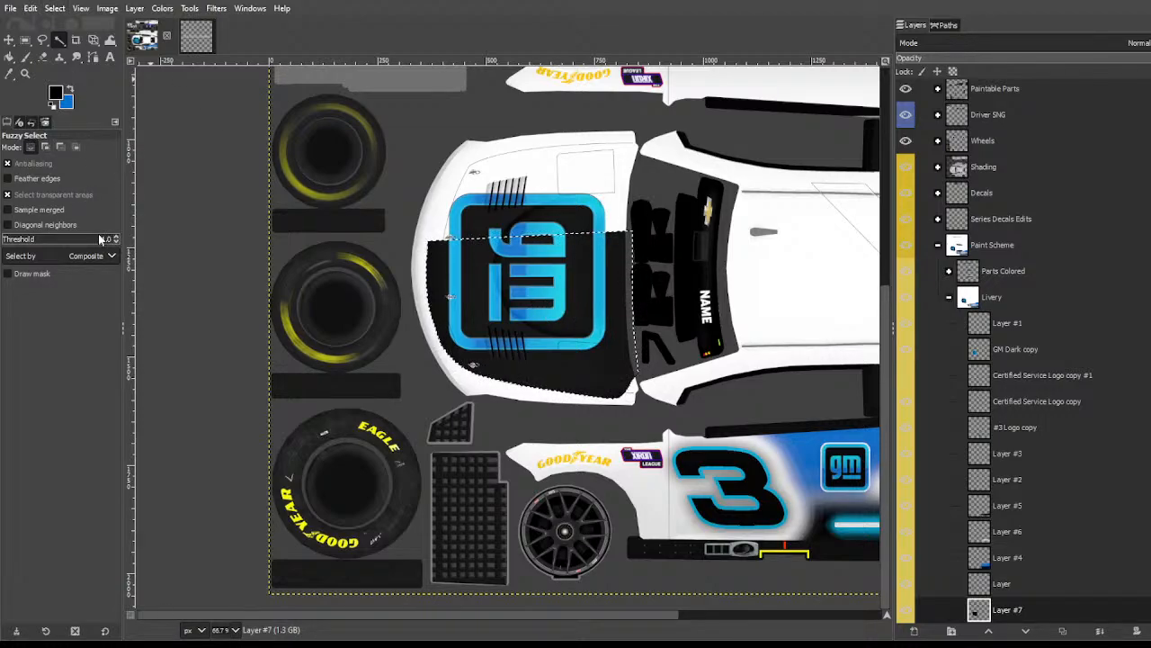
{"action": "key", "text": "shift+b"}
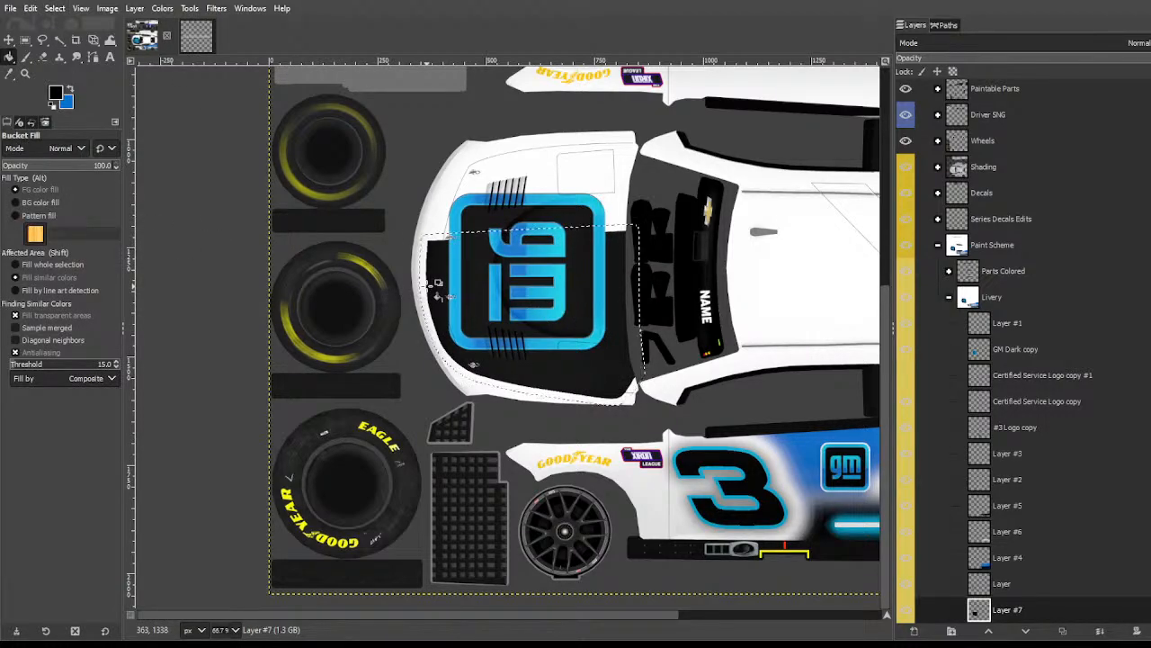
{"action": "left_click", "coordinate": [437, 285]}
Step: Invert the colour of the curved stripe on the layer named Layer so that it turns white
{"action": "left_click", "coordinate": [1002, 583]}
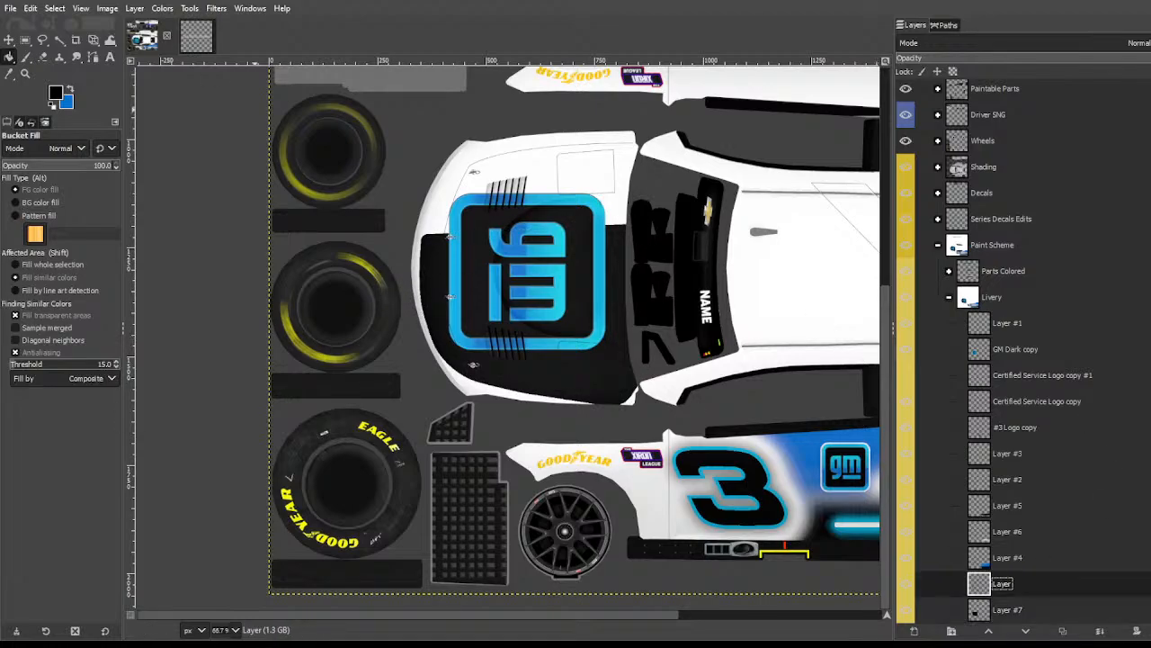
{"action": "left_click", "coordinate": [161, 8]}
{"action": "left_click", "coordinate": [200, 217]}
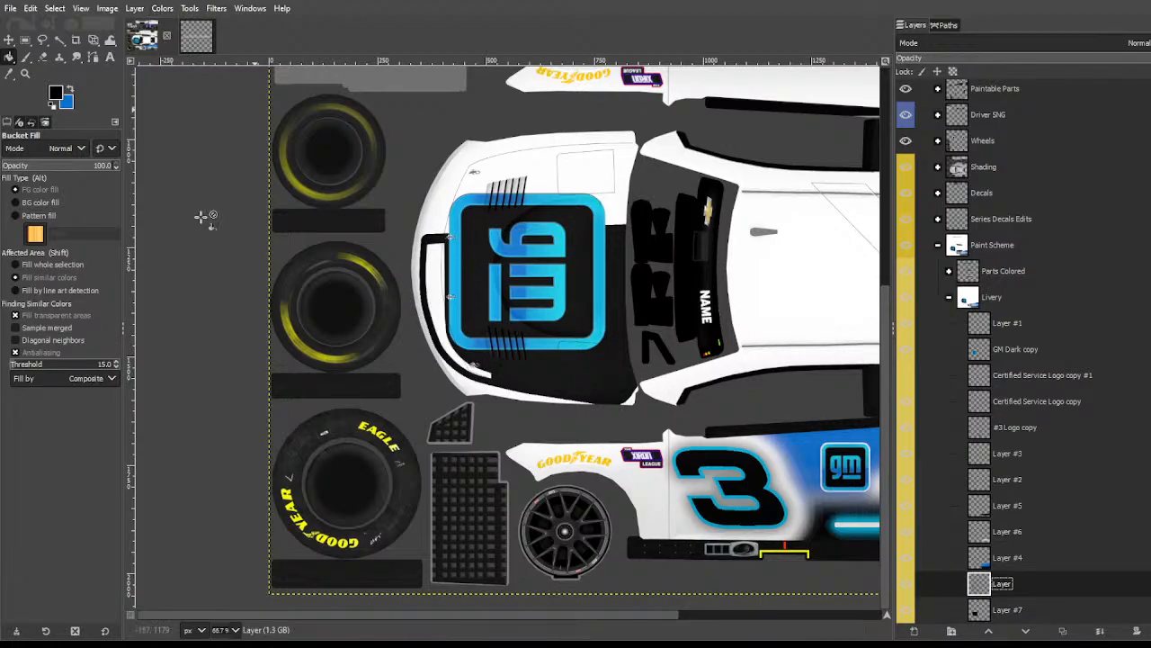
{"action": "left_click", "coordinate": [72, 42]}
{"action": "left_click", "coordinate": [61, 40]}
Step: Scale the GM Dark copy logo on the hood to 333 x 333 px and shift it slightly within the black area
{"action": "left_click", "coordinate": [992, 559]}
{"action": "key", "text": "Up"}
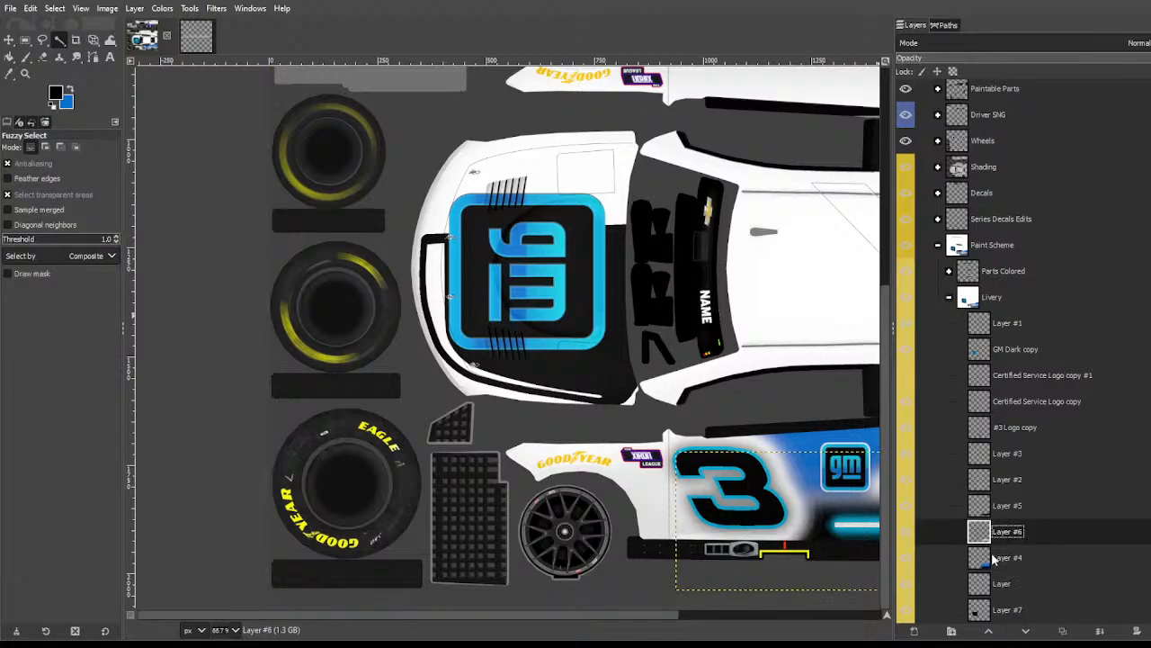
{"action": "key", "text": "Up"}
{"action": "key", "text": "Up"}
{"action": "key", "text": "Up"}
{"action": "key", "text": "Up"}
{"action": "key", "text": "Up"}
{"action": "key", "text": "Up"}
{"action": "key", "text": "Up"}
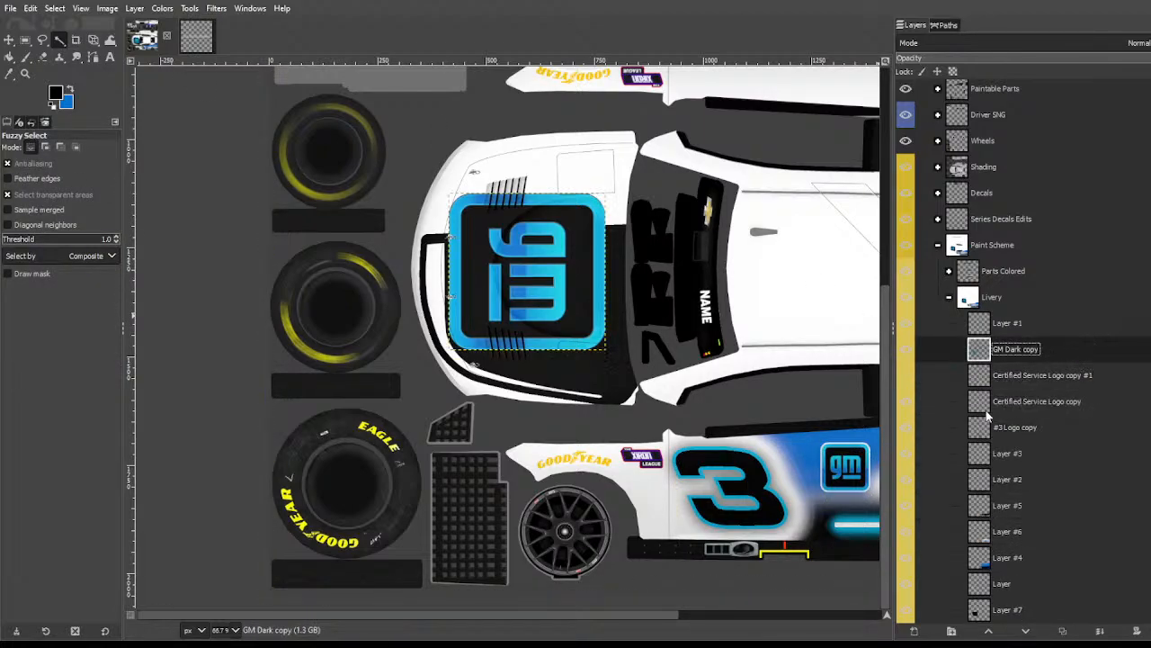
{"action": "key", "text": "shift+s"}
{"action": "left_click", "coordinate": [482, 262]}
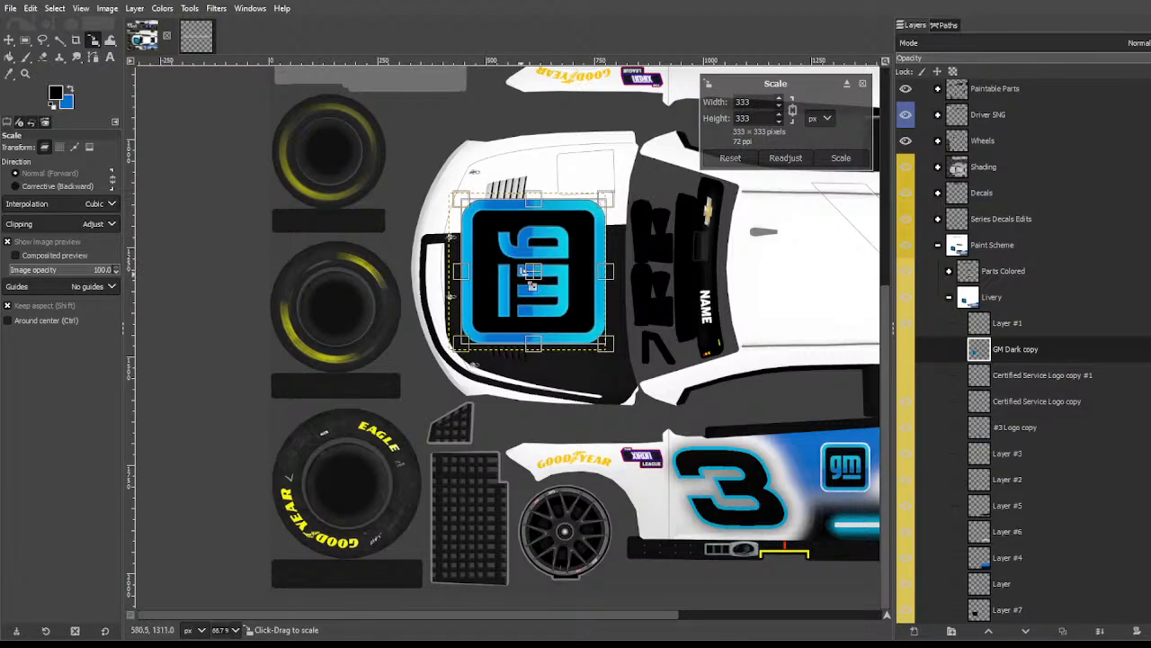
{"action": "left_click_drag", "start_coordinate": [542, 285], "coordinate": [540, 285]}
{"action": "key", "text": "Return"}
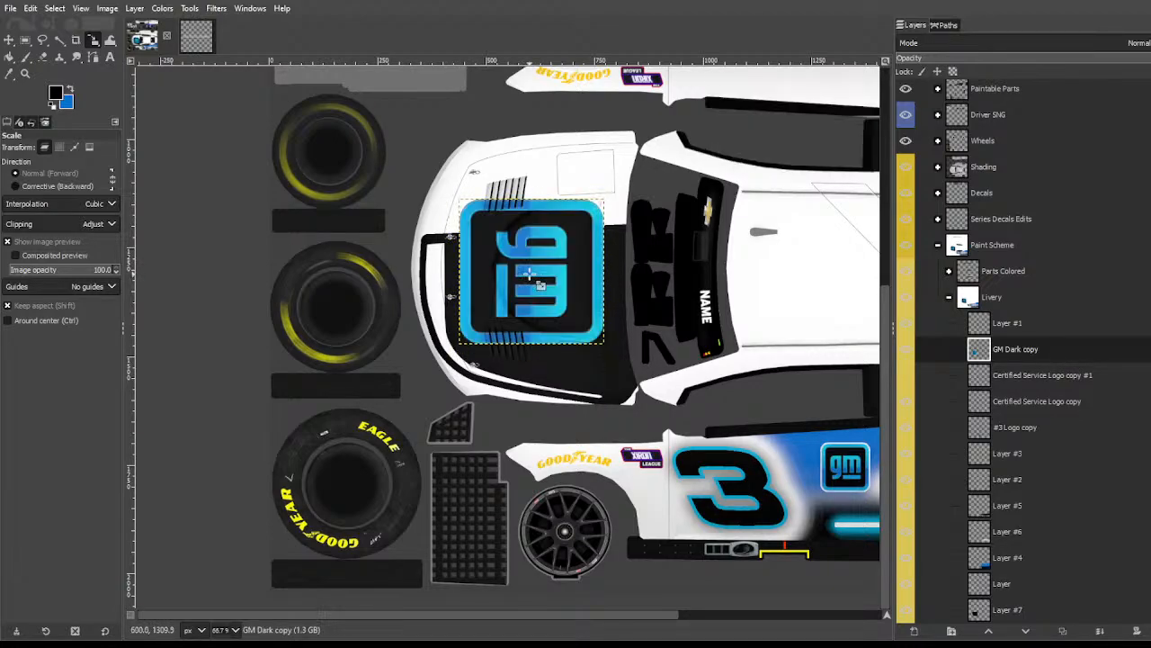
{"action": "left_click", "coordinate": [58, 40]}
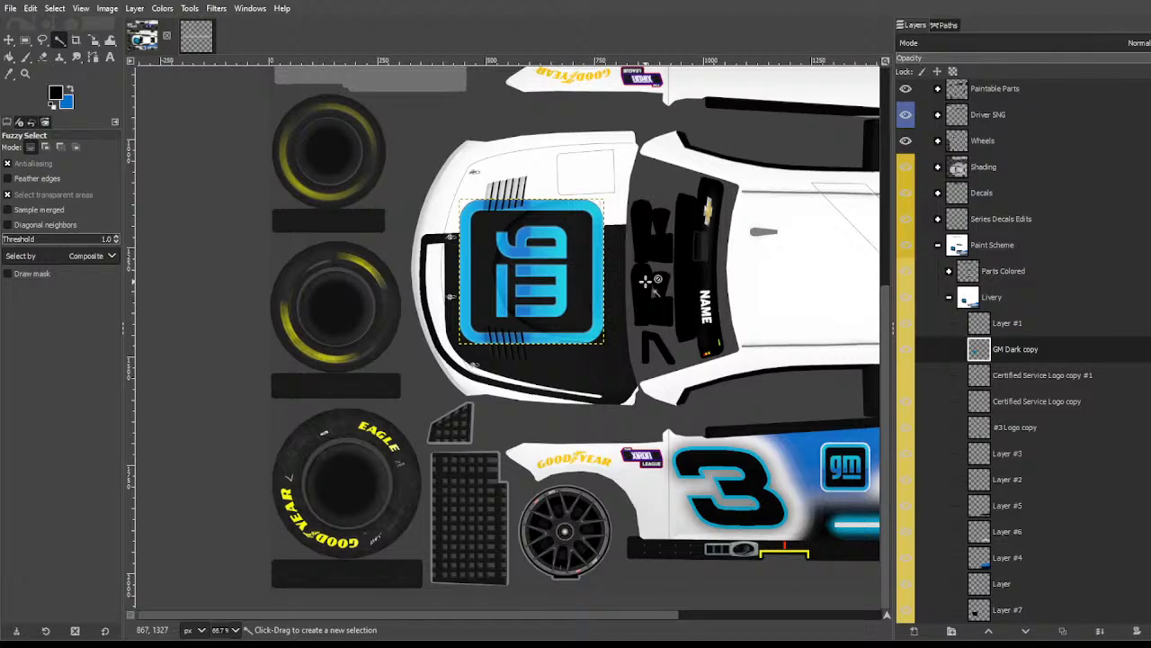
Step: Inspect the hood's black area and white stripe up close by toggling the visibility of their two layers
{"action": "scroll", "coordinate": [649, 278], "scroll_direction": "up", "scroll_amount": 2}
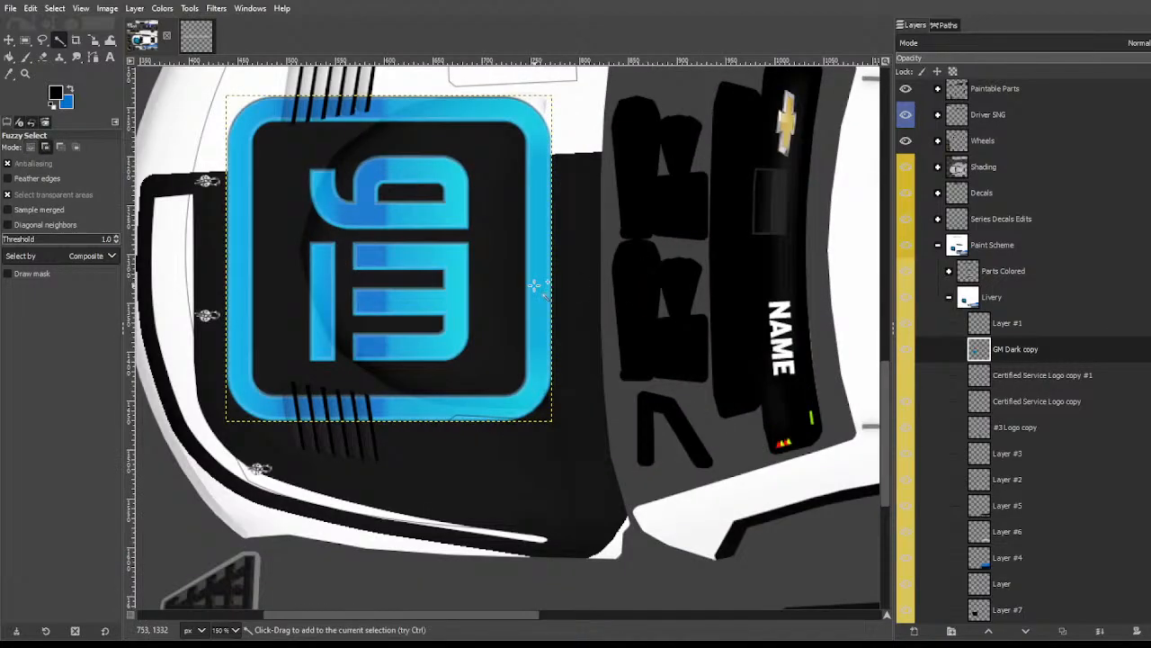
{"action": "scroll", "coordinate": [630, 306], "scroll_direction": "left", "scroll_amount": 5}
{"action": "scroll", "coordinate": [604, 335], "scroll_direction": "right", "scroll_amount": 4}
{"action": "scroll", "coordinate": [941, 507], "scroll_direction": "down", "scroll_amount": 1}
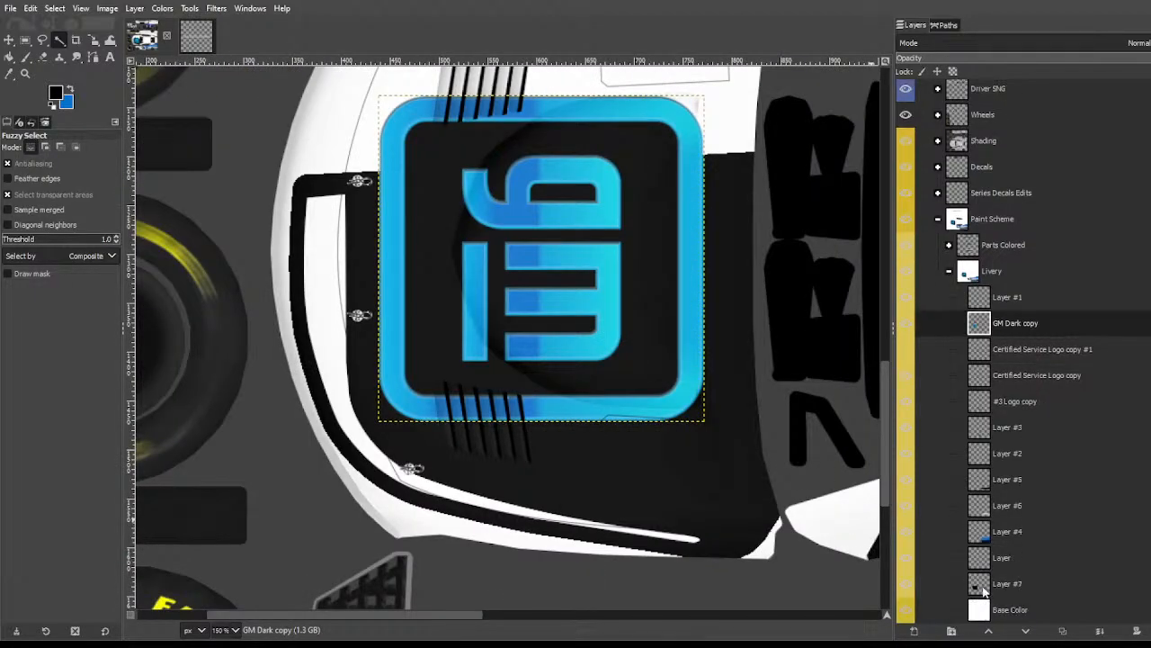
{"action": "left_click", "coordinate": [986, 601]}
{"action": "left_click", "coordinate": [979, 585]}
{"action": "left_click", "coordinate": [905, 585]}
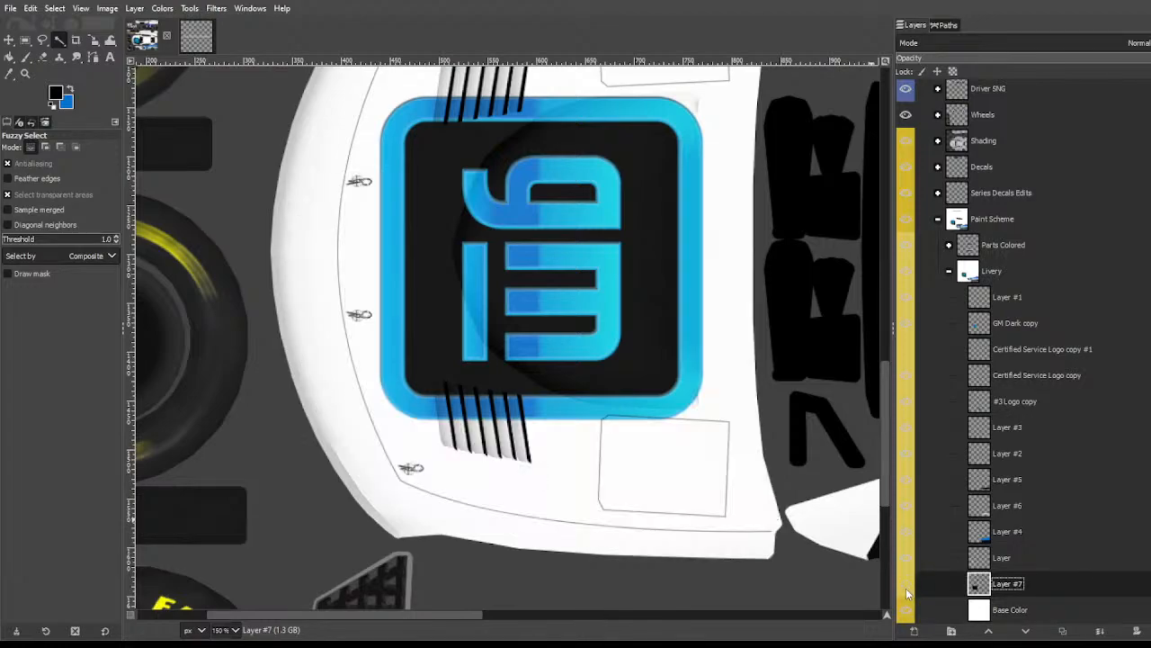
{"action": "left_click", "coordinate": [905, 585]}
{"action": "left_click", "coordinate": [906, 584]}
{"action": "left_click", "coordinate": [905, 585]}
{"action": "left_click", "coordinate": [928, 559]}
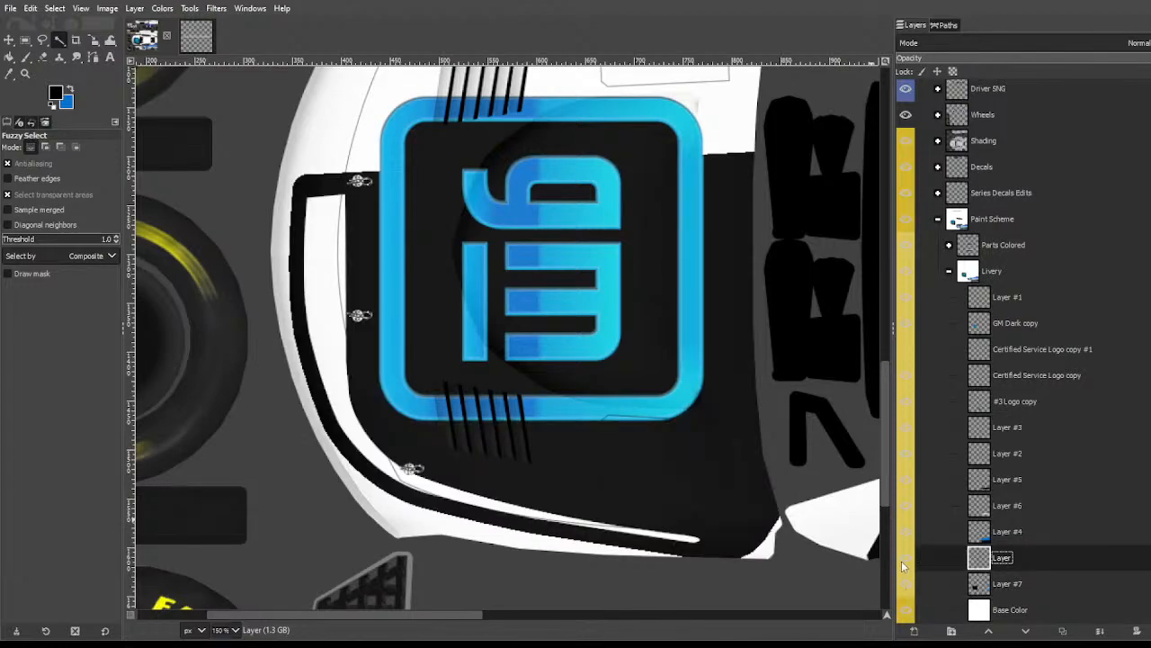
{"action": "left_click", "coordinate": [903, 561]}
{"action": "left_click", "coordinate": [903, 562]}
{"action": "left_click", "coordinate": [987, 585]}
{"action": "left_click", "coordinate": [907, 590]}
{"action": "left_click", "coordinate": [905, 591]}
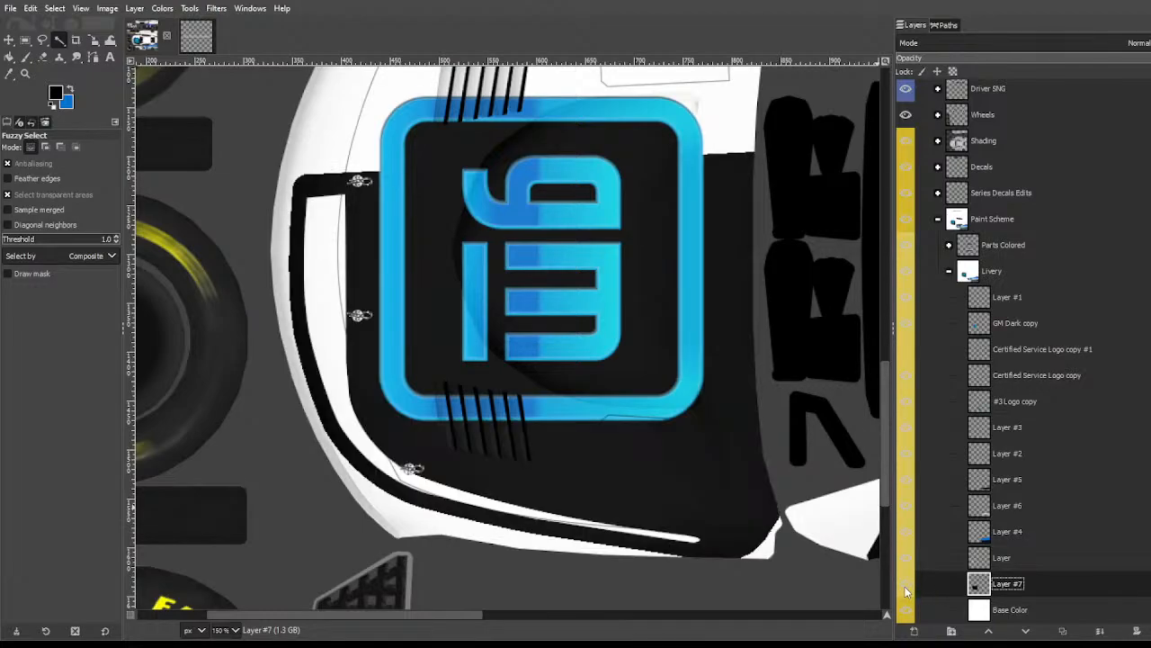
Step: Select the white stripe by colour, add a new layer directly above Layer #7 and clear the selection
{"action": "left_click", "coordinate": [1001, 557]}
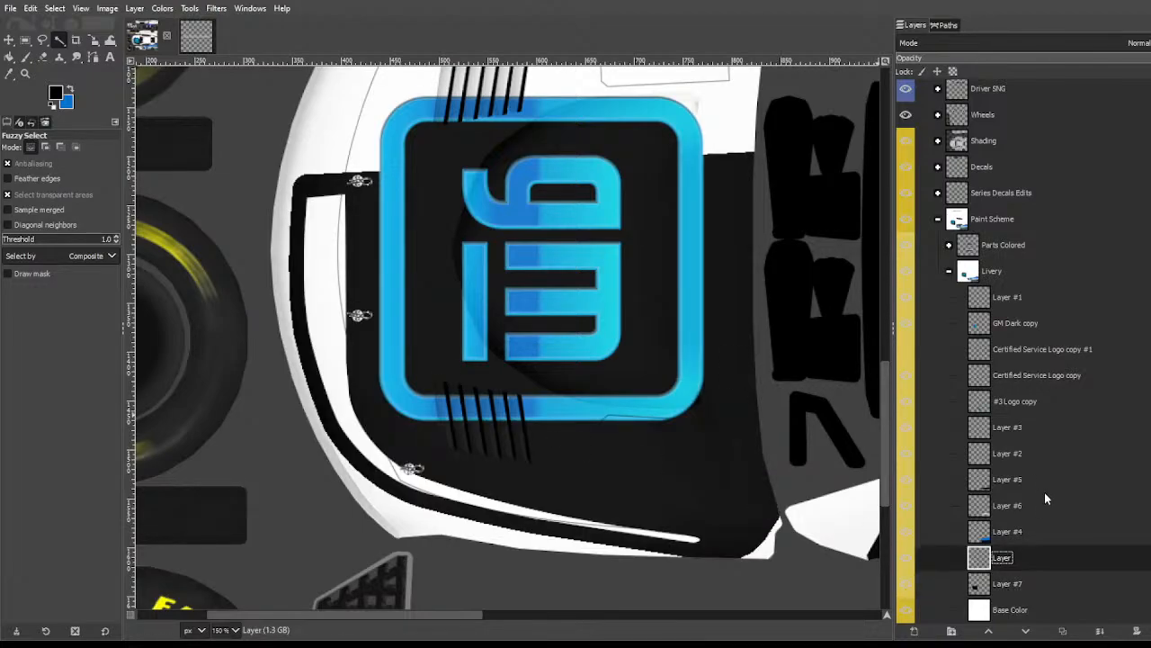
{"action": "mouse_move", "coordinate": [407, 386]}
{"action": "left_mouse_down"}
{"action": "mouse_move", "coordinate": [459, 365]}
{"action": "mouse_move", "coordinate": [408, 385]}
{"action": "left_mouse_up"}
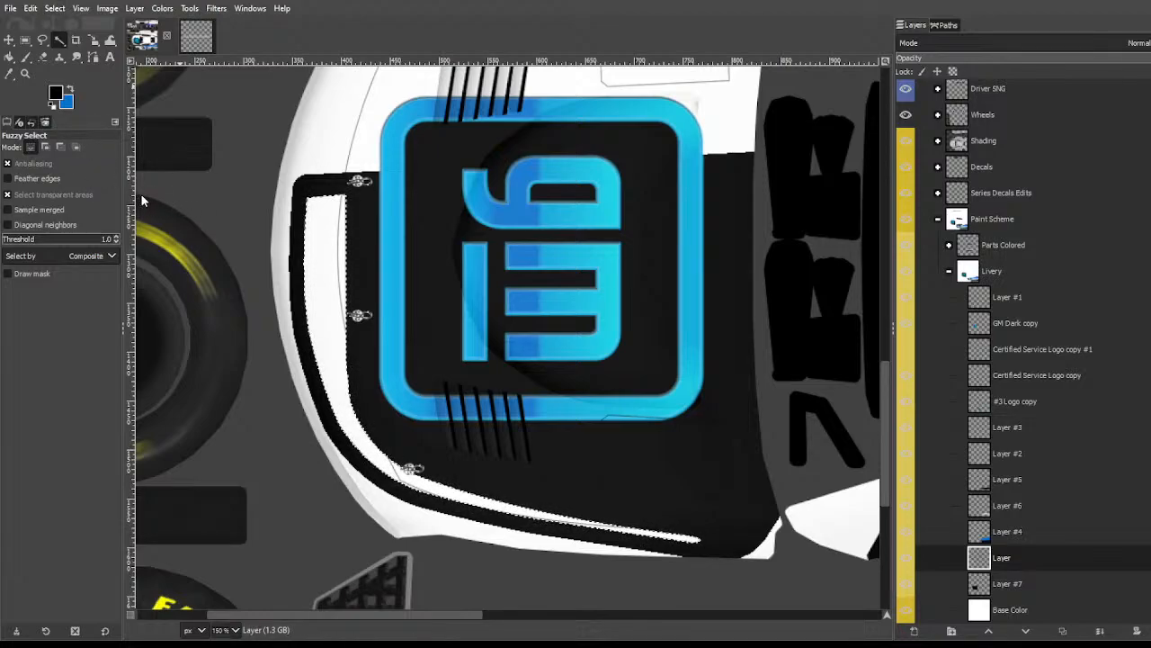
{"action": "left_click", "coordinate": [998, 584]}
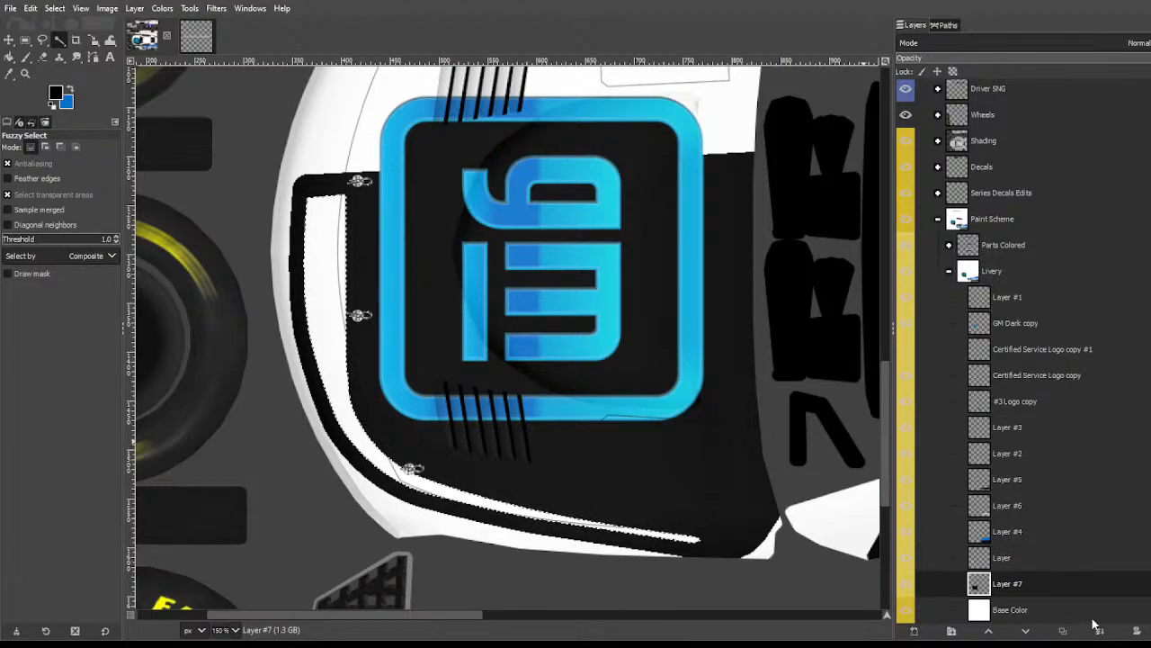
{"action": "left_click", "coordinate": [914, 630], "text": "shift"}
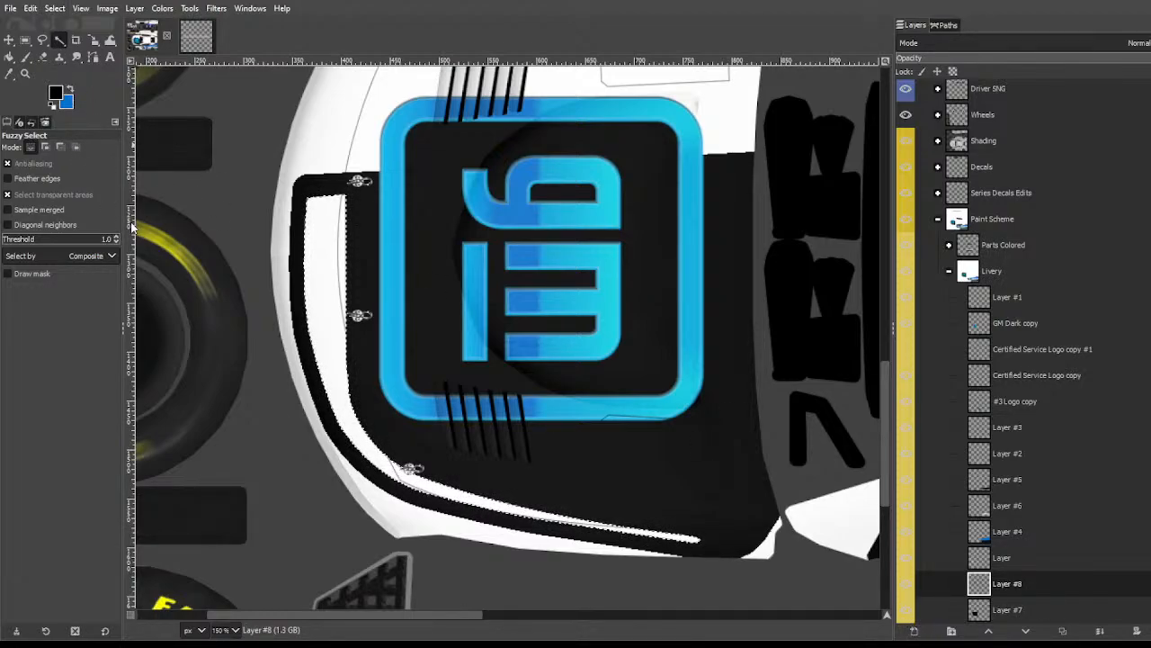
{"action": "key", "text": "ctrl+shift+a"}
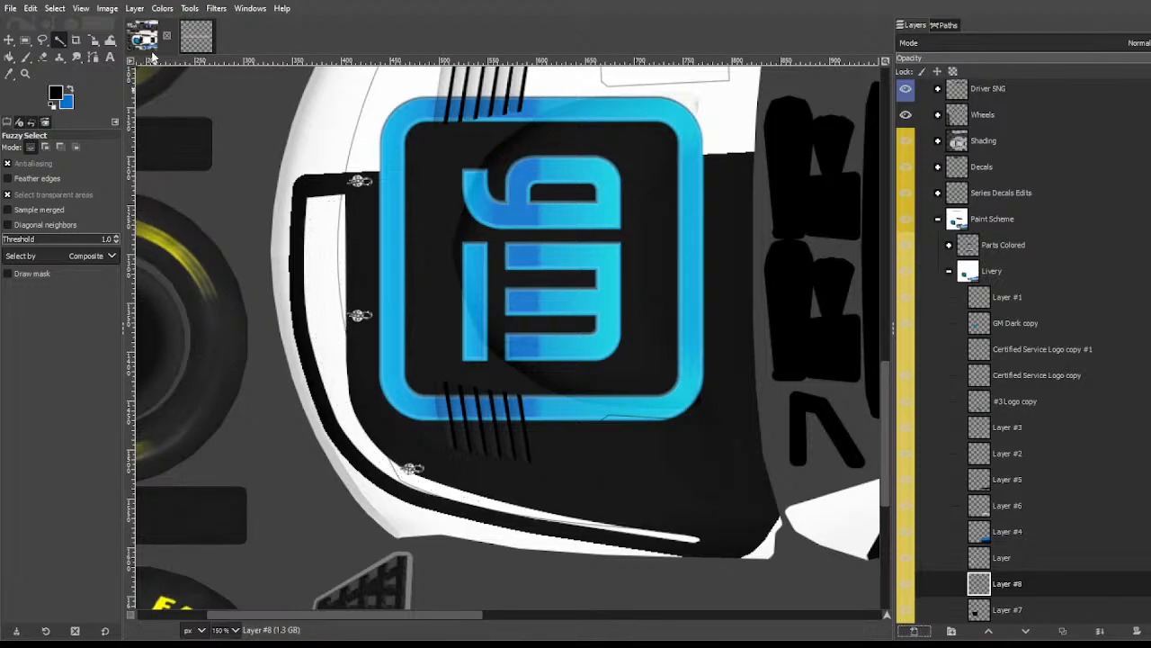
Step: Feather the white stripe's selection, fill it with cyan on Layer #8 as a soft glow and clear the selection
{"action": "left_click", "coordinate": [81, 174]}
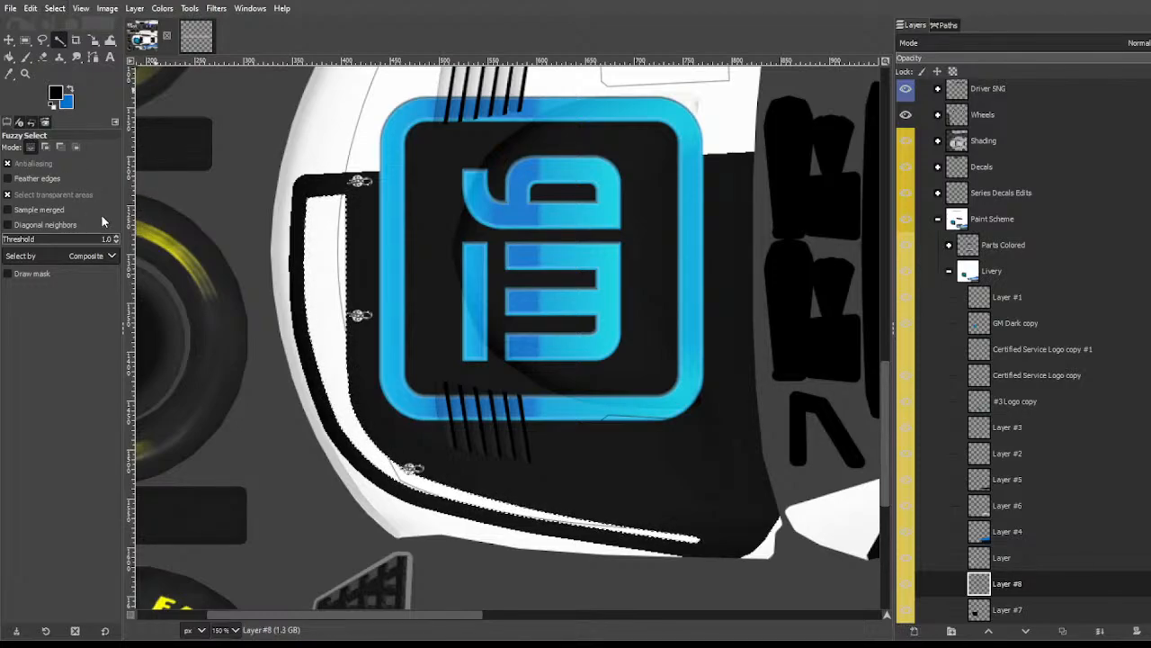
{"action": "left_click", "coordinate": [117, 231]}
{"action": "key", "text": "shift+b"}
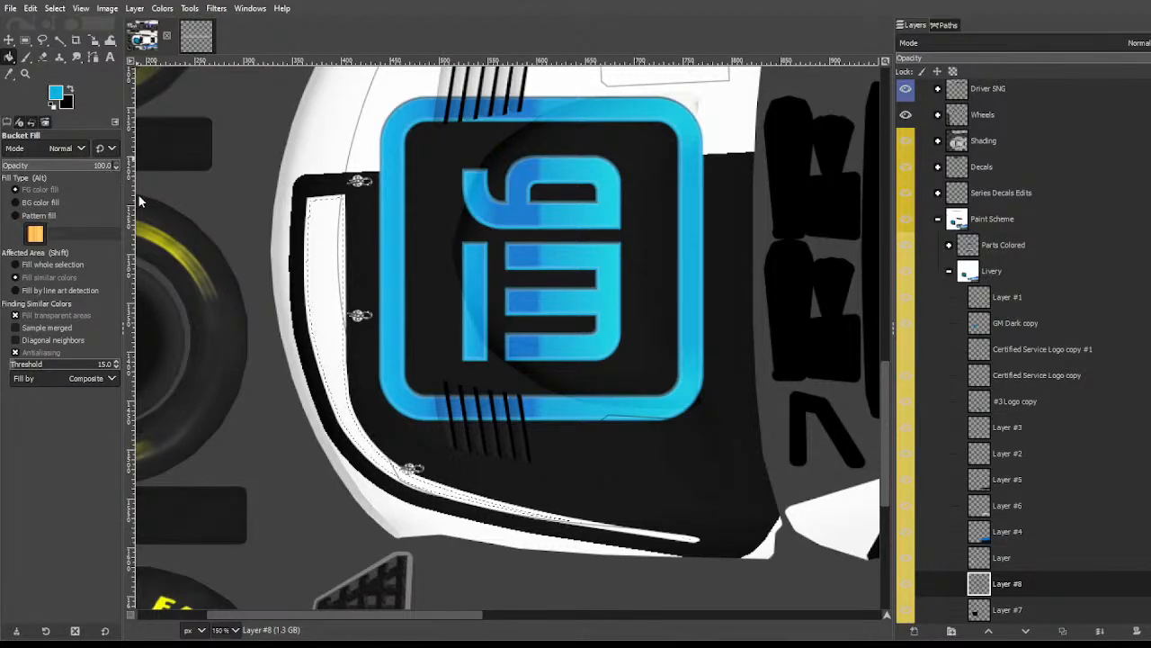
{"action": "left_click", "coordinate": [355, 413]}
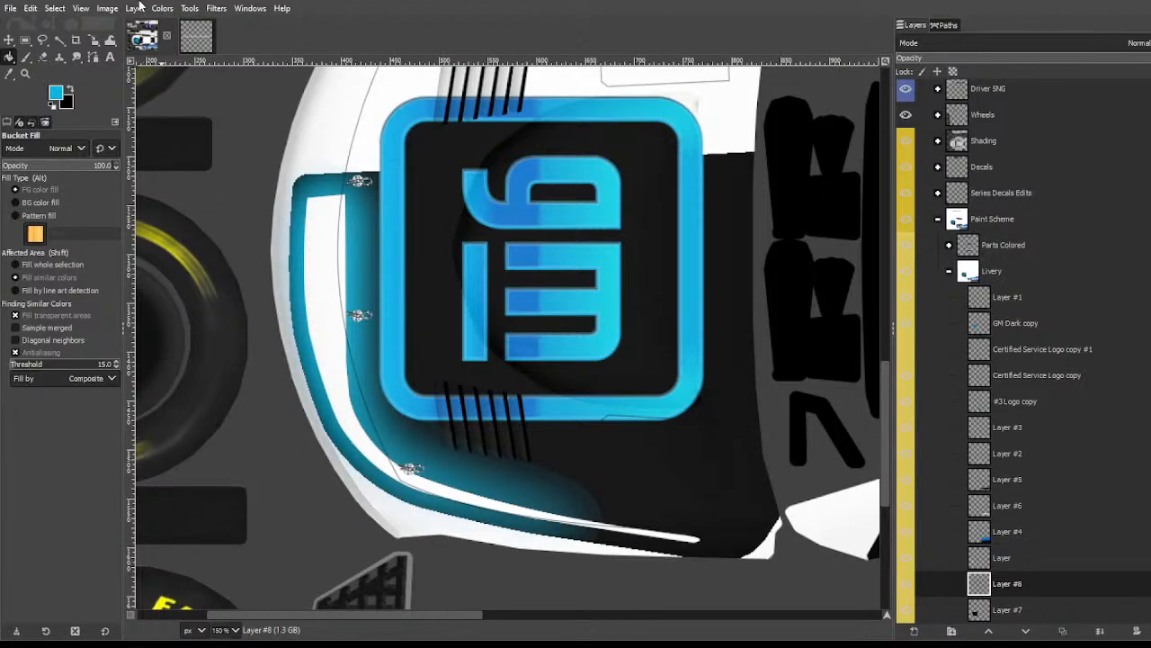
Step: Try to select the cyan glow's area on Layer #8 with Fuzzy Select and shrink the selection
{"action": "key", "text": "u"}
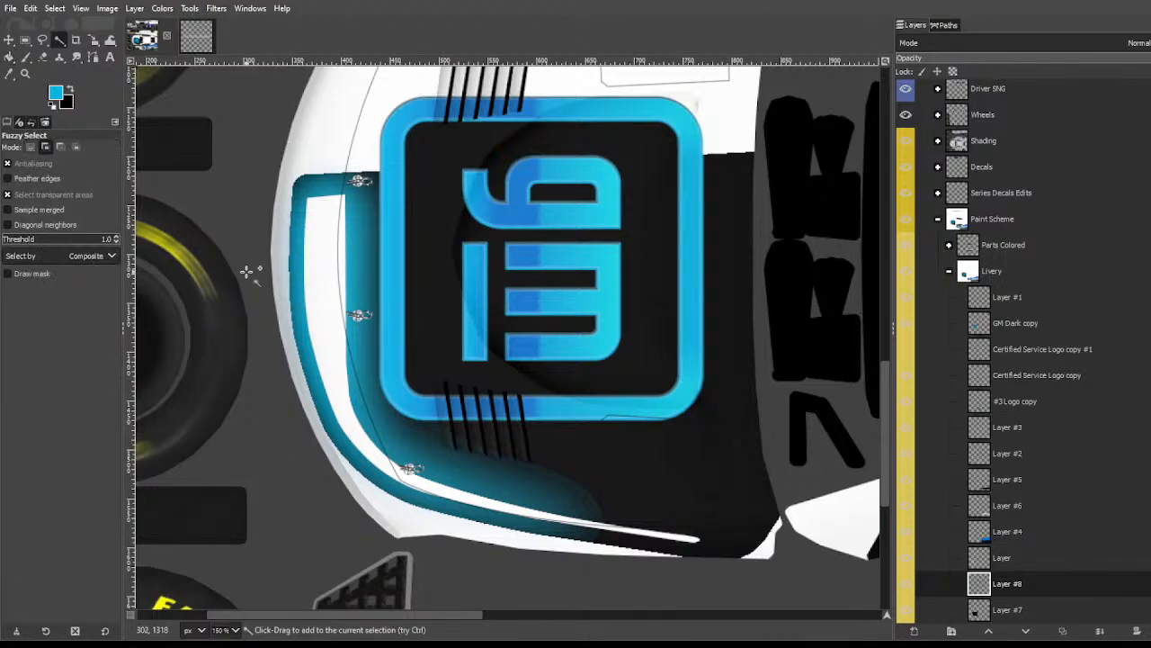
{"action": "left_click", "coordinate": [265, 275], "text": "shift"}
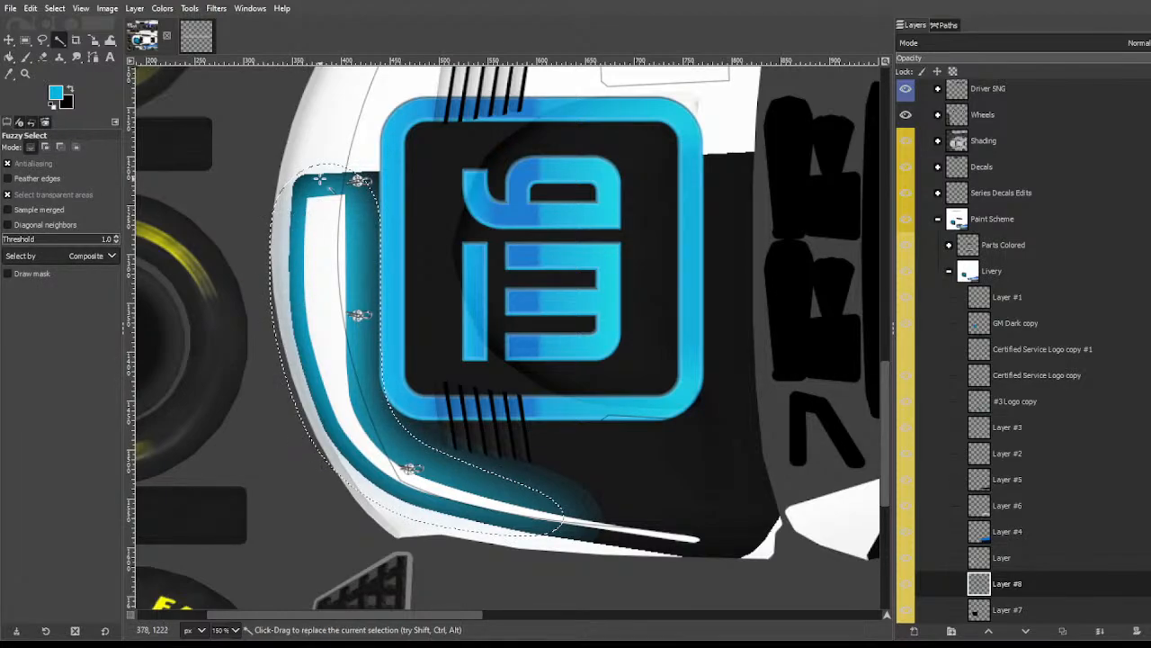
{"action": "key", "text": "f"}
{"action": "left_click", "coordinate": [58, 40]}
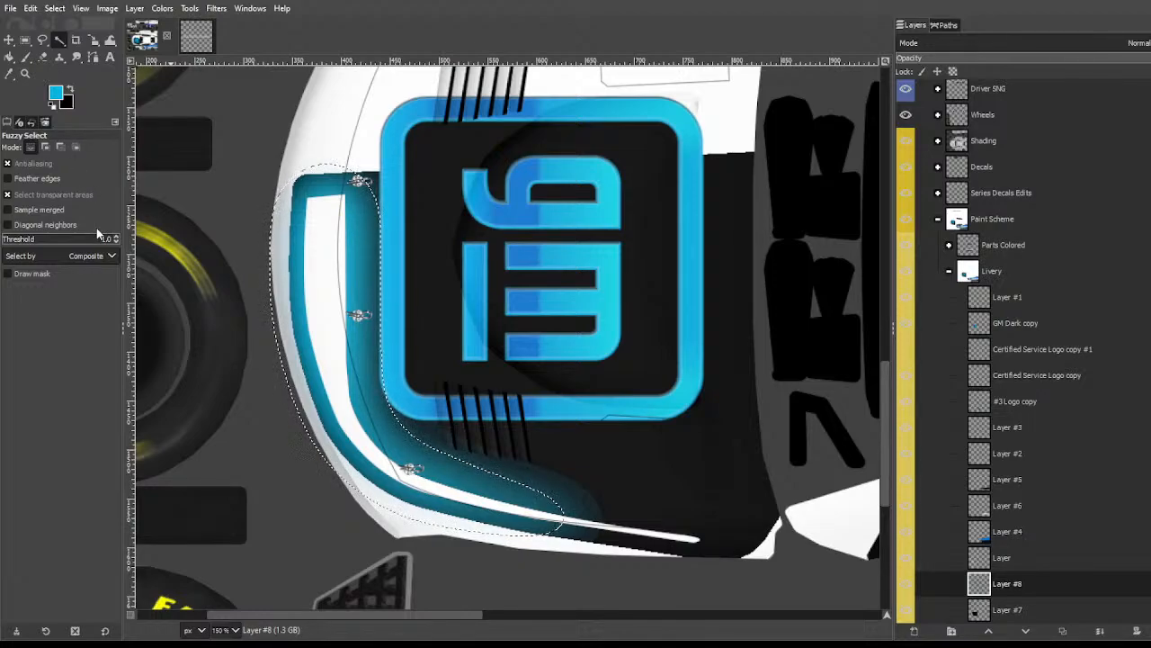
{"action": "left_click", "coordinate": [54, 8]}
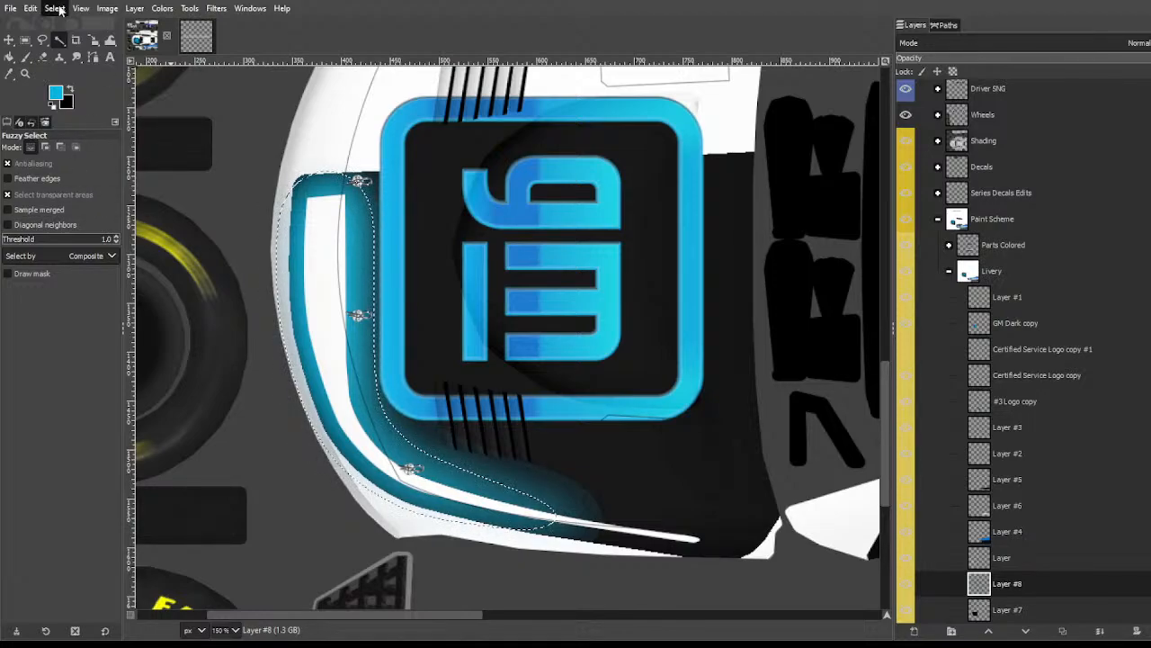
{"action": "left_click", "coordinate": [88, 191]}
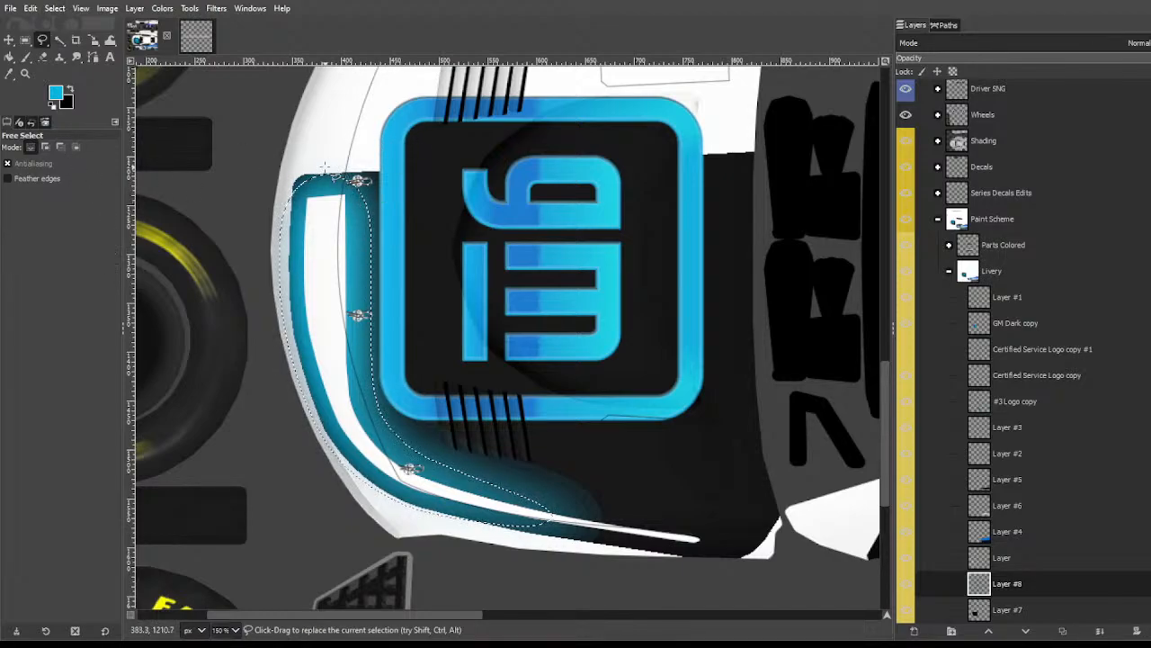
Step: Try to extend the glow selection with a freehand outline running along the white stripe
{"action": "key", "text": "f"}
{"action": "left_click", "coordinate": [326, 126]}
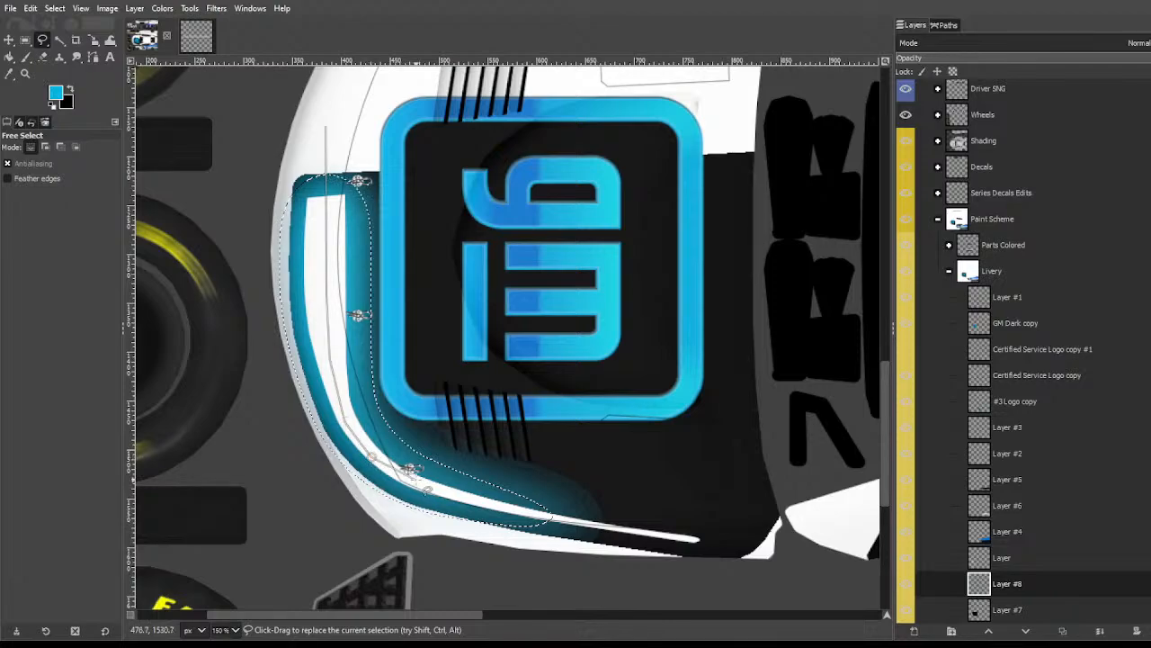
{"action": "left_click", "coordinate": [575, 521]}
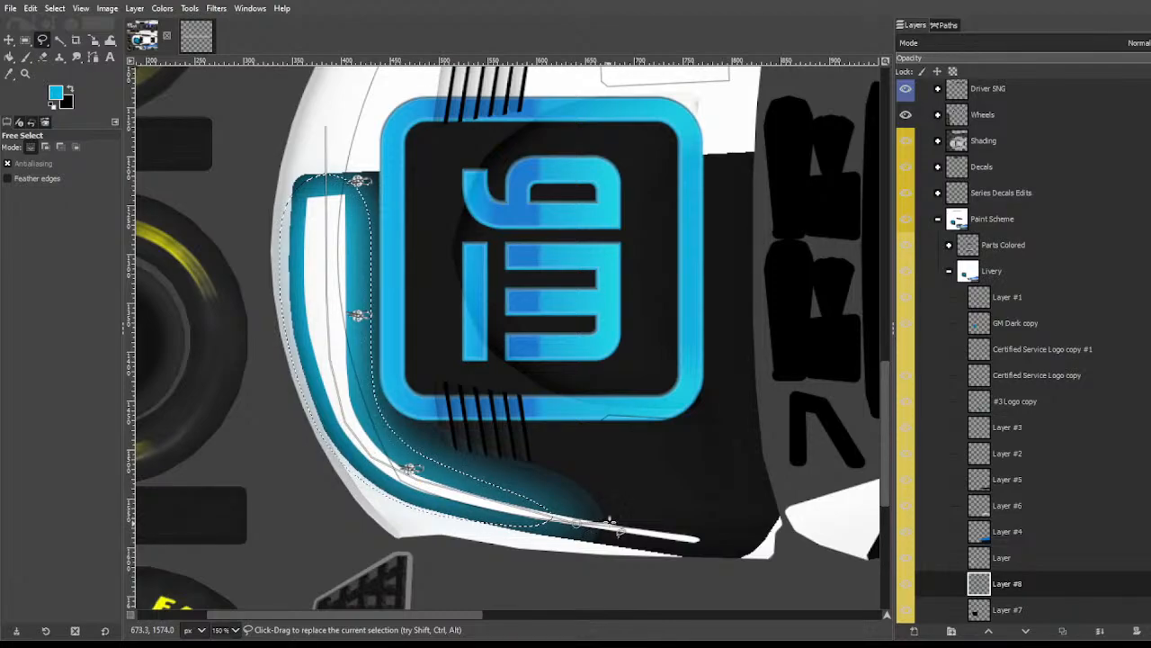
{"action": "mouse_move", "coordinate": [721, 543]}
{"action": "left_mouse_down"}
{"action": "mouse_move", "coordinate": [739, 543]}
{"action": "mouse_move", "coordinate": [700, 45]}
{"action": "mouse_move", "coordinate": [331, 171]}
{"action": "mouse_move", "coordinate": [326, 194]}
{"action": "left_mouse_up"}
{"action": "left_click", "coordinate": [58, 41]}
Step: Try to select the area around the white stripe on the layer named Layer with Fuzzy Select
{"action": "left_click", "coordinate": [957, 557]}
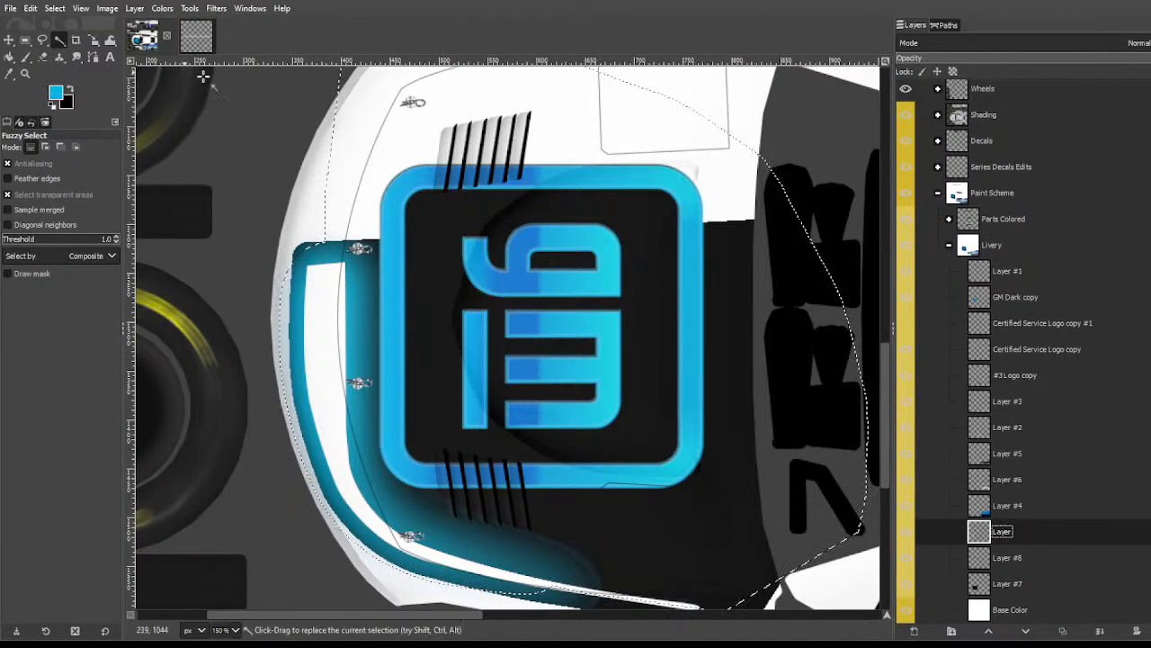
{"action": "key", "text": "ctrl+shift+a"}
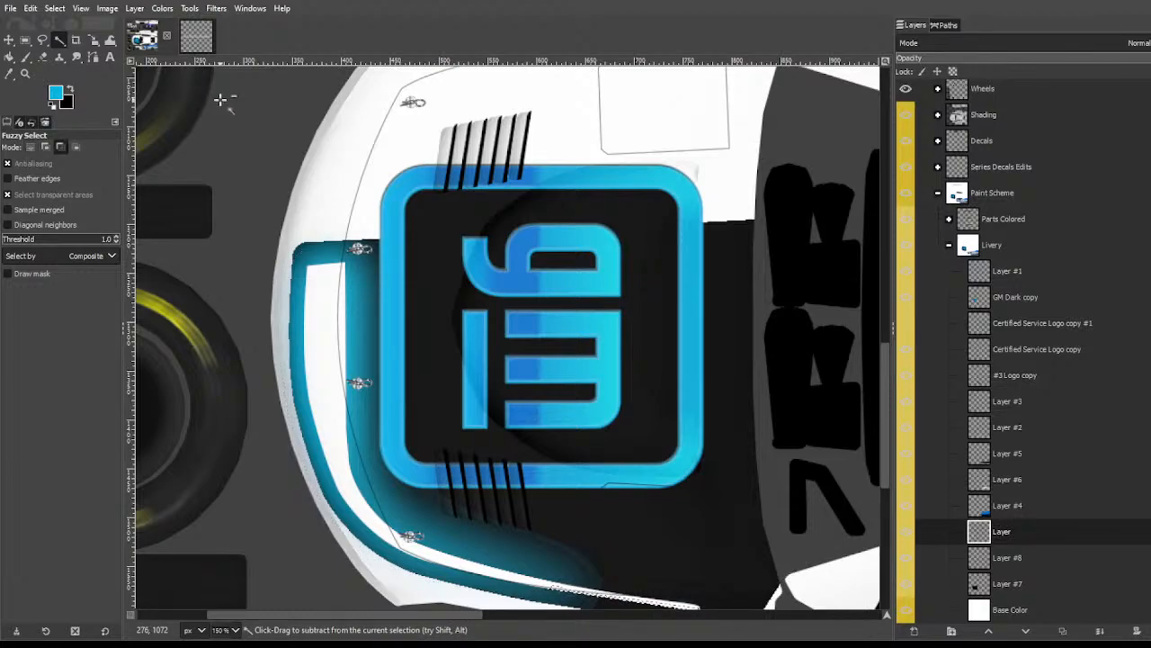
{"action": "key", "text": "ctrl+z"}
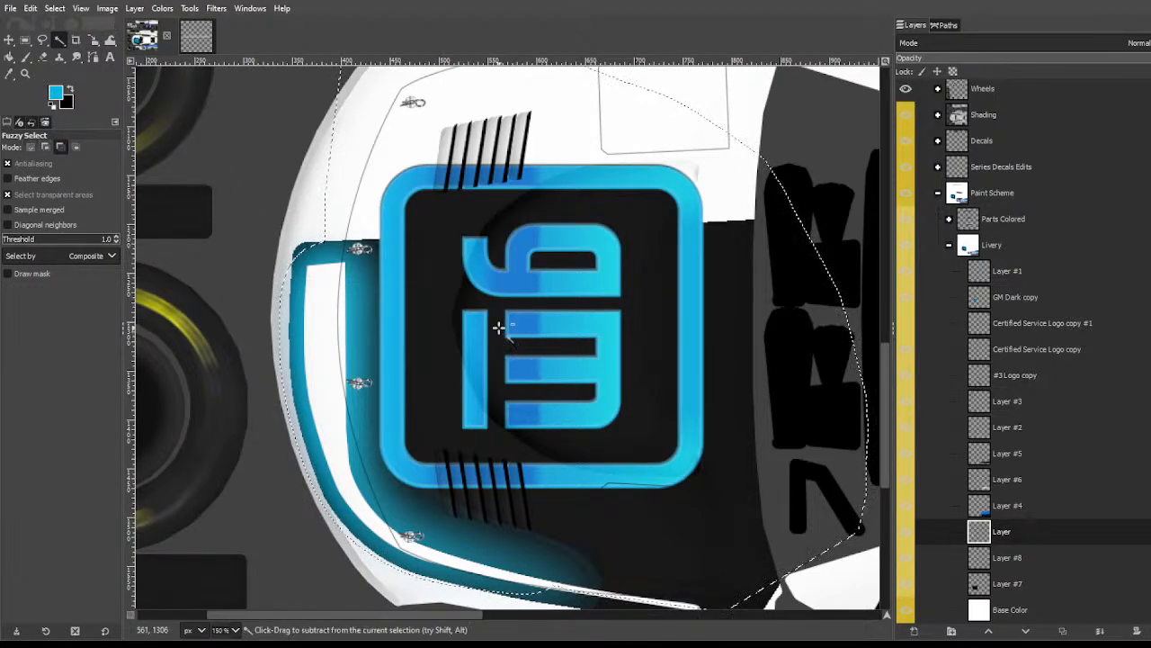
{"action": "key", "text": "ctrl+shift+a"}
{"action": "left_click_drag", "start_coordinate": [319, 299], "coordinate": [365, 312]}
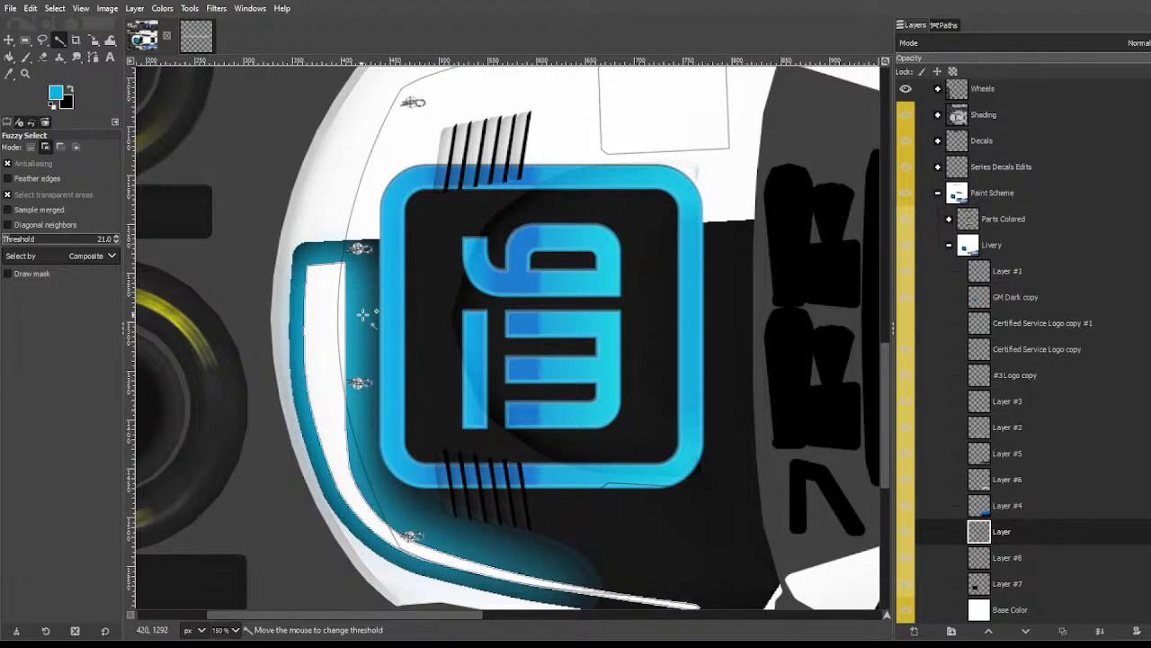
{"action": "left_click_drag", "start_coordinate": [449, 322], "coordinate": [449, 322]}
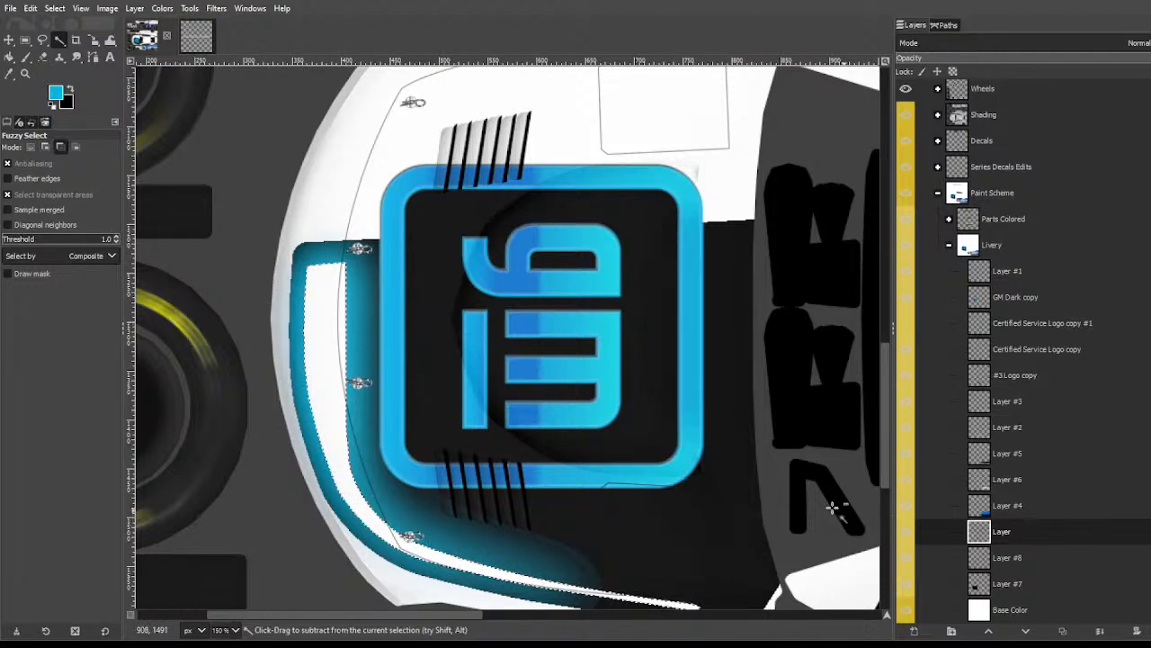
Step: Return to Layer #8, try Fuzzy Select around the glow once more and clear the selection
{"action": "left_click", "coordinate": [1019, 555]}
{"action": "left_click", "coordinate": [310, 316], "text": "shift"}
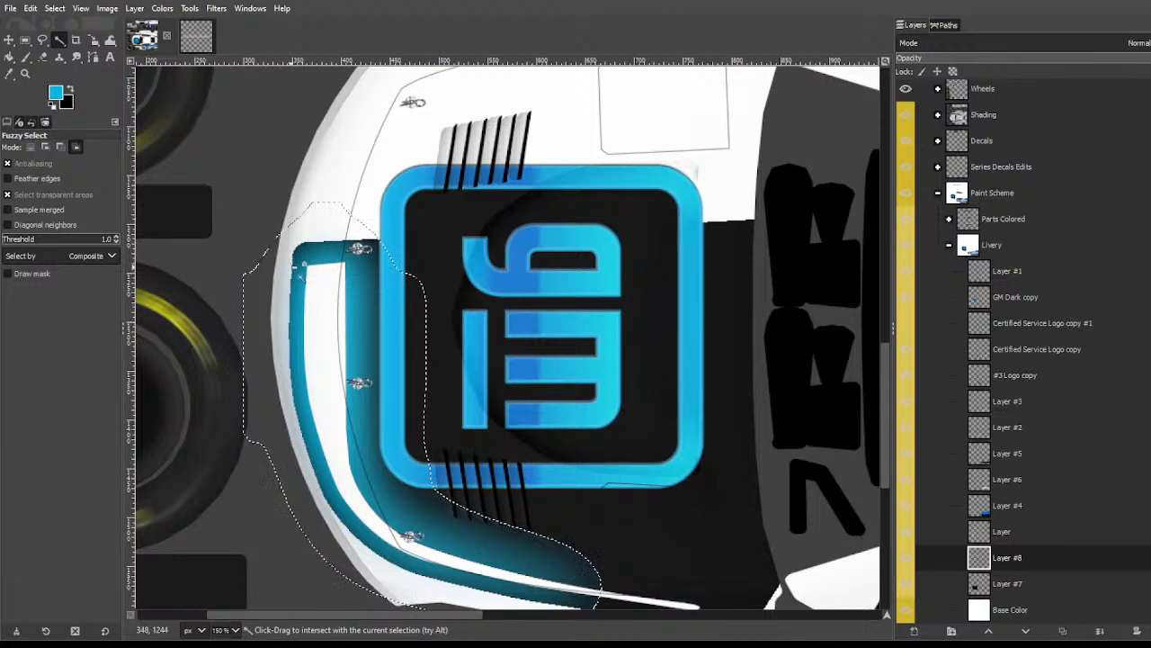
{"action": "key", "text": "ctrl+shift+a"}
Step: Start a path on Layer #8 that curves along the black hood area's front edge, outside the white stripe
{"action": "key", "text": "b"}
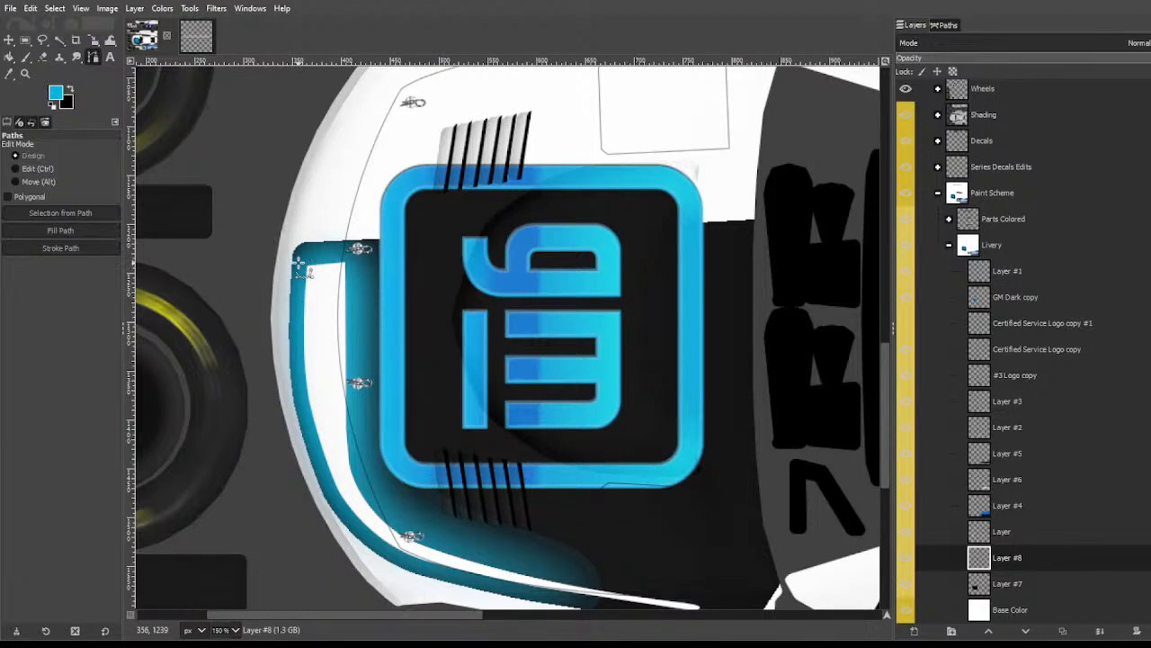
{"action": "left_click", "coordinate": [310, 178]}
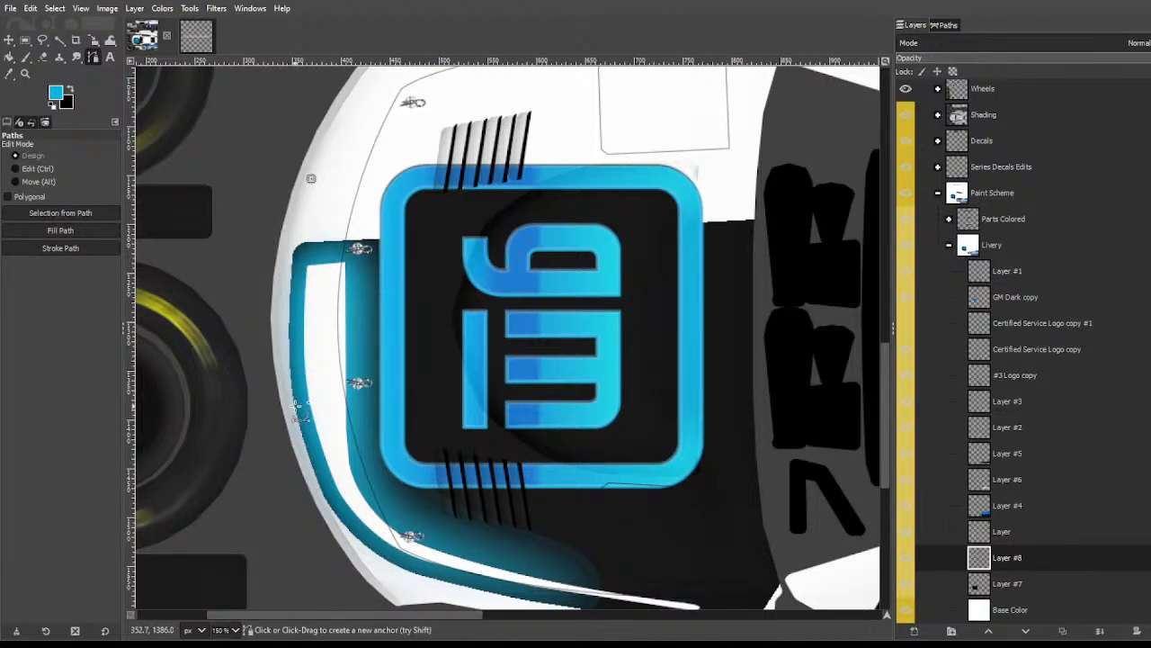
{"action": "left_click_drag", "start_coordinate": [300, 406], "coordinate": [318, 482]}
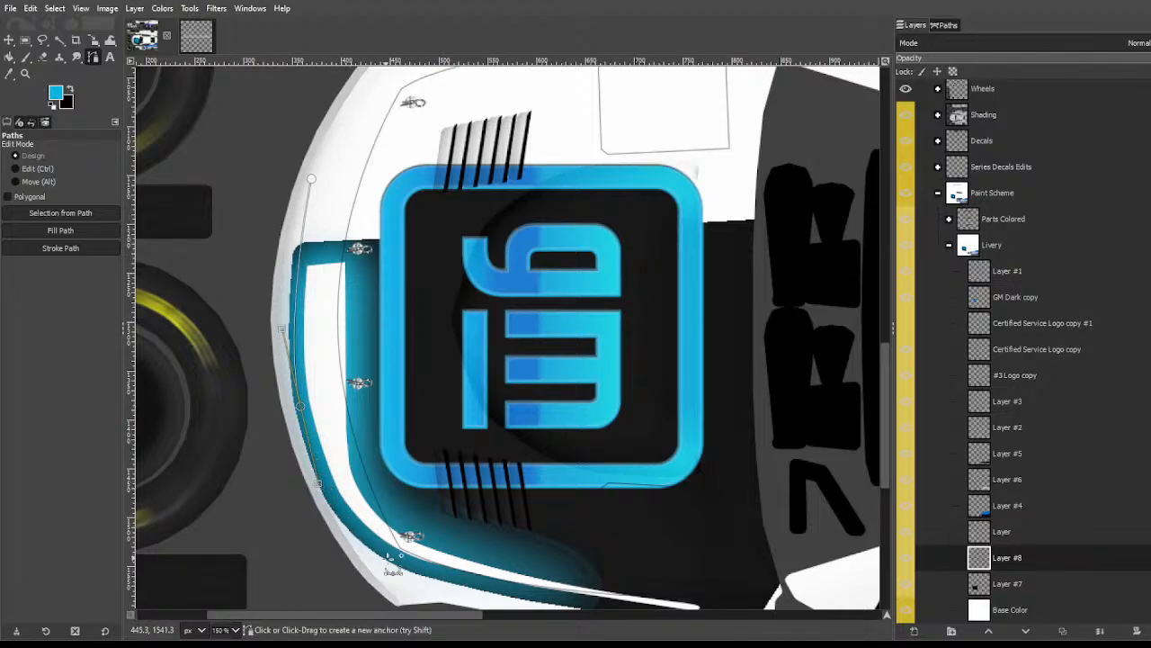
{"action": "left_click", "coordinate": [438, 567]}
{"action": "left_click_drag", "start_coordinate": [438, 567], "coordinate": [345, 518]}
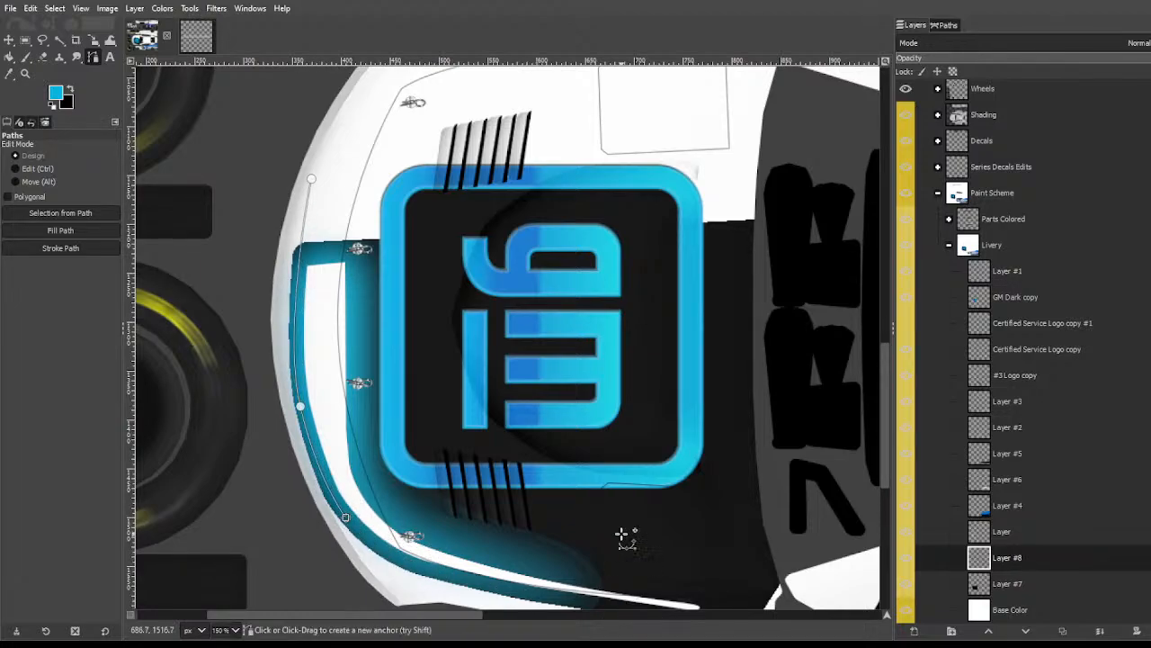
Step: Continue the path along the black hood area's lower edge to its rear corner, adjusting anchors and handles to follow the curve
{"action": "scroll", "coordinate": [625, 504], "scroll_direction": "down", "scroll_amount": 5}
{"action": "left_click_drag", "start_coordinate": [627, 342], "coordinate": [831, 349]}
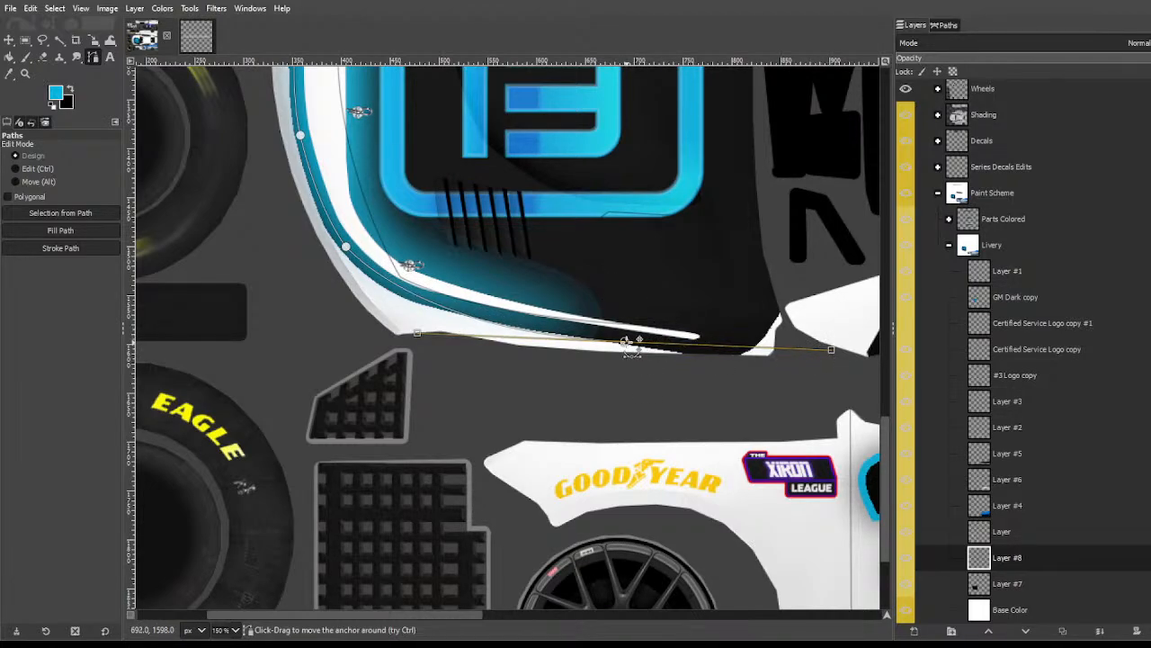
{"action": "left_click_drag", "start_coordinate": [627, 342], "coordinate": [591, 327]}
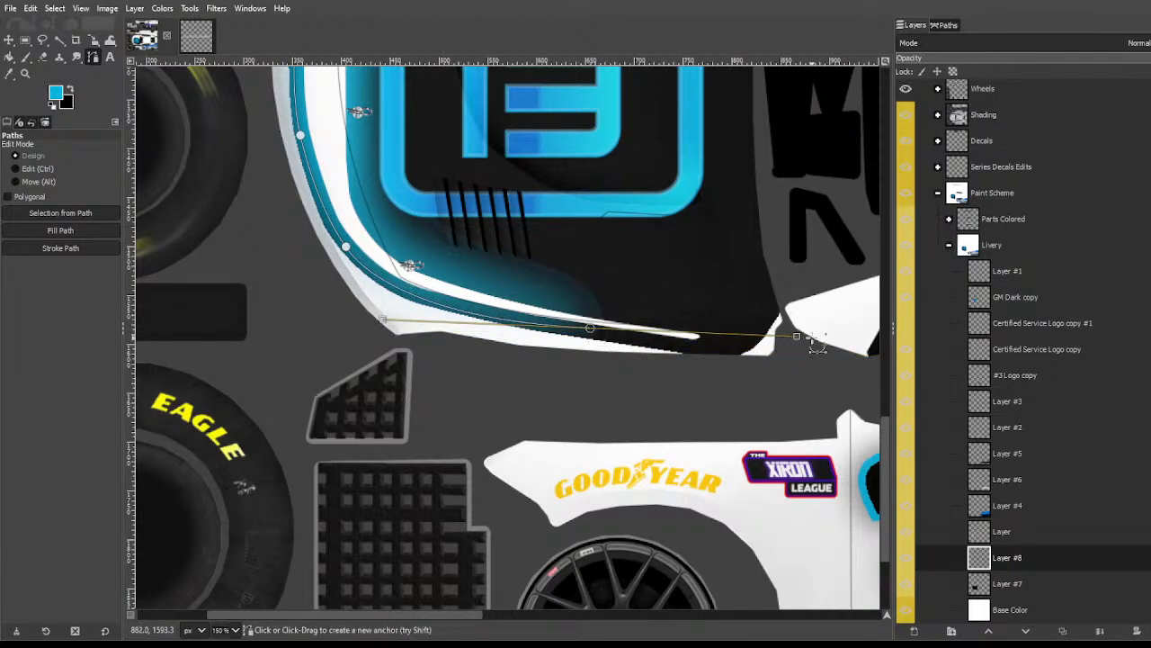
{"action": "left_click_drag", "start_coordinate": [382, 318], "coordinate": [387, 303]}
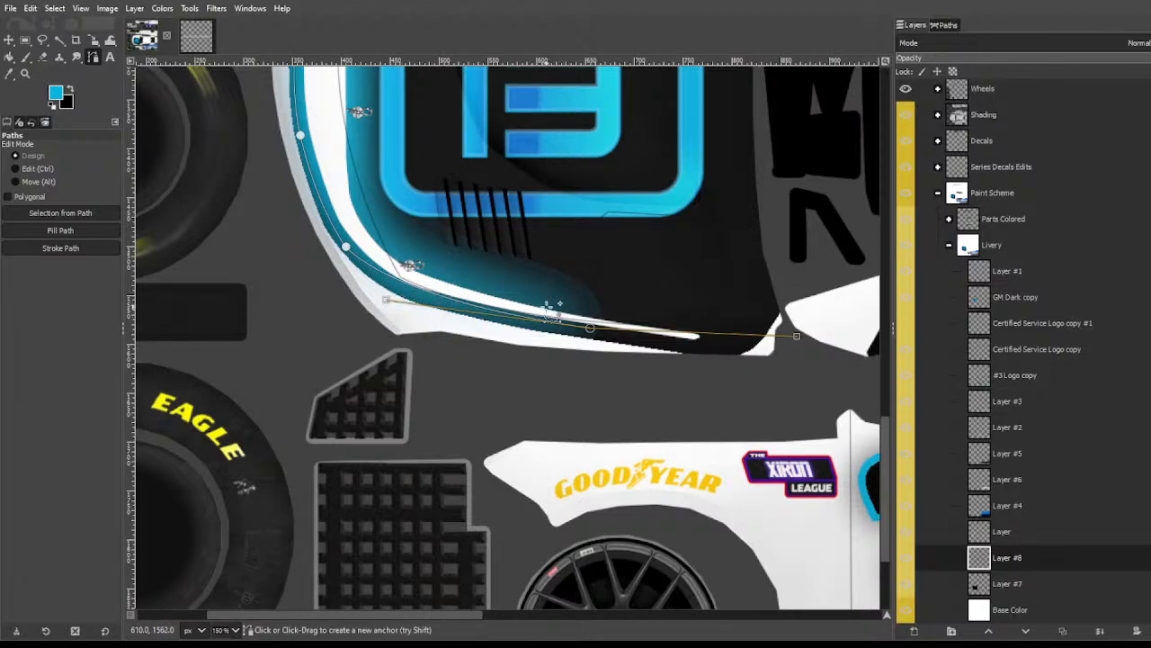
{"action": "left_click_drag", "start_coordinate": [796, 337], "coordinate": [704, 357]}
{"action": "left_click_drag", "start_coordinate": [590, 330], "coordinate": [573, 331]}
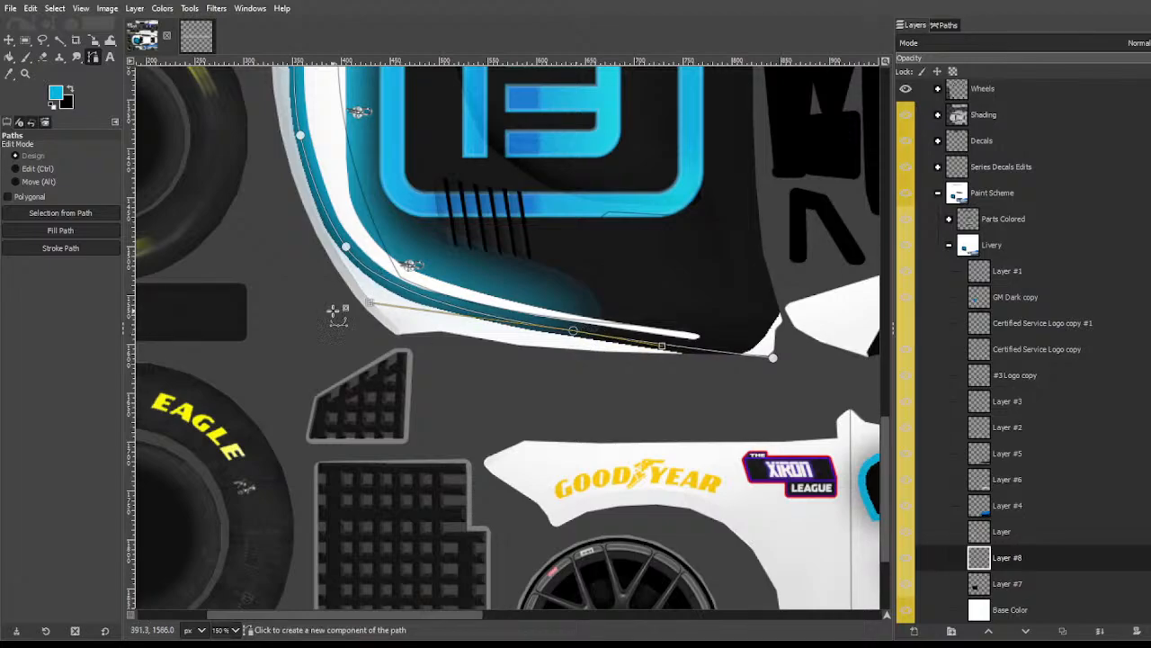
{"action": "left_click_drag", "start_coordinate": [367, 305], "coordinate": [398, 303]}
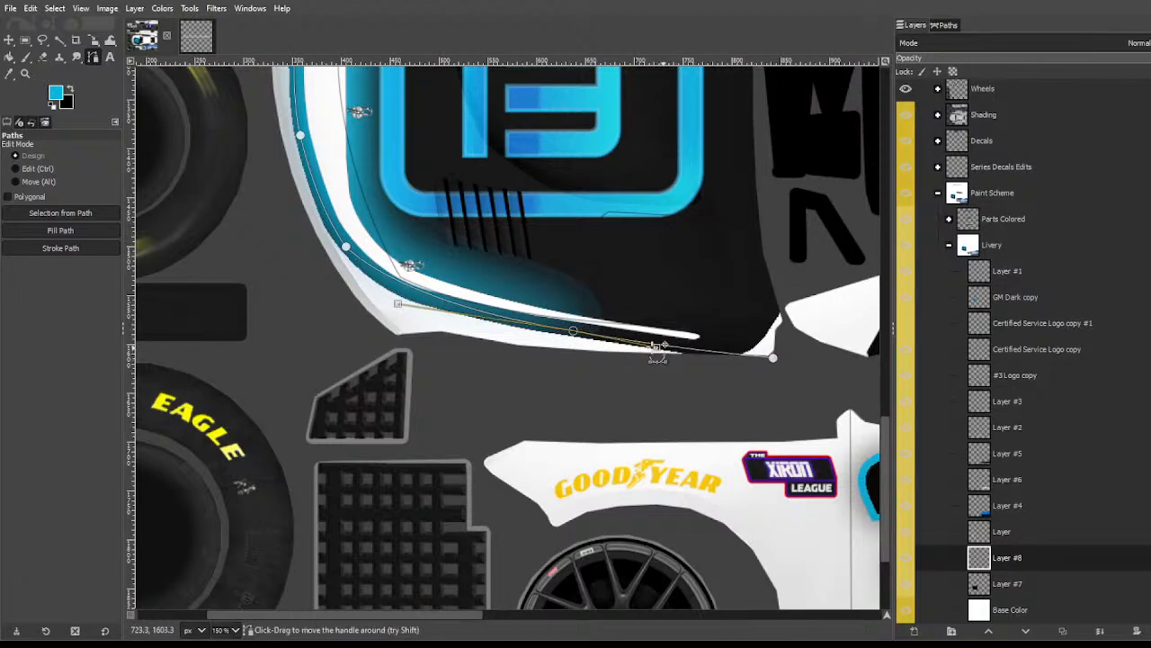
{"action": "left_click_drag", "start_coordinate": [662, 345], "coordinate": [504, 320]}
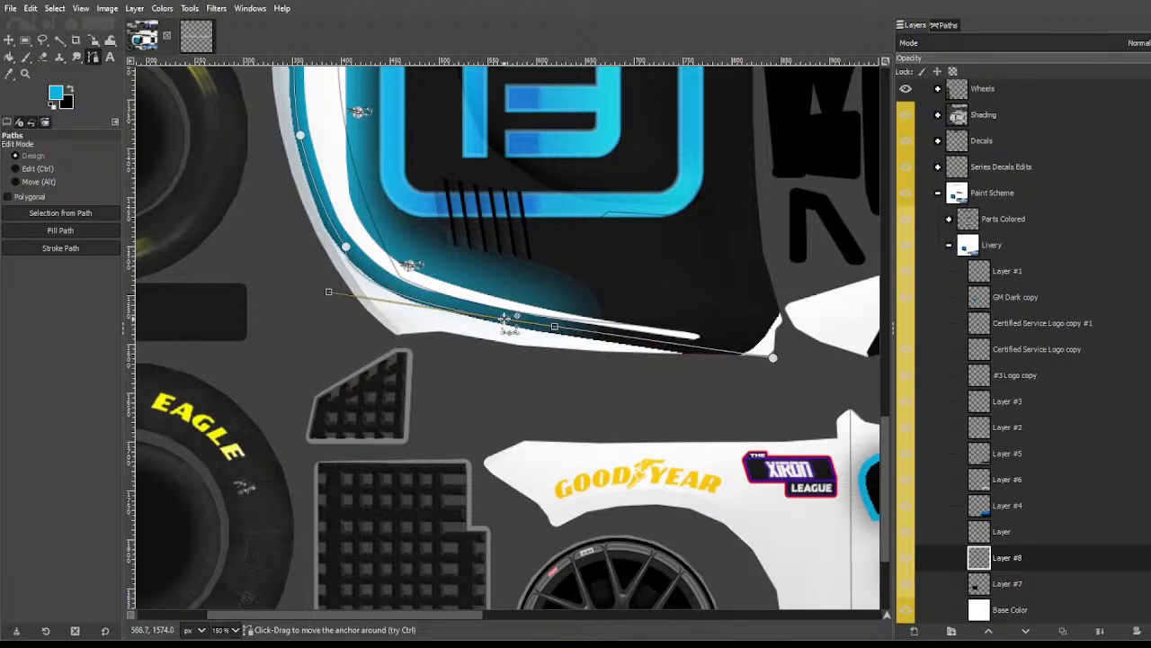
{"action": "left_click_drag", "start_coordinate": [329, 295], "coordinate": [374, 299]}
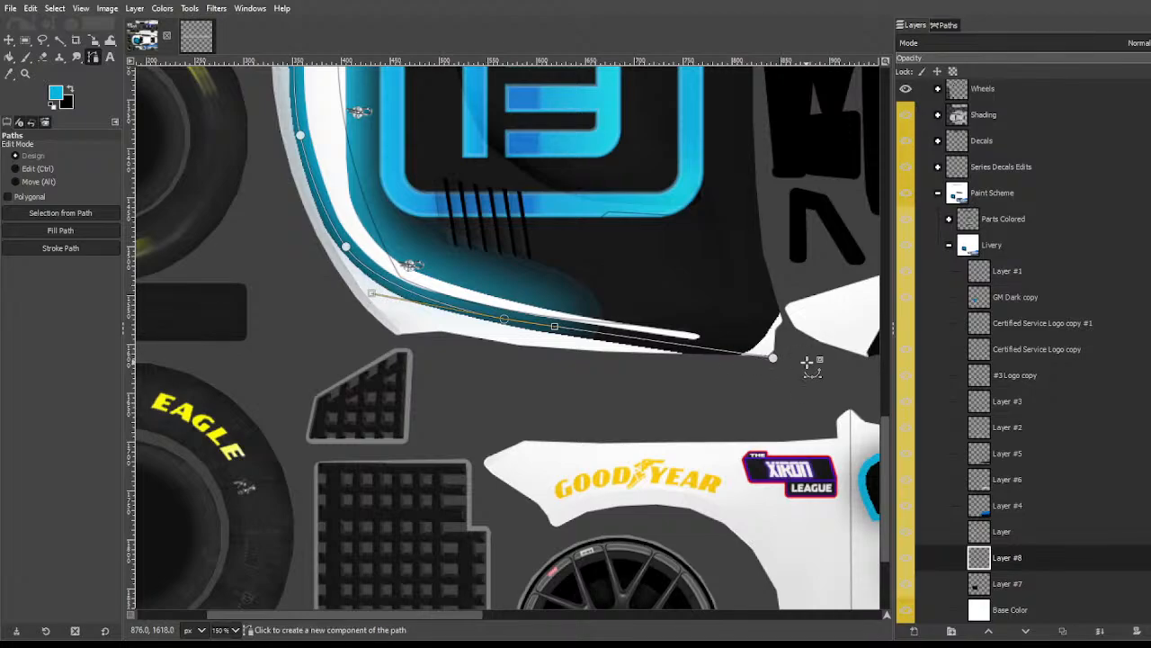
Step: Extend the path from the hood's rear corner around the tyre area outside the hood to enclose the outer side
{"action": "left_click", "coordinate": [776, 358]}
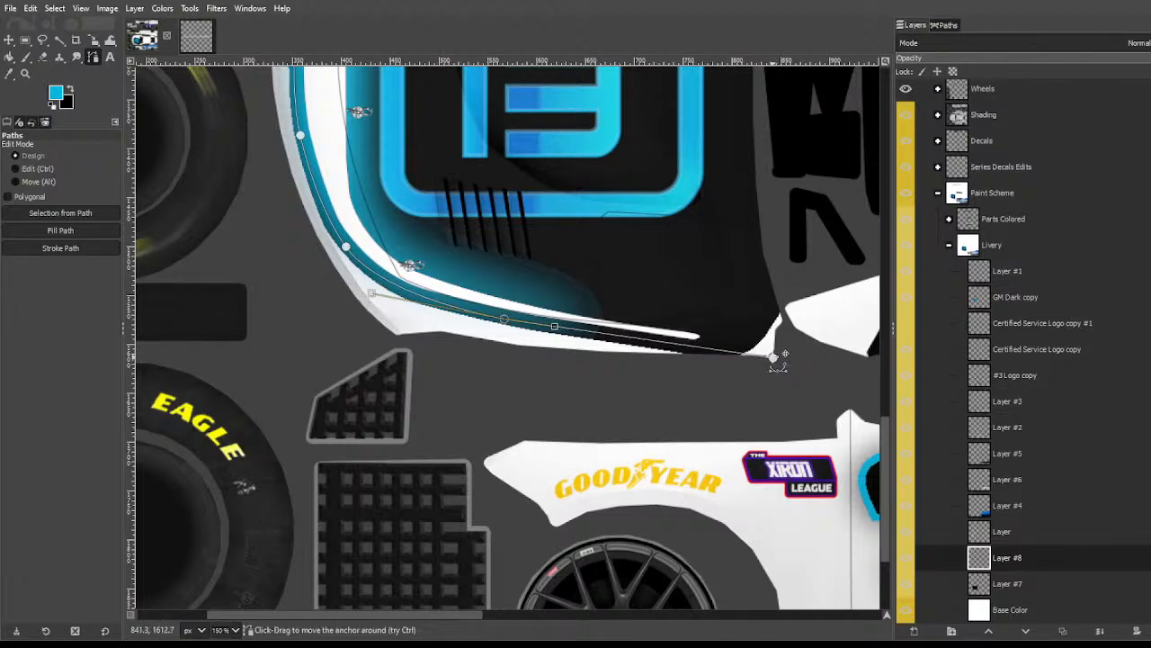
{"action": "left_click", "coordinate": [822, 412]}
{"action": "left_click", "coordinate": [451, 540]}
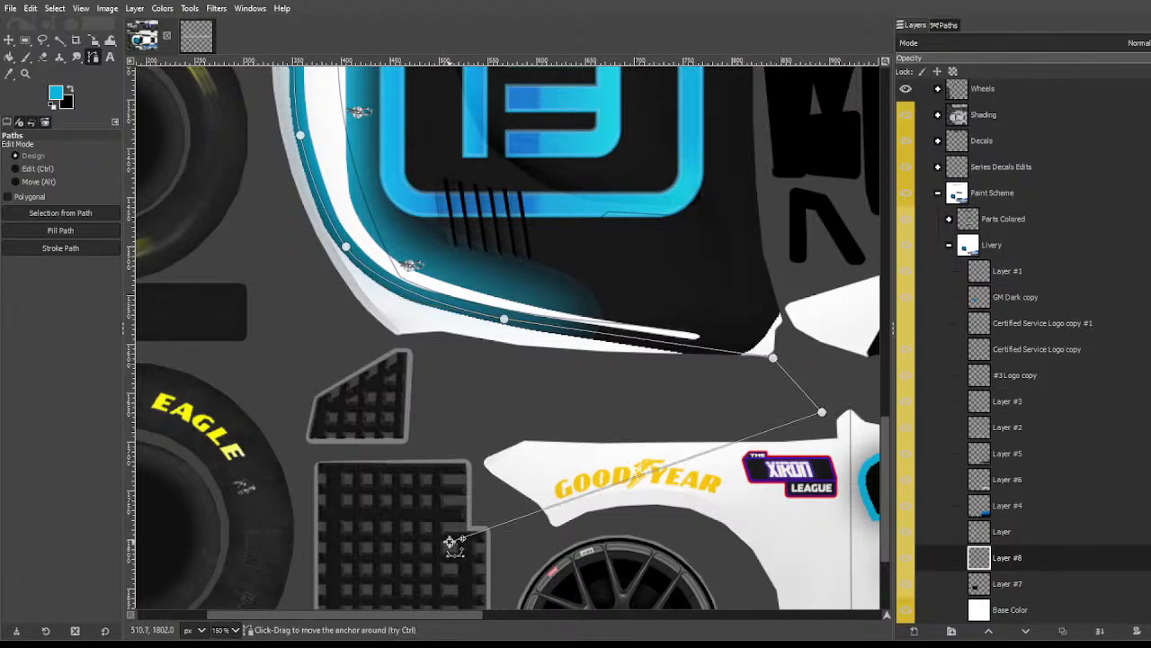
{"action": "left_click", "coordinate": [193, 531]}
{"action": "scroll", "coordinate": [216, 526], "scroll_direction": "down", "scroll_amount": 2}
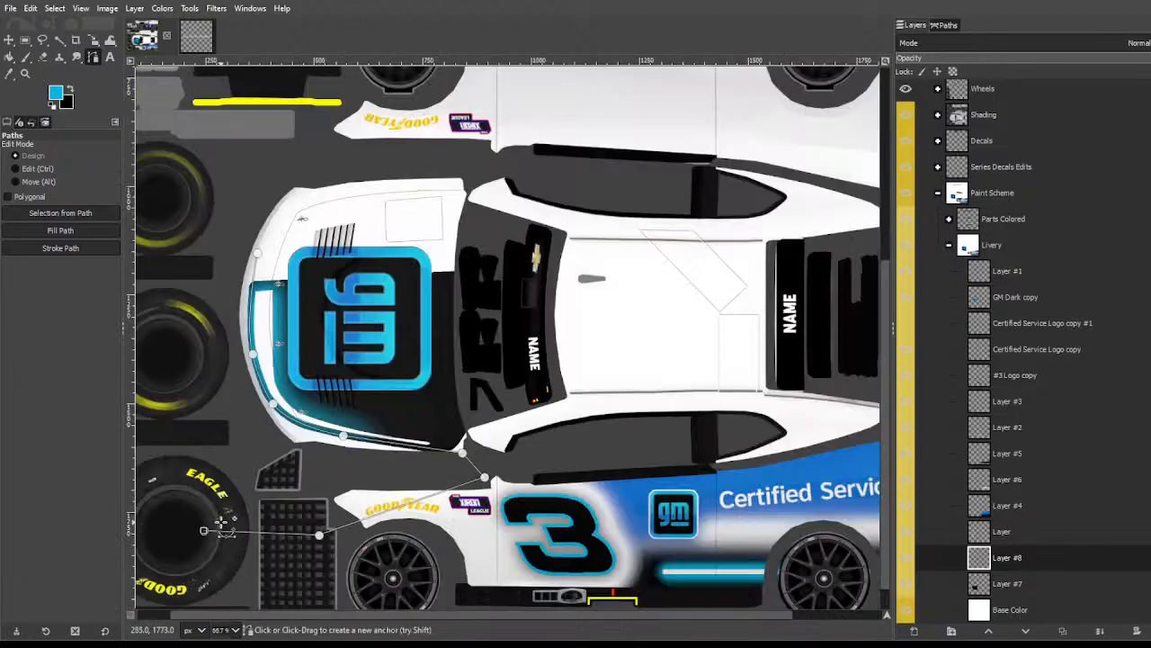
{"action": "left_click", "coordinate": [177, 329]}
{"action": "left_click_drag", "start_coordinate": [178, 329], "coordinate": [51, 516]}
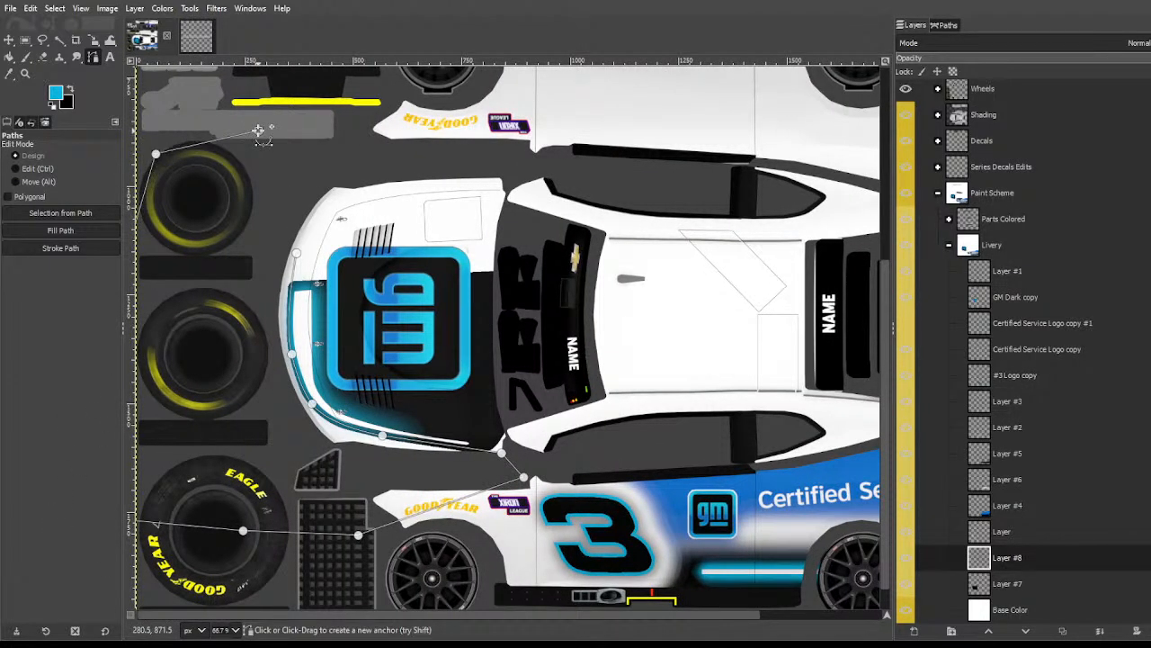
Step: Convert the path to a feathered selection, delete the glow inside it from Layer #8 and clear the selection
{"action": "key", "text": "Return"}
{"action": "left_click", "coordinate": [55, 9]}
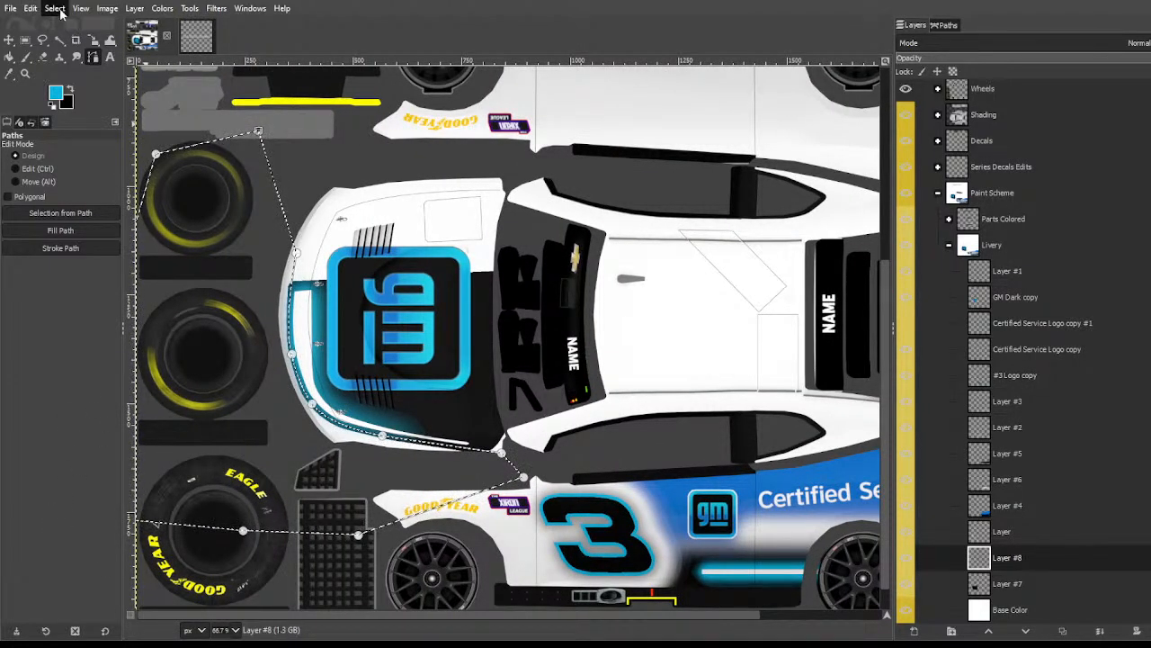
{"action": "left_click", "coordinate": [86, 160]}
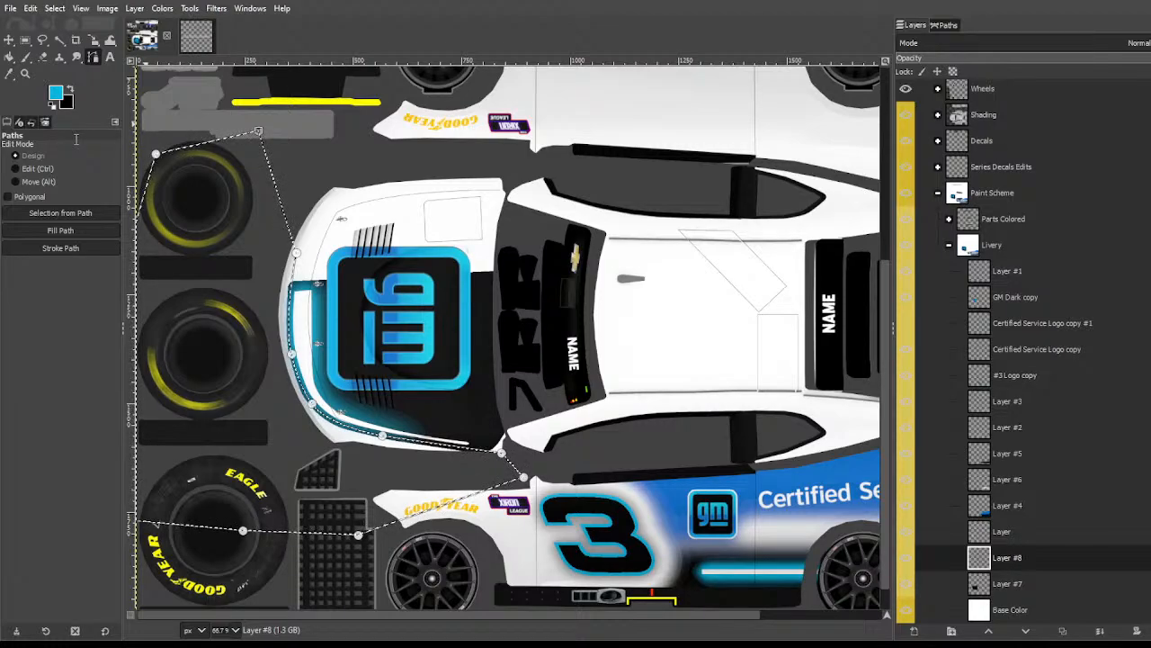
{"action": "left_click", "coordinate": [79, 213]}
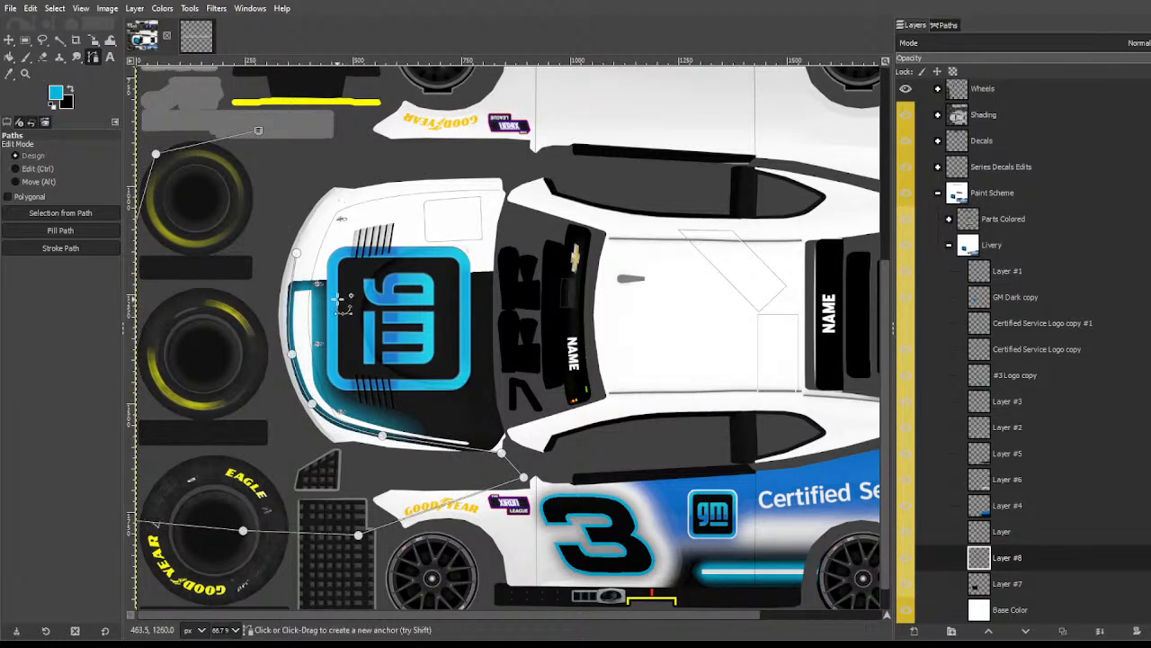
{"action": "key", "text": "u"}
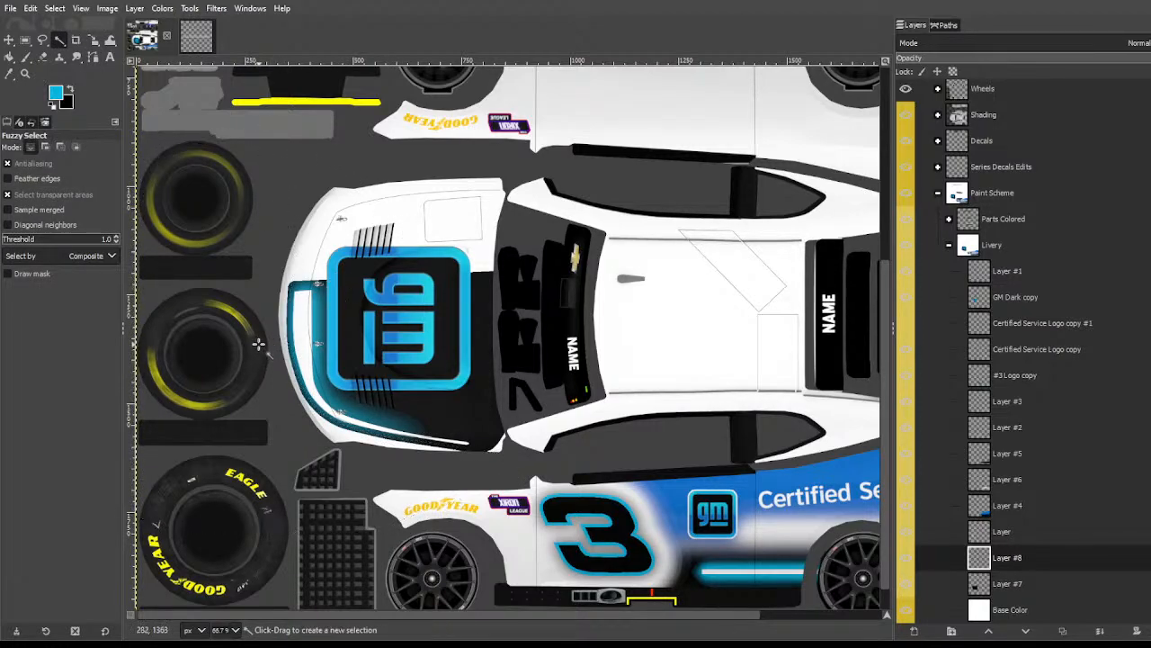
Step: Draw a freehand selection around the white stripe's rear tip, extending down over the front fender, and feather it
{"action": "scroll", "coordinate": [340, 219], "scroll_direction": "up", "scroll_amount": 2}
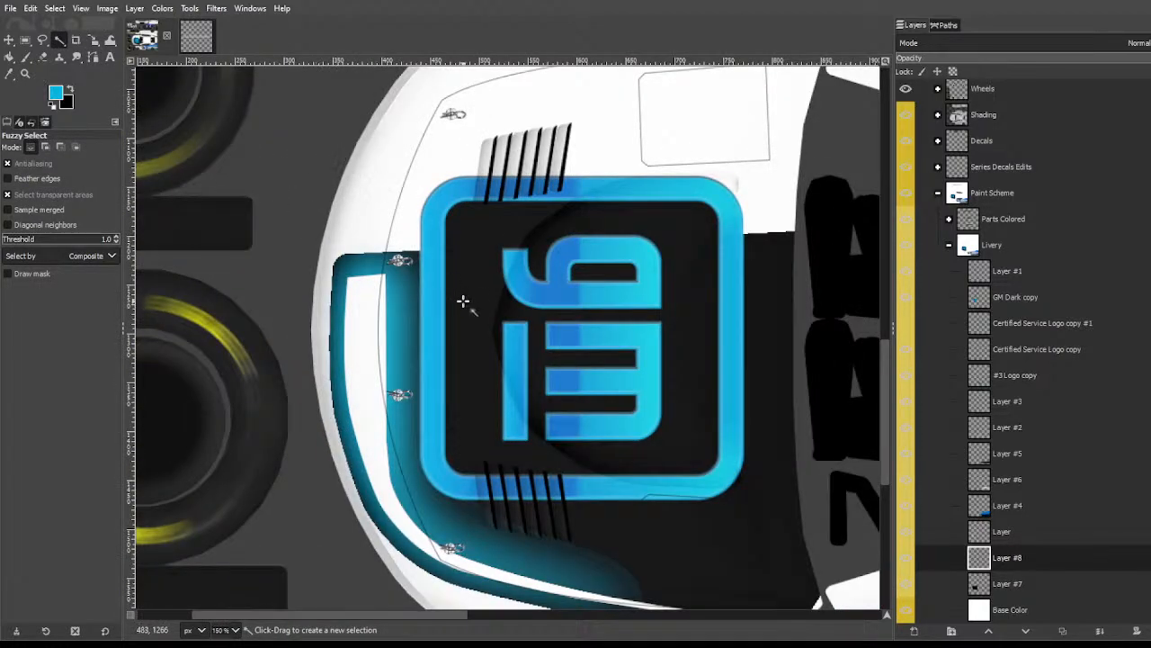
{"action": "scroll", "coordinate": [463, 302], "scroll_direction": "down", "scroll_amount": 3}
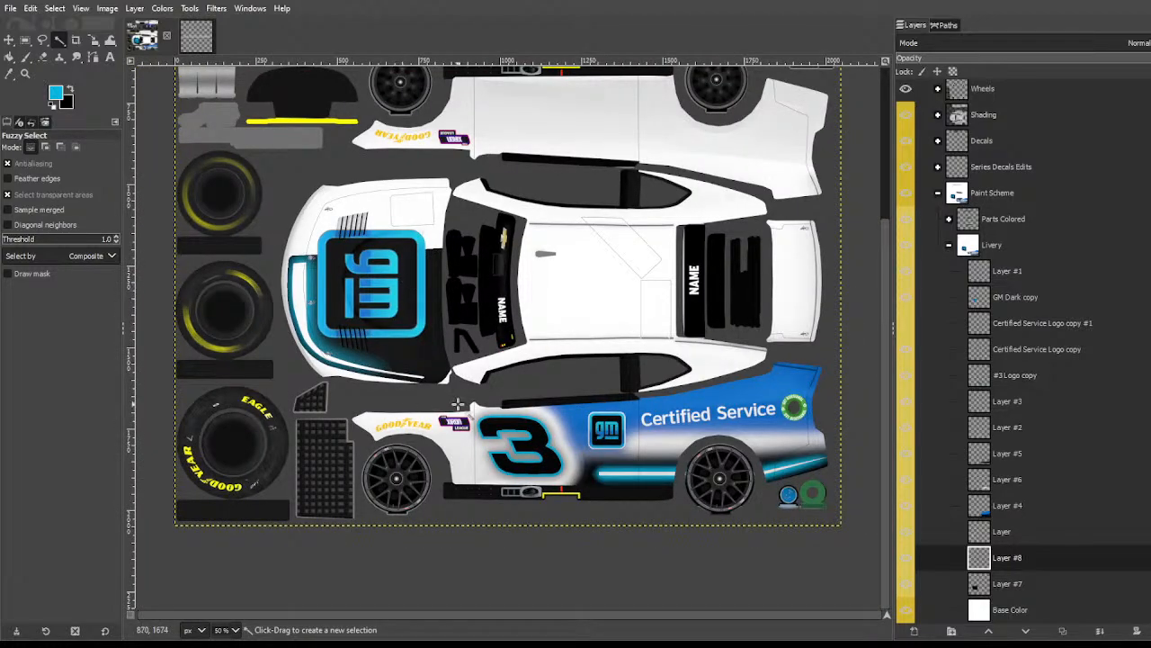
{"action": "scroll", "coordinate": [404, 394], "scroll_direction": "up", "scroll_amount": 2}
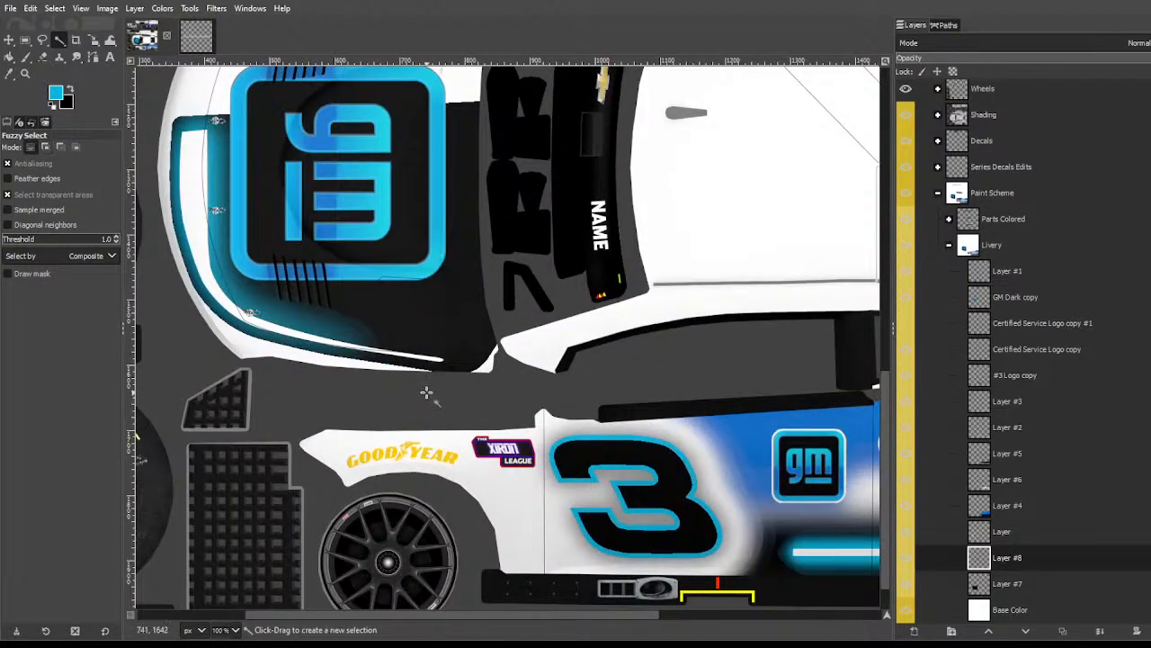
{"action": "key", "text": "f"}
{"action": "left_click_drag", "start_coordinate": [398, 330], "coordinate": [416, 372]}
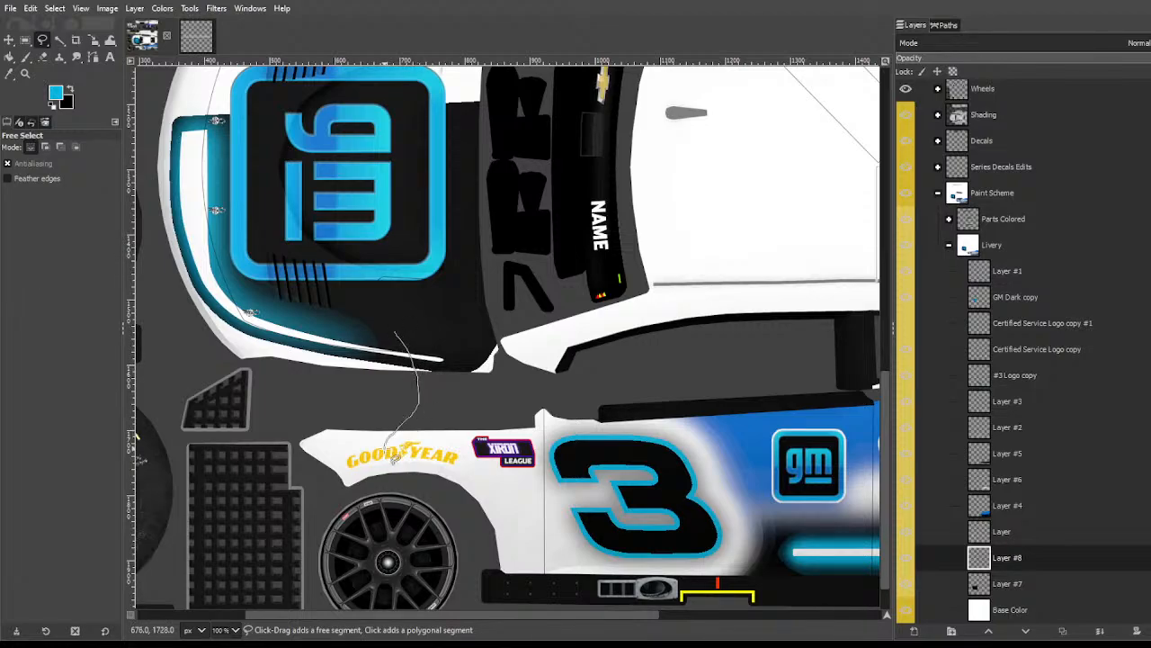
{"action": "mouse_move", "coordinate": [393, 457]}
{"action": "left_mouse_down"}
{"action": "mouse_move", "coordinate": [573, 535]}
{"action": "mouse_move", "coordinate": [580, 268]}
{"action": "left_mouse_up"}
{"action": "key", "text": "Return"}
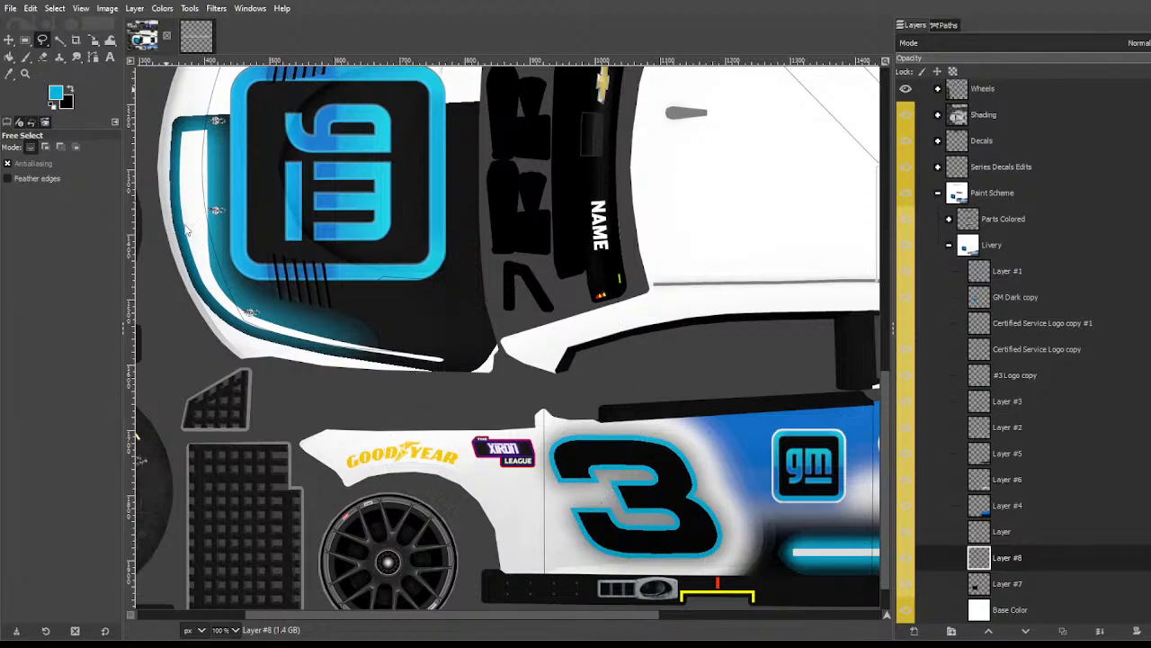
Step: Delete the selected rear tip of the white stripe from its layer to fade it, and clear the selection
{"action": "left_click", "coordinate": [1005, 531]}
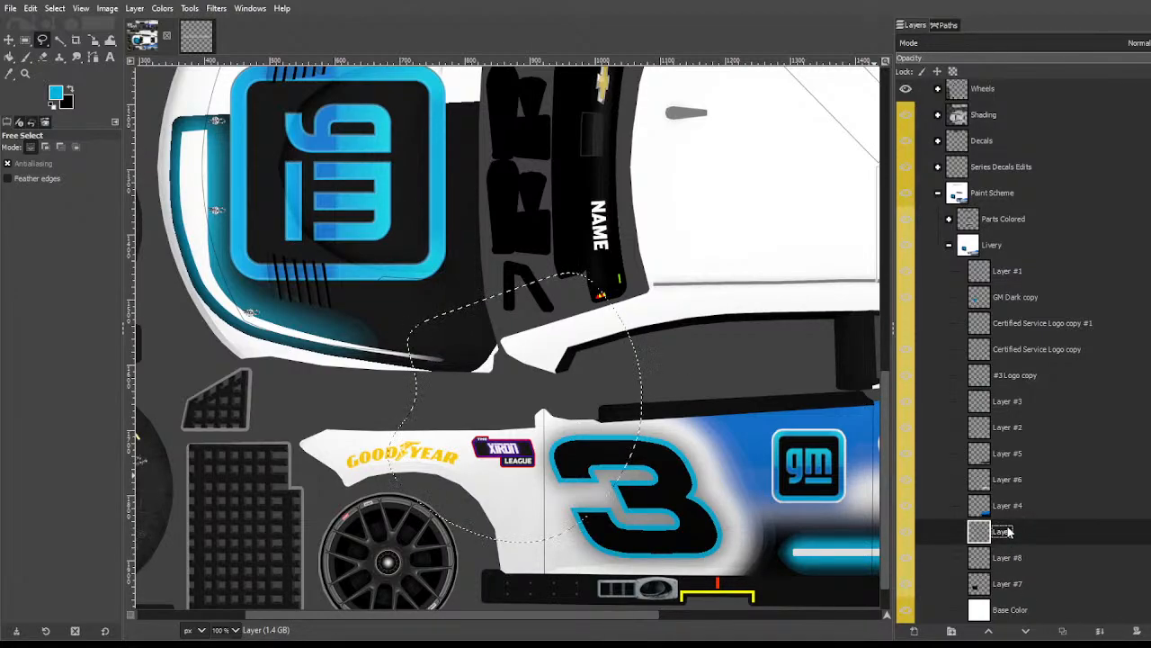
{"action": "key", "text": "Delete"}
{"action": "left_click", "coordinate": [1008, 558]}
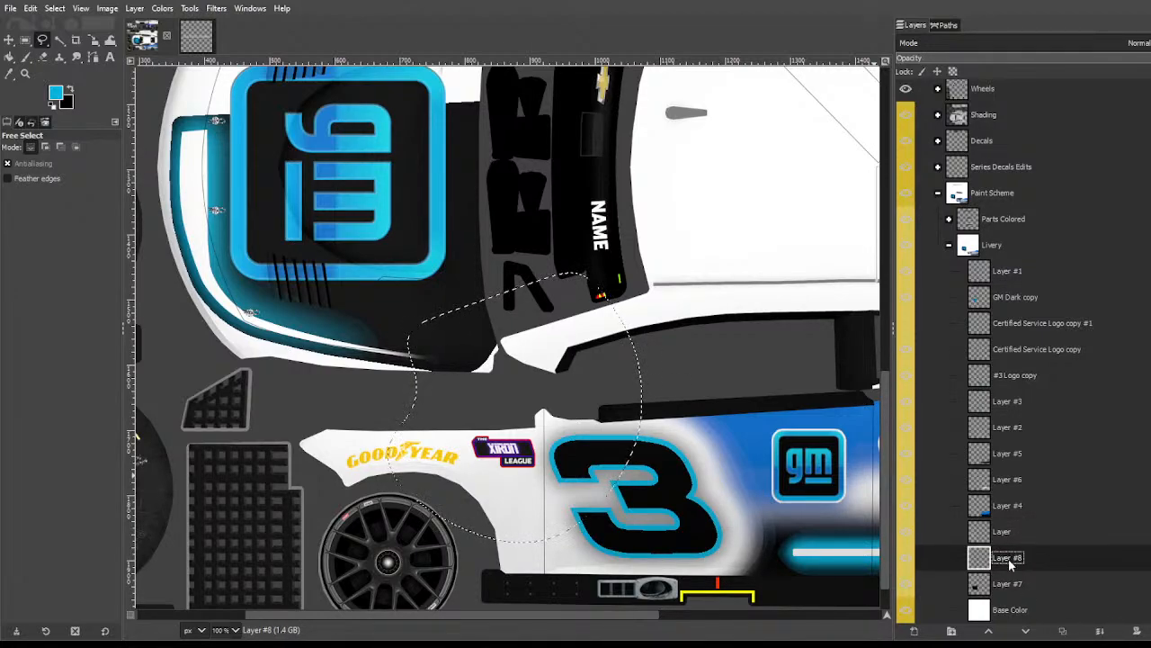
{"action": "key", "text": "ctrl+shift+a"}
{"action": "key", "text": "ctrl+z"}
{"action": "key", "text": "ctrl+shift+a"}
{"action": "left_click", "coordinate": [61, 41]}
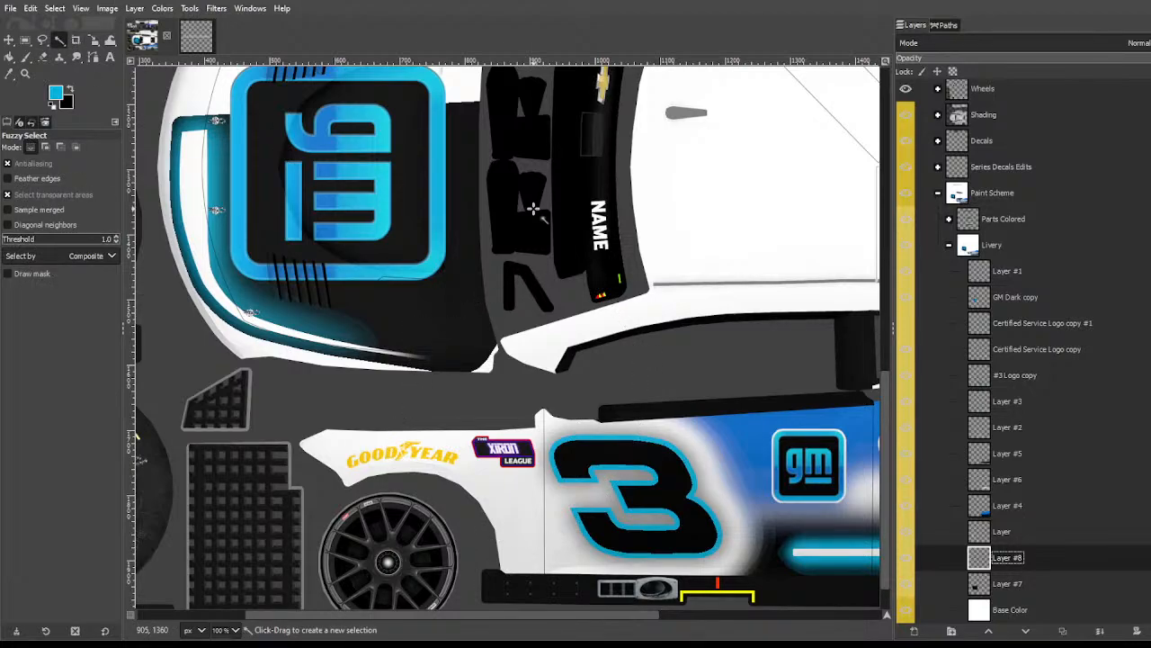
Step: On the GM Dark copy layer, select the hood logo's black background by colour similarity and apply Value Invert
{"action": "scroll", "coordinate": [533, 209], "scroll_direction": "down", "scroll_amount": 3}
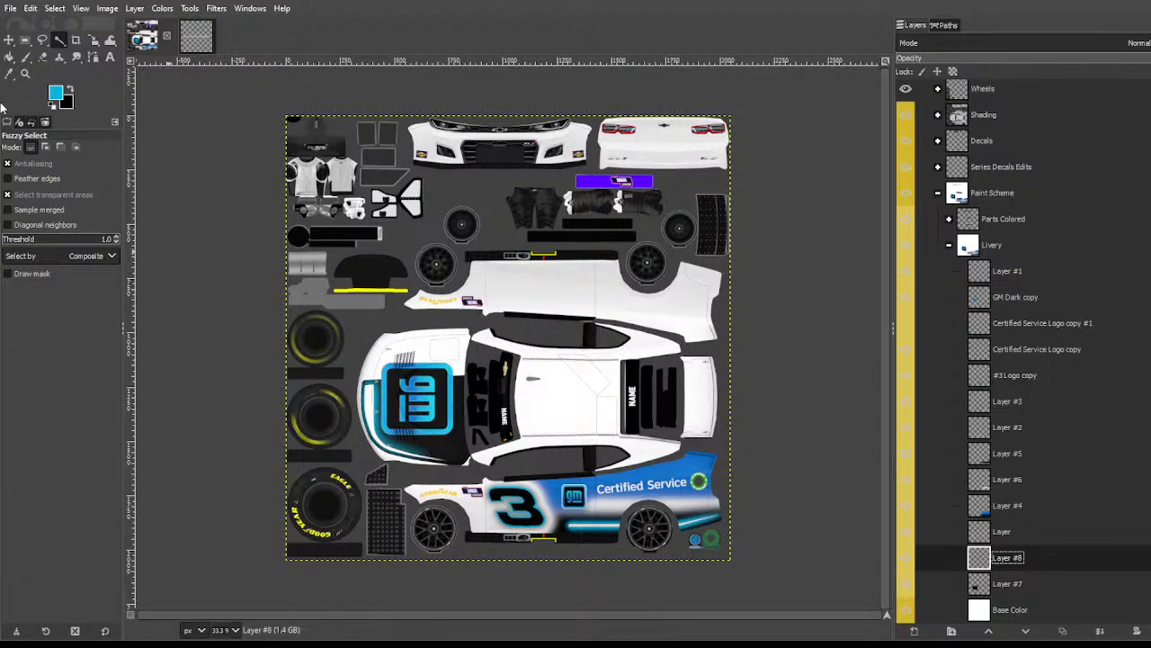
{"action": "left_click", "coordinate": [1007, 480]}
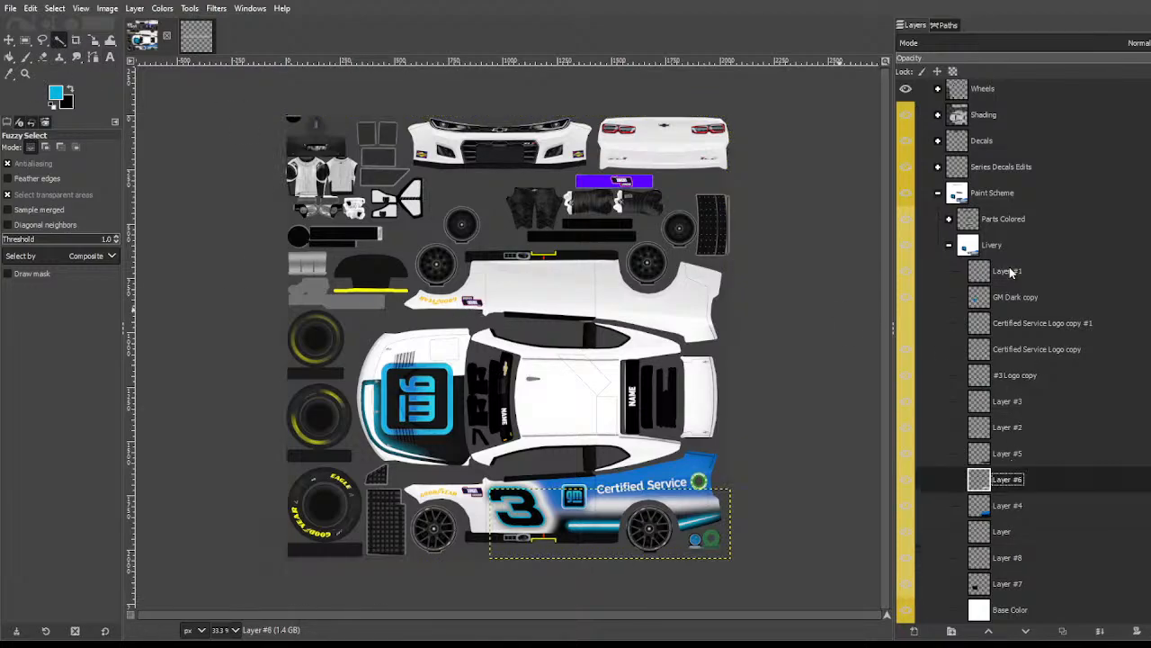
{"action": "left_click", "coordinate": [1014, 297]}
{"action": "scroll", "coordinate": [441, 349], "scroll_direction": "up", "scroll_amount": 3}
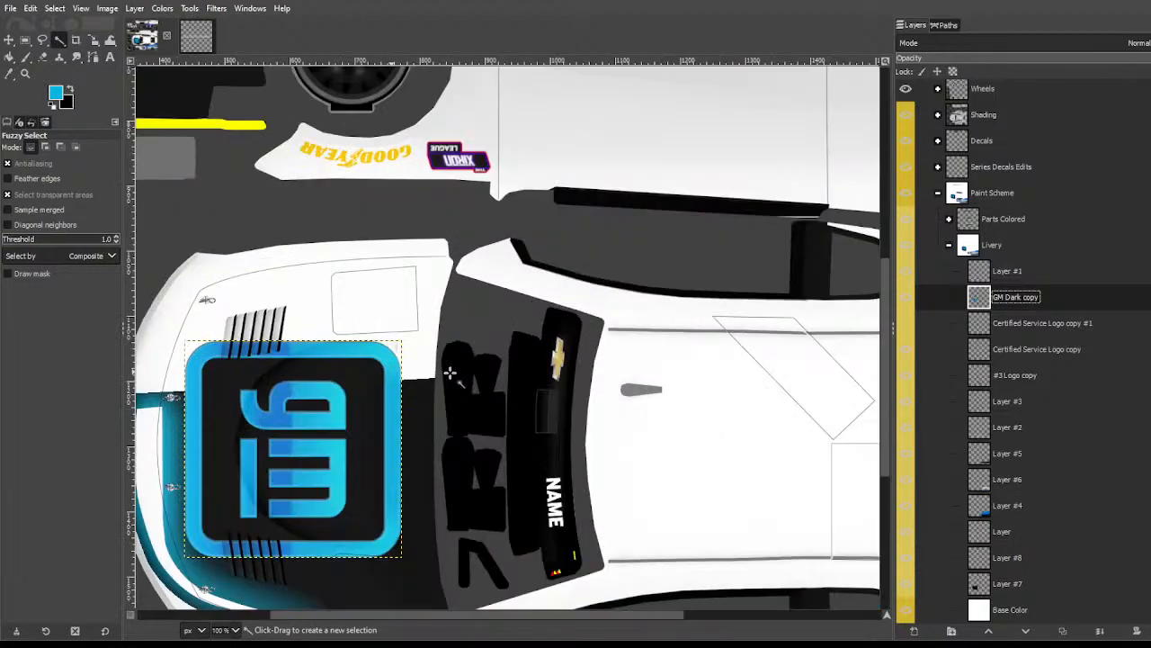
{"action": "left_click_drag", "start_coordinate": [327, 357], "coordinate": [438, 369]}
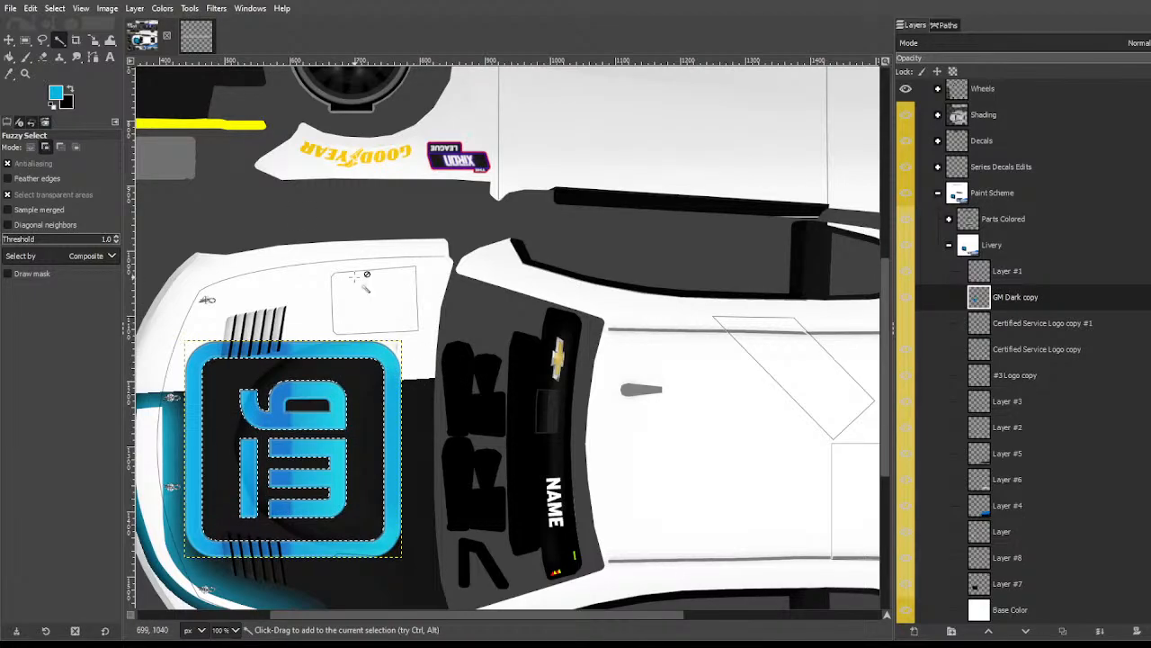
{"action": "left_click", "coordinate": [163, 9]}
{"action": "left_click", "coordinate": [212, 217]}
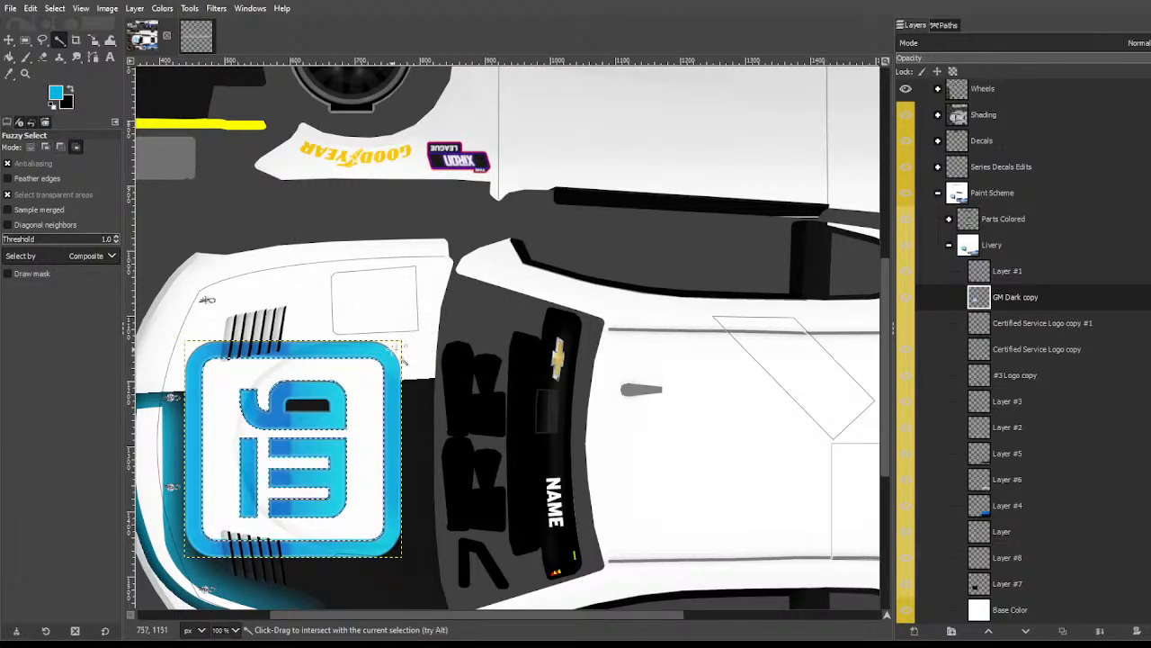
Step: Select the remaining black opening inside the logo's letter g, apply Value Invert and clear the selection
{"action": "left_click_drag", "start_coordinate": [289, 403], "coordinate": [338, 406]}
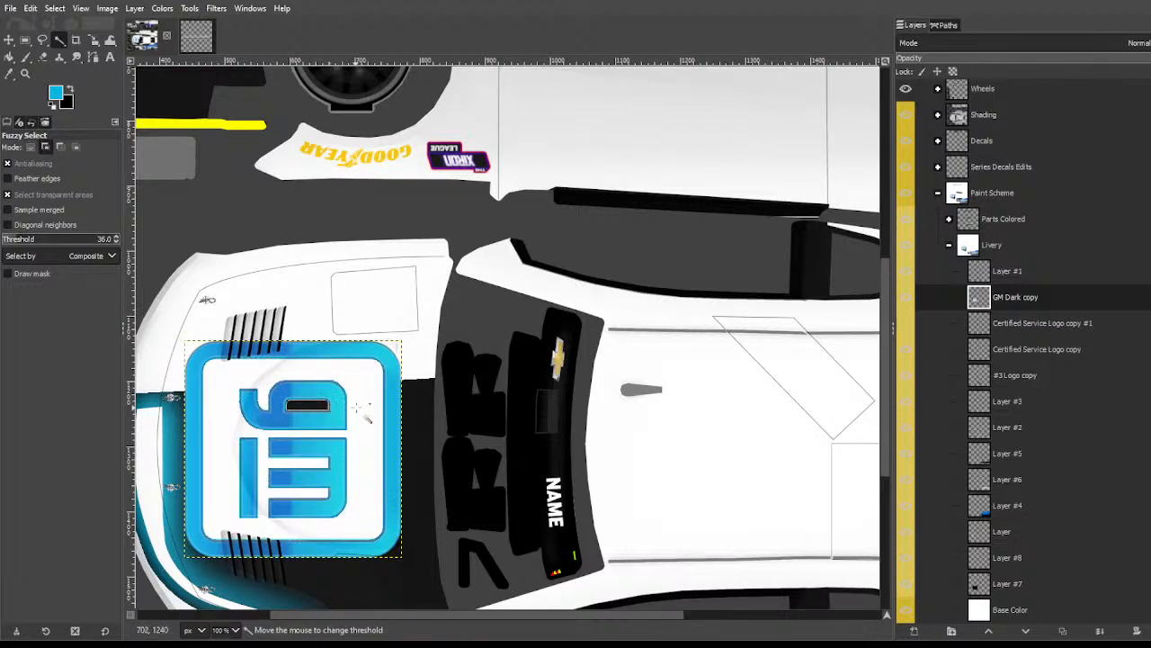
{"action": "left_click", "coordinate": [165, 9]}
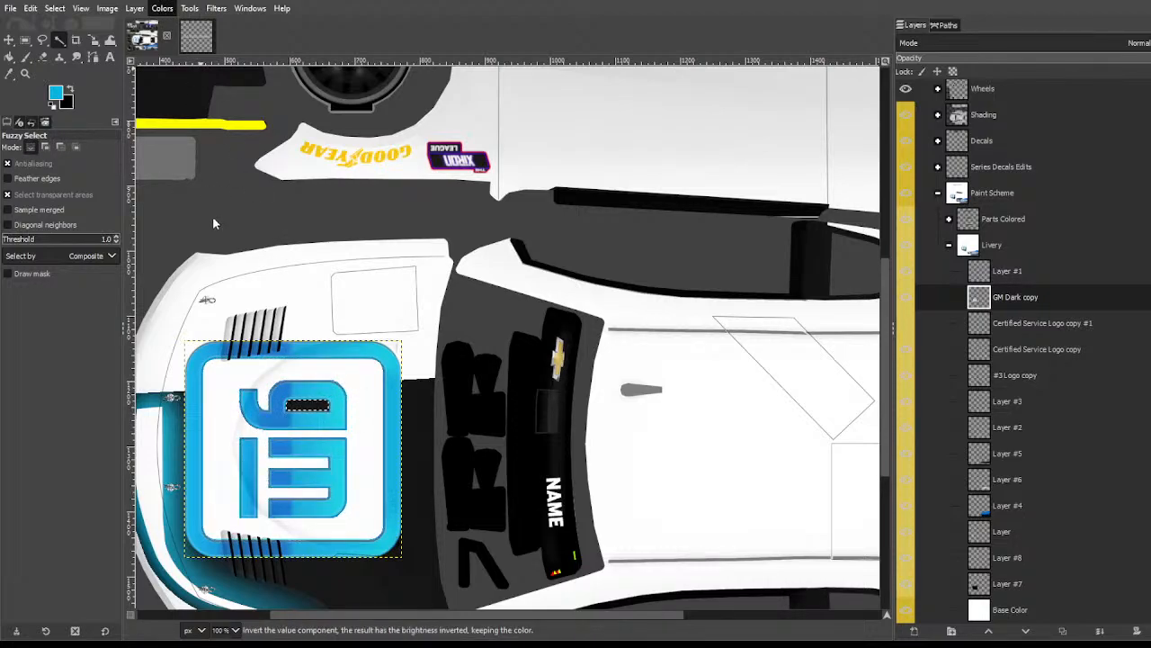
{"action": "left_click", "coordinate": [212, 216]}
{"action": "key", "text": "ctrl+shift+a"}
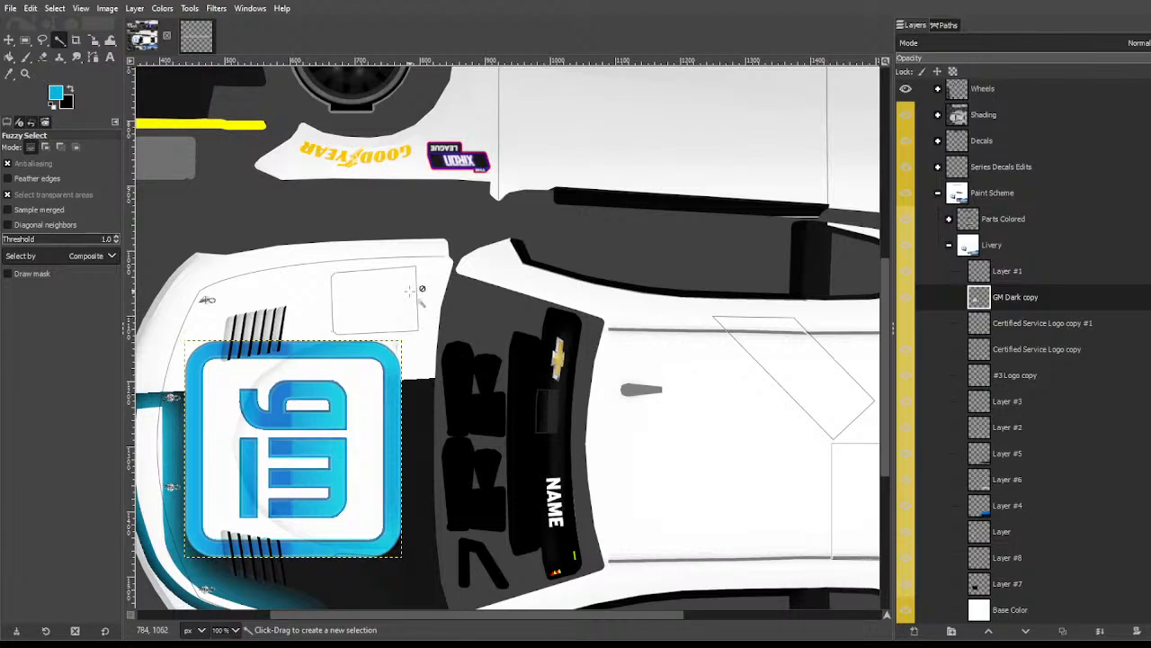
{"action": "key", "text": "m"}
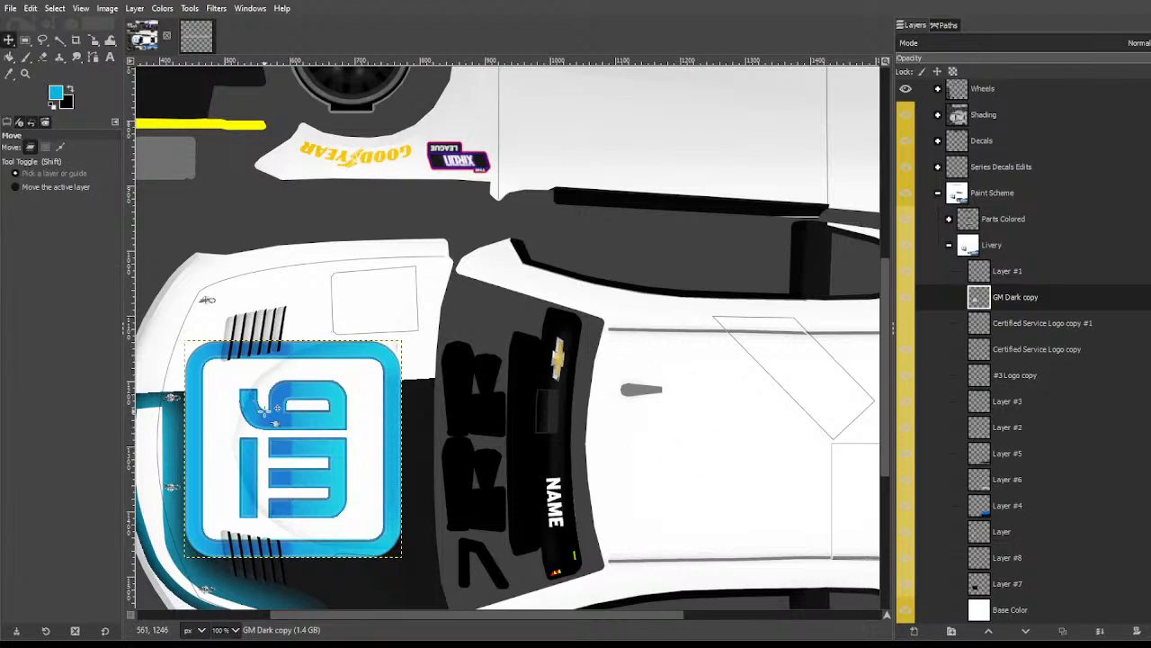
{"action": "key", "text": "shift+s"}
{"action": "left_click", "coordinate": [266, 409]}
{"action": "left_click_drag", "start_coordinate": [185, 449], "coordinate": [228, 449]}
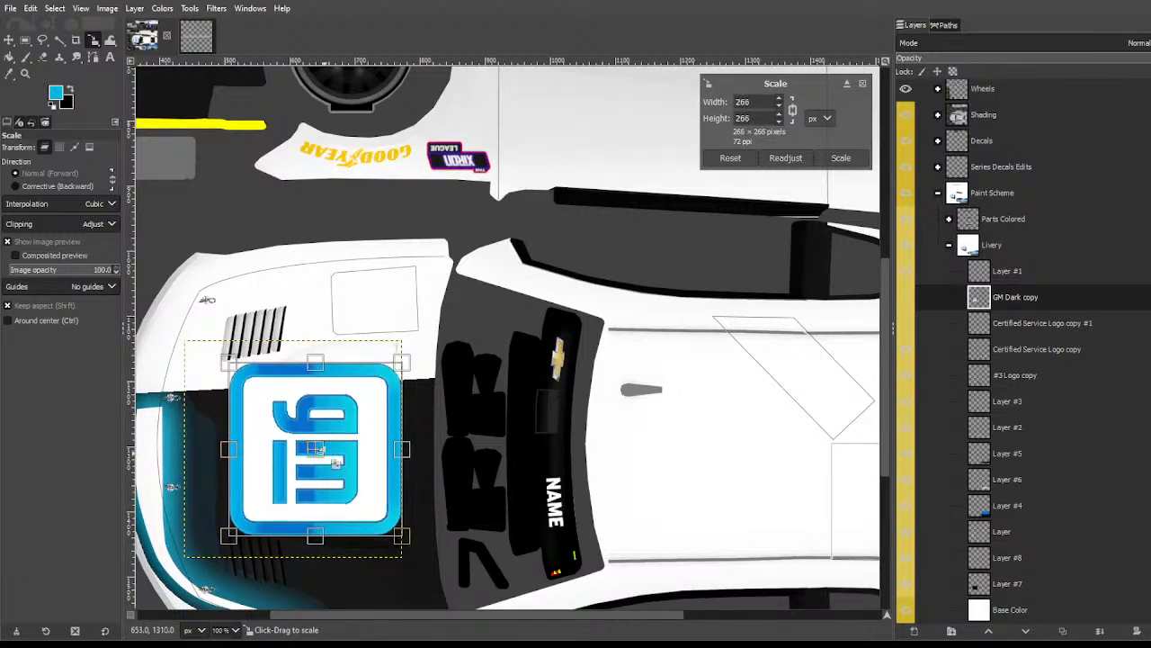
{"action": "left_click_drag", "start_coordinate": [315, 448], "coordinate": [352, 448]}
{"action": "key", "text": "Escape"}
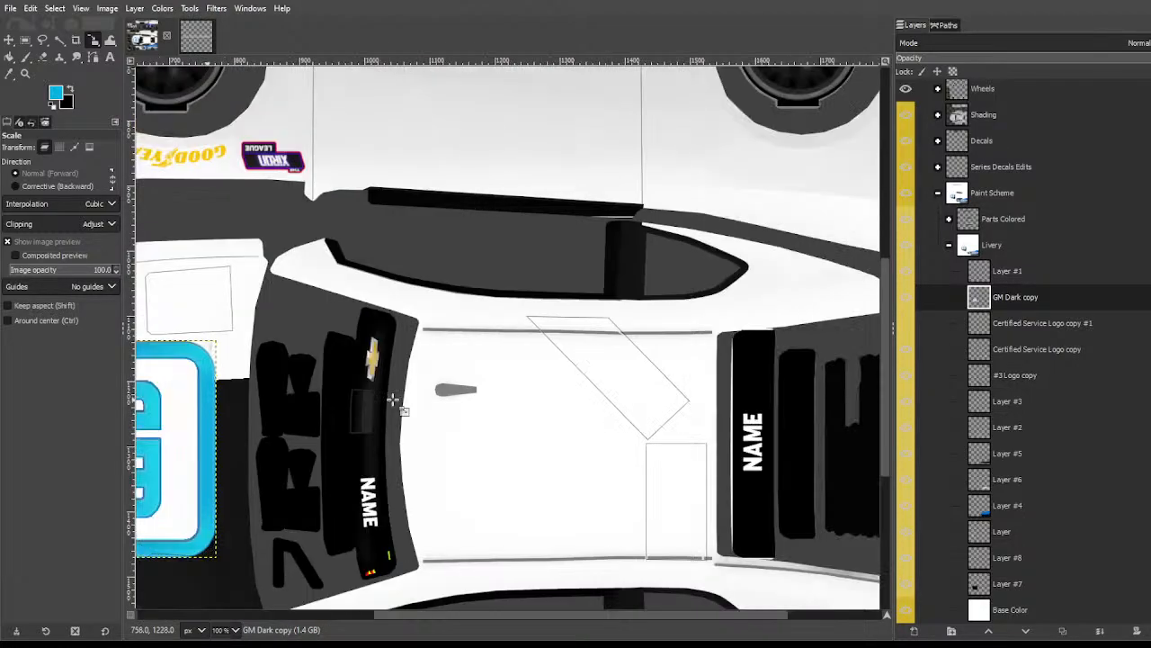
Step: Start a path between the white stripe and the hood logo, curving around the lower front corner toward the stripe's rear tip
{"action": "key", "text": "b"}
{"action": "scroll", "coordinate": [300, 386], "scroll_direction": "left", "scroll_amount": 5}
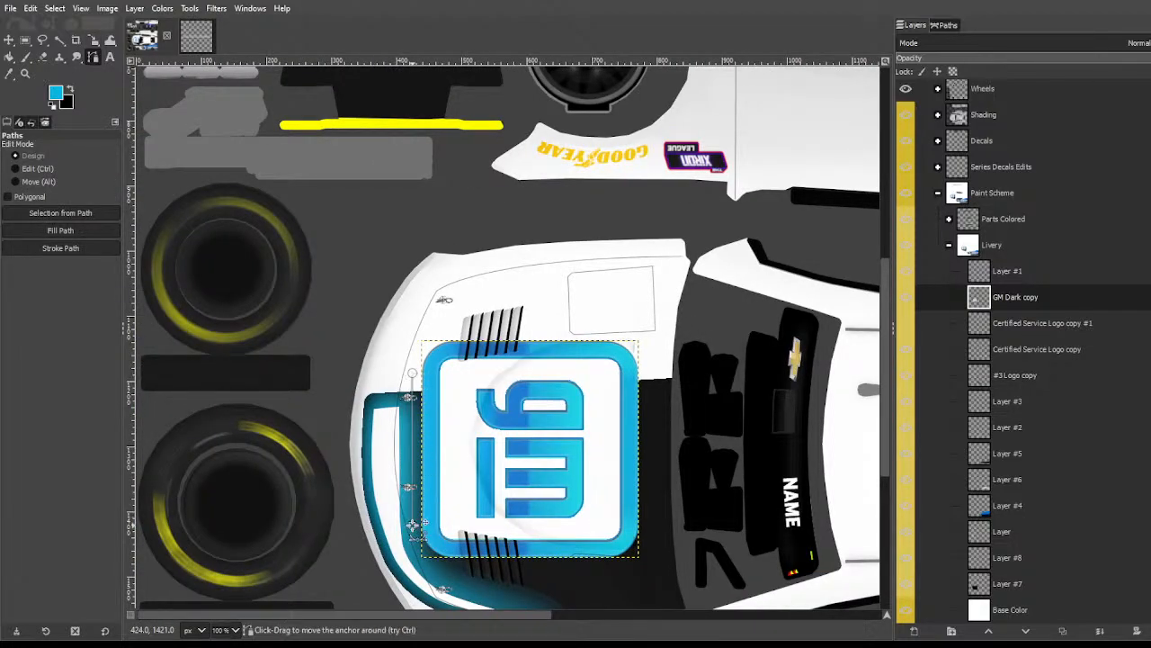
{"action": "left_click", "coordinate": [416, 535]}
{"action": "left_click_drag", "start_coordinate": [447, 564], "coordinate": [474, 586]}
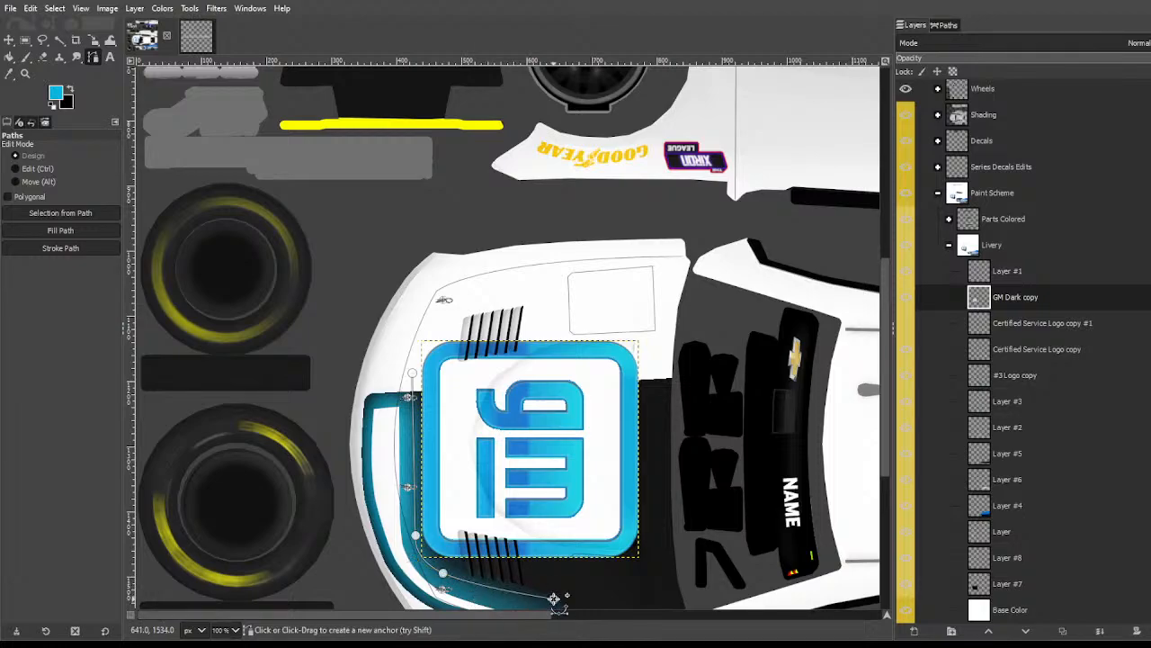
{"action": "scroll", "coordinate": [552, 596], "scroll_direction": "down", "scroll_amount": 3}
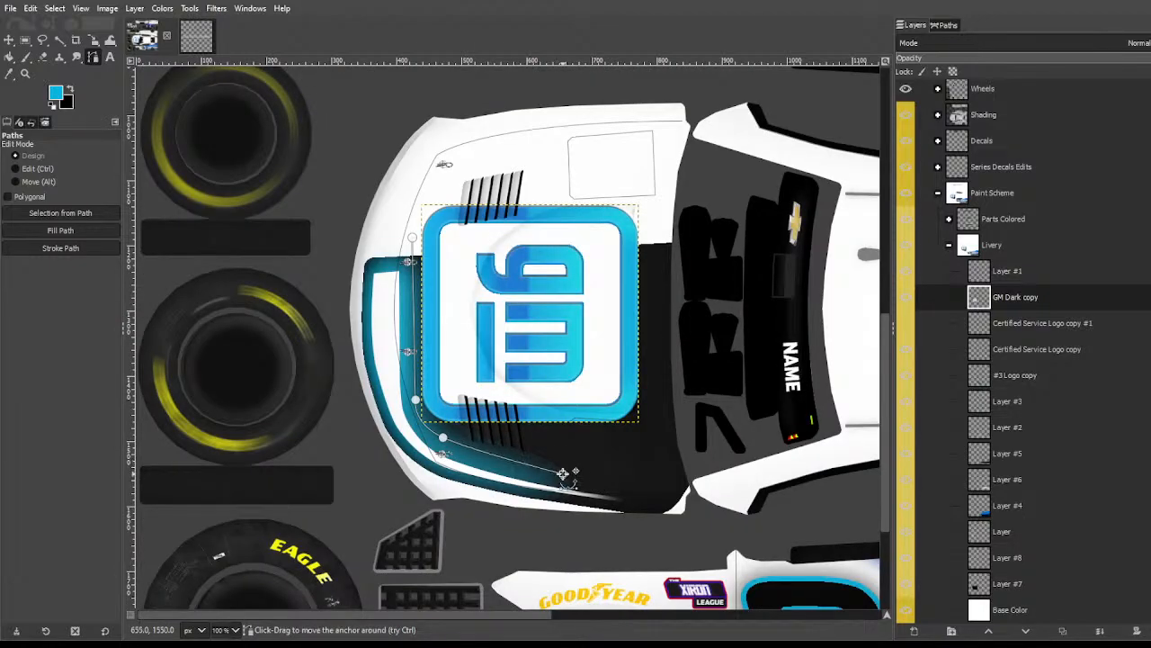
{"action": "left_click_drag", "start_coordinate": [604, 494], "coordinate": [444, 444]}
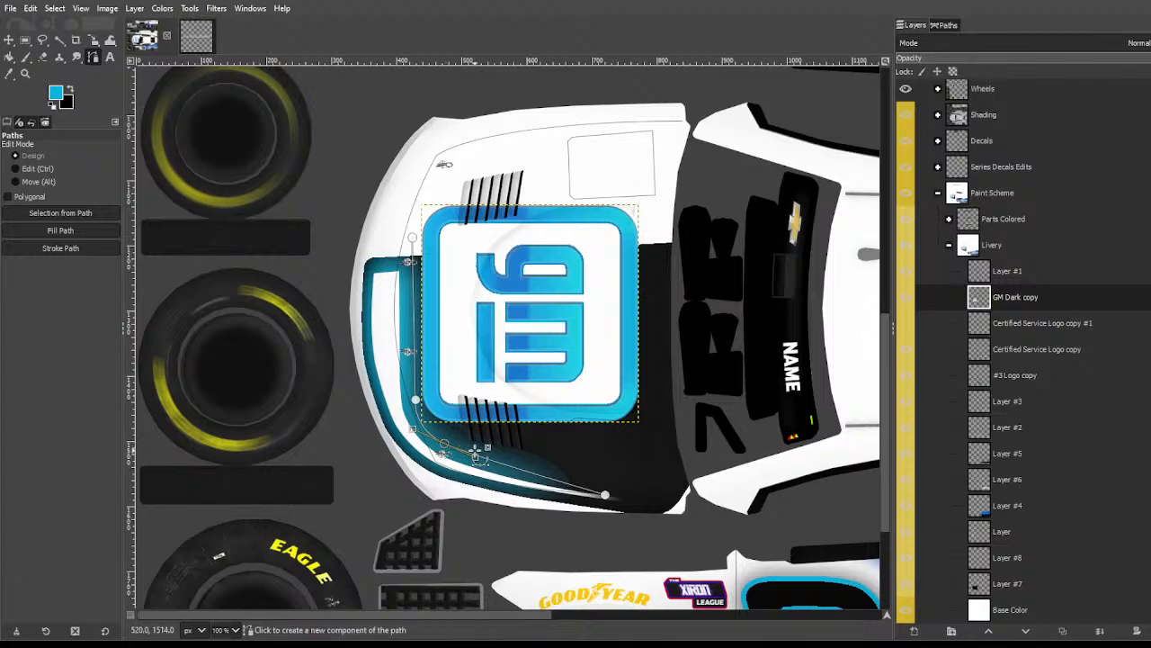
Step: Extend the path to the hood's rear corner and back across the logo, and convert it to a selection
{"action": "left_click", "coordinate": [606, 493]}
{"action": "left_click", "coordinate": [676, 488]}
{"action": "left_click", "coordinate": [657, 393]}
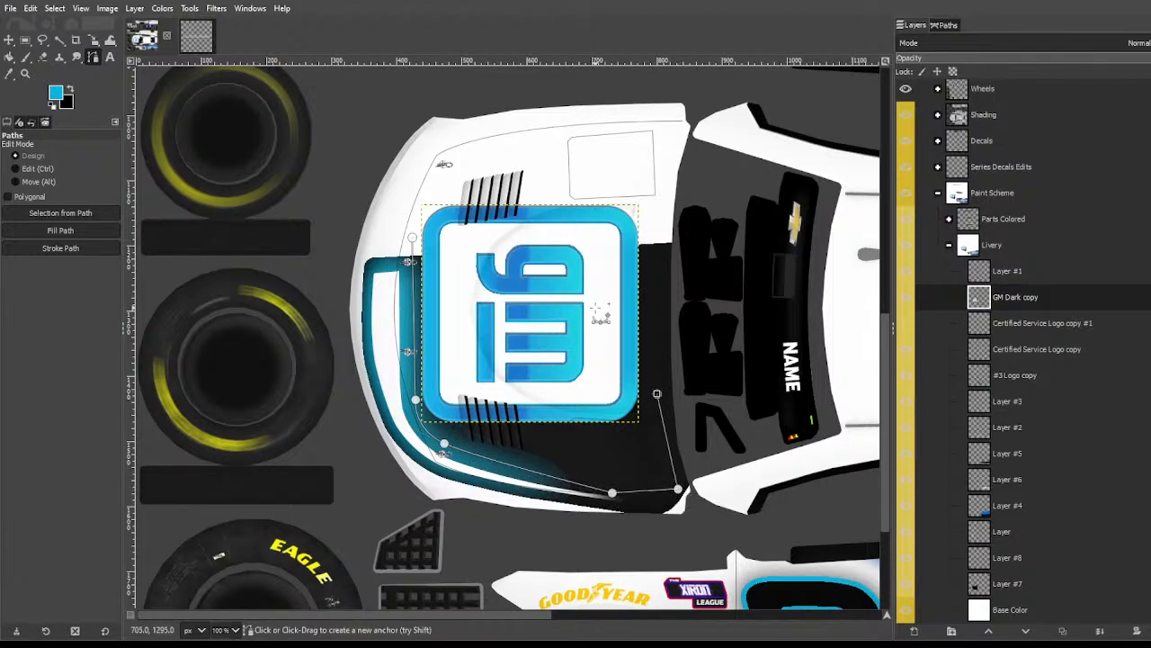
{"action": "left_click", "coordinate": [587, 178]}
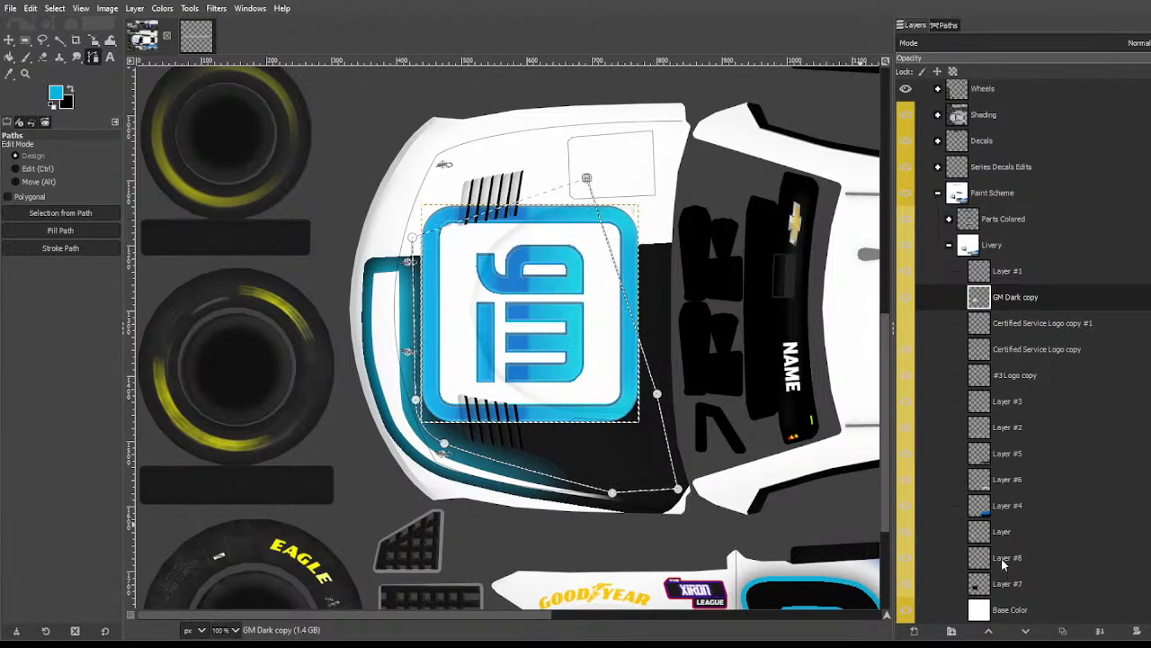
Step: On Layer #8, feather and grow the selection, and delete the cyan glow on the stripe's inner side within it
{"action": "left_click", "coordinate": [1001, 558]}
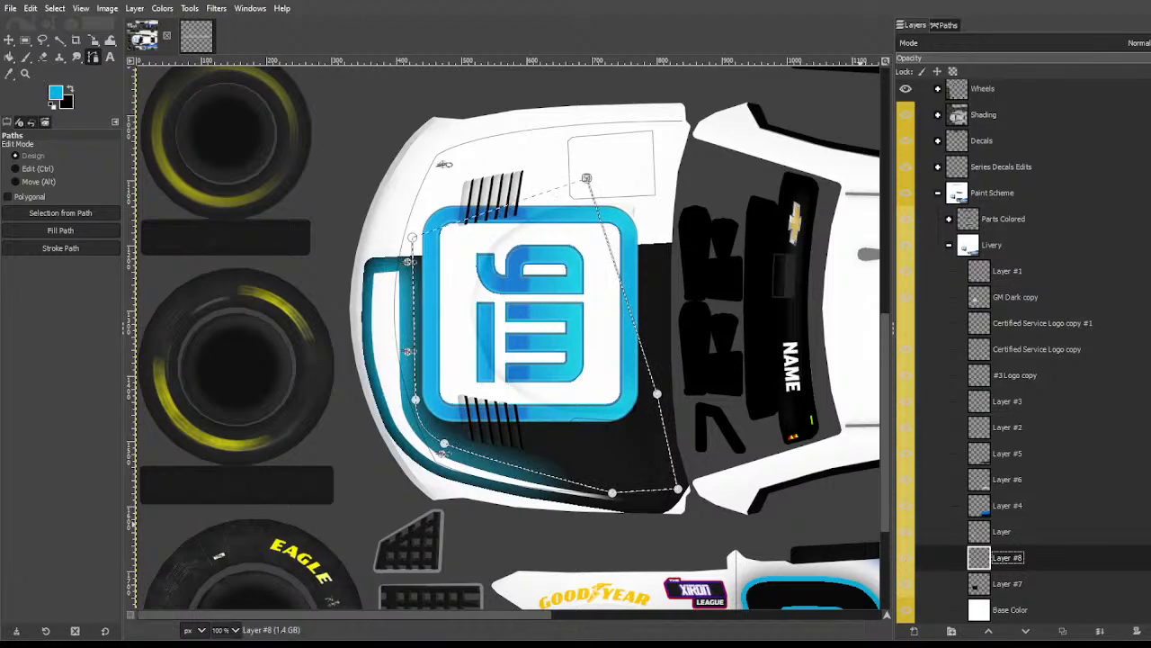
{"action": "left_click", "coordinate": [55, 8]}
{"action": "left_click", "coordinate": [74, 162]}
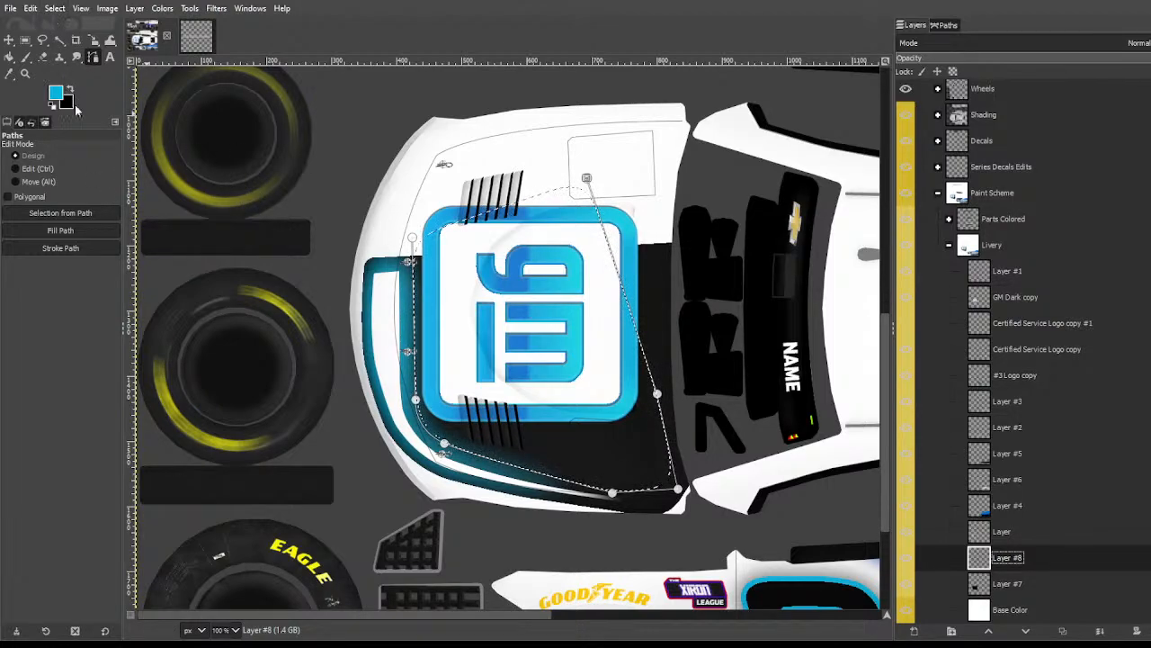
{"action": "left_click", "coordinate": [56, 8]}
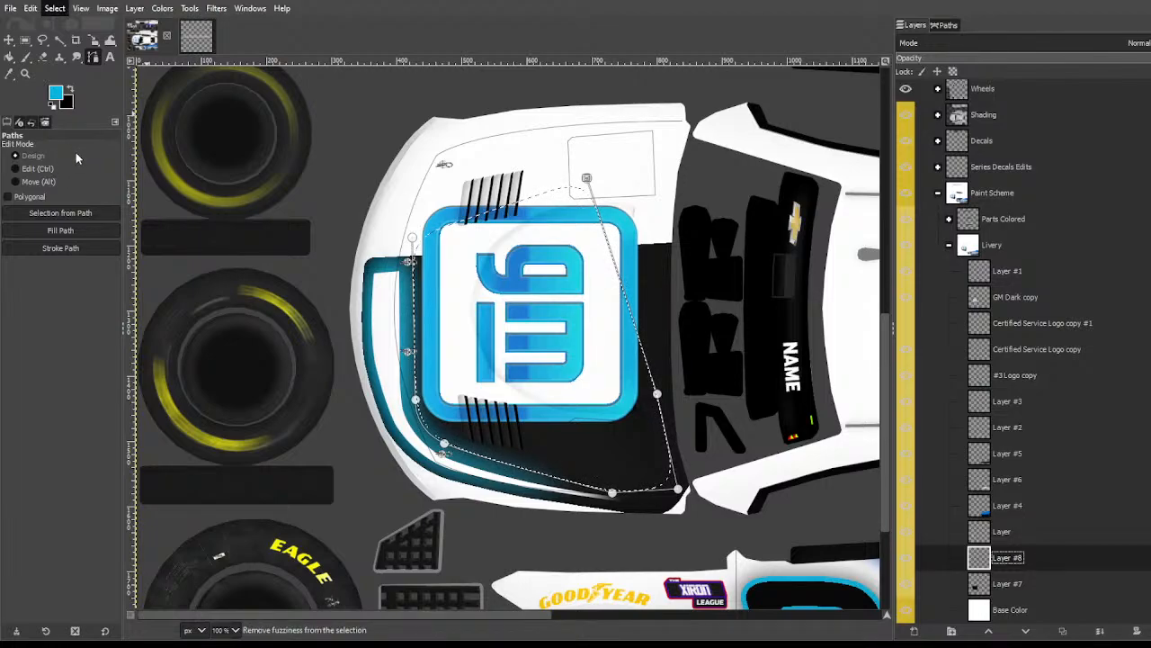
{"action": "key", "text": "Return"}
{"action": "key", "text": "u"}
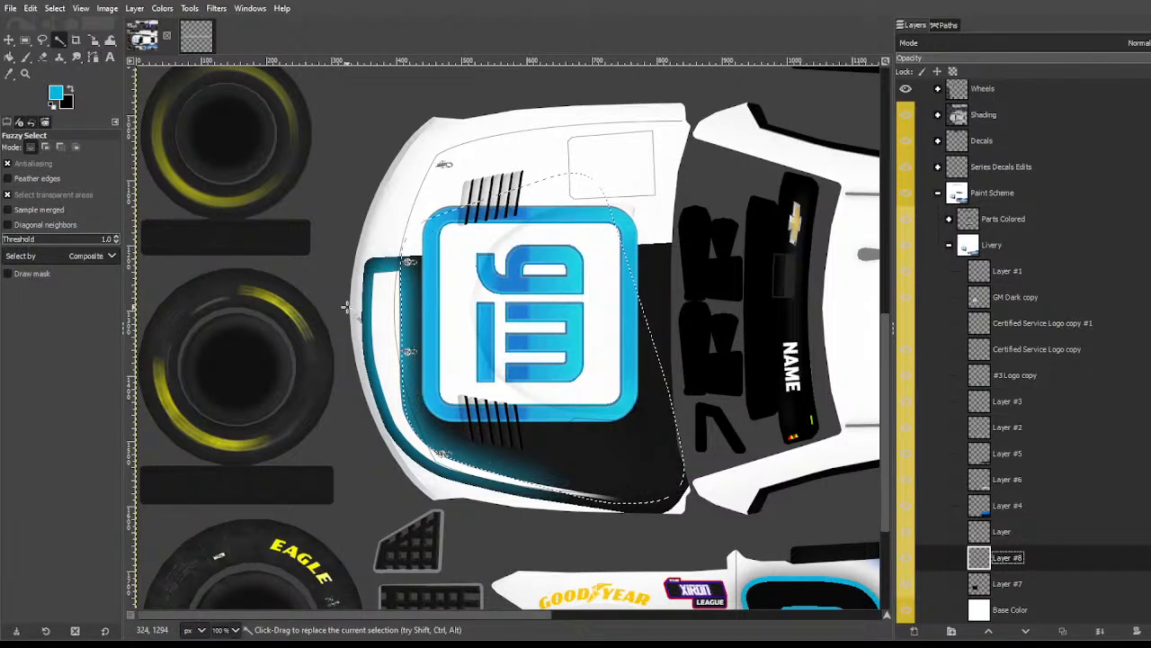
{"action": "left_click", "coordinate": [52, 9]}
{"action": "left_click", "coordinate": [84, 141]}
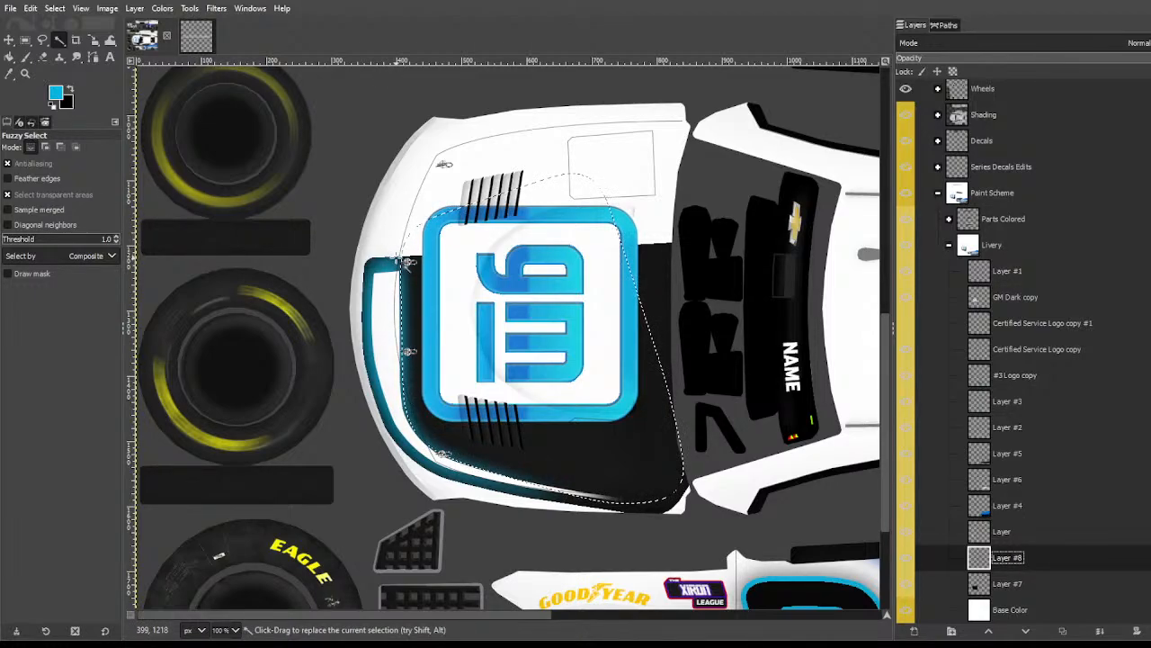
Step: Try duplicating Layer #8 to strengthen the cyan glow around the hood stripe
{"action": "left_click", "coordinate": [1073, 632]}
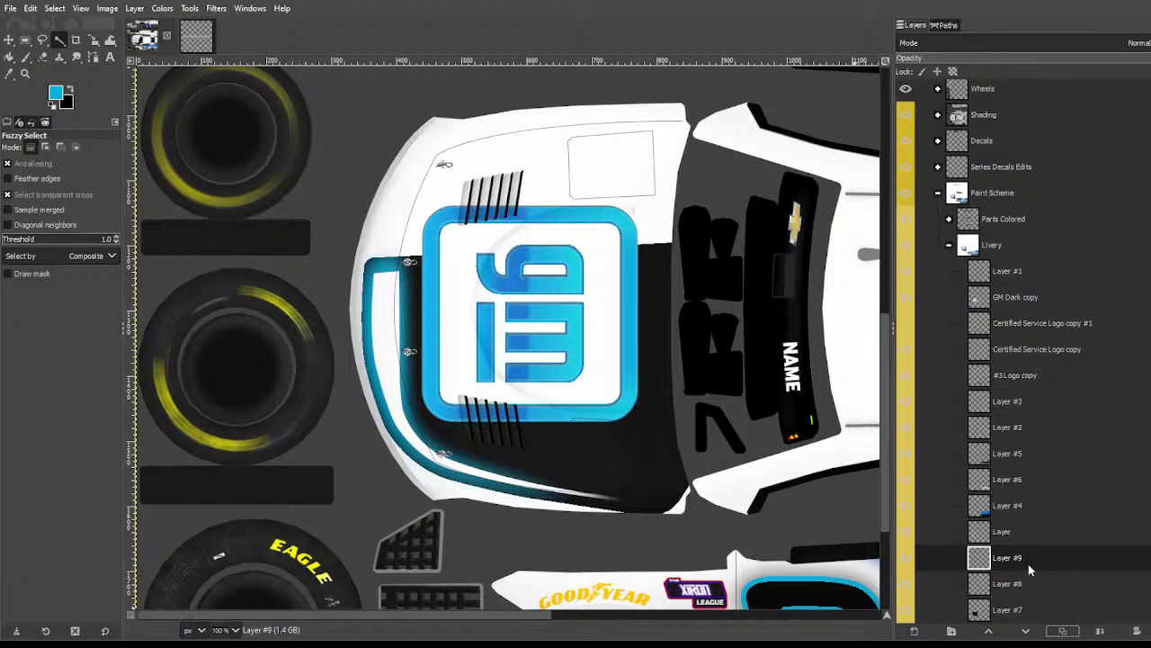
{"action": "key", "text": "ctrl+z"}
{"action": "key", "text": "ctrl+y"}
{"action": "key", "text": "ctrl+z"}
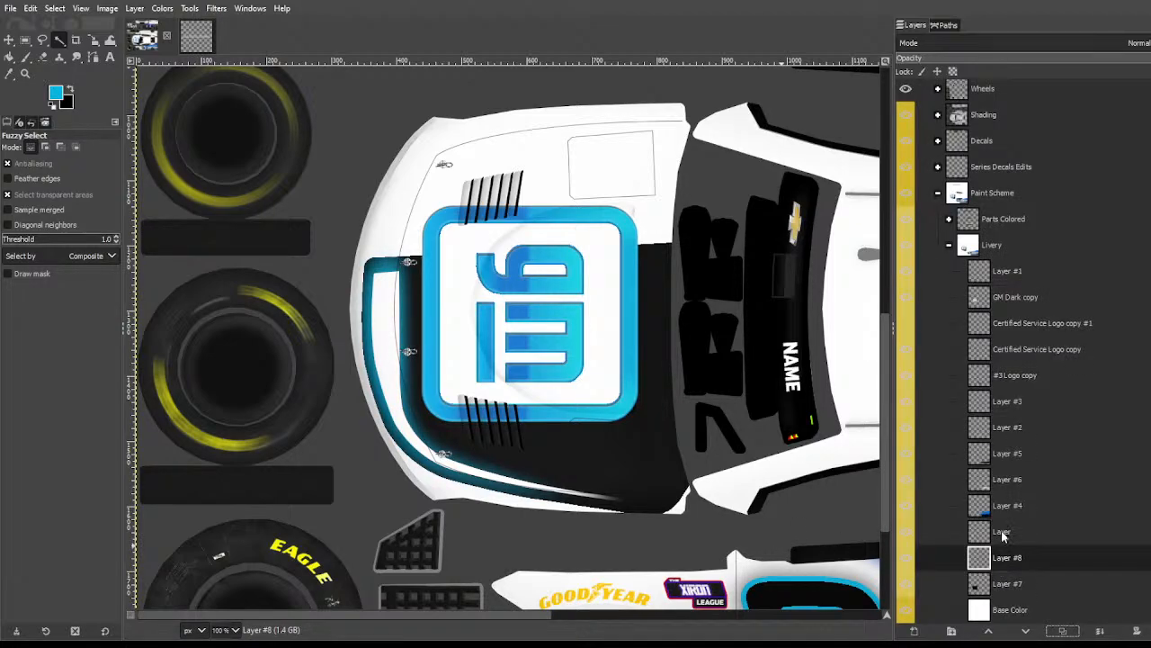
Step: Select the white stripe's shape from the layer named Layer, and on Layer #8 add a freehand area around the stripe's upper end
{"action": "left_click", "coordinate": [1002, 533]}
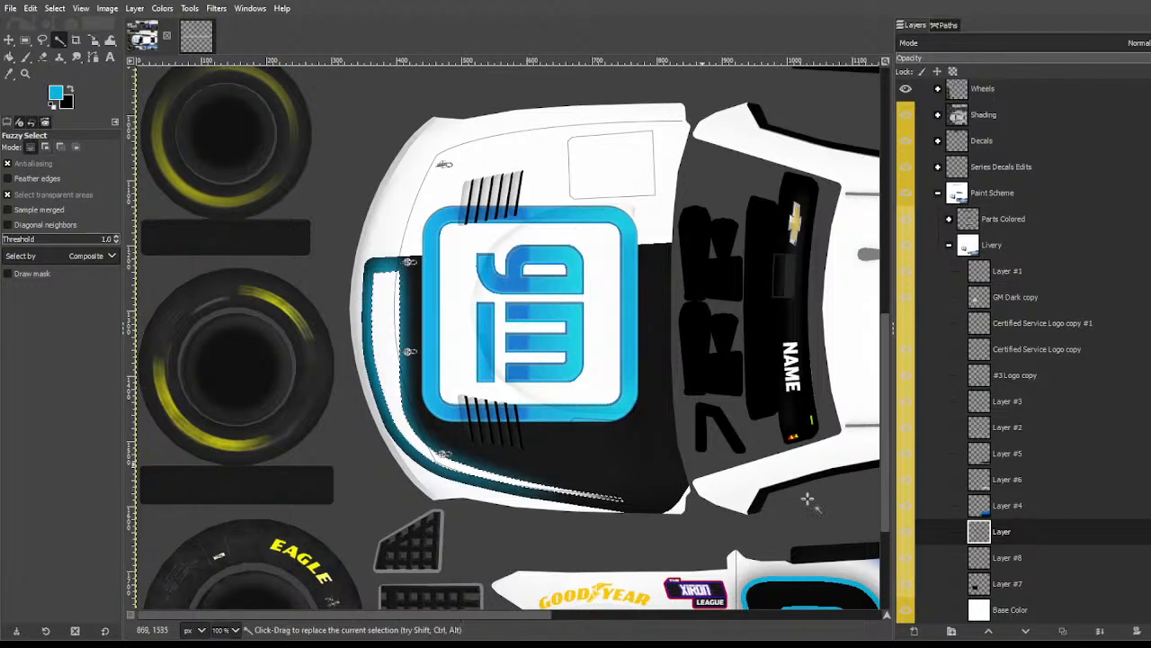
{"action": "left_click", "coordinate": [1028, 559]}
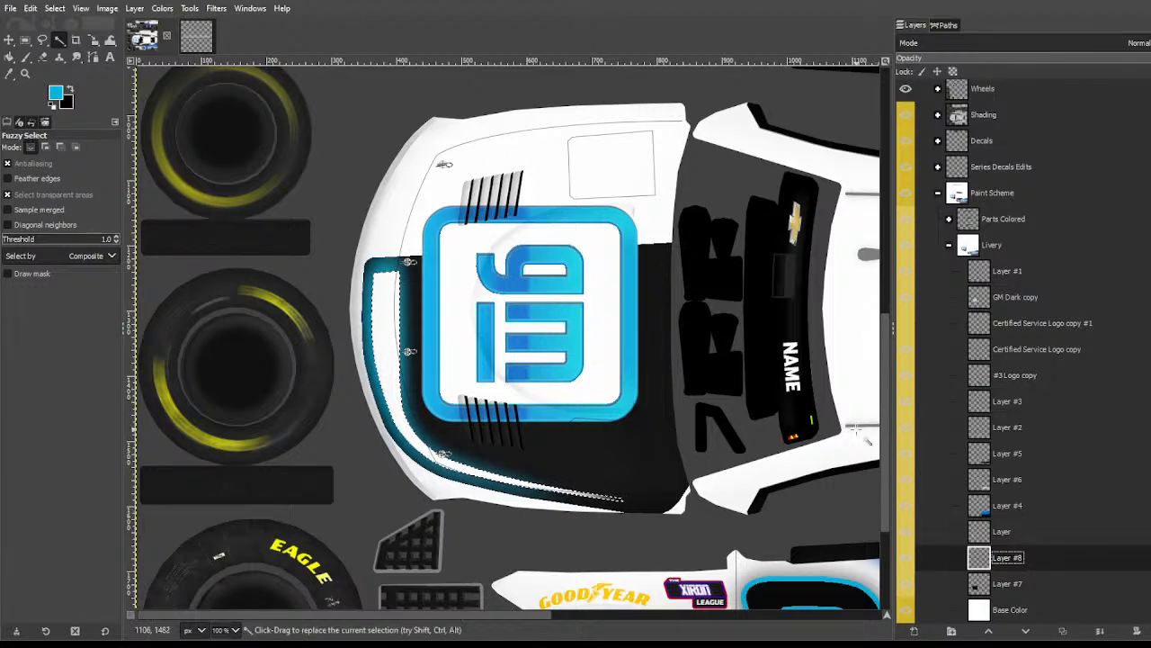
{"action": "key", "text": "r"}
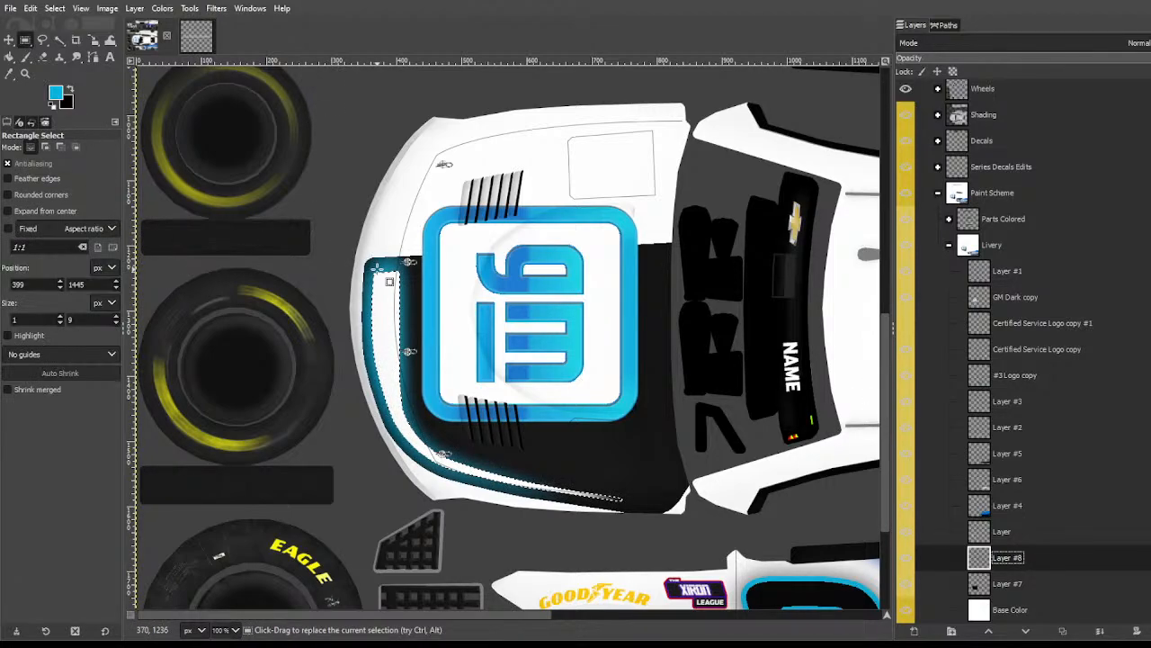
{"action": "left_click_drag", "start_coordinate": [376, 273], "coordinate": [462, 180]}
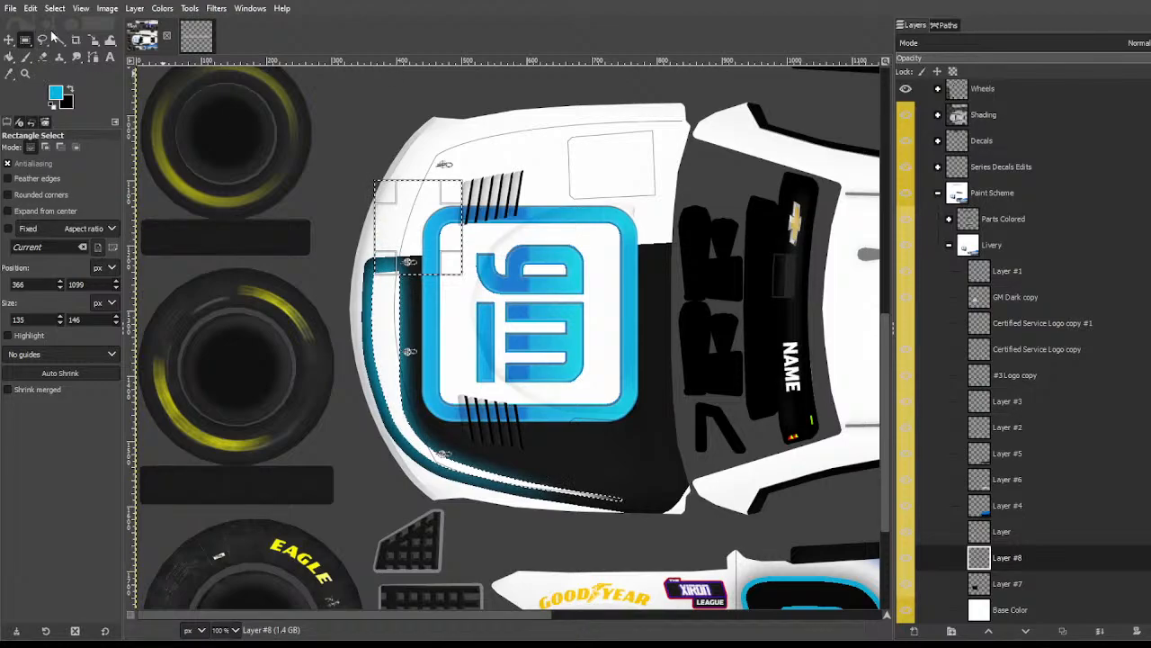
{"action": "key", "text": "Escape"}
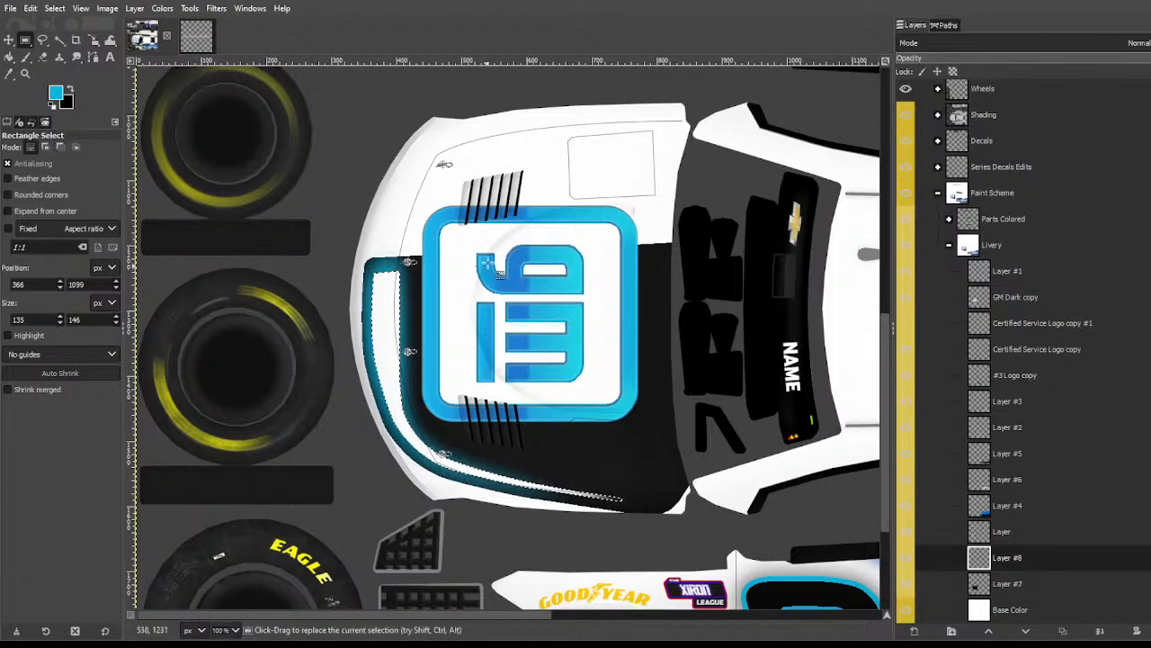
{"action": "key", "text": "f"}
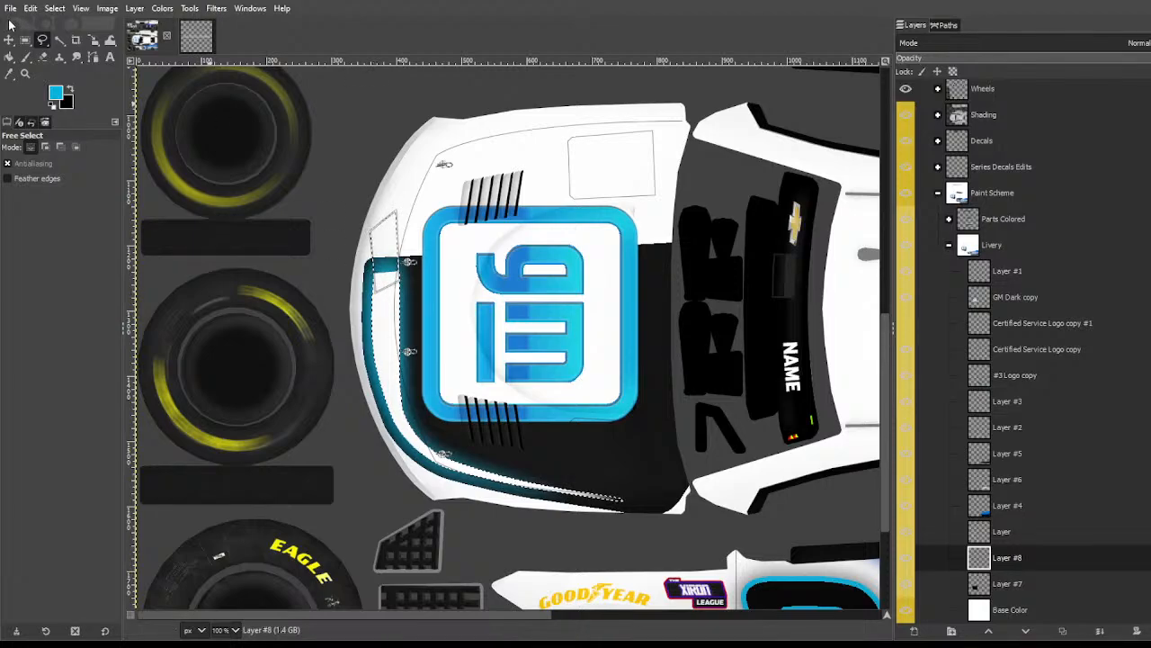
Step: Subtract the area beside the stripe's front edge from the selection and delete the cyan glow across the stripe's upper end on Layer #8
{"action": "key", "text": "u"}
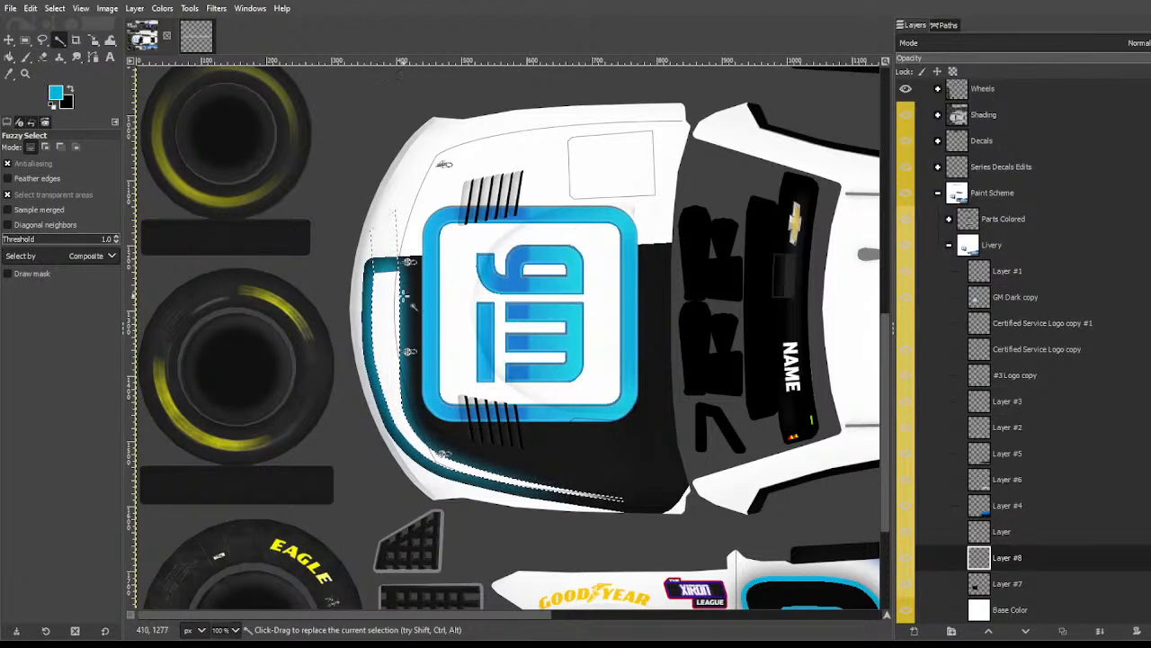
{"action": "key", "text": "e"}
{"action": "key", "text": "r"}
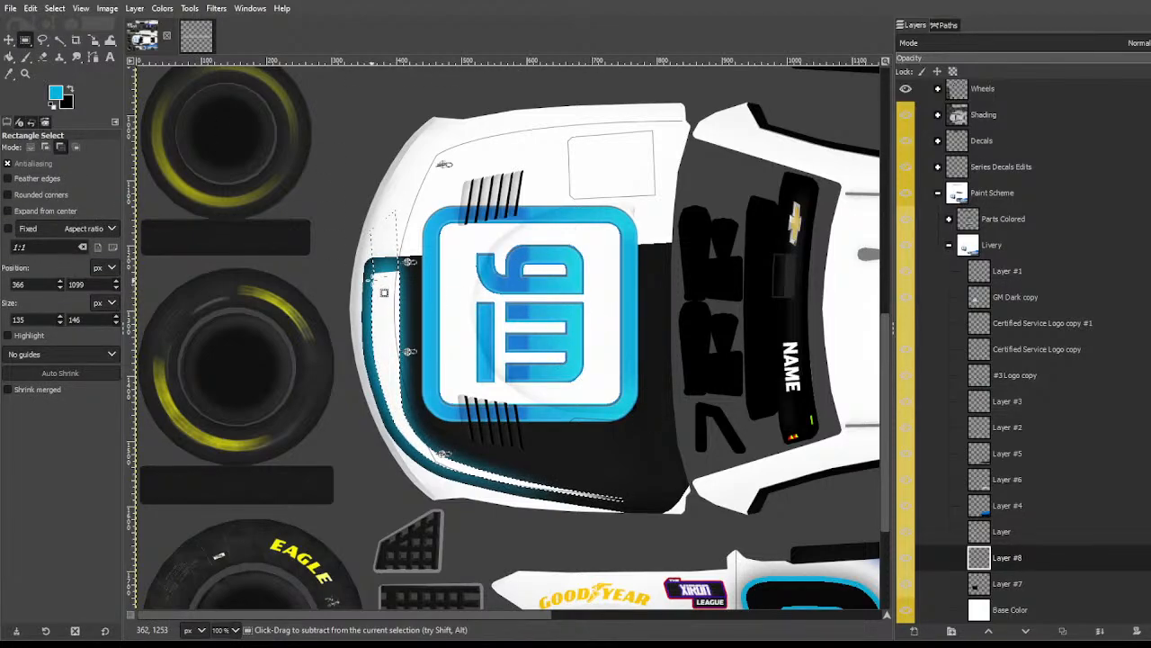
{"action": "left_click_drag", "start_coordinate": [371, 279], "coordinate": [302, 154]}
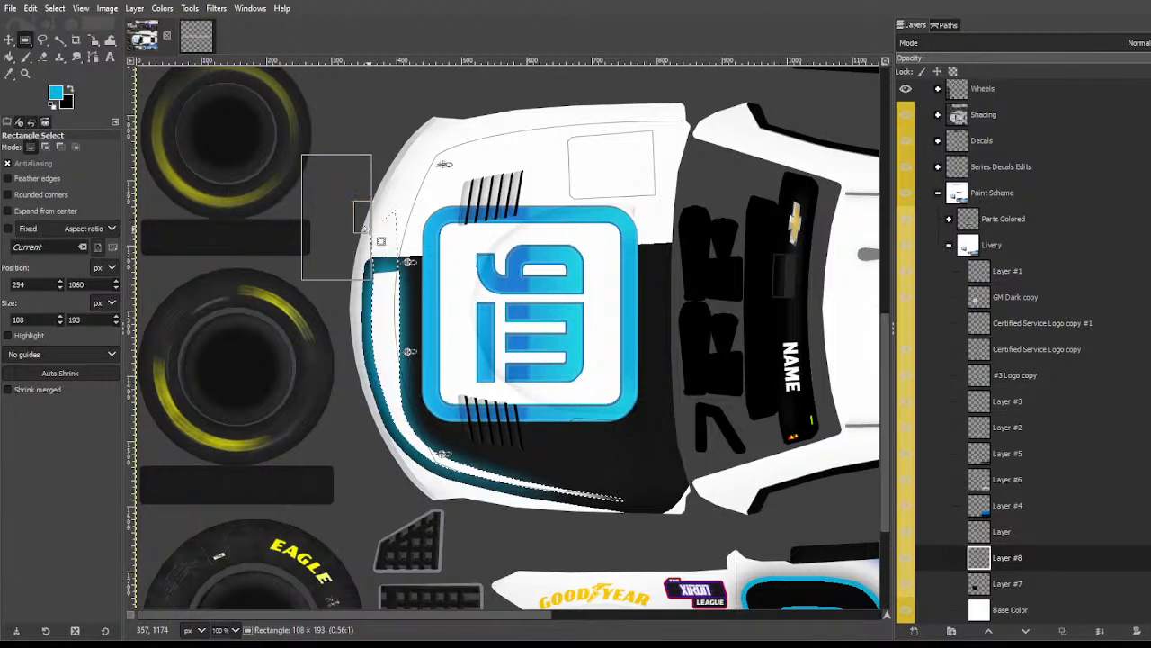
{"action": "left_click", "coordinate": [59, 40]}
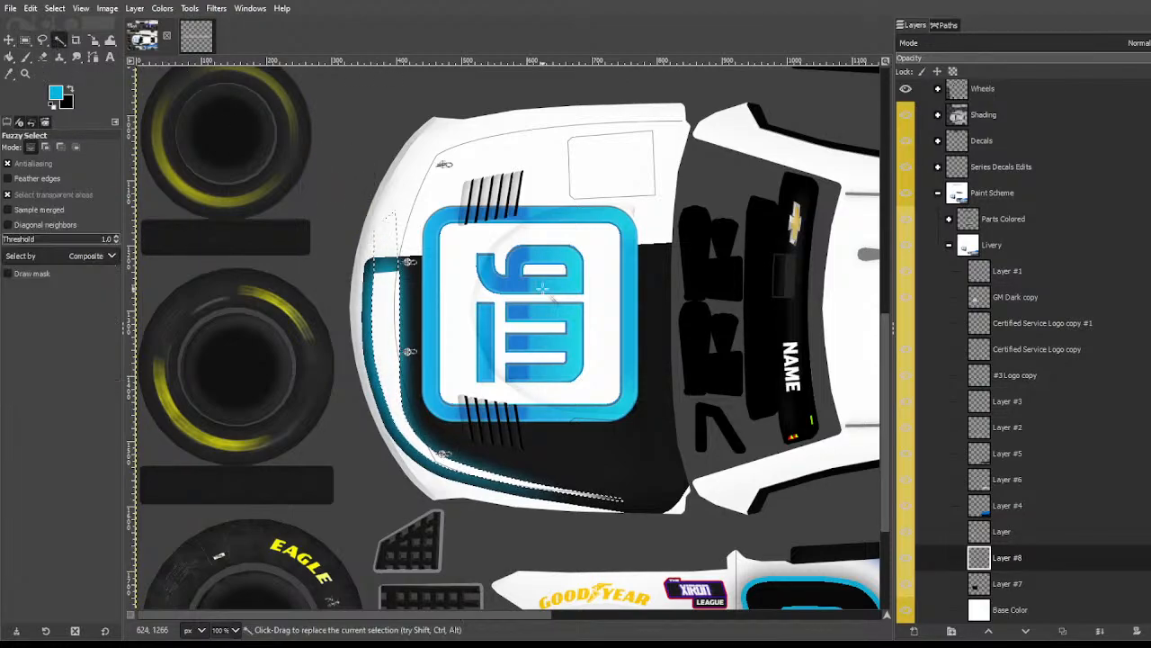
{"action": "double_click", "coordinate": [1016, 561]}
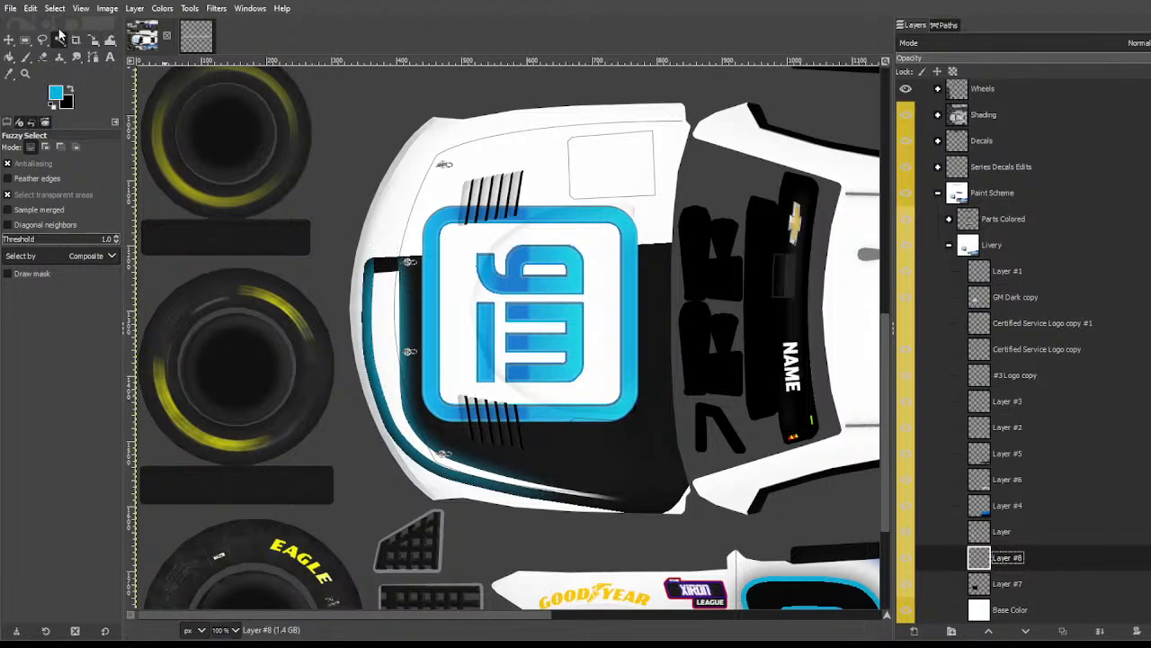
Step: Cut the inner cyan glow beside the logo from Layer #8 and paste it as a new layer
{"action": "left_click", "coordinate": [417, 301]}
{"action": "key", "text": "ctrl+x"}
{"action": "key", "text": "ctrl+v"}
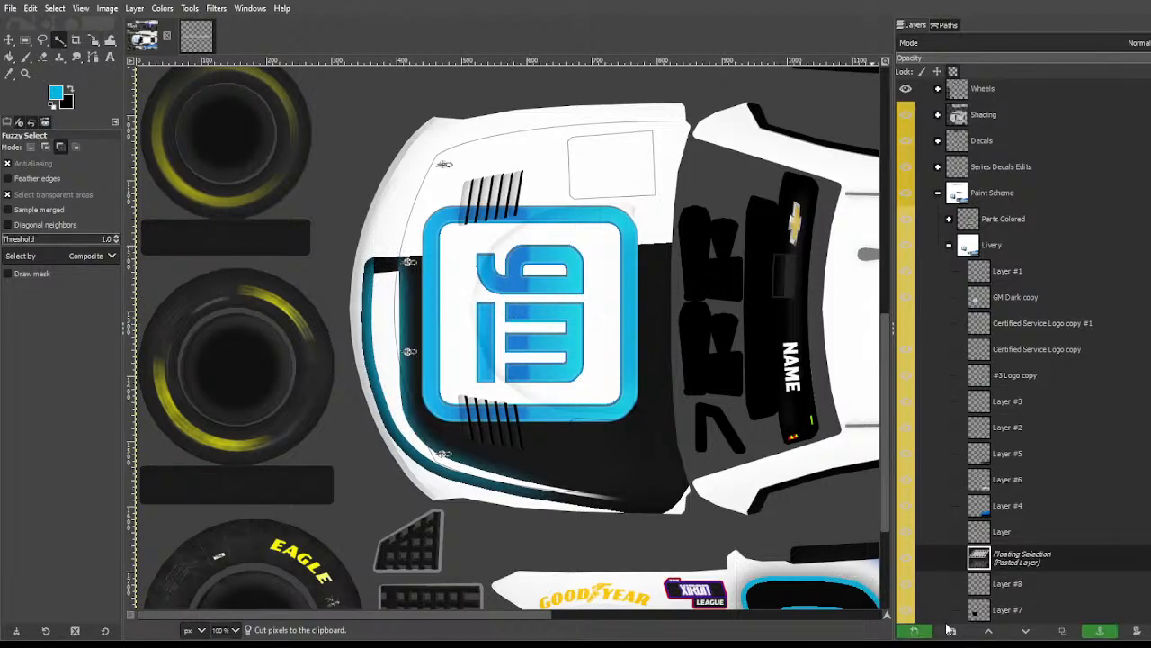
{"action": "left_click", "coordinate": [917, 631]}
Step: Select the remaining outer glow on Layer #8 and trim its outer edge
{"action": "left_click", "coordinate": [1007, 590]}
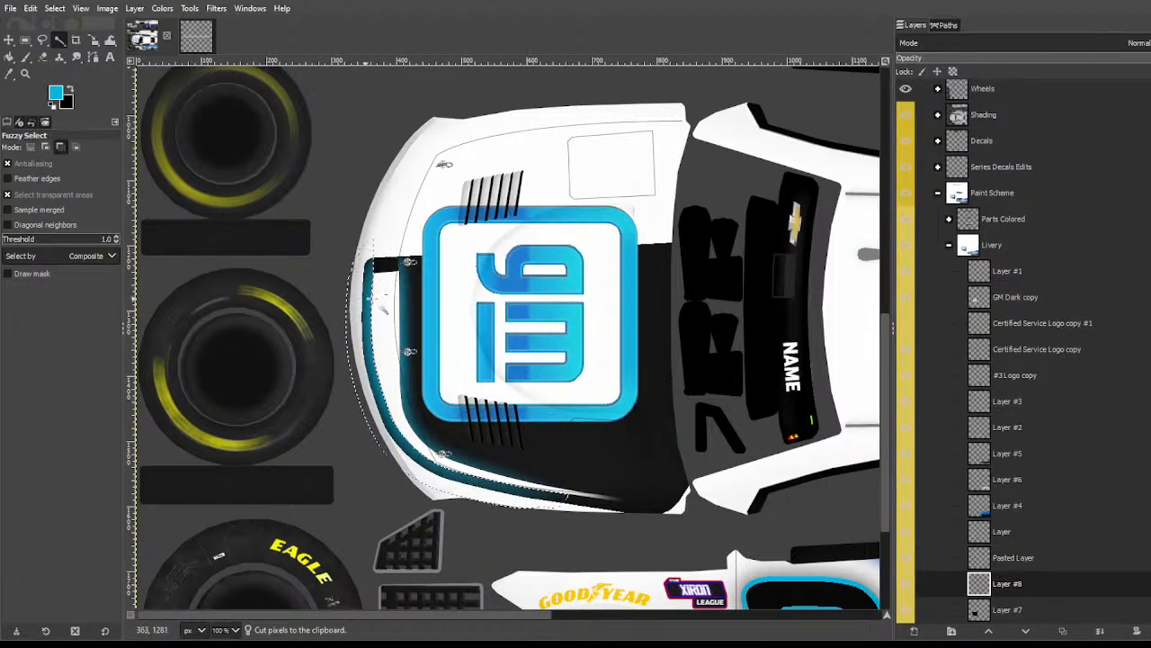
{"action": "left_click", "coordinate": [134, 9]}
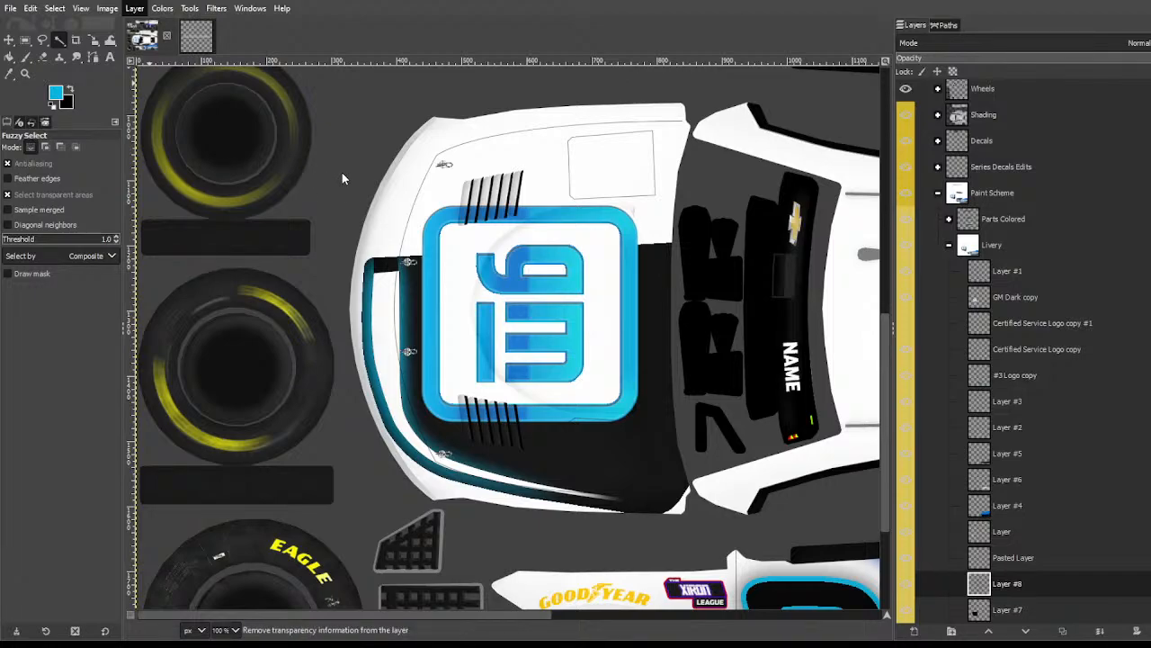
{"action": "left_click", "coordinate": [358, 234]}
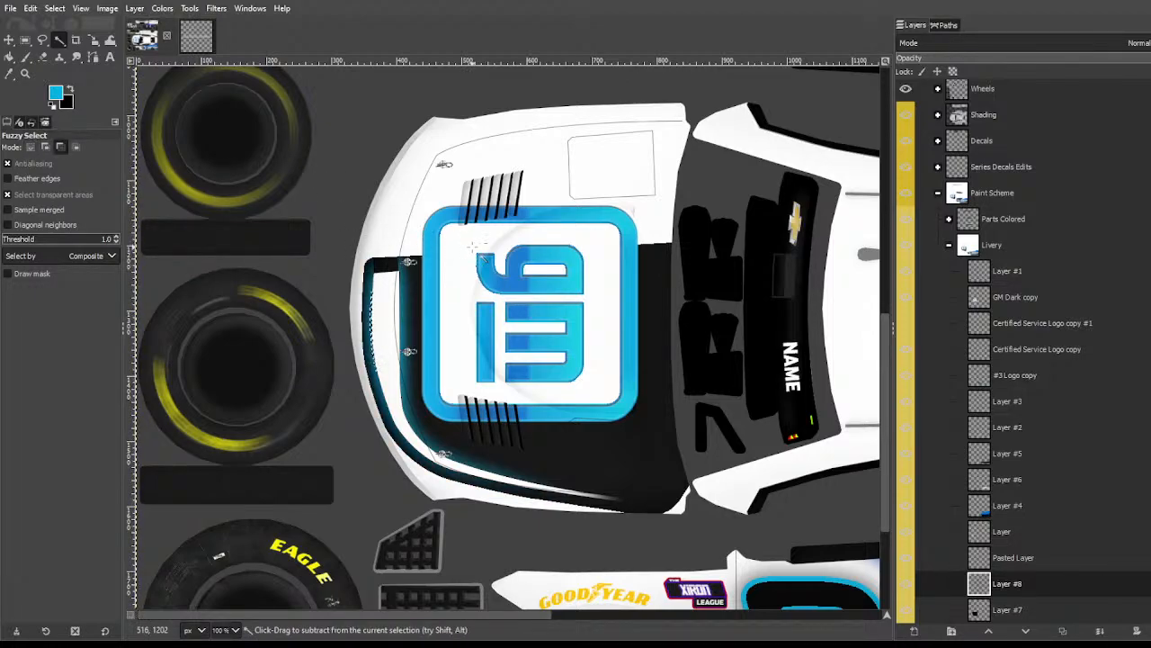
Step: Strengthen the inner cyan glow with three duplicates of the Pasted Layer, undoing the extra copies
{"action": "left_click", "coordinate": [975, 563]}
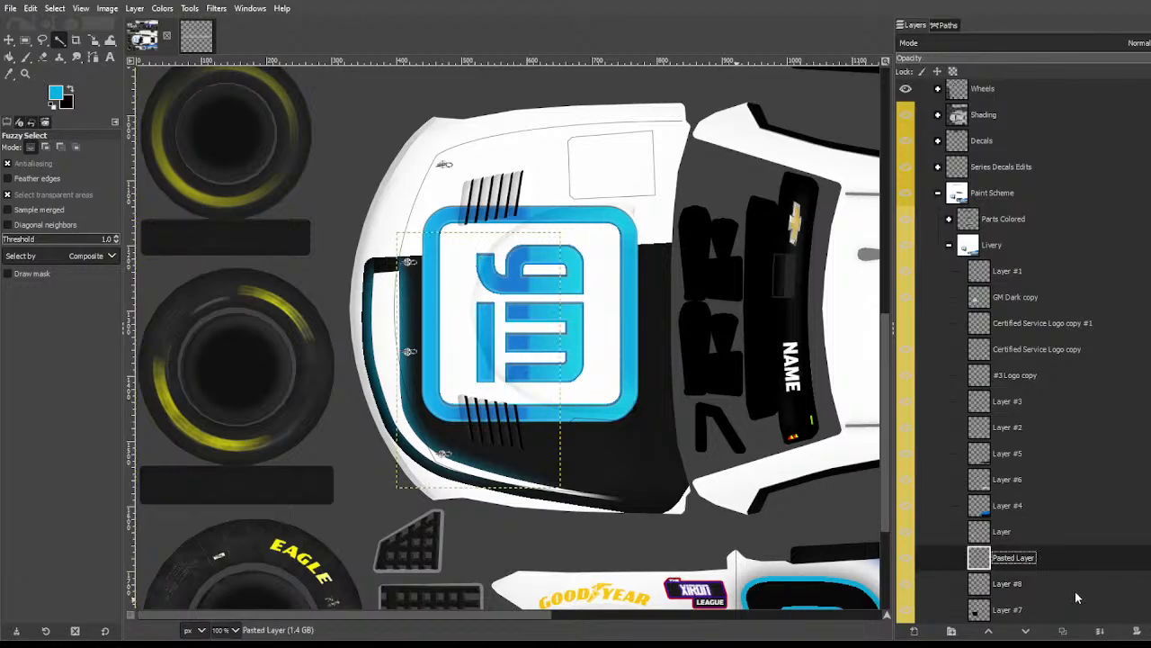
{"action": "left_click", "coordinate": [1060, 632]}
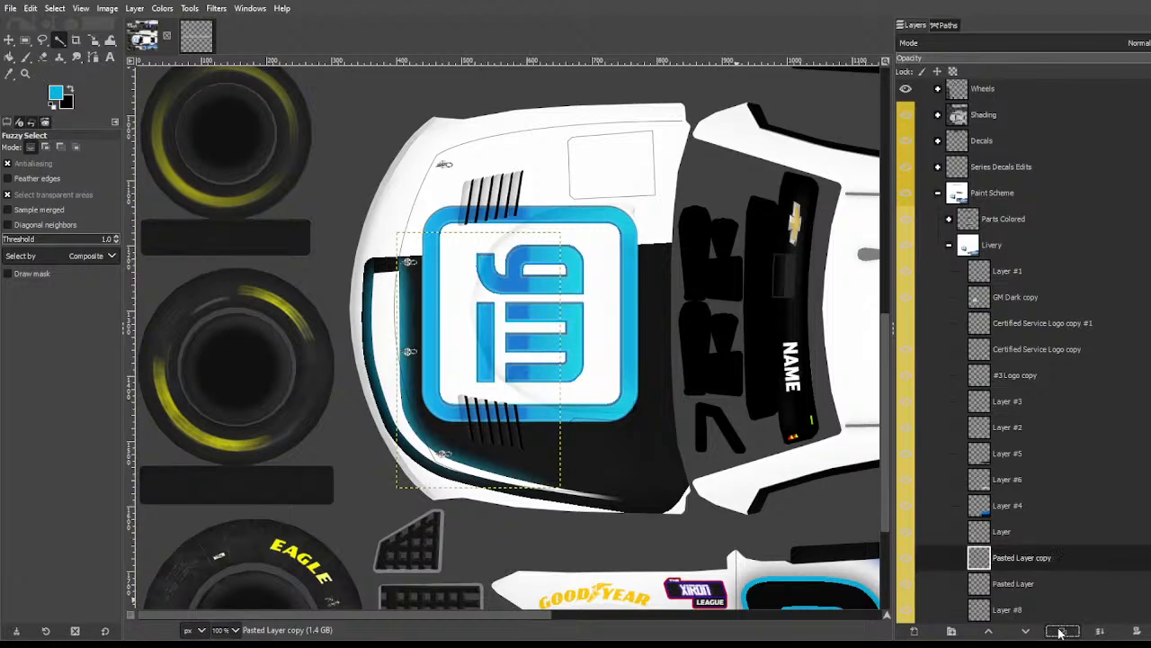
{"action": "left_click", "coordinate": [1060, 631]}
{"action": "left_click", "coordinate": [1060, 632]}
{"action": "left_click", "coordinate": [1063, 632]}
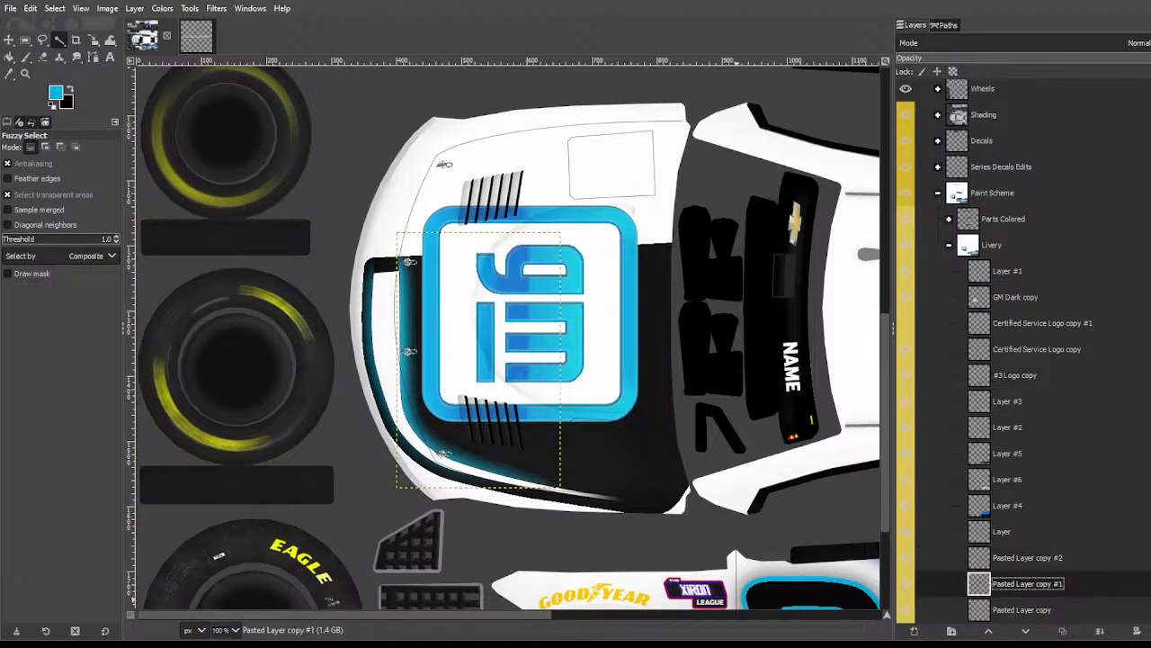
{"action": "left_click", "coordinate": [1062, 631]}
{"action": "left_click", "coordinate": [1062, 632]}
{"action": "left_click", "coordinate": [1062, 631]}
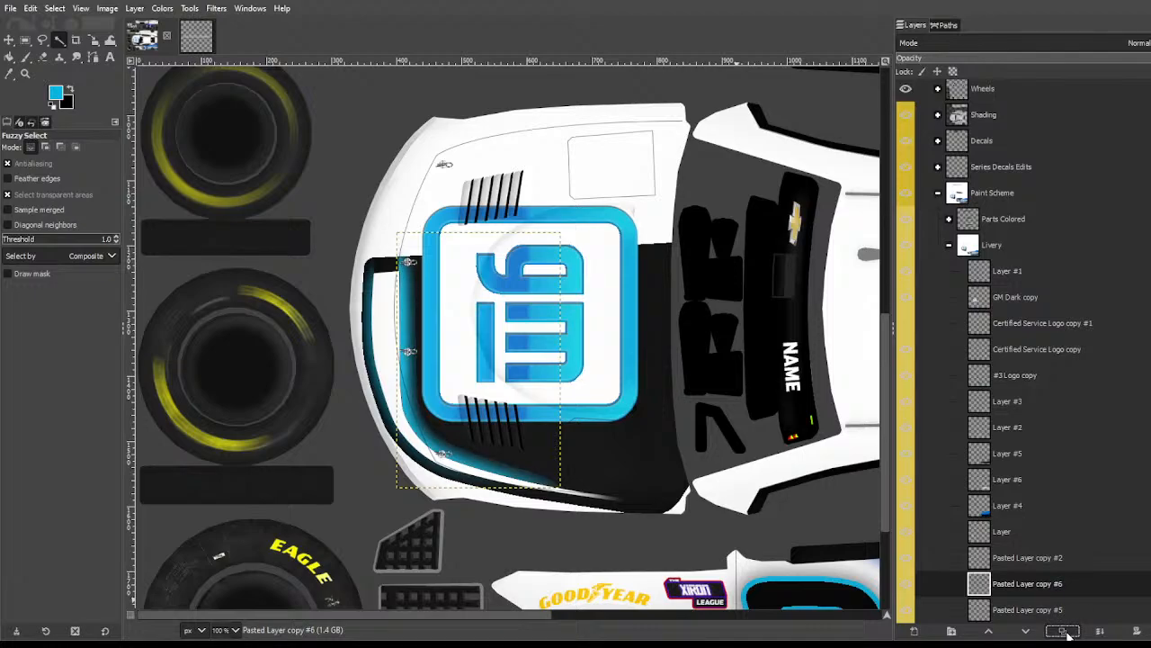
{"action": "key", "text": "ctrl+z"}
{"action": "scroll", "coordinate": [1003, 550], "scroll_direction": "down", "scroll_amount": 1}
Step: Strengthen the outer cyan glow of the hood stripe with two duplicates of Layer #8
{"action": "left_click", "coordinate": [1020, 552]}
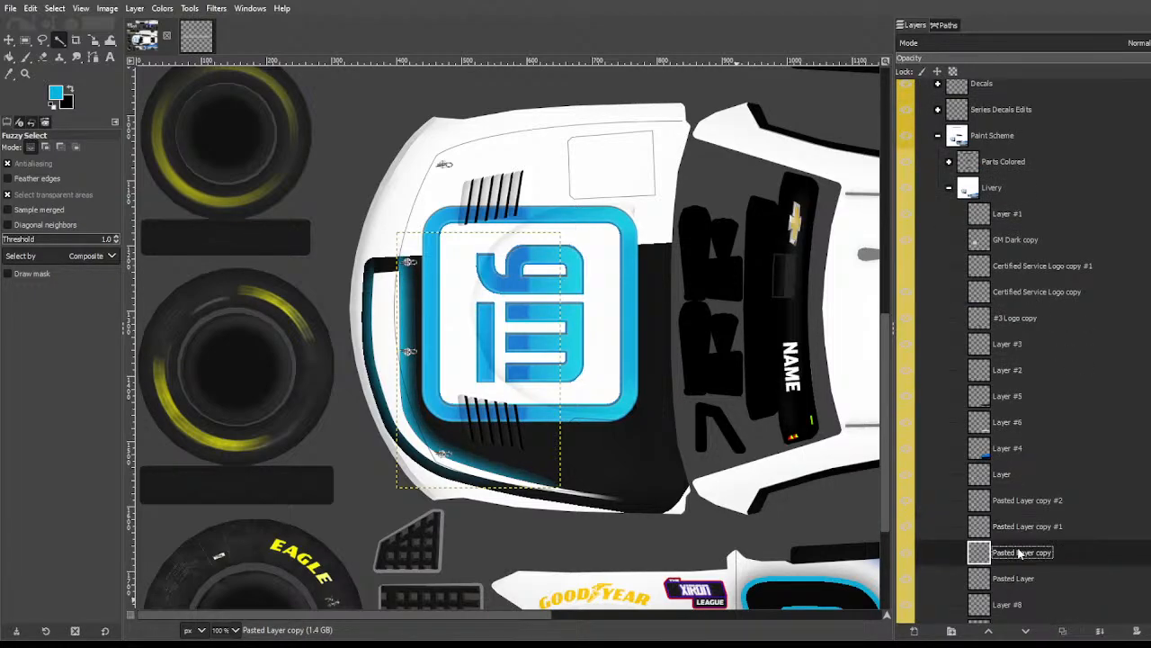
{"action": "left_click", "coordinate": [1017, 574]}
{"action": "scroll", "coordinate": [989, 540], "scroll_direction": "down", "scroll_amount": 1}
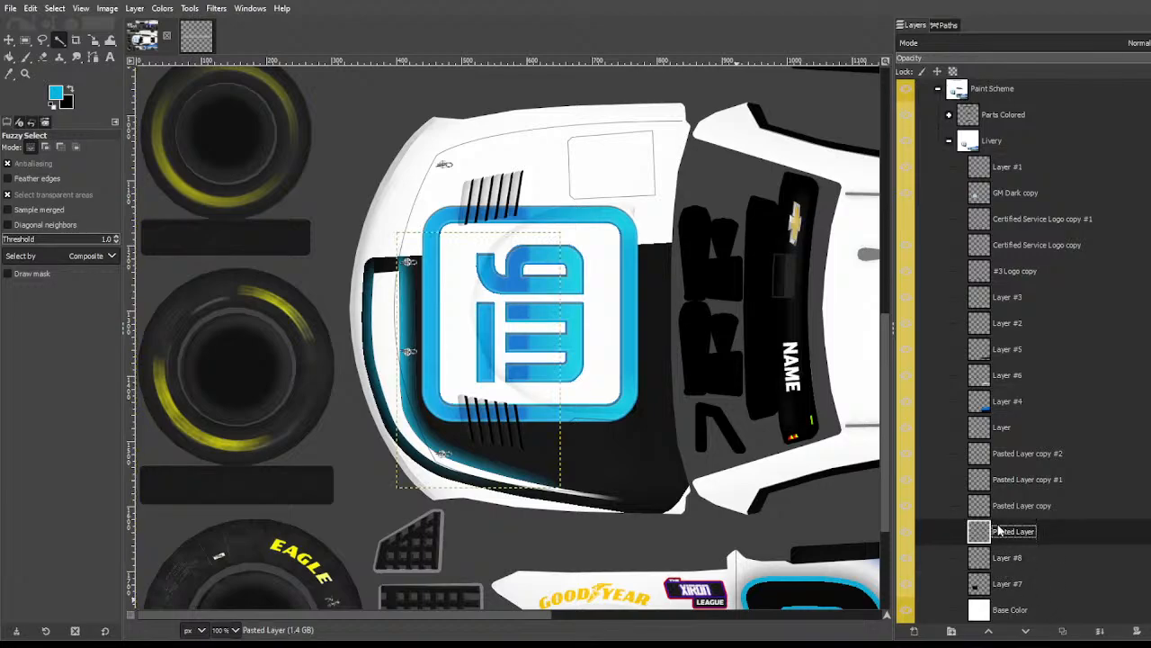
{"action": "left_click", "coordinate": [1003, 556]}
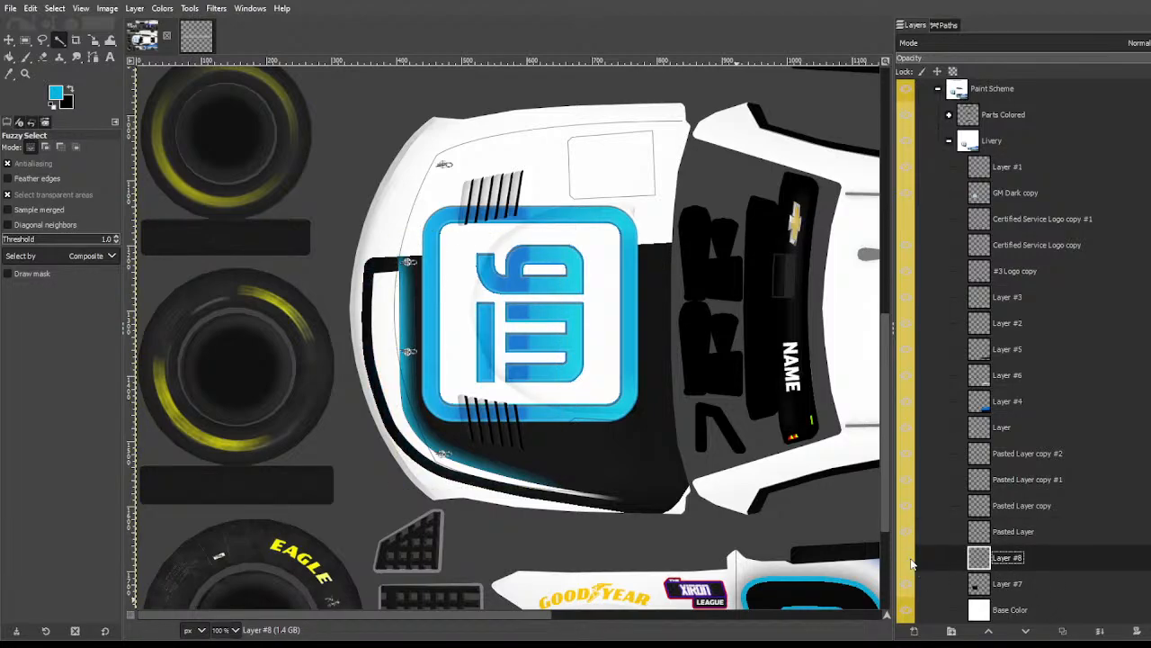
{"action": "left_click", "coordinate": [1059, 631]}
{"action": "left_click", "coordinate": [1060, 630]}
{"action": "left_click", "coordinate": [1059, 630]}
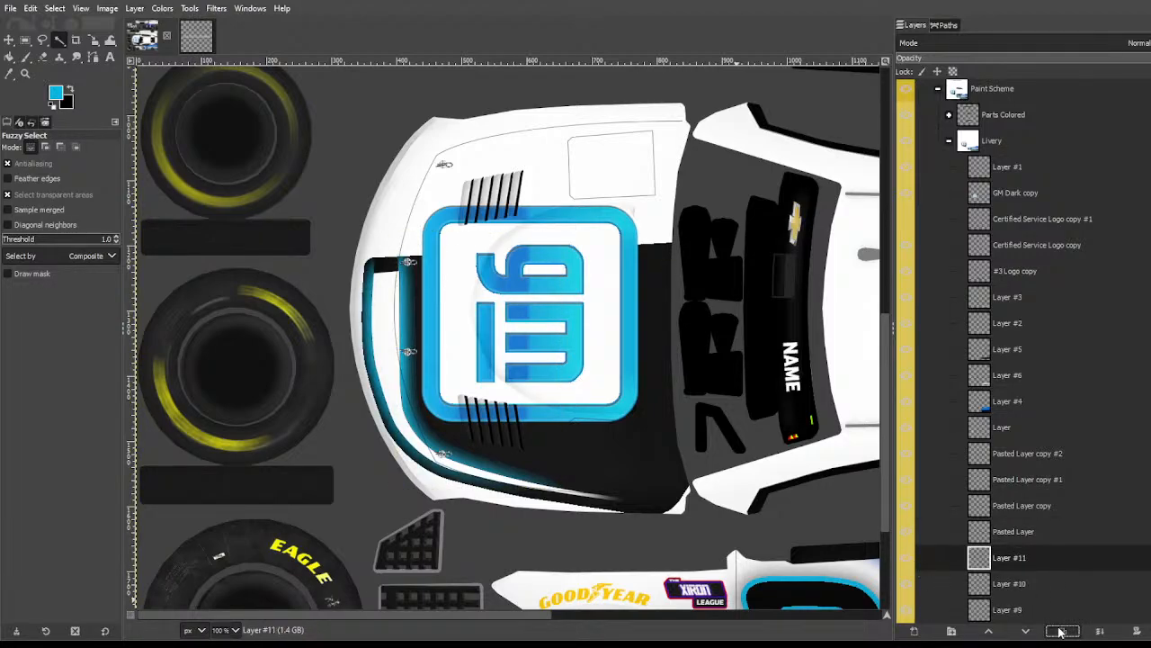
{"action": "left_click", "coordinate": [1060, 630]}
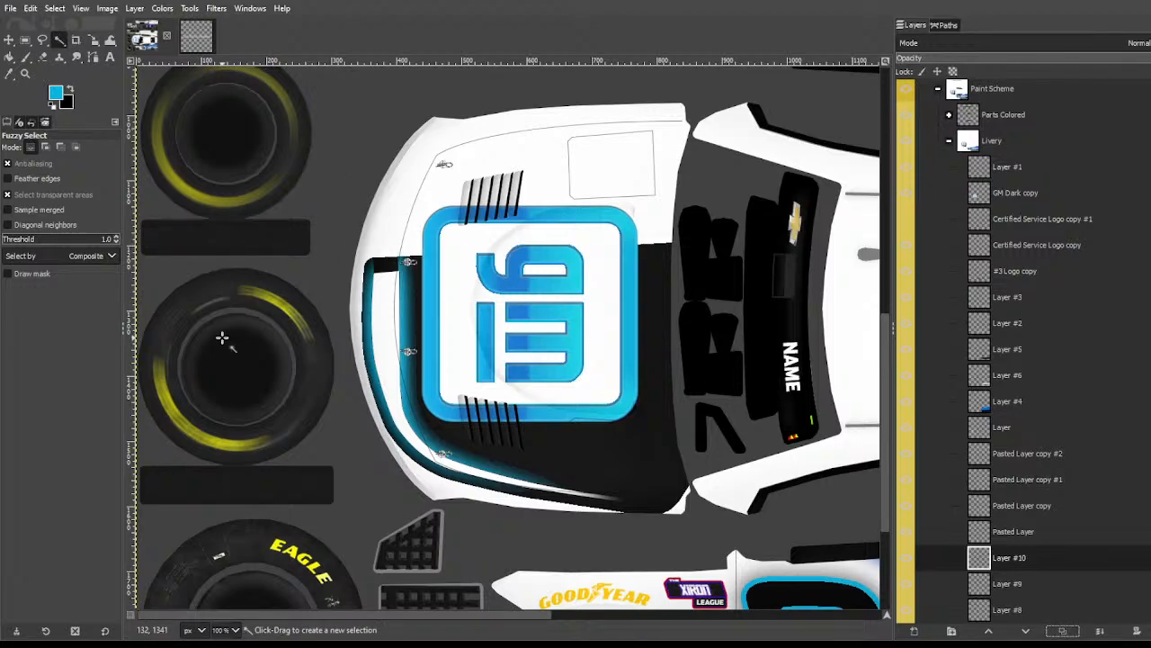
Step: Start a path along the outer edge of the hood stripe, from its upper corner to a curved anchor at the lower front
{"action": "scroll", "coordinate": [222, 338], "scroll_direction": "down", "scroll_amount": 2}
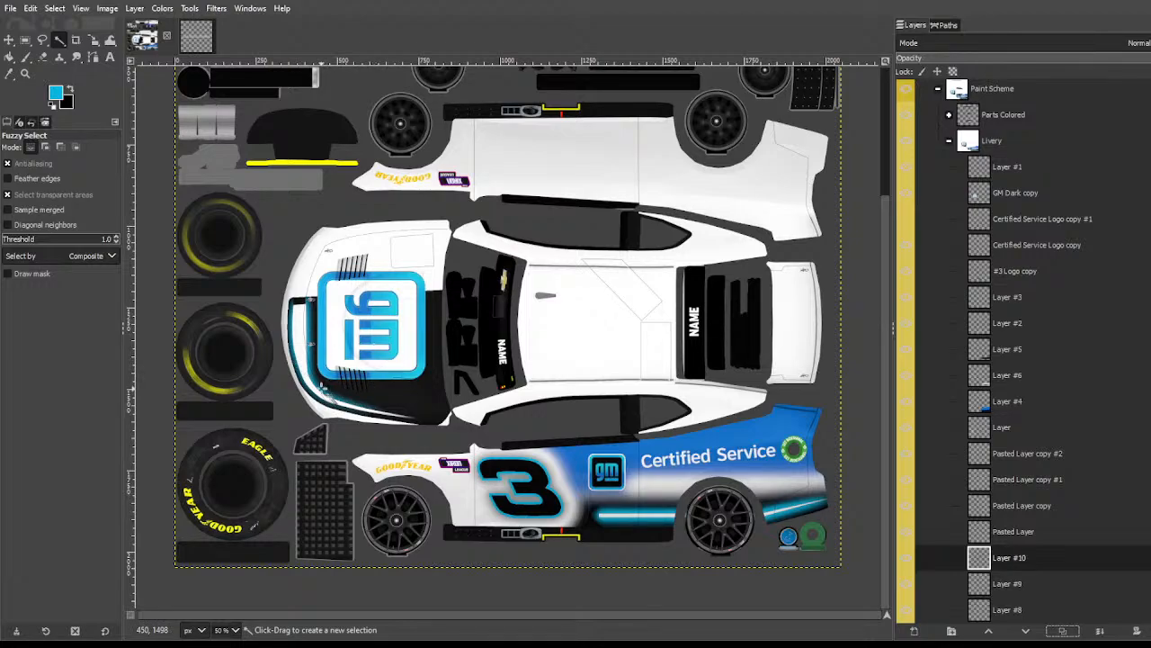
{"action": "scroll", "coordinate": [321, 389], "scroll_direction": "up", "scroll_amount": 2}
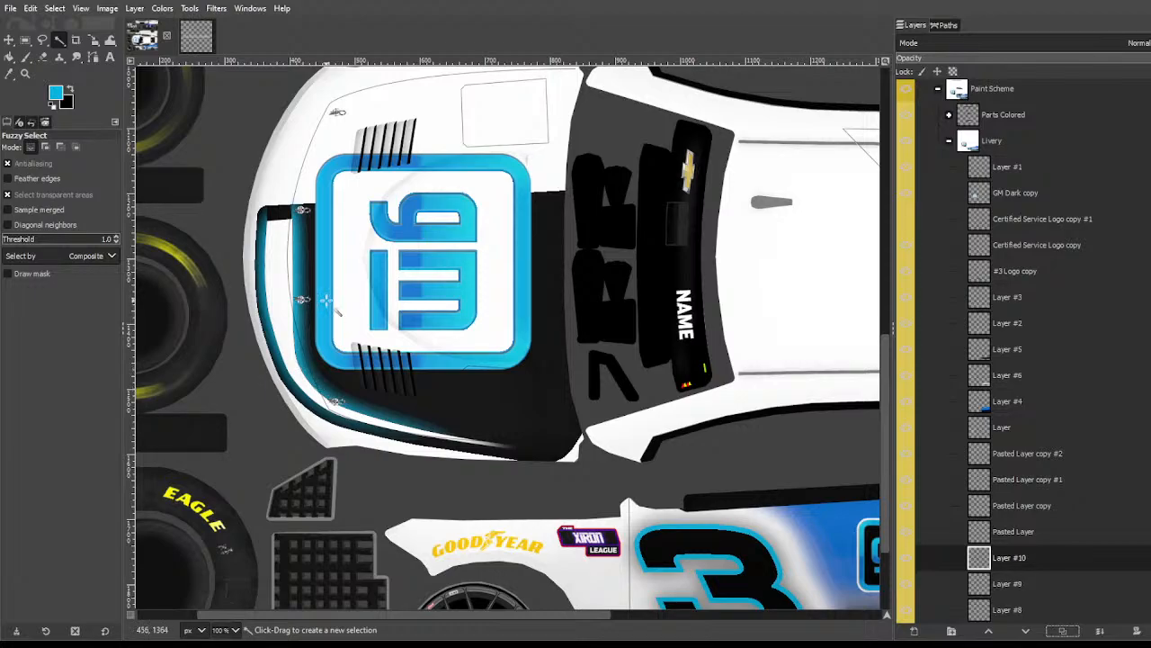
{"action": "key", "text": "shift+p"}
{"action": "key", "text": "b"}
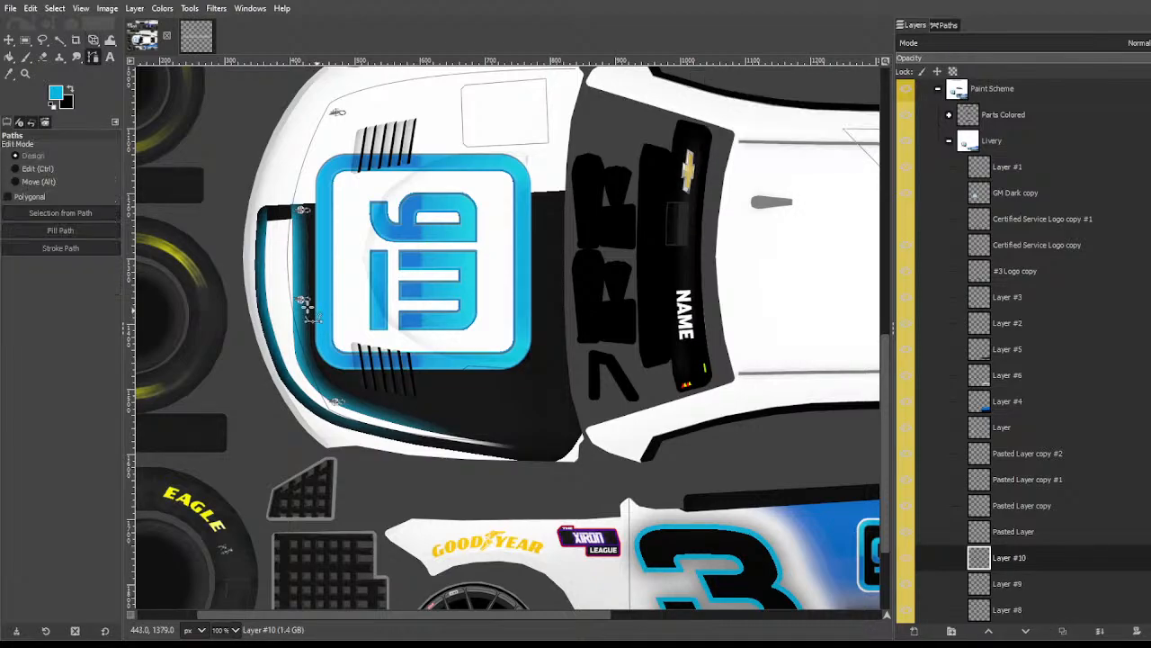
{"action": "left_click", "coordinate": [257, 211]}
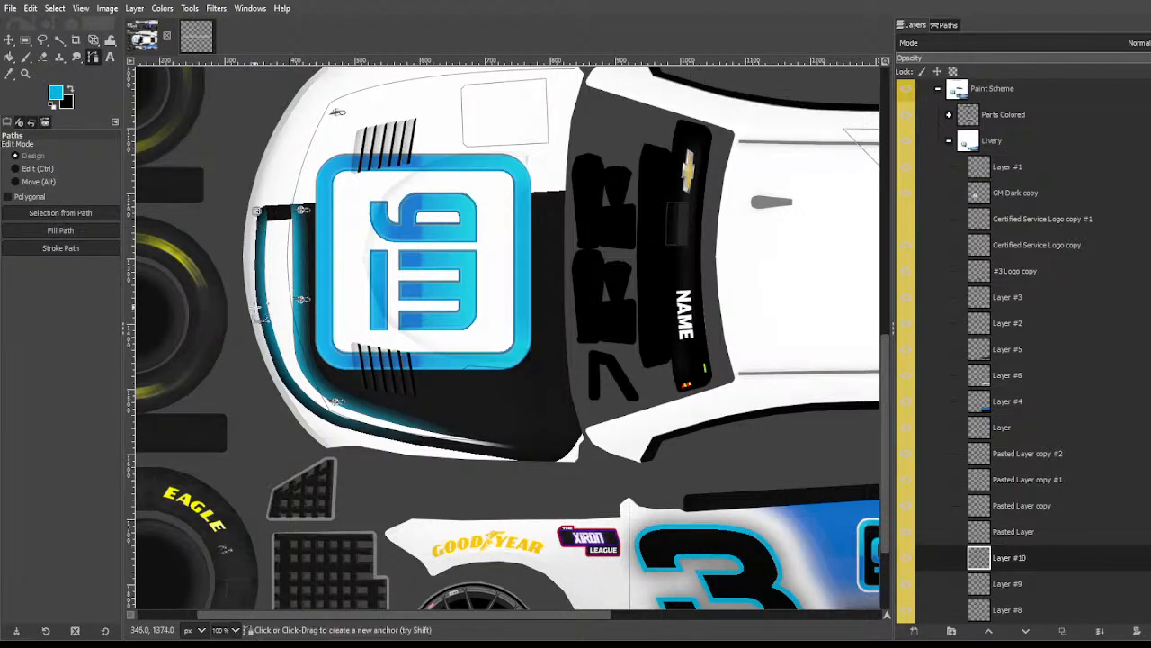
{"action": "left_click", "coordinate": [259, 345]}
{"action": "left_click", "coordinate": [276, 366]}
{"action": "left_click_drag", "start_coordinate": [292, 393], "coordinate": [320, 435]}
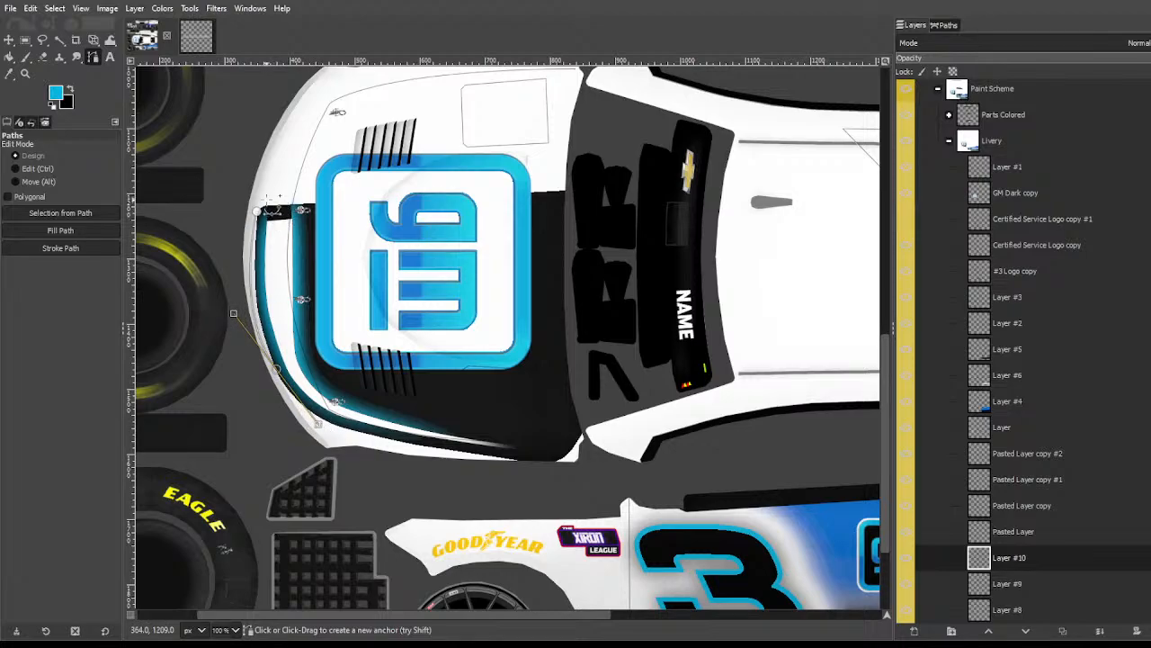
Step: Fit the path's anchors to the stripe's outer edge, close it across the stripe and logo, and convert it to a selection
{"action": "left_click", "coordinate": [257, 209]}
{"action": "mouse_move", "coordinate": [253, 209]}
{"action": "left_mouse_down"}
{"action": "mouse_move", "coordinate": [257, 184]}
{"action": "mouse_move", "coordinate": [254, 197]}
{"action": "left_mouse_up"}
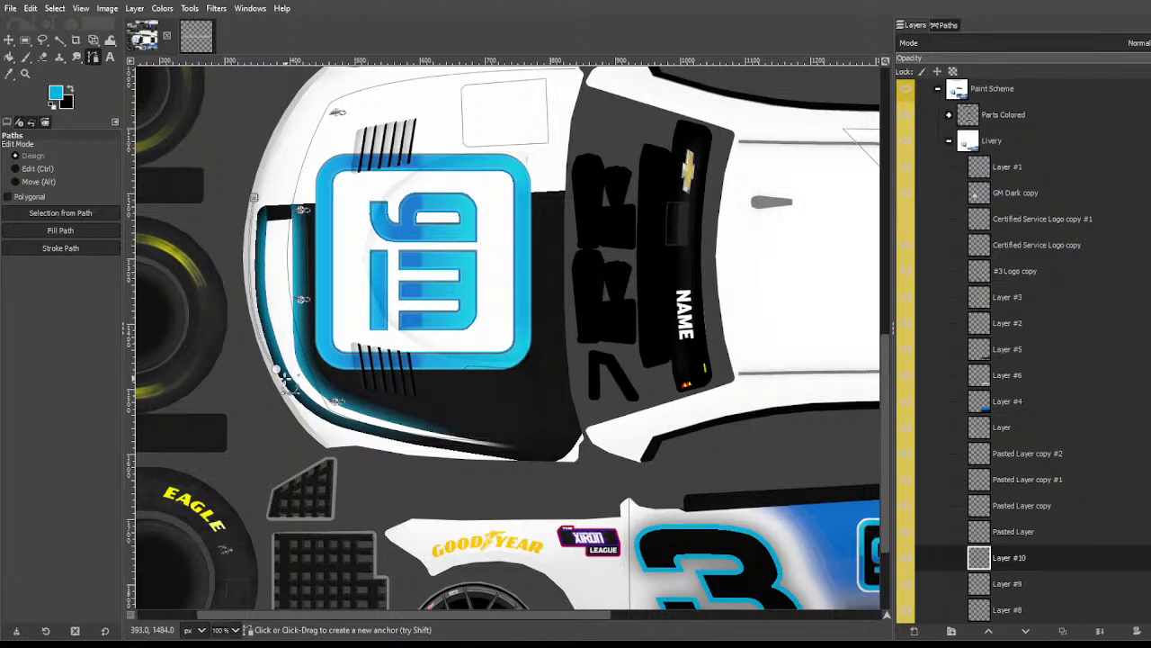
{"action": "left_click_drag", "start_coordinate": [276, 369], "coordinate": [284, 381]}
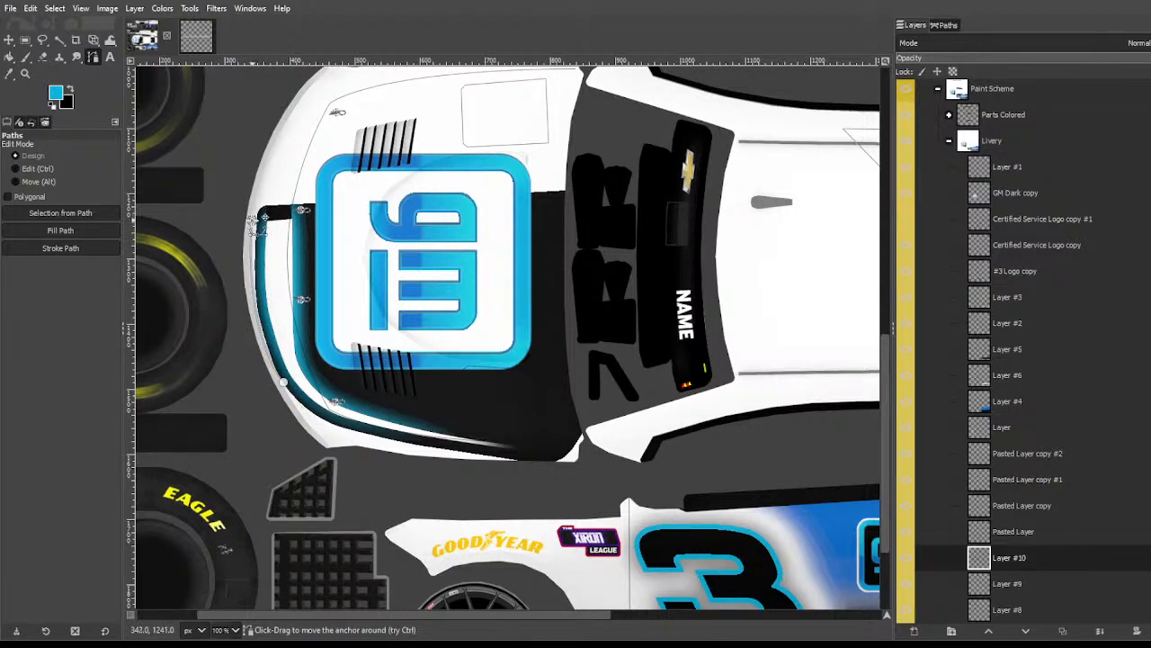
{"action": "left_click", "coordinate": [283, 382]}
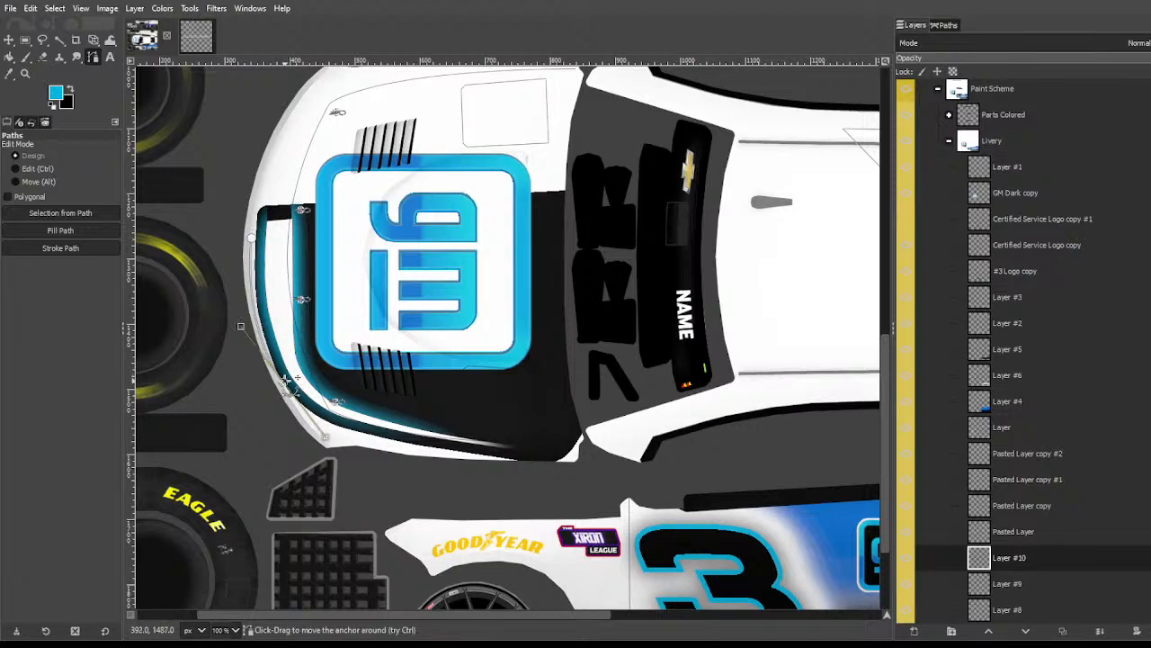
{"action": "left_click", "coordinate": [373, 405]}
{"action": "key", "text": "shift+v"}
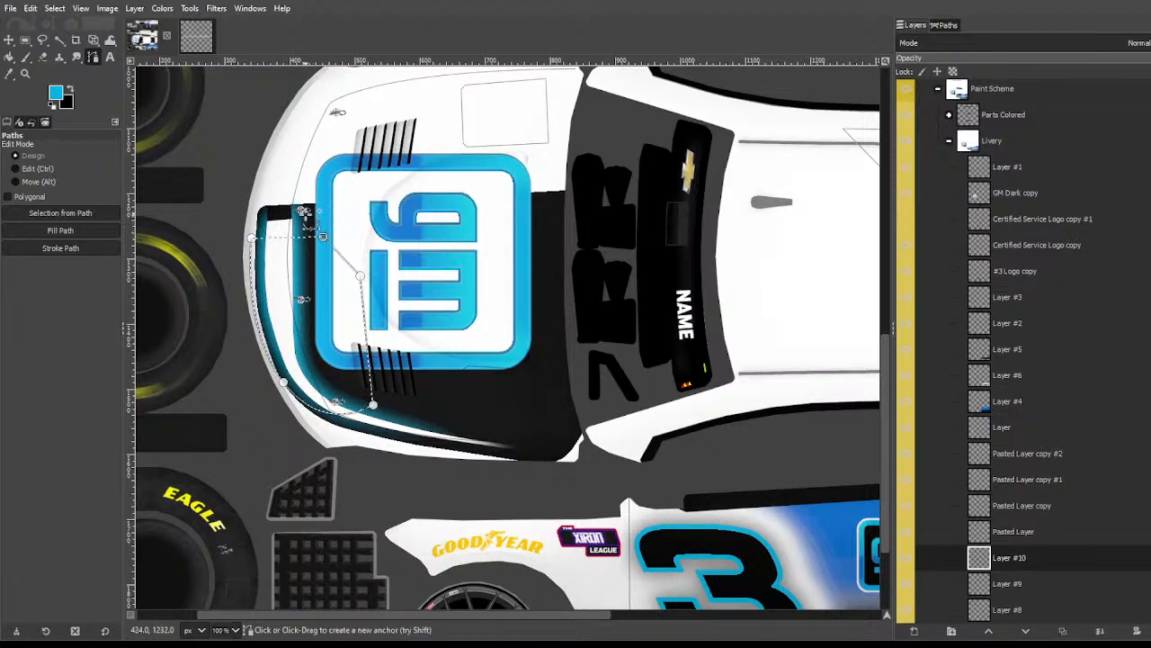
Step: Fill the selected area along the hood stripe's outer edge with black on Layer #7
{"action": "left_click", "coordinate": [59, 39]}
{"action": "key", "text": "shift+b"}
{"action": "key", "text": "x"}
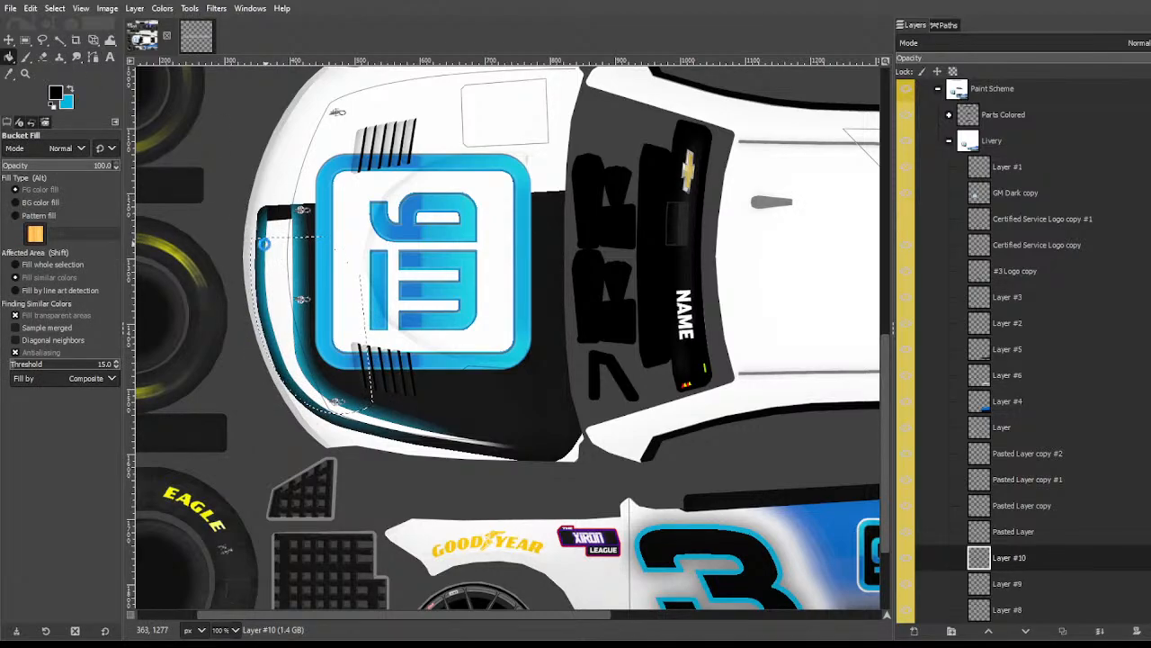
{"action": "scroll", "coordinate": [1013, 533], "scroll_direction": "down", "scroll_amount": 1}
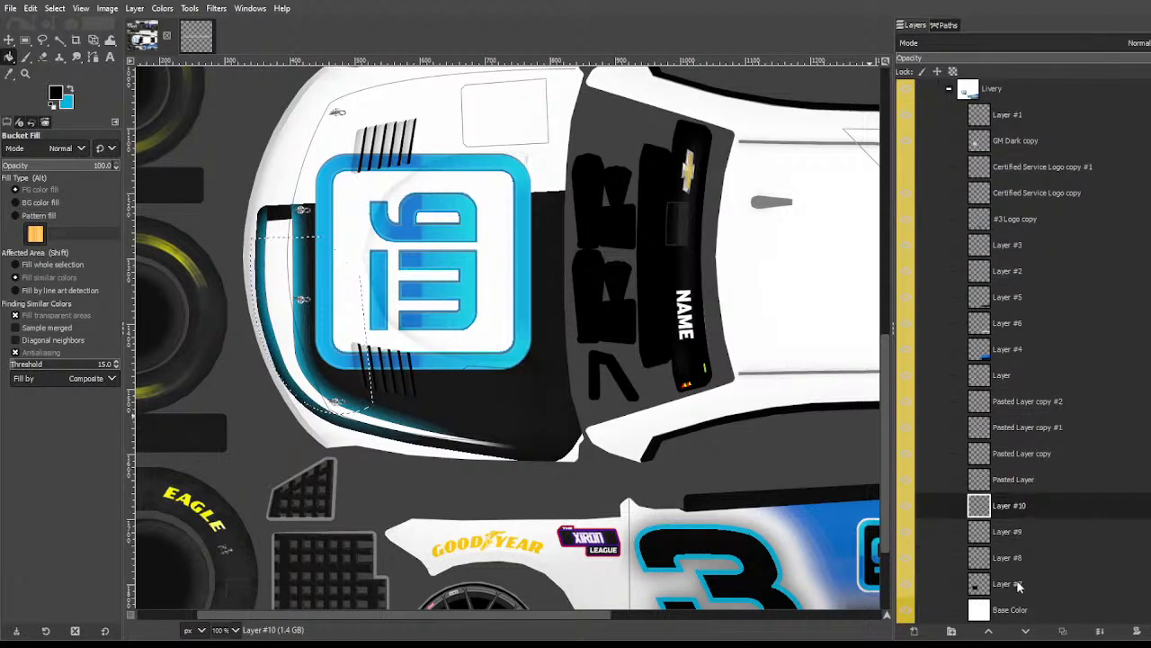
{"action": "left_click", "coordinate": [1010, 584]}
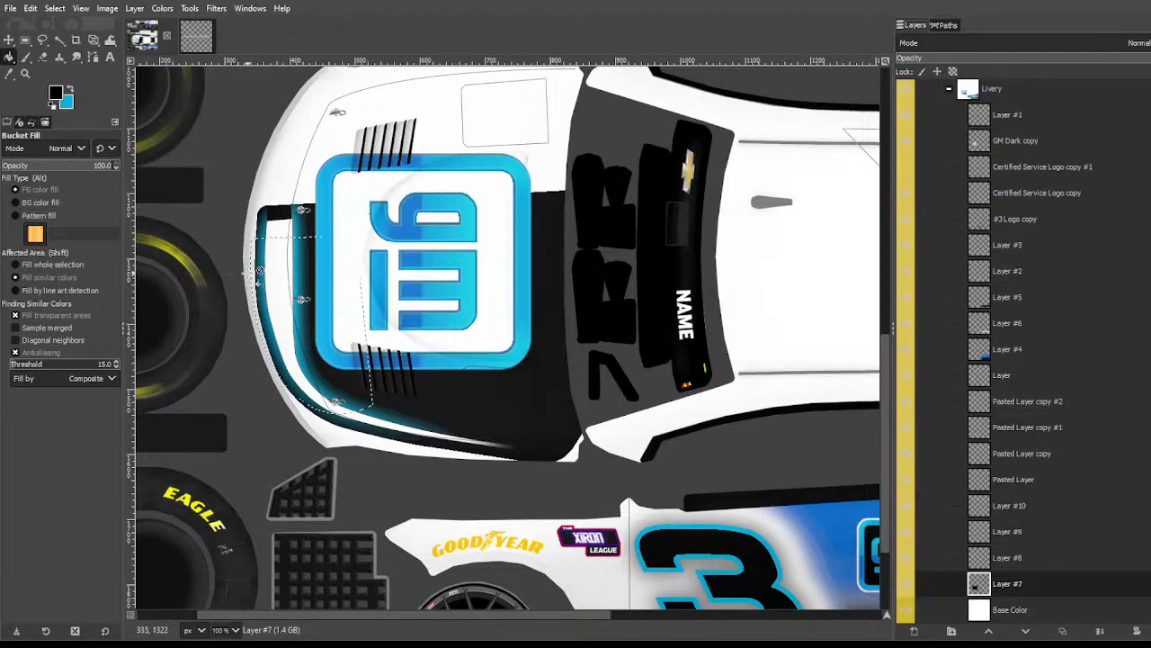
{"action": "left_click", "coordinate": [275, 269]}
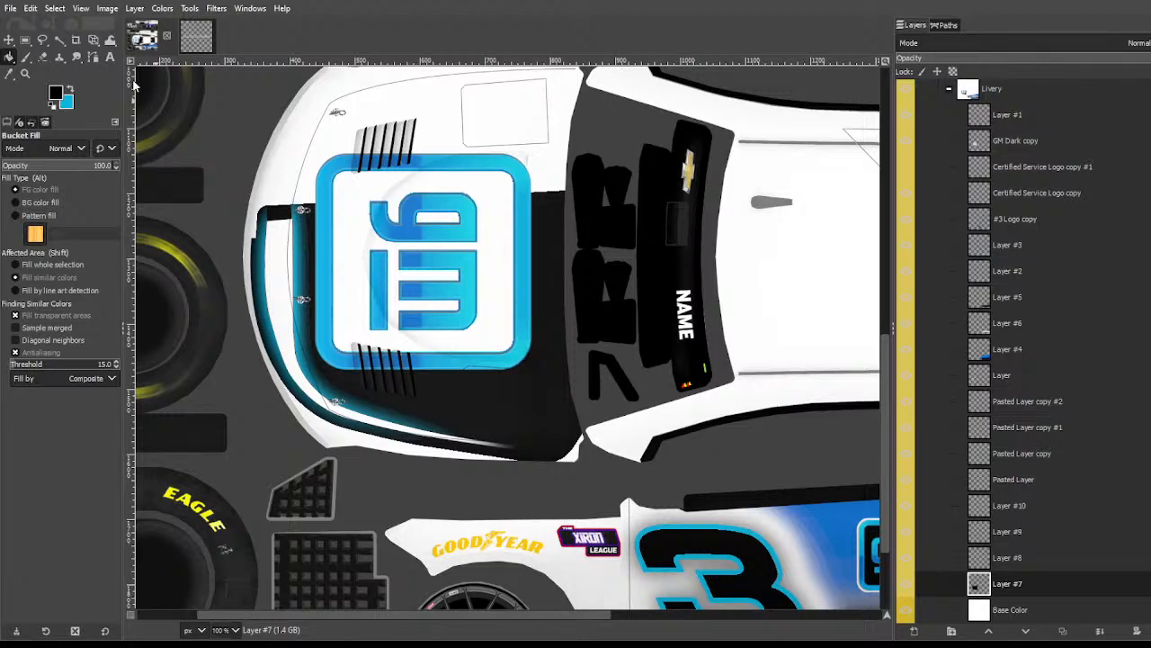
Step: Make the cyan the foreground colour again and change it to a medium blue
{"action": "left_click", "coordinate": [59, 40]}
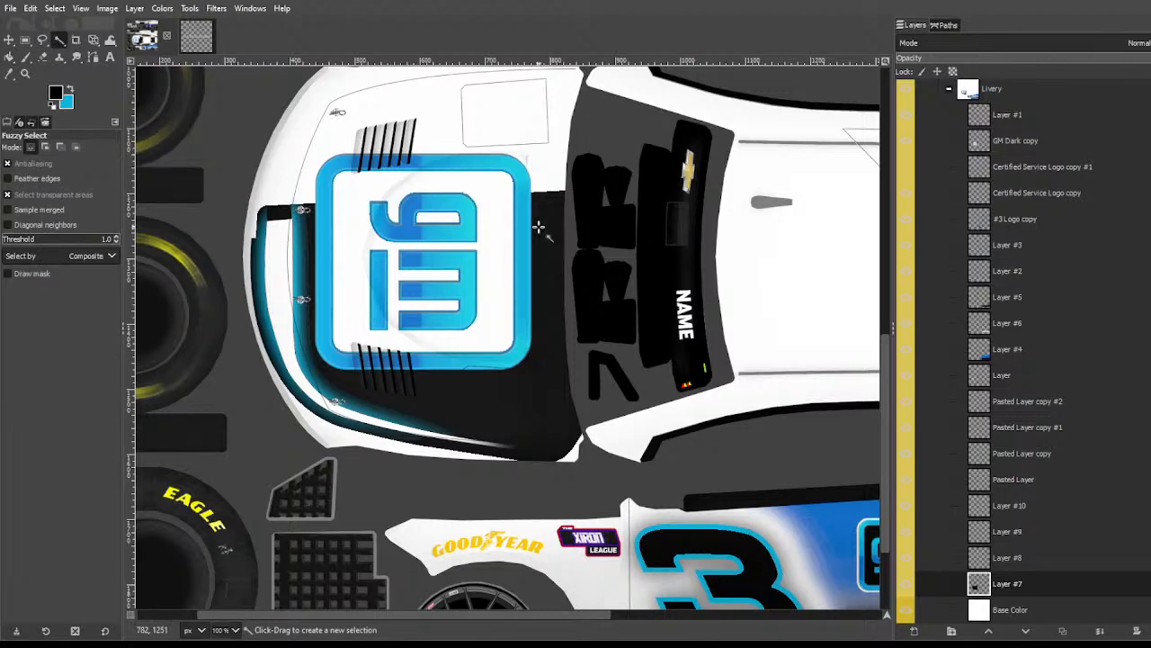
{"action": "scroll", "coordinate": [538, 227], "scroll_direction": "down", "scroll_amount": 3}
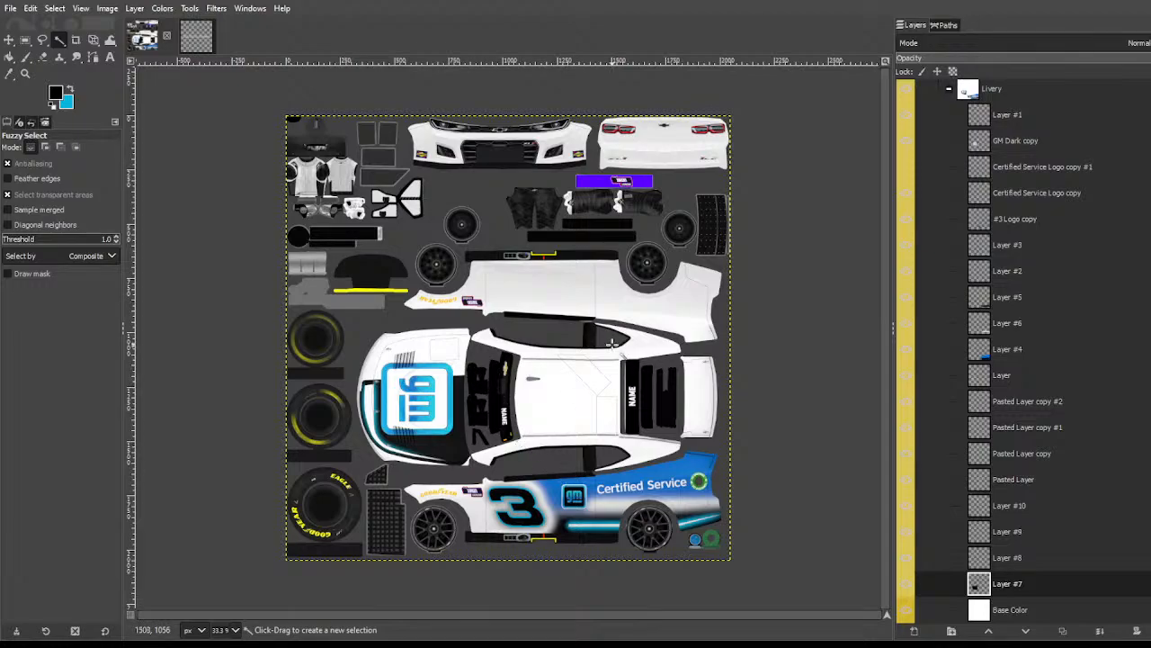
{"action": "scroll", "coordinate": [612, 344], "scroll_direction": "up", "scroll_amount": 3}
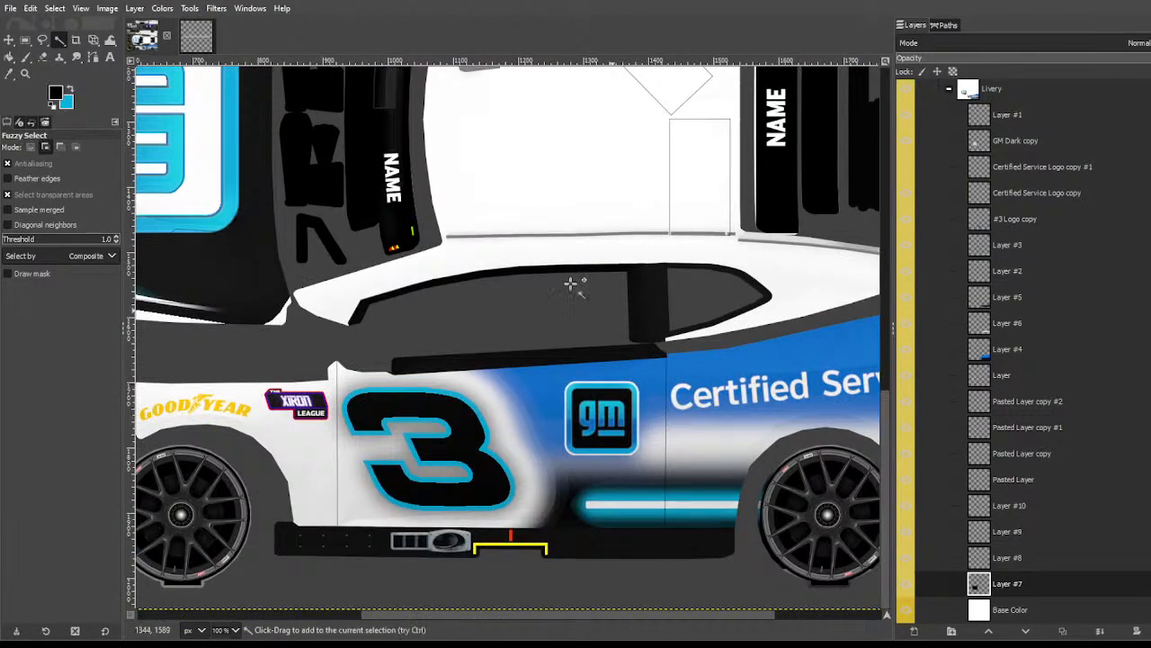
{"action": "scroll", "coordinate": [357, 359], "scroll_direction": "up", "scroll_amount": 1}
{"action": "scroll", "coordinate": [365, 356], "scroll_direction": "left", "scroll_amount": 1}
{"action": "left_click", "coordinate": [70, 89]}
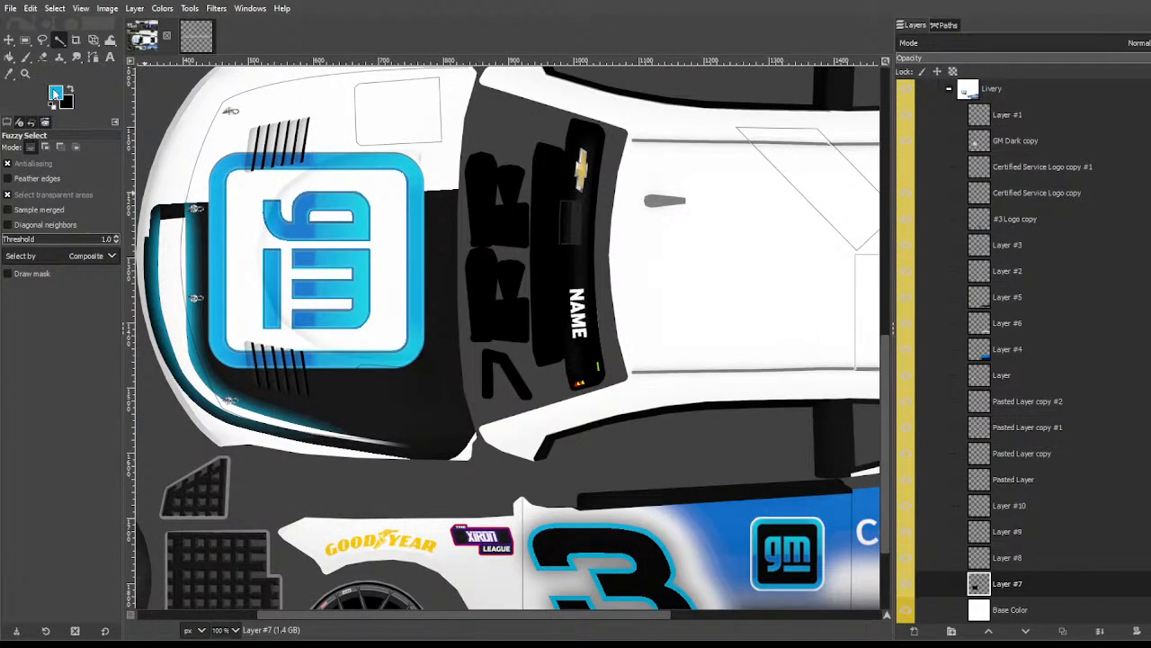
{"action": "left_click", "coordinate": [55, 94]}
{"action": "left_click", "coordinate": [889, 373]}
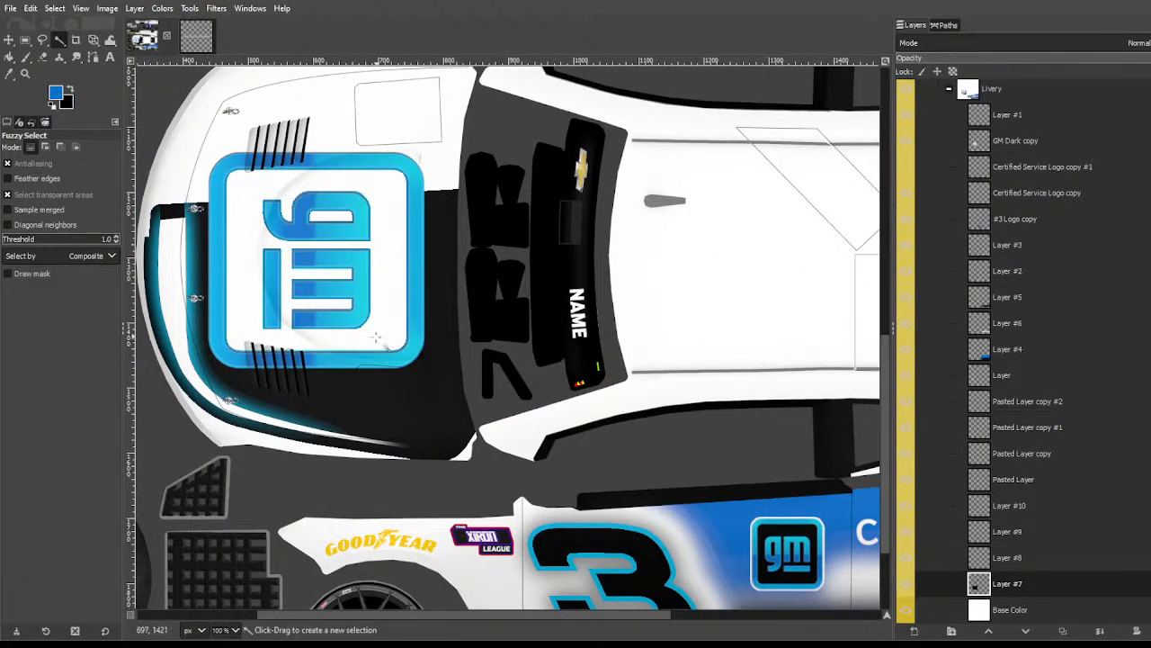
Step: Outline a freehand selection around the hood logo and the rear of the hood, extending it forward past the vents, and feather its edge
{"action": "key", "text": "f"}
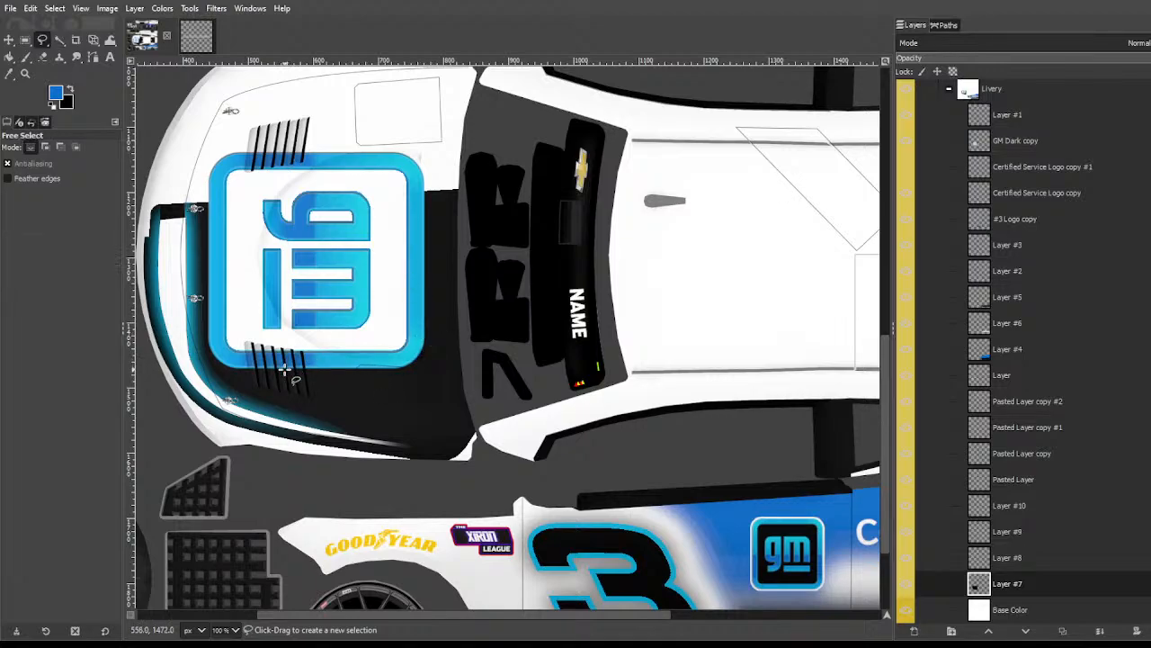
{"action": "left_click", "coordinate": [281, 370]}
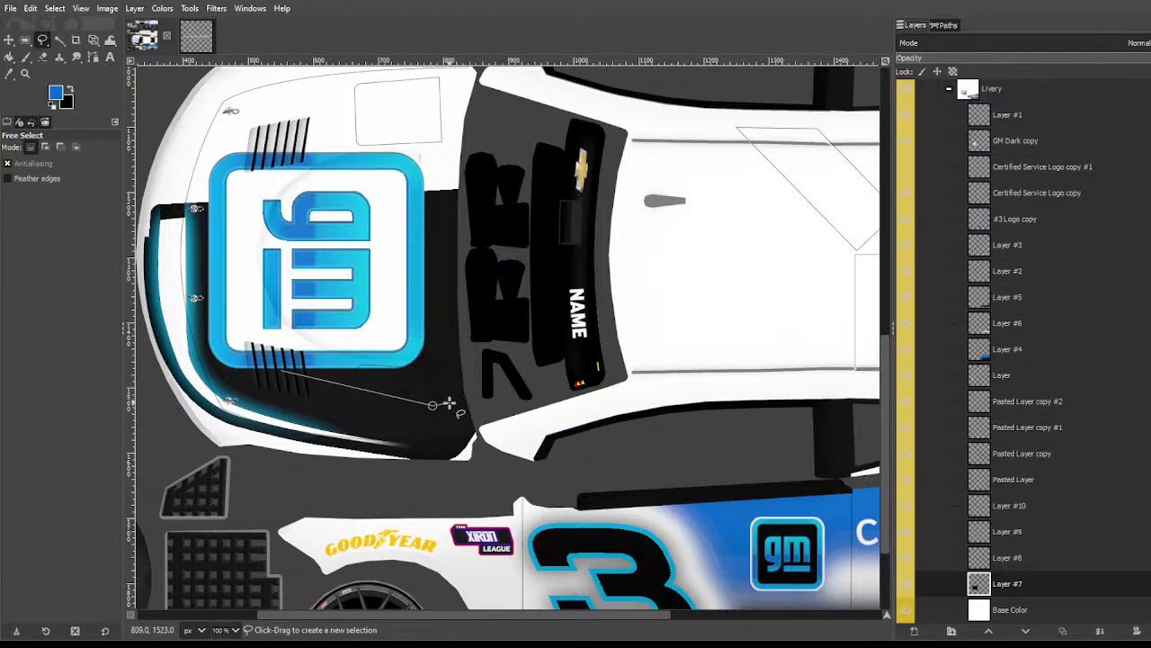
{"action": "left_click_drag", "start_coordinate": [439, 405], "coordinate": [467, 379]}
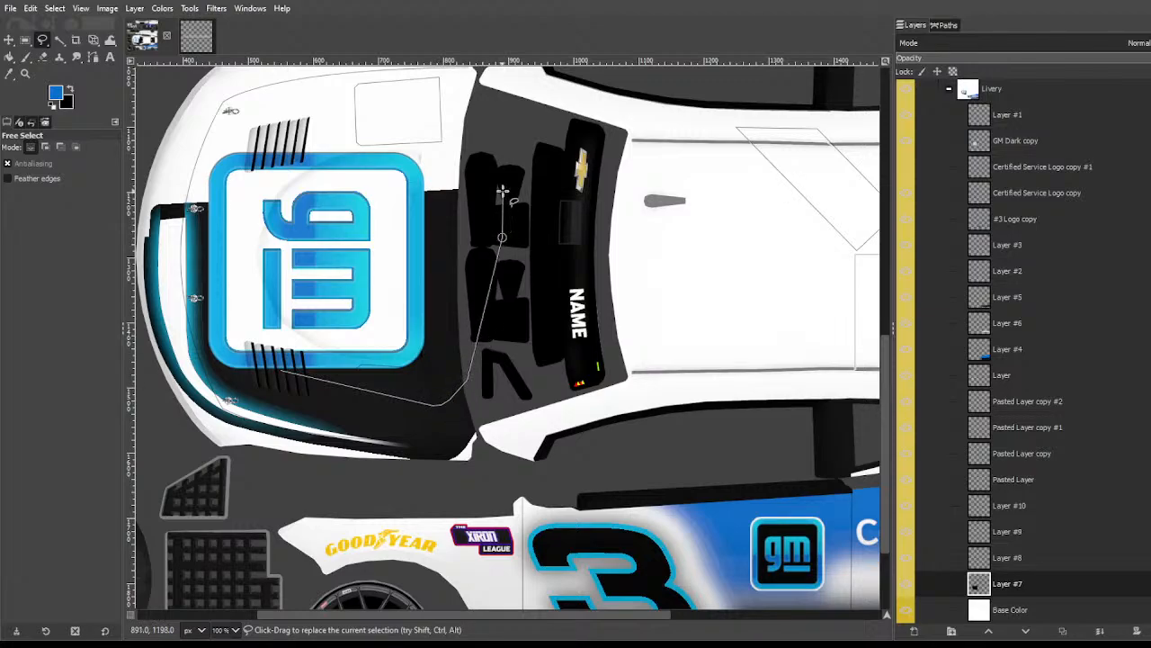
{"action": "left_click", "coordinate": [506, 166]}
{"action": "double_click", "coordinate": [265, 136]}
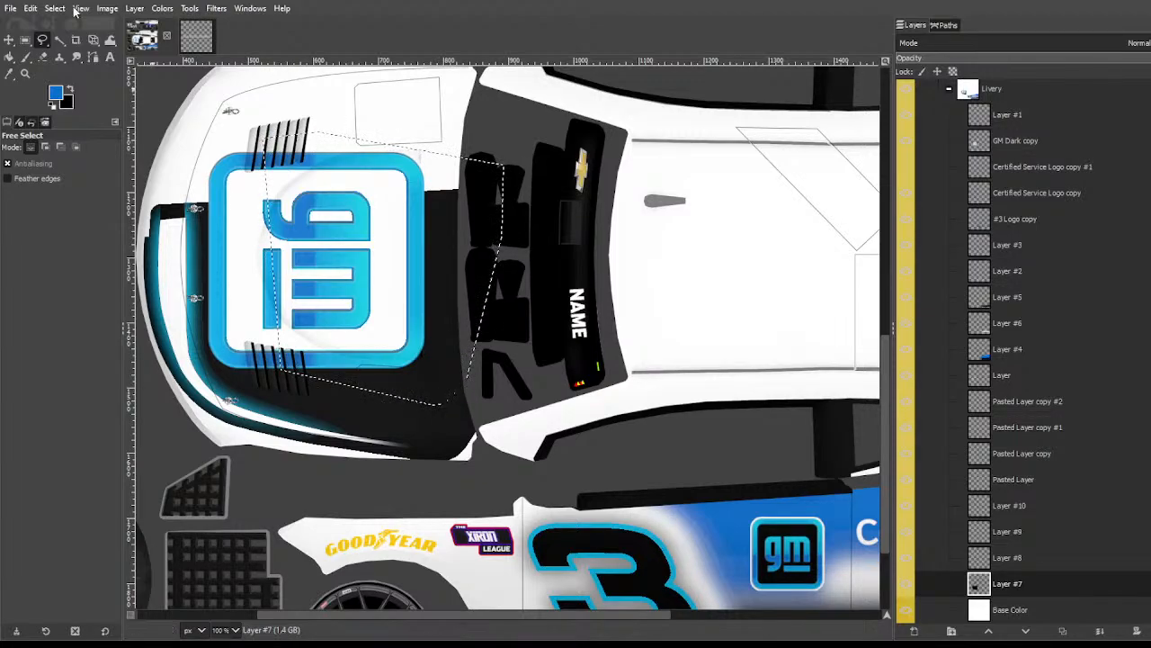
{"action": "left_click", "coordinate": [284, 369], "text": "shift"}
{"action": "left_click", "coordinate": [236, 345]}
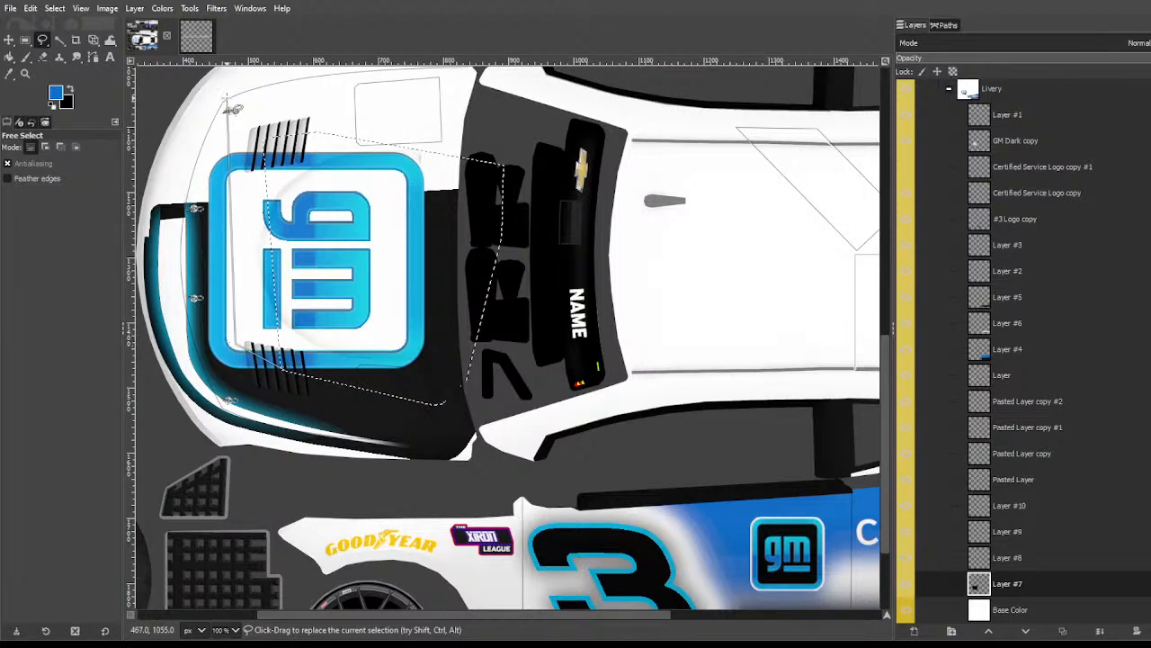
{"action": "double_click", "coordinate": [272, 106]}
Step: Subtract the area outside Layer #7's black hood shape from the freehand selection
{"action": "left_click", "coordinate": [60, 40]}
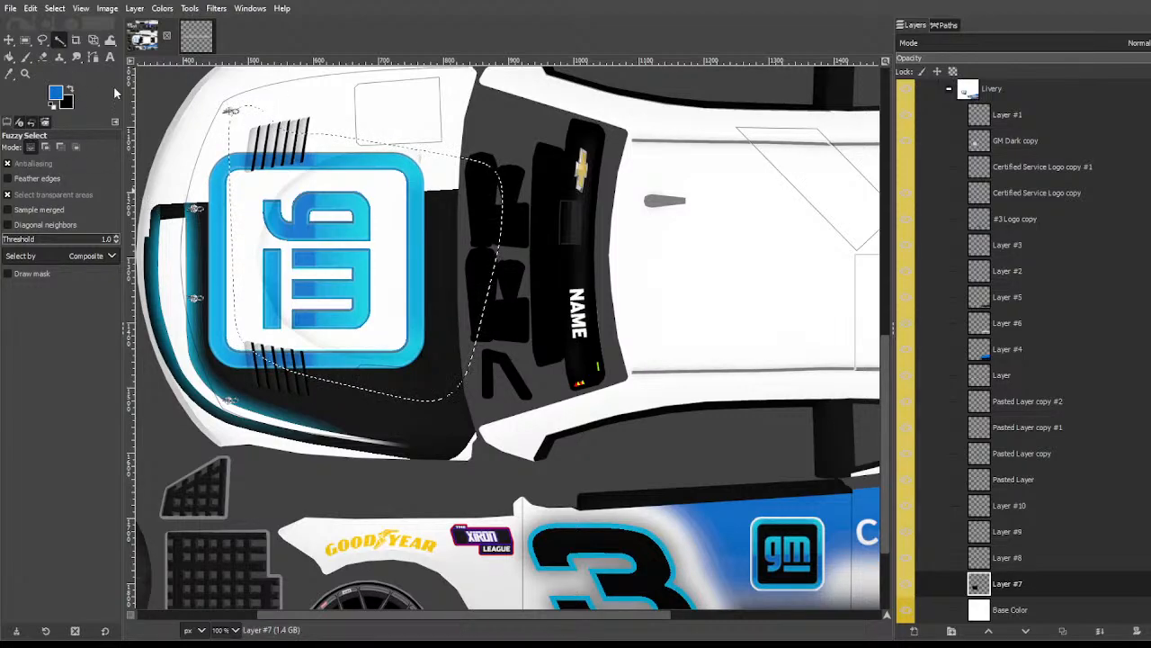
{"action": "key", "text": "w"}
{"action": "key", "text": "u"}
{"action": "left_click", "coordinate": [409, 155], "text": "ctrl"}
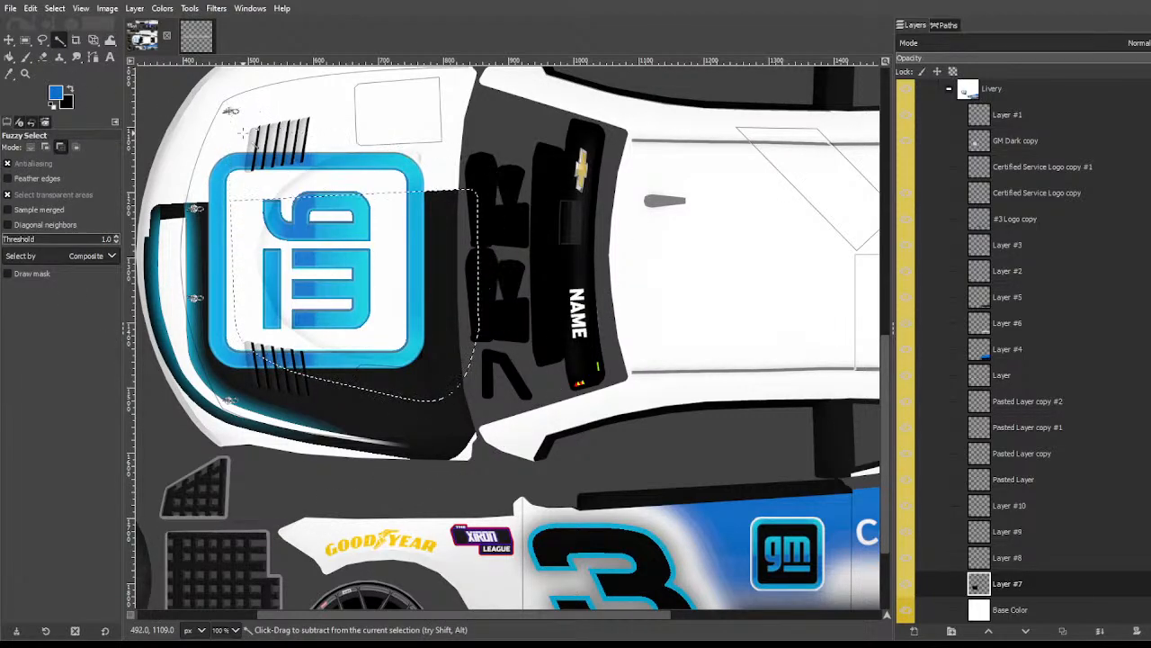
Step: Fill the feathered selection with the blue on a new layer above Layer #7 and clear the selection
{"action": "key", "text": "shift+b"}
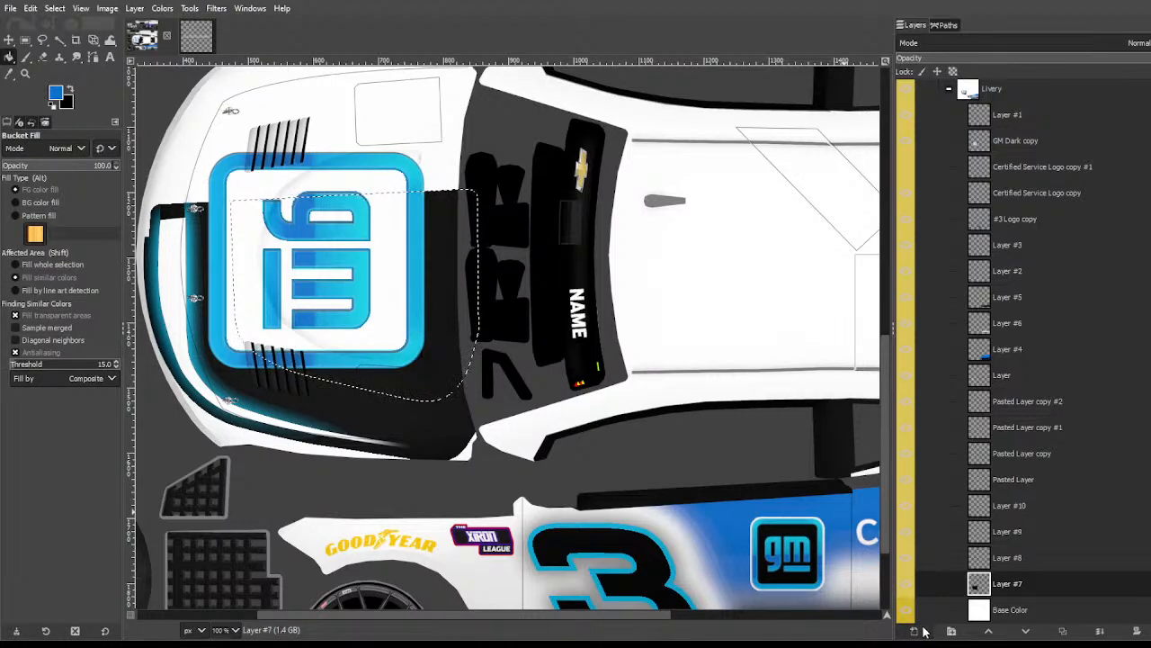
{"action": "left_click", "coordinate": [915, 631], "text": "shift"}
{"action": "left_click", "coordinate": [402, 294]}
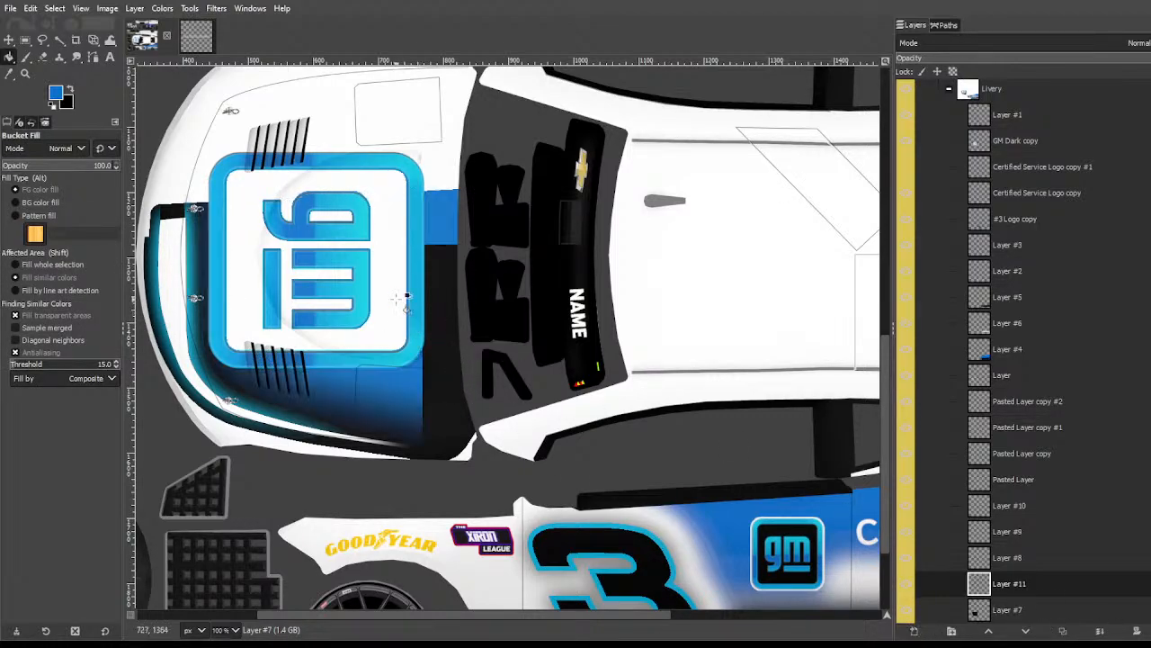
{"action": "key", "text": "ctrl+shift+a"}
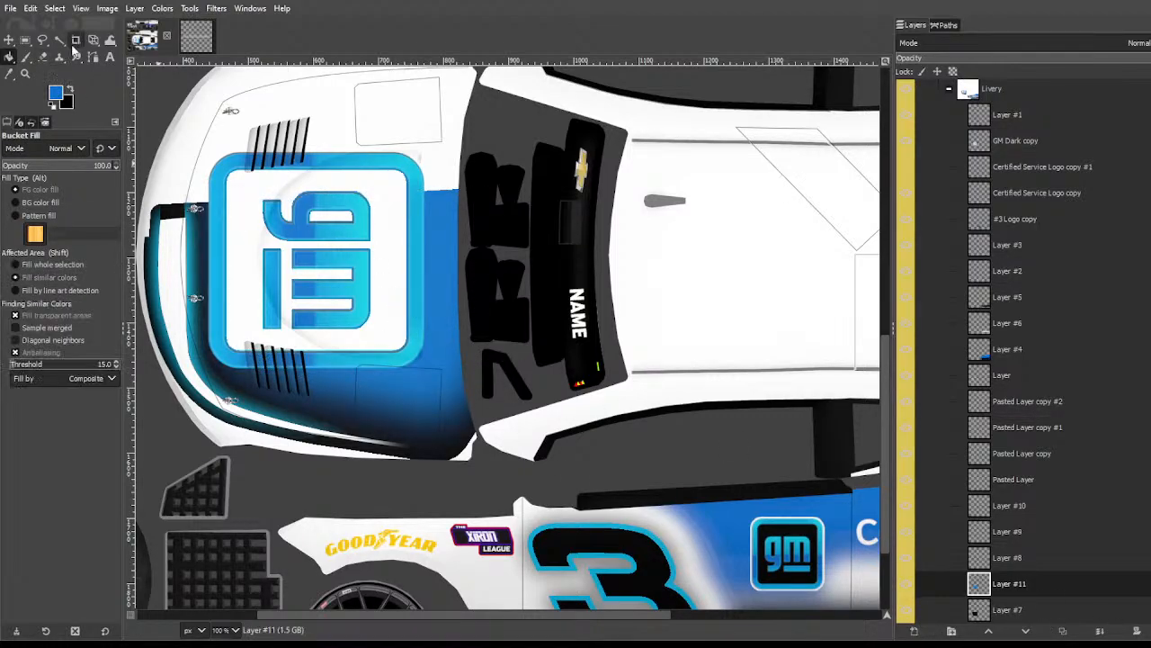
Step: Select the hood logo's outline from GM Dark copy, feather it, and erase that area from the blue on Layer #11
{"action": "left_click", "coordinate": [60, 39]}
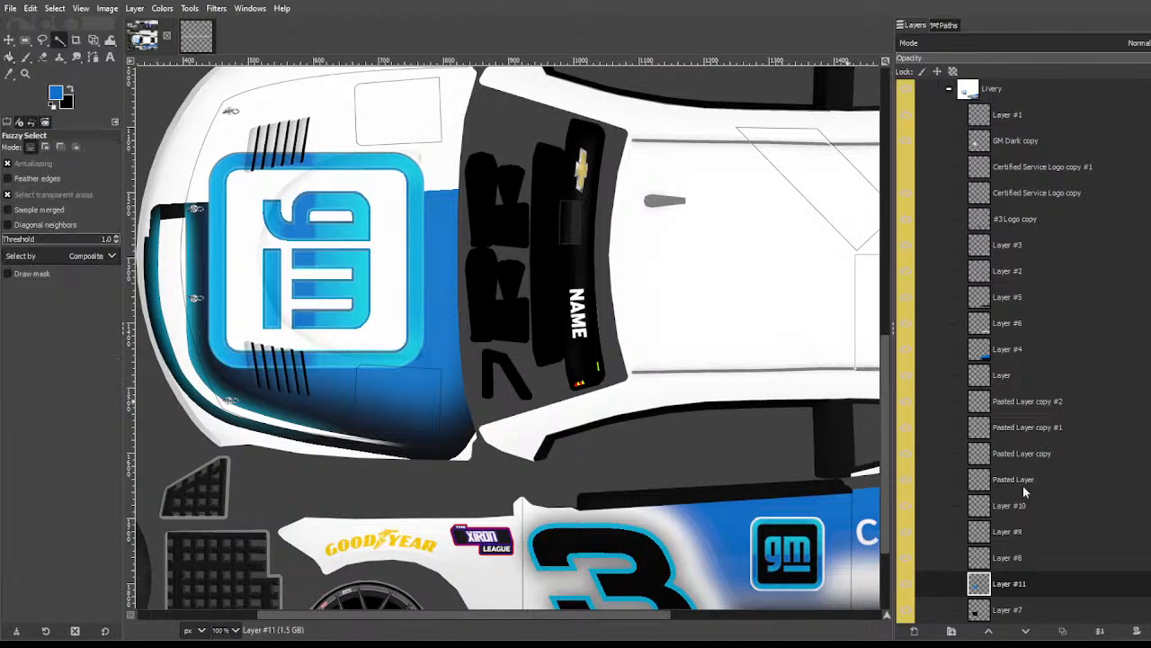
{"action": "left_click", "coordinate": [993, 142]}
{"action": "left_click", "coordinate": [488, 232]}
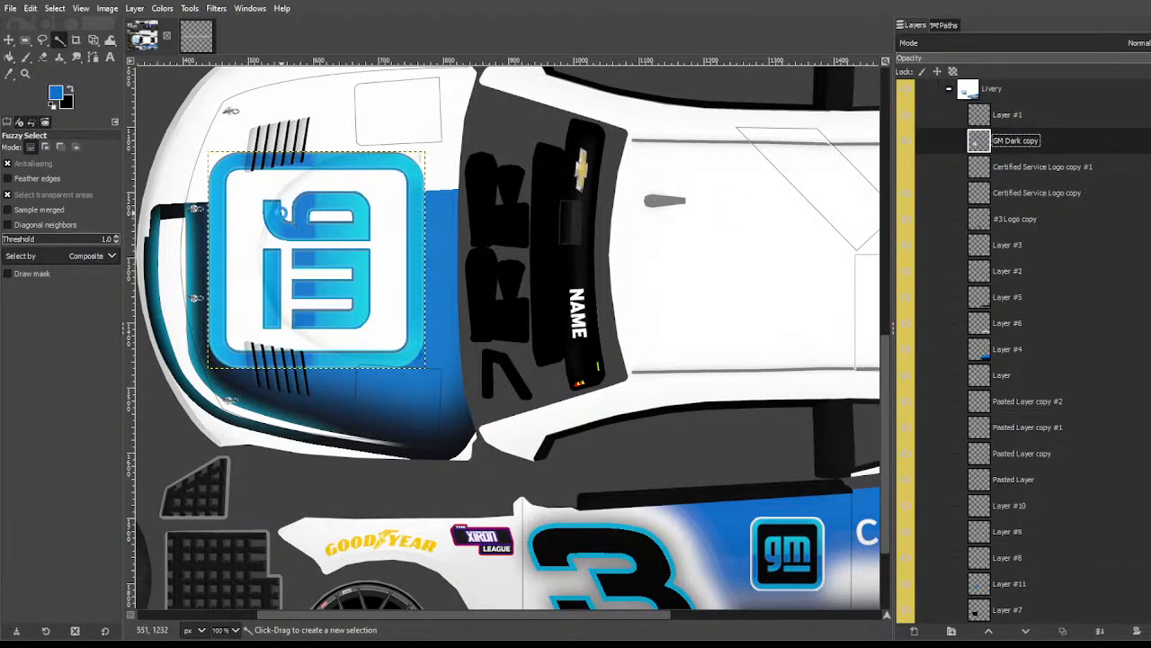
{"action": "left_click", "coordinate": [1009, 583]}
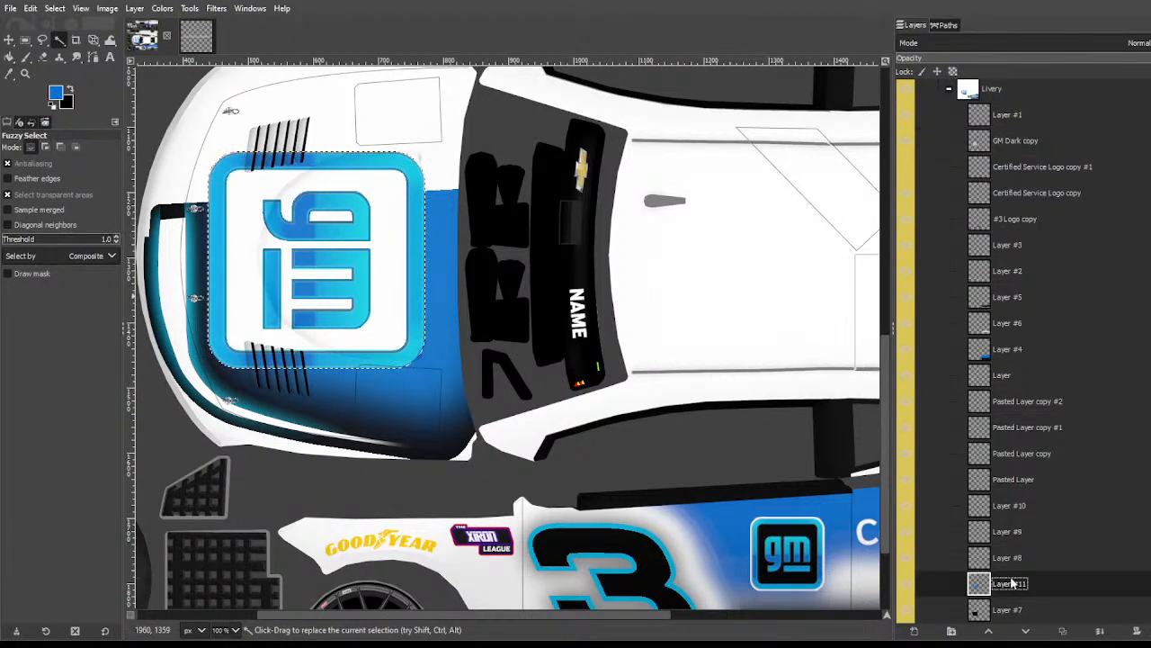
{"action": "left_click", "coordinate": [54, 9]}
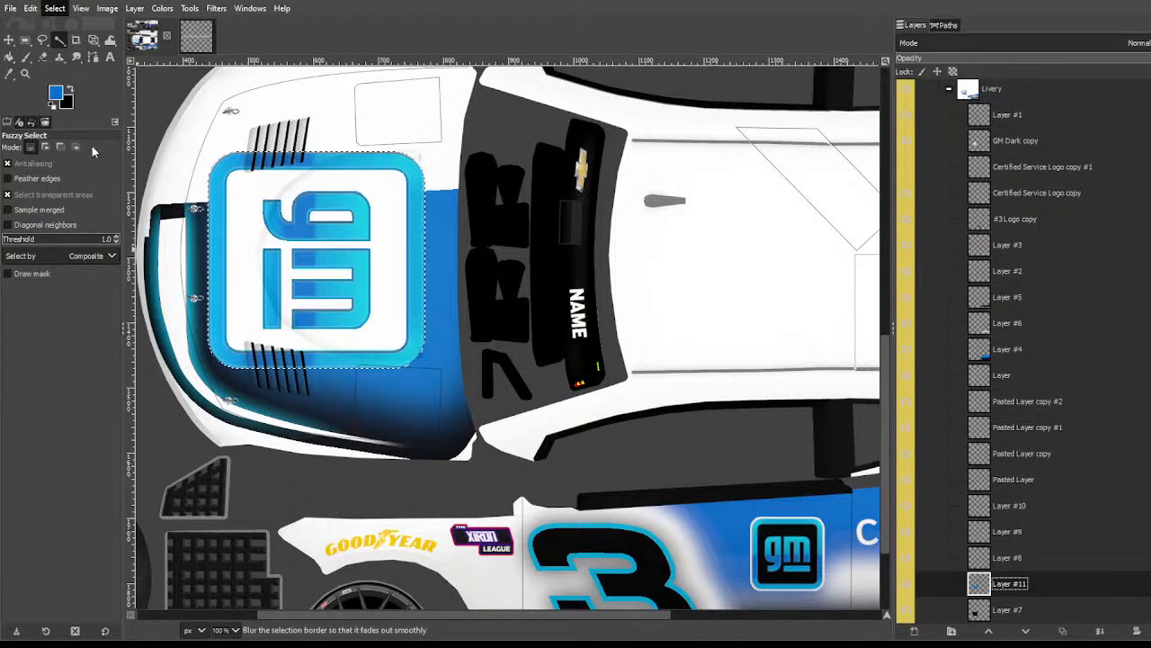
{"action": "left_click", "coordinate": [97, 156]}
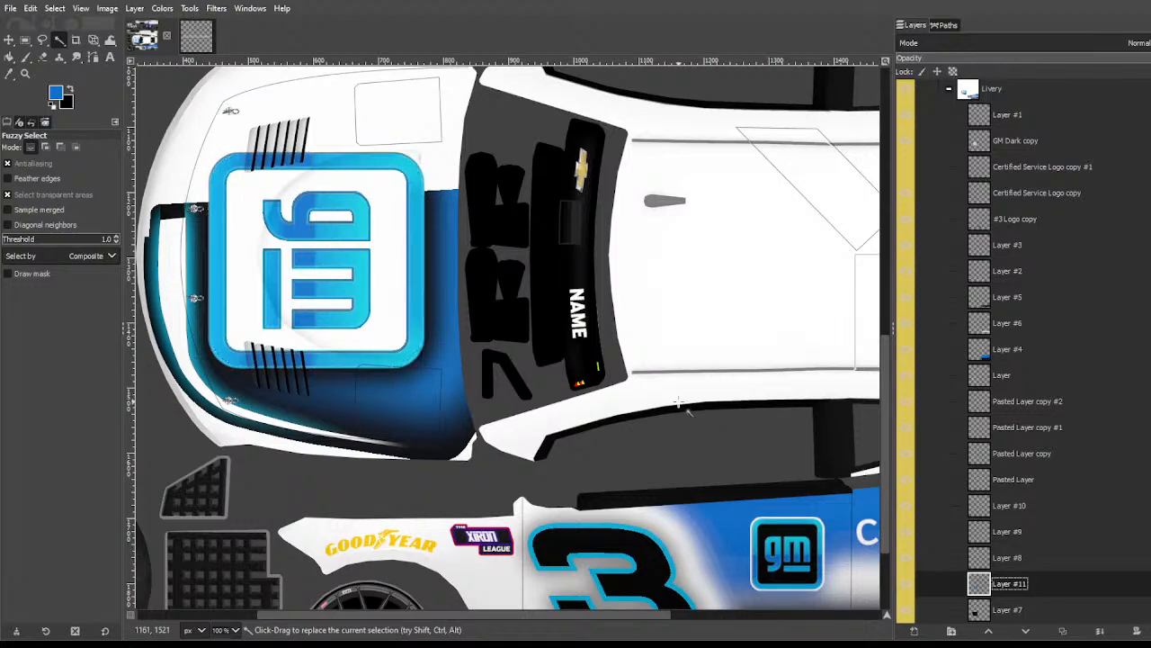
Step: On Layer #7, trace the hood's lower rear corner with a closed curved path, convert it to a selection, and erase the black inside
{"action": "scroll", "coordinate": [678, 402], "scroll_direction": "down", "scroll_amount": 3}
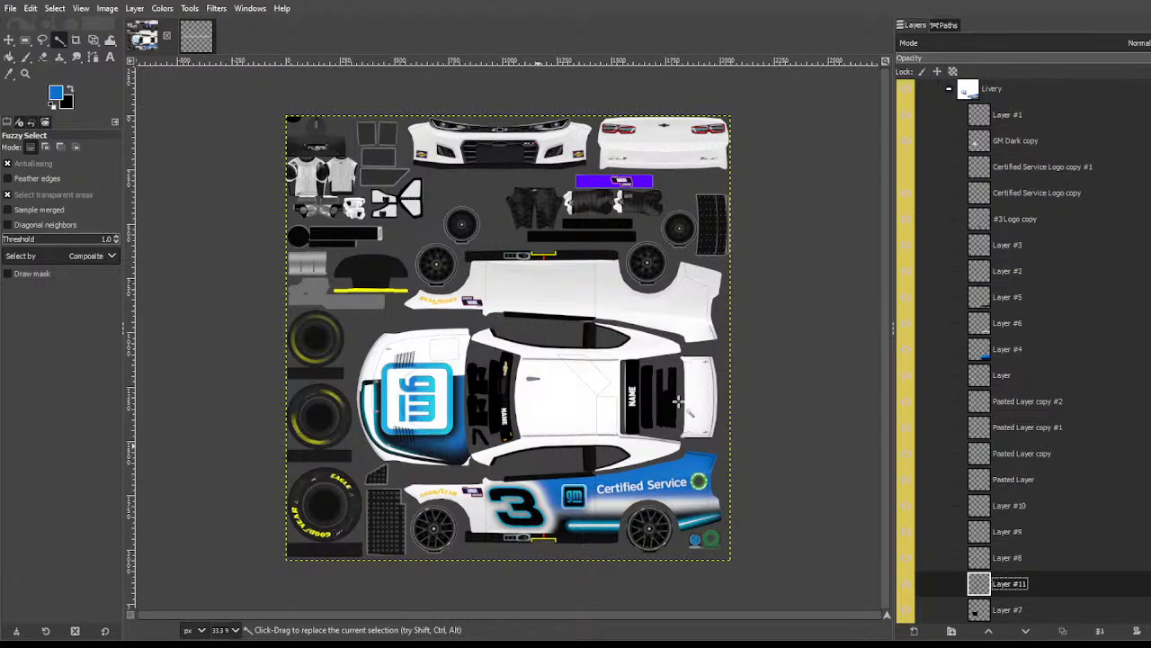
{"action": "scroll", "coordinate": [678, 401], "scroll_direction": "up", "scroll_amount": 2}
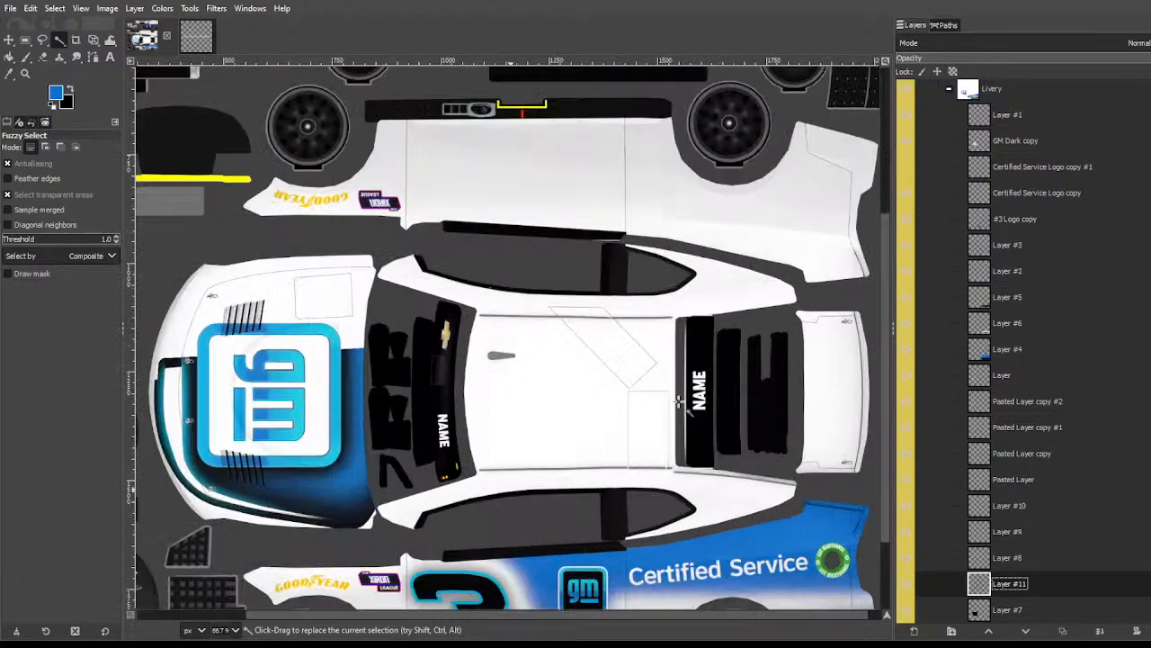
{"action": "left_click_drag", "start_coordinate": [428, 364], "coordinate": [557, 369]}
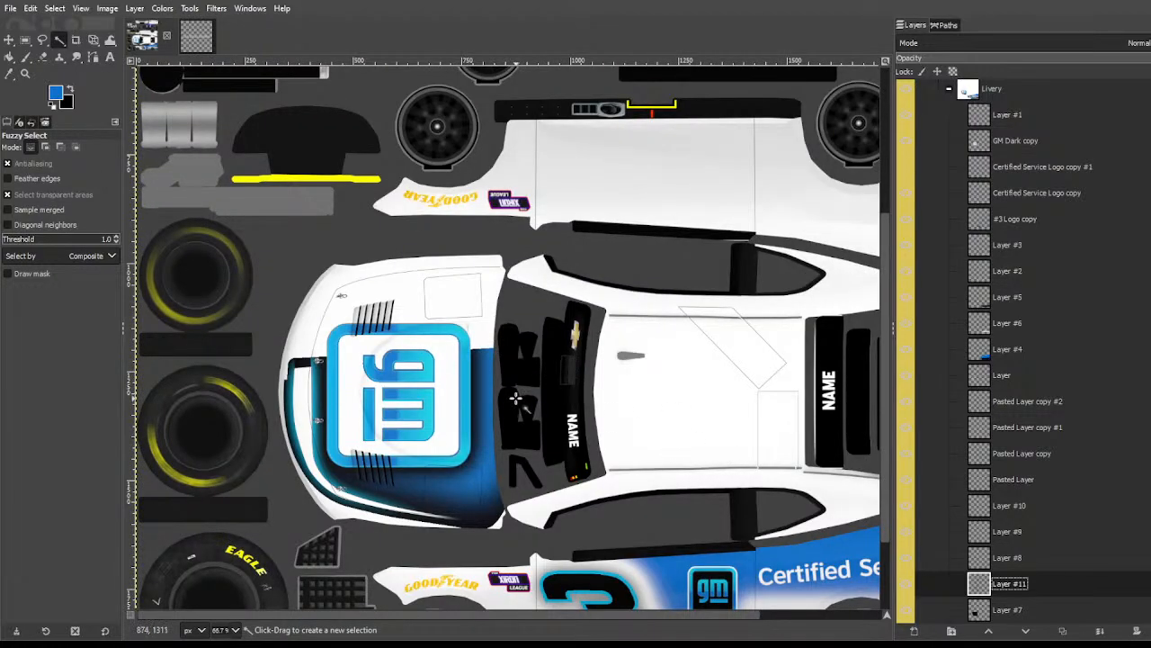
{"action": "scroll", "coordinate": [588, 448], "scroll_direction": "down", "scroll_amount": 3}
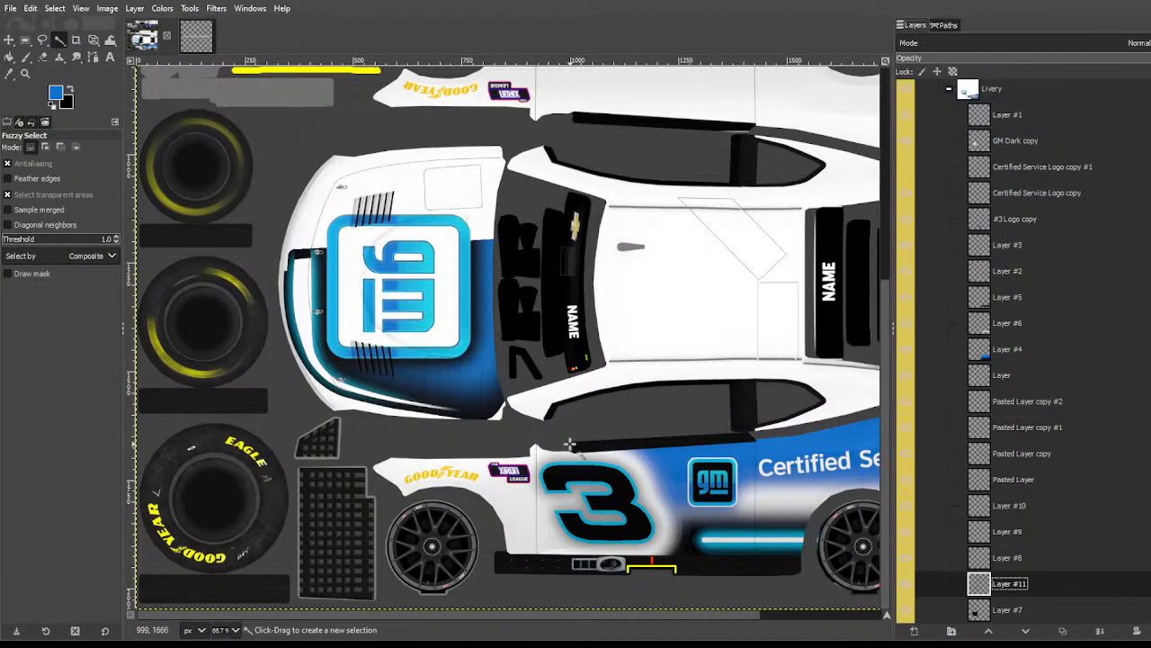
{"action": "left_click", "coordinate": [996, 609]}
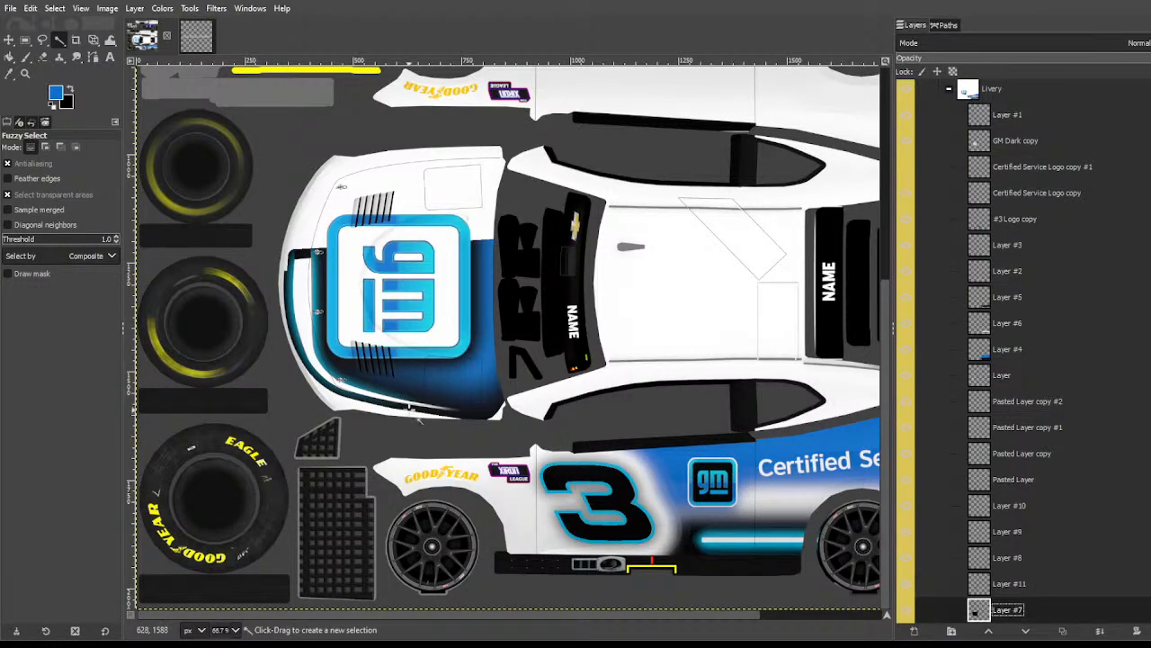
{"action": "scroll", "coordinate": [417, 419], "scroll_direction": "up", "scroll_amount": 2}
{"action": "key", "text": "b"}
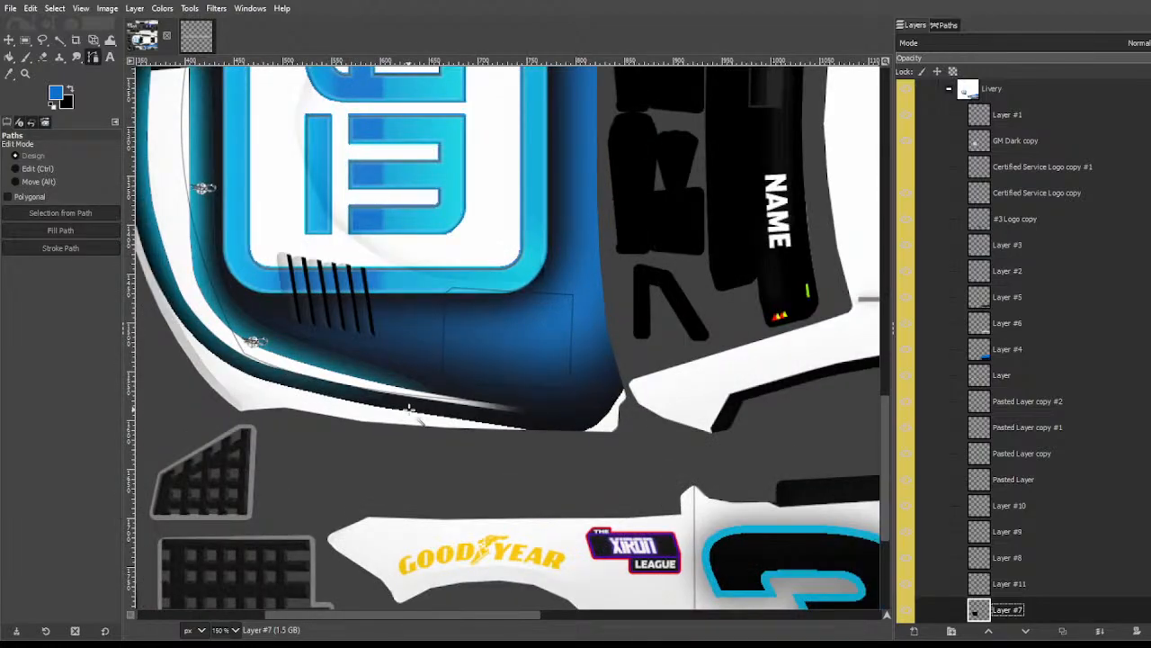
{"action": "left_click", "coordinate": [485, 424]}
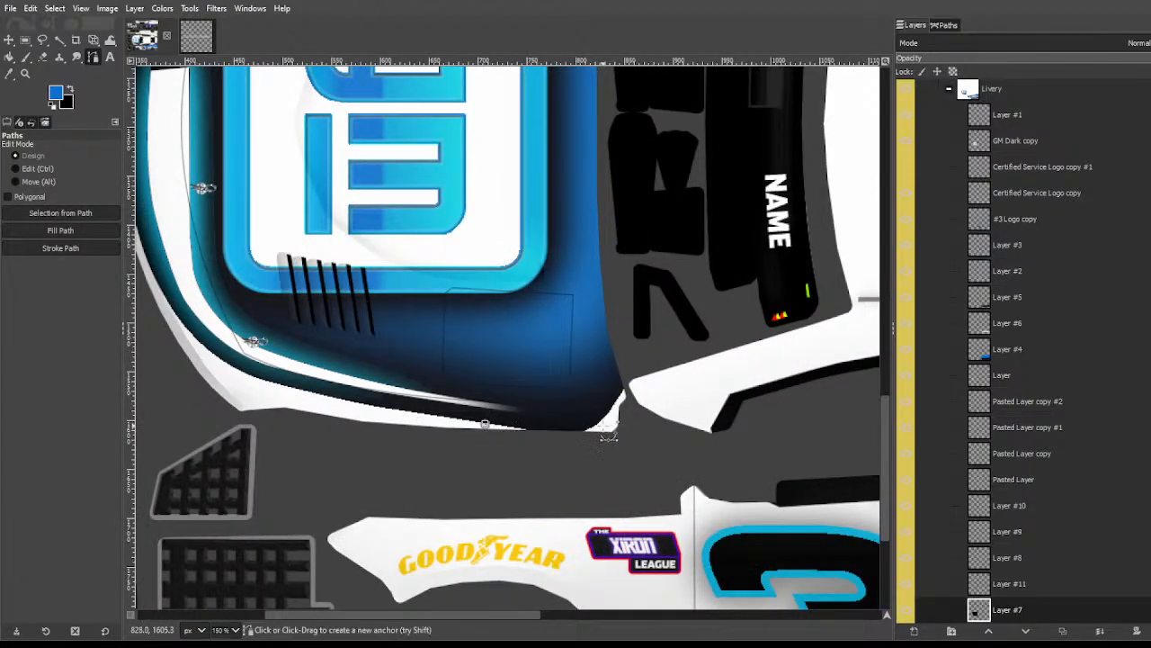
{"action": "left_click_drag", "start_coordinate": [624, 390], "coordinate": [666, 333]}
{"action": "left_click_drag", "start_coordinate": [736, 387], "coordinate": [689, 470]}
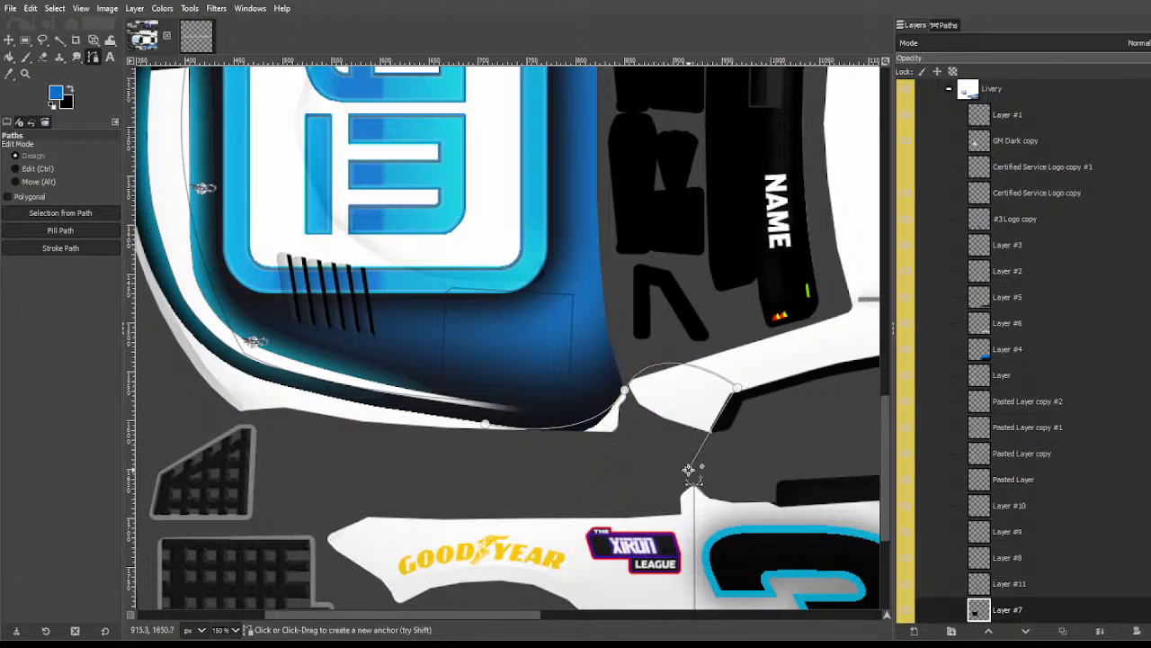
{"action": "left_click", "coordinate": [541, 493]}
{"action": "key", "text": "Return"}
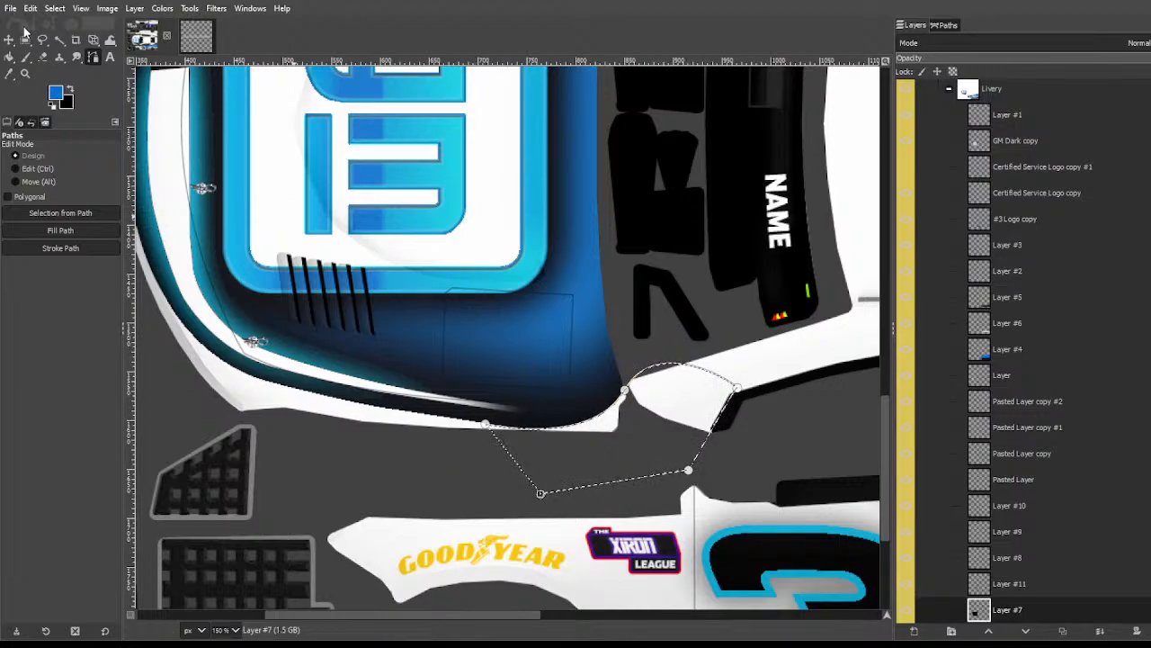
Step: Show the Wires Black wireframe layer in the Mask group as a guide over the hood's lower rear corner
{"action": "left_click", "coordinate": [59, 40]}
{"action": "scroll", "coordinate": [922, 135], "scroll_direction": "up", "scroll_amount": 6}
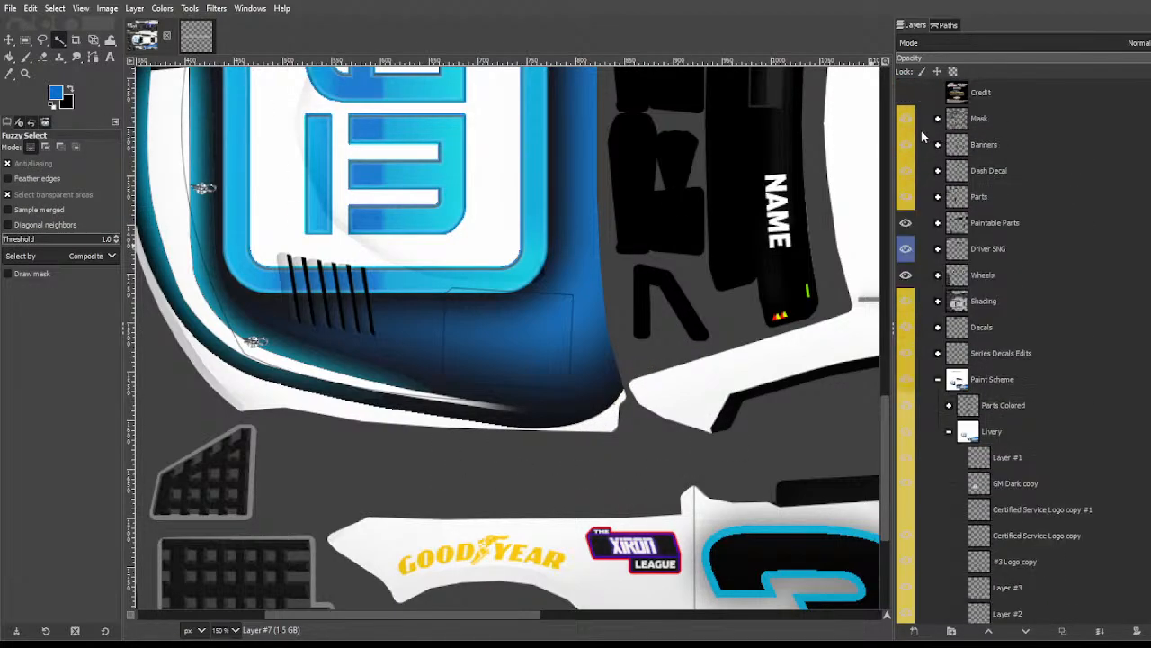
{"action": "left_click", "coordinate": [938, 119]}
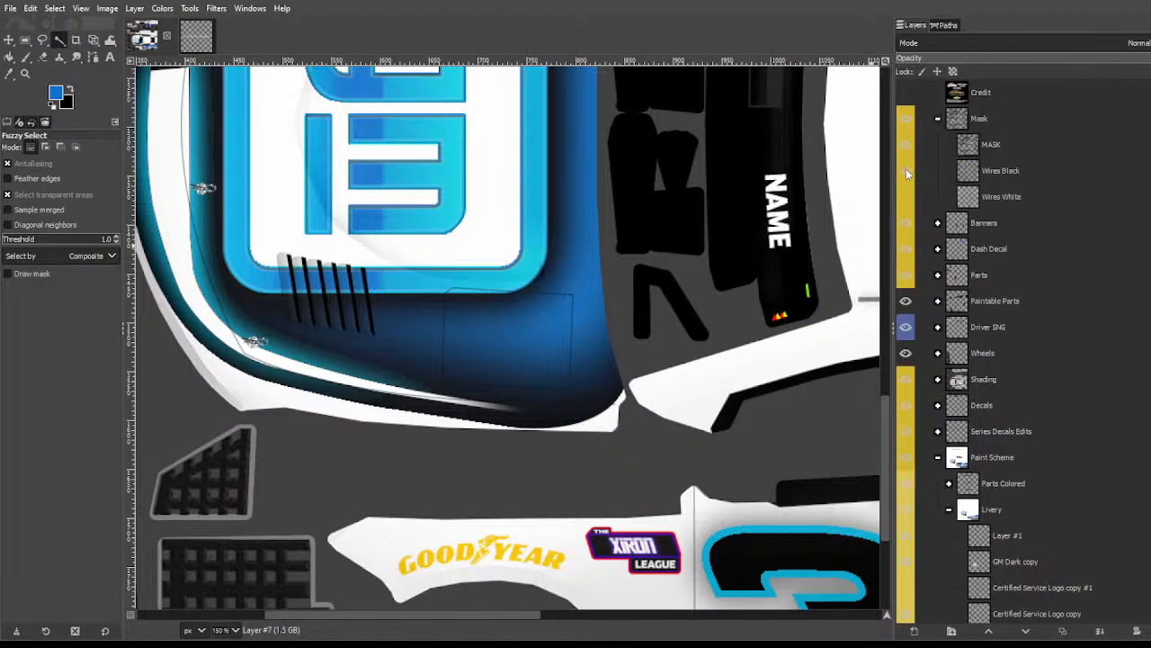
{"action": "left_click", "coordinate": [906, 170]}
{"action": "left_click", "coordinate": [938, 119]}
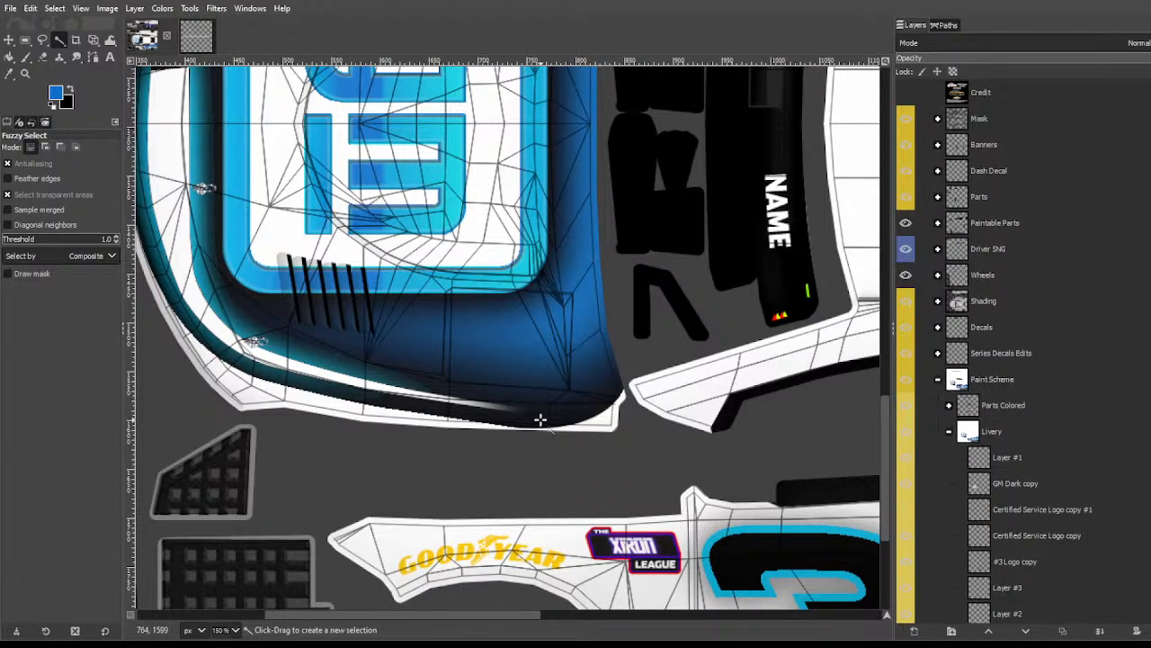
{"action": "scroll", "coordinate": [539, 419], "scroll_direction": "up", "scroll_amount": 3}
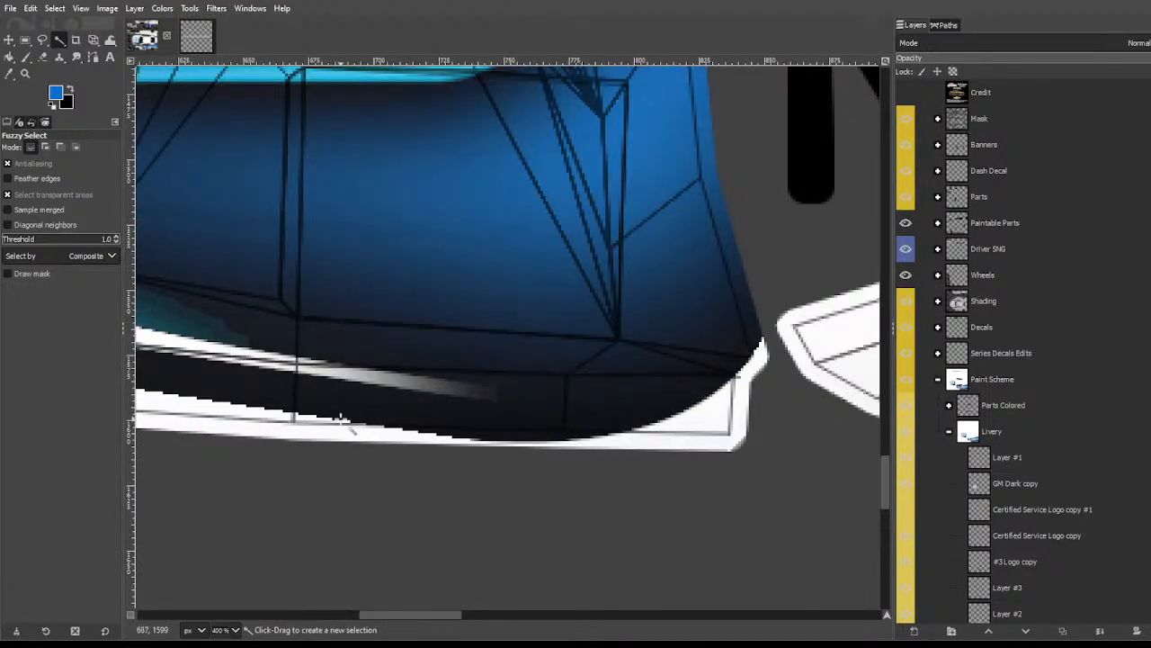
{"action": "scroll", "coordinate": [985, 557], "scroll_direction": "down", "scroll_amount": 5}
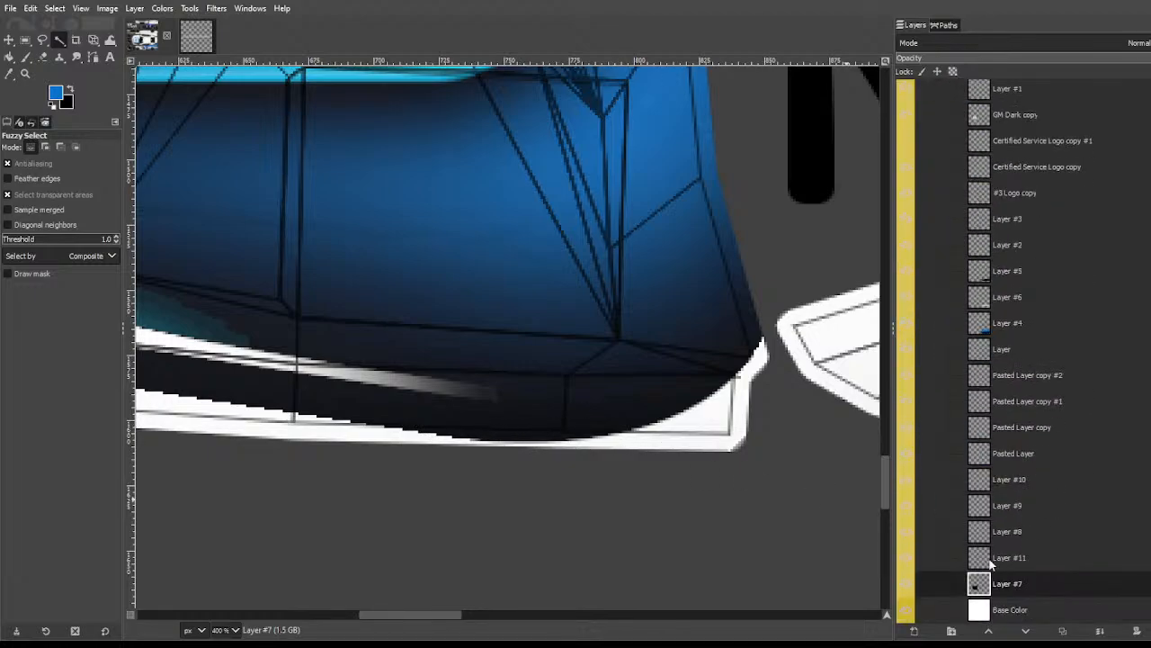
{"action": "key", "text": "shift+p"}
{"action": "left_click", "coordinate": [439, 490]}
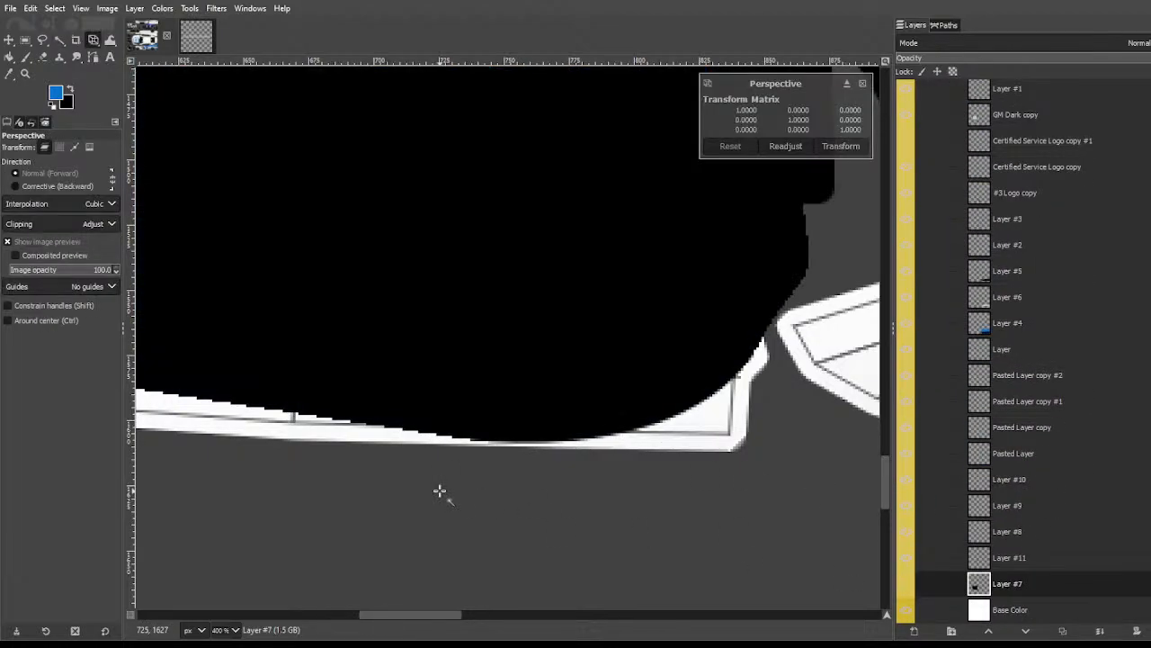
{"action": "key", "text": "Escape"}
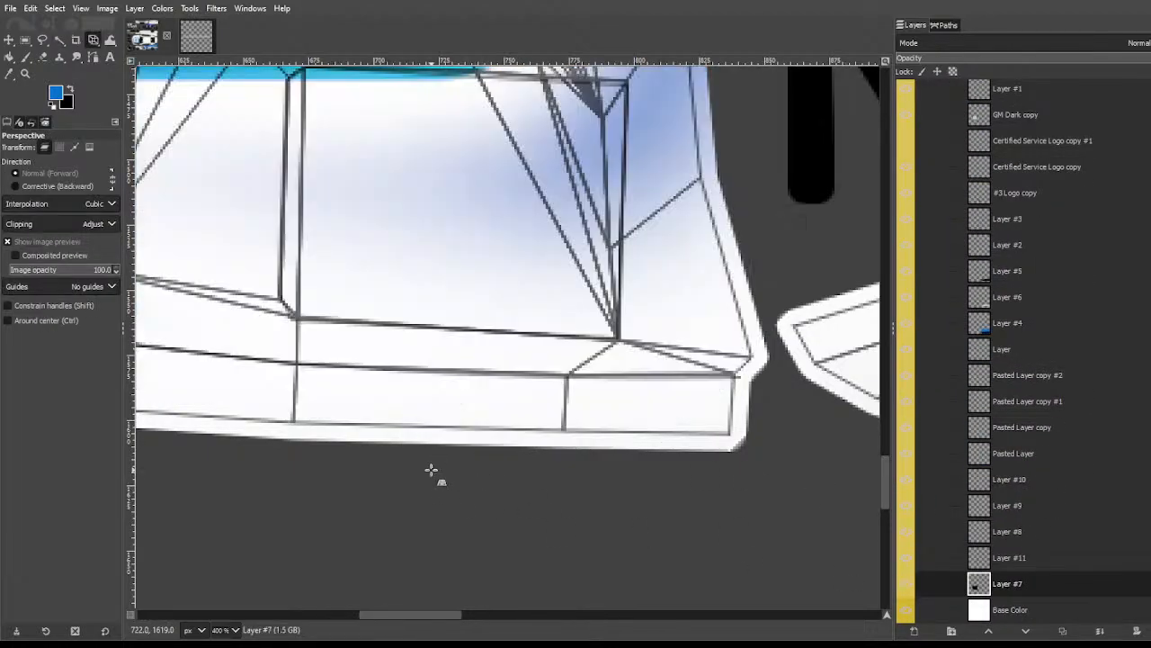
Step: Trace a tighter closed curved path around the hood's lower rear edge, convert it to a selection, and erase the enclosed black from Layer #7
{"action": "key", "text": "b"}
{"action": "left_click", "coordinate": [315, 416]}
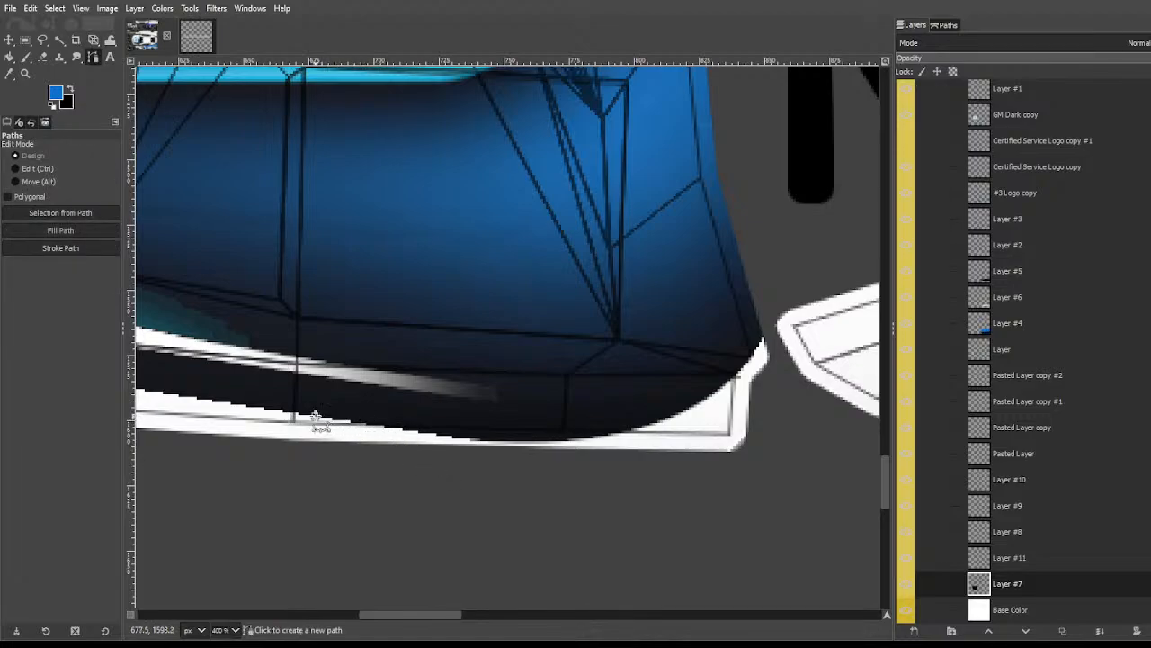
{"action": "left_click_drag", "start_coordinate": [686, 411], "coordinate": [753, 364]}
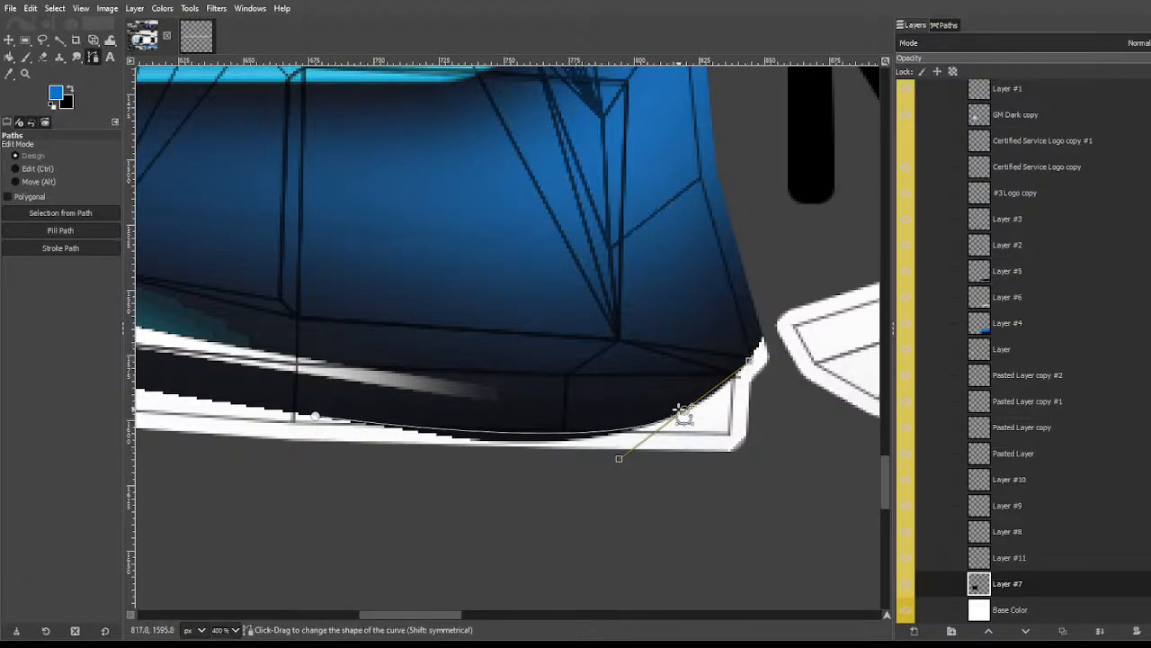
{"action": "left_click_drag", "start_coordinate": [685, 410], "coordinate": [693, 401]}
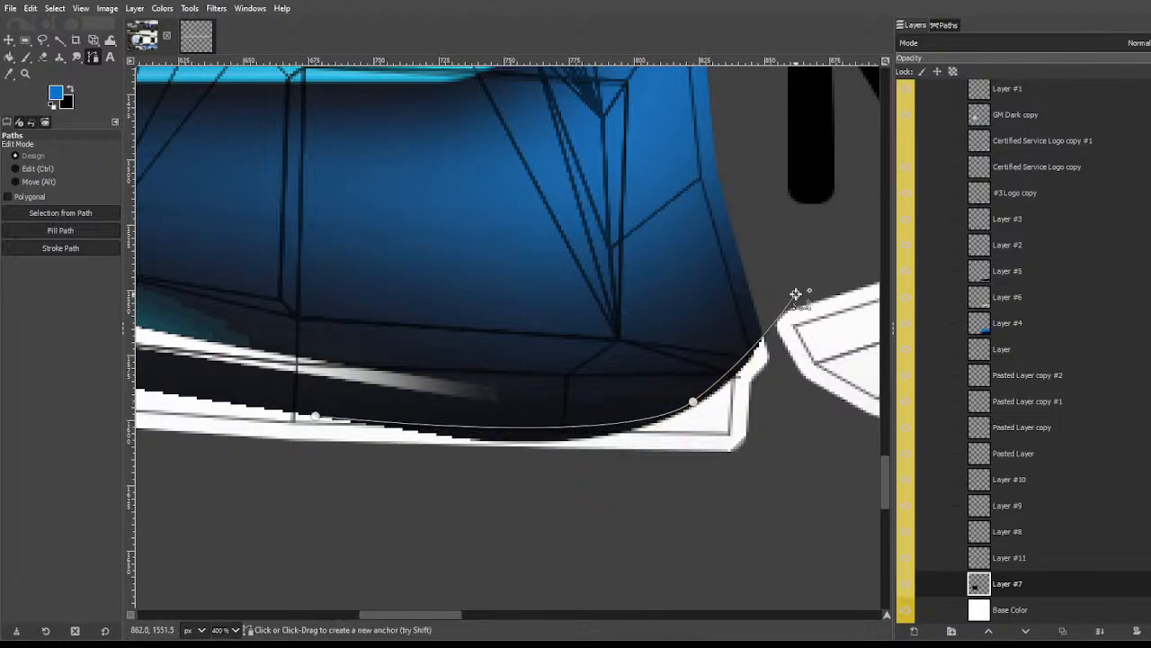
{"action": "left_click", "coordinate": [771, 324]}
{"action": "left_click", "coordinate": [841, 389]}
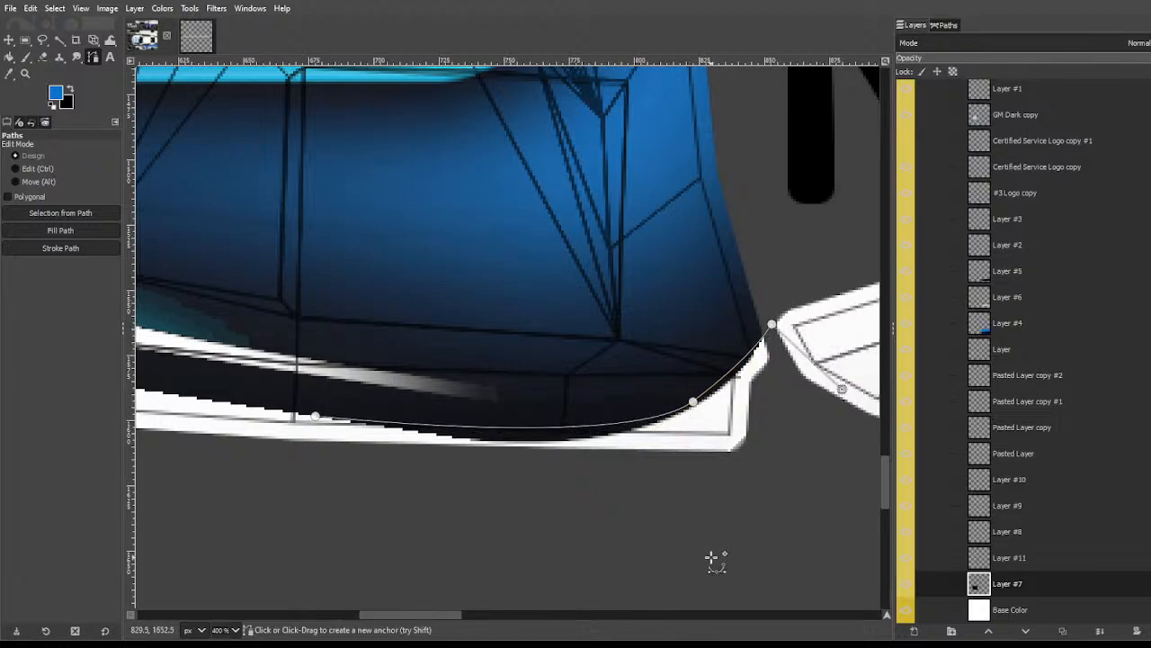
{"action": "left_click", "coordinate": [711, 557]}
{"action": "left_click", "coordinate": [373, 537]}
{"action": "key", "text": "Return"}
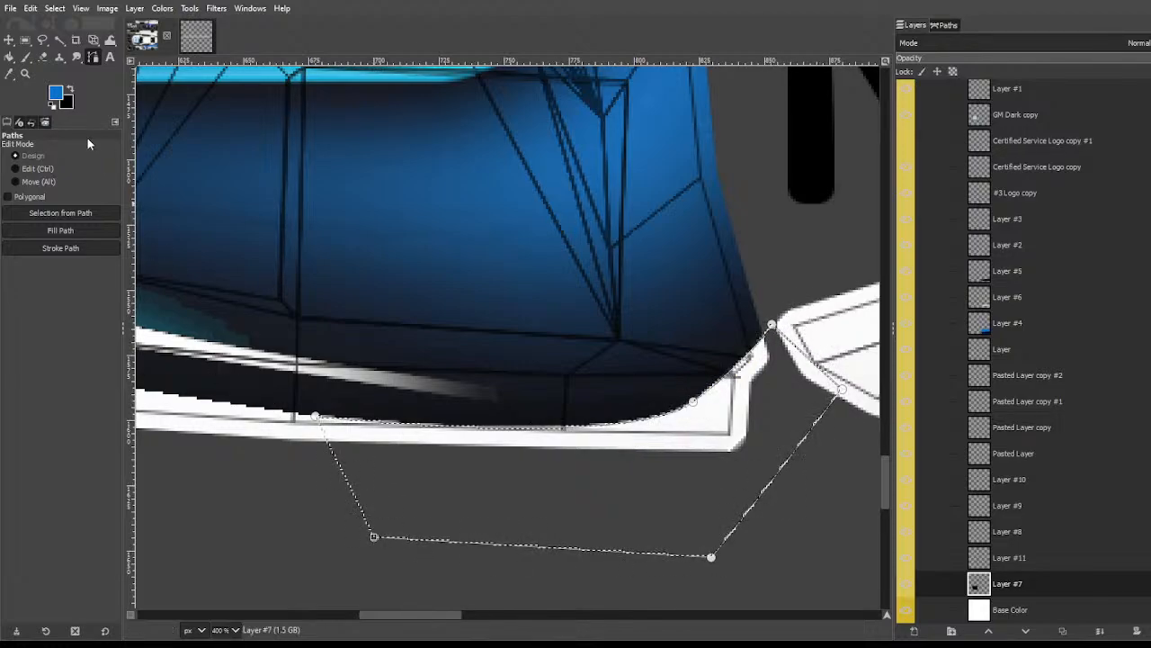
{"action": "left_click", "coordinate": [59, 41]}
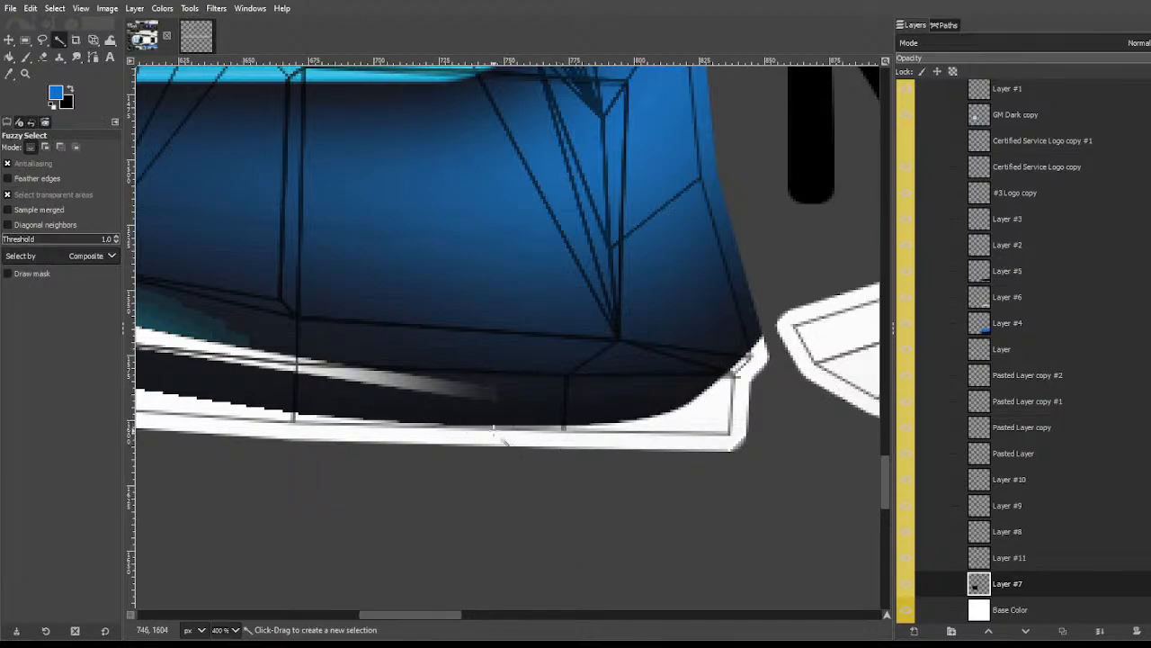
Step: Hide the Wires Black wireframe layer in the Mask group
{"action": "scroll", "coordinate": [502, 439], "scroll_direction": "down", "scroll_amount": 6, "text": "ctrl"}
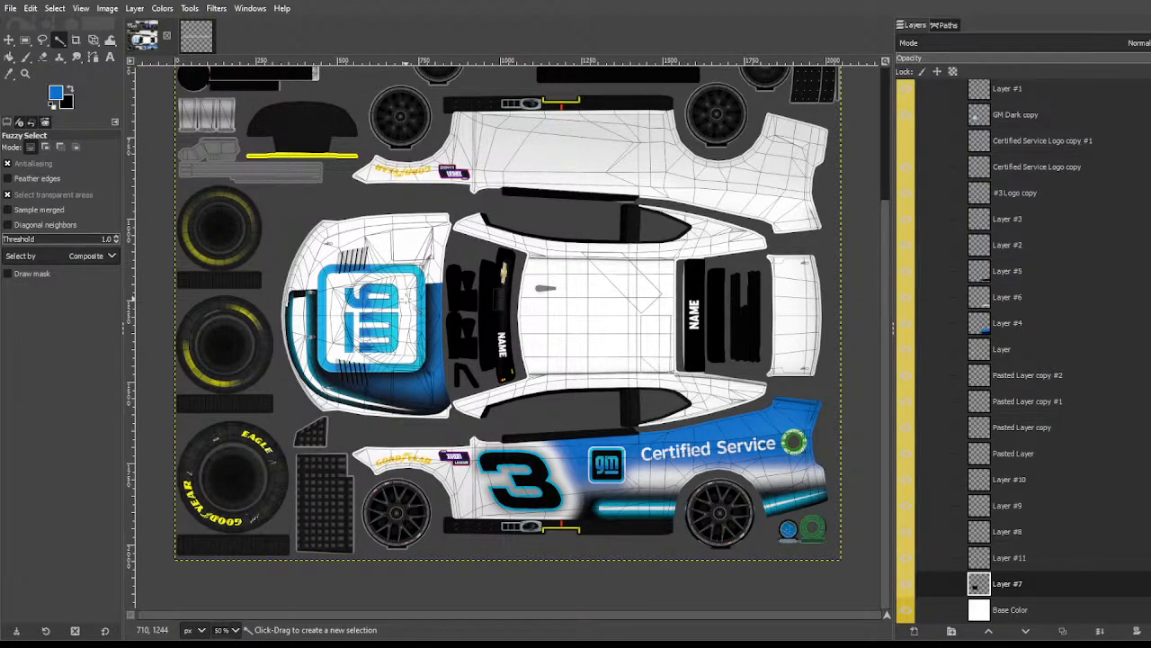
{"action": "scroll", "coordinate": [957, 273], "scroll_direction": "up", "scroll_amount": 10}
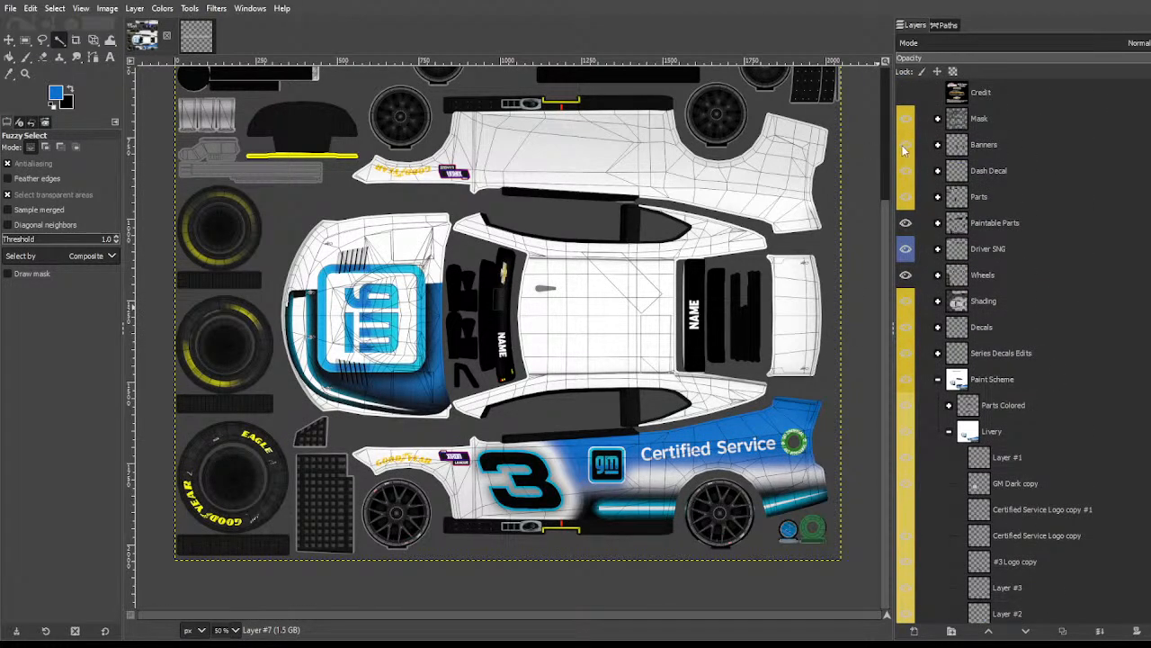
{"action": "left_click", "coordinate": [938, 119]}
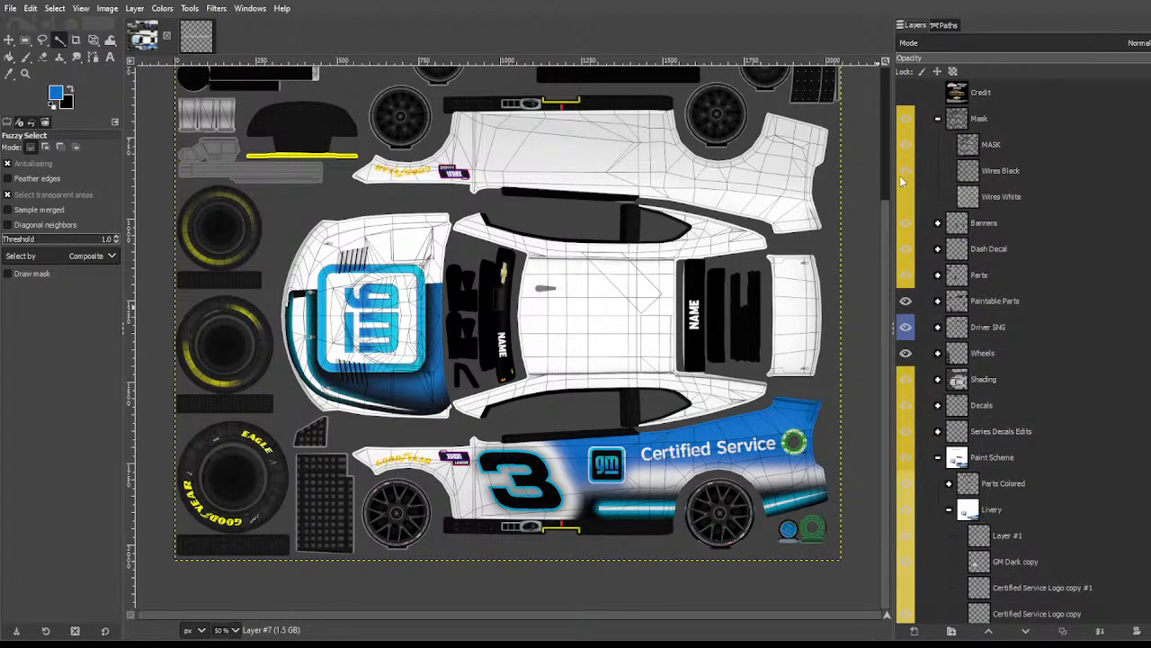
{"action": "left_click", "coordinate": [906, 171]}
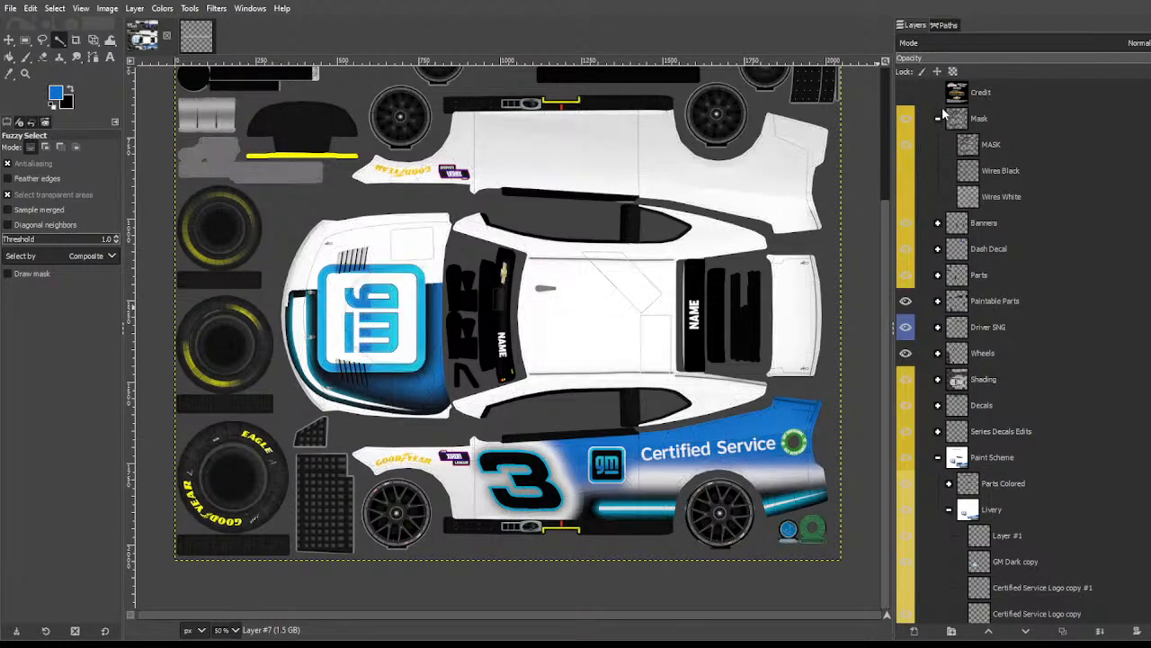
{"action": "left_click", "coordinate": [938, 118]}
Step: Hide the Shading group to examine the livery's flat colors on the hood and side, and show it again
{"action": "scroll", "coordinate": [989, 540], "scroll_direction": "down", "scroll_amount": 10}
{"action": "left_click", "coordinate": [1009, 611]}
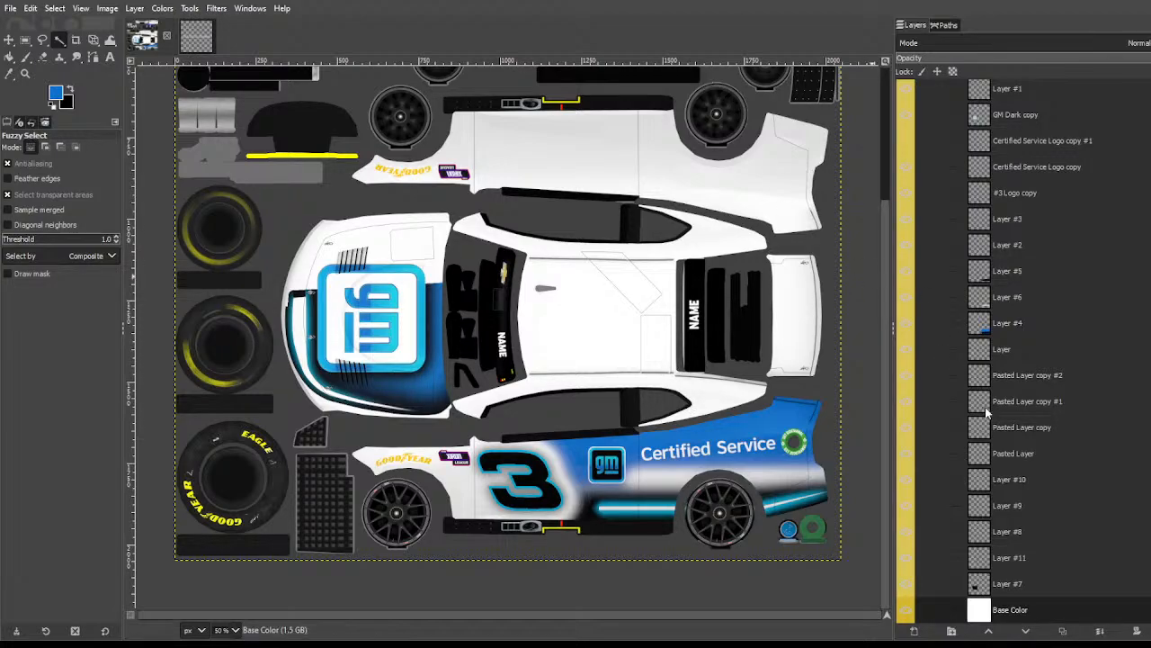
{"action": "key", "text": "m"}
{"action": "scroll", "coordinate": [908, 352], "scroll_direction": "up", "scroll_amount": 6}
{"action": "scroll", "coordinate": [908, 352], "scroll_direction": "down", "scroll_amount": 6}
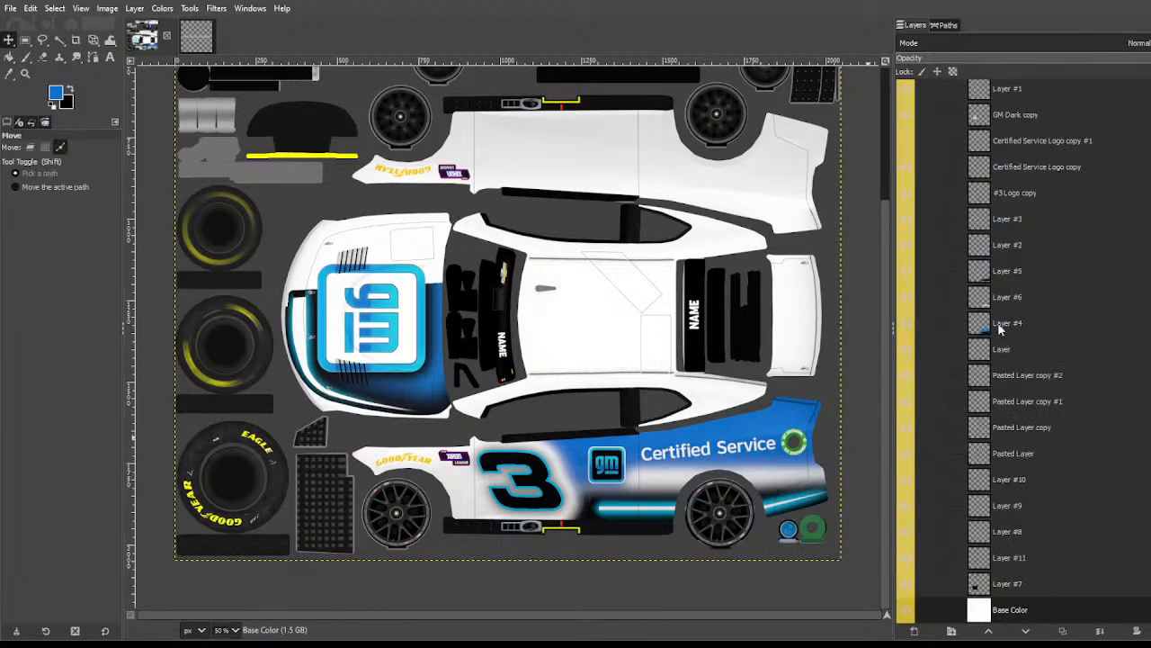
{"action": "scroll", "coordinate": [908, 353], "scroll_direction": "up", "scroll_amount": 6}
{"action": "left_click", "coordinate": [939, 302]}
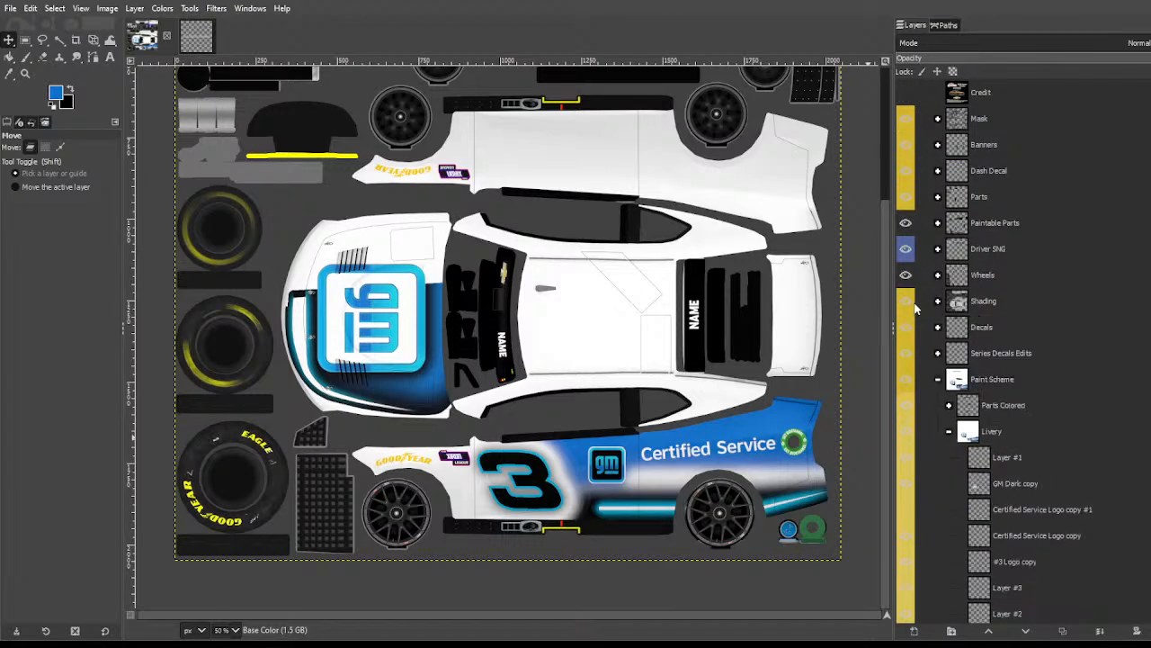
{"action": "left_click", "coordinate": [906, 302]}
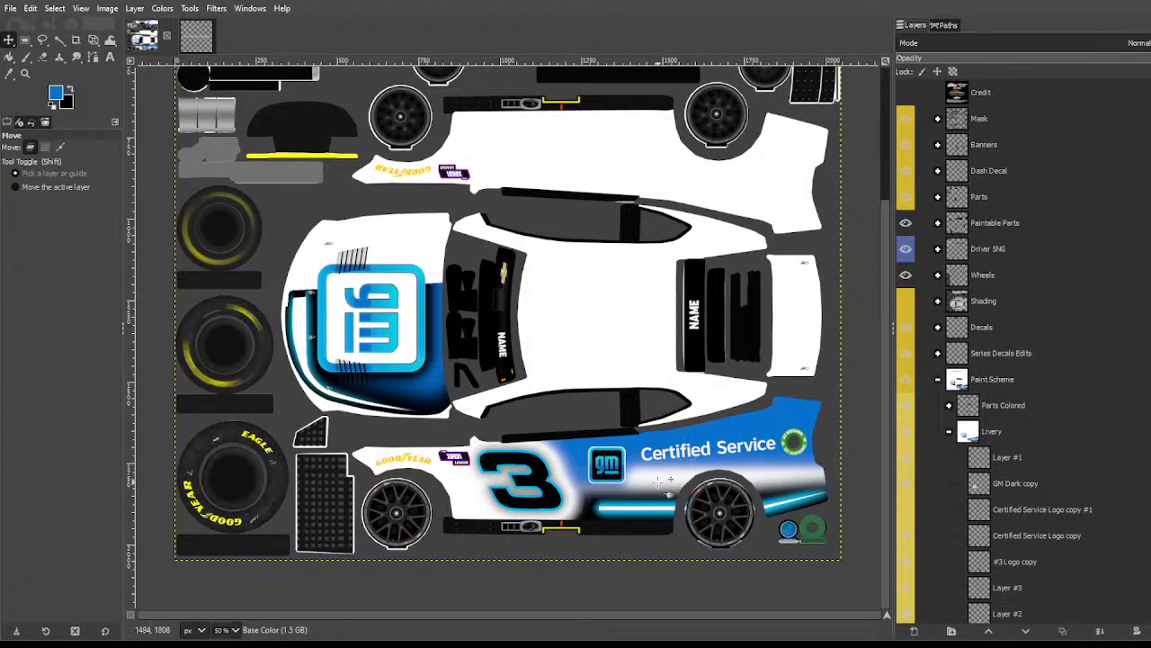
{"action": "scroll", "coordinate": [981, 497], "scroll_direction": "down", "scroll_amount": 5}
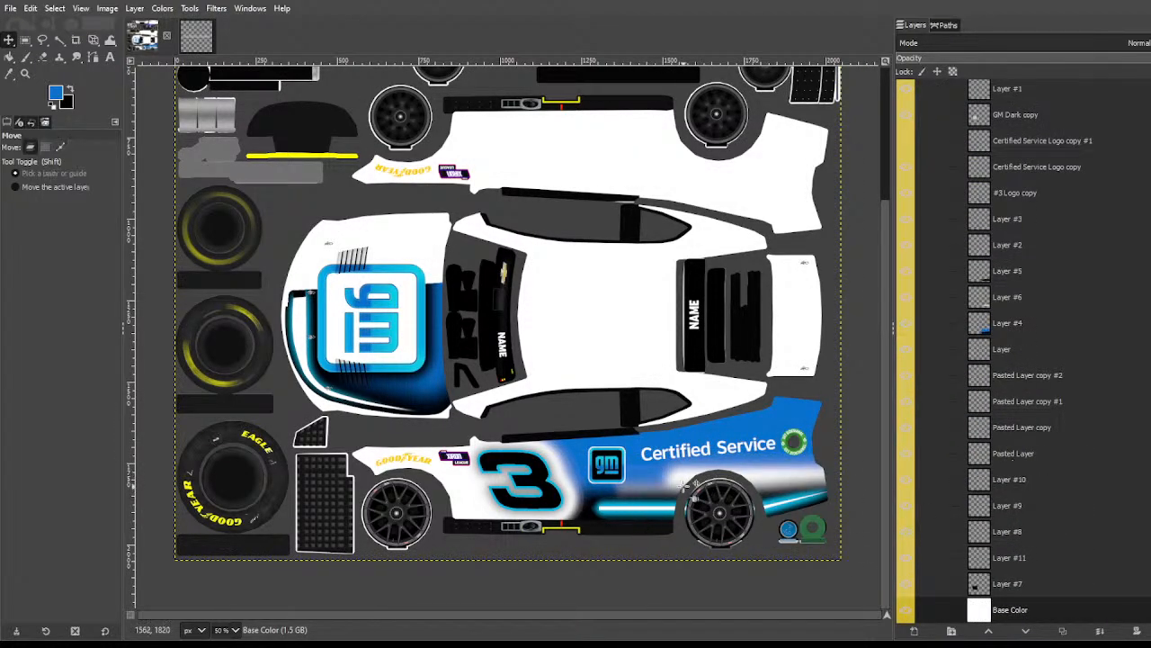
{"action": "left_click", "coordinate": [670, 477]}
{"action": "left_click", "coordinate": [670, 478]}
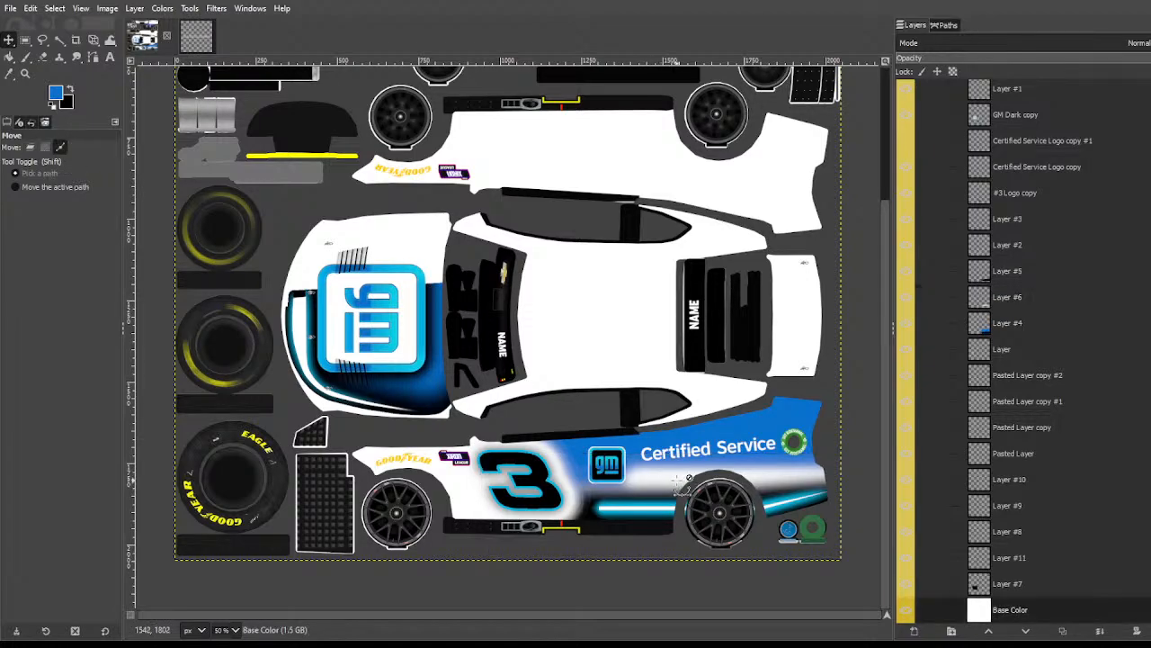
{"action": "scroll", "coordinate": [979, 320], "scroll_direction": "up", "scroll_amount": 5}
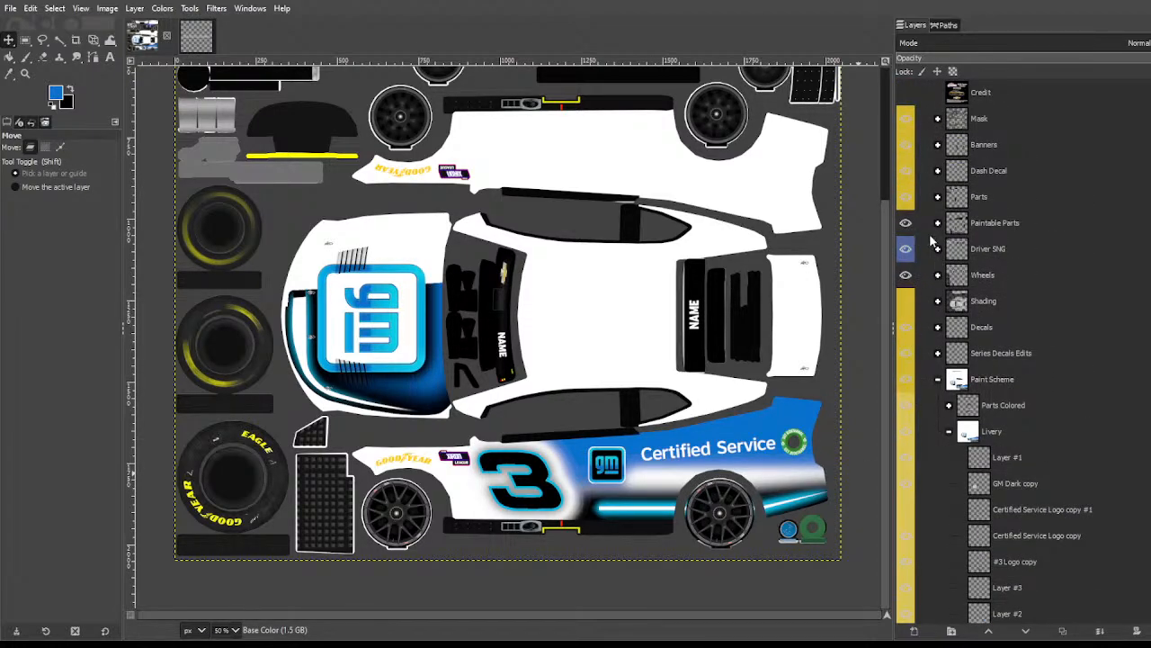
{"action": "left_click", "coordinate": [907, 302]}
{"action": "scroll", "coordinate": [1108, 548], "scroll_direction": "down", "scroll_amount": 5}
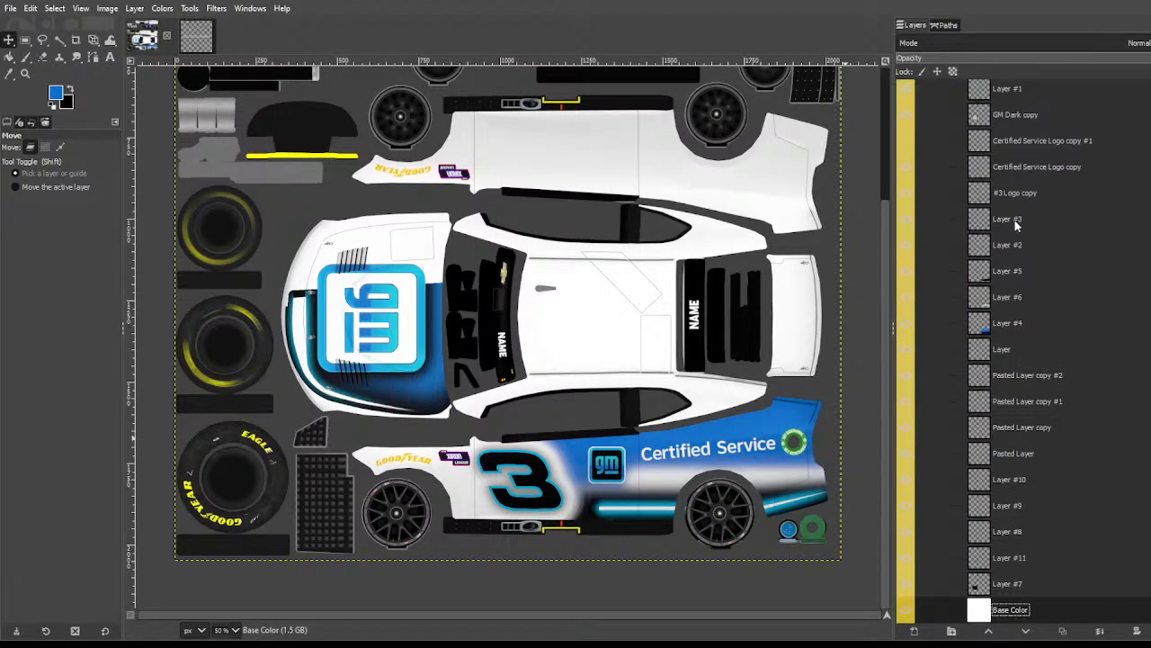
Step: Go through the Livery group's layers from Layer #1 down to Layer #6 to examine which part of the design each holds
{"action": "scroll", "coordinate": [1013, 479], "scroll_direction": "up", "scroll_amount": 2}
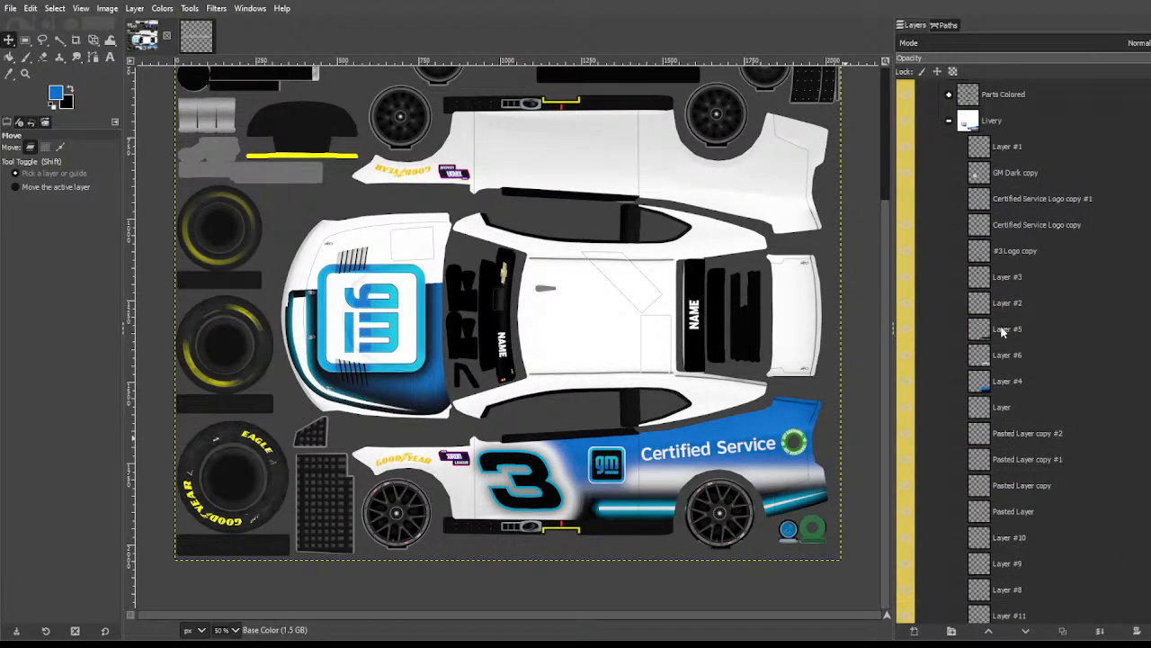
{"action": "scroll", "coordinate": [1025, 521], "scroll_direction": "down", "scroll_amount": 2}
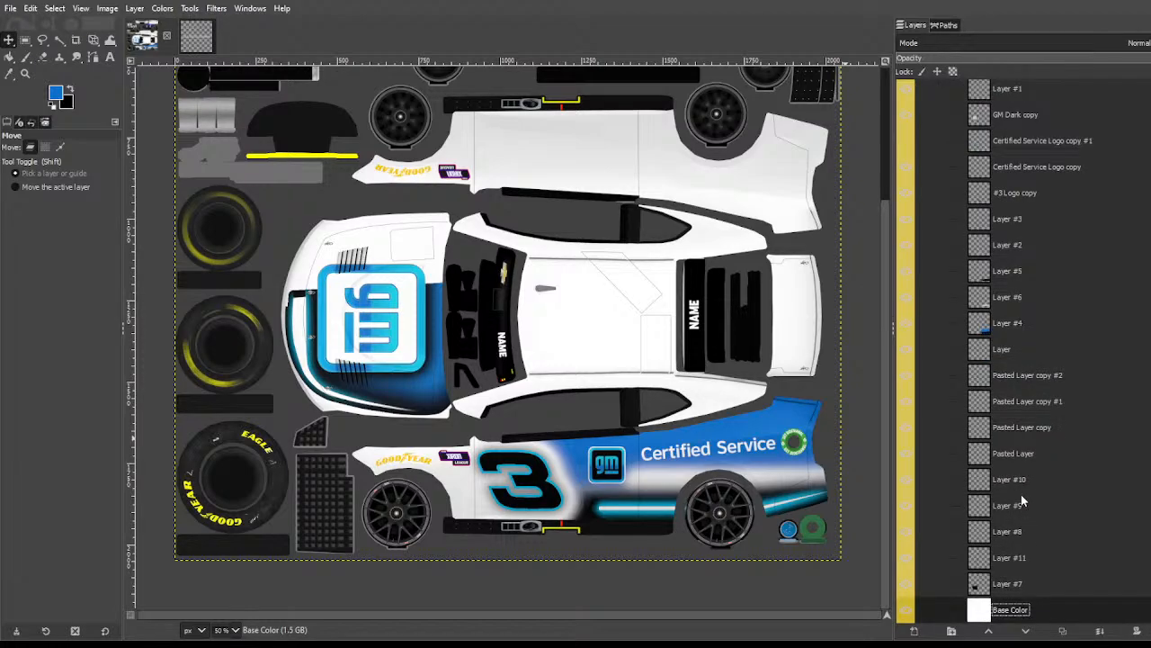
{"action": "scroll", "coordinate": [1021, 496], "scroll_direction": "up", "scroll_amount": 4}
{"action": "left_click", "coordinate": [1011, 207]}
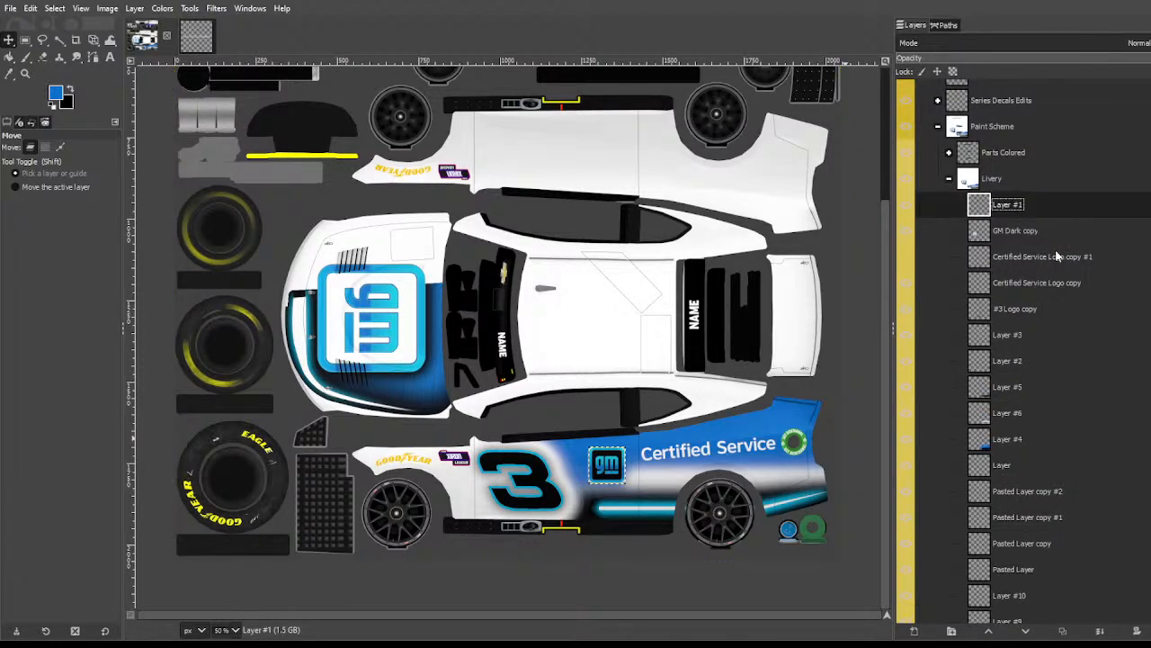
{"action": "key", "text": "Down"}
{"action": "key", "text": "Down"}
{"action": "key", "text": "Down"}
{"action": "key", "text": "Down"}
{"action": "key", "text": "Down"}
{"action": "key", "text": "Down"}
{"action": "key", "text": "Down"}
{"action": "key", "text": "Down"}
{"action": "key", "text": "Up"}
{"action": "key", "text": "Up"}
{"action": "key", "text": "Up"}
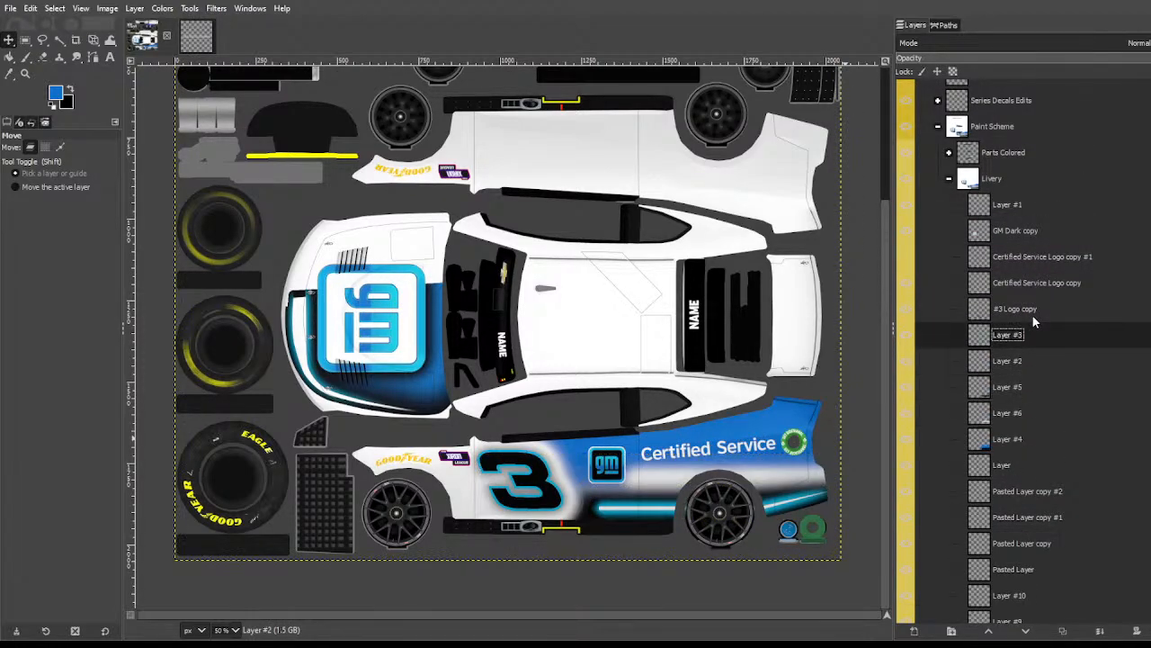
{"action": "key", "text": "Down"}
{"action": "key", "text": "Down"}
{"action": "key", "text": "Down"}
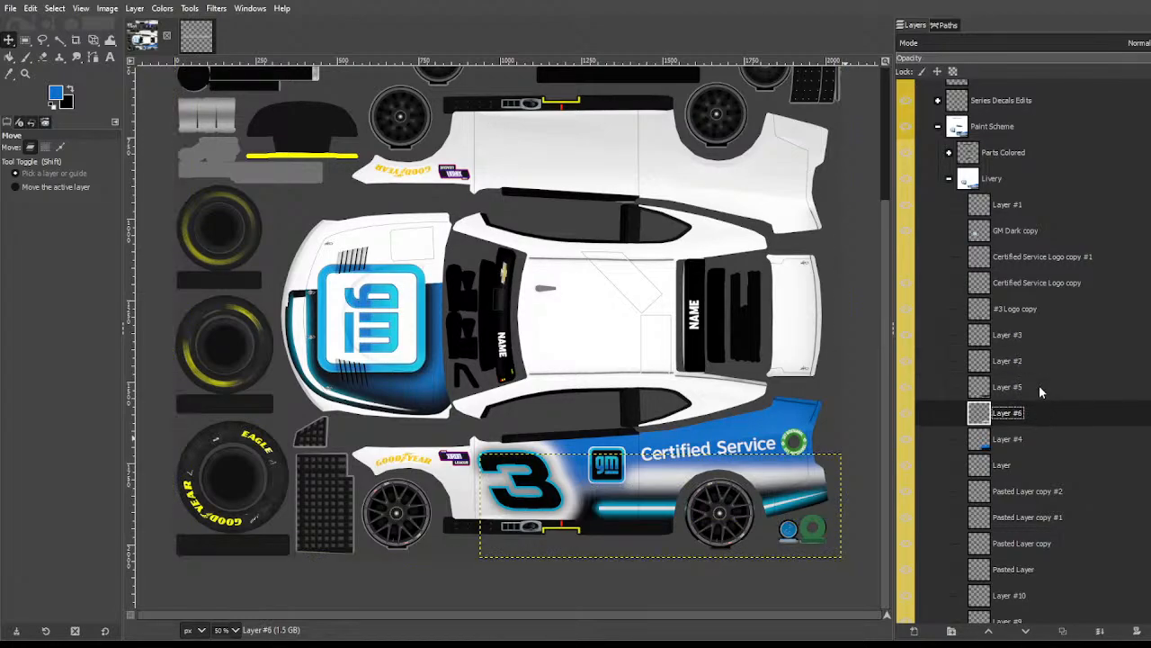
Step: Use Fuzzy Select at threshold 255 on Layer #1 to select the outline of the side GM logo
{"action": "left_click", "coordinate": [61, 38]}
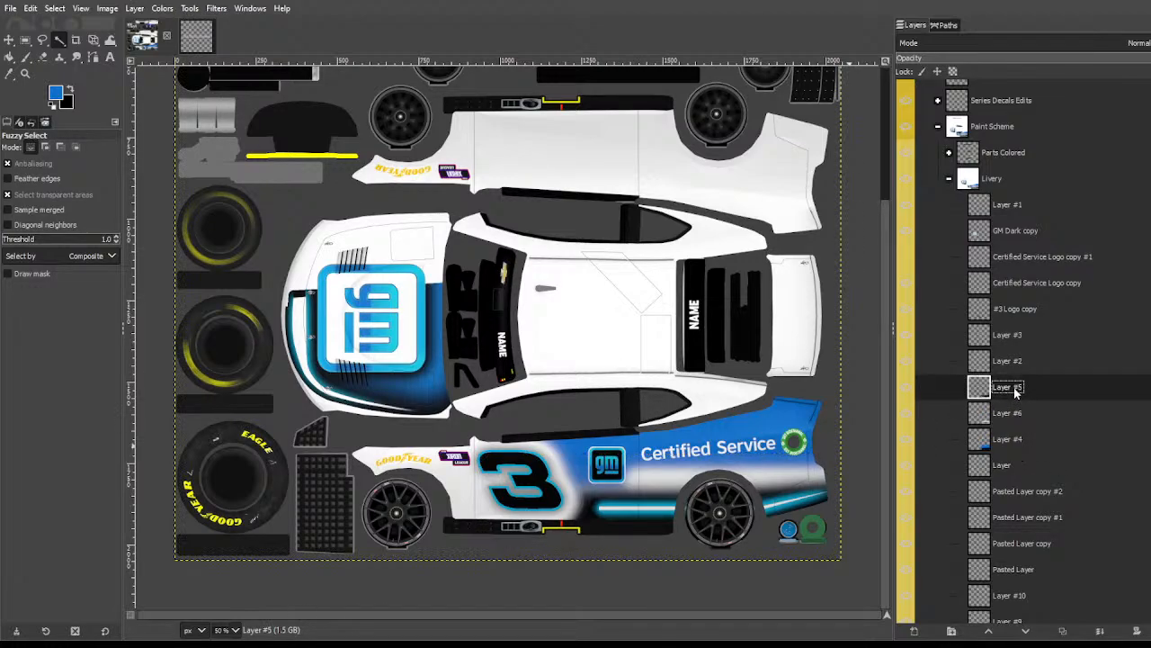
{"action": "left_click", "coordinate": [1002, 236]}
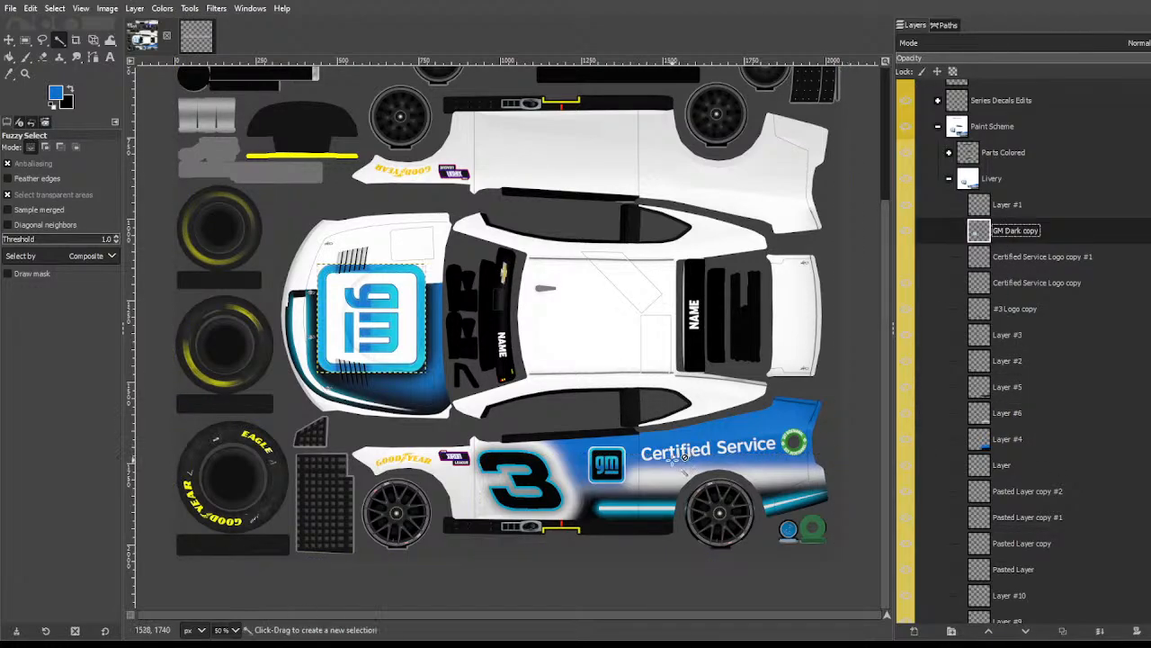
{"action": "left_click", "coordinate": [1004, 212]}
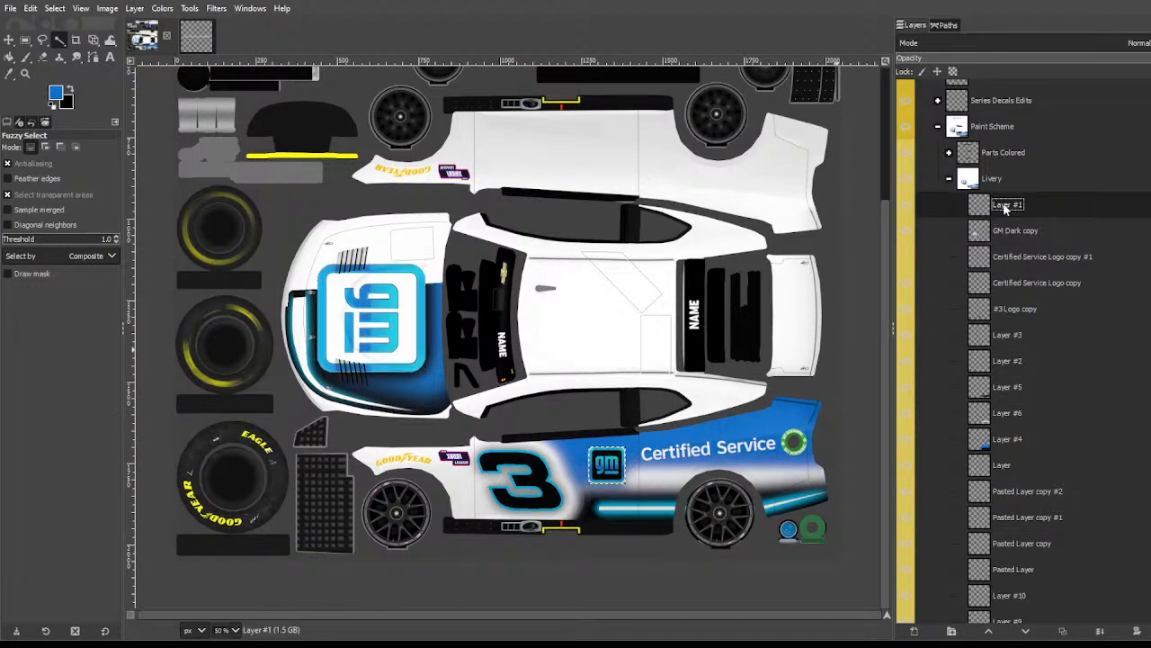
{"action": "left_click_drag", "start_coordinate": [609, 466], "coordinate": [1063, 454]}
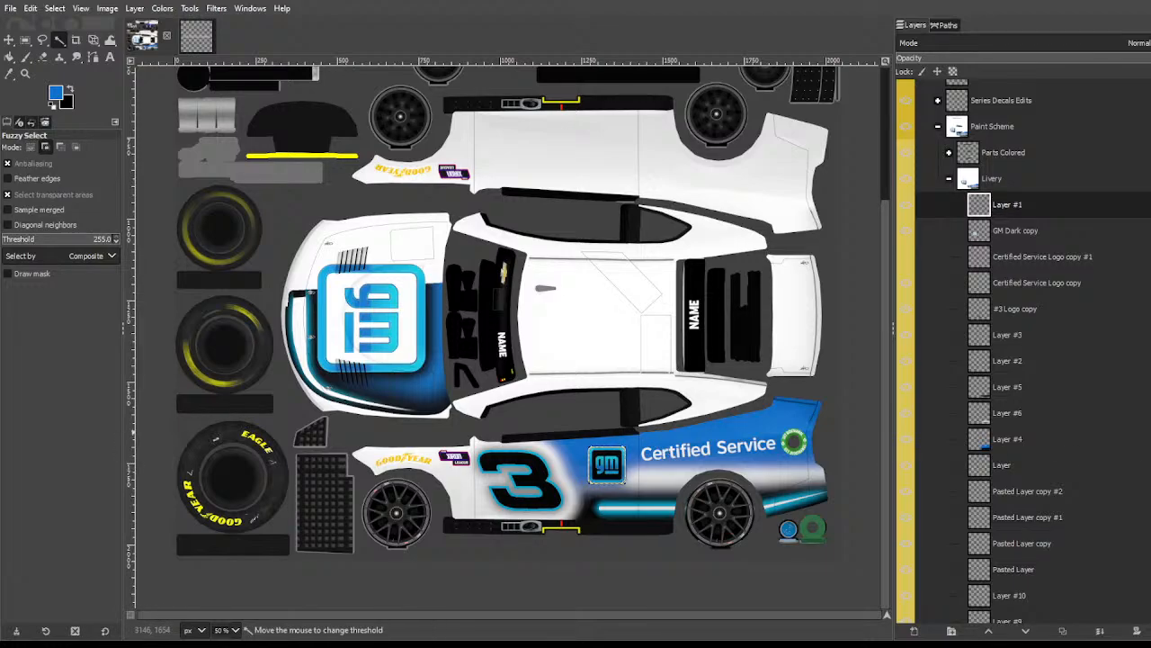
Step: Check the Livery group's layers from Certified Service Logo copy #1 downward for the side design's artwork, and make Layer #6 active
{"action": "left_click", "coordinate": [1020, 264]}
{"action": "key", "text": "Down"}
{"action": "key", "text": "Down"}
{"action": "key", "text": "Down"}
{"action": "key", "text": "Down"}
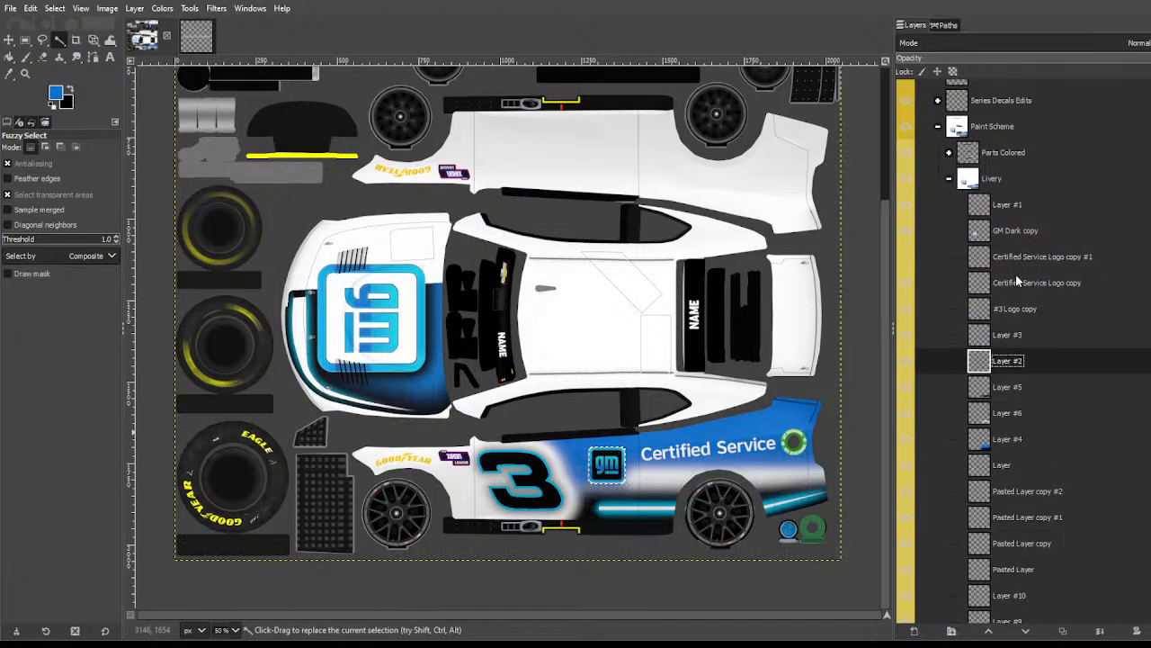
{"action": "key", "text": "Up"}
{"action": "key", "text": "Up"}
{"action": "key", "text": "Down"}
{"action": "left_click", "coordinate": [998, 393]}
{"action": "key", "text": "Down"}
{"action": "left_click", "coordinate": [995, 404]}
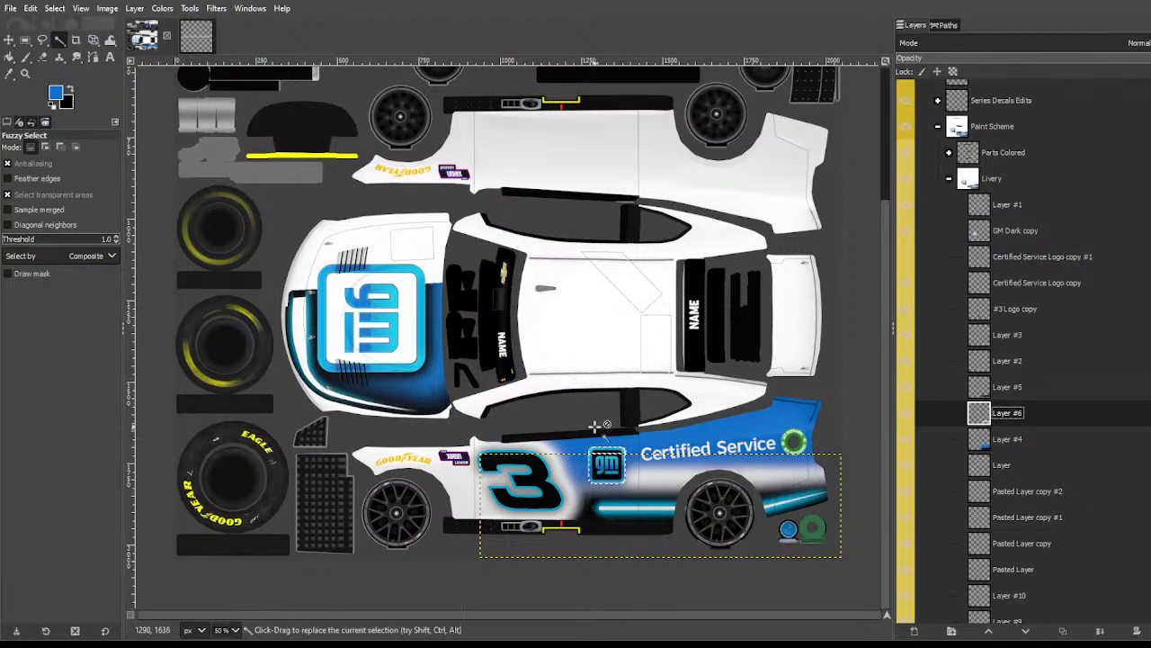
Step: Try to extend the GM logo selection with a 293 × 204 px rectangle toward the number 3, feather it, and clear the selection
{"action": "scroll", "coordinate": [598, 425], "scroll_direction": "up", "scroll_amount": 3}
{"action": "key", "text": "r"}
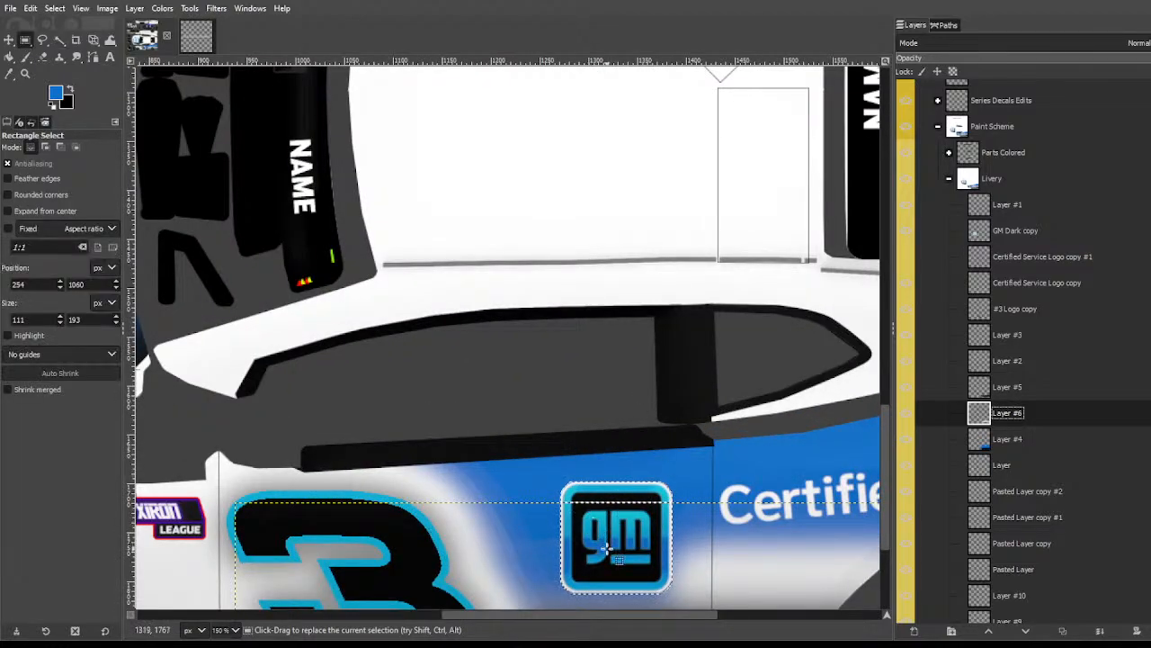
{"action": "left_click_drag", "start_coordinate": [605, 594], "coordinate": [318, 394]}
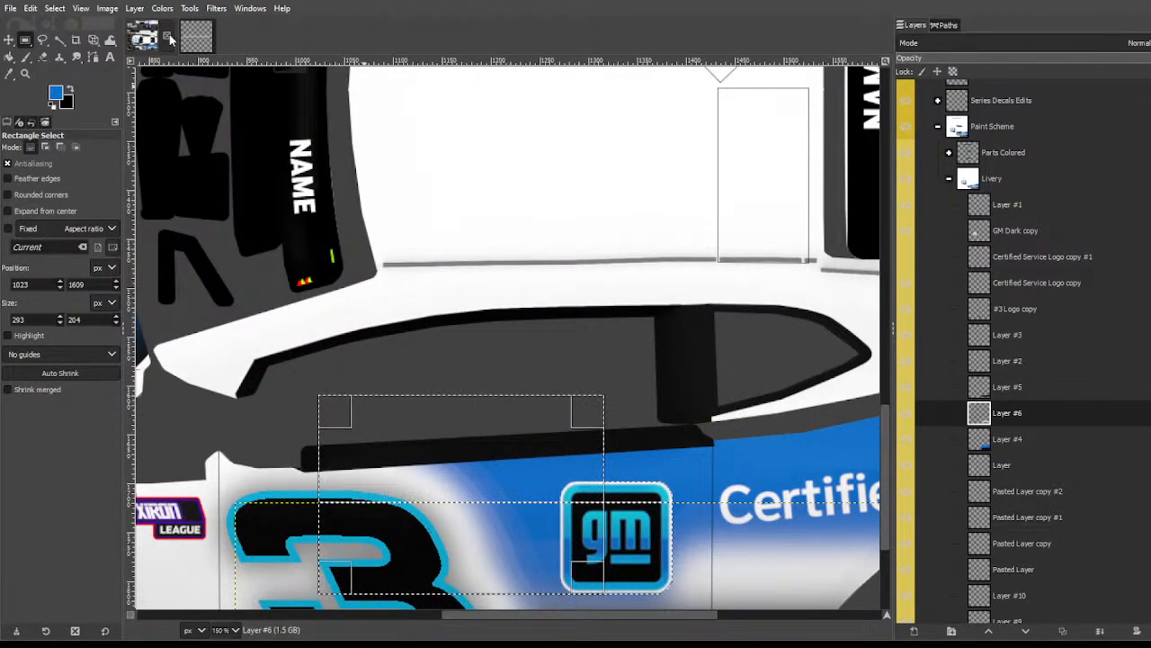
{"action": "left_click", "coordinate": [55, 9]}
{"action": "left_click", "coordinate": [69, 142]}
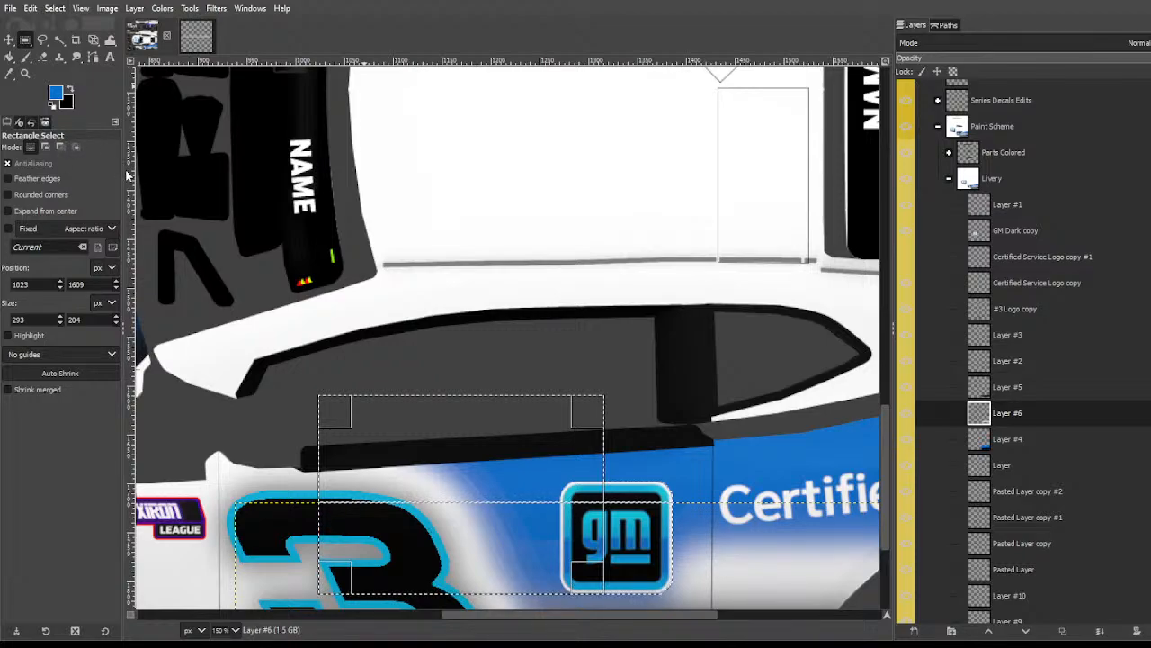
{"action": "left_click", "coordinate": [670, 331]}
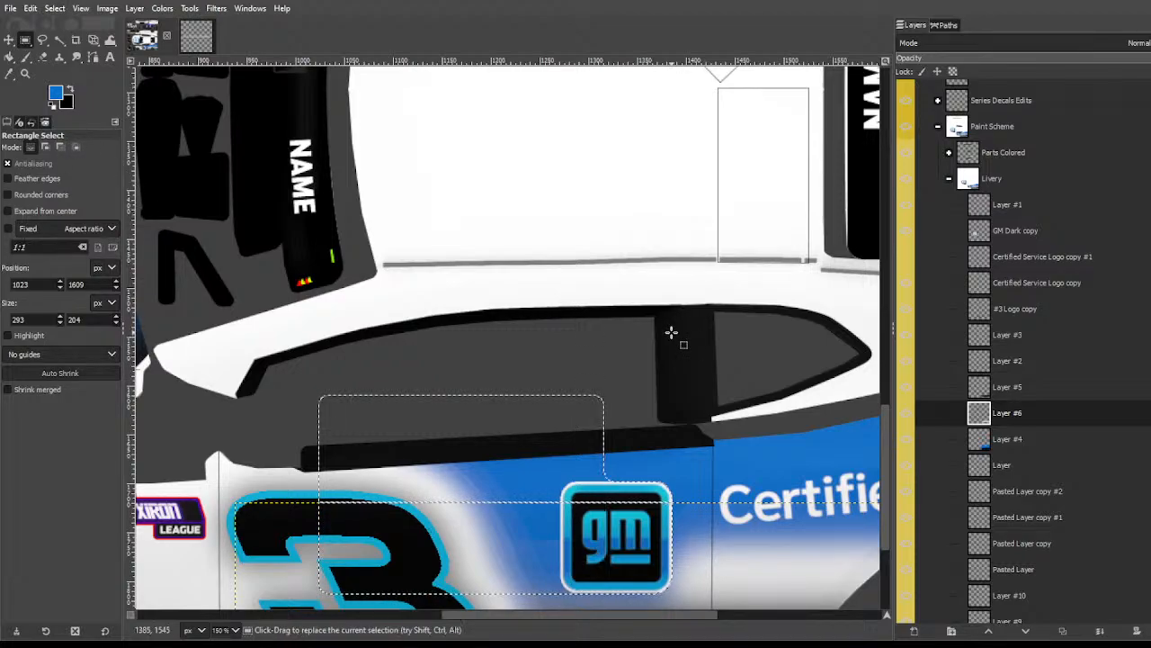
{"action": "left_click", "coordinate": [1025, 413]}
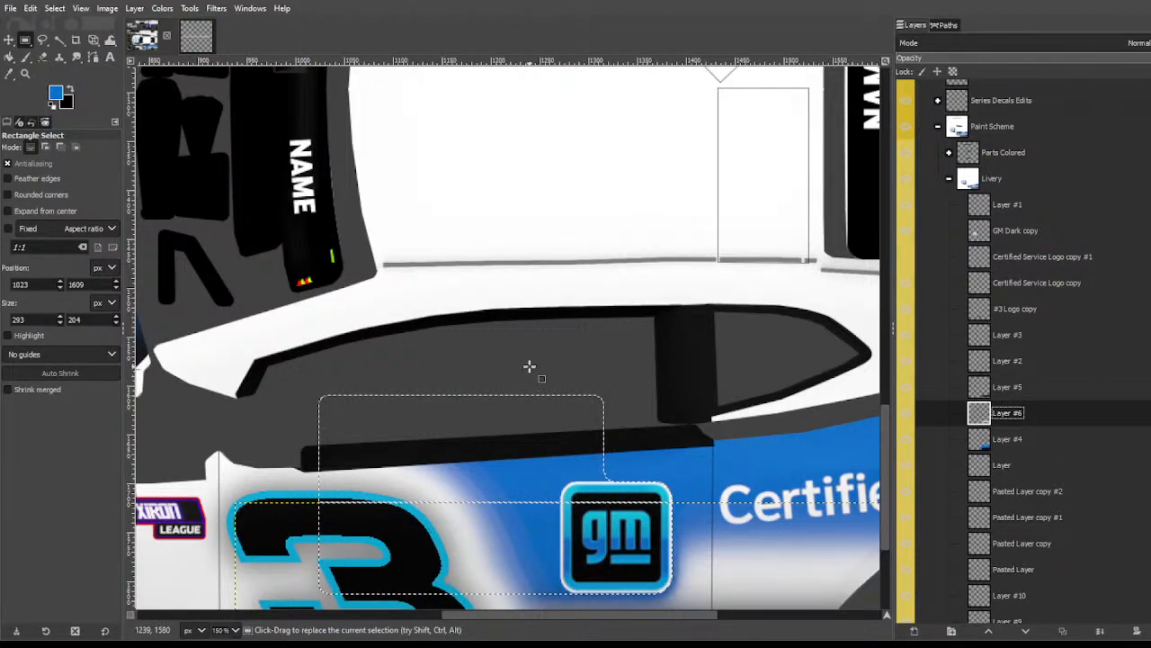
{"action": "key", "text": "ctrl+shift+a"}
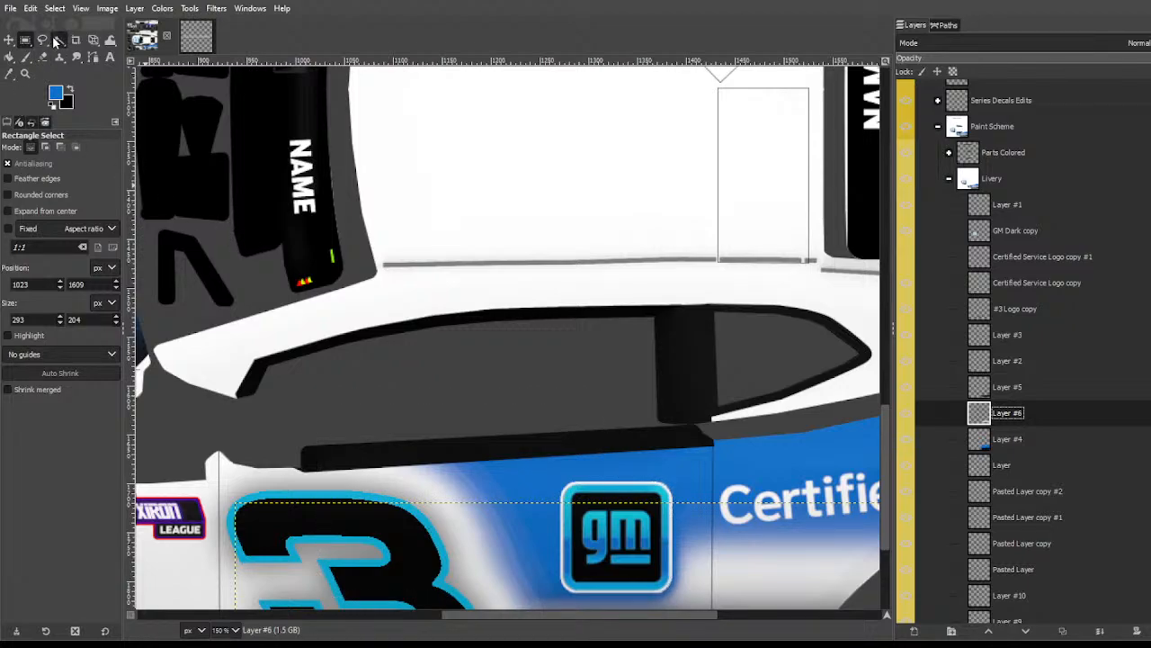
Step: Prepare Fuzzy Select for the side design with Layer #6 active
{"action": "left_click", "coordinate": [60, 41]}
{"action": "scroll", "coordinate": [591, 349], "scroll_direction": "down", "scroll_amount": 2}
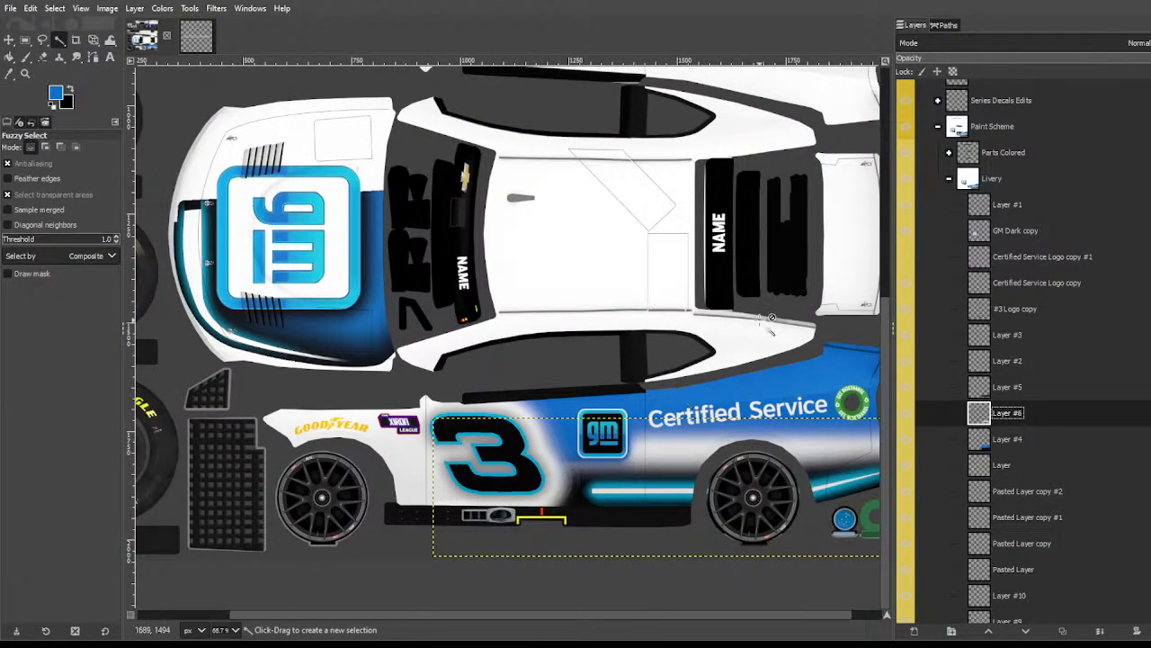
Step: Move the small GM logo on Layer #1 slightly up and toward the number 3 on the car's side
{"action": "left_click", "coordinate": [1002, 234]}
{"action": "left_click", "coordinate": [1003, 205]}
{"action": "key", "text": "shift+s"}
{"action": "left_click", "coordinate": [765, 423]}
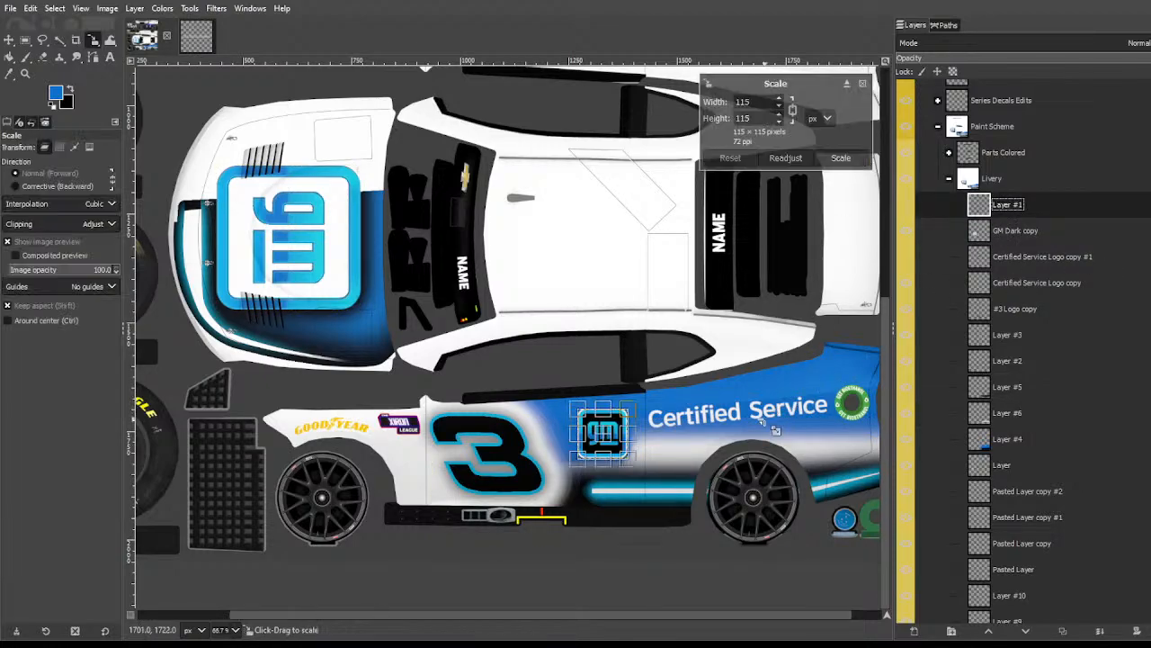
{"action": "mouse_move", "coordinate": [605, 436]}
{"action": "left_mouse_down"}
{"action": "mouse_move", "coordinate": [584, 428]}
{"action": "mouse_move", "coordinate": [636, 448]}
{"action": "mouse_move", "coordinate": [597, 427]}
{"action": "left_mouse_up"}
{"action": "key", "text": "Return"}
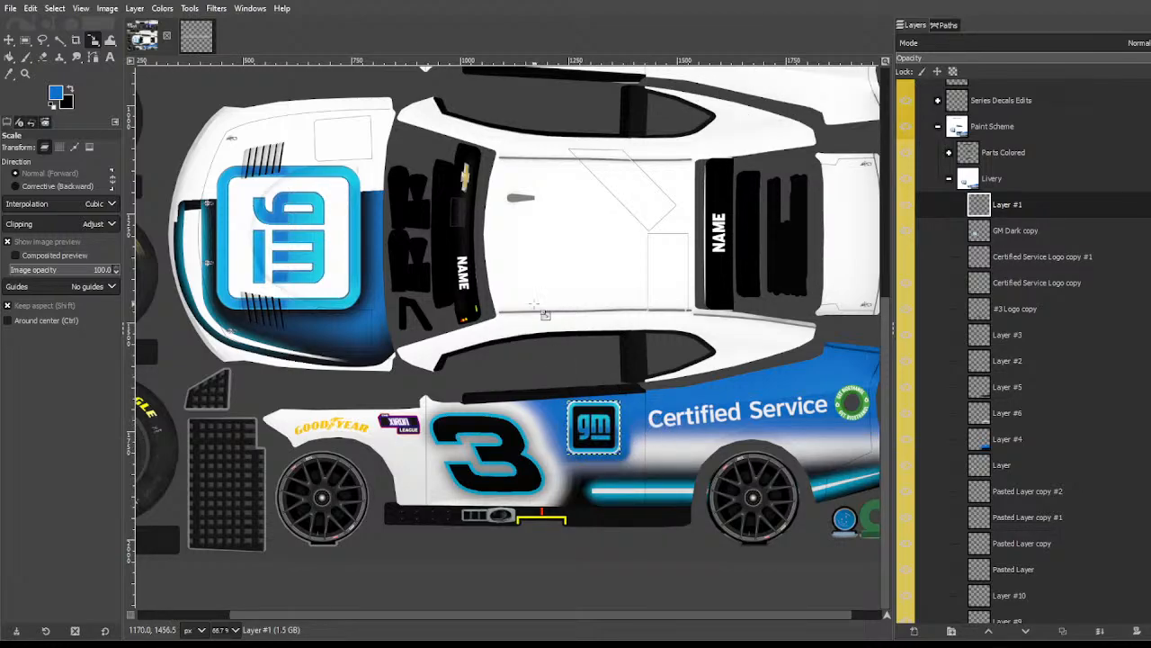
Step: Enlarge the Certified Service lettering on the car's side so that it starts closer to the small GM logo
{"action": "left_click", "coordinate": [1034, 256]}
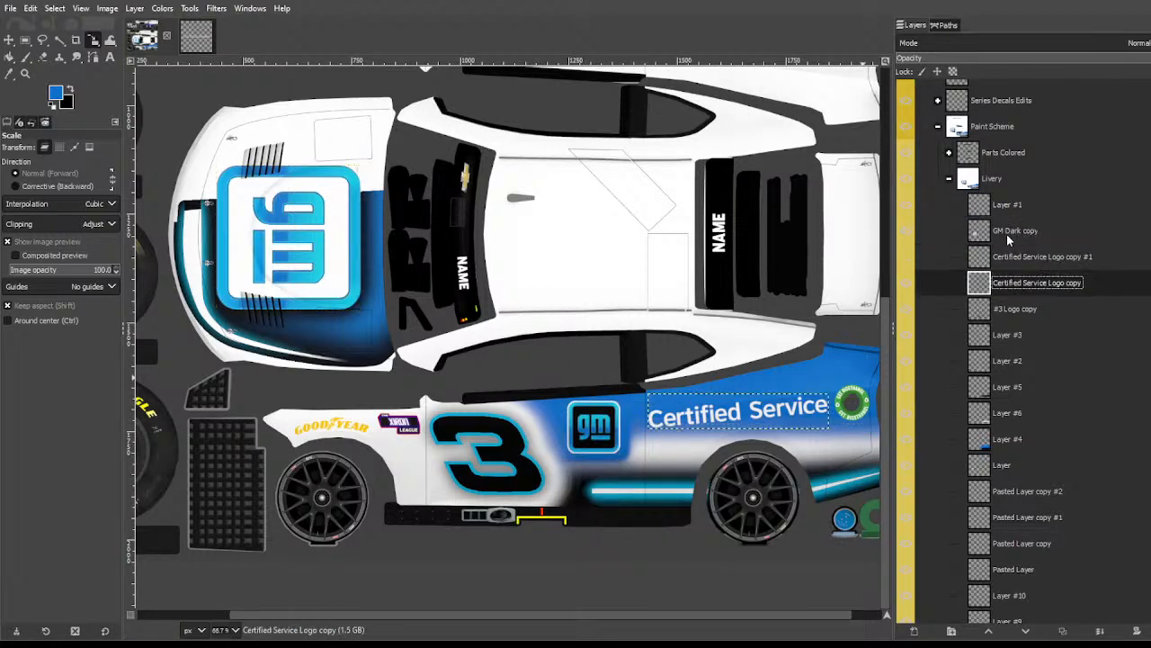
{"action": "left_click", "coordinate": [1001, 284]}
{"action": "left_click_drag", "start_coordinate": [655, 362], "coordinate": [635, 355]}
{"action": "key", "text": "Return"}
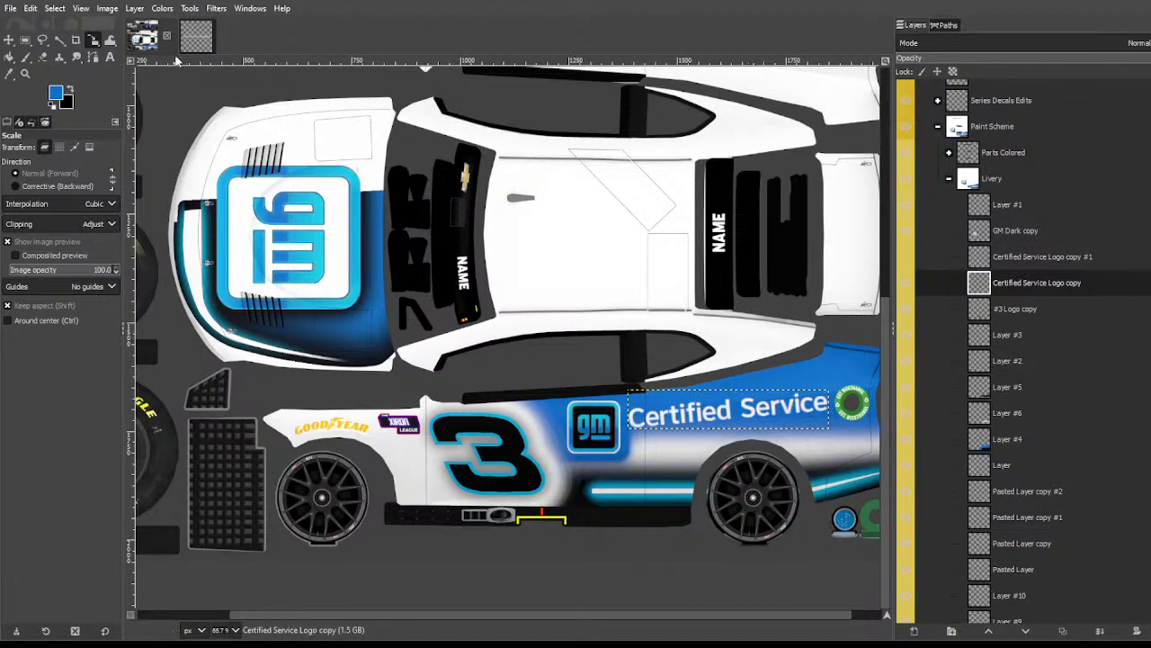
Step: Try a warp stroke on the Certified Service lettering, undo it, and resize its layer to the image size
{"action": "left_click", "coordinate": [110, 40]}
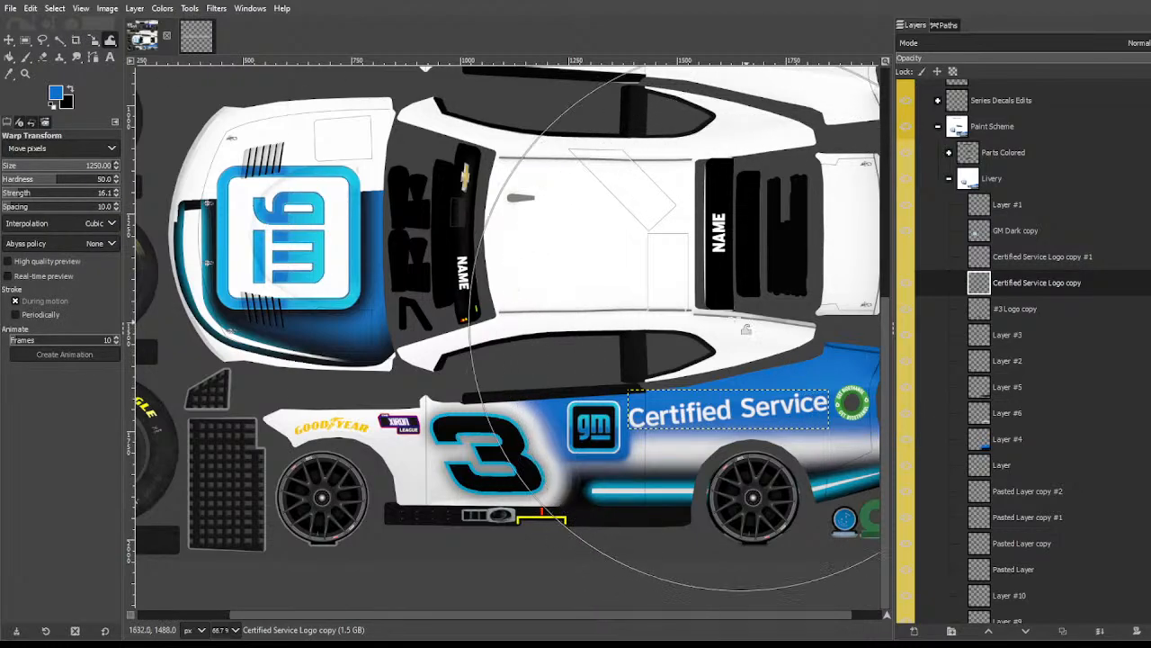
{"action": "left_click", "coordinate": [740, 390]}
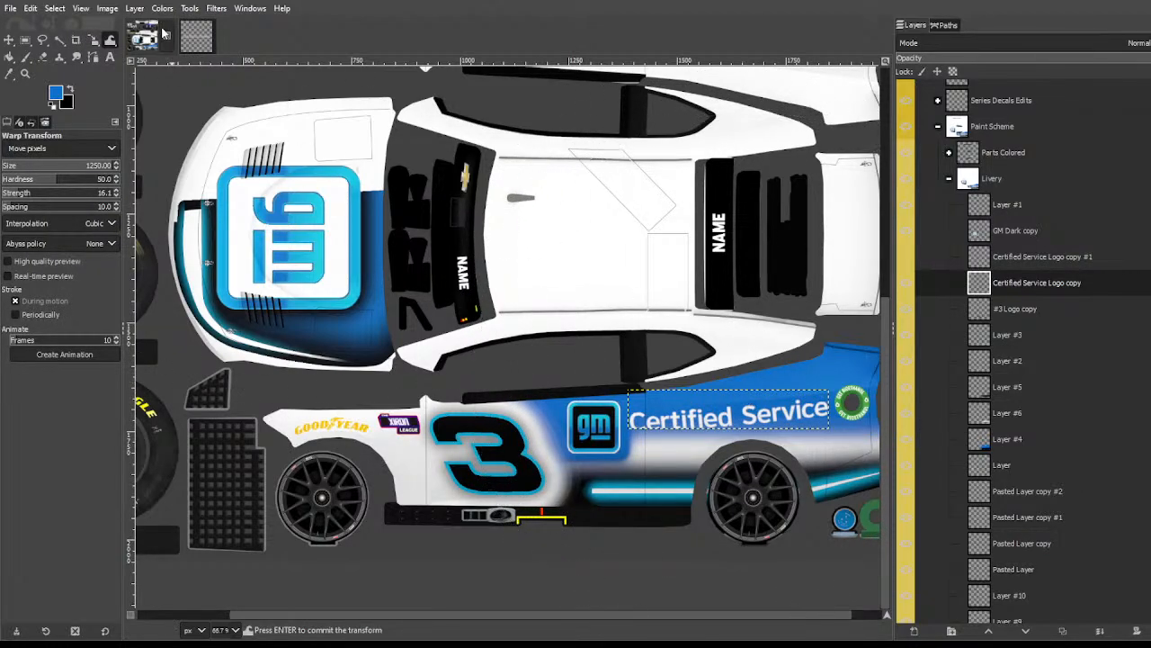
{"action": "left_click", "coordinate": [138, 8]}
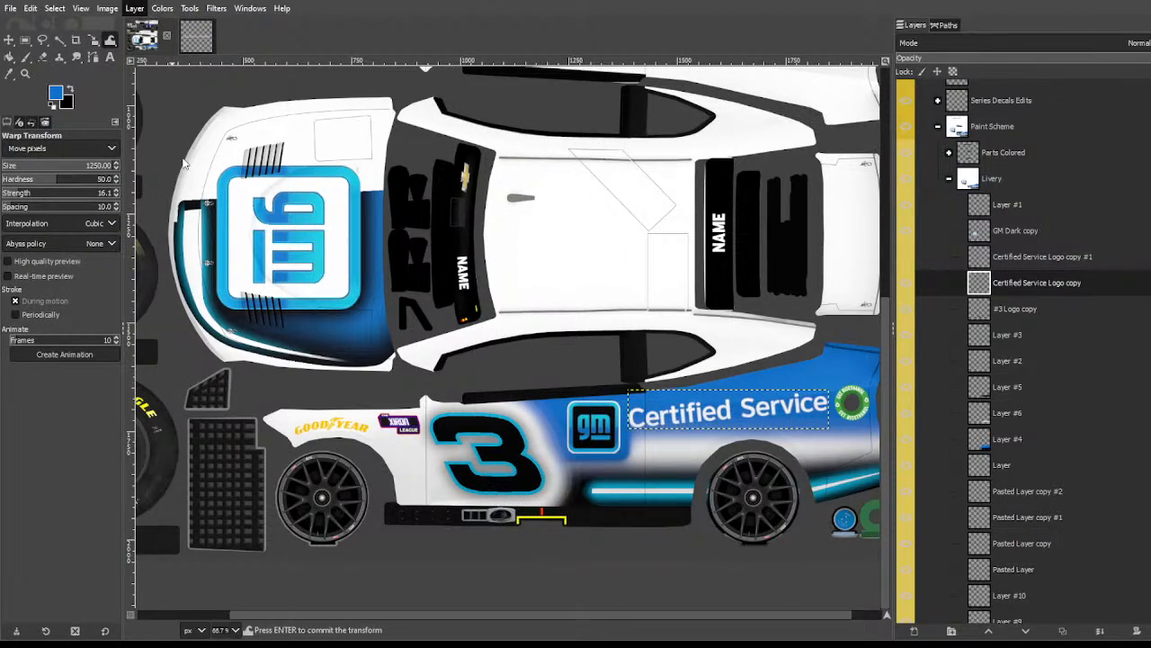
{"action": "left_click", "coordinate": [201, 205]}
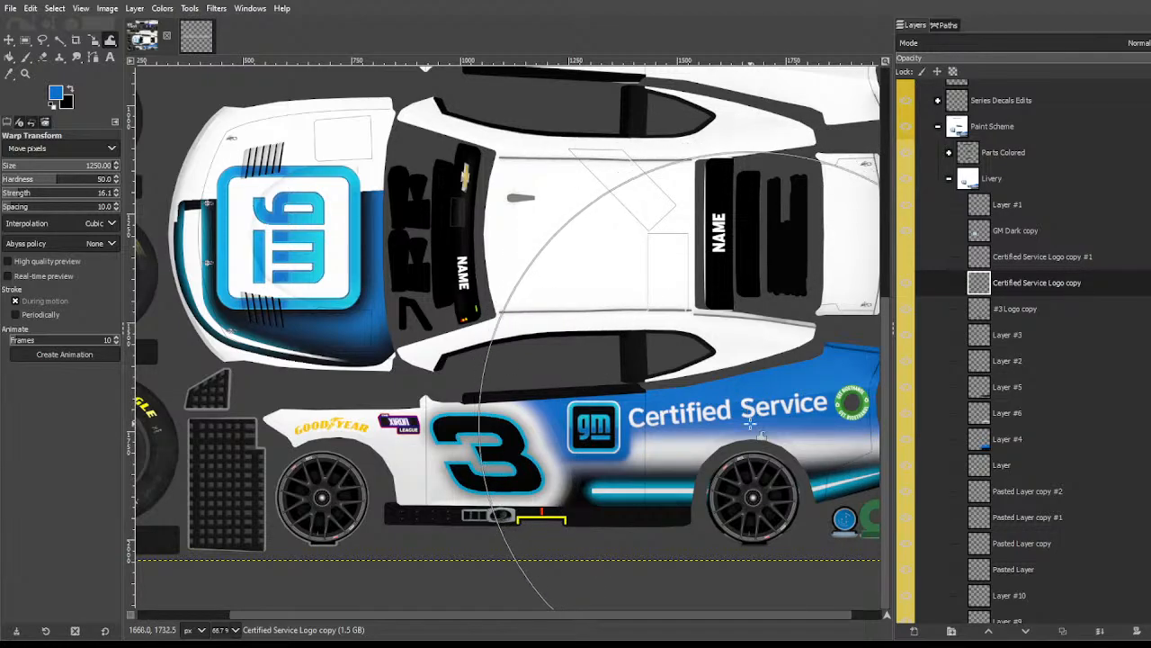
Step: Warp the Certified Service lettering downward at its rear end and around the word Certified
{"action": "left_click_drag", "start_coordinate": [749, 414], "coordinate": [753, 400]}
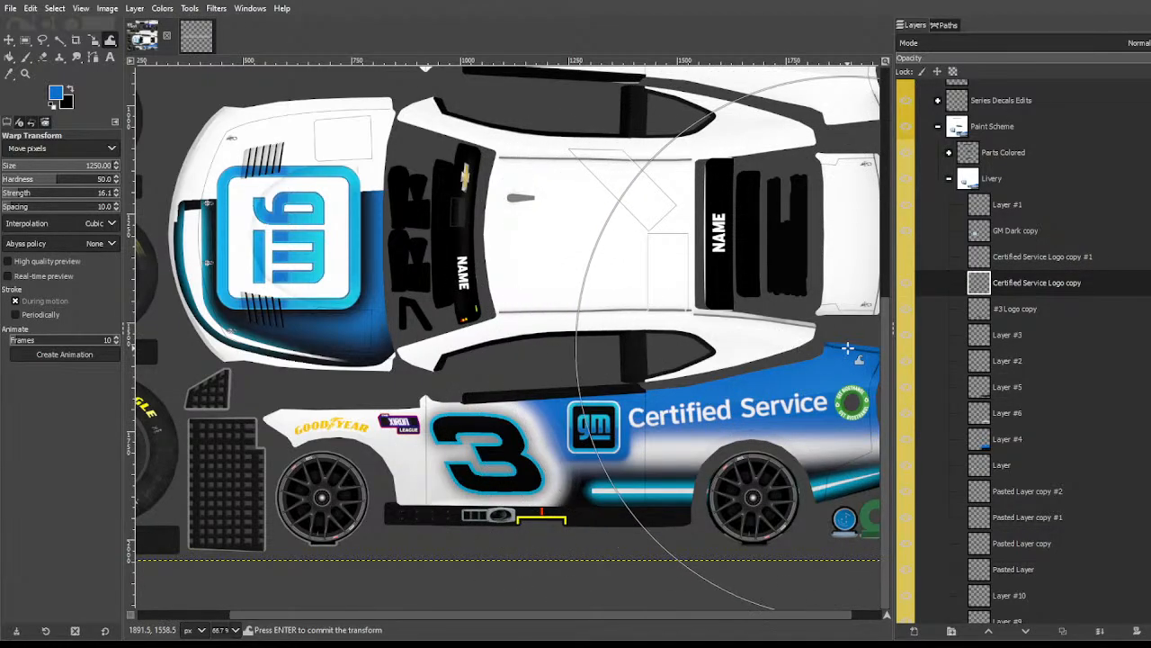
{"action": "left_click_drag", "start_coordinate": [869, 386], "coordinate": [872, 395]}
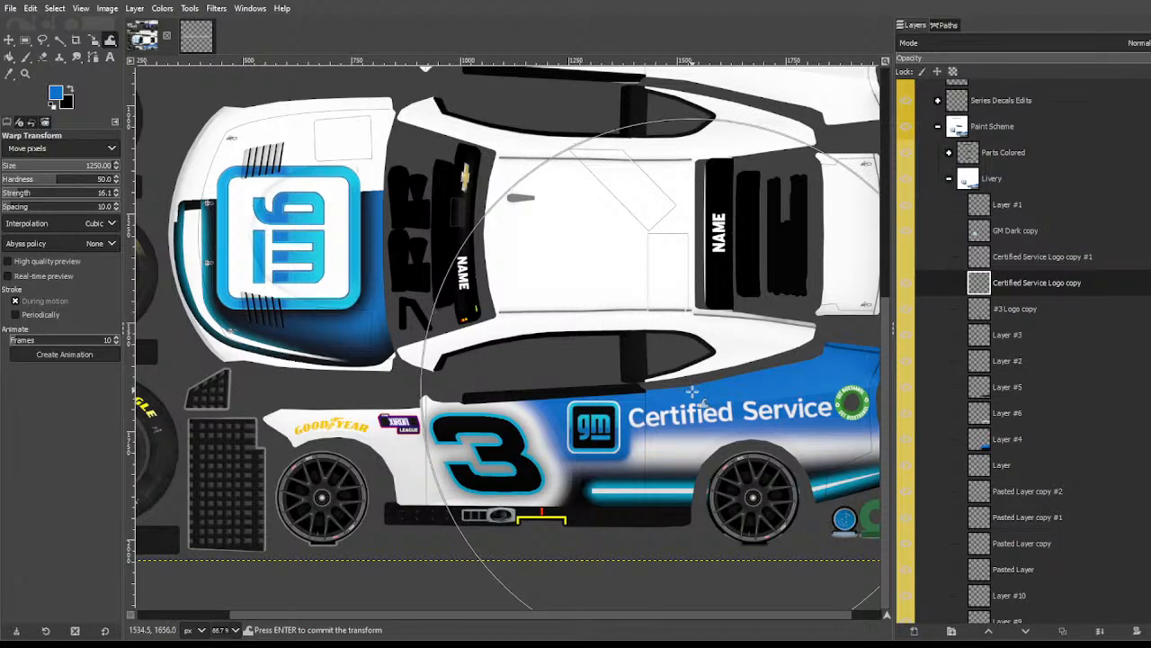
{"action": "left_click_drag", "start_coordinate": [693, 385], "coordinate": [700, 406]}
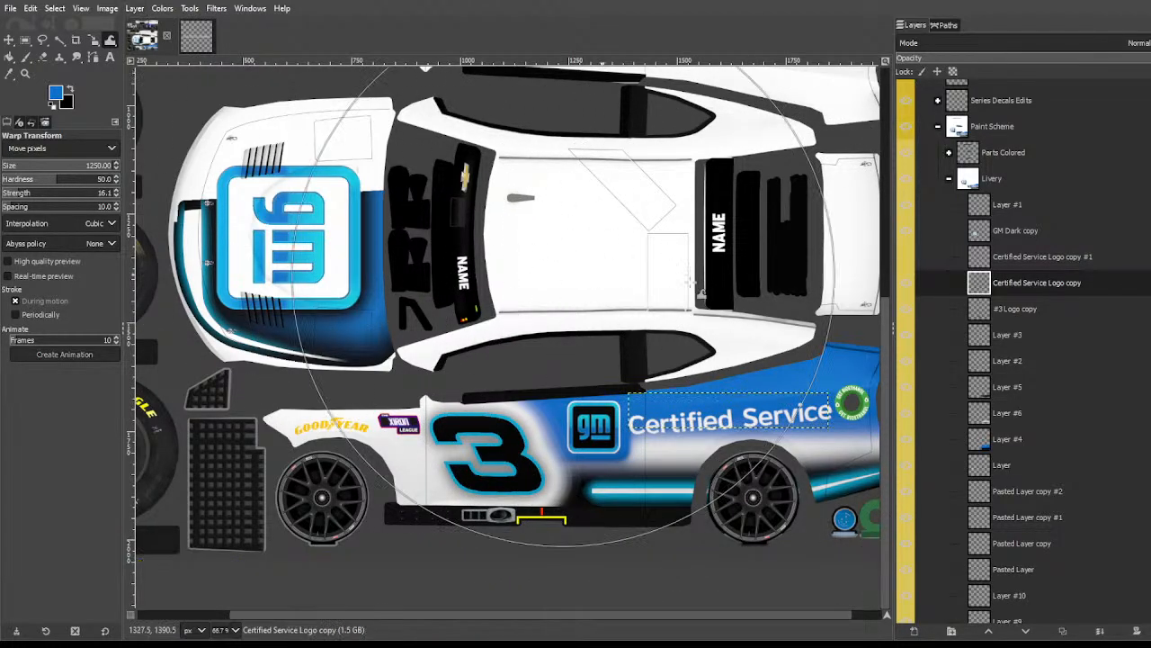
{"action": "key", "text": "shift+r"}
{"action": "left_click", "coordinate": [809, 307]}
{"action": "key", "text": "Escape"}
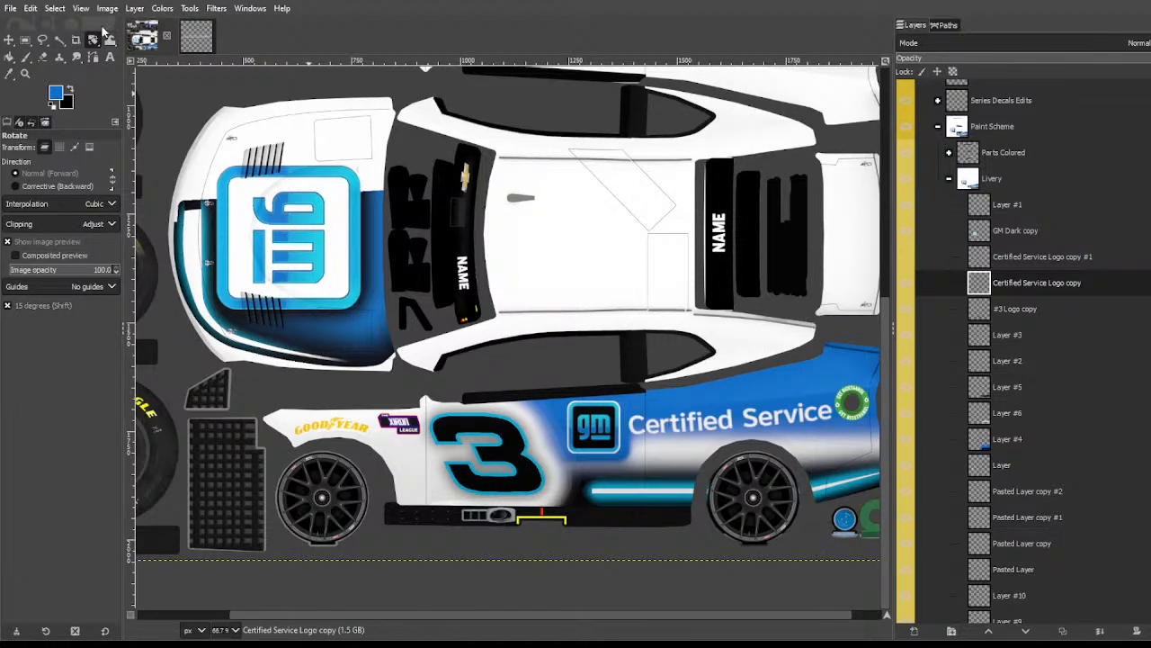
Step: Select the Certified Service lettering by color, crop its layer to the content, and clear the selection
{"action": "key", "text": "shift+o"}
{"action": "left_click", "coordinate": [640, 435]}
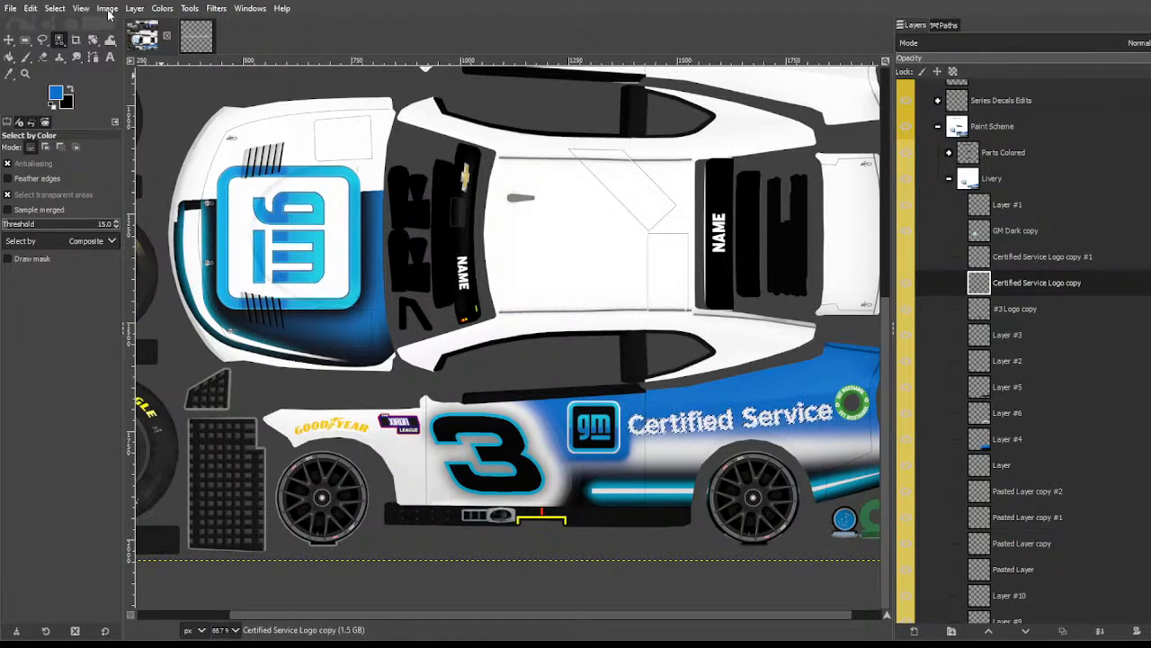
{"action": "left_click", "coordinate": [134, 9]}
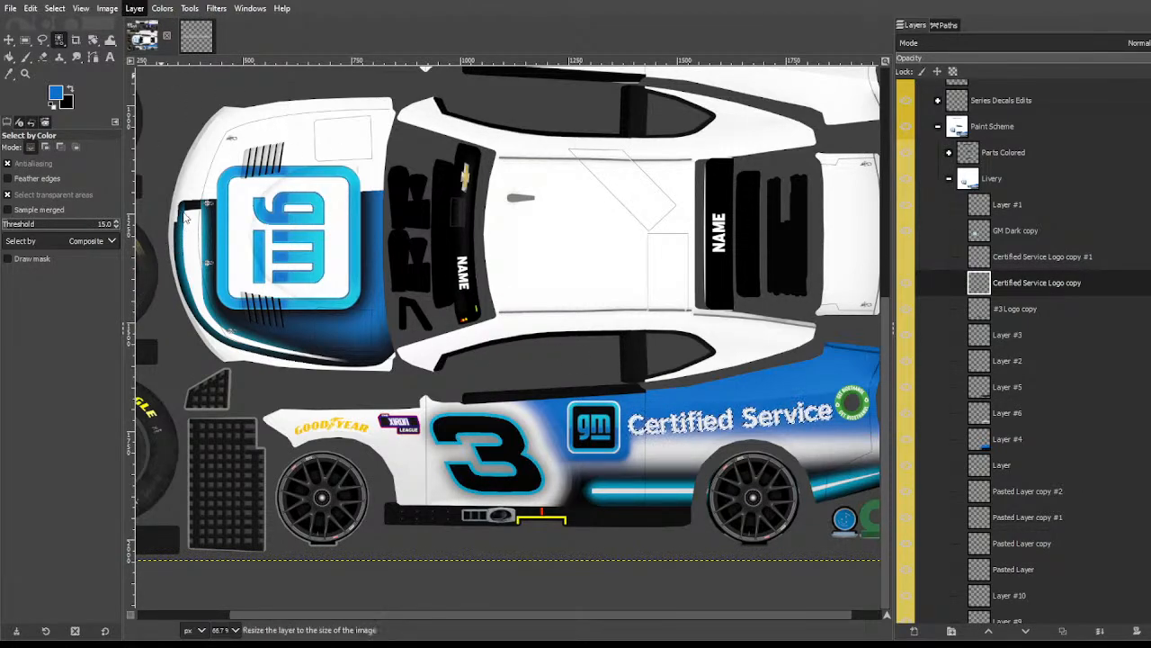
{"action": "left_click", "coordinate": [182, 240]}
{"action": "key", "text": "ctrl+shift+a"}
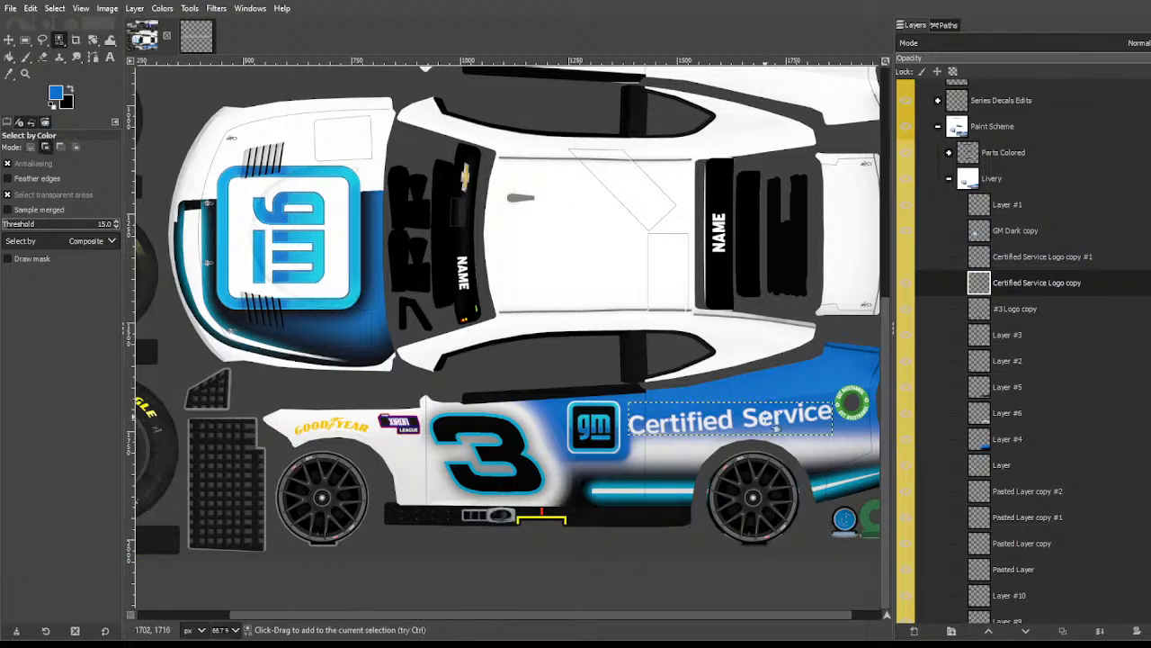
Step: Rotate the Certified Service lettering by 1.00 degree
{"action": "key", "text": "shift+r"}
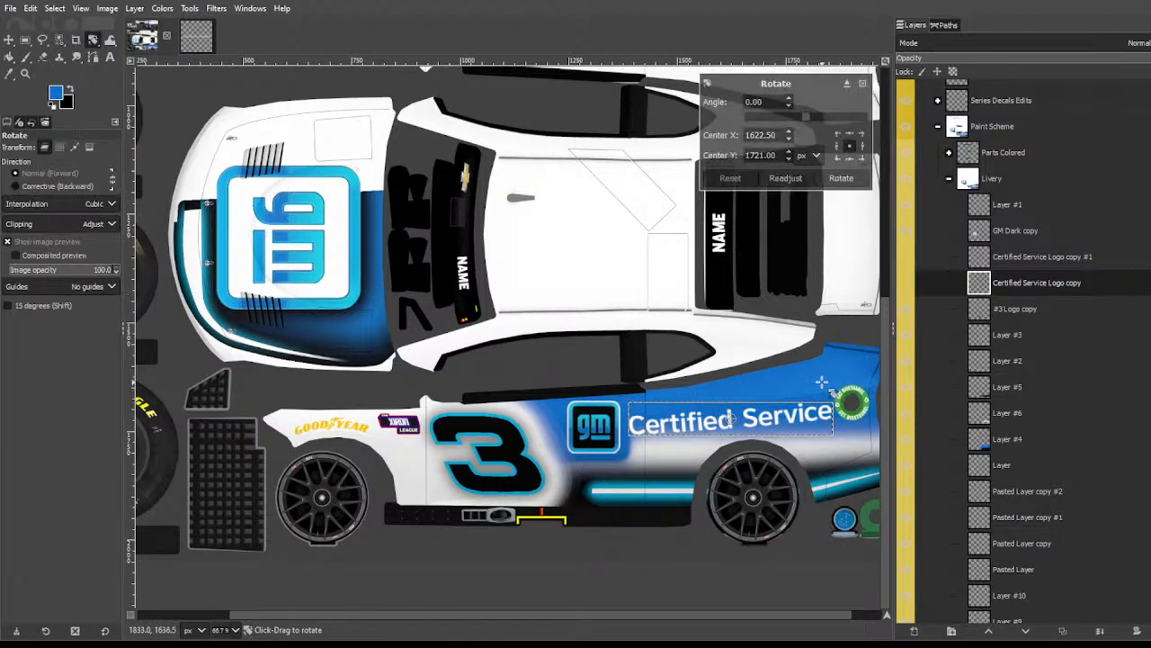
{"action": "left_click_drag", "start_coordinate": [825, 382], "coordinate": [828, 382]}
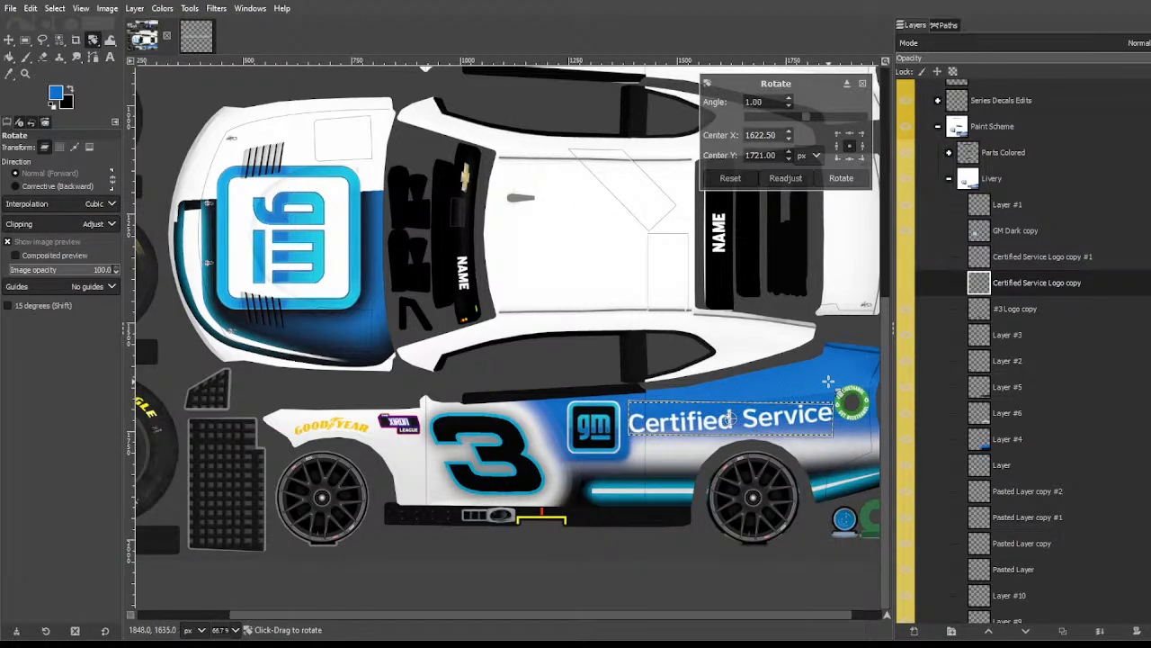
{"action": "key", "text": "Return"}
Step: Scale the Certified Service lettering to 459 × 83 px and move it up between the GM logo and the green badge
{"action": "key", "text": "shift+s"}
{"action": "left_click", "coordinate": [725, 430]}
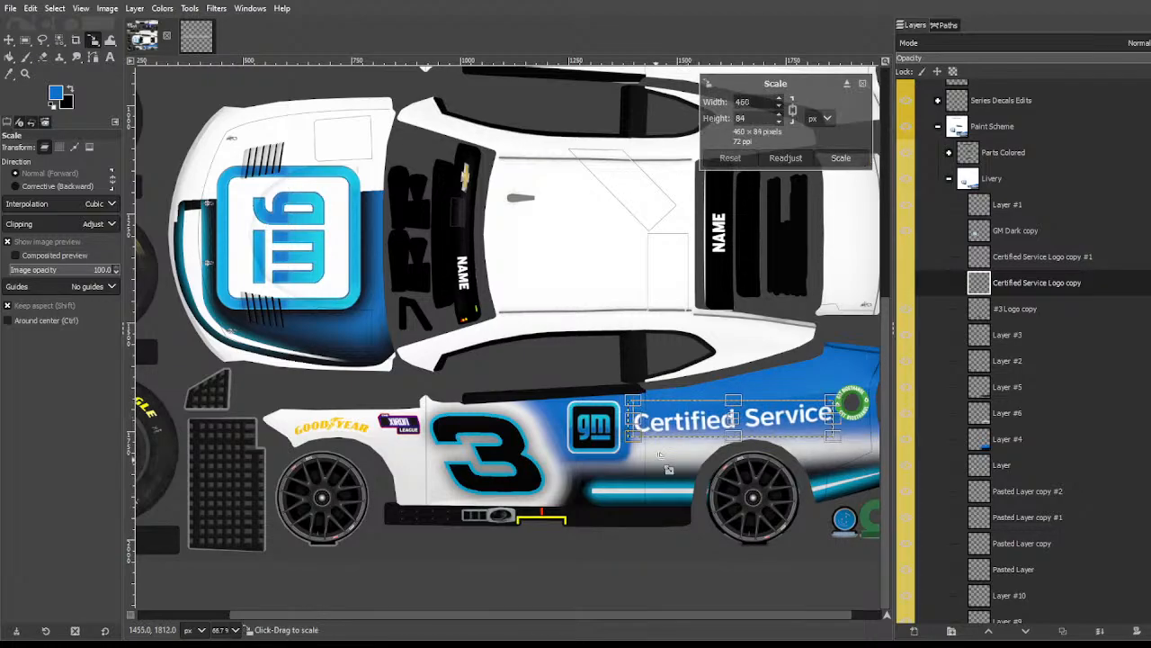
{"action": "left_click_drag", "start_coordinate": [733, 416], "coordinate": [733, 407]}
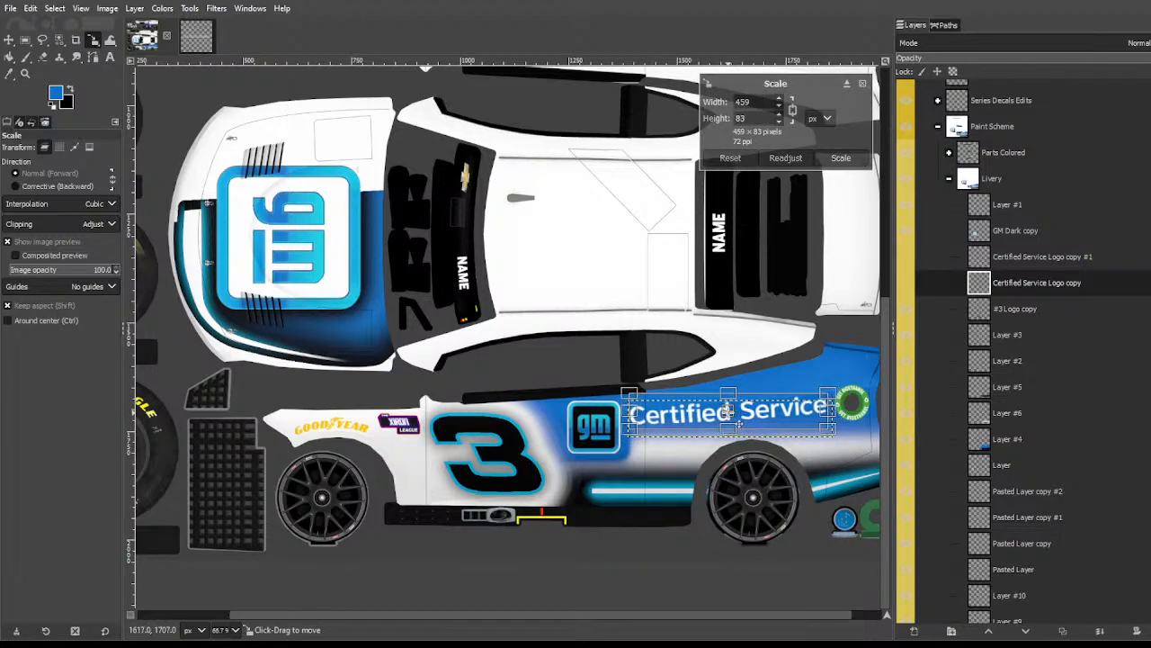
{"action": "key", "text": "Return"}
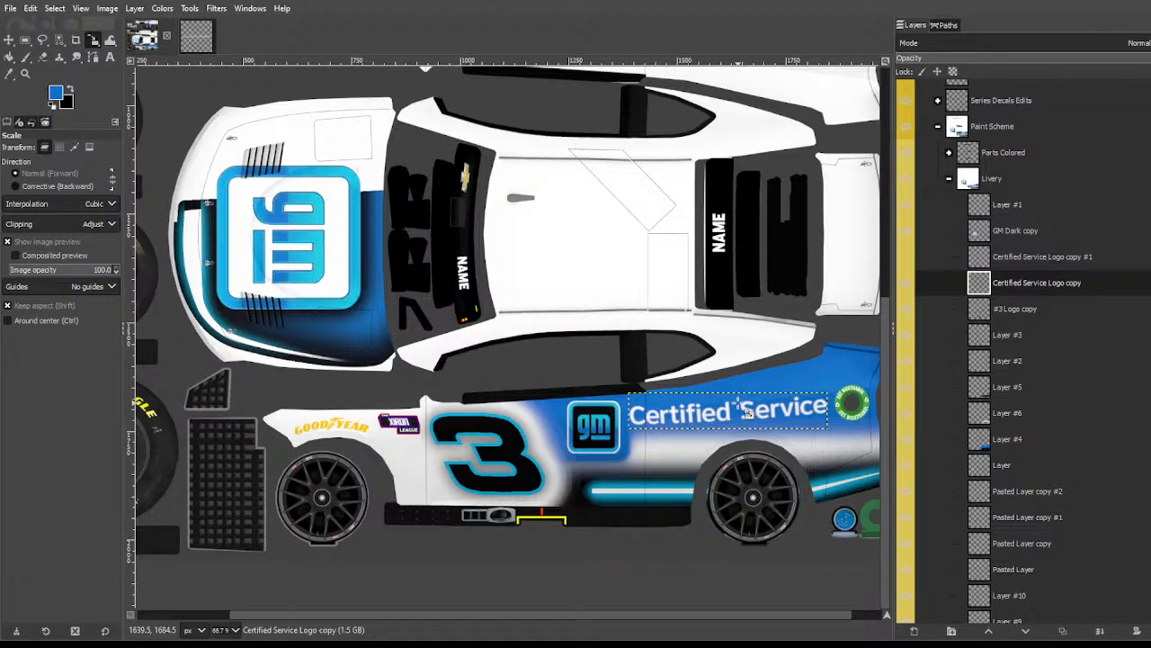
Step: Rotate the Certified Service lettering by another 1.90 degrees
{"action": "left_click", "coordinate": [58, 39]}
{"action": "scroll", "coordinate": [612, 385], "scroll_direction": "right", "scroll_amount": 1}
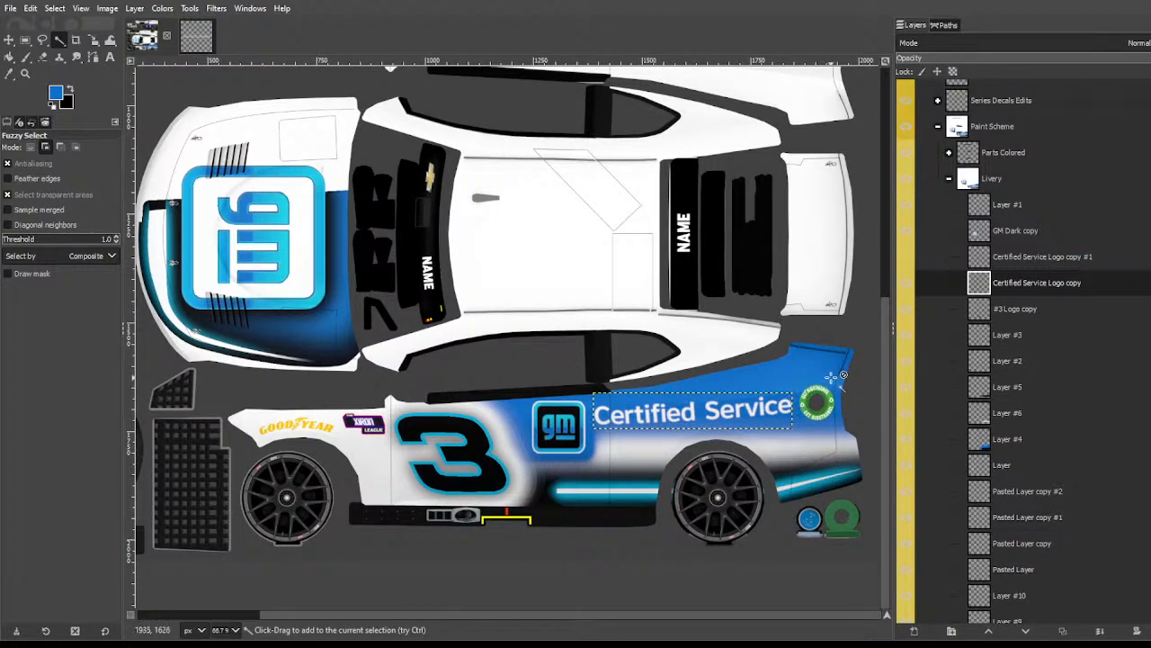
{"action": "key", "text": "shift+r"}
{"action": "left_click_drag", "start_coordinate": [804, 361], "coordinate": [806, 365]}
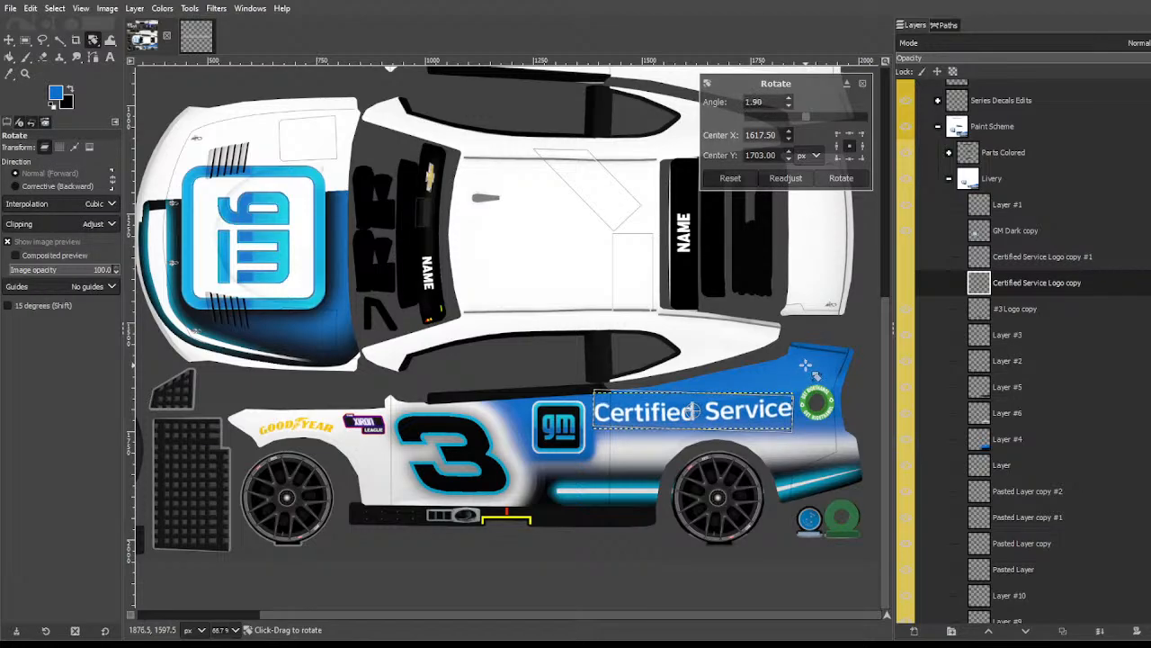
{"action": "key", "text": "Escape"}
{"action": "key", "text": "shift+o"}
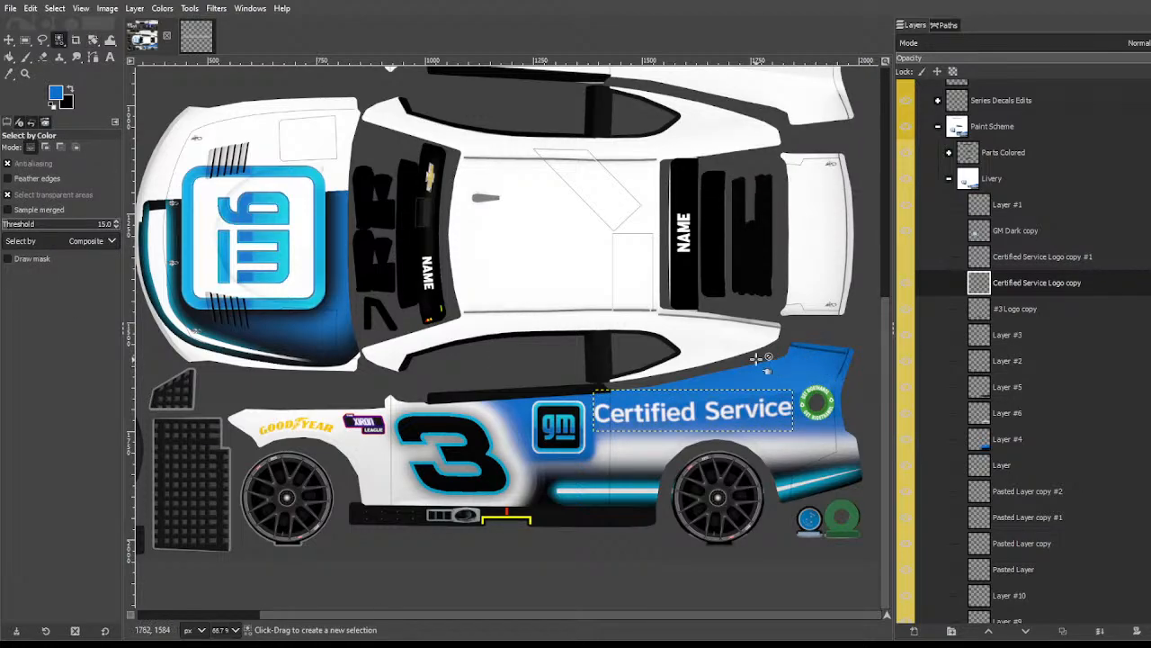
{"action": "left_click", "coordinate": [658, 401]}
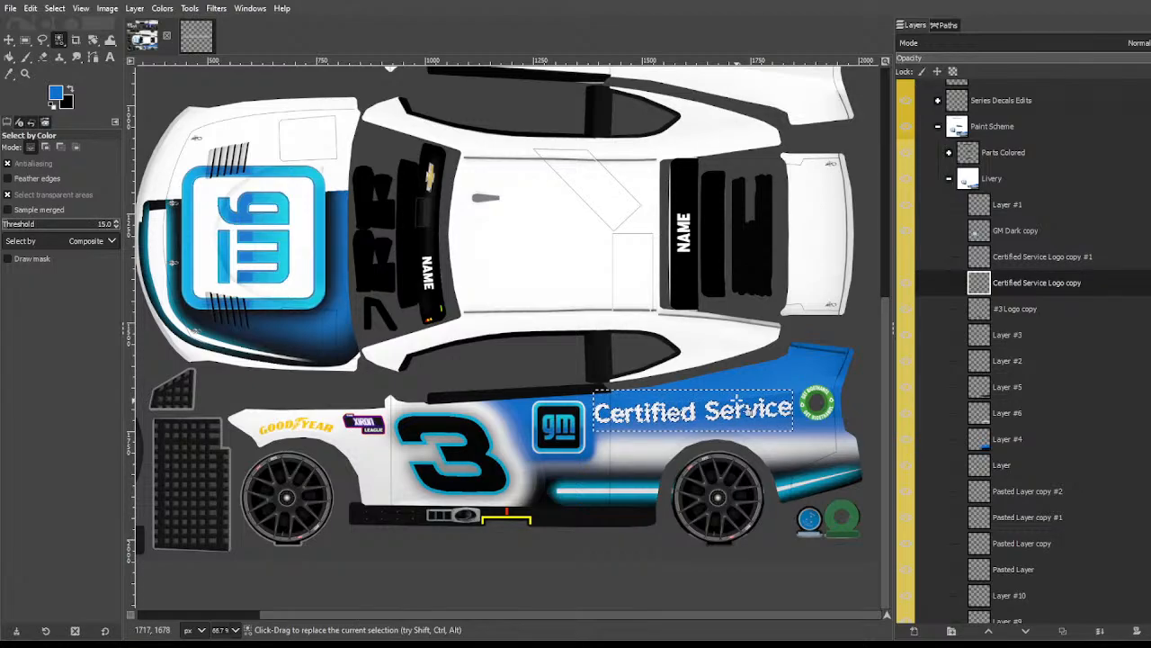
{"action": "key", "text": "ctrl+shift+a"}
{"action": "key", "text": "u"}
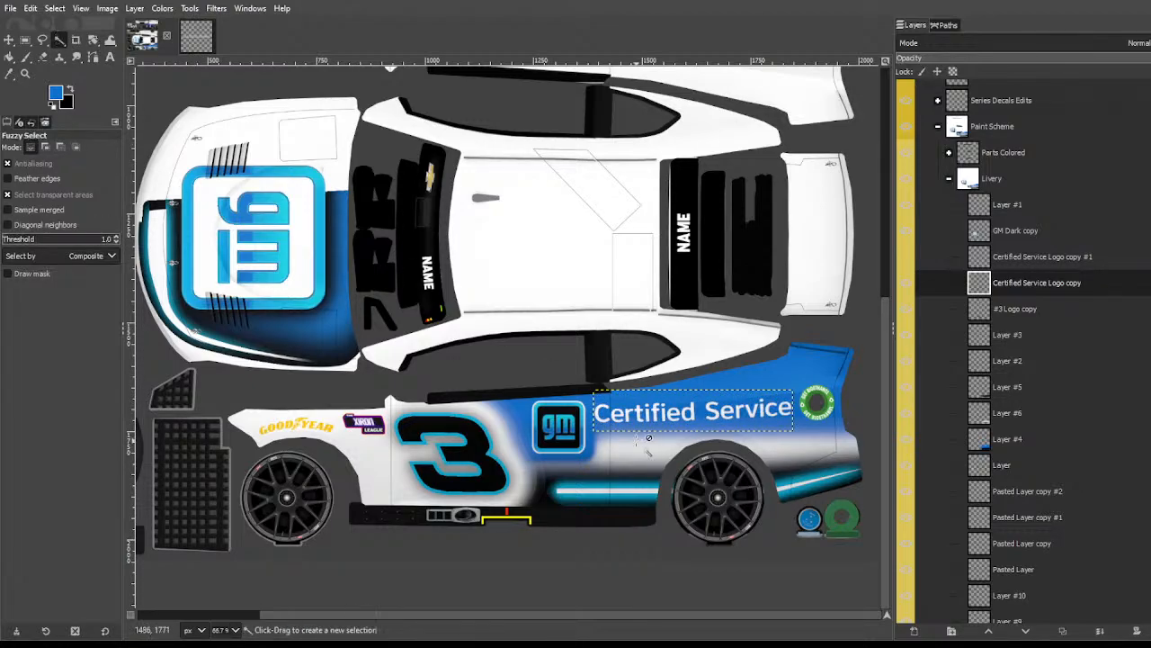
Step: Examine the whole car template, and closely check the placement of the GM logo and Certified Service lettering on the side
{"action": "scroll", "coordinate": [793, 316], "scroll_direction": "down", "scroll_amount": 2, "text": "ctrl"}
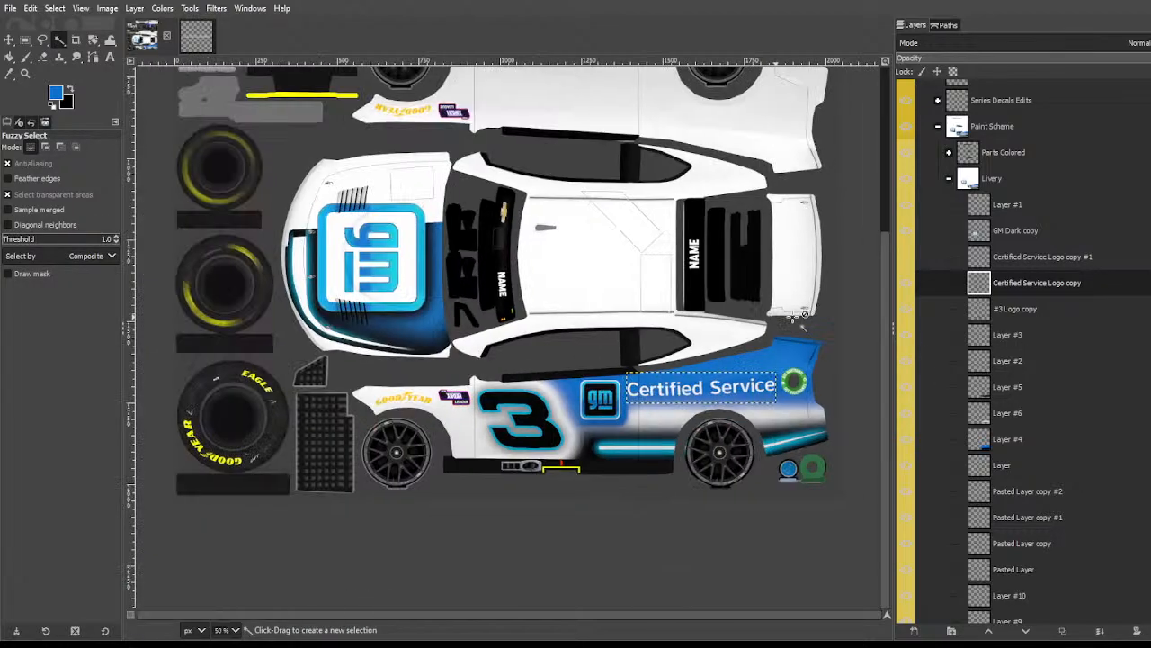
{"action": "key", "text": "plus"}
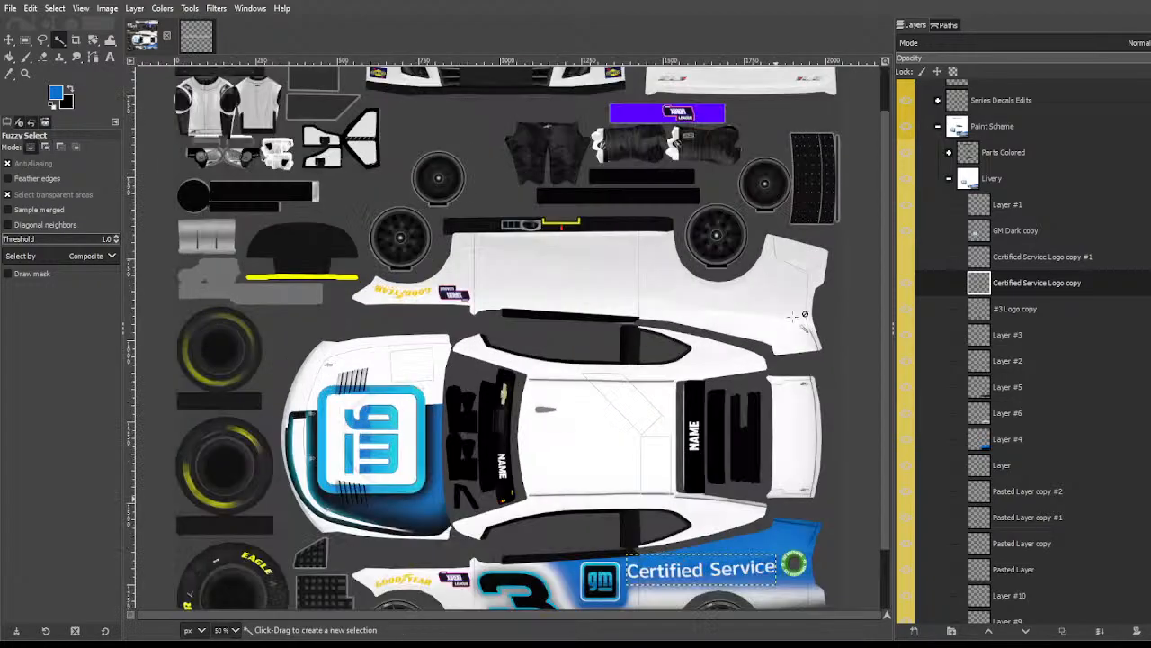
{"action": "scroll", "coordinate": [333, 345], "scroll_direction": "down", "scroll_amount": 1}
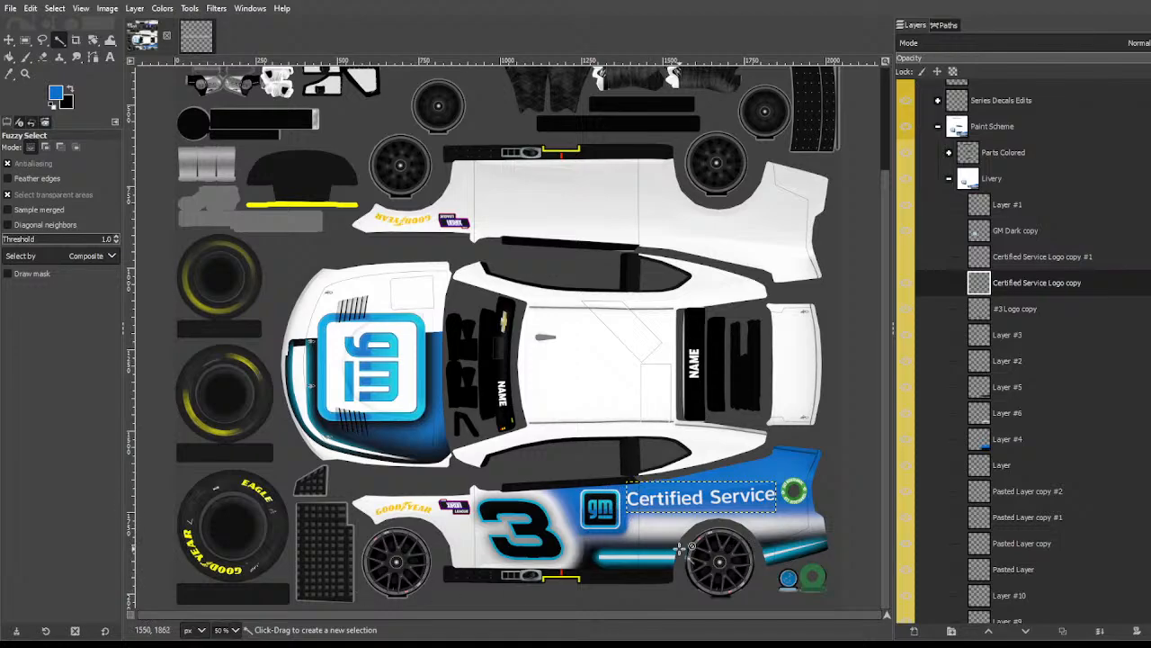
{"action": "key", "text": "plus"}
{"action": "key", "text": "plus"}
{"action": "key", "text": "plus"}
{"action": "scroll", "coordinate": [558, 354], "scroll_direction": "down", "scroll_amount": 3}
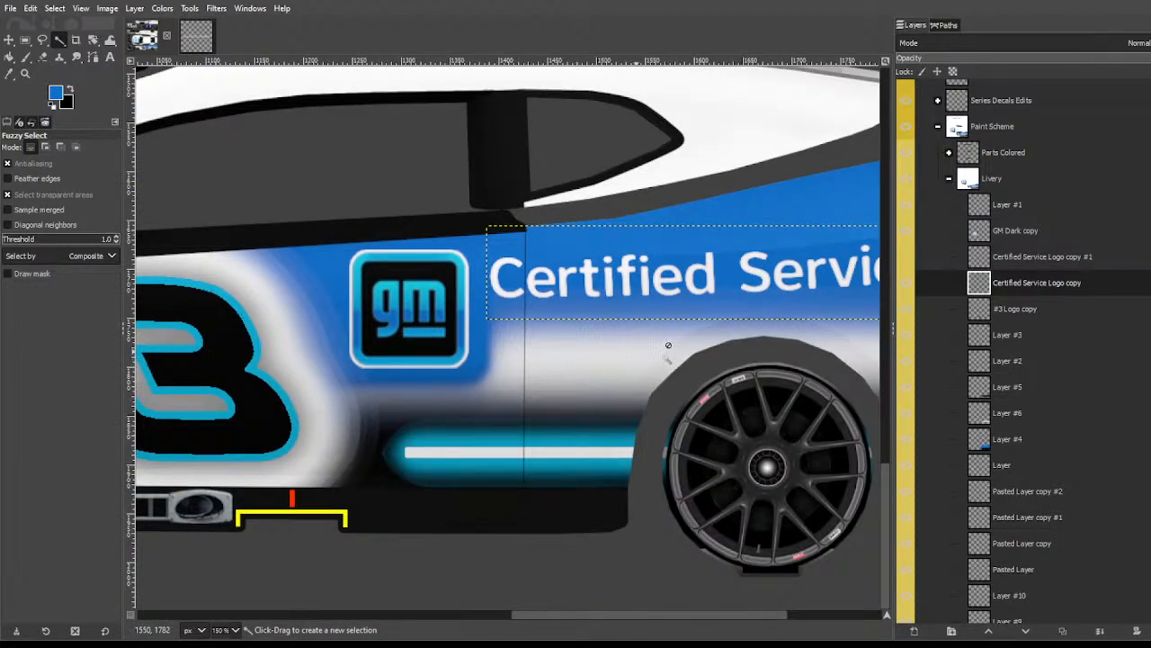
{"action": "key", "text": "minus"}
{"action": "key", "text": "minus"}
{"action": "key", "text": "minus"}
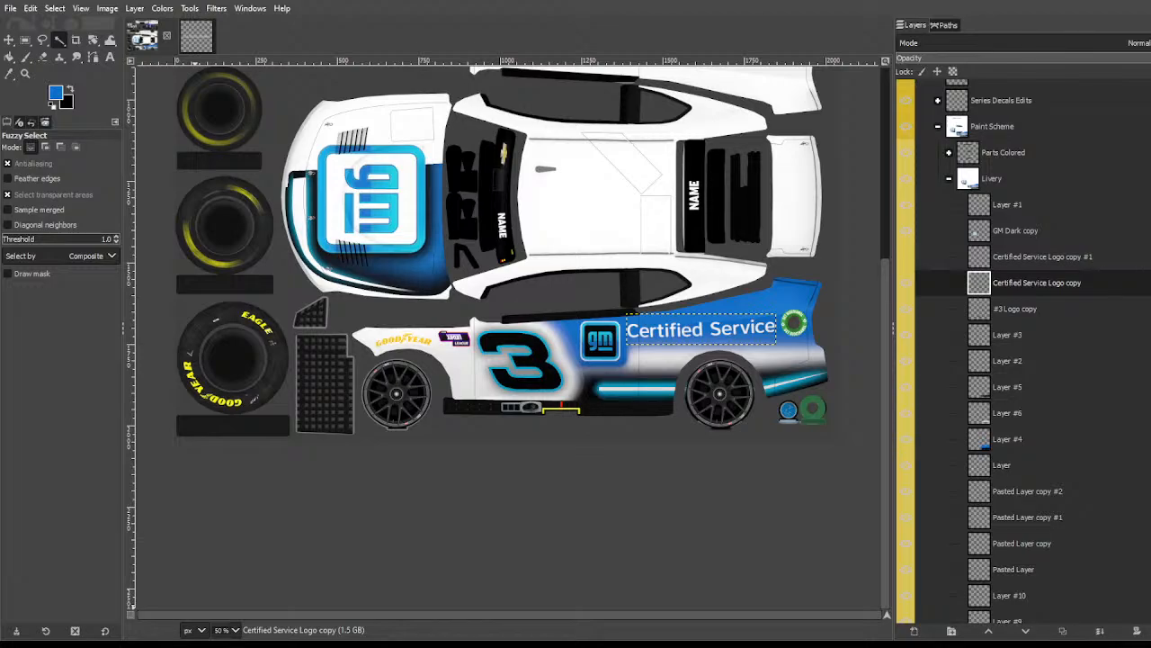
Step: Paste the copied white EA Sports logo as a new layer and invert its colors to black
{"action": "key", "text": "ctrl+v"}
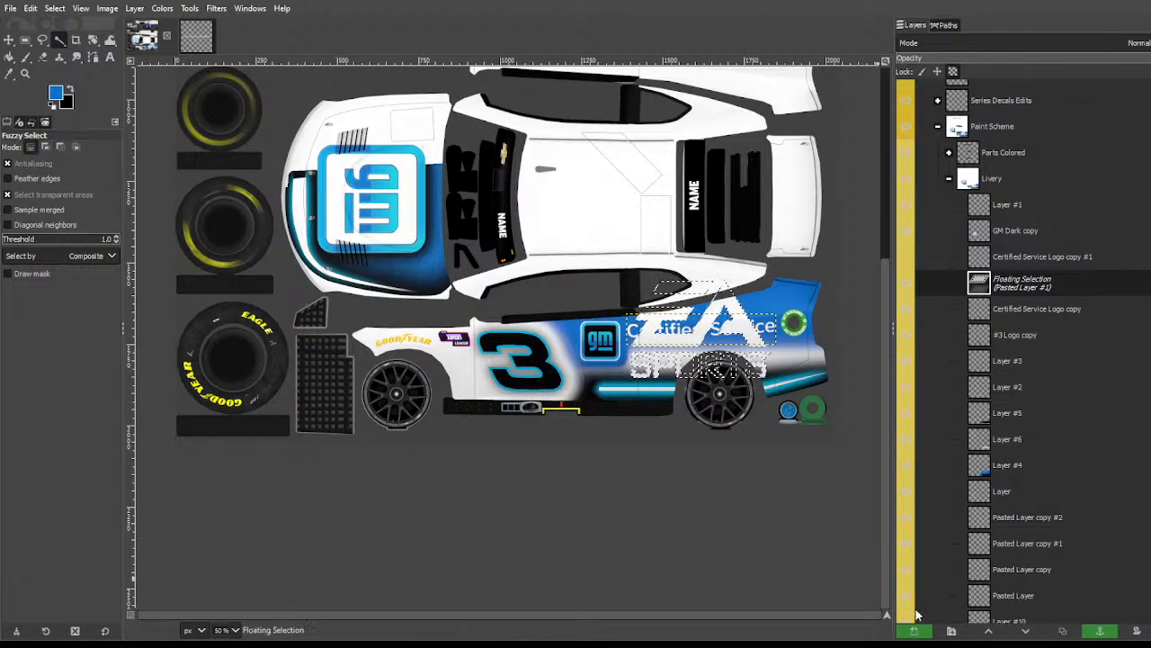
{"action": "left_click", "coordinate": [903, 634]}
{"action": "left_click", "coordinate": [155, 8]}
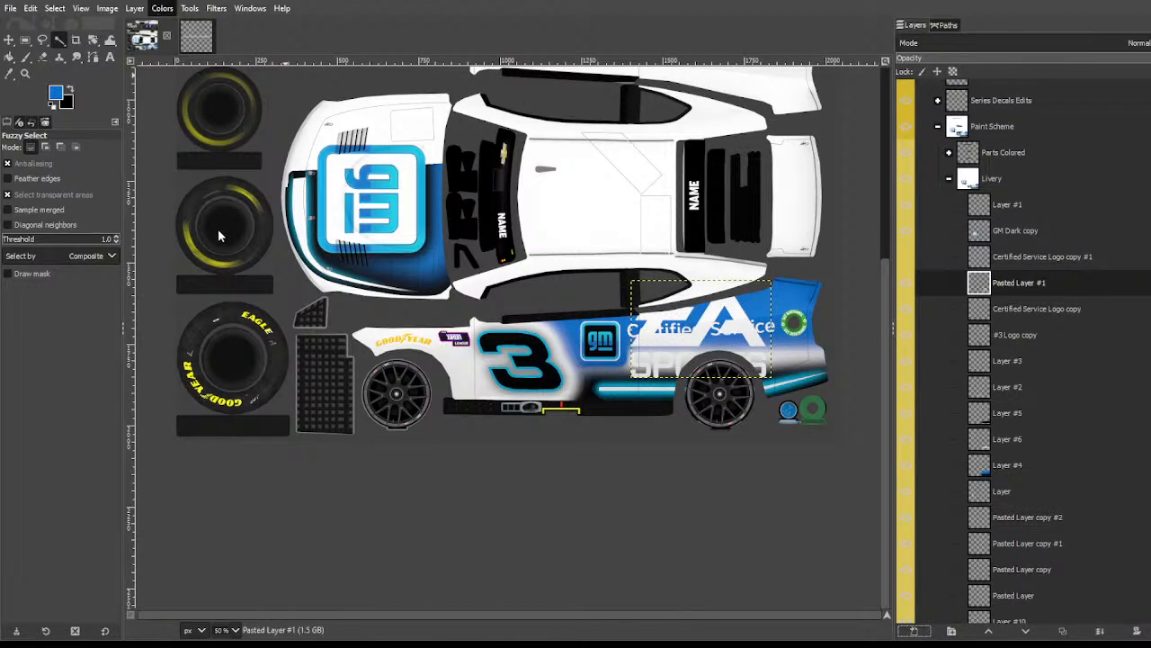
{"action": "left_click", "coordinate": [210, 214]}
Step: Make a rectangular selection around the large EA letters, leaving out the word SPORTS below them
{"action": "scroll", "coordinate": [682, 349], "scroll_direction": "up", "scroll_amount": 3}
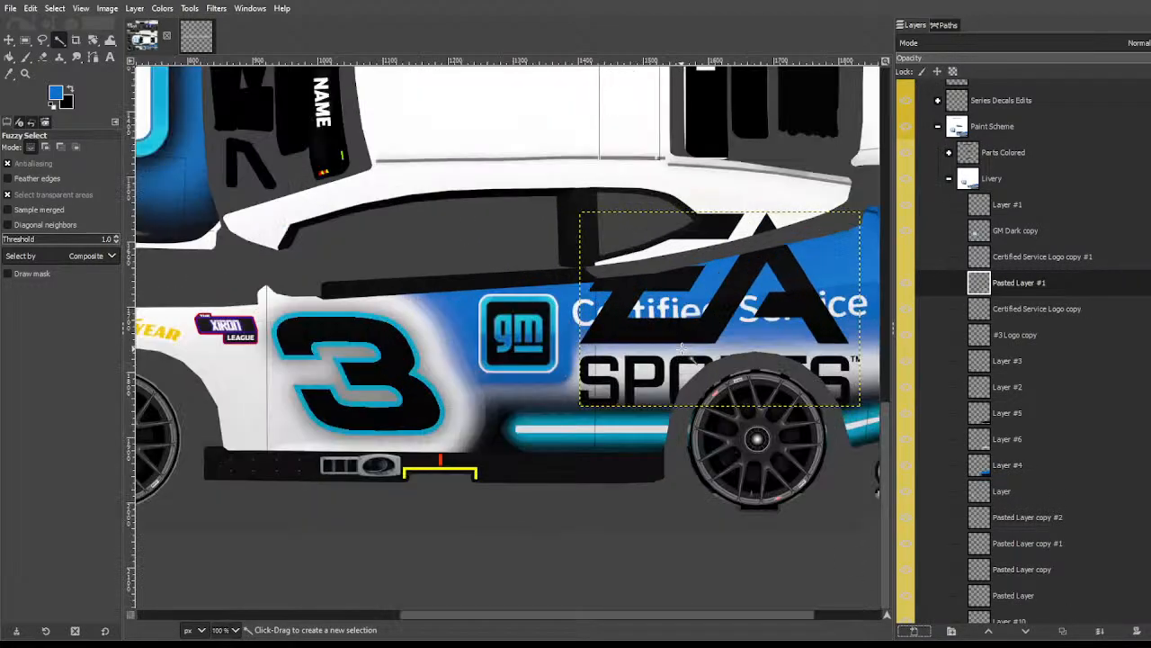
{"action": "key", "text": "r"}
{"action": "left_click_drag", "start_coordinate": [500, 358], "coordinate": [1123, 2]}
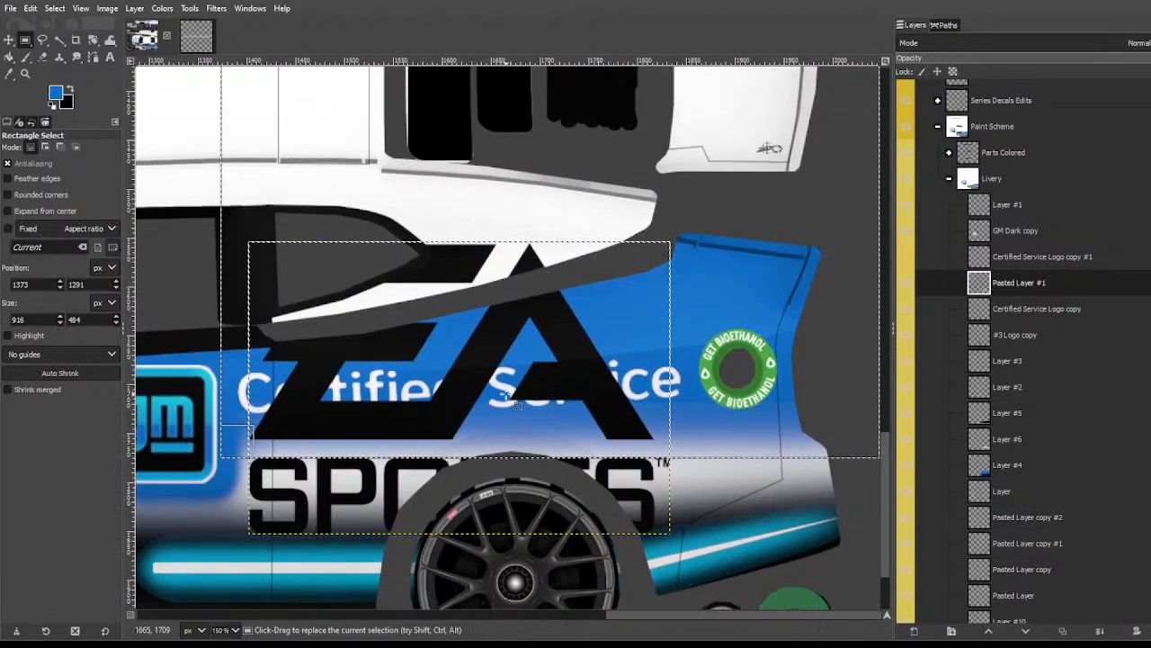
{"action": "left_click_drag", "start_coordinate": [503, 442], "coordinate": [503, 437]}
Step: Scale the selected EA letters to 278 × 139 px, move them over the number 3, and turn them into a new layer
{"action": "key", "text": "shift+s"}
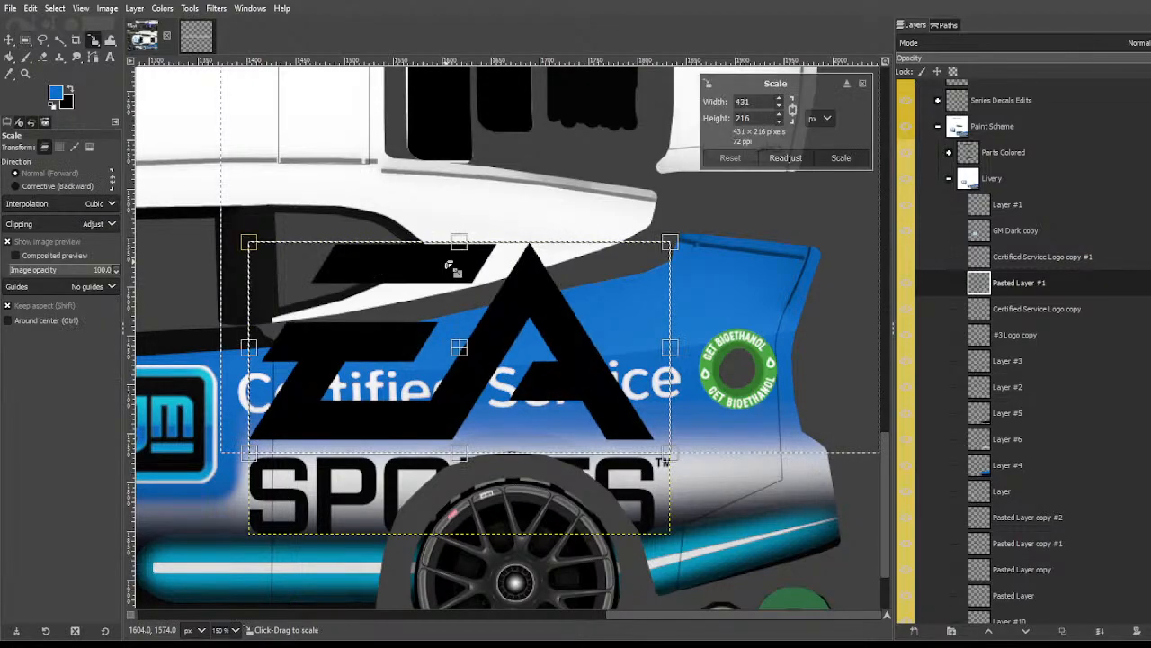
{"action": "left_click_drag", "start_coordinate": [459, 351], "coordinate": [49, 449]}
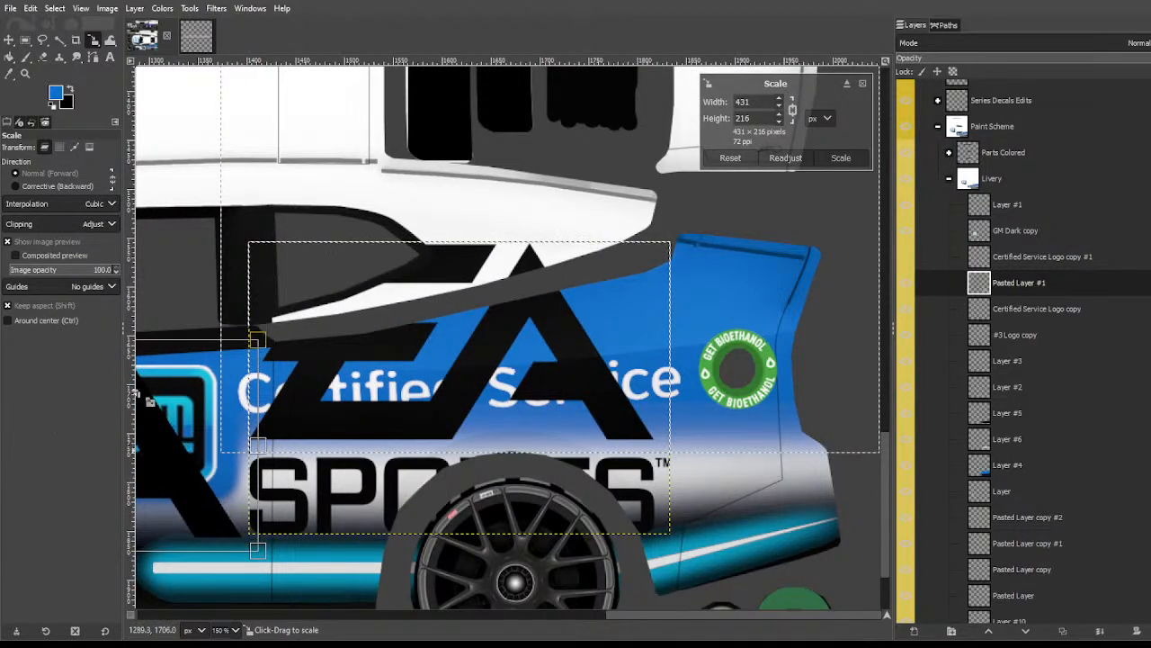
{"action": "left_click_drag", "start_coordinate": [259, 340], "coordinate": [109, 415]}
{"action": "scroll", "coordinate": [509, 379], "scroll_direction": "left", "scroll_amount": 5}
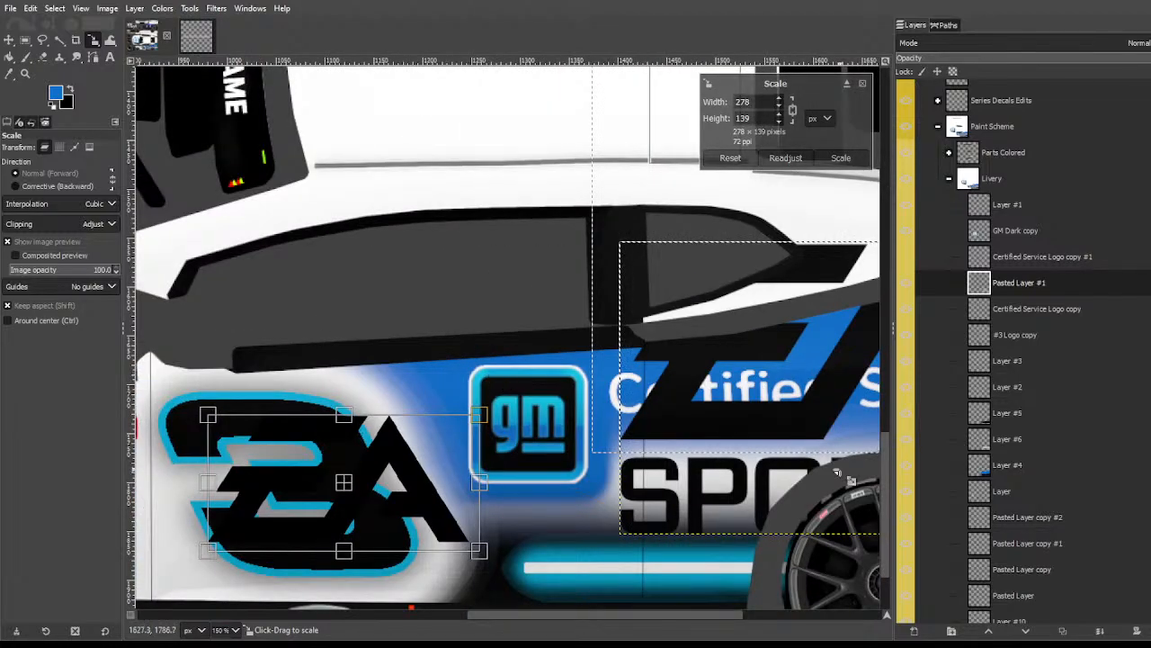
{"action": "key", "text": "Return"}
{"action": "key", "text": "shift+ctrl+n"}
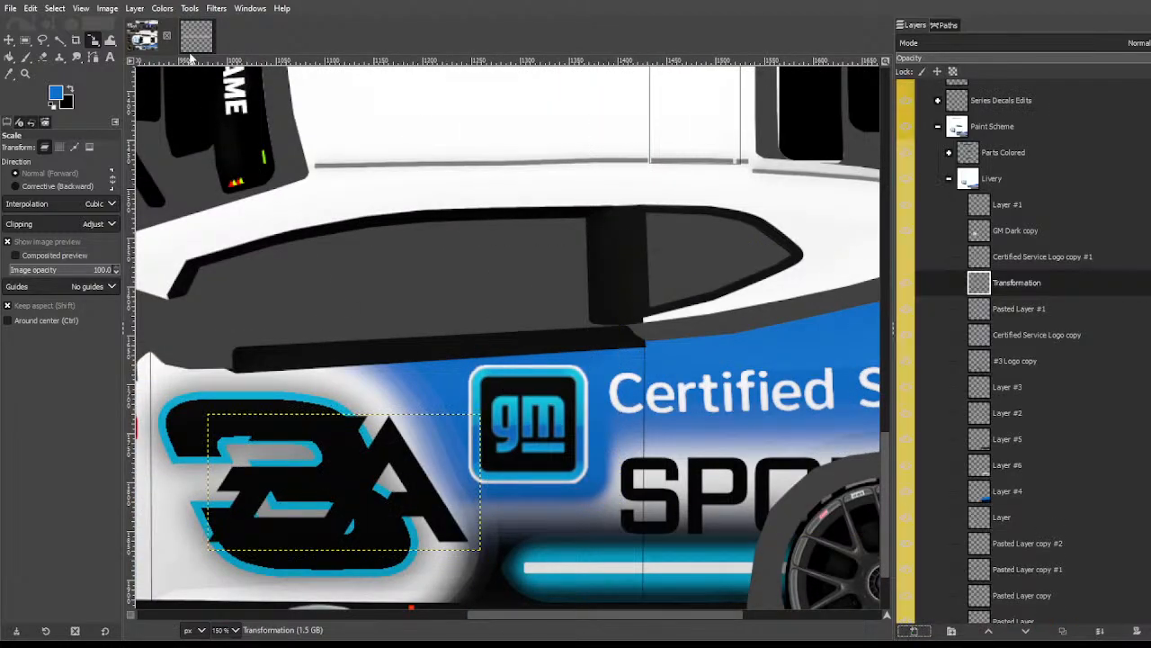
Step: Crop the EA layer to its content, then shrink it and place it just before SPORTS, level with that word's baseline
{"action": "left_click", "coordinate": [135, 8]}
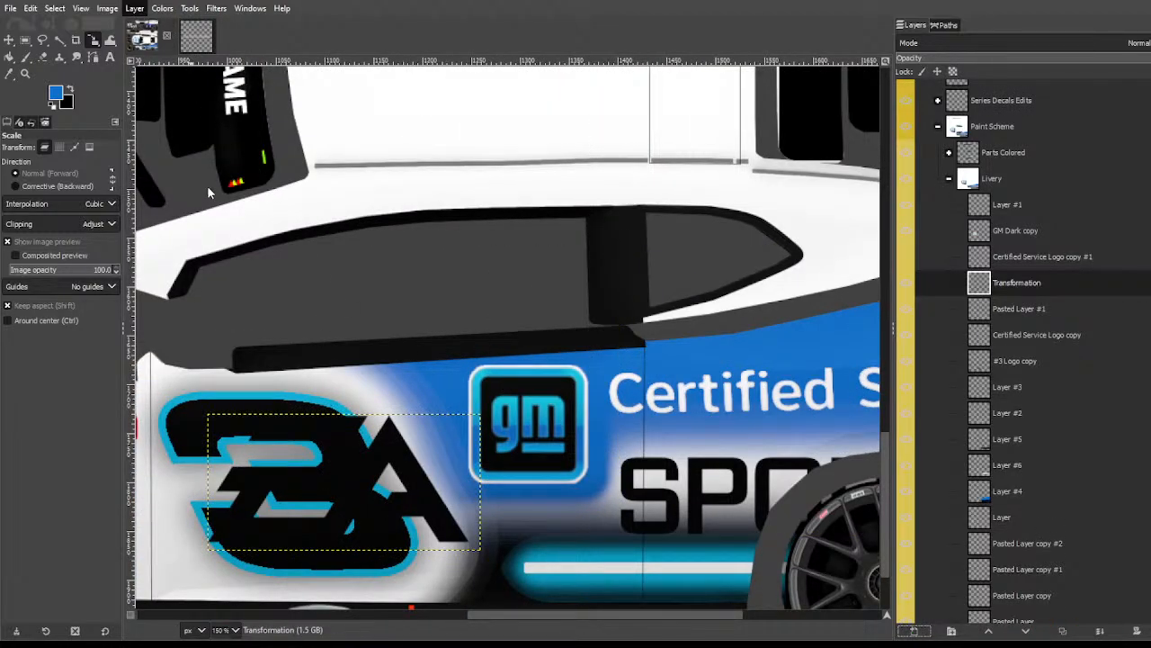
{"action": "left_click", "coordinate": [344, 482]}
{"action": "left_click_drag", "start_coordinate": [344, 482], "coordinate": [454, 470]}
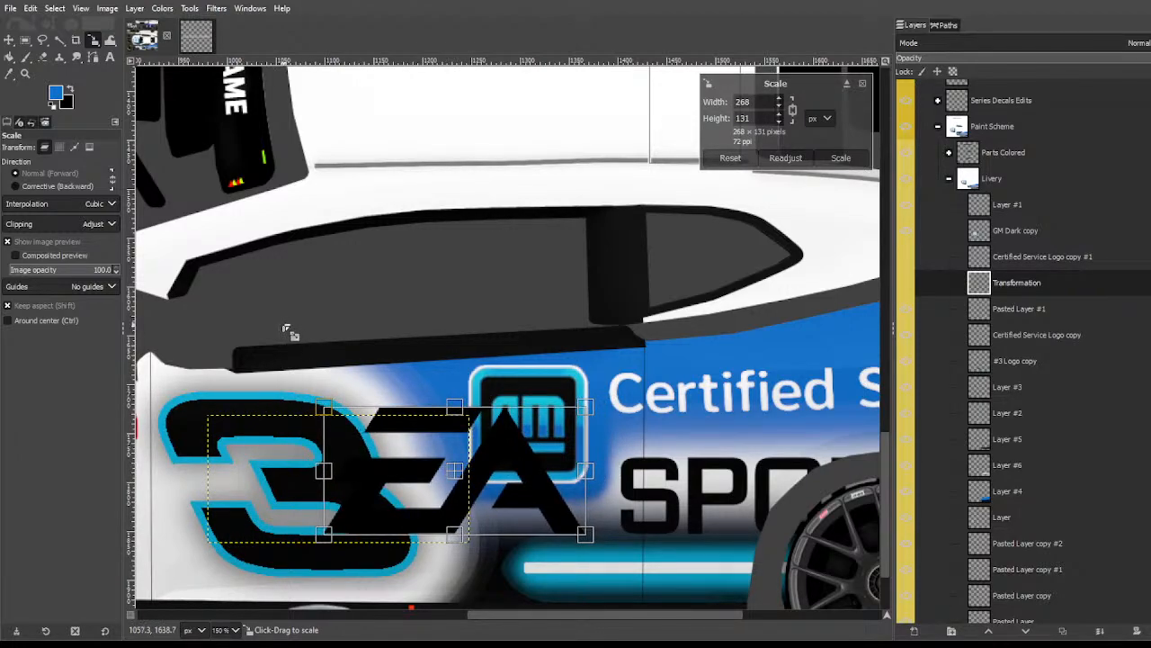
{"action": "left_click_drag", "start_coordinate": [291, 330], "coordinate": [326, 345]}
{"action": "key", "text": "Return"}
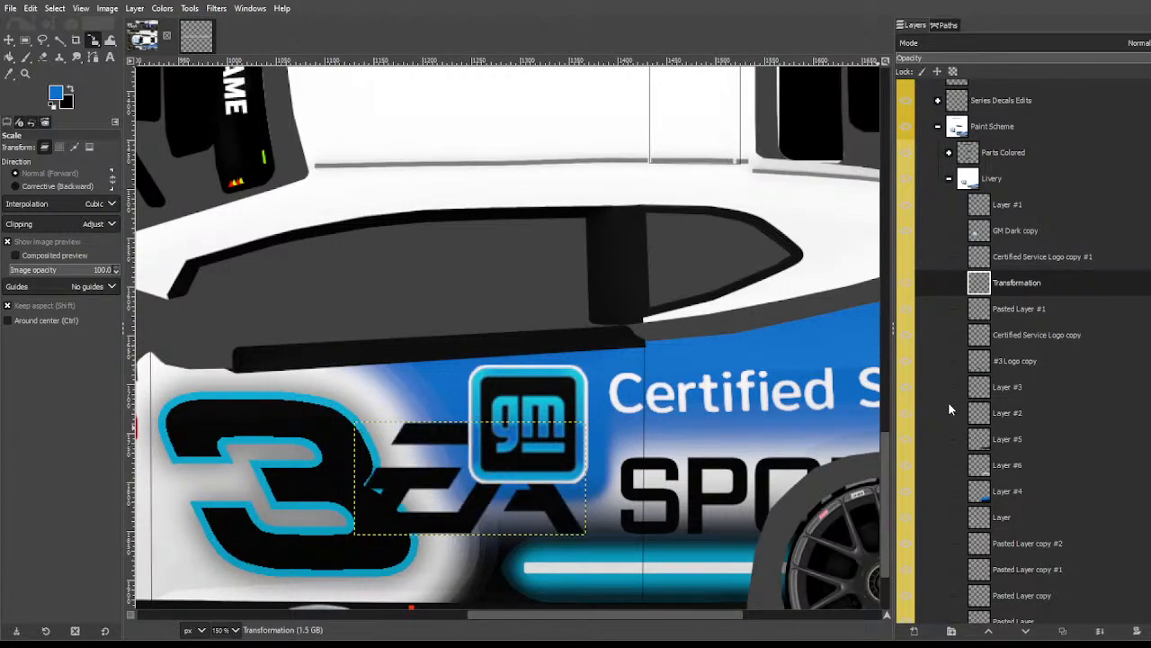
Step: Merge the EA layer down into the SPORTS layer and crop the merged layer to its content
{"action": "left_click", "coordinate": [1019, 310]}
{"action": "double_click", "coordinate": [1015, 284]}
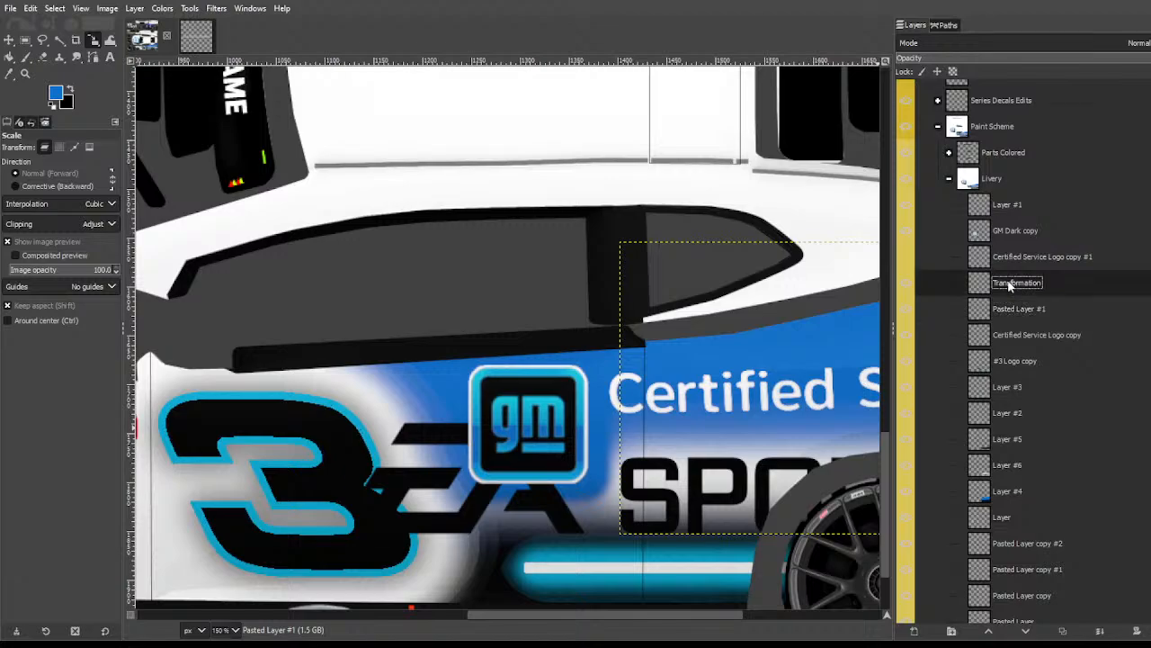
{"action": "left_click", "coordinate": [1099, 630]}
{"action": "left_click", "coordinate": [137, 8]}
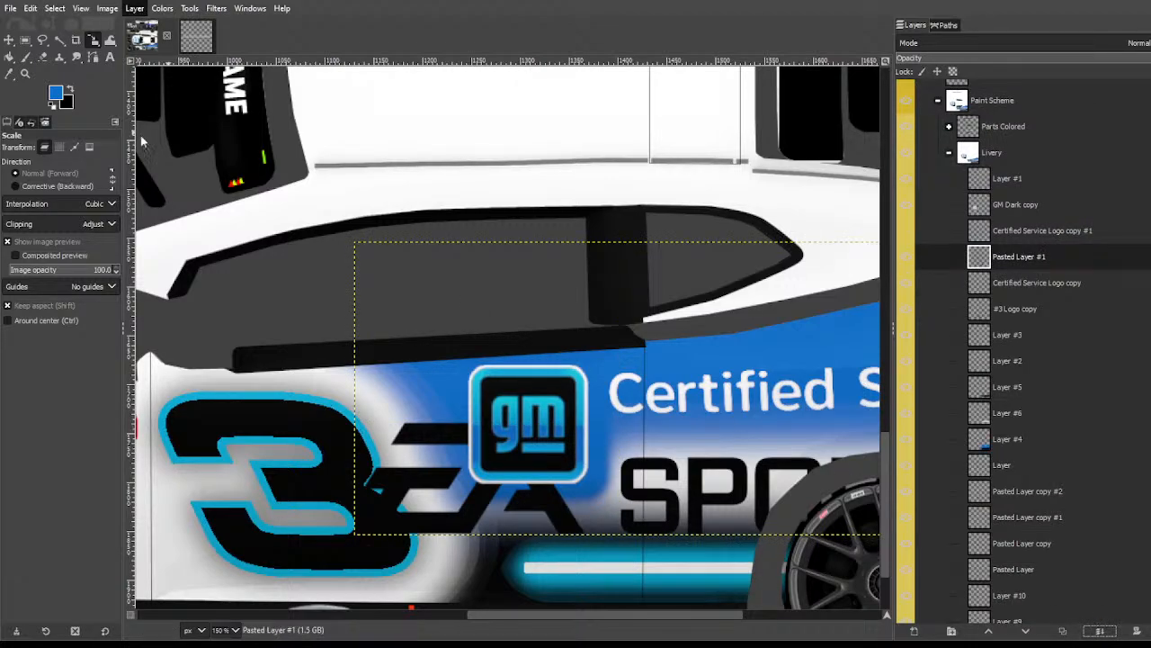
{"action": "left_click", "coordinate": [173, 255]}
Step: Scale the one-line EA Sports logo to 167 × 28 px and place it on the rear quarter panel behind the wheel
{"action": "left_click", "coordinate": [705, 444]}
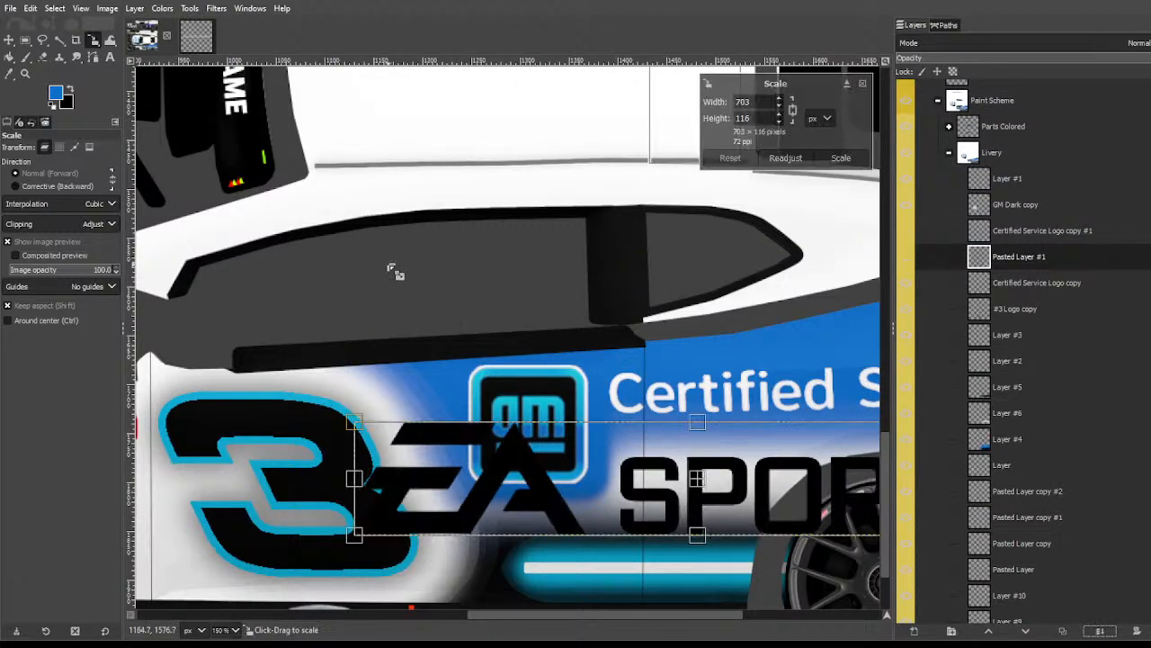
{"action": "left_click_drag", "start_coordinate": [390, 267], "coordinate": [509, 466]}
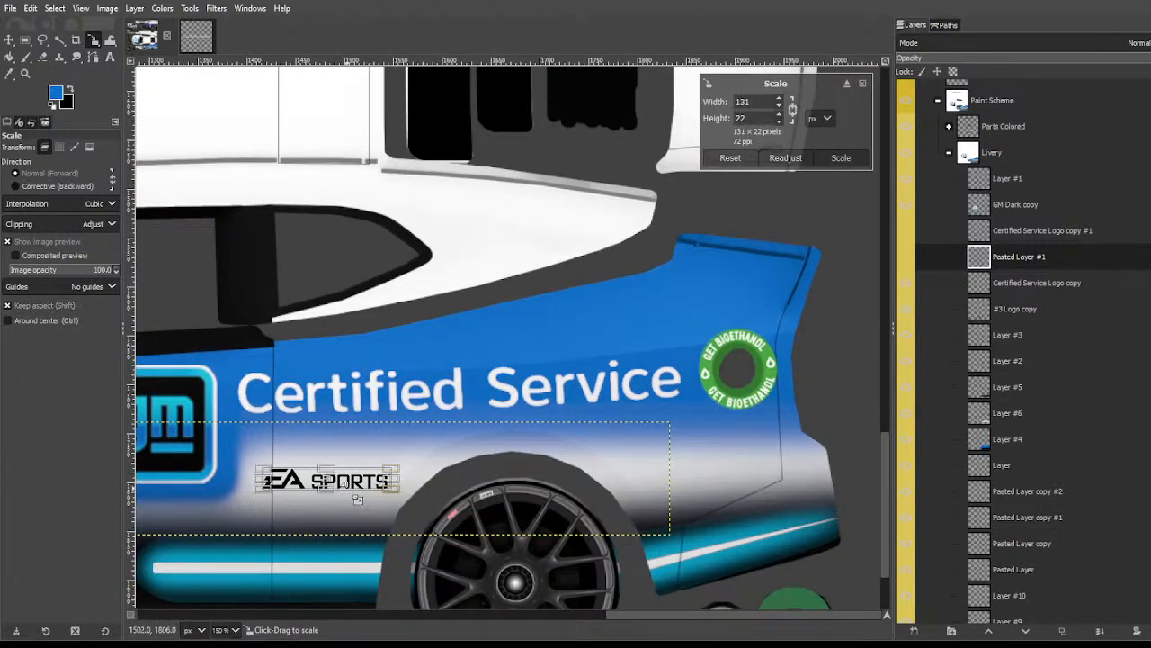
{"action": "key", "text": "shift"}
{"action": "left_click_drag", "start_coordinate": [339, 486], "coordinate": [763, 496]}
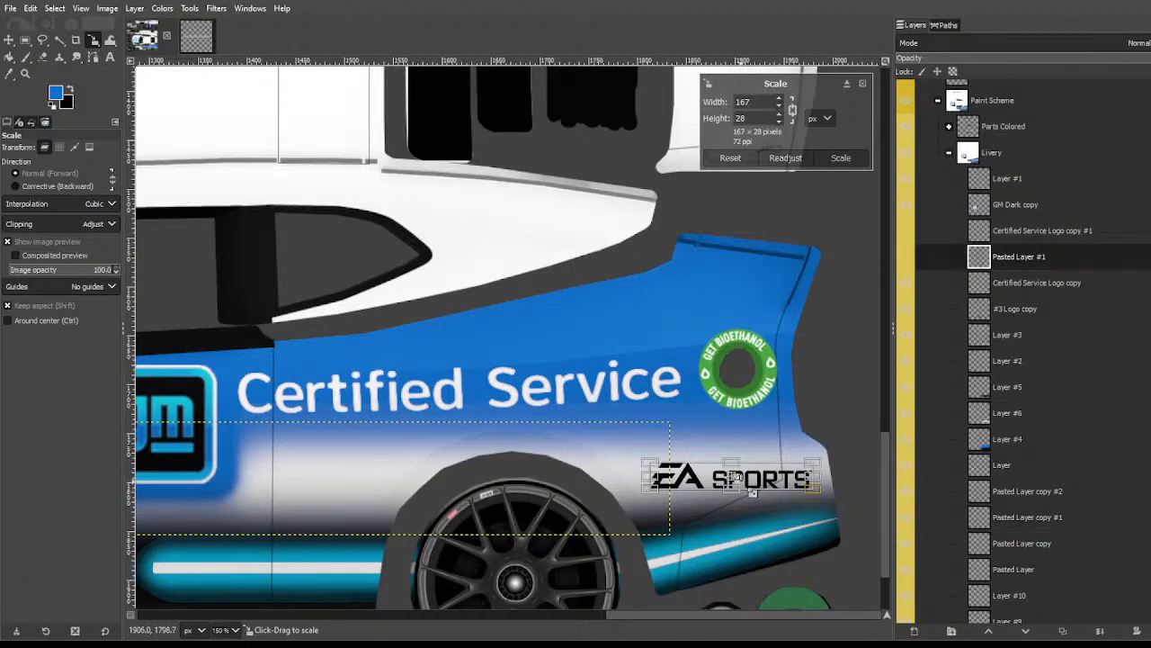
{"action": "key", "text": "Return"}
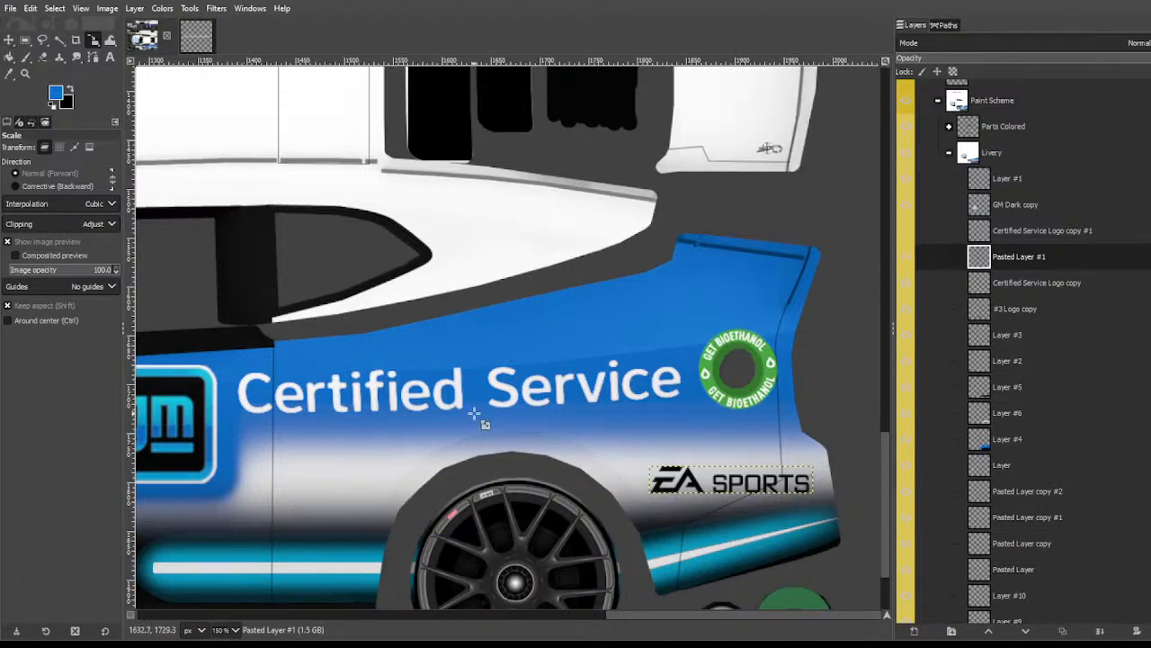
Step: Scale the EA Sports logo down slightly more on the panel behind the rear wheel
{"action": "scroll", "coordinate": [477, 405], "scroll_direction": "down", "scroll_amount": 3}
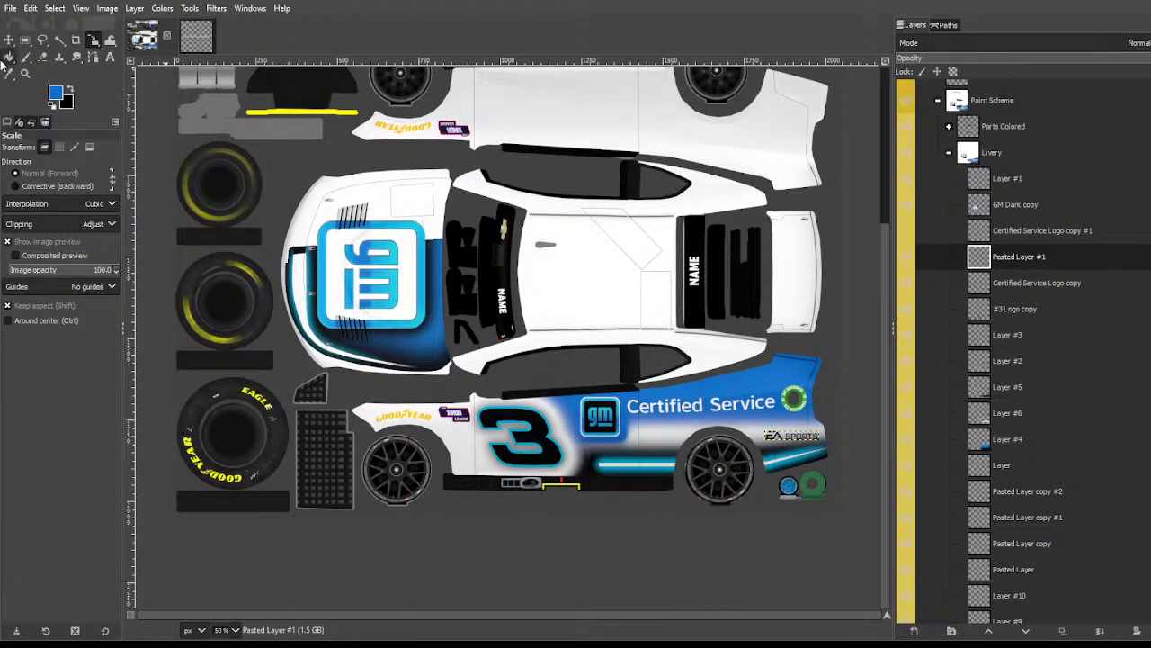
{"action": "left_click", "coordinate": [59, 41]}
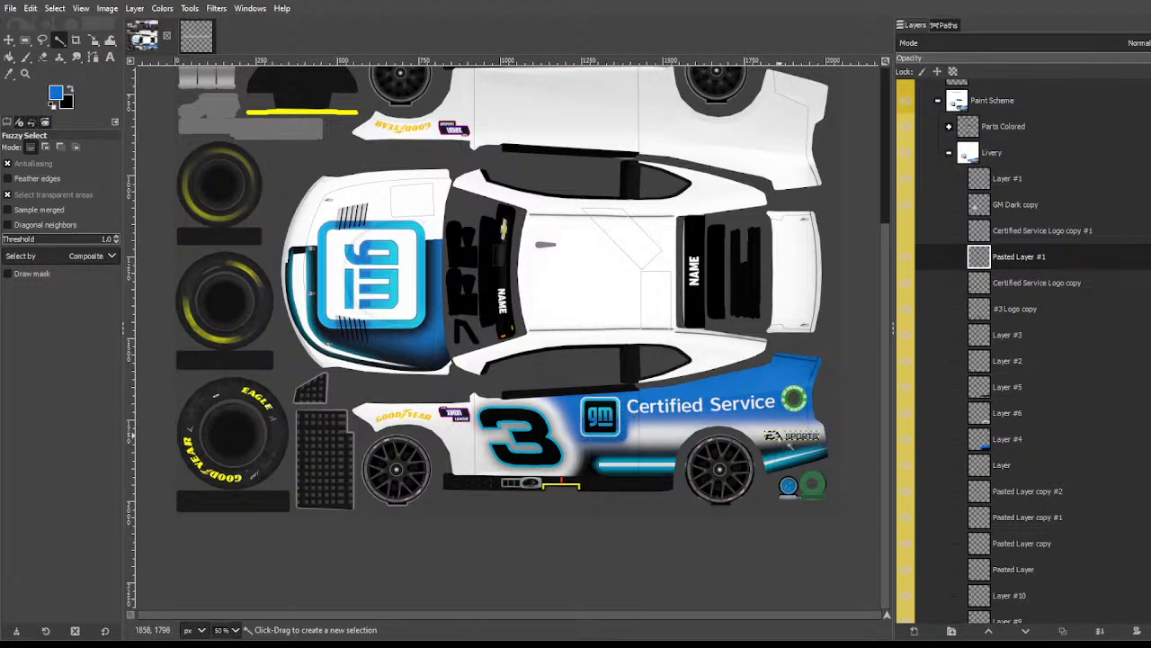
{"action": "left_click", "coordinate": [796, 439]}
{"action": "scroll", "coordinate": [809, 428], "scroll_direction": "up", "scroll_amount": 3}
{"action": "key", "text": "shift+s"}
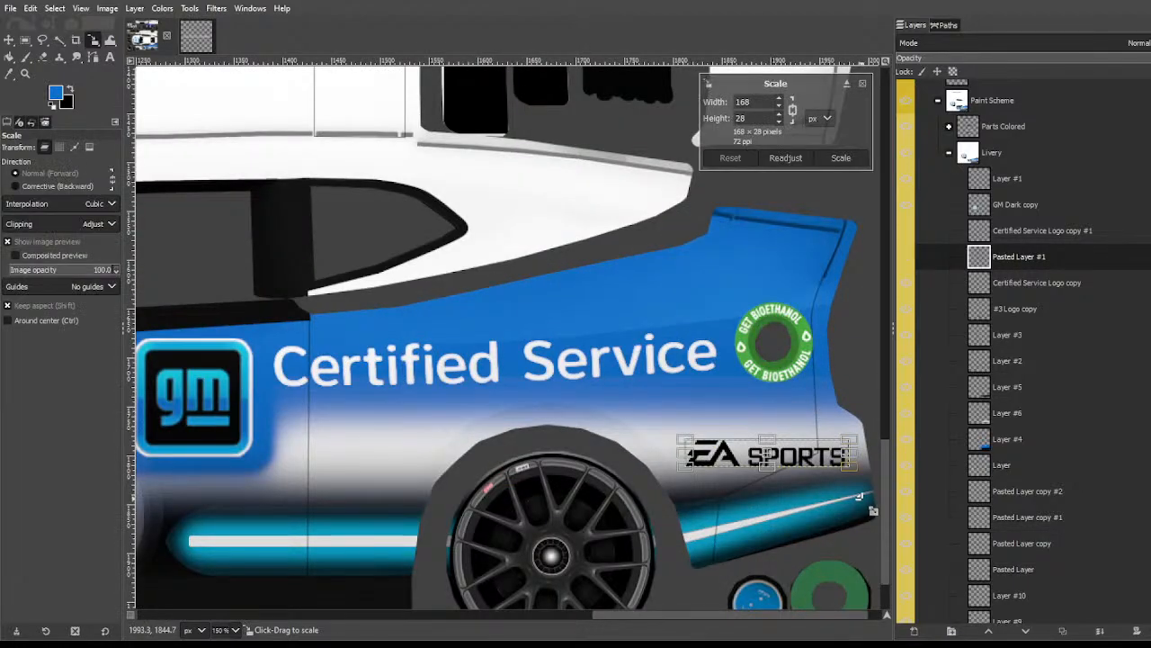
{"action": "left_click_drag", "start_coordinate": [863, 500], "coordinate": [850, 494]}
{"action": "key", "text": "Return"}
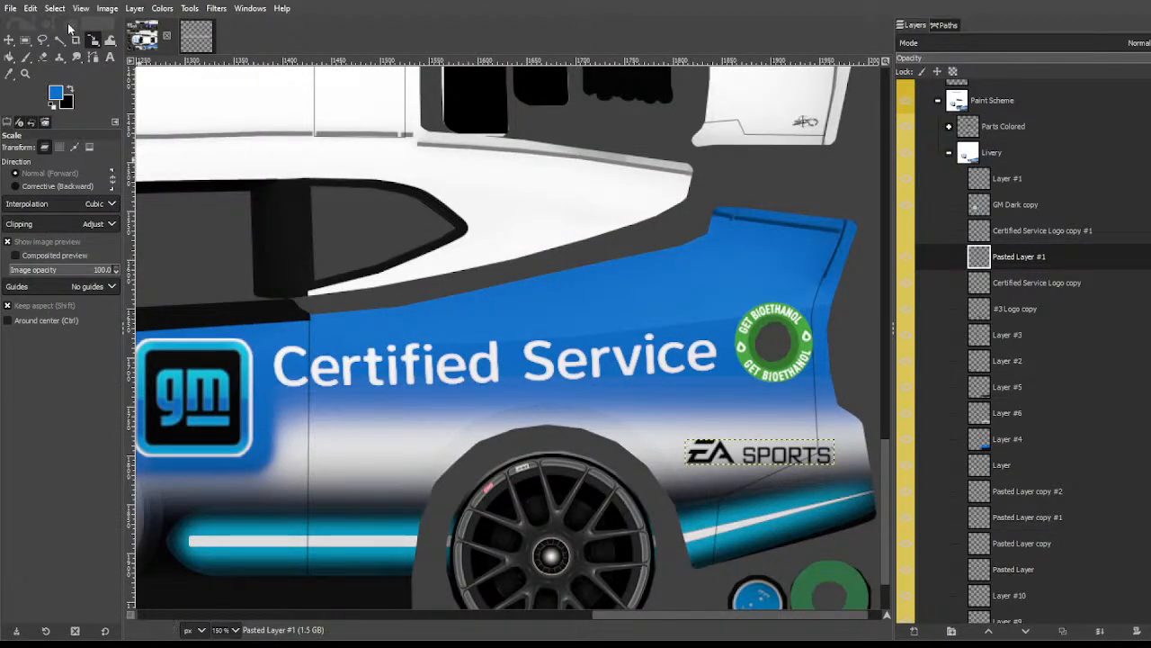
Step: Paste the copied Mtn Dew logo as a new layer, shrink it, and move it between the GM logo and the rear wheel
{"action": "left_click", "coordinate": [59, 40]}
{"action": "scroll", "coordinate": [527, 454], "scroll_direction": "left", "scroll_amount": 4}
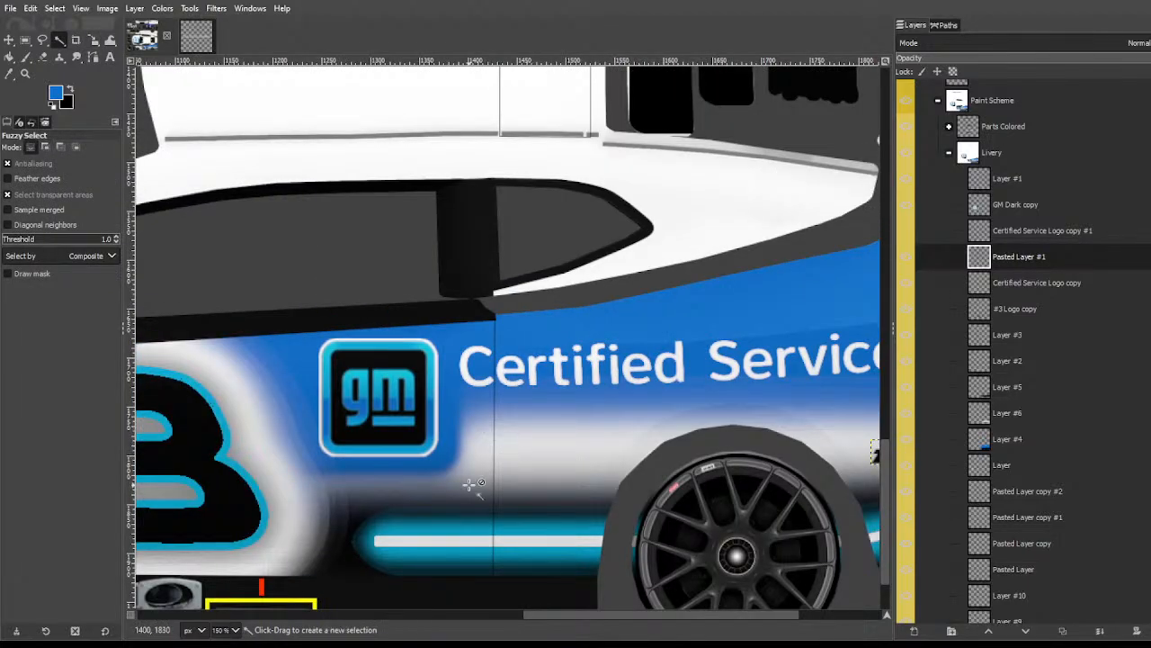
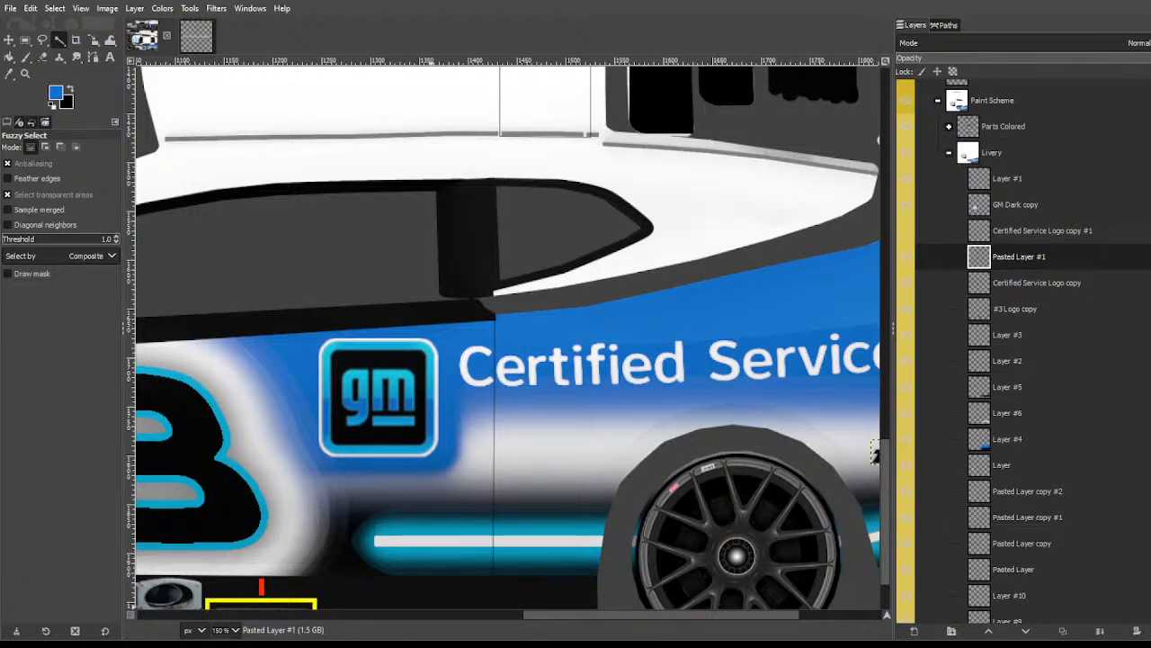
{"action": "key", "text": "ctrl+v"}
{"action": "key", "text": "shift+ctrl+n"}
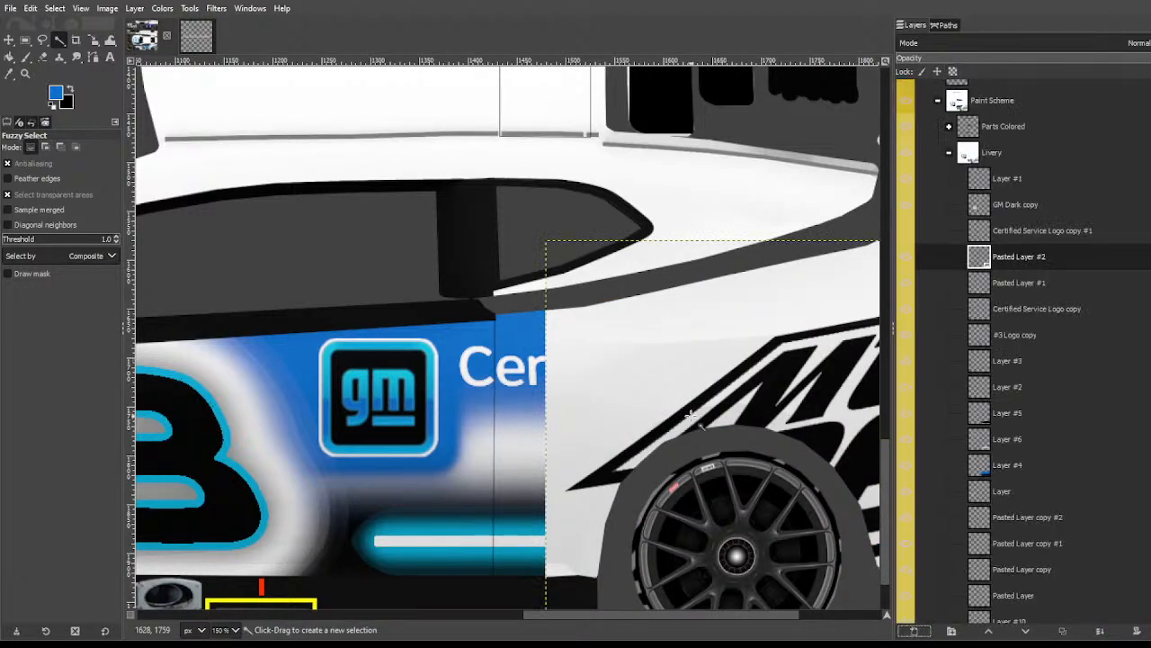
{"action": "key", "text": "shift+s"}
{"action": "left_click_drag", "start_coordinate": [533, 179], "coordinate": [865, 452]}
{"action": "left_click_drag", "start_coordinate": [788, 379], "coordinate": [416, 422]}
{"action": "key", "text": "Return"}
Step: Remove the white background around the Mtn Dew logo, clear the selection, and crop the layer to its content
{"action": "key", "text": "u"}
{"action": "key", "text": "Delete"}
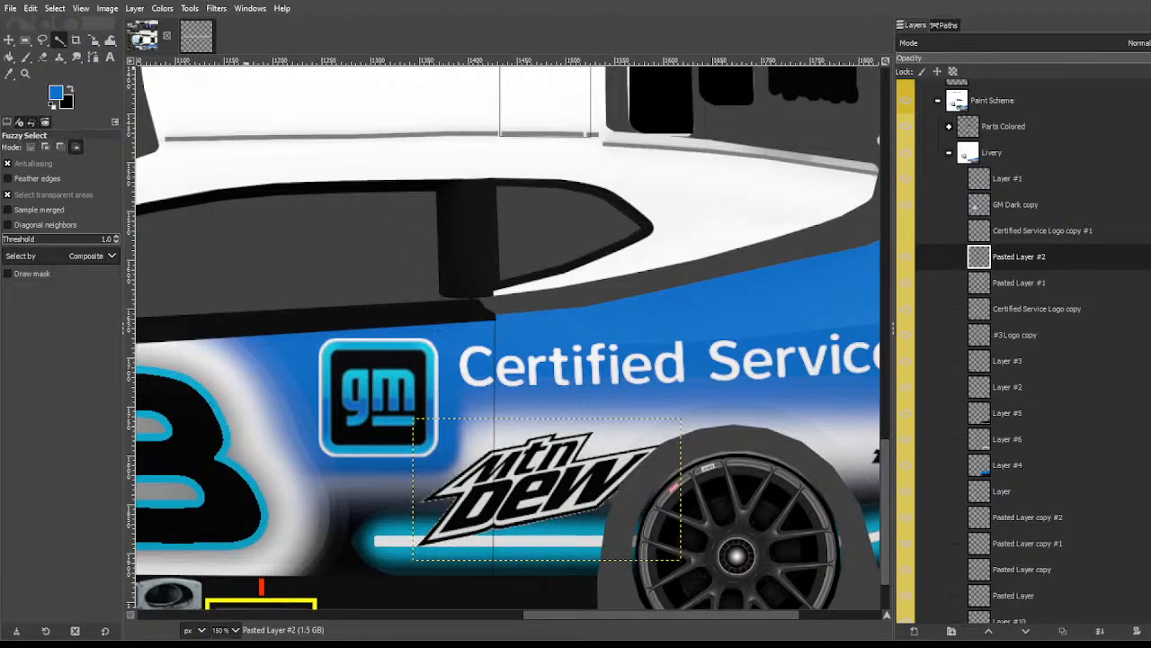
{"action": "key", "text": "ctrl+z"}
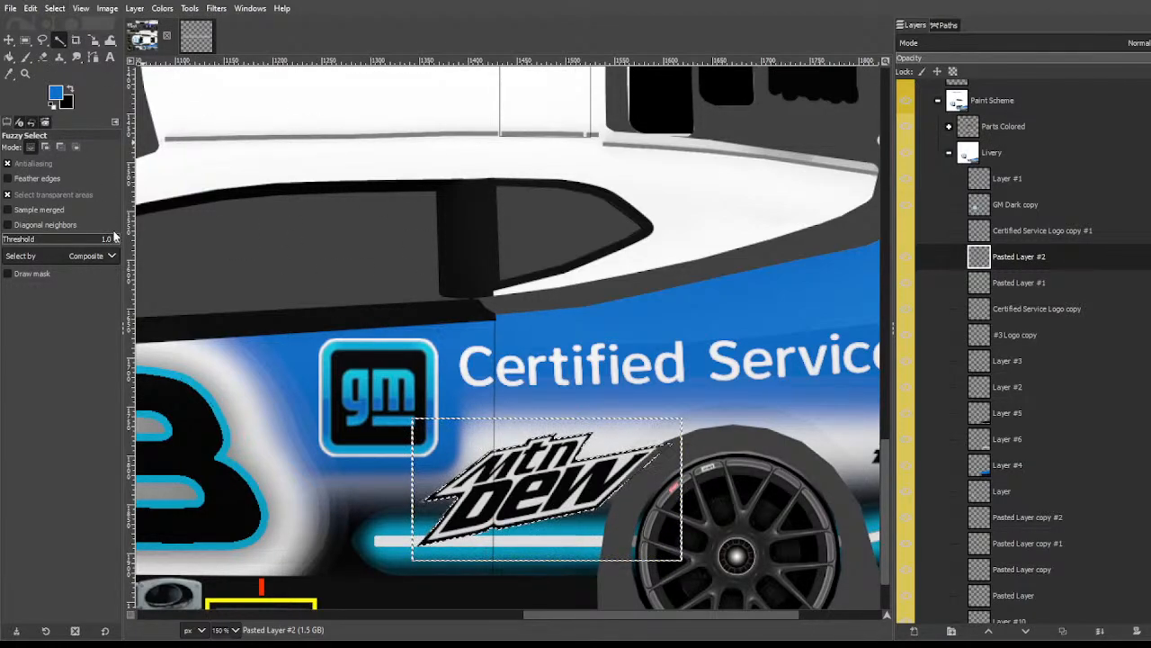
{"action": "key", "text": "ctrl+shift+a"}
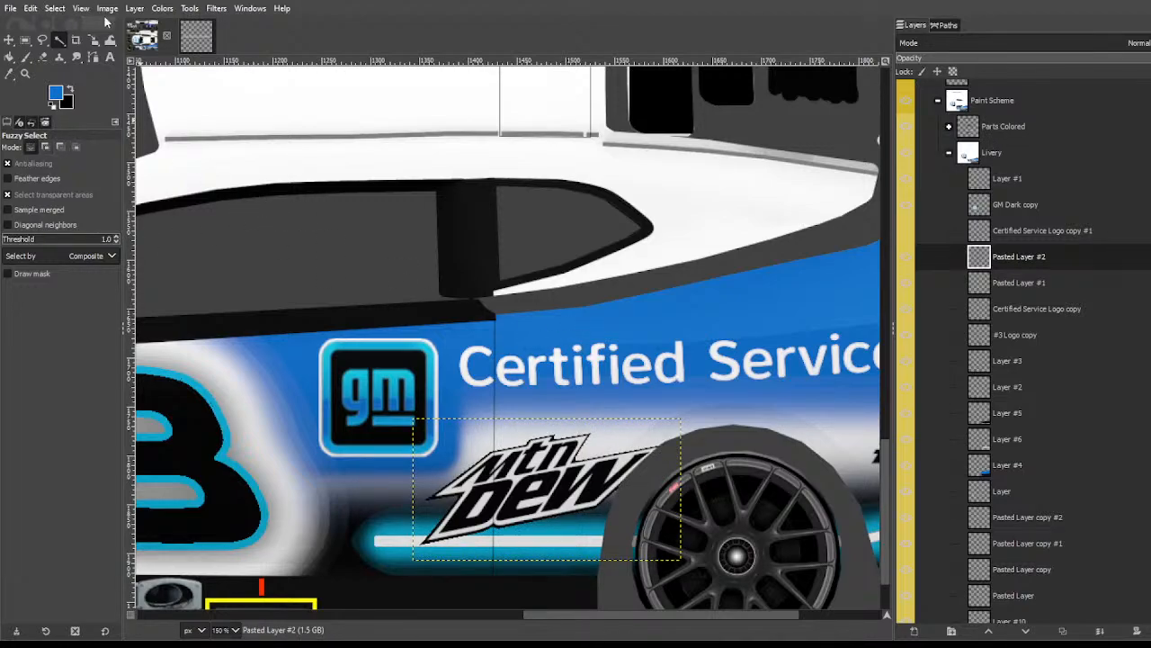
{"action": "left_click", "coordinate": [134, 9]}
{"action": "left_click", "coordinate": [199, 263]}
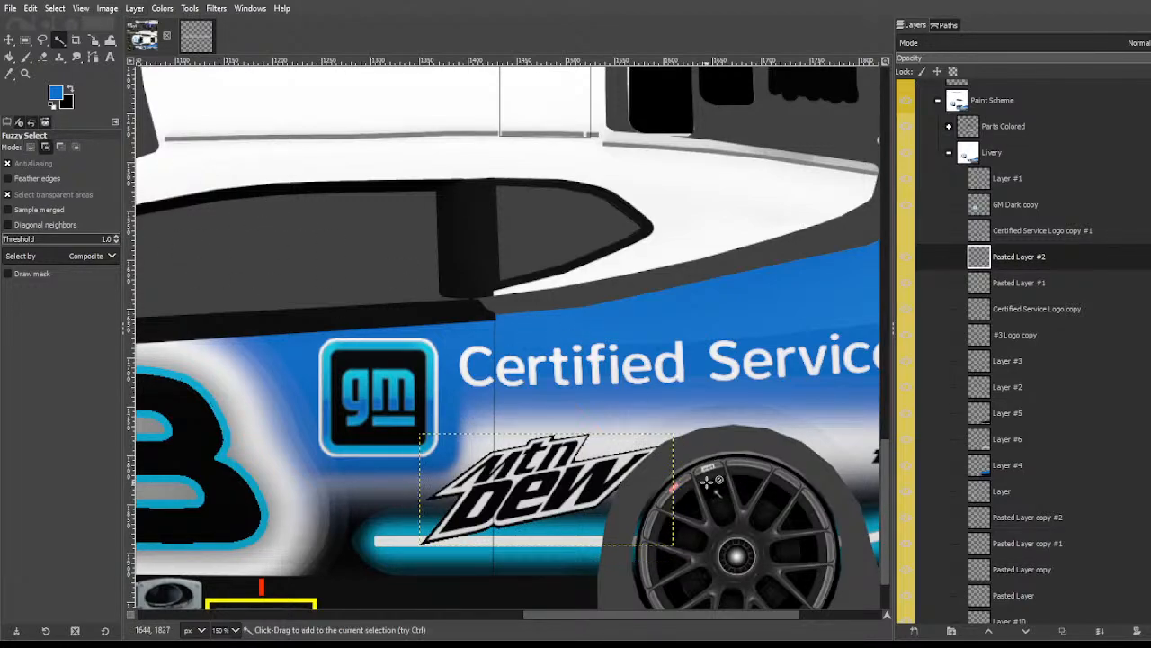
Step: Scale the Mtn Dew logo to 128 × 57 px and place it below the Certified Service lettering, in front of the rear wheel
{"action": "key", "text": "shift+s"}
{"action": "left_click_drag", "start_coordinate": [343, 545], "coordinate": [448, 485]}
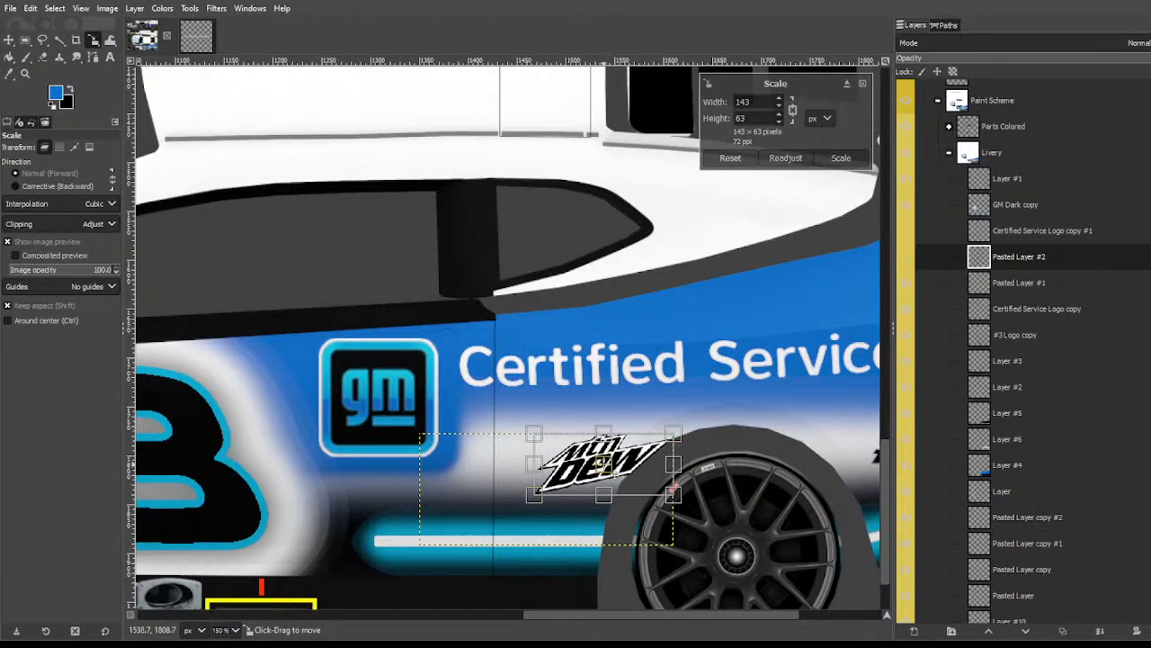
{"action": "left_click_drag", "start_coordinate": [604, 464], "coordinate": [546, 471]}
{"action": "left_click_drag", "start_coordinate": [462, 509], "coordinate": [484, 500]}
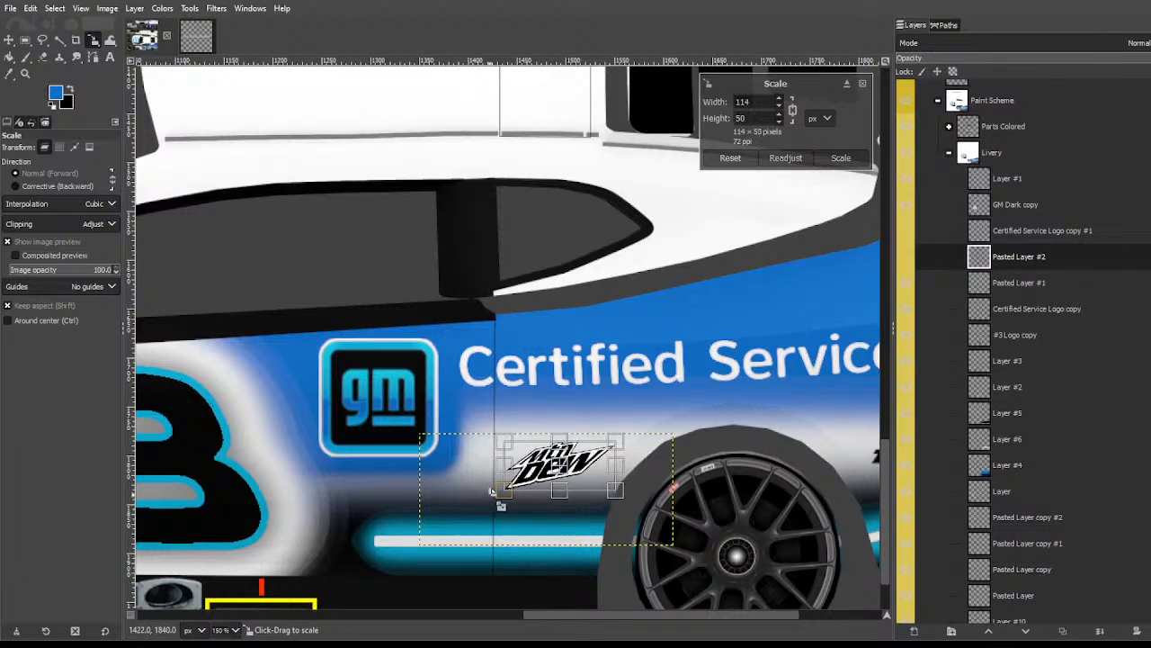
{"action": "left_click_drag", "start_coordinate": [561, 469], "coordinate": [546, 454]}
{"action": "left_click_drag", "start_coordinate": [590, 495], "coordinate": [596, 497]}
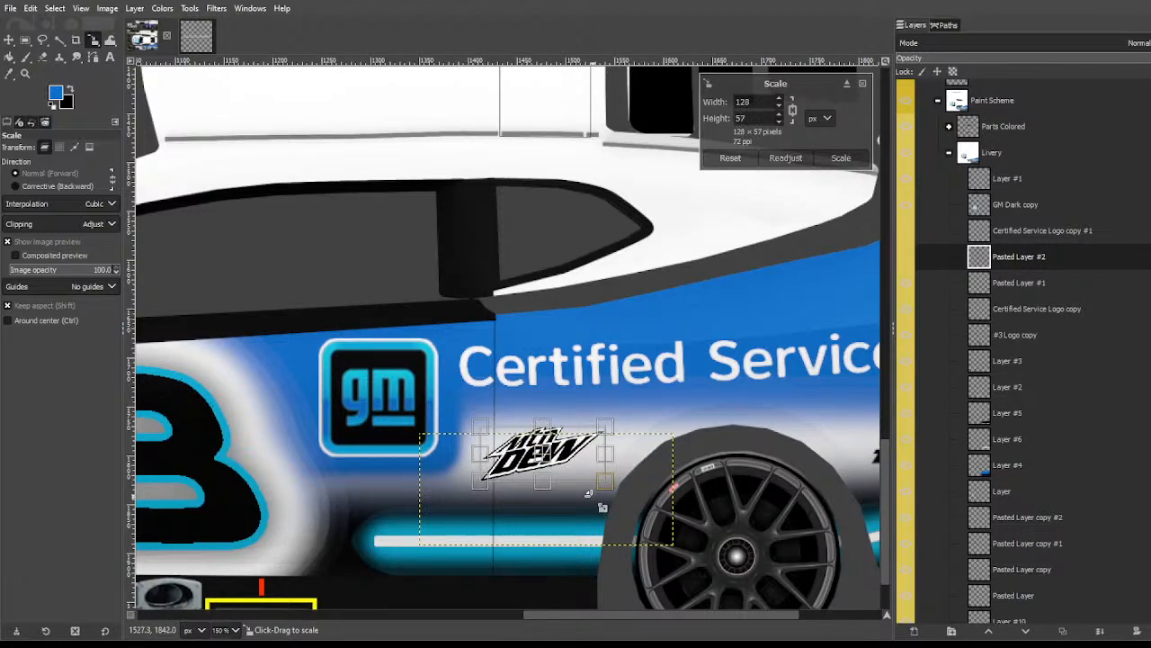
{"action": "left_click_drag", "start_coordinate": [541, 454], "coordinate": [546, 460]}
{"action": "key", "text": "Return"}
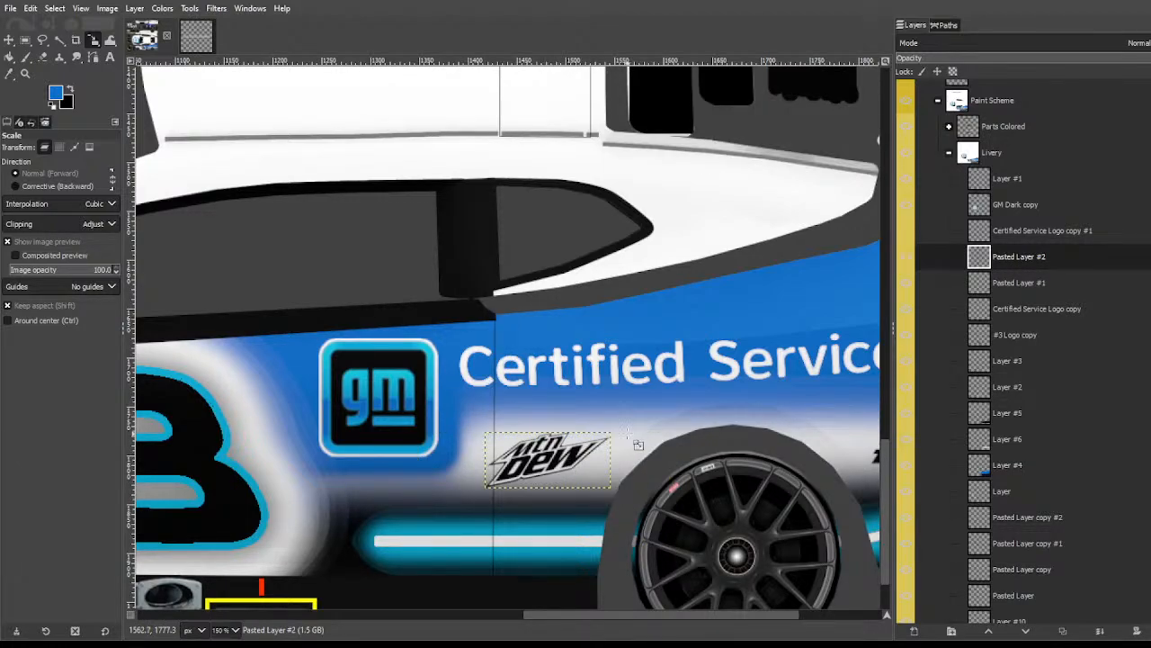
Step: Rotate the EA Sports logo slightly counterclockwise on the panel behind the rear wheel
{"action": "scroll", "coordinate": [628, 433], "scroll_direction": "down", "scroll_amount": 3}
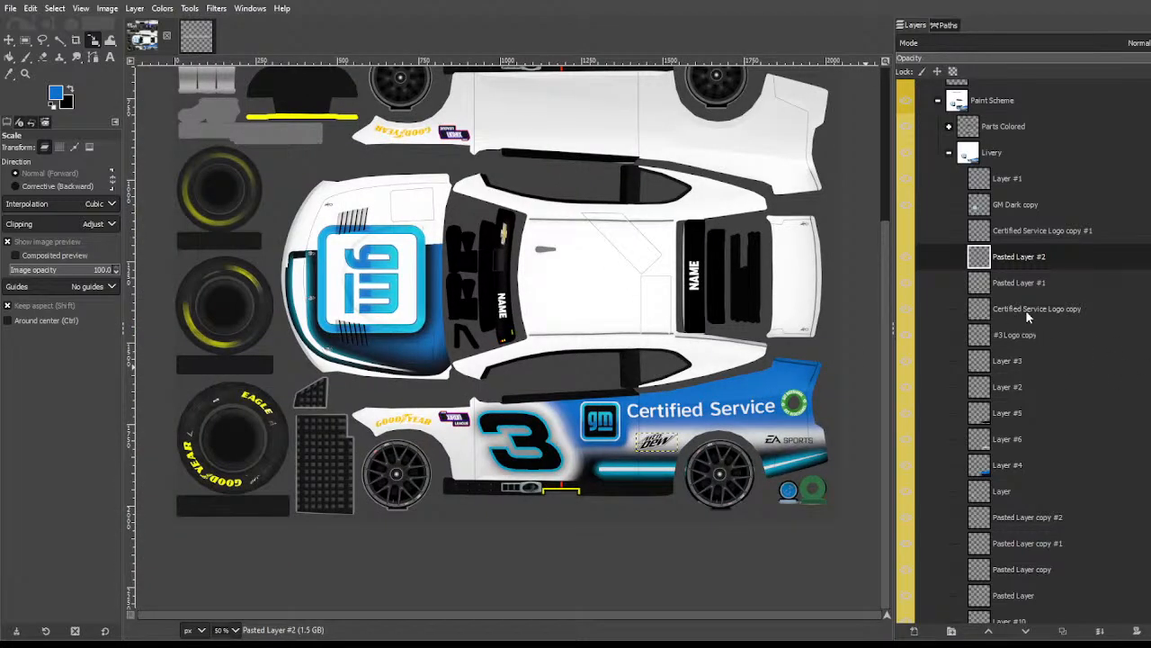
{"action": "left_click", "coordinate": [1024, 285]}
{"action": "key", "text": "shift+r"}
{"action": "left_click", "coordinate": [846, 411]}
{"action": "left_click_drag", "start_coordinate": [845, 411], "coordinate": [842, 403]}
{"action": "key", "text": "Return"}
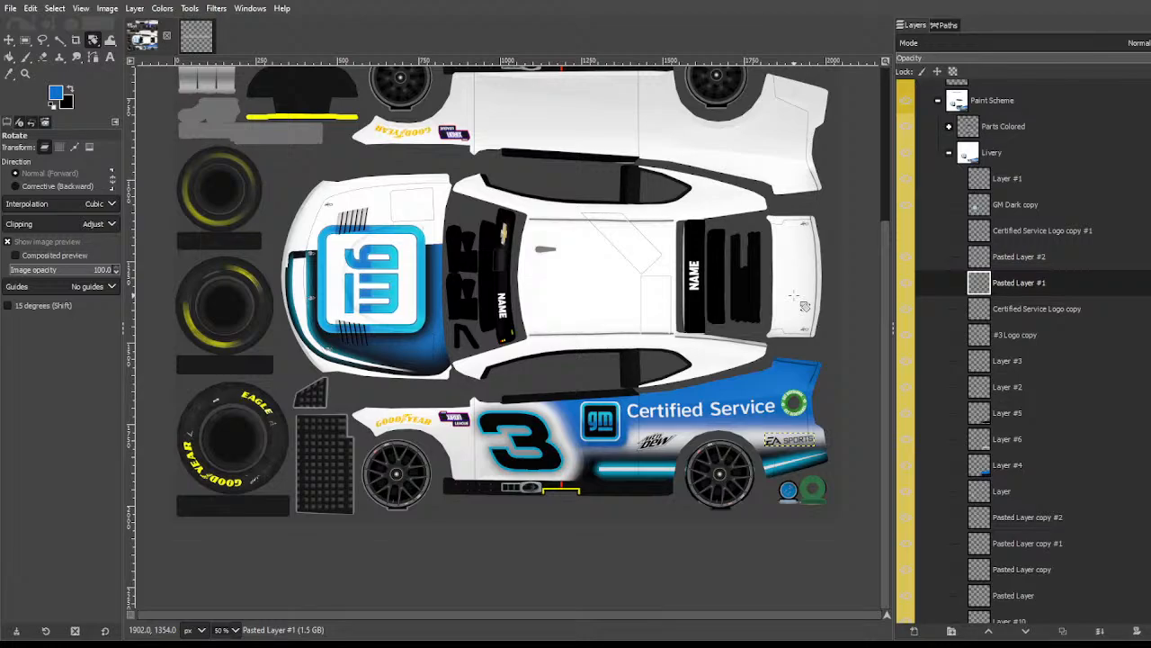
Step: Activate the Fuzzy Select tool and make the Certified Service Logo copy layer the active layer
{"action": "left_click", "coordinate": [59, 39]}
{"action": "left_click", "coordinate": [94, 40]}
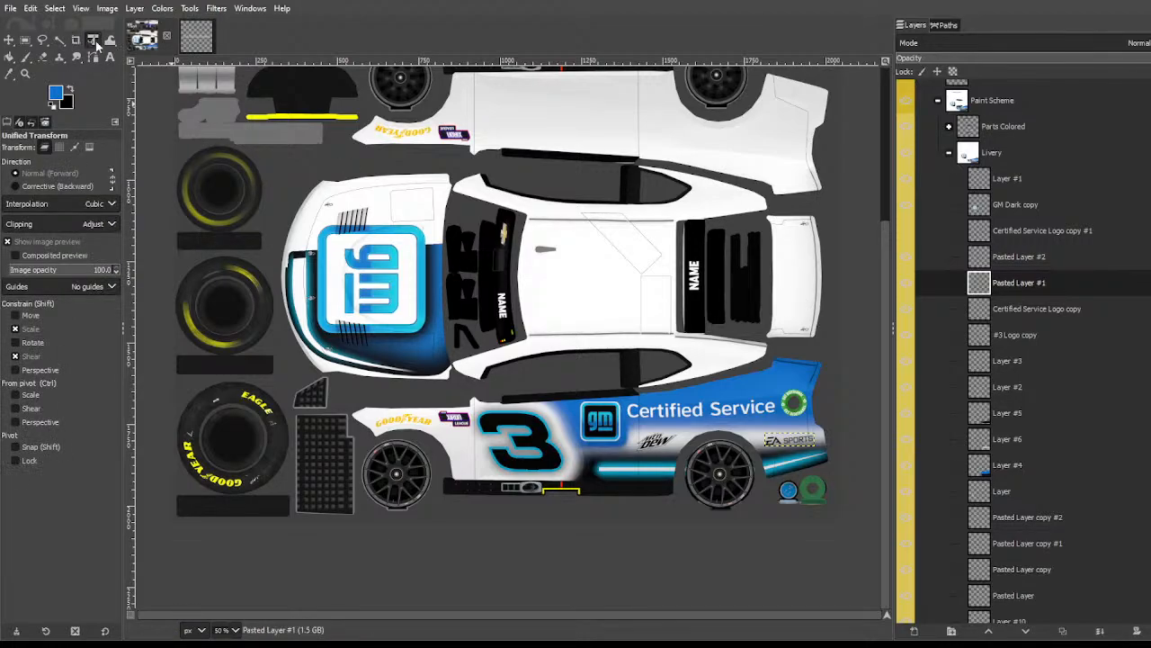
{"action": "left_click", "coordinate": [46, 40]}
{"action": "left_click", "coordinate": [59, 40]}
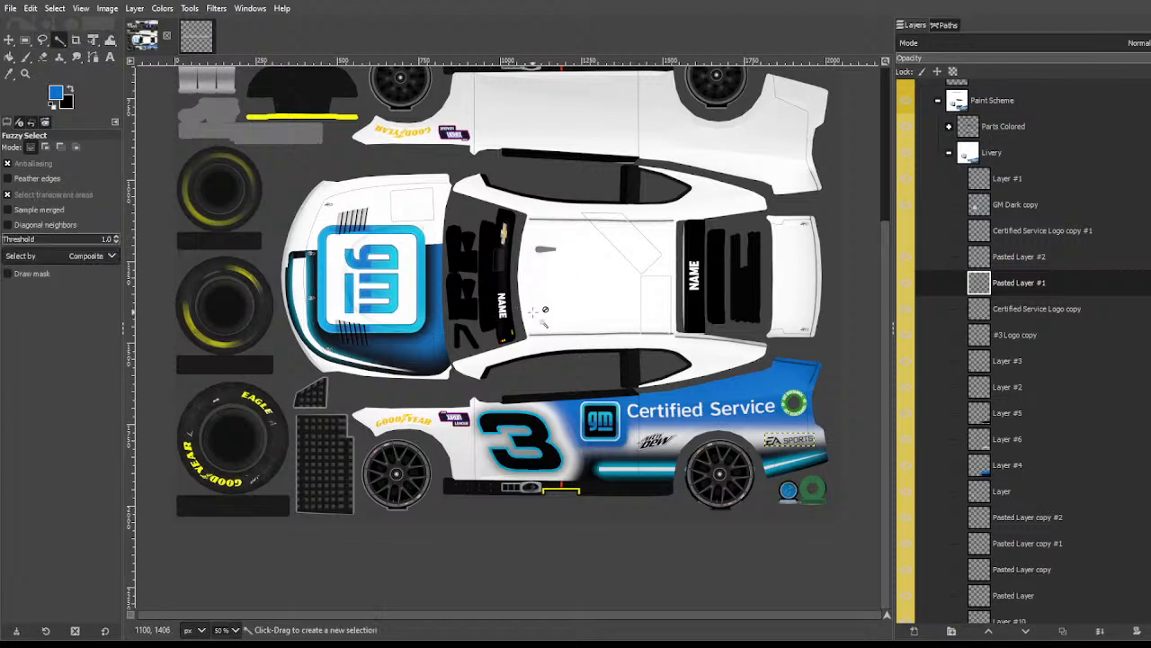
{"action": "left_click", "coordinate": [1020, 293]}
{"action": "left_click", "coordinate": [1017, 310]}
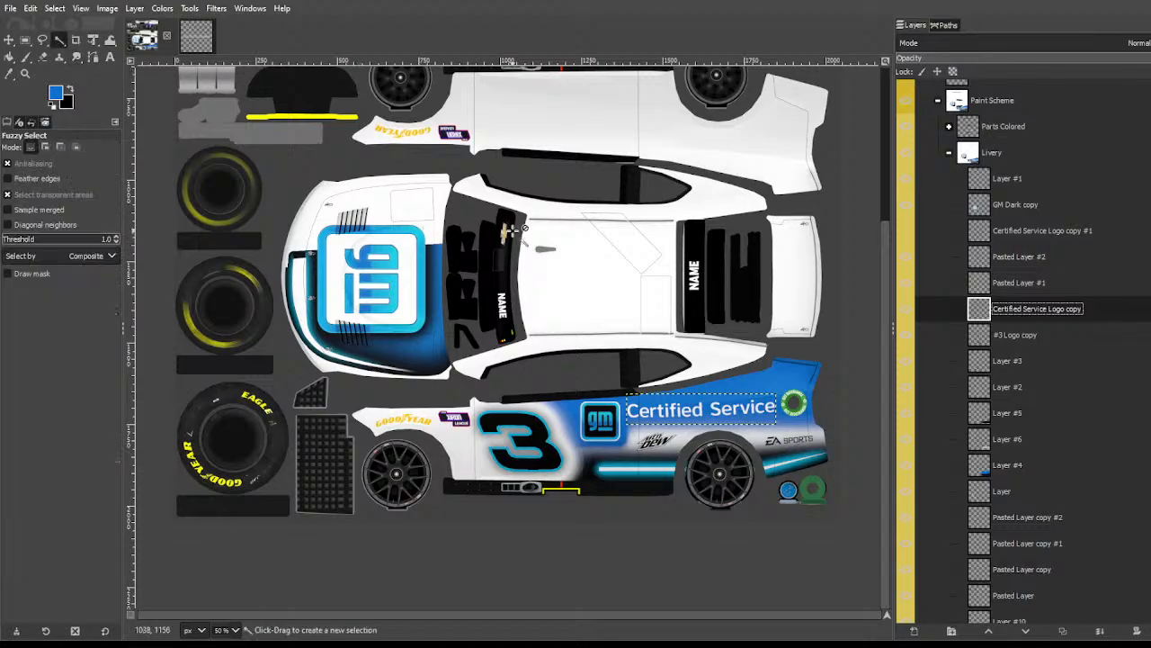
Step: Save the file and paste the Nationwide logo into a new layer above the Certified Service Logo copy layer
{"action": "key", "text": "ctrl+s"}
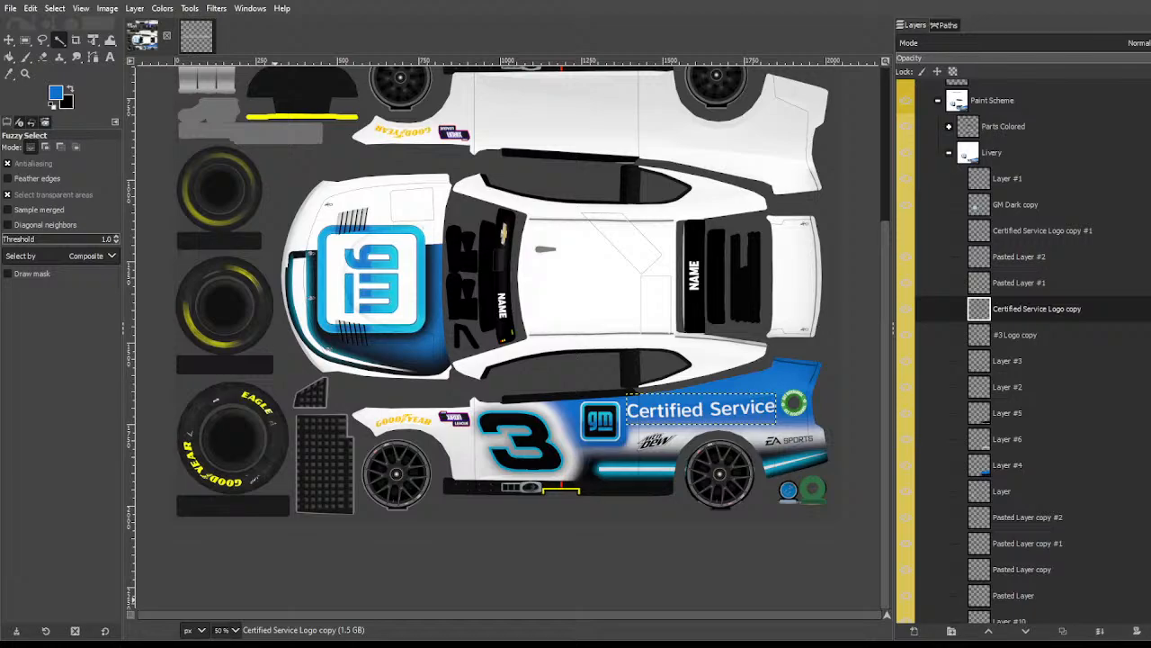
{"action": "key", "text": "ctrl+v"}
{"action": "left_click", "coordinate": [914, 631]}
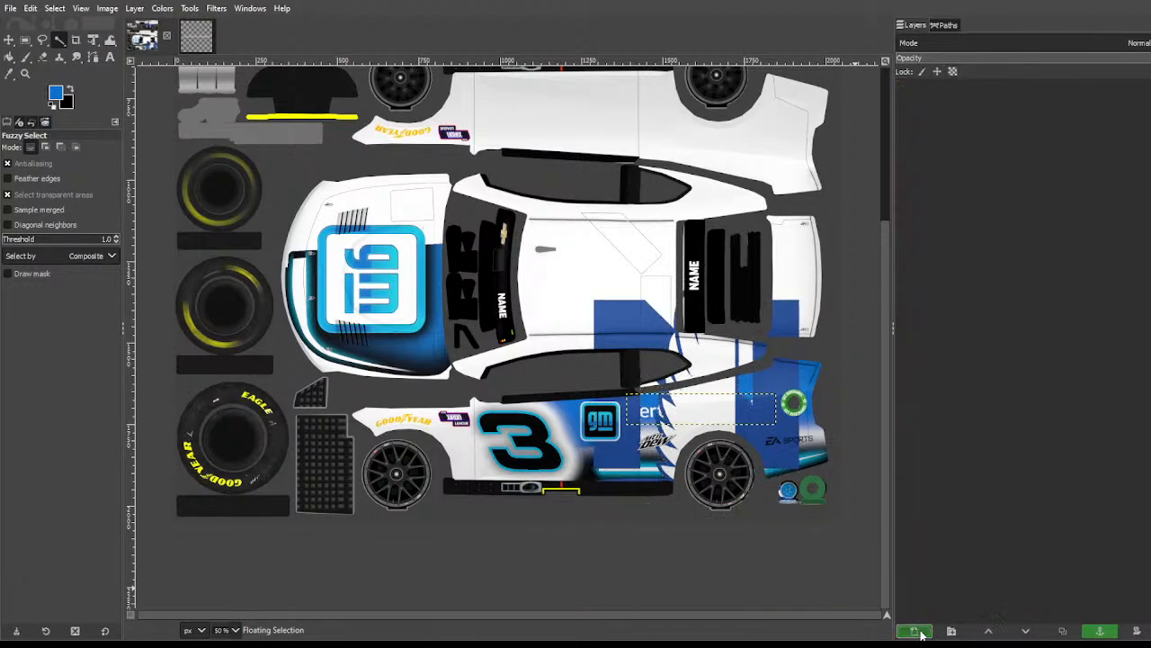
Step: Scale the Nationwide logo to 172 × 97 px and place it on the white pillar behind the rear side window
{"action": "key", "text": "shift+s"}
{"action": "left_click_drag", "start_coordinate": [390, 234], "coordinate": [857, 580]}
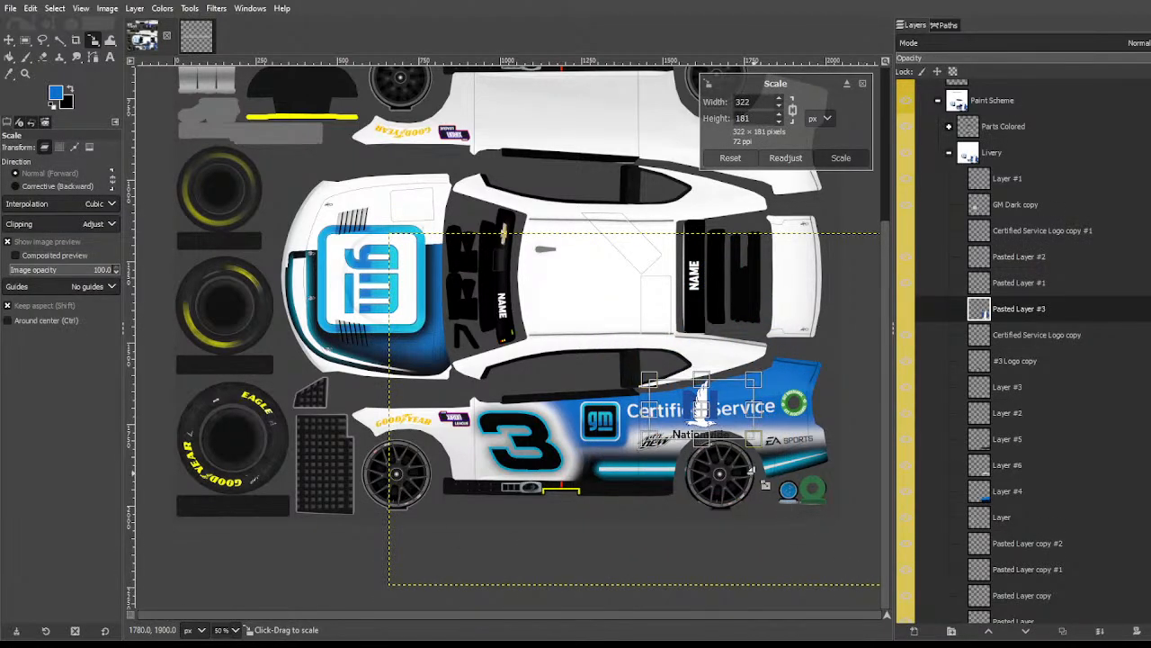
{"action": "left_click_drag", "start_coordinate": [700, 410], "coordinate": [722, 335]}
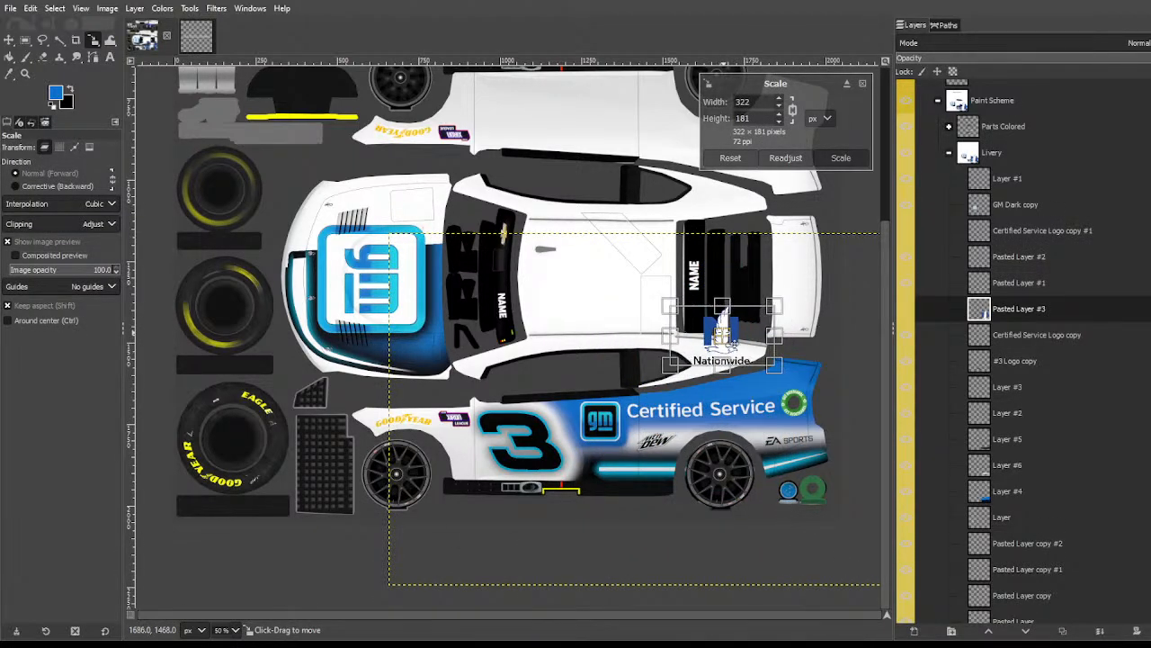
{"action": "left_click_drag", "start_coordinate": [776, 305], "coordinate": [721, 365]}
Step: Show the Wires Black layer in the Mask group as a placement guide over the car
{"action": "scroll", "coordinate": [934, 115], "scroll_direction": "up", "scroll_amount": 5}
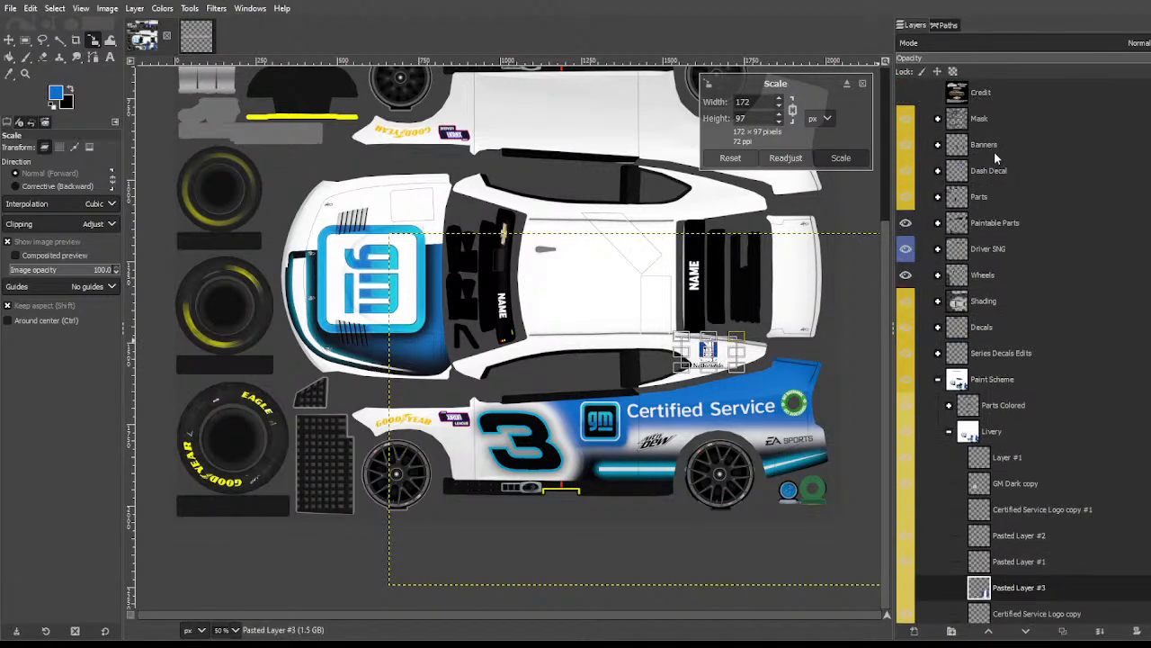
{"action": "left_click", "coordinate": [938, 118]}
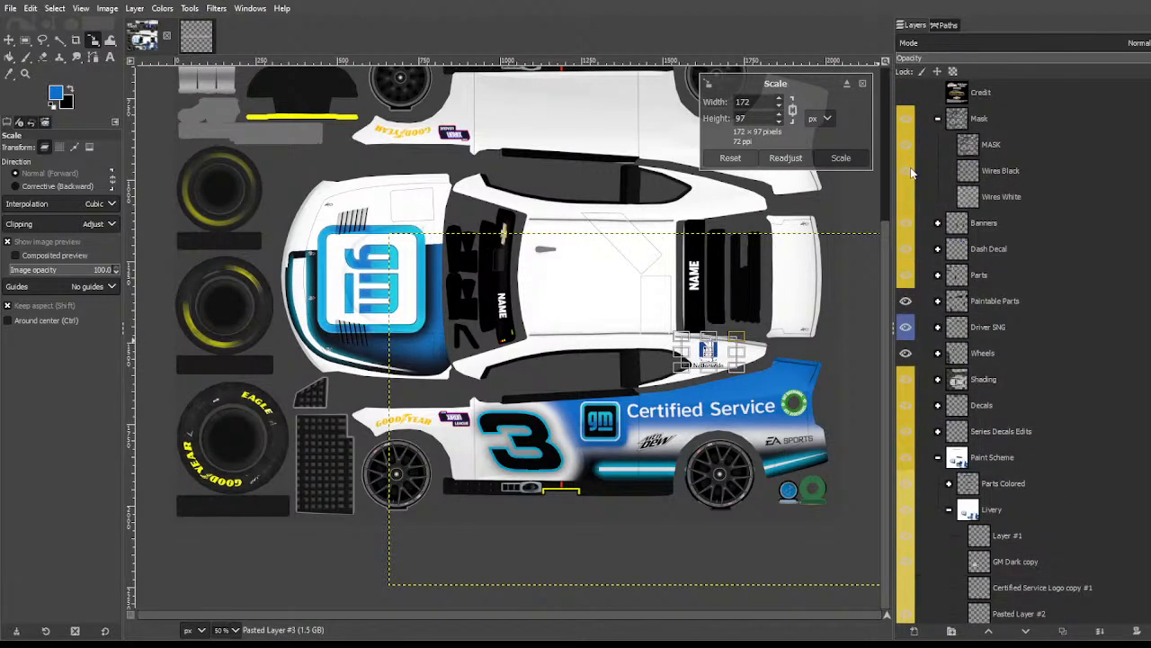
{"action": "left_click", "coordinate": [905, 170]}
{"action": "scroll", "coordinate": [712, 382], "scroll_direction": "up", "scroll_amount": 3}
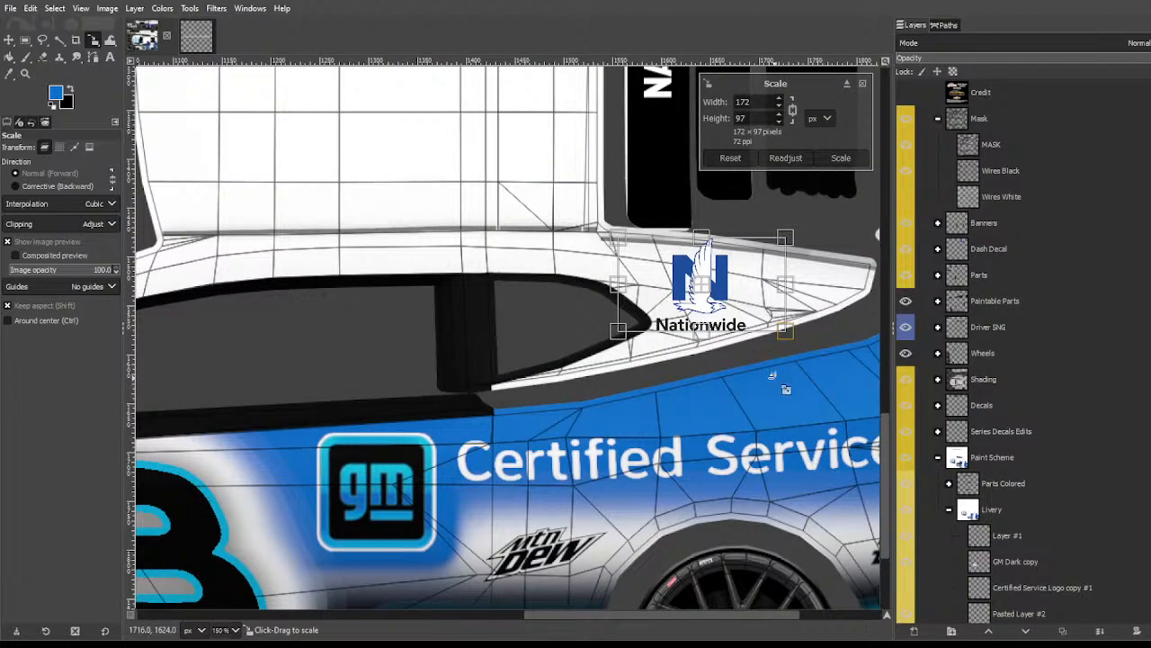
Step: Scale the Nationwide logo down slightly and rotate it by -15° to follow the slope of the rear pillar
{"action": "left_click_drag", "start_coordinate": [828, 232], "coordinate": [741, 167]}
{"action": "key", "text": "Return"}
{"action": "key", "text": "shift+r"}
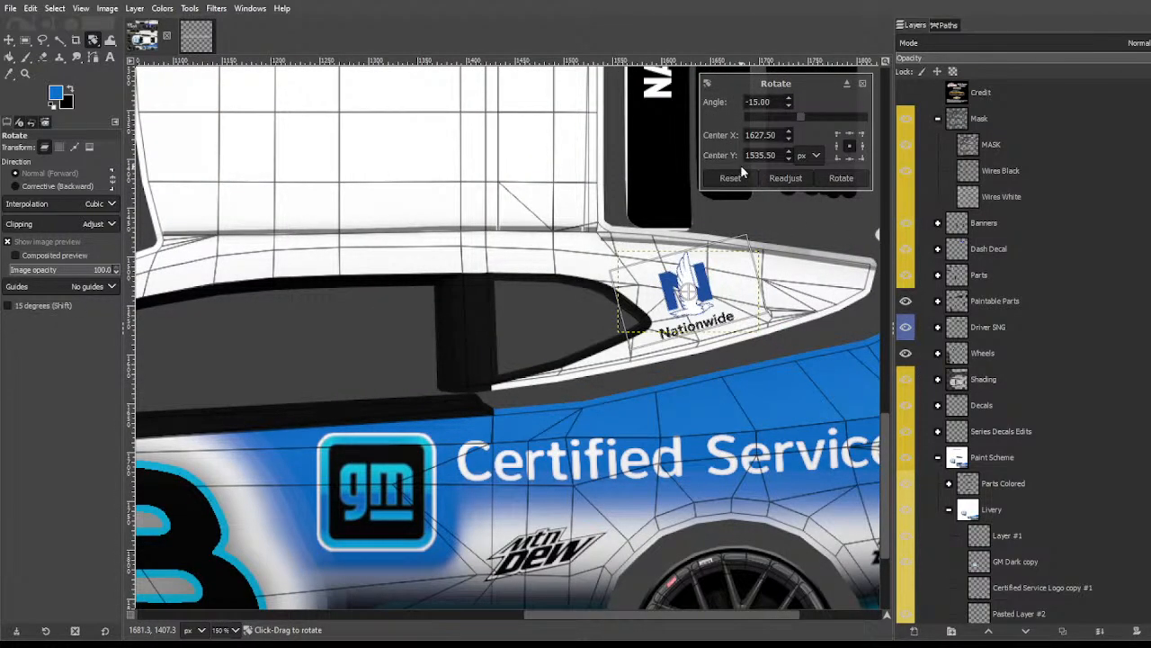
{"action": "key", "text": "Return"}
Step: Scale the rotated Nationwide logo down a little further, keeping its lower rear corner in place
{"action": "key", "text": "shift+s"}
{"action": "left_click", "coordinate": [616, 241]}
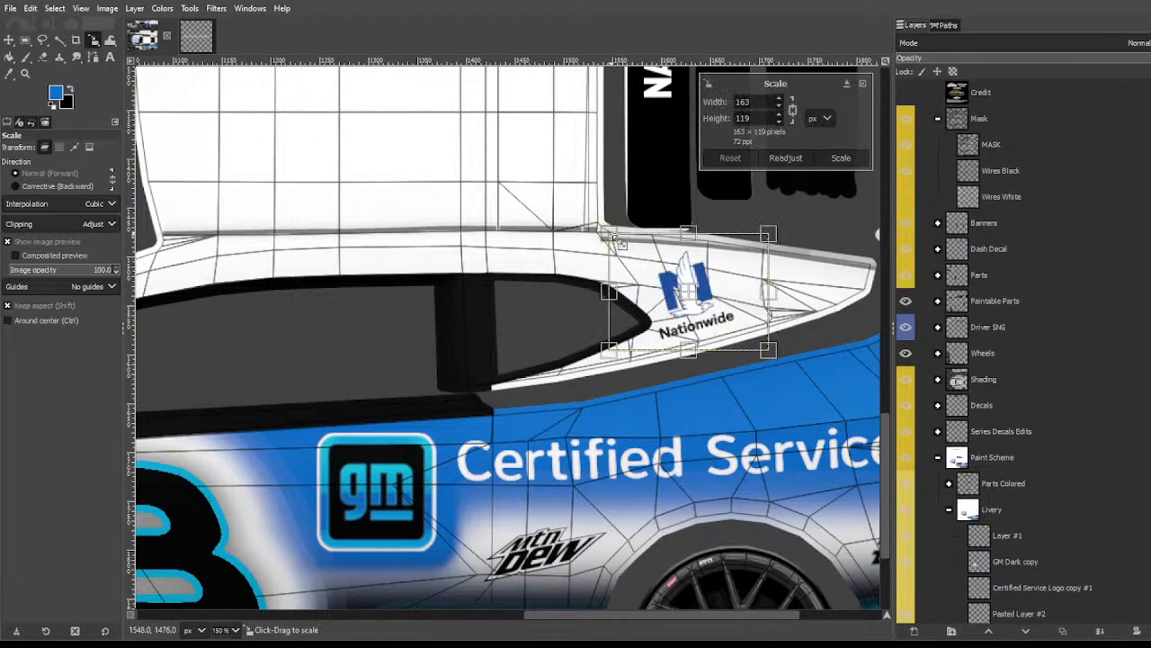
{"action": "left_click_drag", "start_coordinate": [616, 241], "coordinate": [640, 256]}
{"action": "key", "text": "Return"}
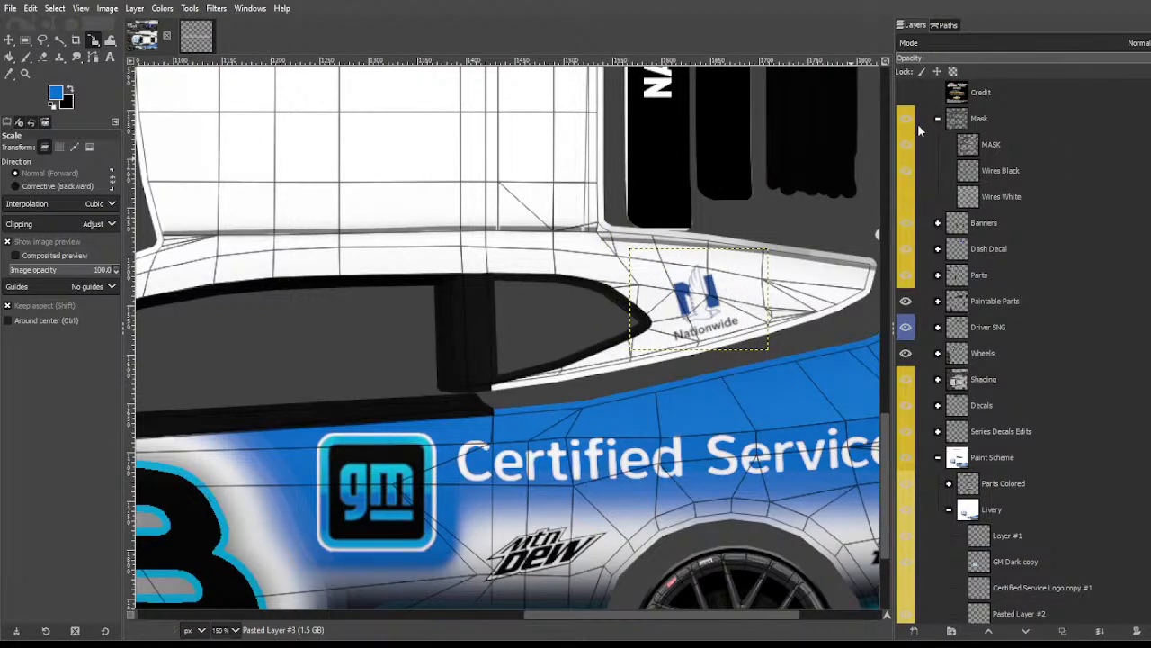
Step: Hide the Wires Black layer and nudge the Nationwide logo slightly upward and rearward on the pillar
{"action": "left_click", "coordinate": [906, 121]}
{"action": "left_click", "coordinate": [905, 121]}
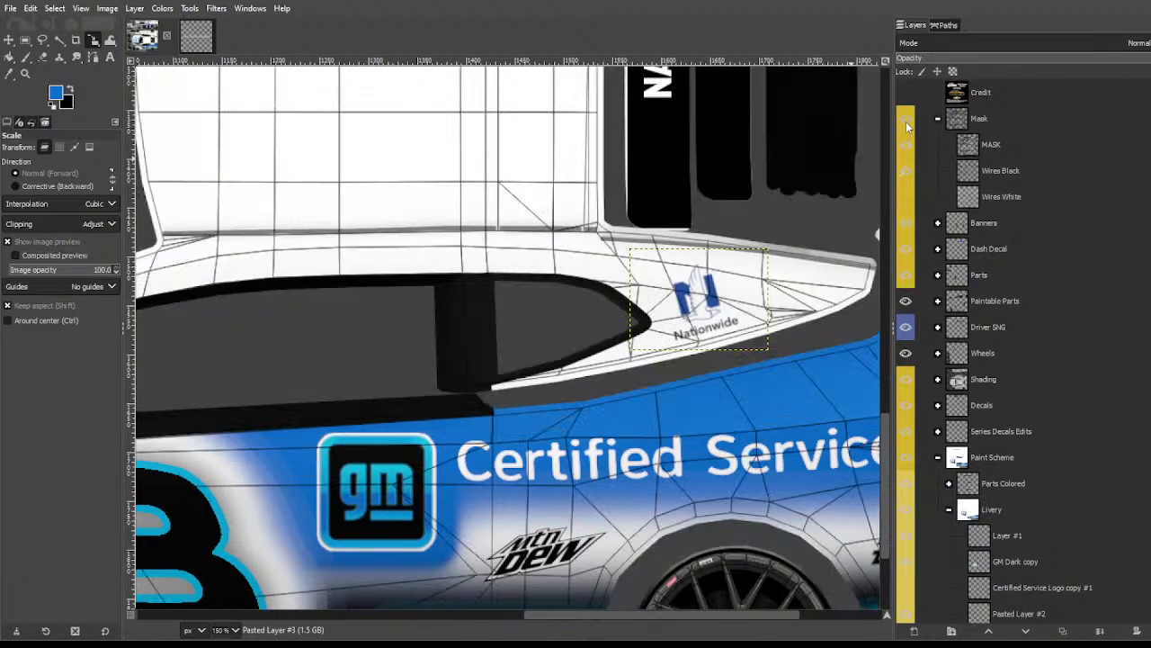
{"action": "left_click", "coordinate": [908, 171]}
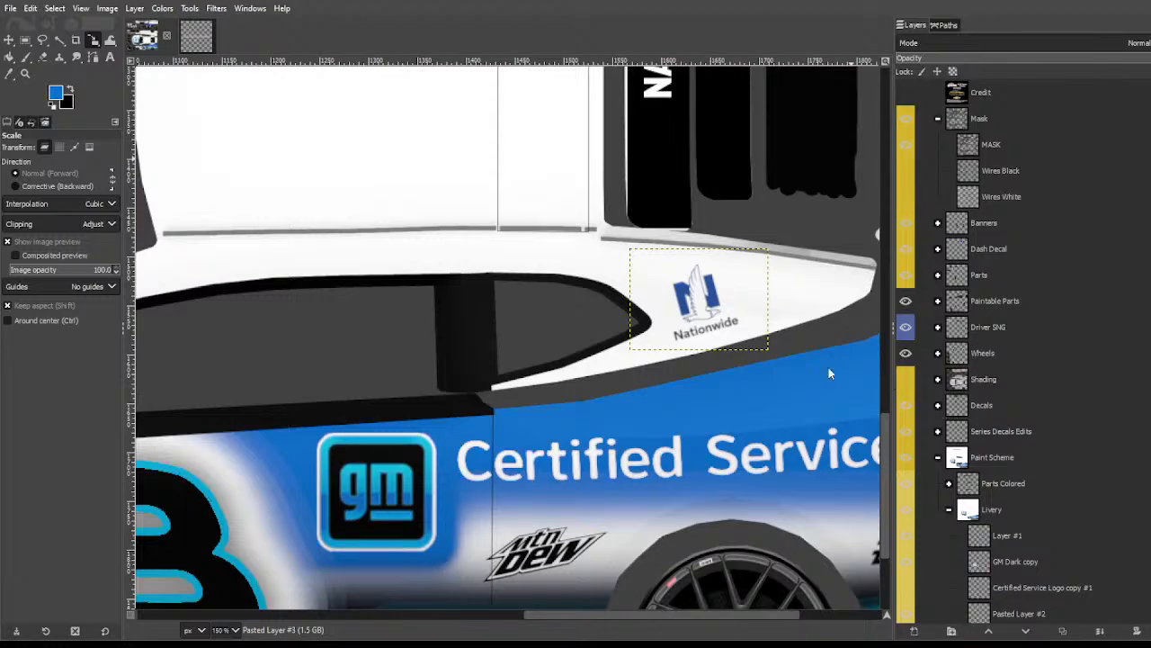
{"action": "key", "text": "m"}
{"action": "left_click_drag", "start_coordinate": [713, 306], "coordinate": [719, 297]}
Step: Check the Nationwide logo against the Wires Black wireframe, turn the Shading group back on, and hide the wireframe
{"action": "left_click", "coordinate": [903, 170]}
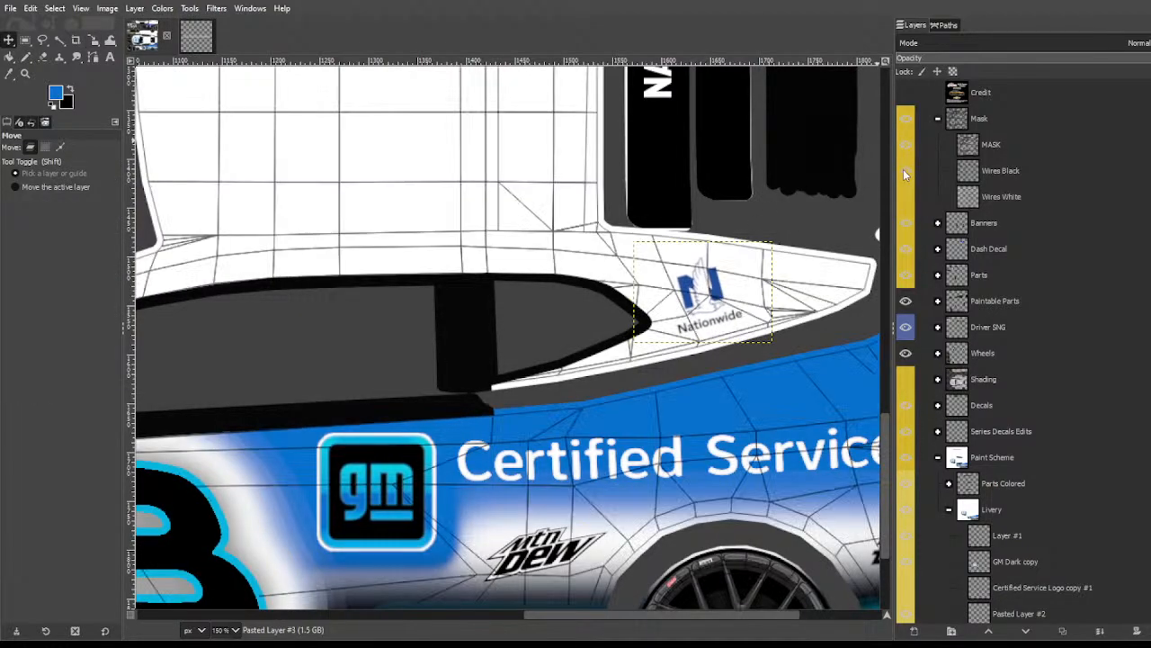
{"action": "left_click", "coordinate": [981, 311]}
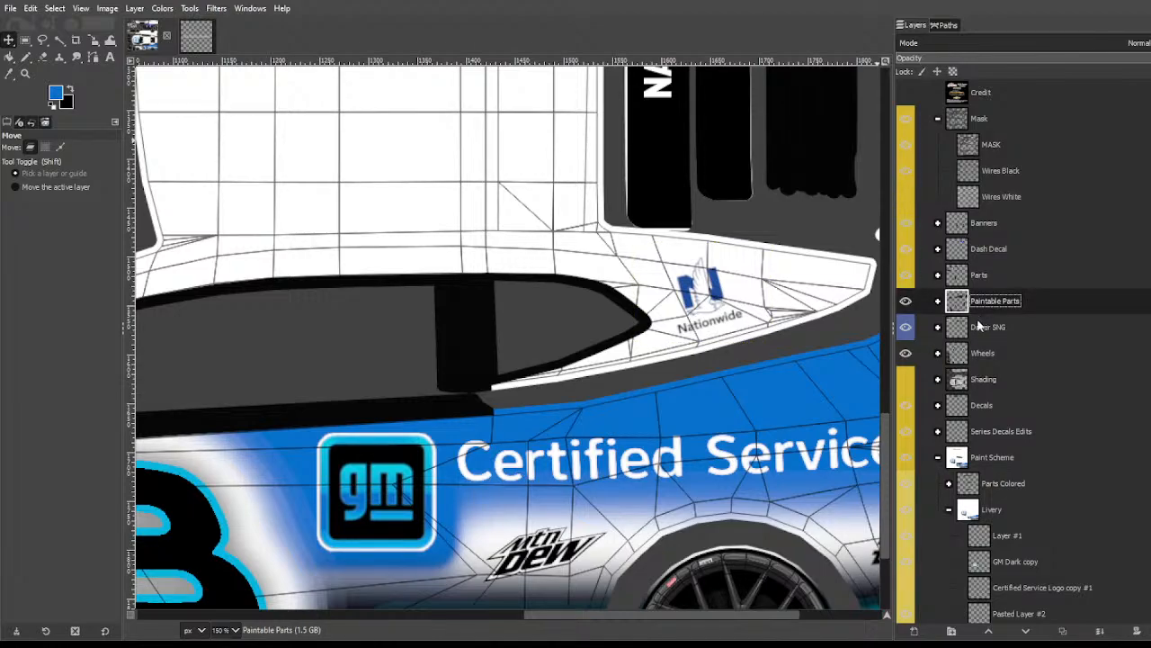
{"action": "key", "text": "Down"}
{"action": "key", "text": "Down"}
{"action": "key", "text": "Down"}
{"action": "key", "text": "Up"}
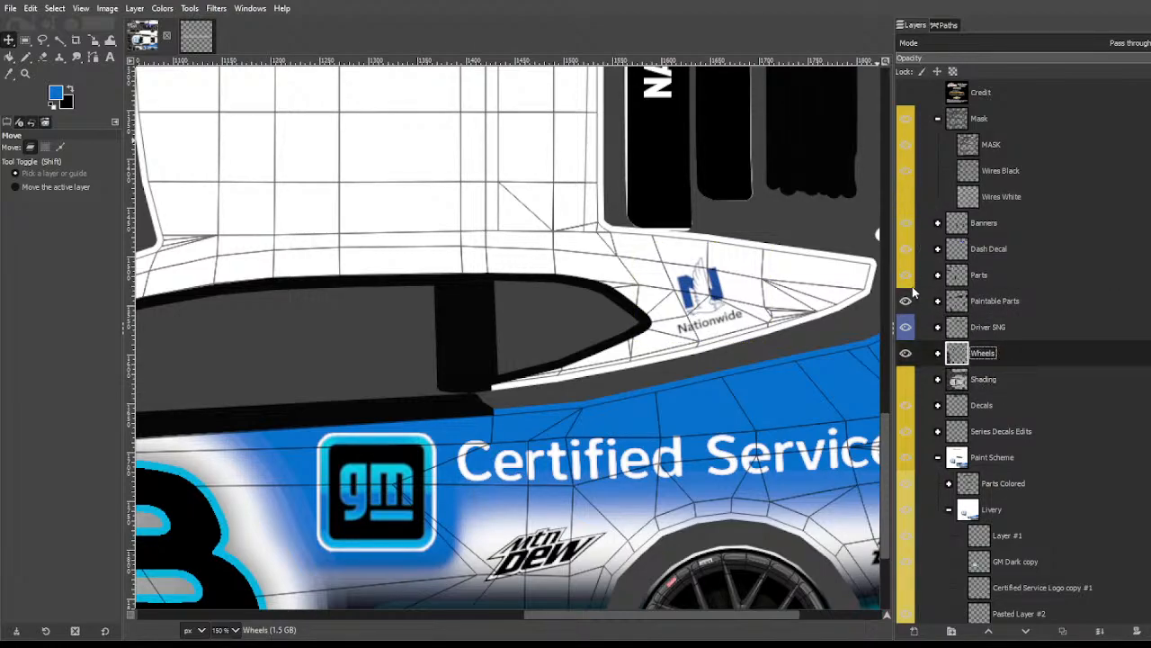
{"action": "left_click", "coordinate": [906, 379]}
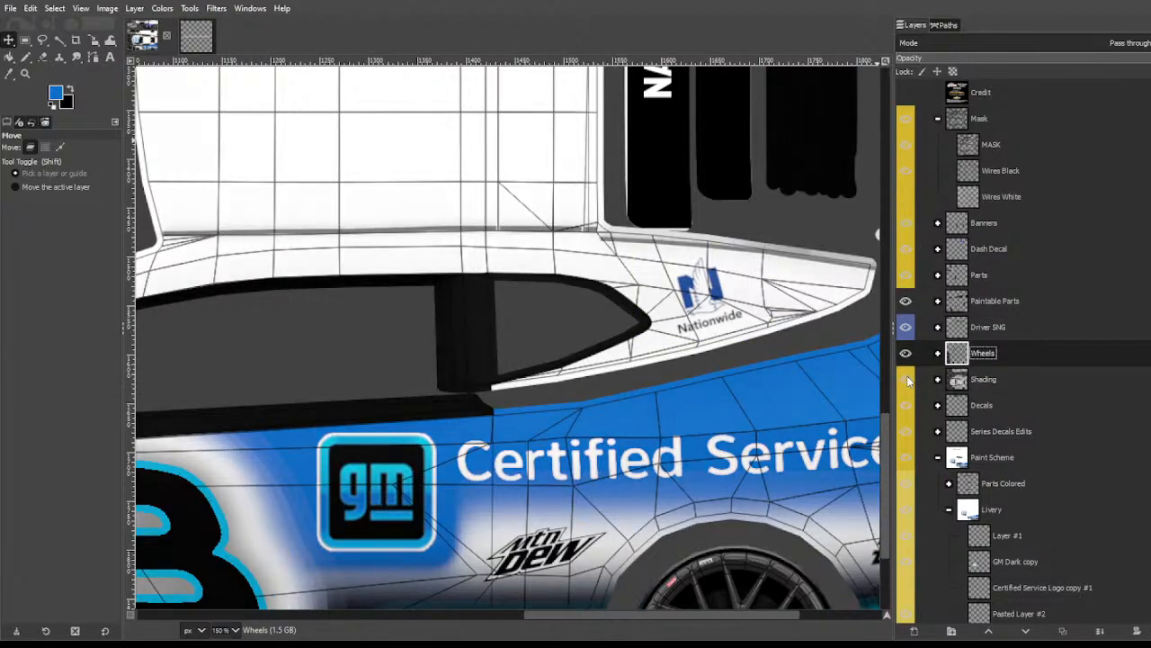
{"action": "left_click", "coordinate": [939, 119]}
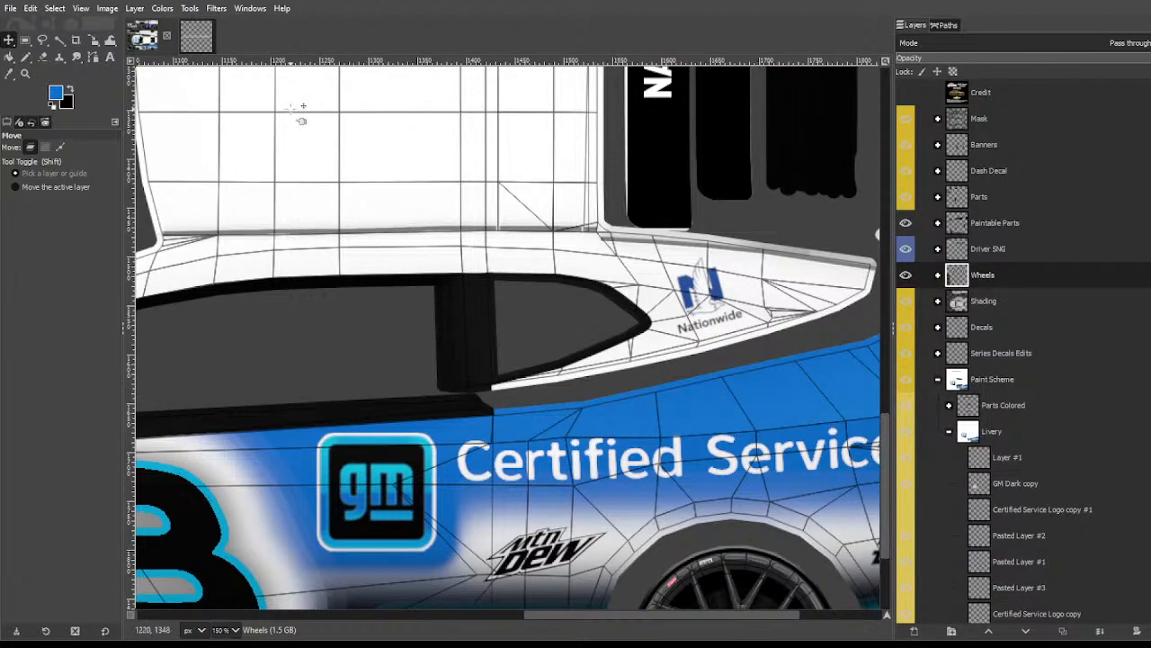
{"action": "left_click", "coordinate": [938, 119]}
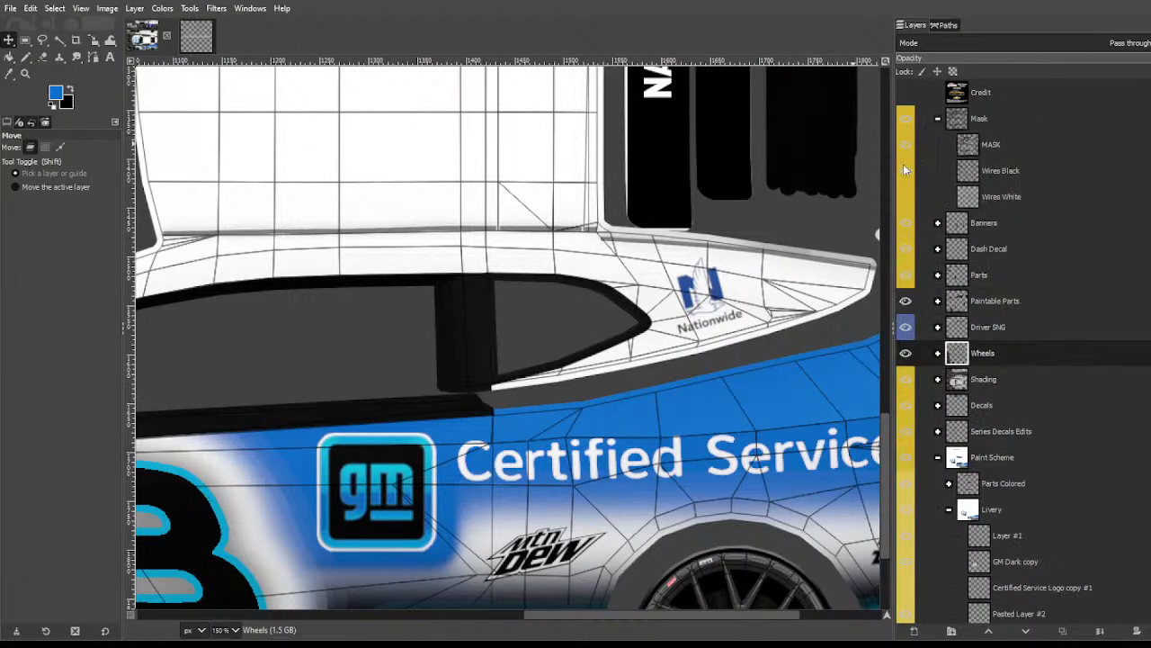
{"action": "left_click", "coordinate": [902, 170]}
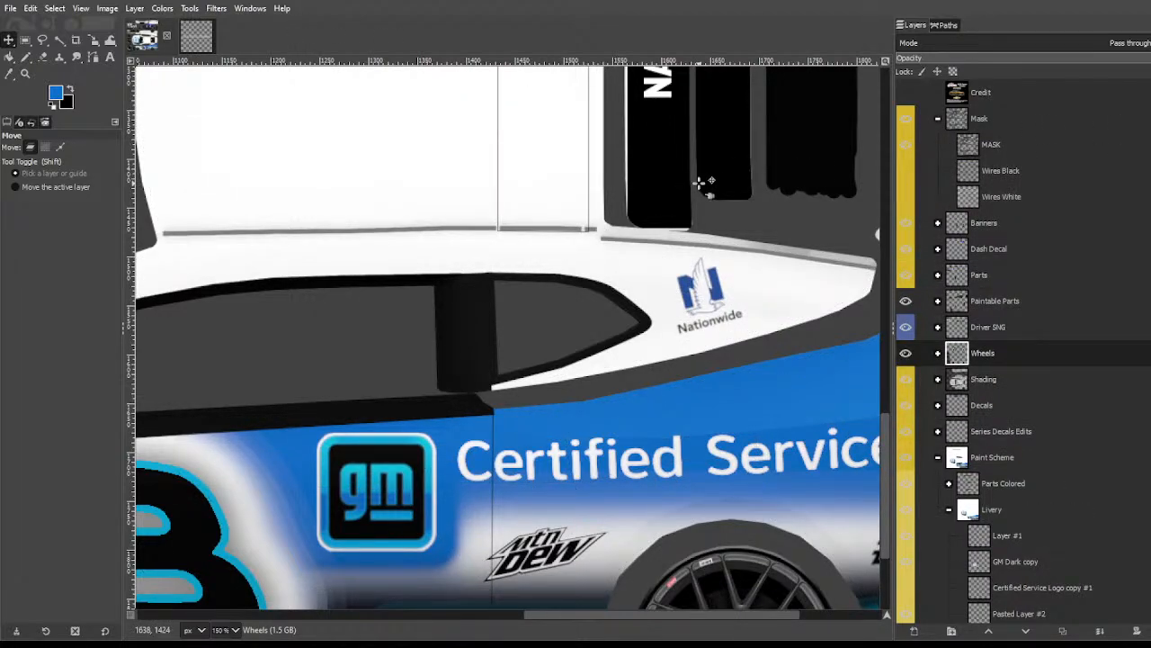
Step: Expand the Shading group and make the Base Color layer at the bottom of the Livery group active
{"action": "left_click", "coordinate": [938, 379]}
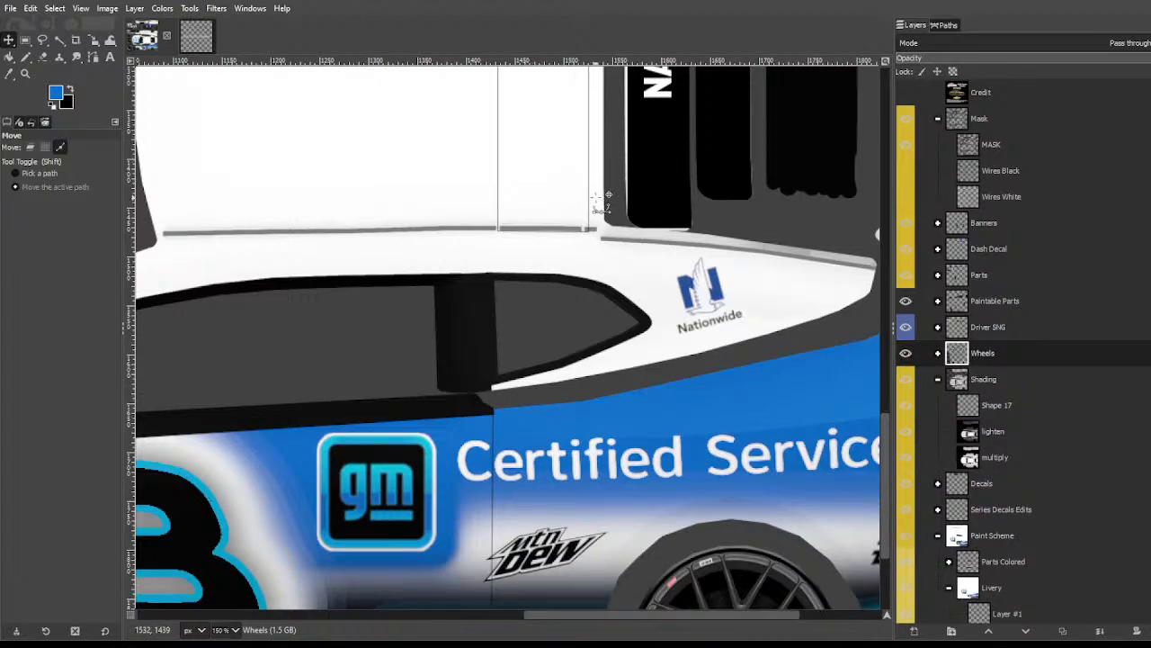
{"action": "scroll", "coordinate": [596, 197], "scroll_direction": "down", "scroll_amount": 3}
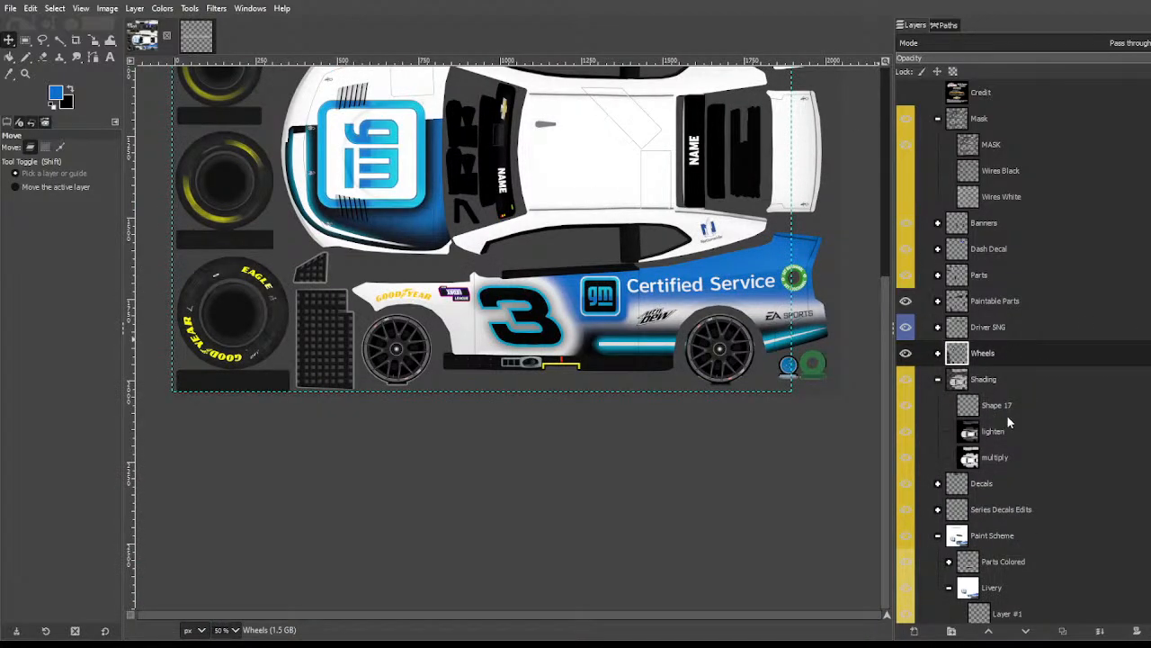
{"action": "scroll", "coordinate": [1007, 415], "scroll_direction": "down", "scroll_amount": 5}
{"action": "scroll", "coordinate": [1004, 410], "scroll_direction": "down", "scroll_amount": 5}
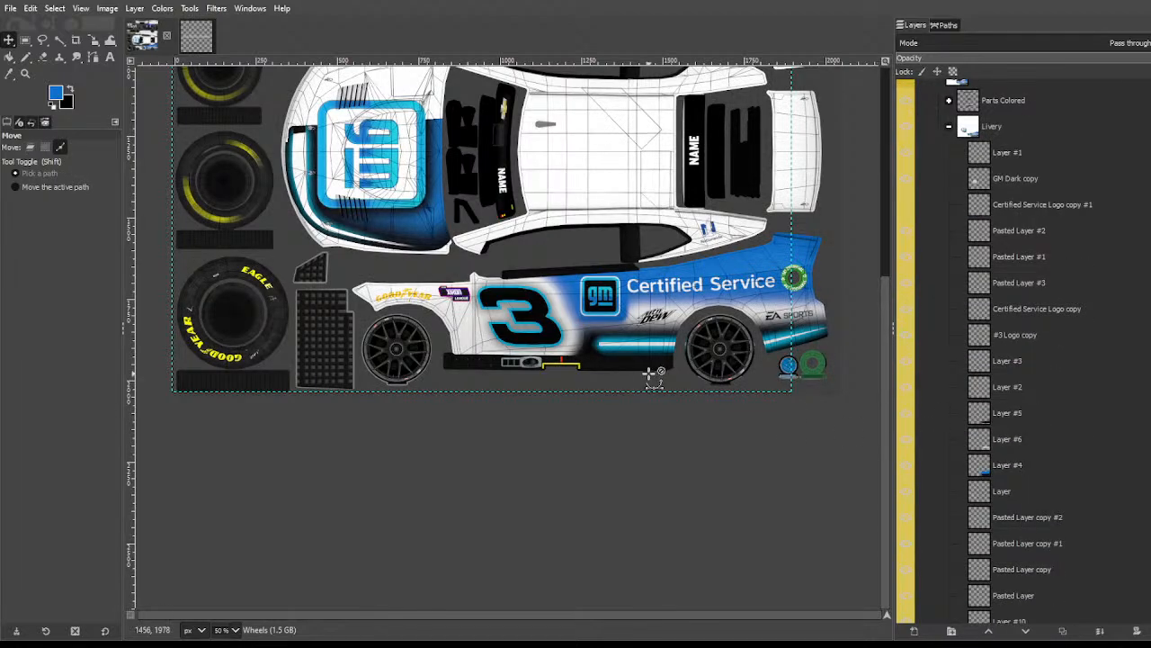
{"action": "scroll", "coordinate": [989, 549], "scroll_direction": "down", "scroll_amount": 3}
{"action": "left_click", "coordinate": [1011, 611]}
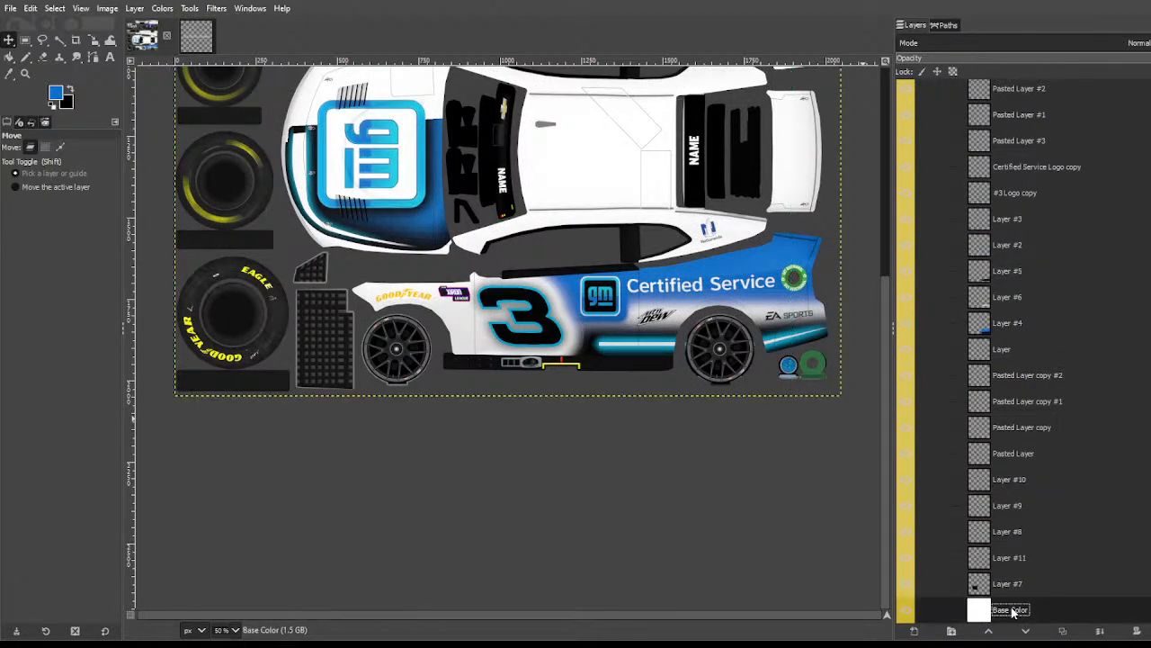
Step: Trace a closed path with curved corners around the lower half of the roof and convert it to a selection
{"action": "scroll", "coordinate": [491, 295], "scroll_direction": "up", "scroll_amount": 3}
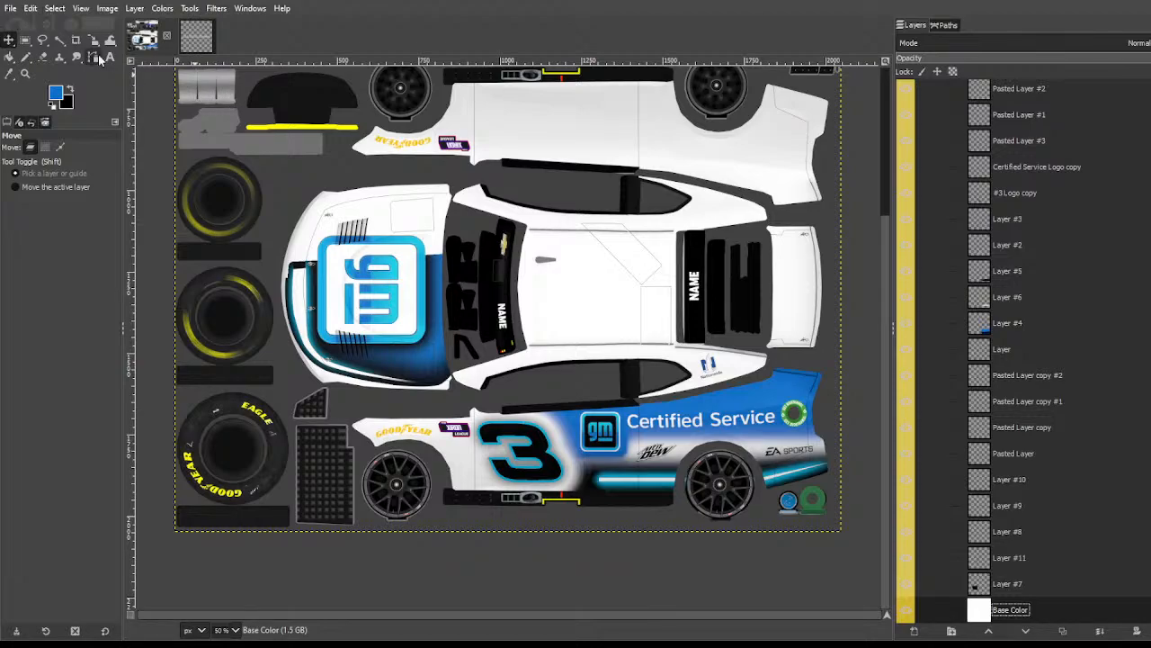
{"action": "left_click", "coordinate": [59, 40]}
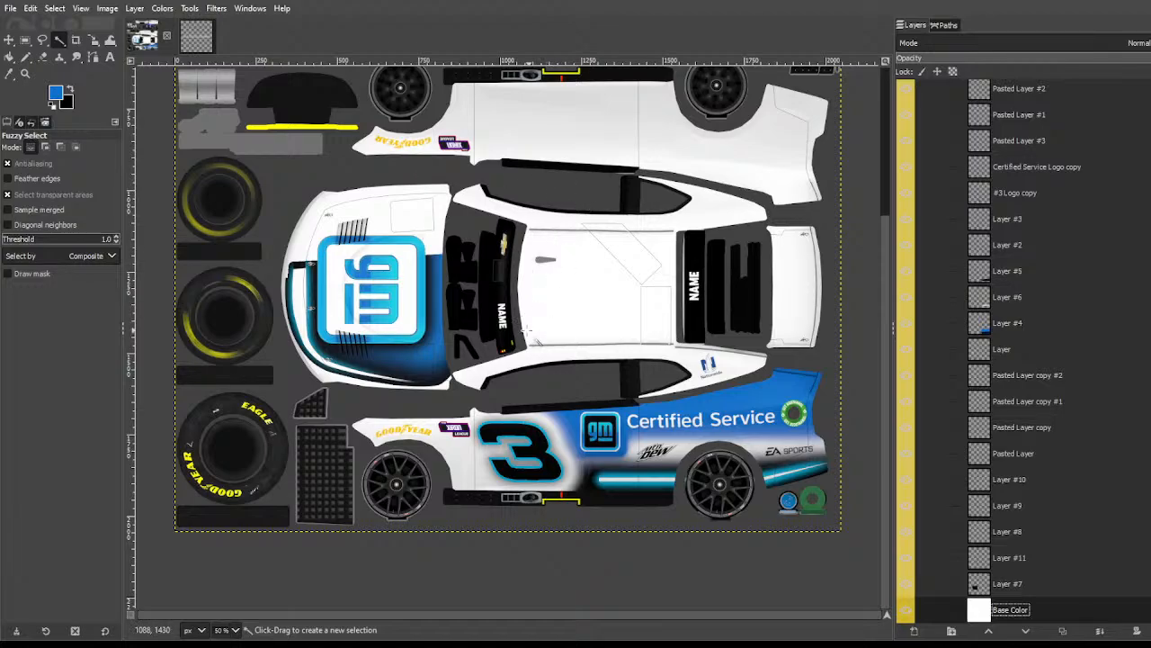
{"action": "scroll", "coordinate": [520, 332], "scroll_direction": "up", "scroll_amount": 2}
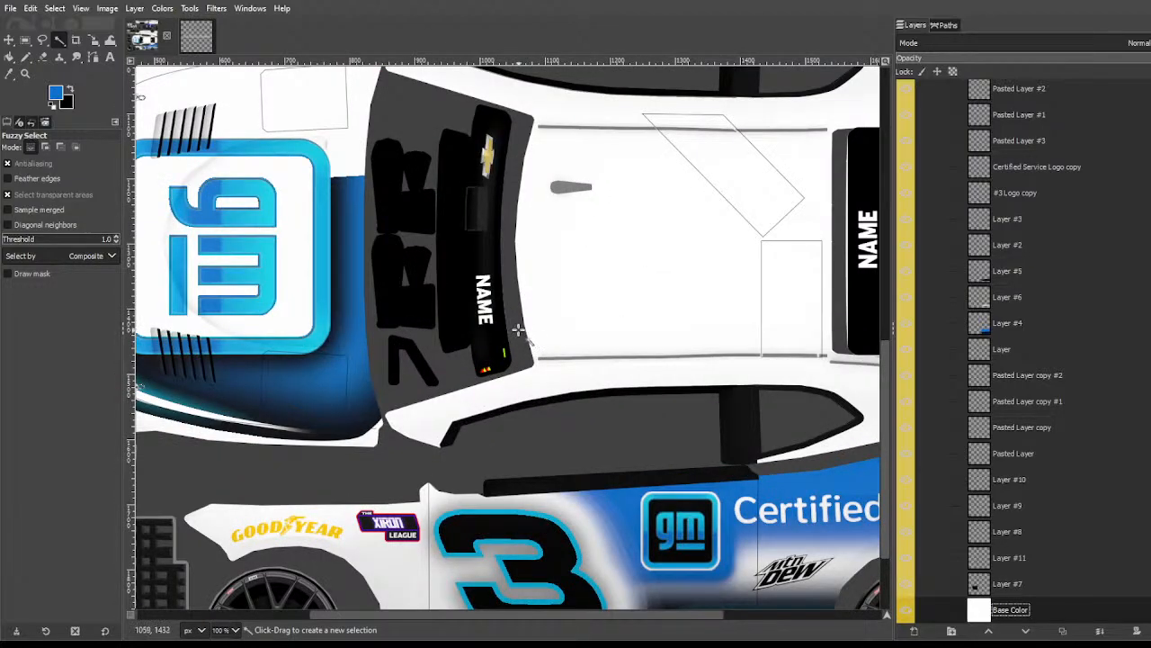
{"action": "key", "text": "b"}
{"action": "left_click", "coordinate": [518, 357]}
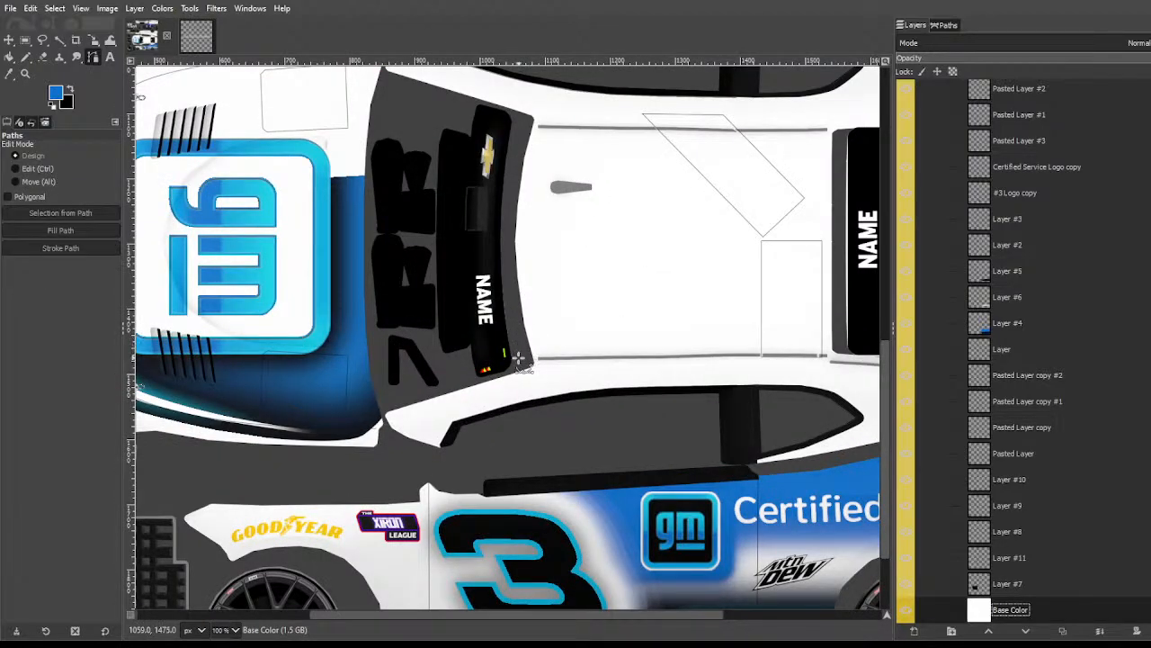
{"action": "mouse_move", "coordinate": [572, 330]}
{"action": "left_mouse_down"}
{"action": "mouse_move", "coordinate": [623, 330]}
{"action": "mouse_move", "coordinate": [590, 330]}
{"action": "left_mouse_up"}
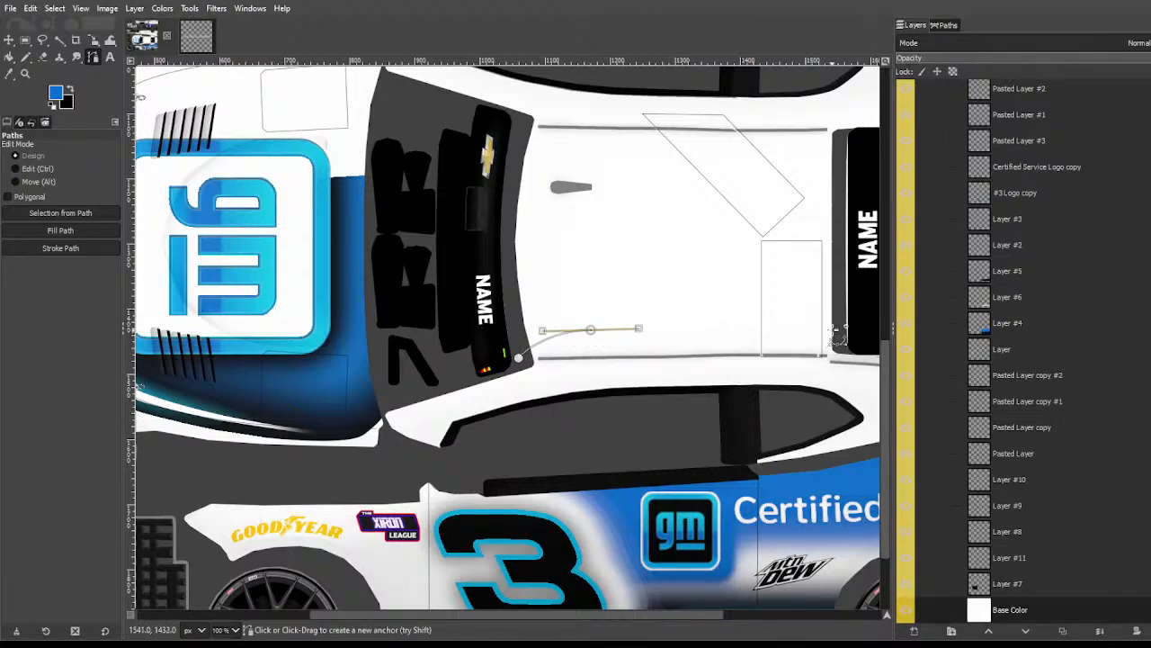
{"action": "left_click", "coordinate": [803, 331]}
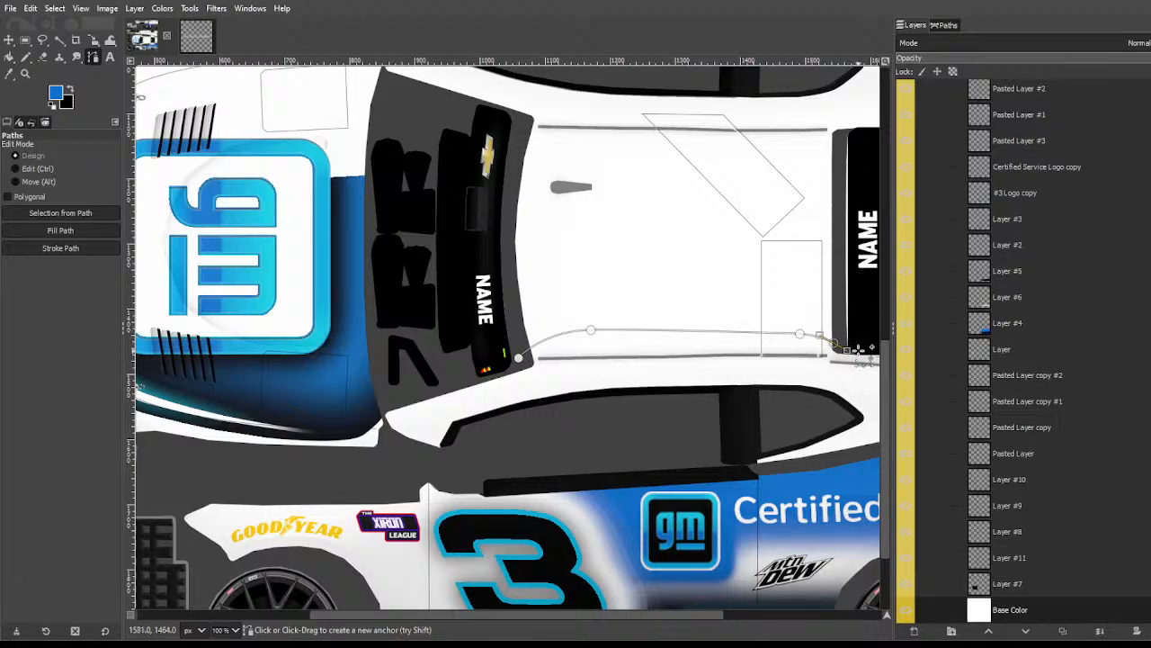
{"action": "left_click", "coordinate": [855, 350]}
{"action": "left_click_drag", "start_coordinate": [855, 351], "coordinate": [846, 211]}
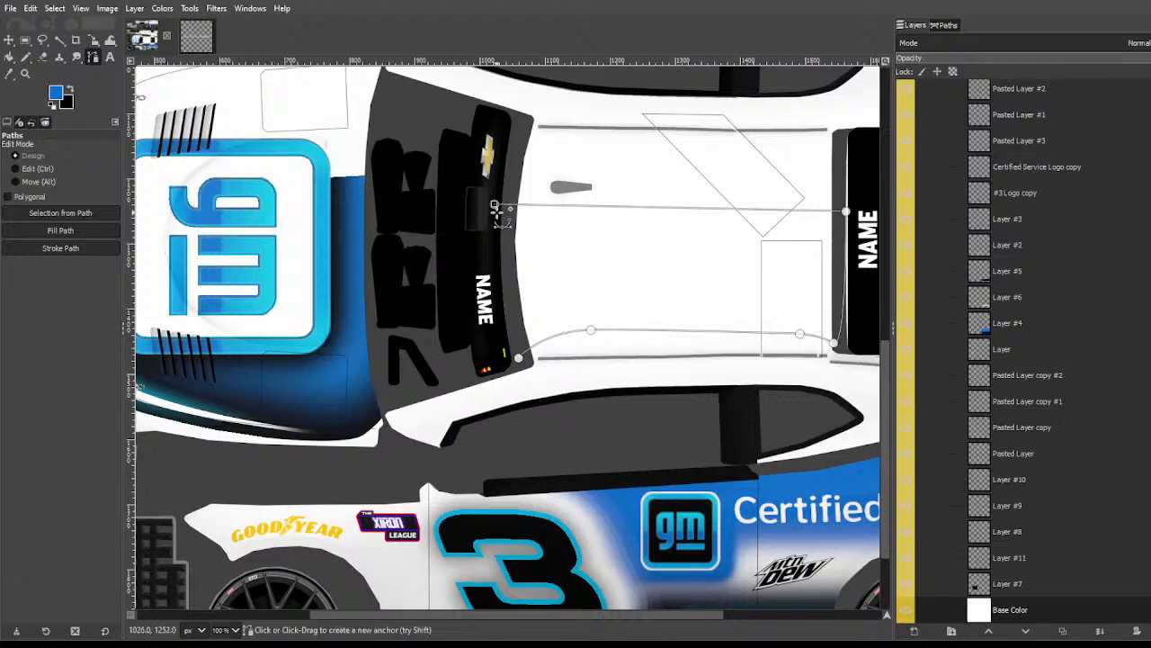
{"action": "left_click_drag", "start_coordinate": [511, 344], "coordinate": [527, 378]}
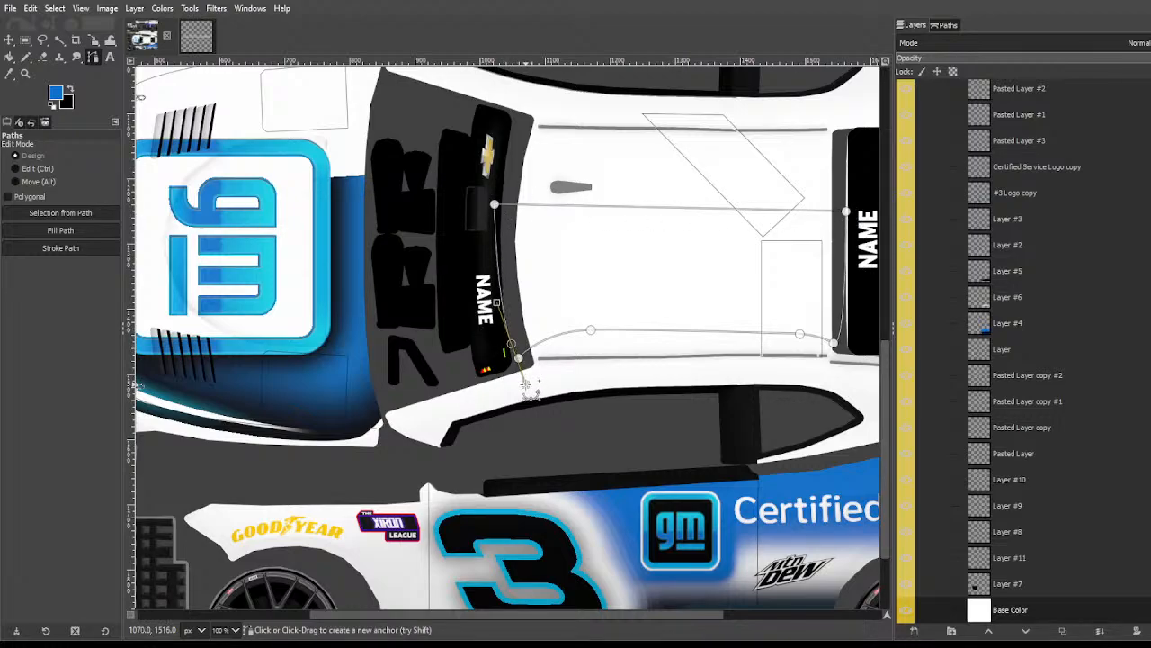
{"action": "key", "text": "Return"}
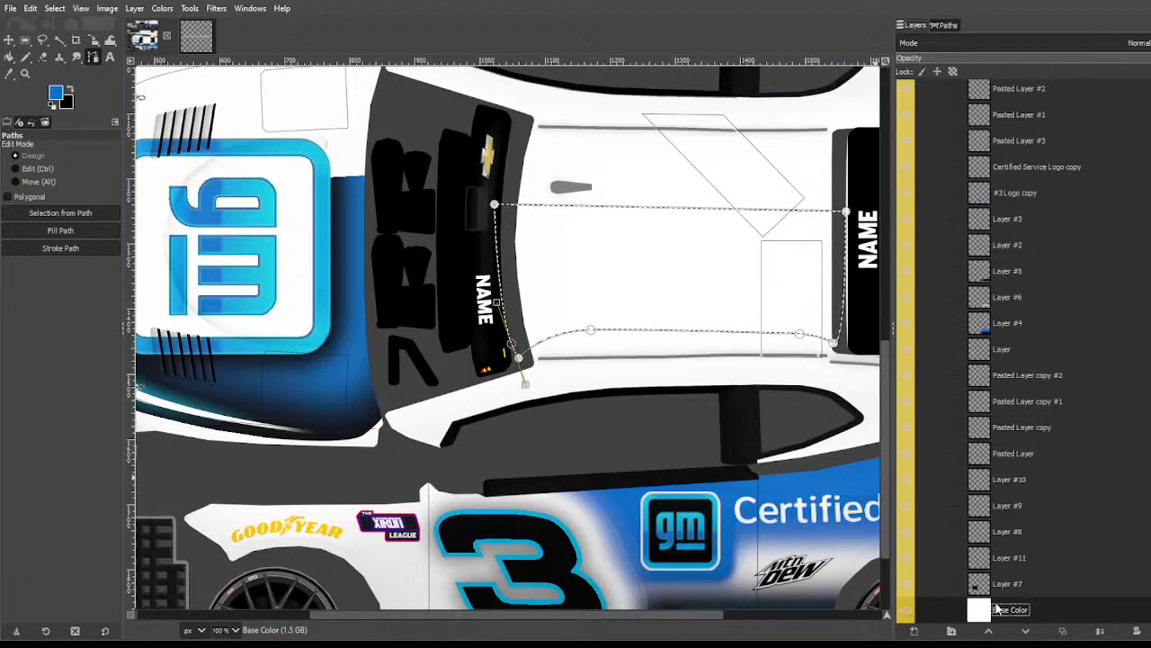
Step: Add a new layer above Base Color, activate Bucket Fill, and grow the roof selection outward
{"action": "left_click", "coordinate": [1069, 617]}
{"action": "key", "text": "shift+b"}
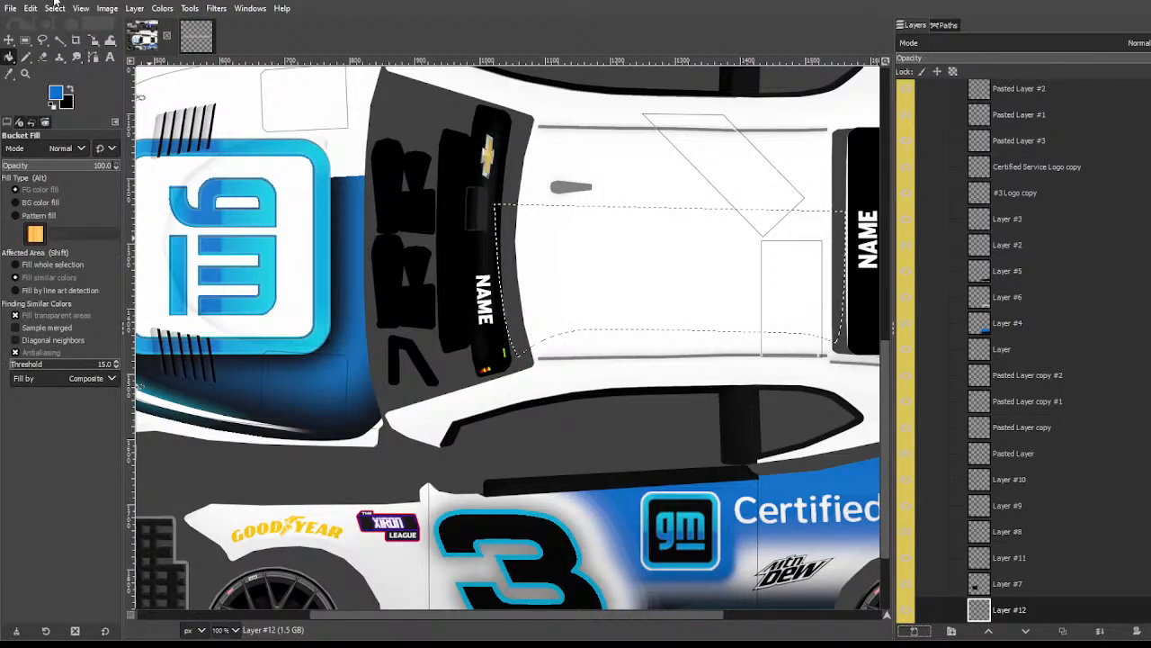
{"action": "left_click", "coordinate": [55, 8]}
{"action": "left_click", "coordinate": [87, 167]}
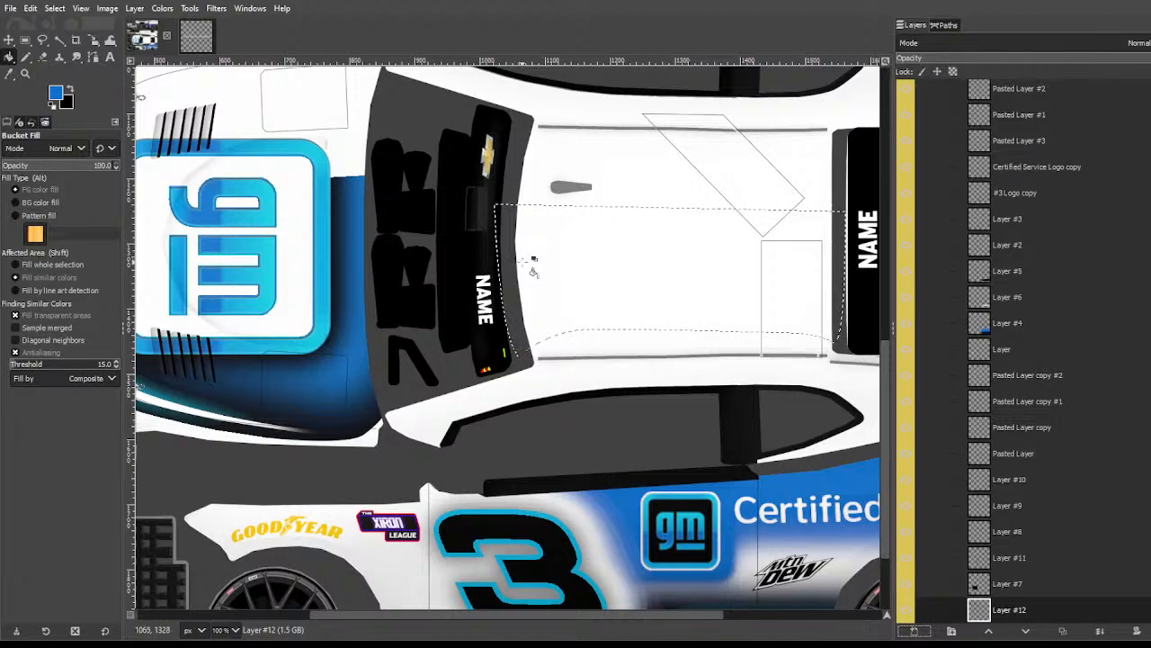
{"action": "key", "text": "x"}
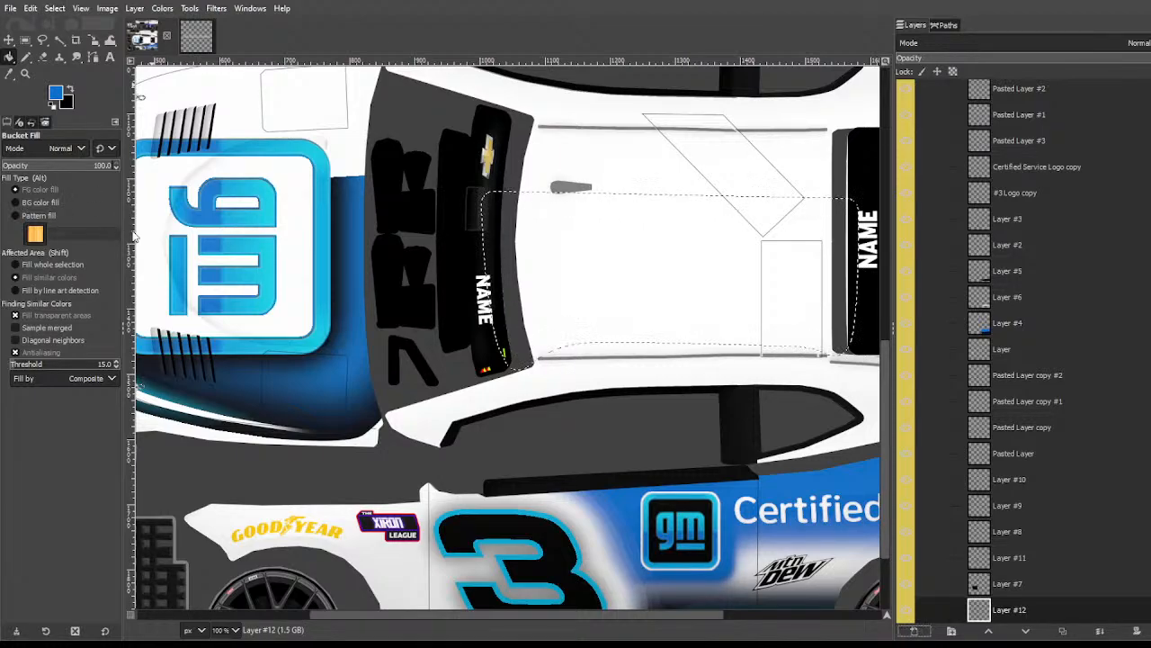
Step: Swap the foreground and background colors, fill the roof selection with black, and clear the selection
{"action": "left_click", "coordinate": [553, 322]}
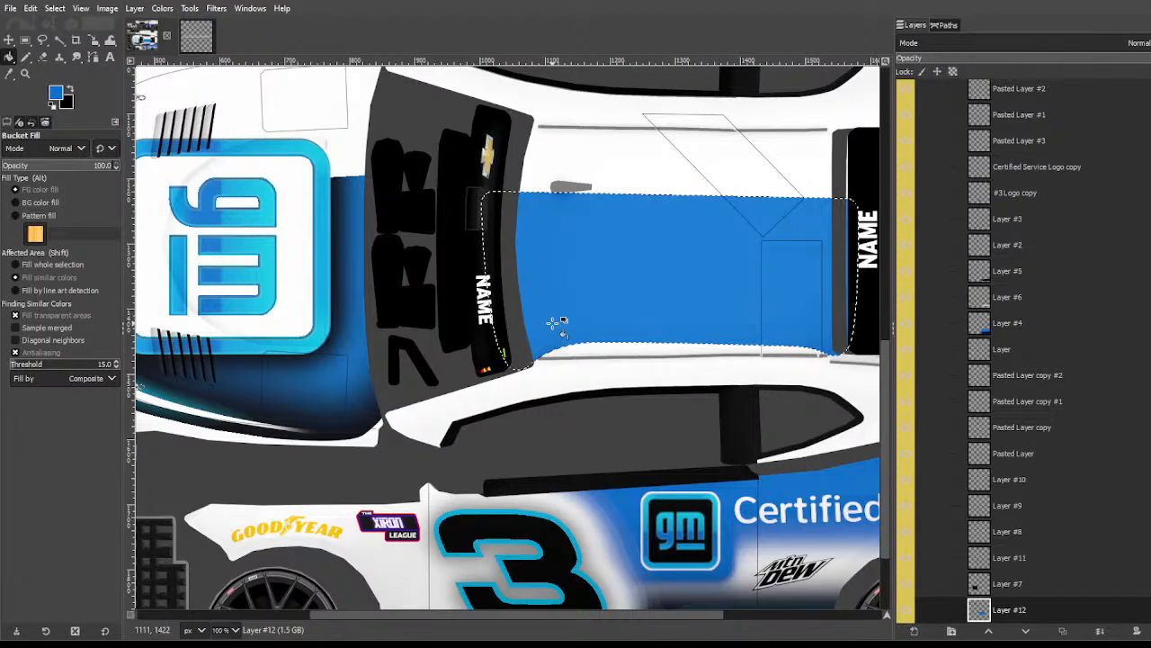
{"action": "key", "text": "ctrl+z"}
{"action": "key", "text": "x"}
{"action": "left_click", "coordinate": [553, 313]}
{"action": "key", "text": "ctrl+shift+a"}
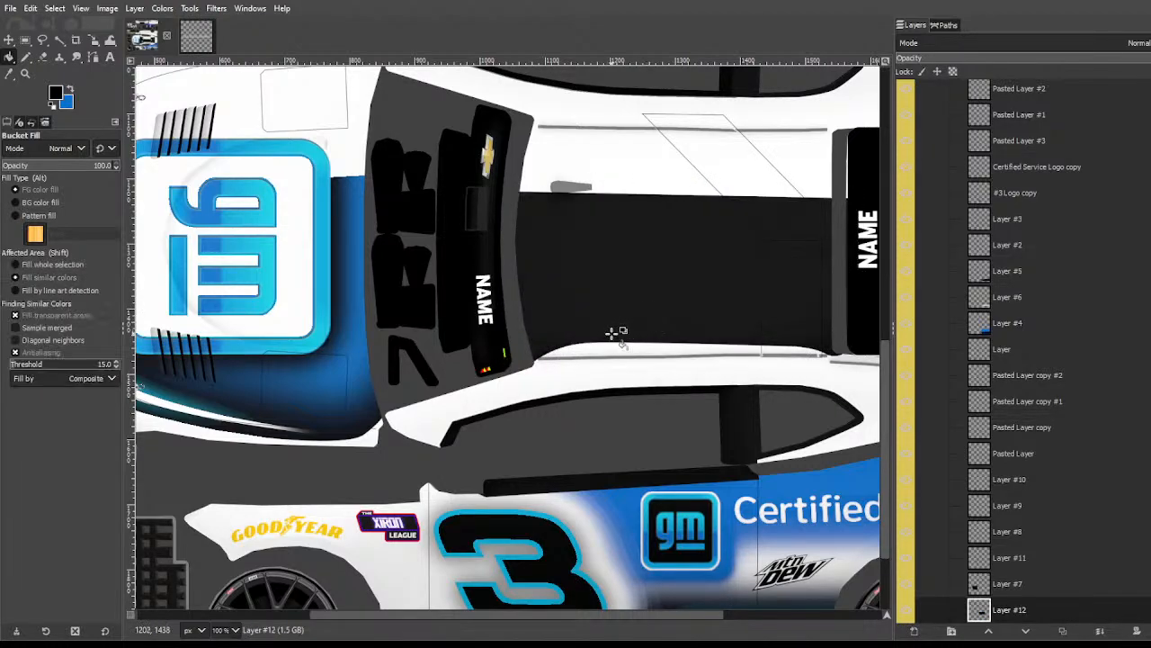
Step: Trace a closed path along the grey line below the roof and back across the black area, and convert it to a selection
{"action": "key", "text": "b"}
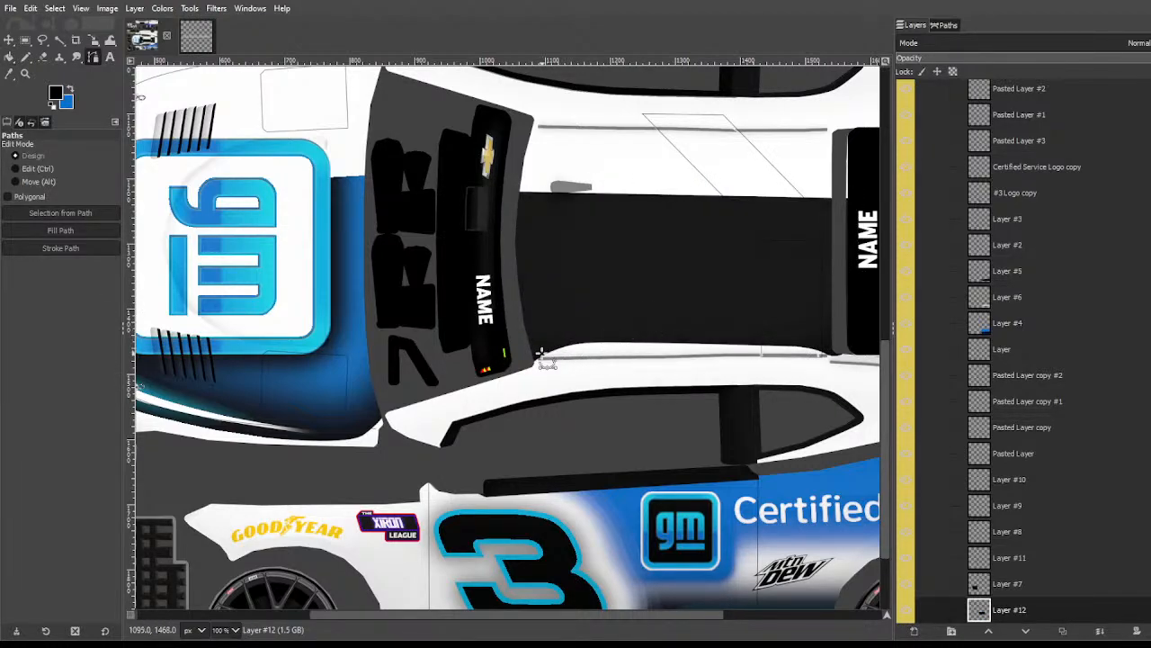
{"action": "left_click", "coordinate": [537, 359]}
{"action": "left_click_drag", "start_coordinate": [611, 348], "coordinate": [688, 349]}
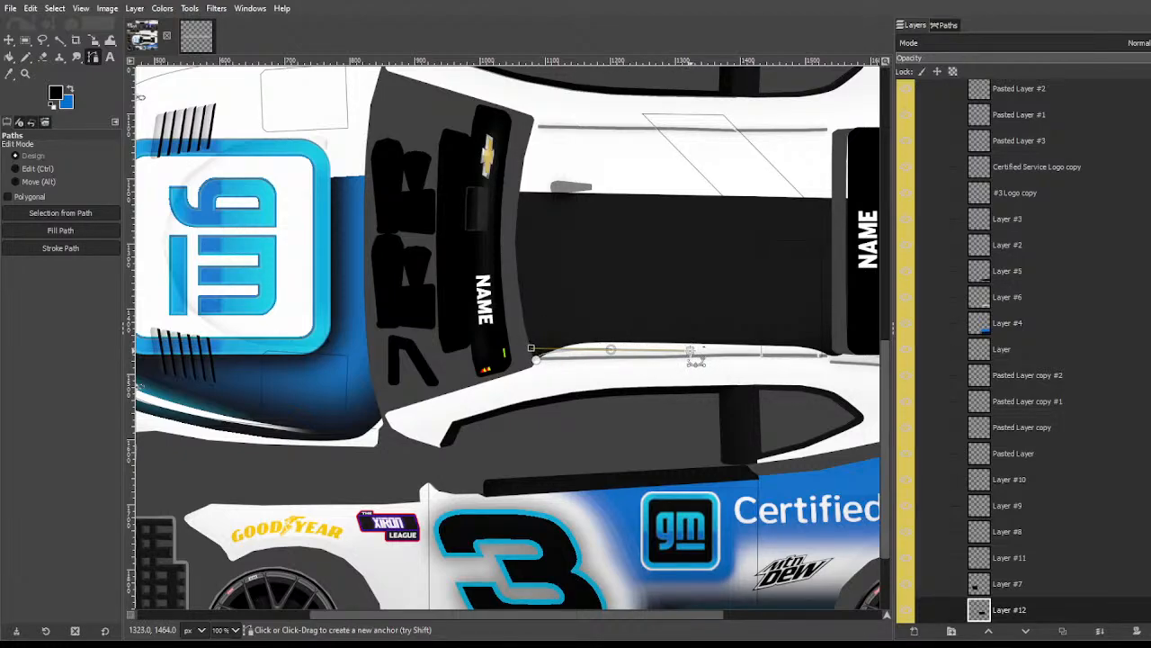
{"action": "key", "text": "ctrl+z"}
{"action": "left_click_drag", "start_coordinate": [563, 352], "coordinate": [575, 352]}
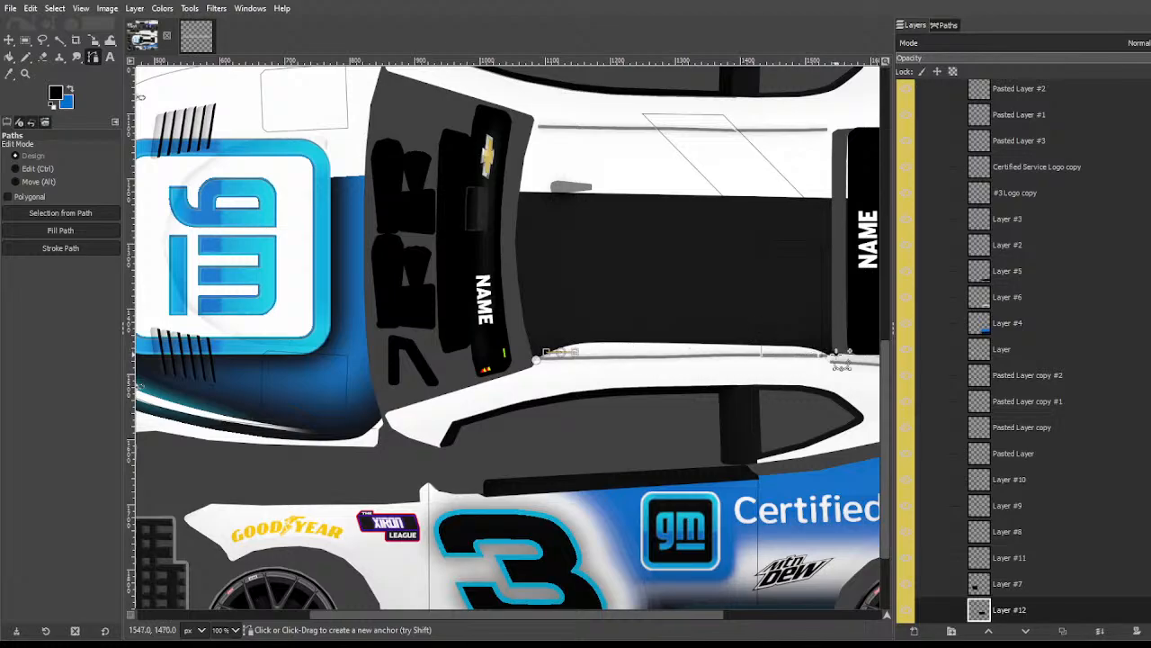
{"action": "left_click", "coordinate": [836, 353]}
{"action": "mouse_move", "coordinate": [838, 354]}
{"action": "left_mouse_down"}
{"action": "mouse_move", "coordinate": [806, 351]}
{"action": "mouse_move", "coordinate": [834, 356]}
{"action": "mouse_move", "coordinate": [832, 337]}
{"action": "left_mouse_up"}
{"action": "left_click", "coordinate": [849, 329]}
{"action": "left_click", "coordinate": [733, 278]}
{"action": "left_click", "coordinate": [521, 313]}
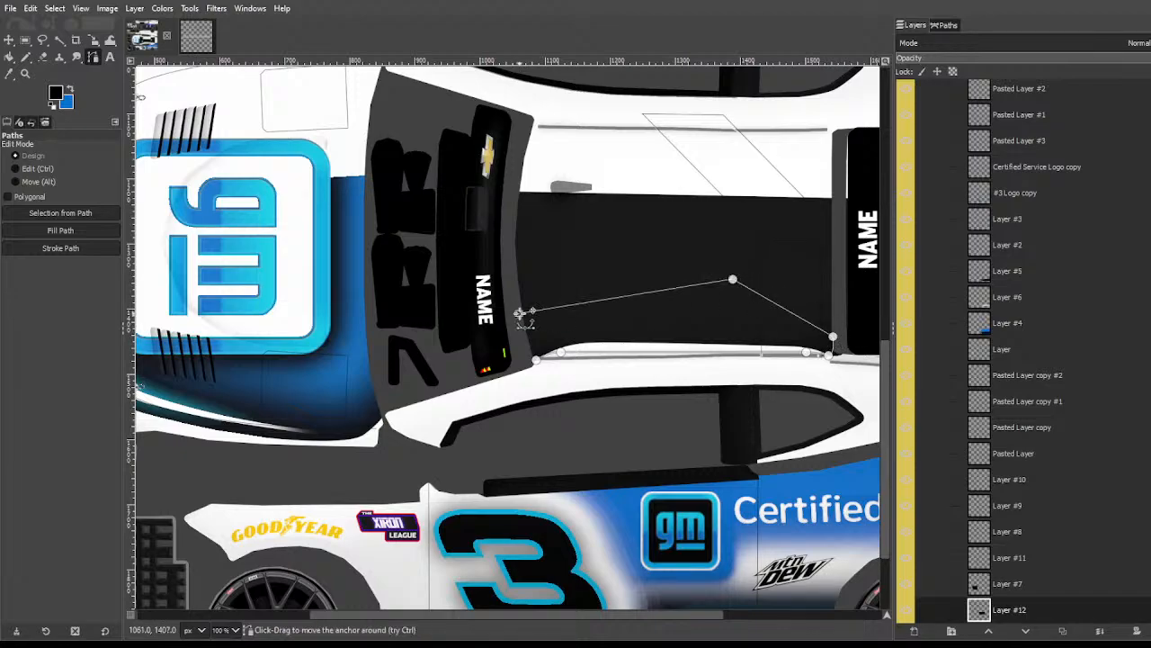
{"action": "key", "text": "Return"}
Step: Fill the traced strip along the roof's lower edge with black and clear the selection
{"action": "key", "text": "shift+b"}
{"action": "left_click", "coordinate": [563, 332]}
{"action": "key", "text": "ctrl+shift+a"}
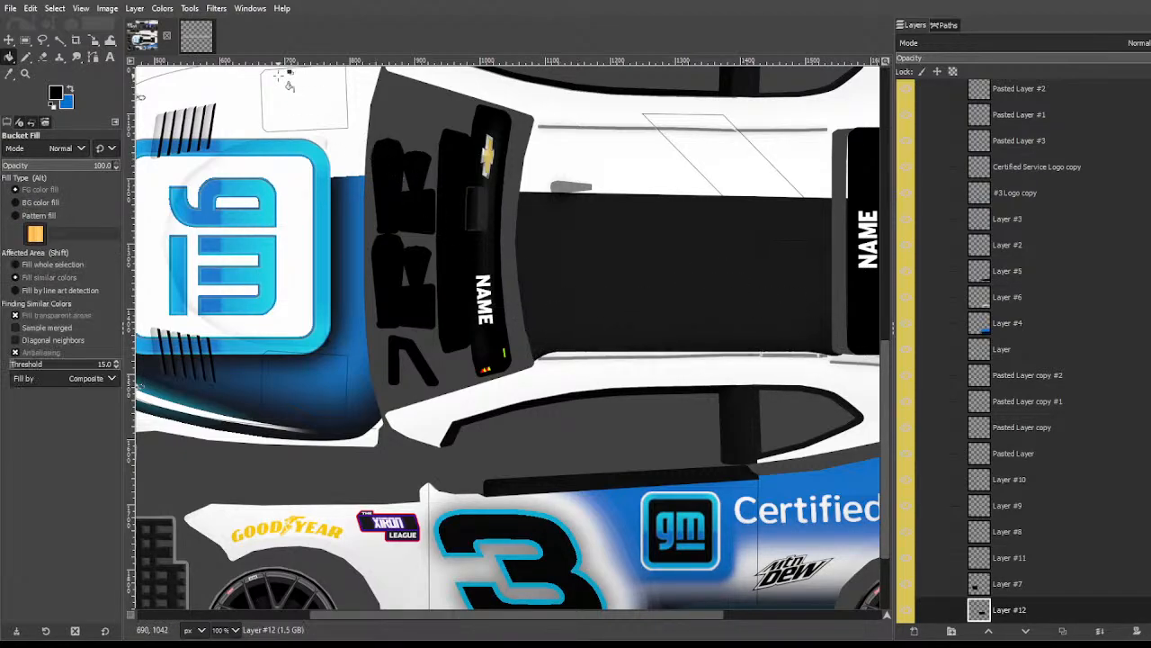
{"action": "key", "text": "shift+p"}
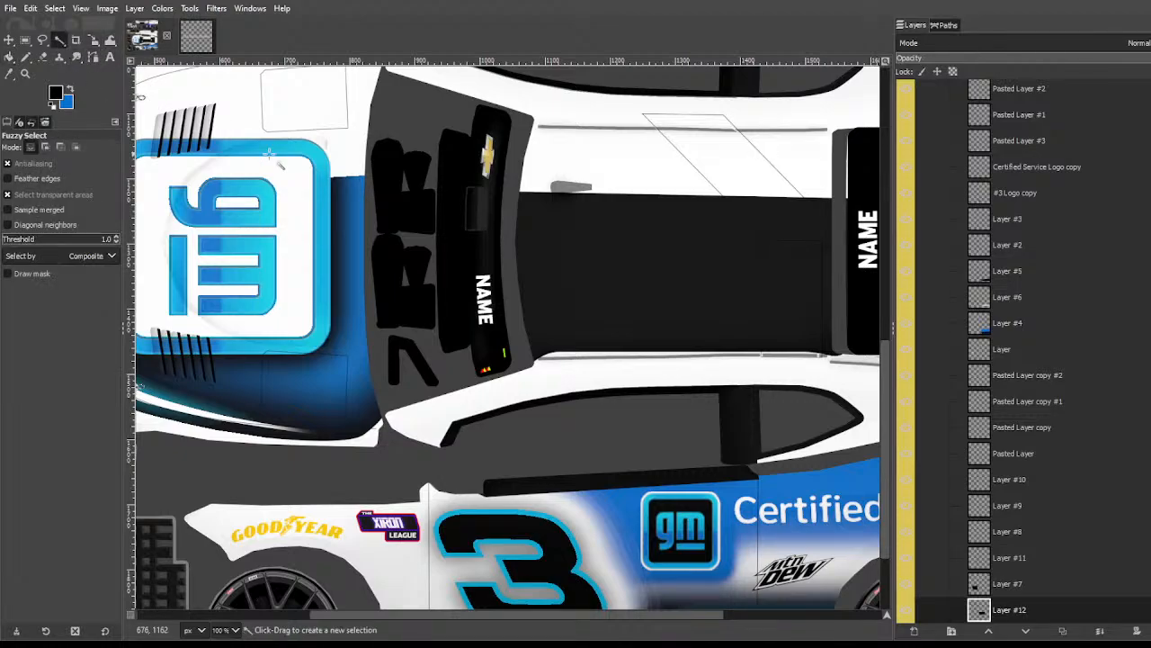
{"action": "left_click", "coordinate": [575, 367]}
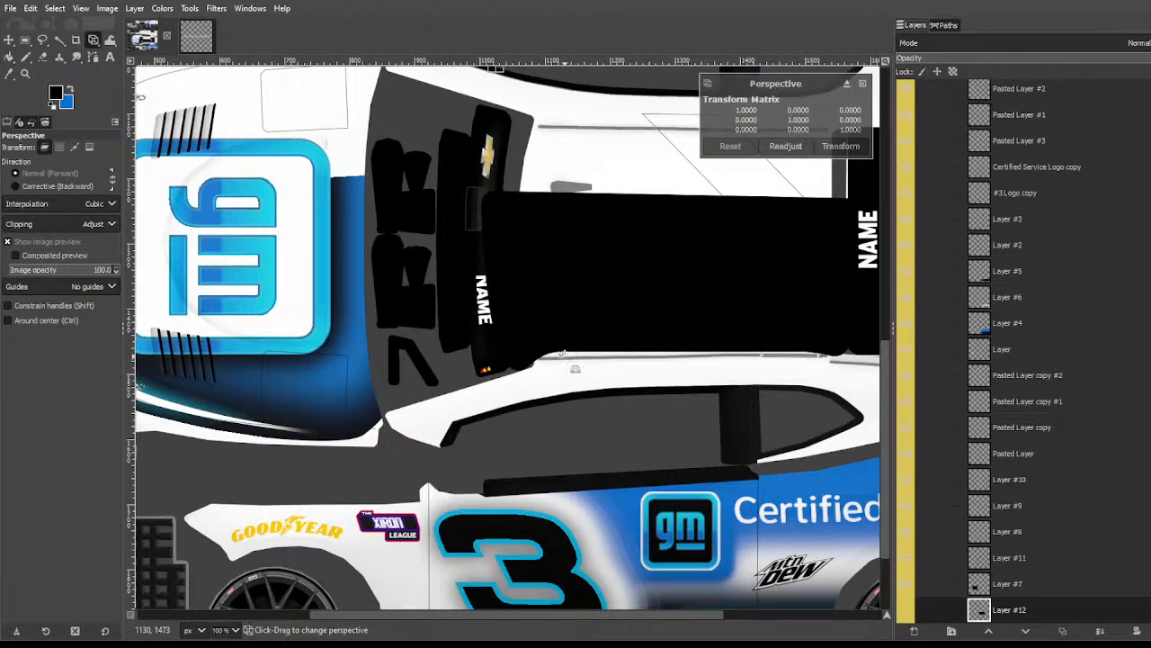
{"action": "key", "text": "Escape"}
Step: Trace a curved closed path over the roof's lower edge and the white pillar area below it, and convert it to a selection
{"action": "key", "text": "b"}
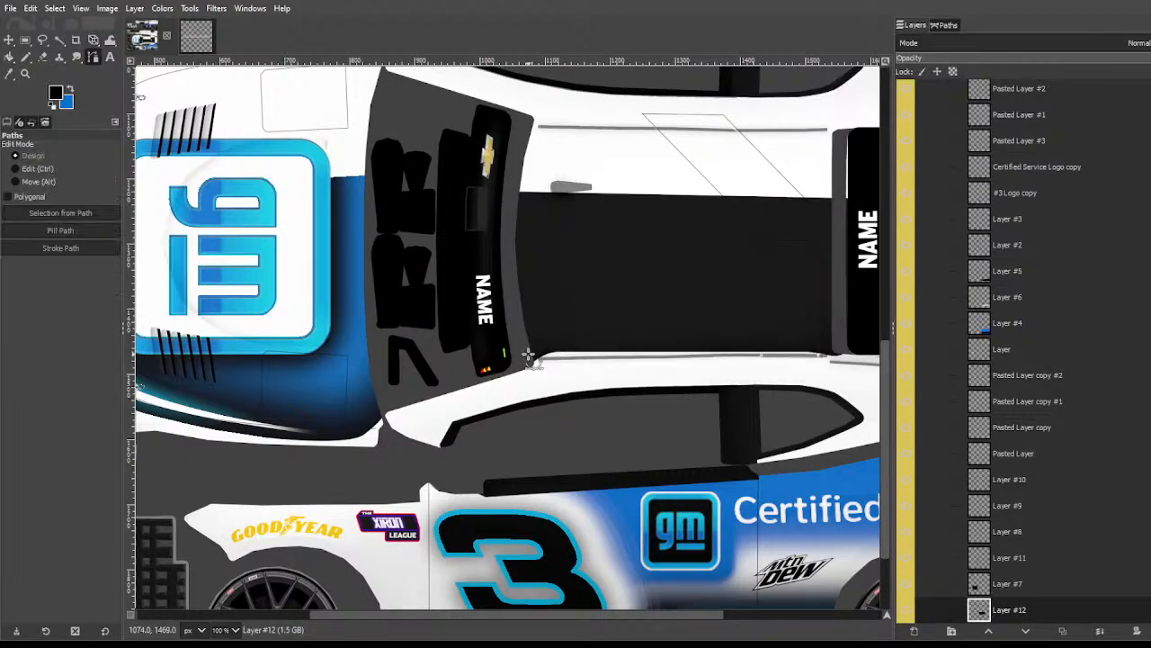
{"action": "left_click_drag", "start_coordinate": [600, 342], "coordinate": [709, 343]}
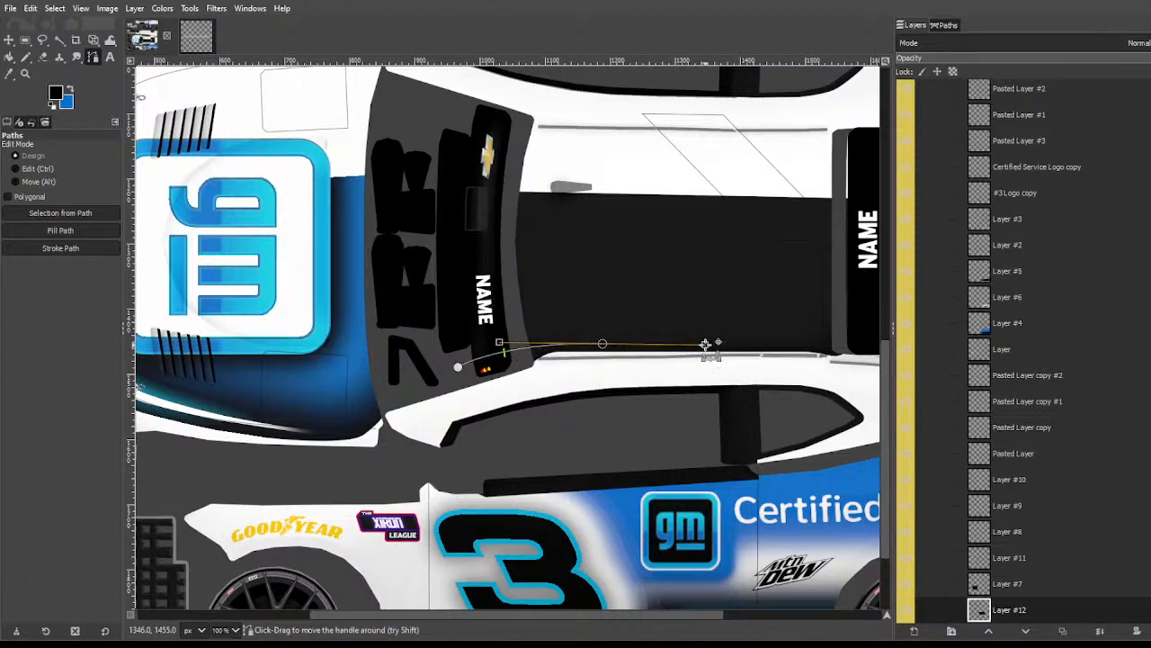
{"action": "left_click", "coordinate": [848, 345]}
{"action": "left_click_drag", "start_coordinate": [848, 345], "coordinate": [859, 348]}
{"action": "left_click", "coordinate": [858, 380]}
{"action": "left_click", "coordinate": [597, 417]}
{"action": "left_click", "coordinate": [445, 413]}
{"action": "key", "text": "Return"}
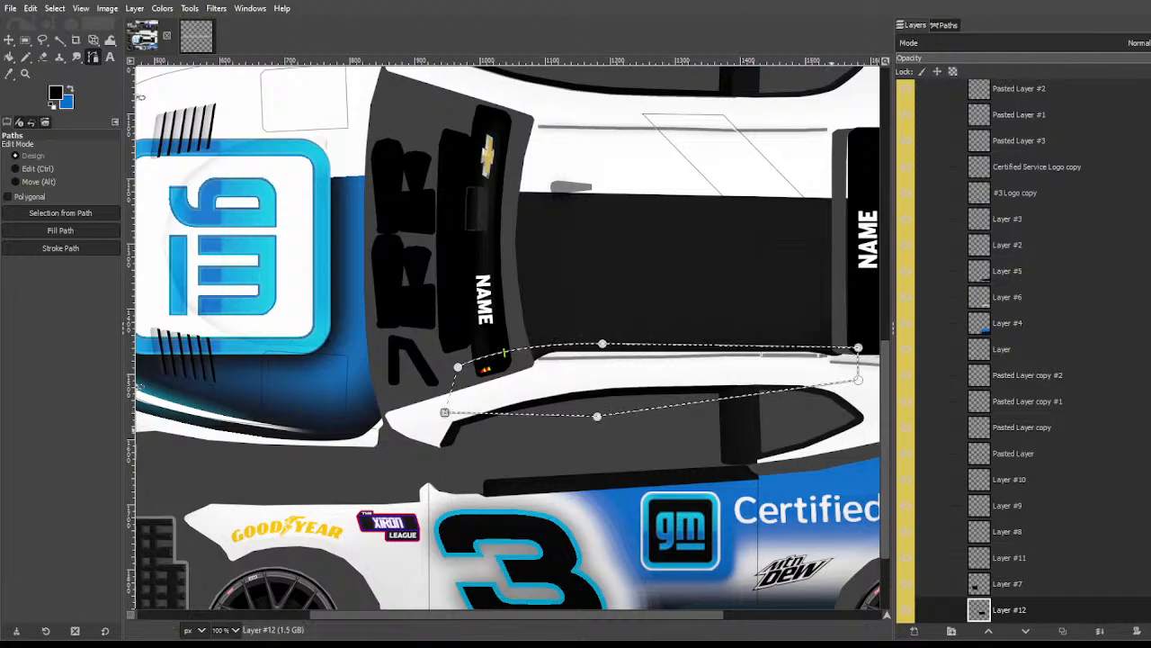
Step: Delete the black fill inside the traced selection, activate Fuzzy Select, and clear the selection
{"action": "scroll", "coordinate": [1033, 324], "scroll_direction": "up", "scroll_amount": 5}
{"action": "scroll", "coordinate": [1032, 324], "scroll_direction": "up", "scroll_amount": 2}
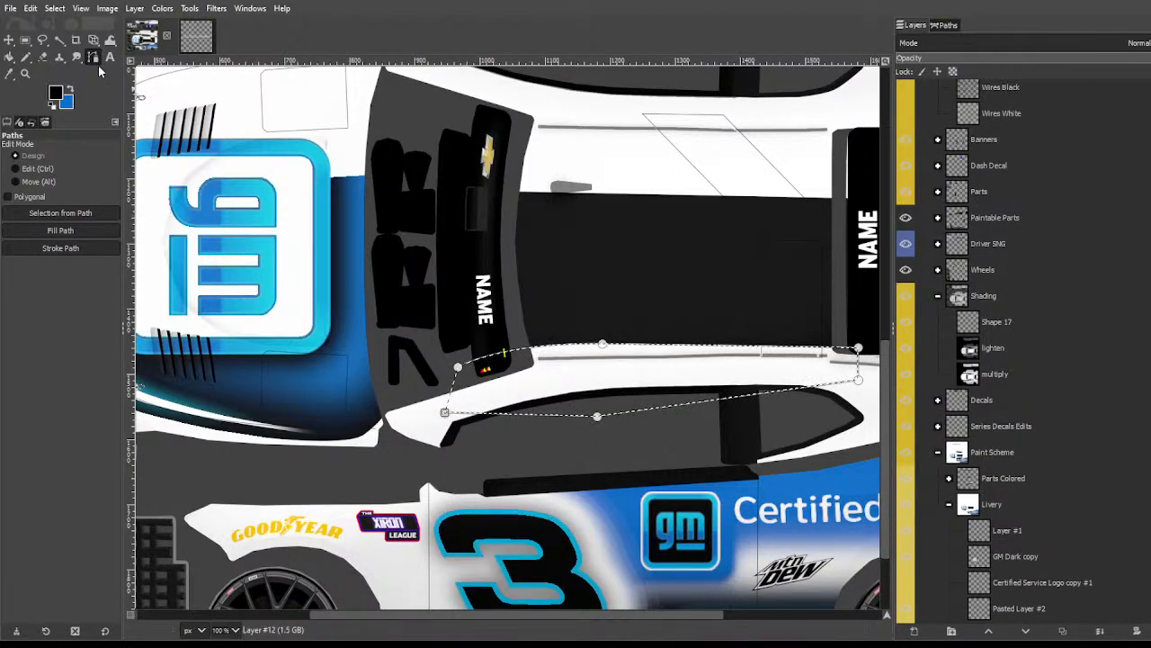
{"action": "left_click", "coordinate": [59, 40]}
{"action": "key", "text": "ctrl+shift+a"}
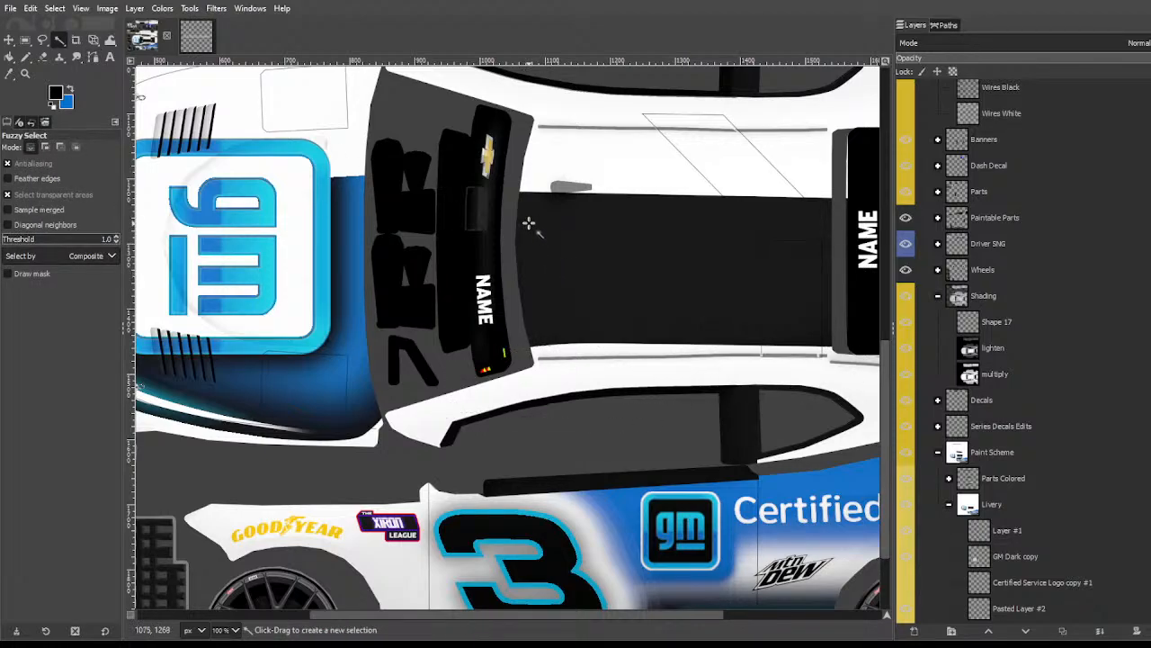
Step: Draw a 451 by 115 px rectangular selection below the roof edge, clear it, and fuzzy-select the black roof fill
{"action": "key", "text": "r"}
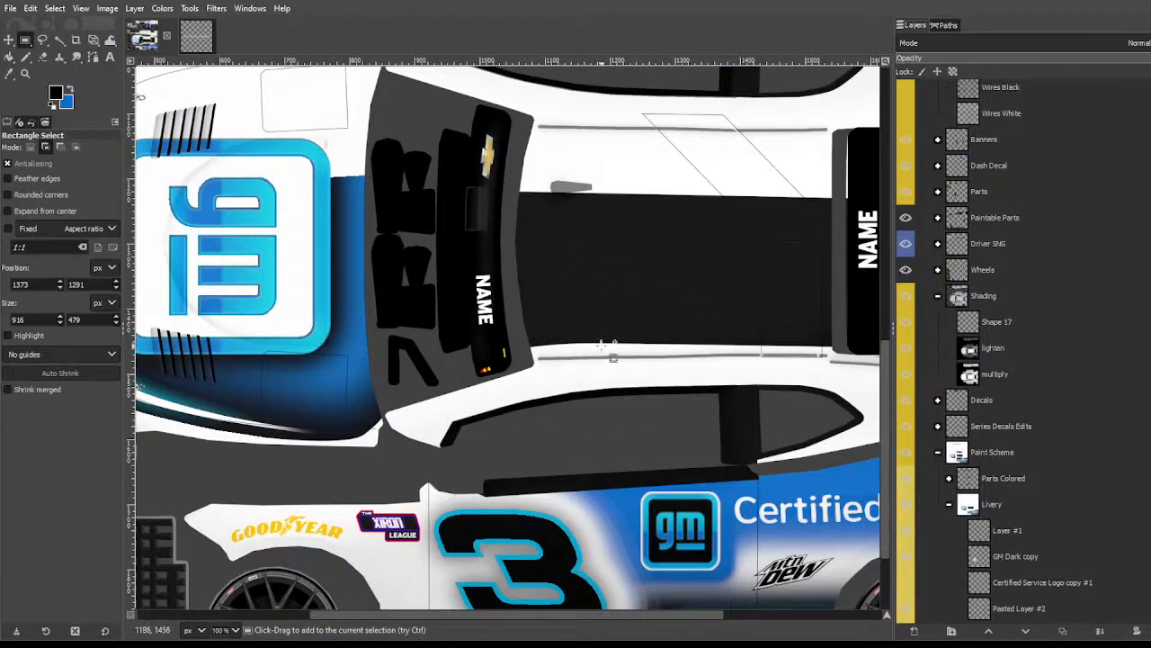
{"action": "left_click_drag", "start_coordinate": [599, 344], "coordinate": [884, 418]}
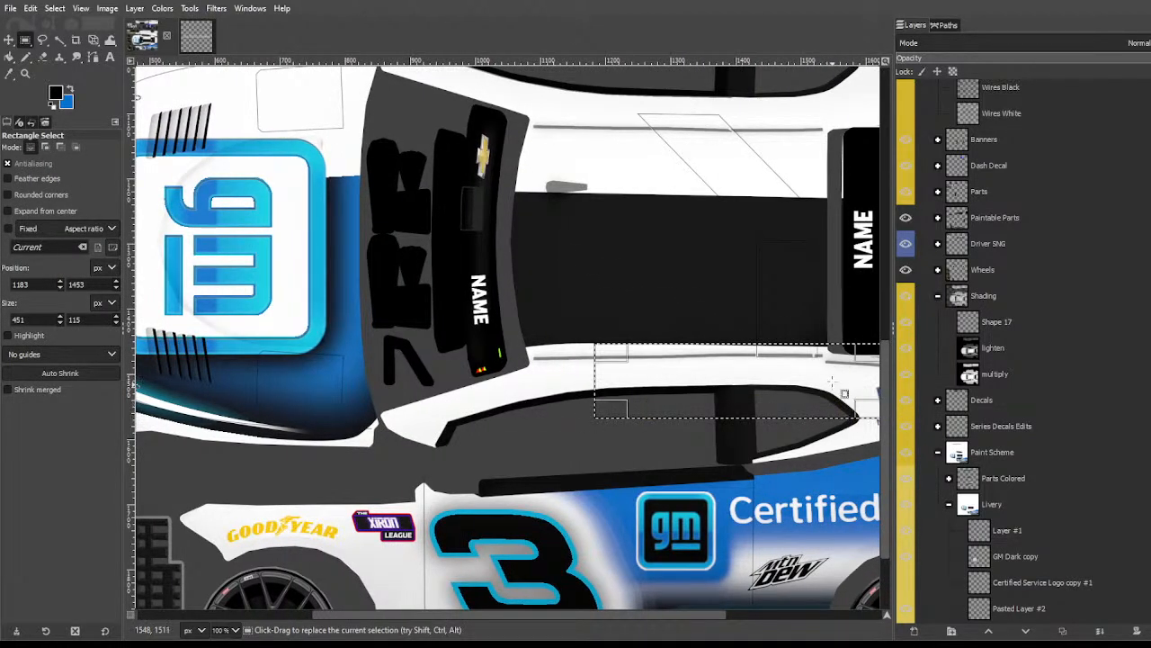
{"action": "key", "text": "ctrl+shift+a"}
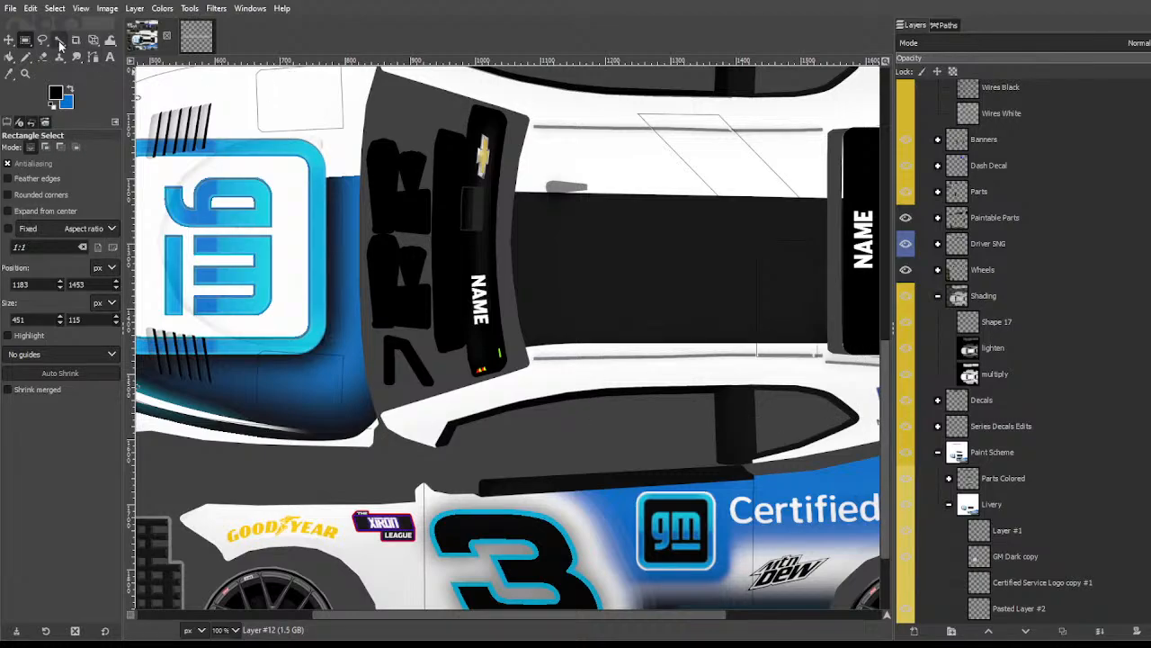
{"action": "left_click", "coordinate": [60, 41]}
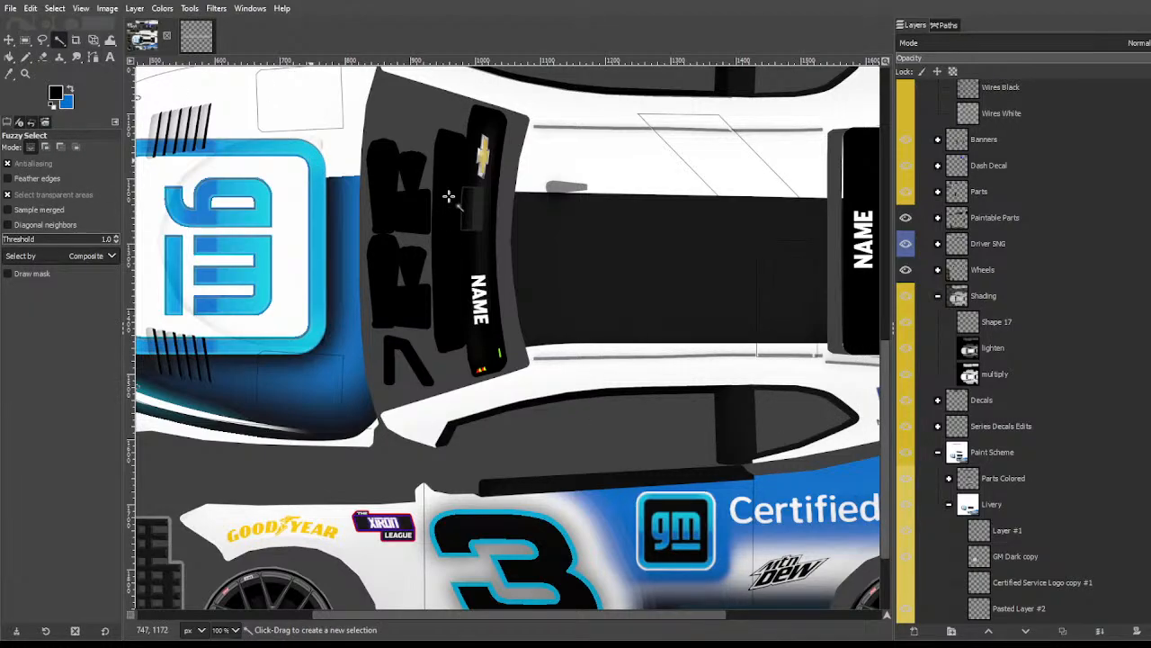
{"action": "left_click", "coordinate": [540, 265]}
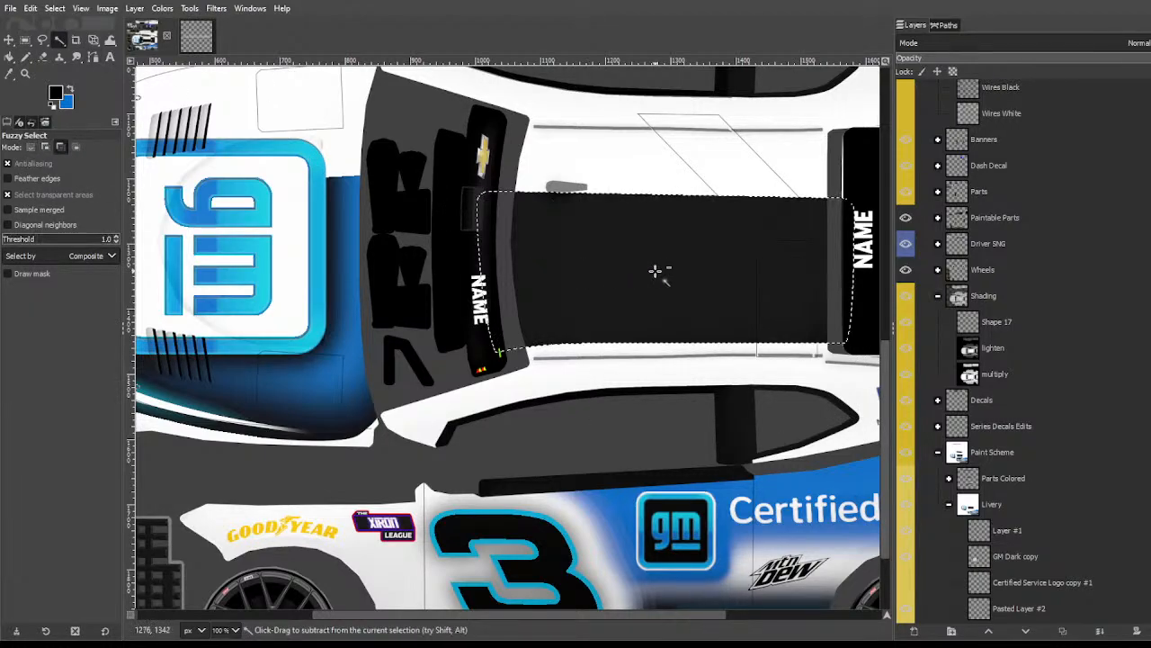
Step: Undo the recent selections and the trimming of the black fill along the roof's lower edge
{"action": "key", "text": "ctrl+z"}
{"action": "key", "text": "ctrl+z"}
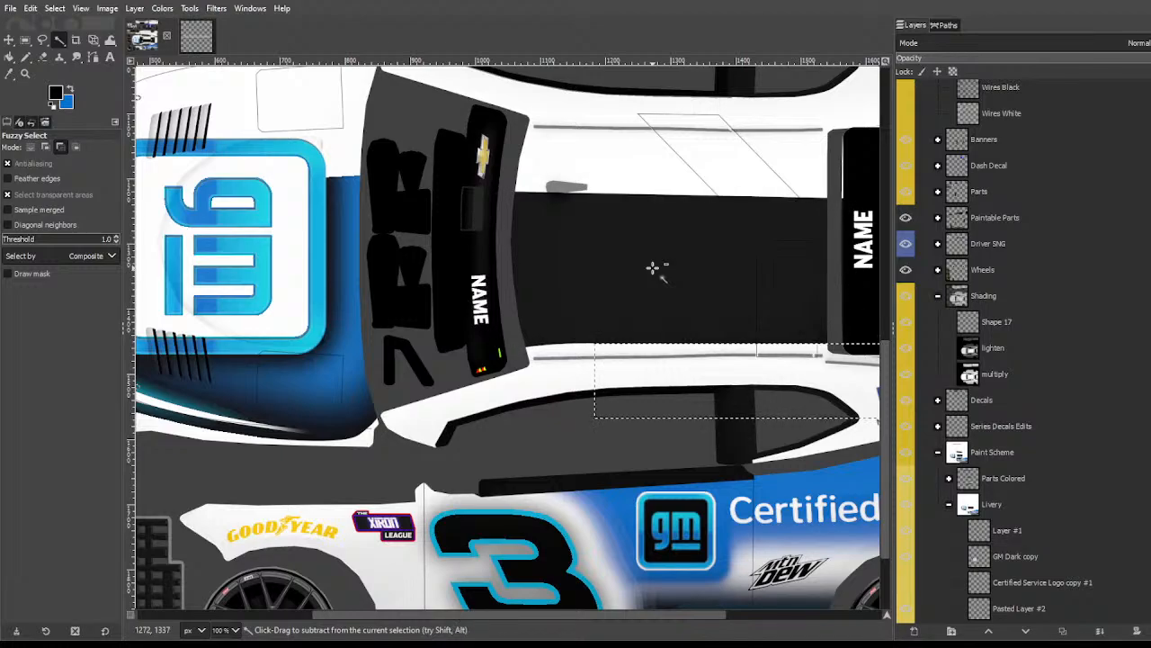
{"action": "key", "text": "ctrl+z"}
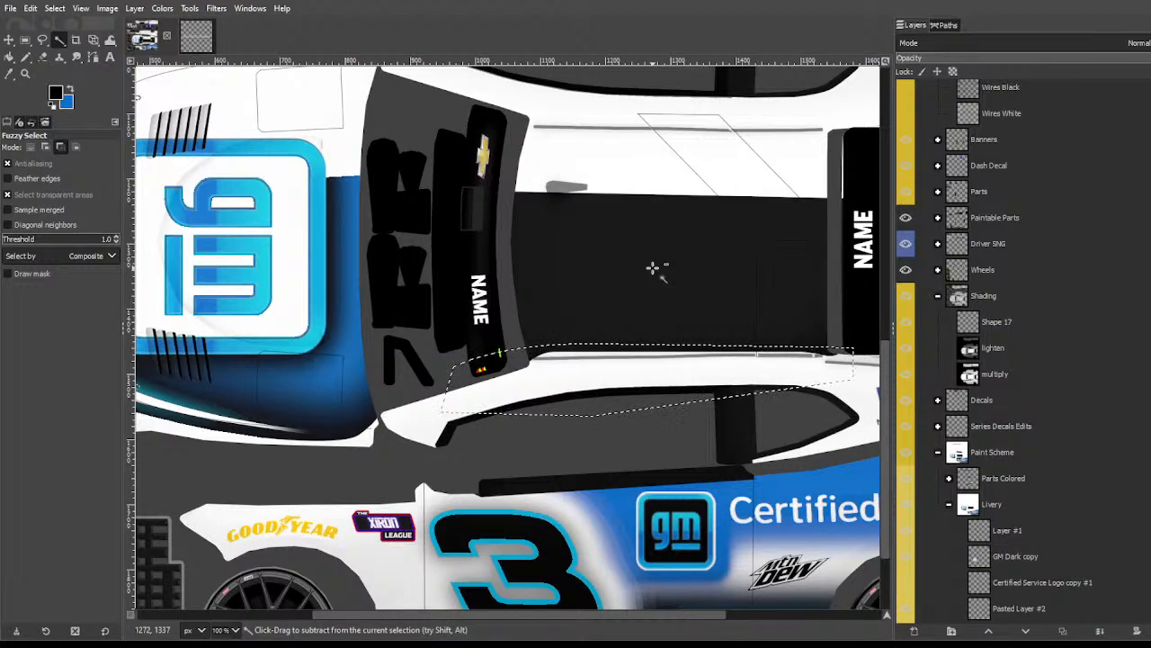
Step: Trace a path below the roof's lower front corner, trim the black overflow inside it, check the remaining fill by selection, and deselect
{"action": "key", "text": "ctrl+shift+a"}
{"action": "key", "text": "b"}
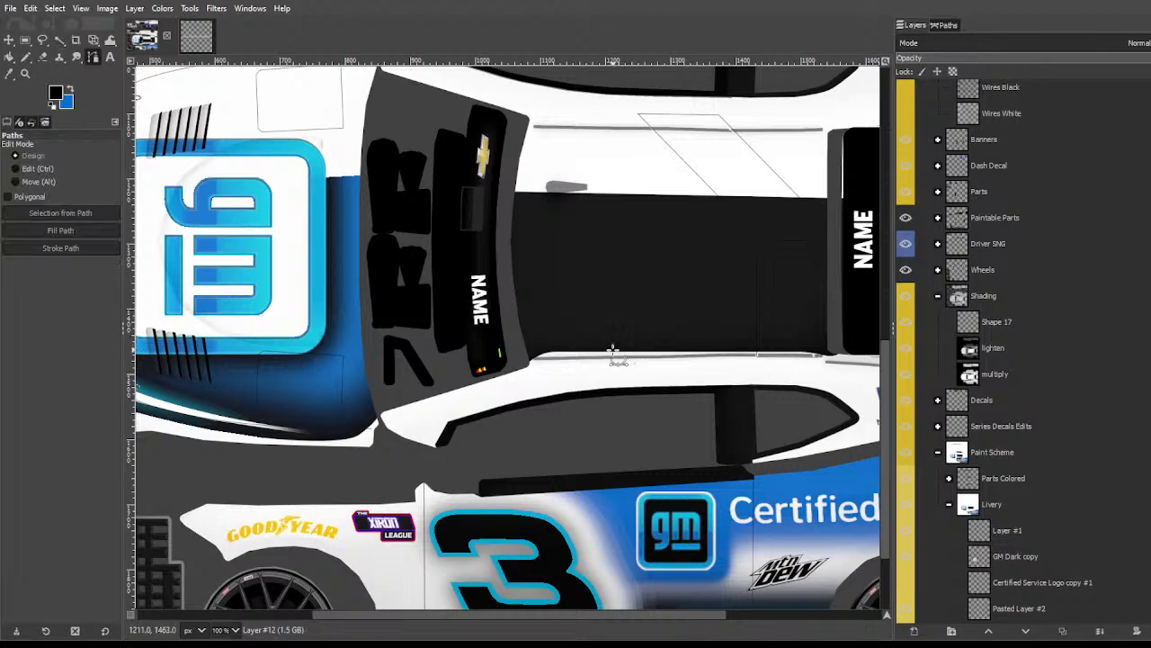
{"action": "left_click", "coordinate": [608, 352]}
{"action": "left_click_drag", "start_coordinate": [517, 355], "coordinate": [496, 358]}
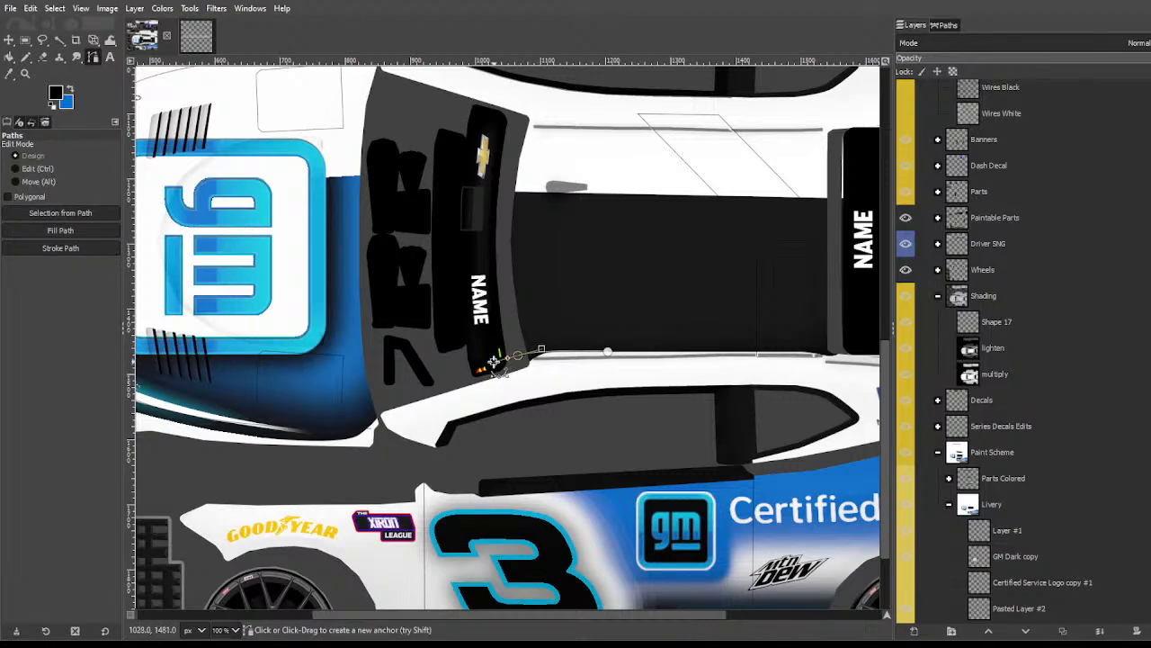
{"action": "left_click_drag", "start_coordinate": [375, 404], "coordinate": [459, 438]}
{"action": "left_click", "coordinate": [457, 438]}
{"action": "left_click", "coordinate": [659, 393]}
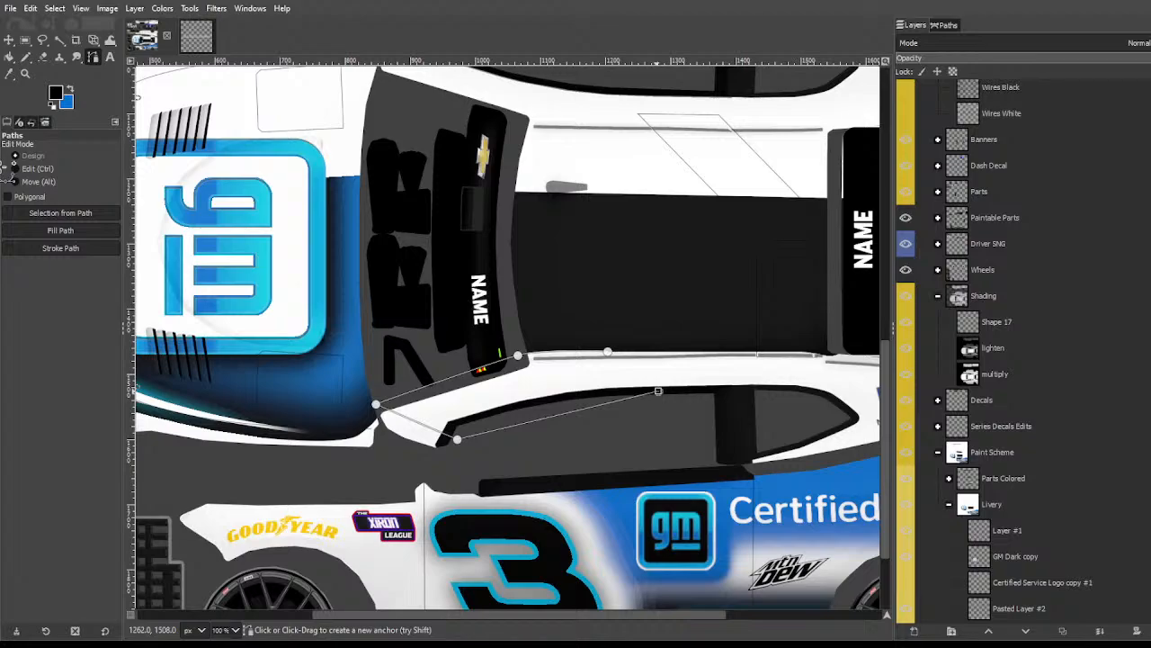
{"action": "key", "text": "u"}
{"action": "left_click", "coordinate": [567, 214]}
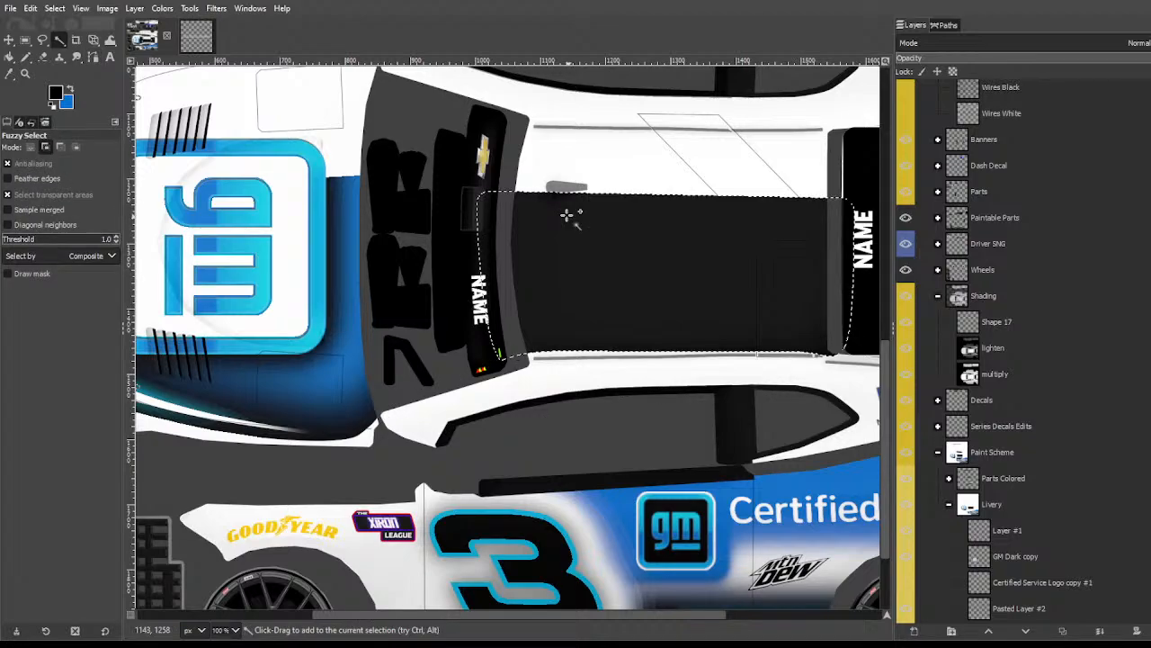
{"action": "key", "text": "ctrl+shift+a"}
Step: Crop the black roof layer to its content and duplicate it
{"action": "left_click", "coordinate": [135, 9]}
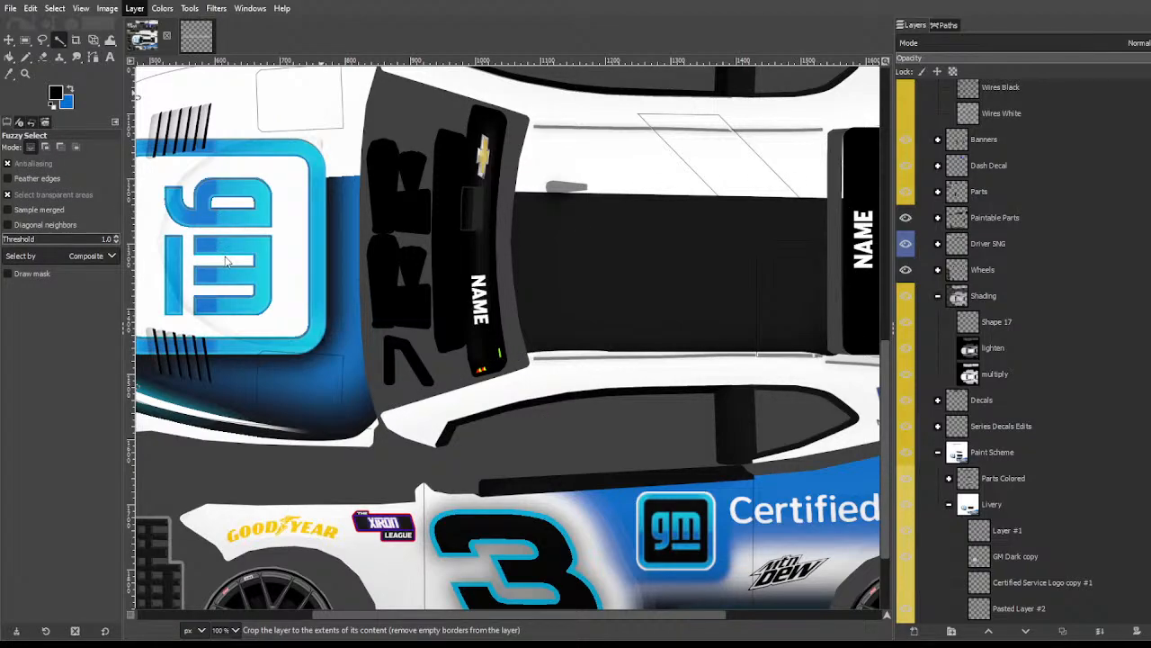
{"action": "left_click", "coordinate": [226, 262]}
{"action": "scroll", "coordinate": [932, 501], "scroll_direction": "down", "scroll_amount": 8}
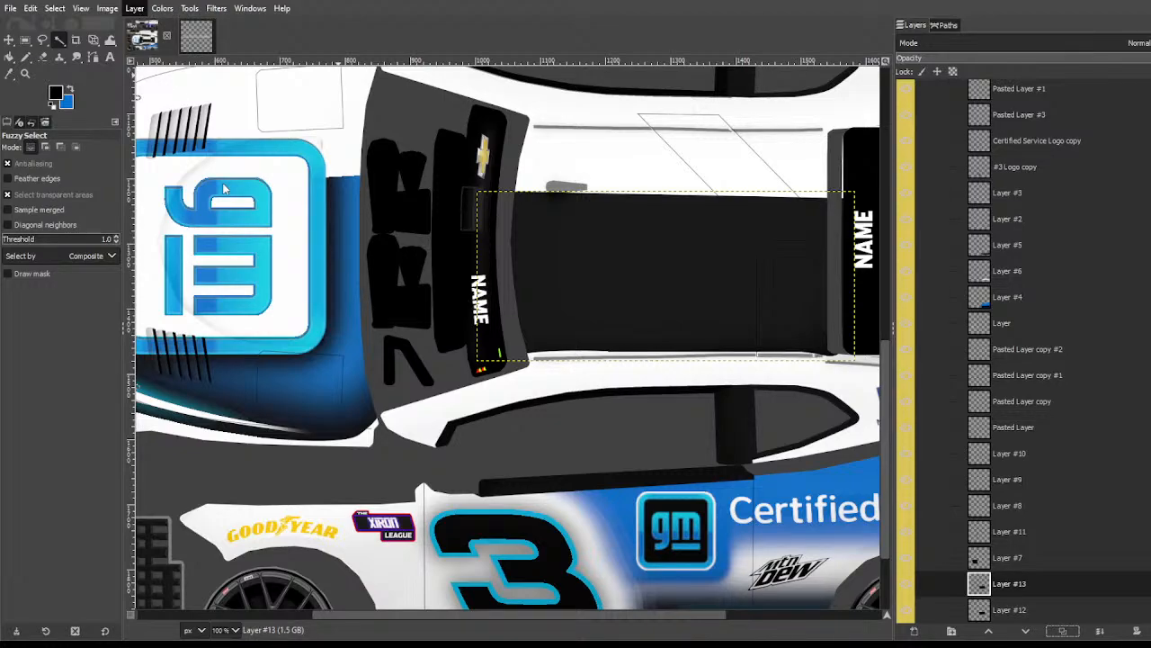
Step: Flip the duplicate vertically, position it over the upper half of the roof, and merge it down into Layer #12
{"action": "key", "text": "shift+s"}
{"action": "left_click", "coordinate": [663, 274]}
{"action": "left_click_drag", "start_coordinate": [663, 276], "coordinate": [646, 205]}
{"action": "key", "text": "Escape"}
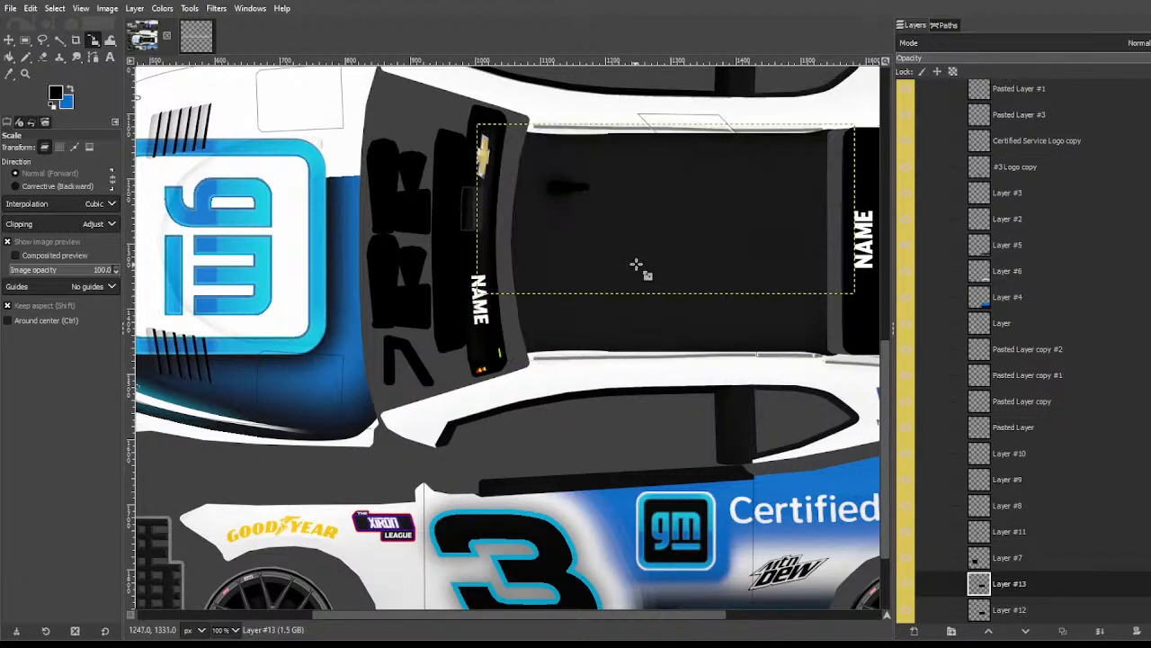
{"action": "scroll", "coordinate": [1025, 500], "scroll_direction": "down", "scroll_amount": 1}
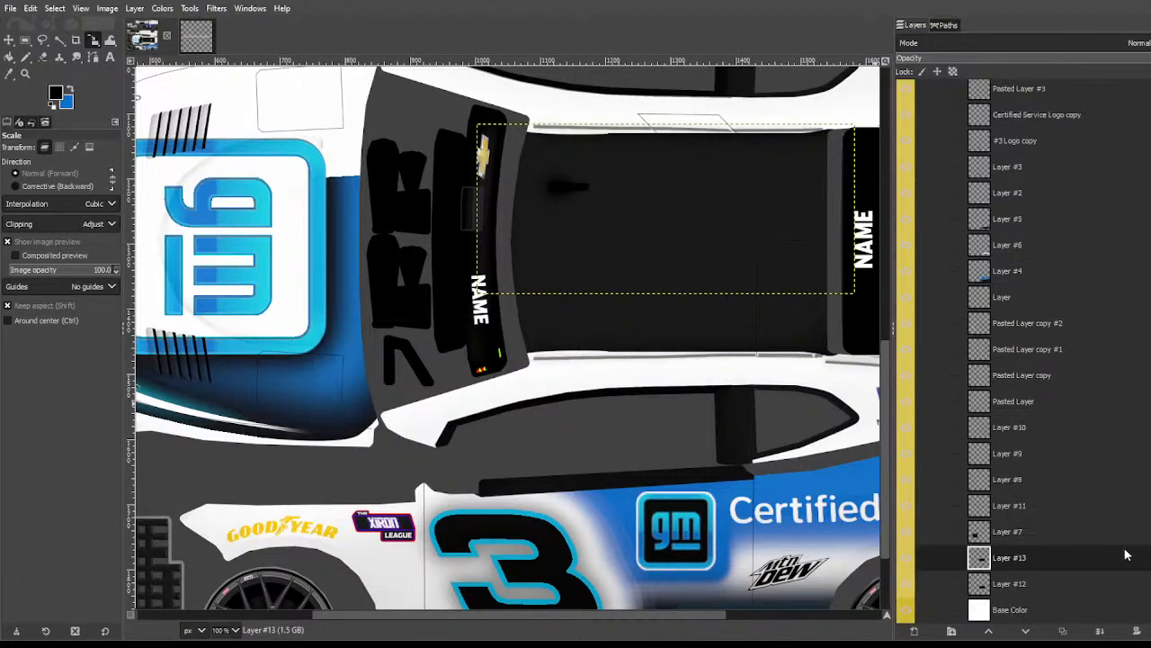
{"action": "left_click", "coordinate": [1099, 630]}
{"action": "left_click", "coordinate": [59, 39]}
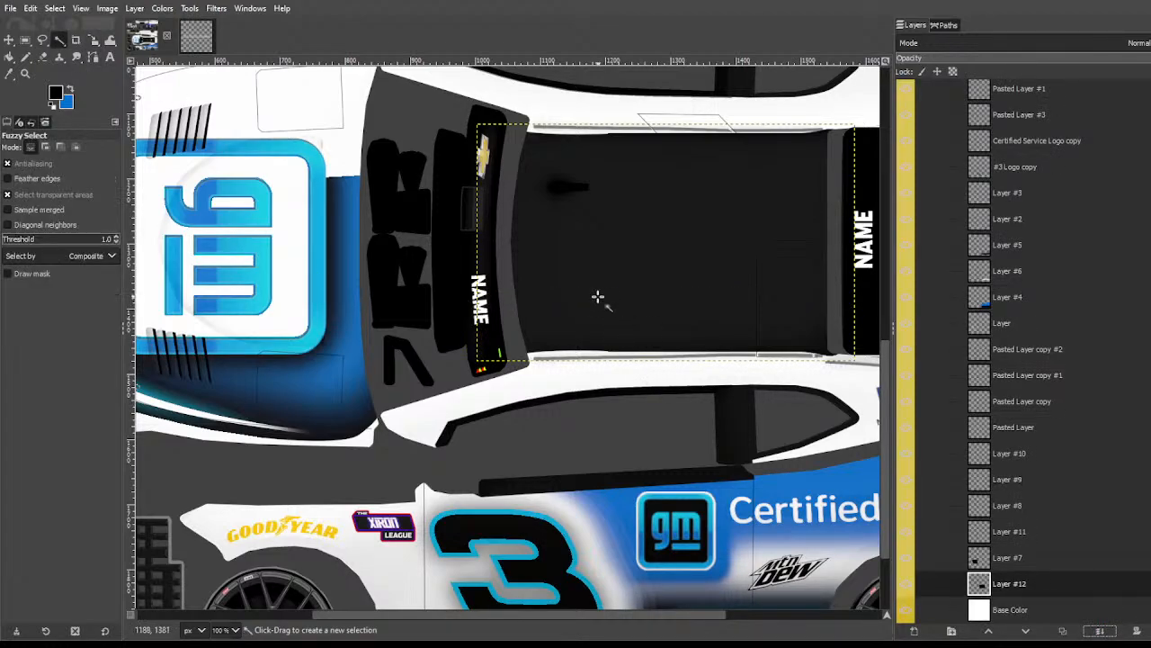
Step: Step through the Livery layers from Layer #12 up to Layer #1 to locate the layer holding the side number 3
{"action": "scroll", "coordinate": [594, 291], "scroll_direction": "left", "scroll_amount": 5}
{"action": "scroll", "coordinate": [594, 290], "scroll_direction": "right", "scroll_amount": 3}
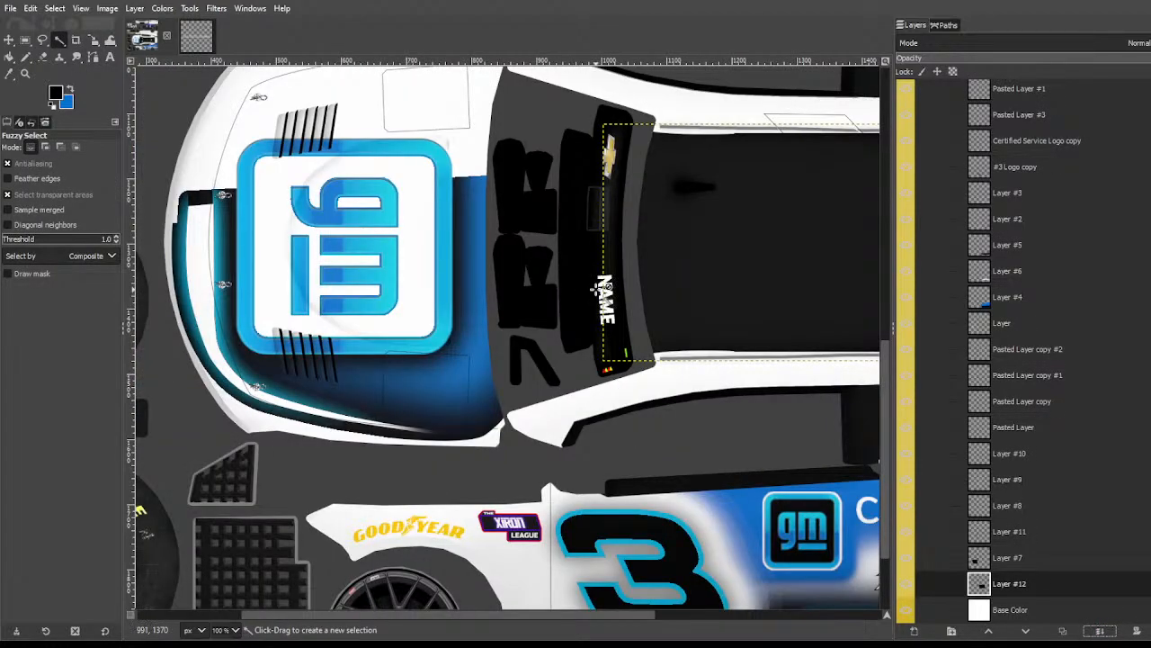
{"action": "scroll", "coordinate": [601, 288], "scroll_direction": "down", "scroll_amount": 2}
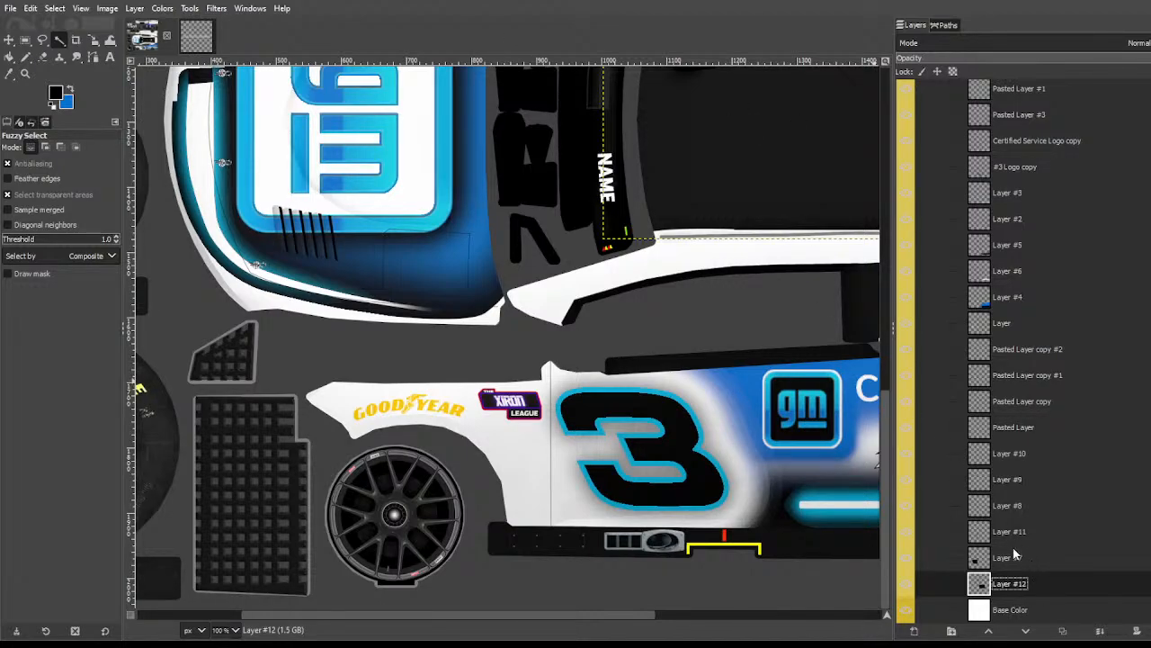
{"action": "key", "text": "Up"}
{"action": "key", "text": "Up"}
{"action": "key", "text": "Up"}
{"action": "key", "text": "Up"}
{"action": "key", "text": "Up"}
{"action": "key", "text": "Up"}
{"action": "key", "text": "Up"}
{"action": "key", "text": "Up"}
{"action": "key", "text": "Up"}
{"action": "key", "text": "Up"}
{"action": "key", "text": "Up"}
{"action": "key", "text": "Up"}
{"action": "key", "text": "Up"}
{"action": "key", "text": "Up"}
{"action": "key", "text": "Up"}
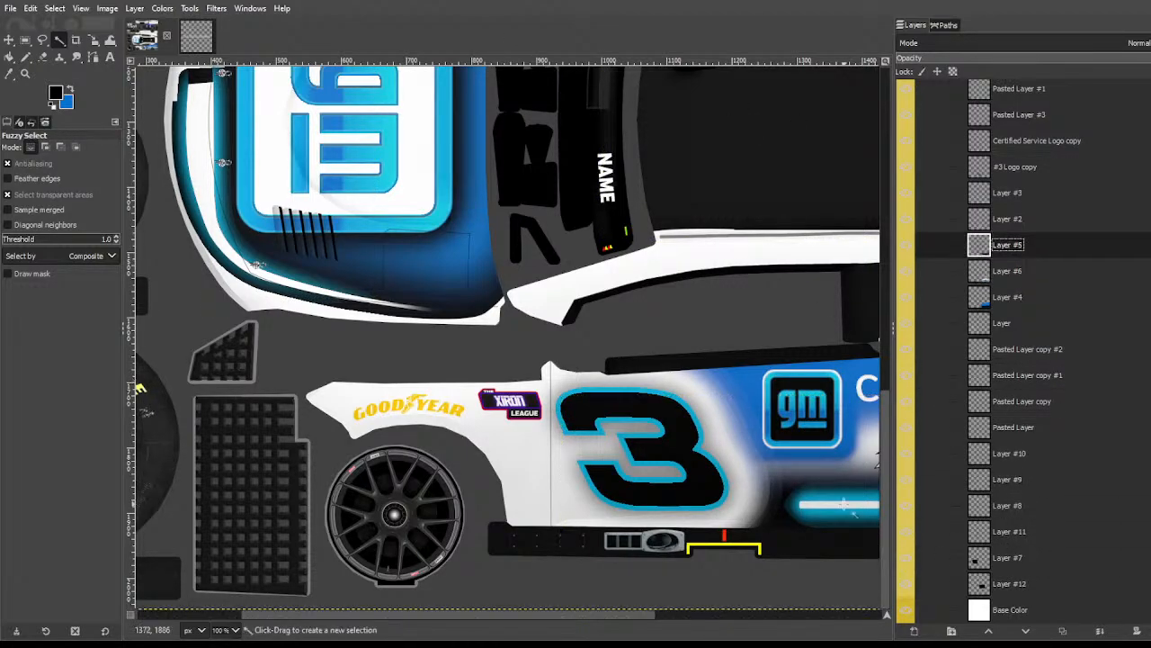
{"action": "scroll", "coordinate": [627, 309], "scroll_direction": "up", "scroll_amount": 2}
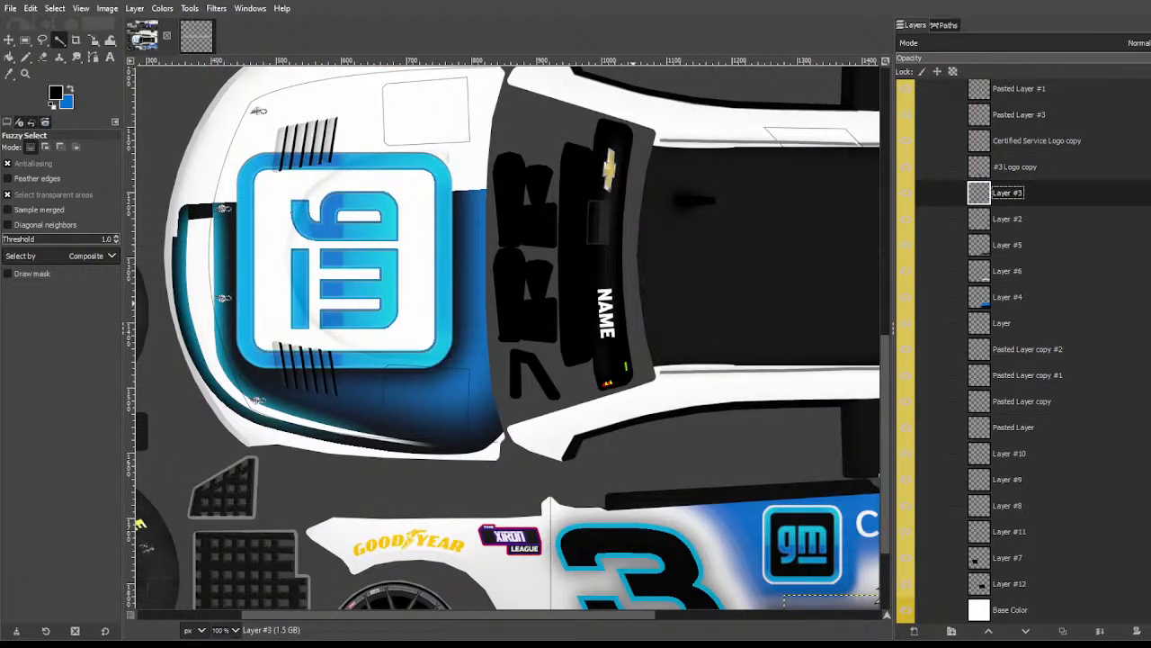
{"action": "scroll", "coordinate": [1023, 181], "scroll_direction": "up", "scroll_amount": 5}
{"action": "key", "text": "Up"}
{"action": "key", "text": "Up"}
{"action": "key", "text": "Up"}
{"action": "key", "text": "Up"}
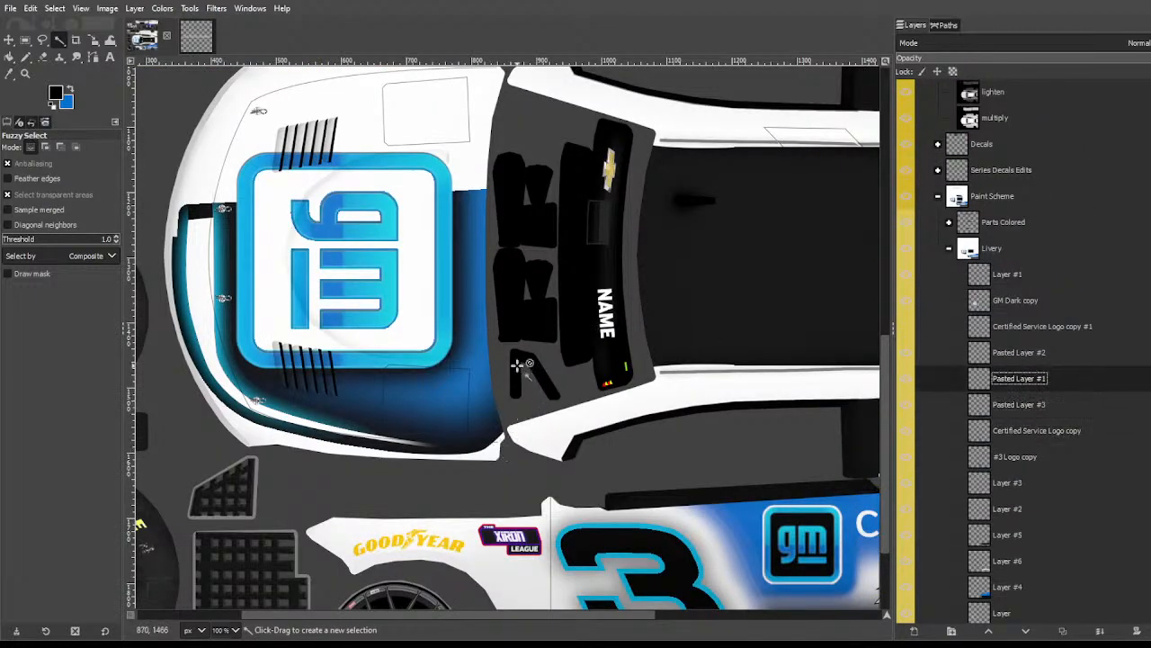
{"action": "key", "text": "Up"}
{"action": "key", "text": "Up"}
{"action": "key", "text": "Up"}
{"action": "key", "text": "Down"}
{"action": "key", "text": "Up"}
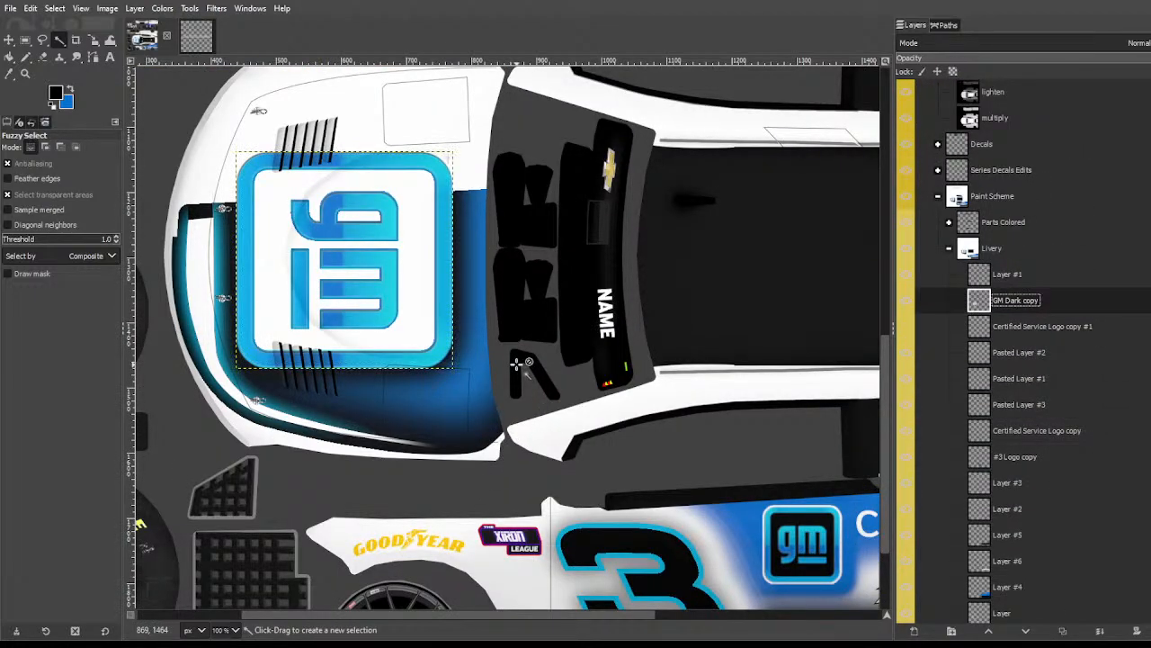
{"action": "key", "text": "Up"}
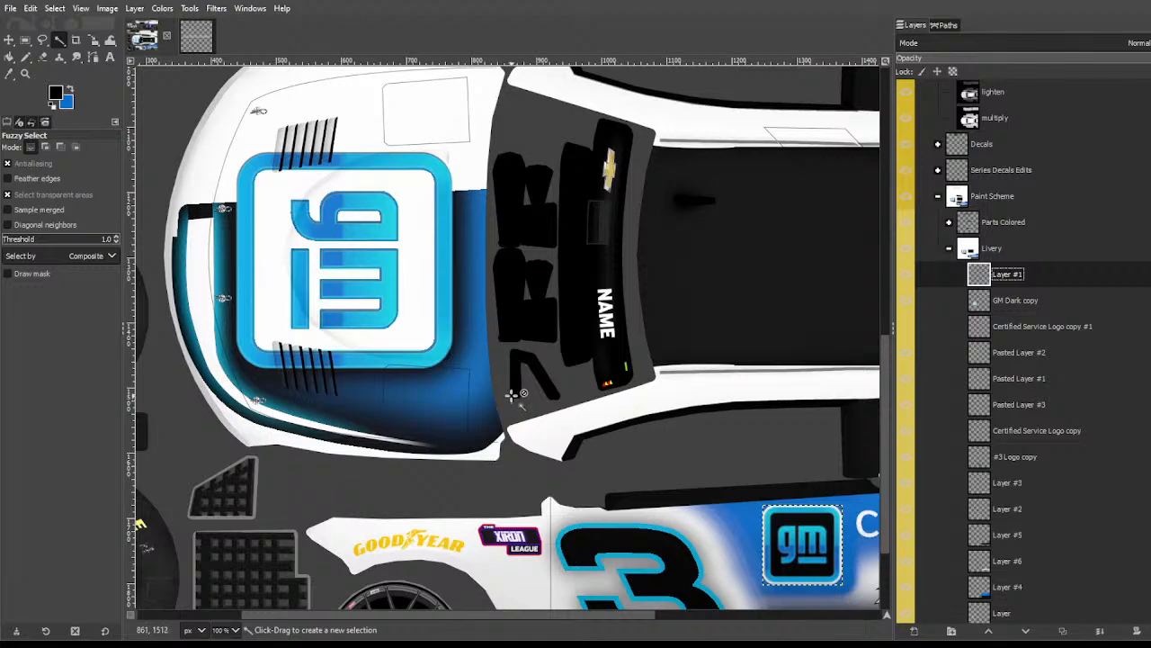
{"action": "key", "text": "Down"}
{"action": "key", "text": "Up"}
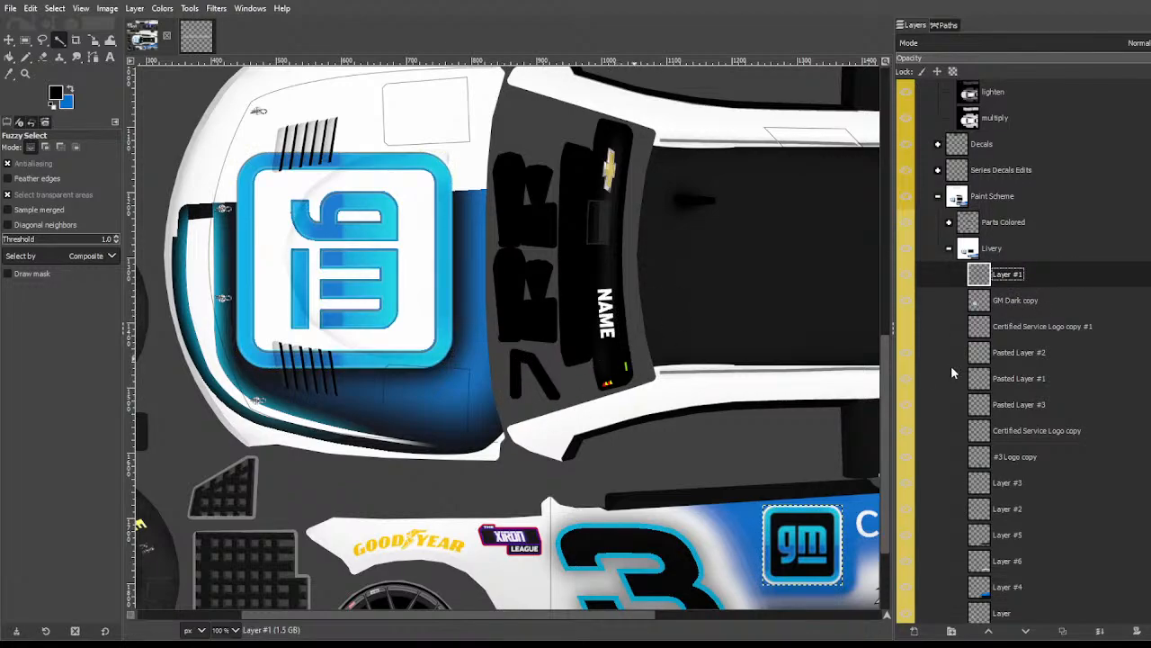
Step: Crop the #3 Logo copy layer to its content and duplicate it
{"action": "key", "text": "Down"}
{"action": "key", "text": "Down"}
{"action": "key", "text": "Down"}
{"action": "key", "text": "Down"}
{"action": "key", "text": "Down"}
{"action": "key", "text": "Down"}
{"action": "key", "text": "Down"}
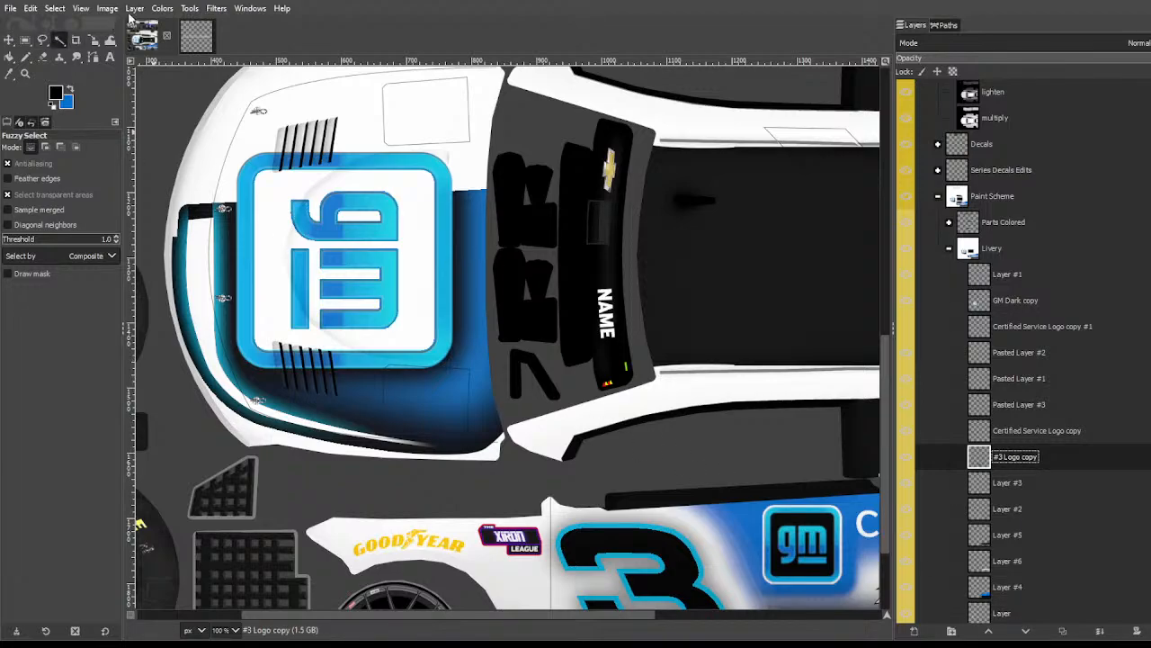
{"action": "left_click", "coordinate": [187, 256]}
{"action": "left_click", "coordinate": [1062, 630]}
Step: Move the duplicated number 3 onto the middle of the black roof and scale it to 335 × 238 px
{"action": "key", "text": "shift+s"}
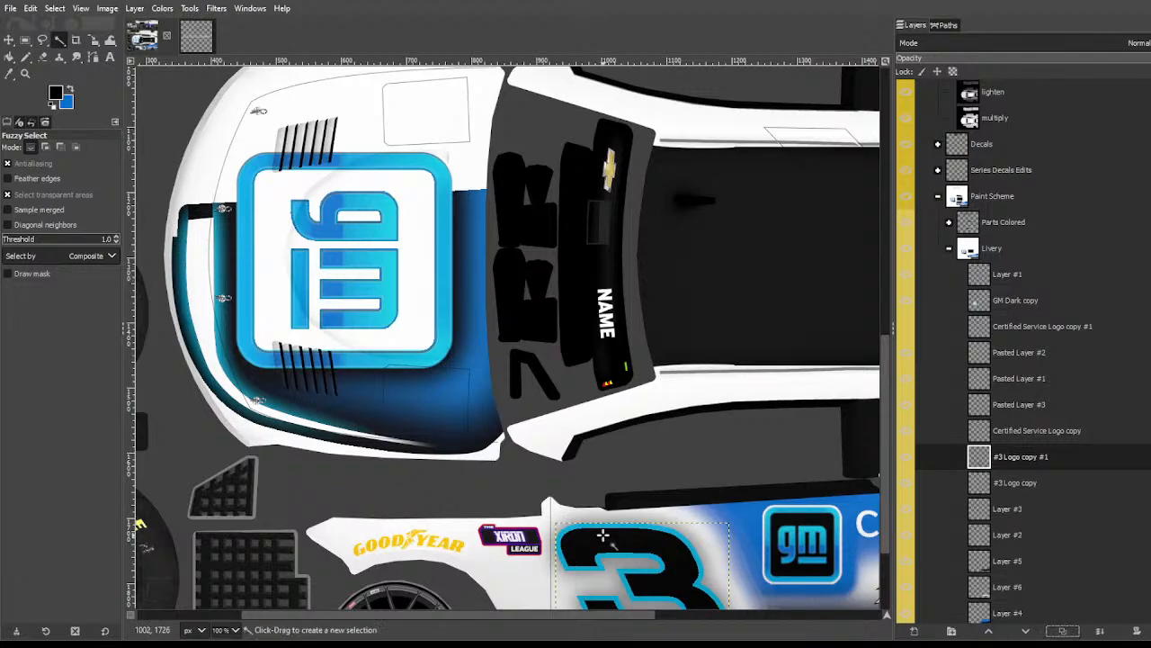
{"action": "left_click", "coordinate": [622, 580]}
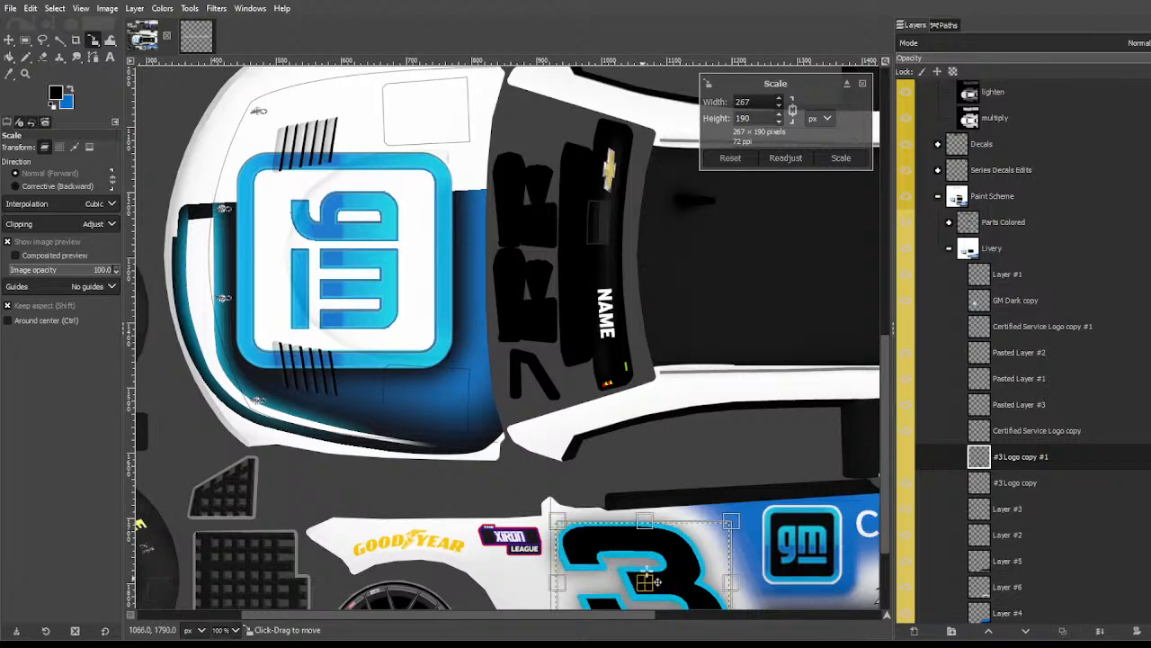
{"action": "left_click_drag", "start_coordinate": [641, 583], "coordinate": [750, 287]}
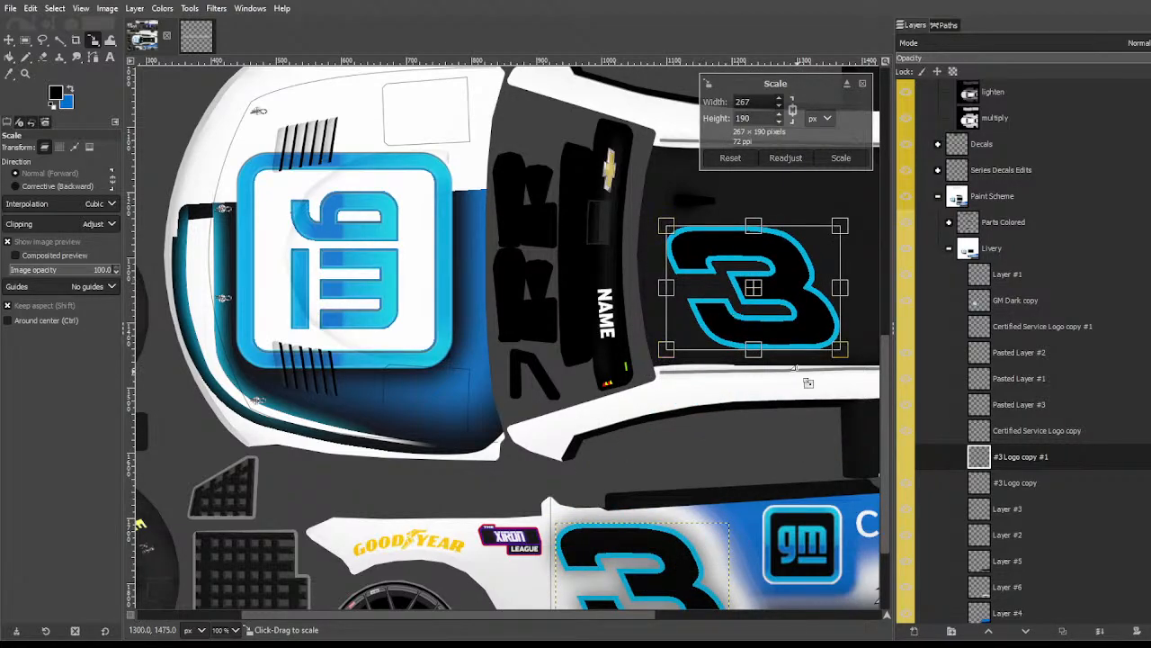
{"action": "scroll", "coordinate": [477, 242], "scroll_direction": "left", "scroll_amount": 4}
{"action": "scroll", "coordinate": [484, 243], "scroll_direction": "right", "scroll_amount": 8}
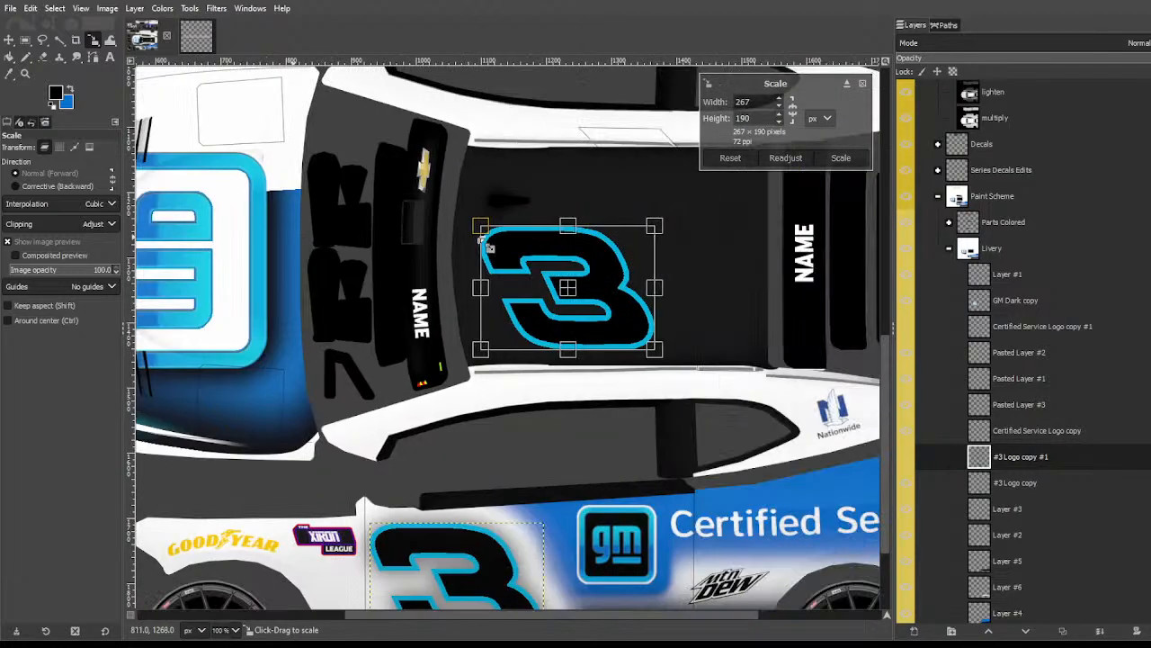
{"action": "left_click_drag", "start_coordinate": [699, 252], "coordinate": [756, 211]}
{"action": "left_click_drag", "start_coordinate": [597, 267], "coordinate": [610, 258]}
{"action": "left_click_drag", "start_coordinate": [519, 198], "coordinate": [525, 174]}
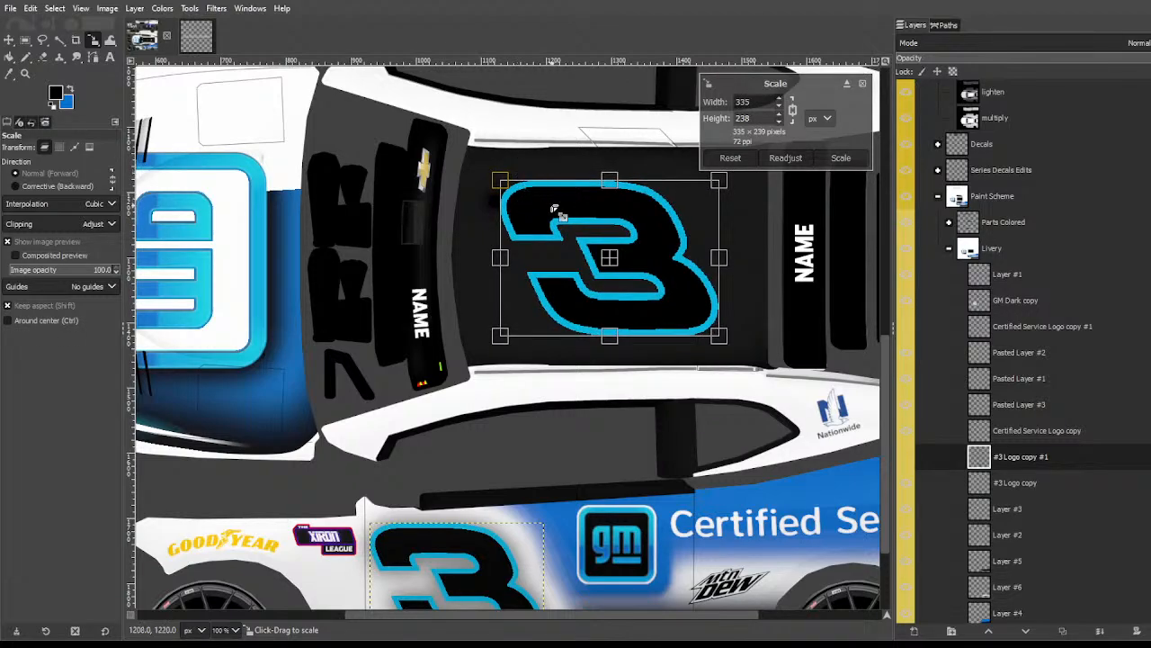
{"action": "key", "text": "Return"}
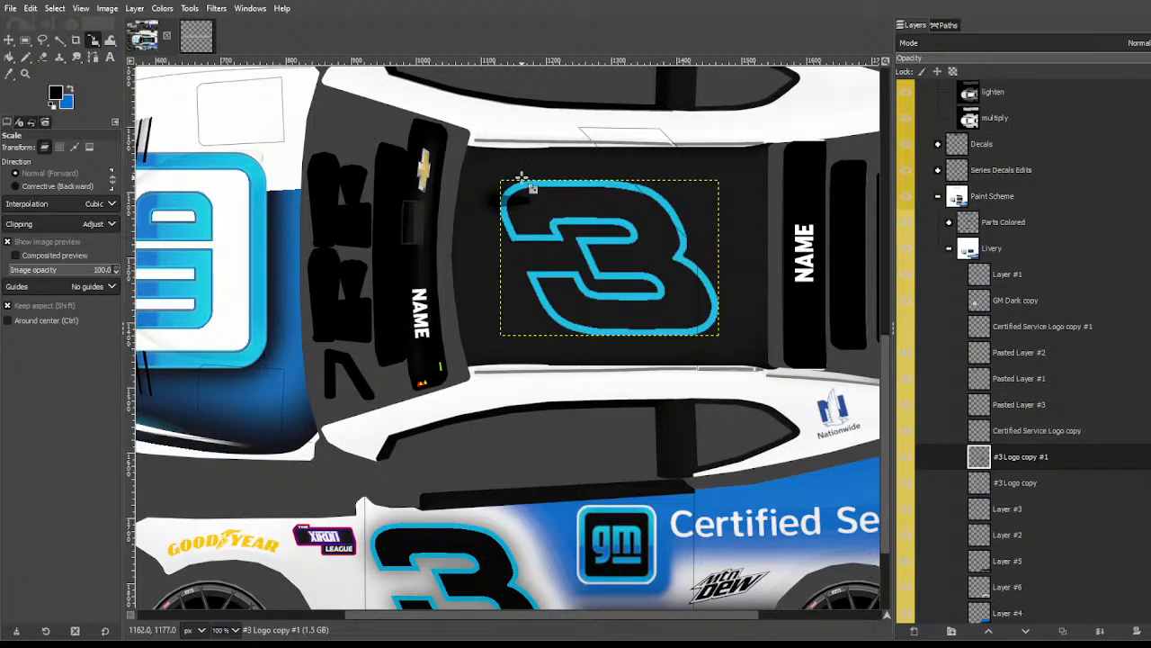
Step: Select the black roof shape on Layer #12 with Fuzzy Select
{"action": "key", "text": "u"}
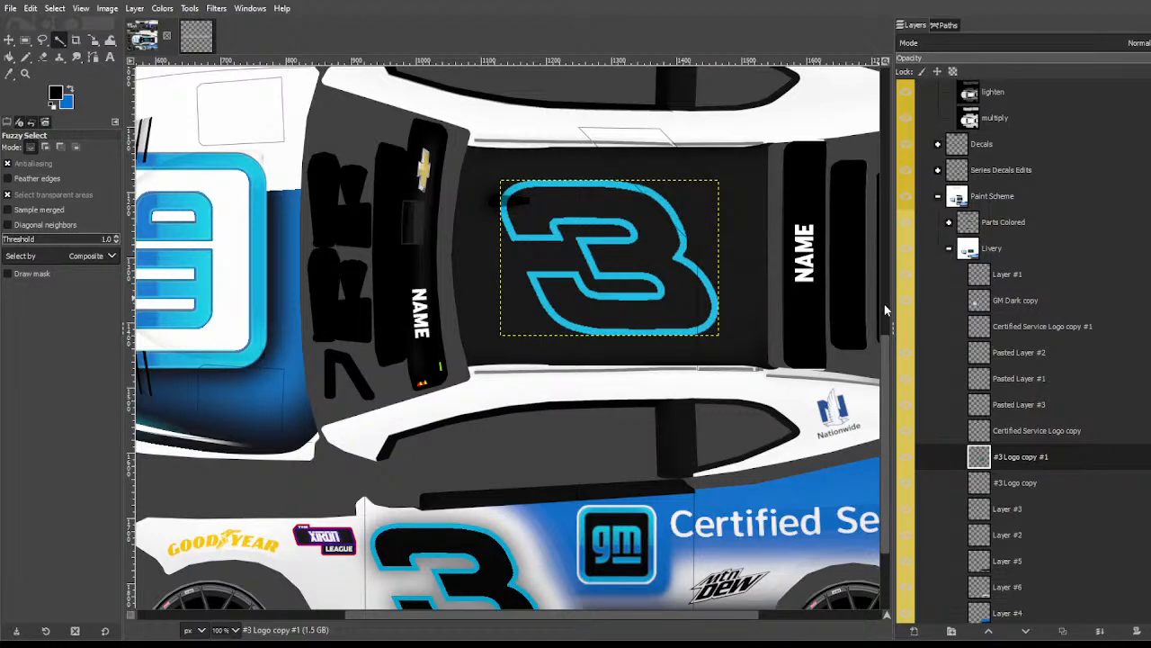
{"action": "scroll", "coordinate": [1062, 463], "scroll_direction": "down", "scroll_amount": 5}
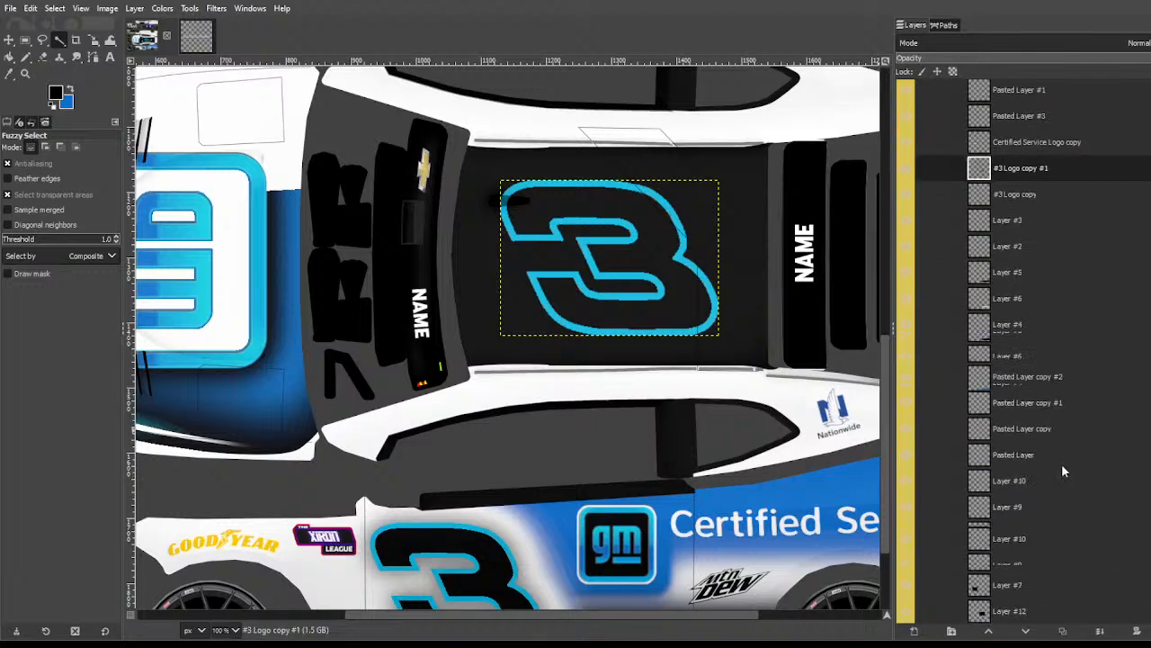
{"action": "scroll", "coordinate": [1057, 467], "scroll_direction": "down", "scroll_amount": 1}
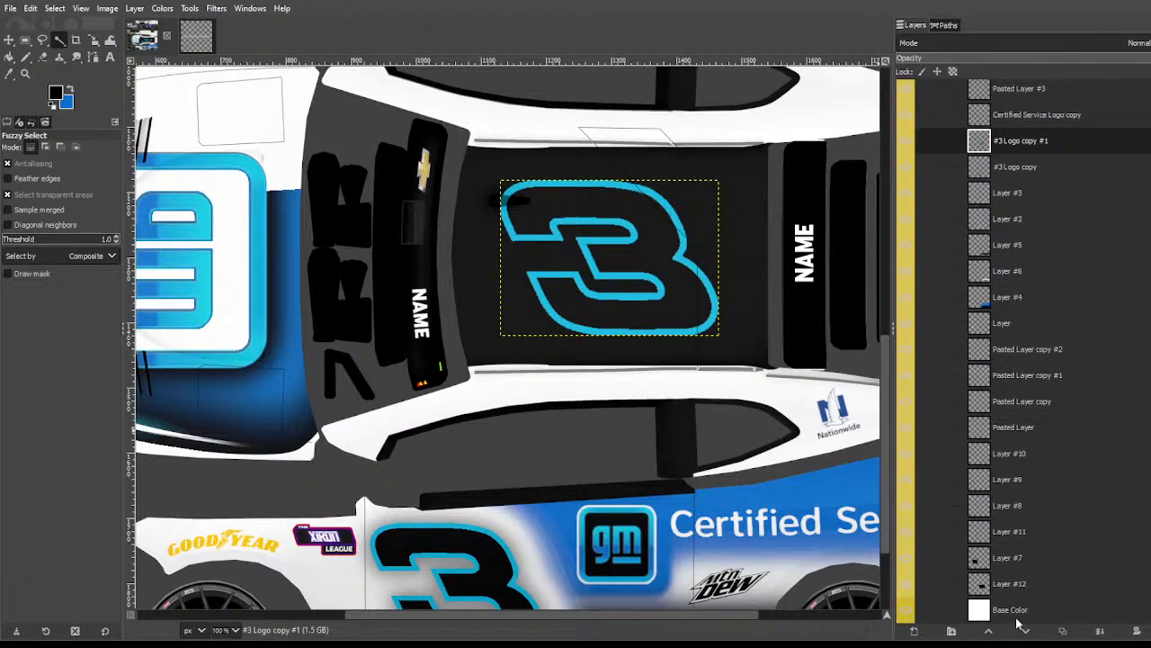
{"action": "left_click", "coordinate": [1009, 586]}
{"action": "key", "text": "Up"}
{"action": "key", "text": "Up"}
{"action": "key", "text": "Up"}
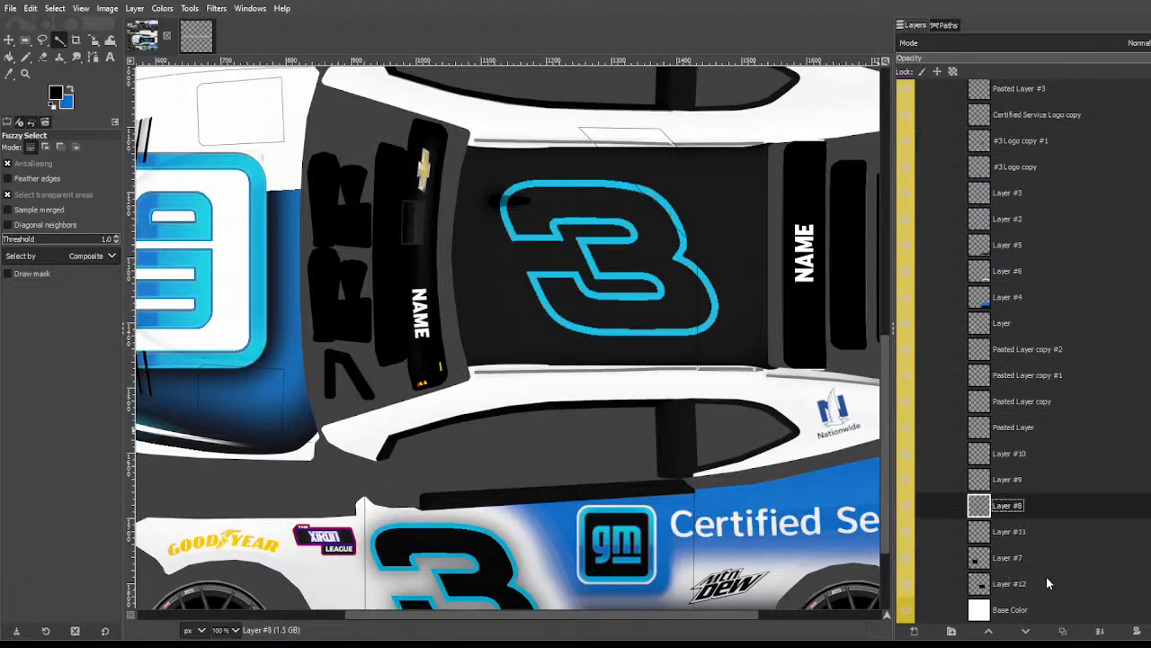
{"action": "key", "text": "Down"}
{"action": "left_click", "coordinate": [1013, 584]}
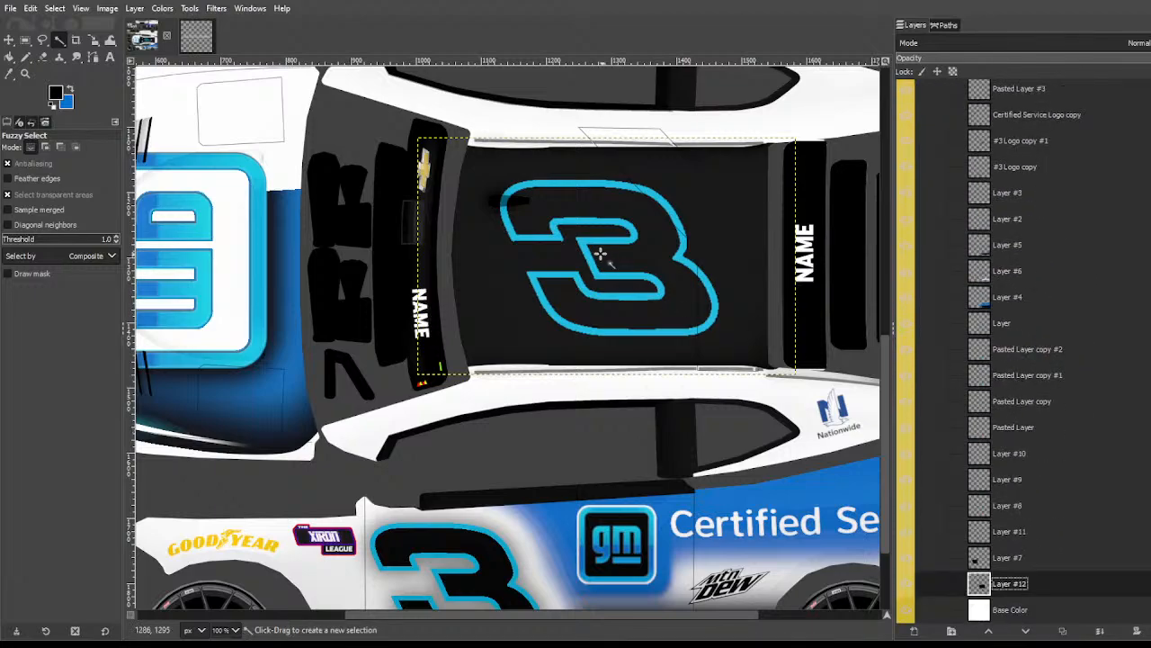
{"action": "key", "text": "r"}
{"action": "key", "text": "u"}
{"action": "left_click", "coordinate": [567, 258], "text": "shift"}
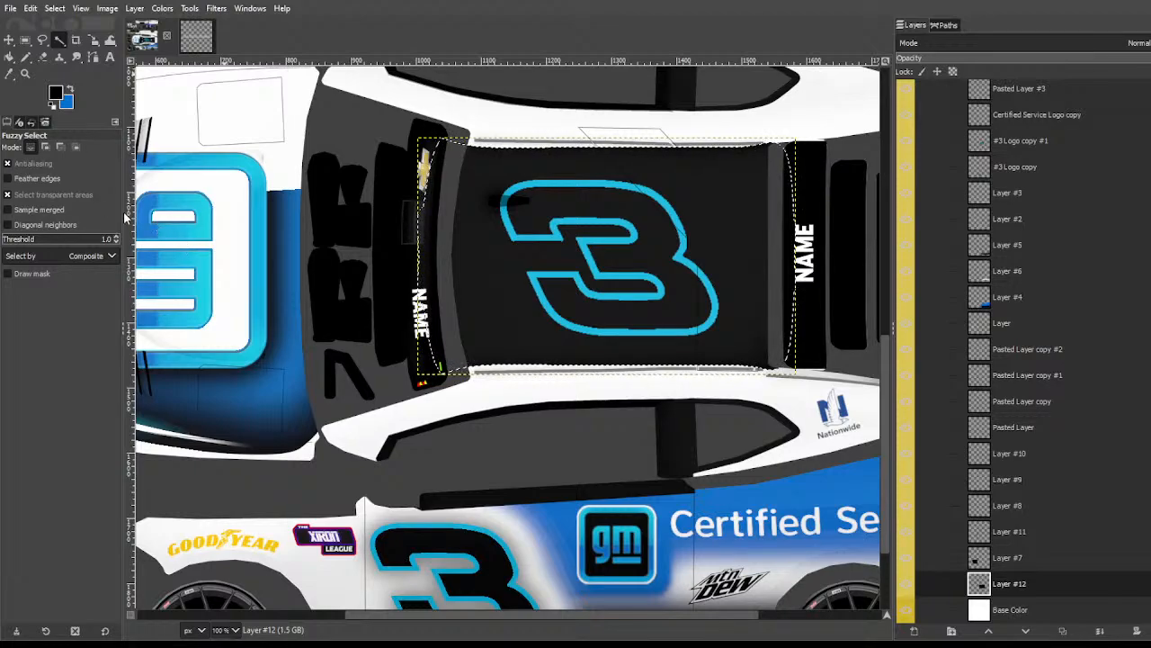
Step: Shrink the roof selection so it sits well inside the black edges, and feather it
{"action": "key", "text": "Return"}
{"action": "left_click", "coordinate": [54, 8]}
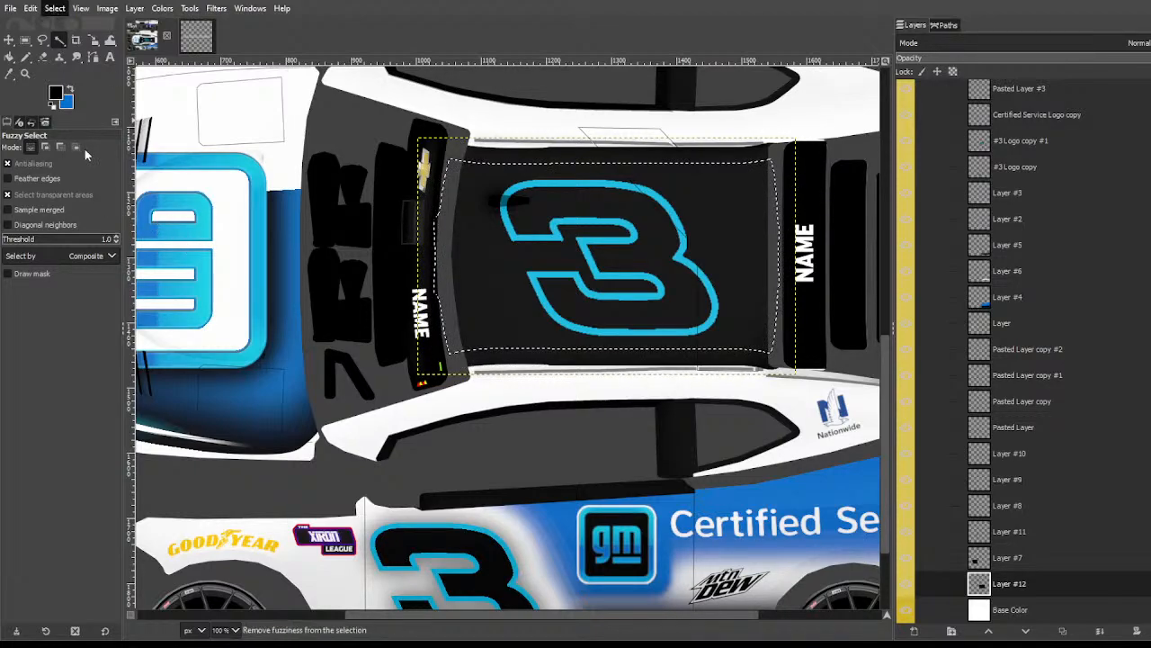
{"action": "left_click", "coordinate": [89, 176]}
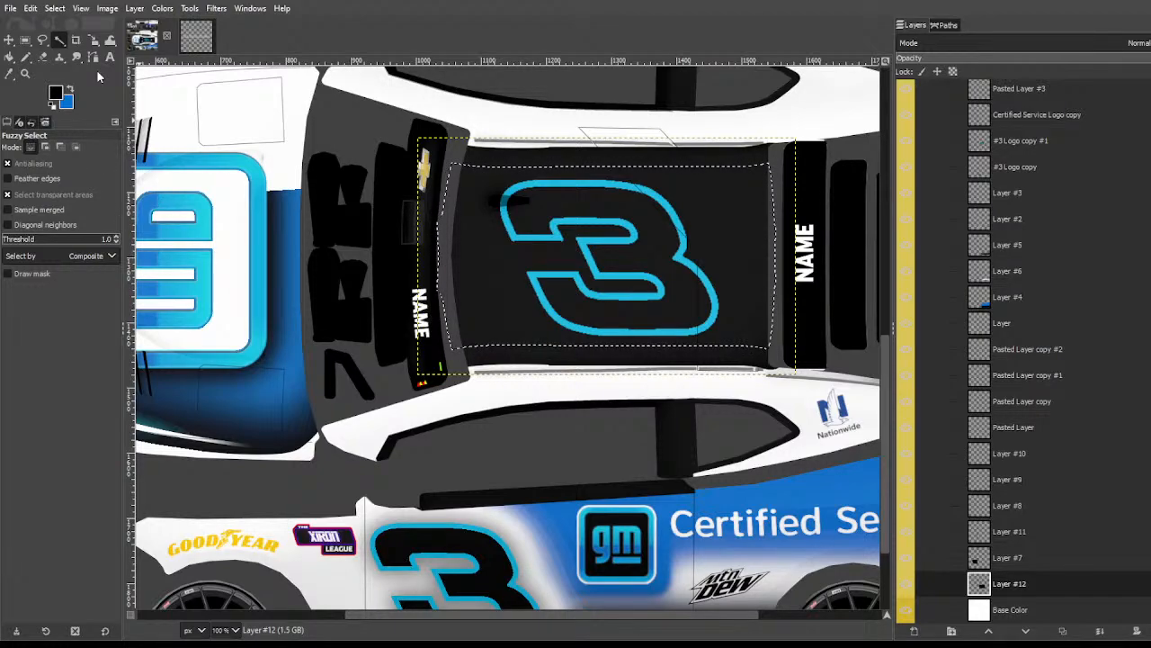
{"action": "left_click", "coordinate": [55, 8]}
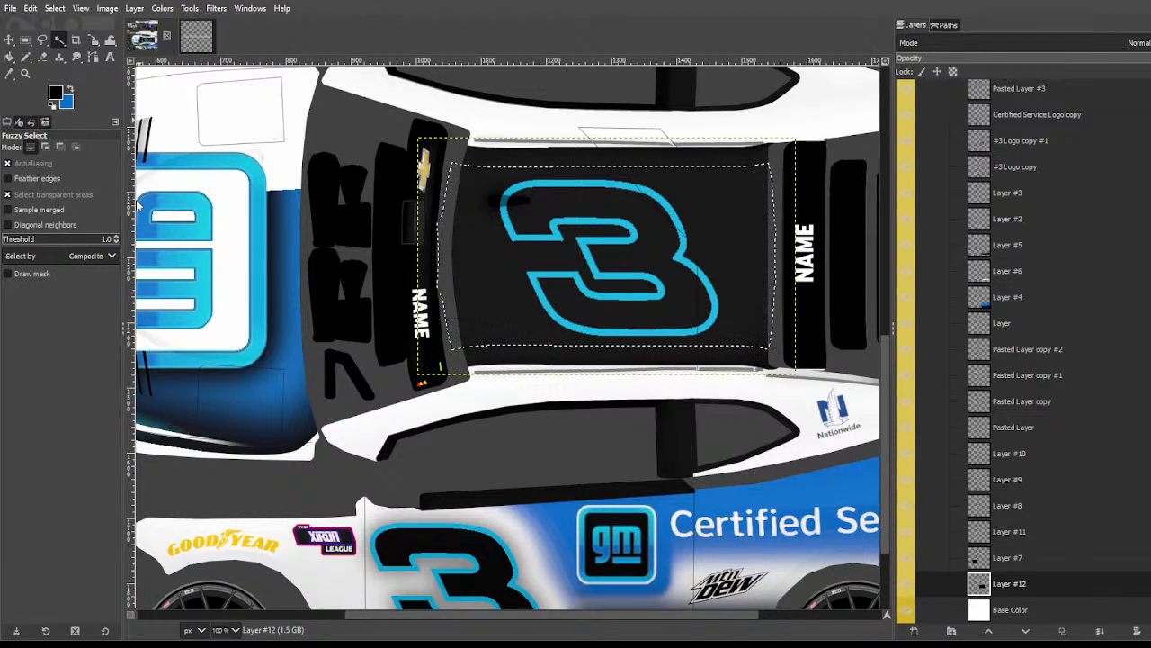
Step: Swap blue to the foreground and fill the roof selection with it on a new layer above Layer #12
{"action": "key", "text": "x"}
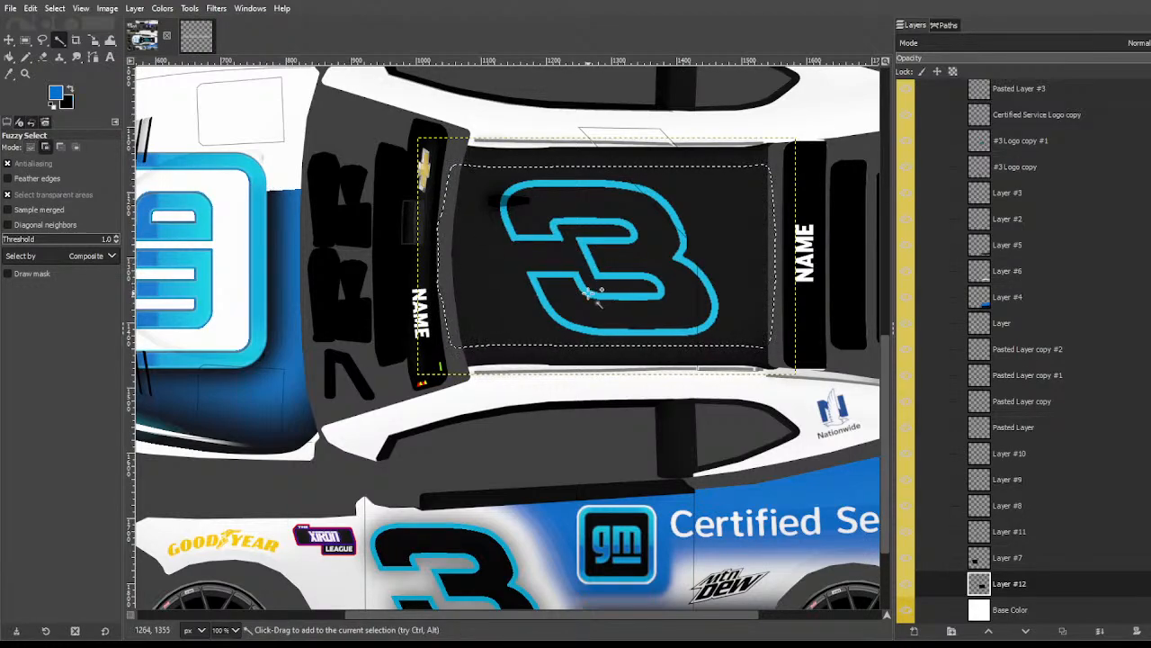
{"action": "key", "text": "shift+b"}
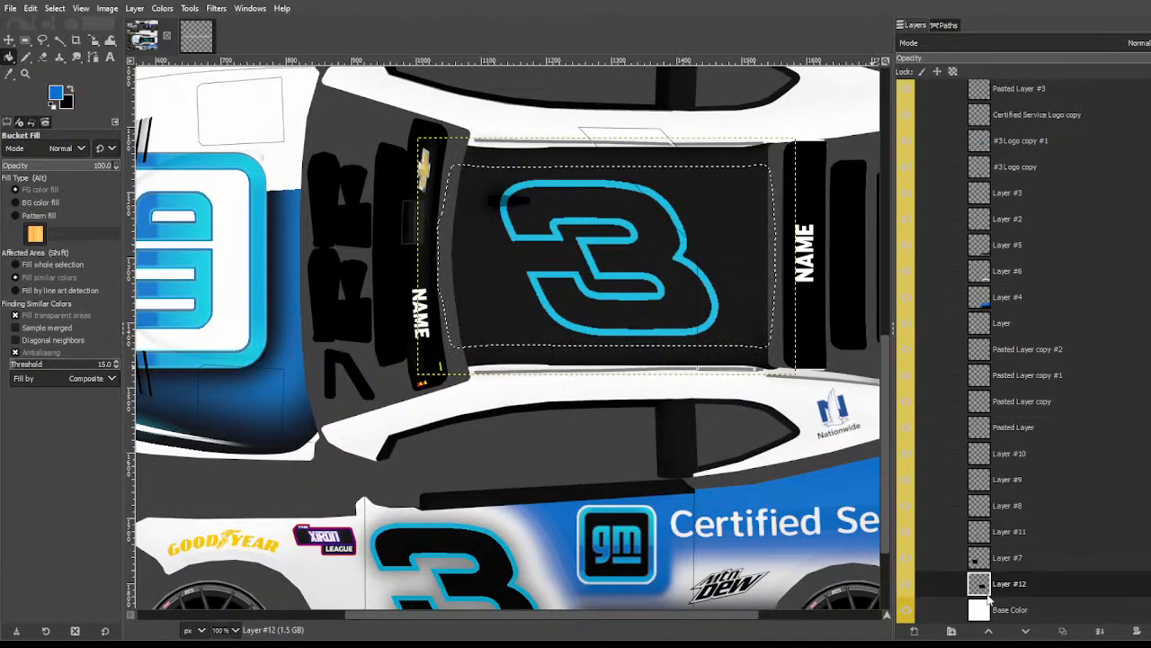
{"action": "left_click", "coordinate": [914, 630], "text": "shift"}
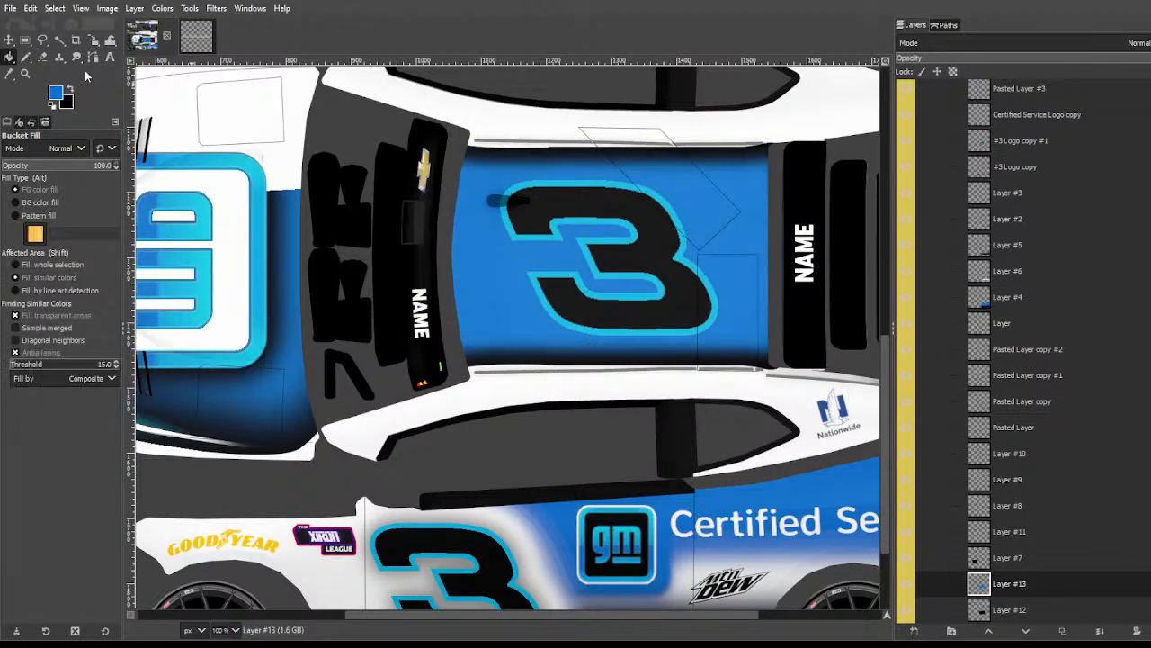
Step: Select the roof number 3's shape from the #3 Logo copy #1 layer and make the blue Layer #13 active
{"action": "left_click", "coordinate": [60, 38]}
{"action": "scroll", "coordinate": [1059, 423], "scroll_direction": "up", "scroll_amount": 5}
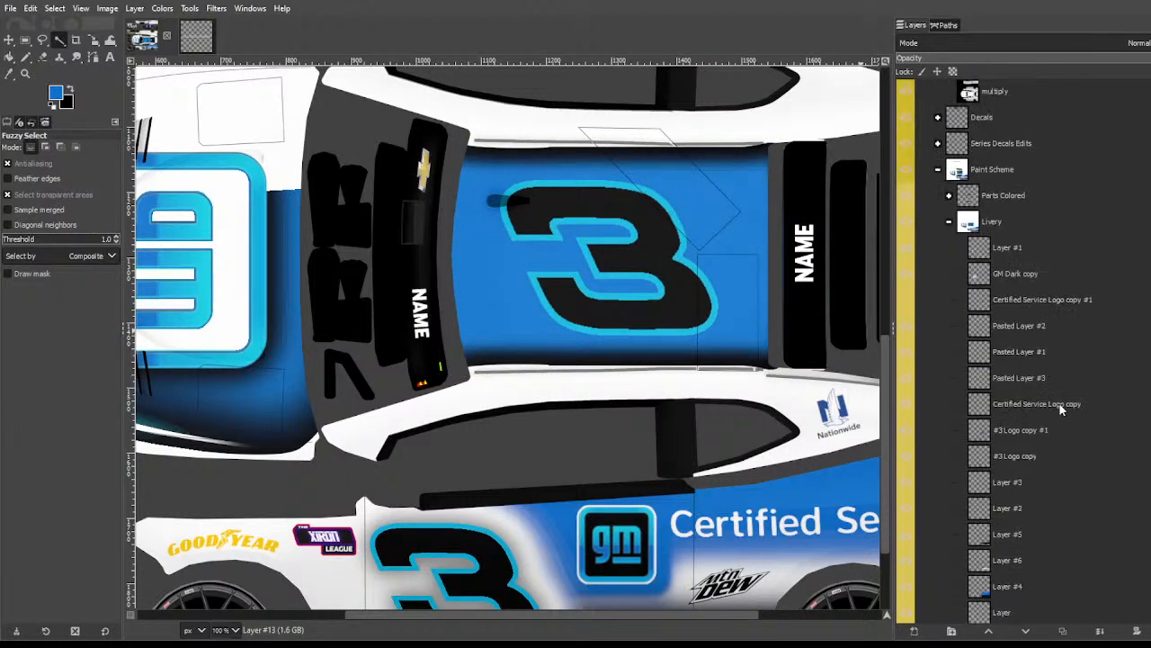
{"action": "left_click", "coordinate": [1034, 430]}
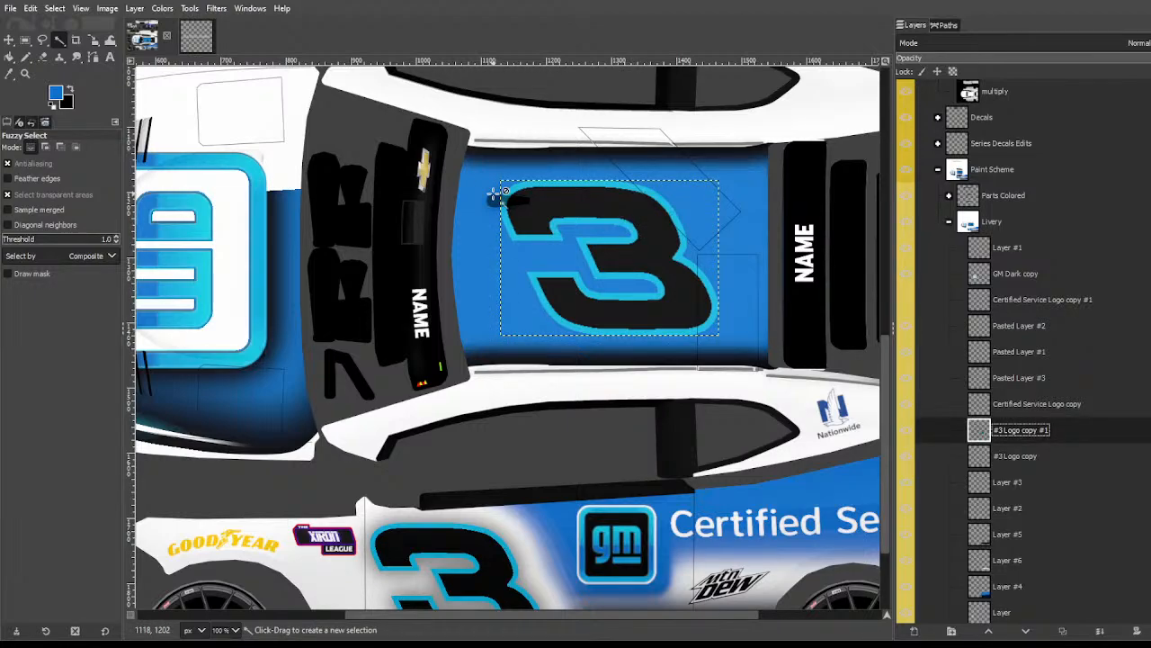
{"action": "left_click", "coordinate": [538, 194]}
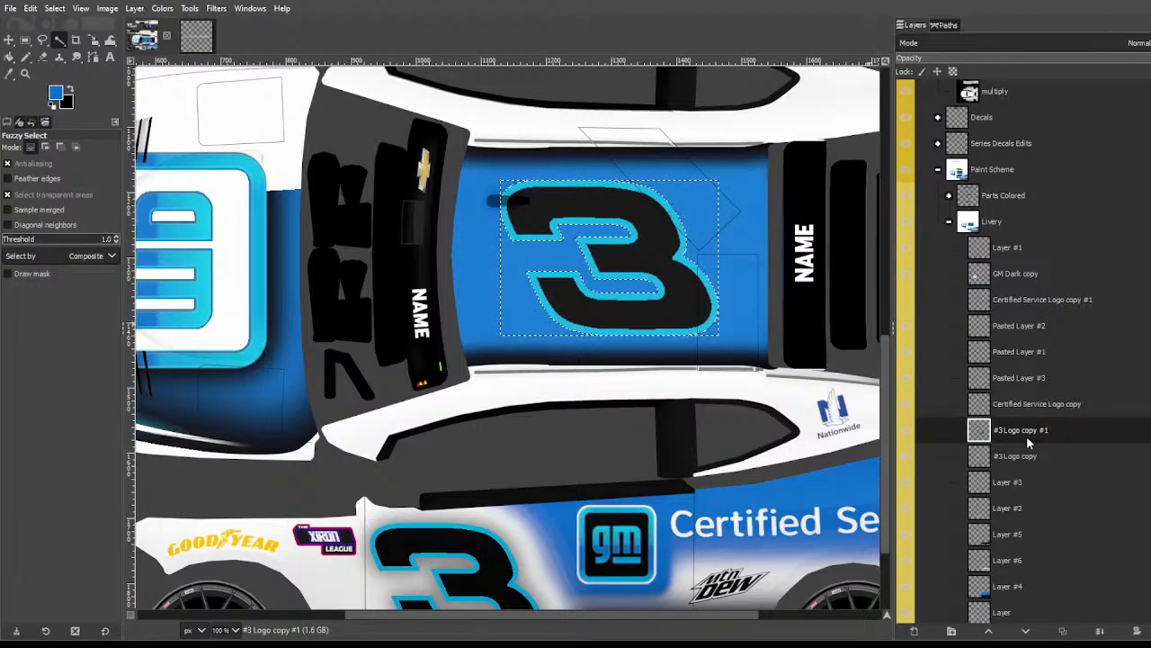
{"action": "scroll", "coordinate": [1026, 450], "scroll_direction": "down", "scroll_amount": 8}
{"action": "left_click", "coordinate": [1018, 550]}
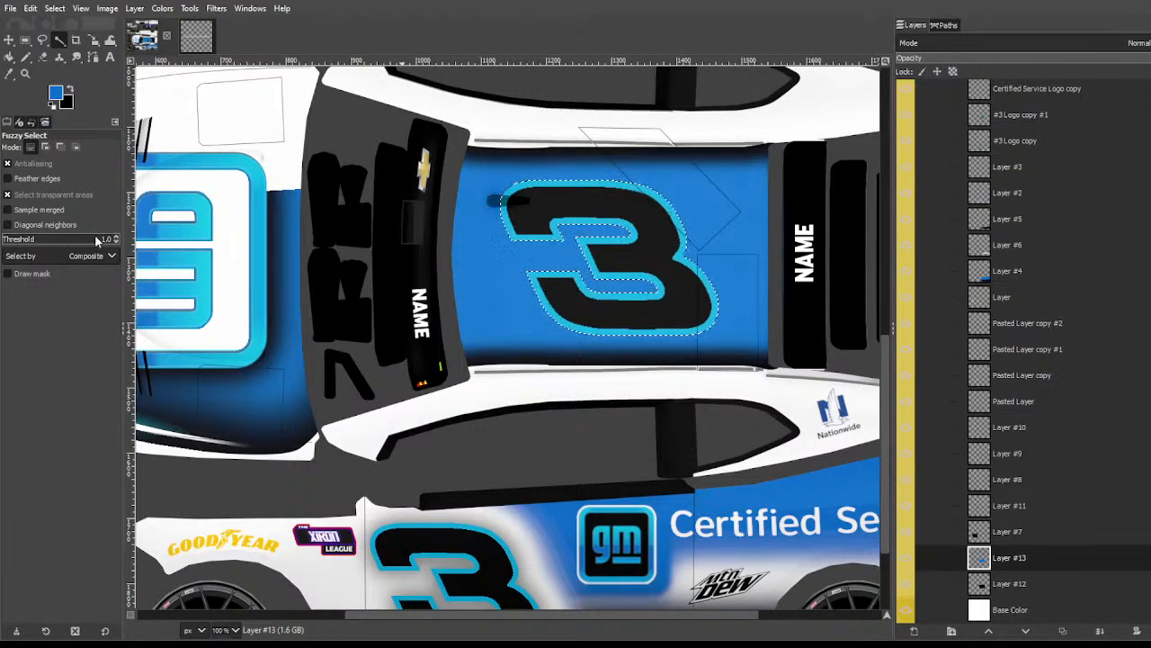
Step: Grow the number 3 selection slightly beyond its outline and feather it
{"action": "key", "text": "Return"}
{"action": "key", "text": "ctrl+z"}
{"action": "left_click", "coordinate": [53, 9]}
{"action": "key", "text": "Return"}
{"action": "left_click", "coordinate": [51, 11]}
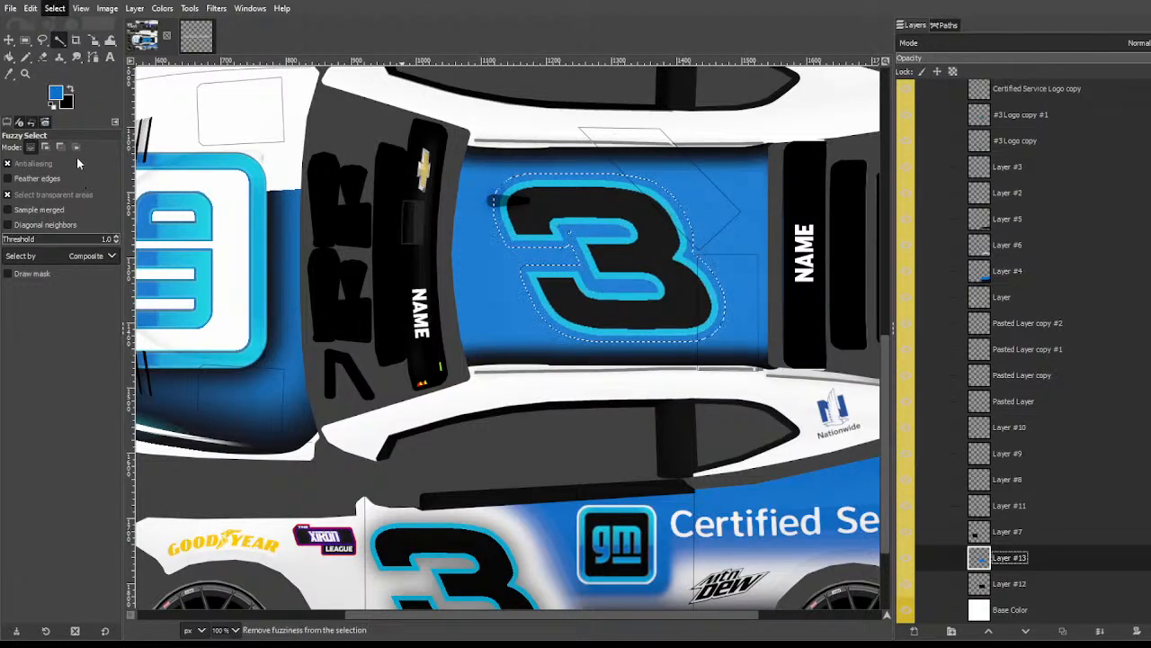
{"action": "left_click", "coordinate": [76, 143]}
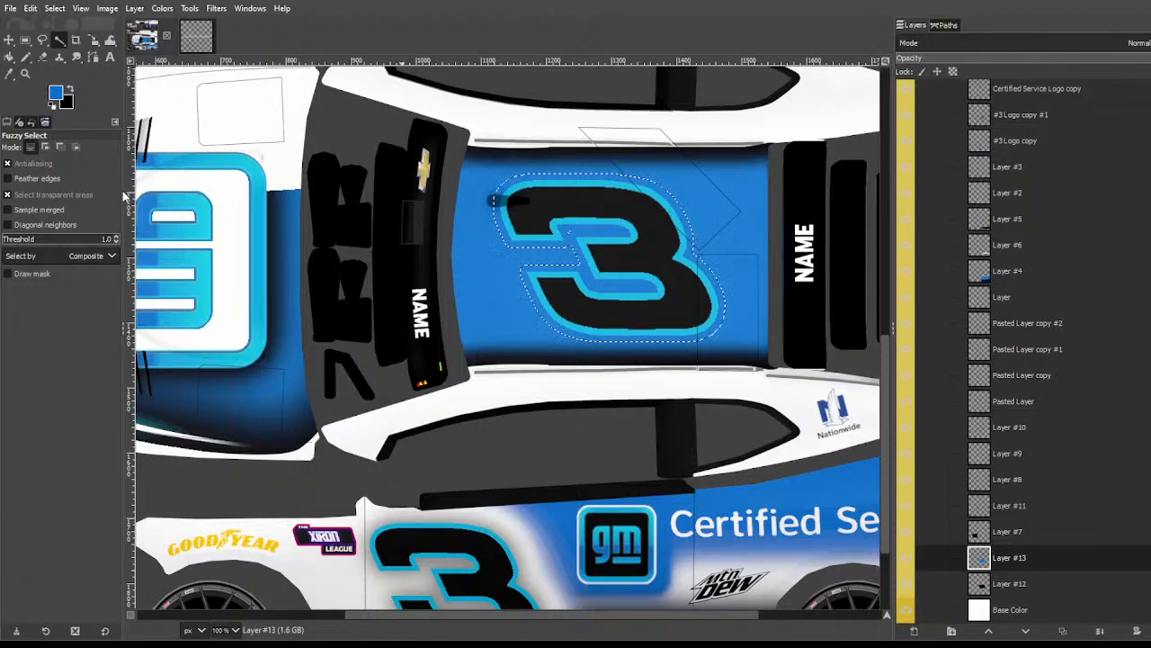
{"action": "key", "text": "Return"}
Step: Delete the blue inside the feathered number 3 selection on Layer #13 and deselect
{"action": "key", "text": "Delete"}
{"action": "key", "text": "ctrl+shift+a"}
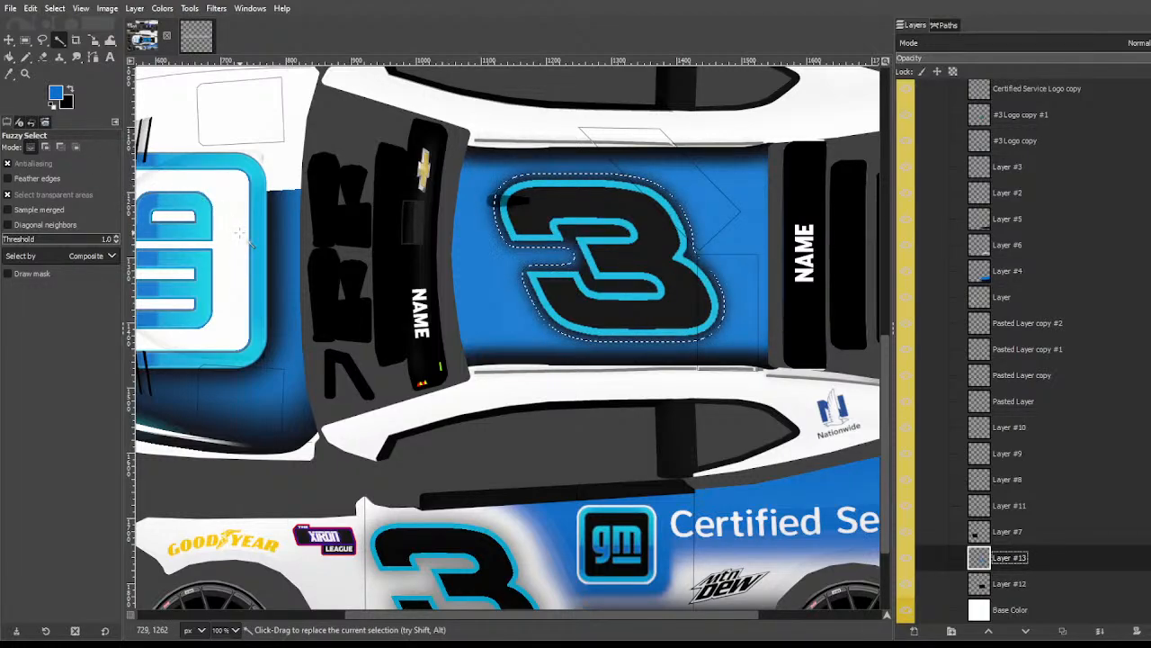
{"action": "key", "text": "ctrl+shift+a"}
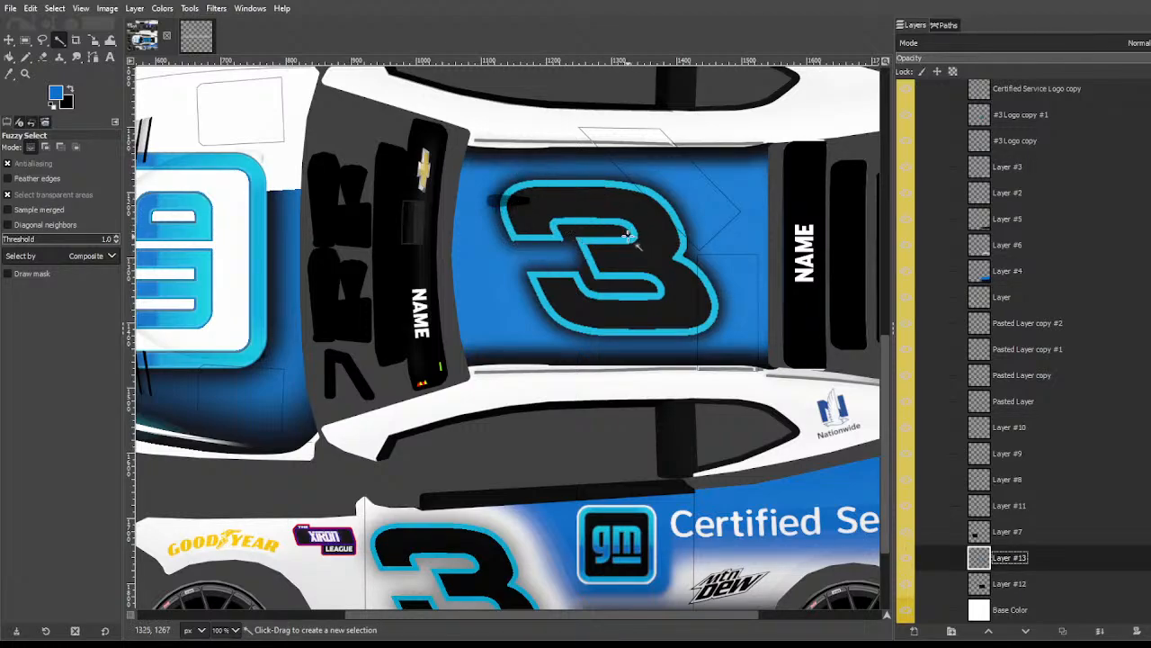
Step: Toggle Layer #13's visibility to compare the roof with and without the blue
{"action": "scroll", "coordinate": [648, 252], "scroll_direction": "down", "scroll_amount": 2}
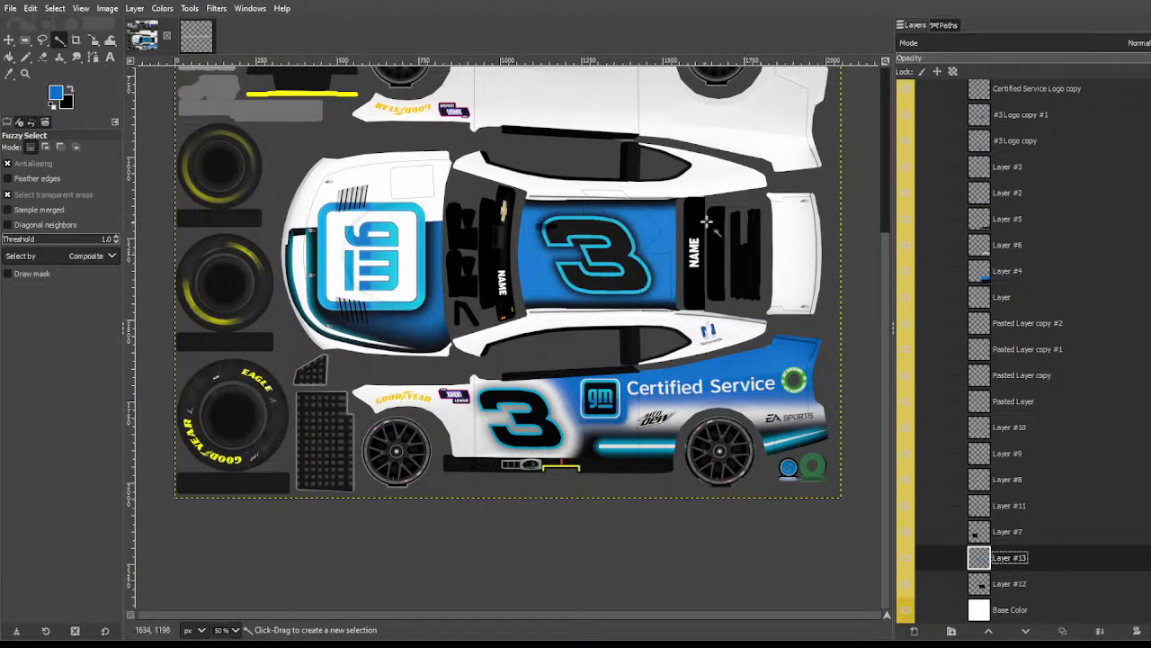
{"action": "left_click", "coordinate": [907, 564]}
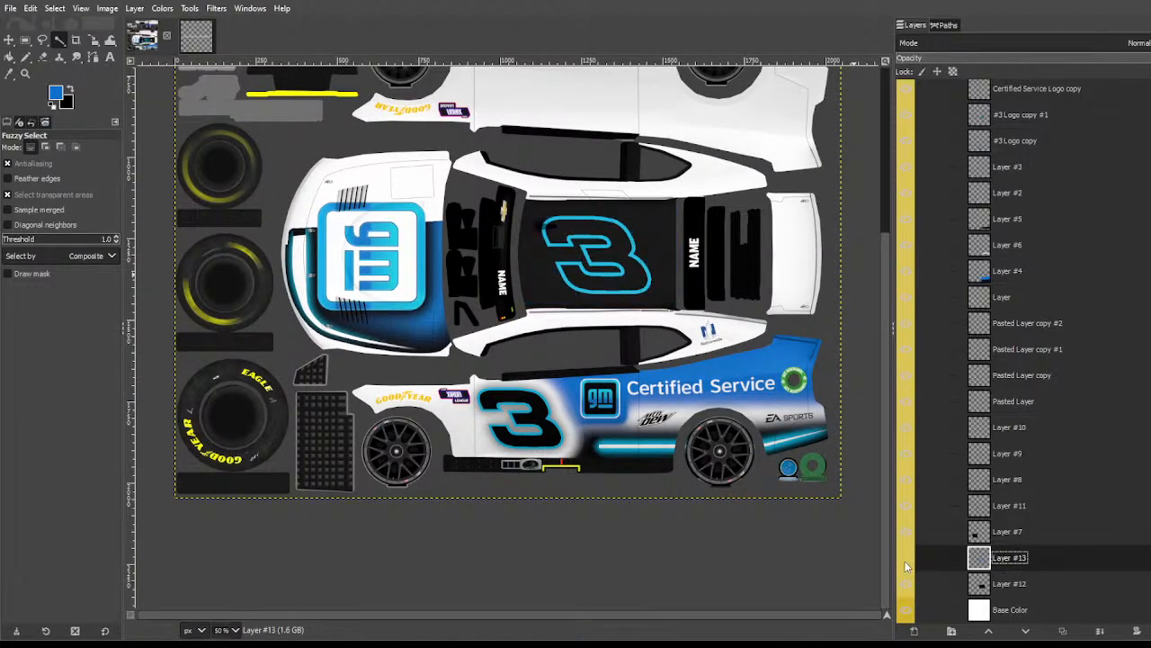
{"action": "left_click", "coordinate": [907, 564]}
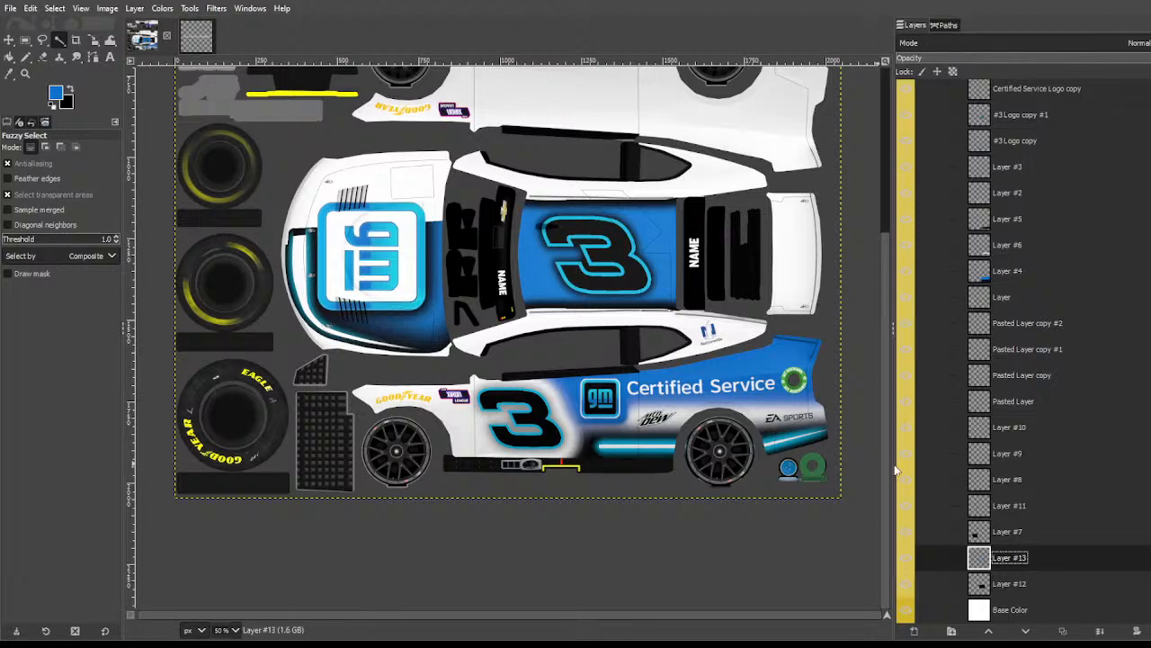
{"action": "left_click", "coordinate": [910, 567]}
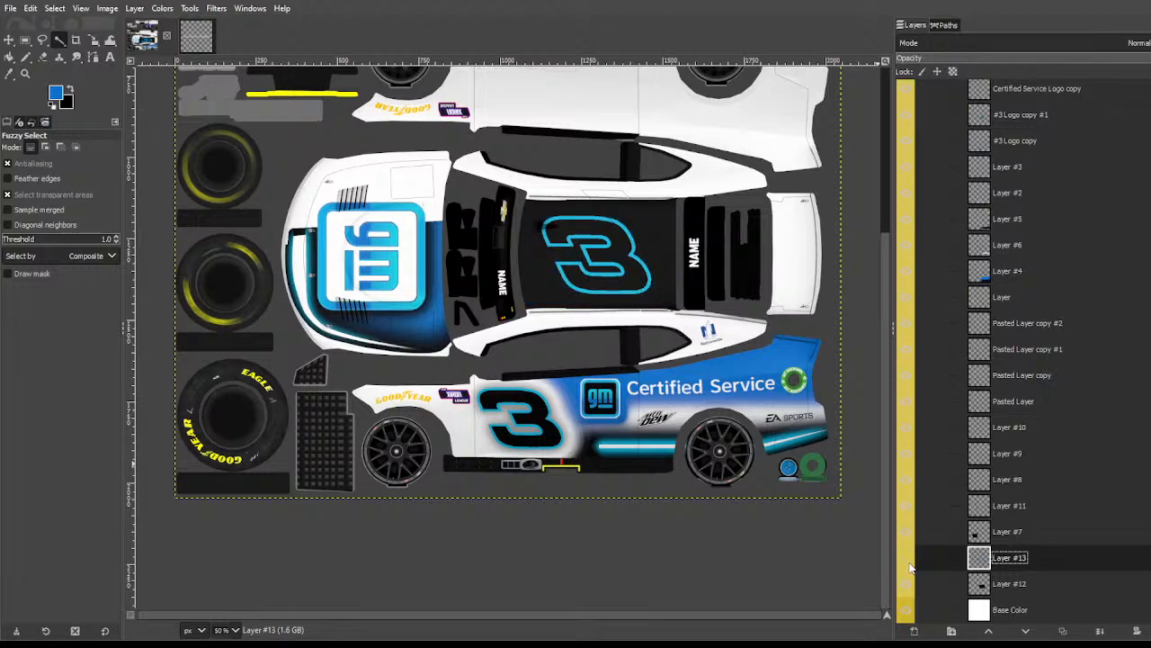
{"action": "left_click", "coordinate": [910, 567]}
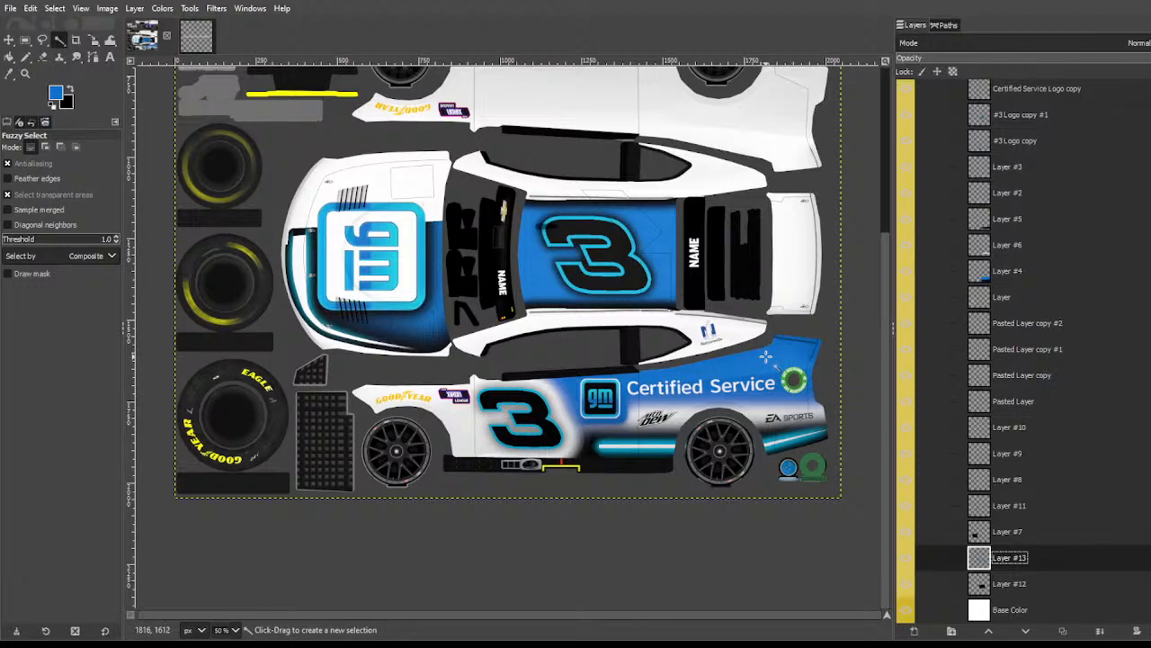
{"action": "scroll", "coordinate": [776, 343], "scroll_direction": "up", "scroll_amount": 2}
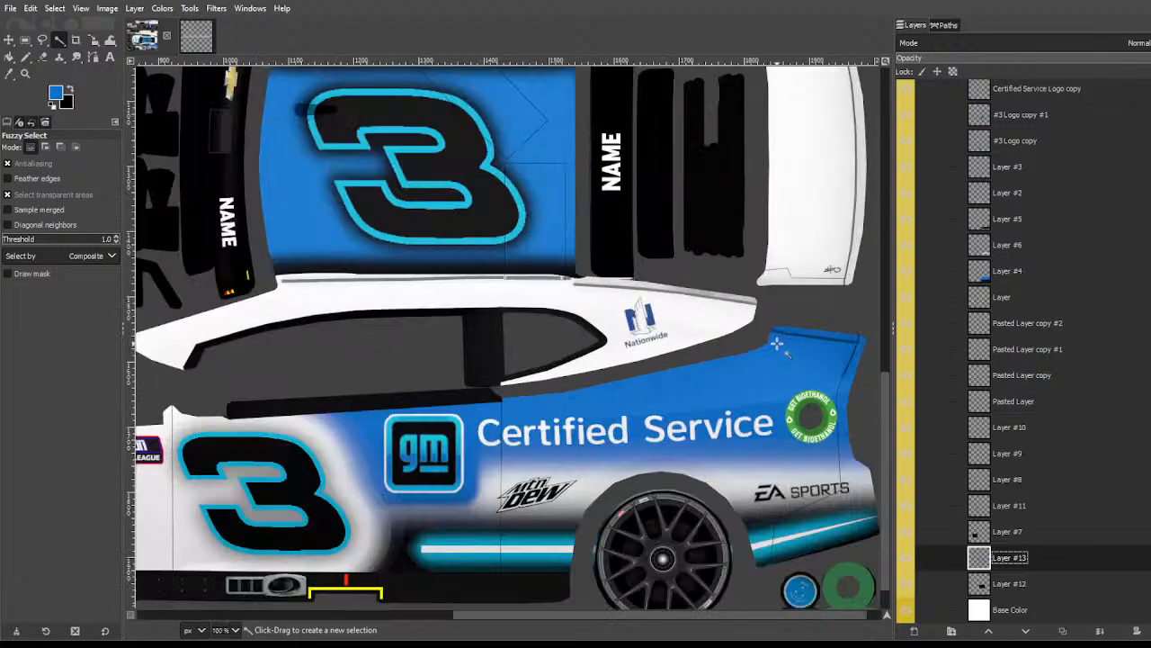
{"action": "scroll", "coordinate": [766, 321], "scroll_direction": "up", "scroll_amount": 3}
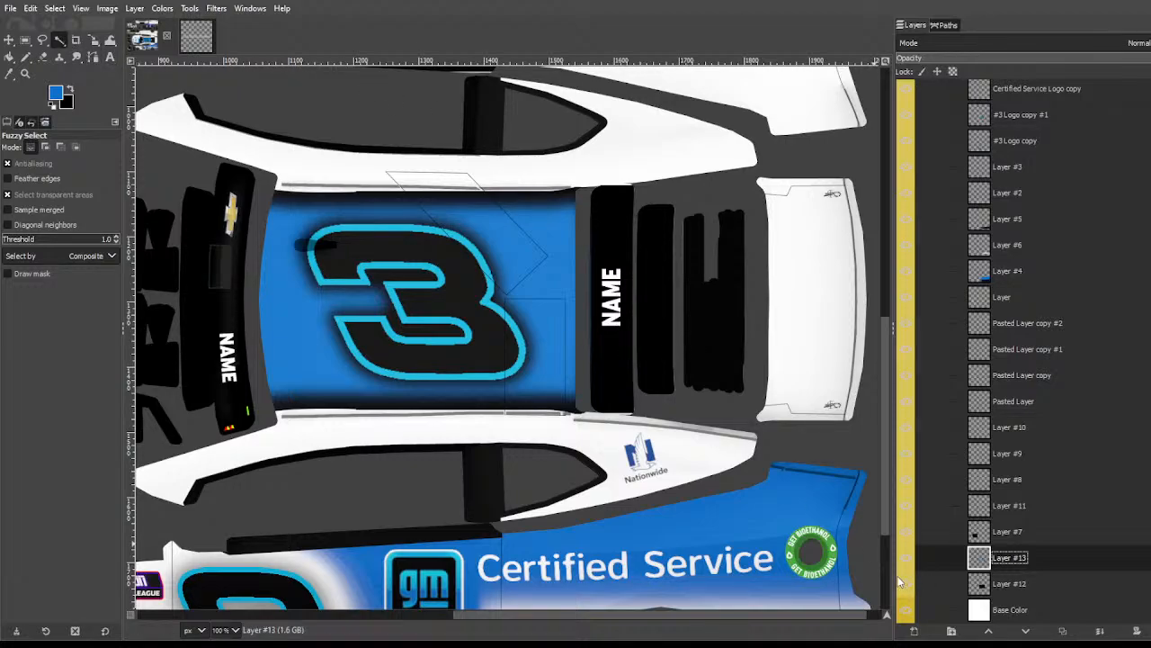
Step: Trace a freeform selection from the roof's lower rear edge around the rear deck and back along the roof's upper rear edge
{"action": "key", "text": "f"}
{"action": "mouse_move", "coordinate": [534, 395]}
{"action": "left_mouse_down"}
{"action": "mouse_move", "coordinate": [584, 421]}
{"action": "mouse_move", "coordinate": [652, 481]}
{"action": "mouse_move", "coordinate": [760, 416]}
{"action": "left_mouse_up"}
{"action": "left_click", "coordinate": [810, 241]}
{"action": "left_click", "coordinate": [741, 100]}
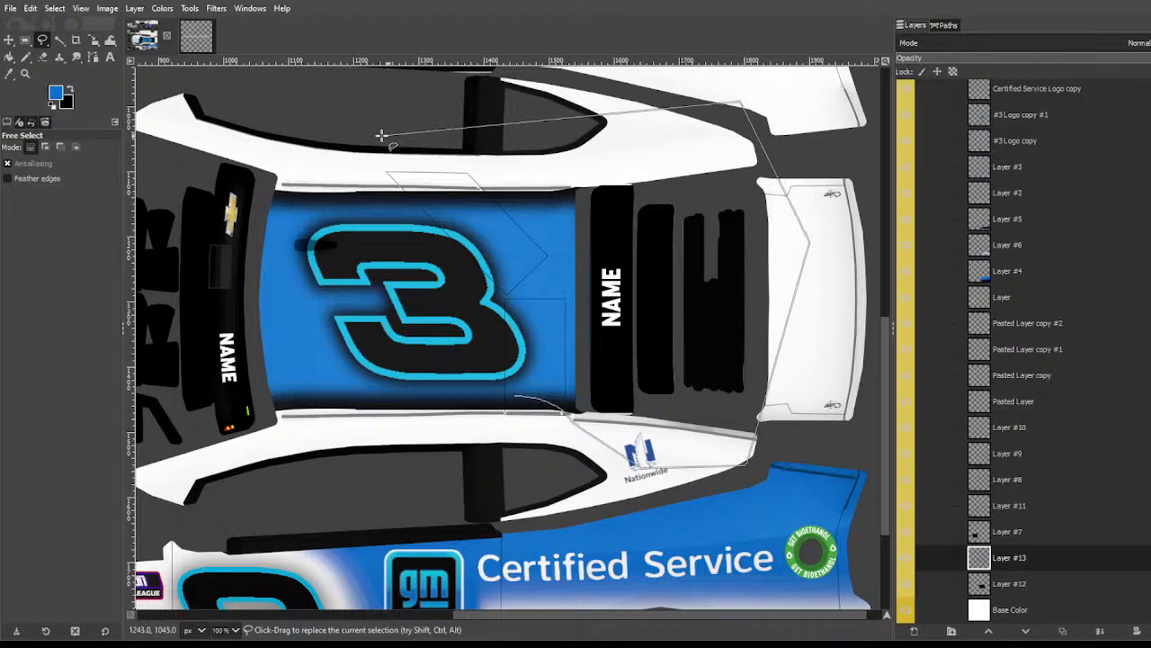
{"action": "left_click", "coordinate": [455, 119]}
{"action": "left_click", "coordinate": [473, 180]}
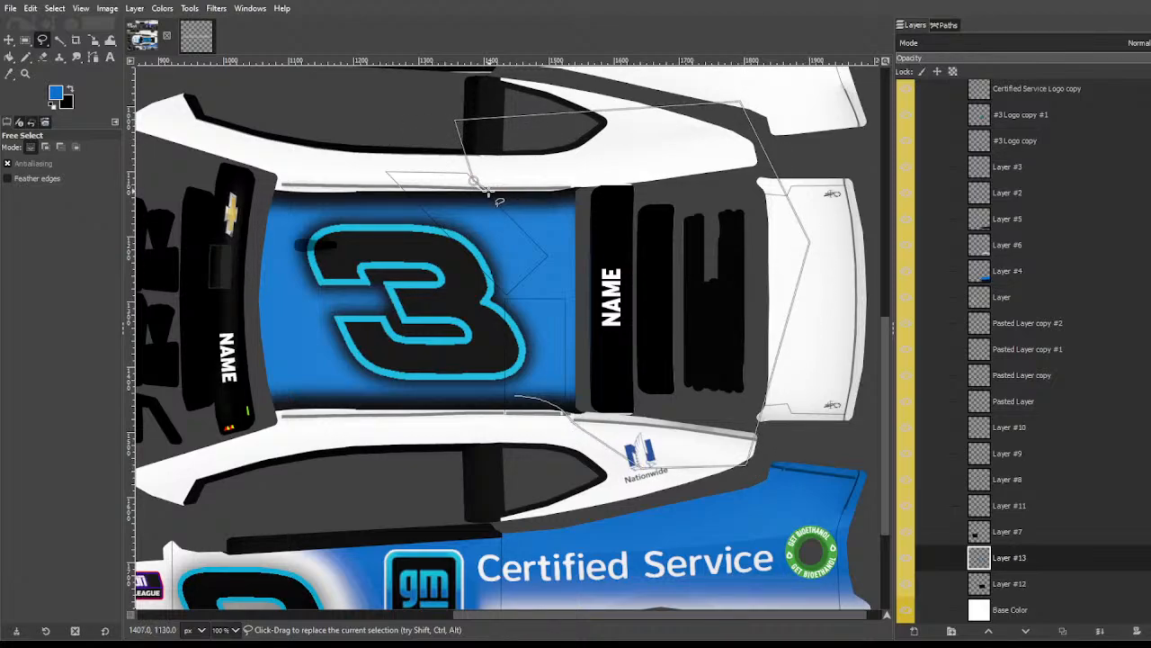
{"action": "left_click_drag", "start_coordinate": [483, 192], "coordinate": [572, 219]}
{"action": "key", "text": "BackSpace"}
{"action": "key", "text": "BackSpace"}
{"action": "left_click", "coordinate": [500, 118]}
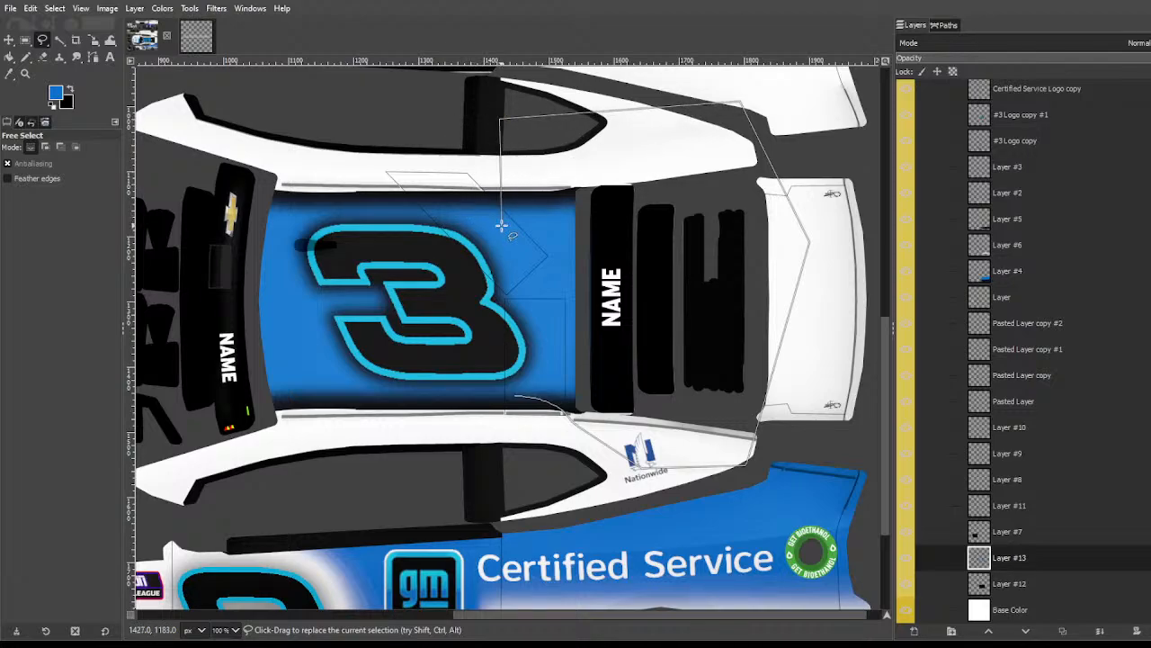
{"action": "left_click", "coordinate": [499, 207]}
{"action": "left_click", "coordinate": [538, 206]}
{"action": "left_click", "coordinate": [578, 181]}
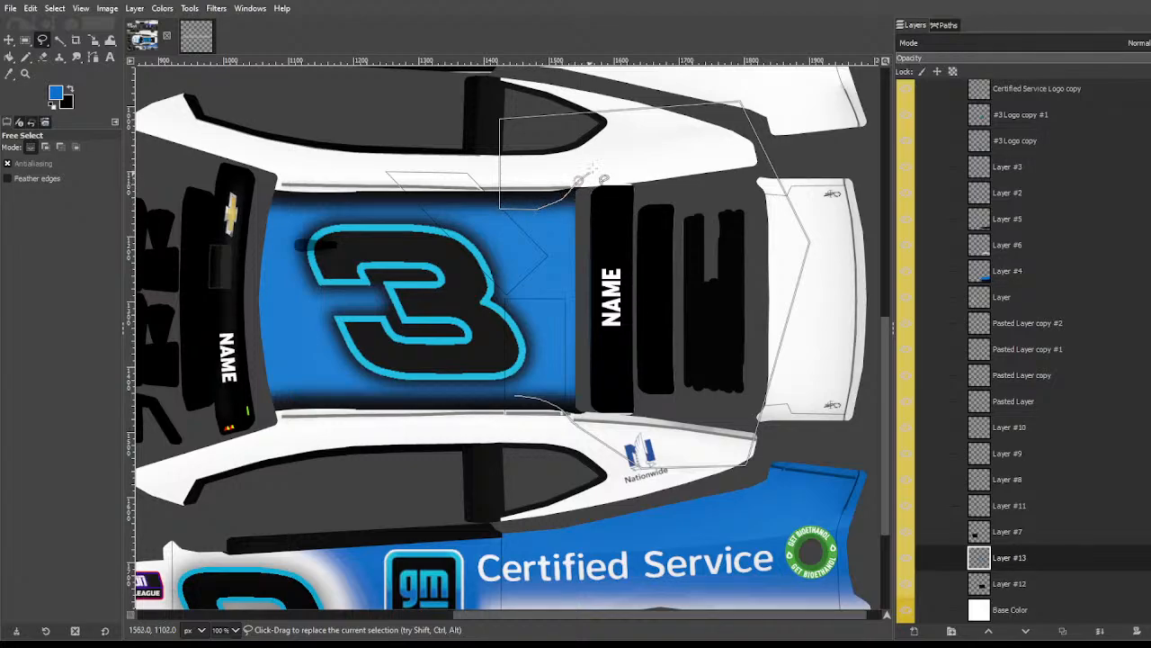
{"action": "left_click", "coordinate": [598, 160]}
{"action": "left_click", "coordinate": [629, 162]}
{"action": "left_click", "coordinate": [641, 307]}
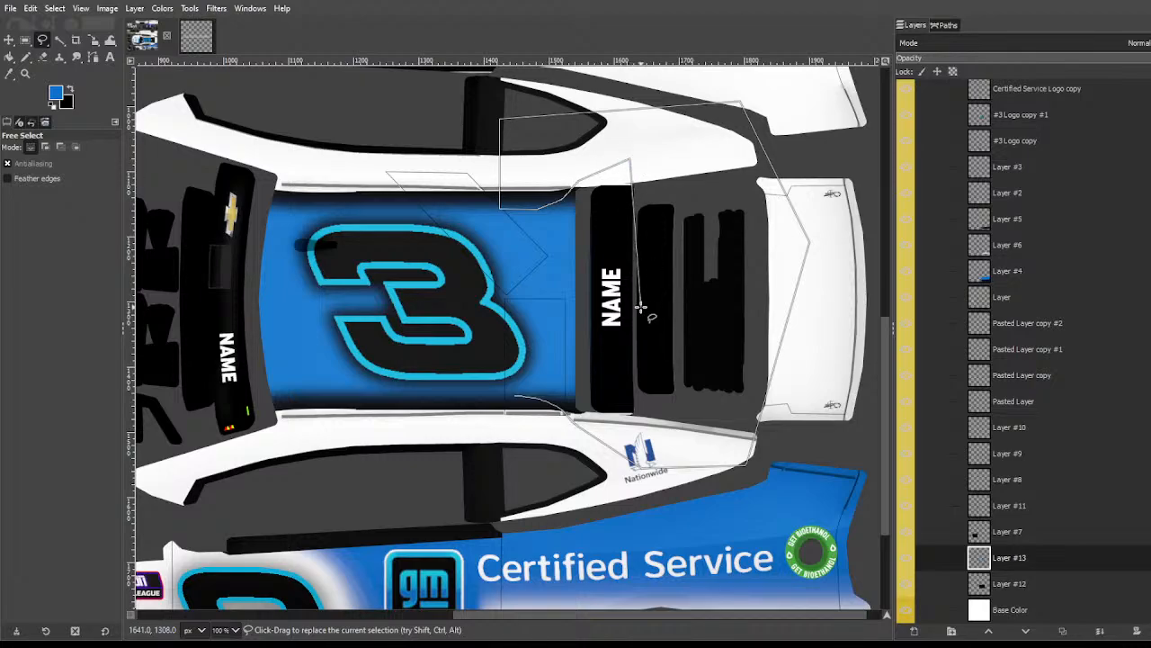
{"action": "left_click", "coordinate": [641, 393]}
Step: Remove the outline points along the upper side and close the freeform selection across the roof number 3
{"action": "key", "text": "BackSpace"}
{"action": "key", "text": "BackSpace"}
{"action": "key", "text": "BackSpace"}
{"action": "key", "text": "BackSpace"}
{"action": "key", "text": "BackSpace"}
{"action": "key", "text": "BackSpace"}
{"action": "key", "text": "BackSpace"}
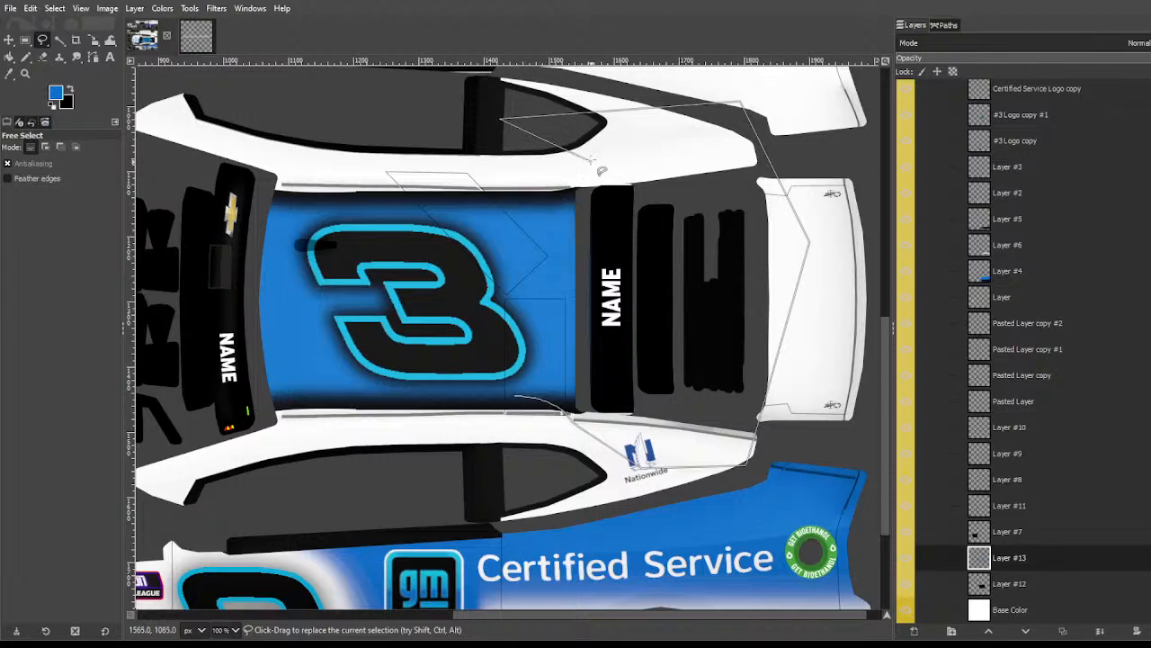
{"action": "key", "text": "BackSpace"}
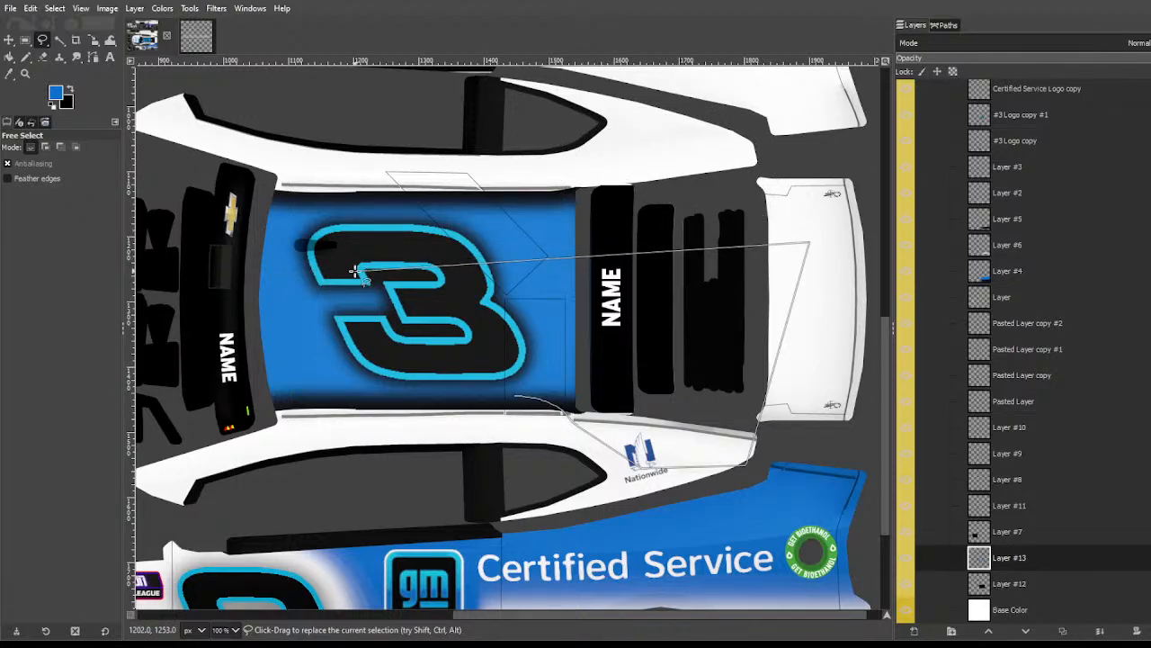
{"action": "double_click", "coordinate": [423, 248]}
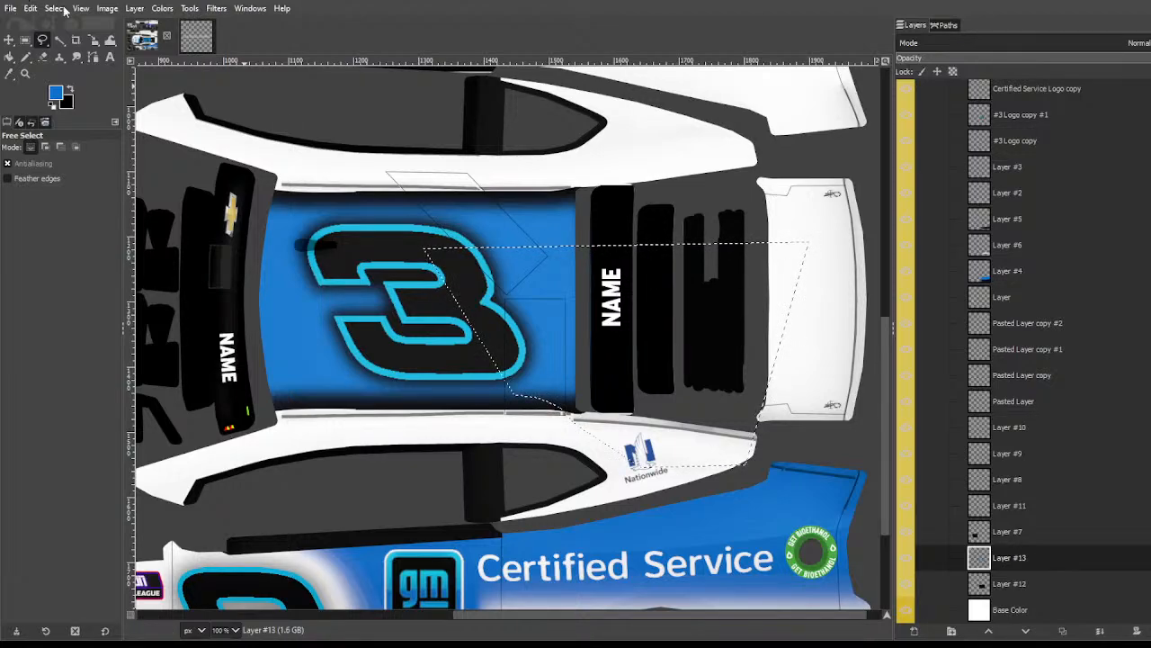
Step: Feather the rear roof selection and try to fill its black faded corner with blue on Layer #13
{"action": "left_click", "coordinate": [94, 144]}
{"action": "key", "text": "Return"}
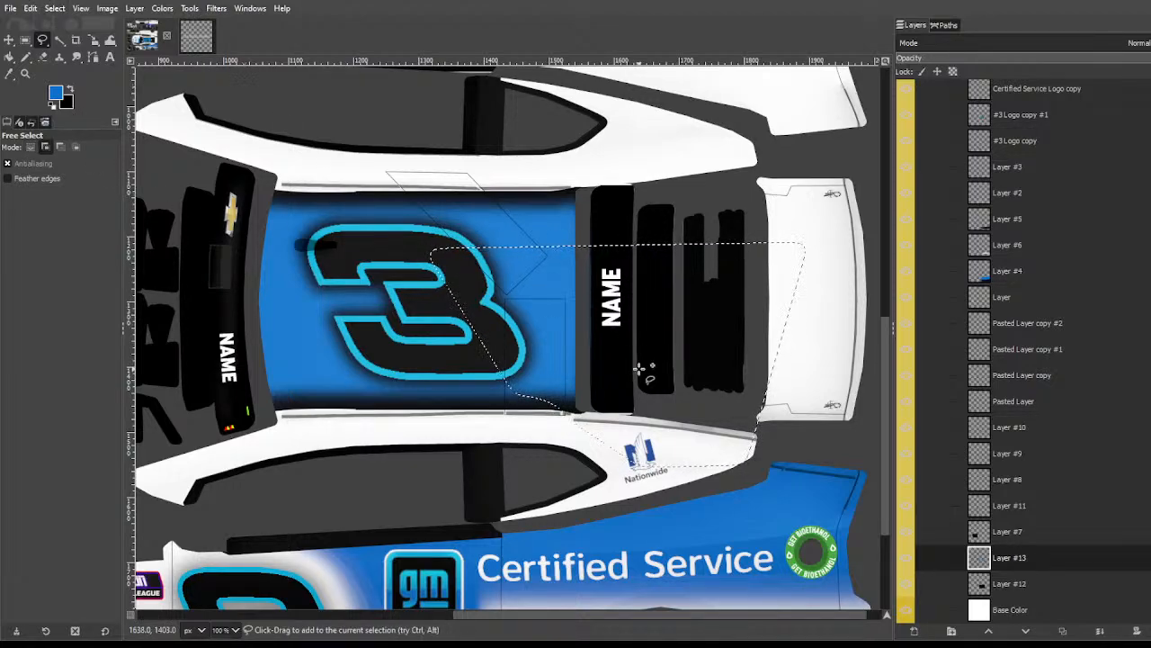
{"action": "key", "text": "shift+b"}
{"action": "left_click", "coordinate": [562, 388]}
{"action": "key", "text": "ctrl+shift+a"}
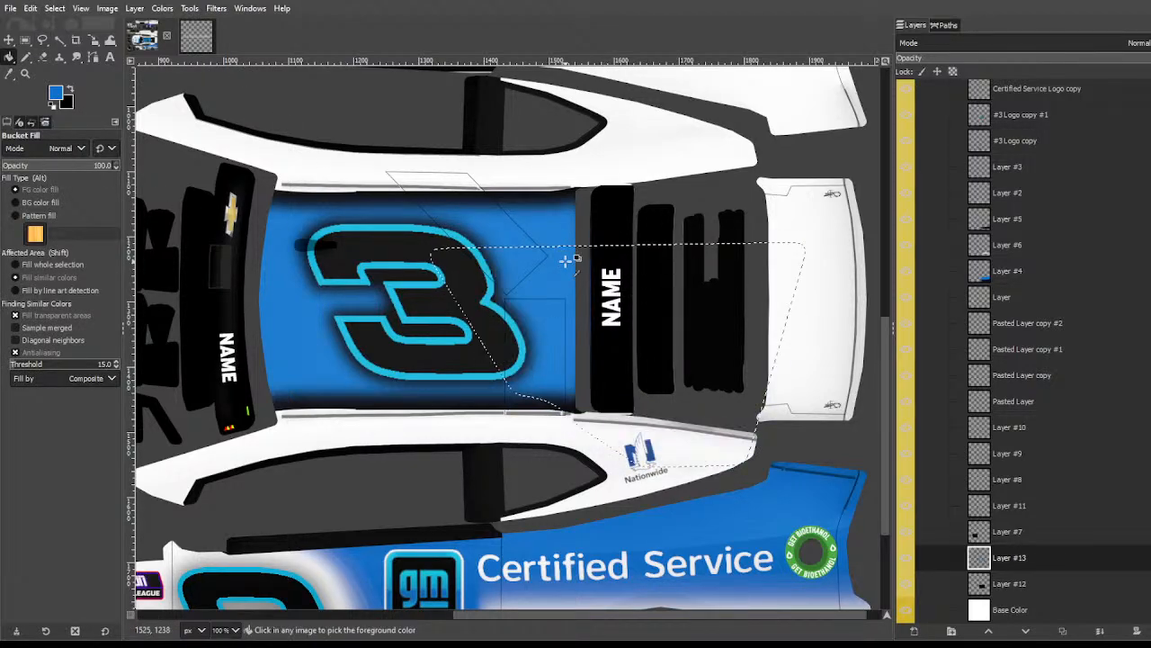
Step: Shrink and feather the rear roof selection for another attempt at the blue fill, then deselect
{"action": "left_click", "coordinate": [55, 8]}
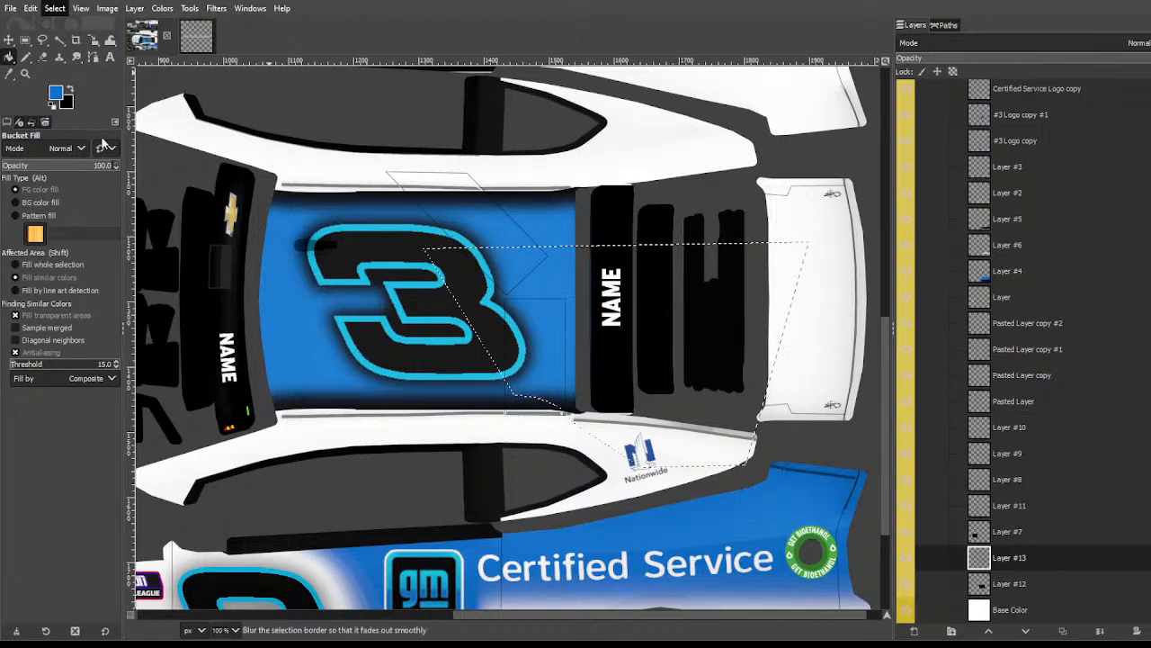
{"action": "left_click", "coordinate": [96, 178]}
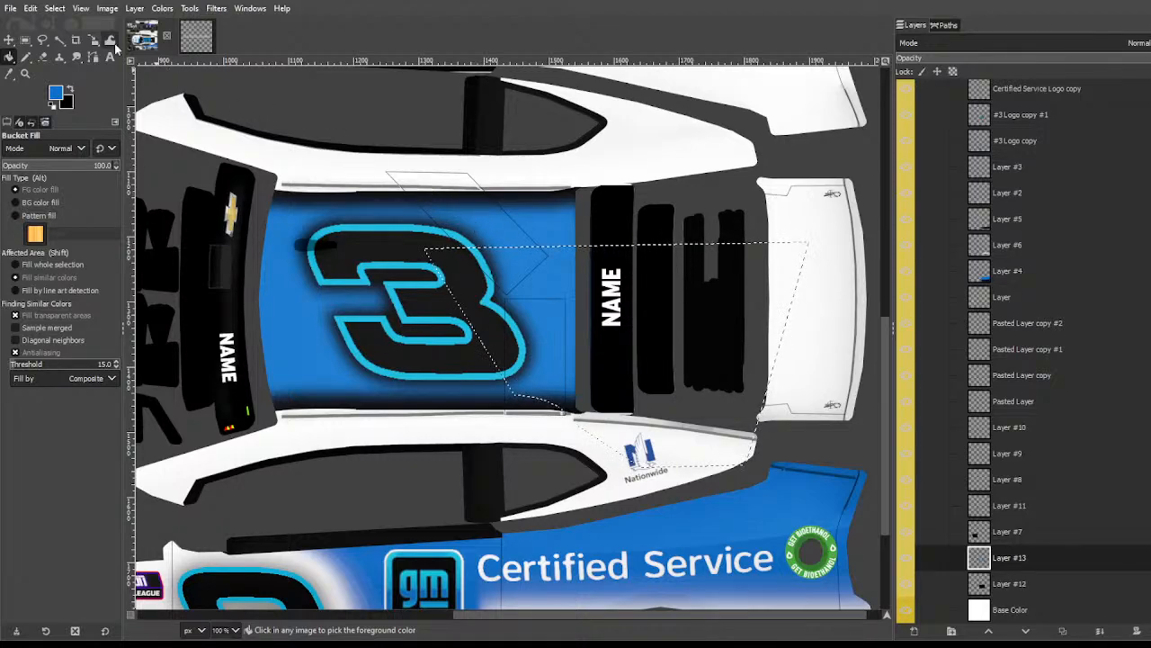
{"action": "left_click", "coordinate": [54, 9]}
{"action": "left_click", "coordinate": [114, 183]}
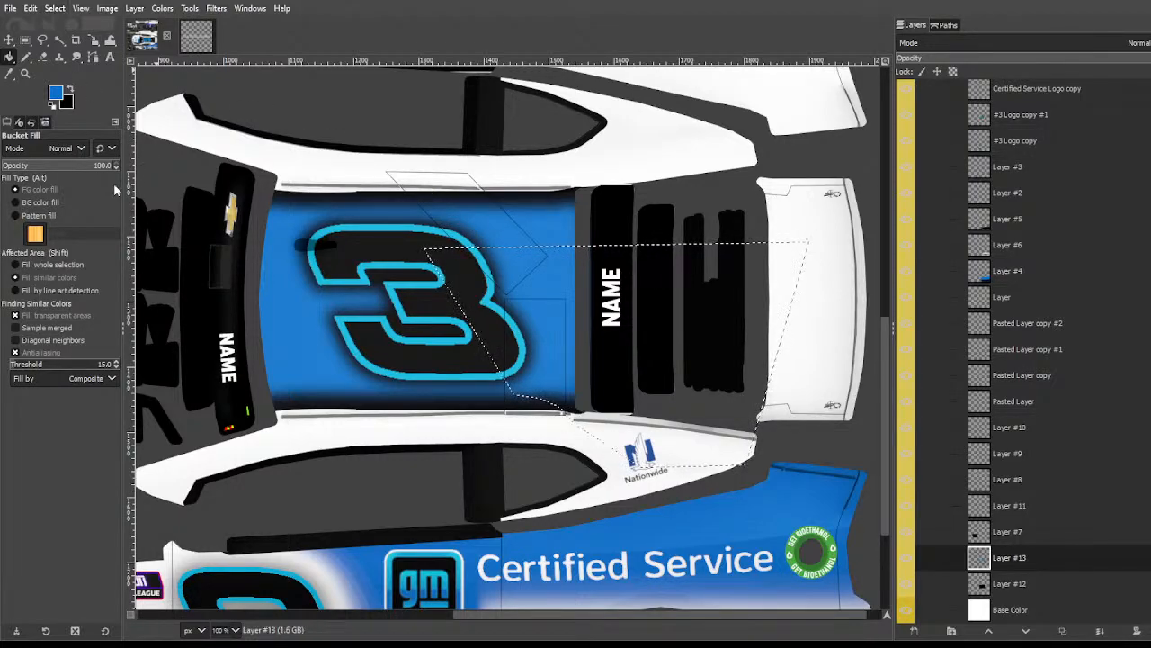
{"action": "left_click", "coordinate": [54, 8]}
{"action": "left_click", "coordinate": [96, 167]}
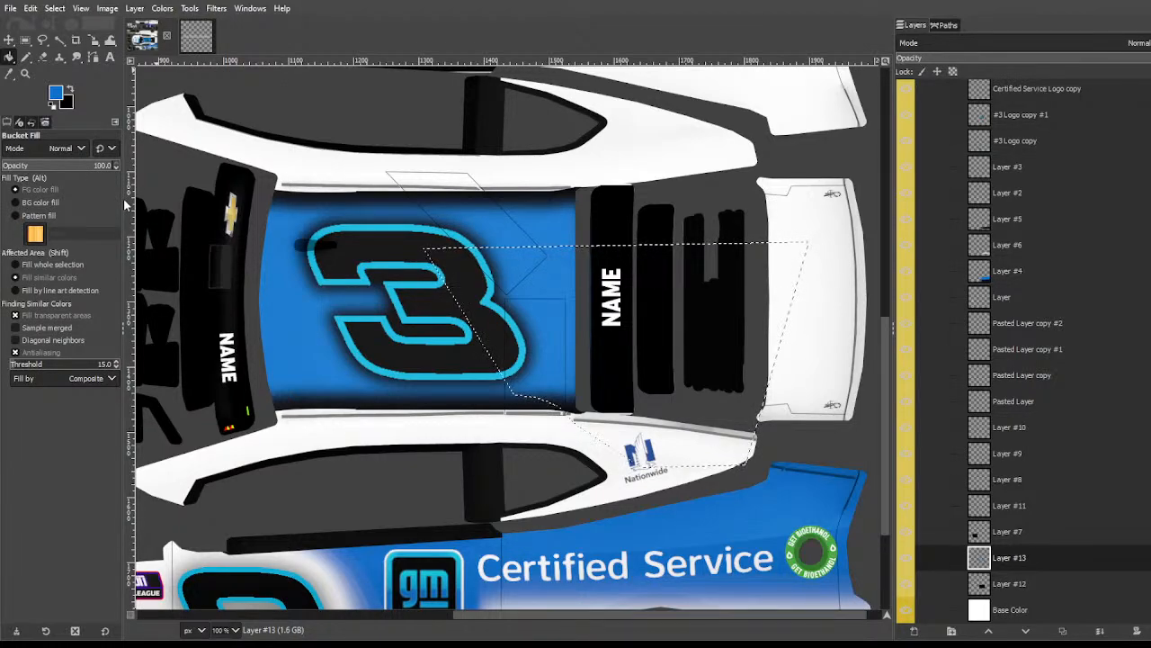
{"action": "left_click", "coordinate": [55, 8]}
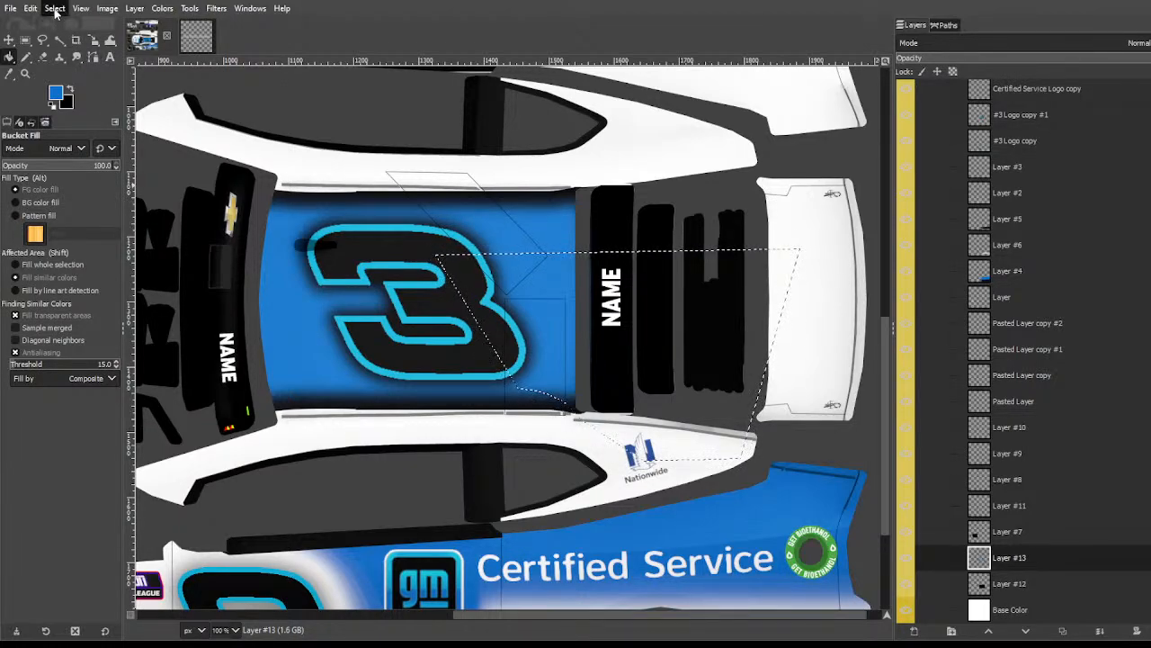
{"action": "left_click", "coordinate": [95, 149]}
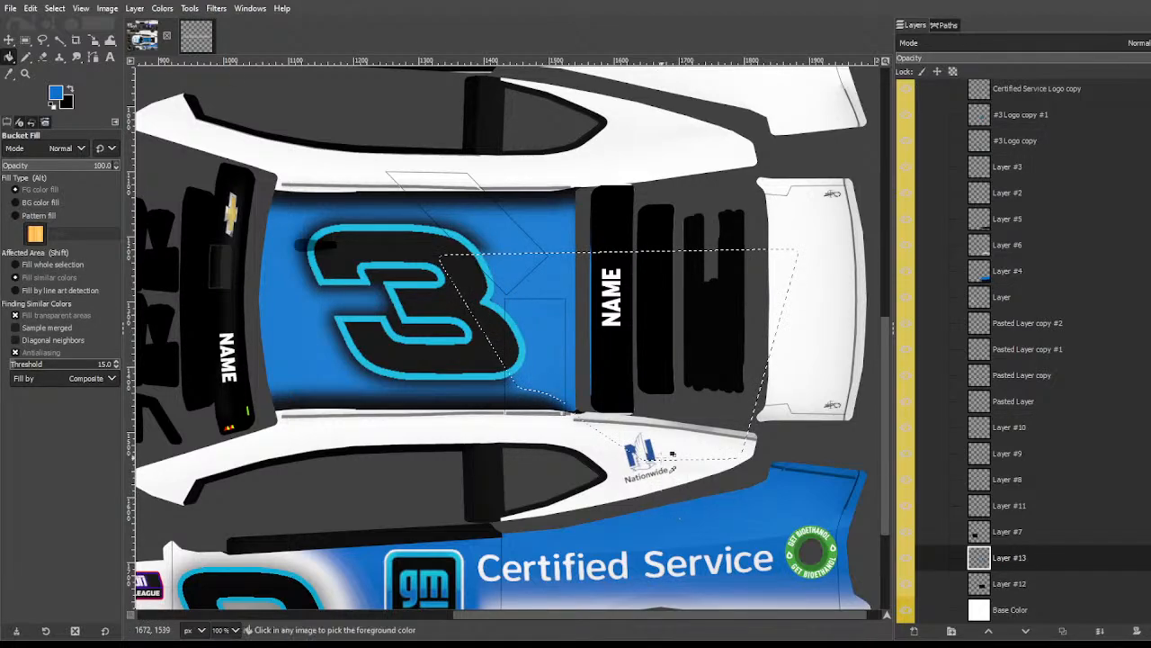
{"action": "left_click", "coordinate": [55, 9]}
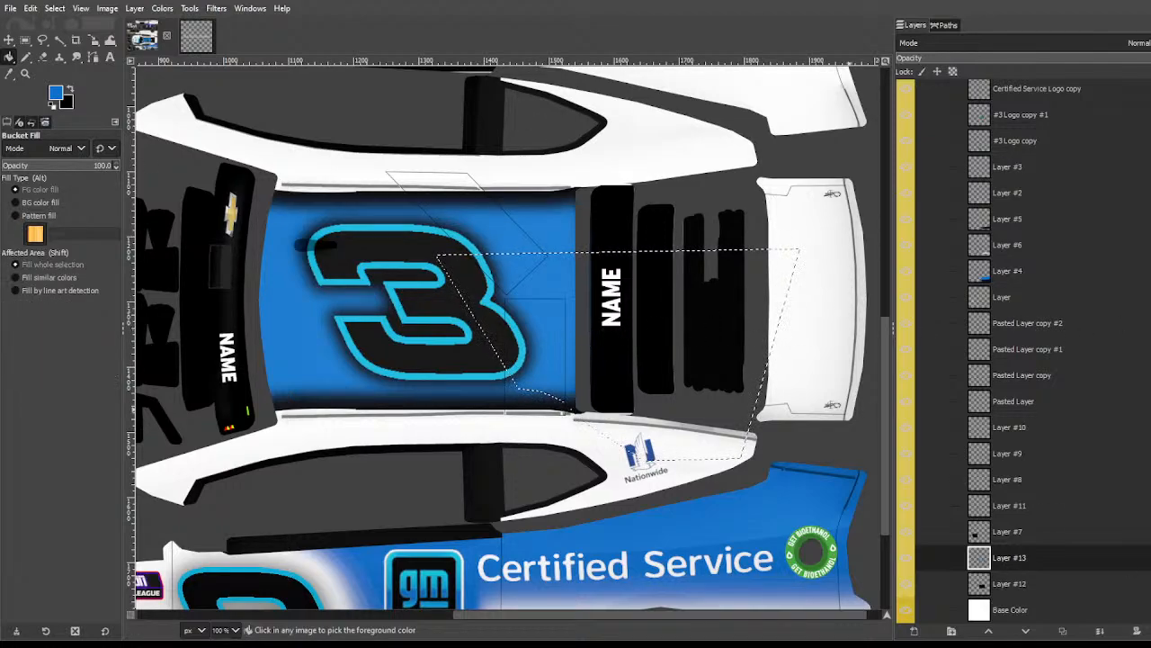
{"action": "key", "text": "ctrl+shift+a"}
Step: Set the Warp Transform size to 429.98 and push Layer #13's blue over the black fade at the roof's lower rear corner
{"action": "key", "text": "w"}
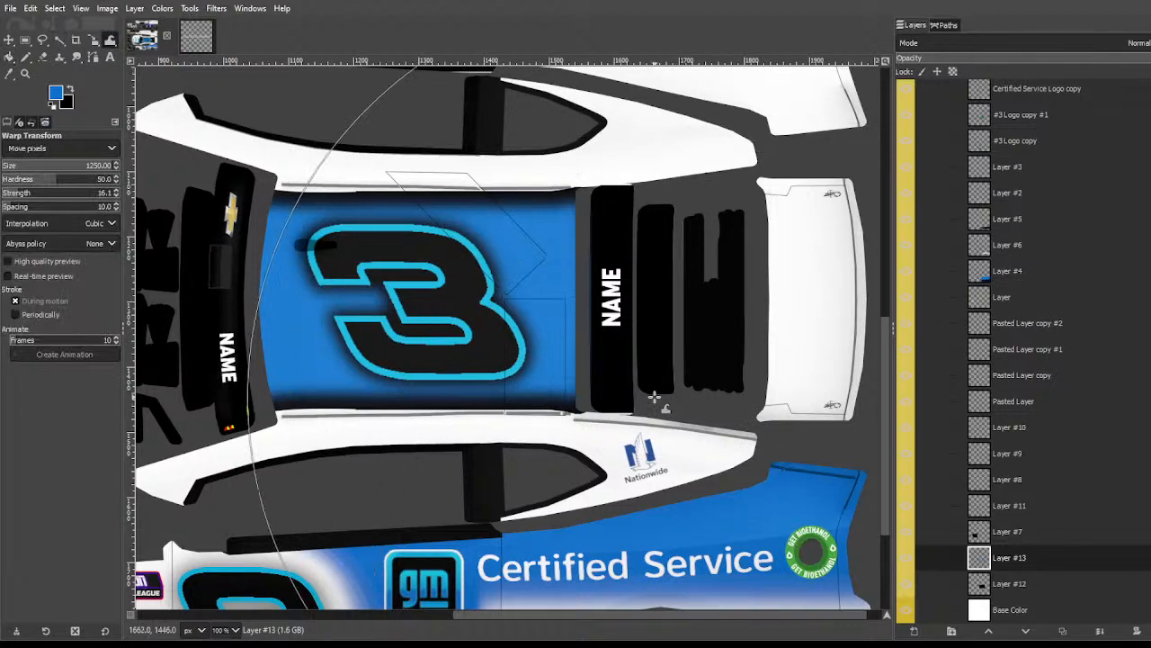
{"action": "left_click_drag", "start_coordinate": [71, 170], "coordinate": [49, 168]}
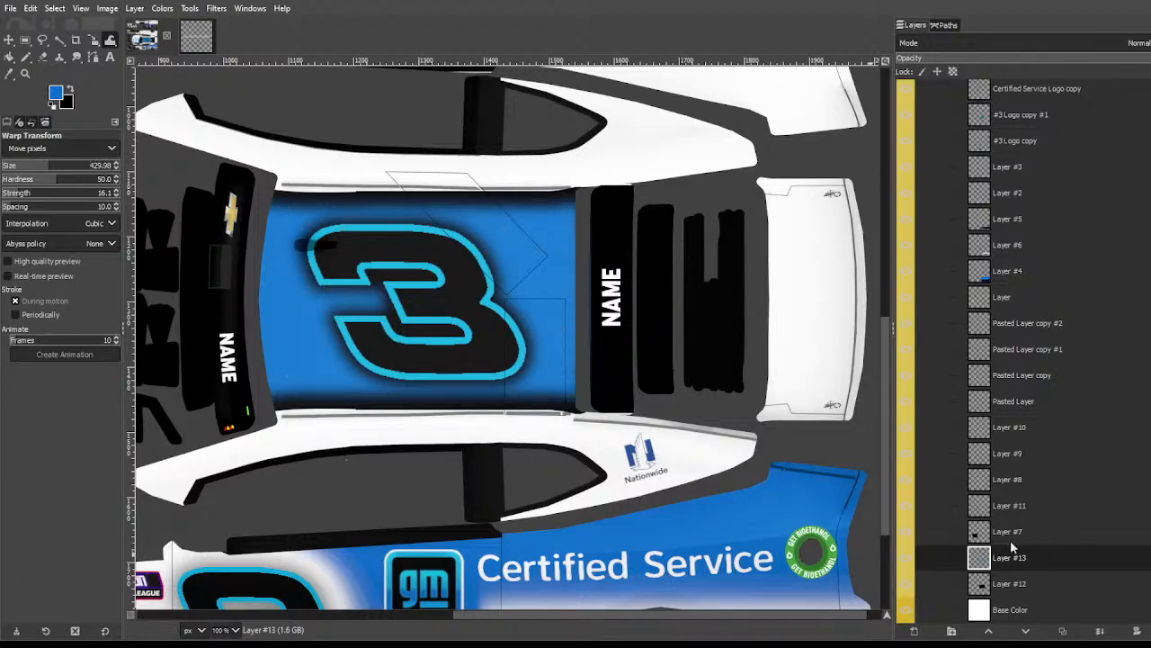
{"action": "mouse_move", "coordinate": [609, 384]}
{"action": "left_mouse_down"}
{"action": "mouse_move", "coordinate": [599, 386]}
{"action": "mouse_move", "coordinate": [620, 391]}
{"action": "mouse_move", "coordinate": [614, 404]}
{"action": "left_mouse_up"}
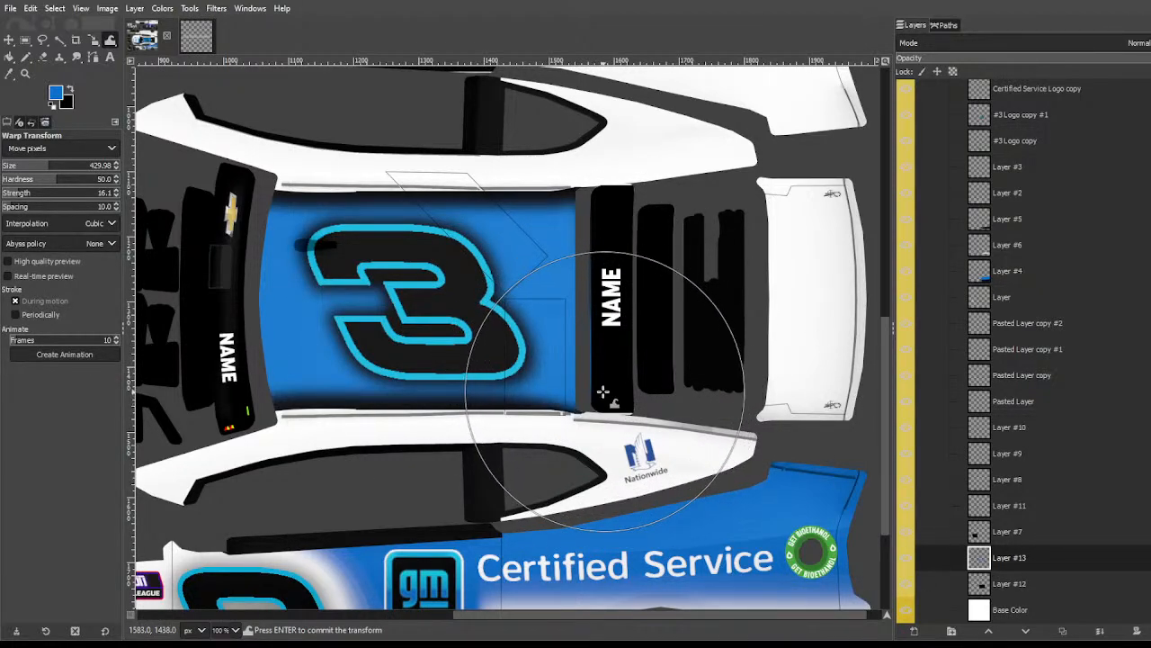
{"action": "key", "text": "Return"}
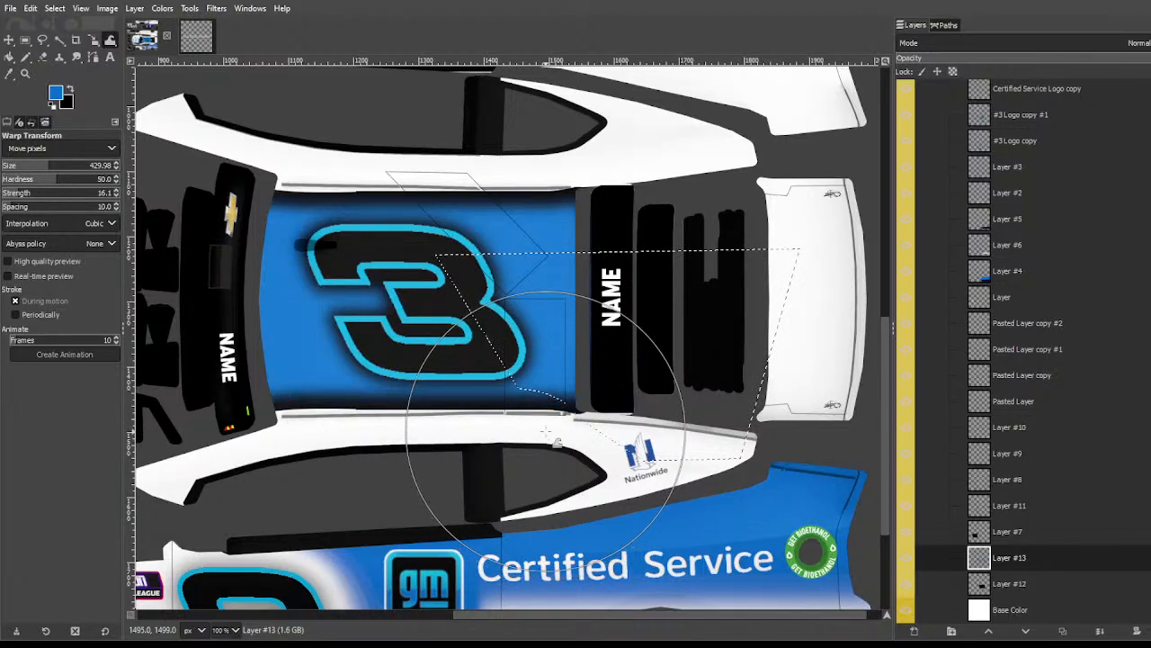
{"action": "left_click_drag", "start_coordinate": [527, 531], "coordinate": [568, 449]}
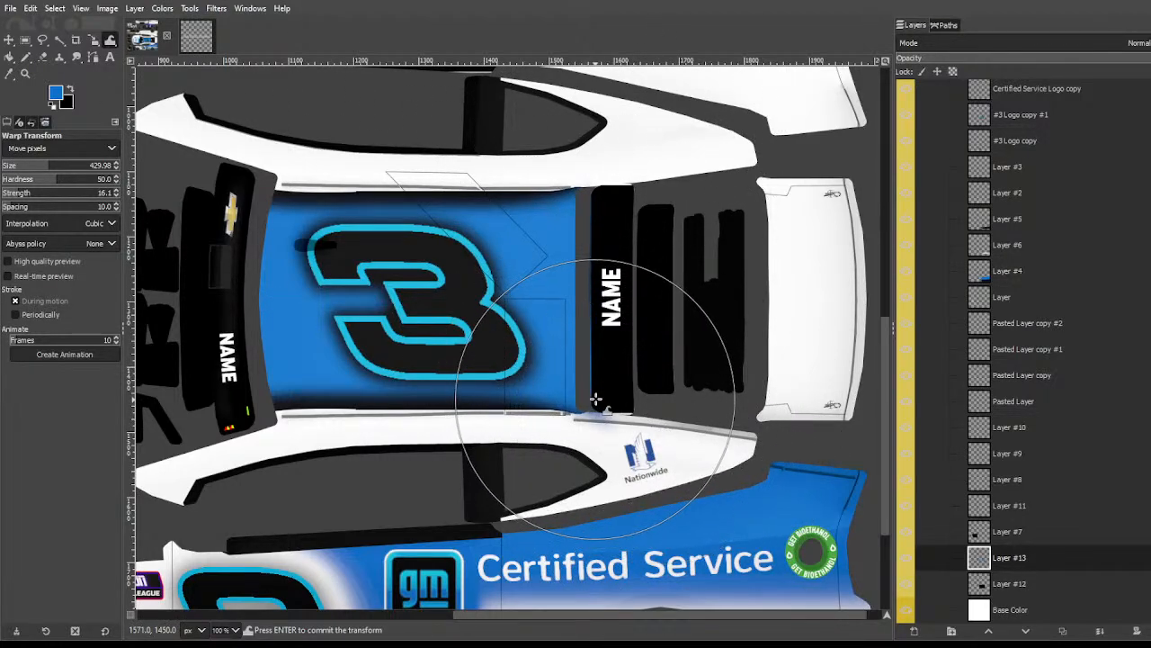
Step: Outline the area beyond the roof's rear edge with Free Select, delete the stretched blue there from Layer #13 and deselect
{"action": "key", "text": "f"}
{"action": "mouse_move", "coordinate": [575, 416]}
{"action": "left_mouse_down"}
{"action": "mouse_move", "coordinate": [615, 308]}
{"action": "mouse_move", "coordinate": [609, 189]}
{"action": "mouse_move", "coordinate": [520, 190]}
{"action": "left_mouse_up"}
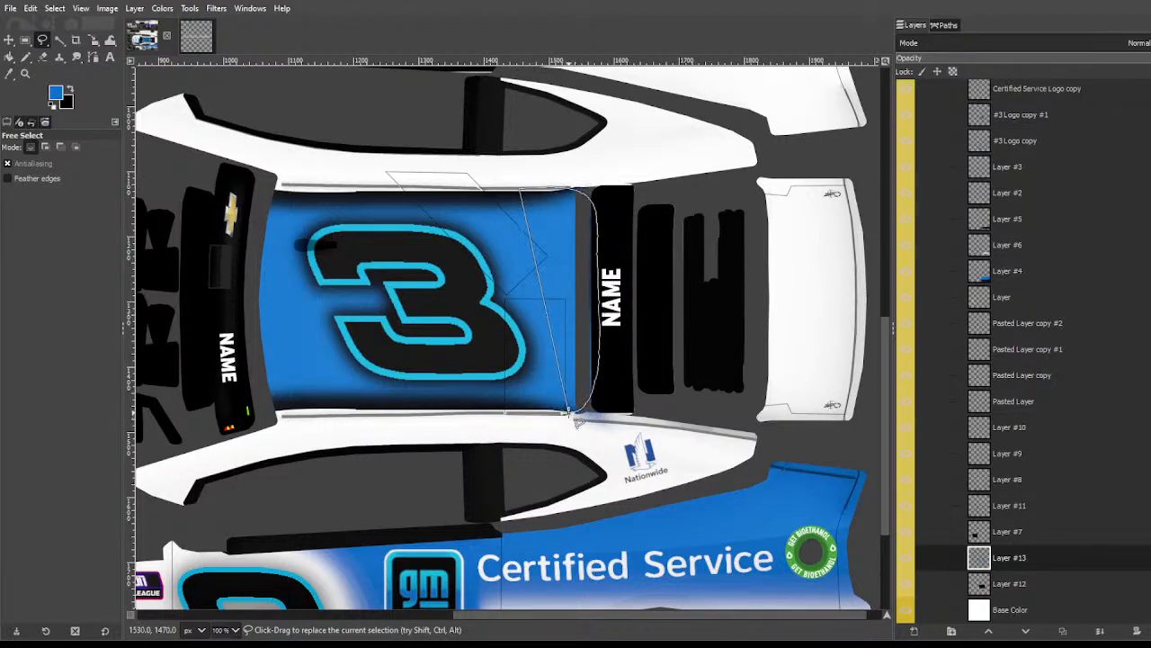
{"action": "mouse_move", "coordinate": [594, 110]}
{"action": "left_mouse_down"}
{"action": "mouse_move", "coordinate": [837, 597]}
{"action": "mouse_move", "coordinate": [434, 589]}
{"action": "left_mouse_up"}
{"action": "key", "text": "Return"}
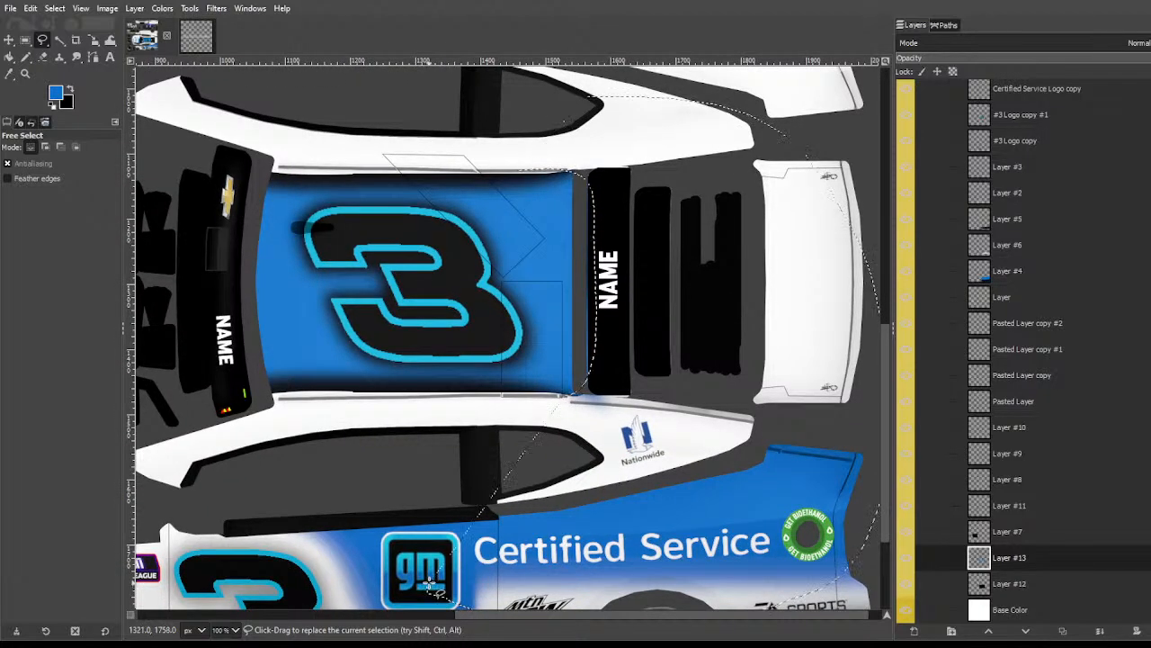
{"action": "key", "text": "Delete"}
{"action": "key", "text": "ctrl+shift+a"}
Step: Switch to Fuzzy Select and make the Mask layer group active
{"action": "left_click", "coordinate": [59, 40]}
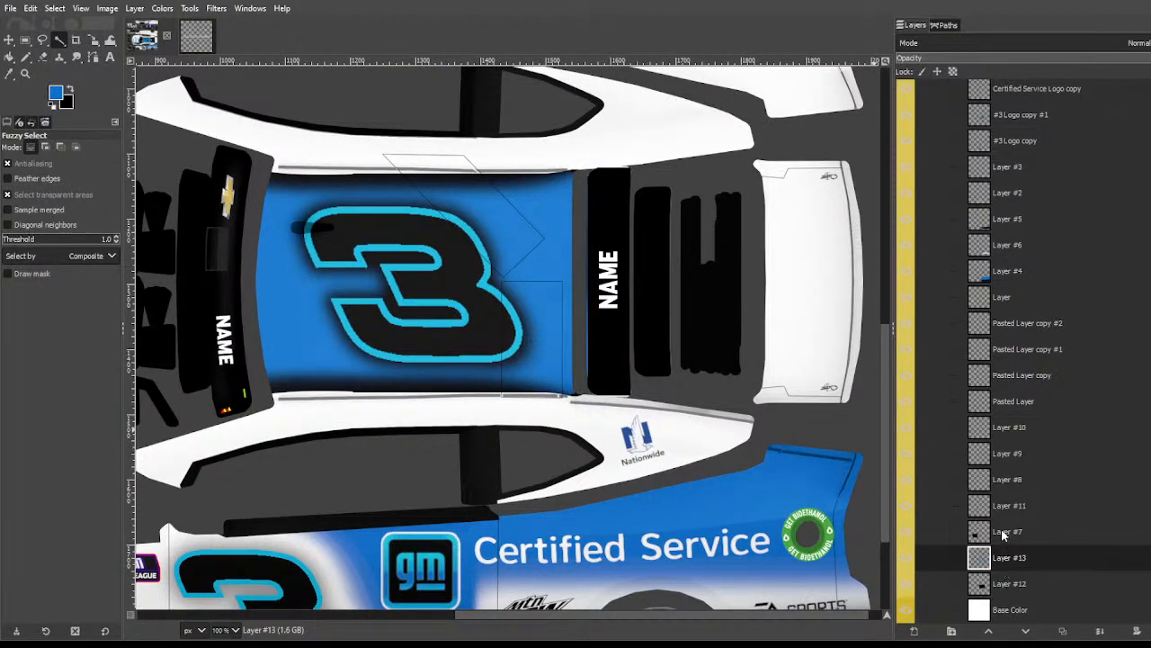
{"action": "scroll", "coordinate": [638, 309], "scroll_direction": "down", "scroll_amount": 2, "text": "ctrl"}
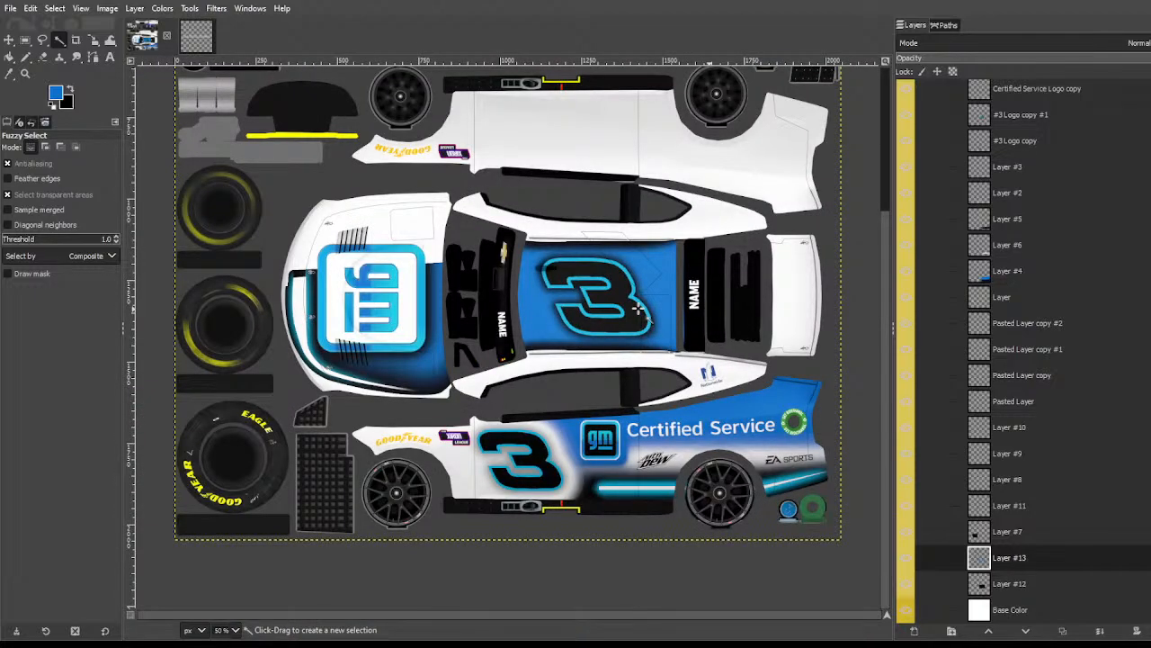
{"action": "key", "text": "shift"}
{"action": "scroll", "coordinate": [1061, 529], "scroll_direction": "up", "scroll_amount": 15}
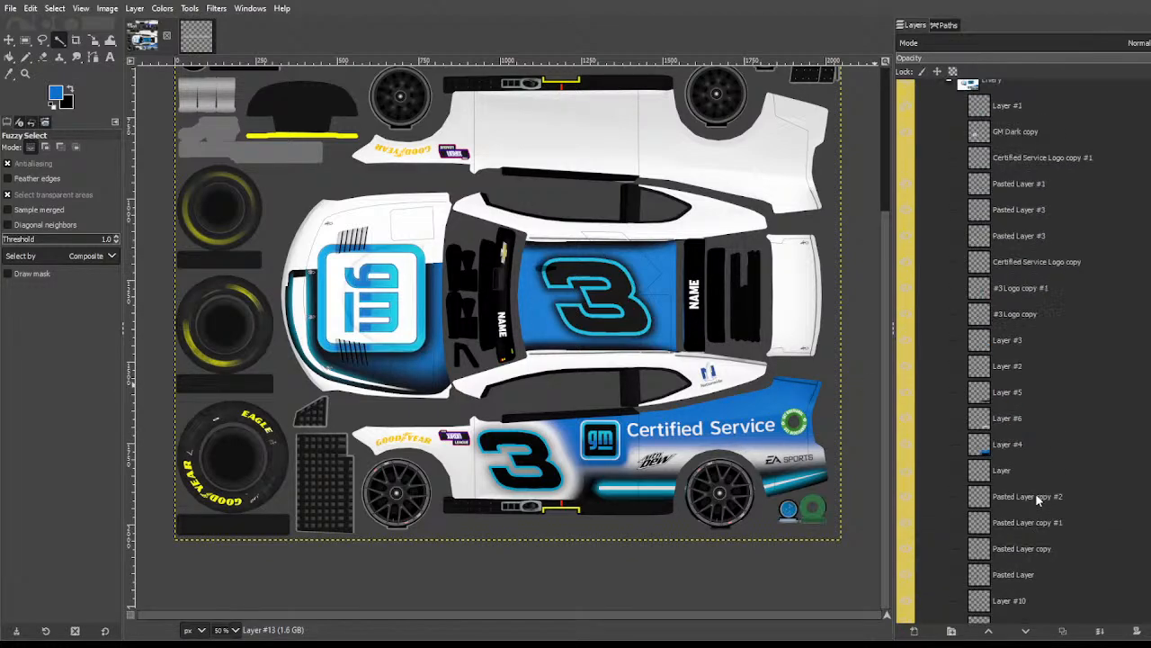
{"action": "left_click", "coordinate": [978, 119]}
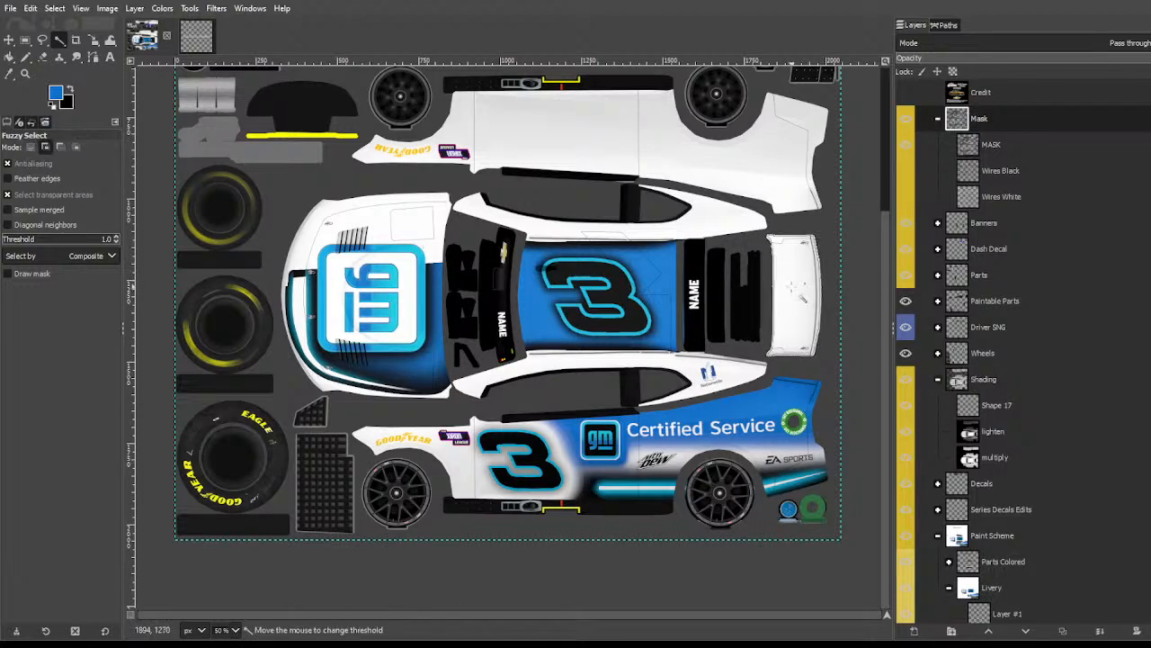
Step: Fill the selected rear deck panel with the blue foreground colour on a new layer above Base Color and deselect
{"action": "scroll", "coordinate": [1025, 546], "scroll_direction": "down", "scroll_amount": 15}
{"action": "left_click", "coordinate": [1007, 610]}
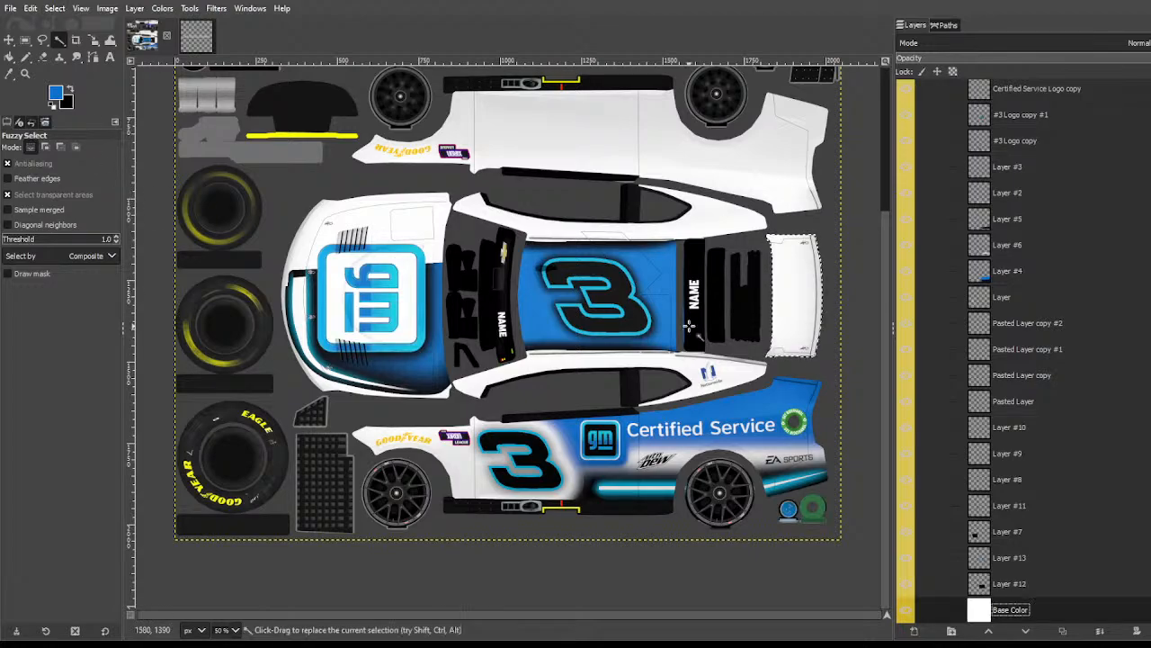
{"action": "key", "text": "shift+b"}
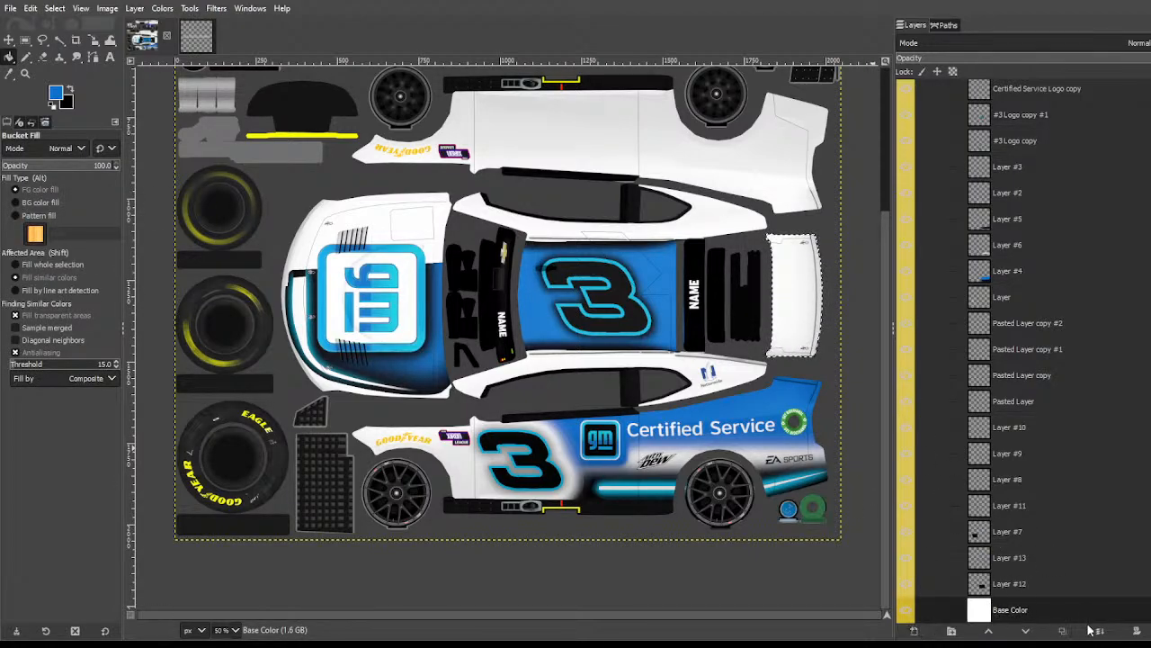
{"action": "left_click", "coordinate": [913, 631], "text": "shift"}
{"action": "left_click", "coordinate": [800, 306]}
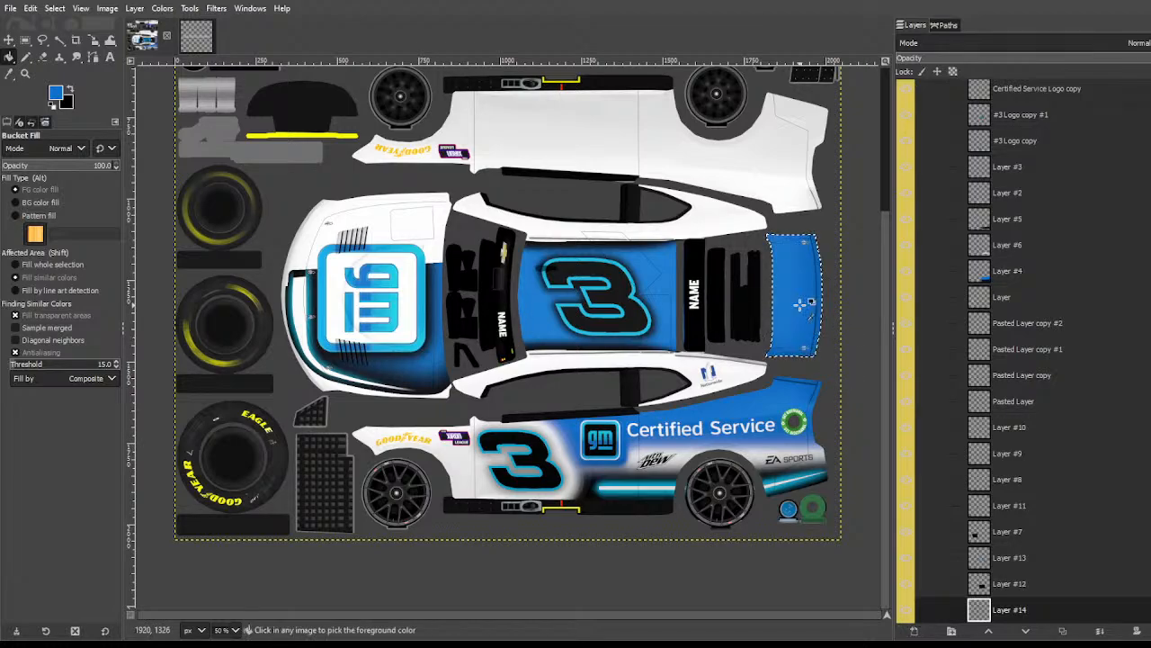
{"action": "left_click", "coordinate": [58, 41]}
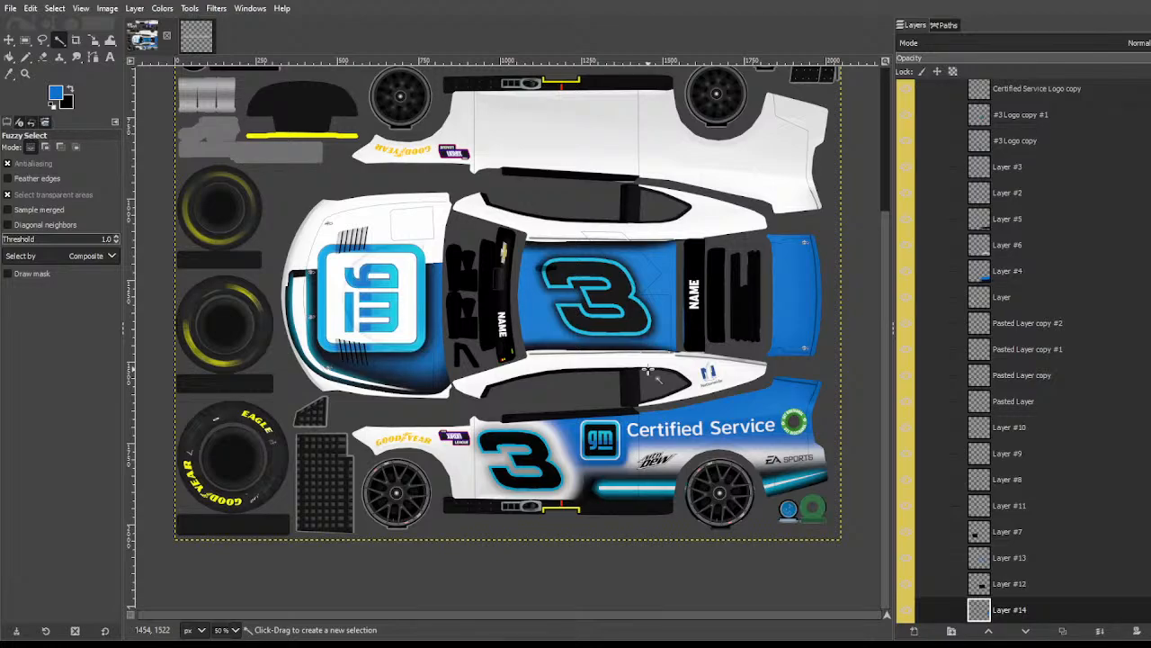
Step: Step through the layers of the Livery group to find which layer holds which logo and colour area
{"action": "scroll", "coordinate": [648, 371], "scroll_direction": "up", "scroll_amount": 1}
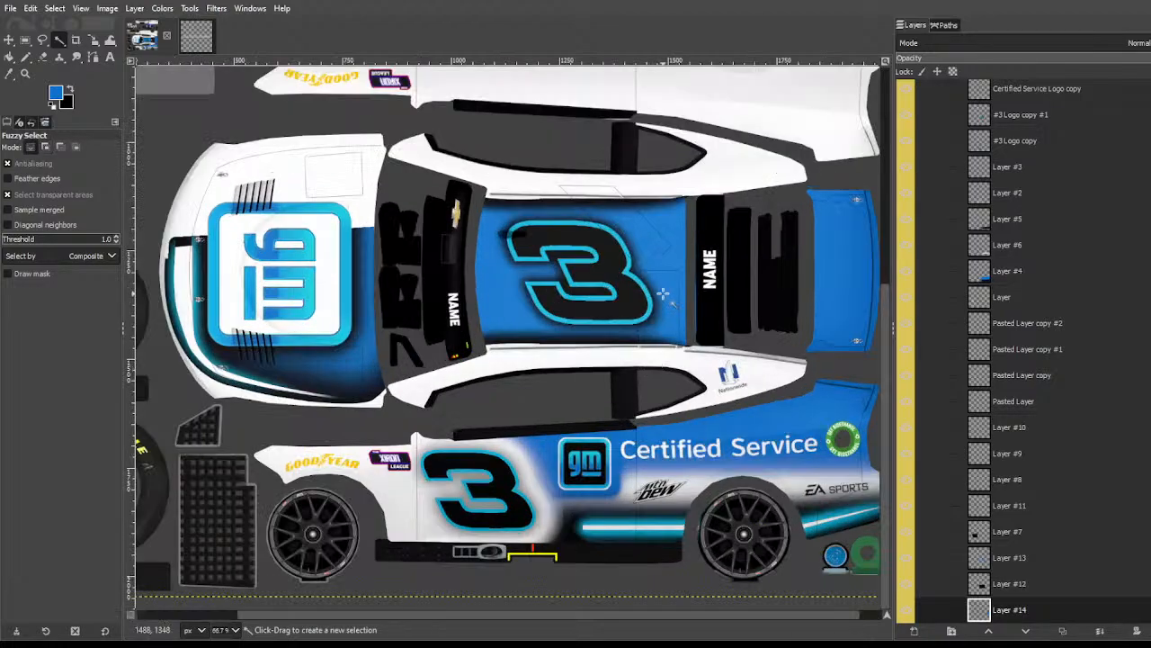
{"action": "scroll", "coordinate": [630, 342], "scroll_direction": "right", "scroll_amount": 1}
{"action": "scroll", "coordinate": [625, 336], "scroll_direction": "left", "scroll_amount": 3}
{"action": "scroll", "coordinate": [625, 336], "scroll_direction": "right", "scroll_amount": 3}
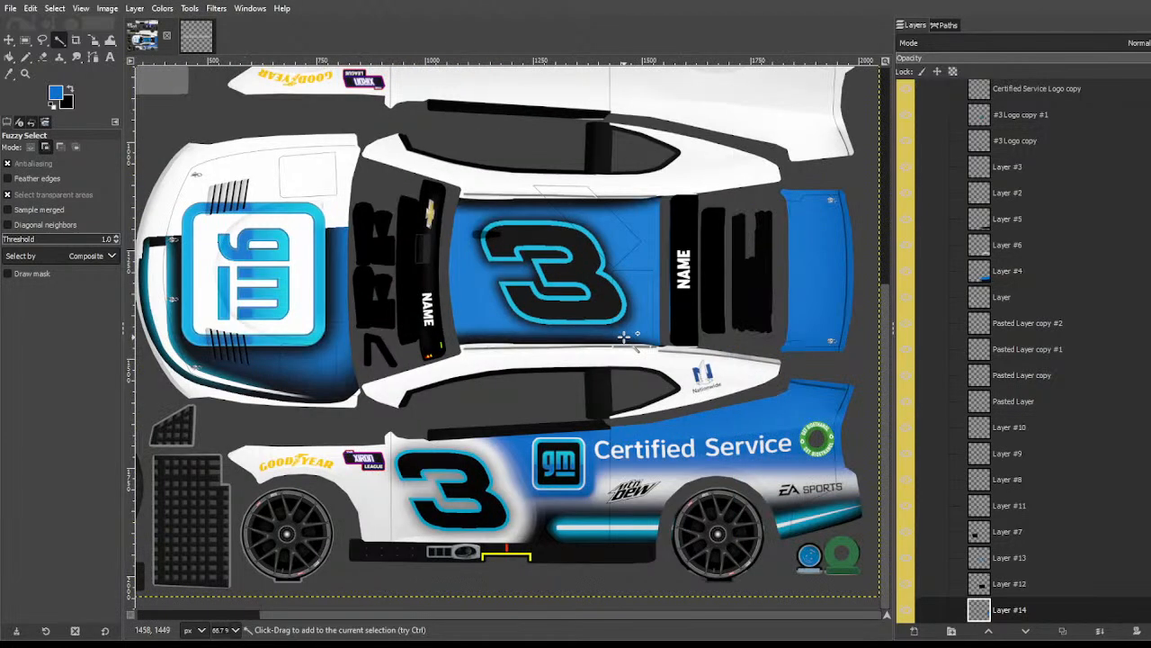
{"action": "scroll", "coordinate": [644, 327], "scroll_direction": "up", "scroll_amount": 1}
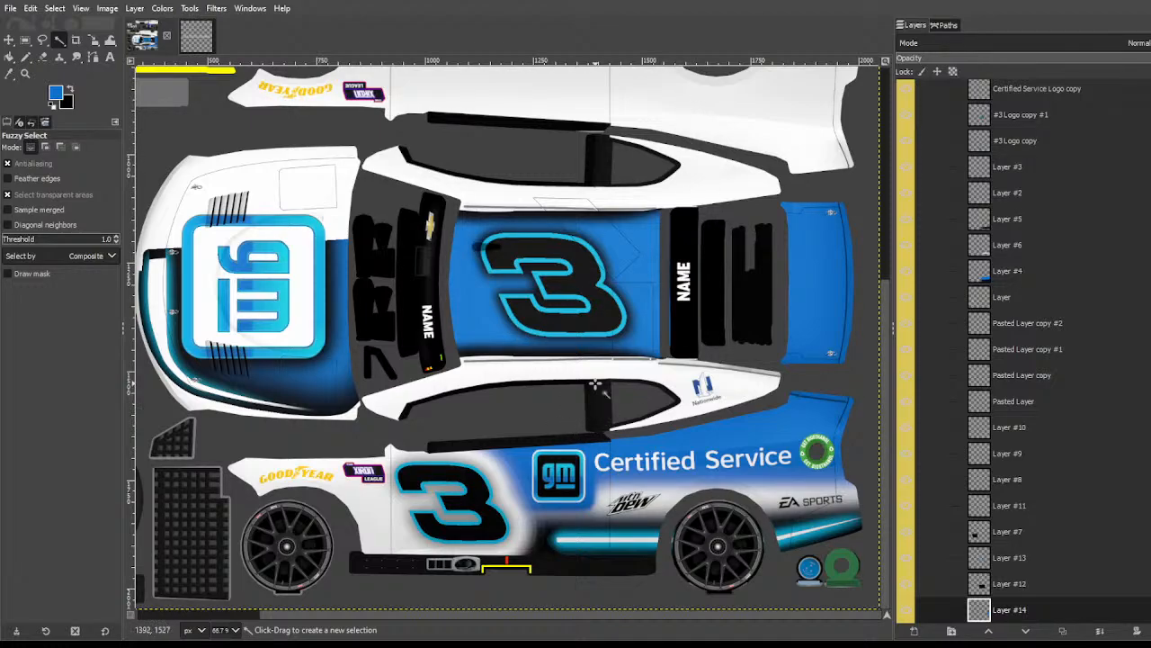
{"action": "scroll", "coordinate": [1106, 576], "scroll_direction": "down", "scroll_amount": 1}
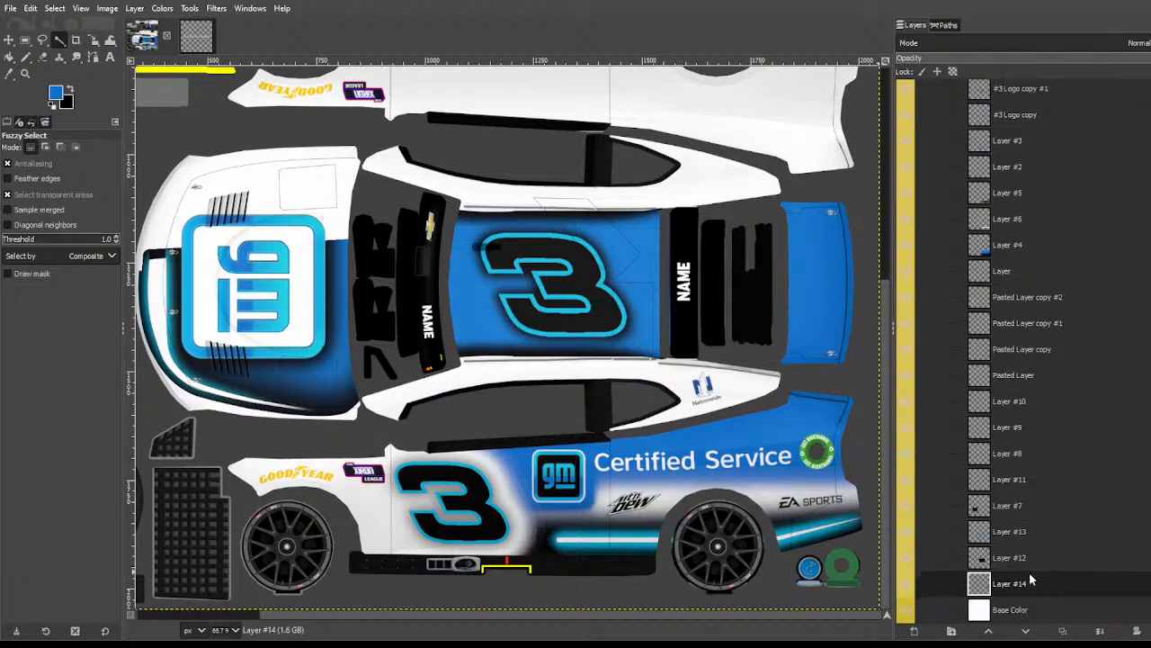
{"action": "key", "text": "Up"}
{"action": "key", "text": "Up"}
{"action": "key", "text": "Up"}
{"action": "key", "text": "Up"}
{"action": "key", "text": "Up"}
{"action": "key", "text": "Up"}
{"action": "key", "text": "Up"}
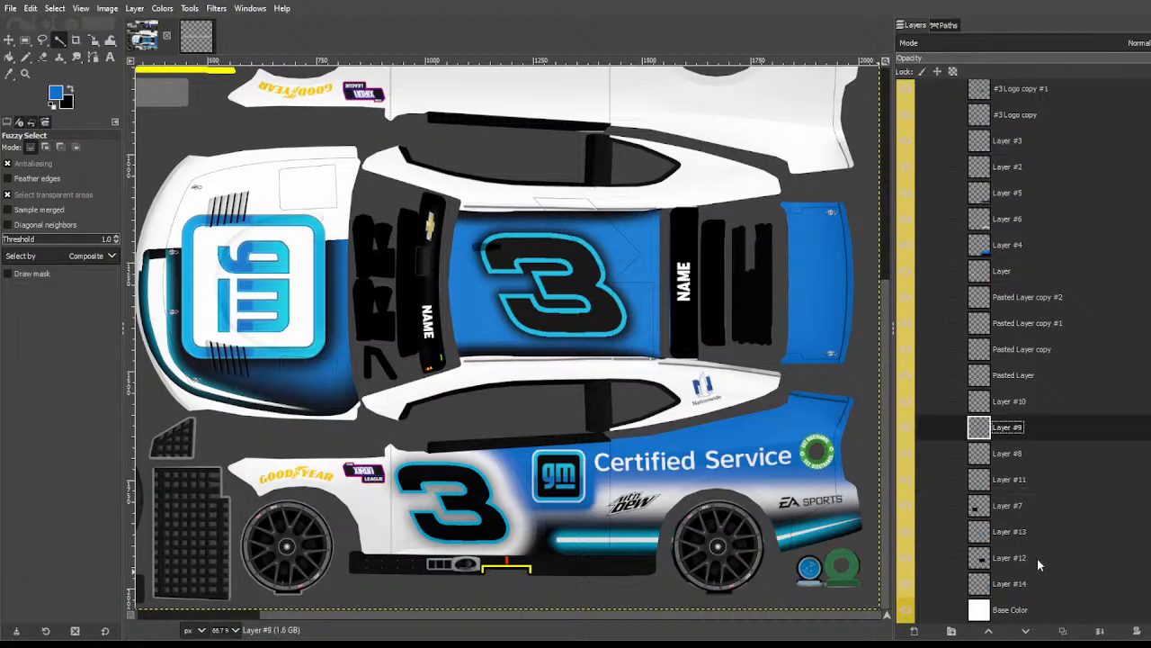
{"action": "key", "text": "Up"}
{"action": "key", "text": "Down"}
{"action": "key", "text": "Down"}
{"action": "key", "text": "Down"}
{"action": "key", "text": "Down"}
{"action": "key", "text": "Down"}
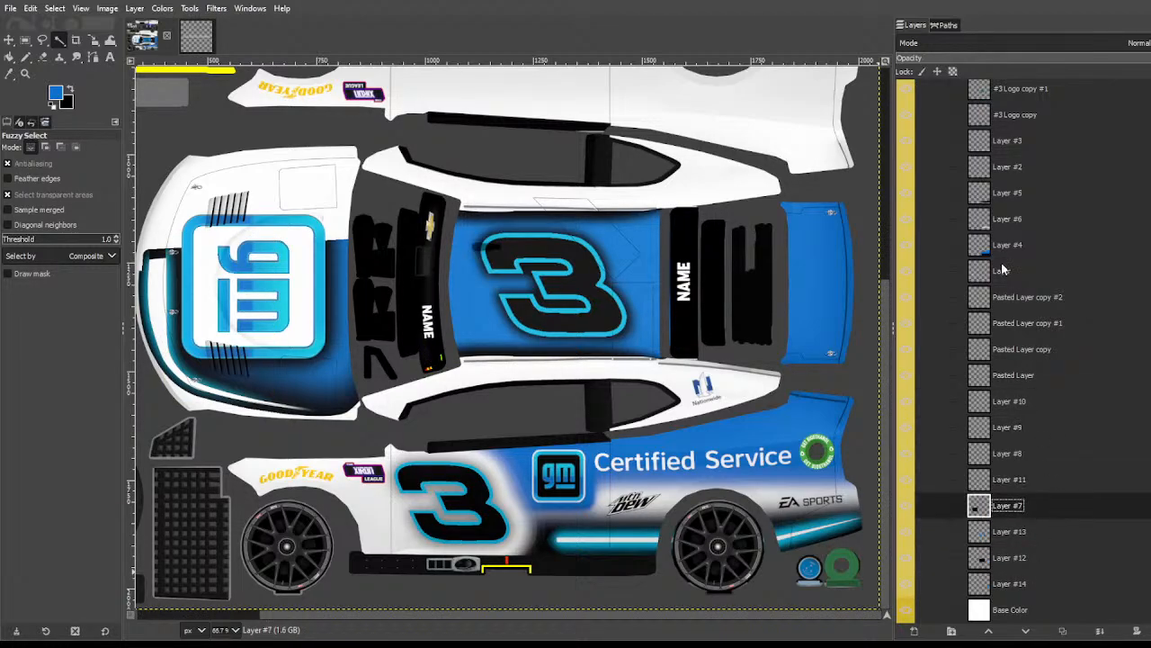
{"action": "scroll", "coordinate": [1019, 239], "scroll_direction": "up", "scroll_amount": 5}
{"action": "left_click", "coordinate": [1017, 222]}
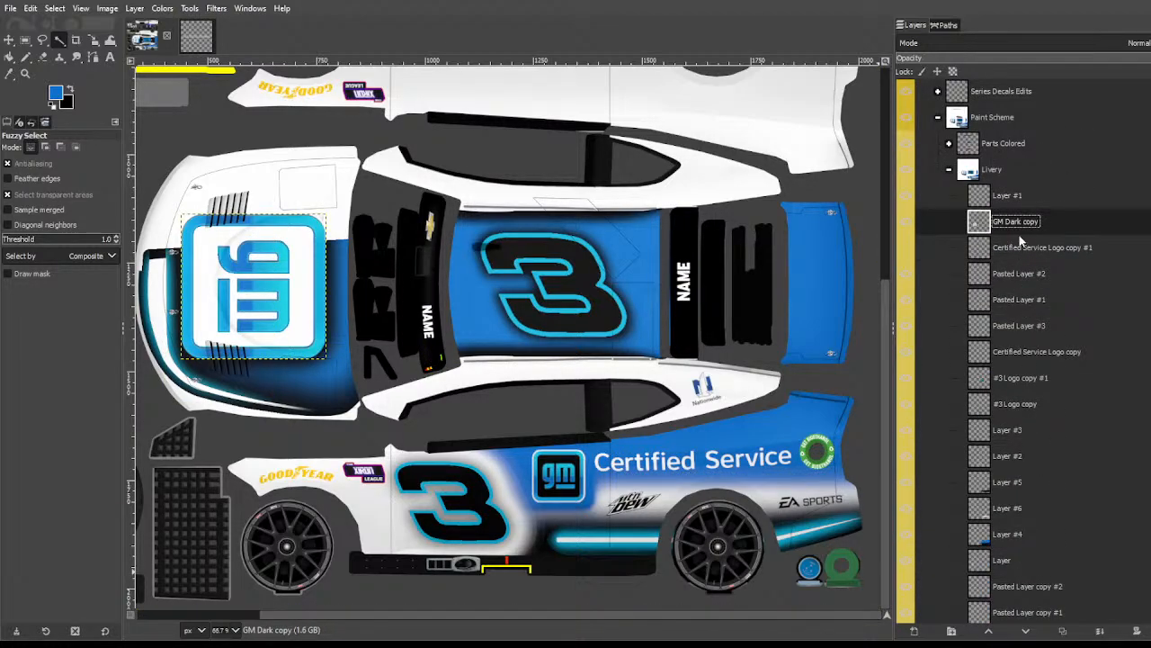
{"action": "left_click", "coordinate": [1018, 256]}
{"action": "key", "text": "Down"}
{"action": "key", "text": "Down"}
{"action": "key", "text": "Down"}
{"action": "key", "text": "Down"}
{"action": "key", "text": "Down"}
{"action": "key", "text": "Down"}
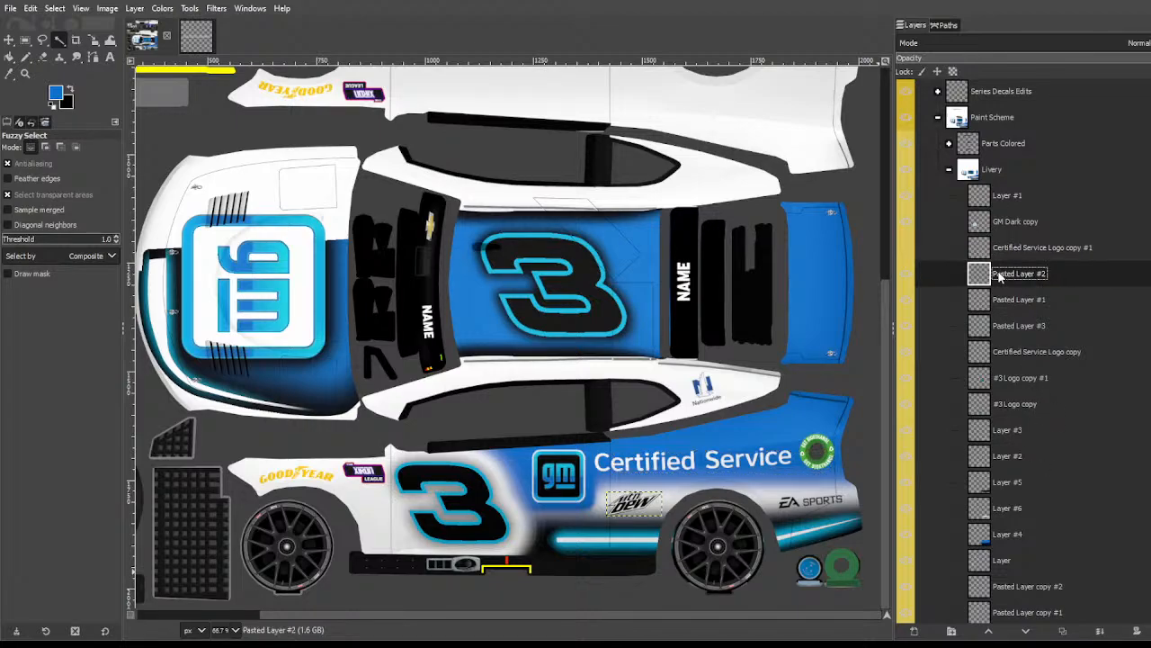
{"action": "key", "text": "Down"}
{"action": "key", "text": "Down"}
{"action": "key", "text": "Down"}
{"action": "key", "text": "Down"}
{"action": "key", "text": "Down"}
{"action": "key", "text": "Down"}
{"action": "key", "text": "Down"}
{"action": "key", "text": "Down"}
{"action": "key", "text": "Down"}
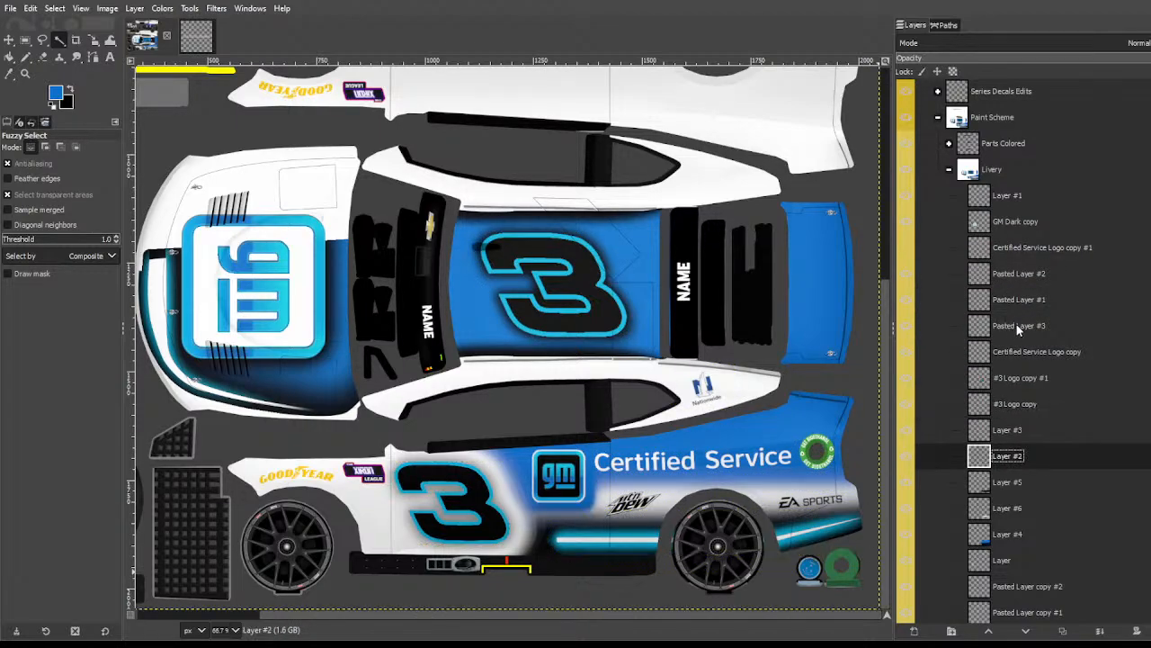
{"action": "key", "text": "Down"}
{"action": "key", "text": "Down"}
{"action": "key", "text": "Down"}
{"action": "key", "text": "Down"}
{"action": "key", "text": "Down"}
{"action": "key", "text": "Down"}
{"action": "key", "text": "Down"}
{"action": "key", "text": "Down"}
{"action": "key", "text": "Down"}
{"action": "key", "text": "Down"}
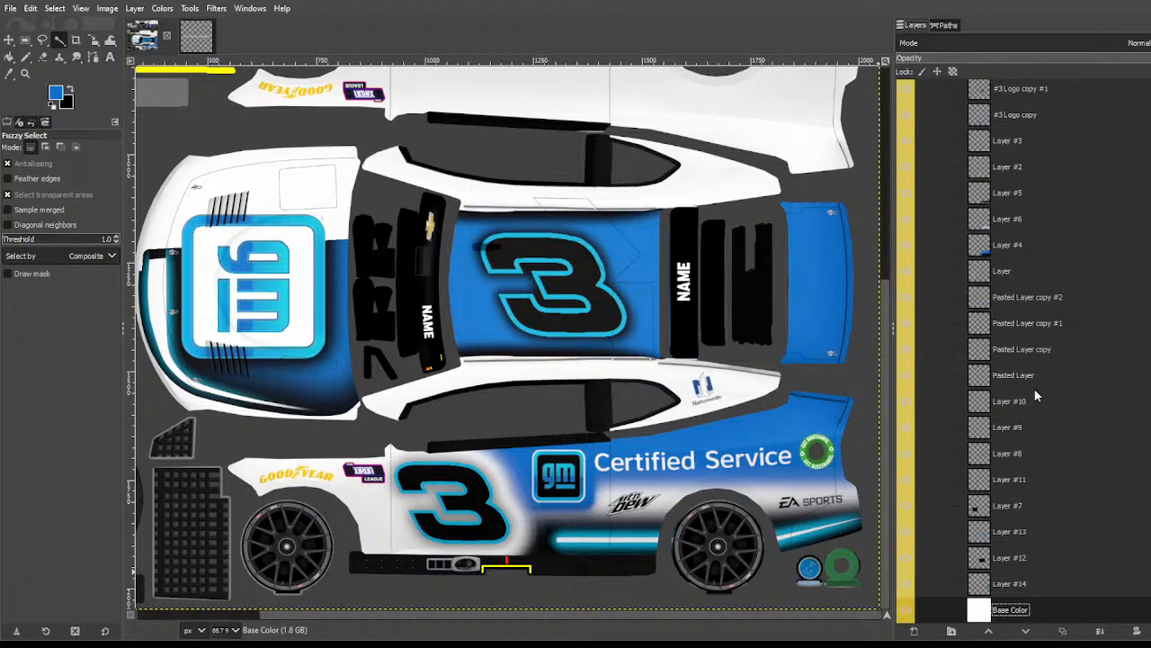
{"action": "key", "text": "Up"}
{"action": "key", "text": "Up"}
{"action": "key", "text": "Up"}
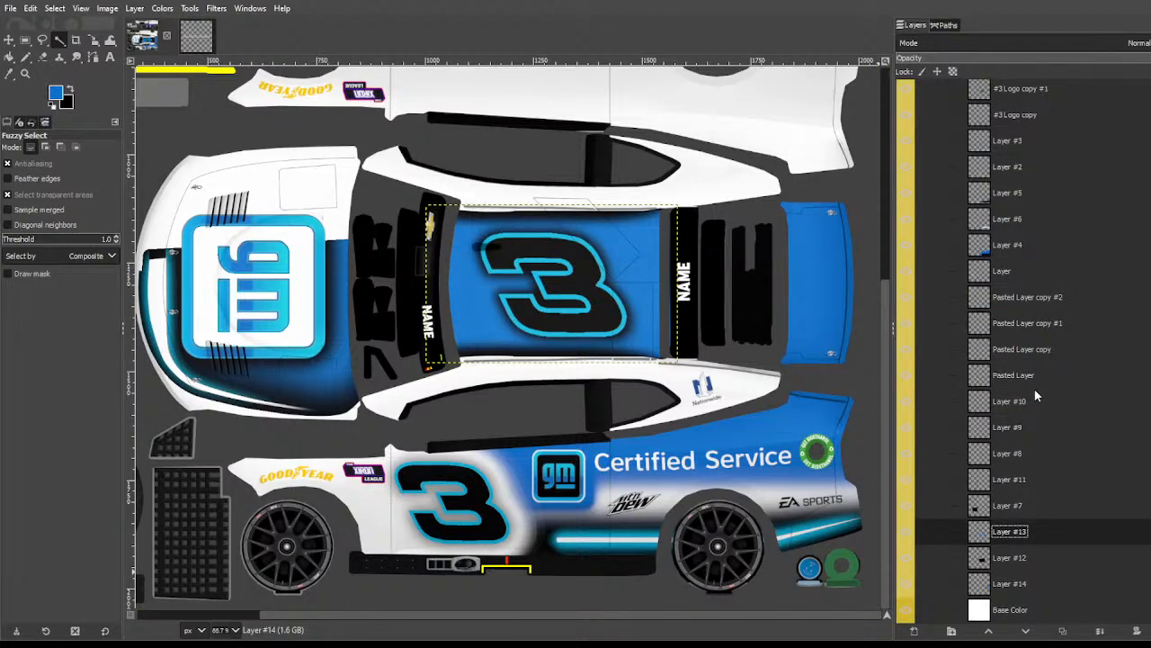
{"action": "key", "text": "Up"}
{"action": "key", "text": "Up"}
{"action": "key", "text": "Up"}
{"action": "key", "text": "Up"}
{"action": "key", "text": "Up"}
{"action": "key", "text": "Up"}
{"action": "key", "text": "Up"}
{"action": "scroll", "coordinate": [1034, 394], "scroll_direction": "up", "scroll_amount": 10}
Step: Hide the Shading layer group and collapse it
{"action": "left_click", "coordinate": [906, 363]}
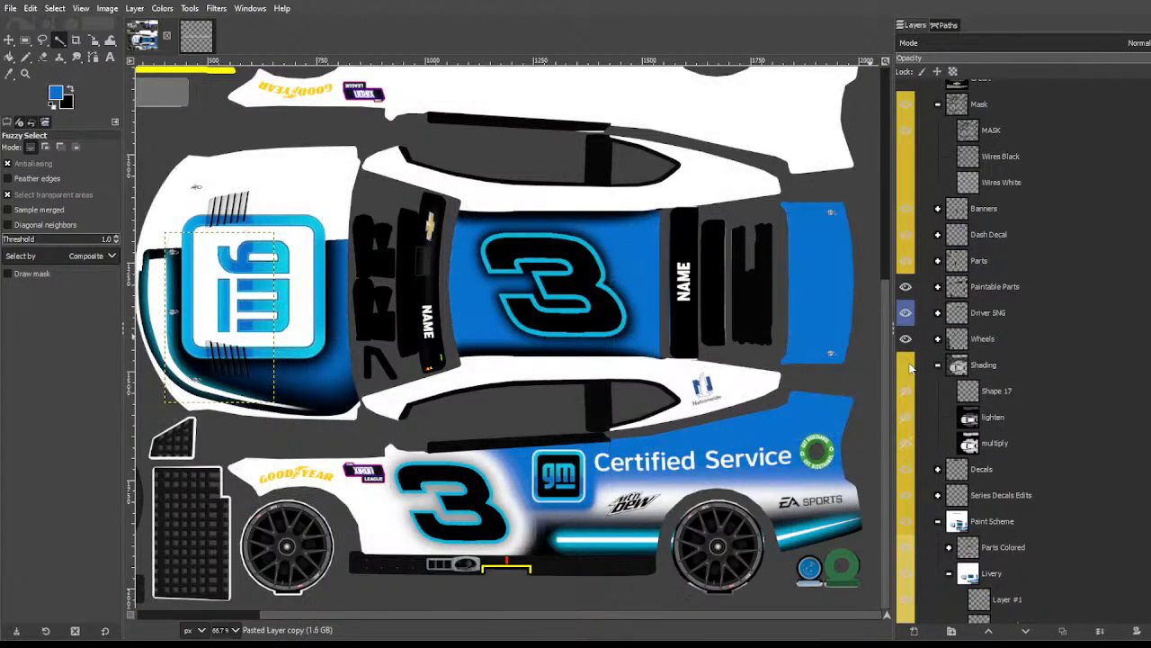
{"action": "left_click", "coordinate": [945, 371]}
{"action": "left_click", "coordinate": [938, 365]}
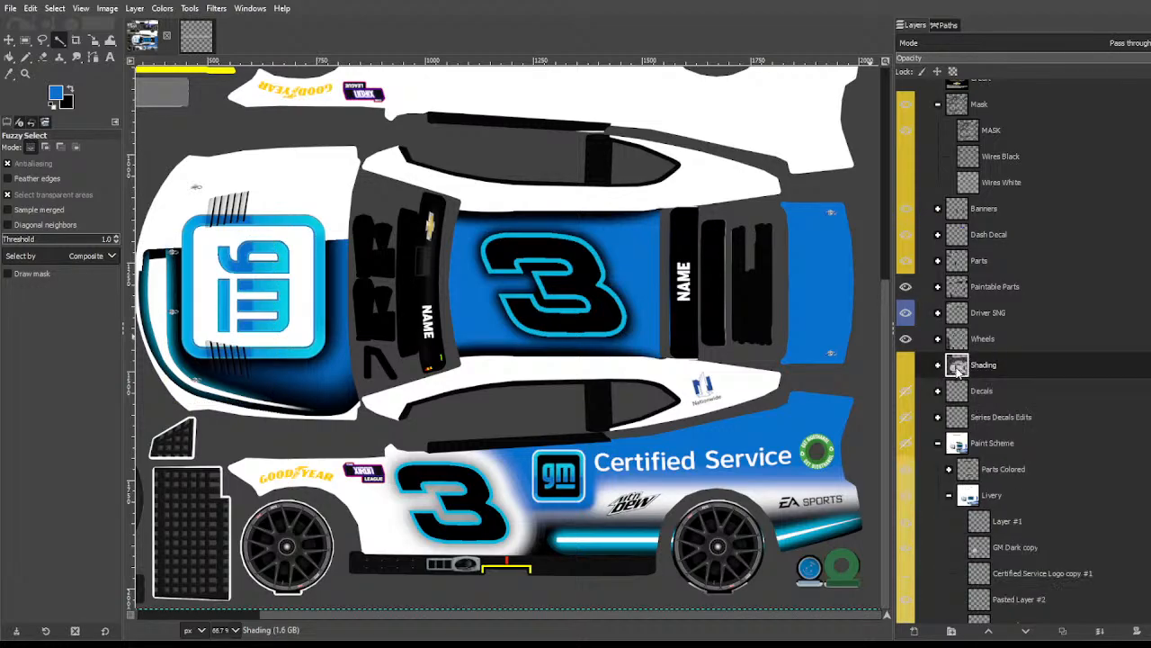
Step: Duplicate Layer #1 with the dark GM logo from the car's side and rotate the copy a quarter turn
{"action": "key", "text": "m"}
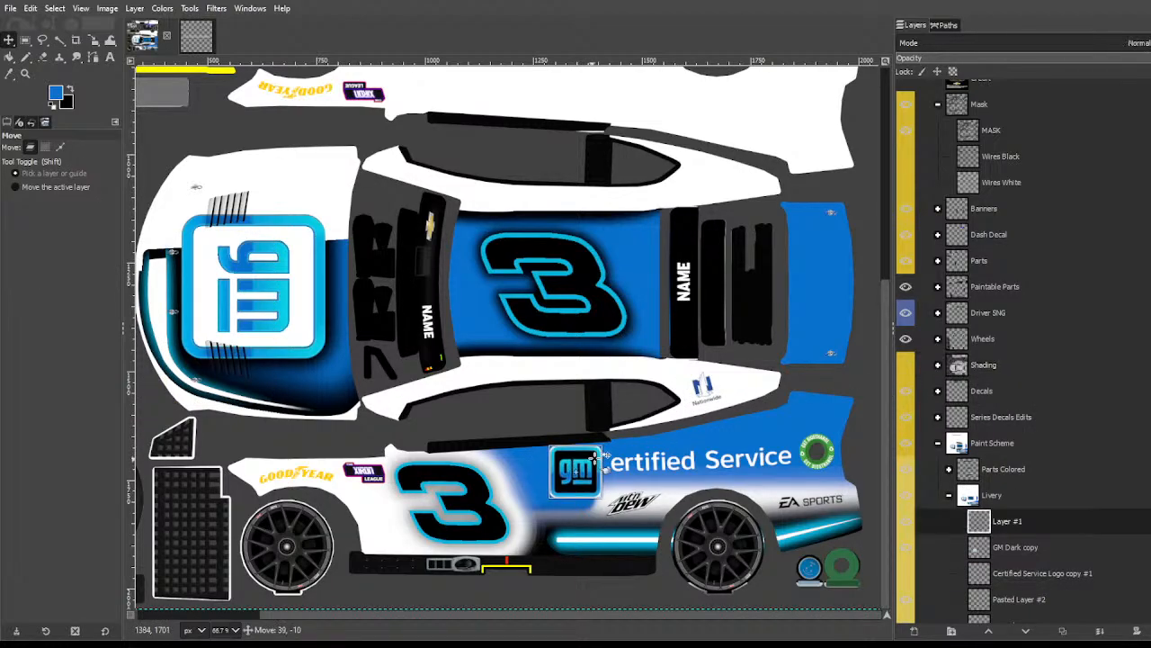
{"action": "left_click", "coordinate": [1001, 523]}
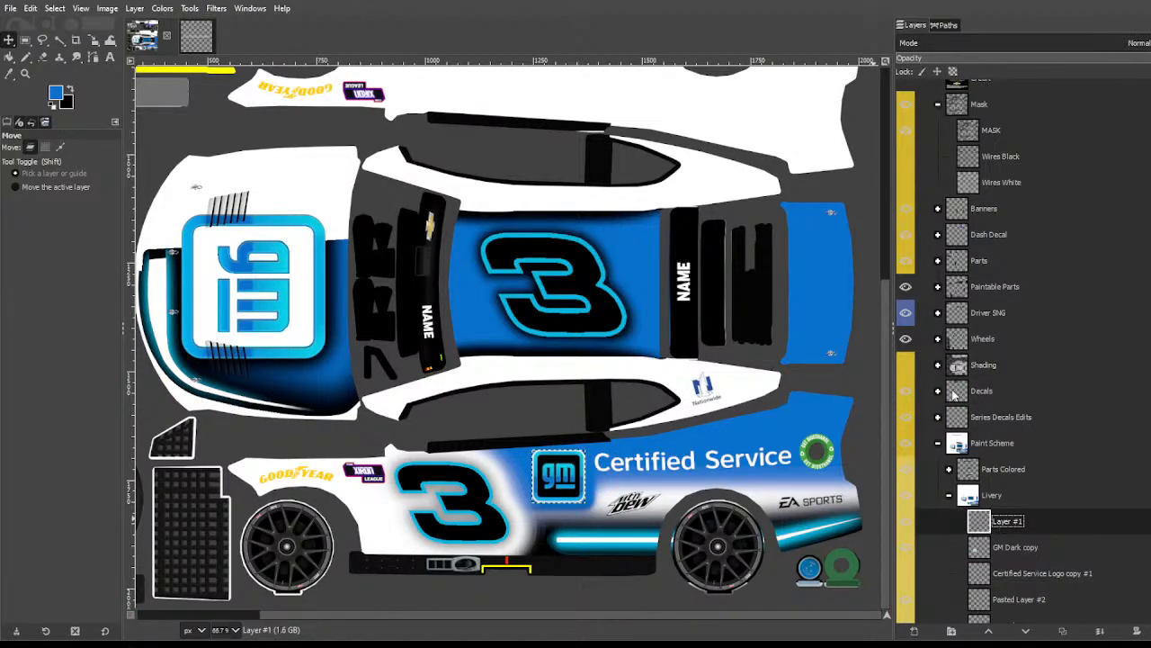
{"action": "left_click", "coordinate": [1063, 631]}
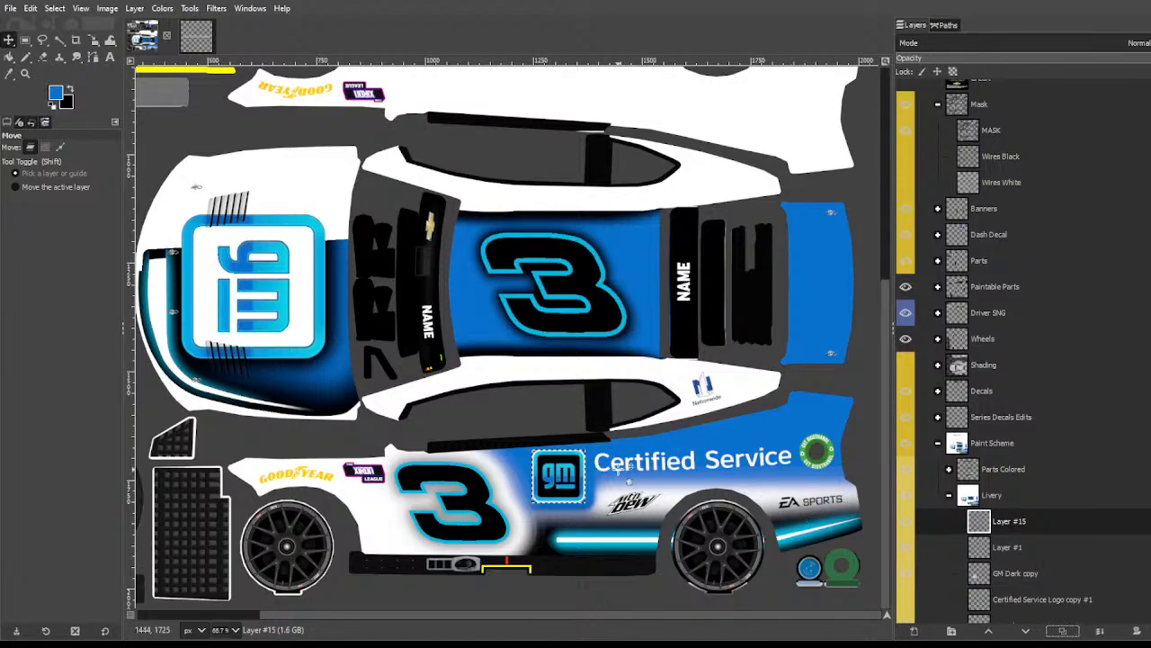
{"action": "key", "text": "shift+r"}
{"action": "left_click_drag", "start_coordinate": [606, 406], "coordinate": [439, 411]}
{"action": "key", "text": "Return"}
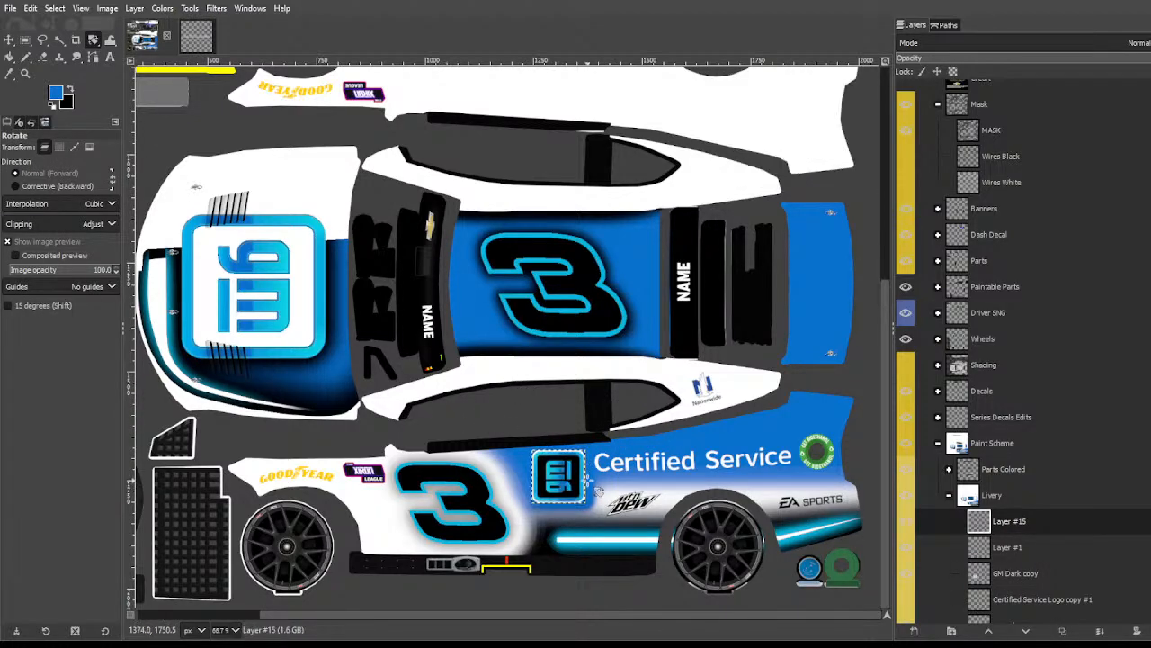
Step: Move the rotated GM logo onto the blue rear deck panel, scale it to 89 × 89 px and centre it there
{"action": "key", "text": "m"}
{"action": "left_click_drag", "start_coordinate": [558, 480], "coordinate": [815, 310]}
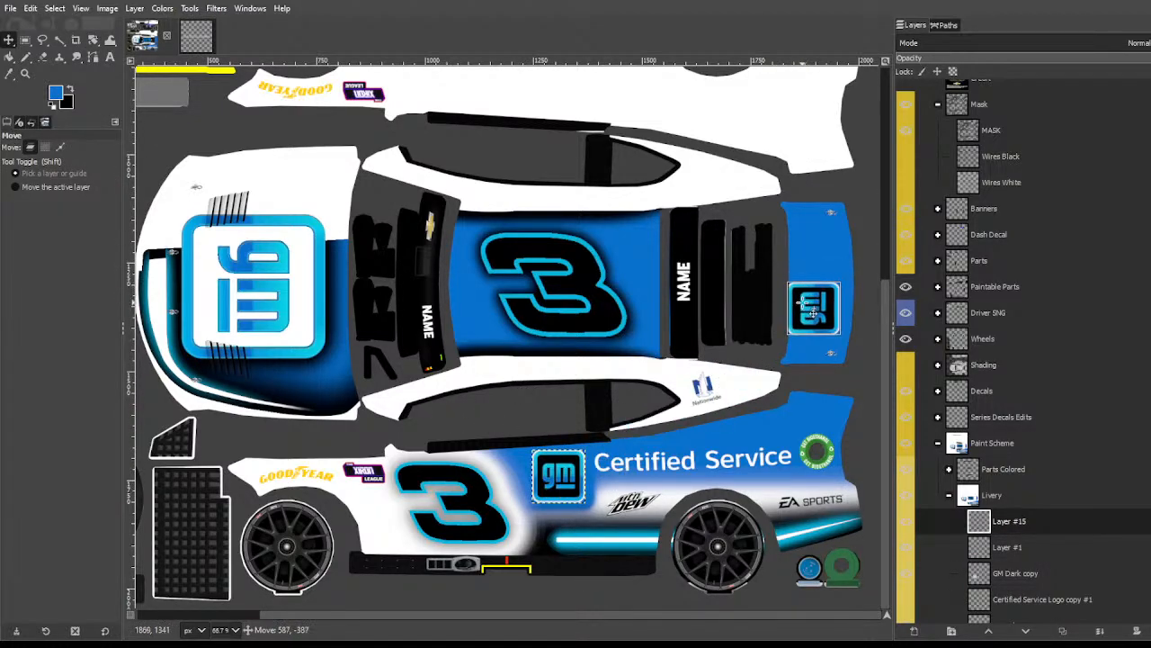
{"action": "key", "text": "shift+s"}
{"action": "left_click", "coordinate": [782, 273]}
{"action": "left_click_drag", "start_coordinate": [782, 273], "coordinate": [790, 281]}
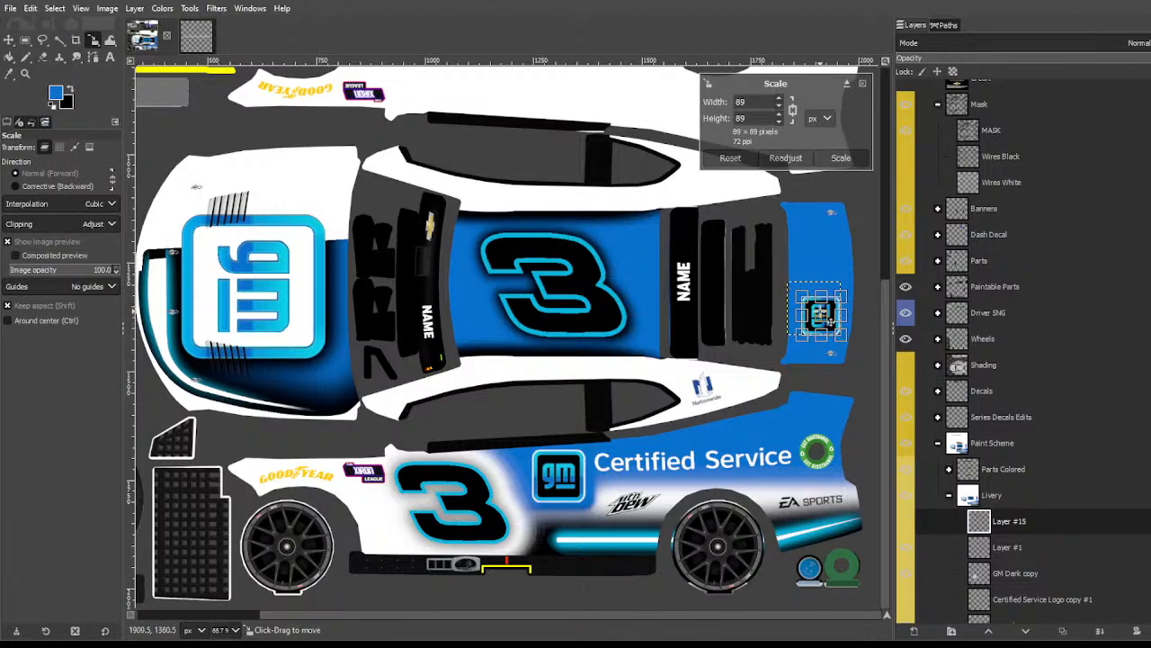
{"action": "left_click_drag", "start_coordinate": [827, 315], "coordinate": [827, 284]}
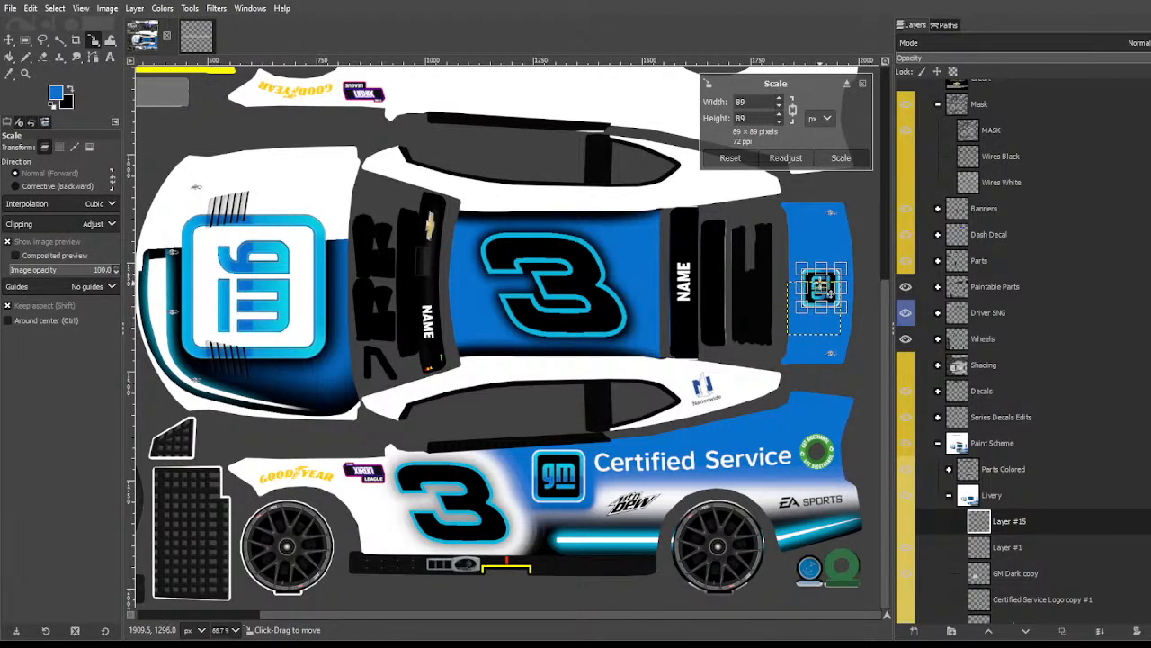
{"action": "key", "text": "Return"}
Step: Reorder the rear deck logo's Layer #15 to sit directly below Layer #1
{"action": "left_click", "coordinate": [59, 40]}
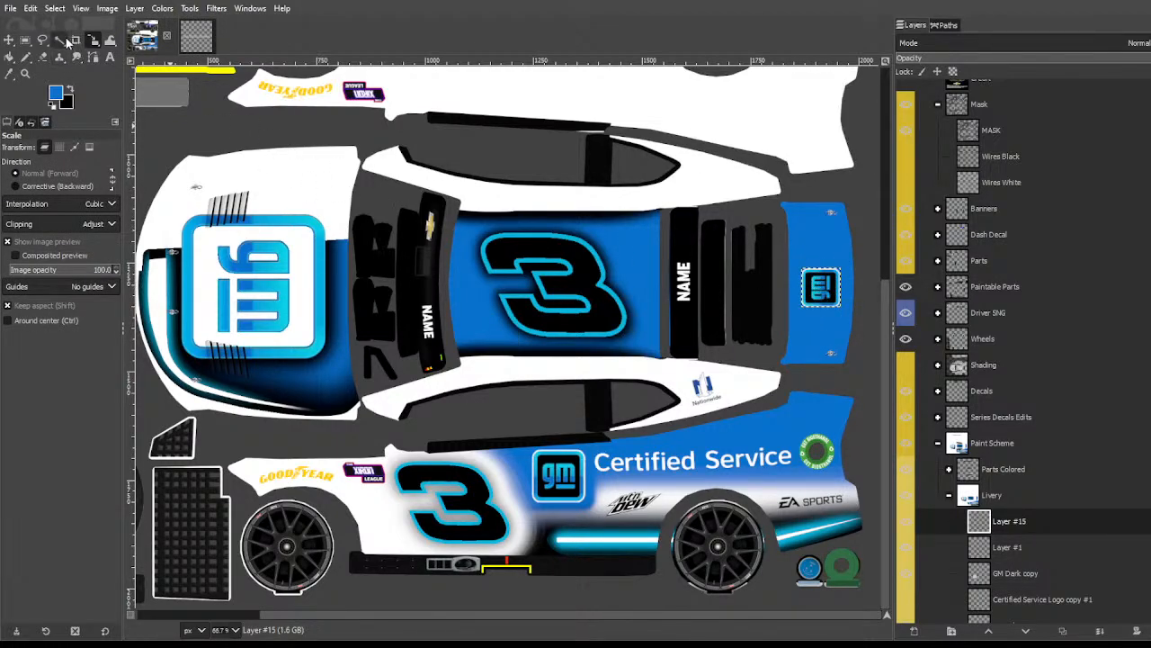
{"action": "scroll", "coordinate": [1070, 430], "scroll_direction": "down", "scroll_amount": 2}
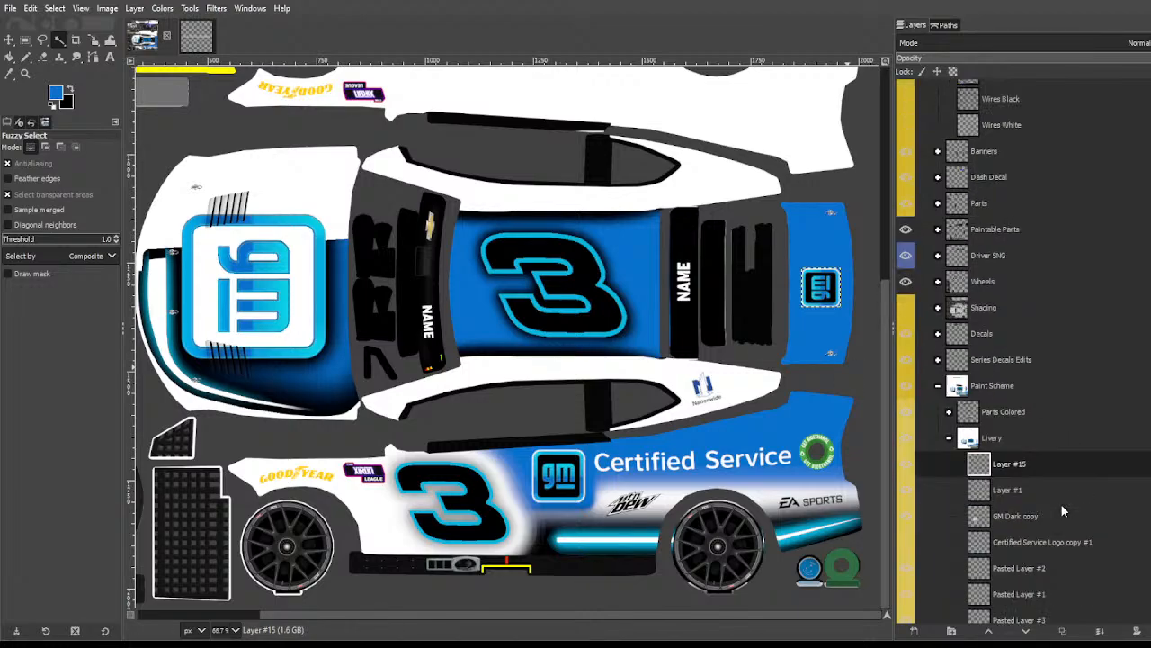
{"action": "left_click_drag", "start_coordinate": [1023, 464], "coordinate": [1032, 513]}
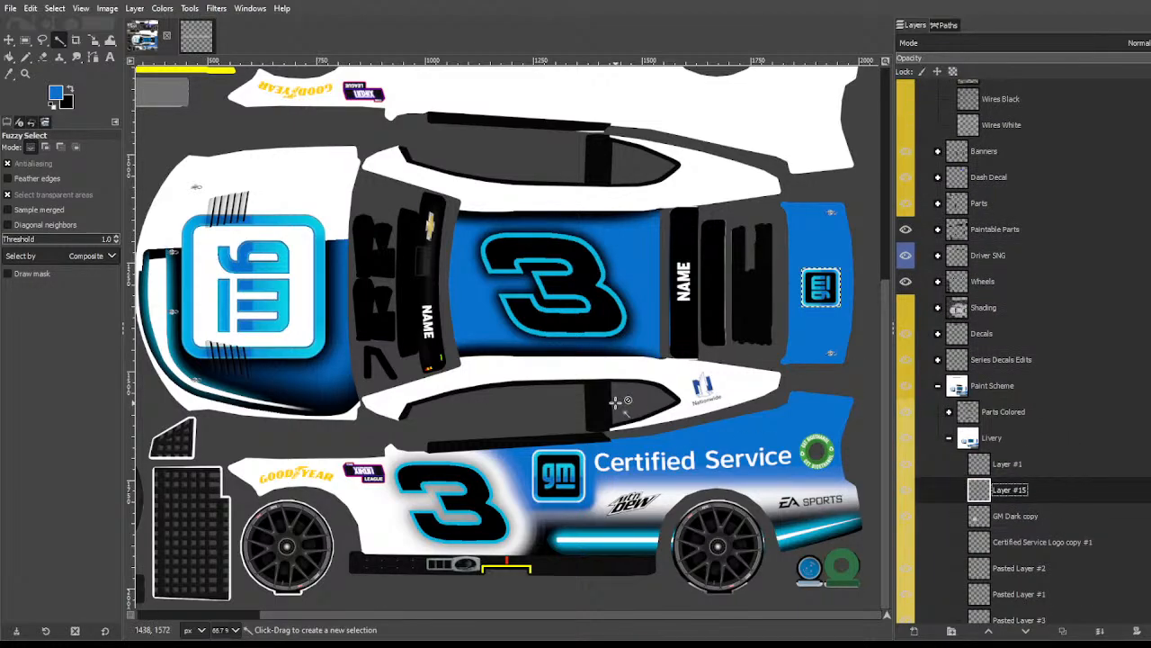
Step: Make a rectangular selection over the lower body area between the front wheel and the side number 3
{"action": "scroll", "coordinate": [615, 402], "scroll_direction": "down", "scroll_amount": 2}
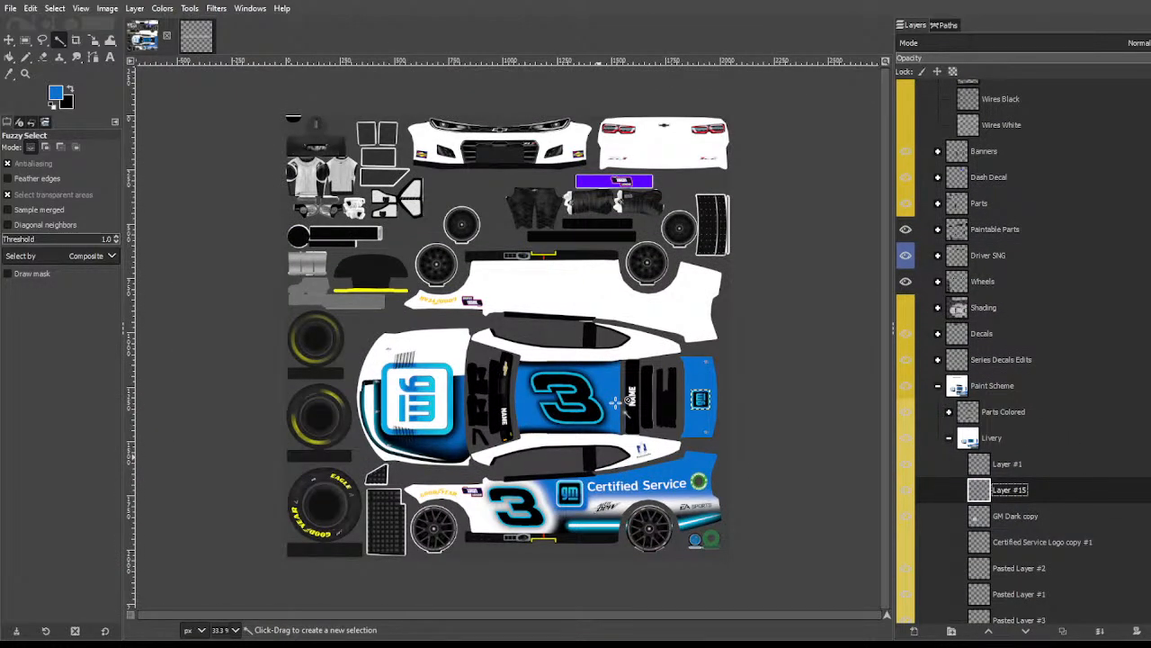
{"action": "scroll", "coordinate": [616, 402], "scroll_direction": "up", "scroll_amount": 3}
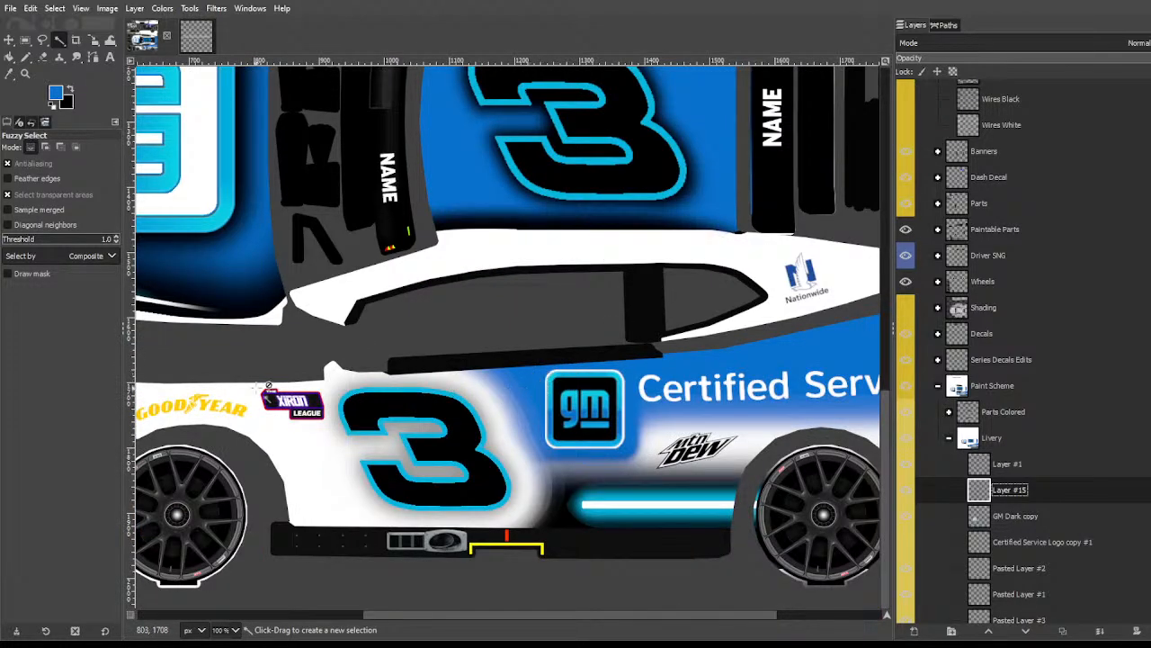
{"action": "key", "text": "r"}
{"action": "left_click_drag", "start_coordinate": [219, 429], "coordinate": [376, 557]}
{"action": "key", "text": "f"}
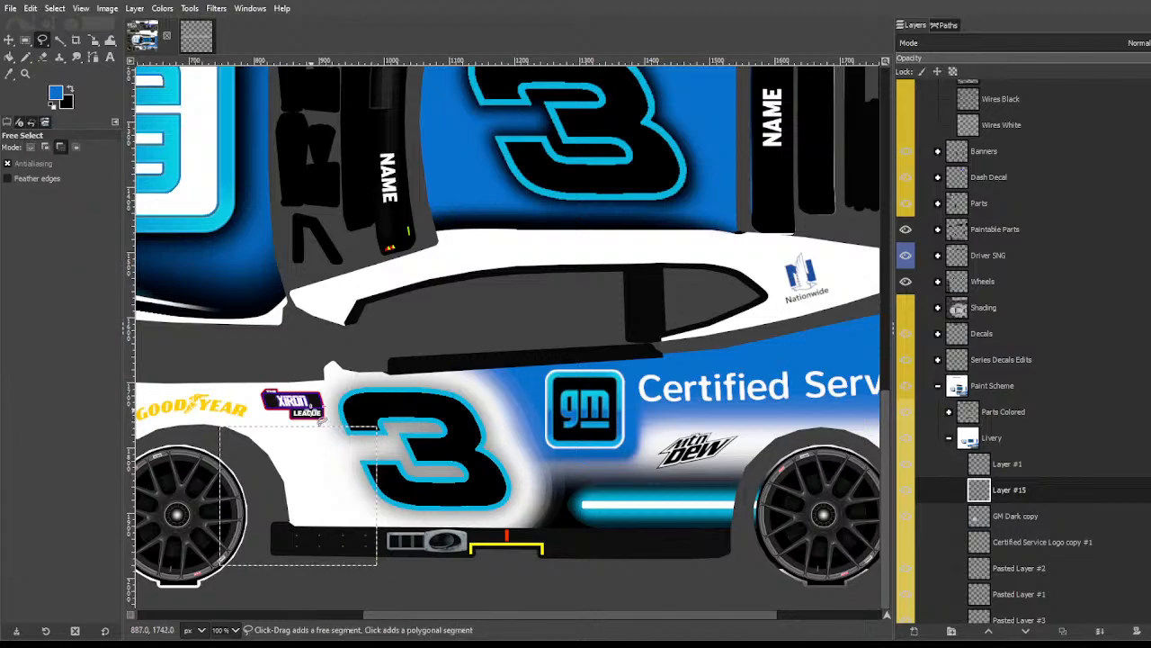
{"action": "left_click", "coordinate": [314, 416]}
{"action": "left_click", "coordinate": [388, 560]}
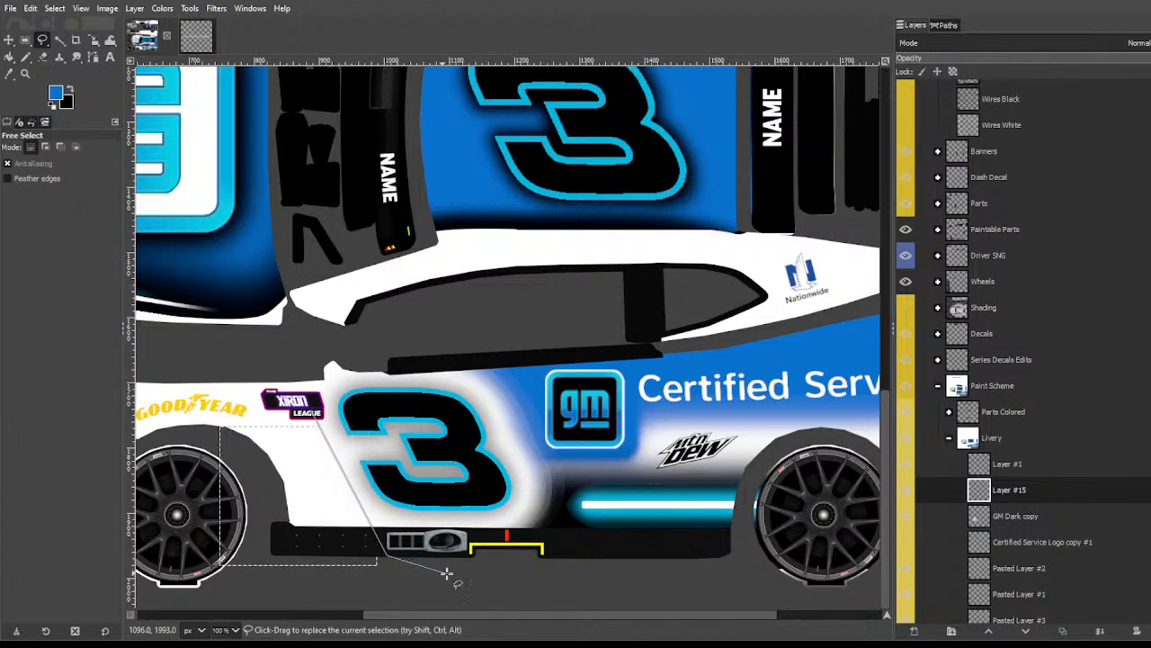
{"action": "left_click", "coordinate": [445, 574]}
{"action": "left_click", "coordinate": [405, 321]}
{"action": "key", "text": "Return"}
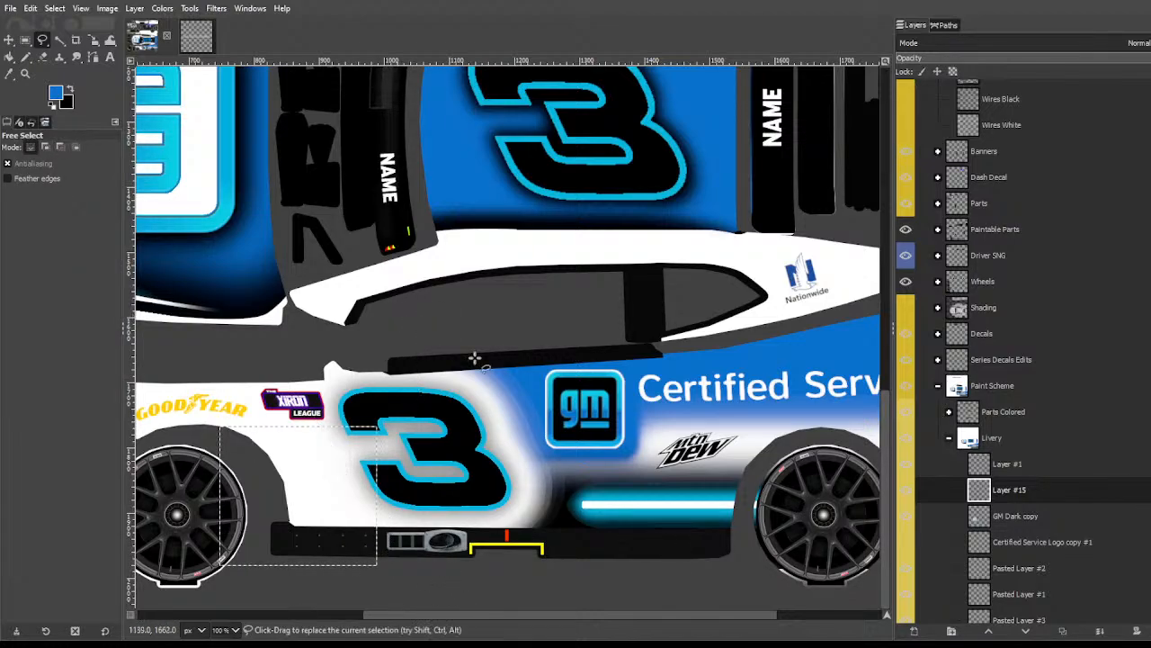
Step: Add a new layer above Base Color, swap the foreground to black and fill the selected area behind the front wheel
{"action": "scroll", "coordinate": [1008, 594], "scroll_direction": "down", "scroll_amount": 10}
{"action": "left_click", "coordinate": [1001, 615]}
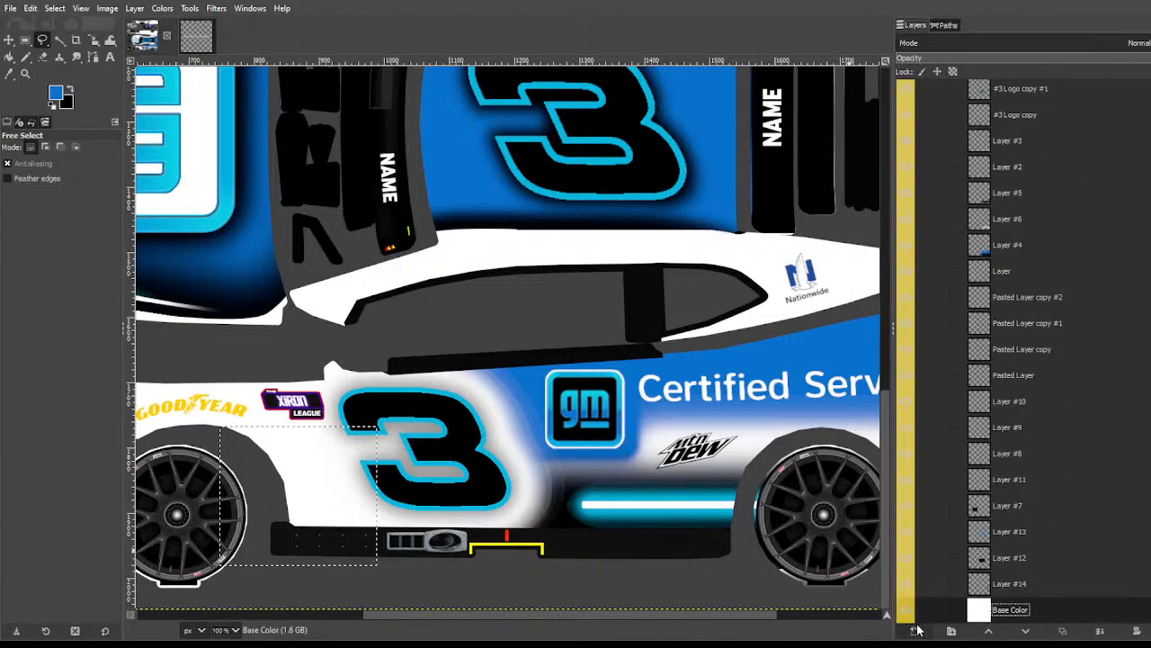
{"action": "left_click", "coordinate": [917, 630]}
{"action": "left_click", "coordinate": [1078, 631]}
{"action": "key", "text": "shift+b"}
{"action": "key", "text": "x"}
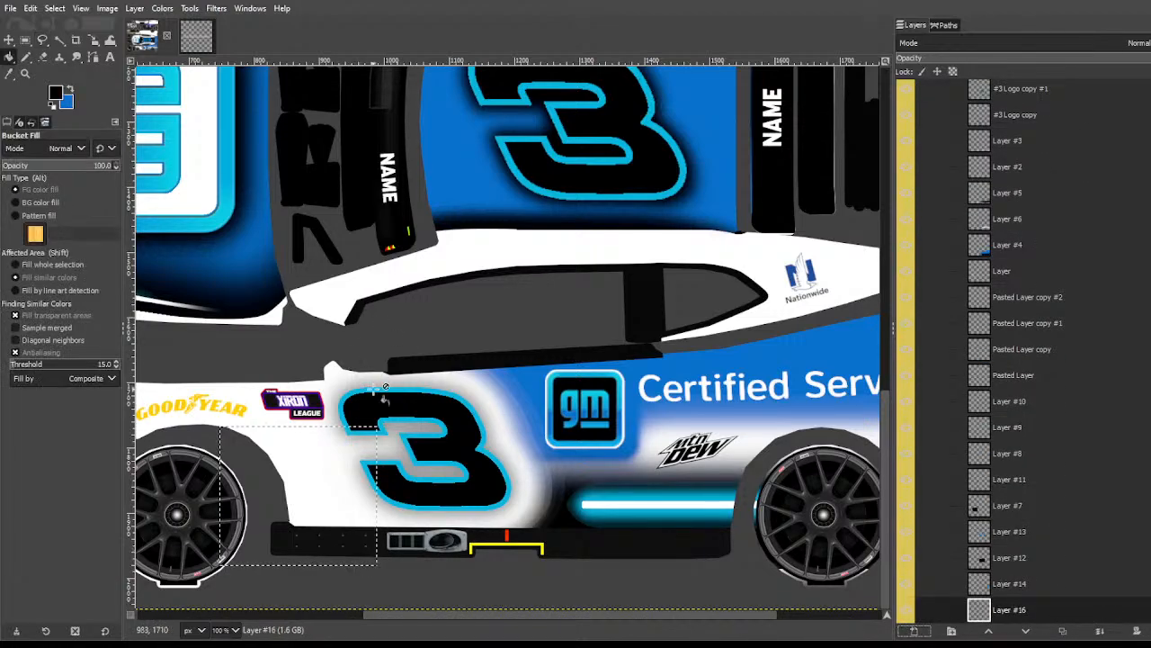
{"action": "left_click", "coordinate": [321, 465]}
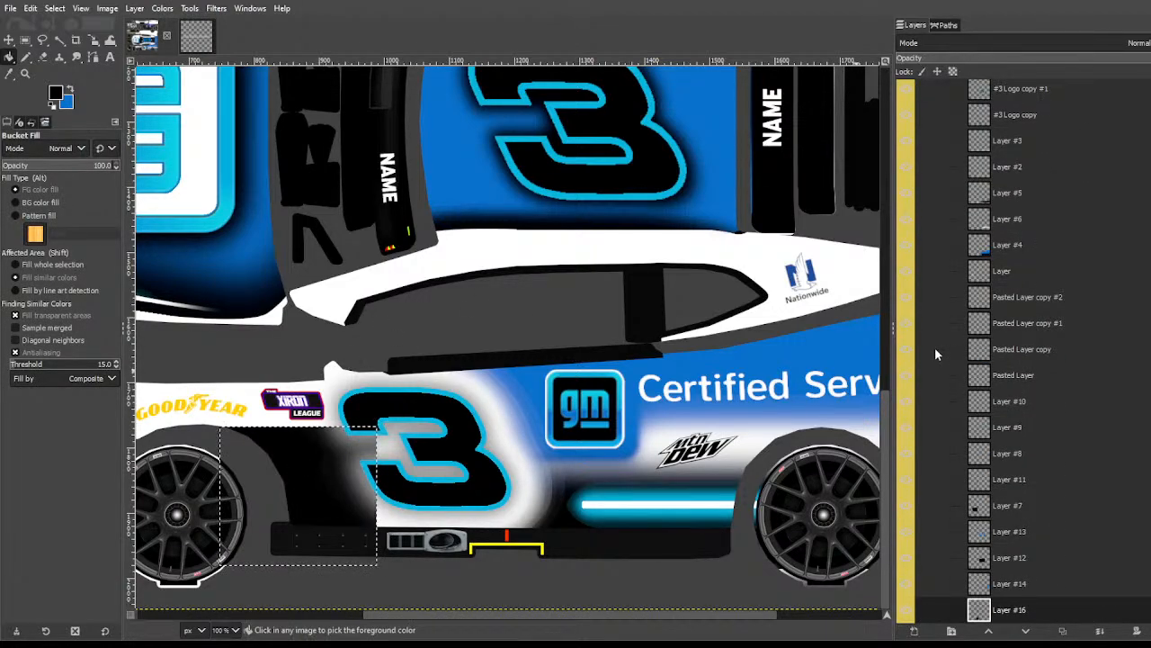
Step: Reorder the black-filled Layer #16 to sit directly above Layer #3 and remove the rectangular selection
{"action": "key", "text": "ctrl+z"}
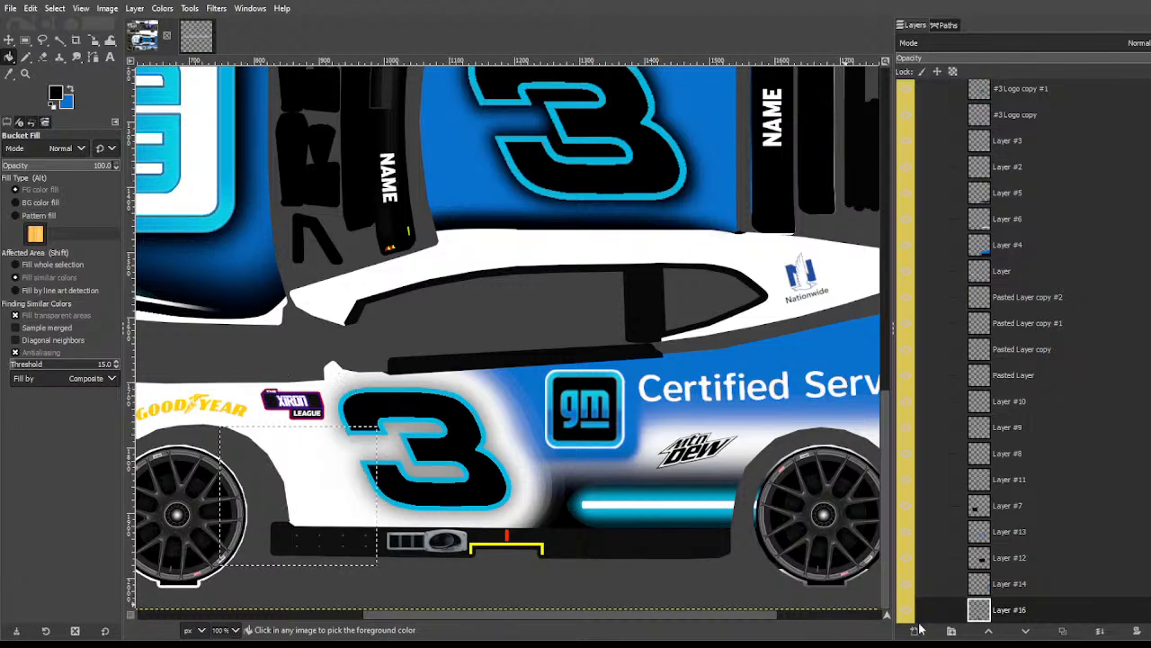
{"action": "left_click_drag", "start_coordinate": [998, 610], "coordinate": [1034, 205]}
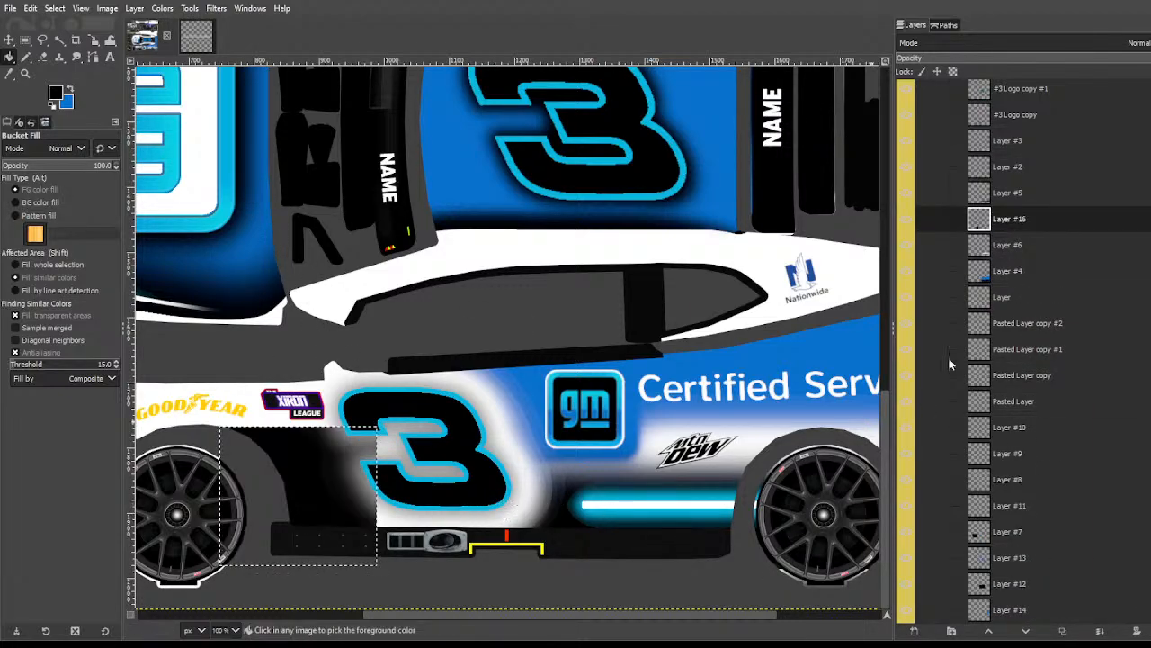
{"action": "scroll", "coordinate": [737, 379], "scroll_direction": "up", "scroll_amount": 5}
{"action": "left_click_drag", "start_coordinate": [1003, 221], "coordinate": [1016, 170]}
{"action": "scroll", "coordinate": [576, 364], "scroll_direction": "down", "scroll_amount": 5}
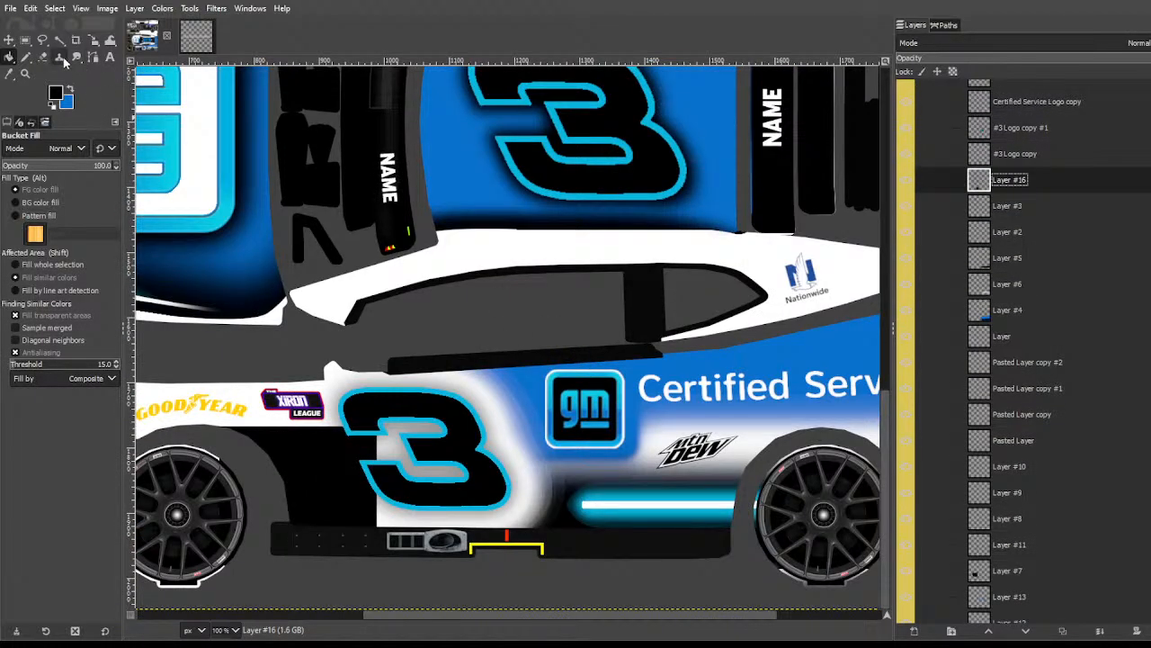
Step: Outline the side number 3 with a slanted polygonal selection and try clearing the black inside it from Layer #16
{"action": "left_click", "coordinate": [43, 40]}
{"action": "left_click", "coordinate": [303, 418]}
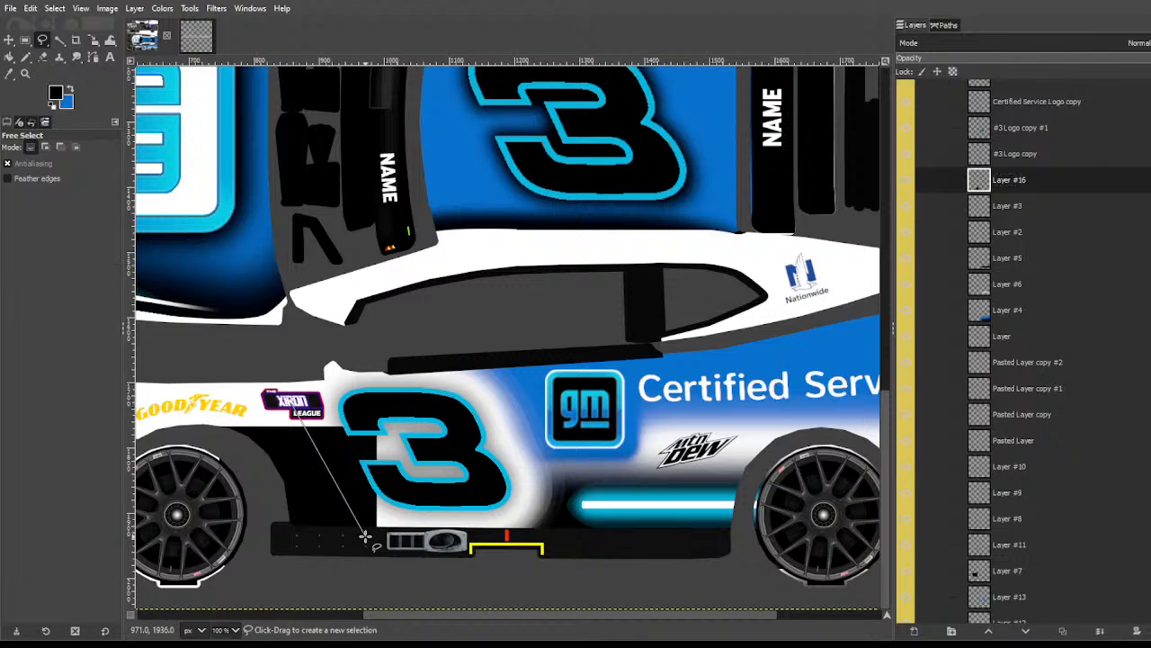
{"action": "left_click", "coordinate": [396, 601]}
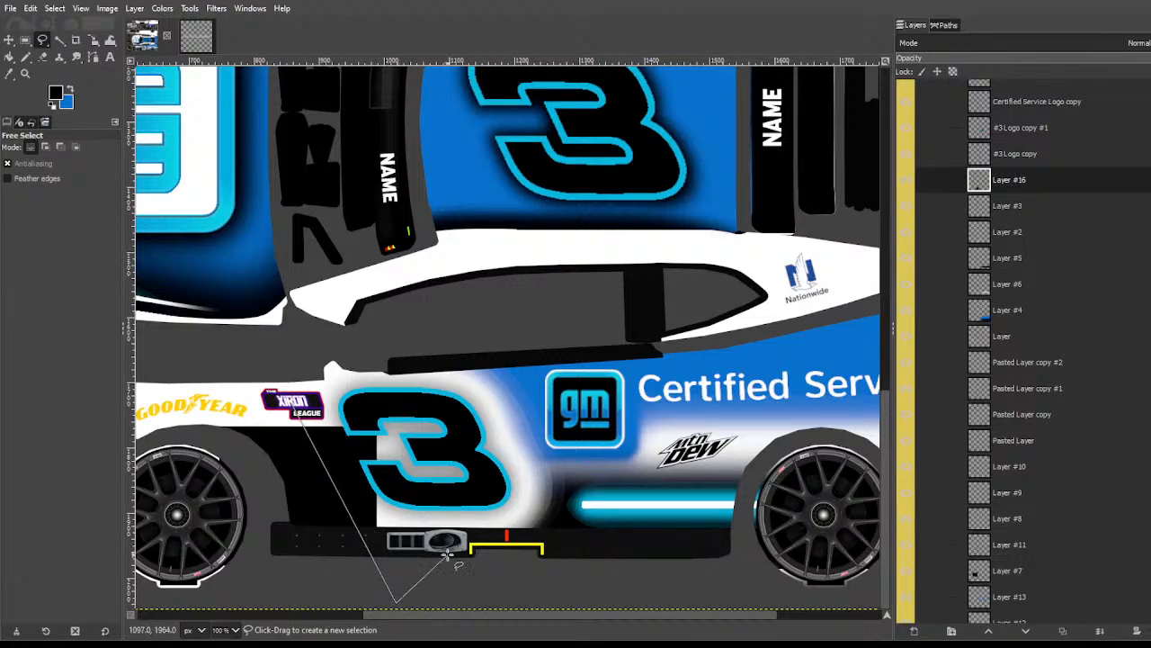
{"action": "left_click", "coordinate": [522, 469]}
{"action": "left_click", "coordinate": [495, 335]}
{"action": "double_click", "coordinate": [308, 328]}
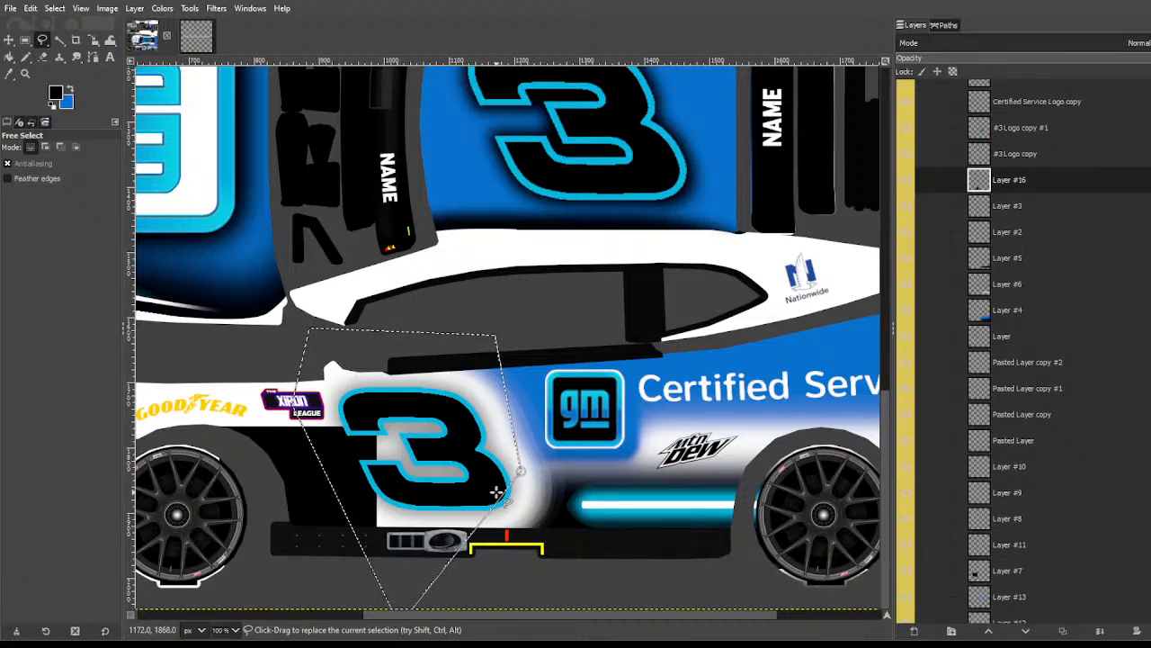
{"action": "left_click_drag", "start_coordinate": [522, 469], "coordinate": [568, 530]}
{"action": "key", "text": "Return"}
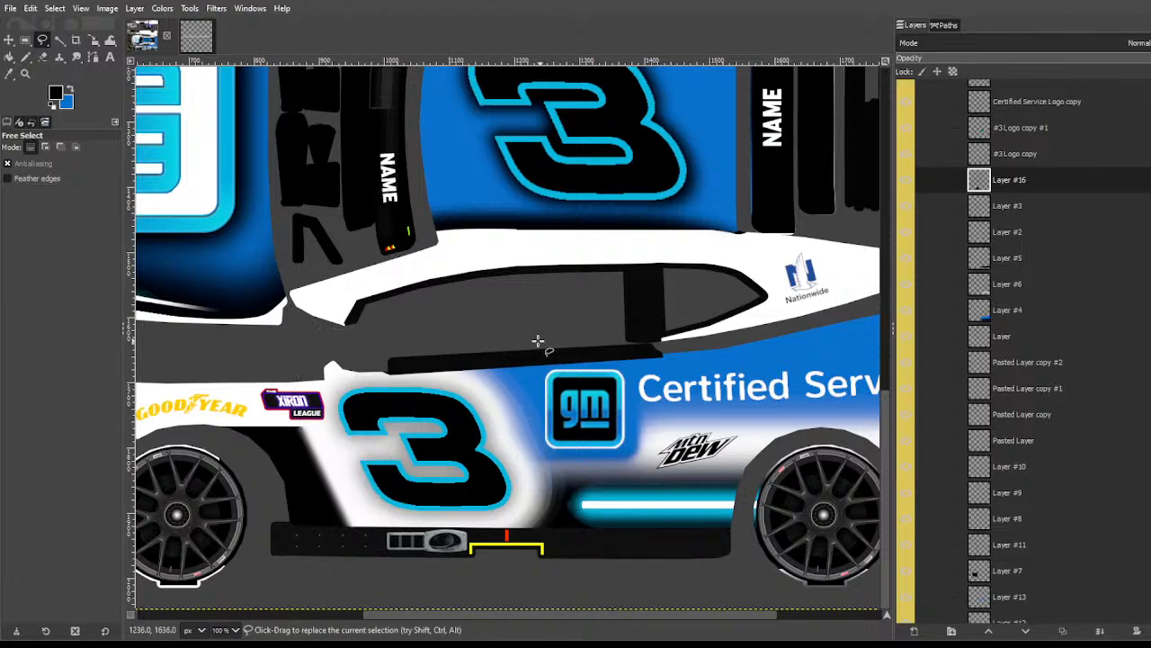
{"action": "key", "text": "ctrl+z"}
{"action": "key", "text": "ctrl+z"}
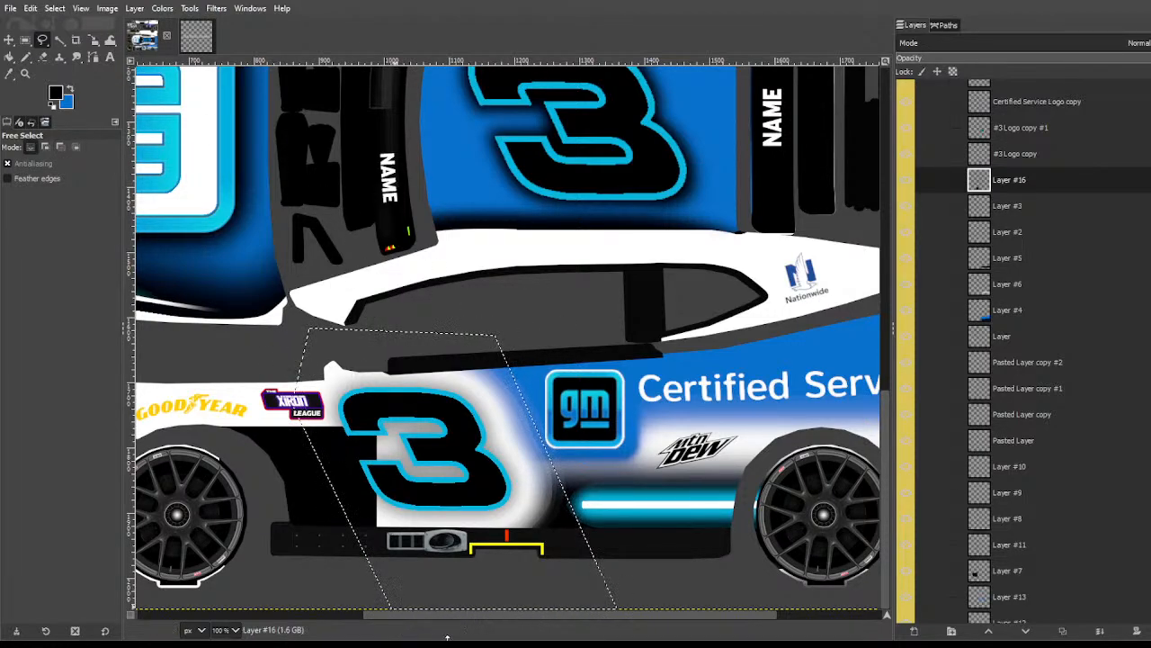
{"action": "left_click", "coordinate": [274, 339]}
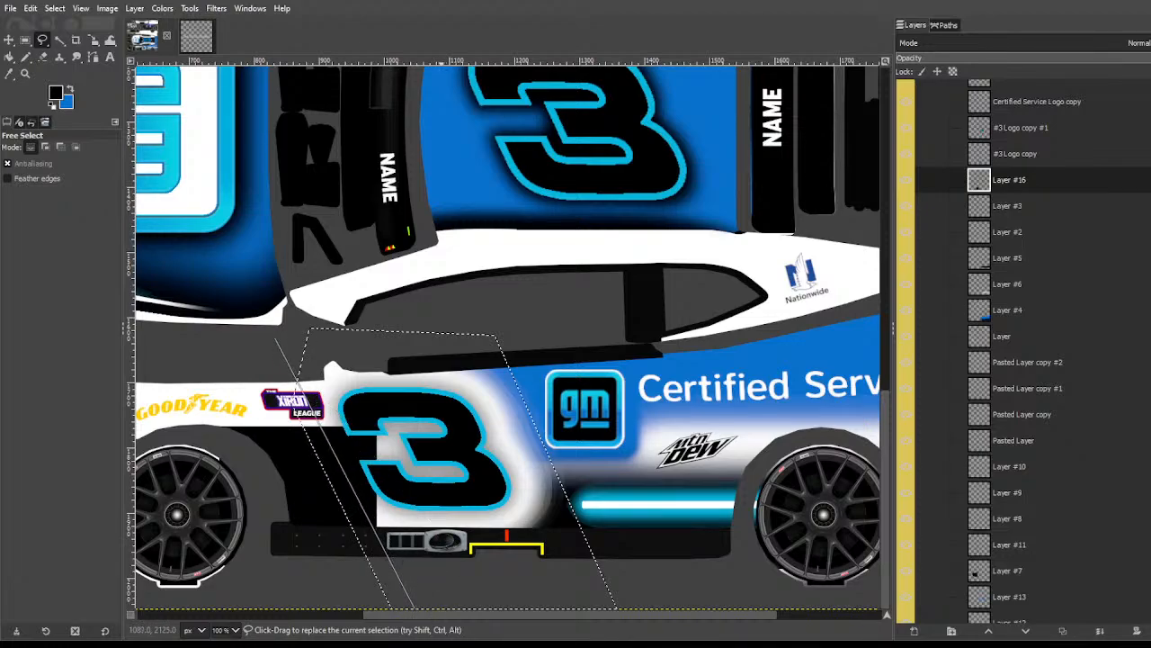
{"action": "left_click", "coordinate": [442, 647]}
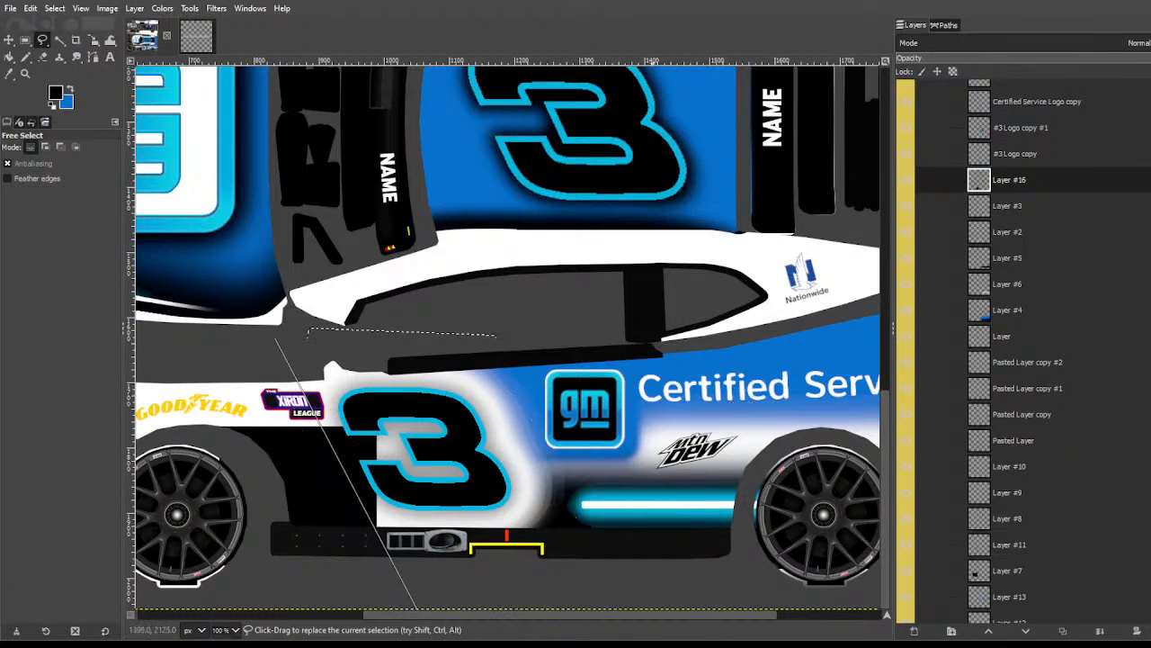
{"action": "left_click", "coordinate": [218, 609]}
{"action": "left_click", "coordinate": [227, 294]}
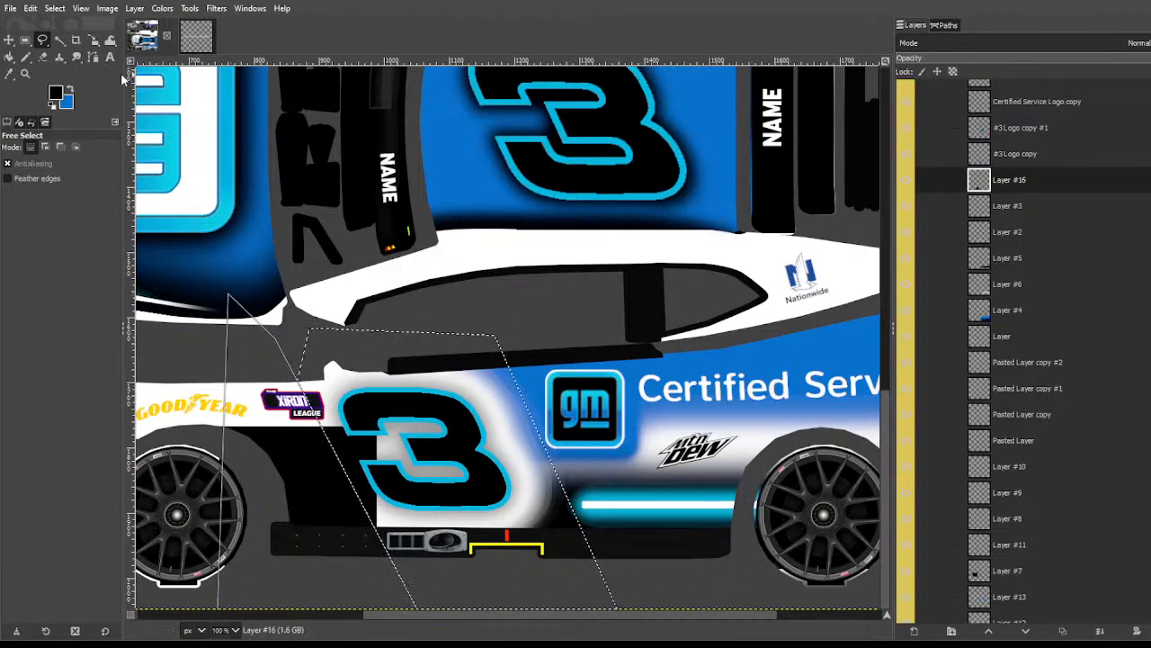
Step: Feather the slanted selection and clear the black inside it, then give Layer #16's faded edge beside the number 3 stepped bands
{"action": "left_click", "coordinate": [58, 40]}
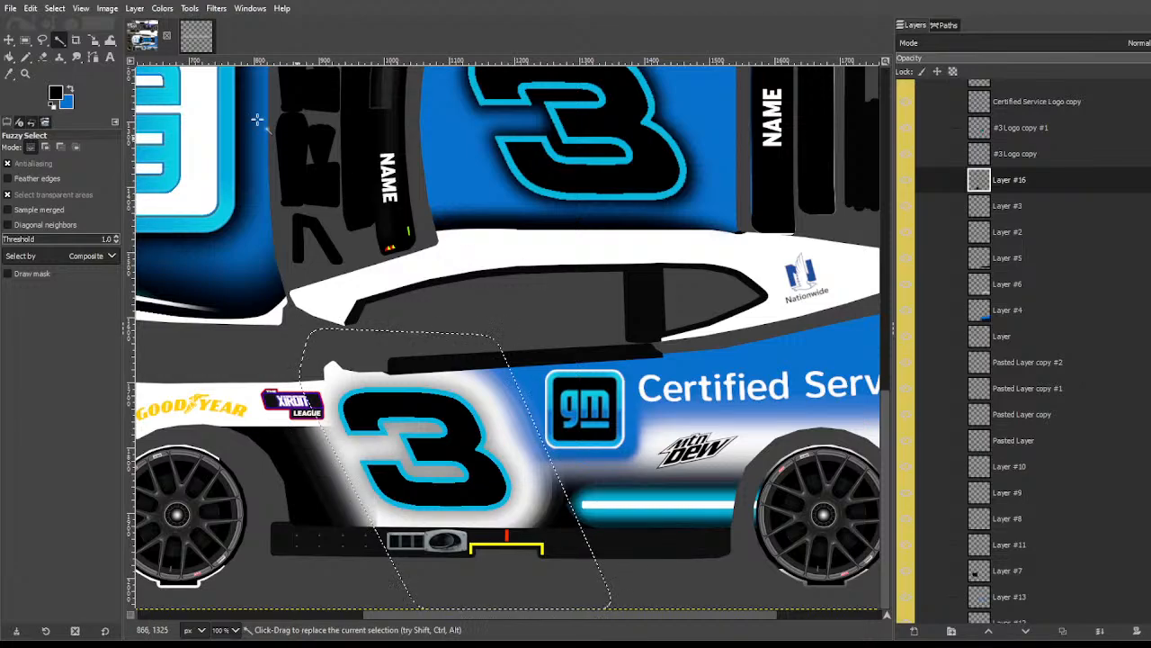
{"action": "key", "text": "ctrl+shift+a"}
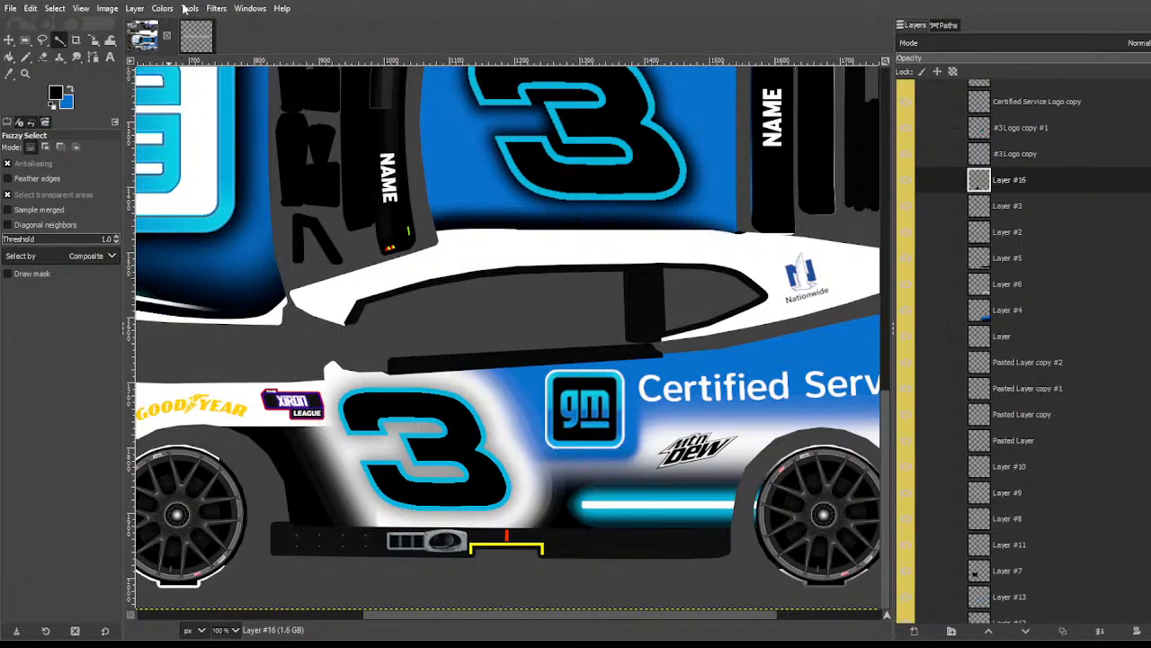
{"action": "left_click", "coordinate": [162, 8]}
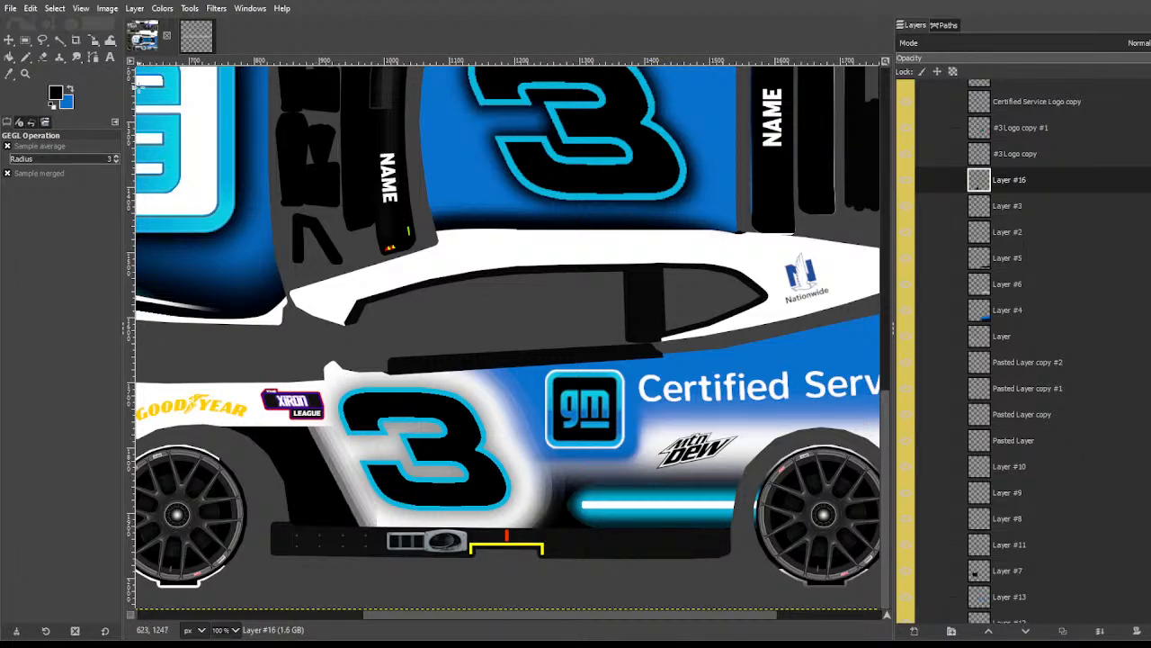
{"action": "scroll", "coordinate": [426, 447], "scroll_direction": "up", "scroll_amount": 1}
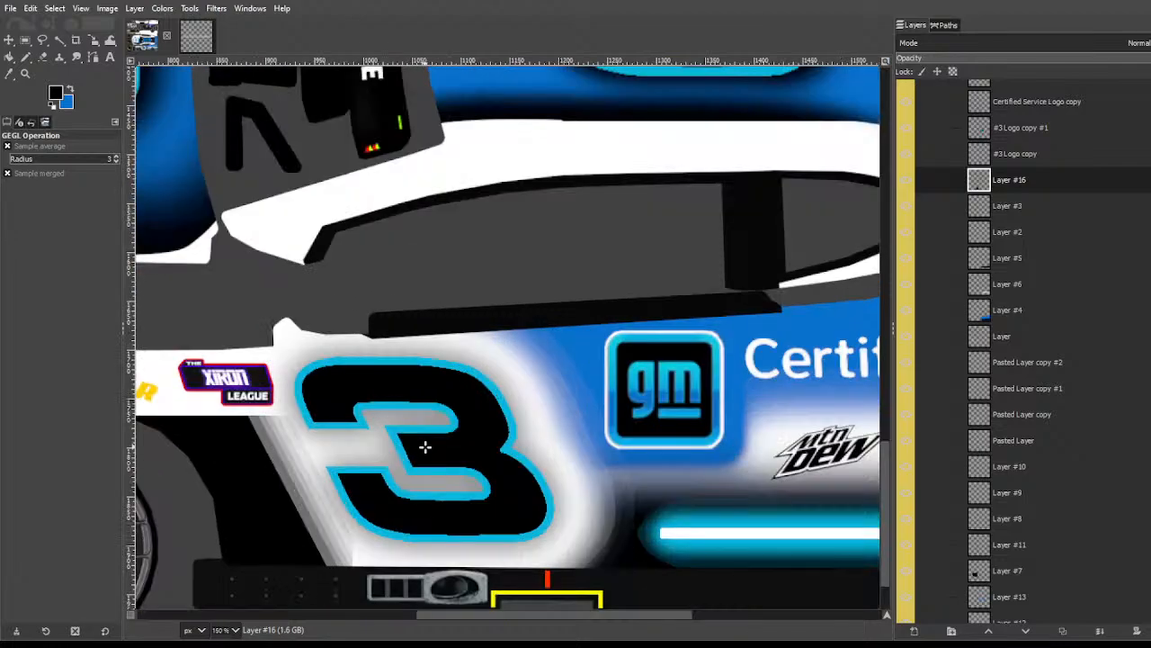
Step: Scale Layer #16 up slightly from its lower front corner so the black area extends further toward the front wheel
{"action": "scroll", "coordinate": [441, 369], "scroll_direction": "down", "scroll_amount": 3}
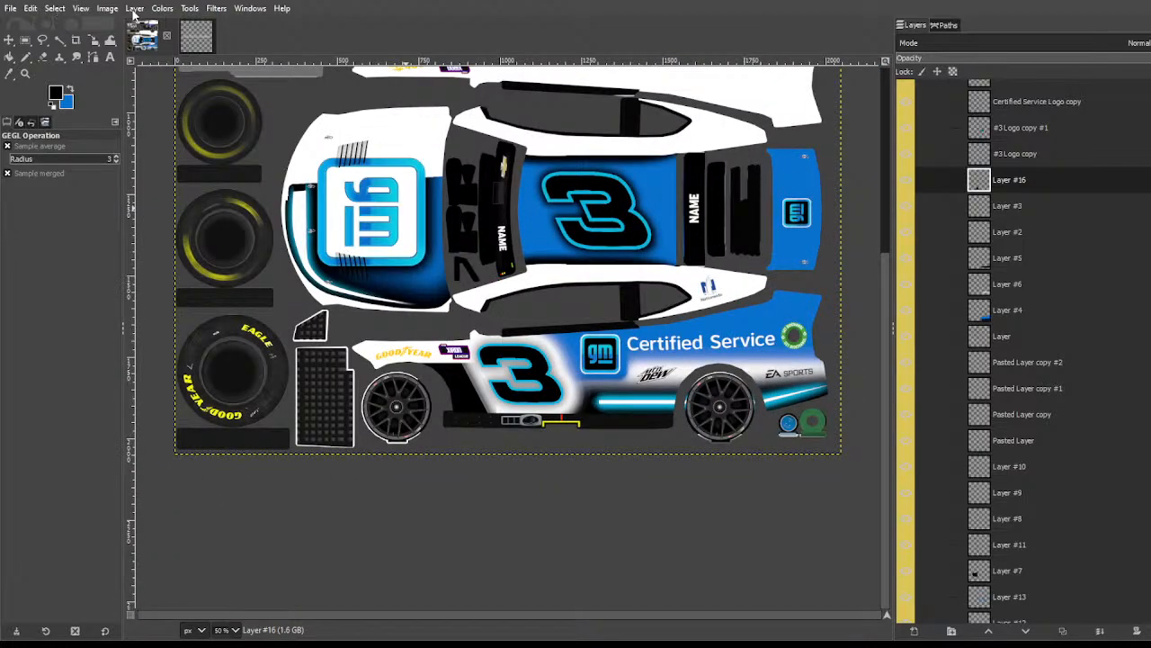
{"action": "key", "text": "shift+s"}
{"action": "left_click", "coordinate": [508, 476]}
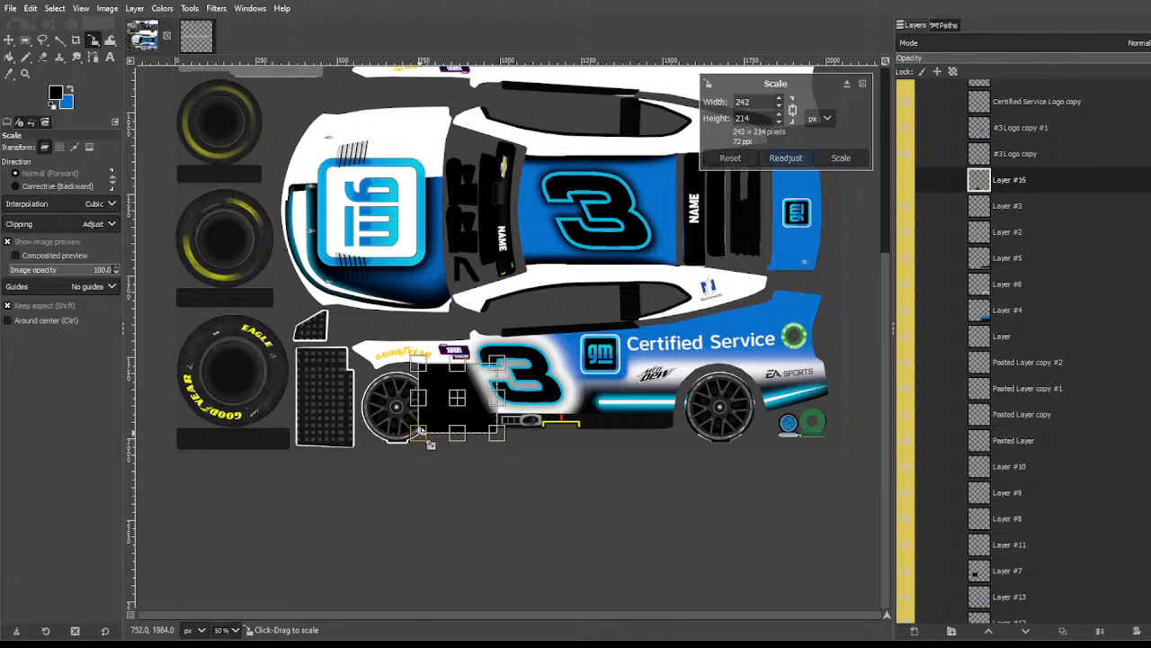
{"action": "left_click_drag", "start_coordinate": [424, 436], "coordinate": [411, 445]}
{"action": "key", "text": "Return"}
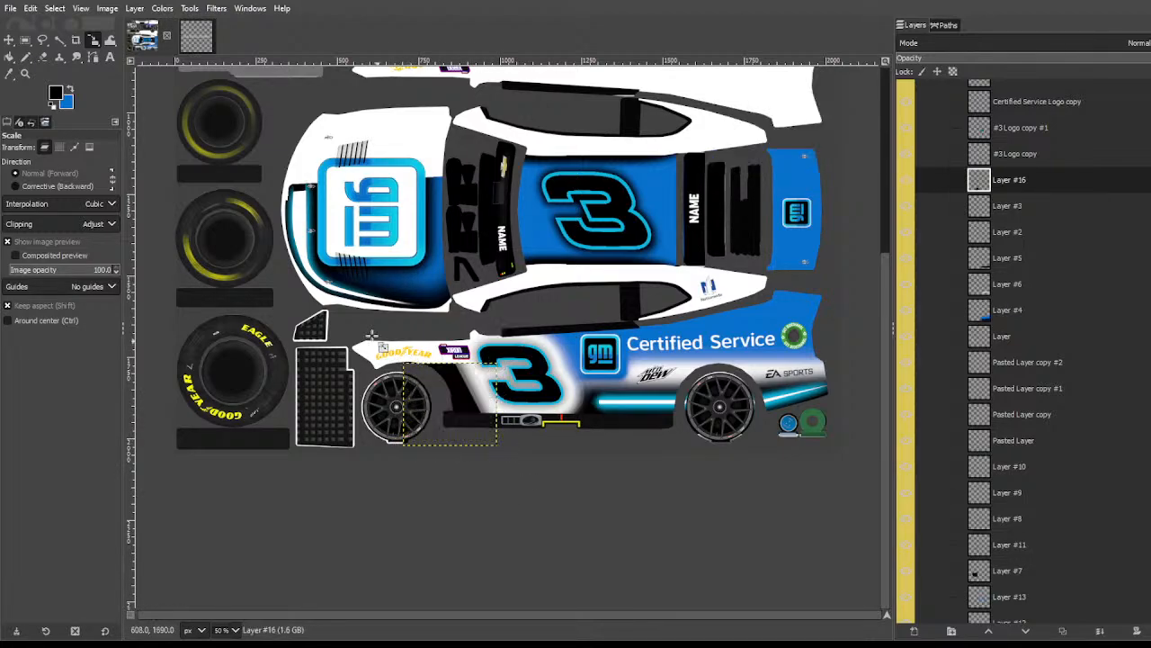
Step: Select a rectangle about 122 × 316 px over the front wheel, clear Layer #16 inside it and deselect
{"action": "key", "text": "r"}
{"action": "left_click_drag", "start_coordinate": [382, 353], "coordinate": [421, 450]}
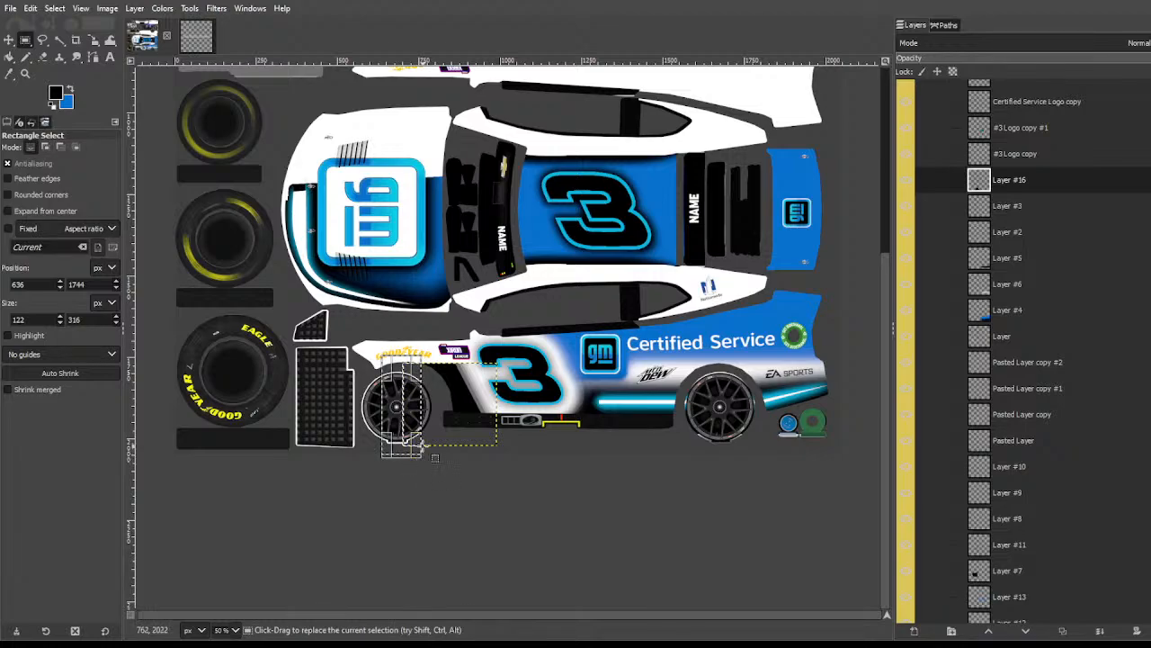
{"action": "key", "text": "ctrl+shift+a"}
Step: Draw a curved path around the front wheel arch and turn it into a selection to trim Layer #16 there
{"action": "key", "text": "b"}
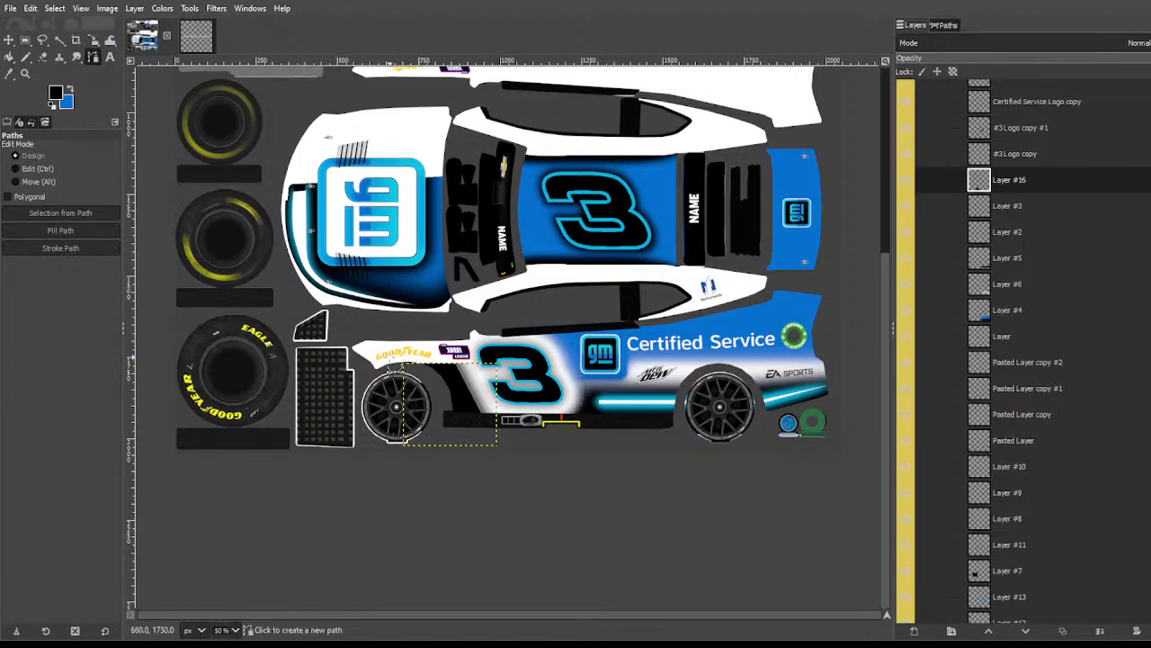
{"action": "left_click", "coordinate": [389, 357]}
{"action": "left_click_drag", "start_coordinate": [454, 454], "coordinate": [455, 540]}
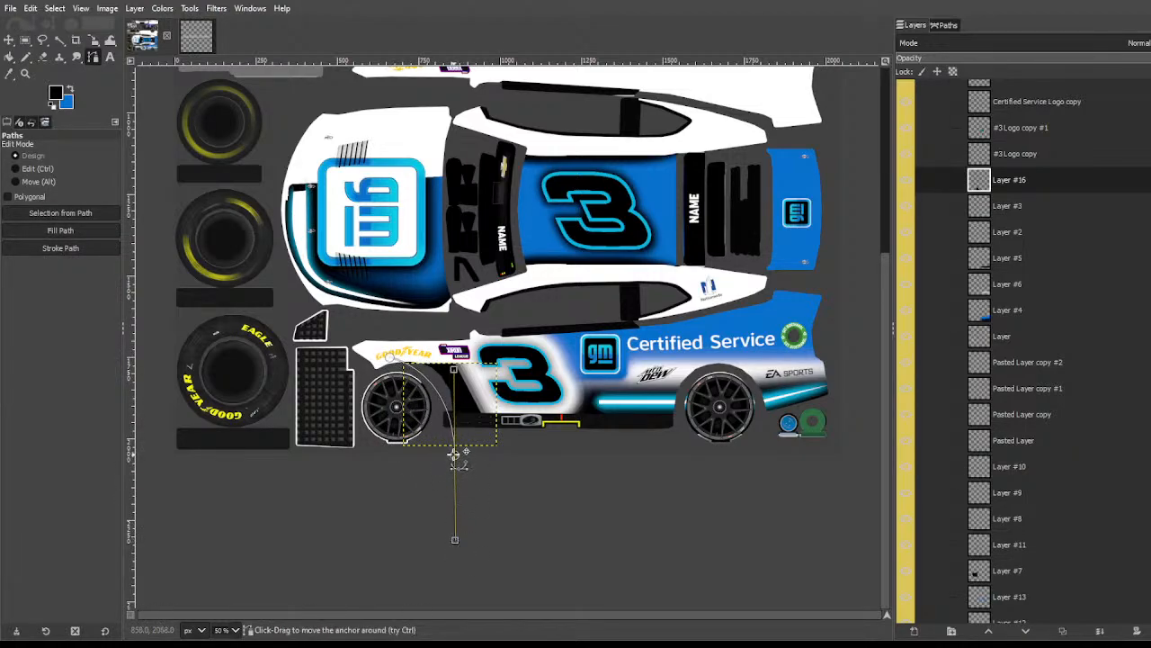
{"action": "left_click_drag", "start_coordinate": [454, 455], "coordinate": [440, 435]}
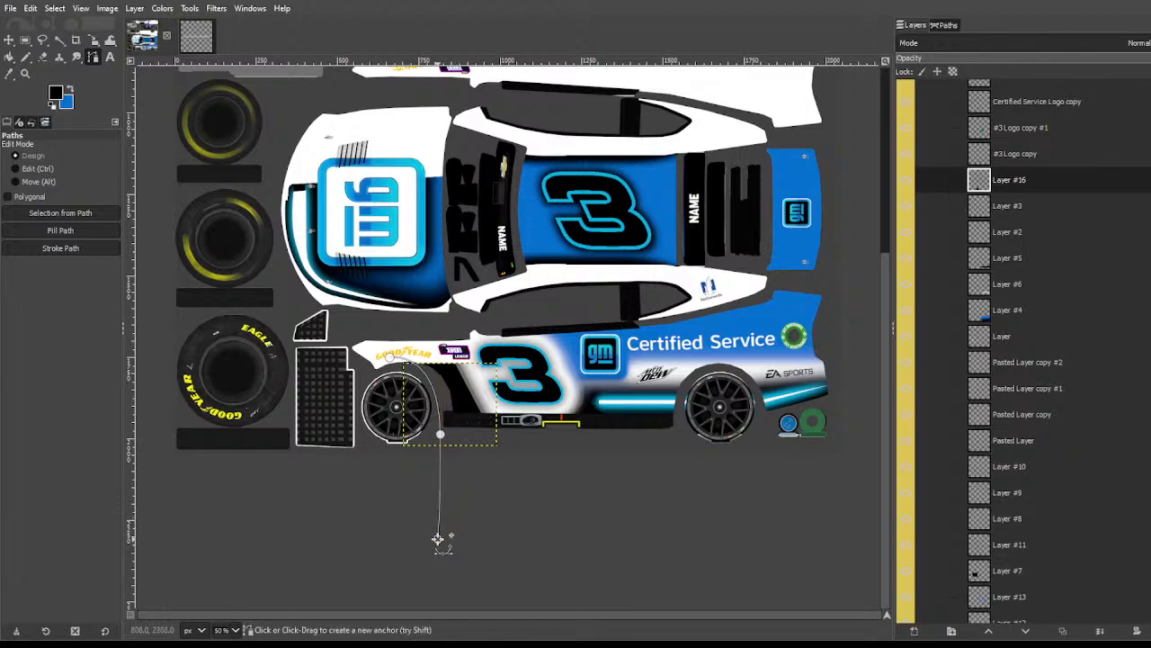
{"action": "left_click", "coordinate": [316, 454]}
{"action": "left_click", "coordinate": [319, 360]}
{"action": "key", "text": "Return"}
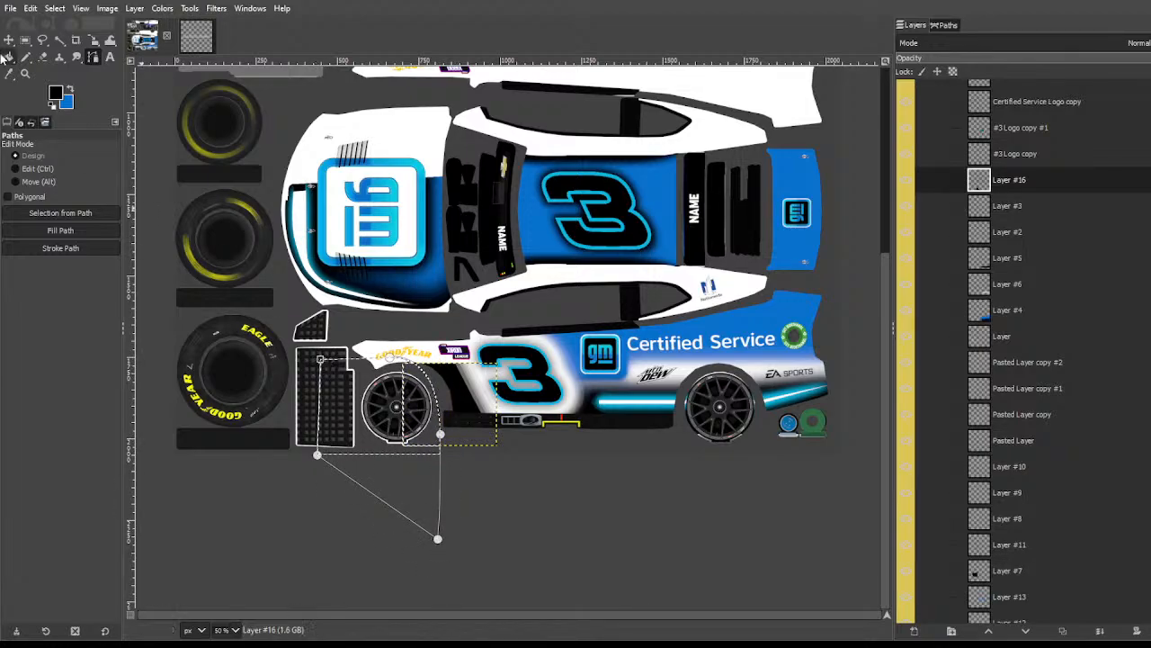
Step: Remove the wheel arch selection and crop Layer #16 to its content
{"action": "left_click", "coordinate": [59, 39]}
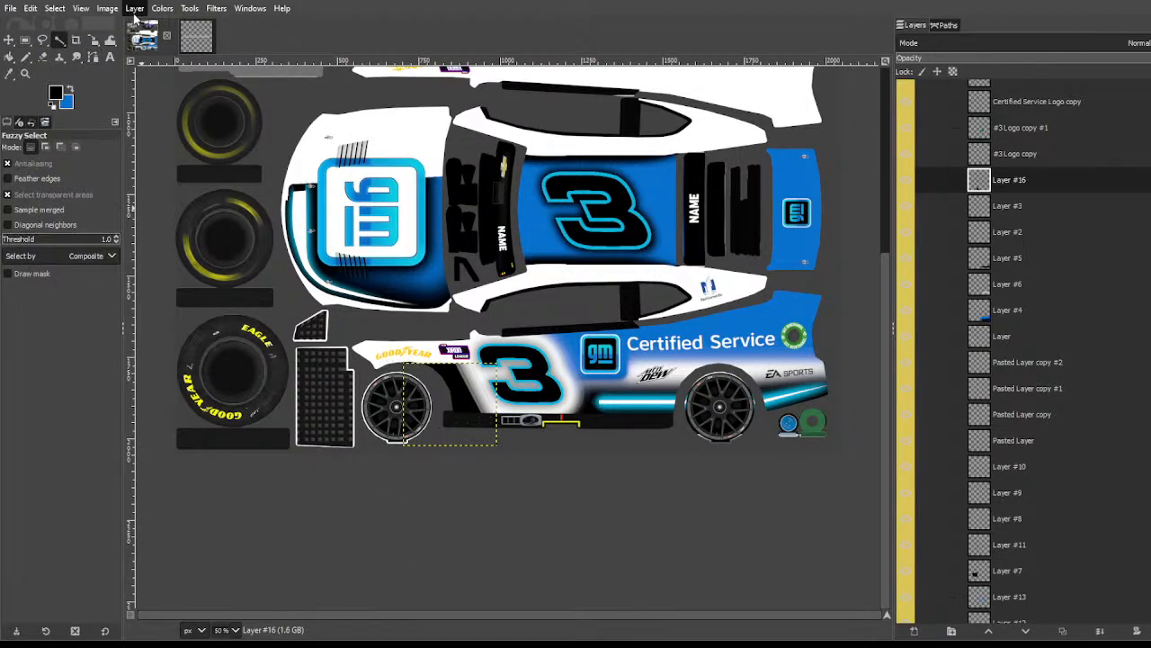
{"action": "left_click", "coordinate": [135, 13]}
{"action": "left_click", "coordinate": [185, 248]}
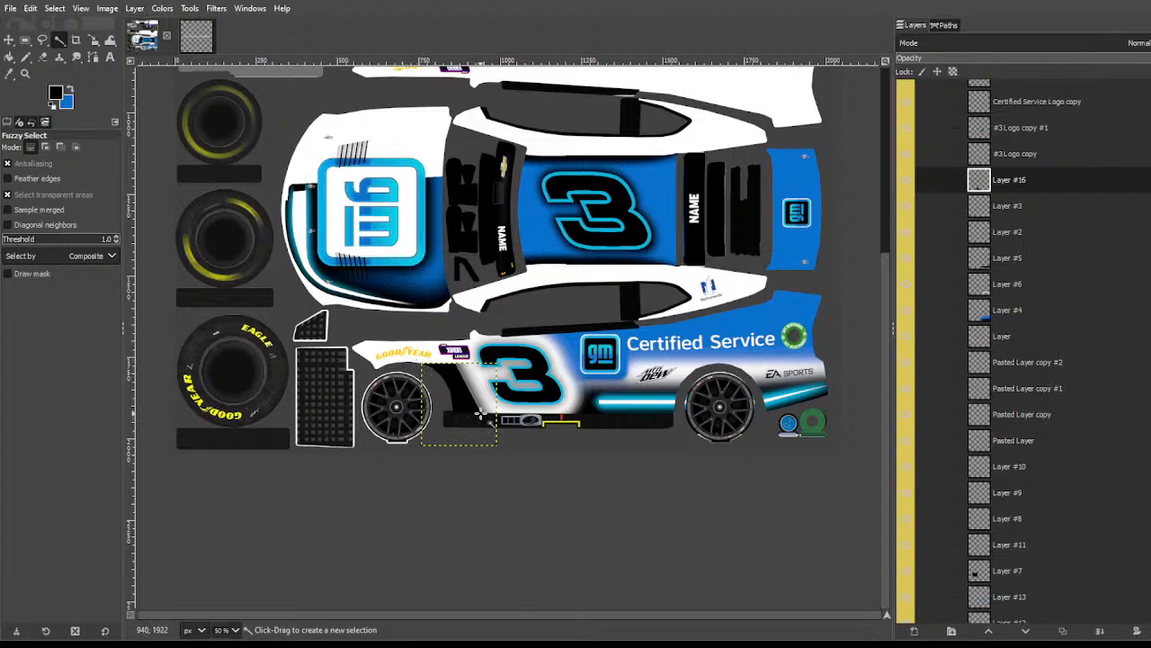
Step: Examine Layers #12, #11 and #7 to identify which ones hold the hood's blue and black artwork
{"action": "scroll", "coordinate": [485, 416], "scroll_direction": "up", "scroll_amount": 3}
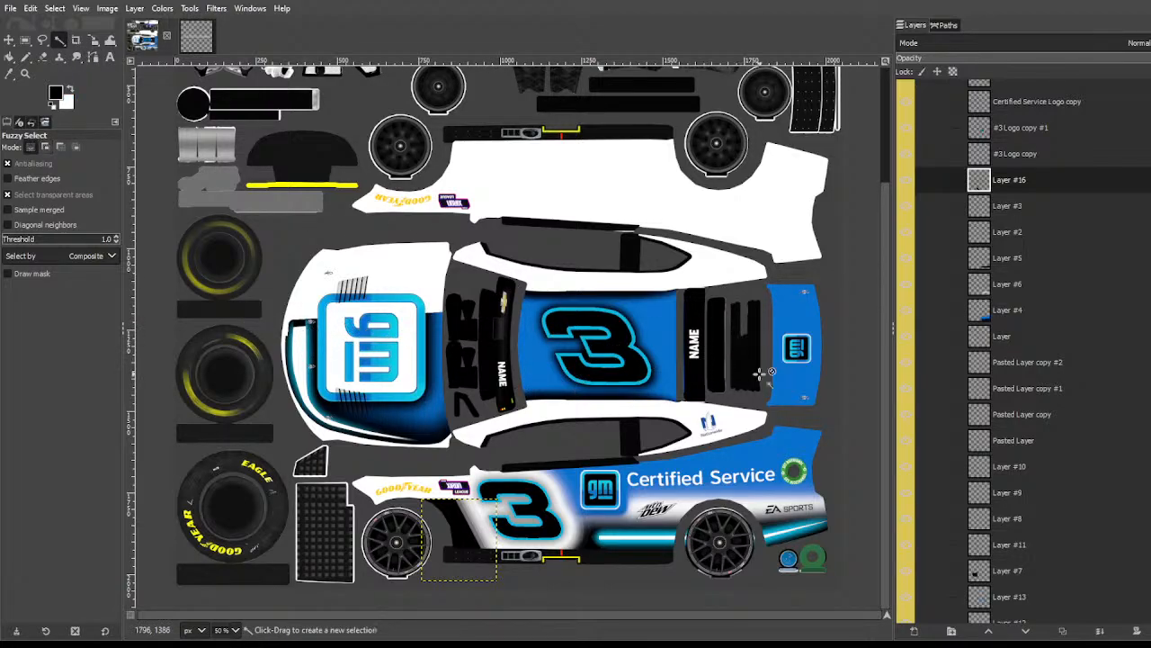
{"action": "scroll", "coordinate": [1019, 277], "scroll_direction": "down", "scroll_amount": 2}
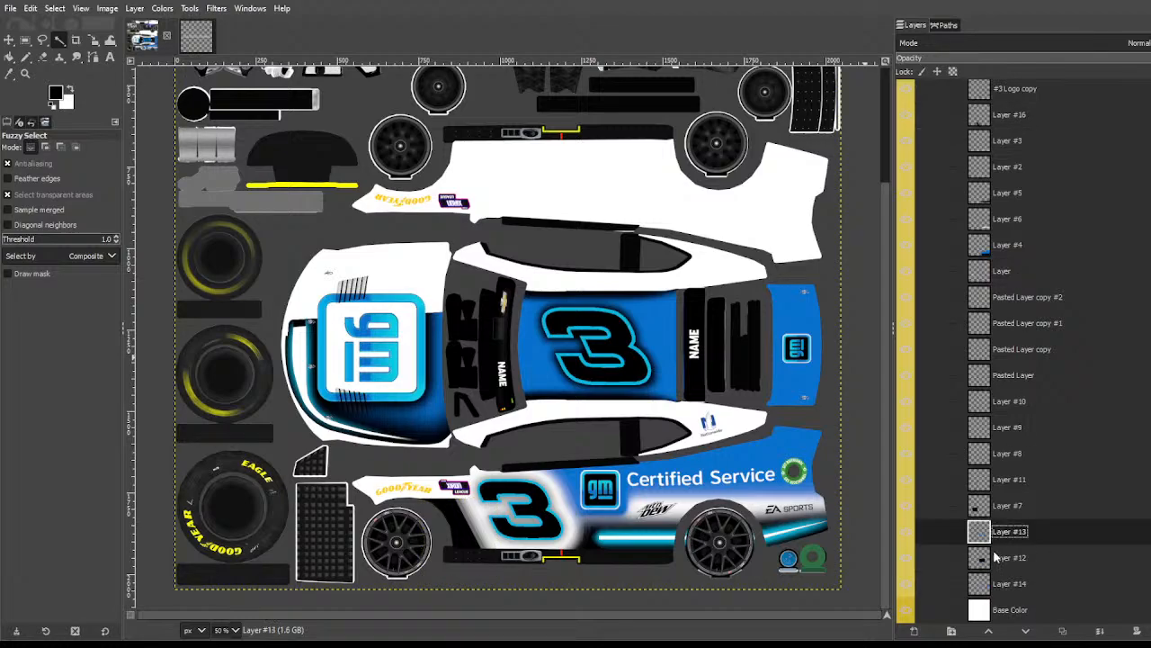
{"action": "left_click", "coordinate": [936, 558]}
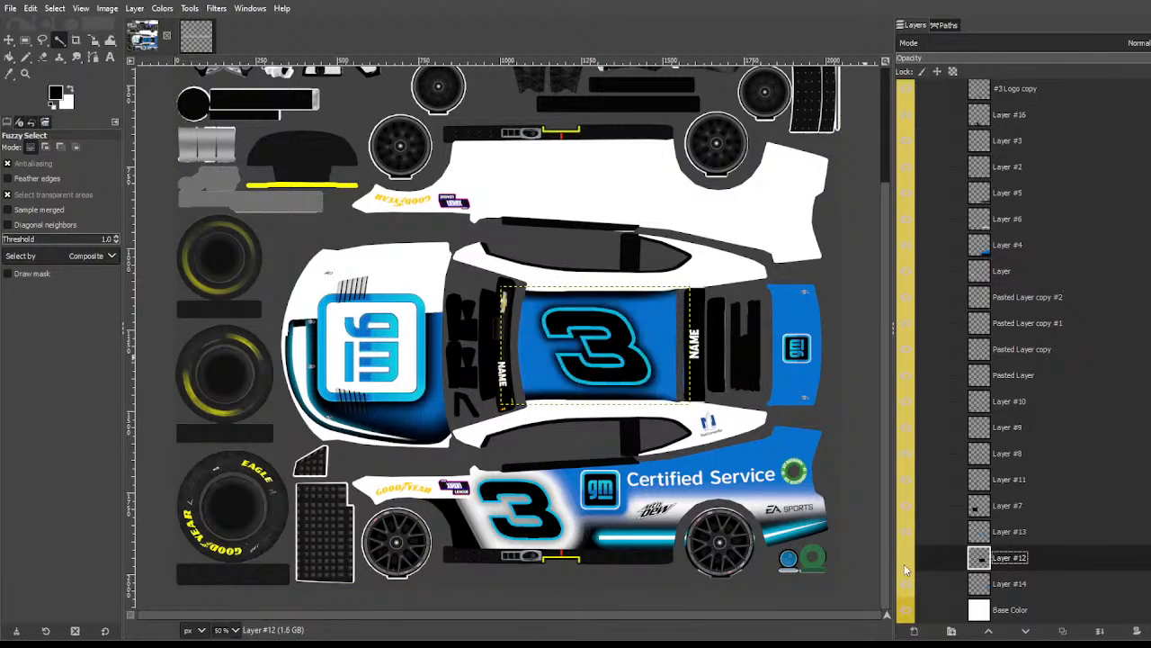
{"action": "left_click", "coordinate": [983, 511]}
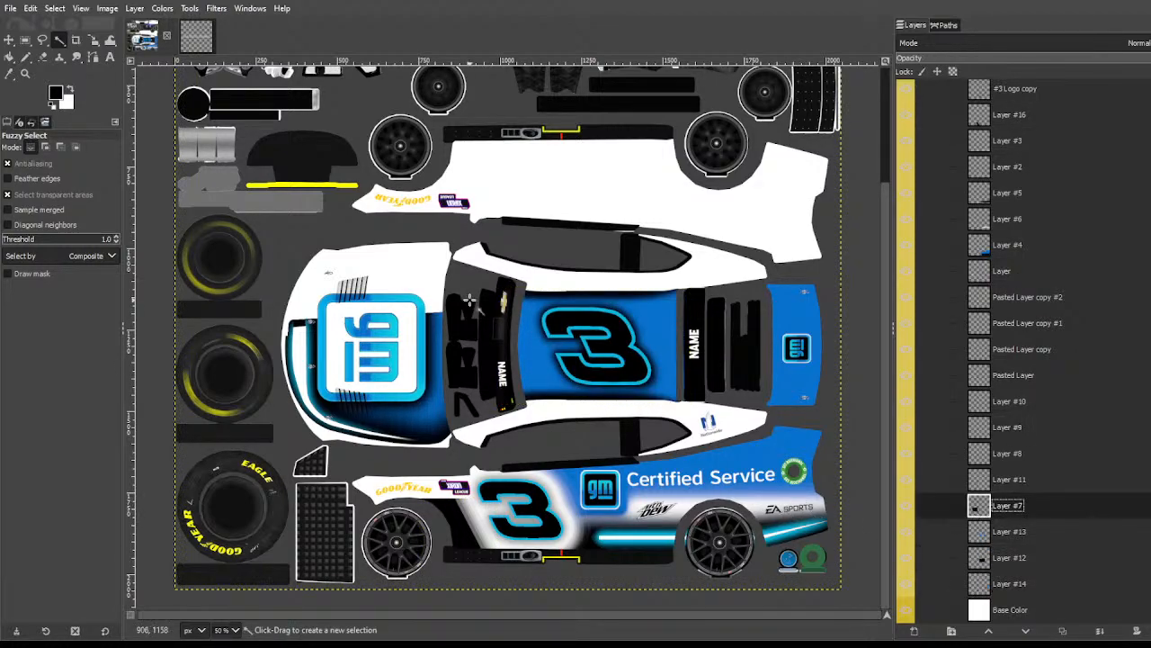
{"action": "key", "text": "m"}
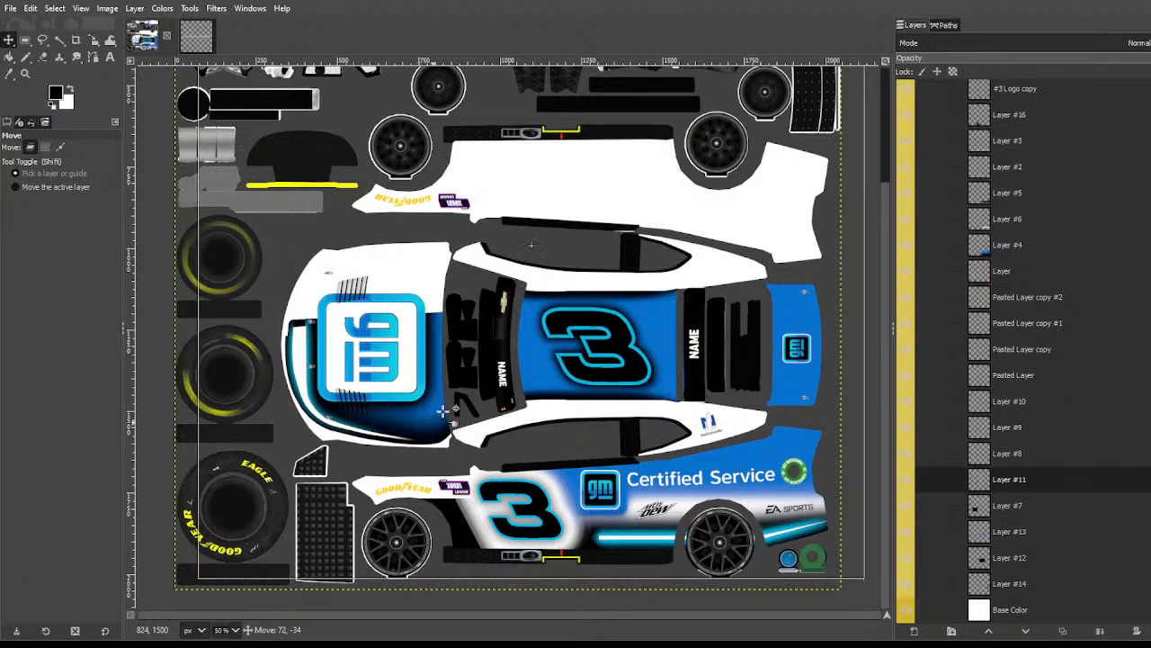
{"action": "left_click", "coordinate": [988, 486]}
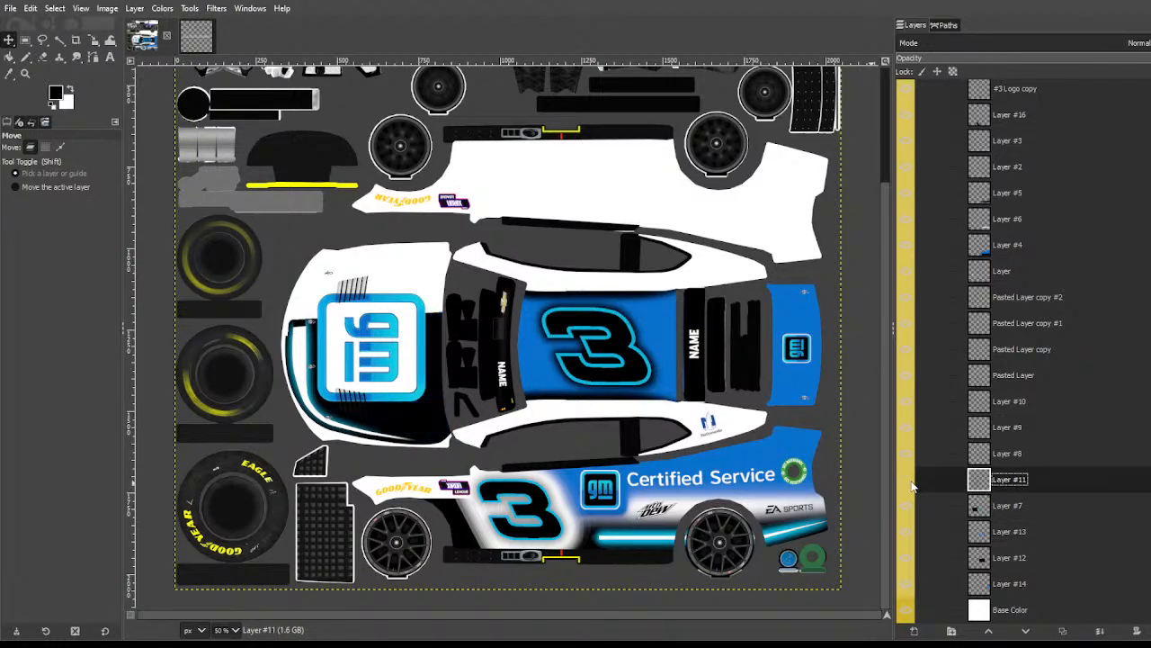
{"action": "left_click", "coordinate": [914, 510]}
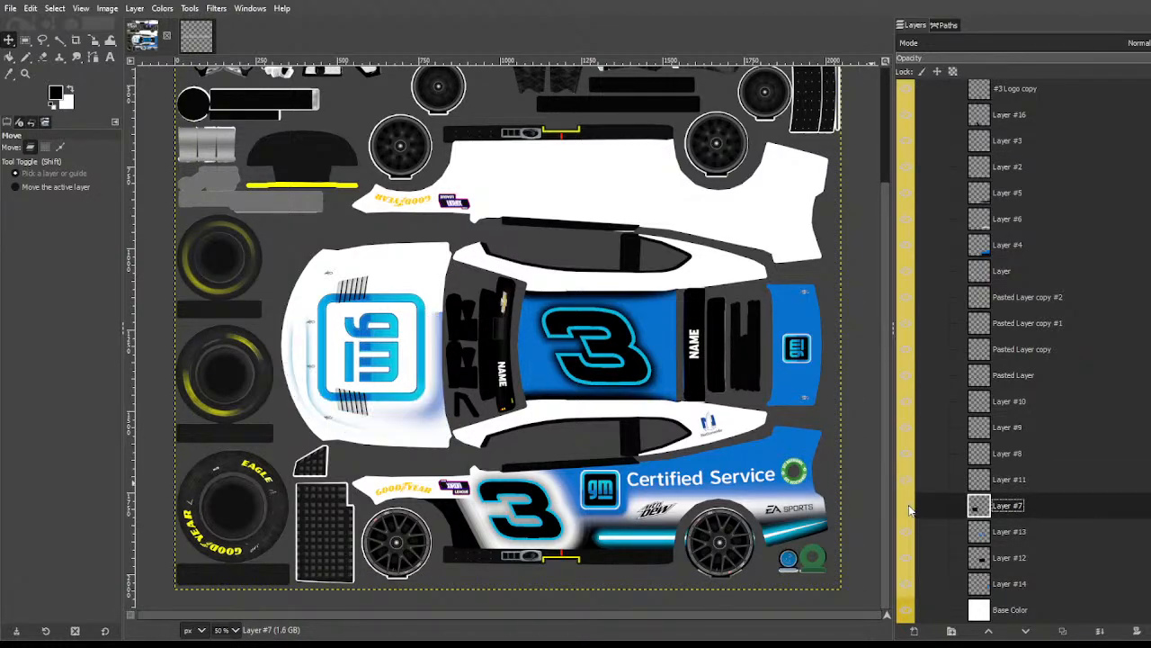
Step: Merge Layer #11 and Layer #8 down into Layer #7 to combine the hood artwork
{"action": "left_click", "coordinate": [982, 486]}
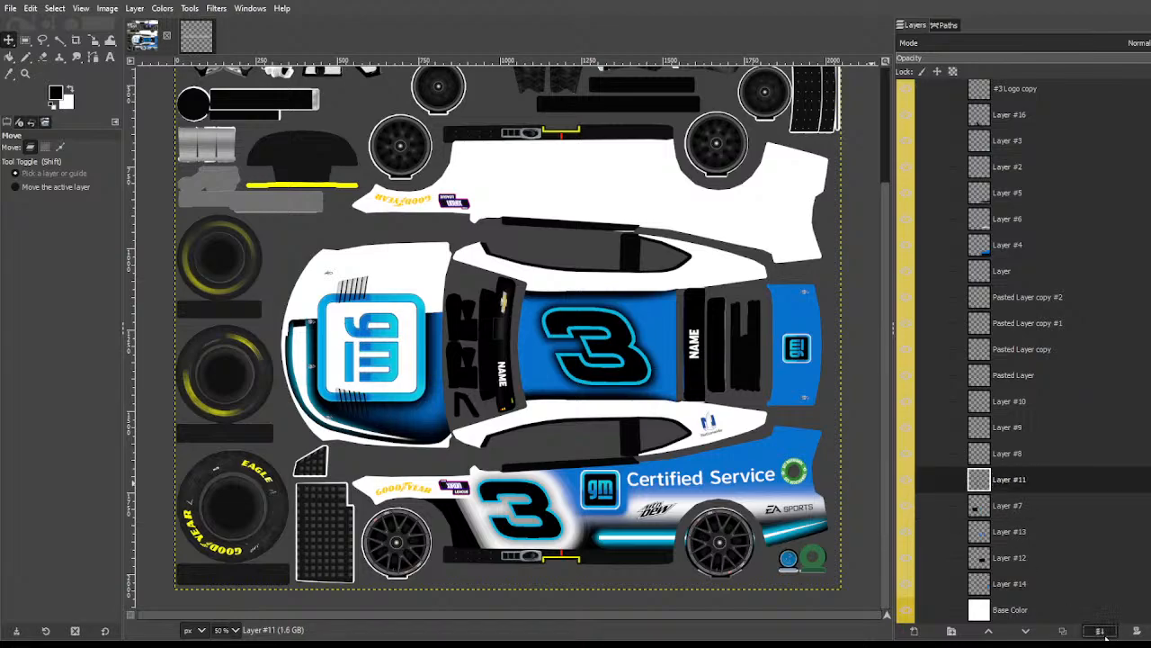
{"action": "left_click", "coordinate": [1099, 630]}
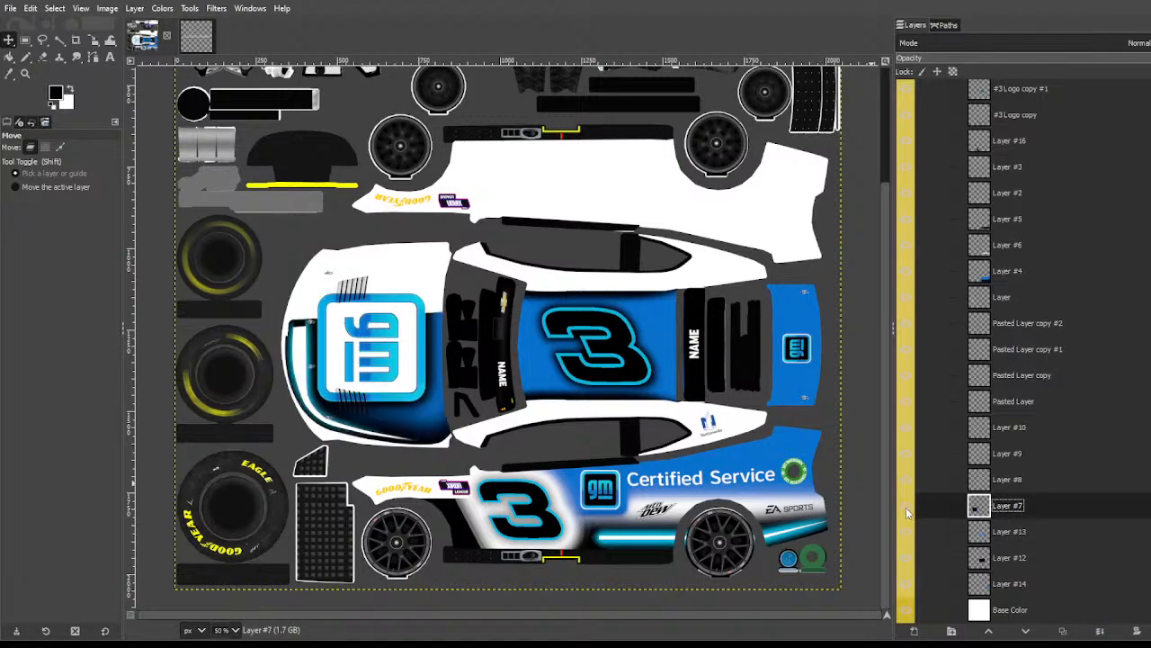
{"action": "left_click", "coordinate": [903, 479]}
{"action": "left_click", "coordinate": [1101, 630]}
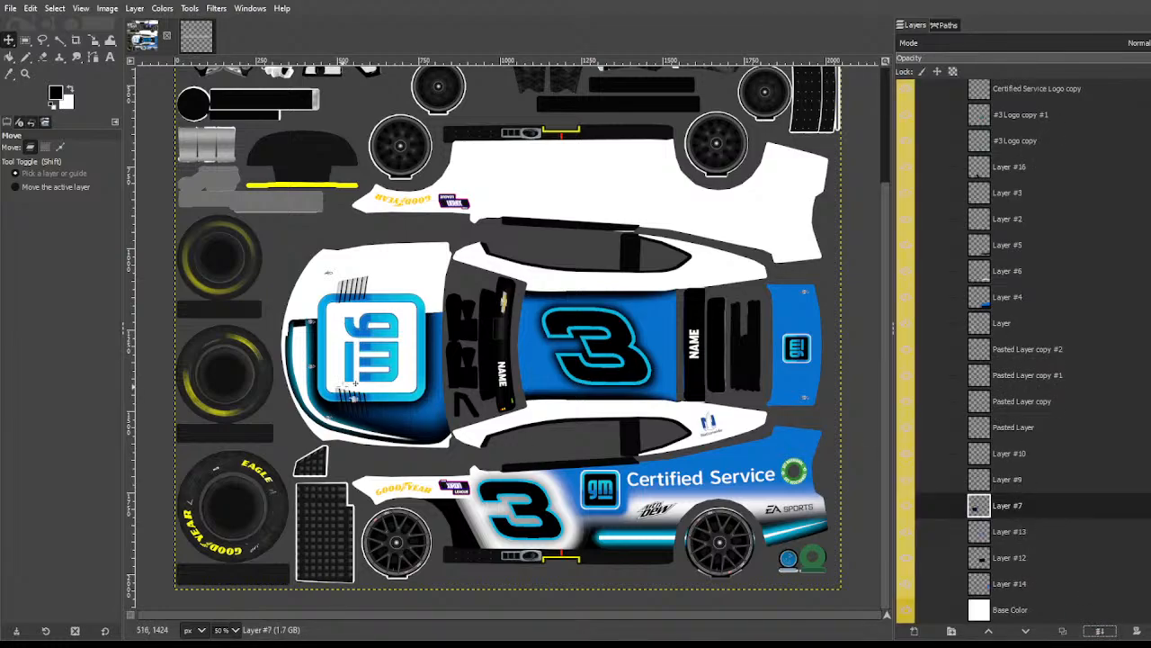
{"action": "left_click_drag", "start_coordinate": [317, 360], "coordinate": [316, 358]}
{"action": "key", "text": "ctrl+z"}
{"action": "left_click_drag", "start_coordinate": [306, 346], "coordinate": [373, 328]}
{"action": "key", "text": "ctrl+z"}
{"action": "key", "text": "ctrl+z"}
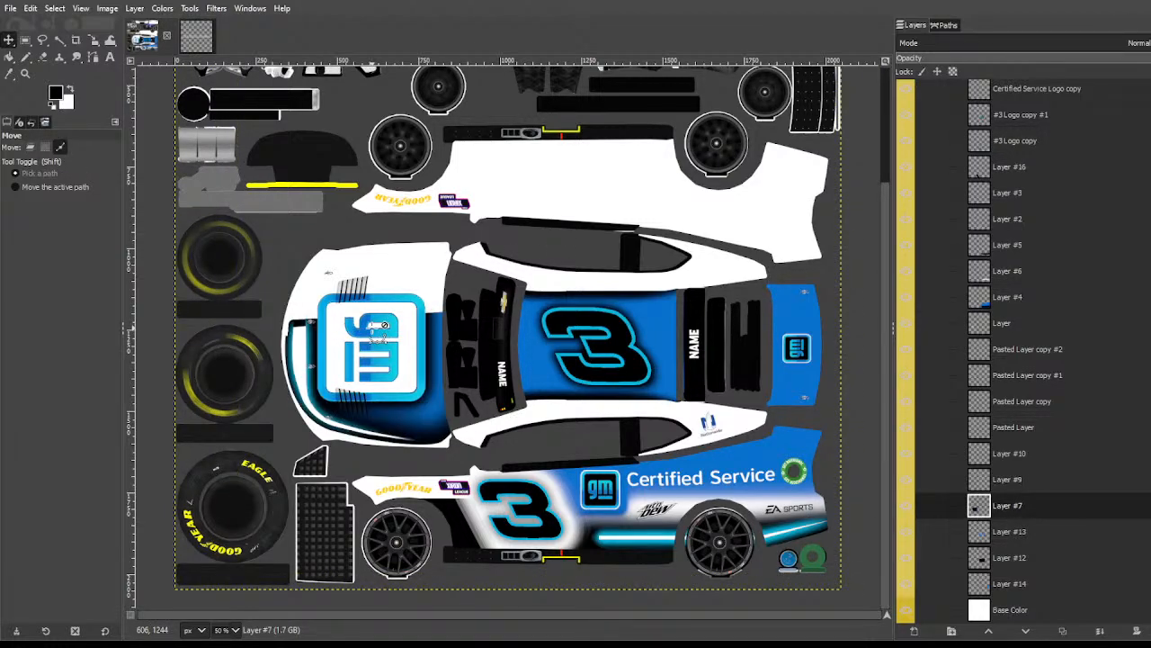
Step: Merge Layer #9 and Layer #10 down into Layer #7, checking which artwork Layer #7 holds
{"action": "left_click", "coordinate": [906, 511]}
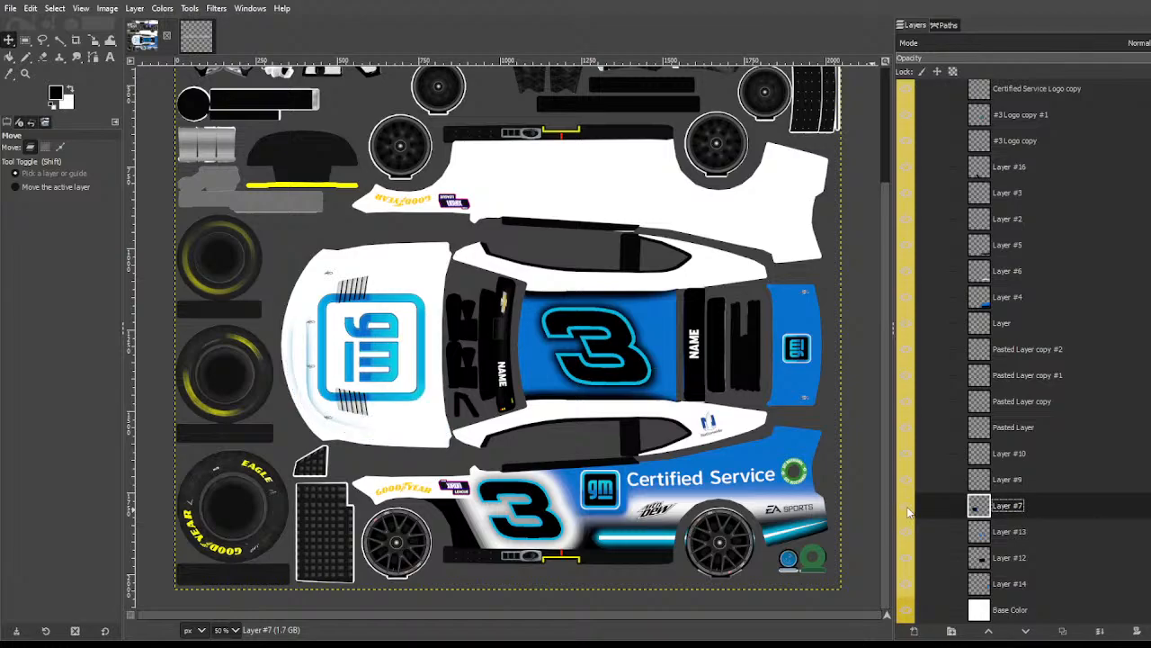
{"action": "left_click", "coordinate": [907, 511]}
{"action": "left_click", "coordinate": [981, 481]}
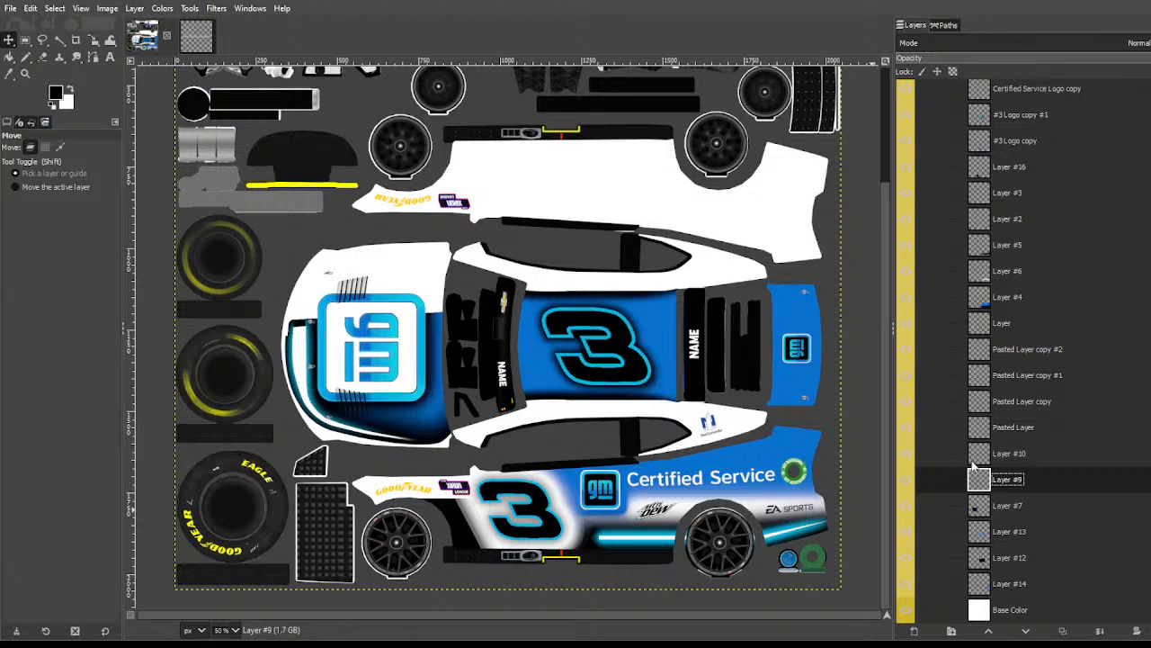
{"action": "left_click", "coordinate": [1102, 635]}
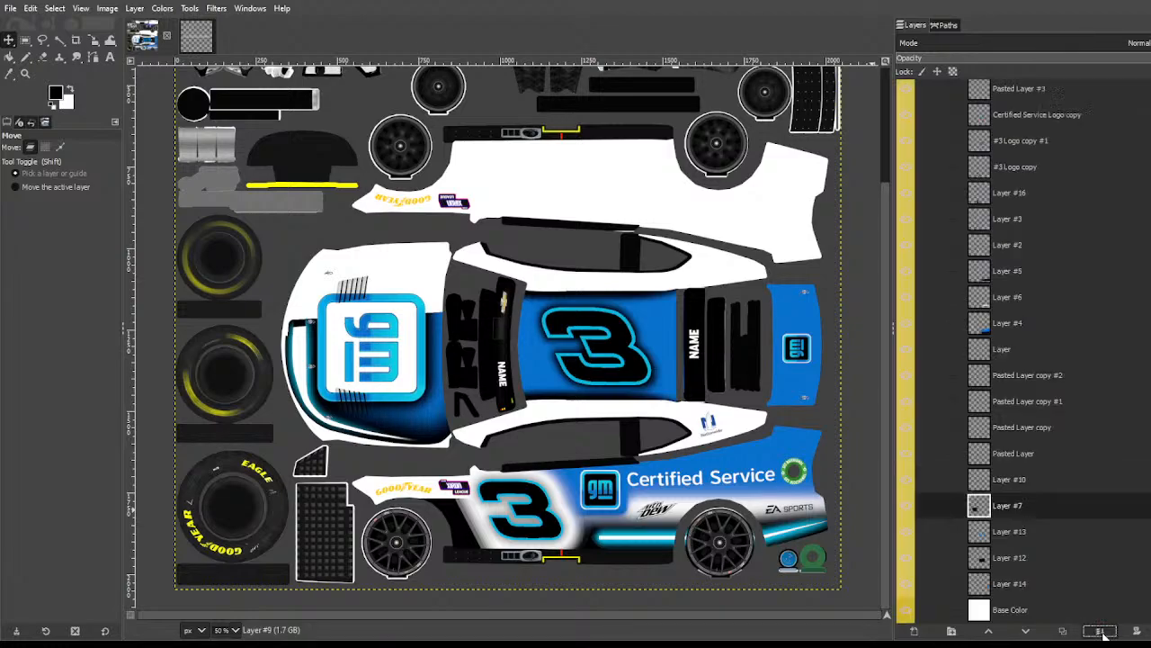
{"action": "left_click", "coordinate": [985, 486]}
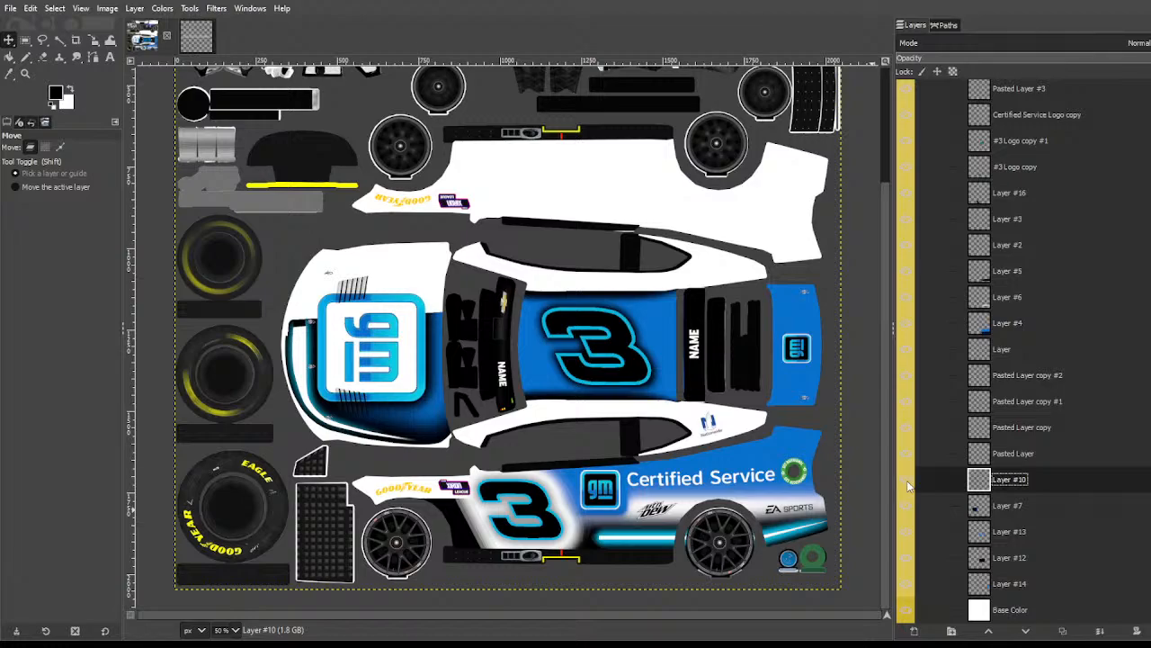
{"action": "left_click", "coordinate": [1099, 633]}
Step: Merge Pasted Layer and Pasted Layer copy down into Layer #7
{"action": "left_click", "coordinate": [1015, 483]}
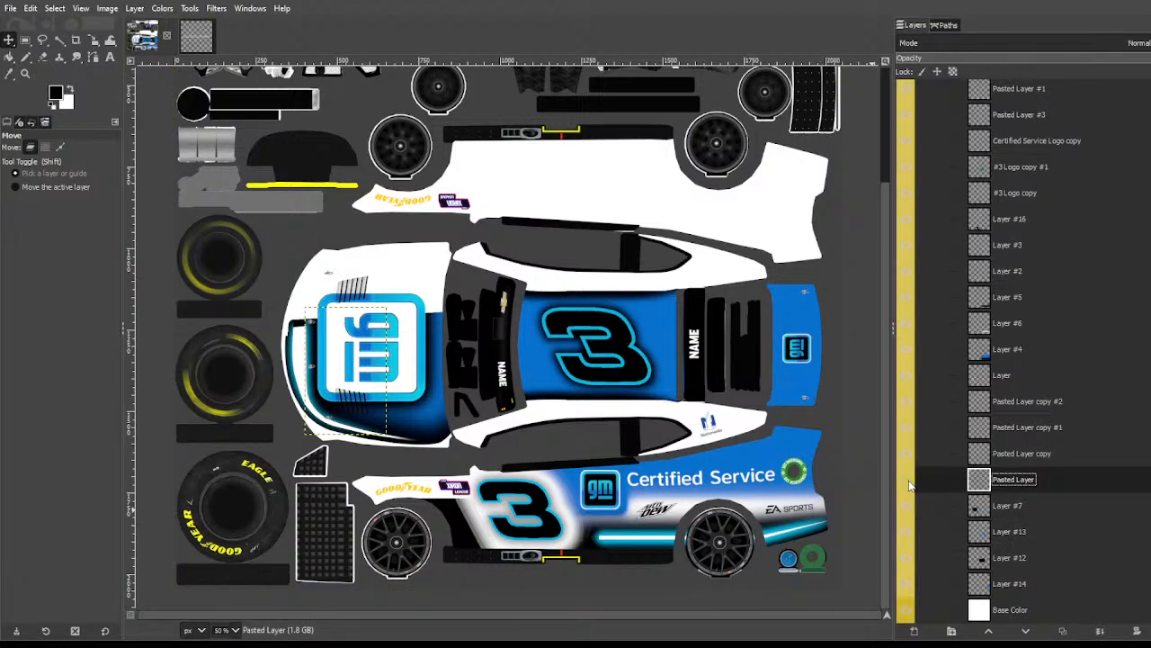
{"action": "left_click", "coordinate": [1099, 632]}
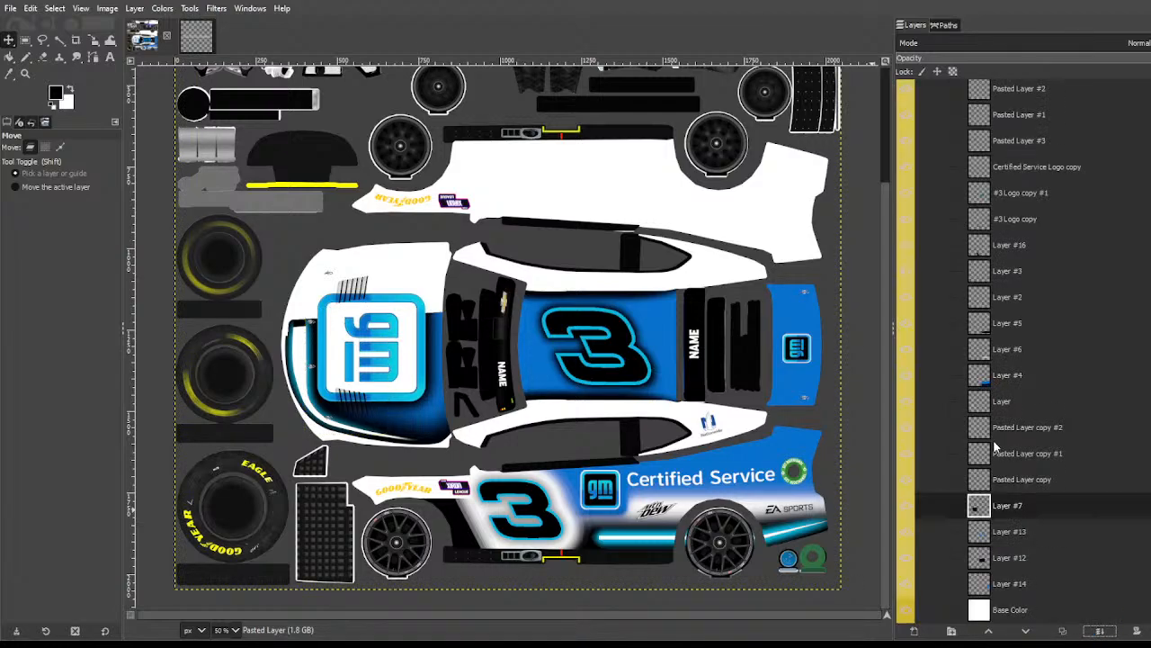
{"action": "left_click", "coordinate": [1099, 633]}
Step: Merge Pasted Layer copy #1 and Pasted Layer copy #2 down into Layer #7
{"action": "left_click", "coordinate": [907, 506]}
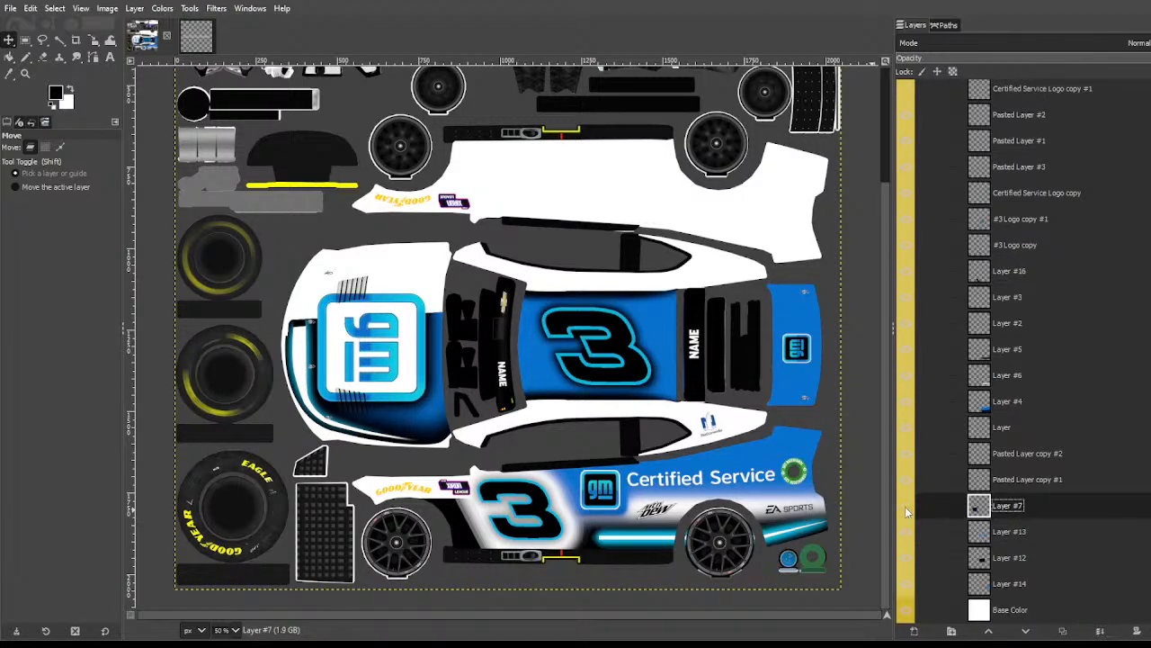
{"action": "left_click", "coordinate": [907, 507]}
{"action": "left_click", "coordinate": [978, 486]}
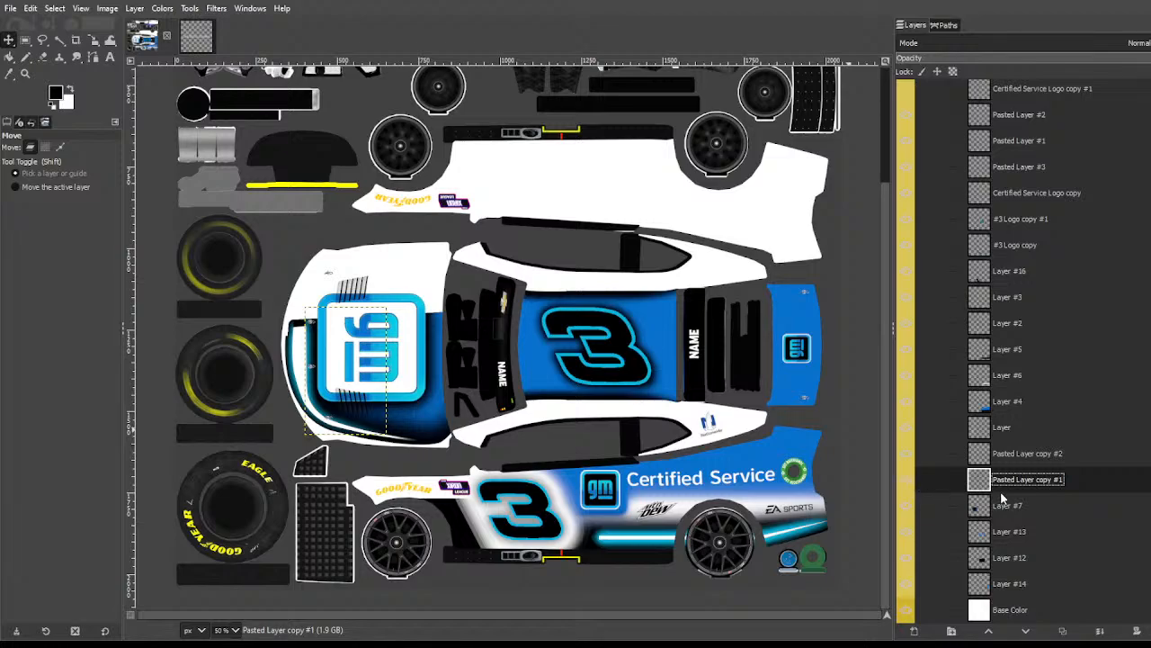
{"action": "left_click", "coordinate": [1104, 631]}
{"action": "left_click", "coordinate": [1020, 480]}
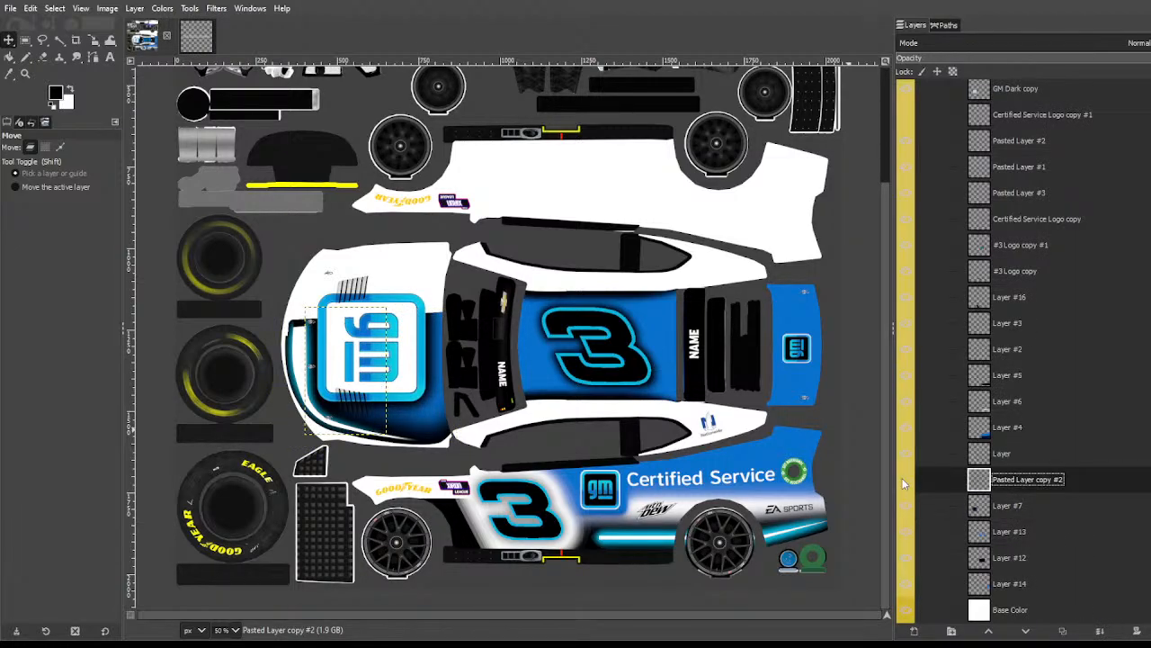
{"action": "left_click", "coordinate": [1096, 612]}
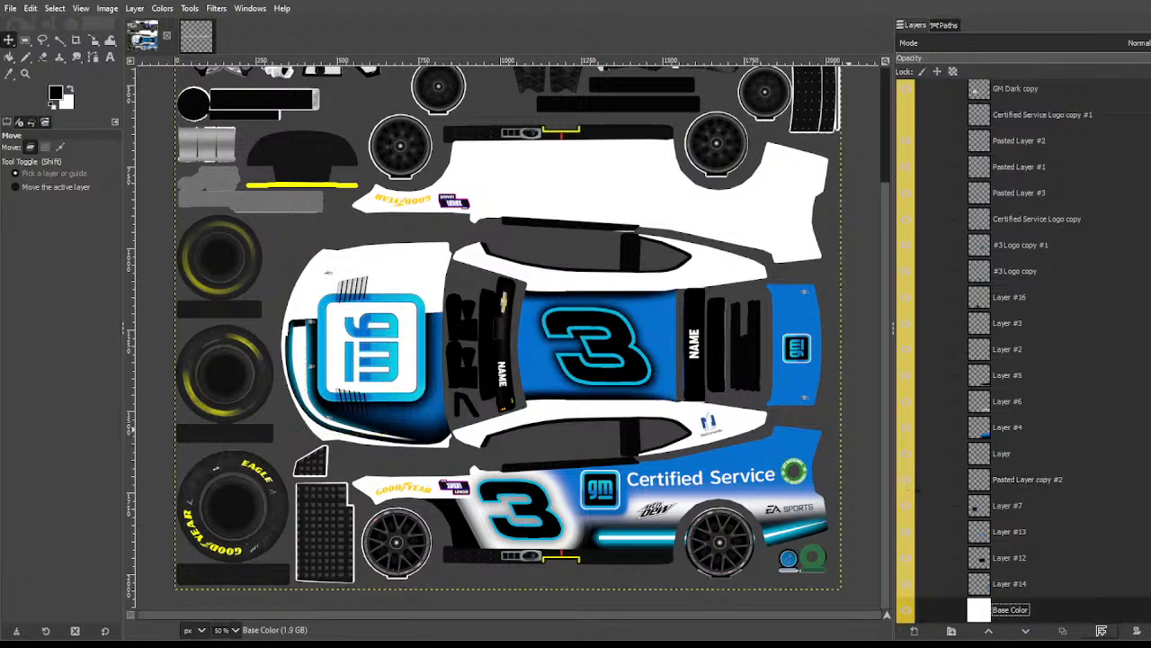
{"action": "left_click", "coordinate": [1032, 479]}
{"action": "left_click", "coordinate": [998, 453]}
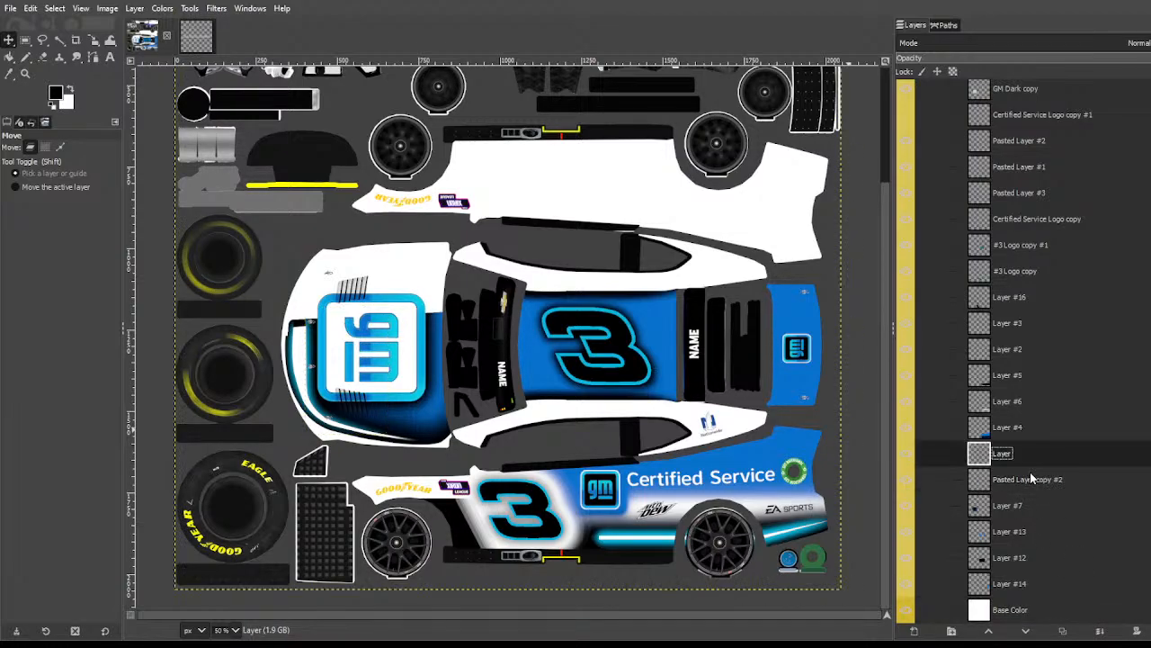
{"action": "left_click", "coordinate": [969, 483]}
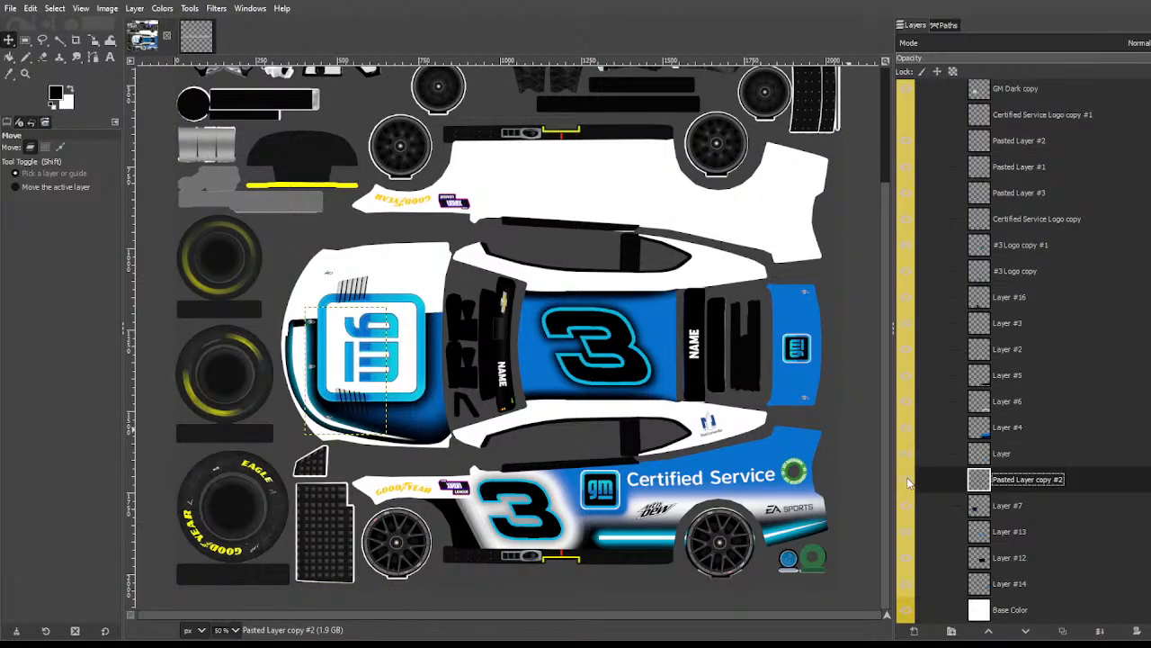
{"action": "left_click", "coordinate": [1097, 629]}
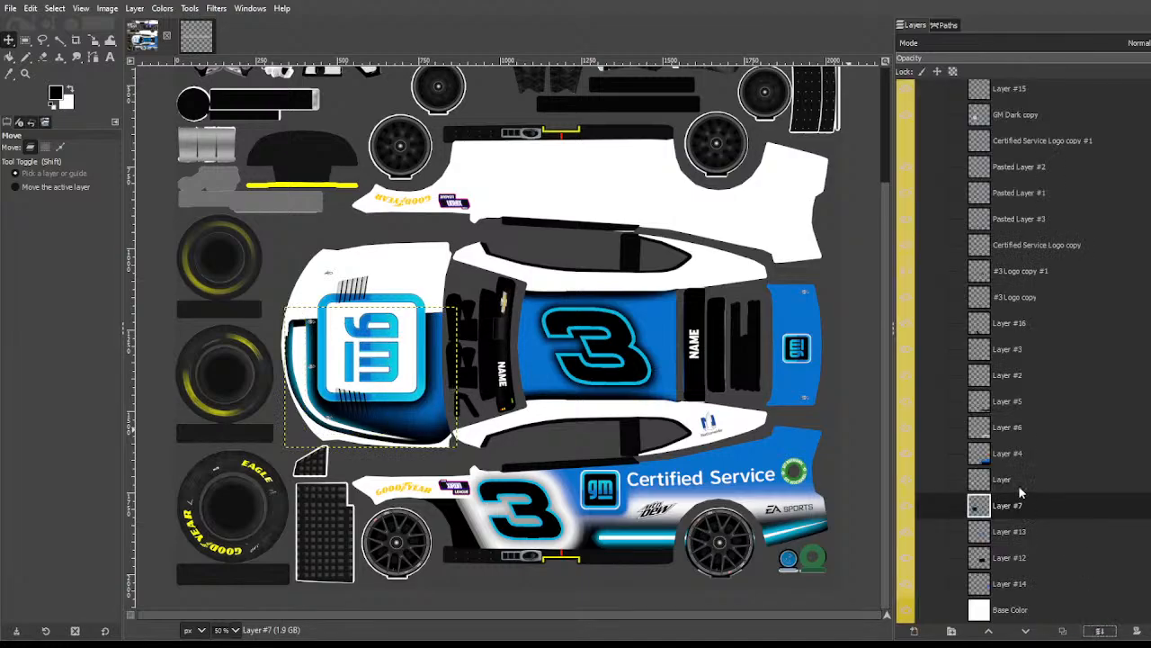
Step: Check what Layer #4, Layer #7 and the layer named Layer contain, and merge Layer down into Layer #7
{"action": "left_click", "coordinate": [980, 484]}
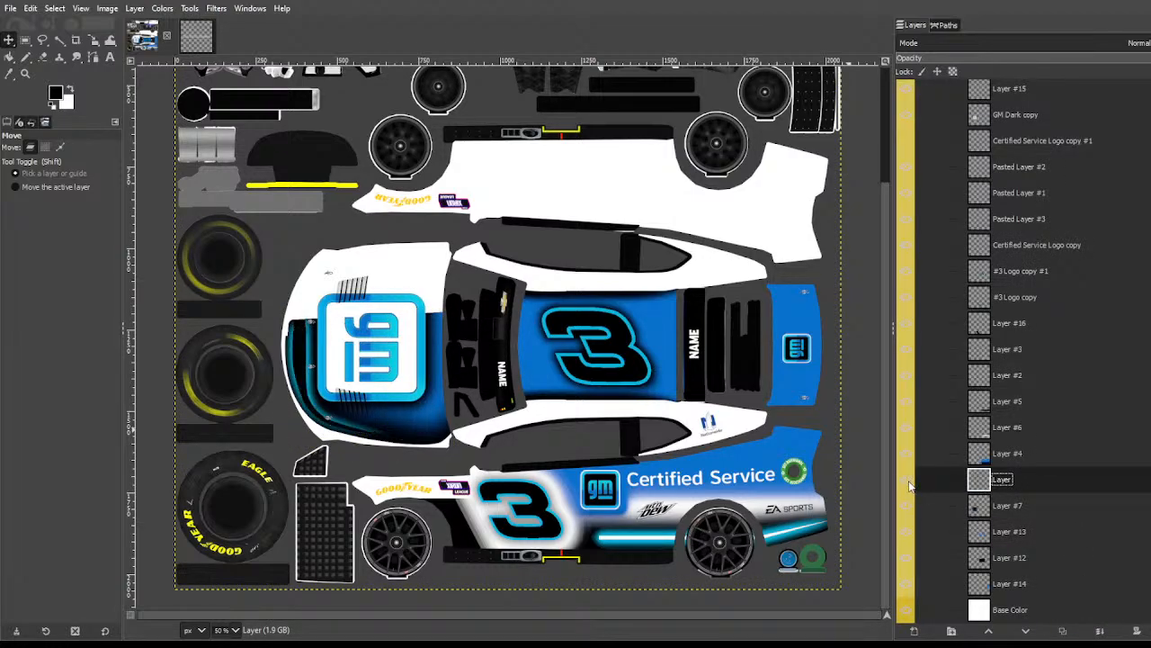
{"action": "left_click", "coordinate": [1001, 463]}
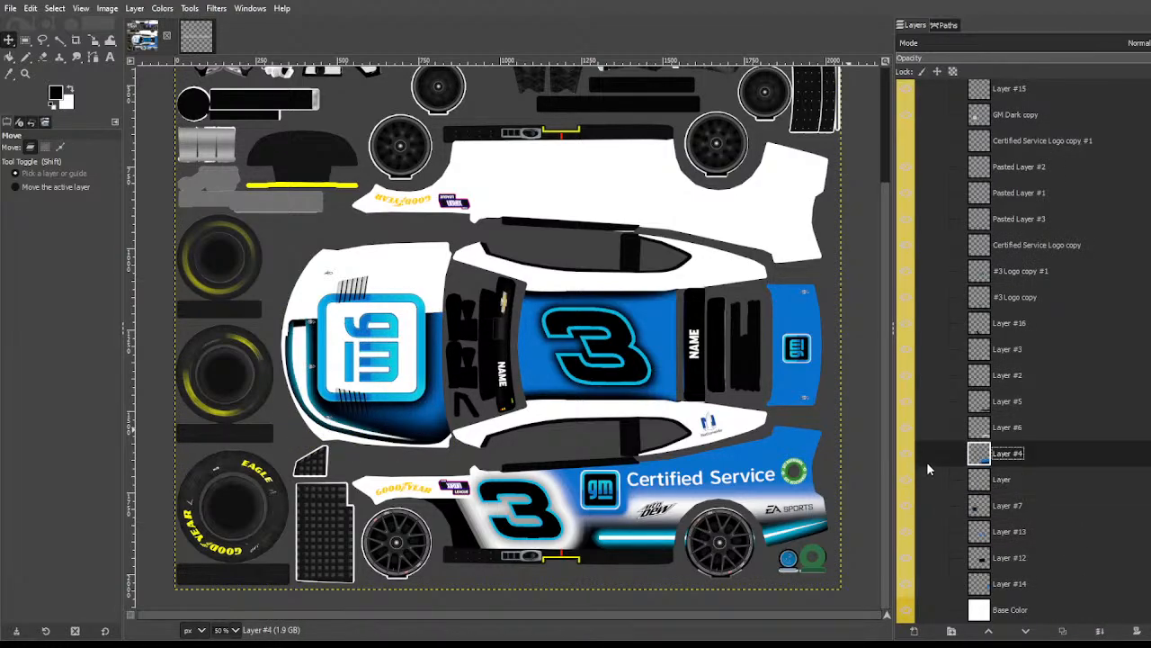
{"action": "left_click", "coordinate": [907, 461]}
{"action": "left_click", "coordinate": [909, 462]}
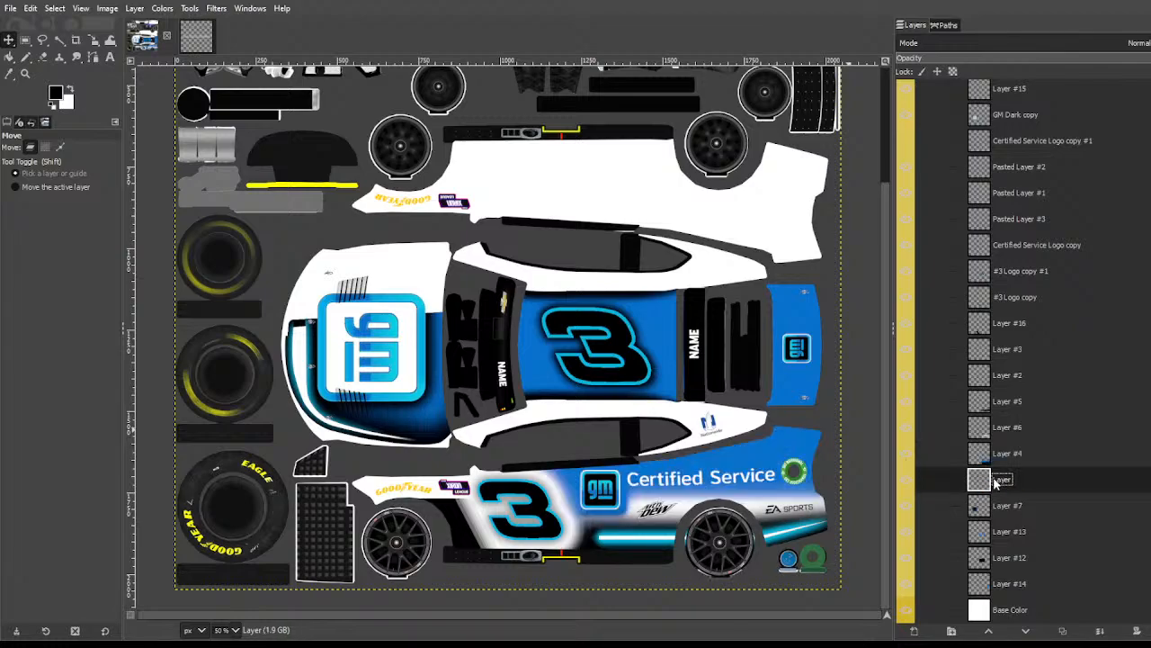
{"action": "left_click", "coordinate": [908, 506]}
{"action": "left_click", "coordinate": [907, 506]}
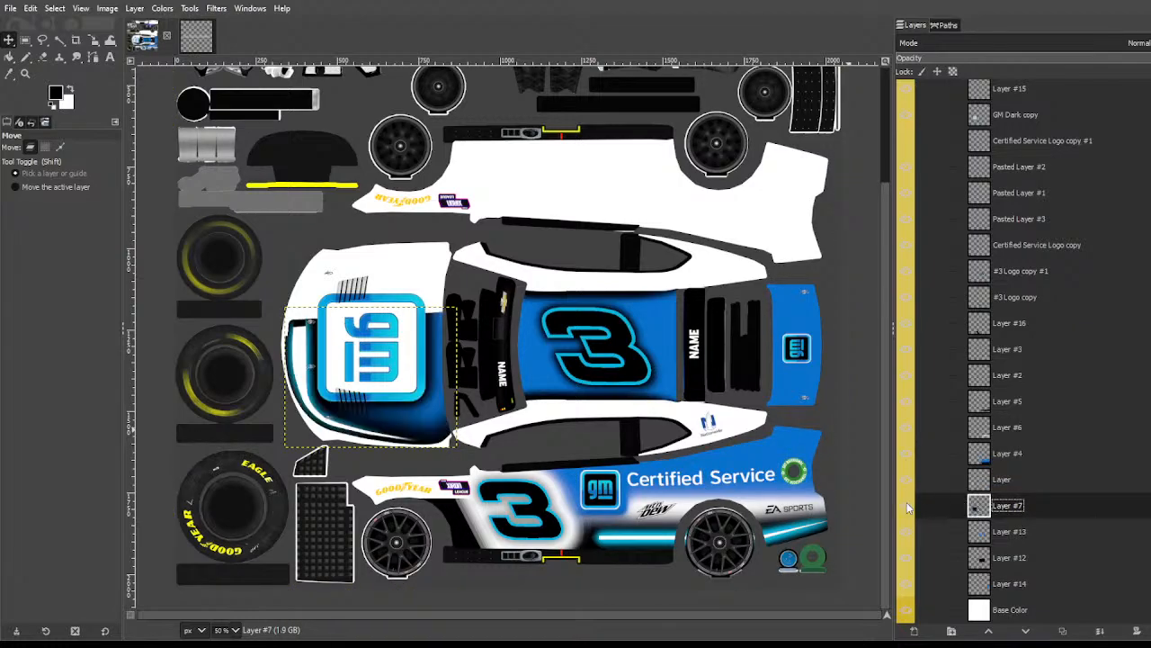
{"action": "left_click", "coordinate": [906, 506]}
{"action": "left_click", "coordinate": [906, 506]}
{"action": "left_click", "coordinate": [1010, 489]}
{"action": "left_click", "coordinate": [910, 493]}
{"action": "left_click", "coordinate": [910, 492]}
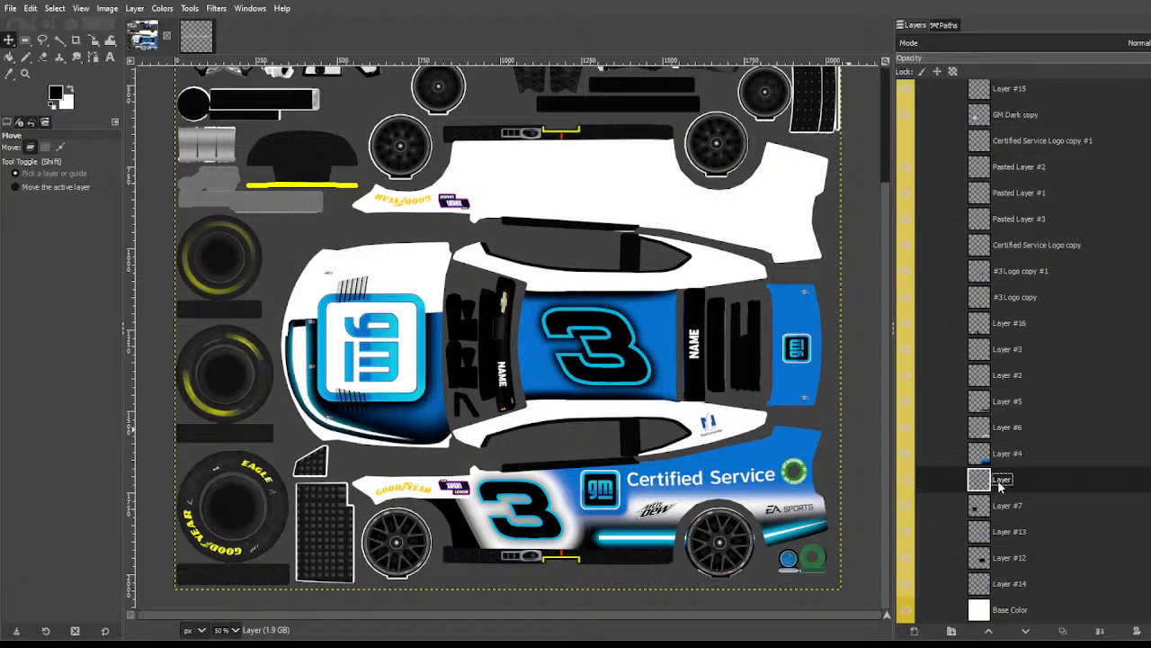
{"action": "left_click", "coordinate": [1099, 630]}
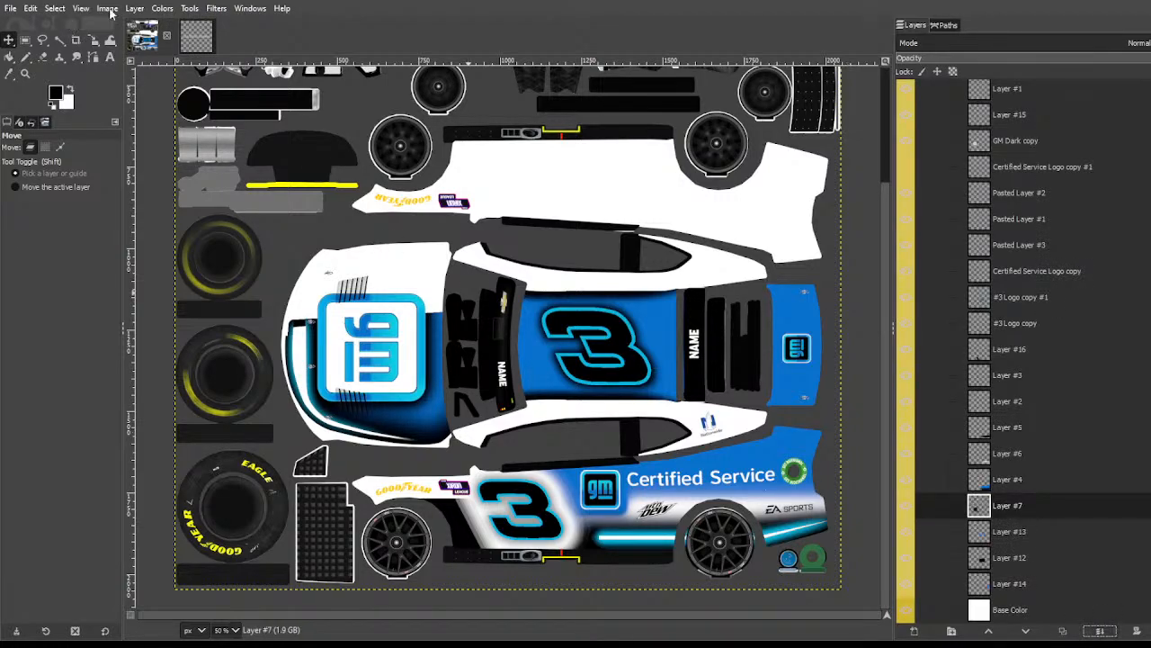
Step: Crop Layer #7 to its content and check its hood artwork by toggling its visibility
{"action": "left_click", "coordinate": [139, 8]}
{"action": "left_click", "coordinate": [175, 259]}
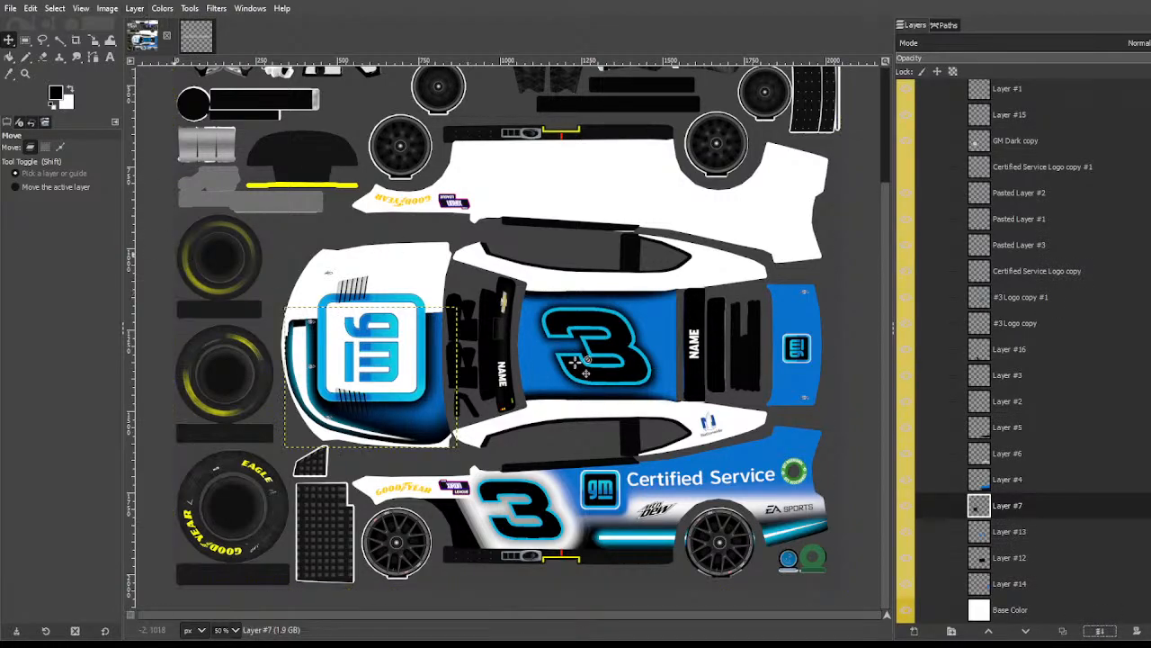
{"action": "left_click", "coordinate": [907, 507]}
{"action": "left_click", "coordinate": [907, 508]}
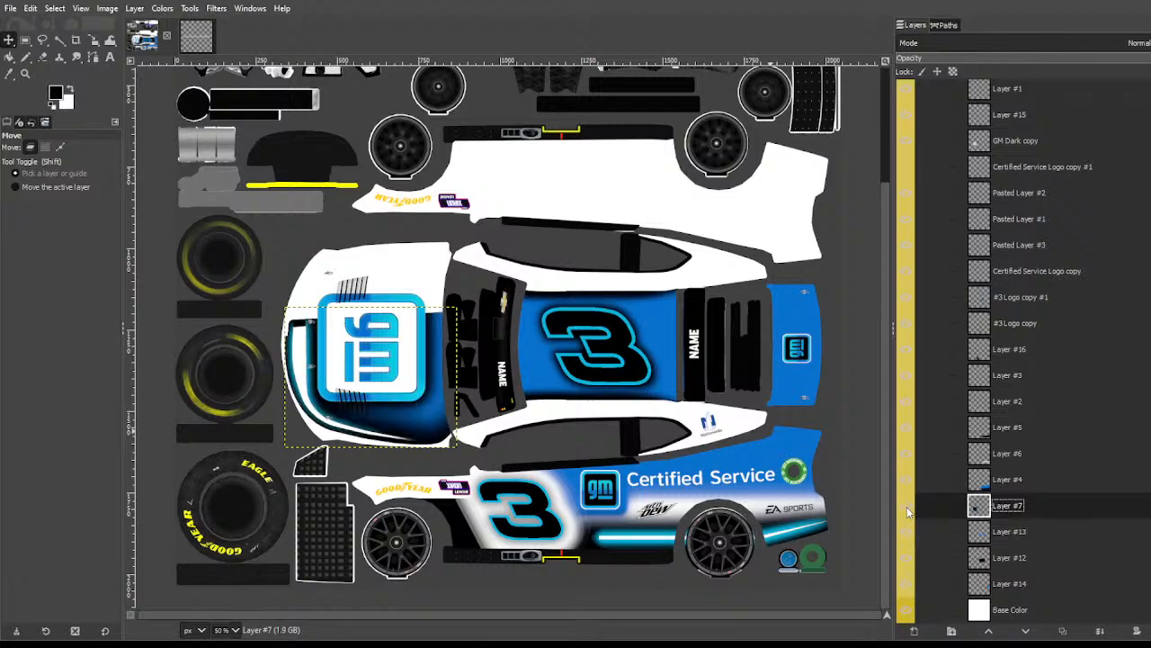
{"action": "left_click", "coordinate": [907, 507]}
{"action": "left_click", "coordinate": [906, 507]}
Step: Duplicate Layer #7 and place the vertically flipped copy over the opposite half of the hood as a mirror image
{"action": "key", "text": "r"}
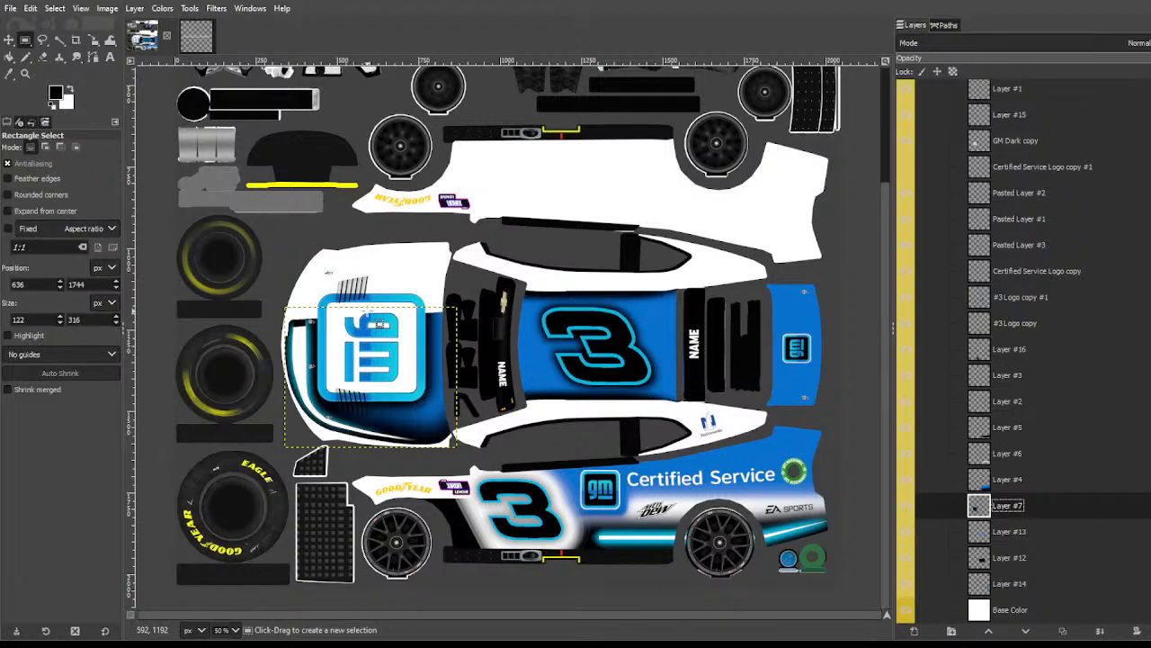
{"action": "scroll", "coordinate": [369, 326], "scroll_direction": "up", "scroll_amount": 2}
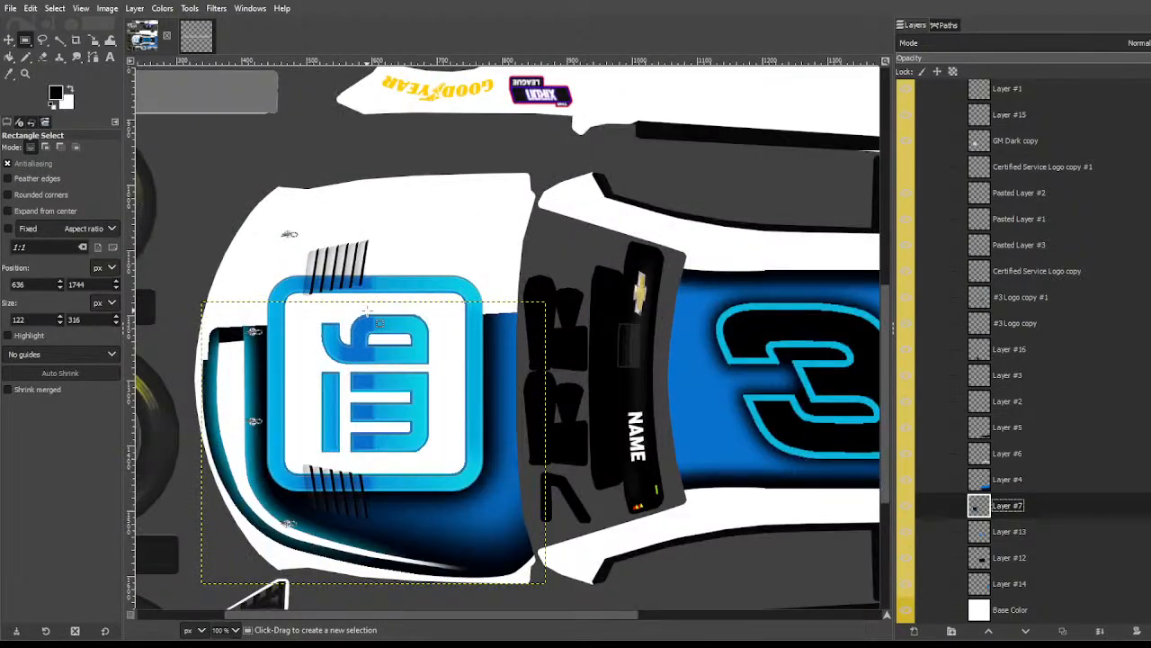
{"action": "left_click", "coordinate": [1064, 630]}
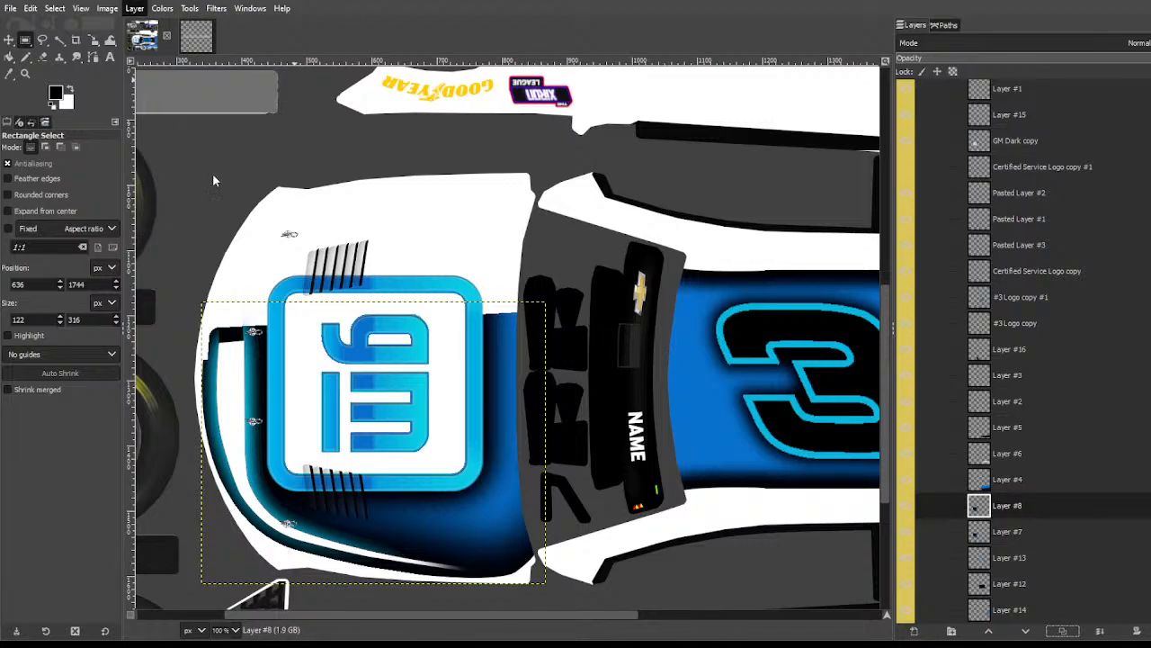
{"action": "key", "text": "shift+s"}
{"action": "left_click", "coordinate": [355, 459]}
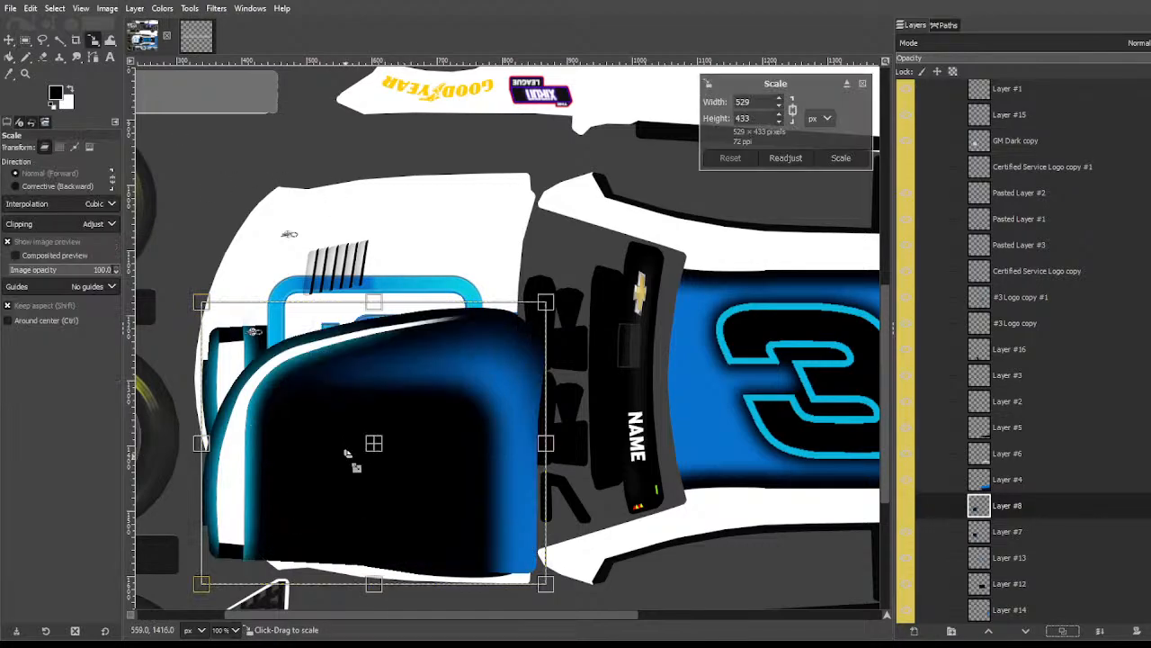
{"action": "left_click_drag", "start_coordinate": [385, 455], "coordinate": [388, 323]}
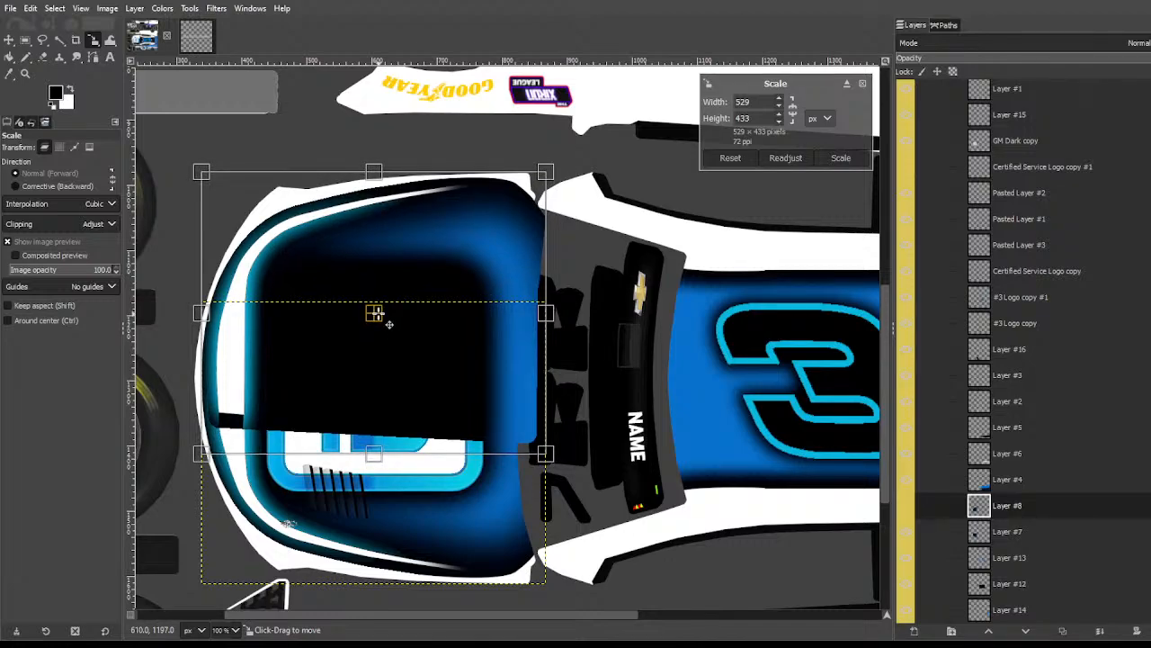
{"action": "key", "text": "Return"}
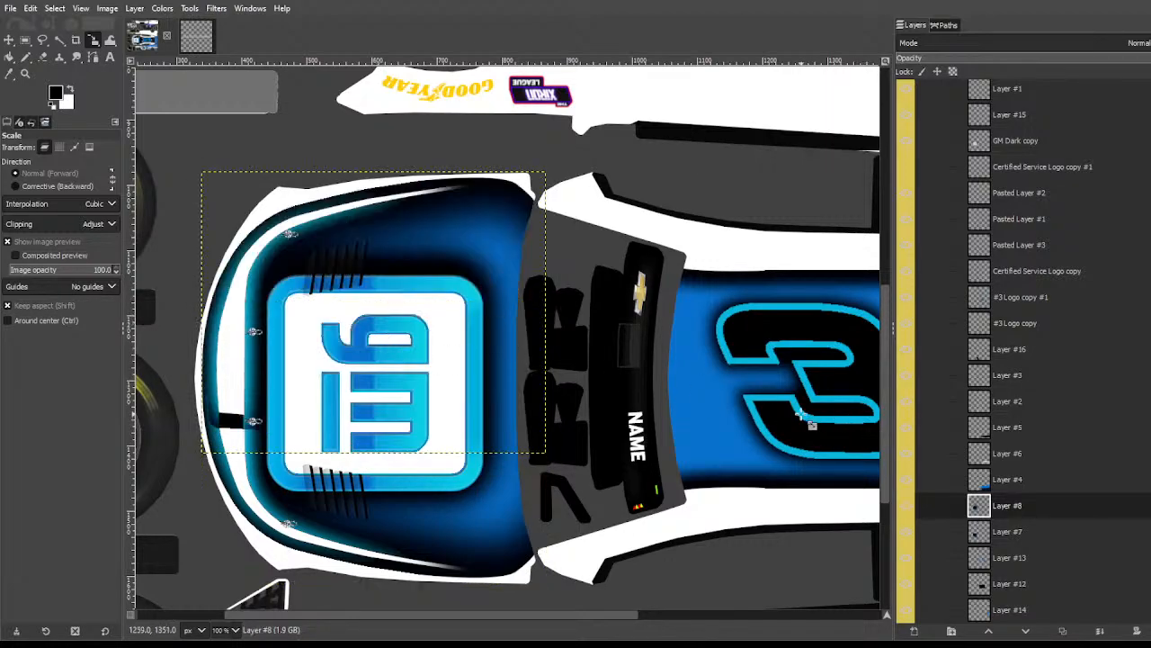
Step: Try to delete the part of Layer #8 that overlaps a selection of Layer #7's artwork
{"action": "left_click", "coordinate": [1012, 532]}
{"action": "key", "text": "u"}
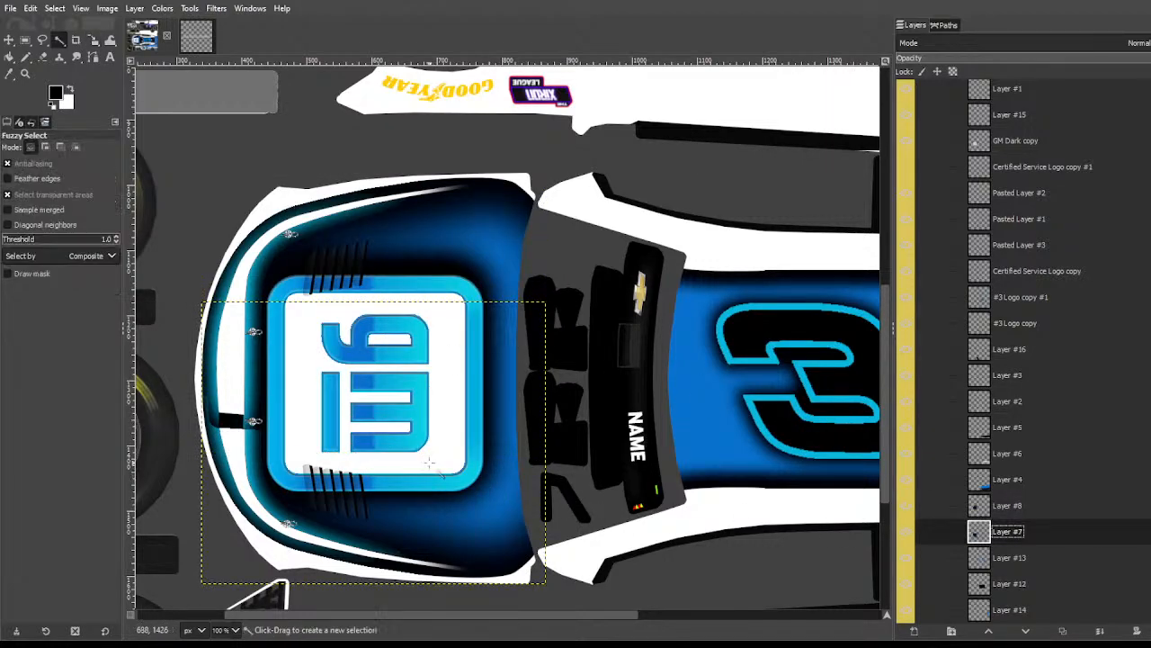
{"action": "left_click", "coordinate": [979, 532], "text": "alt+shift"}
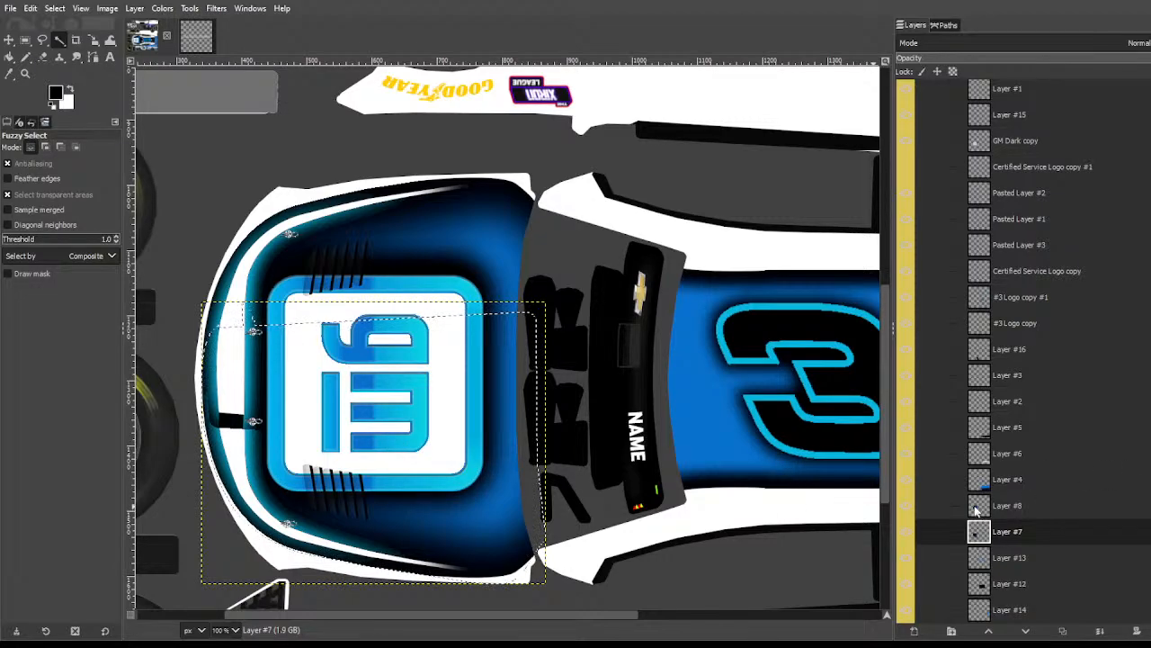
{"action": "left_click", "coordinate": [982, 507]}
{"action": "key", "text": "Delete"}
{"action": "key", "text": "ctrl+z"}
{"action": "key", "text": "ctrl+z"}
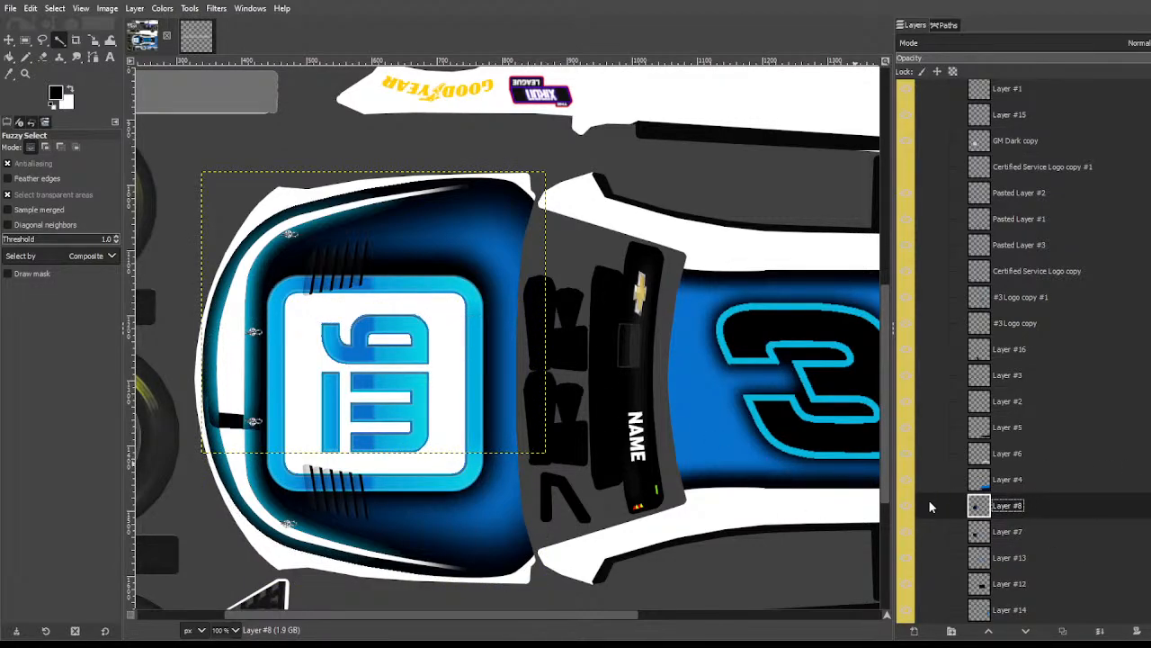
{"action": "key", "text": "ctrl+z"}
Step: With Layer #8 hidden, delete the part of Layer #7 above the hood's centre line using a 1089 × 375 px rectangular selection, and show Layer #8 again
{"action": "left_click", "coordinate": [985, 534]}
{"action": "key", "text": "r"}
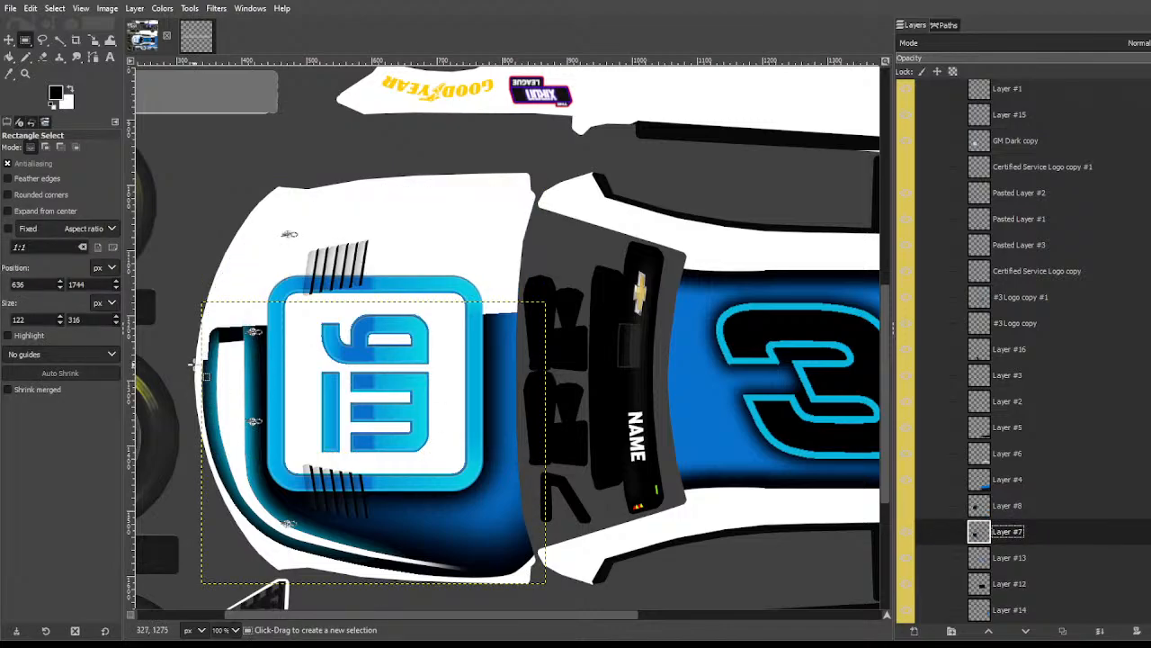
{"action": "left_click_drag", "start_coordinate": [195, 369], "coordinate": [896, 125]}
{"action": "key", "text": "Delete"}
{"action": "key", "text": "ctrl+shift+a"}
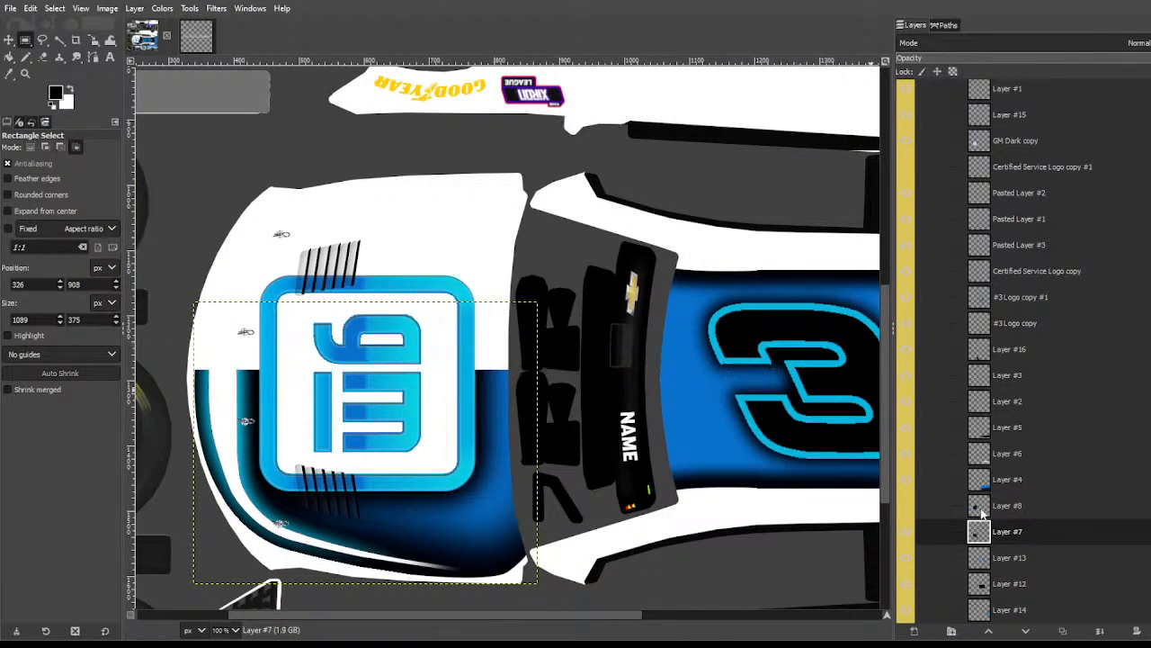
{"action": "left_click", "coordinate": [988, 509]}
{"action": "key", "text": "ctrl+z"}
Step: Fuzzy-select Layer #7's hood half, drop the selection with Layer #8 active, and merge Layer #8 down into Layer #7
{"action": "left_click", "coordinate": [986, 532]}
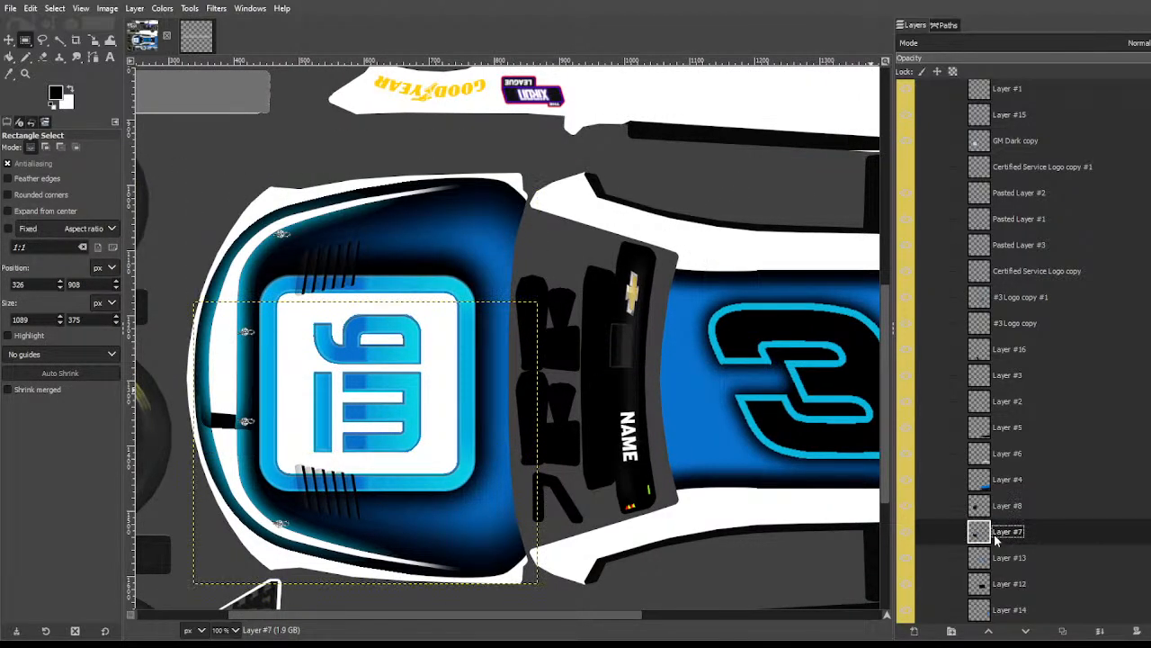
{"action": "key", "text": "u"}
{"action": "left_click", "coordinate": [388, 470]}
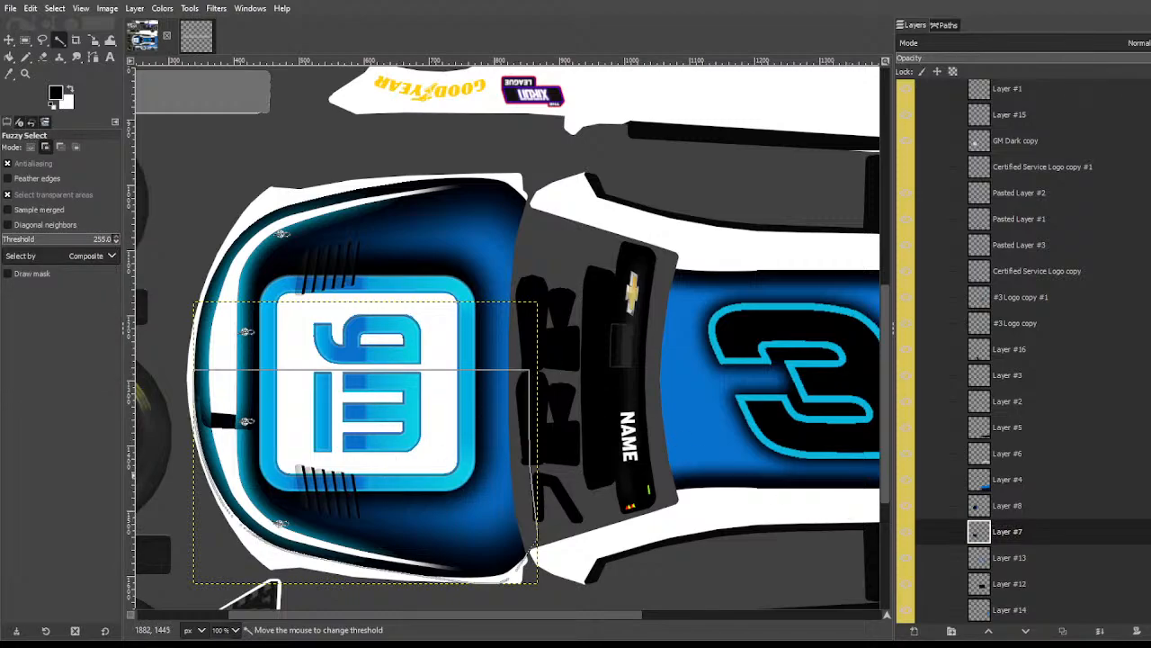
{"action": "left_click", "coordinate": [990, 510]}
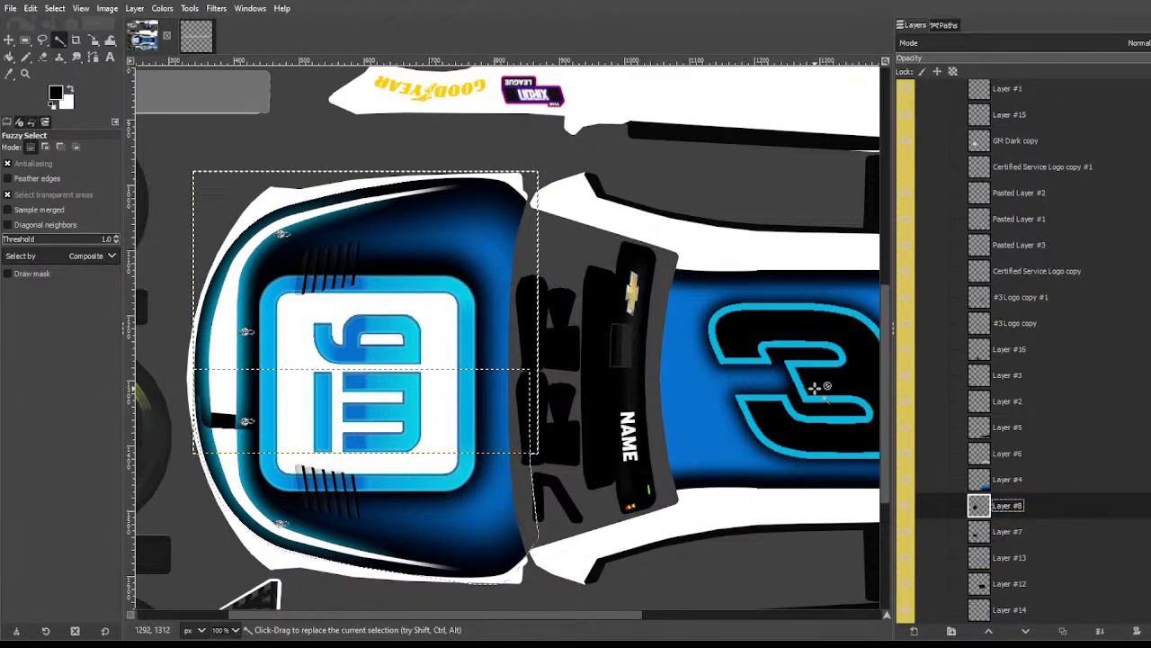
{"action": "key", "text": "ctrl+shift+a"}
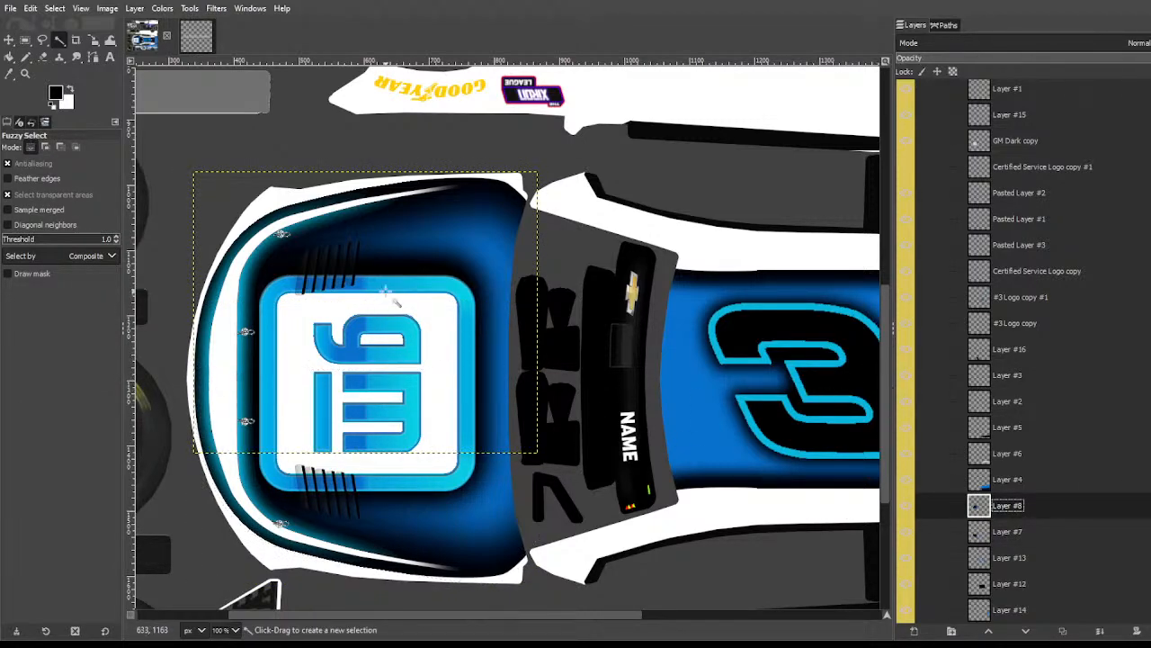
{"action": "scroll", "coordinate": [494, 191], "scroll_direction": "down", "scroll_amount": 2}
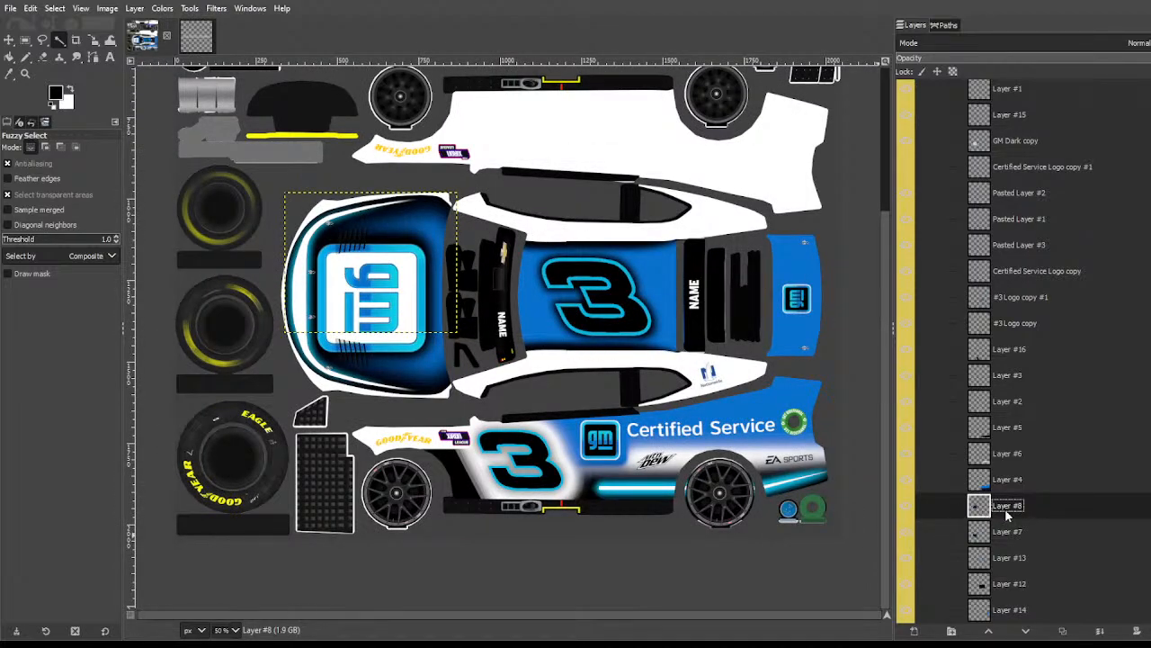
{"action": "left_click", "coordinate": [1099, 631]}
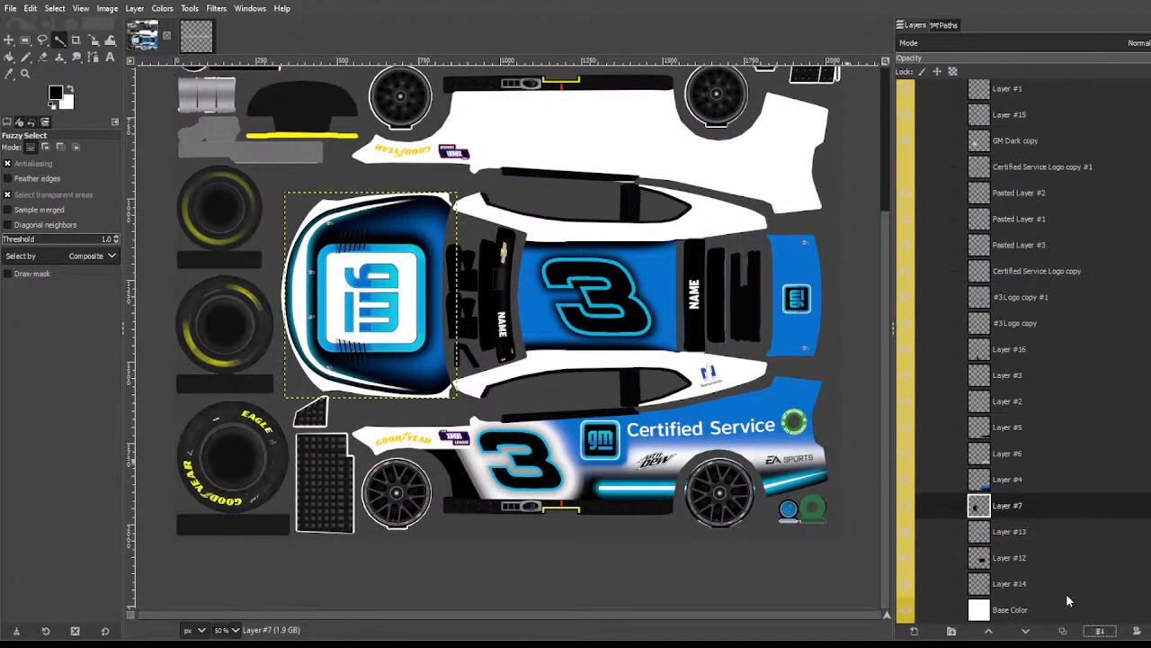
Step: Examine which artwork Layer #14 and Layer #12 hold by toggling their visibility
{"action": "left_click", "coordinate": [1002, 583]}
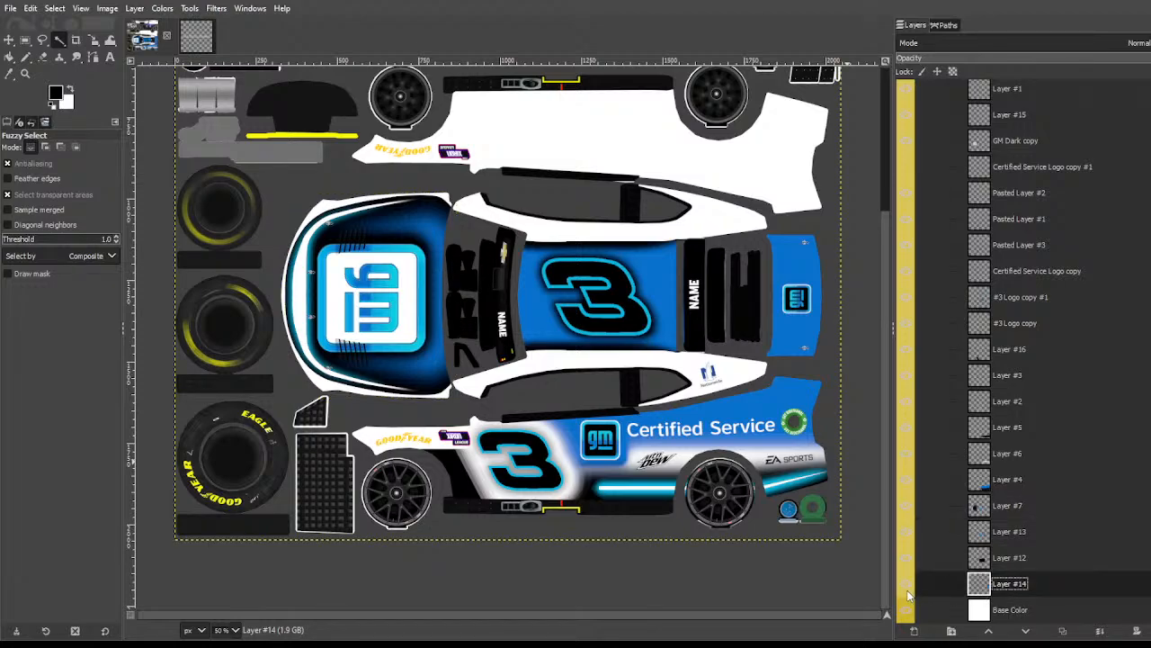
{"action": "left_click", "coordinate": [908, 590]}
{"action": "left_click", "coordinate": [905, 590]}
{"action": "left_click", "coordinate": [905, 564]}
{"action": "left_click", "coordinate": [905, 564]}
{"action": "left_click", "coordinate": [906, 564]}
{"action": "left_click", "coordinate": [906, 564]}
Step: Merge Layer #13 down into Layer #12 and check the combined roof artwork by toggling its visibility
{"action": "left_click", "coordinate": [985, 534]}
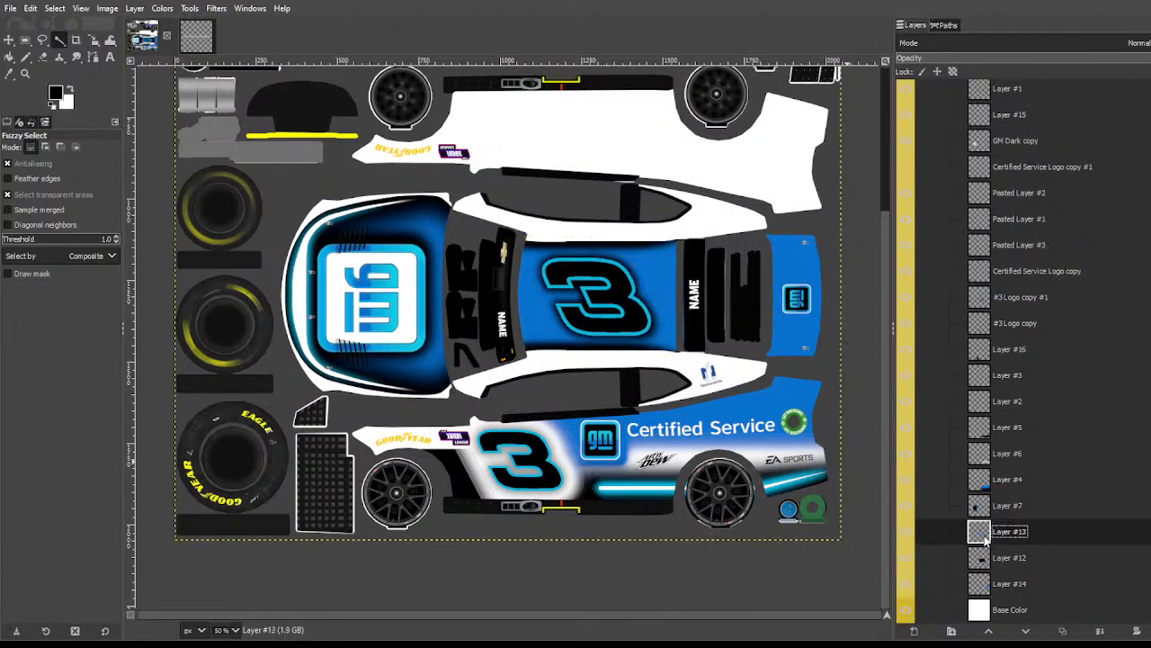
{"action": "left_click", "coordinate": [910, 538]}
{"action": "left_click", "coordinate": [910, 538]}
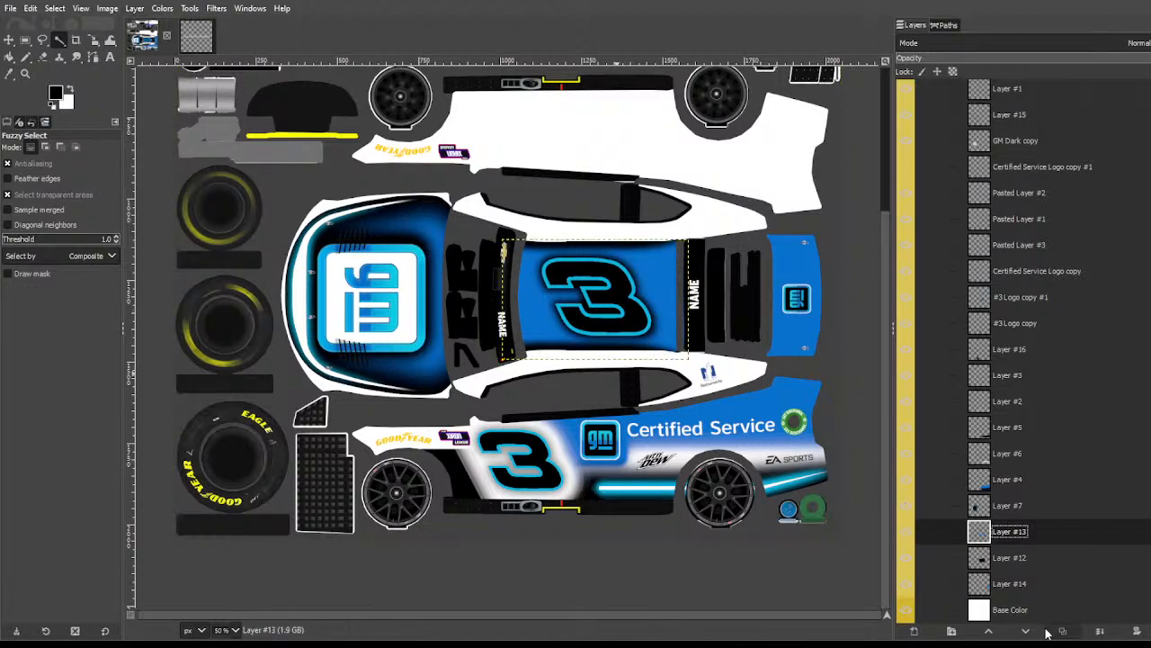
{"action": "left_click", "coordinate": [1099, 630]}
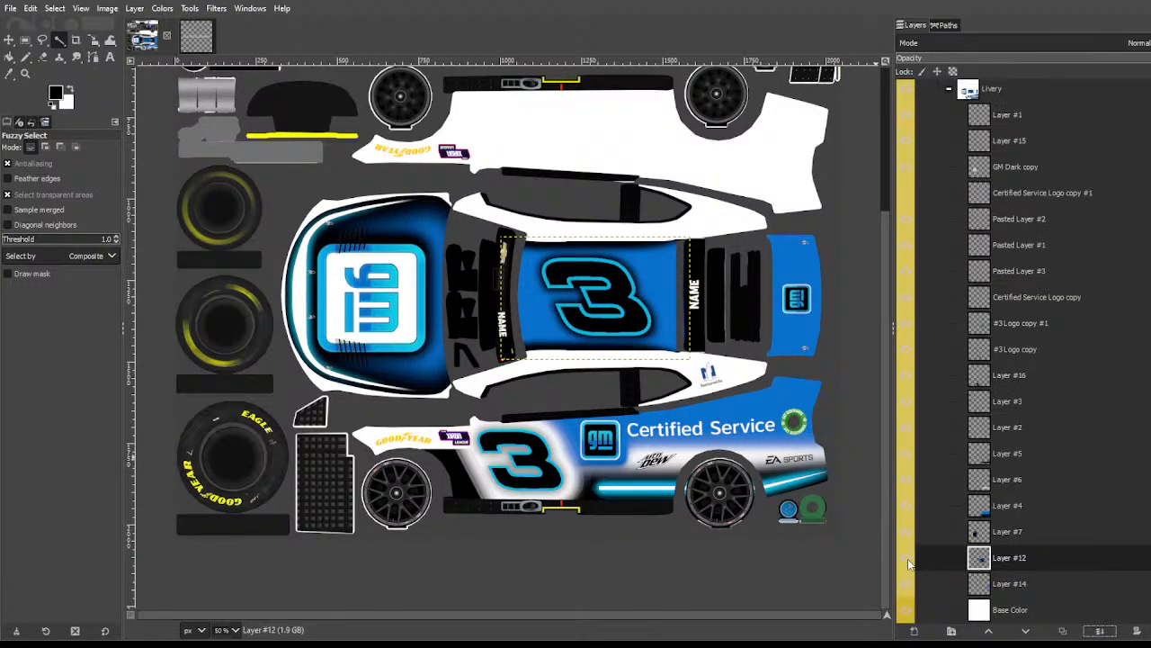
{"action": "left_click", "coordinate": [908, 563]}
{"action": "left_click", "coordinate": [911, 563]}
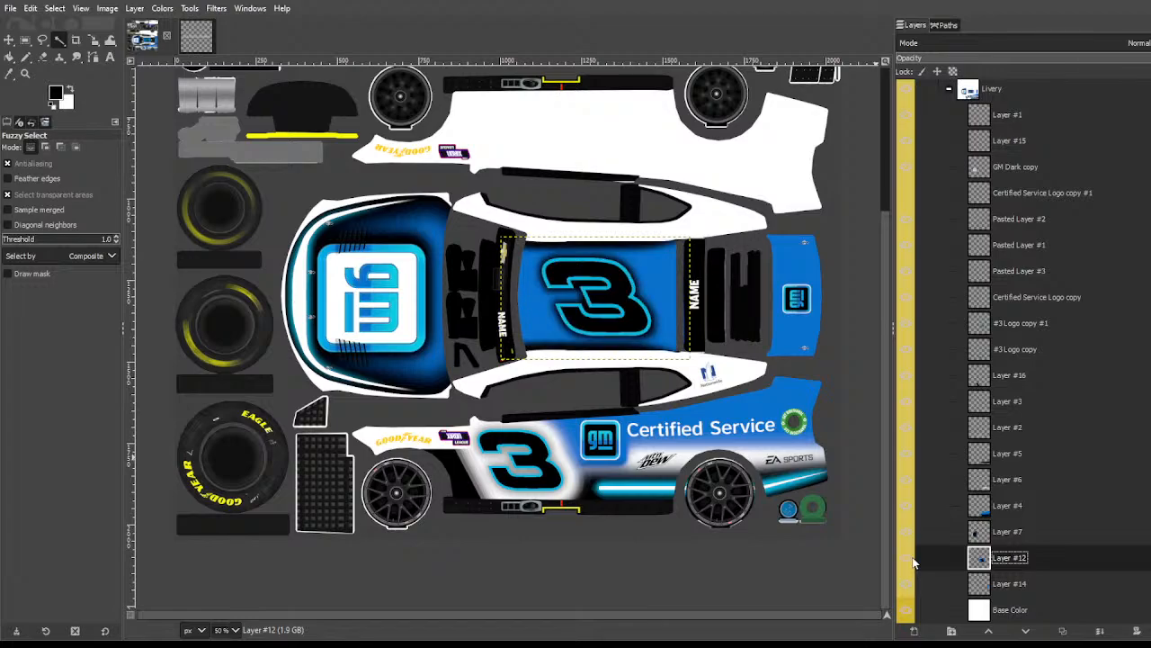
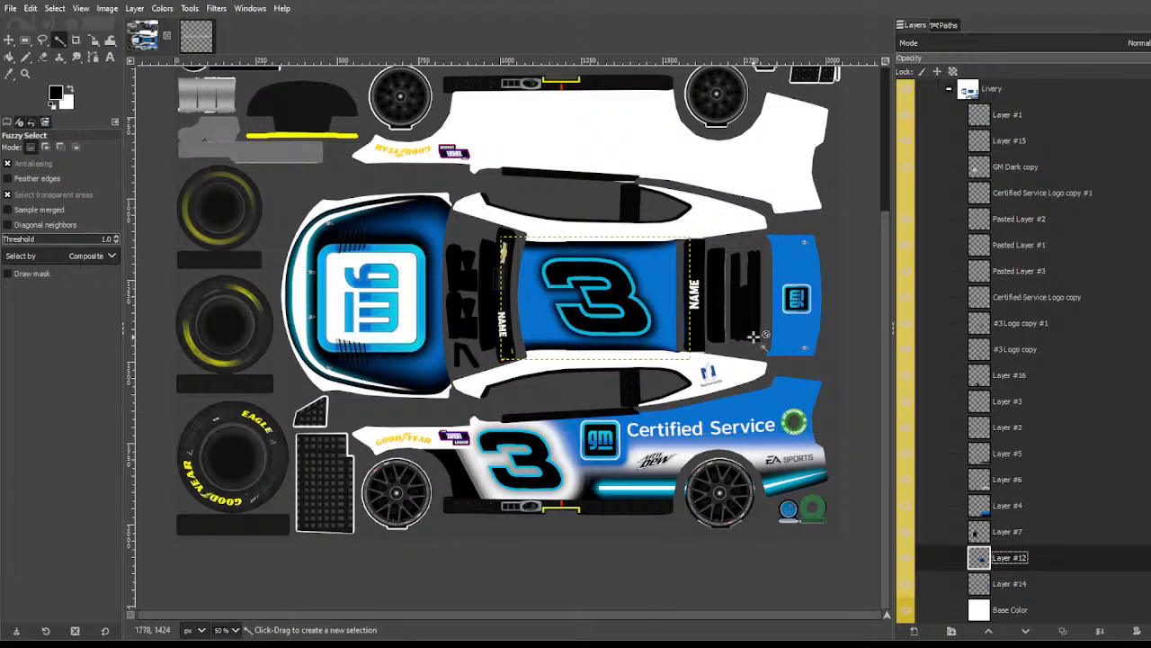
Step: Check Layer #4 and Layer #6 by toggling their visibility, and merge Layer #6 down into Layer #4
{"action": "left_click", "coordinate": [980, 508]}
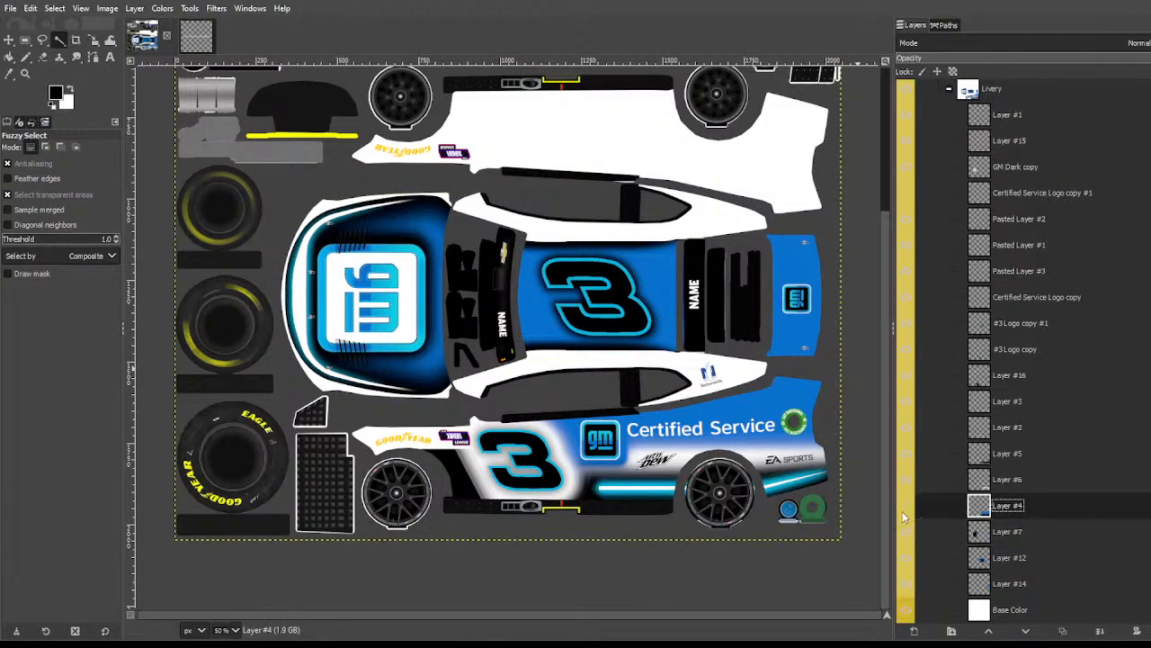
{"action": "left_click", "coordinate": [903, 512]}
{"action": "left_click", "coordinate": [903, 511]}
{"action": "left_click", "coordinate": [906, 509]}
{"action": "left_click", "coordinate": [906, 509]}
{"action": "left_click", "coordinate": [1011, 483]}
{"action": "left_click", "coordinate": [907, 487]}
{"action": "left_click", "coordinate": [907, 488]}
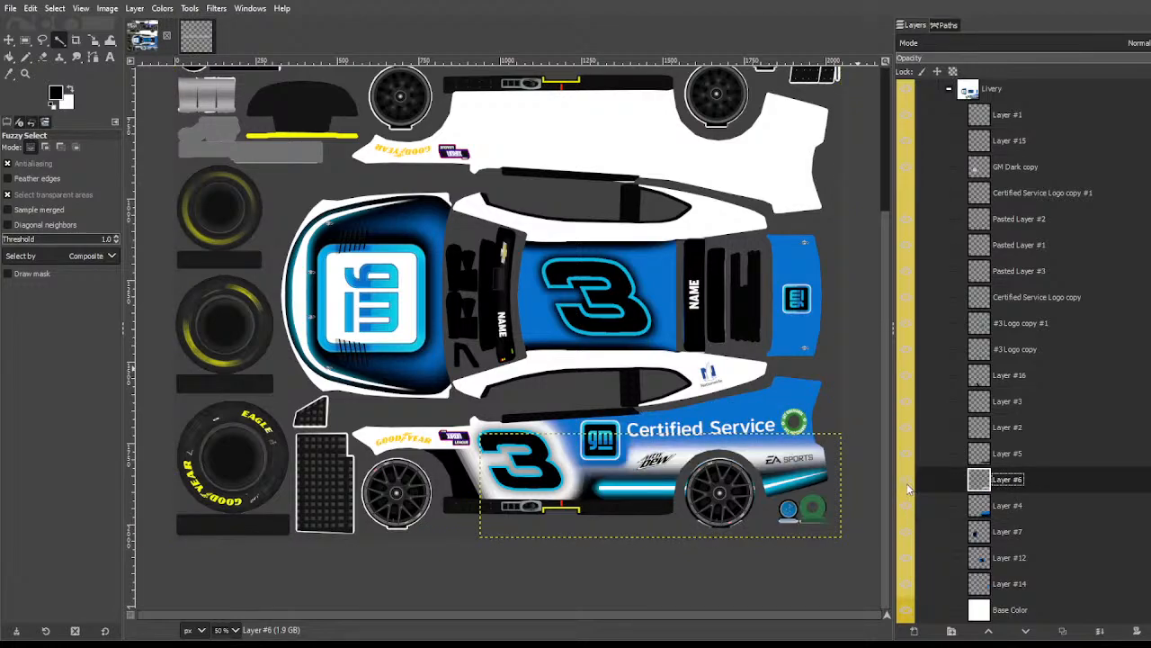
{"action": "left_click", "coordinate": [1102, 632]}
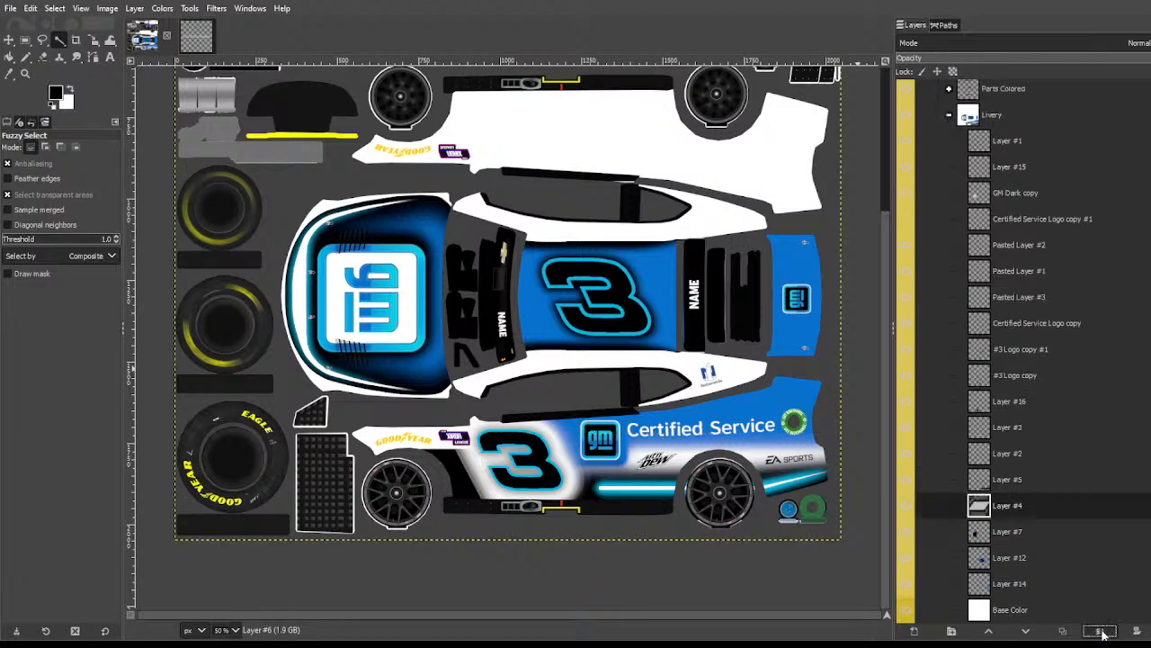
{"action": "left_click", "coordinate": [908, 500]}
{"action": "left_click", "coordinate": [908, 500]}
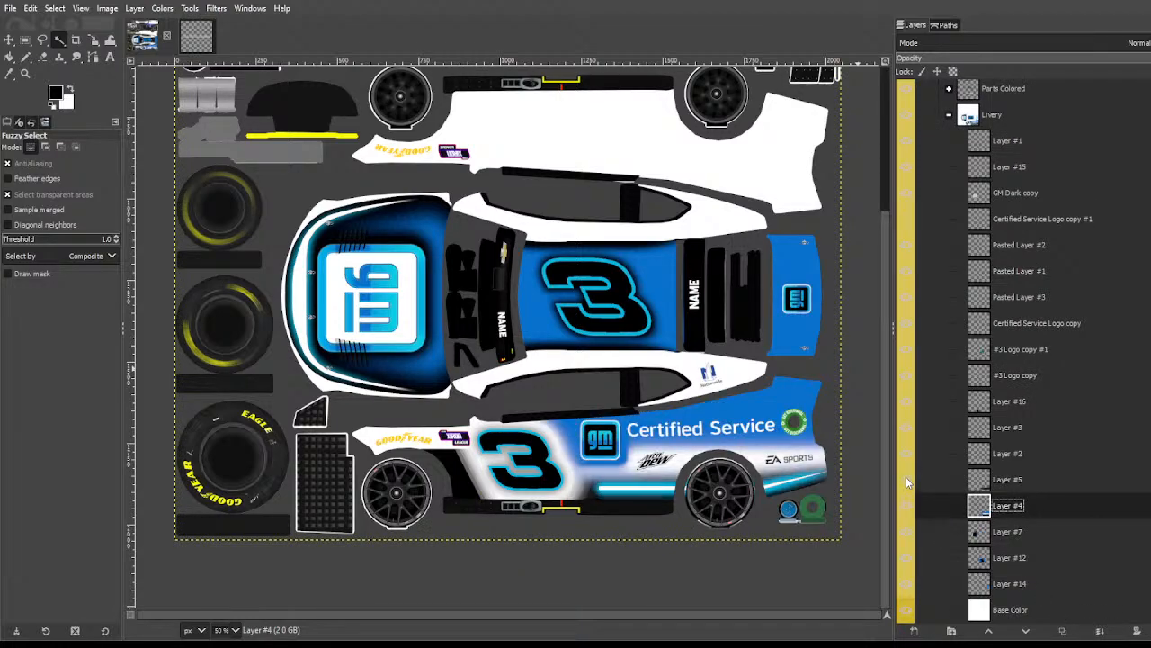
Step: Merge Layer #5 down into Layer #4 and check the side artwork by toggling Layer #4's visibility
{"action": "left_click", "coordinate": [1012, 480]}
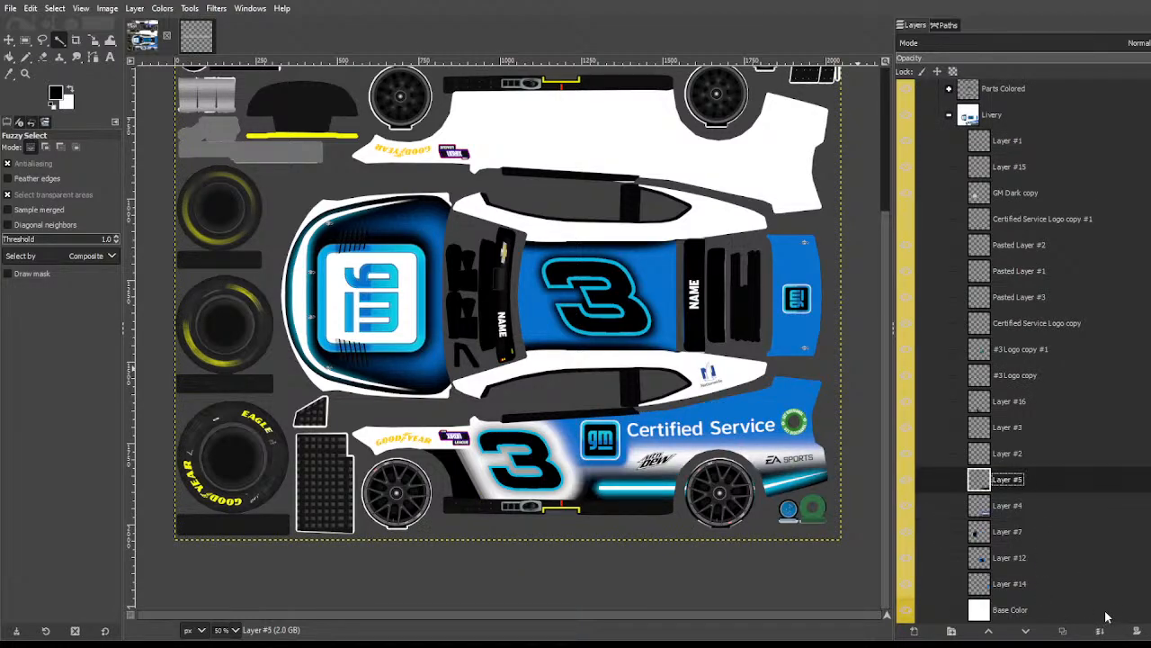
{"action": "left_click", "coordinate": [1097, 629]}
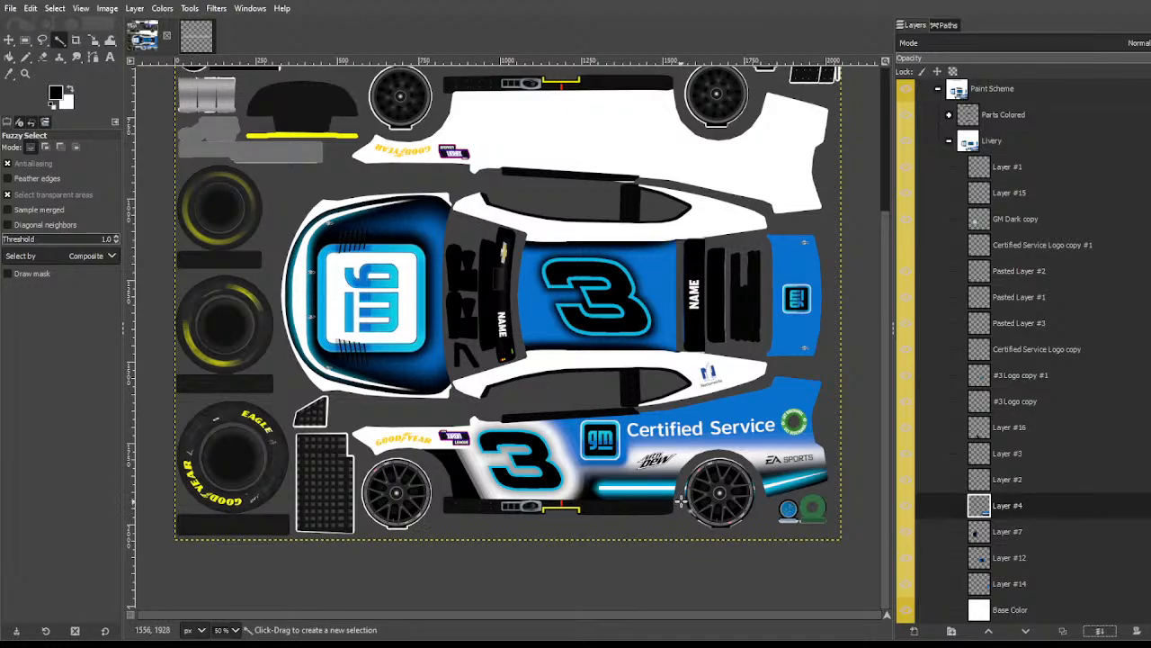
{"action": "scroll", "coordinate": [681, 498], "scroll_direction": "up", "scroll_amount": 2}
{"action": "left_click", "coordinate": [907, 507]}
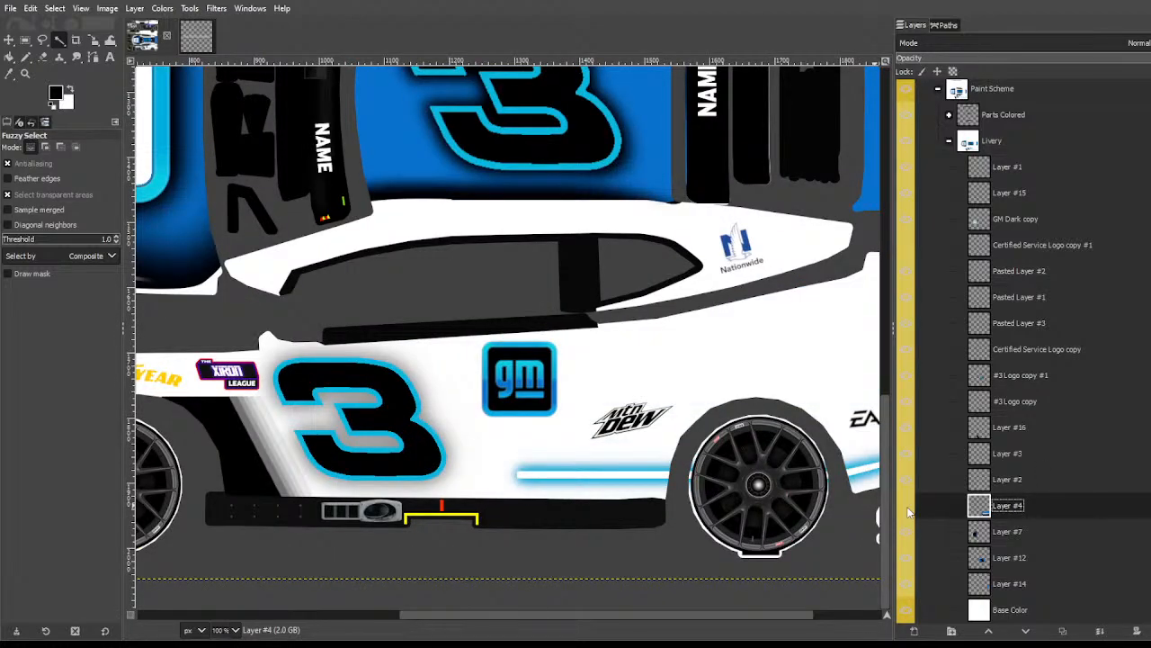
{"action": "left_click", "coordinate": [907, 507]}
{"action": "left_click", "coordinate": [907, 507]}
{"action": "left_click", "coordinate": [907, 508]}
{"action": "left_click", "coordinate": [907, 507]}
Step: After checking Layer #2 and Layer #3, move Layer #3 below Layer #2 and merge it down into Layer #4
{"action": "left_click", "coordinate": [906, 476]}
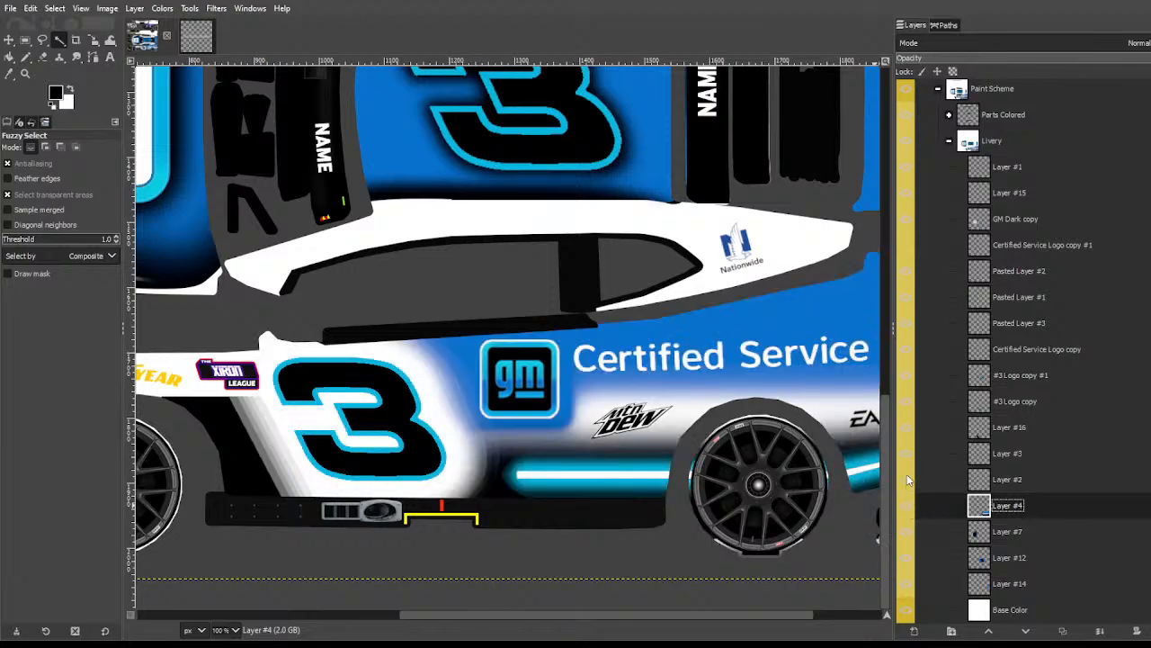
{"action": "left_click", "coordinate": [907, 476]}
{"action": "left_click", "coordinate": [907, 476]}
{"action": "left_click", "coordinate": [906, 475]}
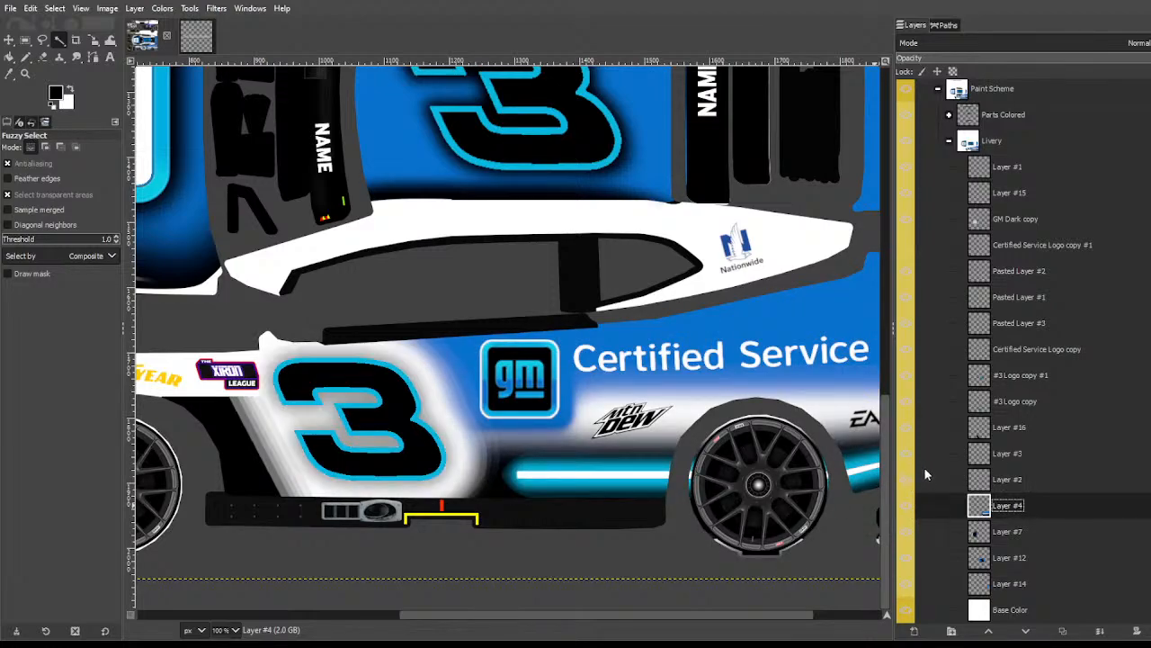
{"action": "left_click", "coordinate": [908, 460]}
{"action": "left_click", "coordinate": [910, 462]}
{"action": "left_click", "coordinate": [987, 457]}
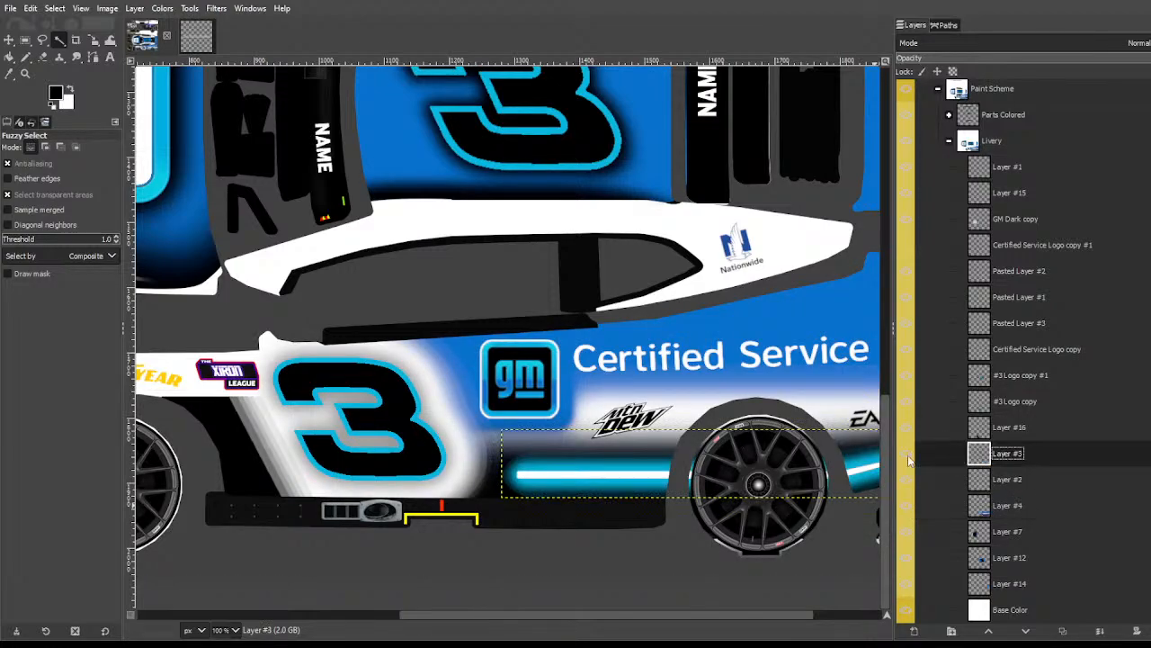
{"action": "left_click_drag", "start_coordinate": [1009, 454], "coordinate": [1018, 484]}
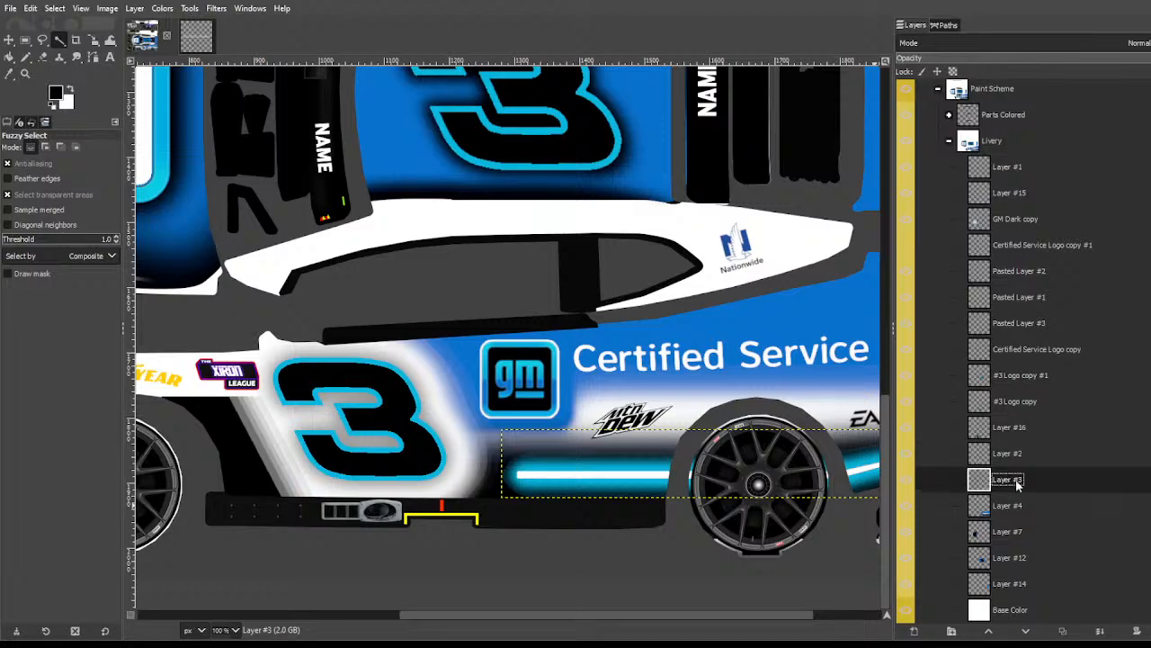
{"action": "left_click", "coordinate": [1099, 630]}
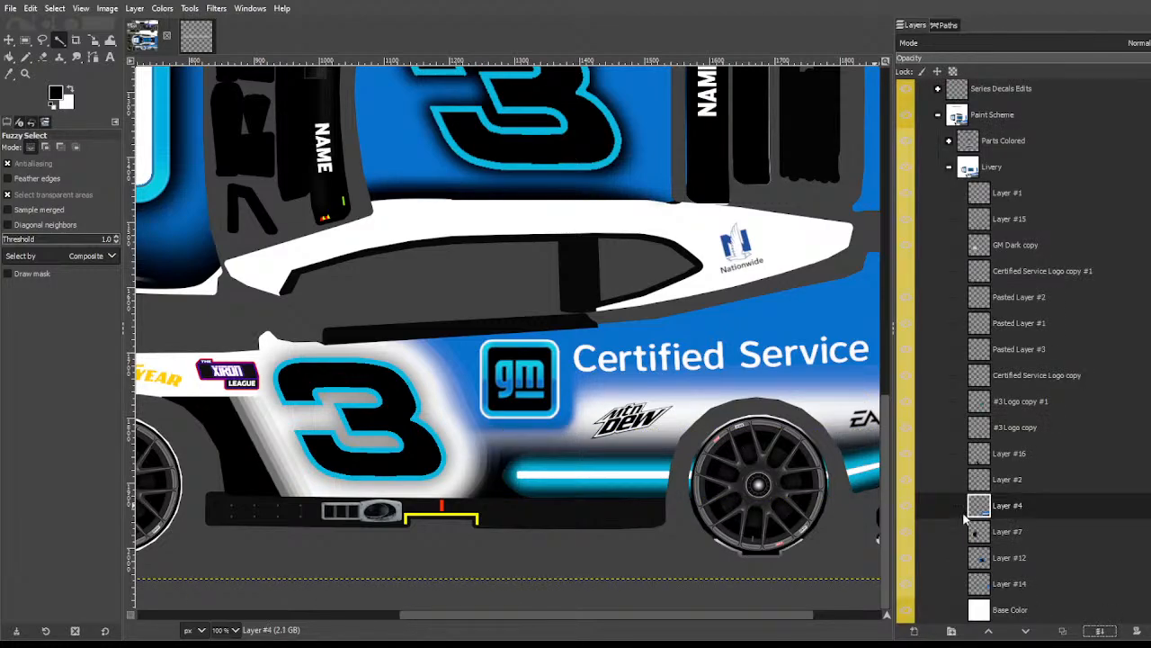
Step: Check the merged side artwork by toggling Layer #4's visibility, and crop the layer to its content
{"action": "left_click", "coordinate": [905, 510]}
{"action": "left_click", "coordinate": [904, 510]}
{"action": "left_click", "coordinate": [905, 510]}
{"action": "left_click", "coordinate": [905, 510]}
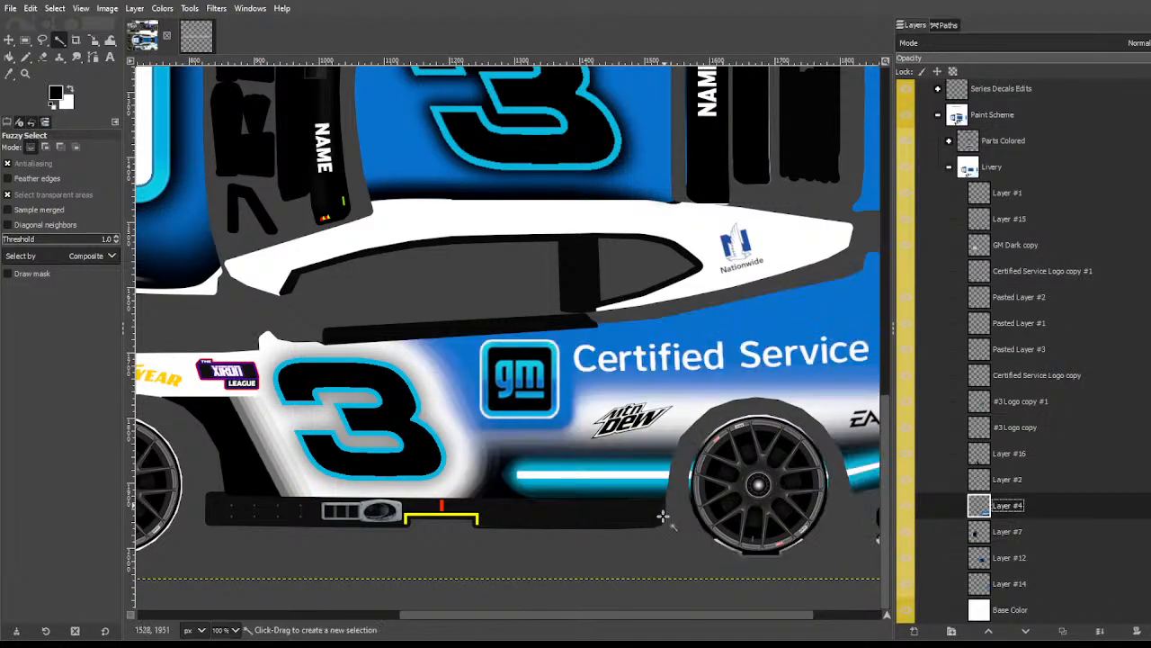
{"action": "scroll", "coordinate": [552, 450], "scroll_direction": "down", "scroll_amount": 2}
{"action": "left_click", "coordinate": [134, 8]}
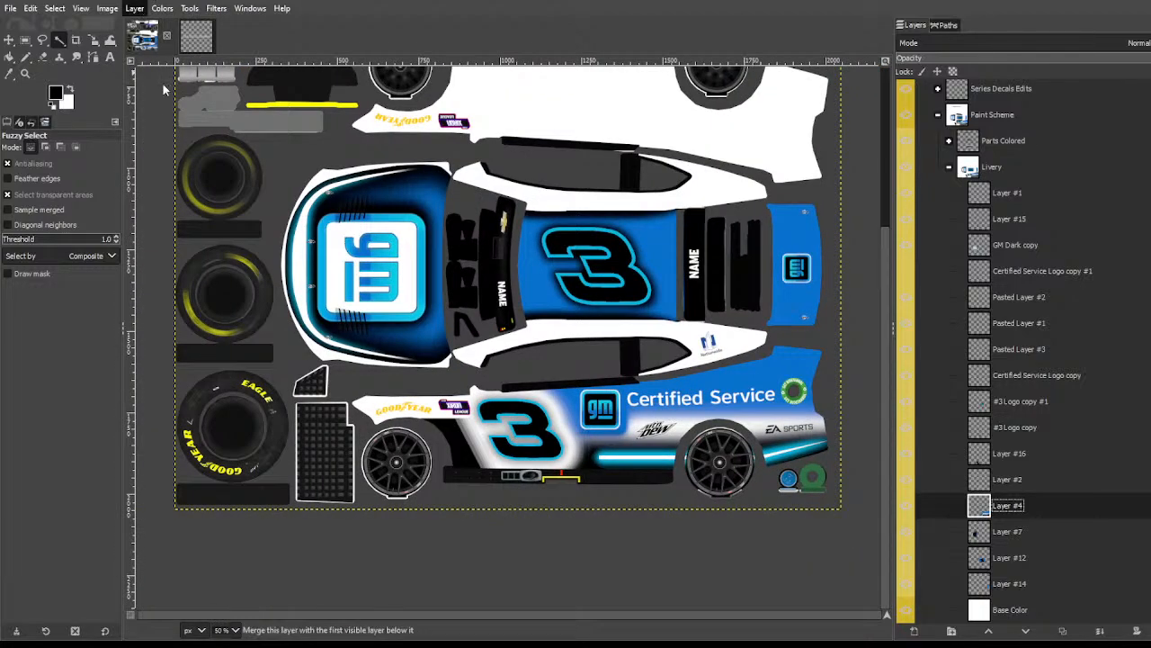
{"action": "left_click", "coordinate": [206, 250]}
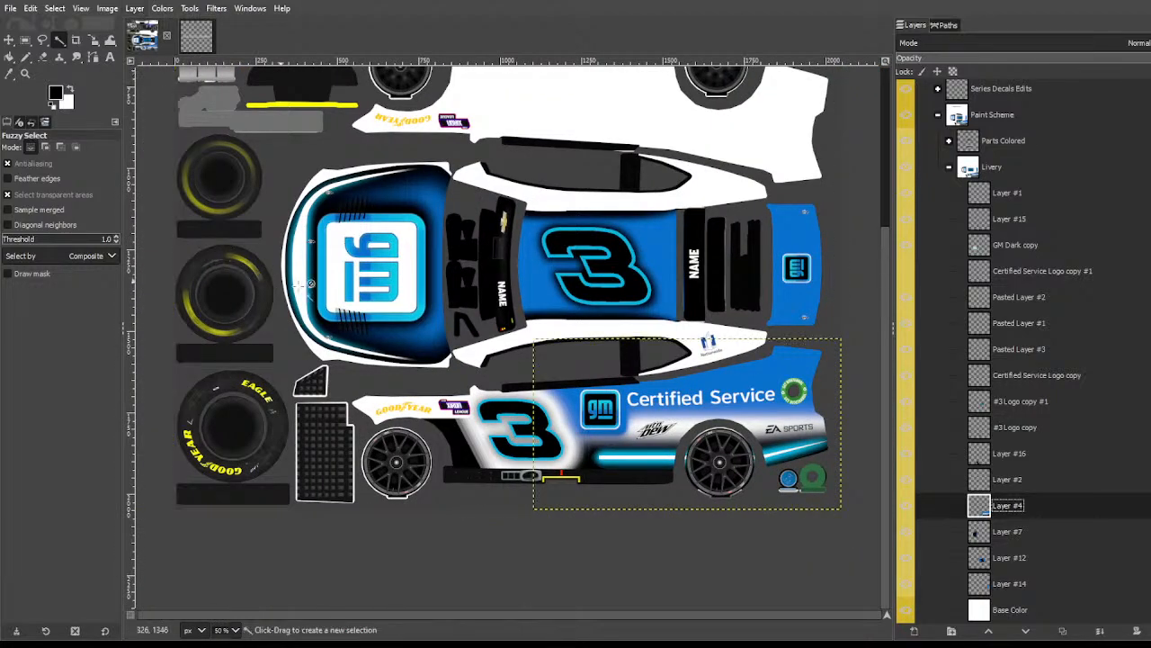
Step: Duplicate Layer #4 and flip the copy vertically
{"action": "left_click", "coordinate": [1062, 630]}
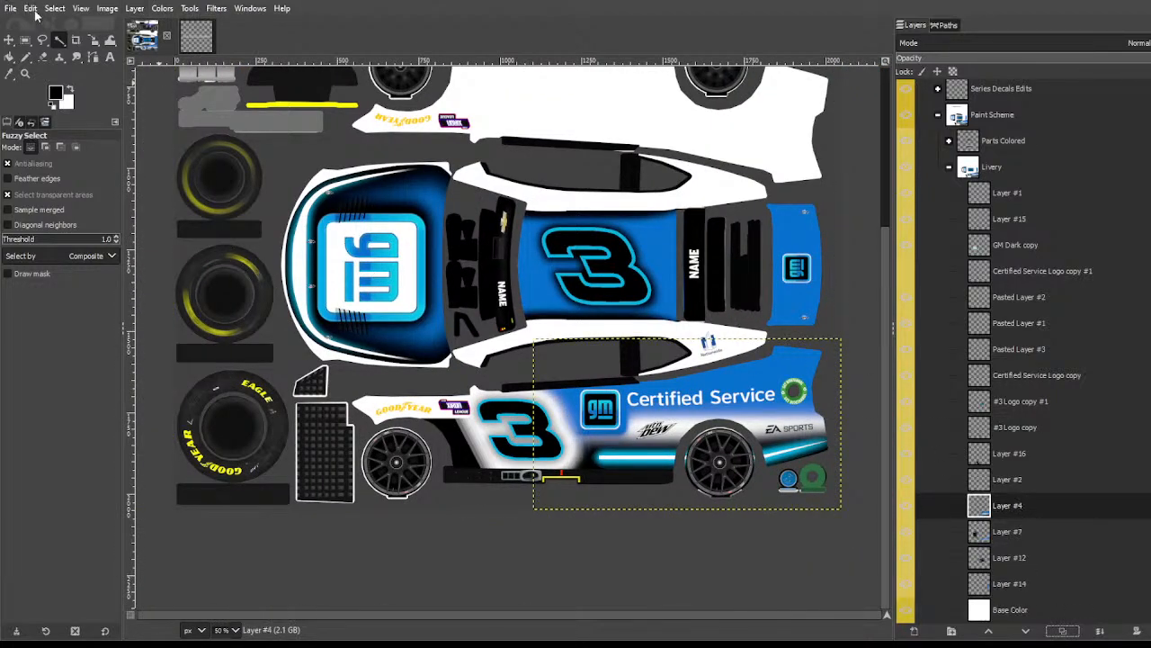
{"action": "left_click", "coordinate": [135, 8]}
{"action": "left_click", "coordinate": [334, 188]}
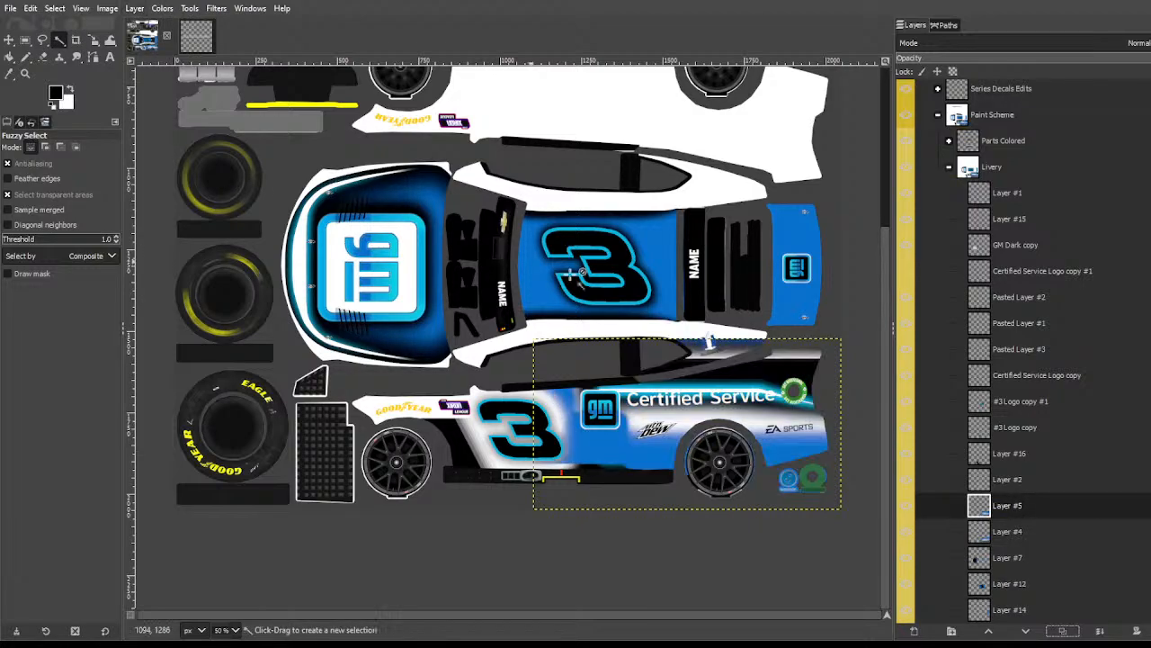
Step: Move the flipped side artwork onto the car's opposite side and fine-tune its vertical alignment with the body panel
{"action": "key", "text": "m"}
{"action": "left_click_drag", "start_coordinate": [635, 447], "coordinate": [610, 138]}
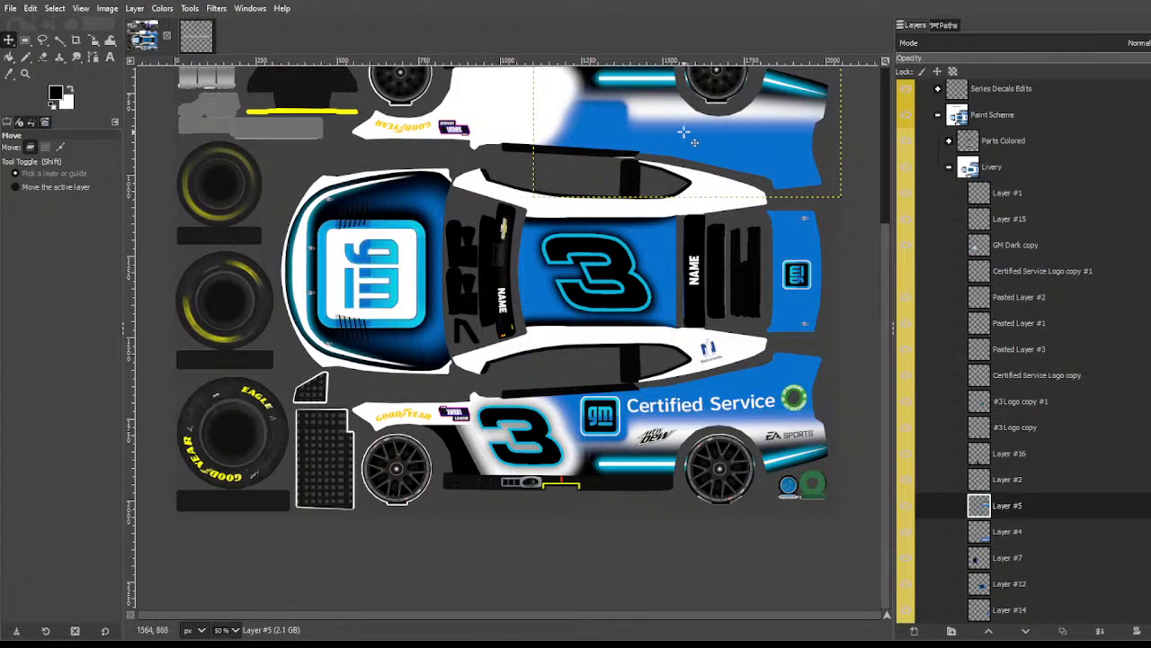
{"action": "left_click_drag", "start_coordinate": [684, 132], "coordinate": [684, 133]}
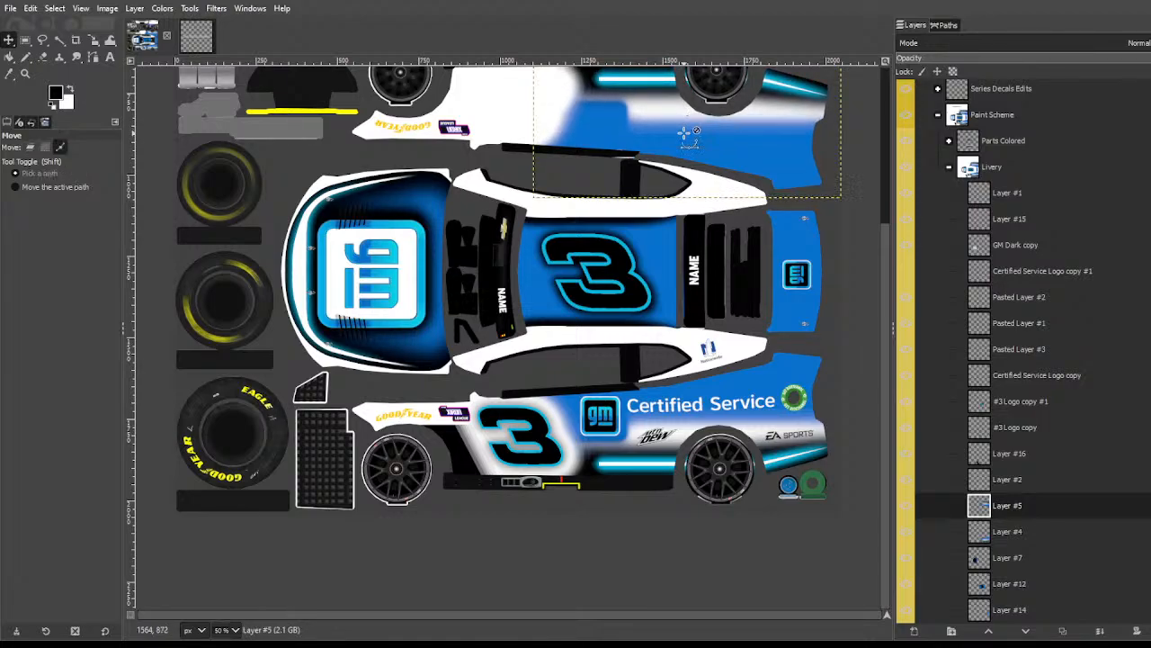
{"action": "scroll", "coordinate": [628, 201], "scroll_direction": "up", "scroll_amount": 3}
{"action": "scroll", "coordinate": [620, 330], "scroll_direction": "down", "scroll_amount": 2}
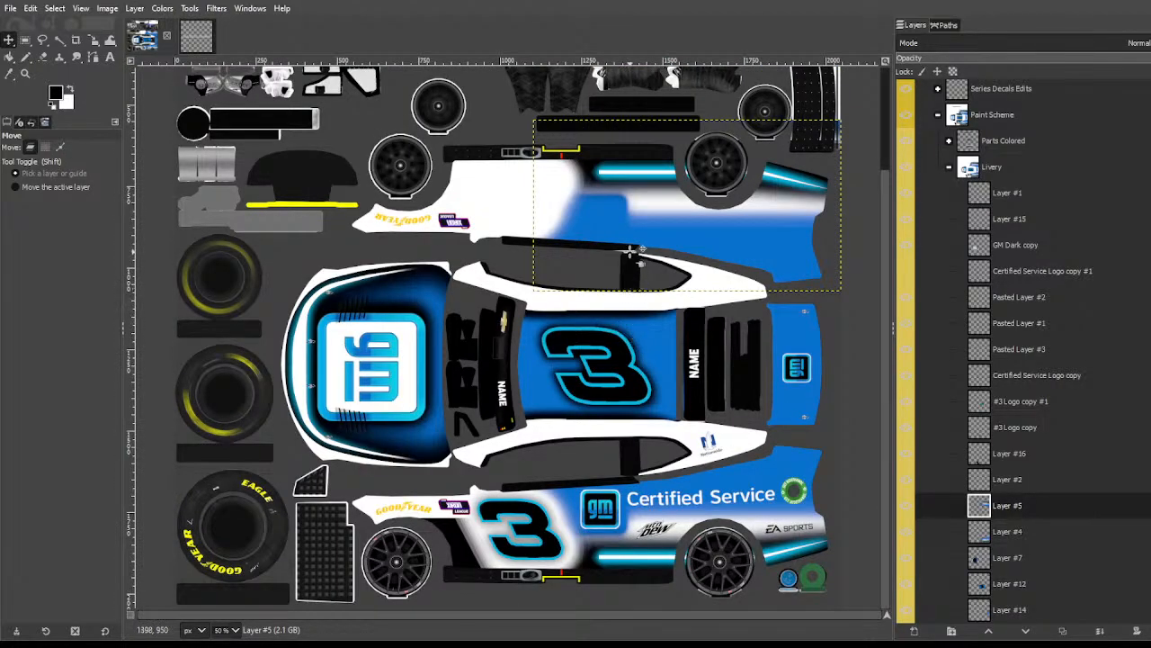
{"action": "left_click_drag", "start_coordinate": [613, 214], "coordinate": [613, 213]}
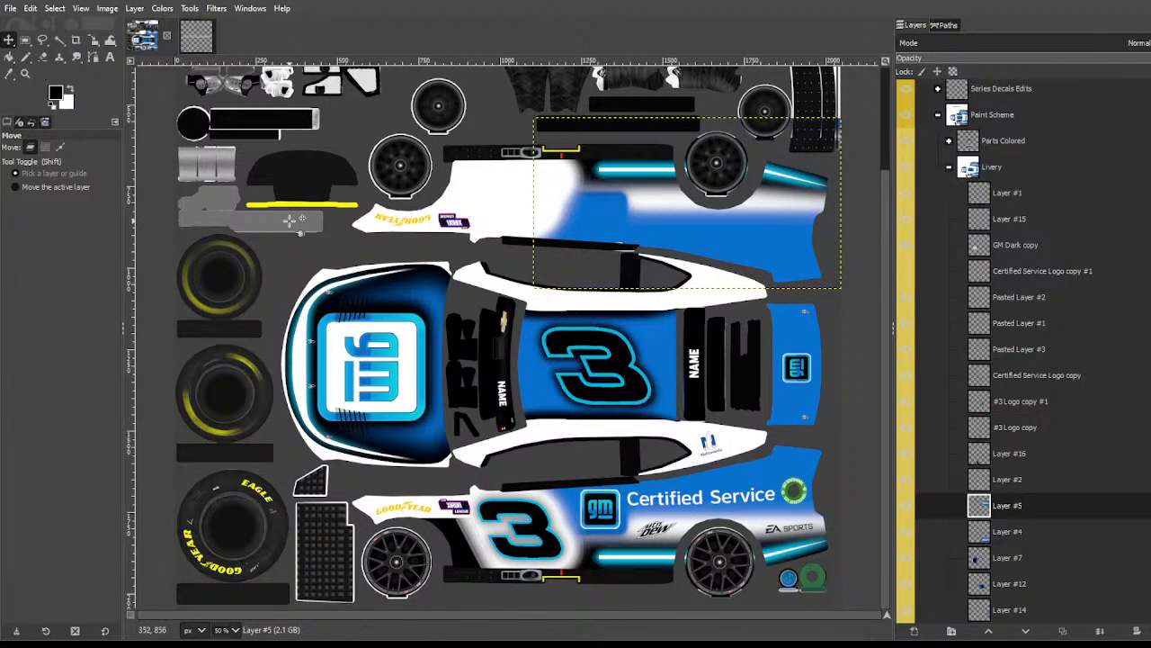
Step: Check which artwork Layer #2 holds by toggling its visibility
{"action": "scroll", "coordinate": [1011, 469], "scroll_direction": "down", "scroll_amount": 1}
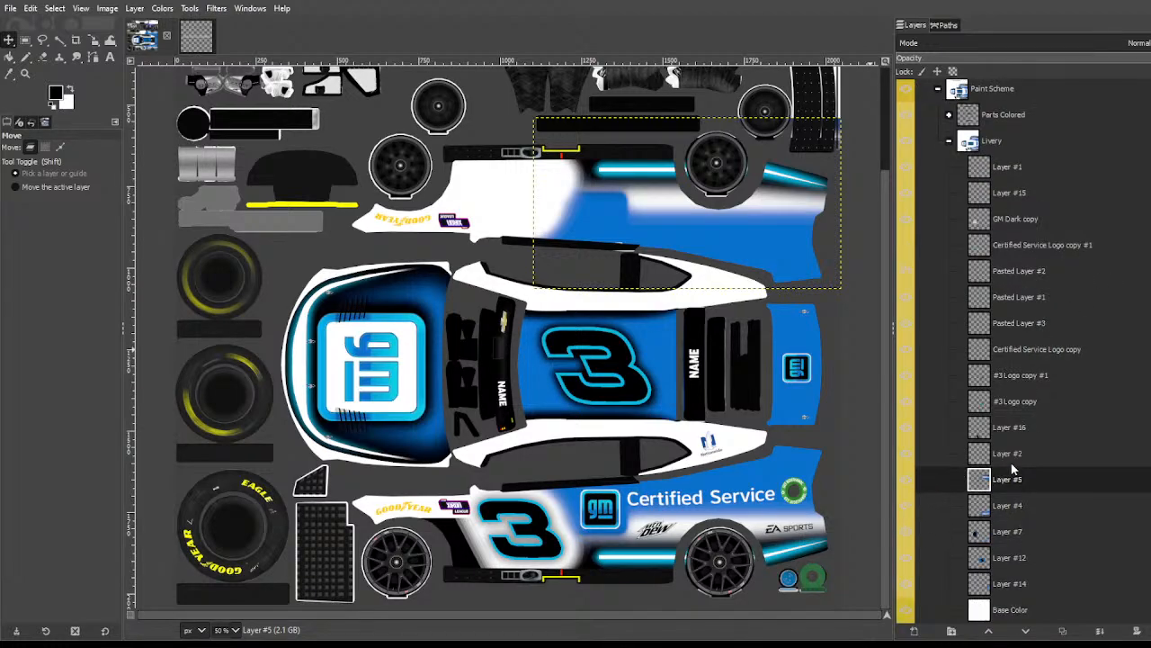
{"action": "left_click", "coordinate": [1009, 557]}
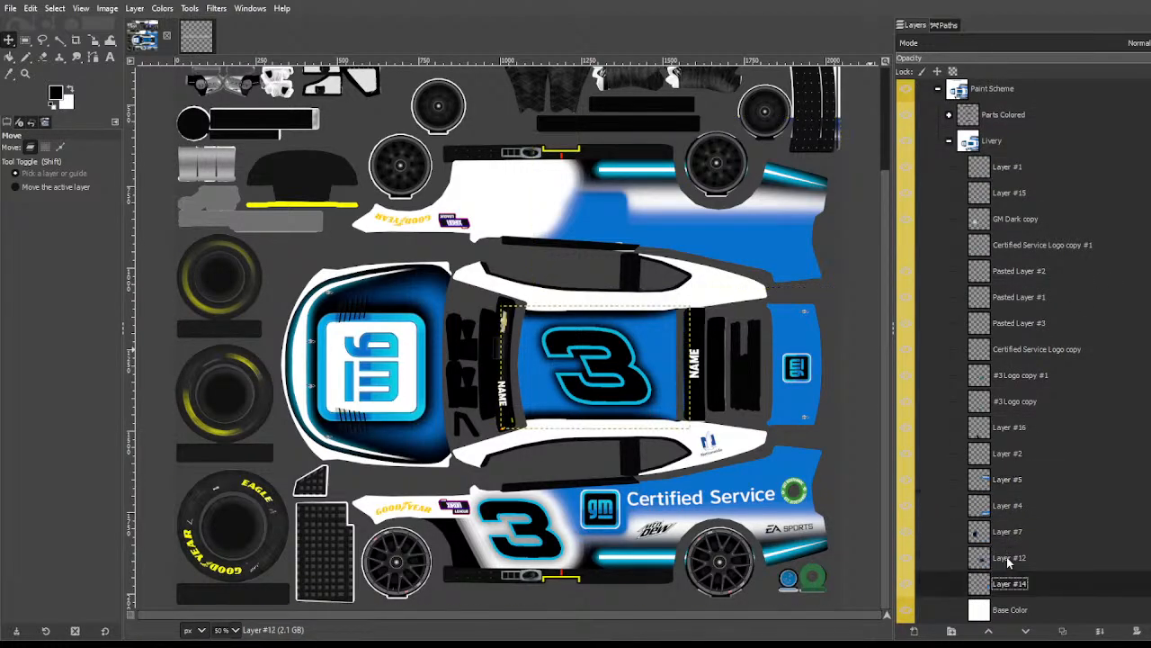
{"action": "left_click", "coordinate": [1000, 452]}
{"action": "left_click", "coordinate": [906, 453]}
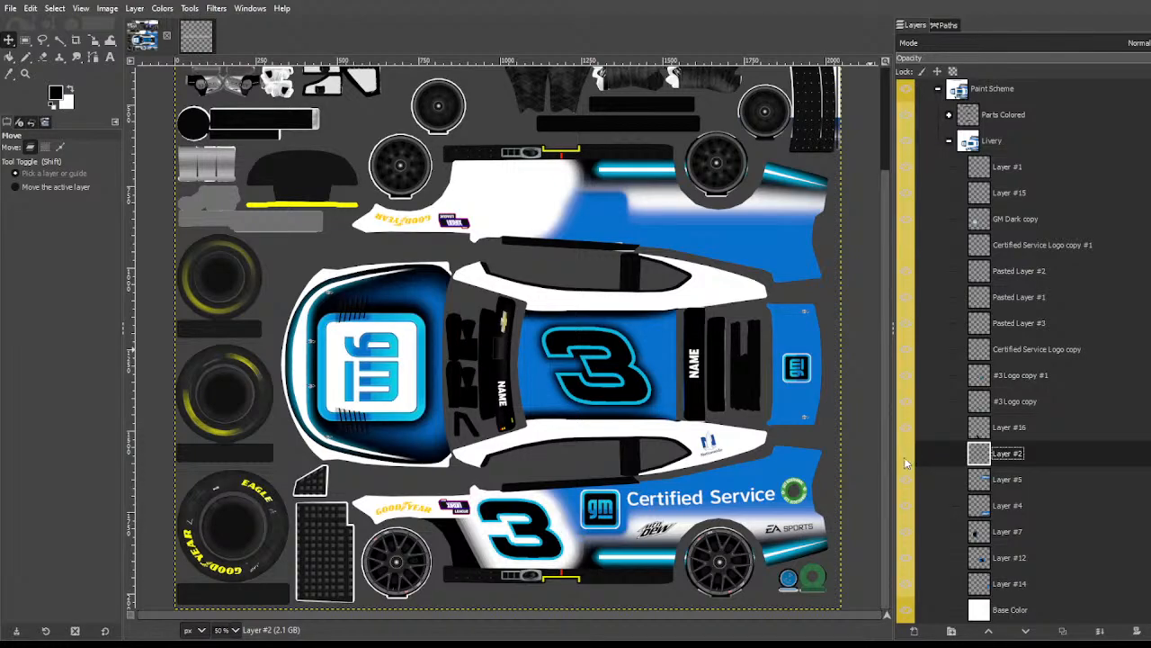
Step: Crop Layer #2 to its content and move it above Layer #16 in the layer stack
{"action": "left_click", "coordinate": [906, 453]}
{"action": "left_click", "coordinate": [132, 8]}
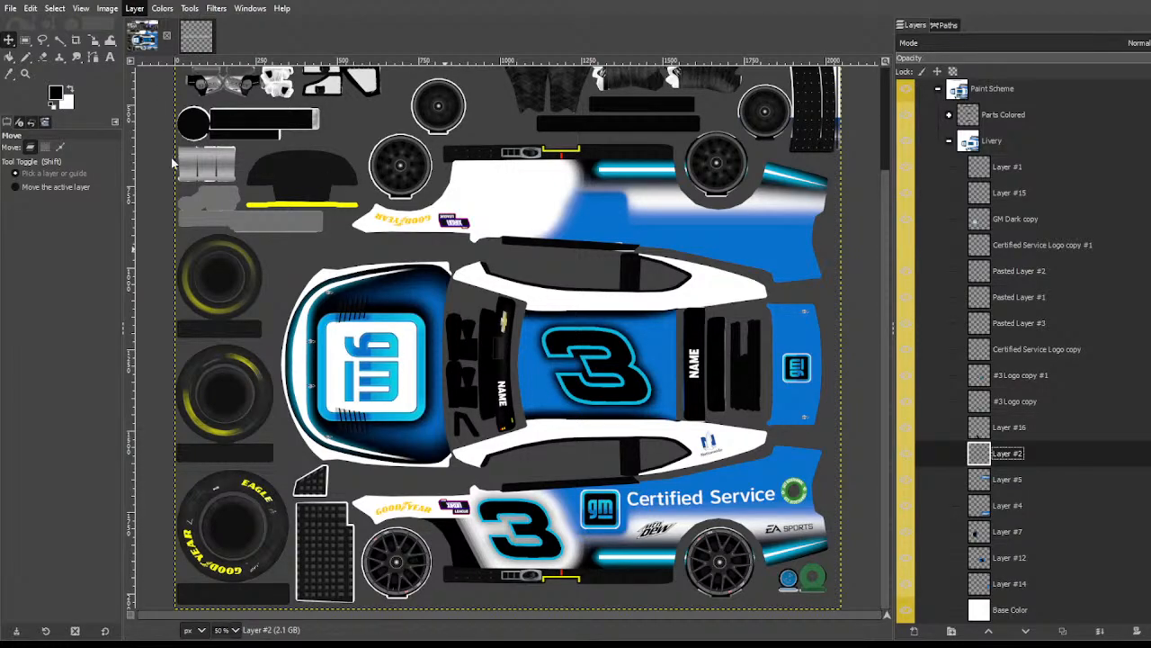
{"action": "left_click", "coordinate": [179, 245]}
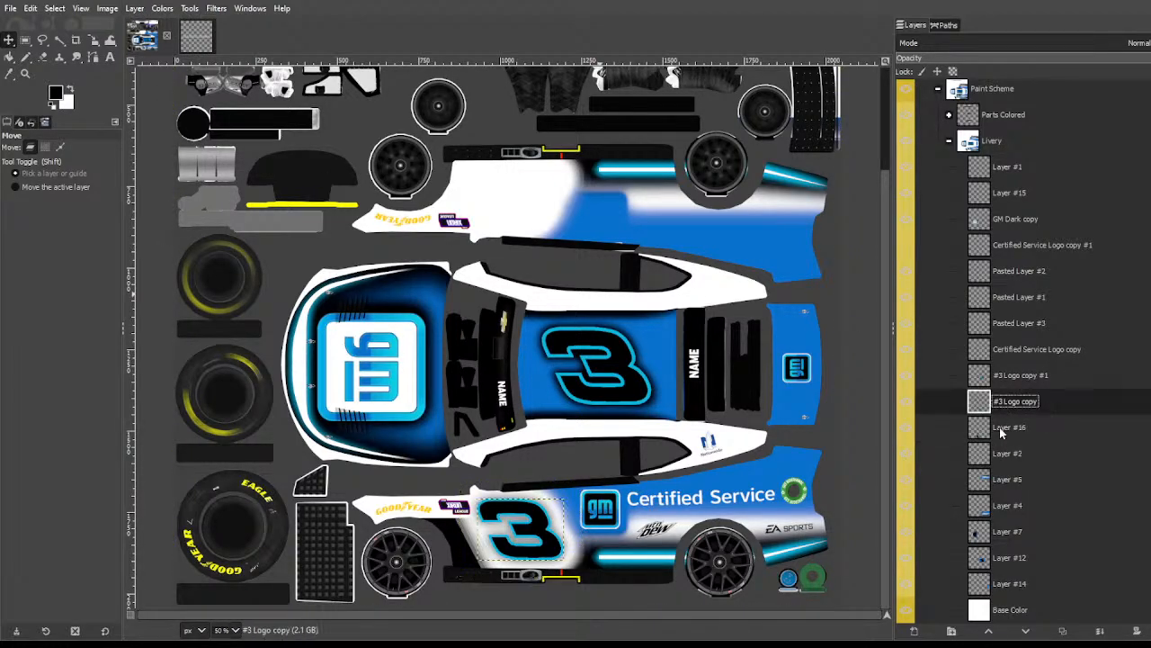
{"action": "left_click_drag", "start_coordinate": [1002, 454], "coordinate": [1006, 434]}
Step: Toggle Layer #16's visibility to identify its artwork, and duplicate the layer
{"action": "left_click", "coordinate": [1001, 456]}
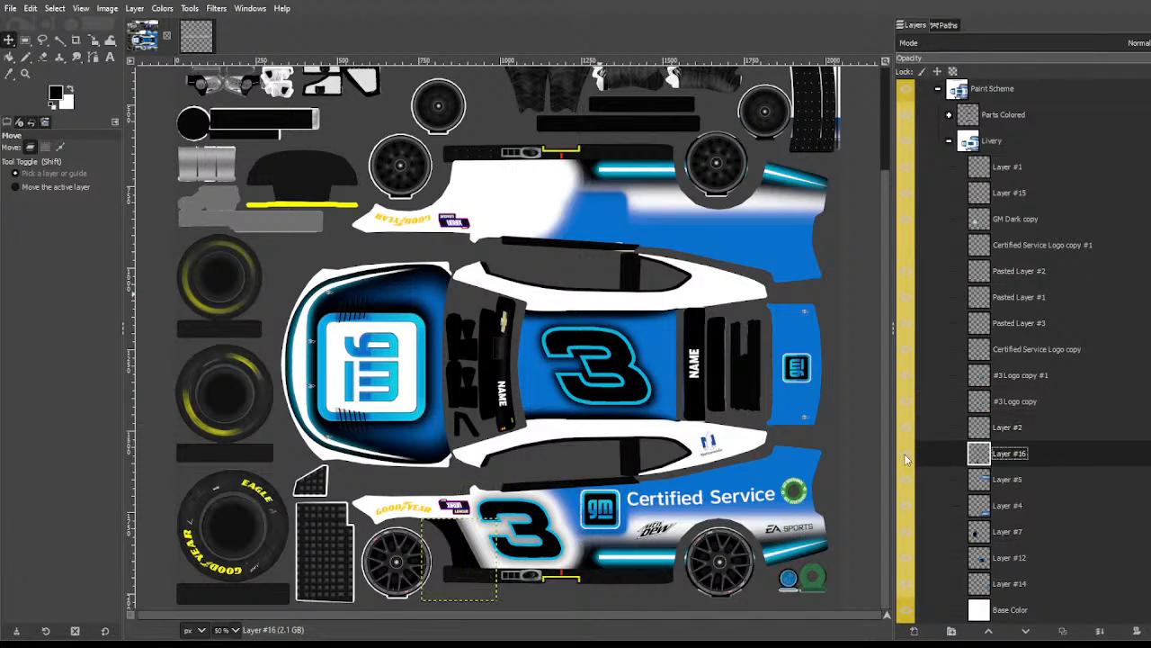
{"action": "left_click", "coordinate": [906, 459]}
{"action": "left_click", "coordinate": [906, 459]}
{"action": "left_click", "coordinate": [905, 459]}
{"action": "left_click", "coordinate": [906, 459]}
{"action": "left_click", "coordinate": [1063, 631]}
Step: Flip the duplicated black fade vertically and move it straight up onto the upper side panel, behind the front wheel
{"action": "left_click", "coordinate": [134, 9]}
{"action": "mouse_move", "coordinate": [242, 183]}
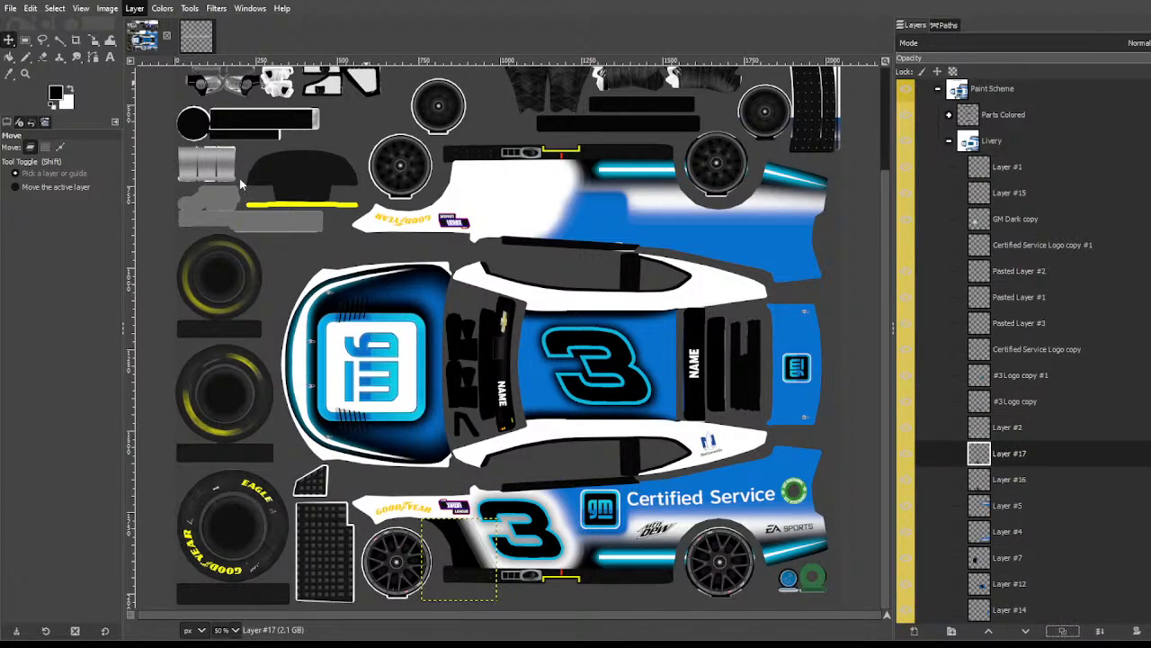
{"action": "left_click", "coordinate": [328, 194]}
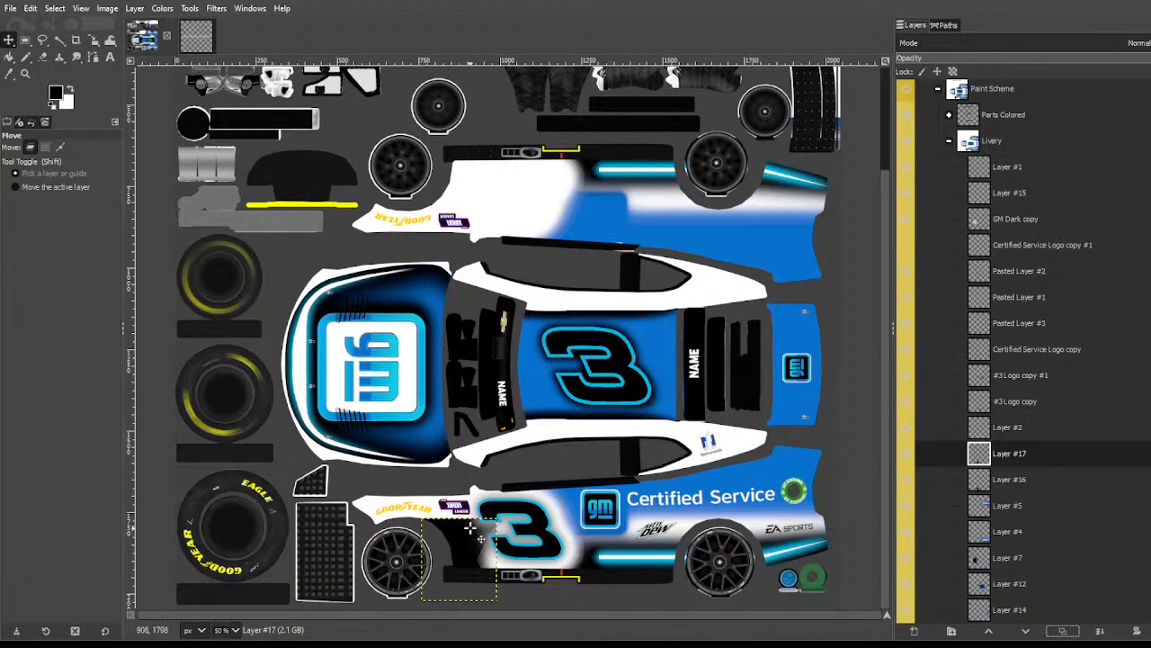
{"action": "left_click_drag", "start_coordinate": [474, 527], "coordinate": [474, 139]}
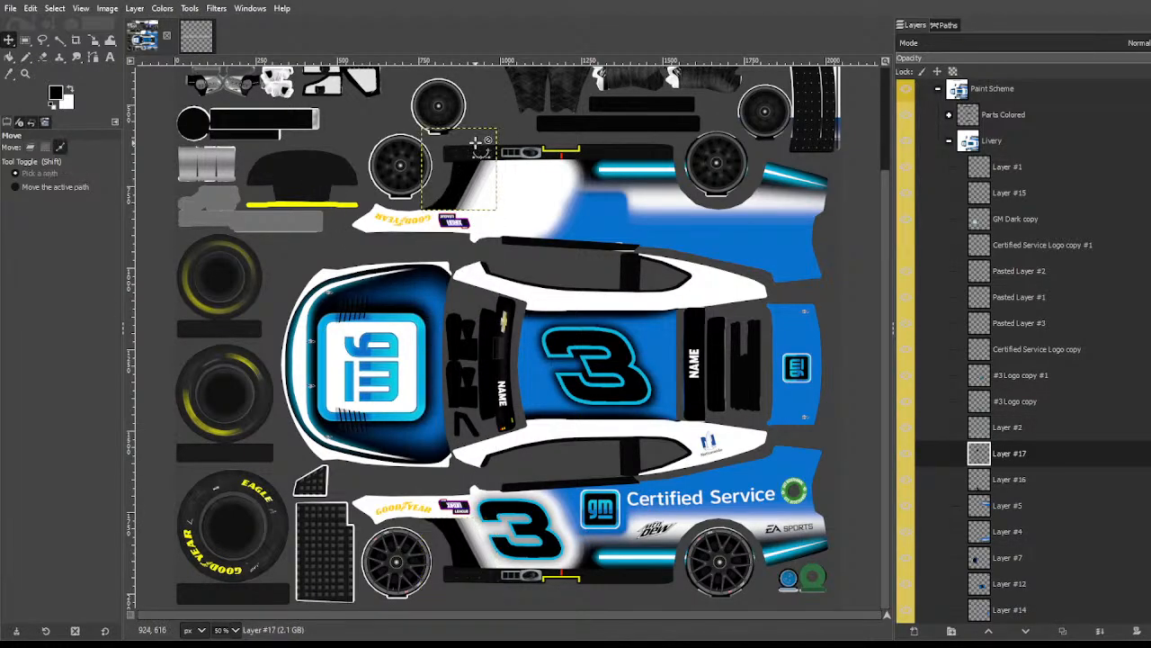
{"action": "scroll", "coordinate": [576, 159], "scroll_direction": "up", "scroll_amount": 3}
{"action": "scroll", "coordinate": [578, 226], "scroll_direction": "down", "scroll_amount": 3}
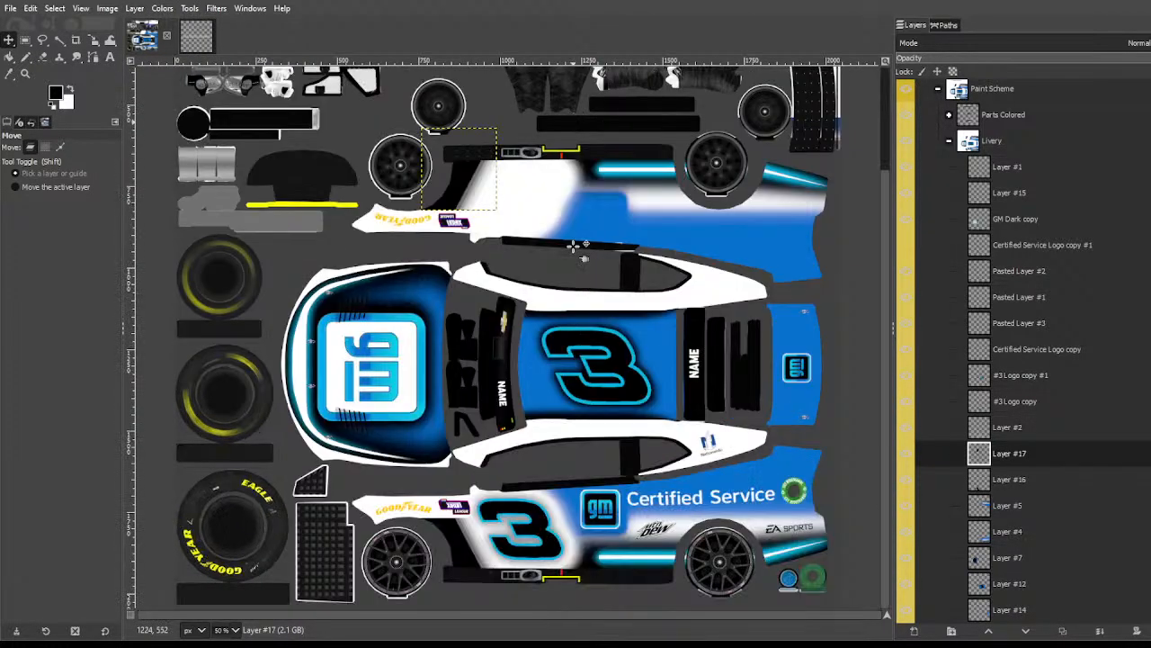
Step: Merge the #3 Logo copy layer down into Layer #2
{"action": "left_click", "coordinate": [59, 40]}
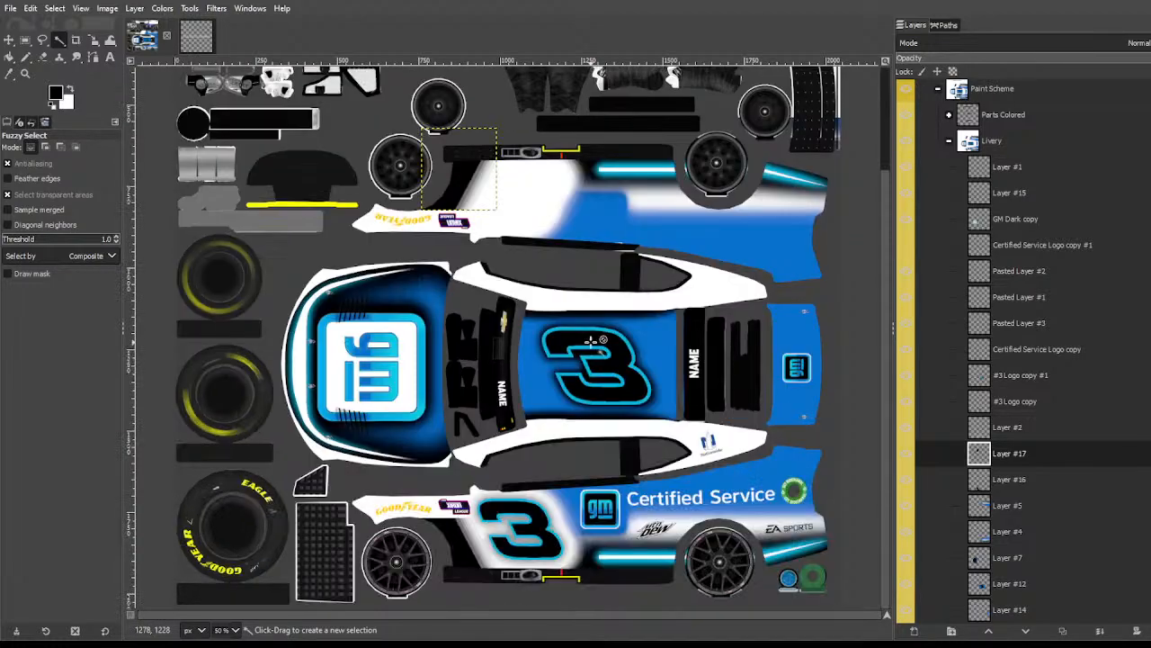
{"action": "left_click", "coordinate": [1016, 451]}
{"action": "key", "text": "Up"}
{"action": "key", "text": "Up"}
{"action": "key", "text": "Up"}
{"action": "key", "text": "Down"}
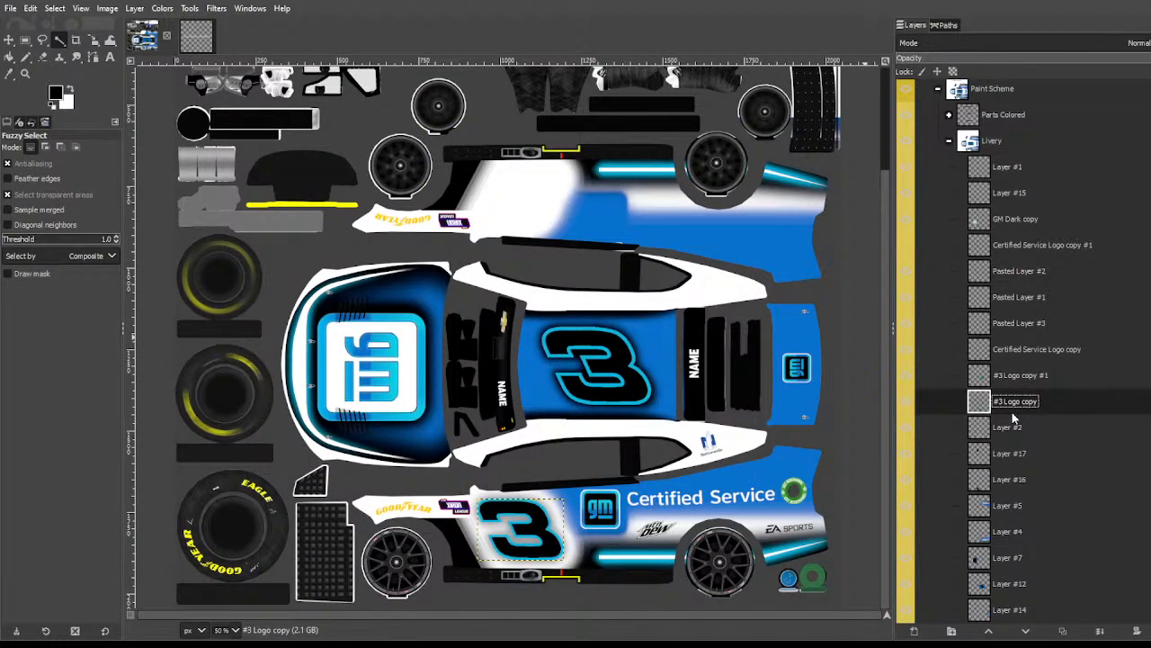
{"action": "left_click", "coordinate": [1099, 630]}
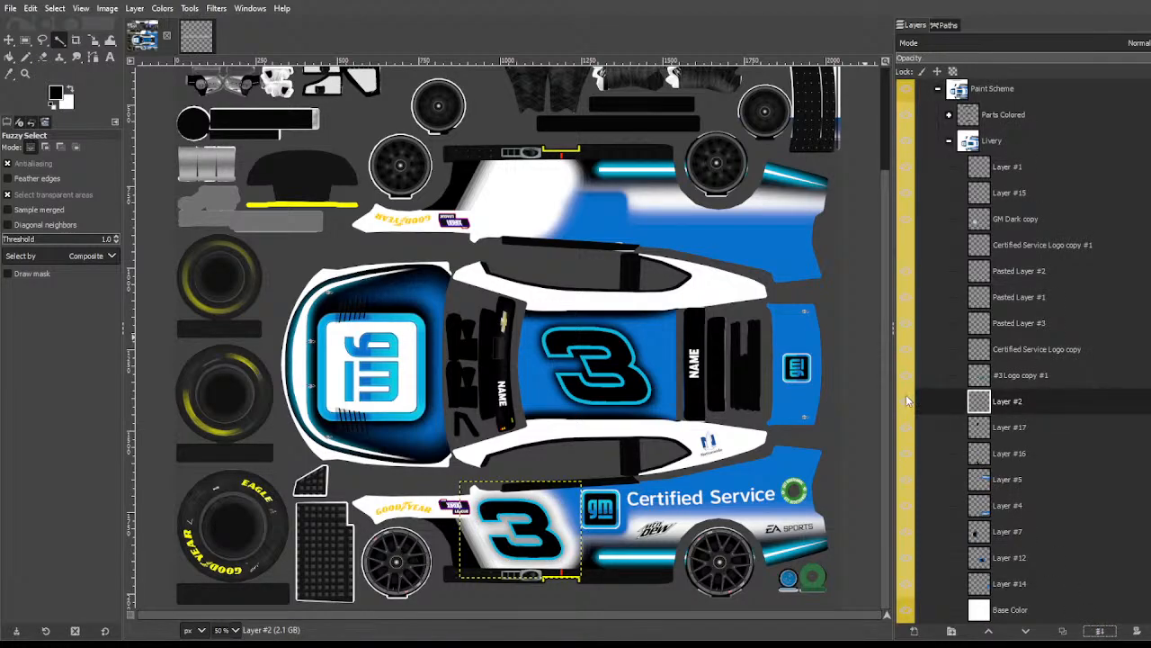
Step: Duplicate the merged door number layer and rotate the copy half a turn
{"action": "left_click", "coordinate": [1068, 631]}
{"action": "key", "text": "shift+r"}
{"action": "left_click_drag", "start_coordinate": [406, 393], "coordinate": [641, 622]}
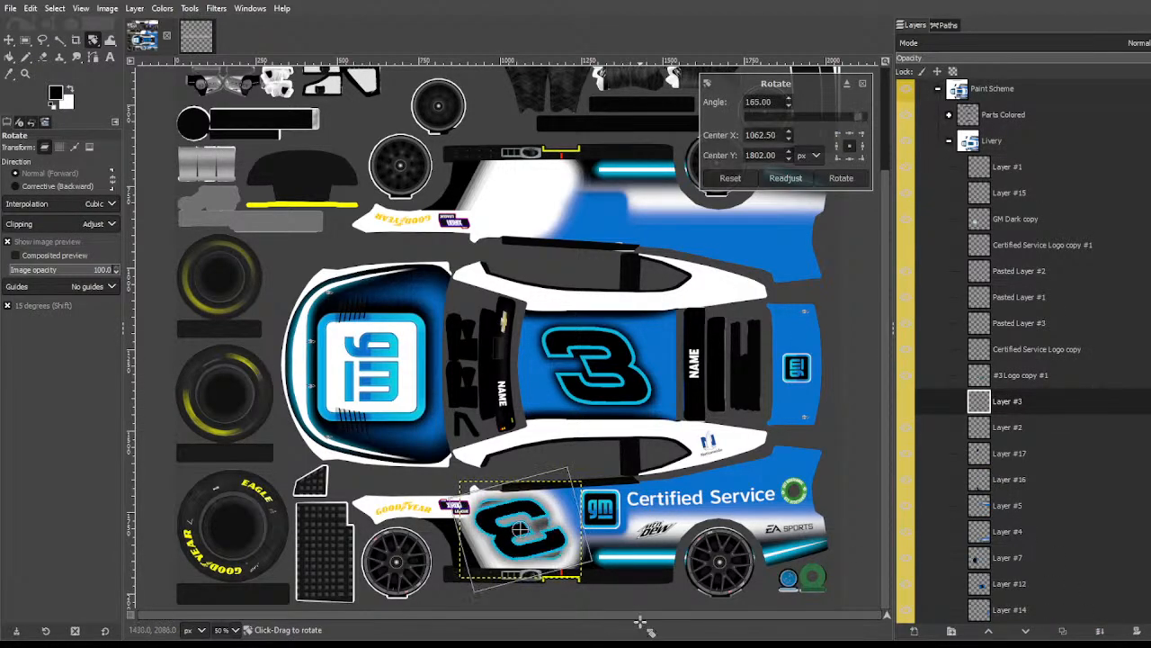
{"action": "key", "text": "Return"}
{"action": "key", "text": "m"}
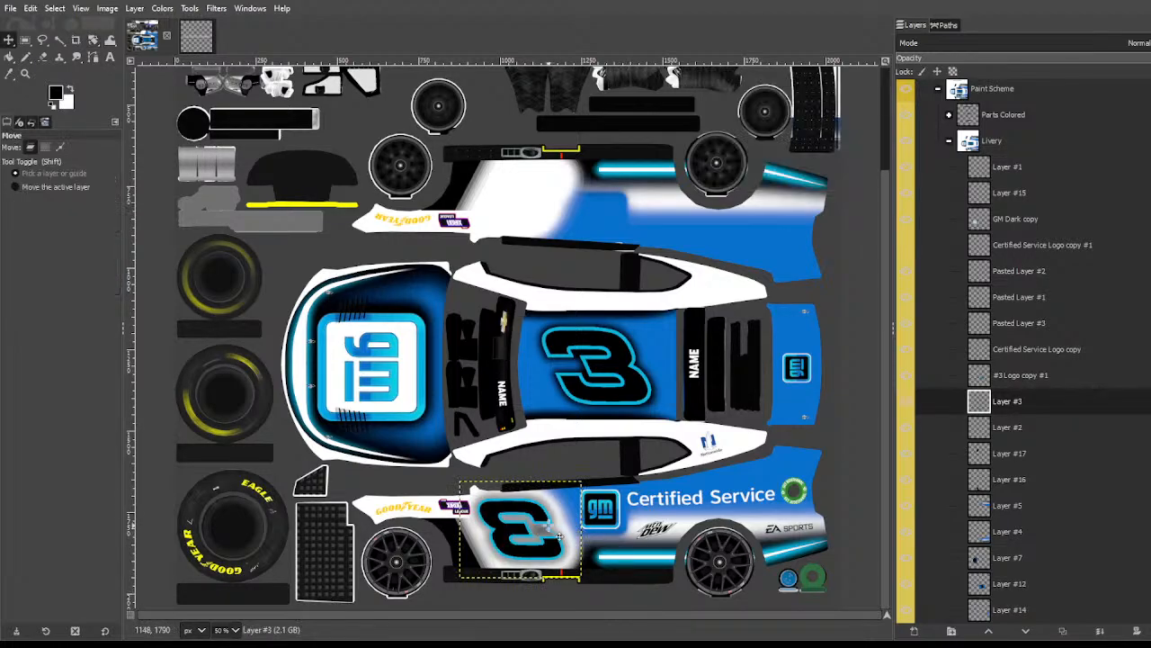
Step: Move the rotated number onto the upper side panel's door and shear it with an X magnitude of -280
{"action": "left_click_drag", "start_coordinate": [502, 506], "coordinate": [618, 161]}
{"action": "key", "text": "shift+h"}
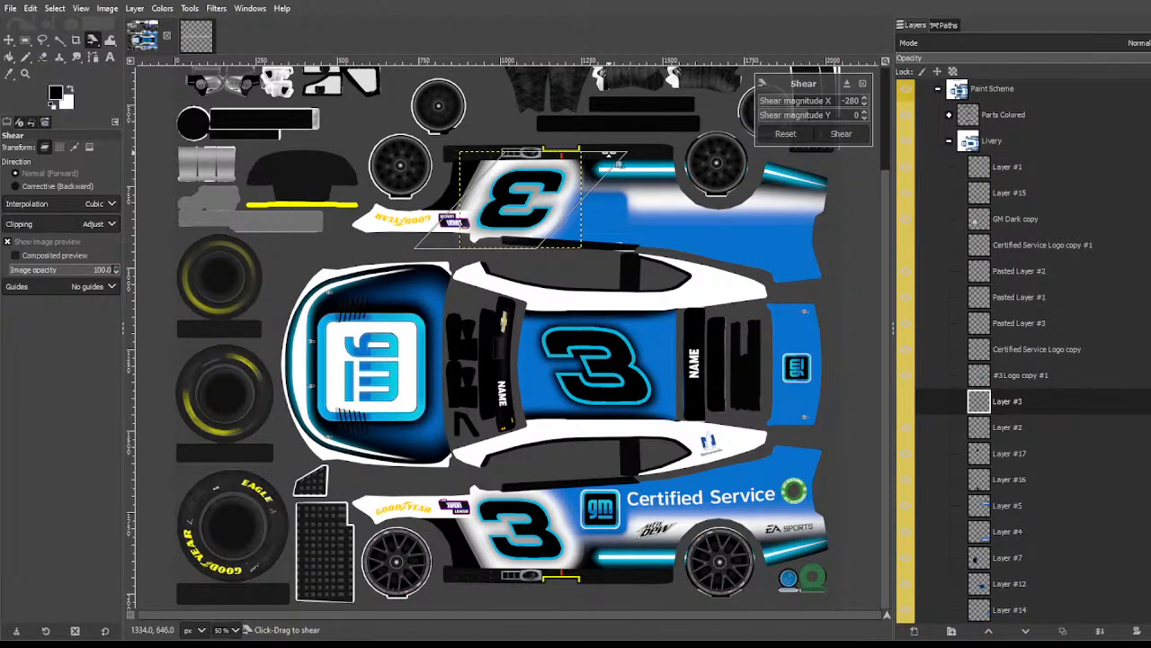
{"action": "key", "text": "Return"}
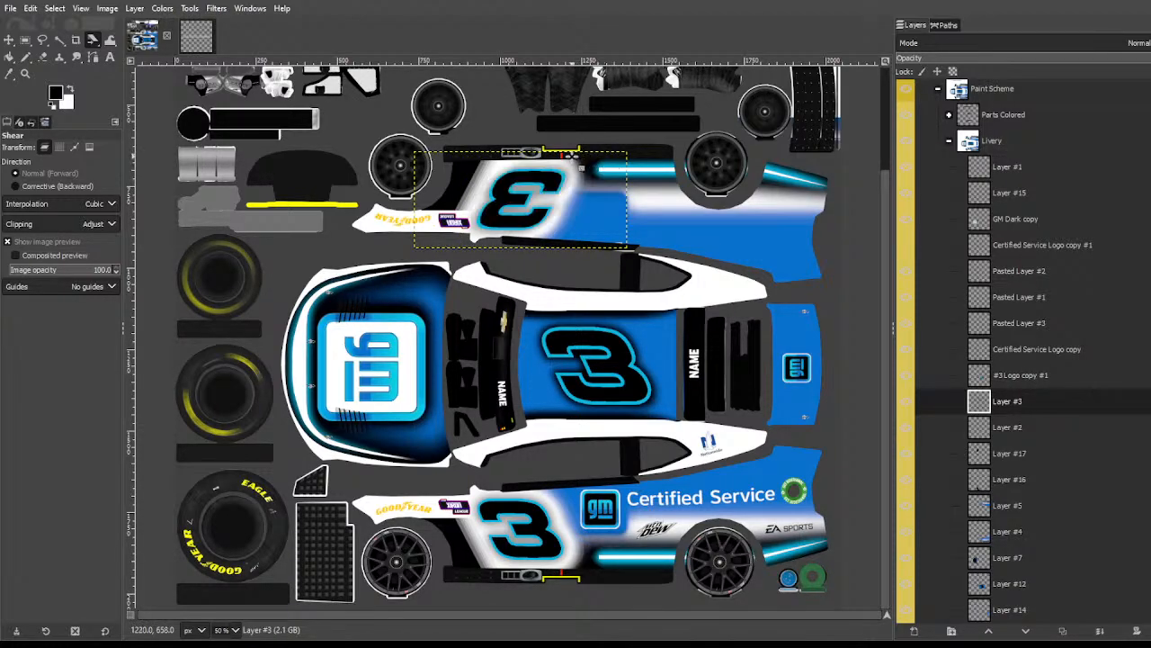
Step: Crop the sheared number layer to its content and nudge it slightly upward on the door
{"action": "left_click", "coordinate": [133, 7]}
{"action": "left_click", "coordinate": [198, 250]}
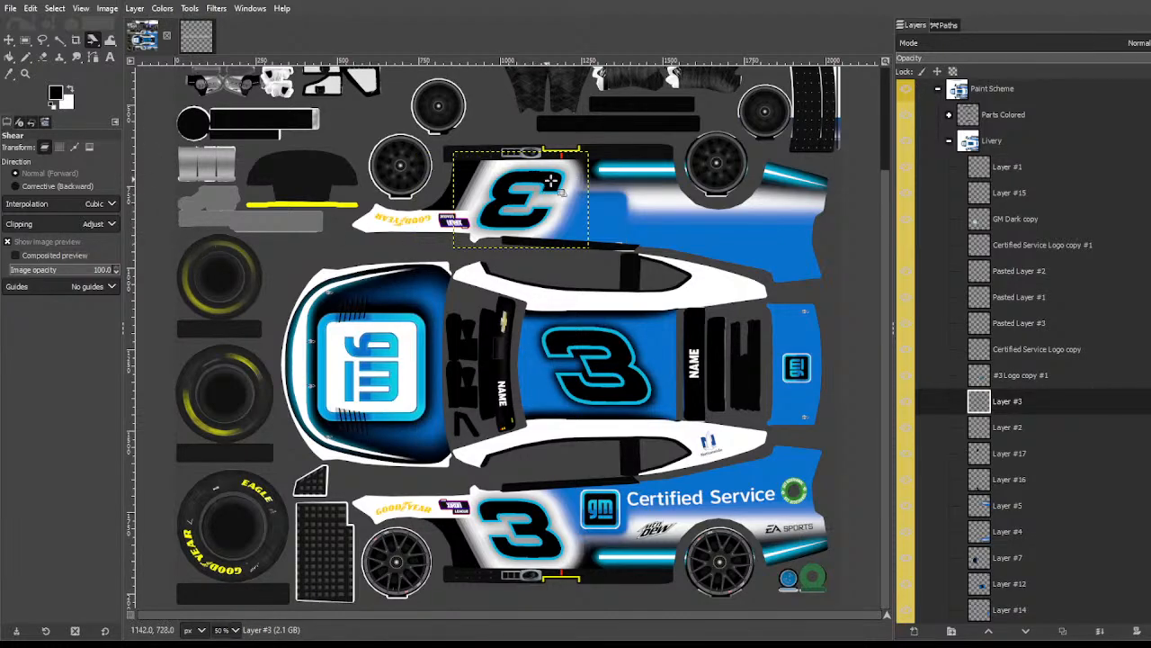
{"action": "key", "text": "m"}
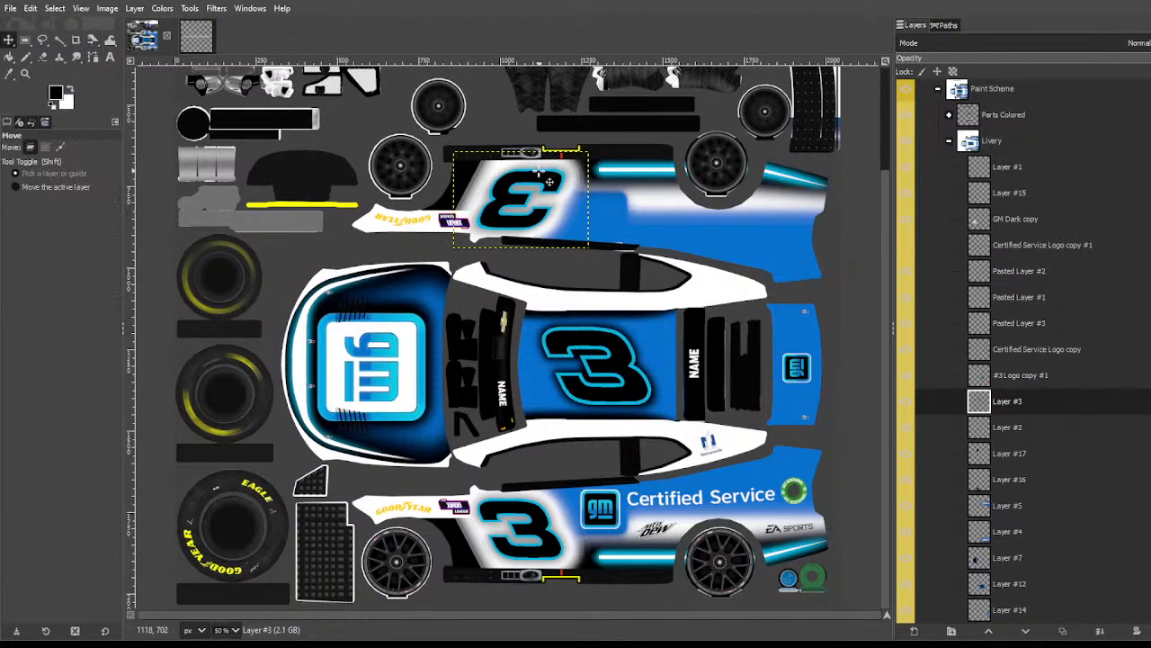
{"action": "left_click_drag", "start_coordinate": [538, 170], "coordinate": [538, 167]}
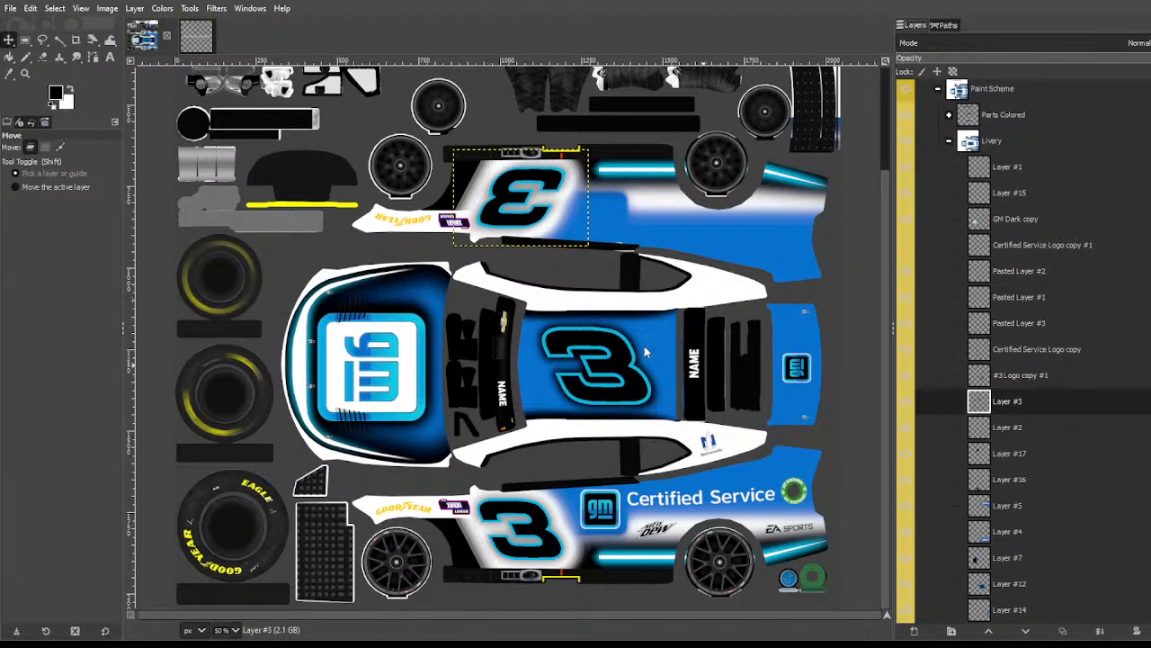
{"action": "key", "text": "minus"}
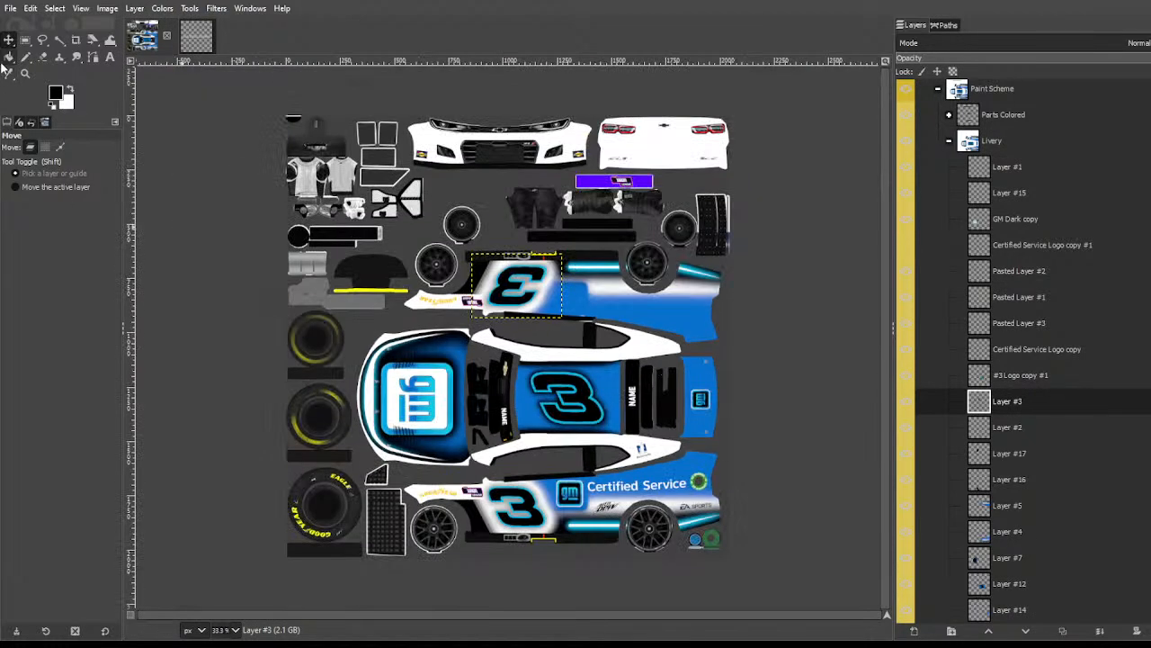
Step: Duplicate the lower side panel's GM logo and move the copy onto the upper side panel beside the number 3
{"action": "left_click", "coordinate": [58, 39]}
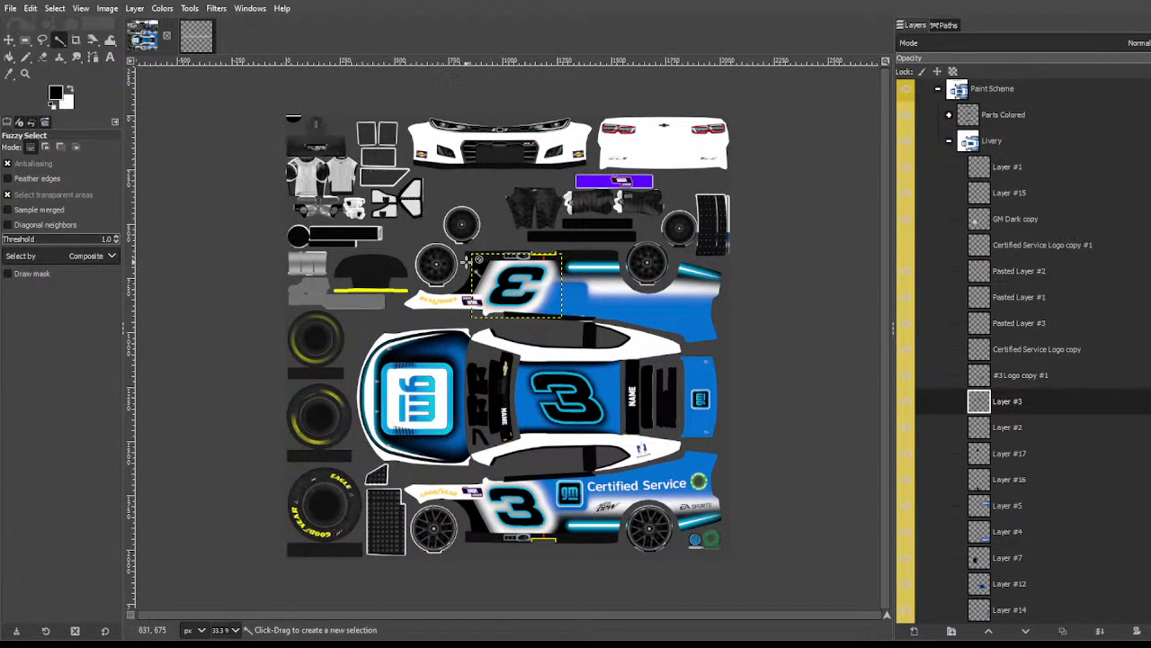
{"action": "key", "text": "m"}
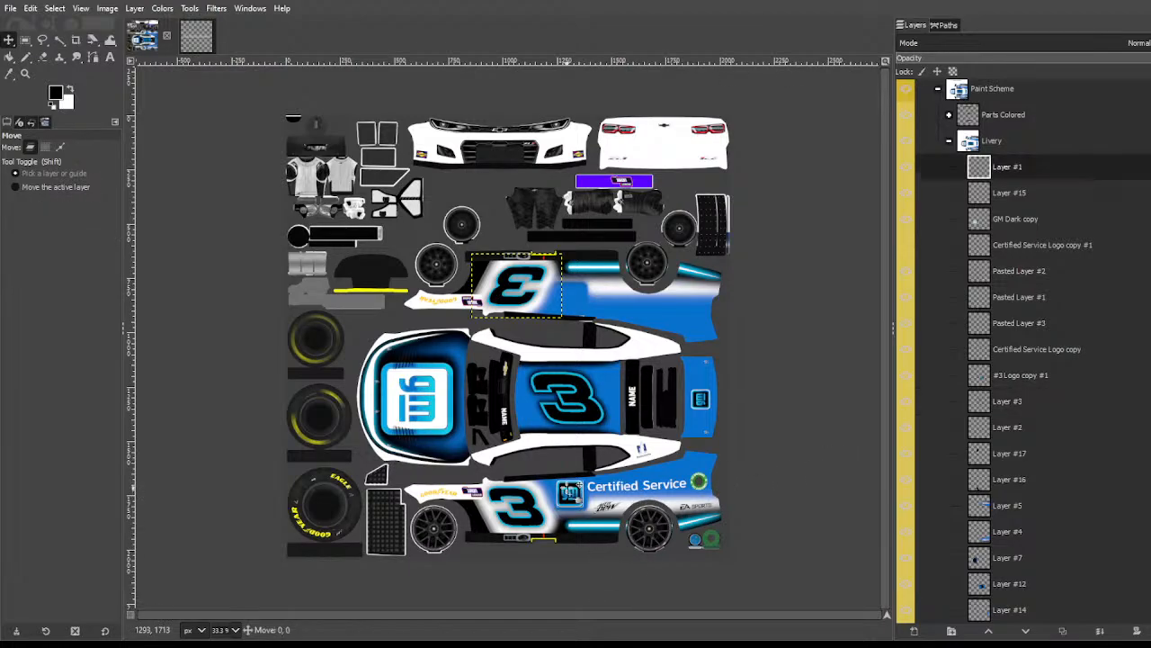
{"action": "left_click", "coordinate": [1025, 175]}
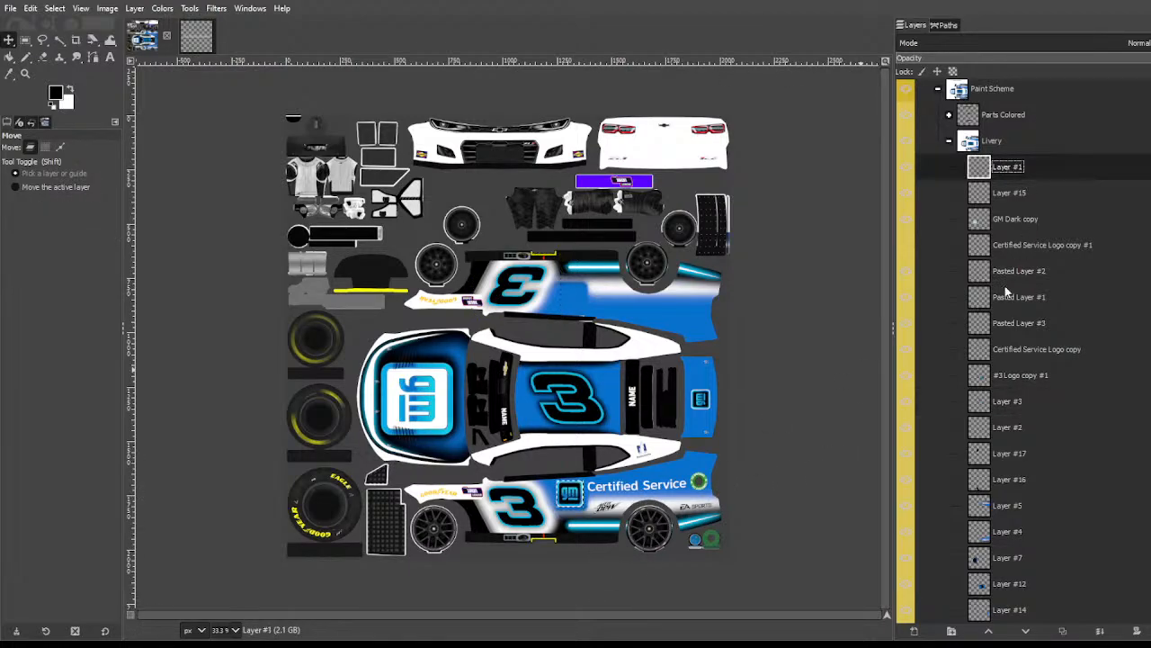
{"action": "left_click", "coordinate": [1063, 631]}
{"action": "left_click_drag", "start_coordinate": [572, 493], "coordinate": [561, 394]}
Step: Rotate the copied GM logo on the upper side panel half a turn
{"action": "key", "text": "shift+r"}
{"action": "left_click", "coordinate": [576, 264]}
{"action": "key", "text": "Return"}
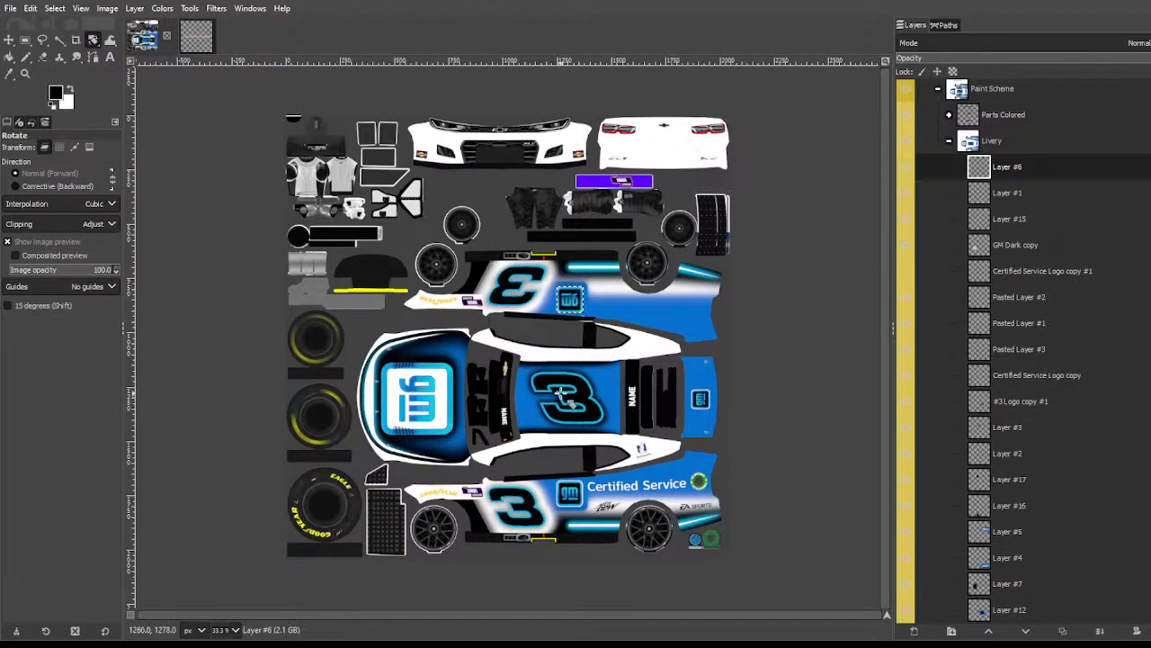
Step: Duplicate the Mtn Dew logo layer and move the copy straight up to the upper side panel, ahead of the rear wheel
{"action": "key", "text": "Down"}
{"action": "key", "text": "Down"}
{"action": "key", "text": "Down"}
{"action": "key", "text": "Down"}
{"action": "key", "text": "Down"}
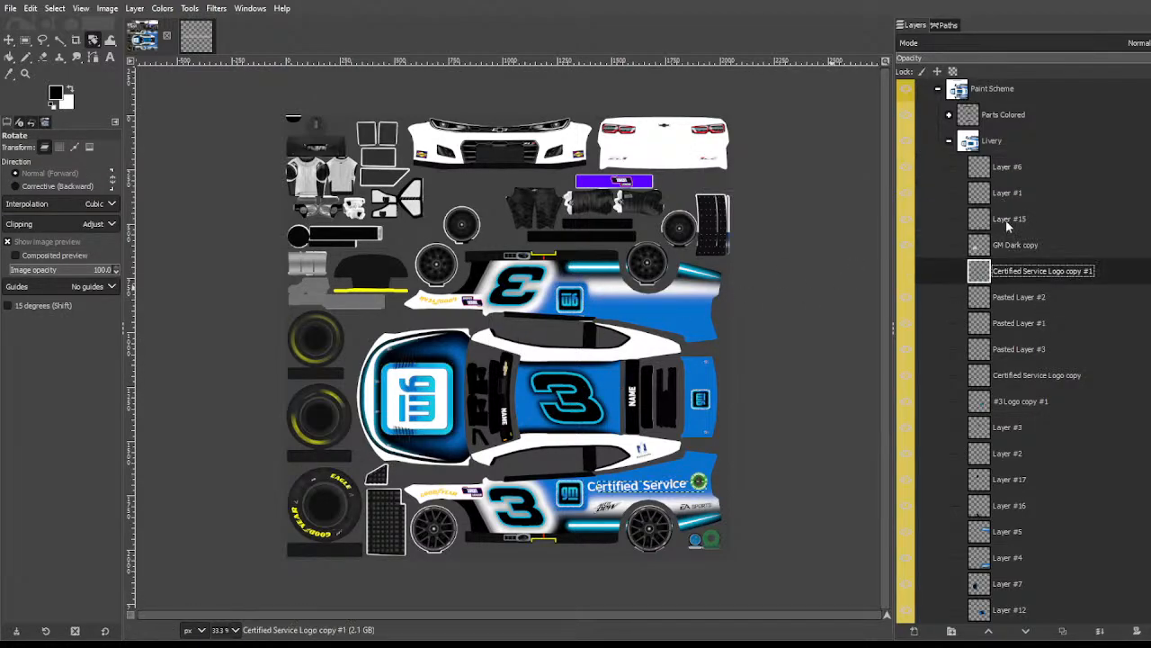
{"action": "left_click", "coordinate": [1062, 631]}
{"action": "key", "text": "m"}
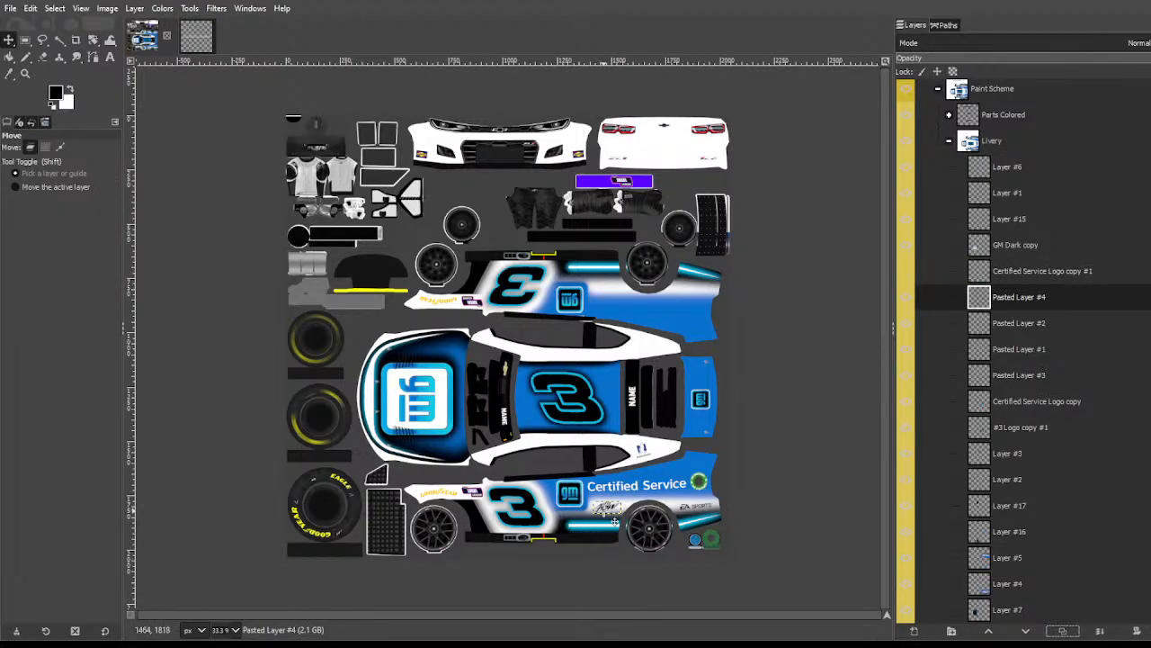
{"action": "left_click_drag", "start_coordinate": [614, 521], "coordinate": [615, 299]}
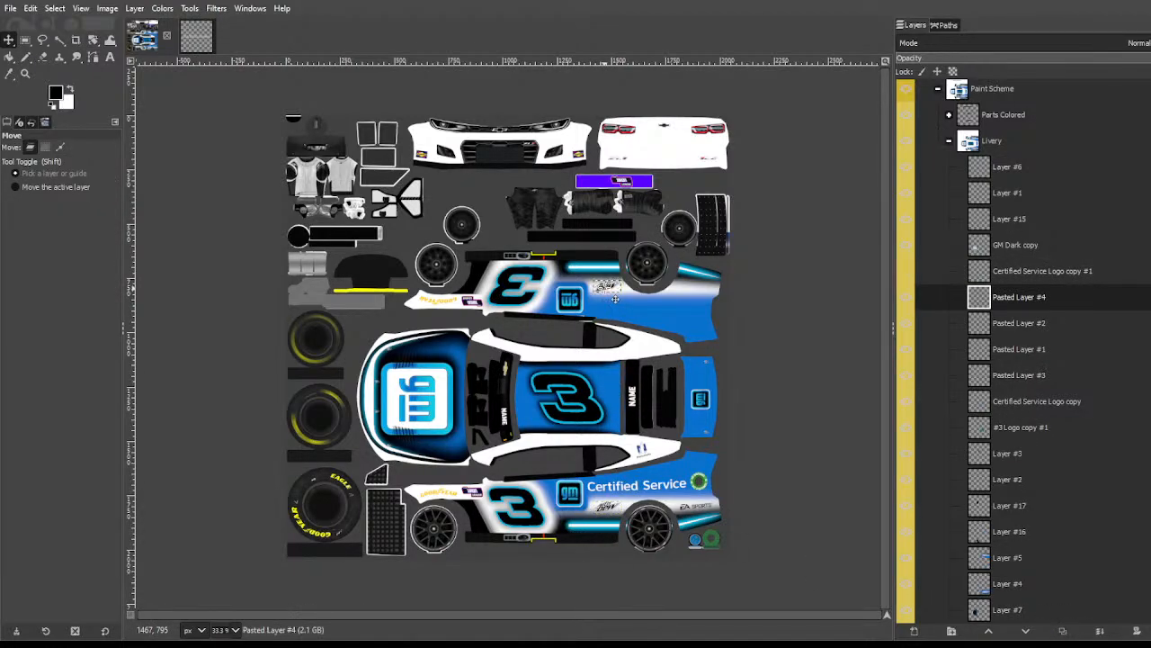
Step: Rotate the Mtn Dew logo copy 180°
{"action": "key", "text": "shift+r"}
{"action": "left_click_drag", "start_coordinate": [581, 239], "coordinate": [655, 375]}
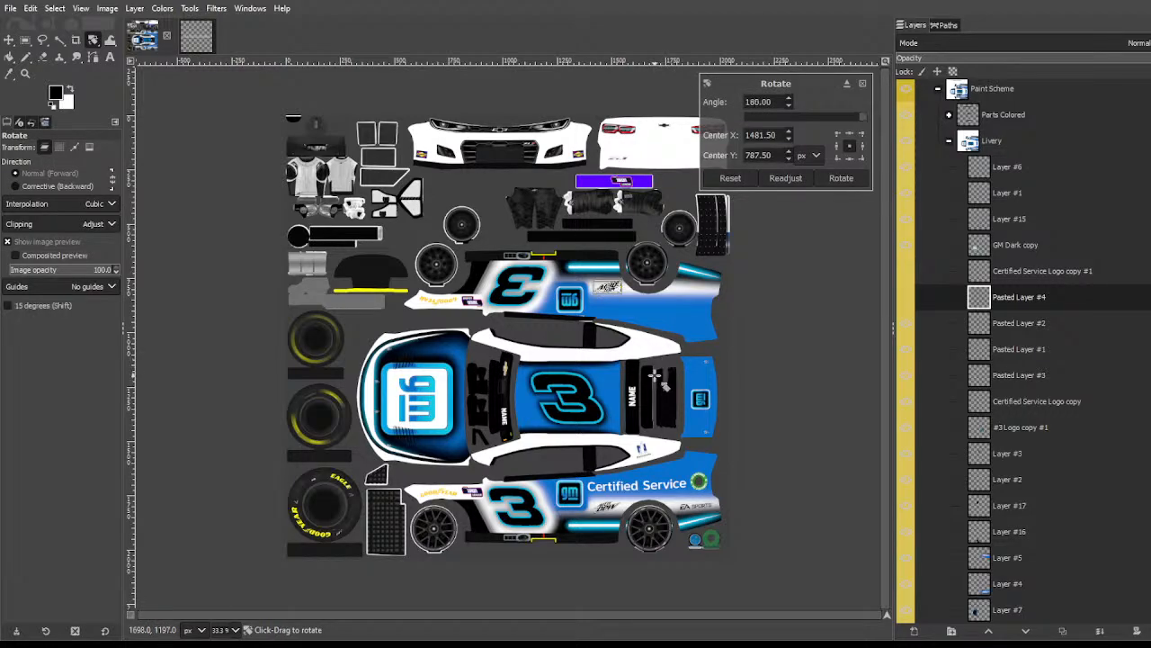
{"action": "key", "text": "Return"}
Step: Nudge the EA Sports logo on Pasted Layer #1 slightly up and toward the rear wheel
{"action": "left_click", "coordinate": [59, 40]}
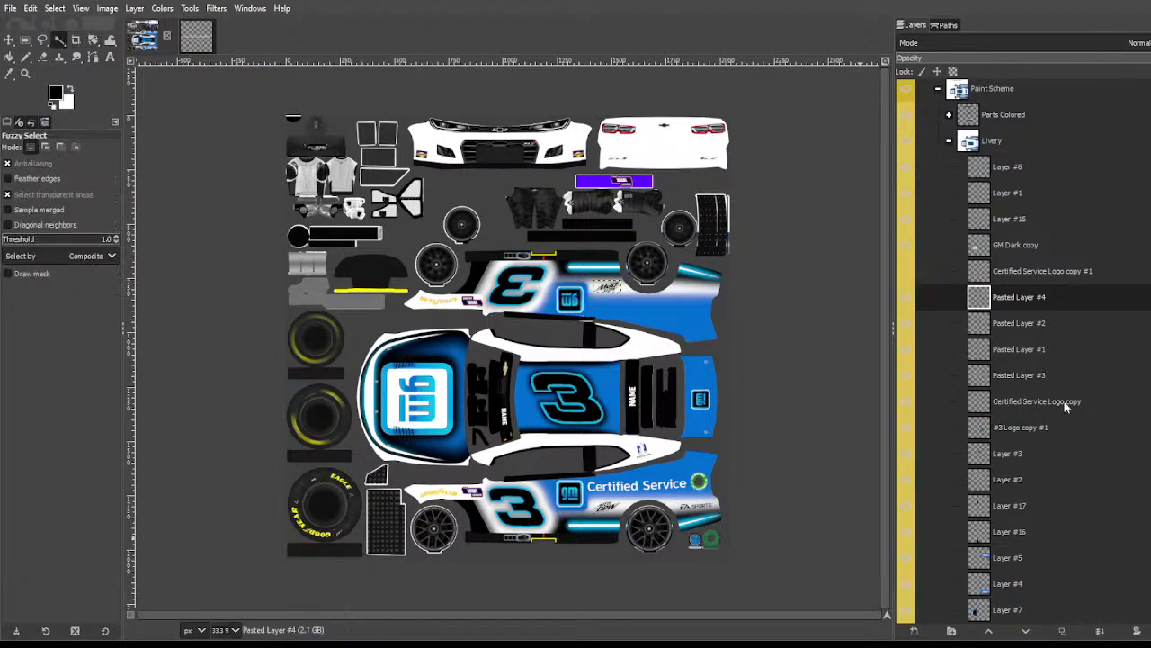
{"action": "left_click", "coordinate": [1007, 349]}
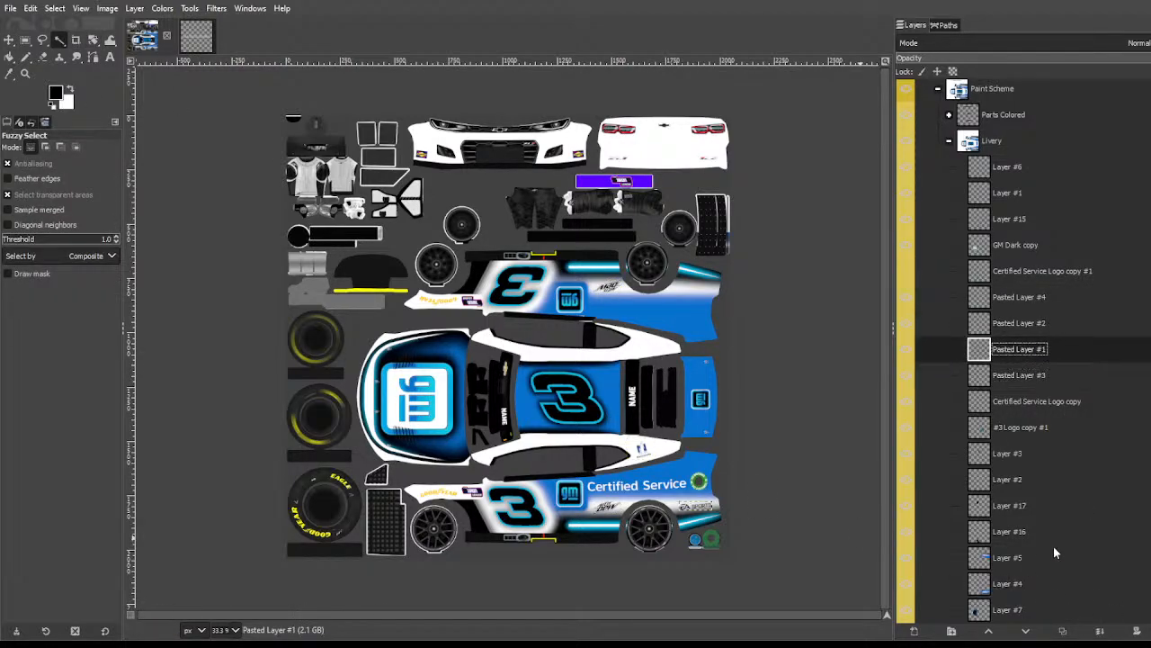
{"action": "scroll", "coordinate": [724, 490], "scroll_direction": "up", "scroll_amount": 3}
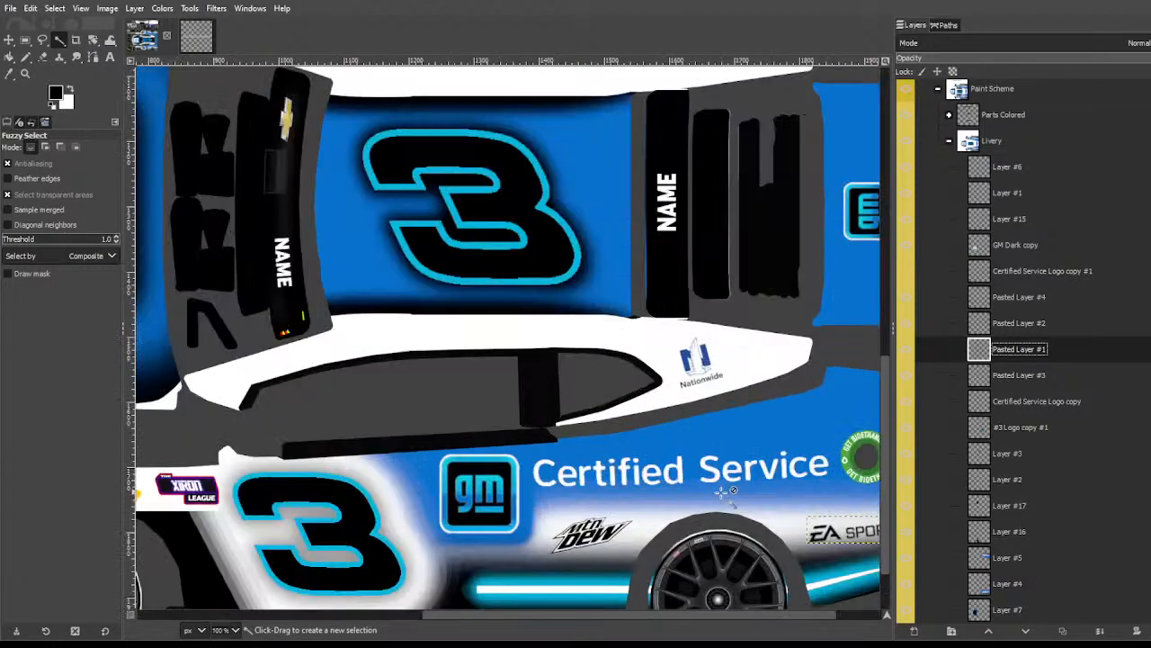
{"action": "key", "text": "m"}
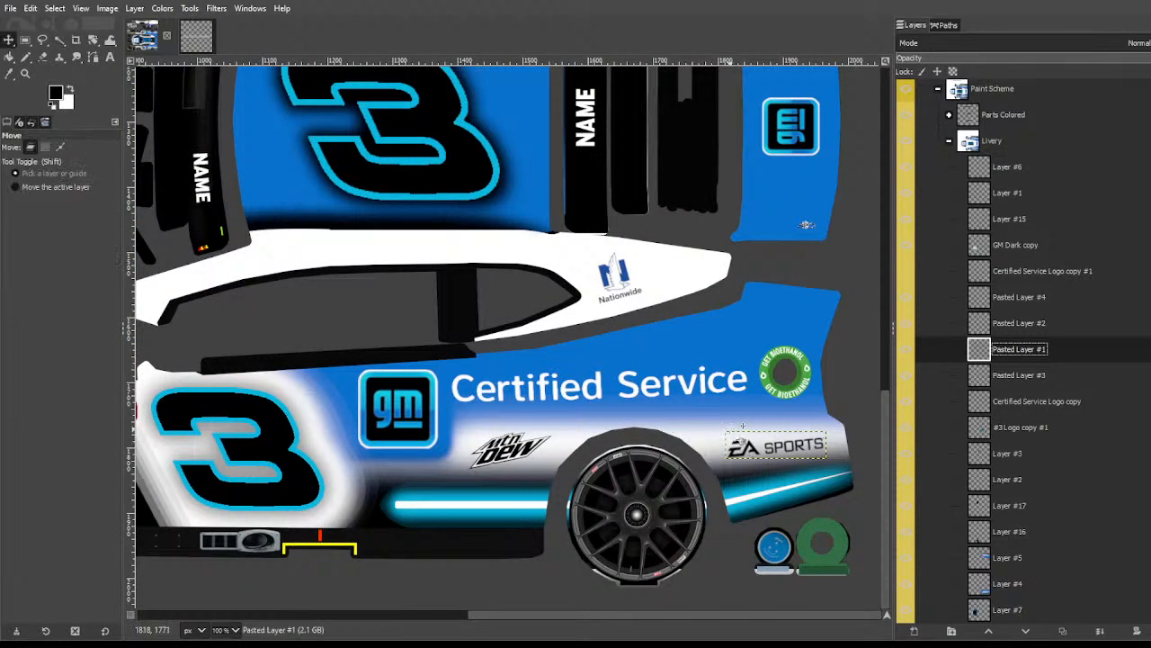
{"action": "left_click_drag", "start_coordinate": [757, 458], "coordinate": [750, 452]}
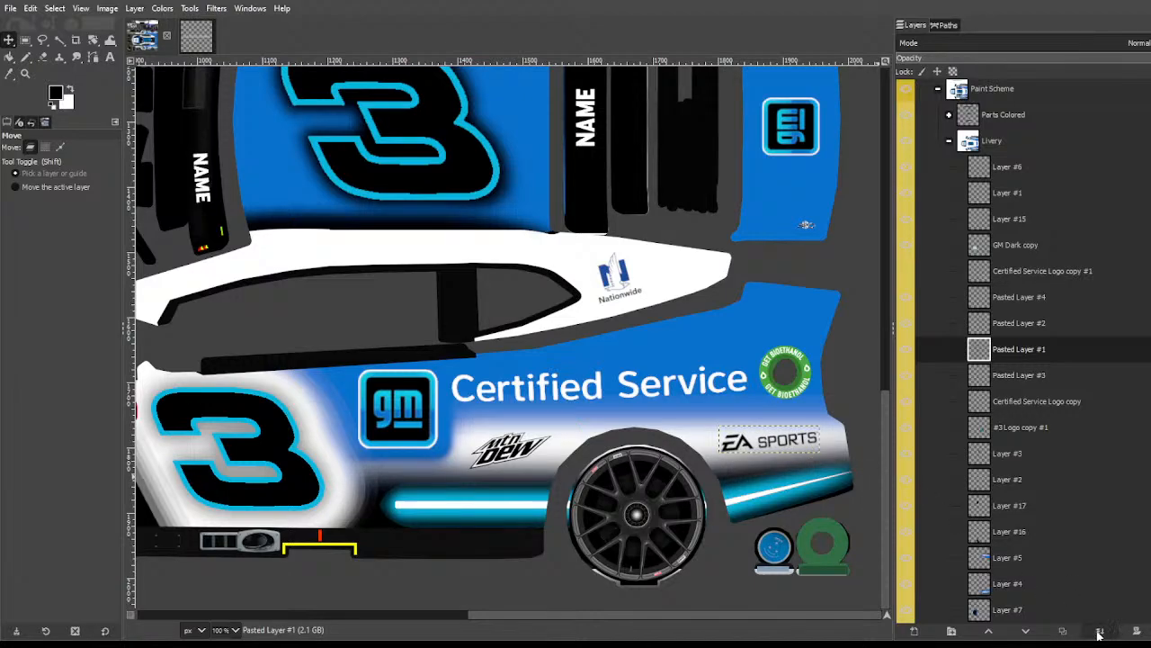
Step: Duplicate the EA Sports logo and move the copy to the upper side panel, behind the rear wheel
{"action": "left_click", "coordinate": [1059, 627]}
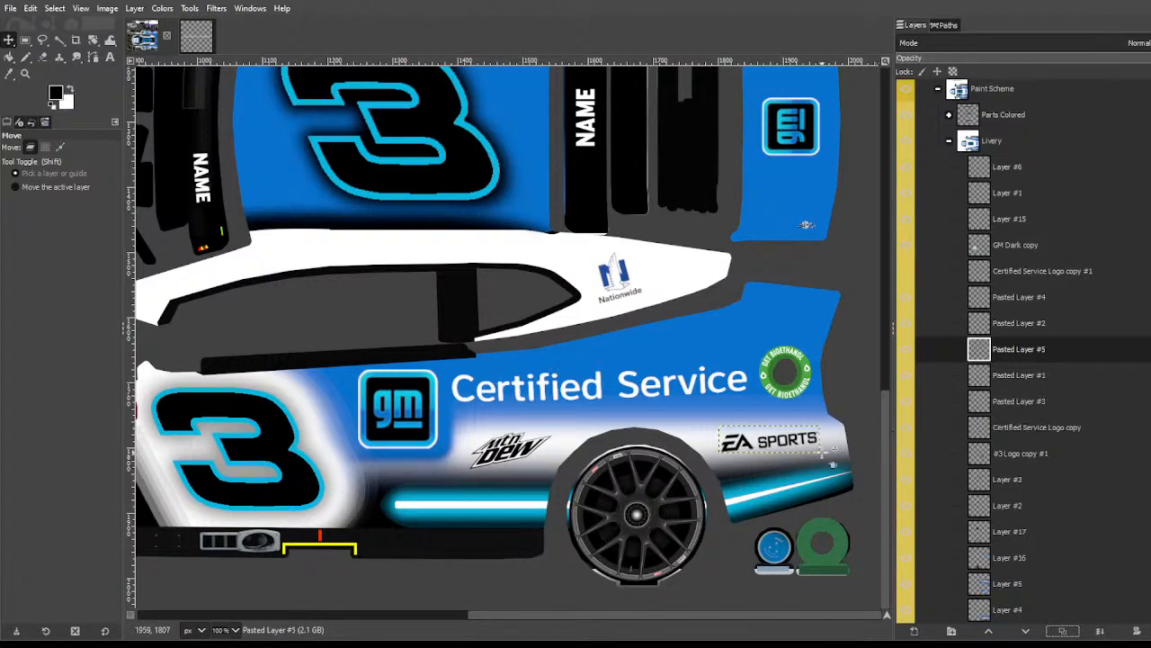
{"action": "left_click_drag", "start_coordinate": [748, 450], "coordinate": [862, 344]}
Step: Rotate the upper side panel's EA Sports logo copy by 2.78° and place it about 14 px lower, with its layer cropped to content
{"action": "key", "text": "shift+r"}
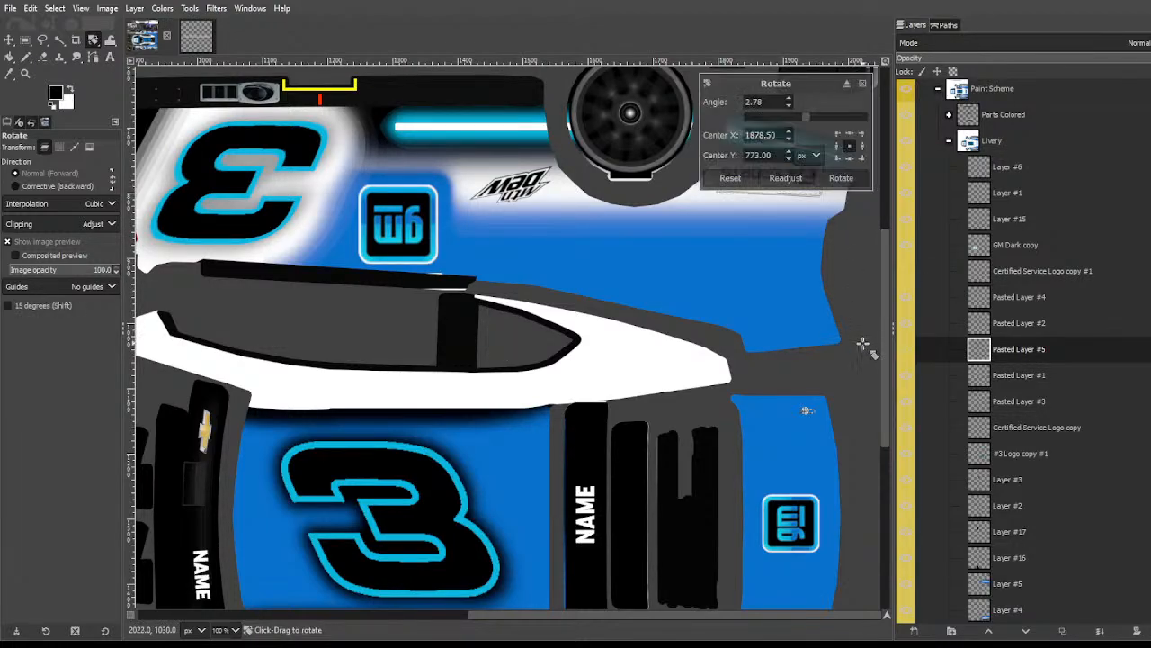
{"action": "key", "text": "Return"}
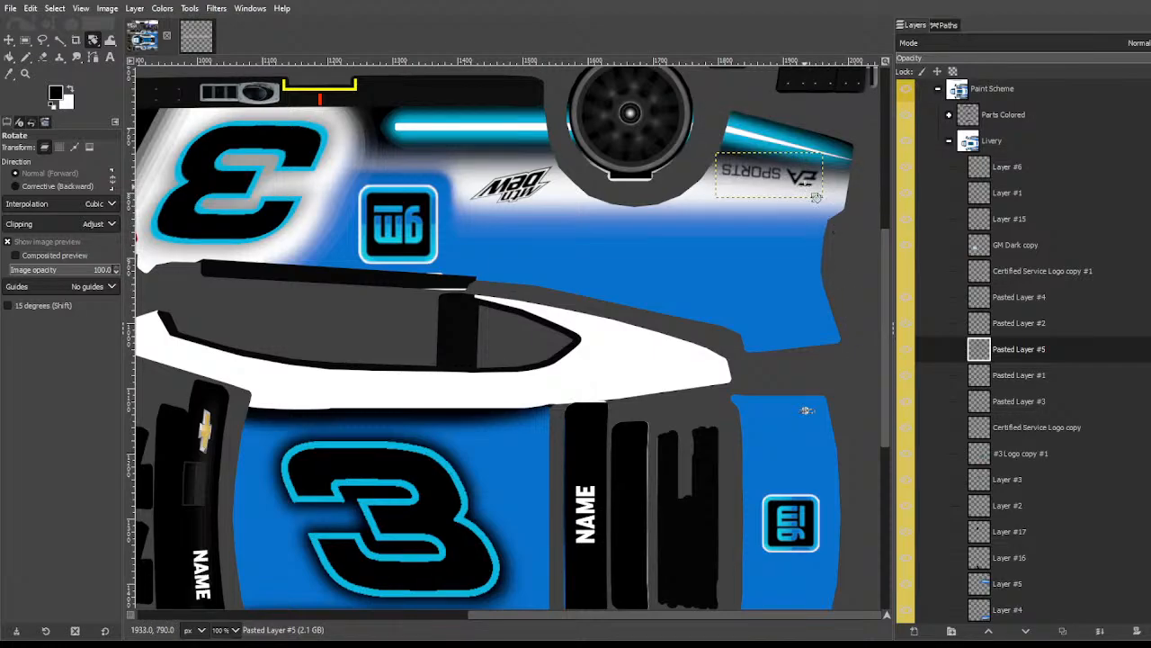
{"action": "key", "text": "m"}
{"action": "left_click_drag", "start_coordinate": [809, 187], "coordinate": [809, 197]}
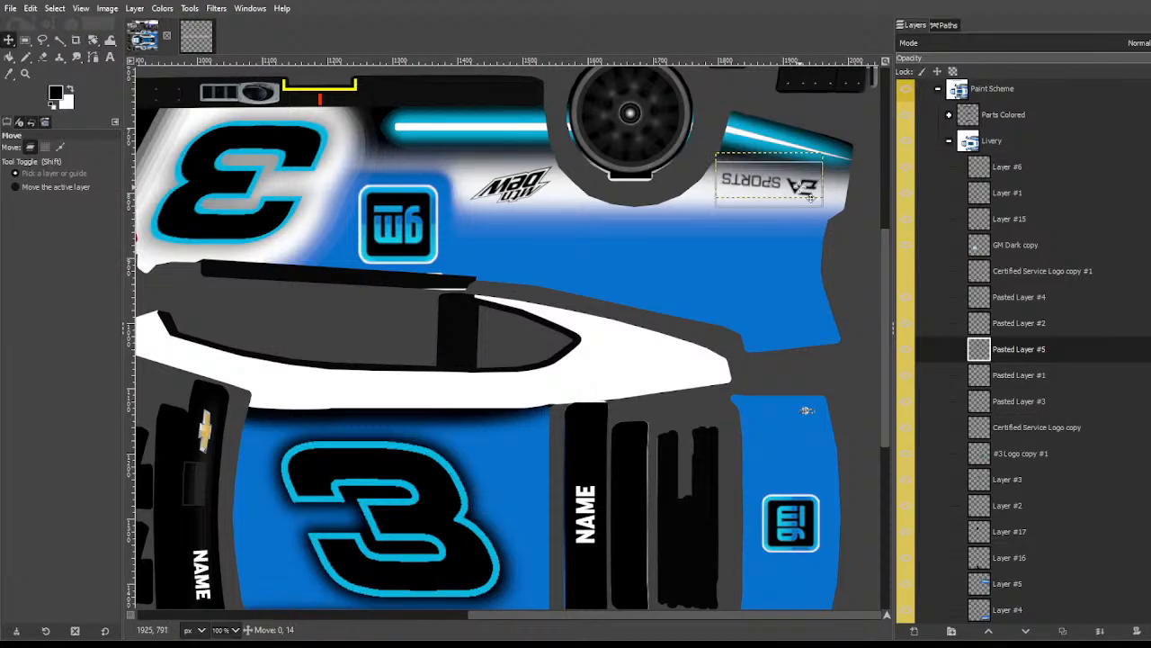
{"action": "left_click", "coordinate": [134, 9]}
{"action": "left_click", "coordinate": [186, 252]}
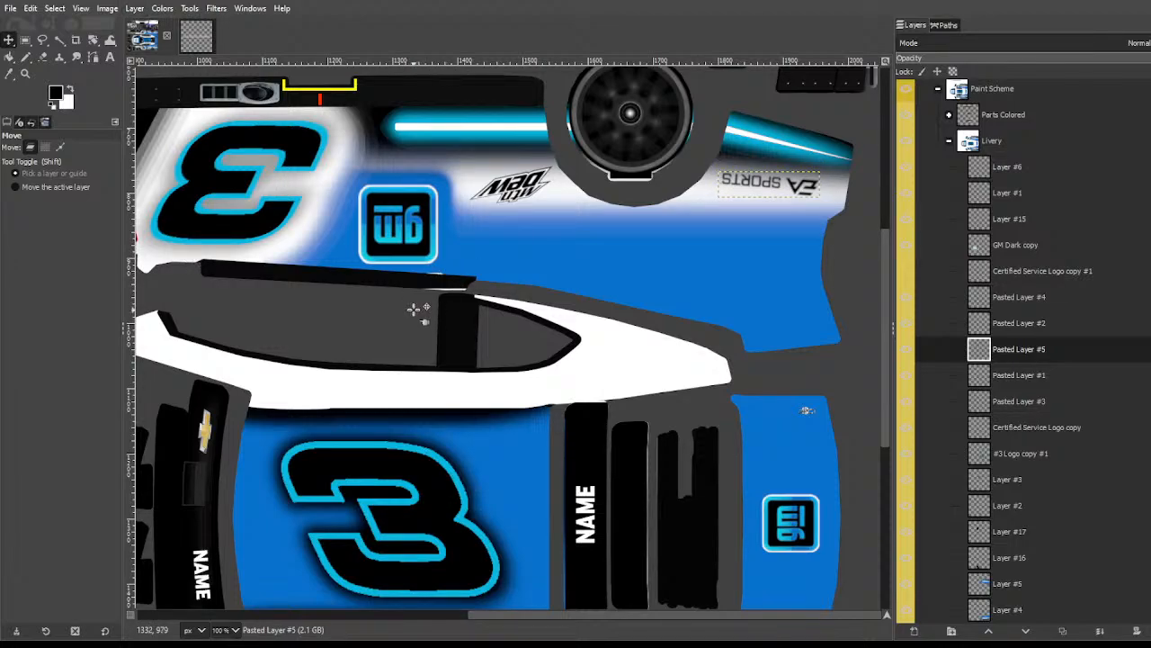
Step: Look over the paint template and compare the logos on the upper side panel with those on the lower one
{"action": "scroll", "coordinate": [413, 308], "scroll_direction": "up", "scroll_amount": 3}
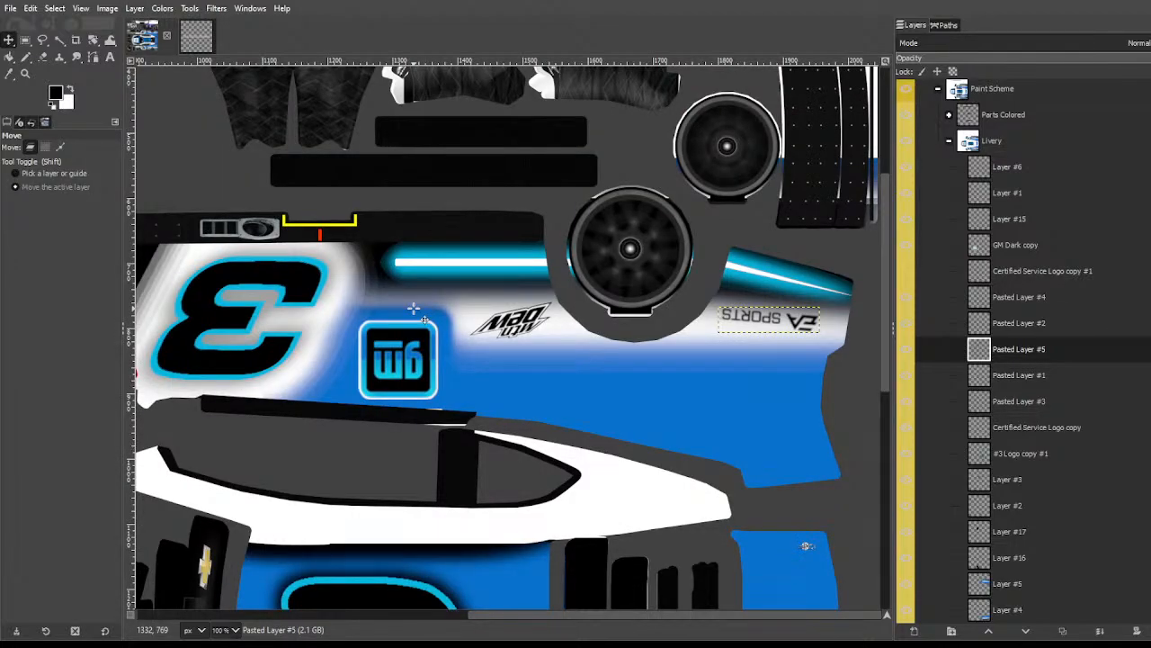
{"action": "scroll", "coordinate": [432, 320], "scroll_direction": "left", "scroll_amount": 4}
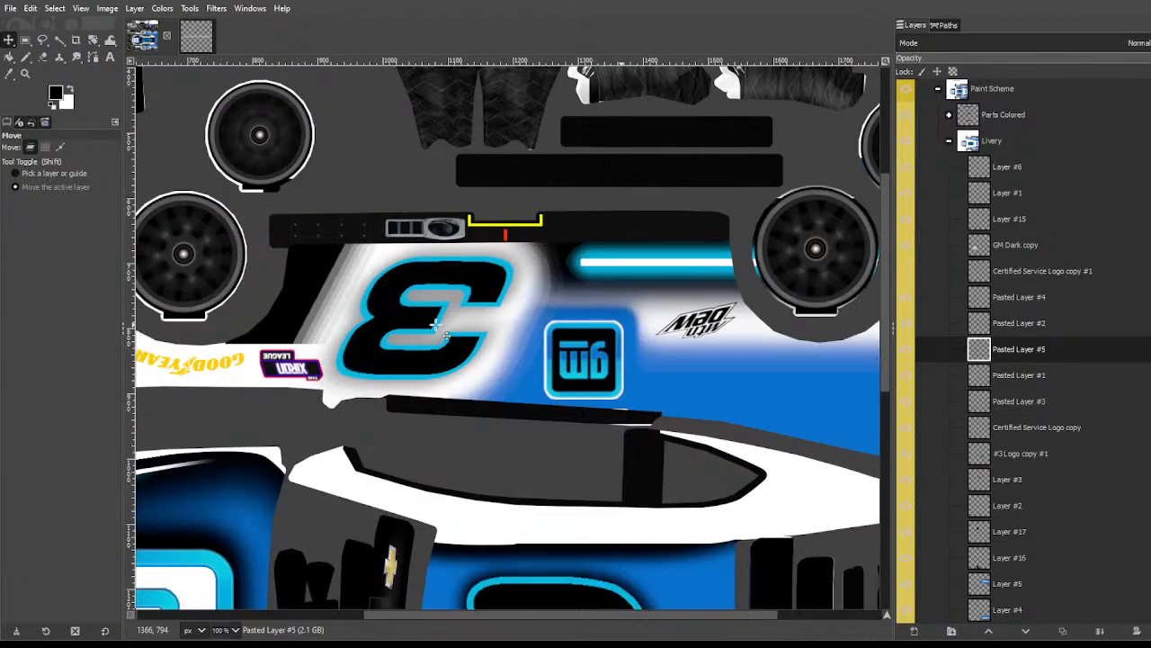
{"action": "key", "text": "shift"}
{"action": "left_click", "coordinate": [58, 40]}
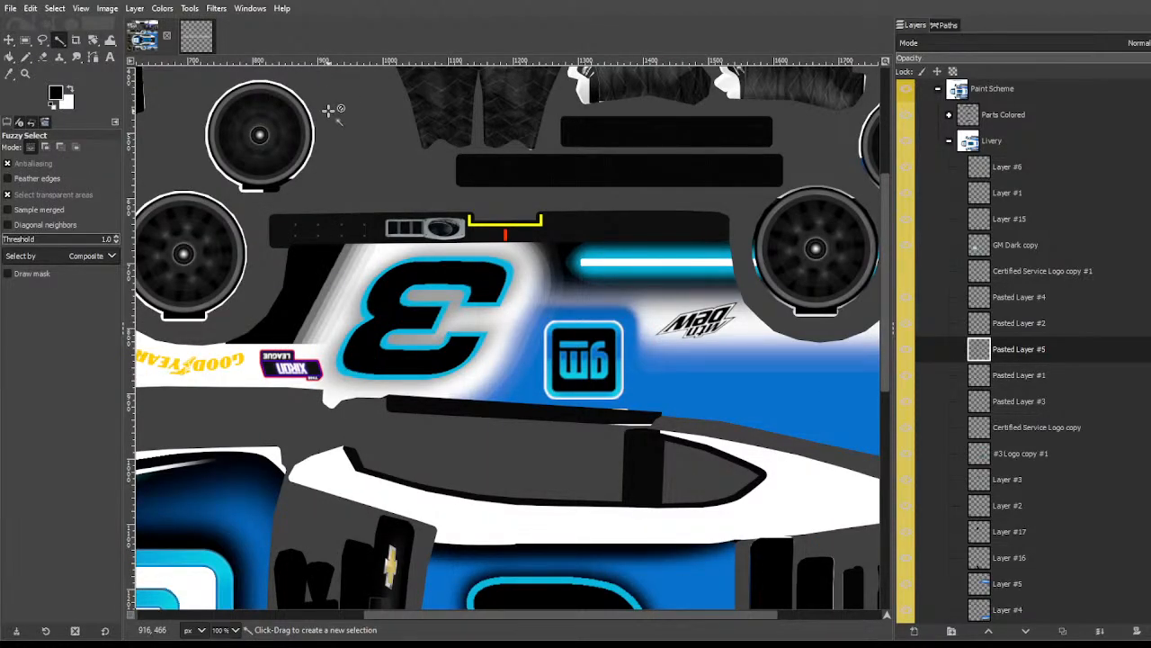
{"action": "key", "text": "minus"}
{"action": "key", "text": "minus"}
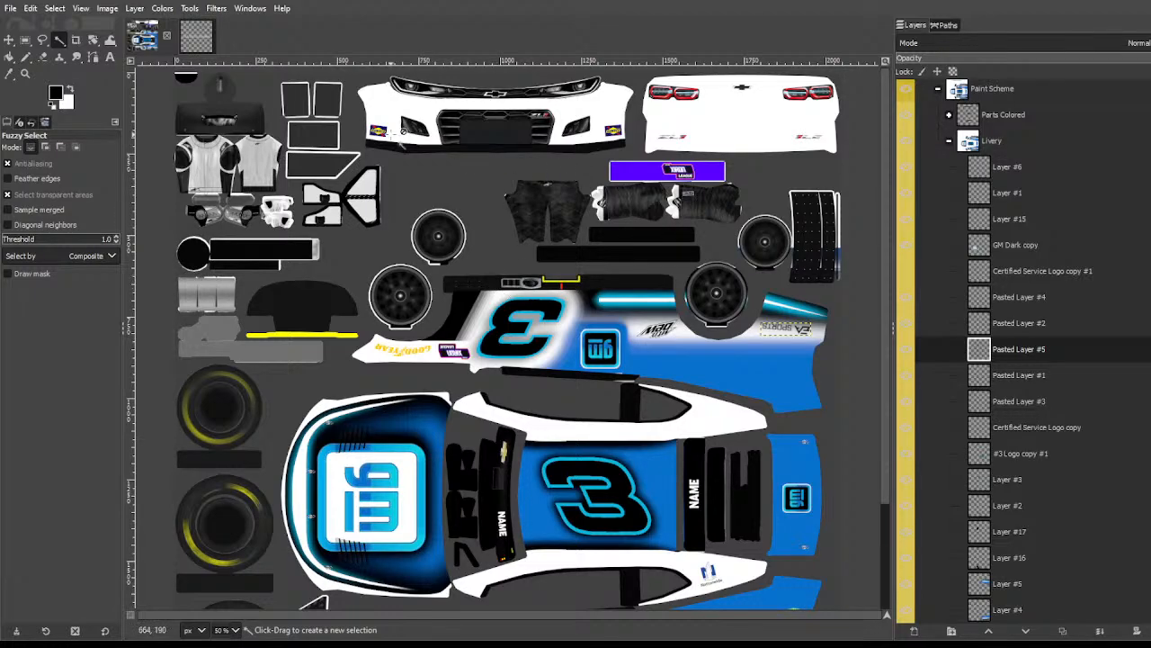
{"action": "scroll", "coordinate": [549, 306], "scroll_direction": "down", "scroll_amount": 3}
{"action": "key", "text": "shift"}
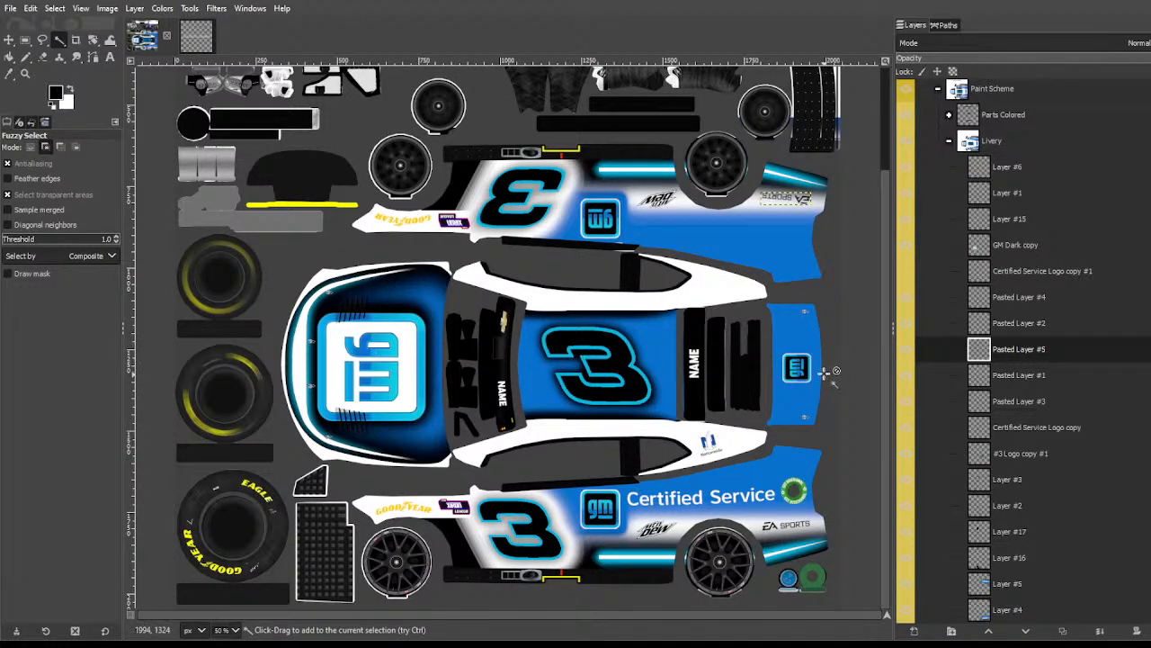
Step: Show the hidden Certified Service Logo copy #1 layer and invert its colors so the lettering turns white
{"action": "scroll", "coordinate": [993, 513], "scroll_direction": "down", "scroll_amount": 3}
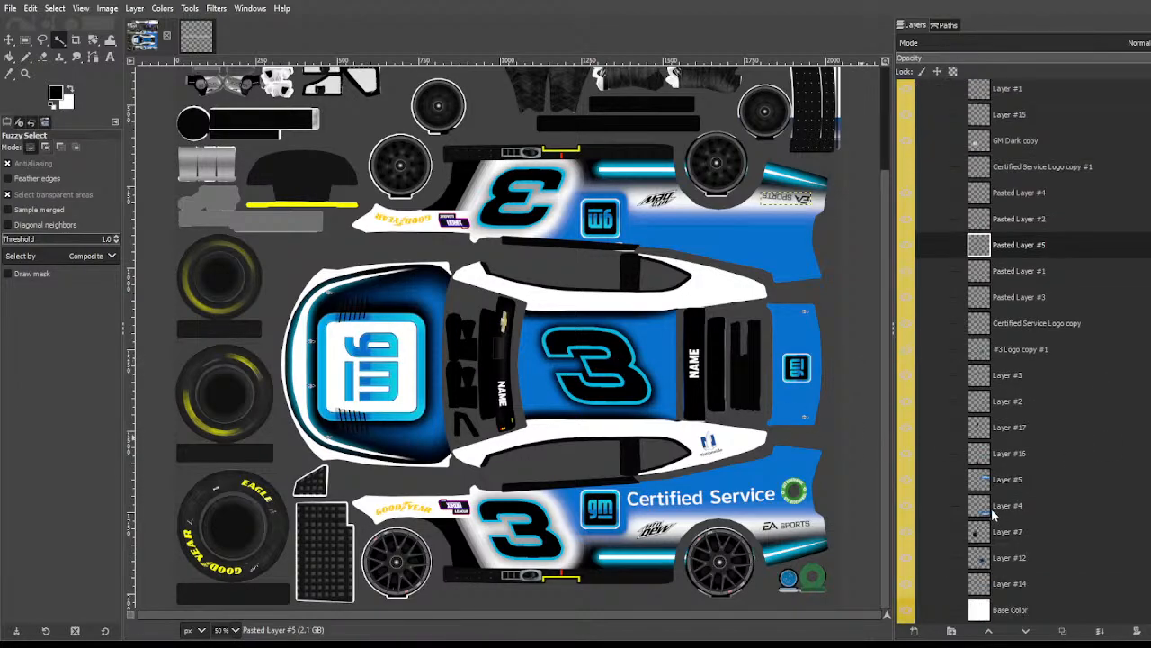
{"action": "scroll", "coordinate": [1012, 540], "scroll_direction": "up", "scroll_amount": 10}
{"action": "left_click", "coordinate": [993, 495]}
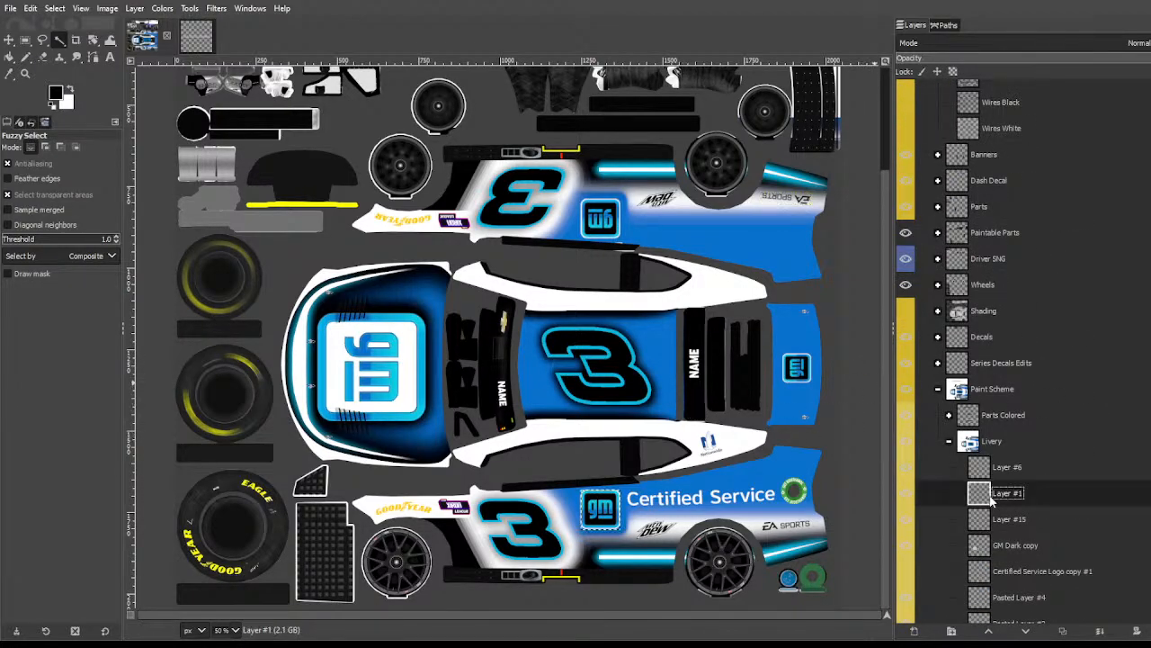
{"action": "left_click", "coordinate": [1033, 570]}
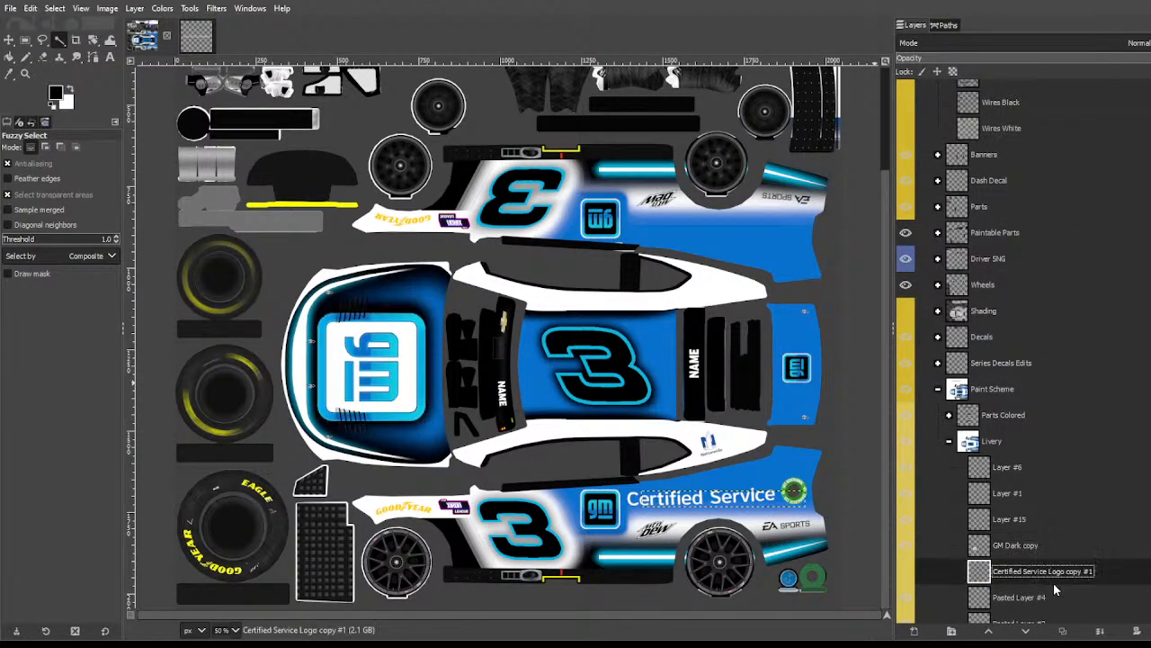
{"action": "left_click", "coordinate": [909, 573]}
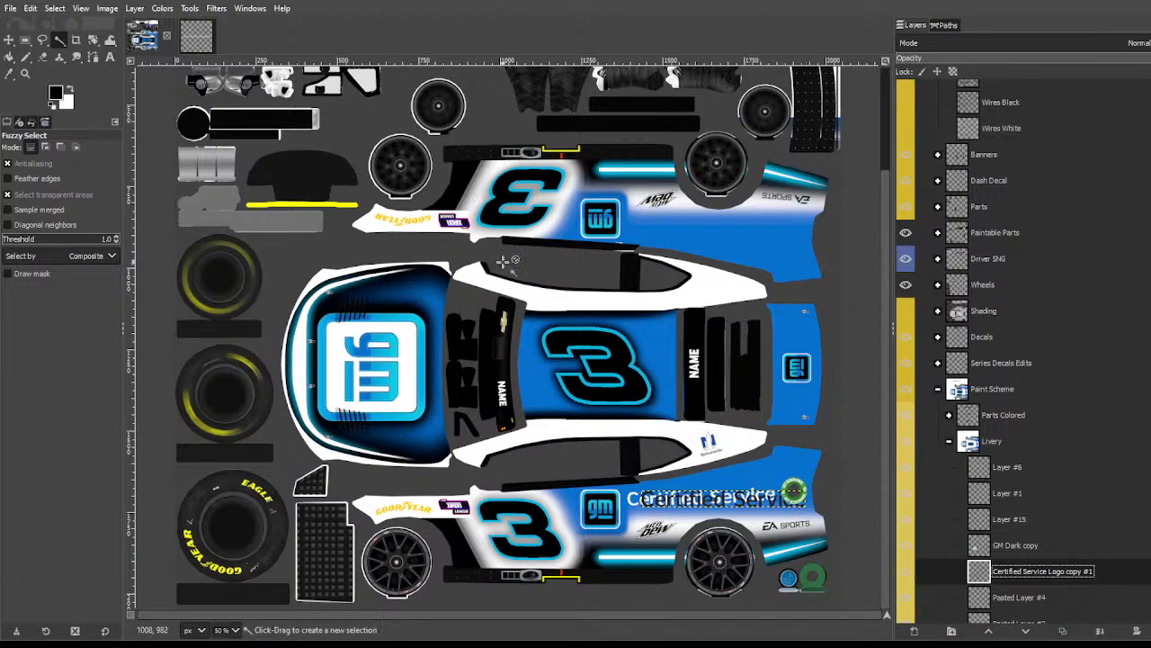
{"action": "left_click", "coordinate": [166, 10]}
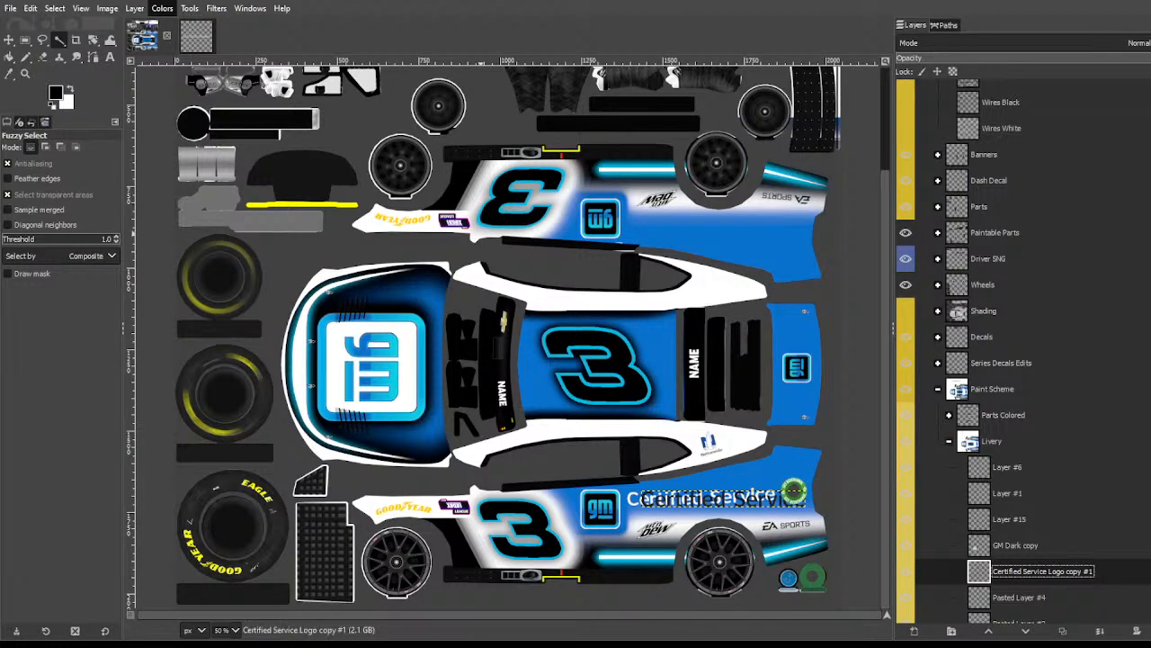
{"action": "left_click", "coordinate": [220, 363]}
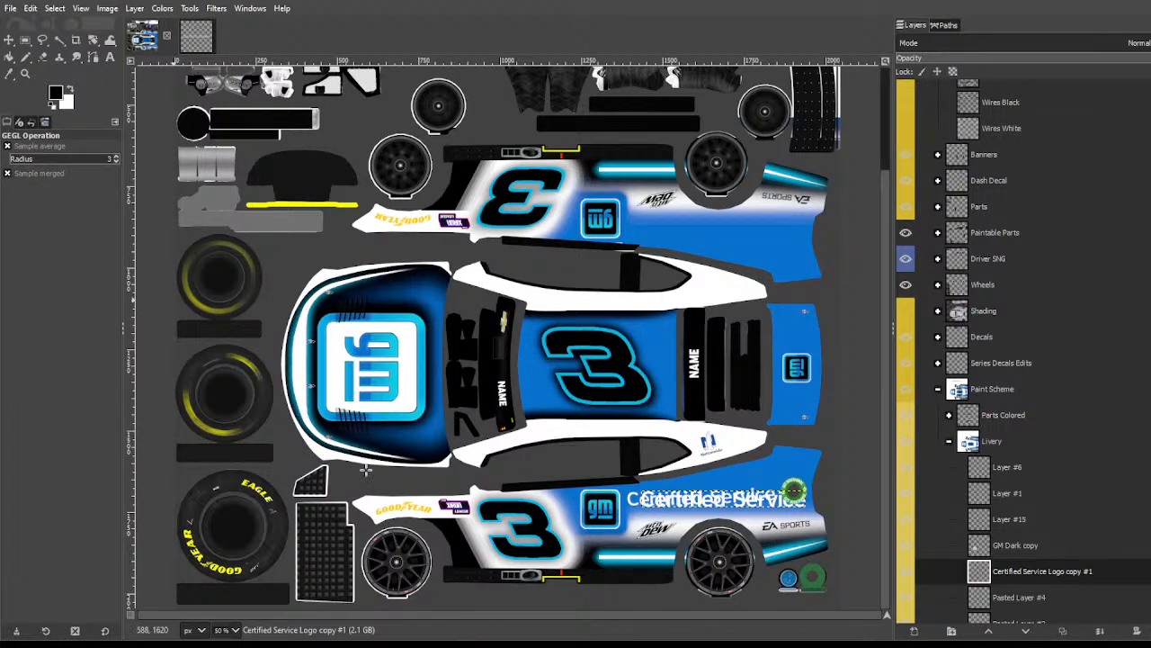
Step: Rotate the white Certified Service lettering upside down for the upper side panel
{"action": "key", "text": "shift+r"}
{"action": "left_click_drag", "start_coordinate": [559, 407], "coordinate": [886, 544]}
{"action": "key", "text": "Escape"}
Step: Move the Certified Service lettering to the upper side panel, beside the GM logo, and scale it to 531 × 54 px
{"action": "key", "text": "shift+s"}
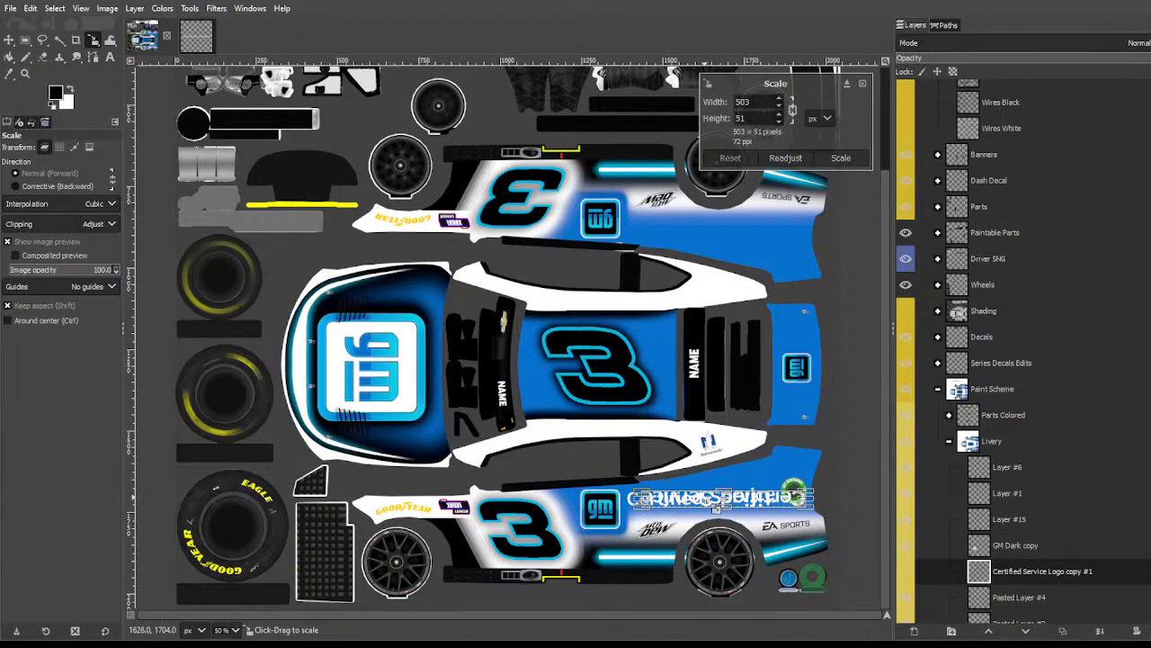
{"action": "left_click_drag", "start_coordinate": [736, 509], "coordinate": [727, 237]}
{"action": "left_click_drag", "start_coordinate": [884, 304], "coordinate": [855, 294]}
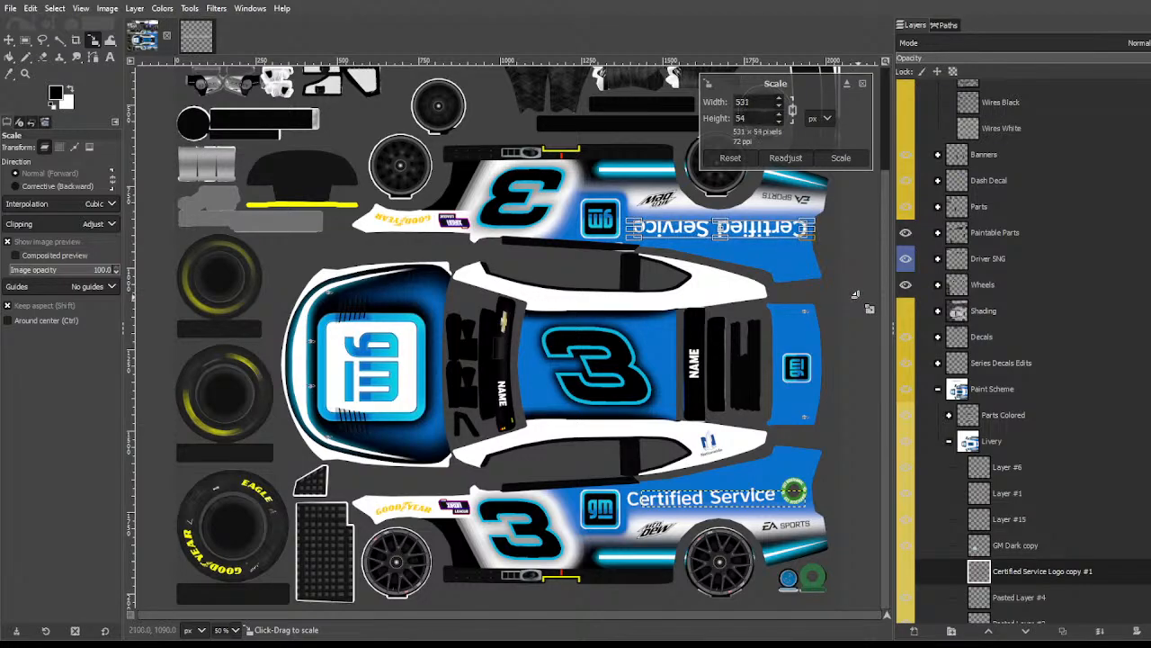
{"action": "key", "text": "Return"}
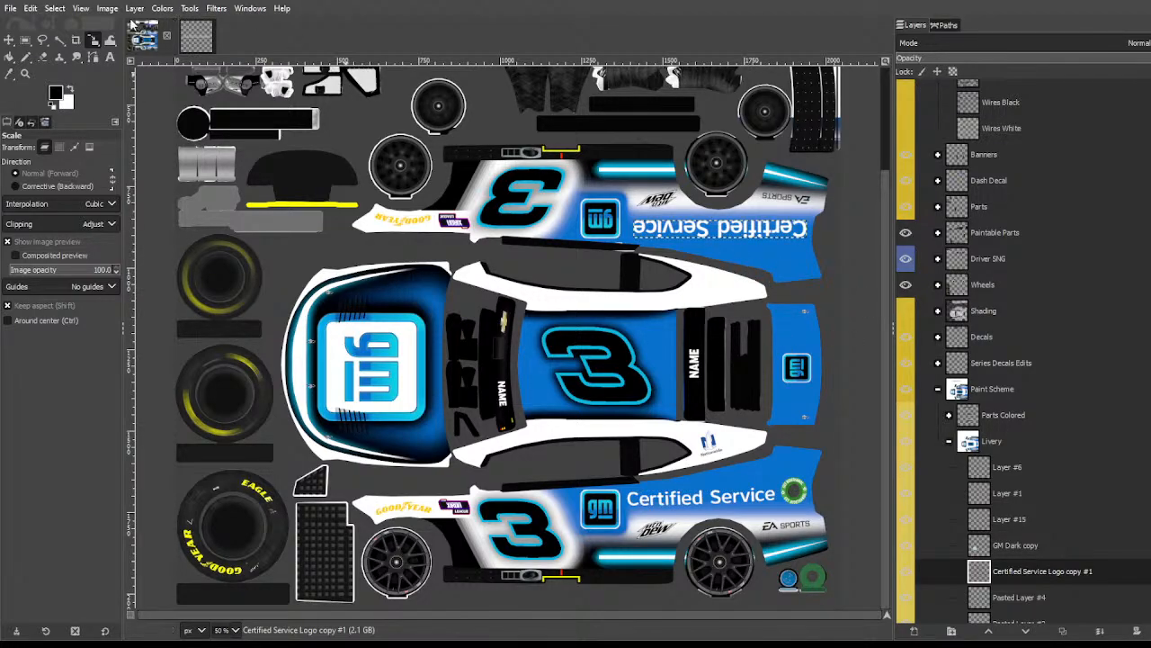
Step: Try to warp the upper Certified Service lettering with a Warp Transform size of 6224.18 and undo the warp
{"action": "key", "text": "w"}
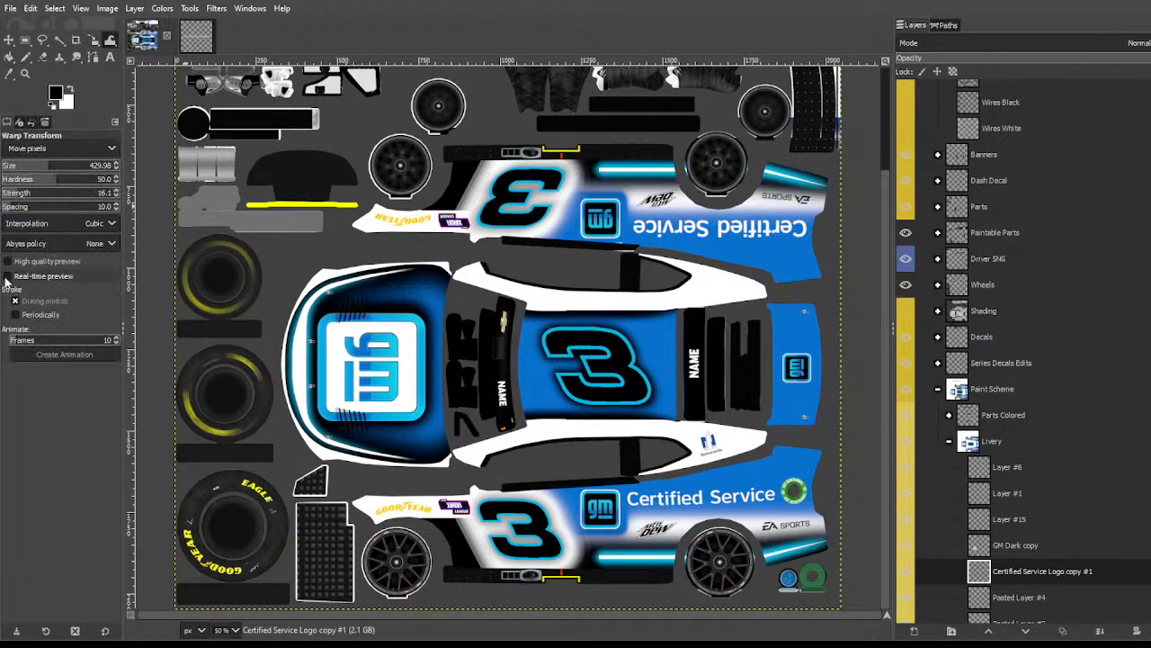
{"action": "left_click", "coordinate": [77, 168]}
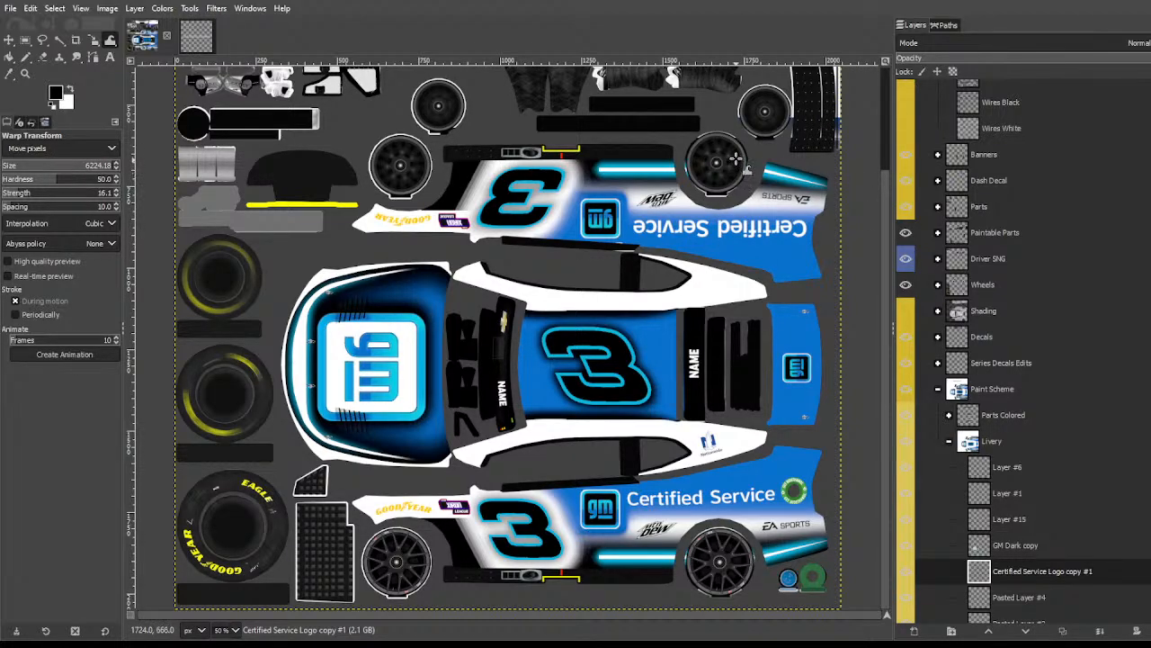
{"action": "left_click", "coordinate": [738, 126]}
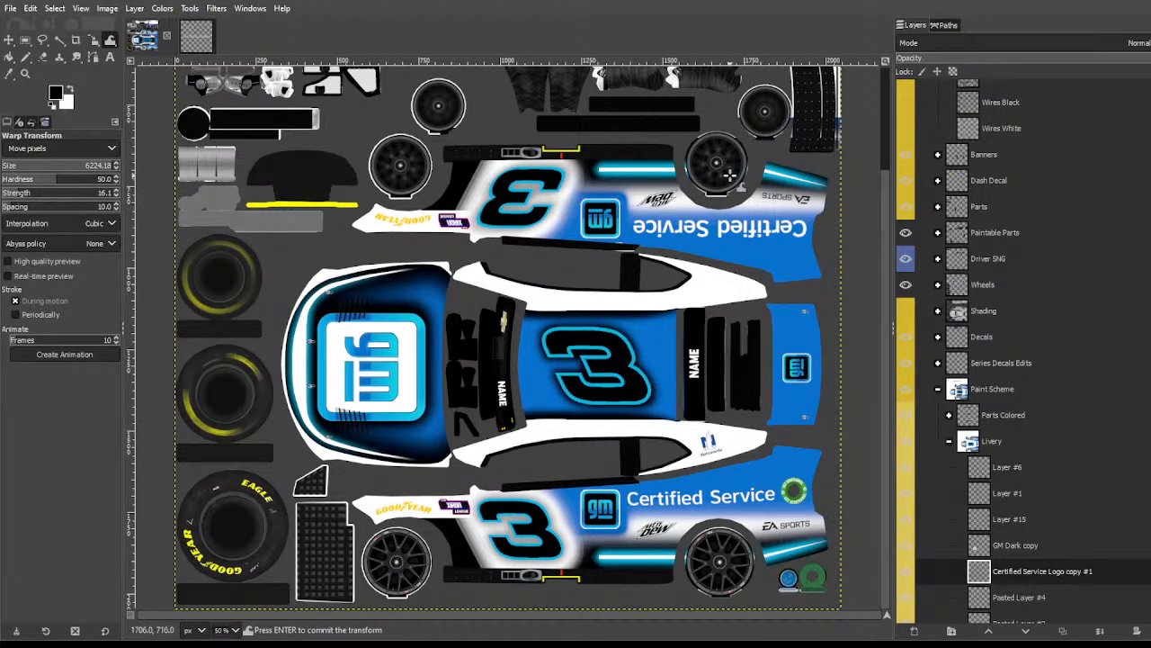
{"action": "left_click_drag", "start_coordinate": [713, 314], "coordinate": [724, 66]}
{"action": "left_click", "coordinate": [1028, 576]}
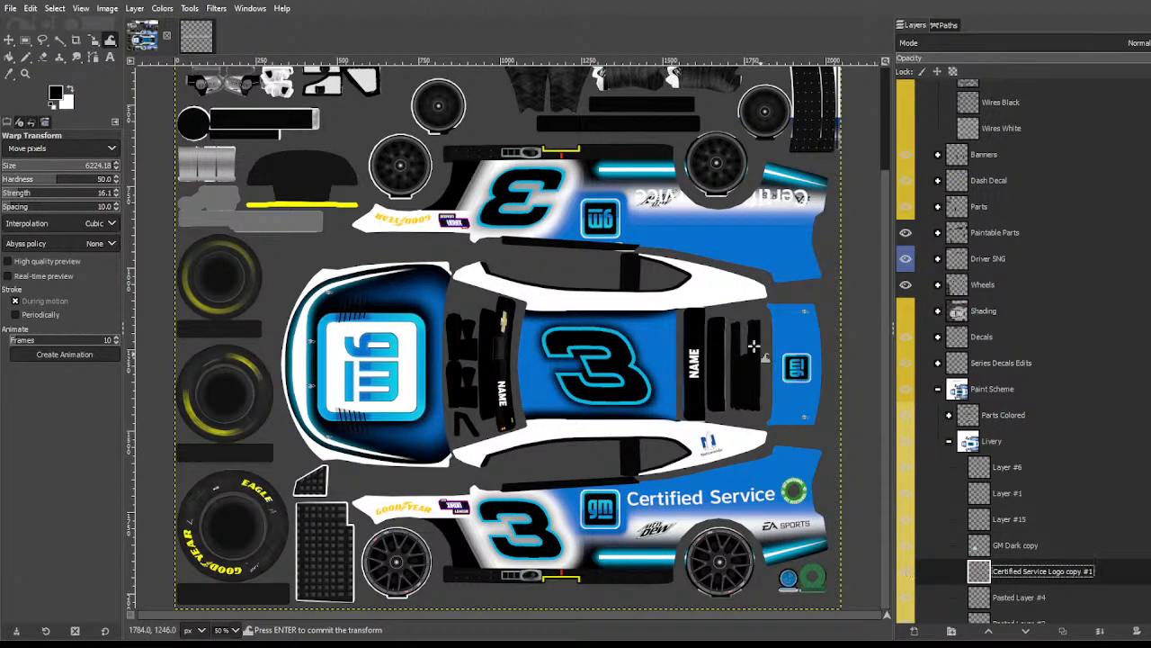
{"action": "key", "text": "ctrl+z"}
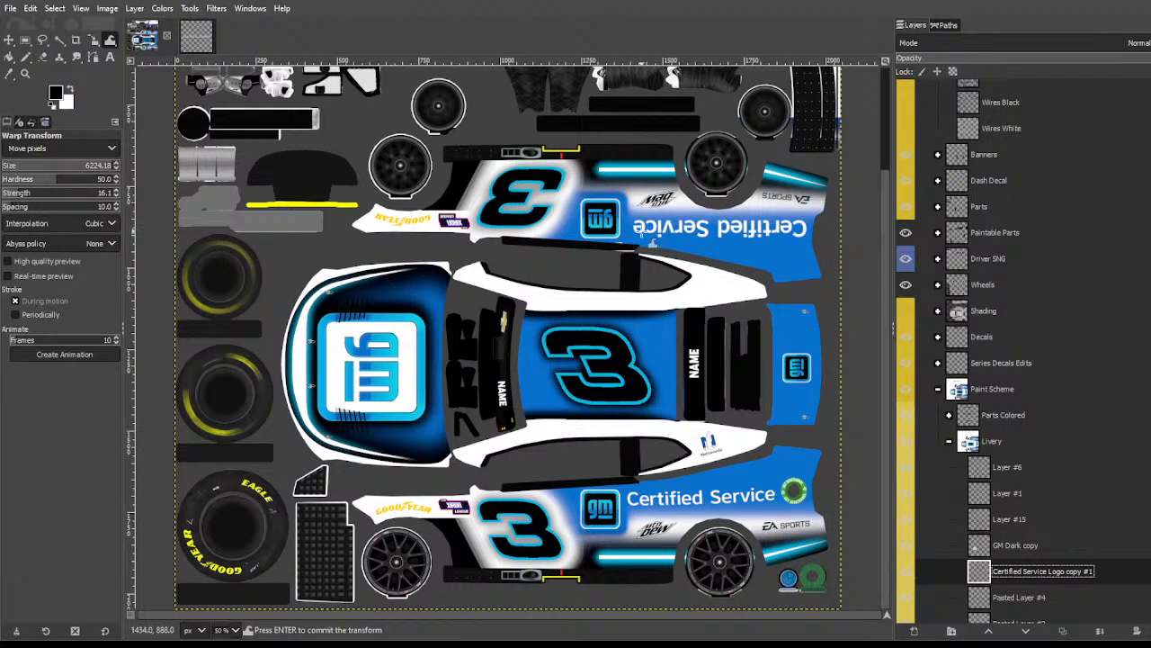
Step: Warp the upper Certified Service lettering using a Warp Transform size of 923.61 and apply a crop to content to its layer
{"action": "left_click_drag", "start_coordinate": [81, 165], "coordinate": [60, 168]}
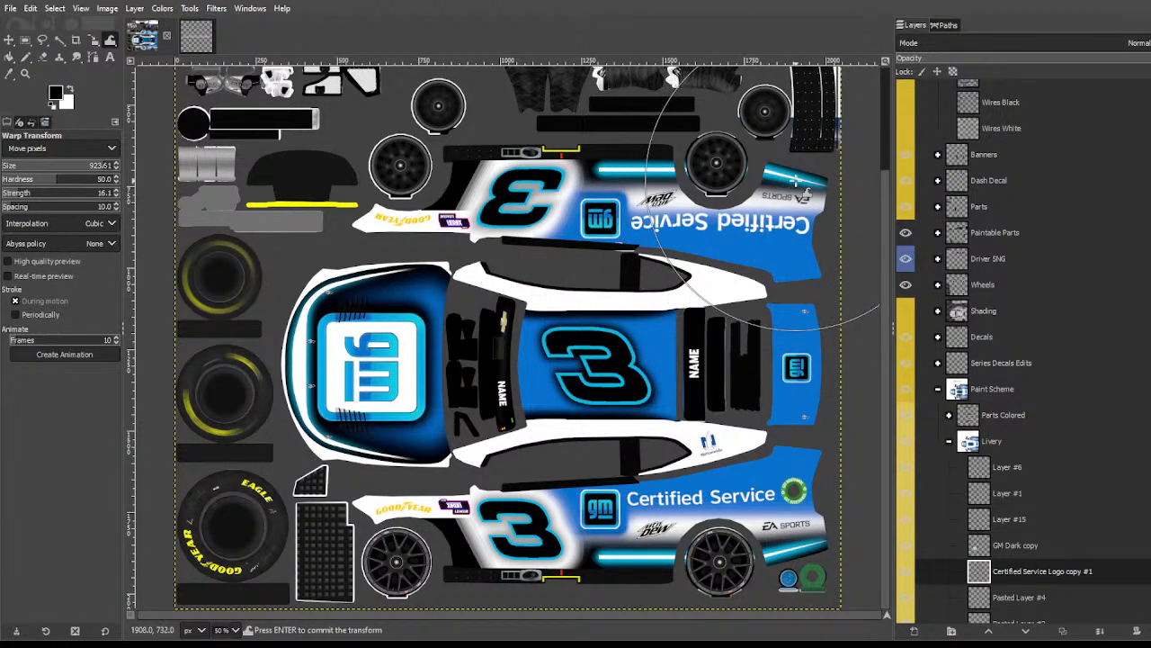
{"action": "left_click", "coordinate": [131, 8]}
{"action": "left_click", "coordinate": [182, 244]}
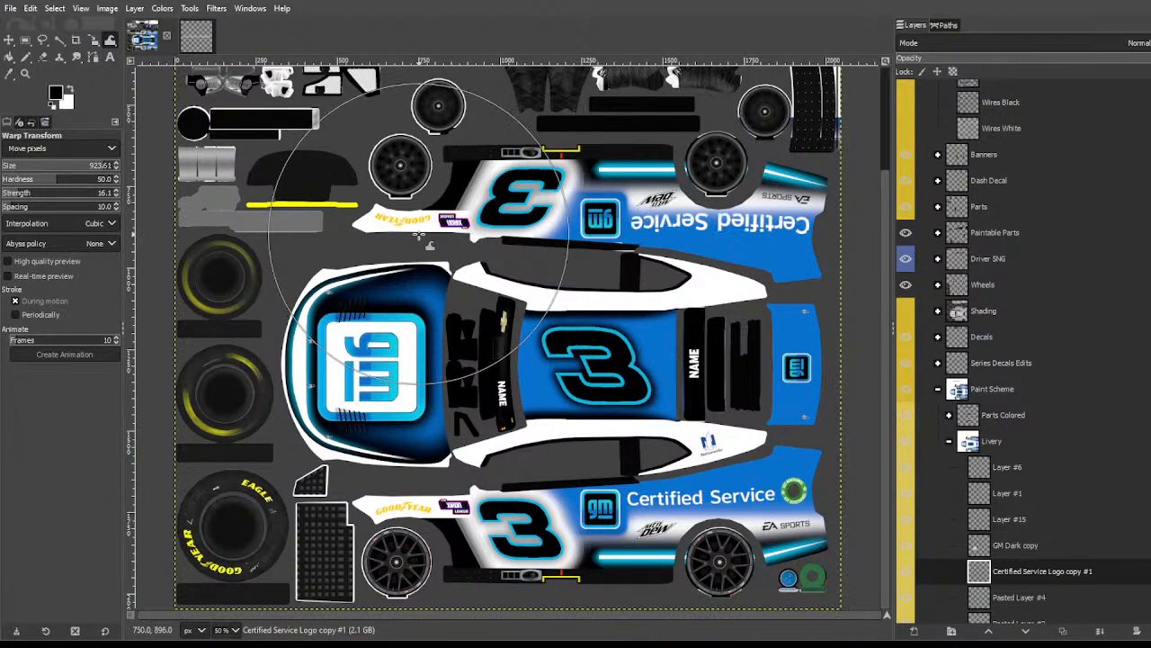
Step: Select the transparent area around the upper Certified Service lettering by color and trim the layer tightly to the lettering
{"action": "key", "text": "shift+o"}
{"action": "left_click", "coordinate": [486, 301]}
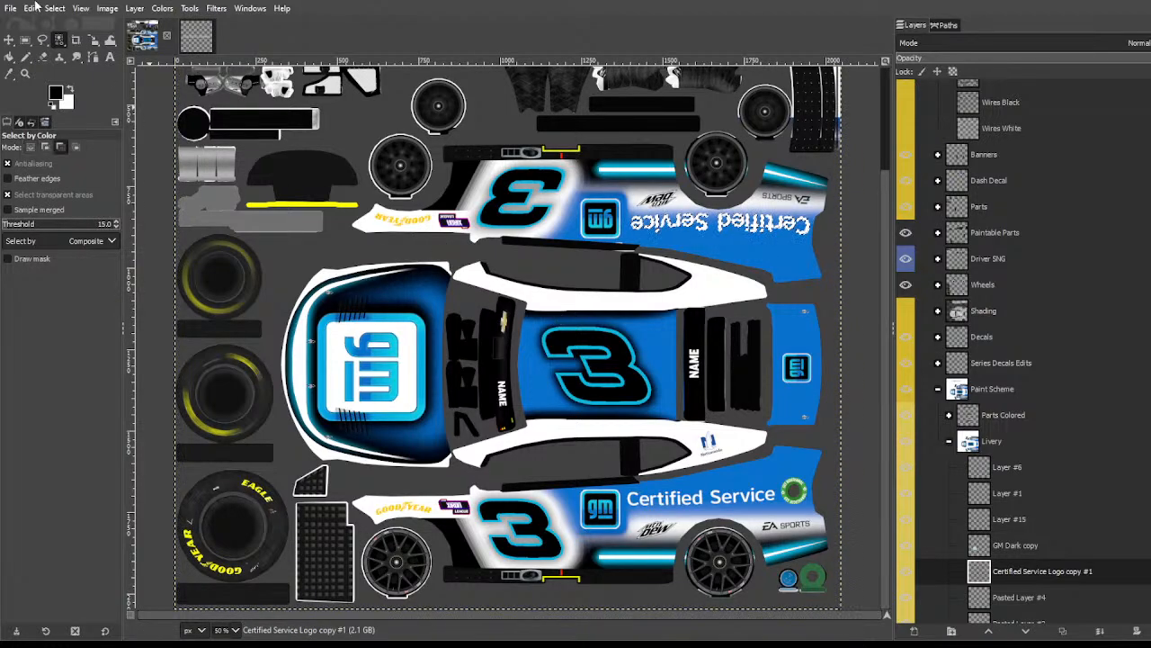
{"action": "key", "text": "ctrl+i"}
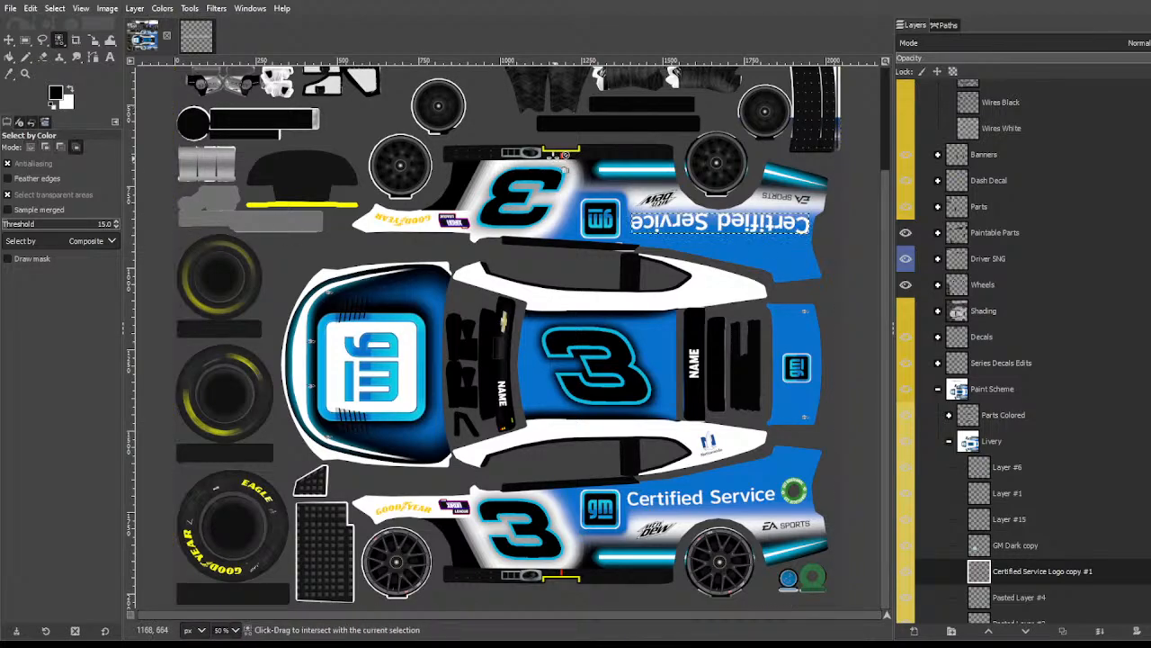
Step: Move the upper Certified Service lettering slightly down on the blue part of the side panel
{"action": "key", "text": "m"}
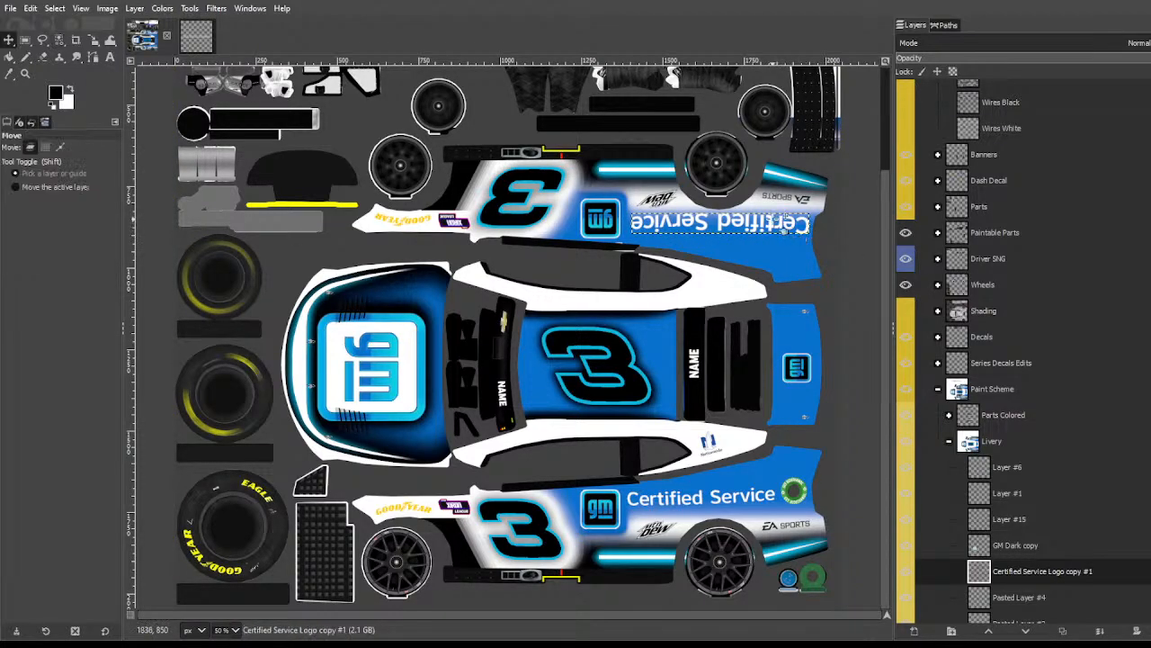
{"action": "left_click", "coordinate": [779, 225]}
{"action": "left_click_drag", "start_coordinate": [779, 225], "coordinate": [778, 233]}
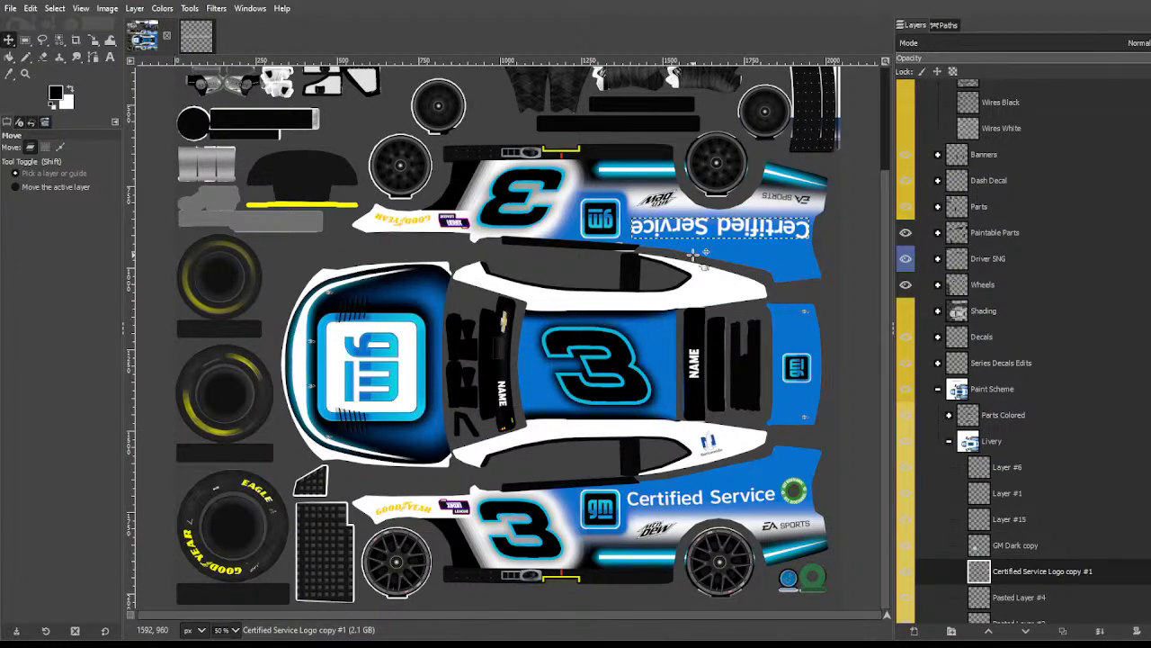
Step: Switch to the logo image and invert the Certified Service Logo layer's colors so the lettering turns white
{"action": "left_click", "coordinate": [58, 40]}
{"action": "scroll", "coordinate": [400, 251], "scroll_direction": "up", "scroll_amount": 3}
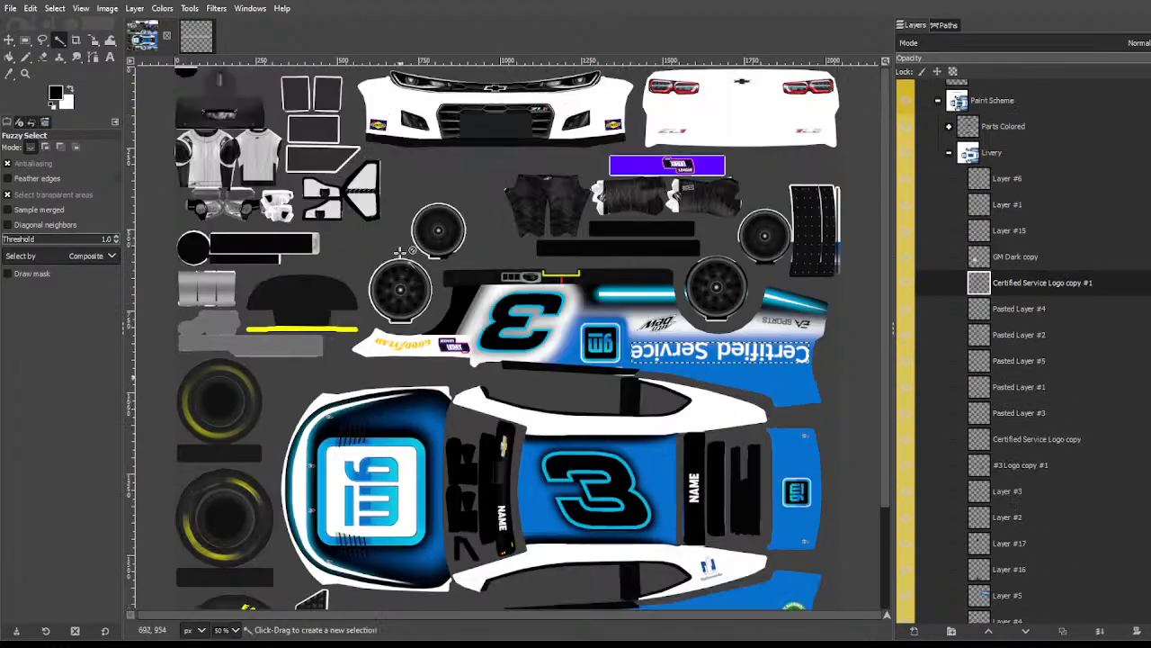
{"action": "left_click", "coordinate": [210, 44]}
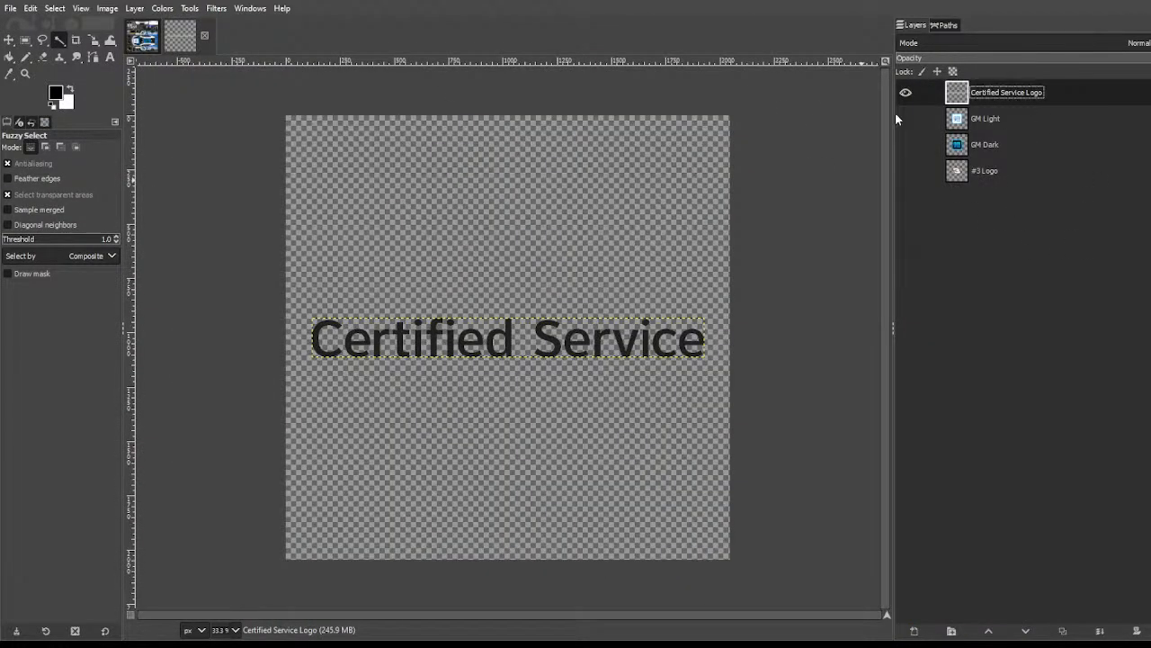
{"action": "left_click", "coordinate": [162, 8]}
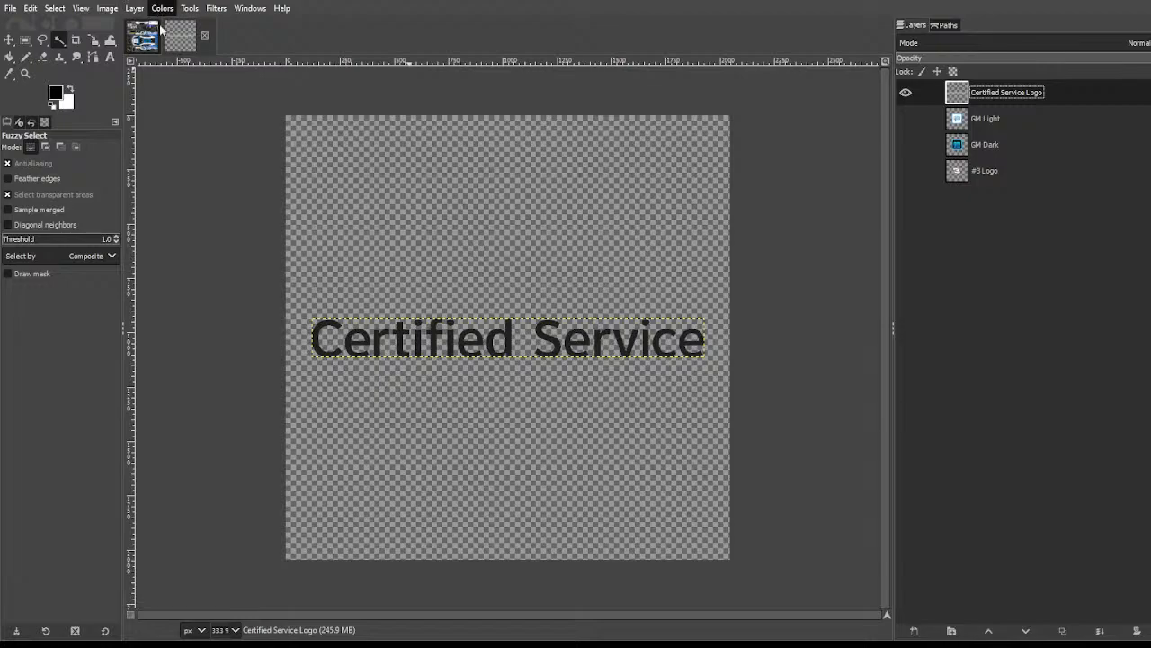
{"action": "left_click", "coordinate": [211, 360]}
{"action": "key", "text": "ctrl+z"}
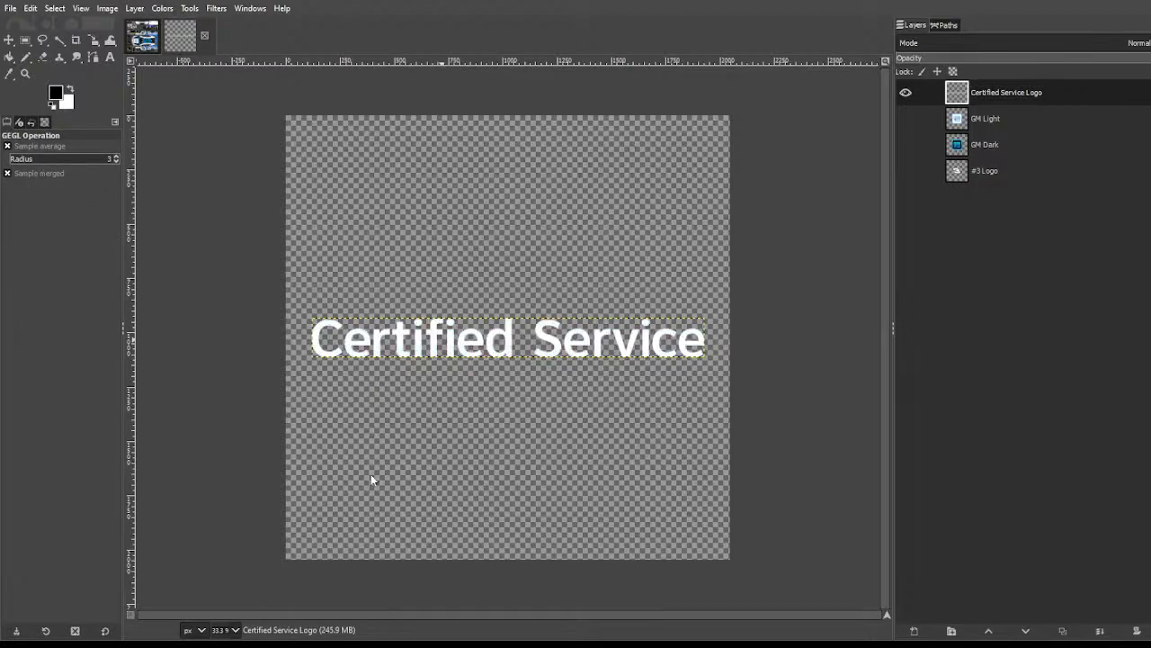
Step: Copy the white Certified Service logo into the livery image as a new layer and move it up across the bumper panels
{"action": "key", "text": "ctrl+c"}
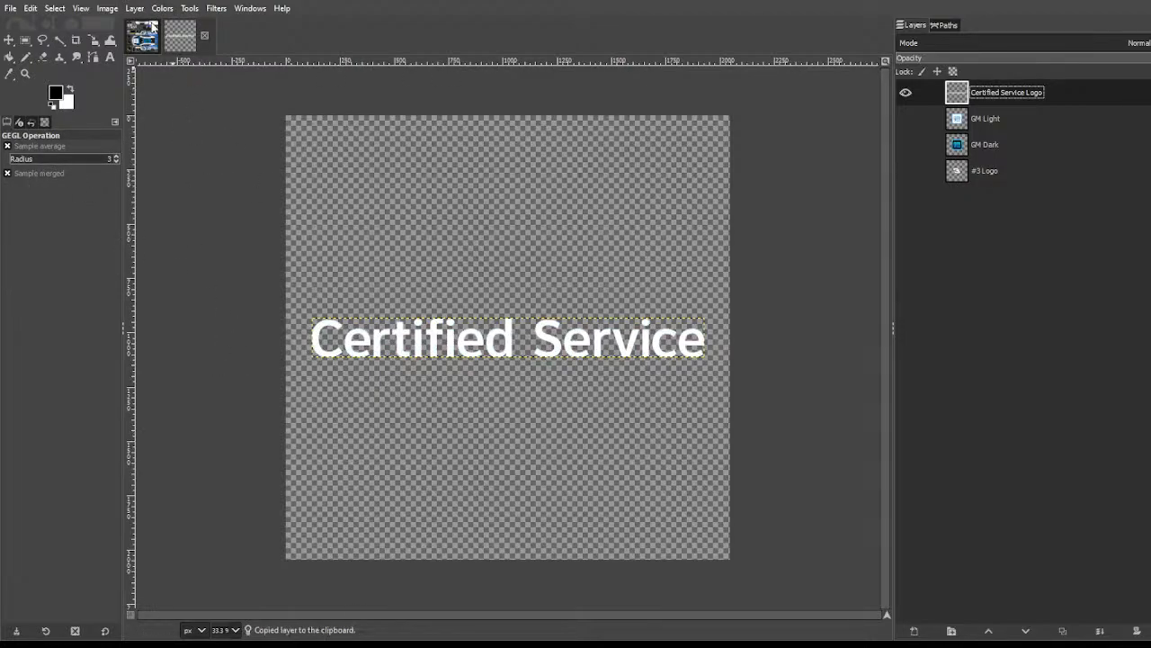
{"action": "left_click", "coordinate": [141, 27]}
{"action": "key", "text": "ctrl+v"}
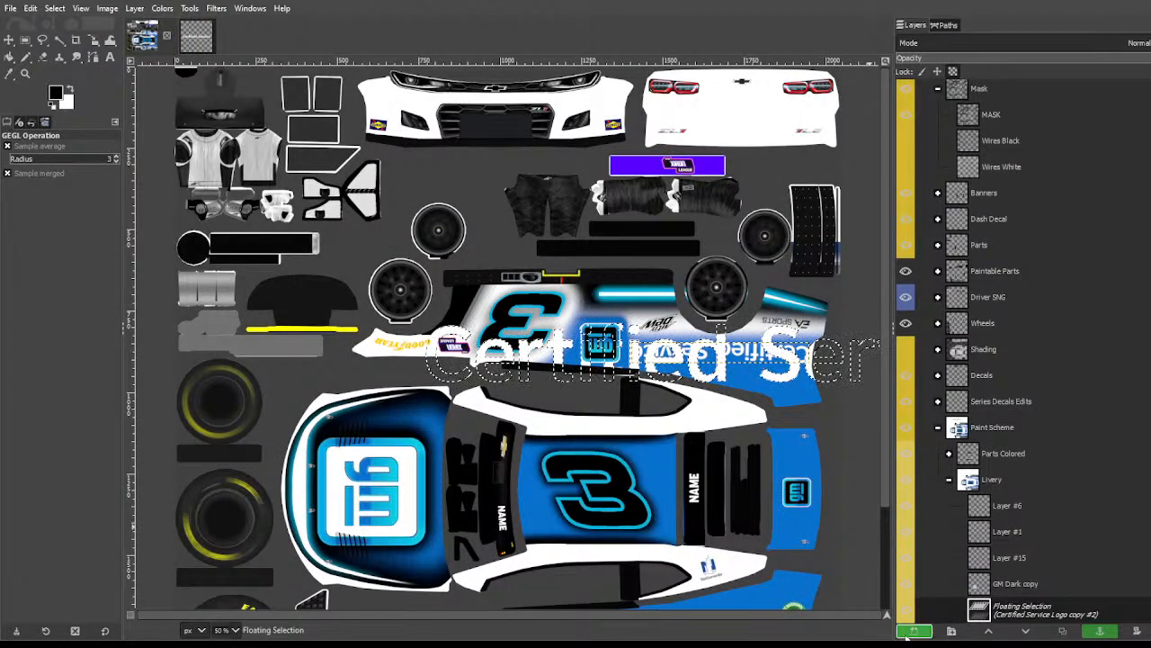
{"action": "left_click", "coordinate": [911, 630]}
{"action": "key", "text": "m"}
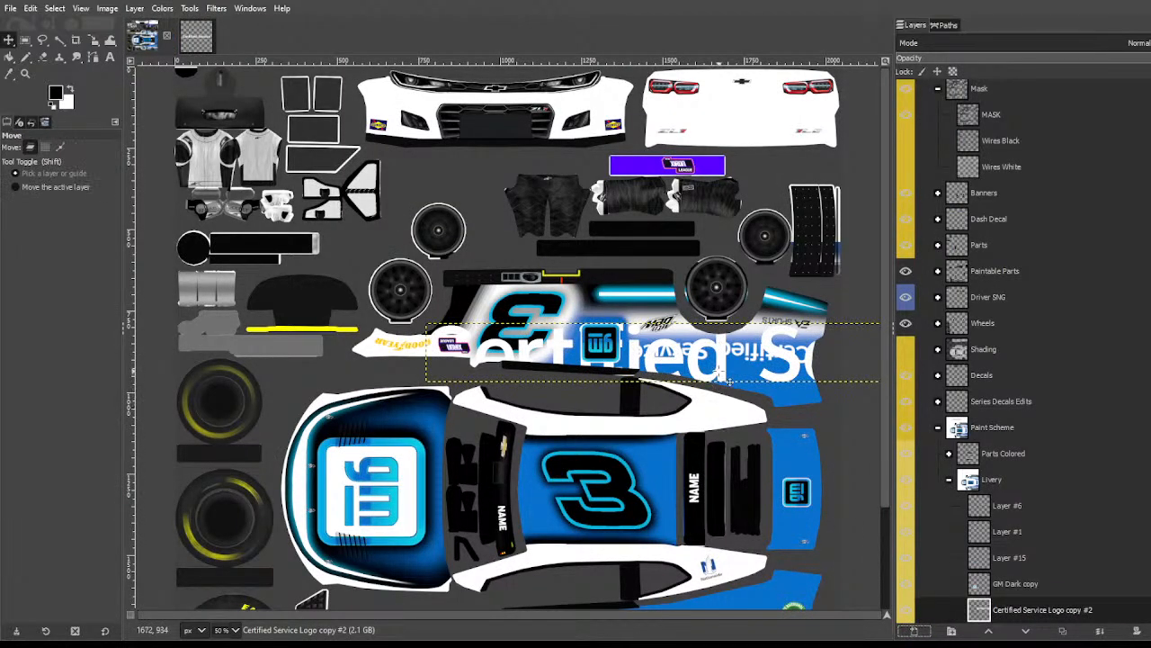
{"action": "left_click_drag", "start_coordinate": [712, 373], "coordinate": [516, 139]}
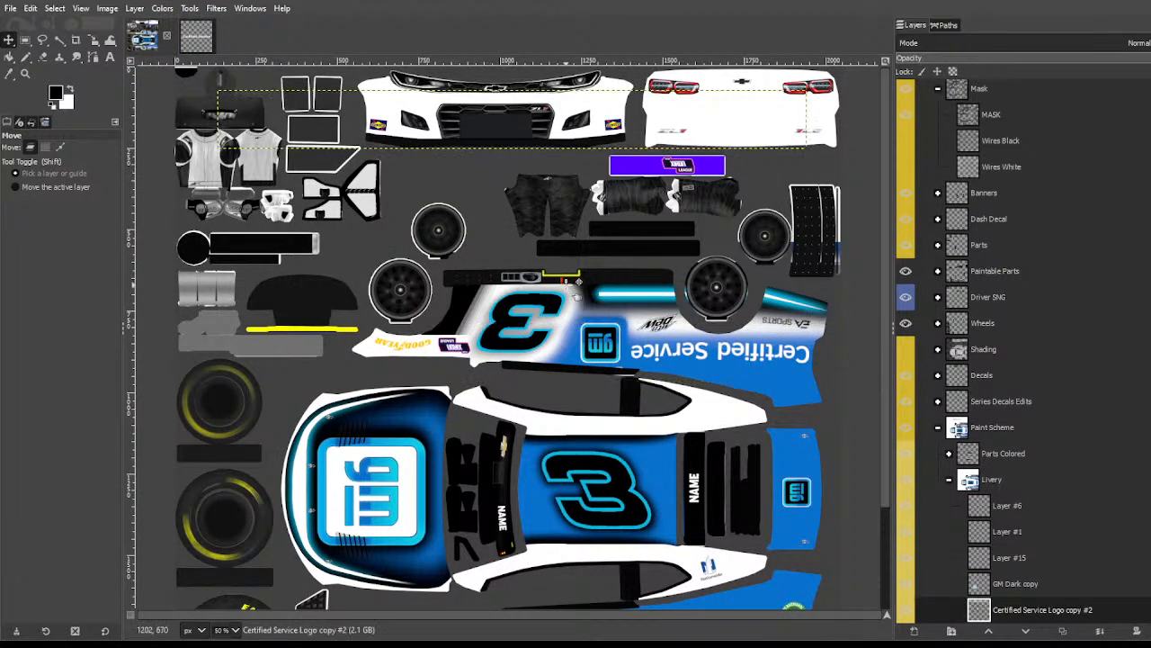
{"action": "scroll", "coordinate": [556, 264], "scroll_direction": "down", "scroll_amount": 2}
{"action": "scroll", "coordinate": [555, 264], "scroll_direction": "up", "scroll_amount": 2}
Step: Select the rear bumper area using the MASK layer, fill it with light blue on the Base Color layer and clear the selection
{"action": "left_click", "coordinate": [69, 79]}
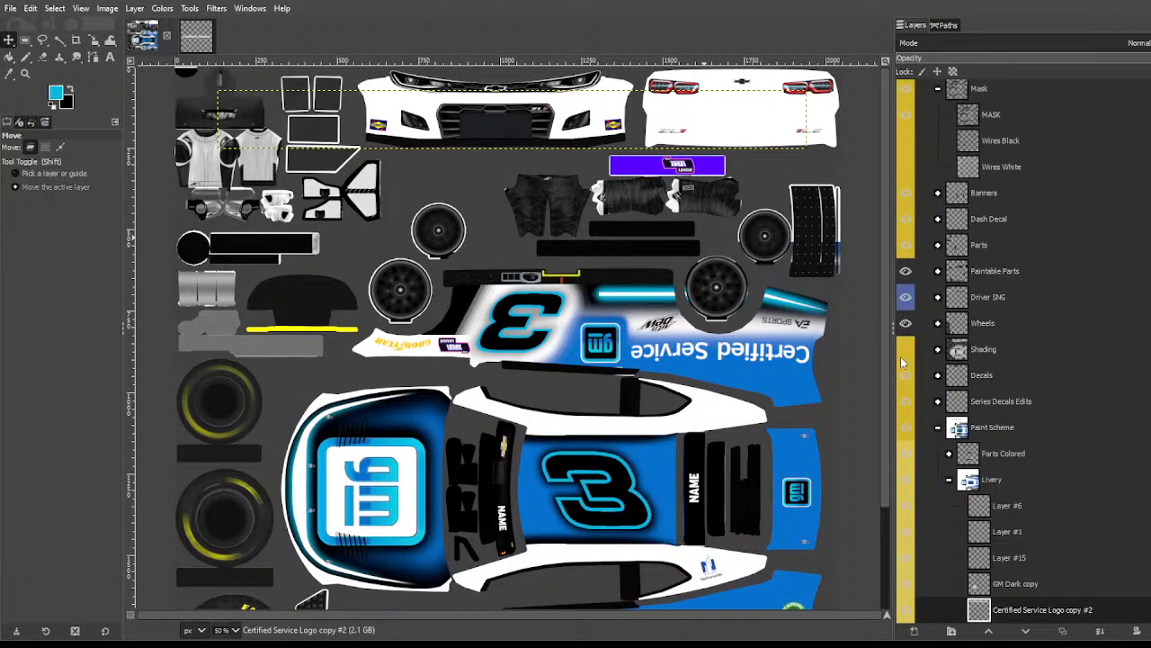
{"action": "key", "text": "shift+b"}
{"action": "scroll", "coordinate": [1001, 147], "scroll_direction": "up", "scroll_amount": 1}
{"action": "left_click", "coordinate": [989, 144]}
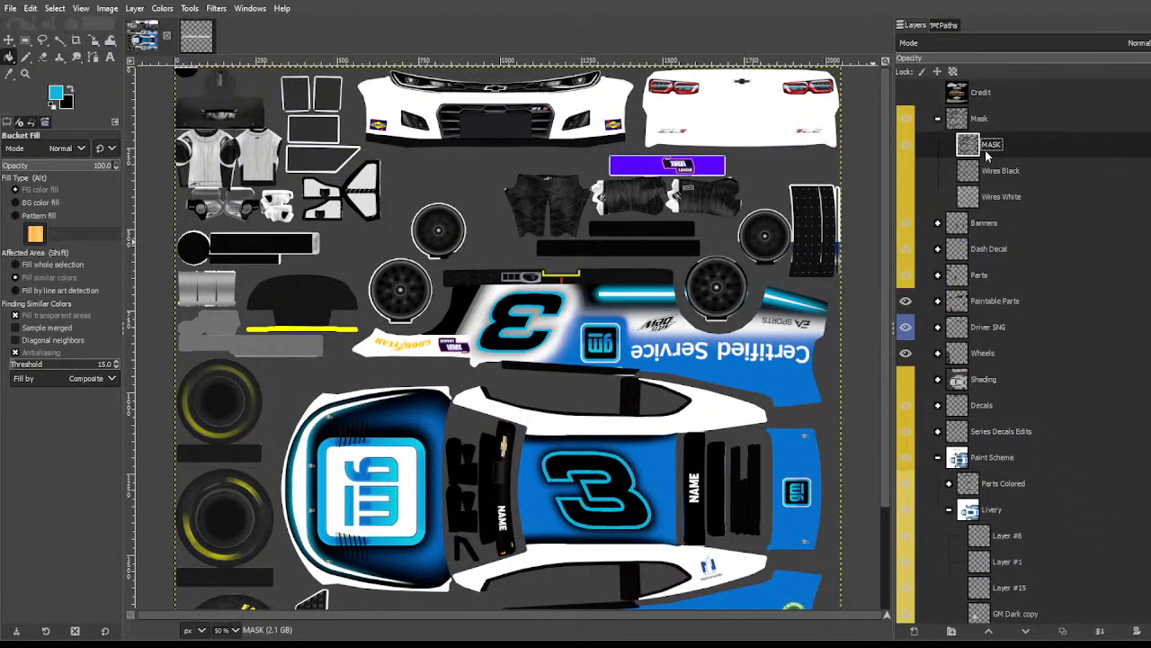
{"action": "key", "text": "u"}
{"action": "scroll", "coordinate": [1030, 315], "scroll_direction": "down", "scroll_amount": 10}
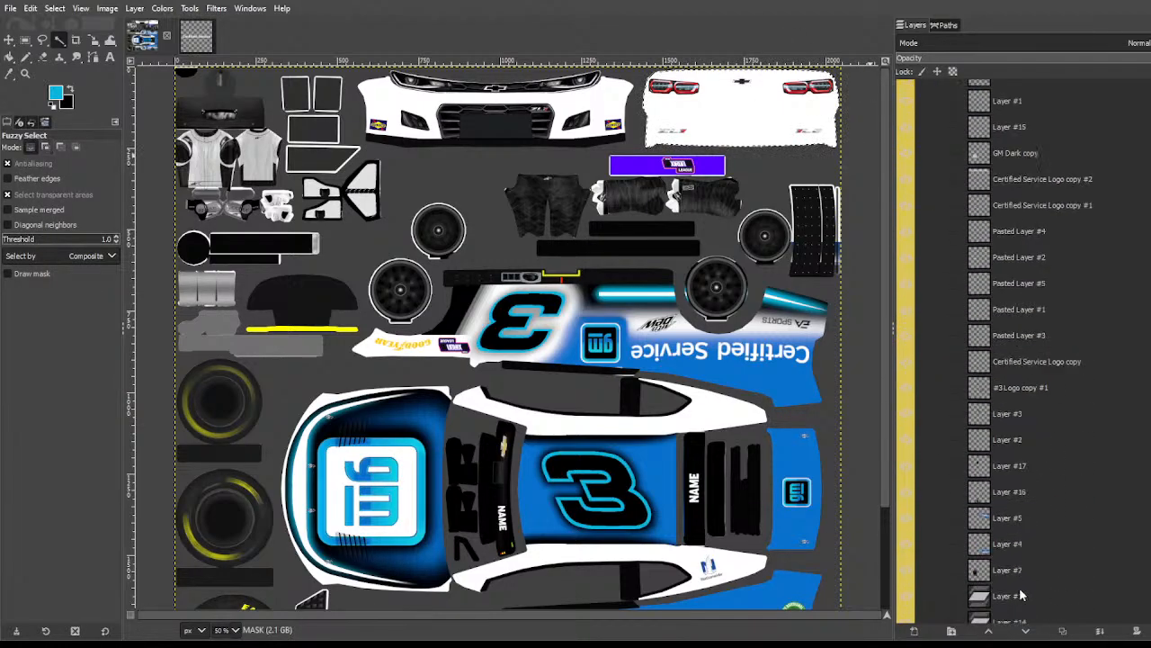
{"action": "left_click", "coordinate": [1010, 610]}
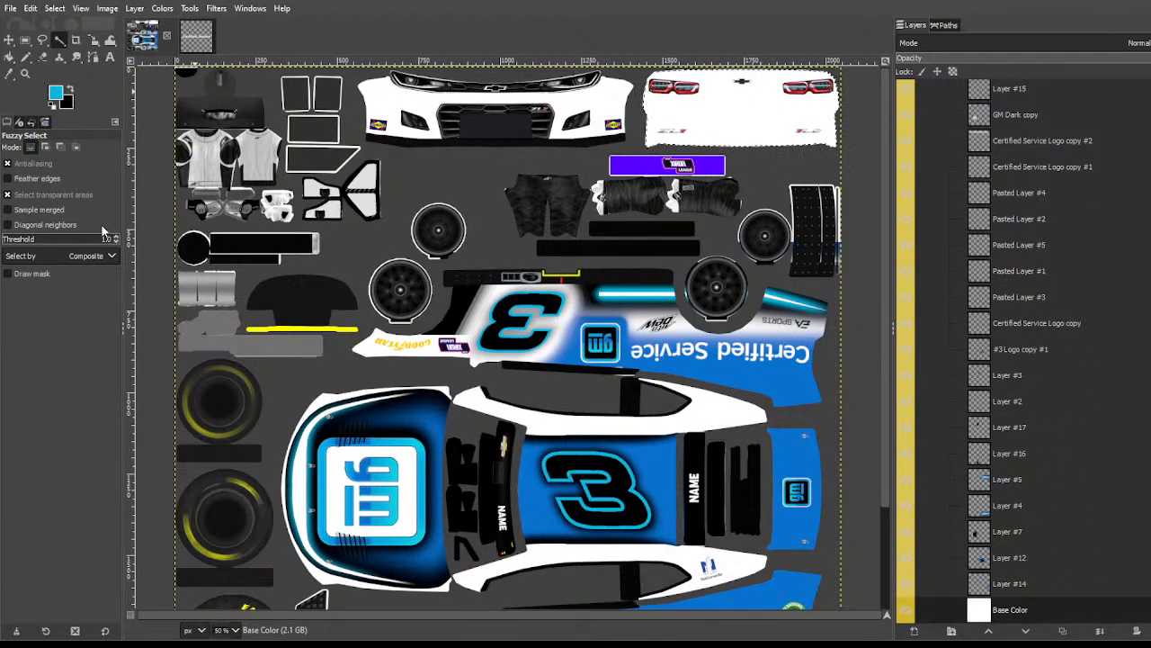
{"action": "key", "text": "shift+b"}
{"action": "left_click", "coordinate": [712, 128]}
{"action": "key", "text": "ctrl+shift+a"}
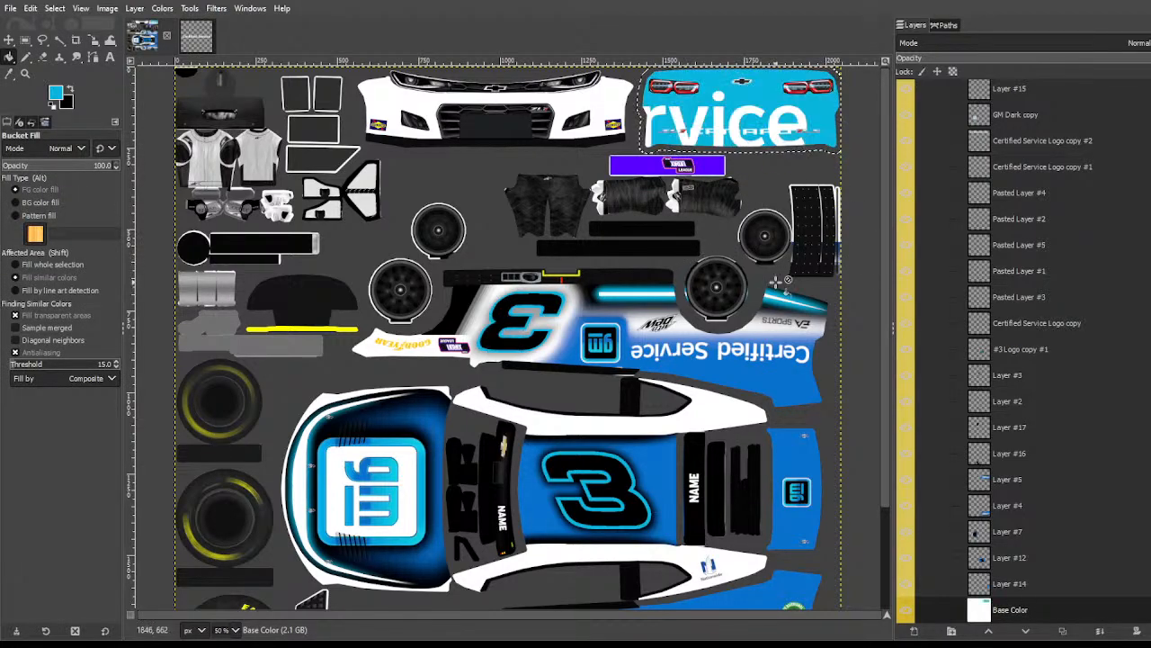
Step: Go through the Livery group's layers and make the Certified Service Logo copy #2 layer active
{"action": "left_click", "coordinate": [1010, 586]}
{"action": "left_click", "coordinate": [1001, 564]}
{"action": "key", "text": "Up"}
{"action": "key", "text": "Up"}
{"action": "key", "text": "Up"}
{"action": "key", "text": "Up"}
{"action": "key", "text": "Up"}
{"action": "key", "text": "Up"}
{"action": "key", "text": "Up"}
{"action": "key", "text": "Up"}
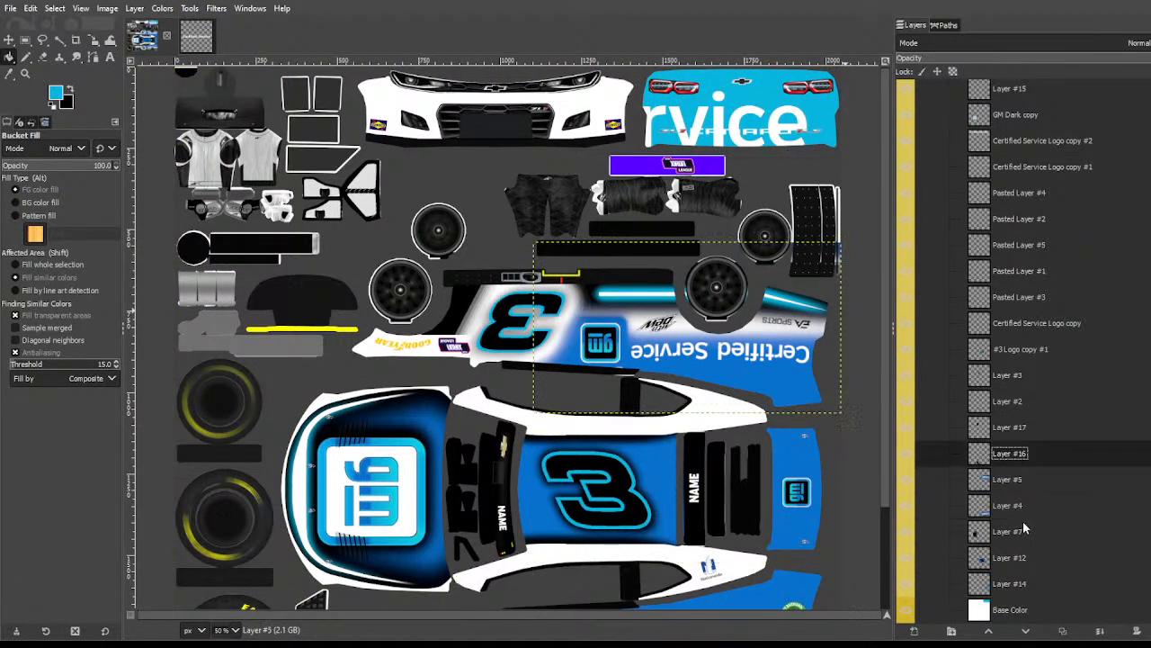
{"action": "scroll", "coordinate": [1031, 404], "scroll_direction": "up", "scroll_amount": 7}
{"action": "scroll", "coordinate": [1020, 405], "scroll_direction": "down", "scroll_amount": 7}
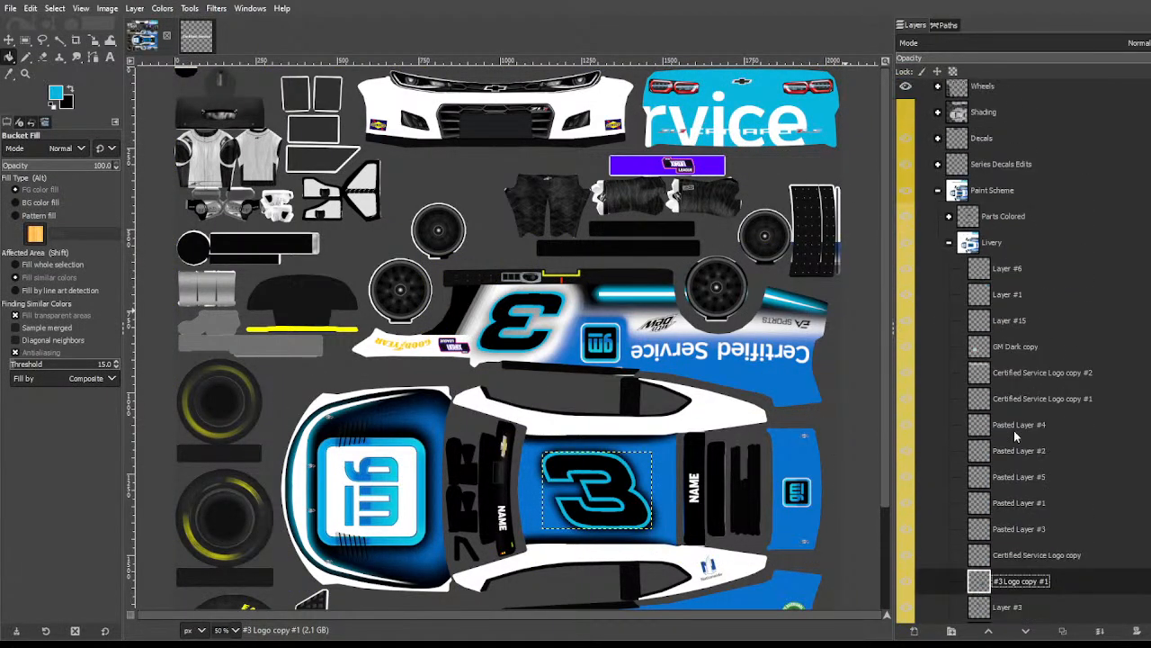
{"action": "key", "text": "Up"}
{"action": "key", "text": "Up"}
{"action": "key", "text": "Up"}
{"action": "key", "text": "Up"}
{"action": "key", "text": "Up"}
{"action": "key", "text": "Up"}
{"action": "key", "text": "Up"}
{"action": "key", "text": "Up"}
{"action": "key", "text": "Up"}
{"action": "key", "text": "Up"}
{"action": "key", "text": "Up"}
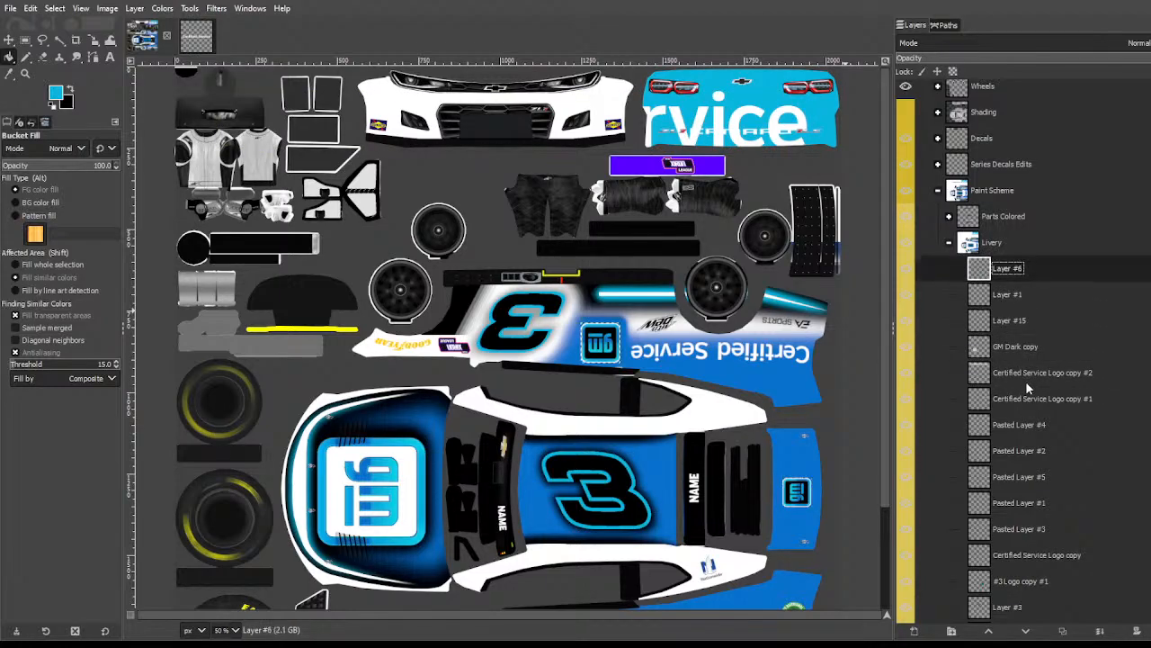
{"action": "key", "text": "Down"}
{"action": "key", "text": "Down"}
{"action": "key", "text": "Down"}
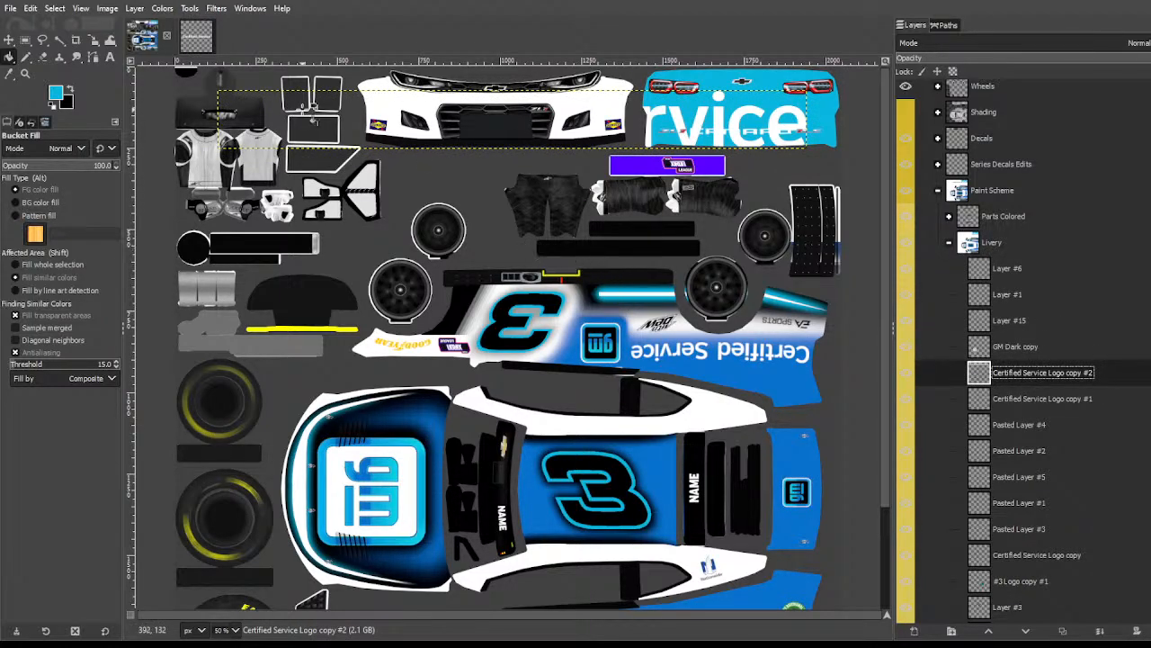
Step: Turn the Certified Service lettering black and scale it down to about 416 × 41 px on the light blue rear bumper
{"action": "key", "text": "shift+s"}
{"action": "left_click", "coordinate": [254, 135]}
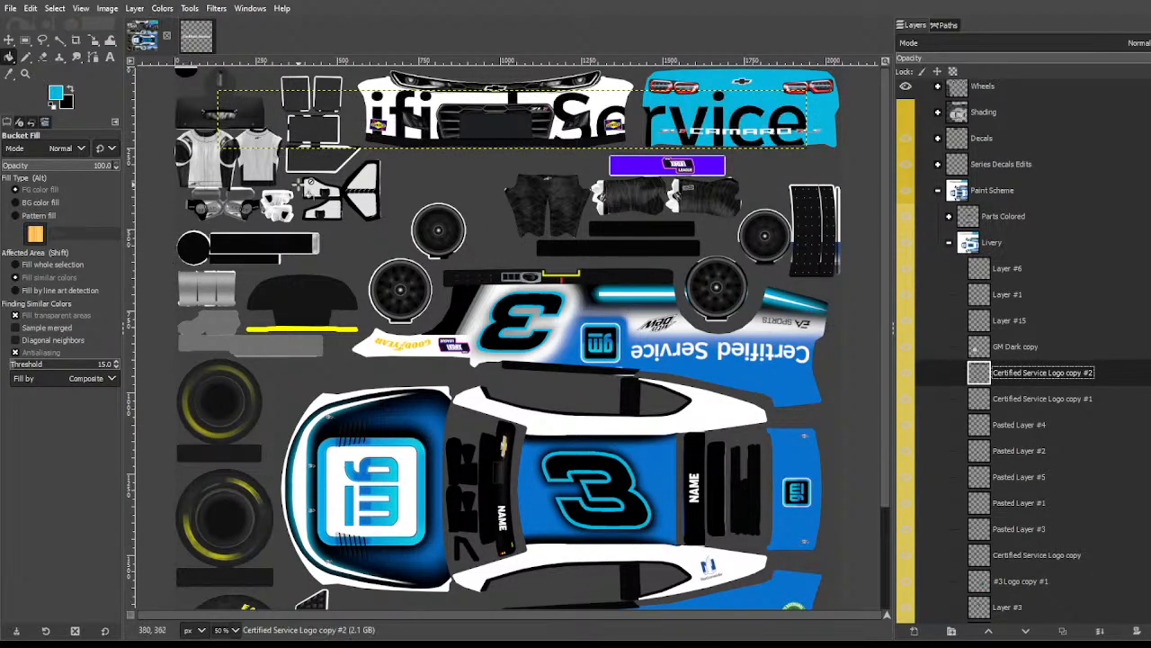
{"action": "left_click_drag", "start_coordinate": [252, 135], "coordinate": [706, 115]}
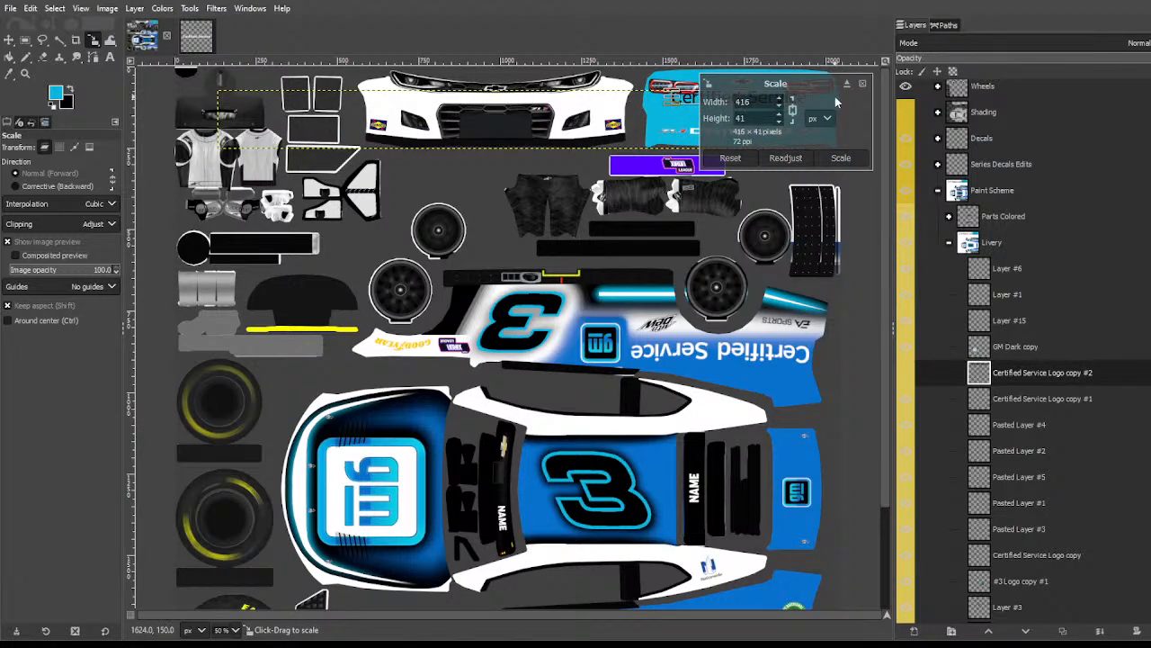
{"action": "key", "text": "Return"}
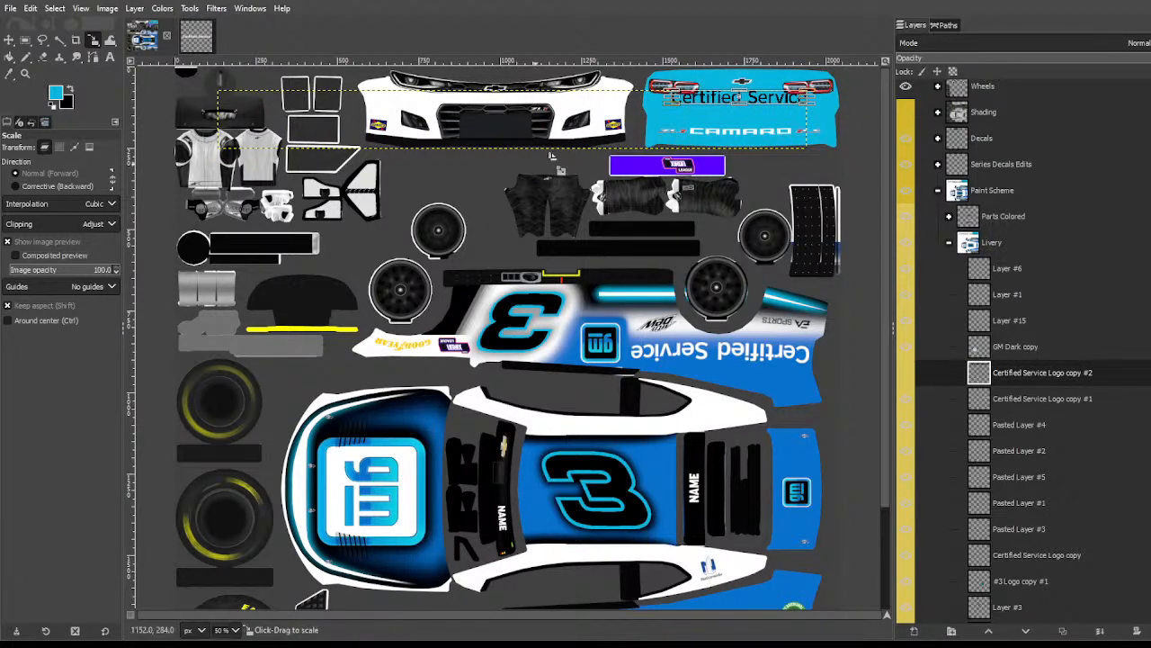
{"action": "left_click_drag", "start_coordinate": [739, 97], "coordinate": [739, 105]}
{"action": "scroll", "coordinate": [1017, 190], "scroll_direction": "up", "scroll_amount": 5}
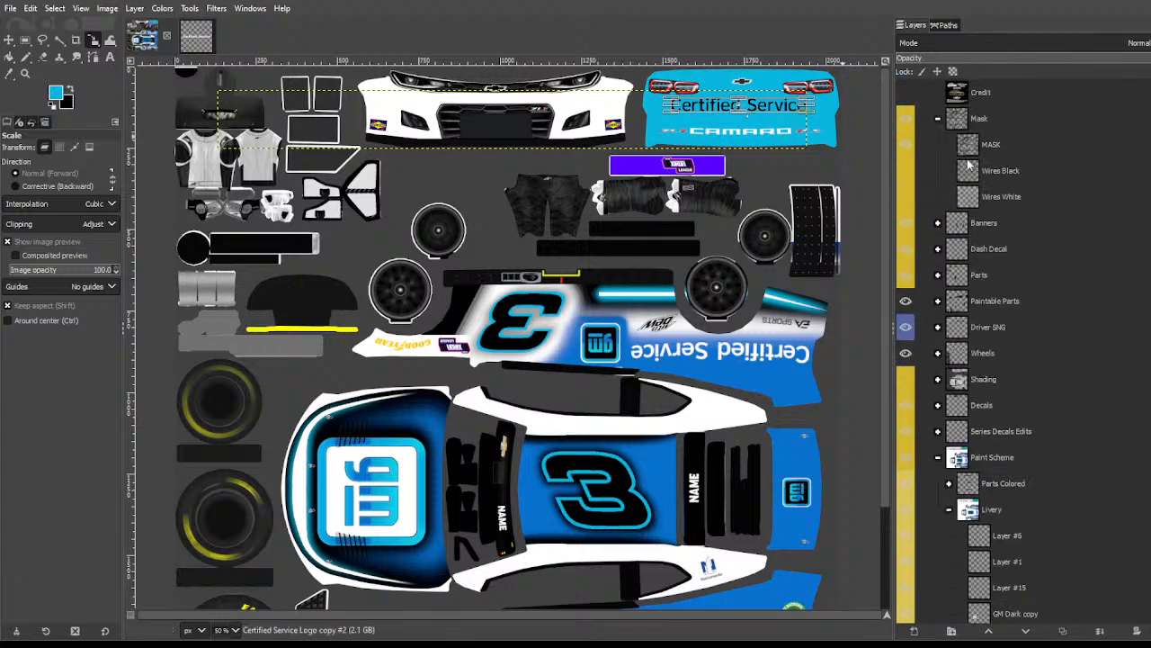
Step: Shrink the lettering further and center it between the taillights using the Wires Black overlay, apply the scaling and hide the overlay
{"action": "left_click", "coordinate": [904, 169]}
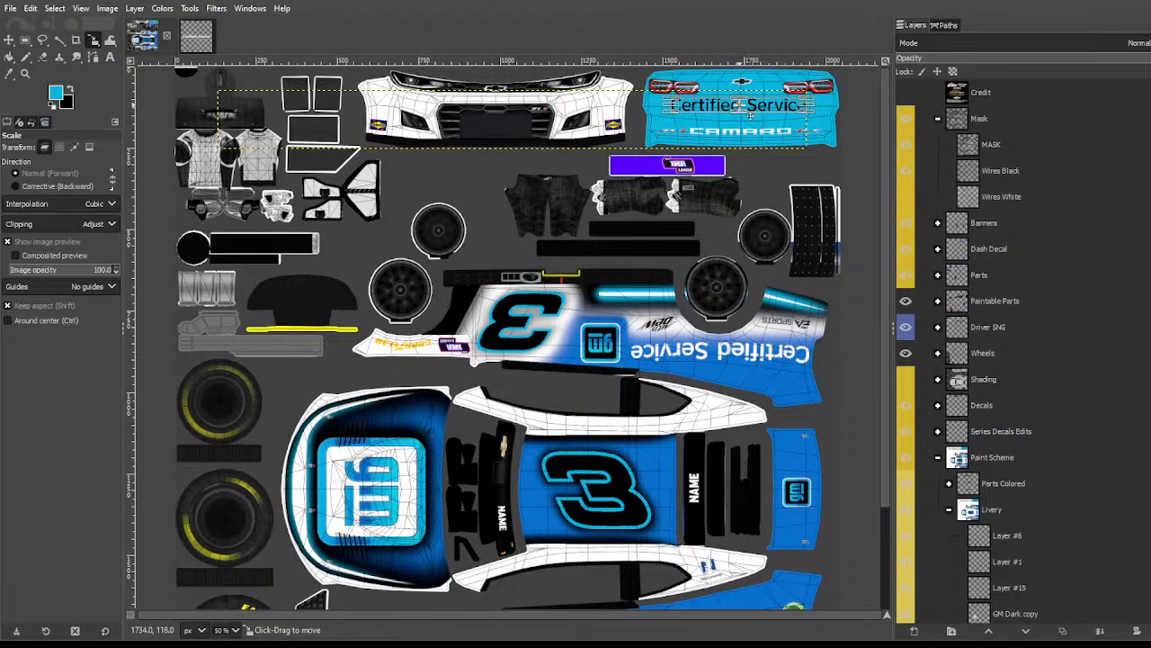
{"action": "left_click_drag", "start_coordinate": [750, 115], "coordinate": [706, 97]}
{"action": "left_click_drag", "start_coordinate": [628, 132], "coordinate": [754, 108]}
{"action": "key", "text": "Return"}
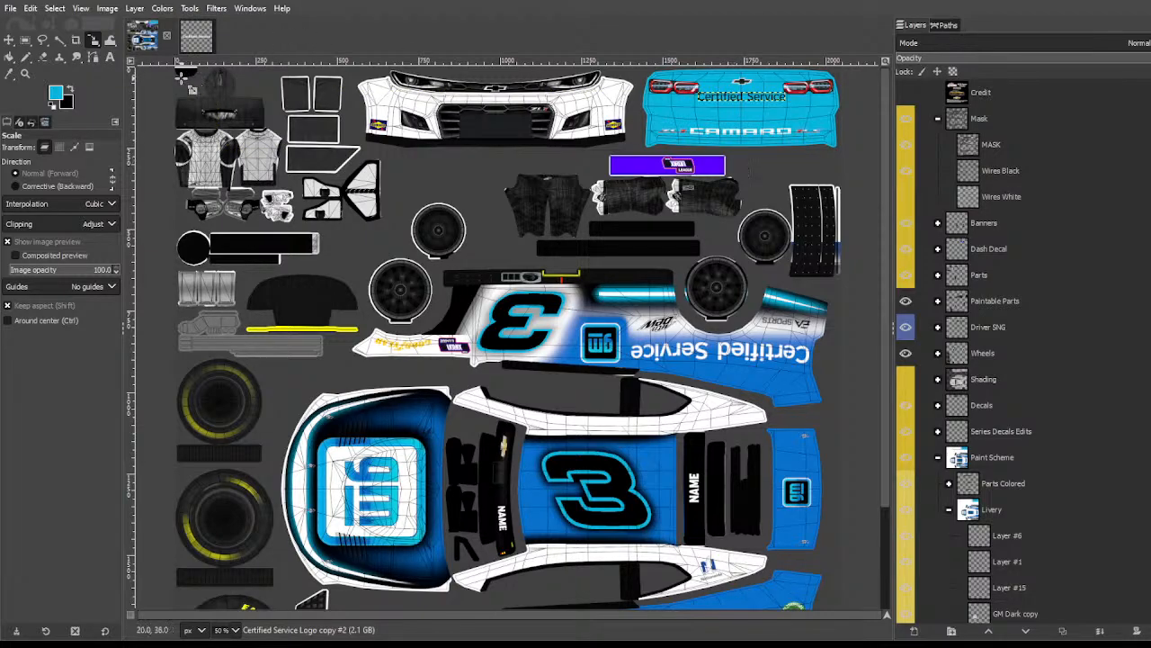
{"action": "left_click", "coordinate": [59, 40]}
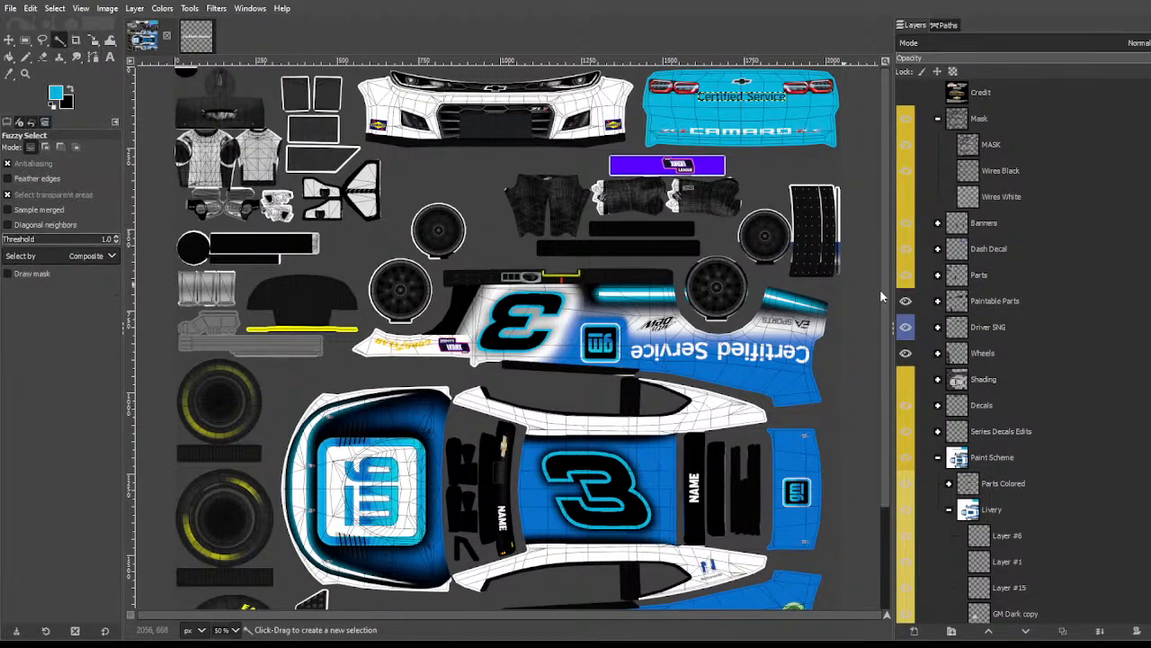
{"action": "left_click", "coordinate": [908, 154]}
{"action": "left_click", "coordinate": [907, 155]}
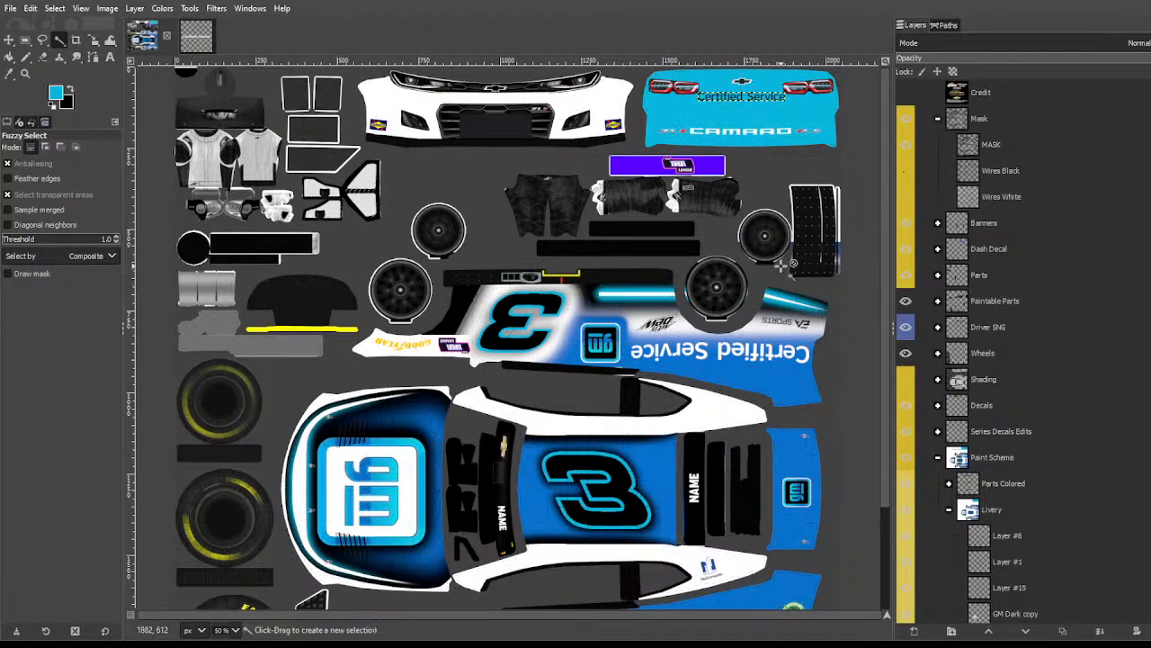
Step: Duplicate the hood's GM Dark copy layer and rotate the duplicate by -90 degrees so the gm logo reads upright
{"action": "scroll", "coordinate": [738, 286], "scroll_direction": "down", "scroll_amount": 3}
{"action": "key", "text": "m"}
{"action": "left_click", "coordinate": [392, 344]}
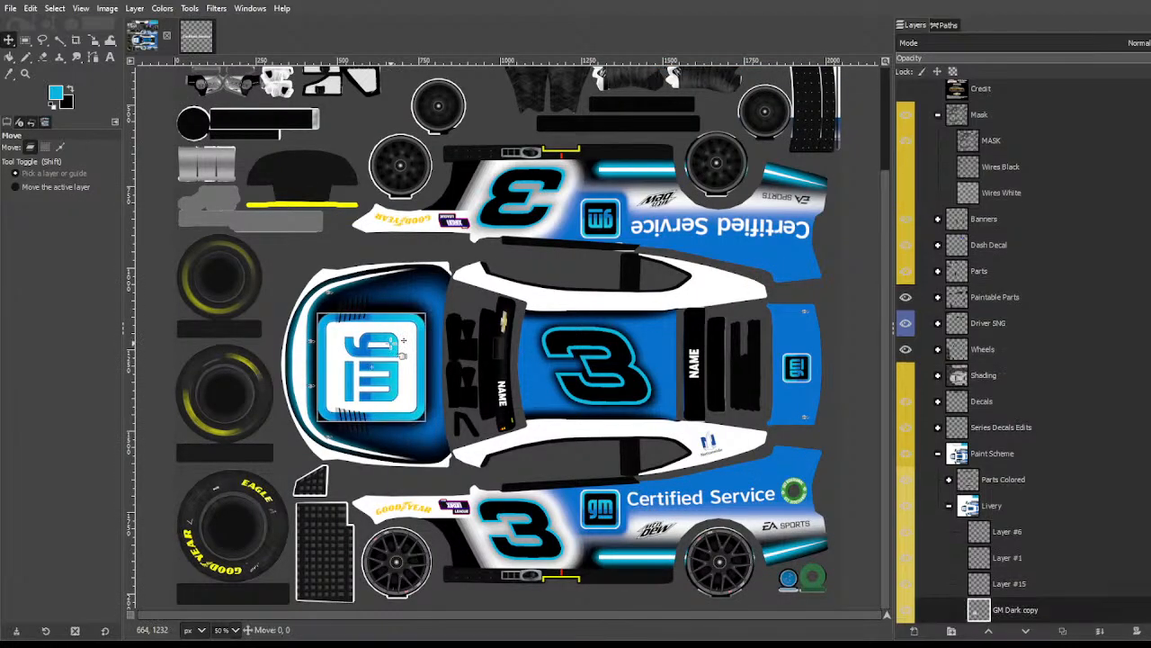
{"action": "left_click", "coordinate": [391, 344]}
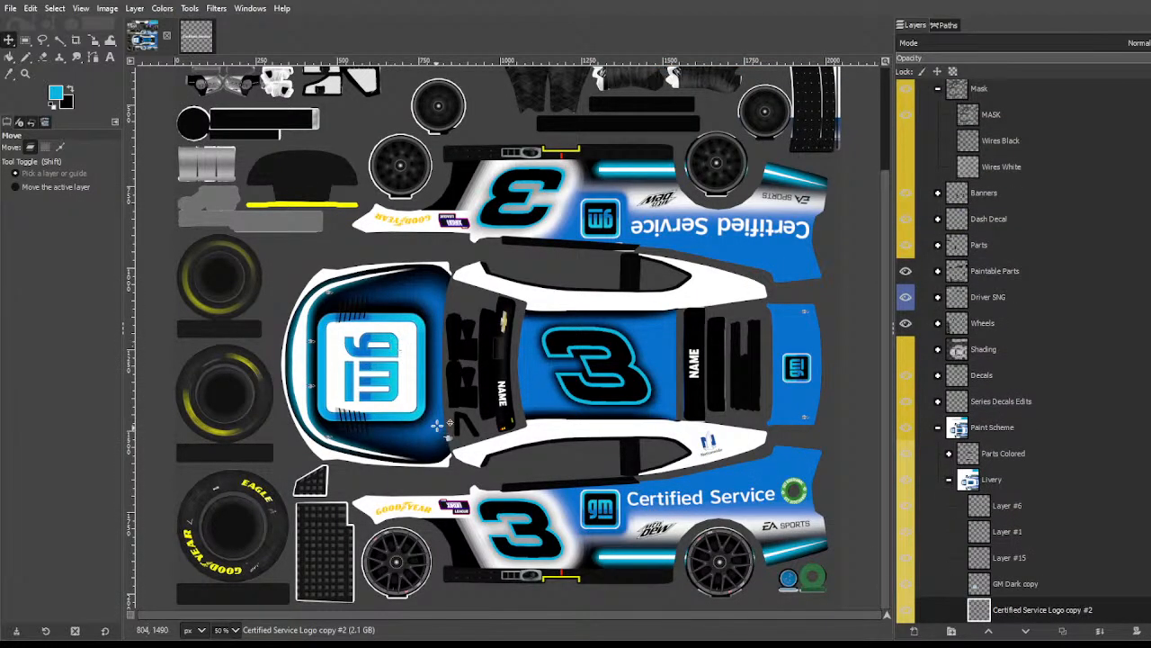
{"action": "left_click", "coordinate": [382, 372]}
{"action": "left_click", "coordinate": [1031, 584]}
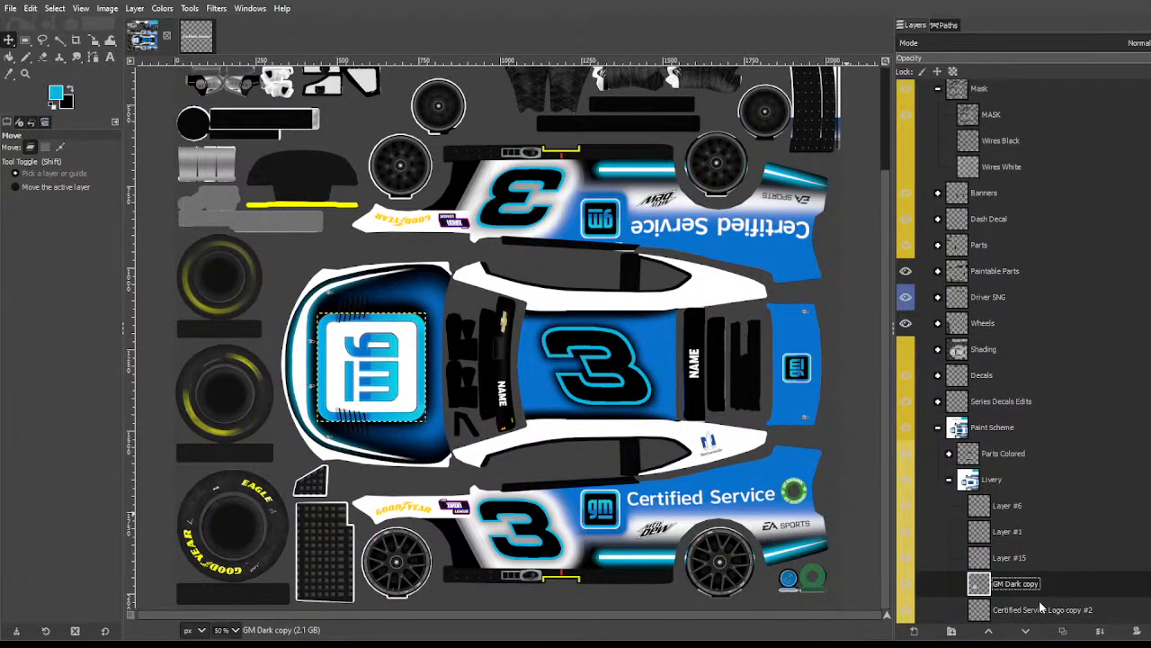
{"action": "left_click", "coordinate": [1062, 631]}
{"action": "key", "text": "shift+r"}
{"action": "left_click_drag", "start_coordinate": [506, 306], "coordinate": [281, 237]}
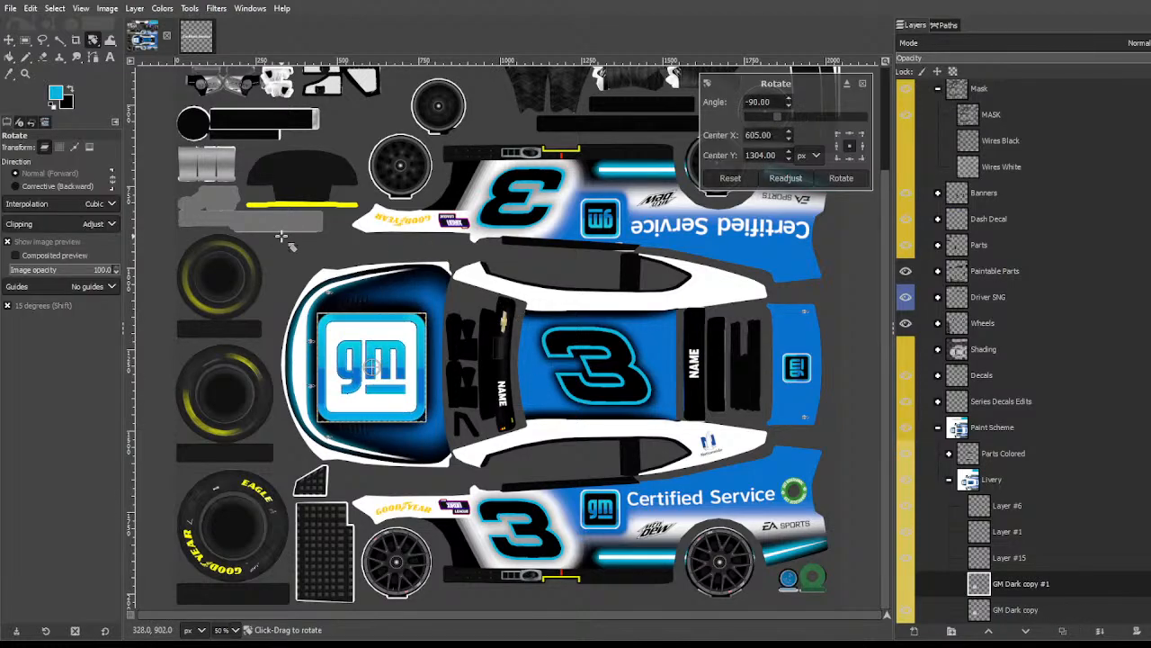
{"action": "key", "text": "Return"}
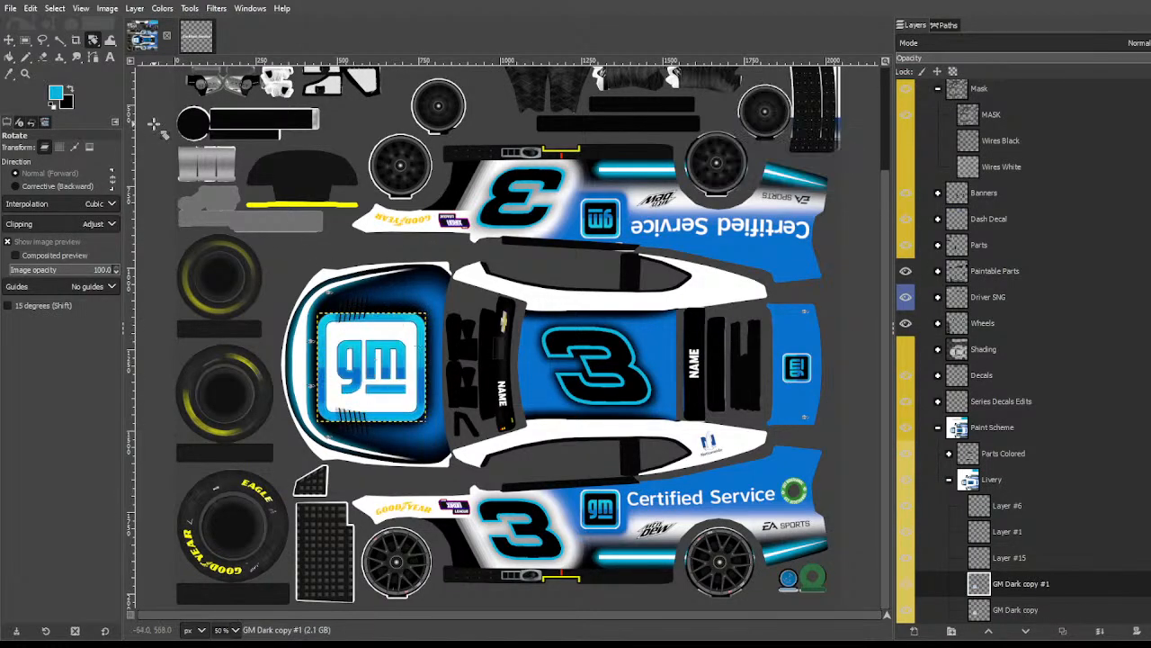
Step: Desaturate the rotated gm logo copy and darken its gray tones with Brightness-Contrast
{"action": "left_click", "coordinate": [161, 10]}
{"action": "left_click", "coordinate": [333, 292]}
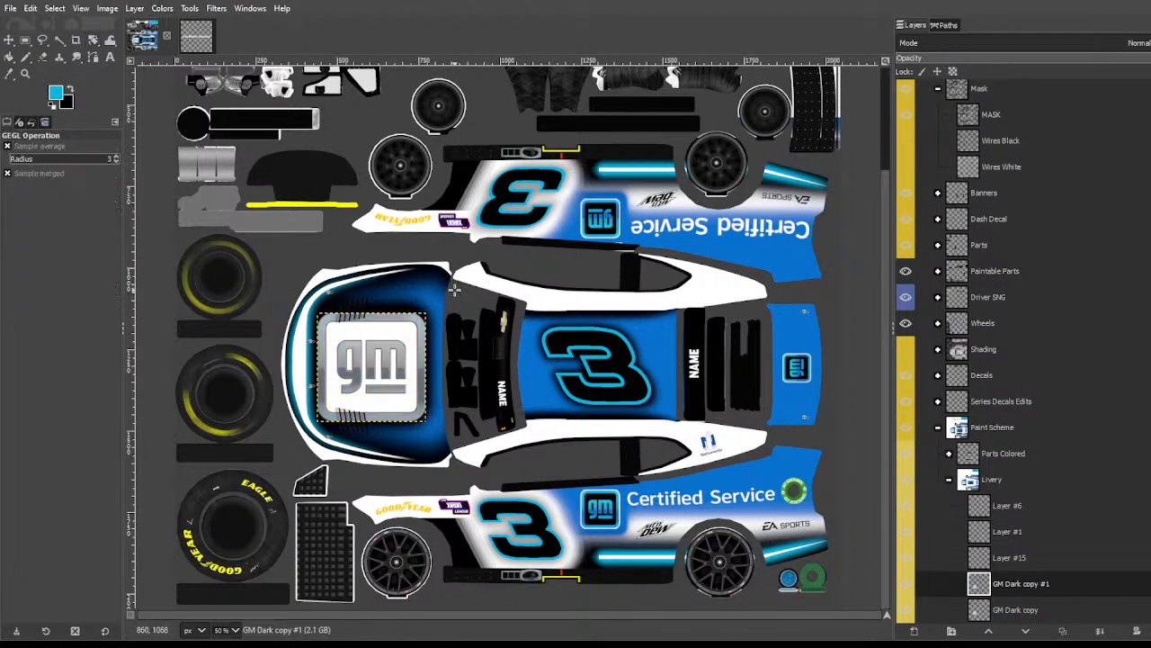
{"action": "left_click", "coordinate": [349, 383]}
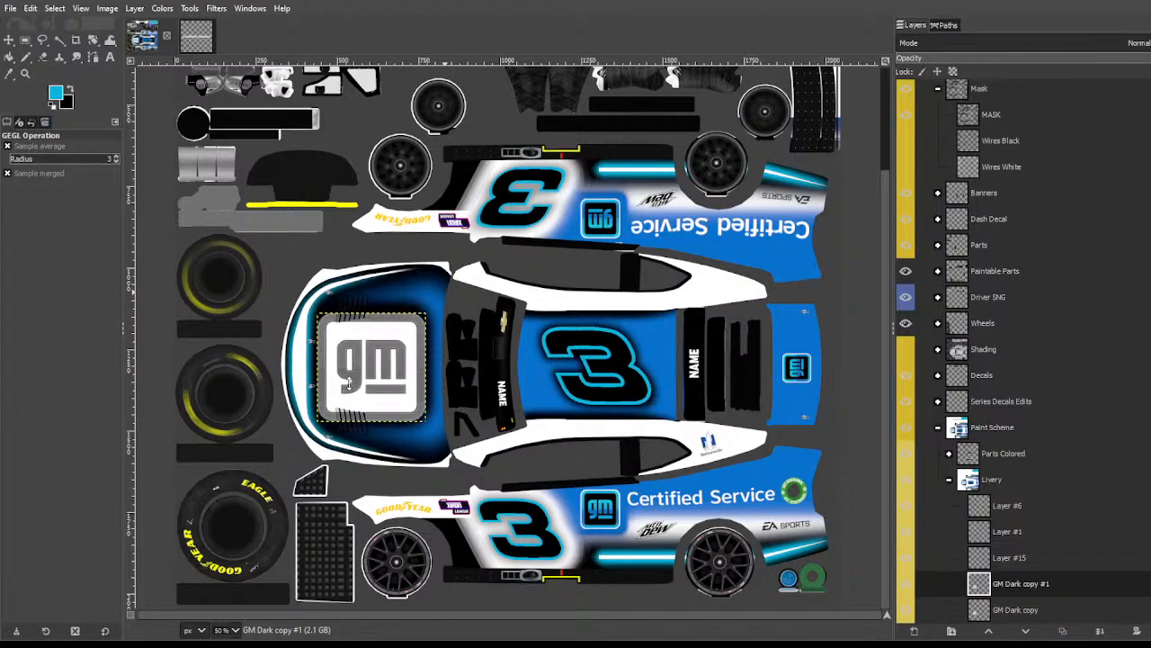
{"action": "left_click", "coordinate": [162, 8]}
{"action": "left_click", "coordinate": [201, 137]}
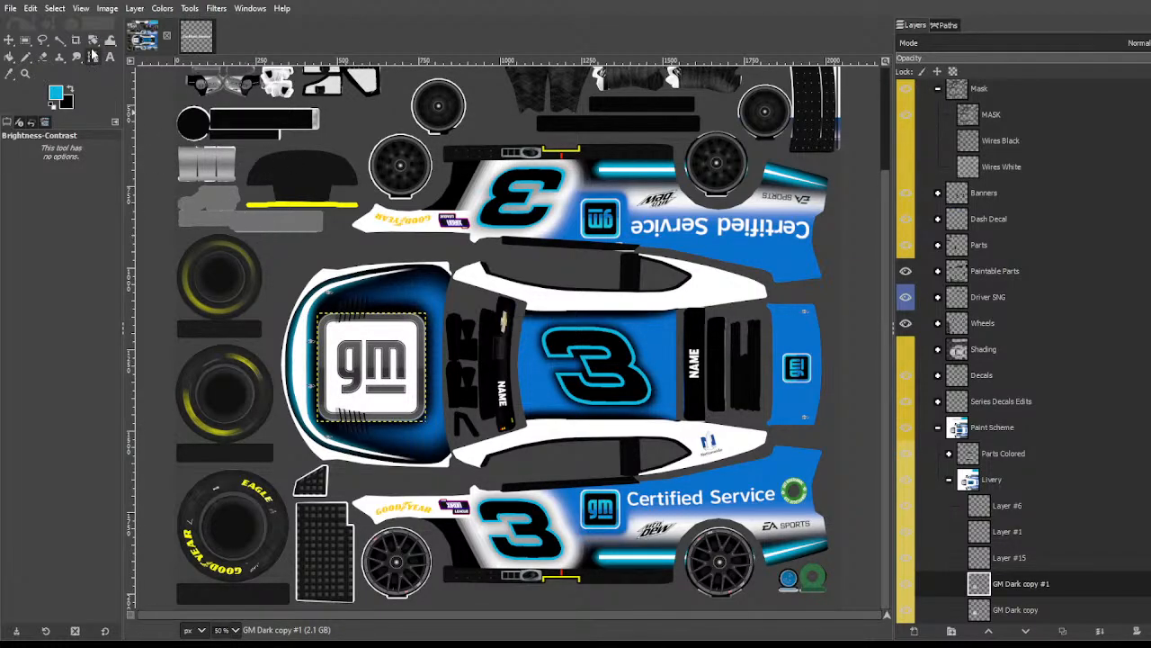
Step: Move the gray gm logo copy from the hood up toward the rear bumper
{"action": "left_click", "coordinate": [59, 41]}
{"action": "key", "text": "m"}
{"action": "left_click_drag", "start_coordinate": [392, 387], "coordinate": [699, 117]}
{"action": "scroll", "coordinate": [698, 121], "scroll_direction": "up", "scroll_amount": 2}
Step: Show the Wires Black overlay and scale the gray gm logo to 53 × 53 px on the rear bumper, left of the Certified Service lettering
{"action": "key", "text": "shift+s"}
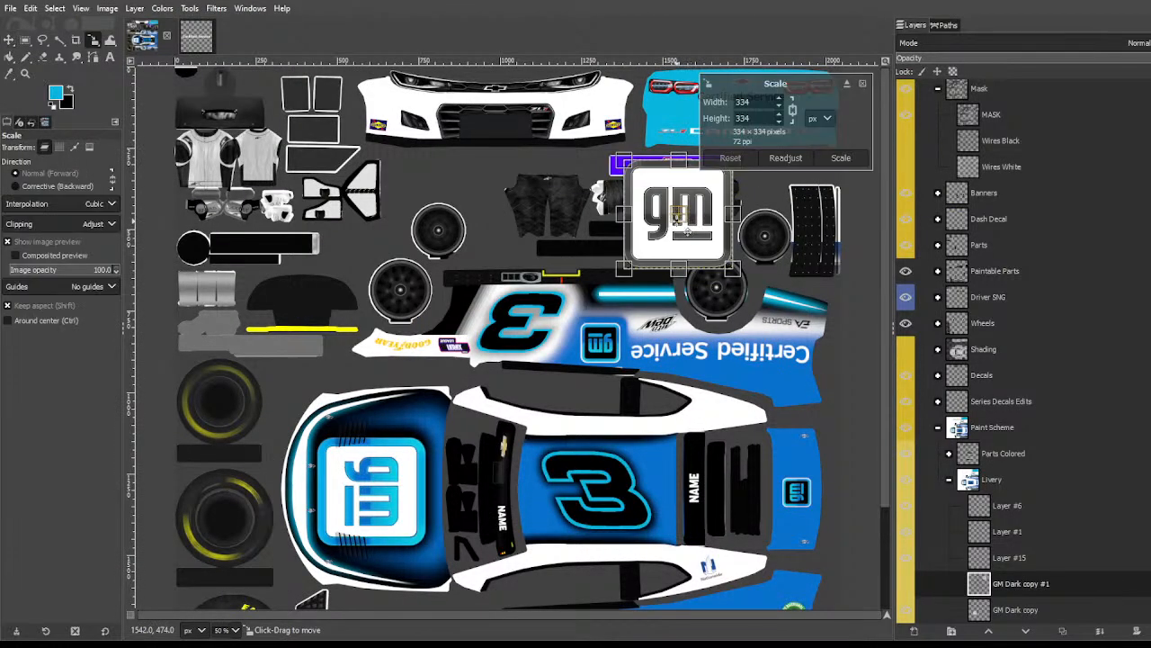
{"action": "left_click_drag", "start_coordinate": [685, 230], "coordinate": [621, 178]}
{"action": "scroll", "coordinate": [990, 178], "scroll_direction": "up", "scroll_amount": 1}
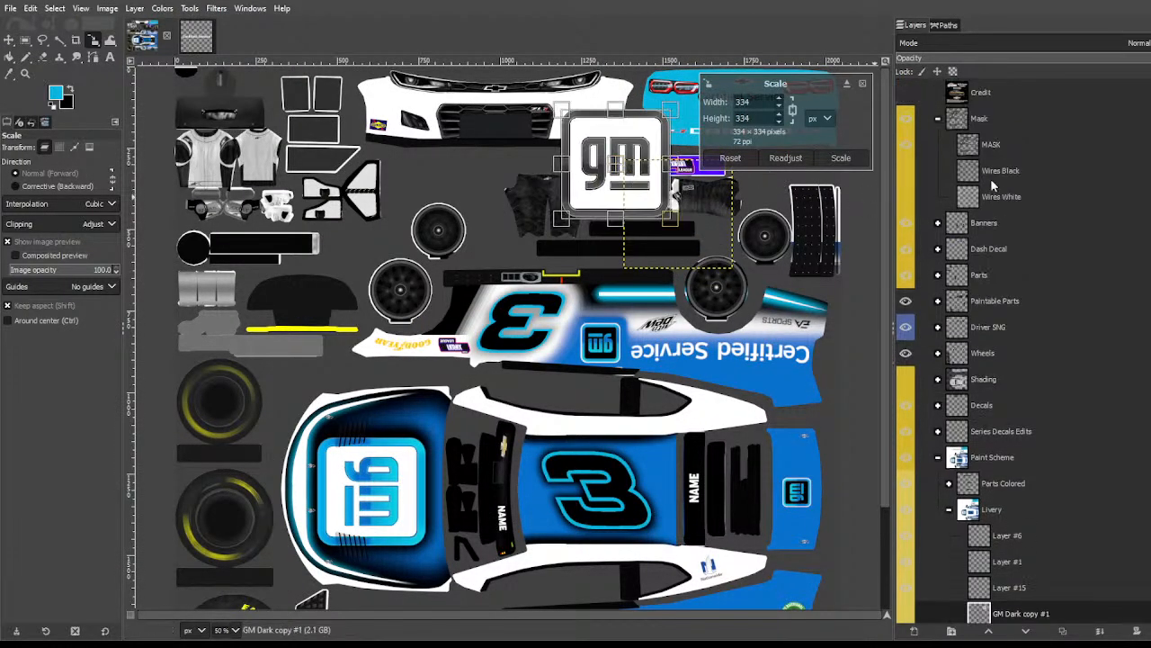
{"action": "left_click", "coordinate": [907, 170]}
{"action": "left_click_drag", "start_coordinate": [559, 247], "coordinate": [628, 169]}
{"action": "left_click_drag", "start_coordinate": [647, 119], "coordinate": [665, 110]}
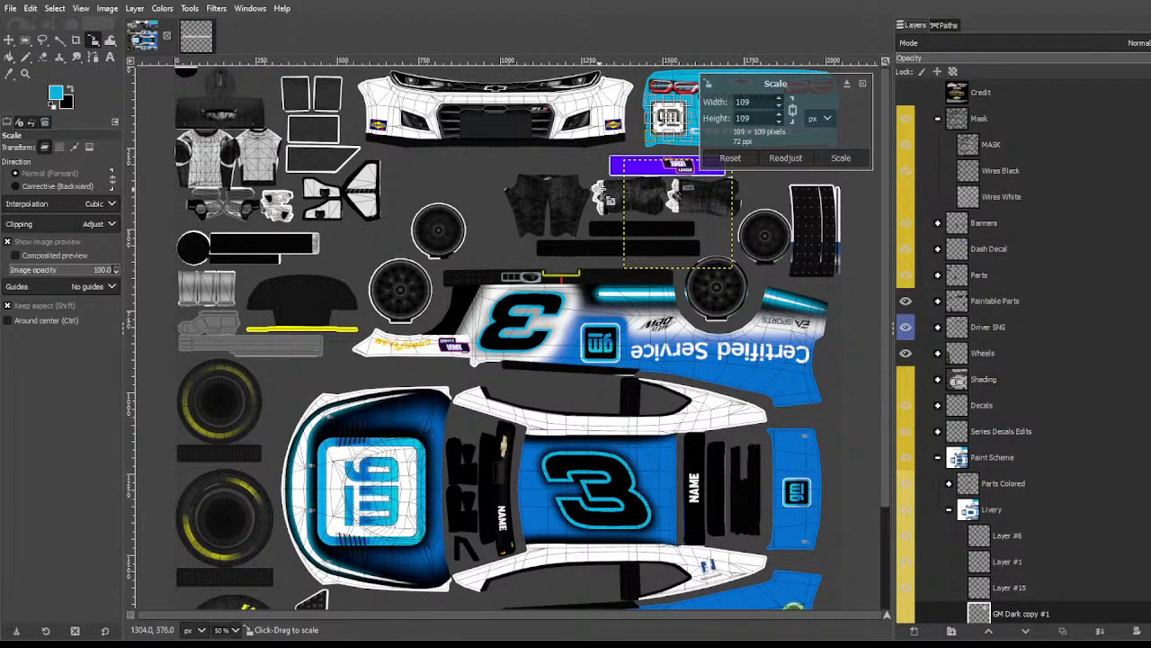
{"action": "left_click_drag", "start_coordinate": [604, 188], "coordinate": [675, 124]}
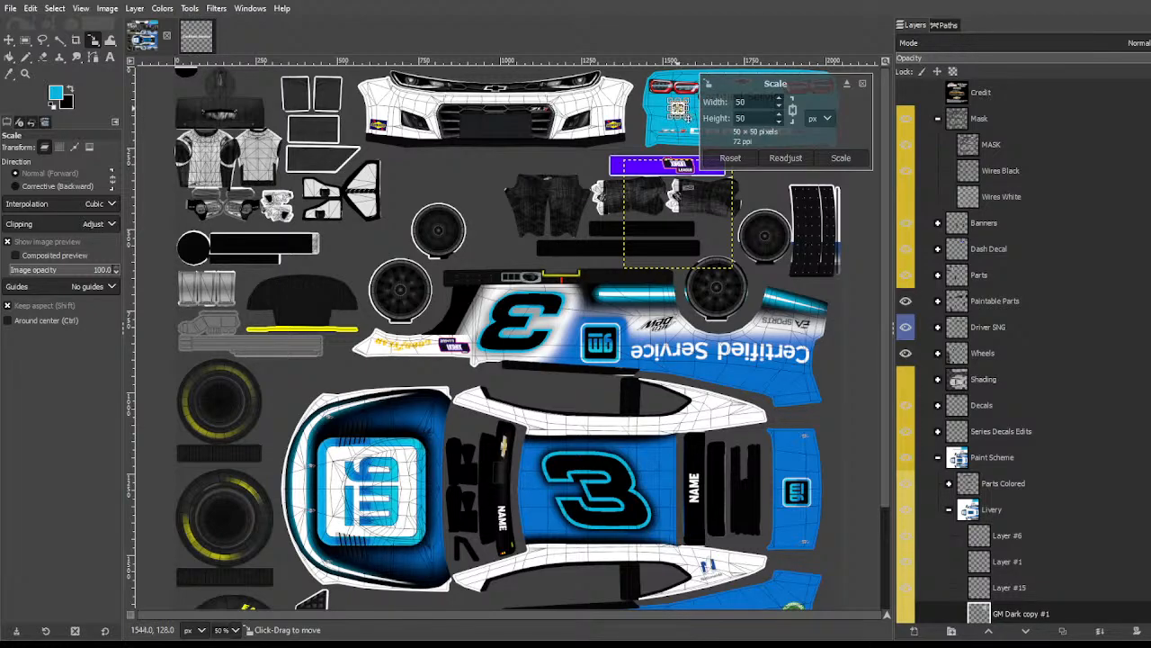
{"action": "left_click_drag", "start_coordinate": [684, 116], "coordinate": [700, 143]}
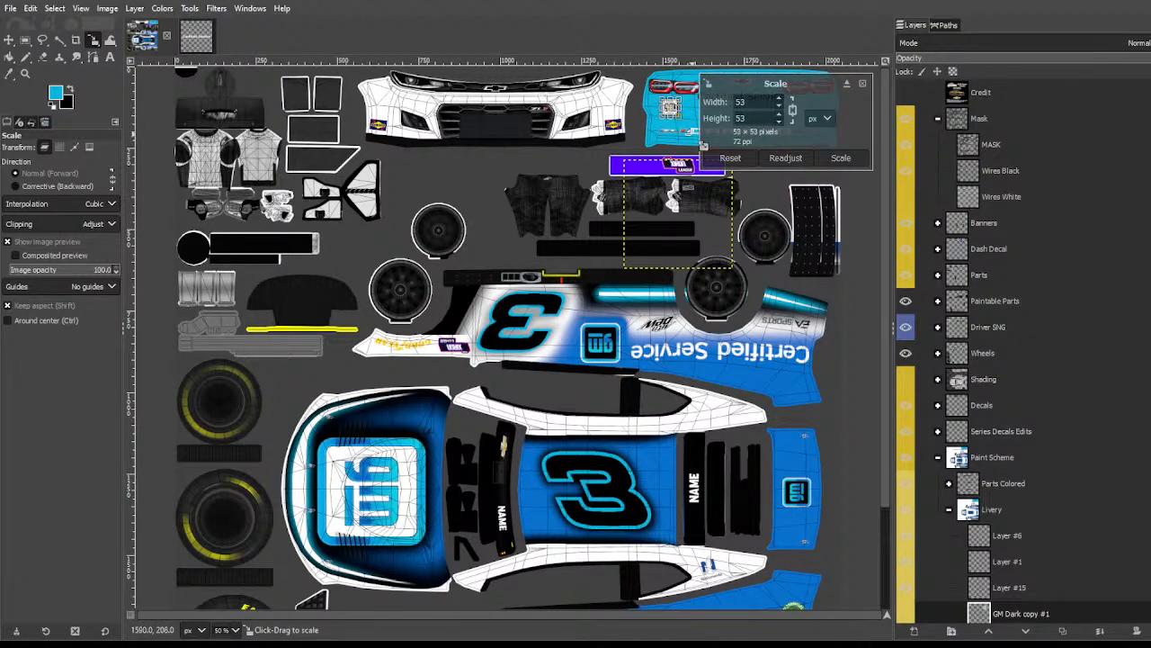
{"action": "key", "text": "Return"}
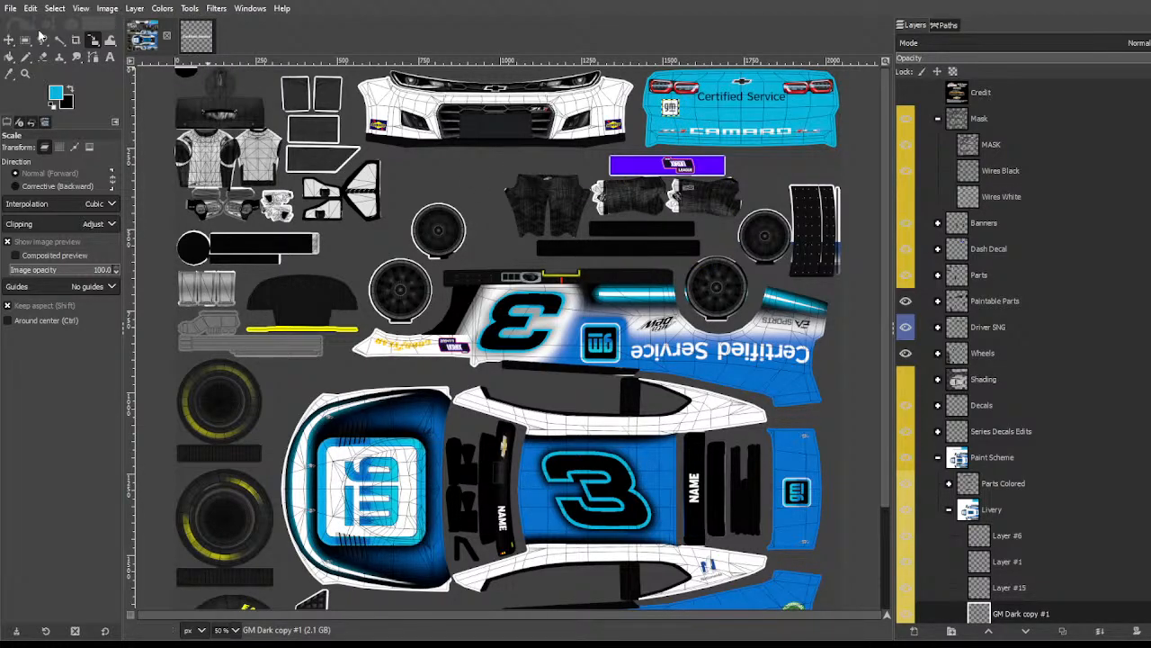
Step: Duplicate Layer #2, which holds the number 3 on the lower side panel
{"action": "left_click", "coordinate": [59, 40]}
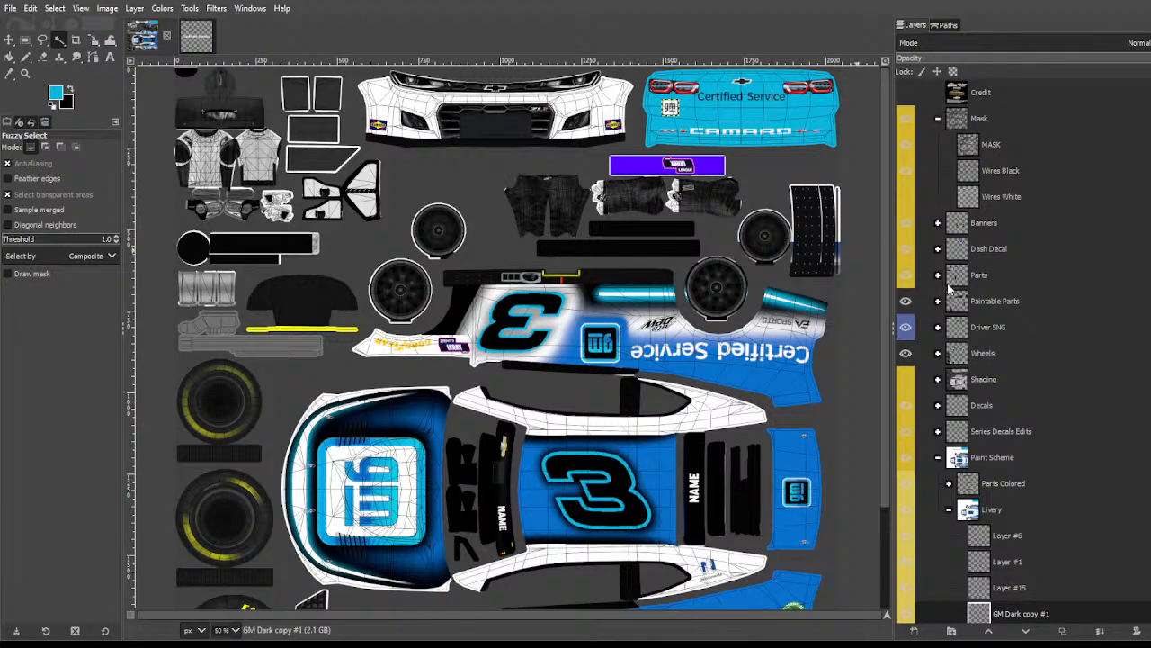
{"action": "scroll", "coordinate": [977, 333], "scroll_direction": "down", "scroll_amount": 5}
{"action": "left_click", "coordinate": [1021, 585]}
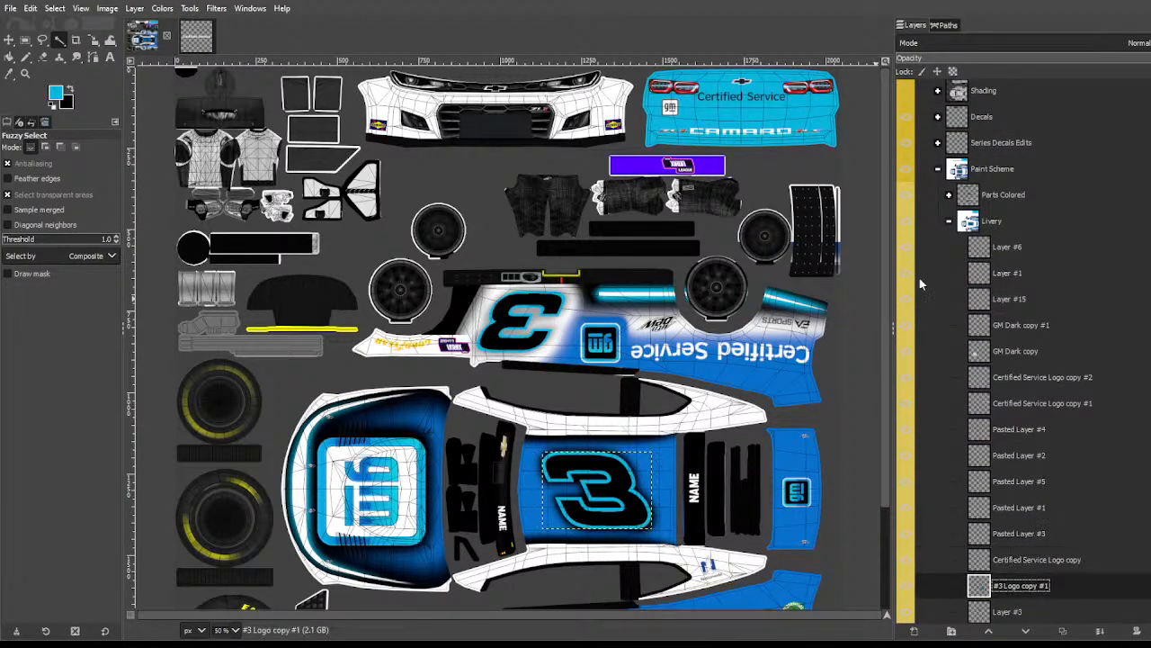
{"action": "key", "text": "Page_Down"}
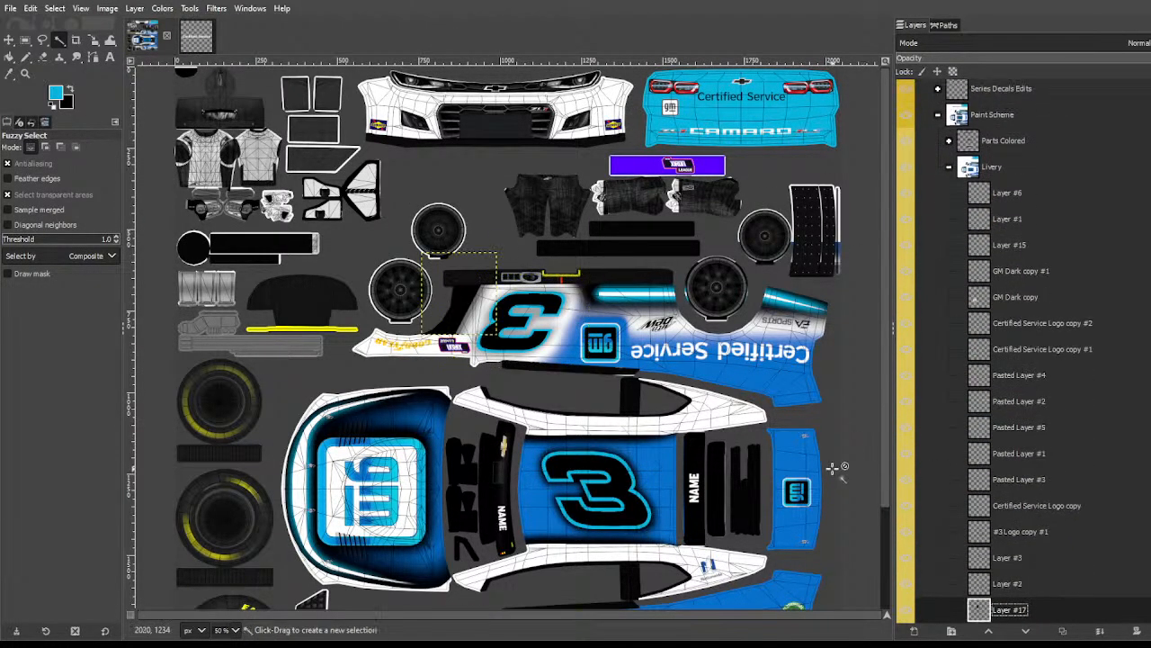
{"action": "scroll", "coordinate": [871, 447], "scroll_direction": "down", "scroll_amount": 3}
{"action": "key", "text": "Page_Down"}
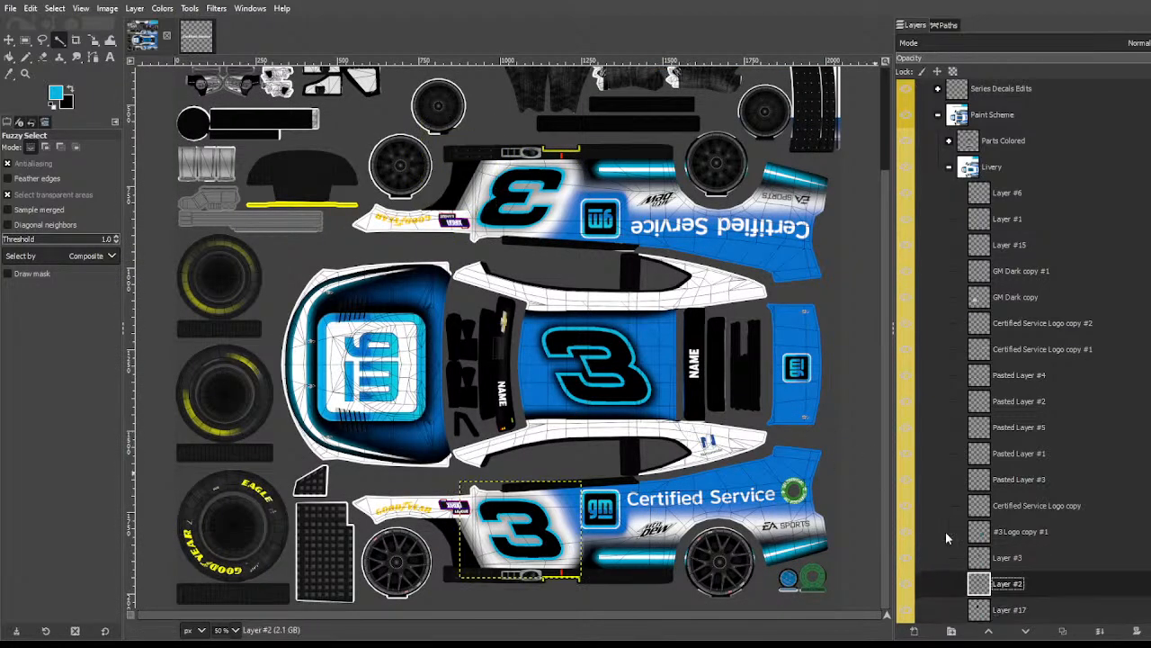
{"action": "left_click", "coordinate": [905, 586]}
{"action": "left_click", "coordinate": [906, 586]}
{"action": "left_click", "coordinate": [1062, 631]}
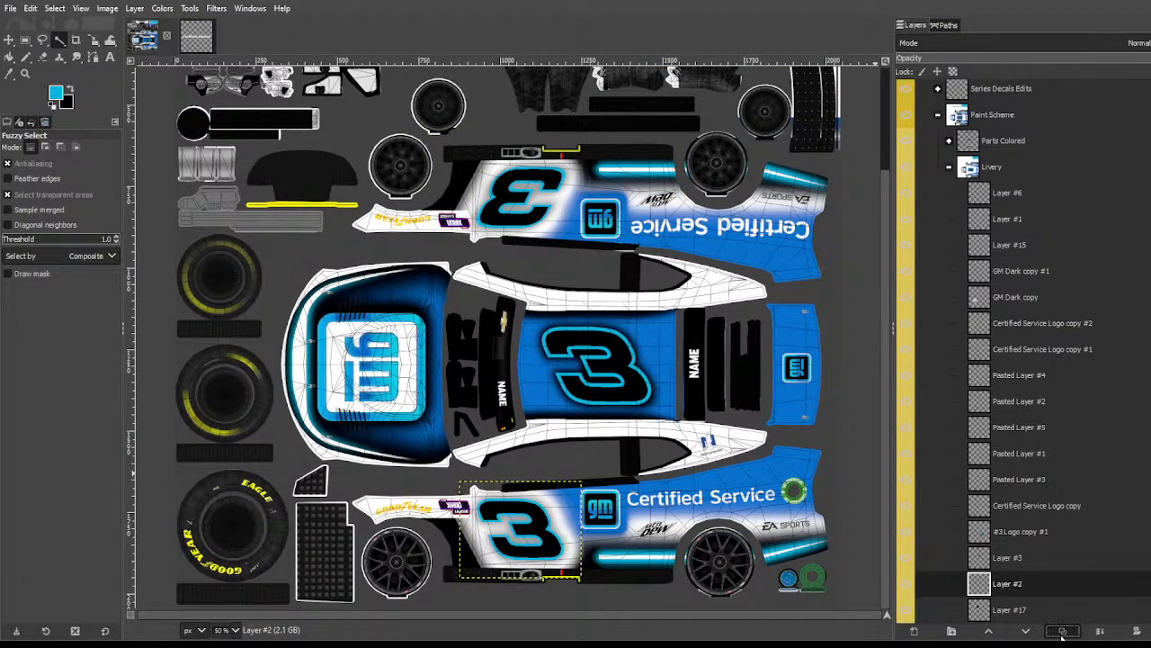
Step: Move the duplicated side number 3 up to the front bumper and scale it to 53 × 42 px above the left fog light
{"action": "key", "text": "m"}
{"action": "left_click_drag", "start_coordinate": [540, 524], "coordinate": [458, 136]}
{"action": "key", "text": "shift+s"}
{"action": "left_click_drag", "start_coordinate": [546, 215], "coordinate": [454, 135]}
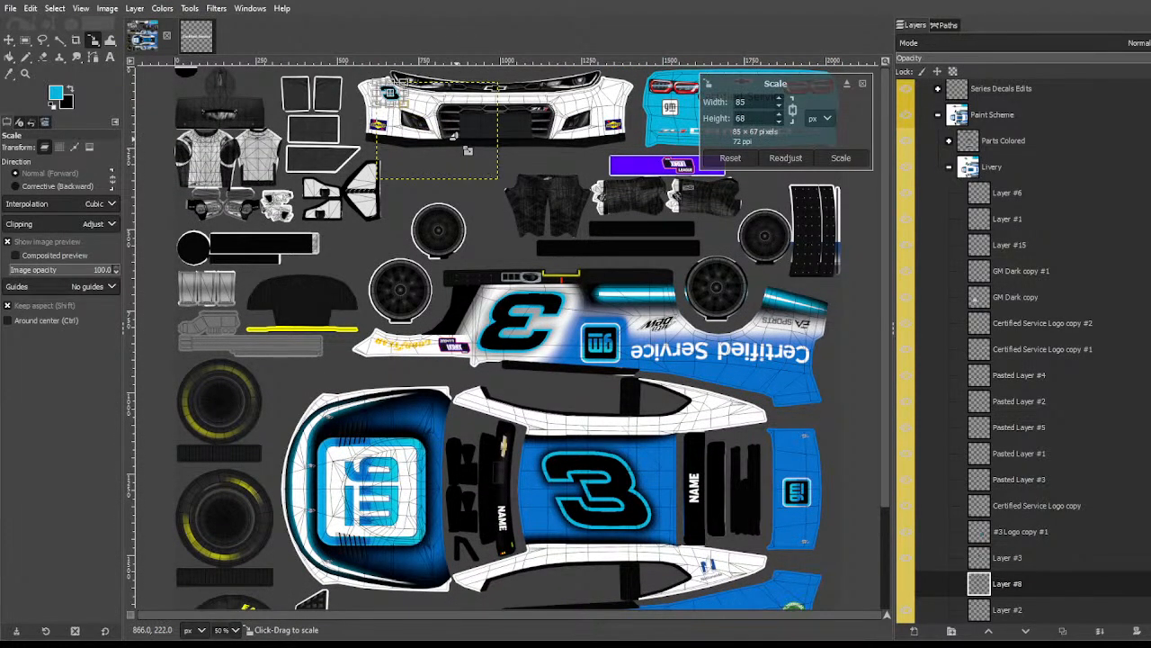
{"action": "left_click_drag", "start_coordinate": [398, 101], "coordinate": [405, 98]}
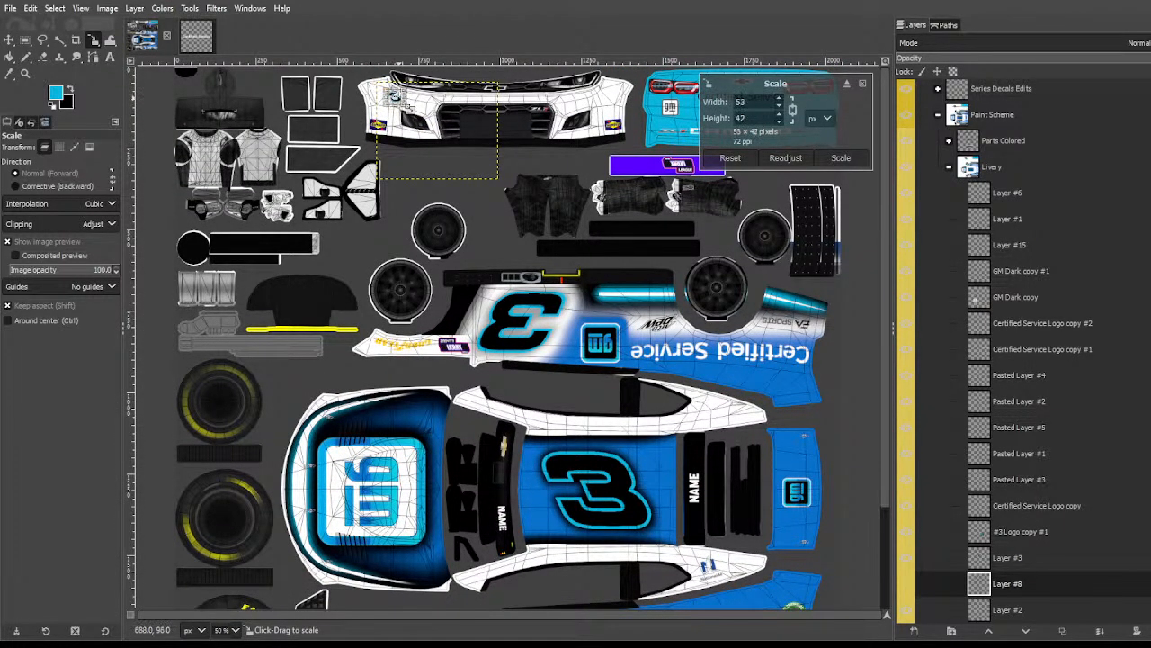
Step: Rotate the front bumper's number 3 by 15 degrees, nudge it just above the left fog light and crop its layer to the content
{"action": "scroll", "coordinate": [403, 105], "scroll_direction": "up", "scroll_amount": 3}
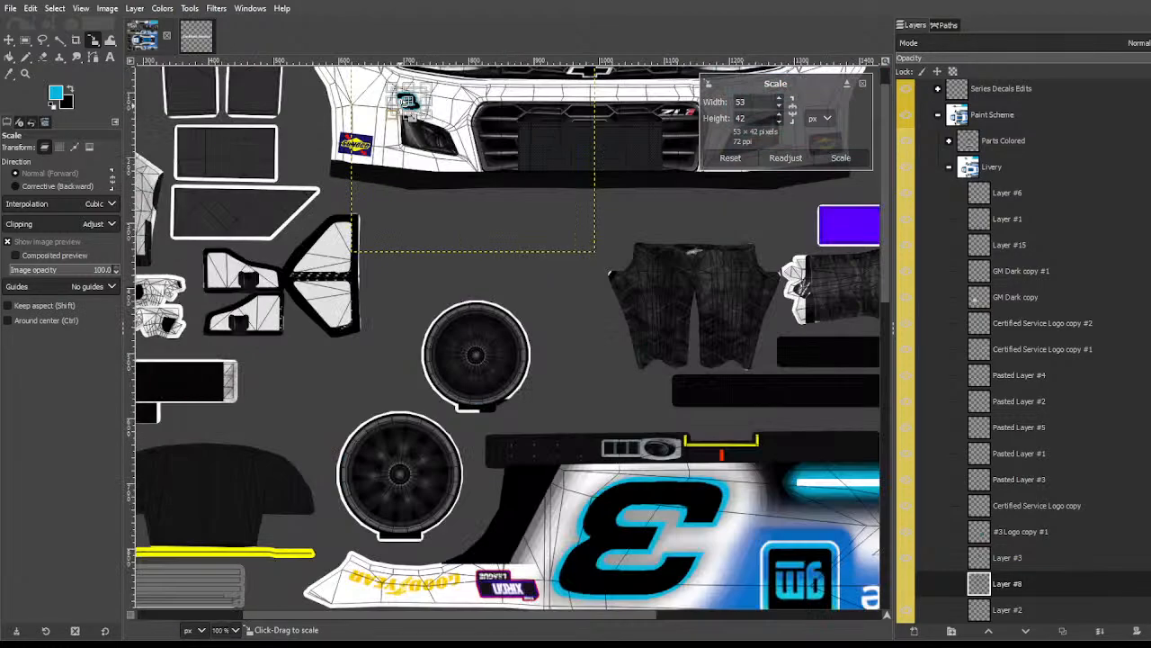
{"action": "scroll", "coordinate": [406, 154], "scroll_direction": "up", "scroll_amount": 1}
{"action": "left_click_drag", "start_coordinate": [395, 130], "coordinate": [462, 113]}
{"action": "key", "text": "shift+r"}
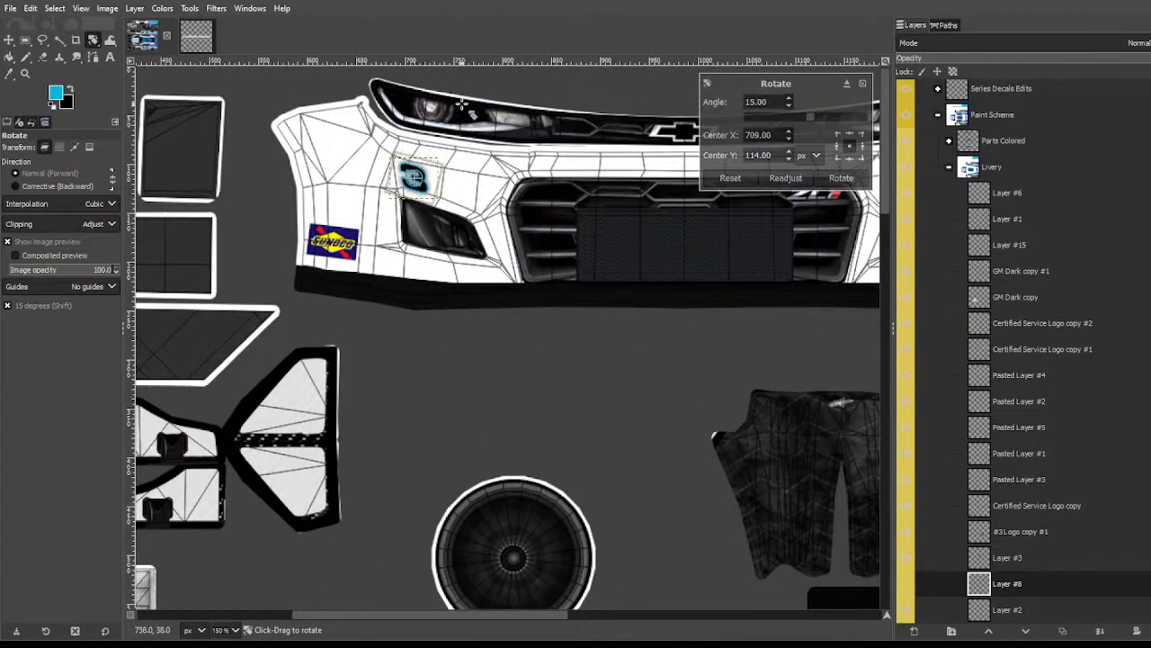
{"action": "key", "text": "Return"}
{"action": "key", "text": "m"}
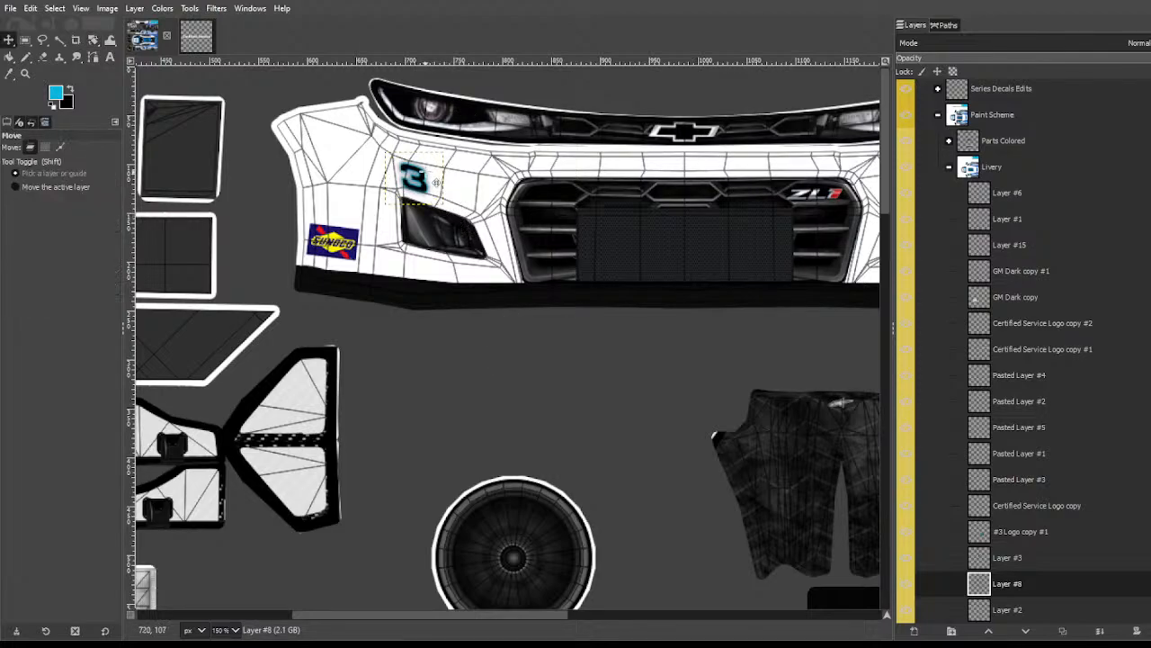
{"action": "left_click_drag", "start_coordinate": [436, 182], "coordinate": [441, 187]}
{"action": "left_click", "coordinate": [140, 9]}
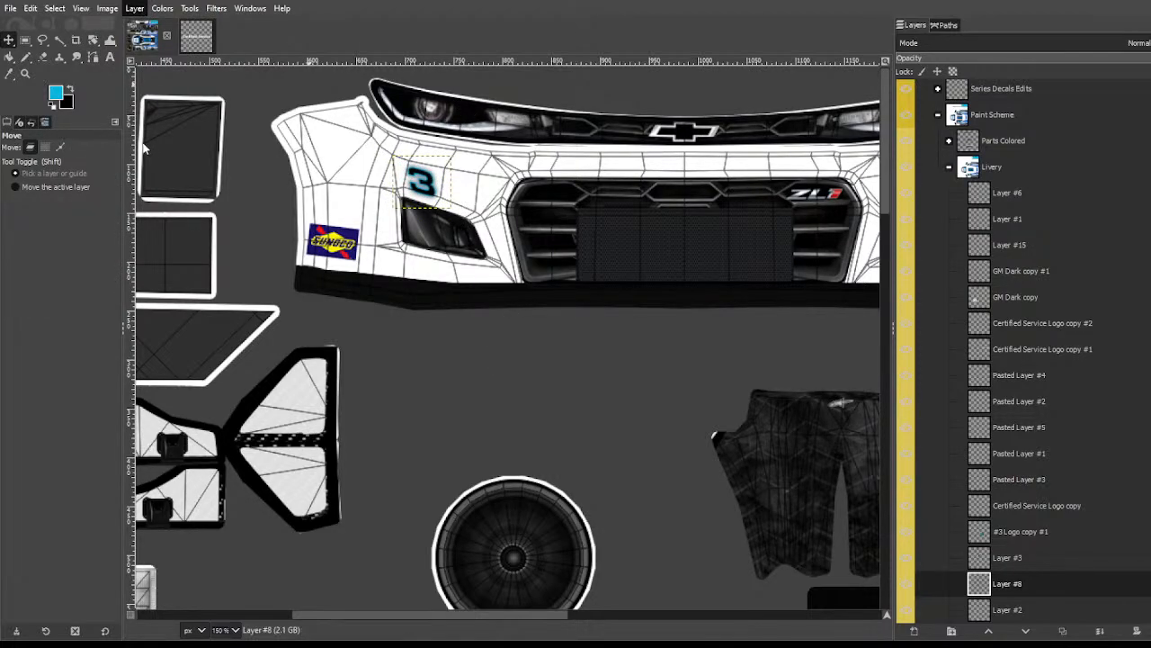
{"action": "left_click", "coordinate": [180, 259]}
{"action": "scroll", "coordinate": [321, 252], "scroll_direction": "down", "scroll_amount": 3, "text": "ctrl"}
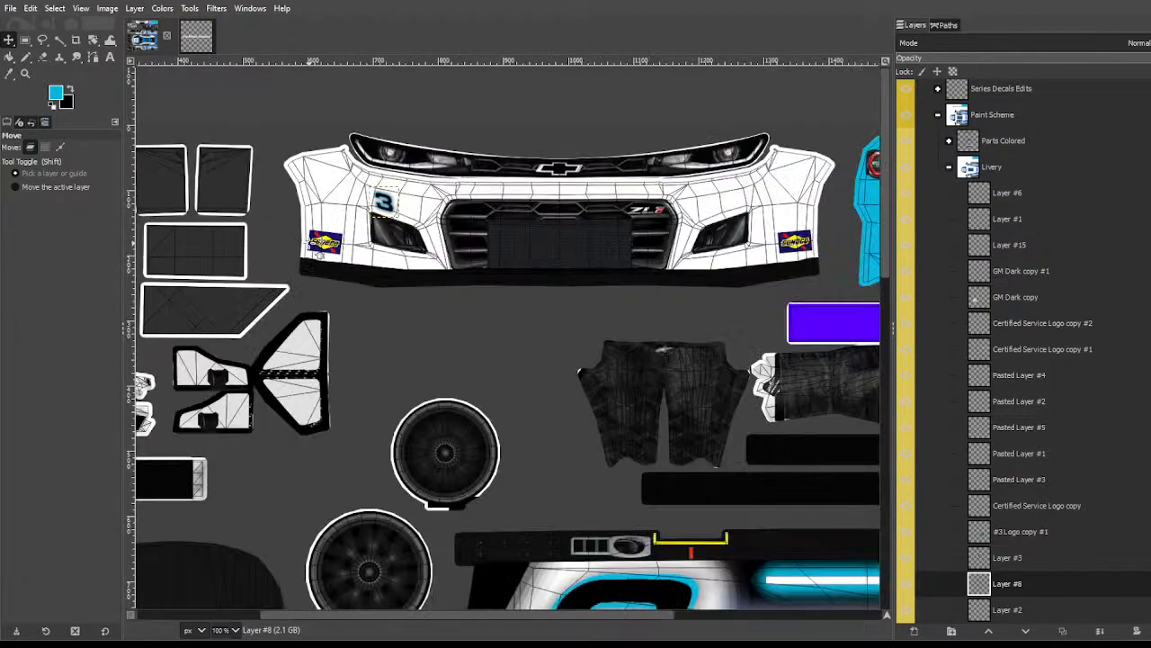
Step: Duplicate the roof number layer #3 Logo copy #1
{"action": "scroll", "coordinate": [584, 396], "scroll_direction": "down", "scroll_amount": 5}
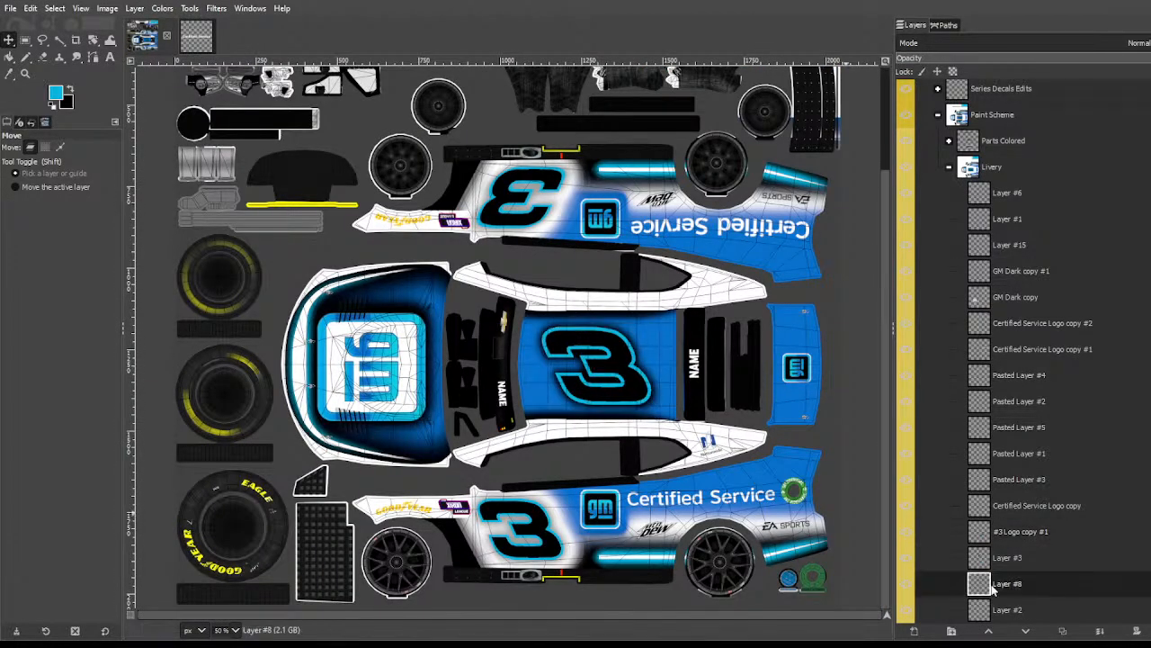
{"action": "left_click", "coordinate": [1030, 537]}
{"action": "left_click", "coordinate": [1062, 630]}
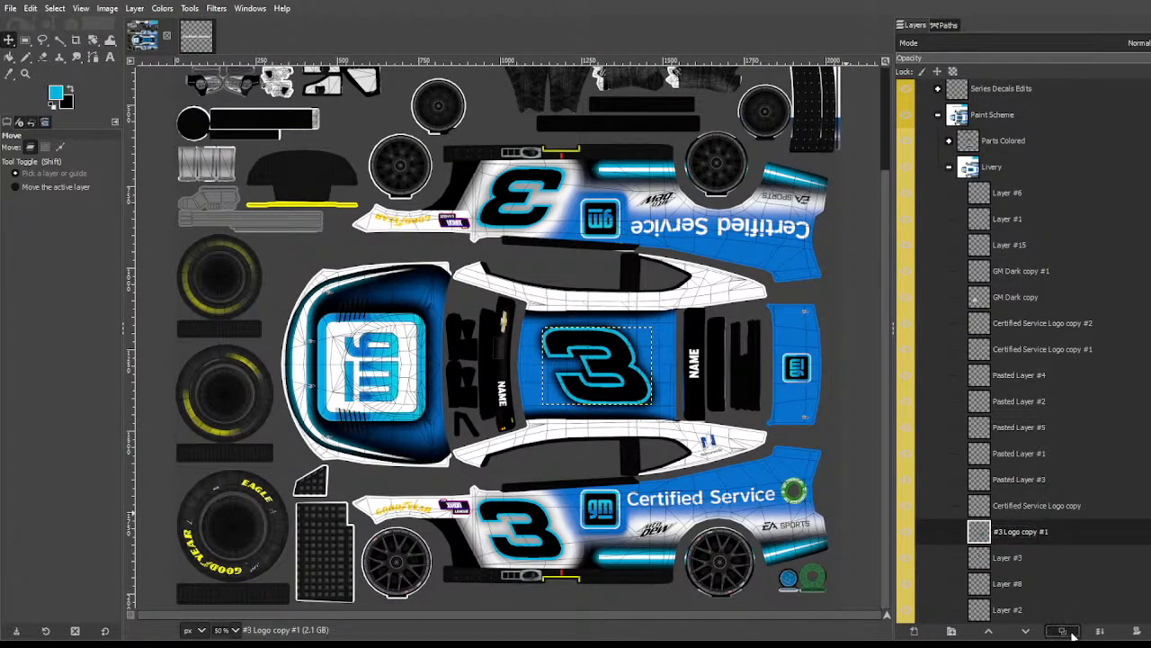
{"action": "scroll", "coordinate": [553, 349], "scroll_direction": "up", "scroll_amount": 3}
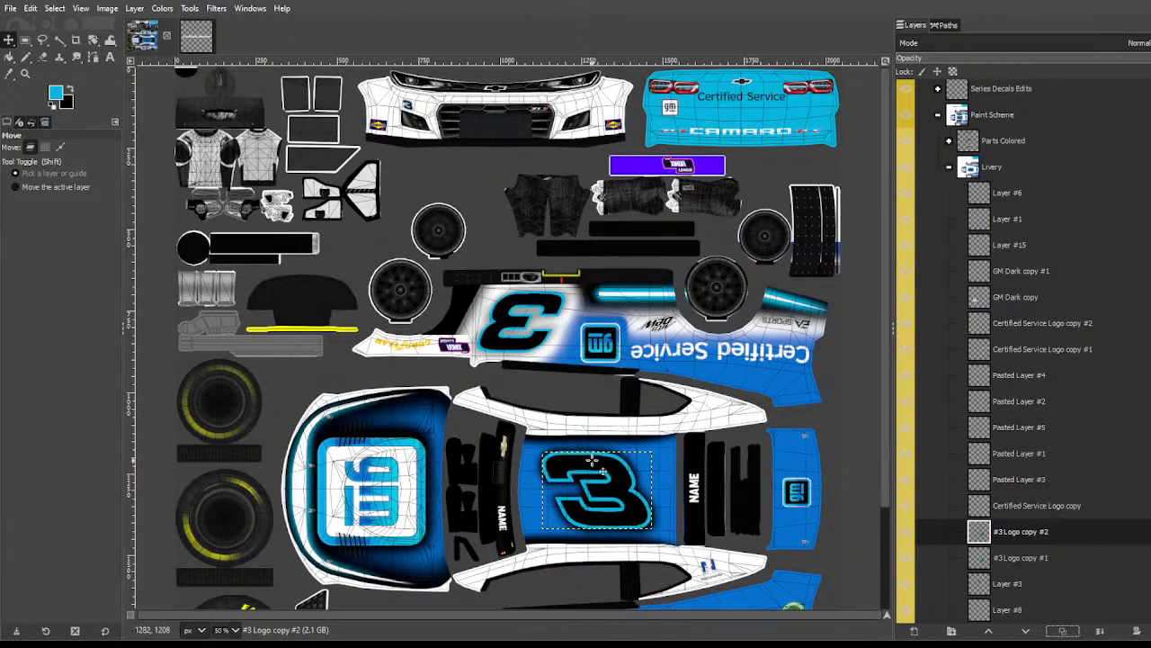
Step: Scale the duplicated roof number down and place it on the rear bumper, below the right taillight and level with the gm logo
{"action": "key", "text": "shift+s"}
{"action": "left_click", "coordinate": [593, 491]}
{"action": "left_click_drag", "start_coordinate": [593, 490], "coordinate": [780, 170]}
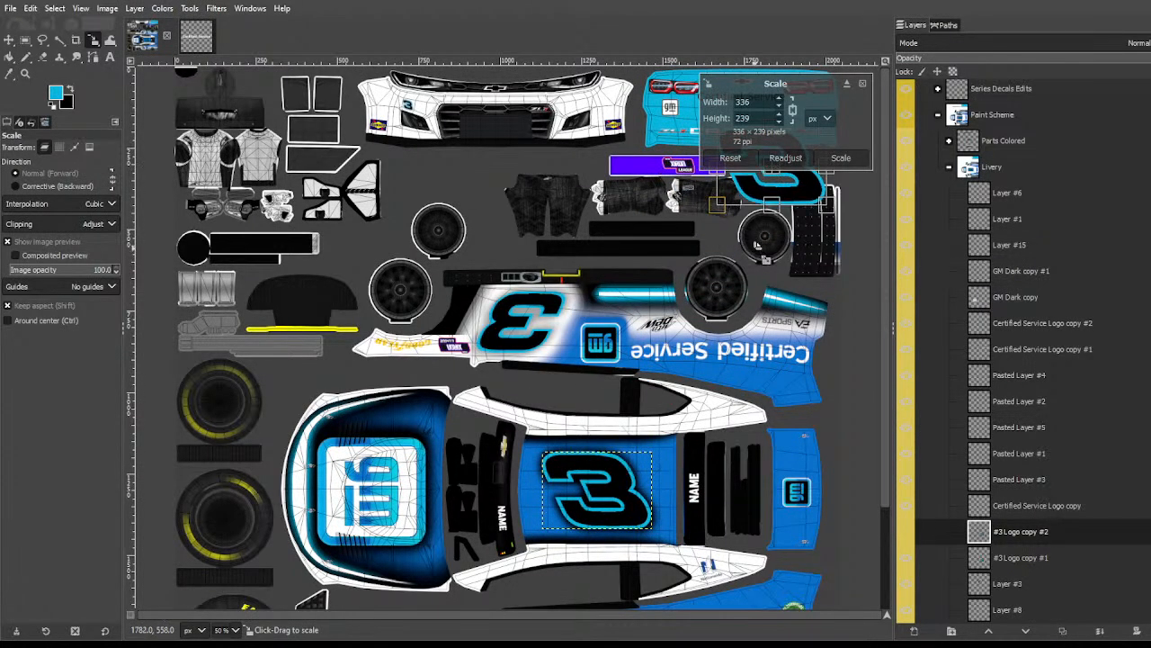
{"action": "left_click_drag", "start_coordinate": [641, 273], "coordinate": [720, 196]}
{"action": "left_click", "coordinate": [848, 84]}
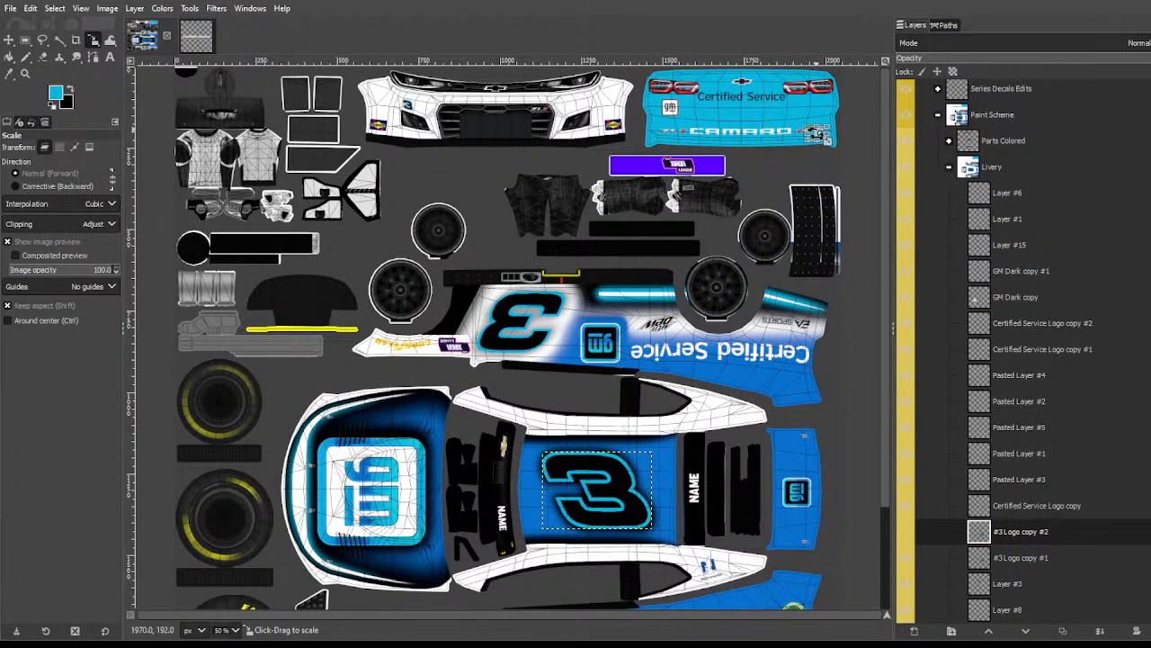
{"action": "left_click_drag", "start_coordinate": [826, 145], "coordinate": [823, 118]}
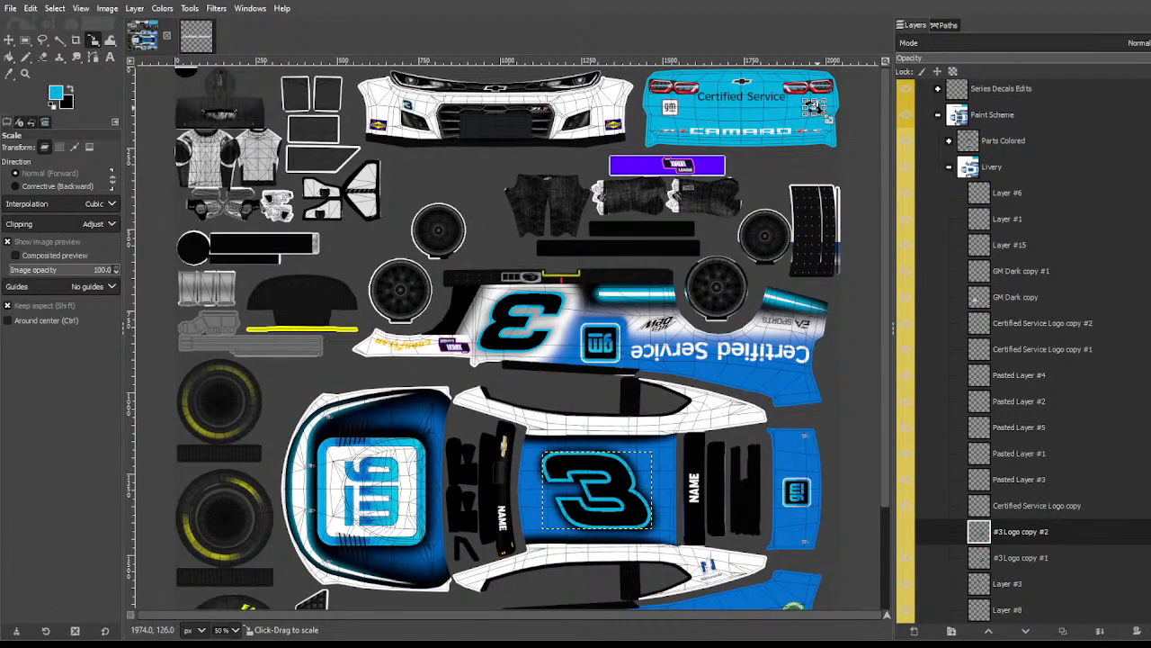
{"action": "key", "text": "Return"}
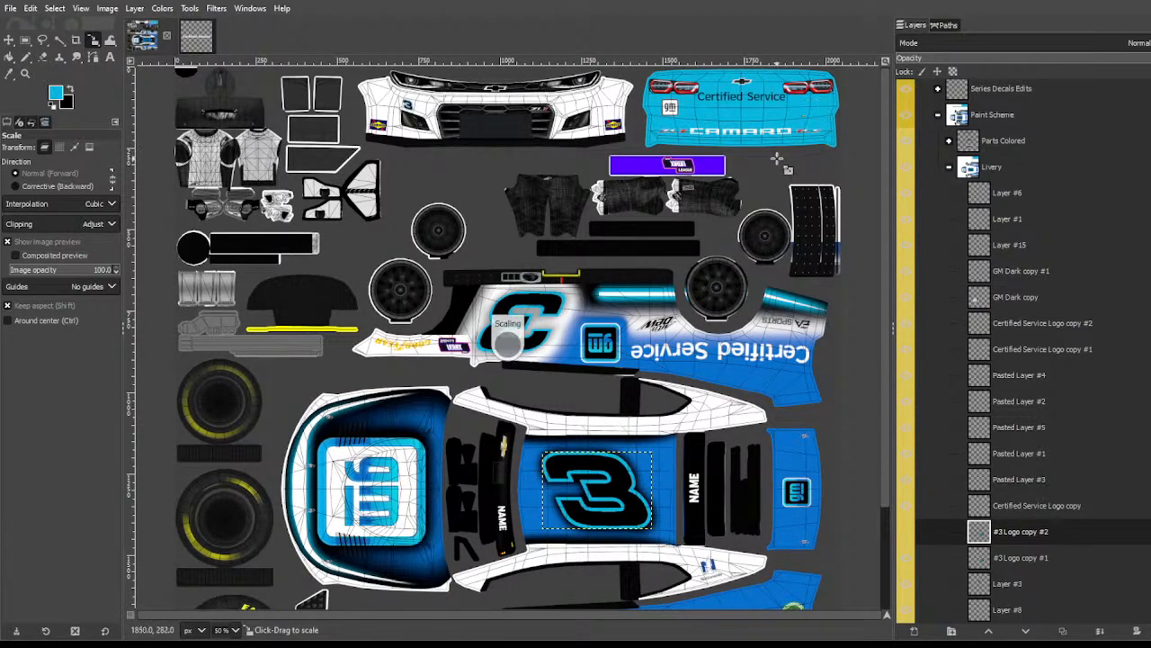
Step: Desaturate the small number 3 on the rear bumper
{"action": "left_click", "coordinate": [59, 39]}
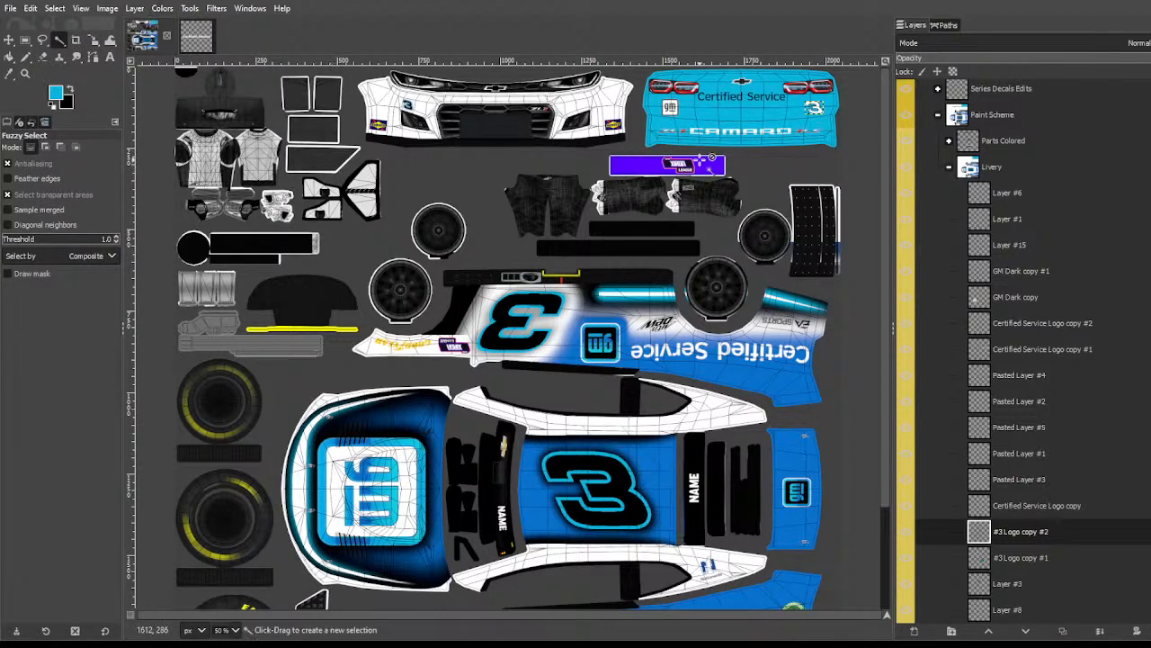
{"action": "scroll", "coordinate": [797, 111], "scroll_direction": "up", "scroll_amount": 3, "text": "ctrl"}
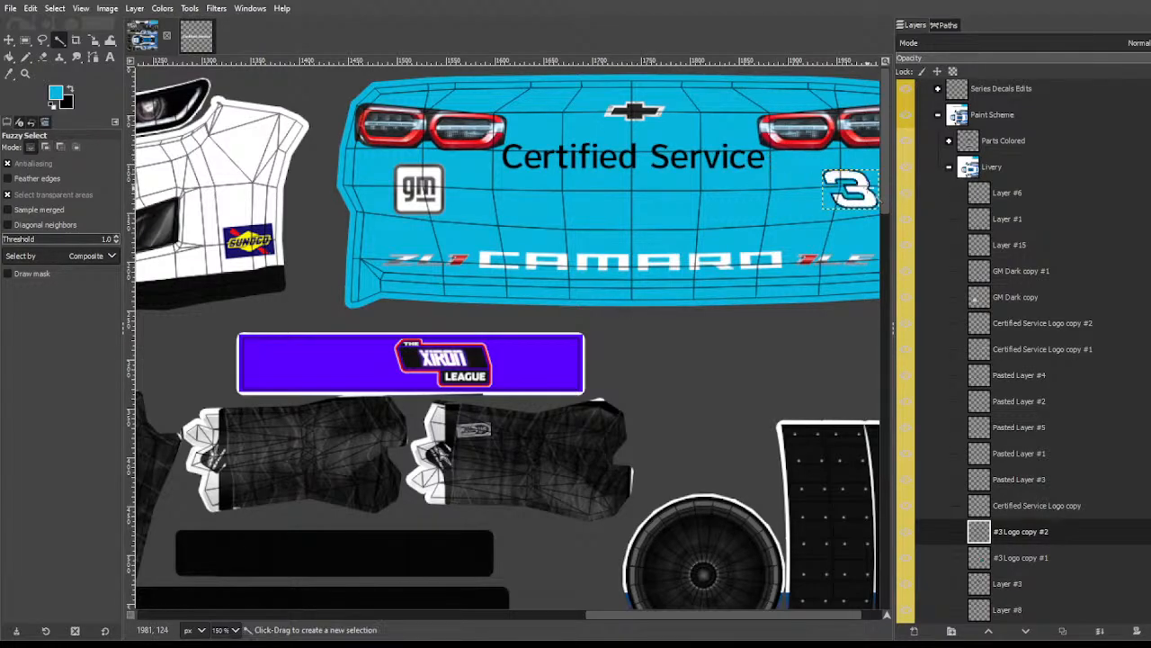
{"action": "key", "text": "ctrl+f"}
{"action": "left_click", "coordinate": [162, 10]}
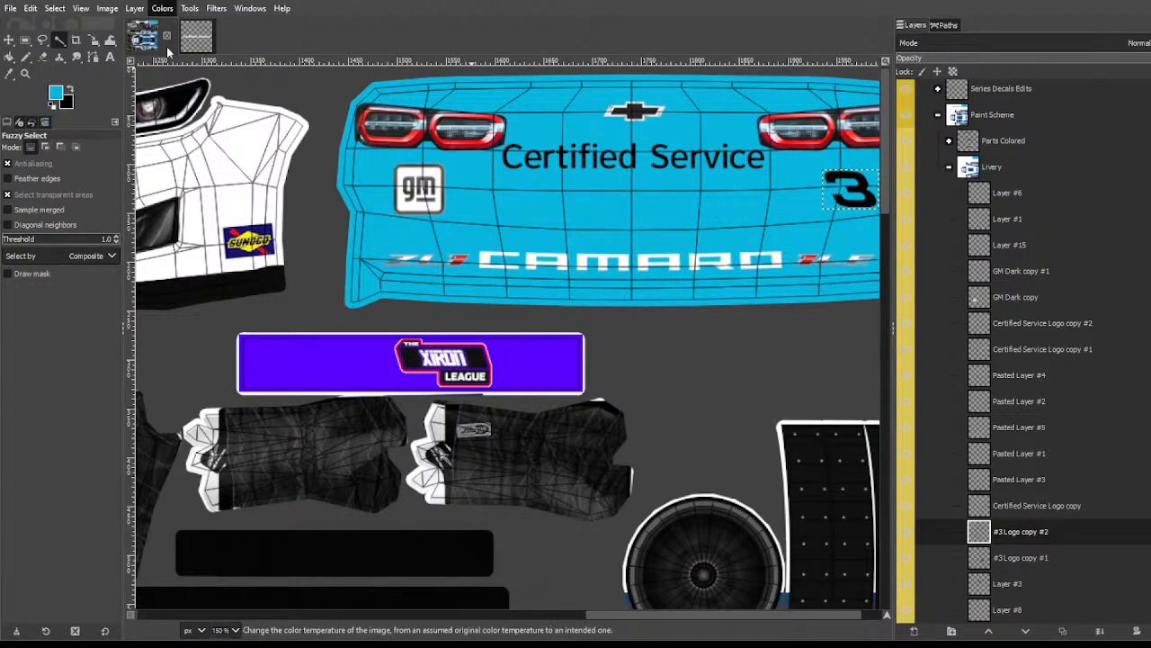
{"action": "left_click", "coordinate": [291, 289]}
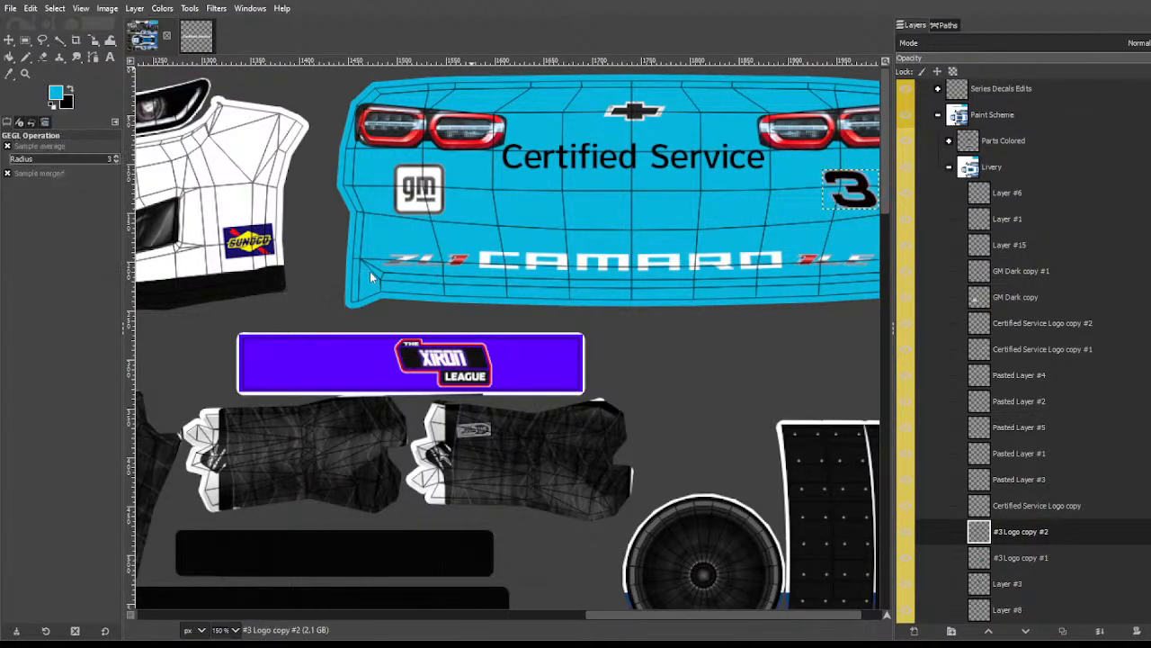
Step: Invert the rear bumper number's colors and adjust Brightness-Contrast to get a white 3 with a black outline
{"action": "left_click", "coordinate": [163, 10]}
{"action": "left_click", "coordinate": [203, 222]}
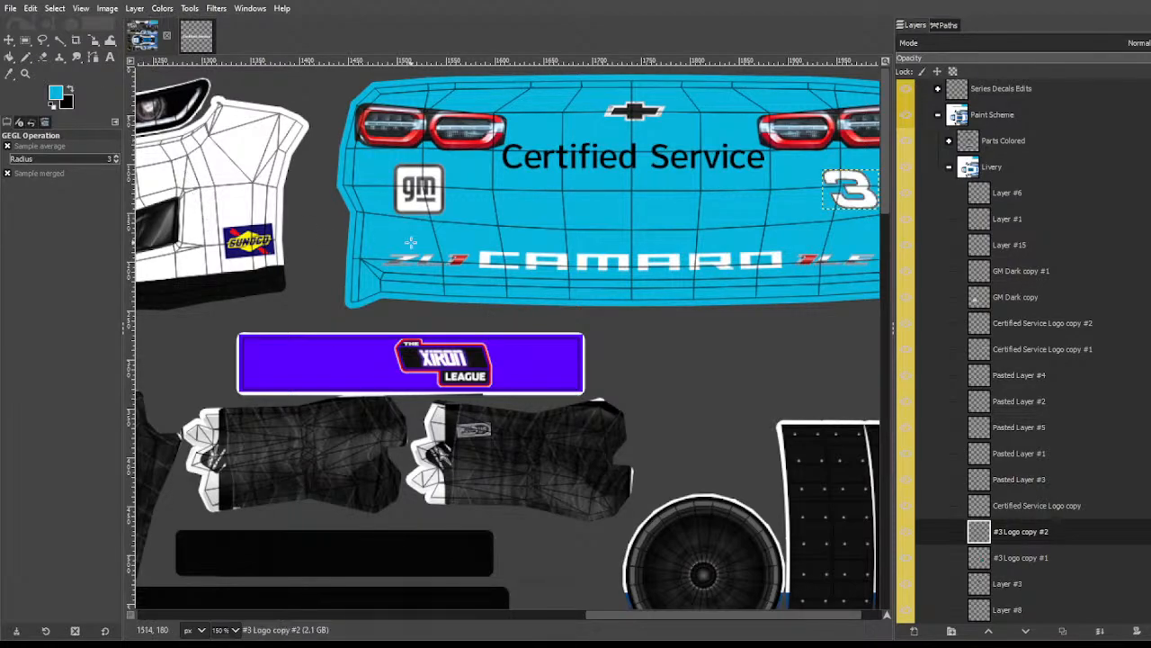
{"action": "left_click", "coordinate": [163, 10]}
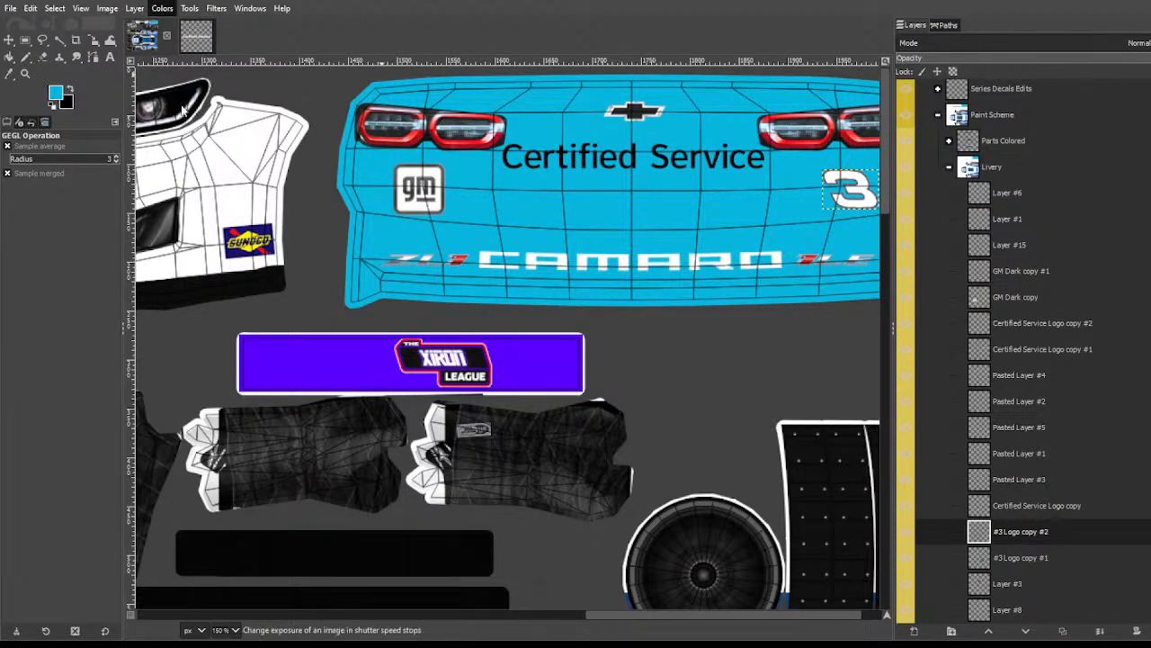
{"action": "left_click", "coordinate": [193, 165]}
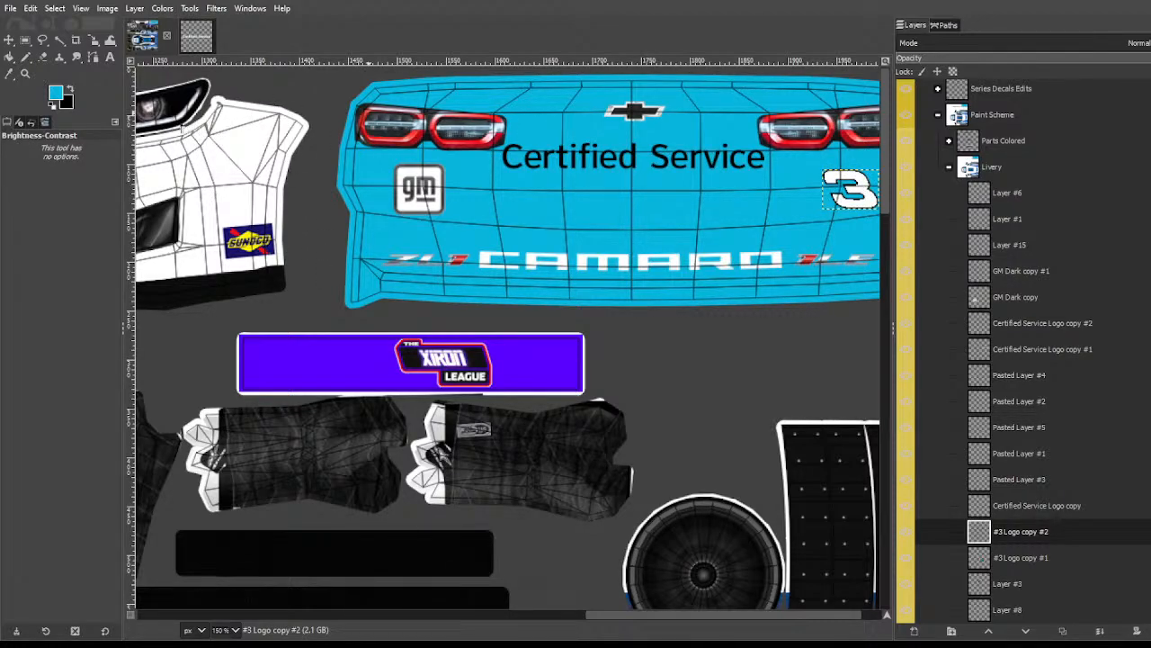
{"action": "left_click", "coordinate": [59, 41]}
Step: Save the livery template file the-xiron-league_2022-camaro-template.xcf
{"action": "scroll", "coordinate": [431, 176], "scroll_direction": "down", "scroll_amount": 1}
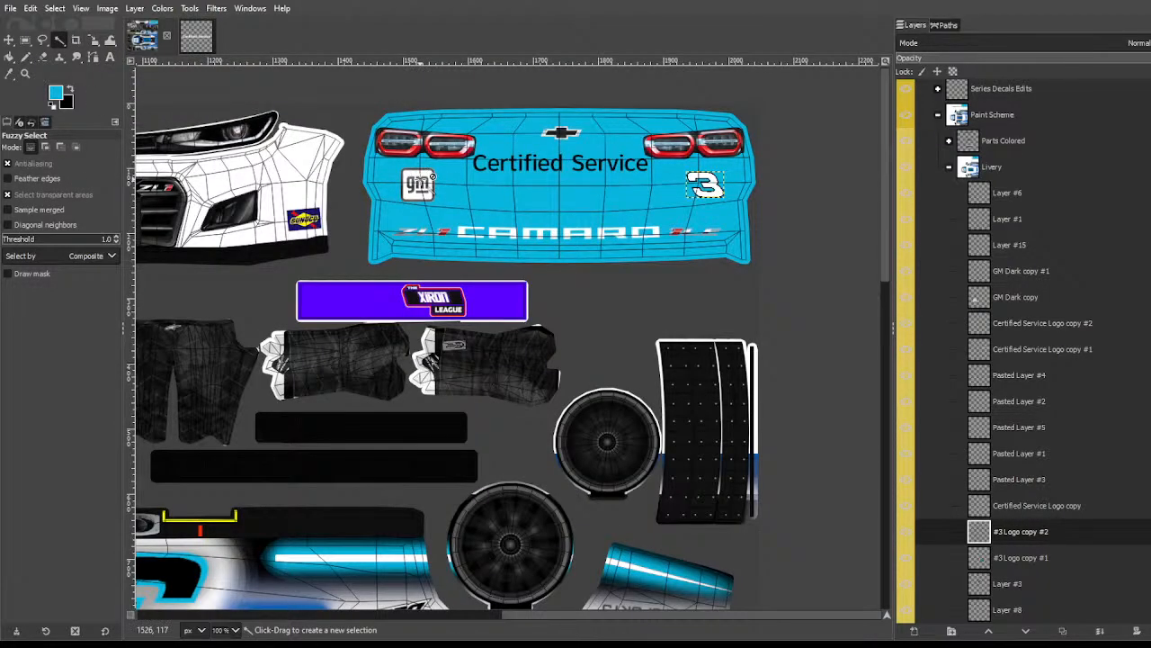
{"action": "scroll", "coordinate": [724, 286], "scroll_direction": "down", "scroll_amount": 2}
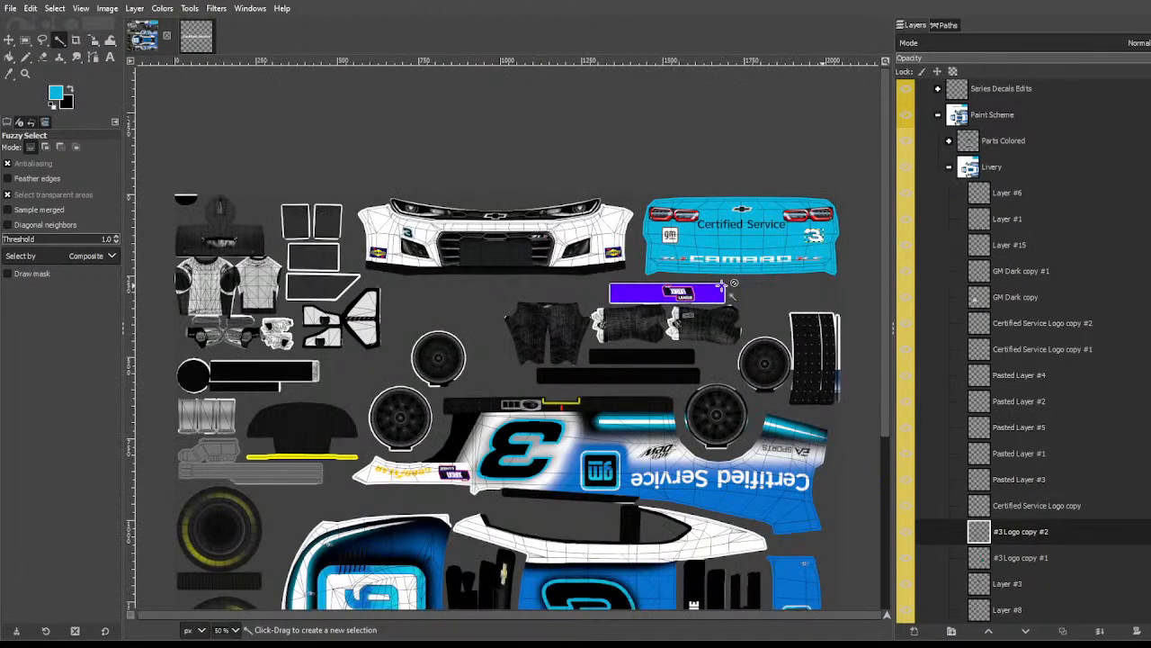
{"action": "scroll", "coordinate": [724, 286], "scroll_direction": "down", "scroll_amount": 5}
{"action": "key", "text": "ctrl+s"}
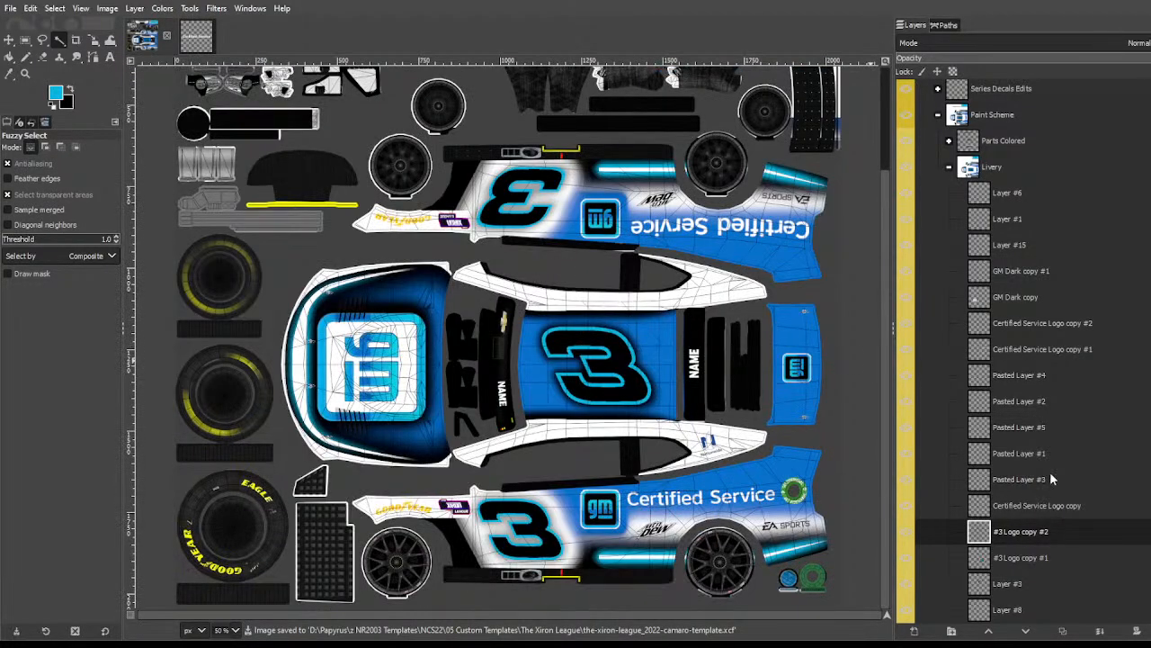
Step: Expand the Parts Colored group in the Paint Scheme and hide its black out layer
{"action": "scroll", "coordinate": [1027, 455], "scroll_direction": "down", "scroll_amount": 4}
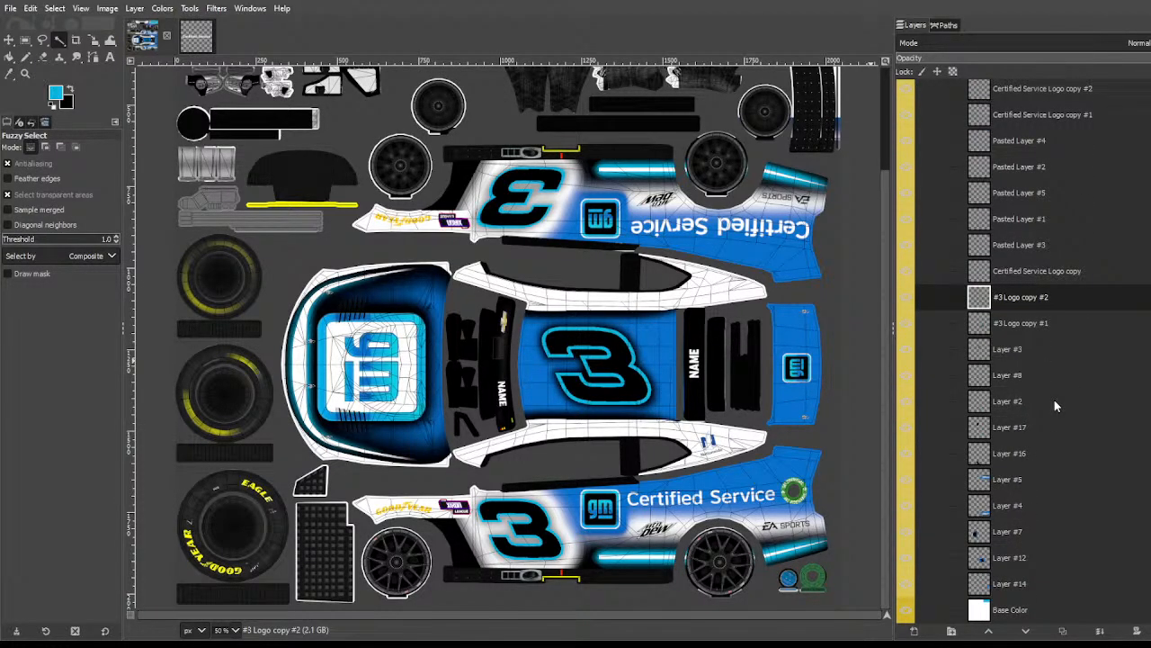
{"action": "scroll", "coordinate": [1006, 301], "scroll_direction": "up", "scroll_amount": 5}
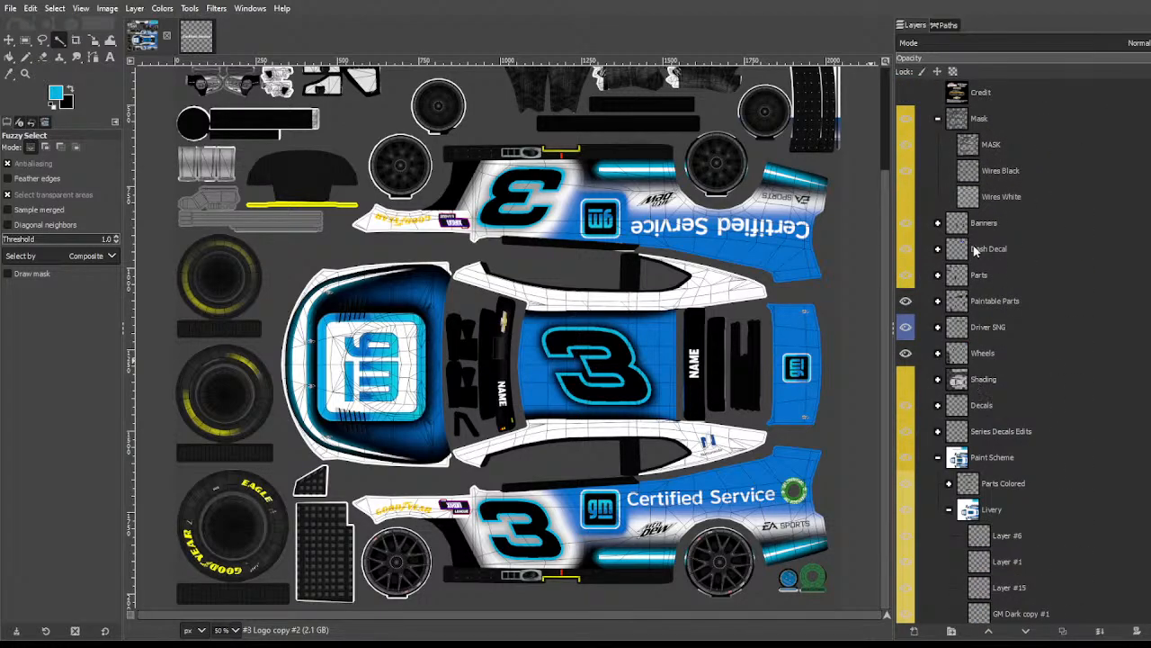
{"action": "left_click", "coordinate": [969, 481]}
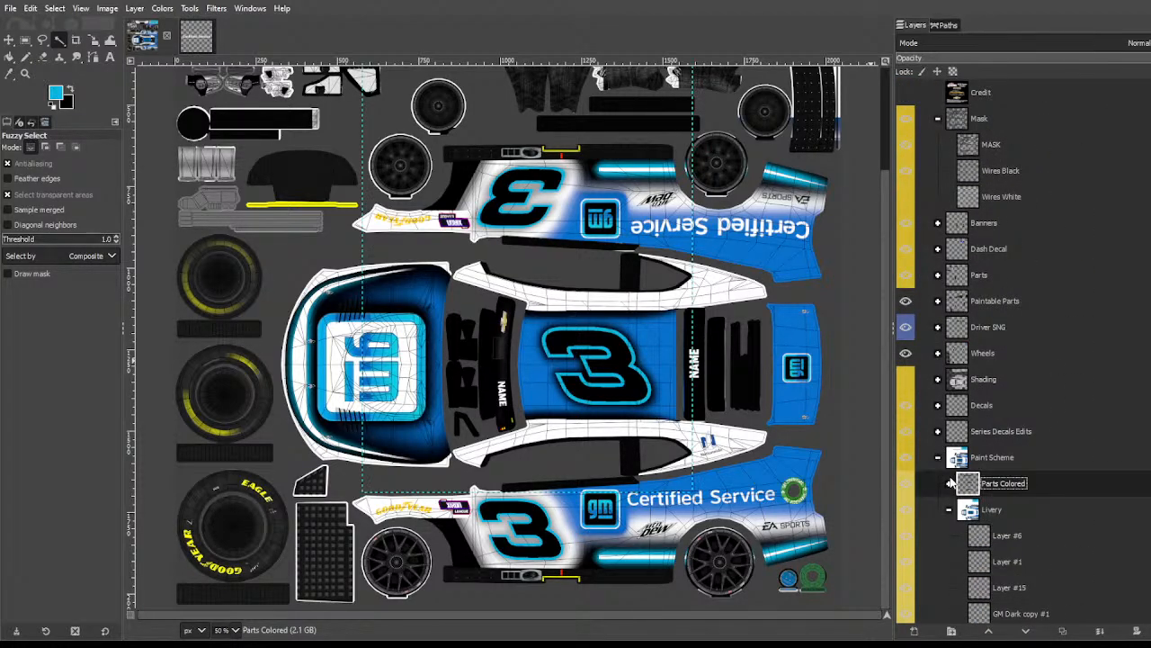
{"action": "left_click", "coordinate": [949, 484]}
{"action": "scroll", "coordinate": [1008, 458], "scroll_direction": "down", "scroll_amount": 1}
{"action": "left_click", "coordinate": [1035, 453]}
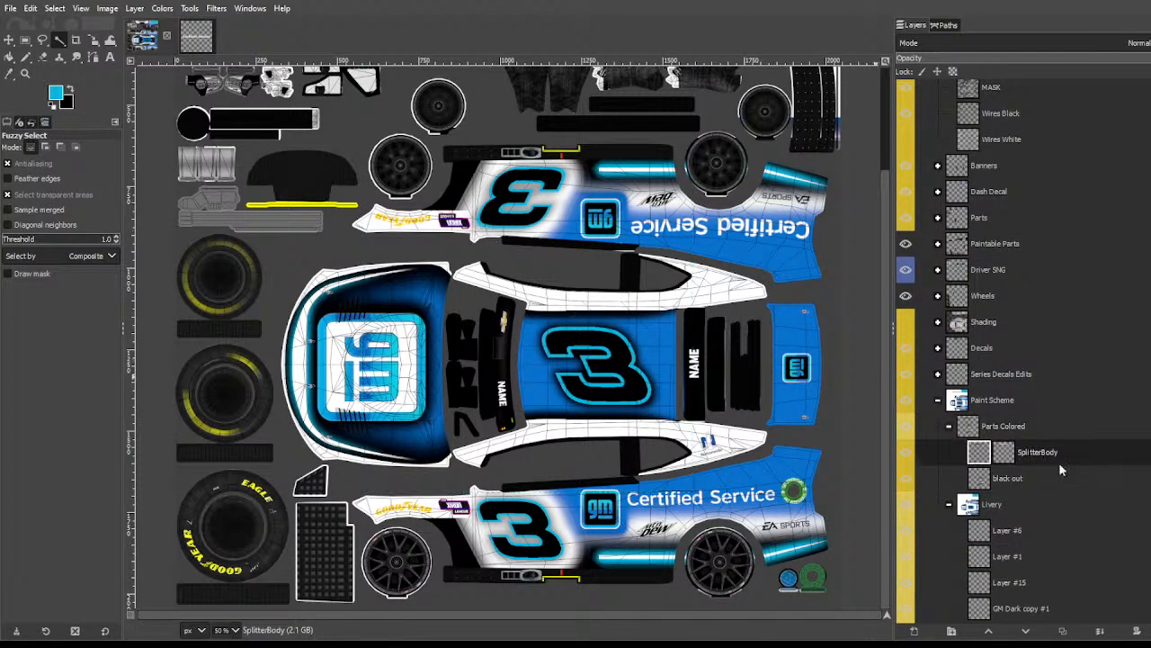
{"action": "left_click", "coordinate": [1021, 479]}
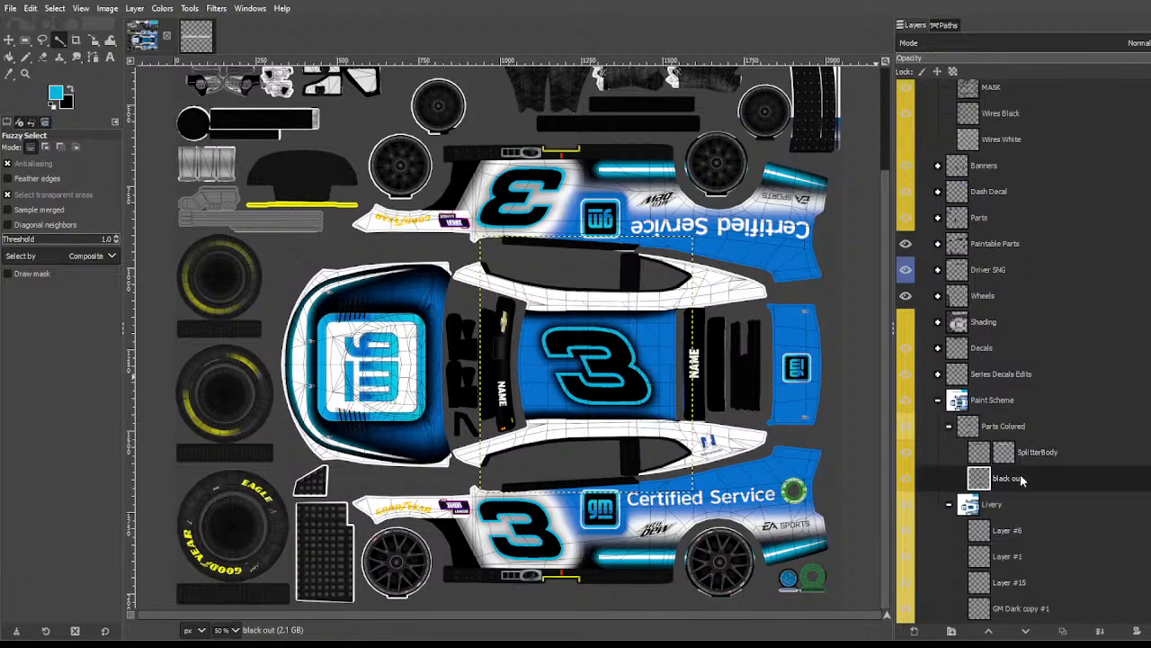
{"action": "left_click", "coordinate": [906, 484]}
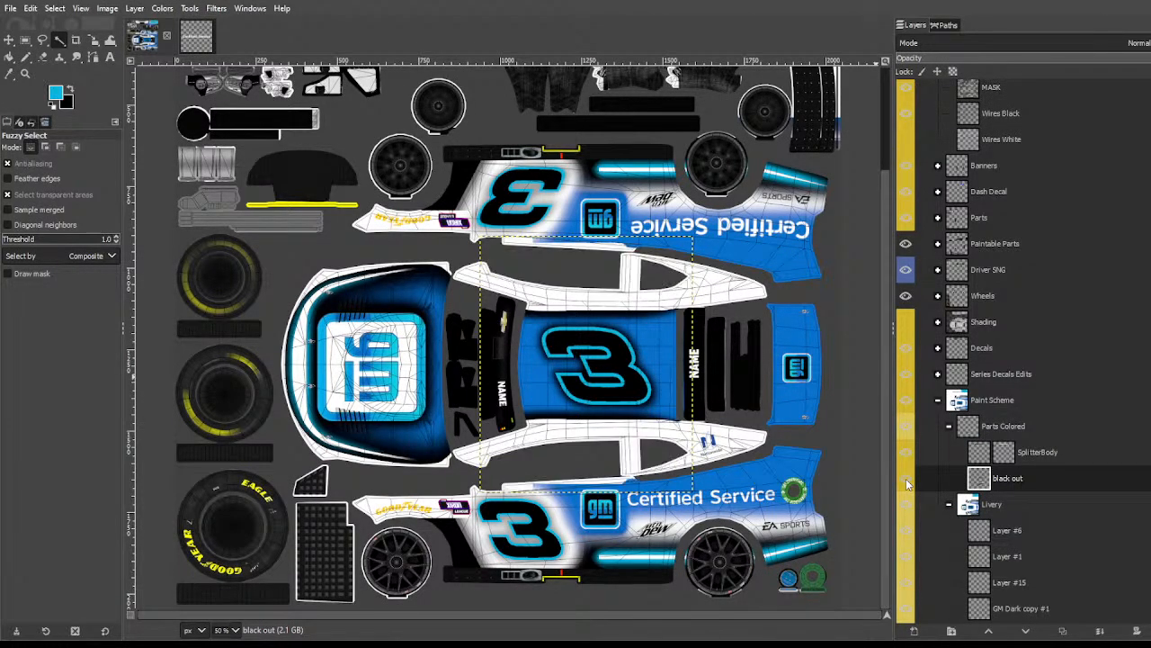
Step: Compare the window surrounds with and without the black out layer and leave the layer visible
{"action": "left_click", "coordinate": [907, 483]}
{"action": "left_click", "coordinate": [906, 484]}
{"action": "left_click", "coordinate": [907, 484]}
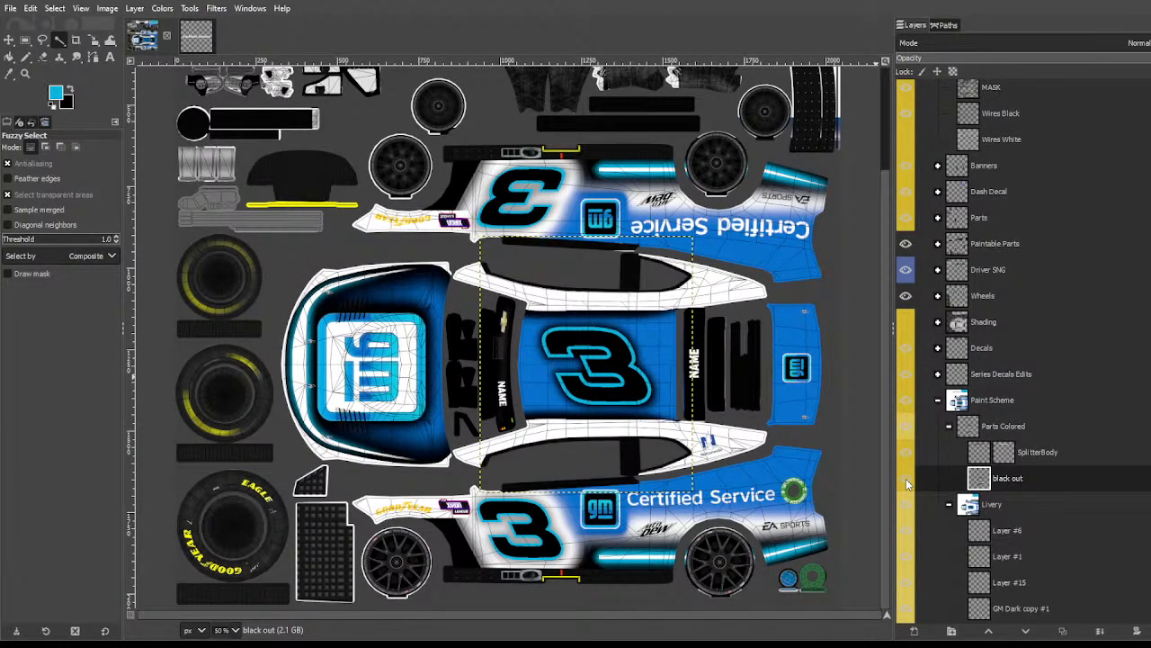
{"action": "left_click", "coordinate": [907, 484]}
{"action": "left_click", "coordinate": [906, 483]}
{"action": "left_click", "coordinate": [906, 484]}
{"action": "left_click", "coordinate": [907, 484]}
{"action": "left_click", "coordinate": [907, 484]}
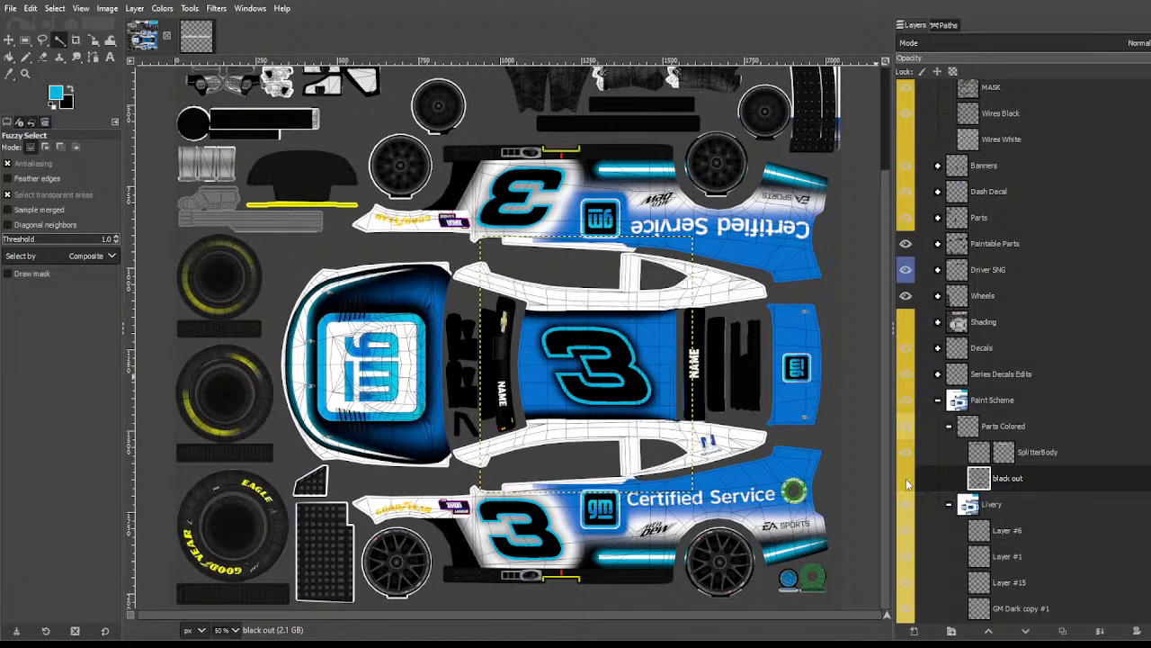
{"action": "left_click", "coordinate": [906, 484]}
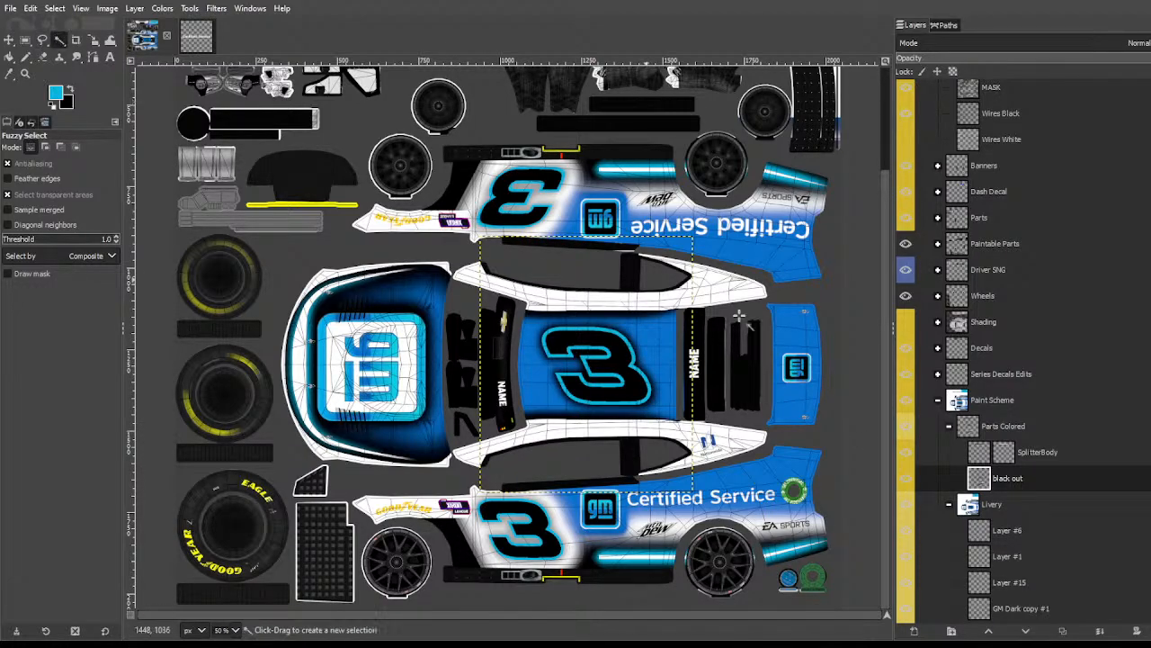
Step: Fill the Left Side trim layer, in the Window Net group of Paintable Parts, with the light blue foreground color
{"action": "scroll", "coordinate": [1069, 358], "scroll_direction": "up", "scroll_amount": 2}
{"action": "left_click", "coordinate": [938, 458]}
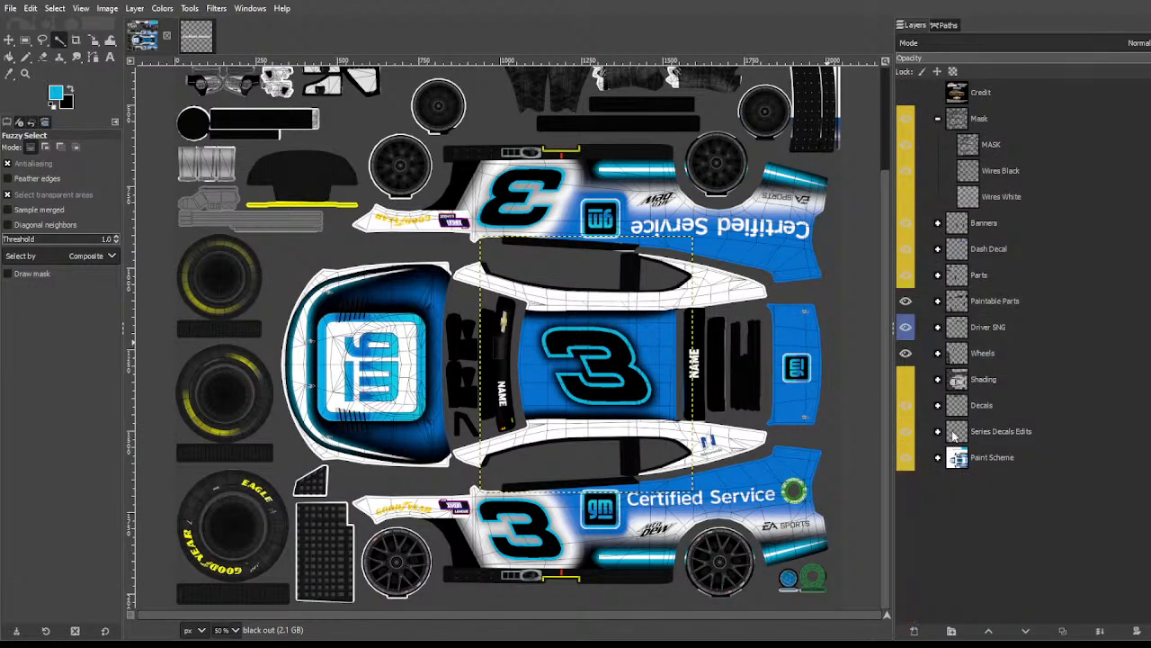
{"action": "left_click", "coordinate": [938, 301]}
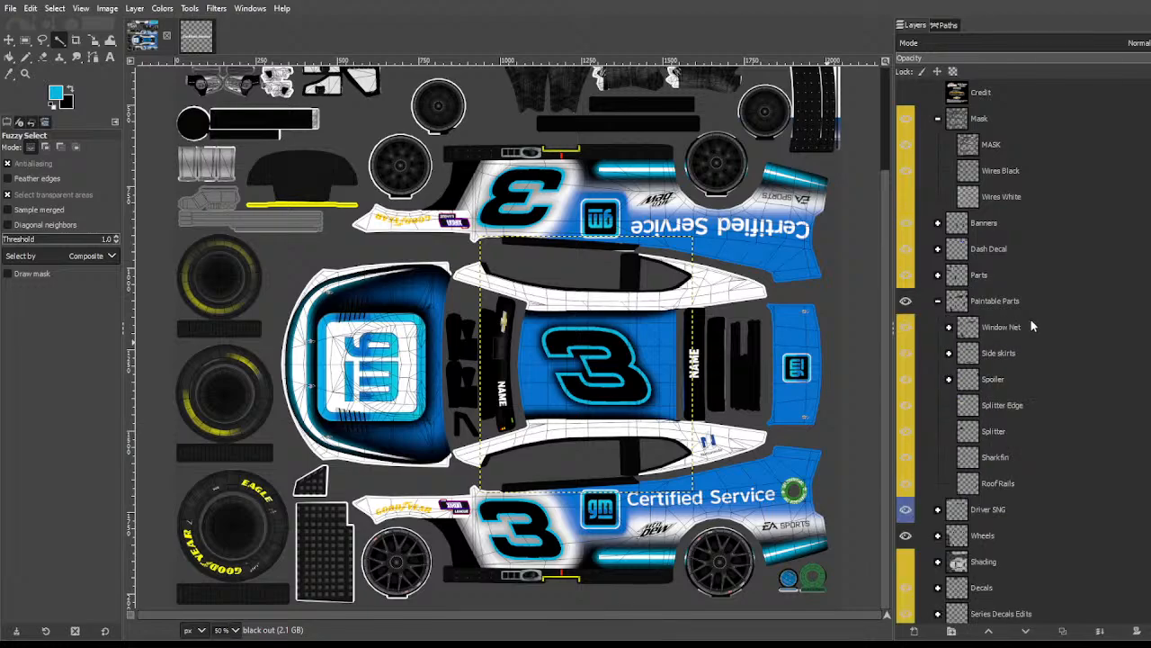
{"action": "left_click", "coordinate": [948, 327]}
{"action": "left_click", "coordinate": [994, 357]}
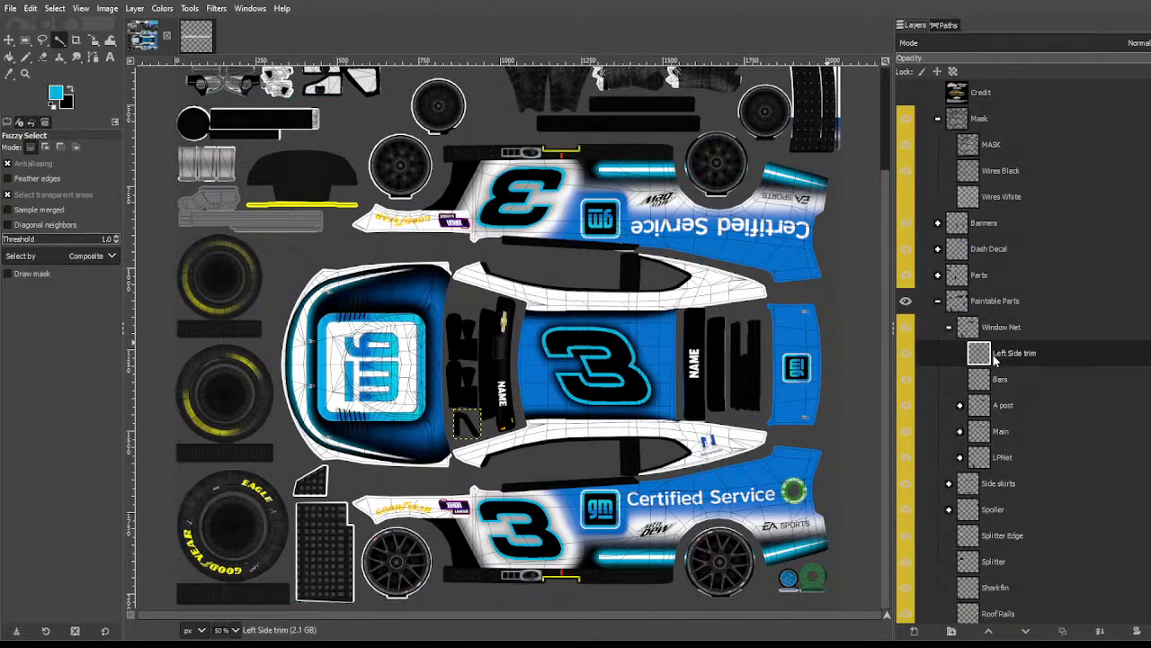
{"action": "left_click", "coordinate": [909, 360]}
{"action": "left_click", "coordinate": [908, 359]}
{"action": "left_click", "coordinate": [907, 354]}
{"action": "left_click", "coordinate": [907, 354]}
{"action": "left_click", "coordinate": [908, 354]}
{"action": "left_click", "coordinate": [907, 354]}
{"action": "key", "text": "shift+b"}
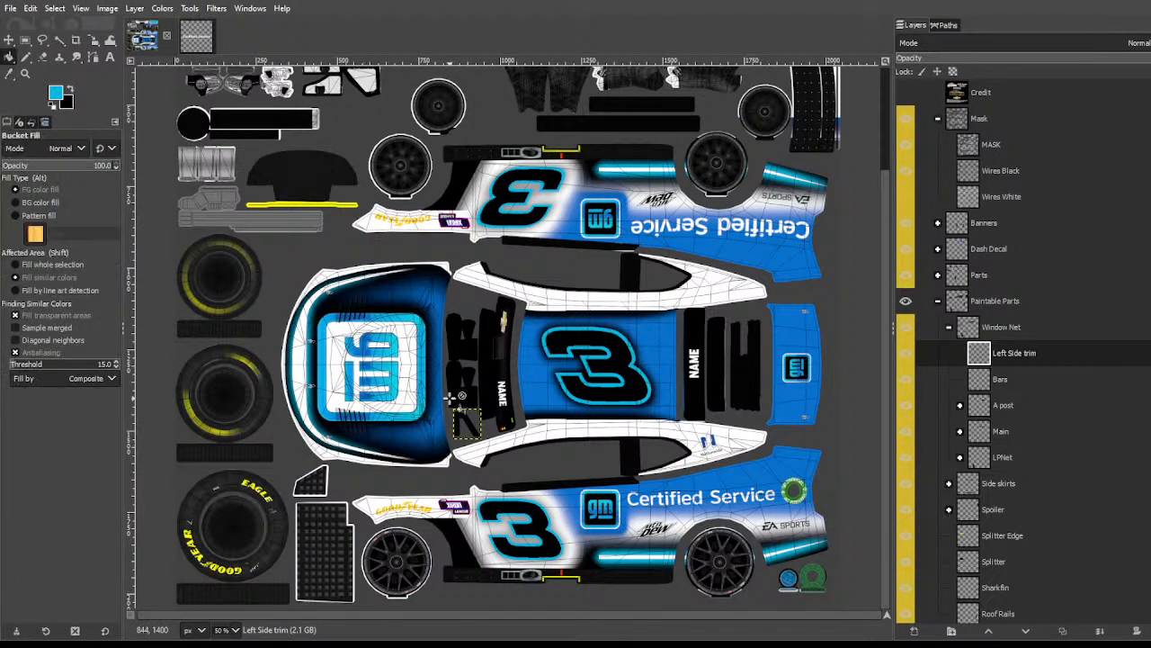
Step: Fill the Bars layer of the Window Net group with the medium blue of the car body
{"action": "left_click", "coordinate": [1001, 379]}
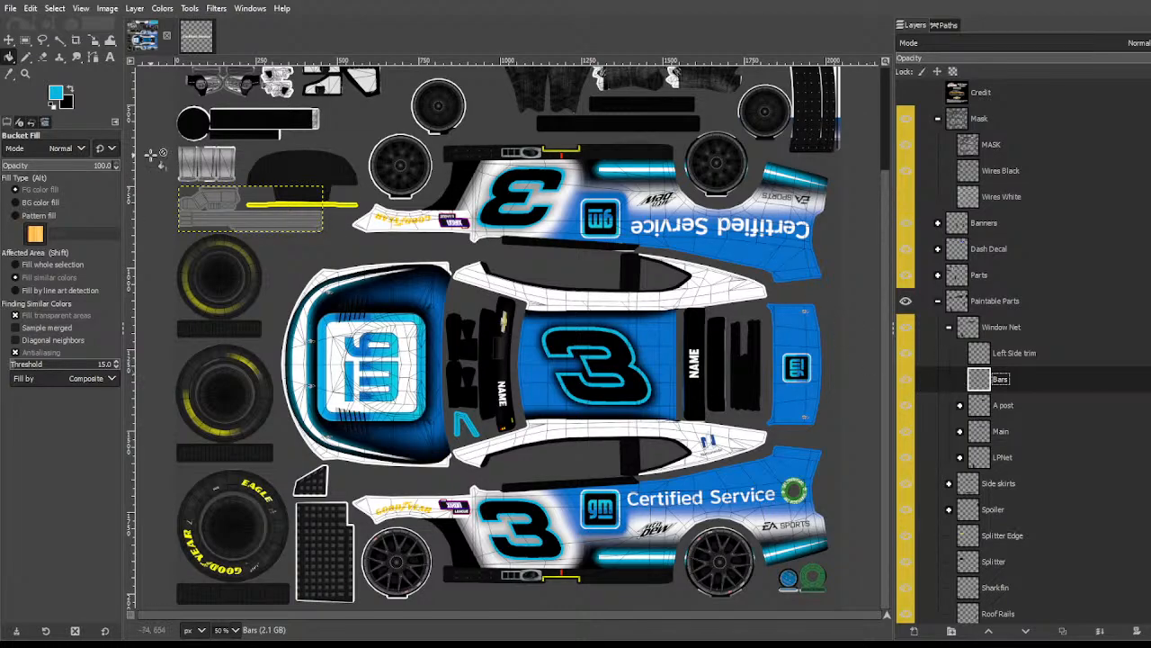
{"action": "left_click", "coordinate": [69, 91]}
{"action": "left_click", "coordinate": [54, 95]}
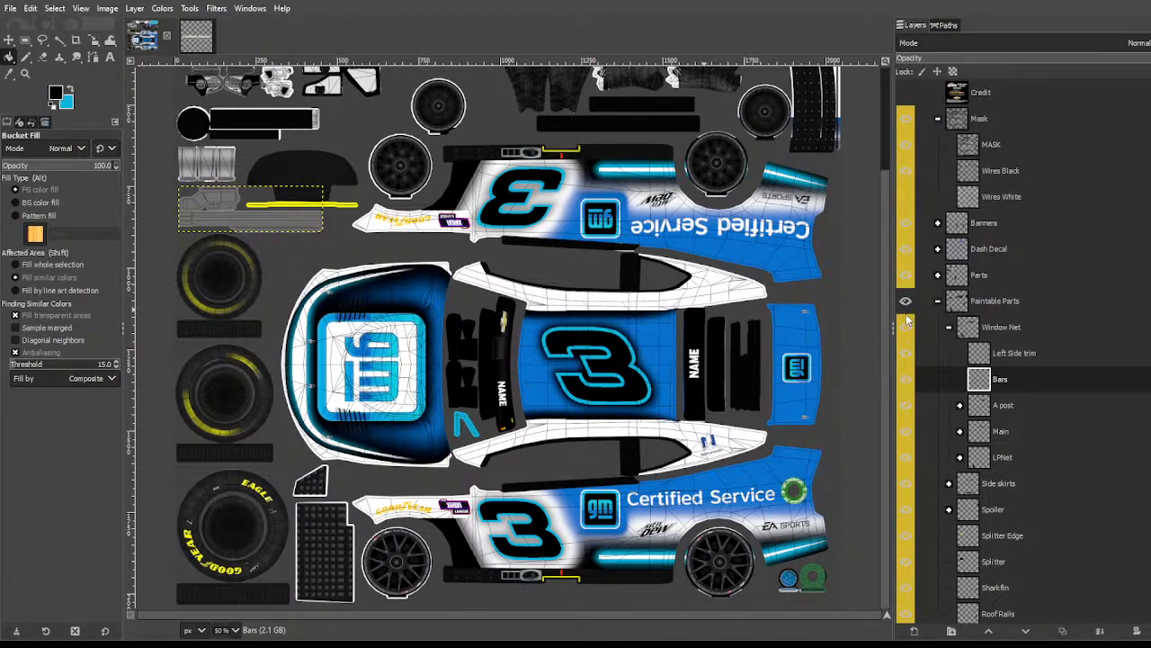
{"action": "left_click", "coordinate": [905, 316]}
{"action": "left_click", "coordinate": [900, 349]}
{"action": "left_click", "coordinate": [214, 207]}
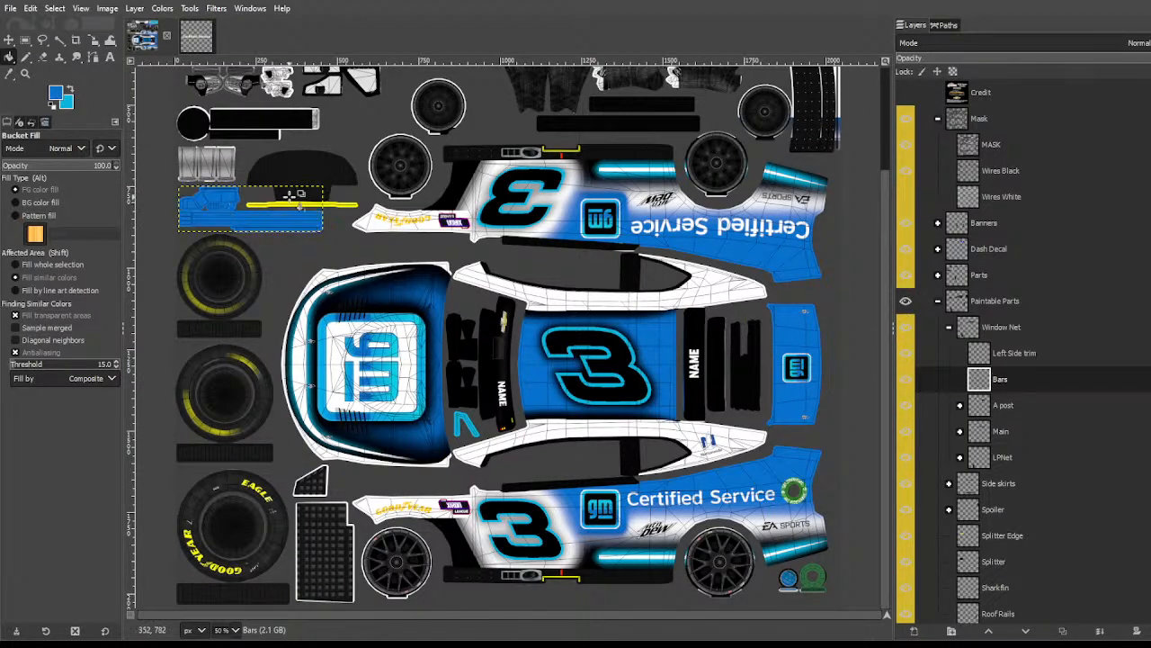
{"action": "left_click", "coordinate": [59, 39]}
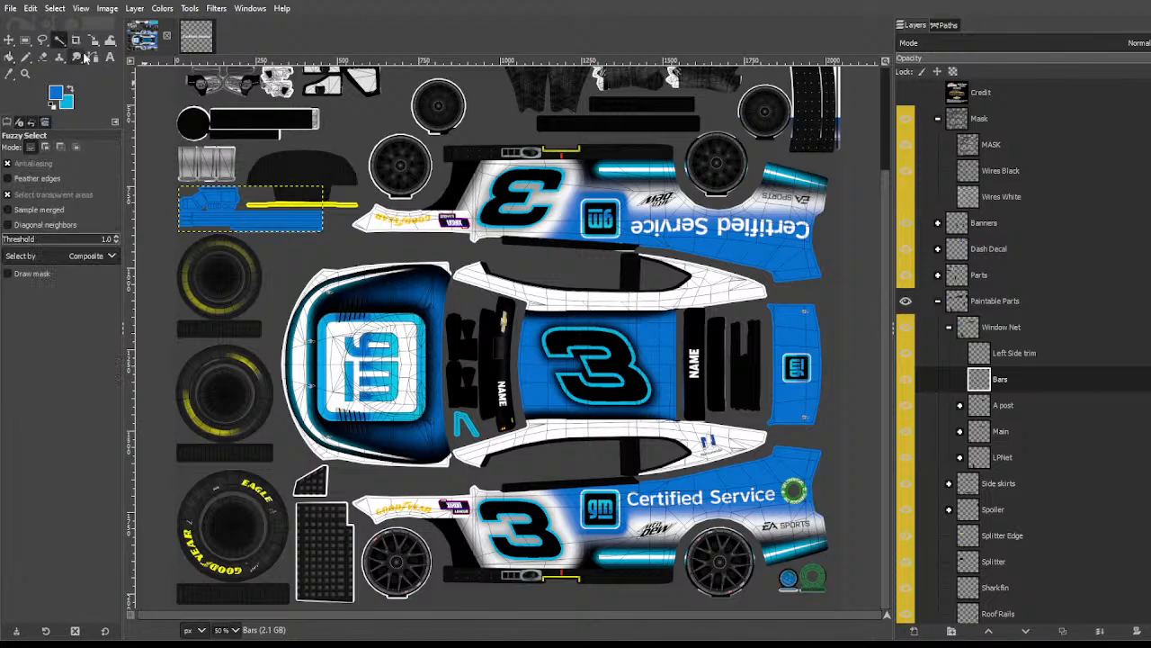
Step: Examine the A post group and its Texture #1 and Color #1 layers to identify what each one controls
{"action": "left_click", "coordinate": [1000, 405]}
{"action": "left_click", "coordinate": [959, 405]}
{"action": "left_click", "coordinate": [960, 405]}
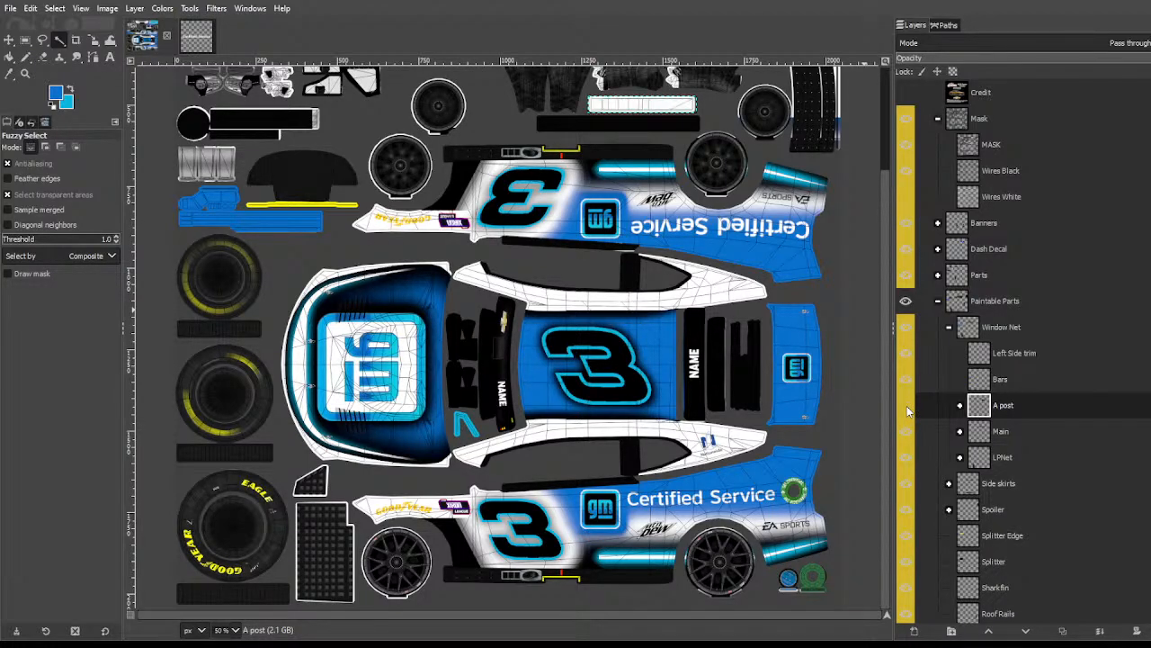
{"action": "left_click", "coordinate": [959, 405]}
{"action": "left_click", "coordinate": [989, 483]}
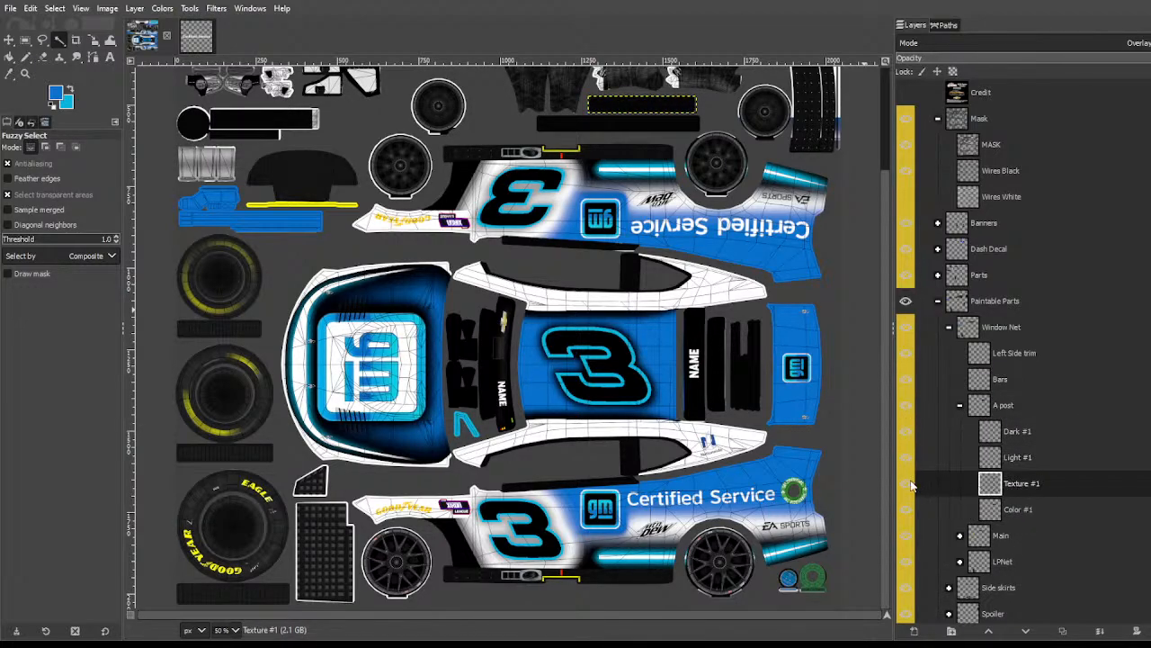
{"action": "left_click", "coordinate": [1011, 510]}
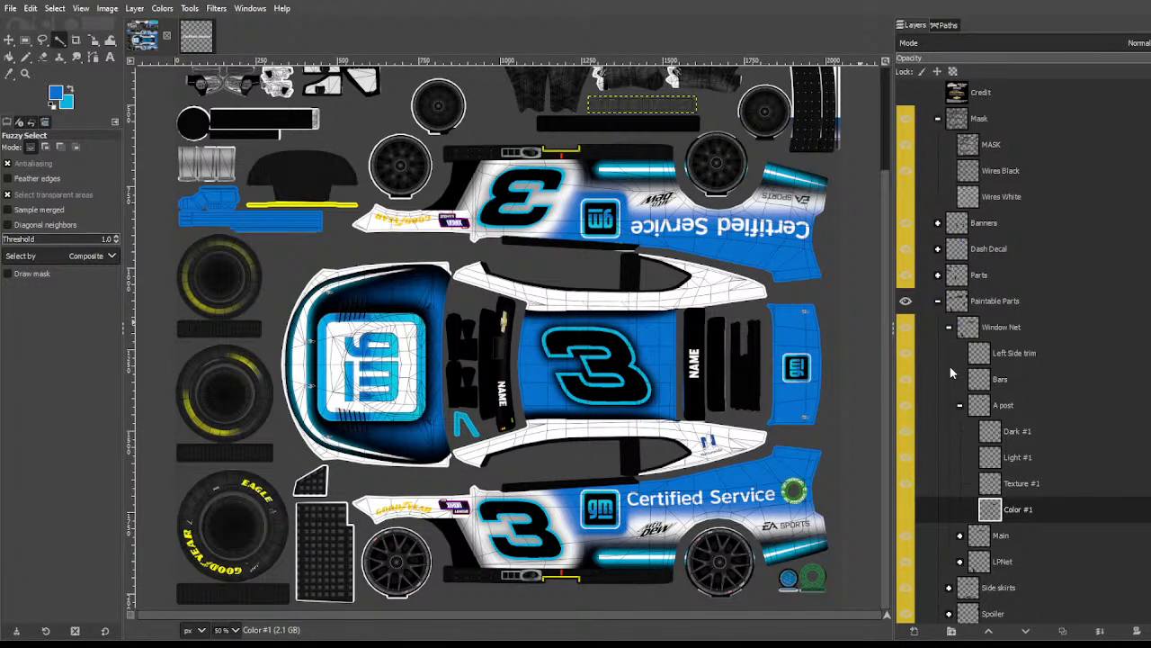
{"action": "left_click", "coordinate": [960, 406]}
Step: Examine the Left Side trim and Bars layers and the Dark, Light and Texture layers of the Main window net group
{"action": "left_click", "coordinate": [986, 433]}
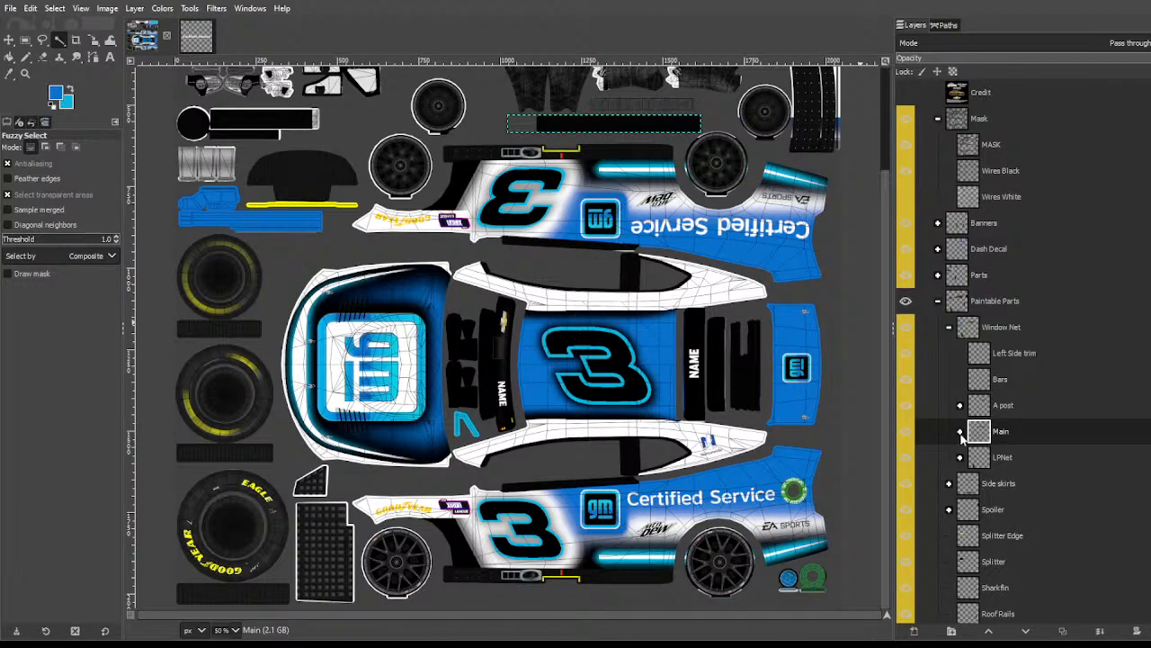
{"action": "left_click", "coordinate": [959, 431]}
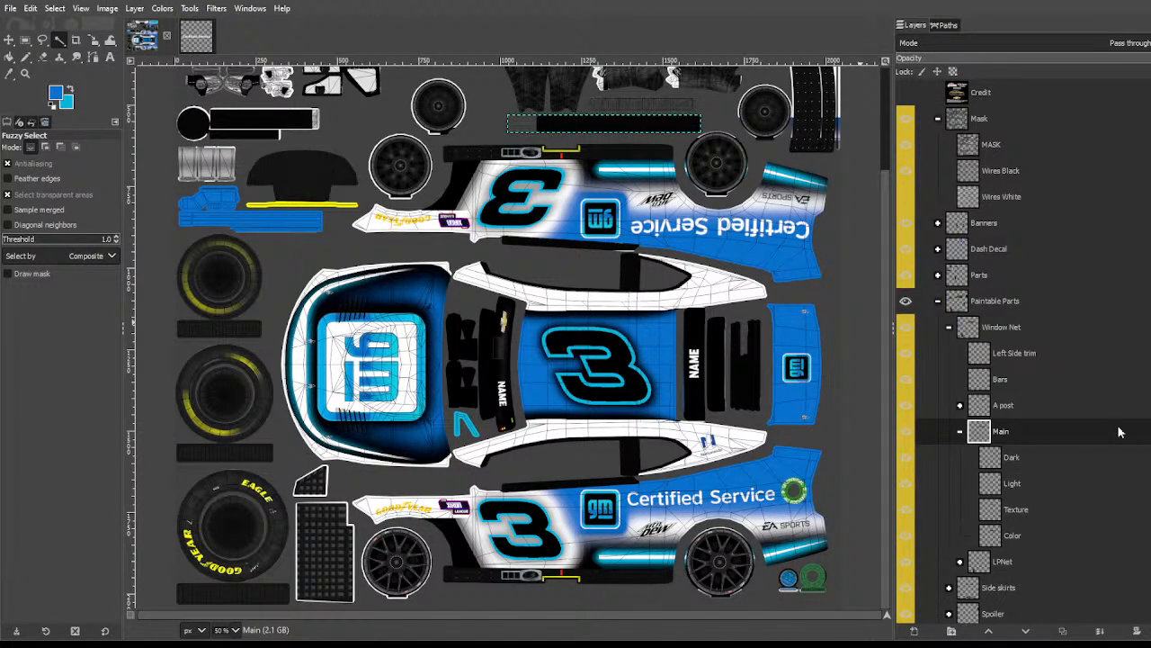
{"action": "left_click", "coordinate": [979, 353], "text": "alt"}
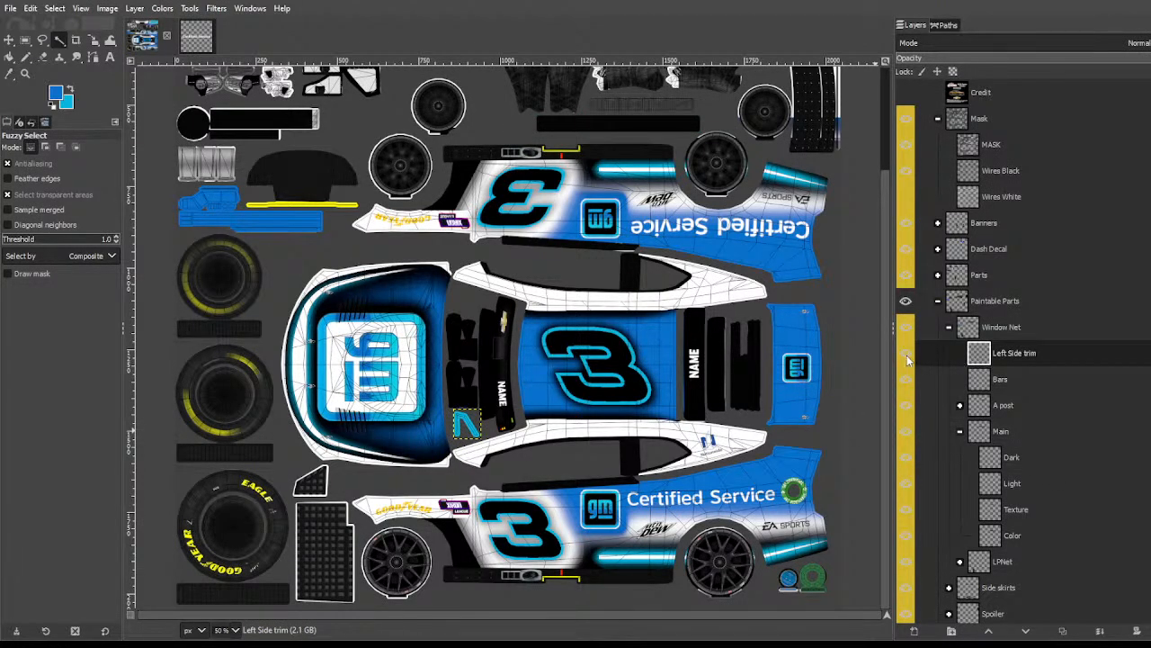
{"action": "left_click", "coordinate": [978, 378], "text": "alt"}
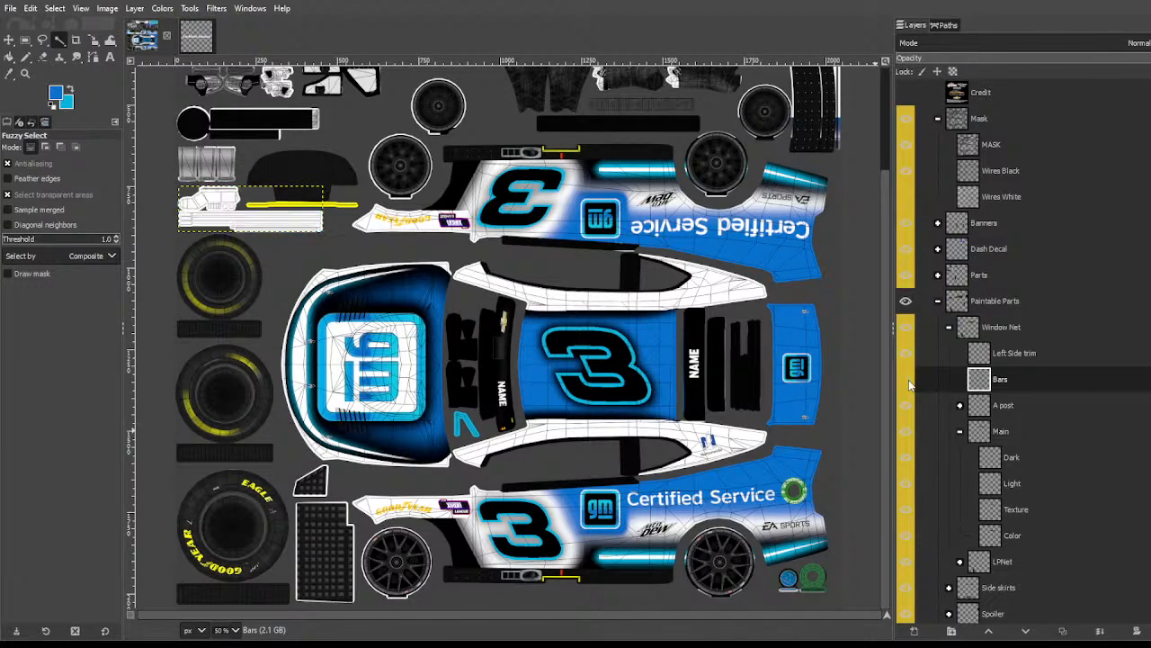
{"action": "left_click", "coordinate": [1005, 427], "text": "alt"}
{"action": "left_click", "coordinate": [995, 457]}
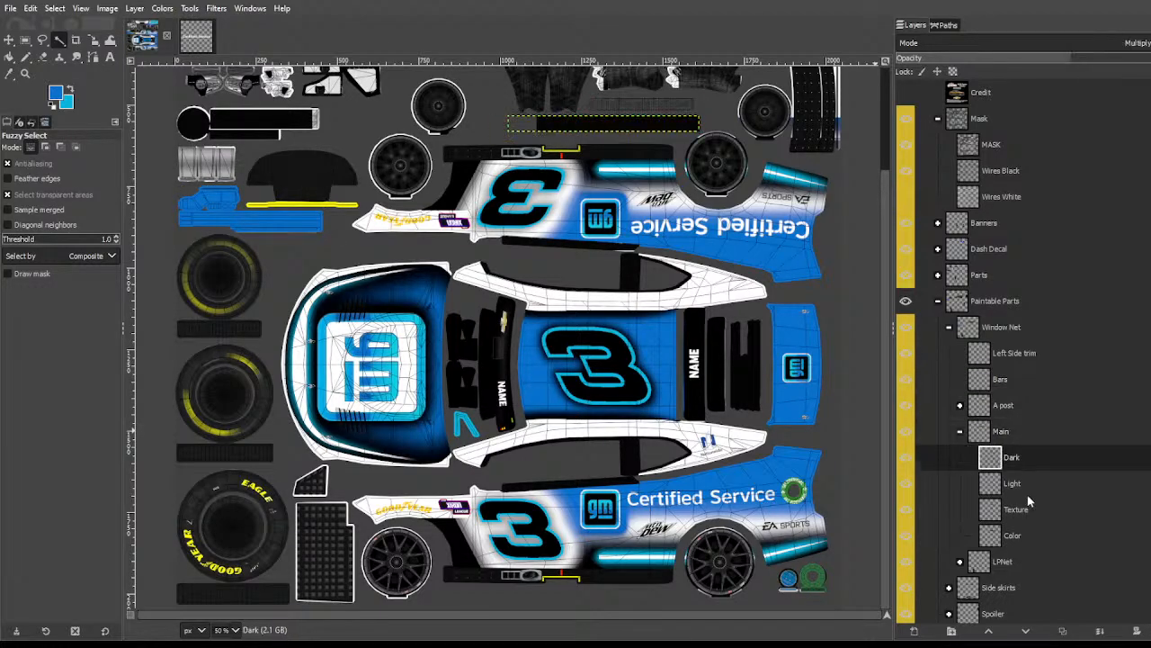
{"action": "left_click", "coordinate": [1018, 492]}
{"action": "left_click", "coordinate": [1012, 461]}
{"action": "left_click", "coordinate": [1012, 484]}
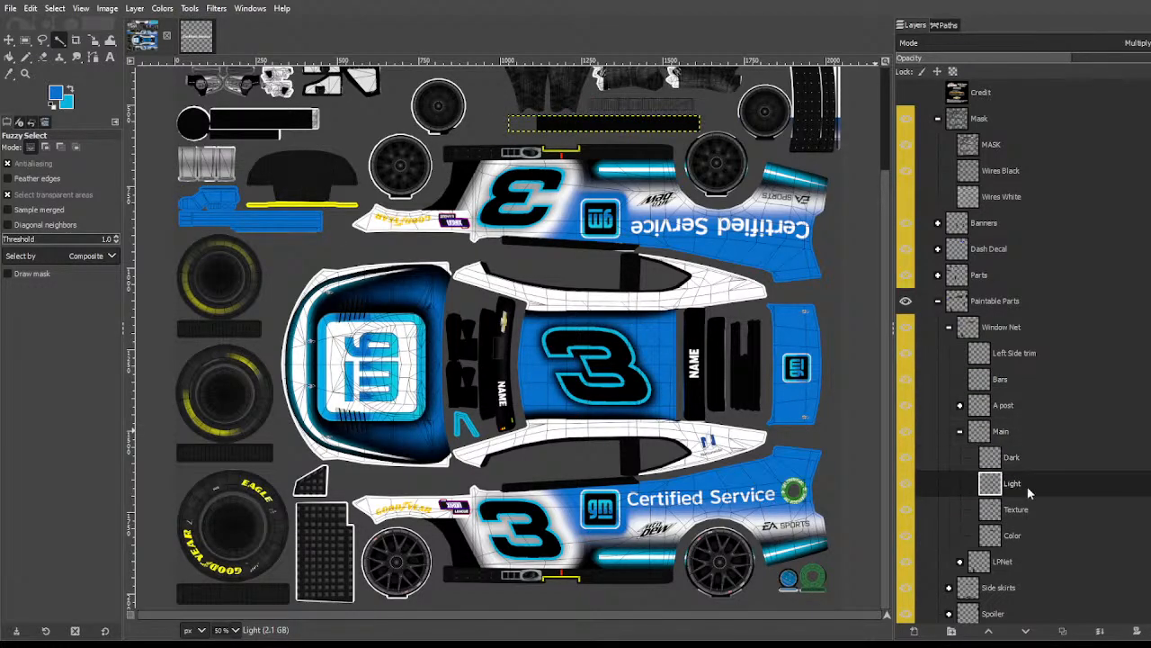
{"action": "left_click", "coordinate": [1008, 465]}
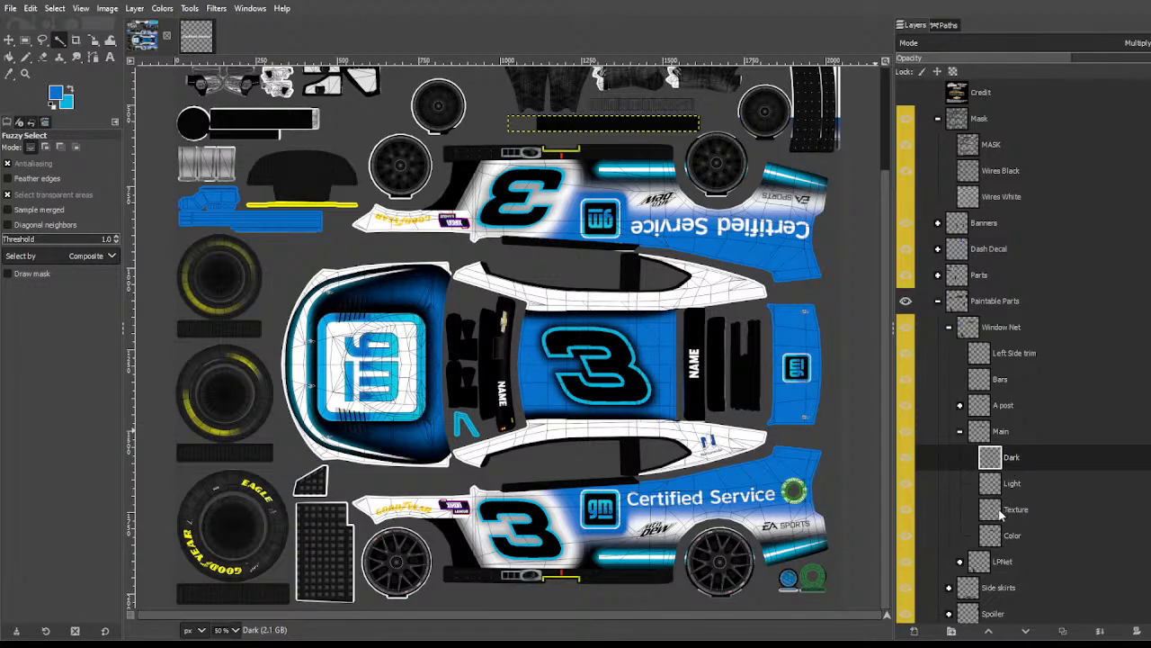
{"action": "left_click", "coordinate": [1002, 489]}
{"action": "left_click", "coordinate": [1007, 464]}
{"action": "left_click", "coordinate": [1010, 478]}
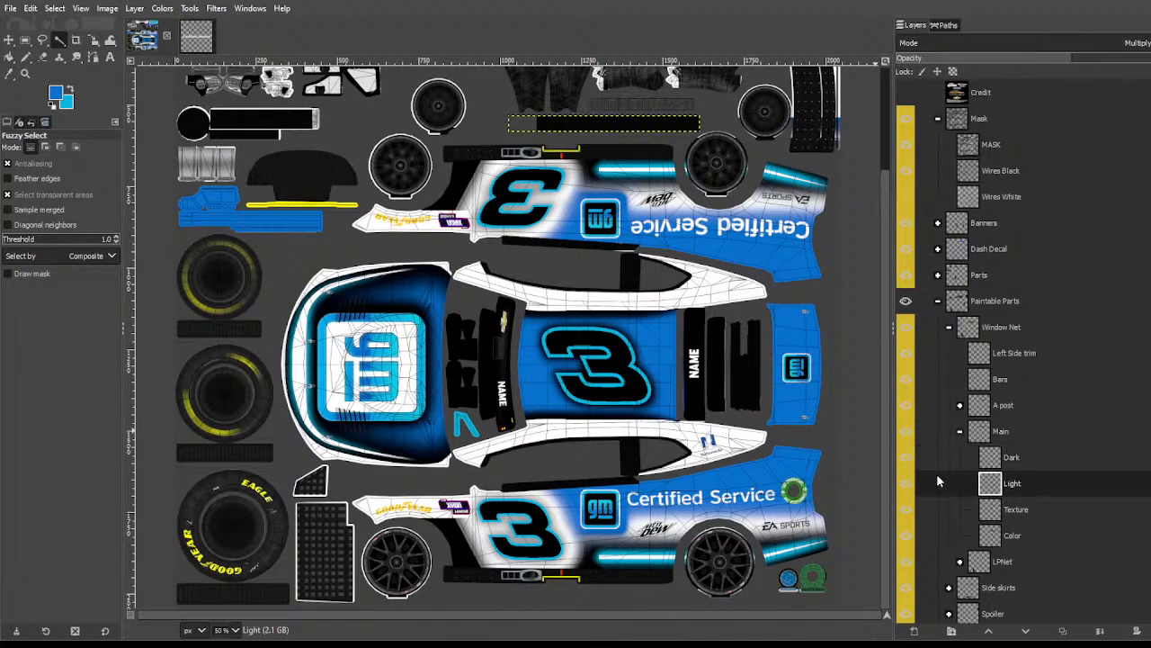
{"action": "left_click", "coordinate": [1011, 512]}
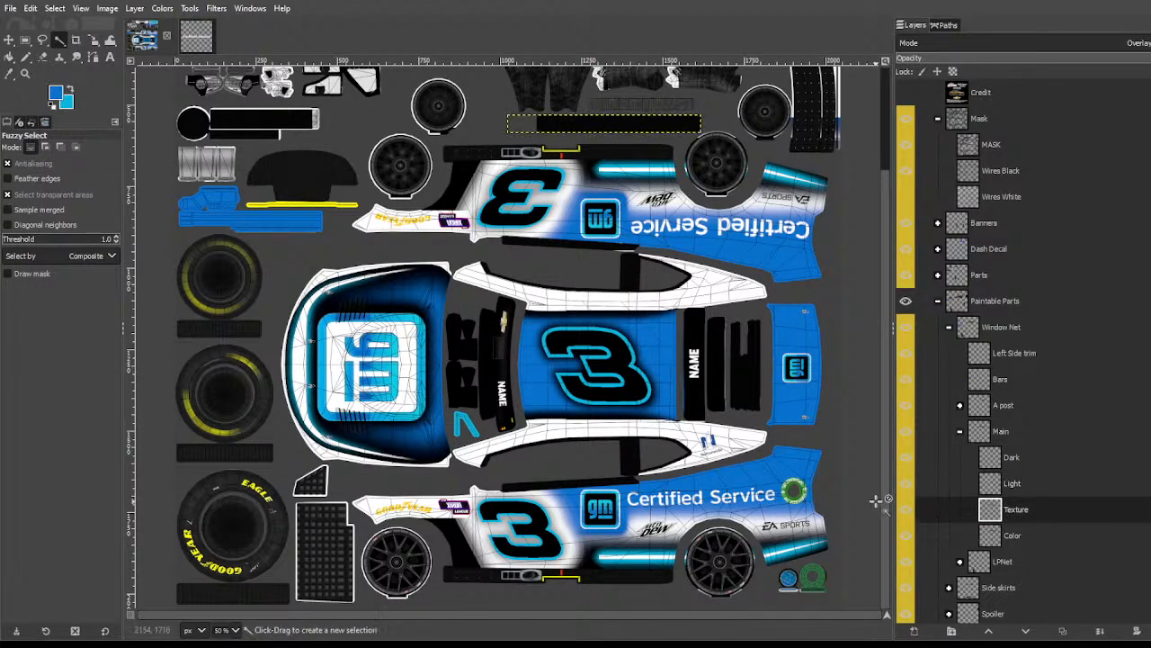
Step: Hide the Wires Black layer and fill the Color layer of the Main window net group with white
{"action": "left_click", "coordinate": [70, 88]}
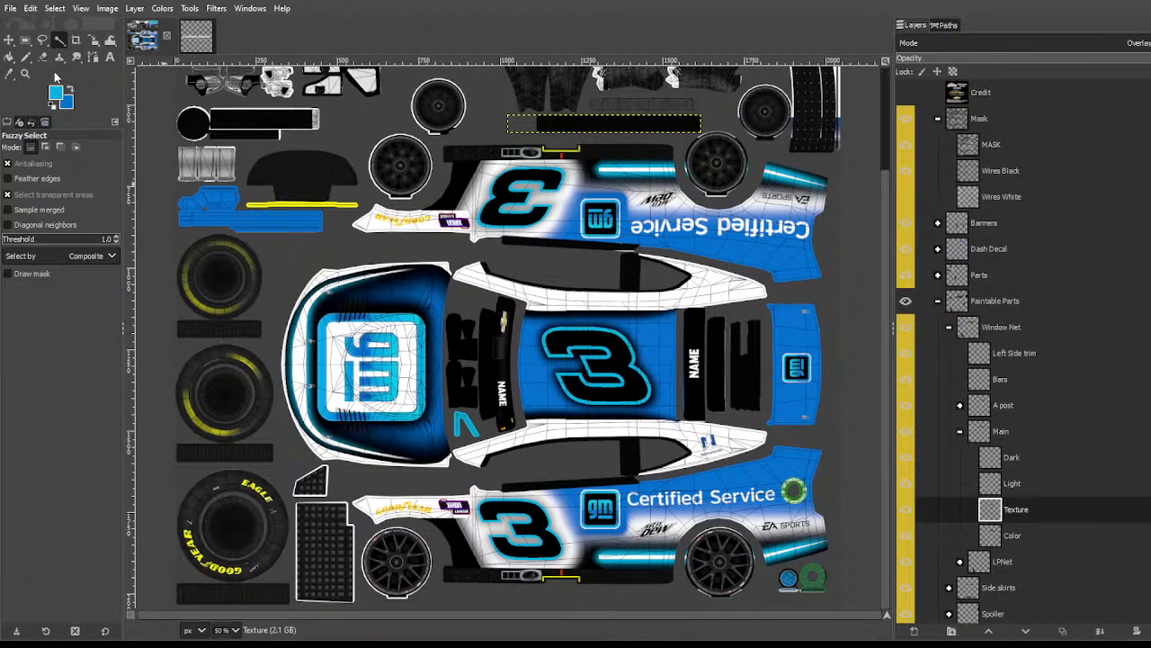
{"action": "left_click_drag", "start_coordinate": [812, 245], "coordinate": [596, 30]}
{"action": "key", "text": "shift+b"}
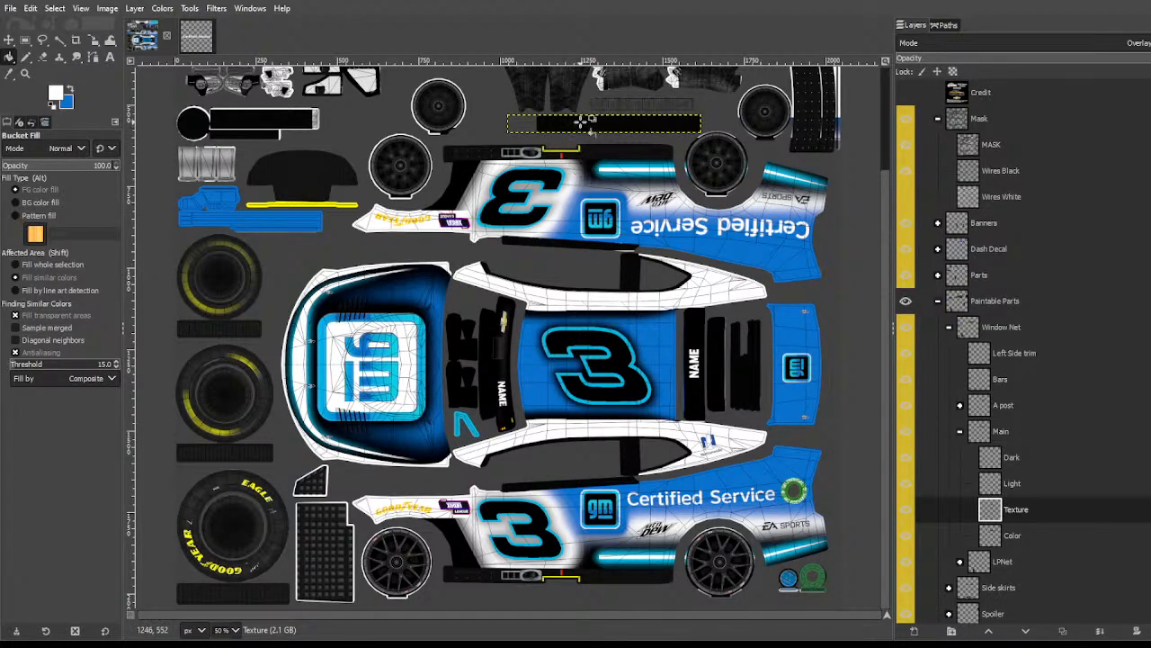
{"action": "left_click", "coordinate": [996, 503]}
{"action": "left_click", "coordinate": [996, 534]}
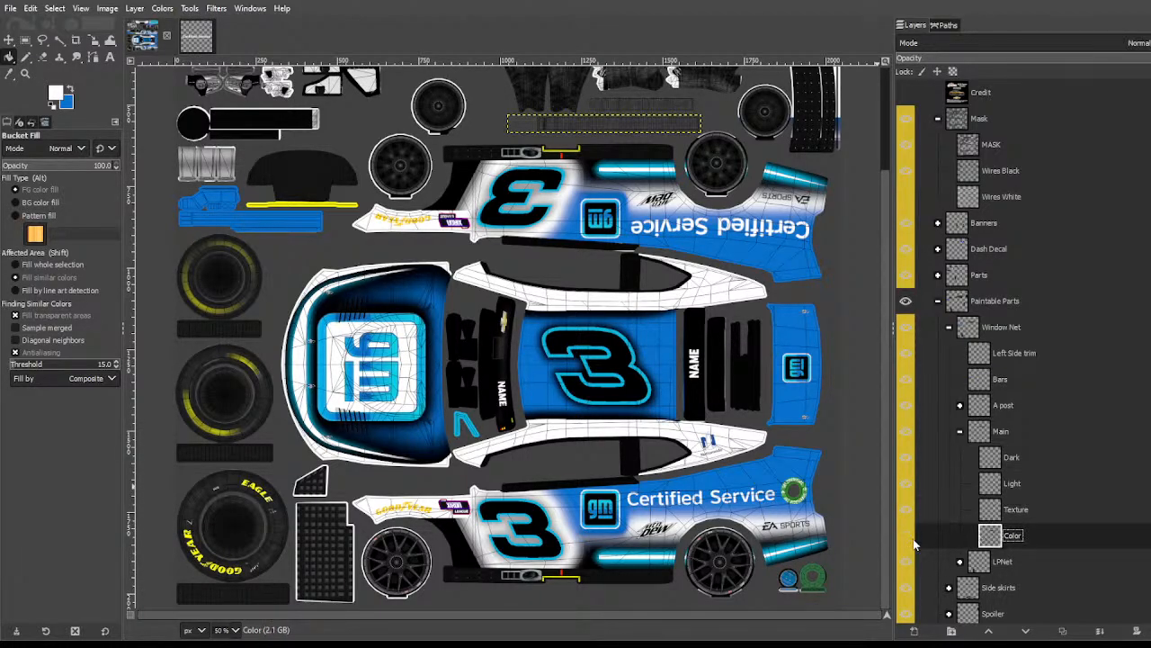
{"action": "left_click", "coordinate": [905, 170]}
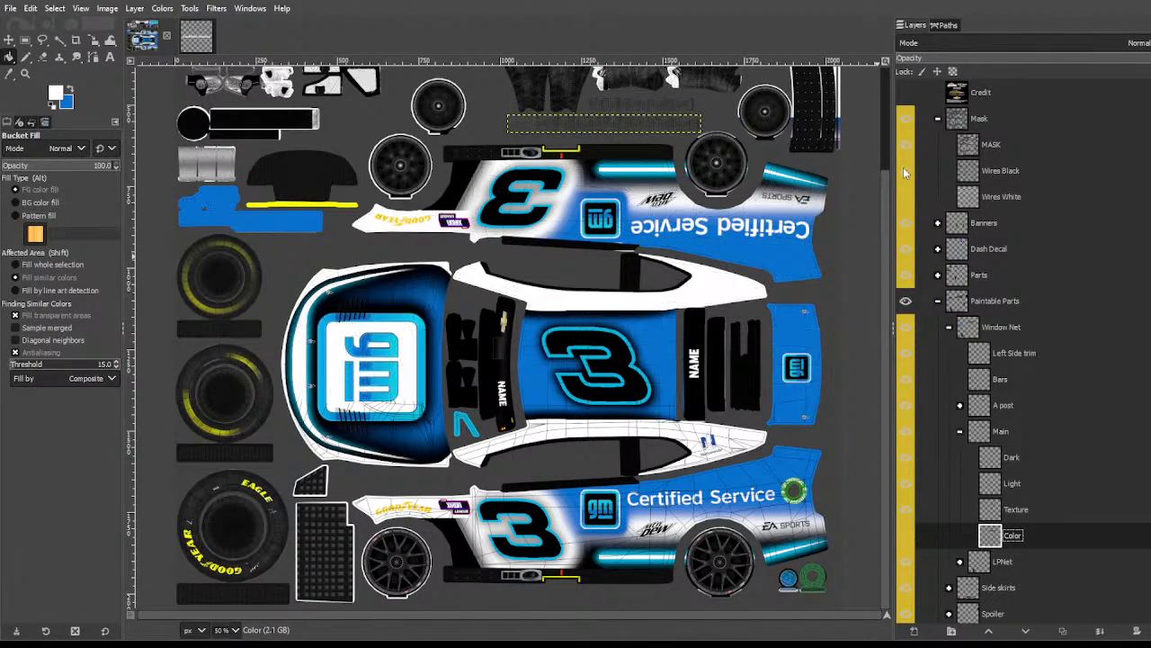
{"action": "left_click", "coordinate": [907, 536]}
{"action": "left_click", "coordinate": [908, 509]}
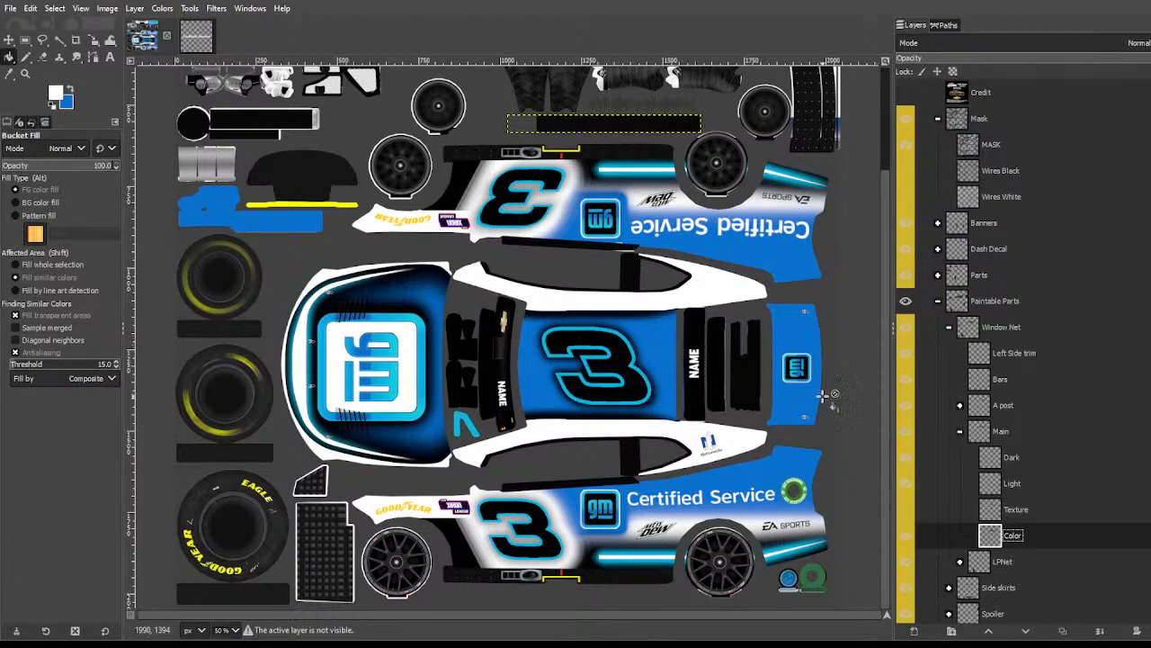
{"action": "left_click", "coordinate": [996, 511]}
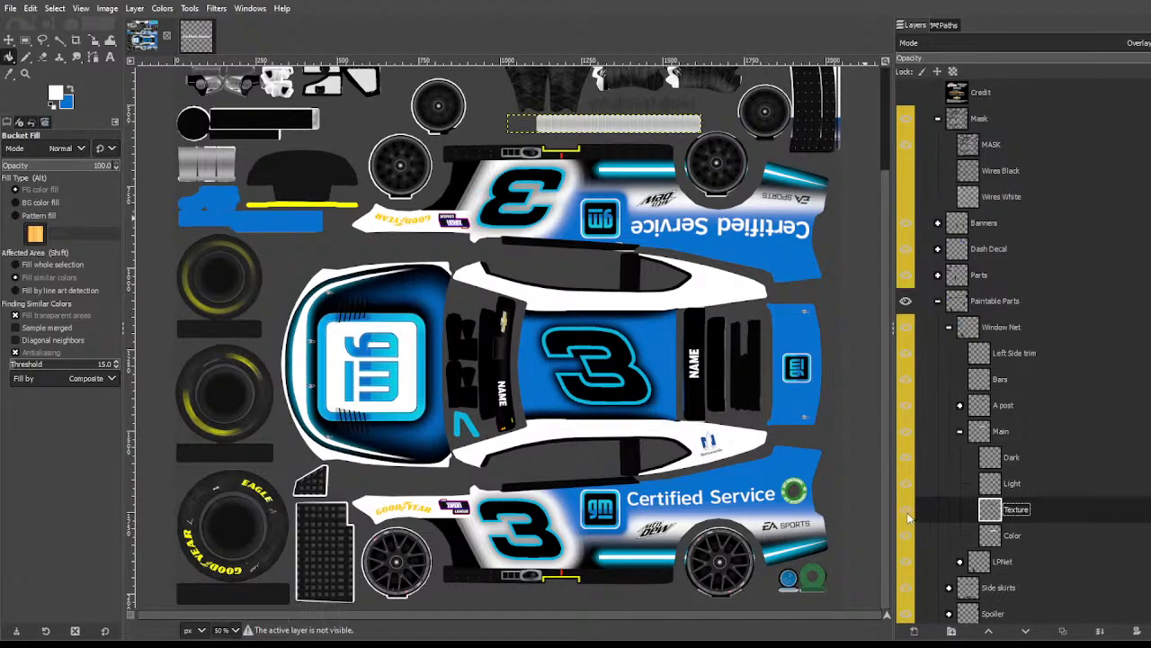
Step: Show the Color #1 layer of the A post group and fill it with the car body's blue
{"action": "left_click", "coordinate": [959, 431]}
{"action": "left_click", "coordinate": [960, 406]}
{"action": "left_click", "coordinate": [997, 441]}
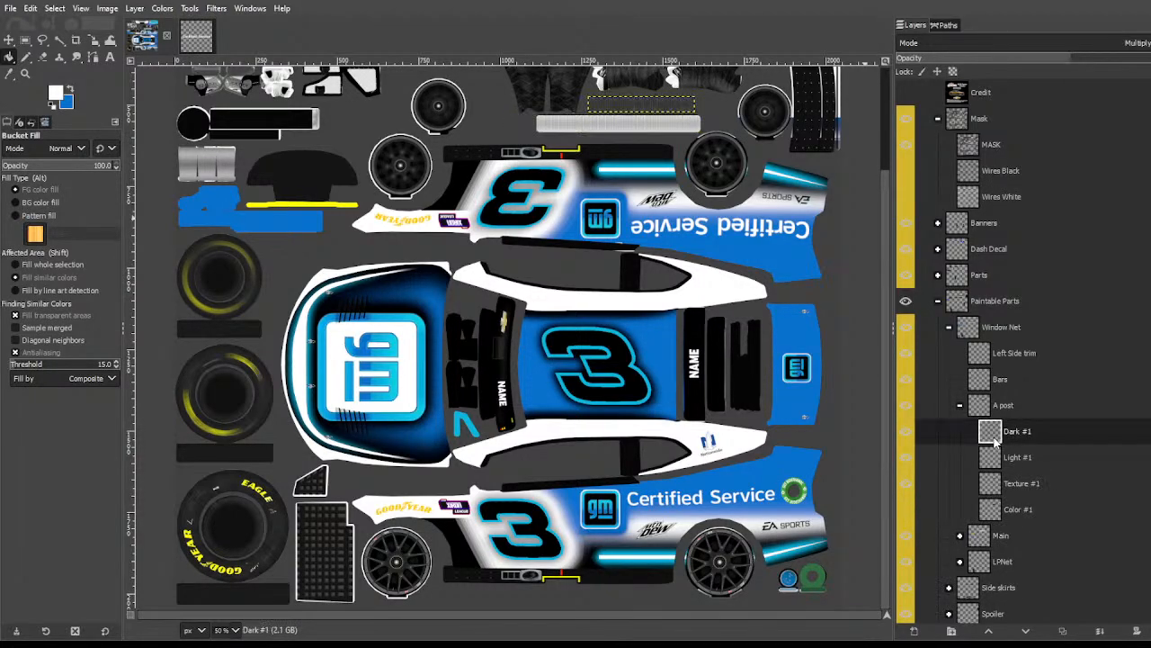
{"action": "left_click", "coordinate": [1002, 464]}
{"action": "left_click", "coordinate": [1000, 486]}
{"action": "left_click", "coordinate": [1000, 511]}
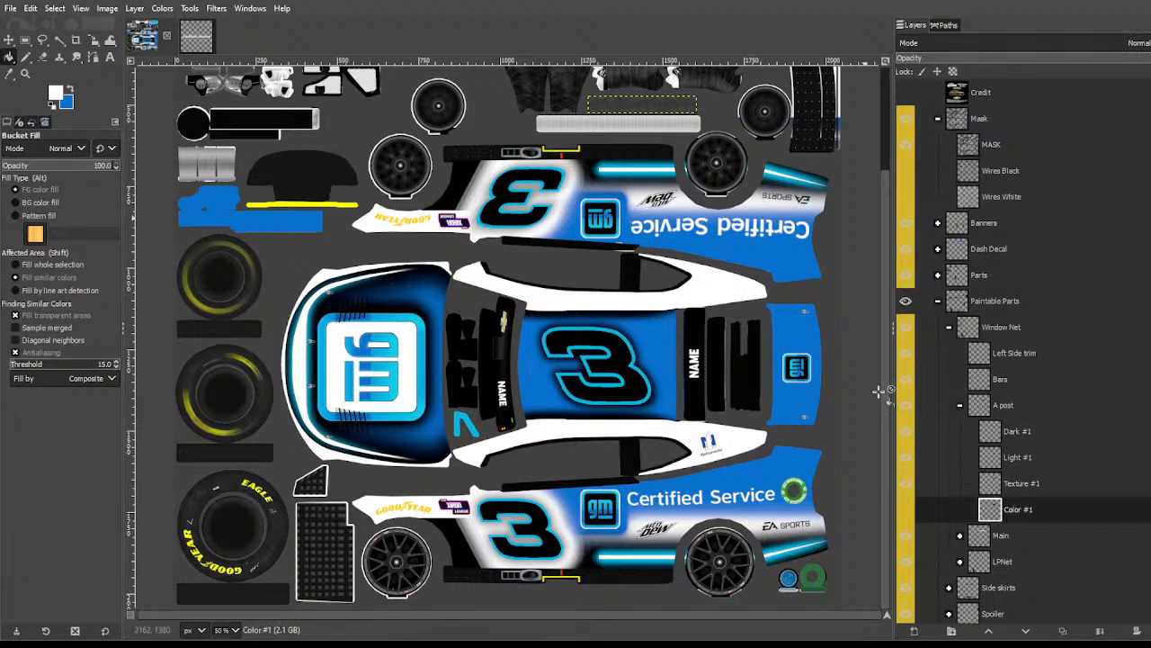
{"action": "key", "text": "x"}
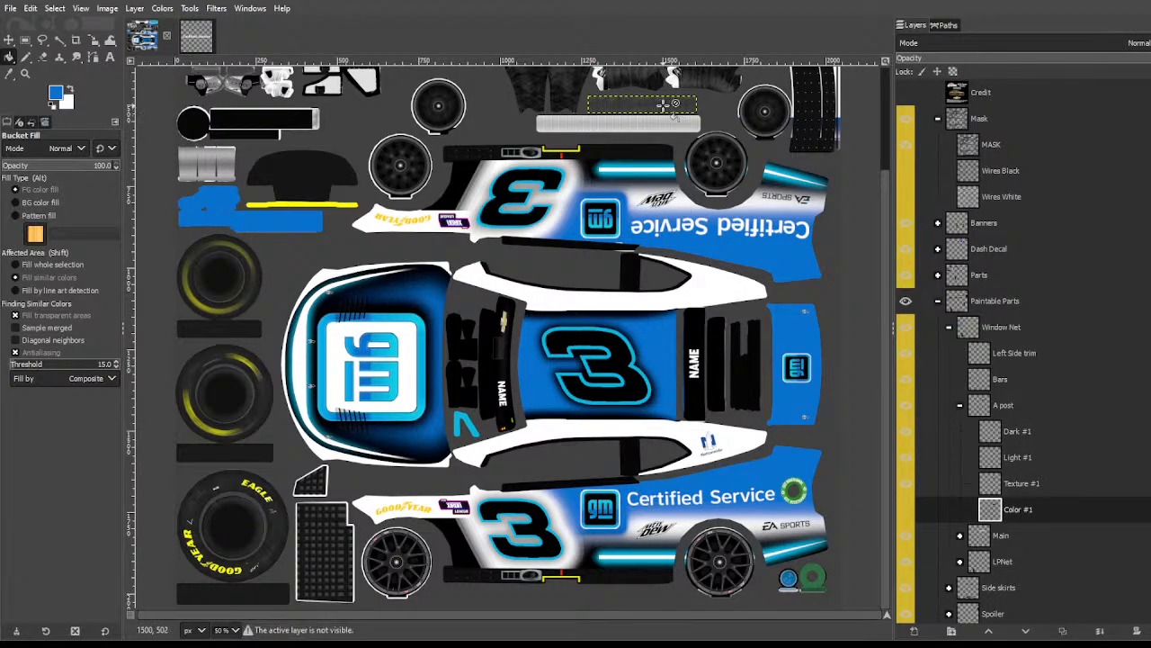
{"action": "left_click", "coordinate": [905, 510]}
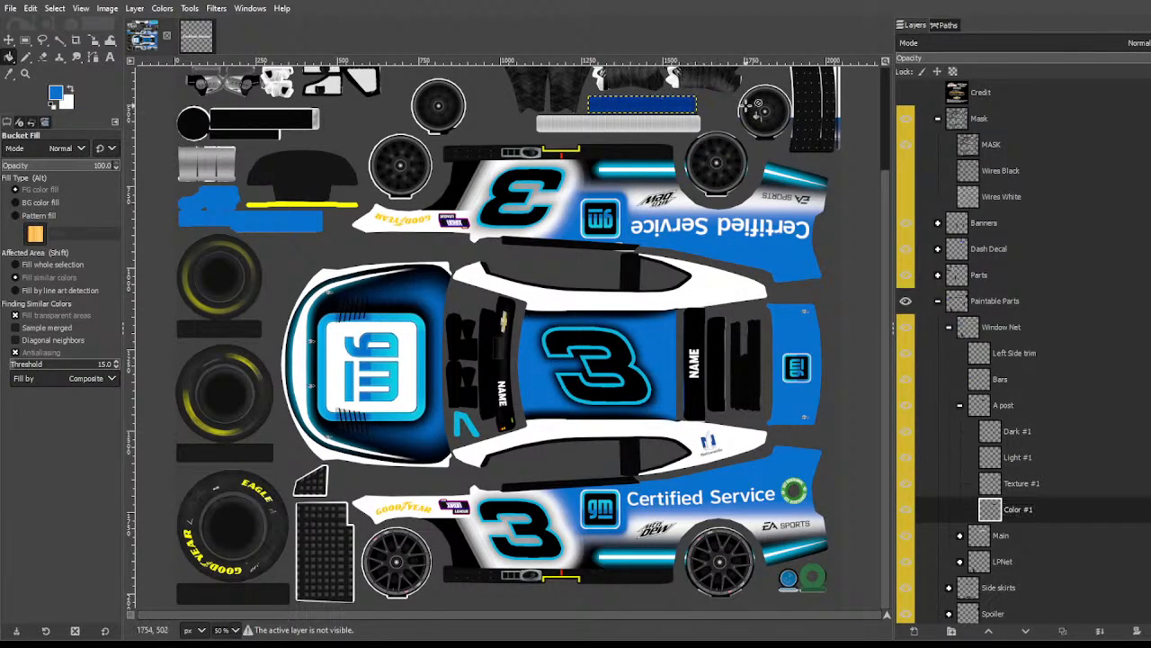
{"action": "left_click", "coordinate": [58, 40]}
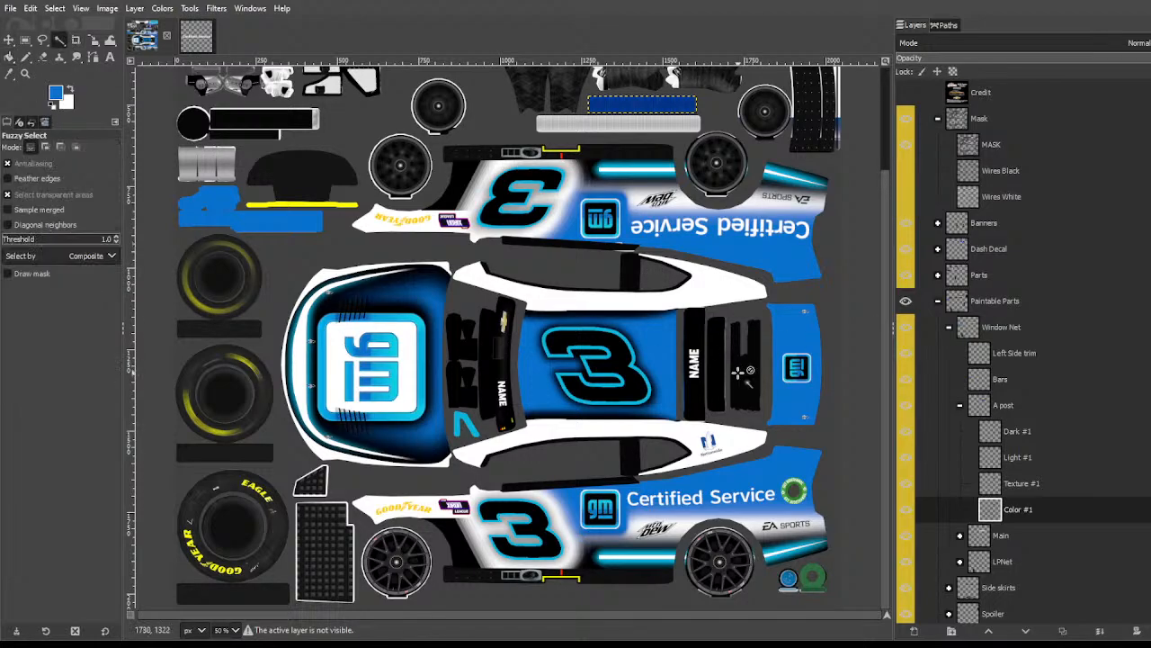
{"action": "left_click", "coordinate": [960, 406]}
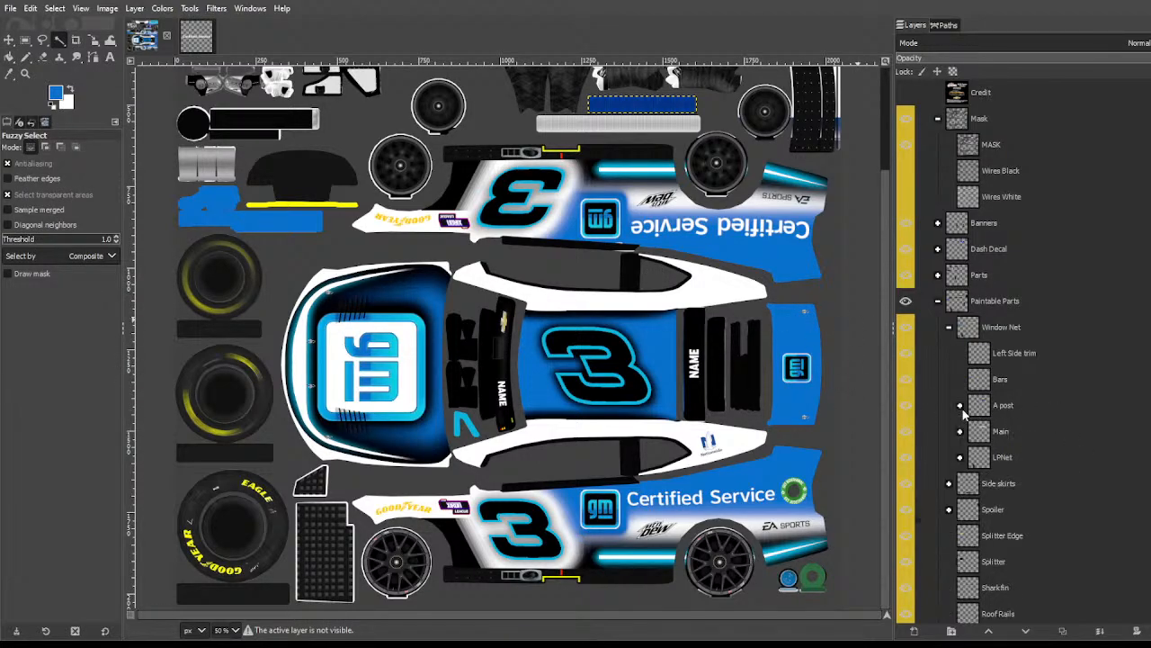
Step: Examine the Dark and Color layers of the Main window net group, then collapse the group
{"action": "left_click", "coordinate": [996, 441]}
{"action": "left_click", "coordinate": [960, 432]}
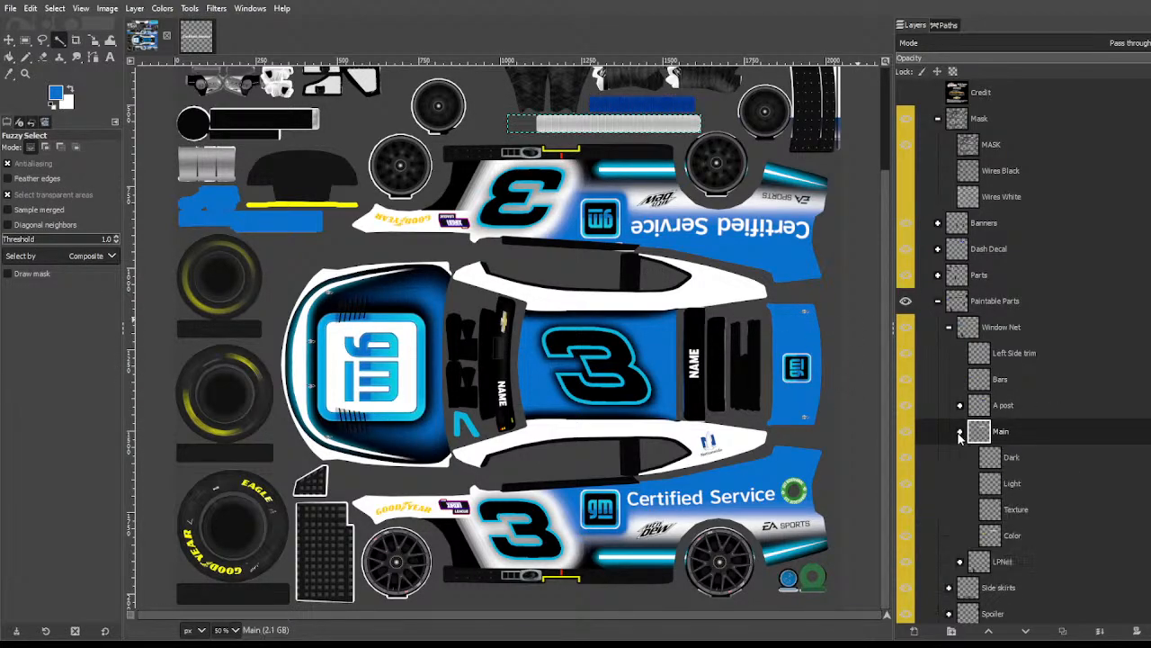
{"action": "left_click", "coordinate": [1007, 459]}
{"action": "left_click", "coordinate": [1009, 535]}
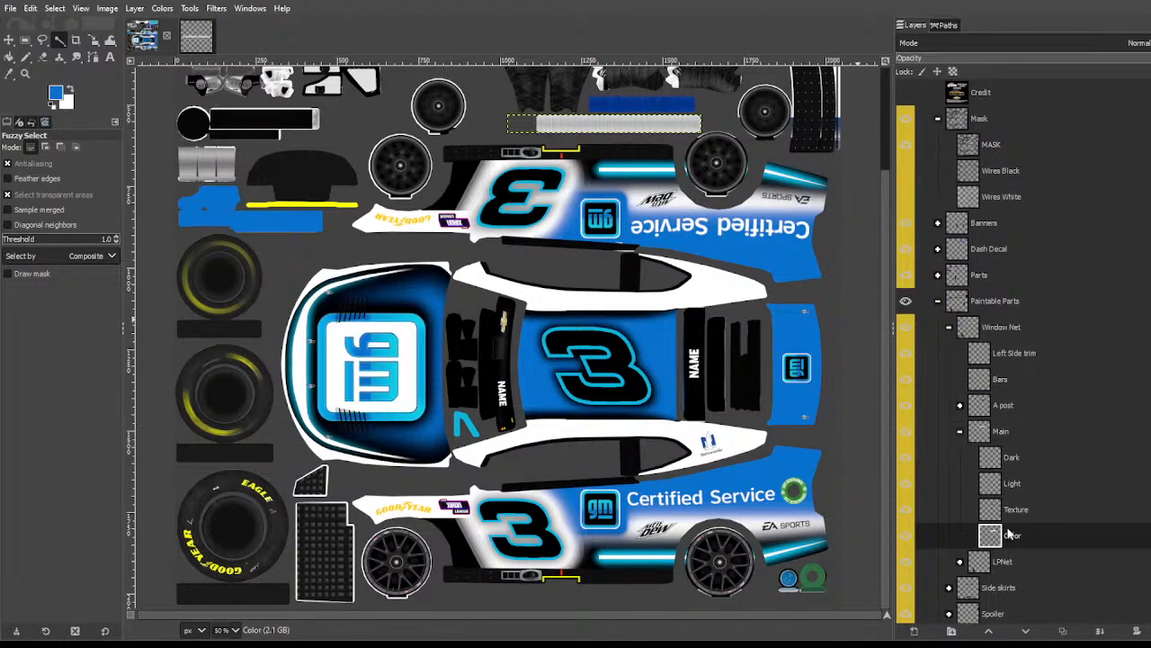
{"action": "left_click", "coordinate": [960, 434]}
Step: Expand the LPNet group, select its WindowNet Color layer, and make white the foreground color
{"action": "left_click", "coordinate": [1000, 458]}
{"action": "left_click", "coordinate": [960, 457]}
{"action": "scroll", "coordinate": [1003, 485], "scroll_direction": "down", "scroll_amount": 1}
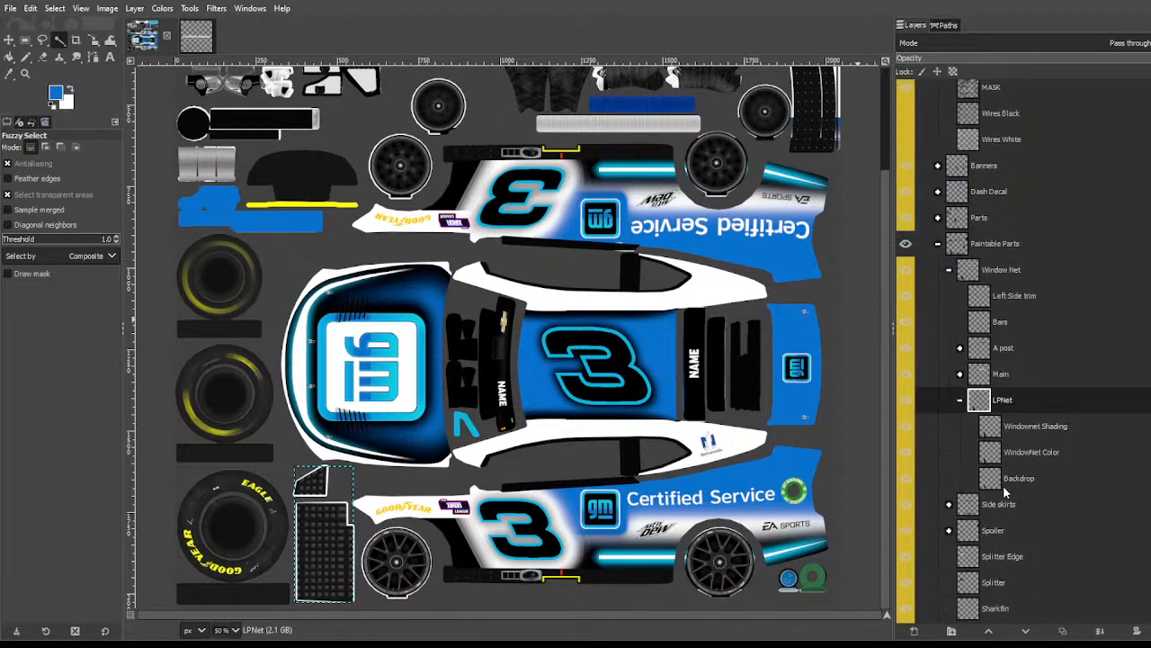
{"action": "left_click", "coordinate": [1006, 483]}
{"action": "left_click", "coordinate": [1013, 453]}
{"action": "key", "text": "shift+b"}
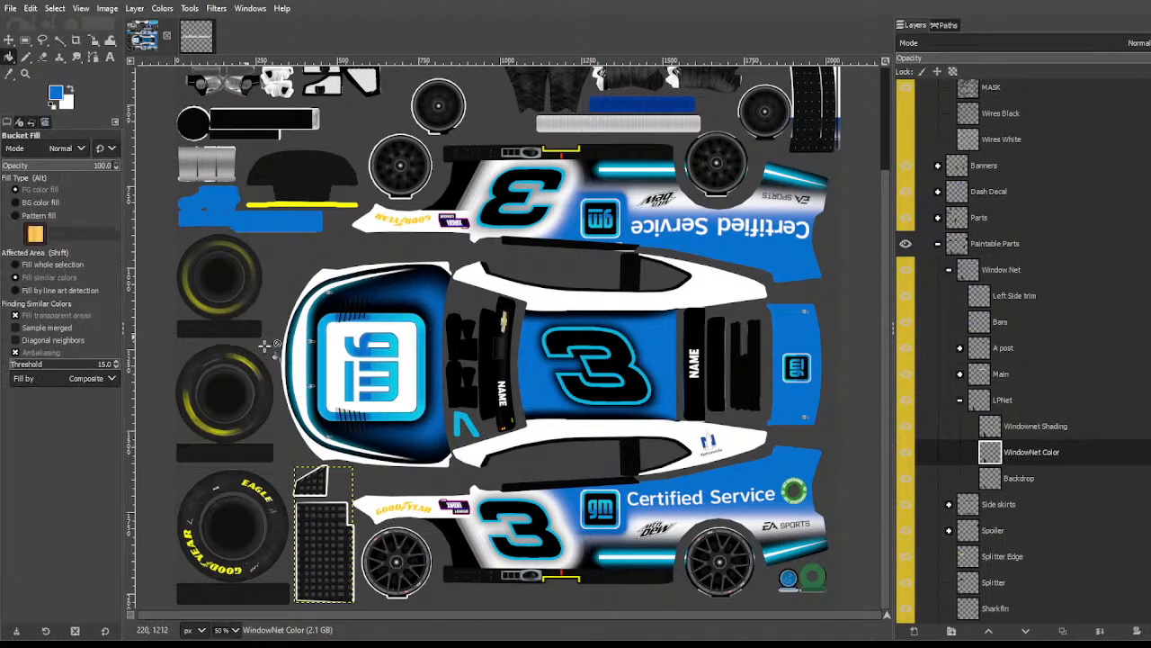
{"action": "key", "text": "x"}
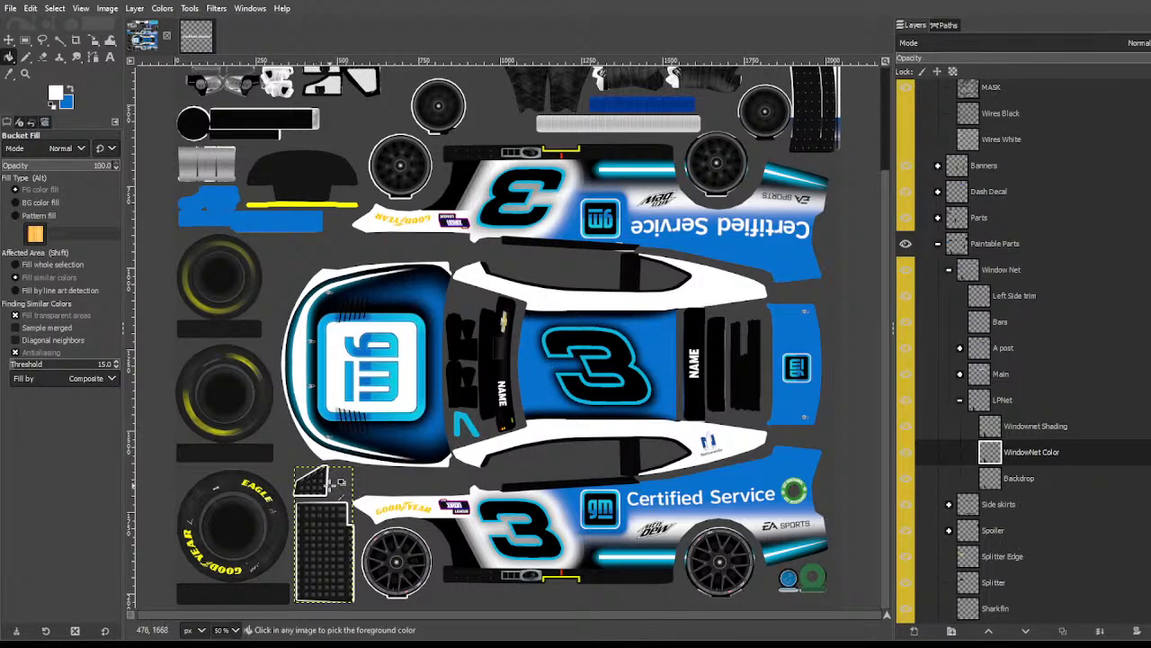
Step: Try to select the window net by color on the WindowNet Color layer and paint the selection white
{"action": "key", "text": "shift+o"}
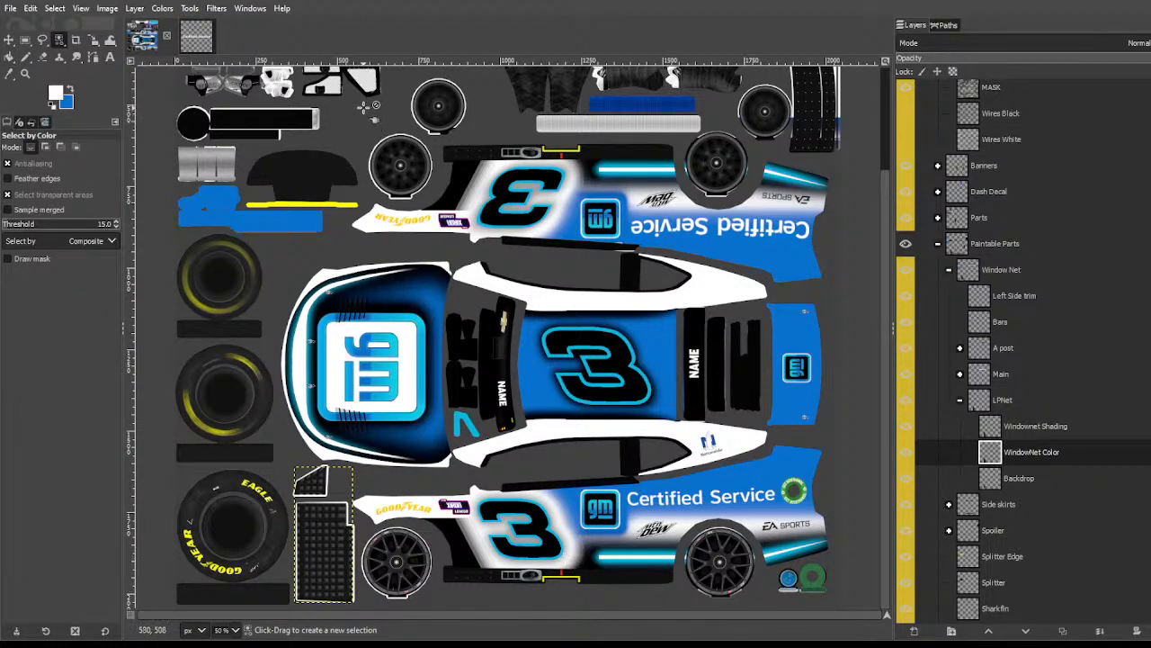
{"action": "left_click", "coordinate": [134, 8]}
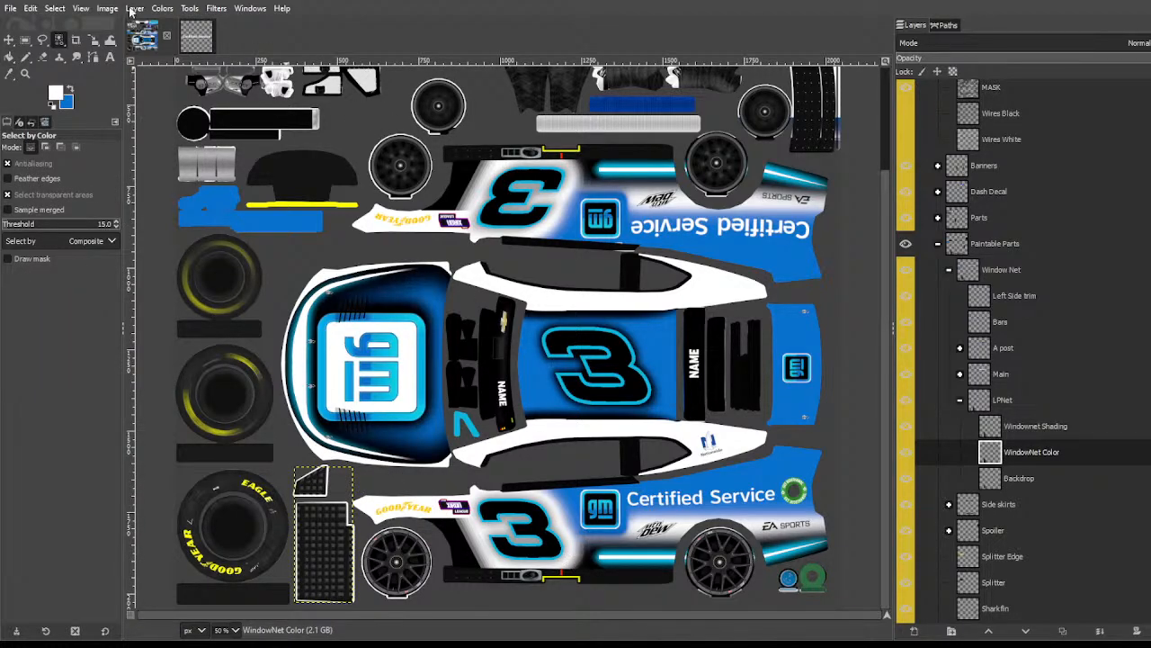
{"action": "left_click", "coordinate": [354, 248]}
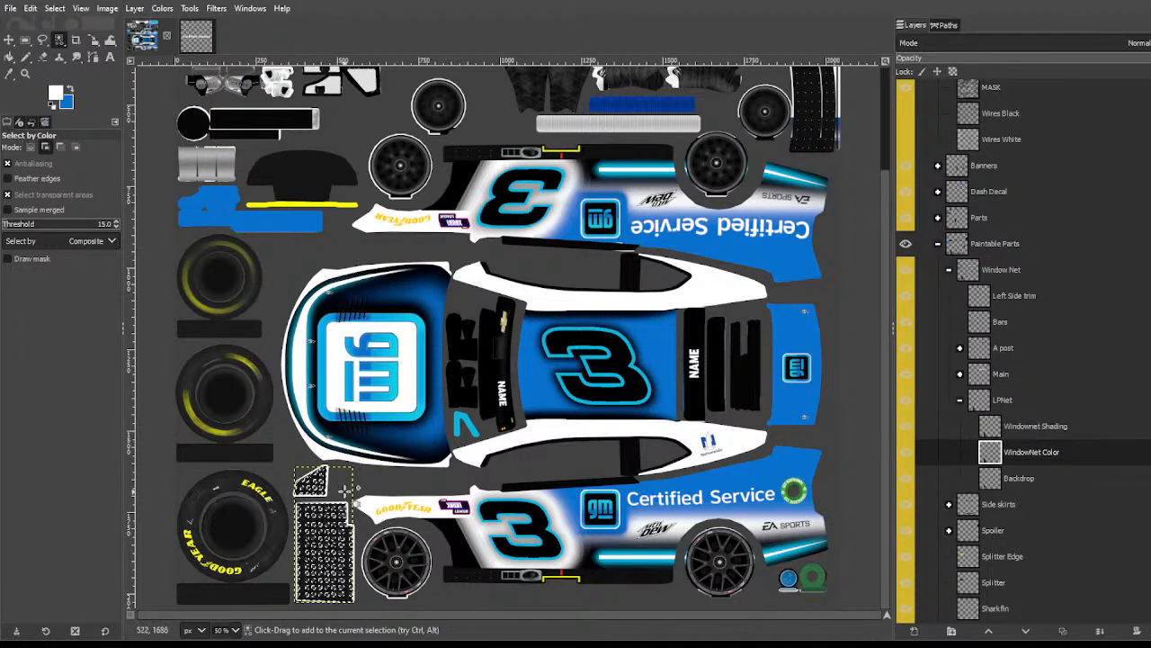
{"action": "key", "text": "p"}
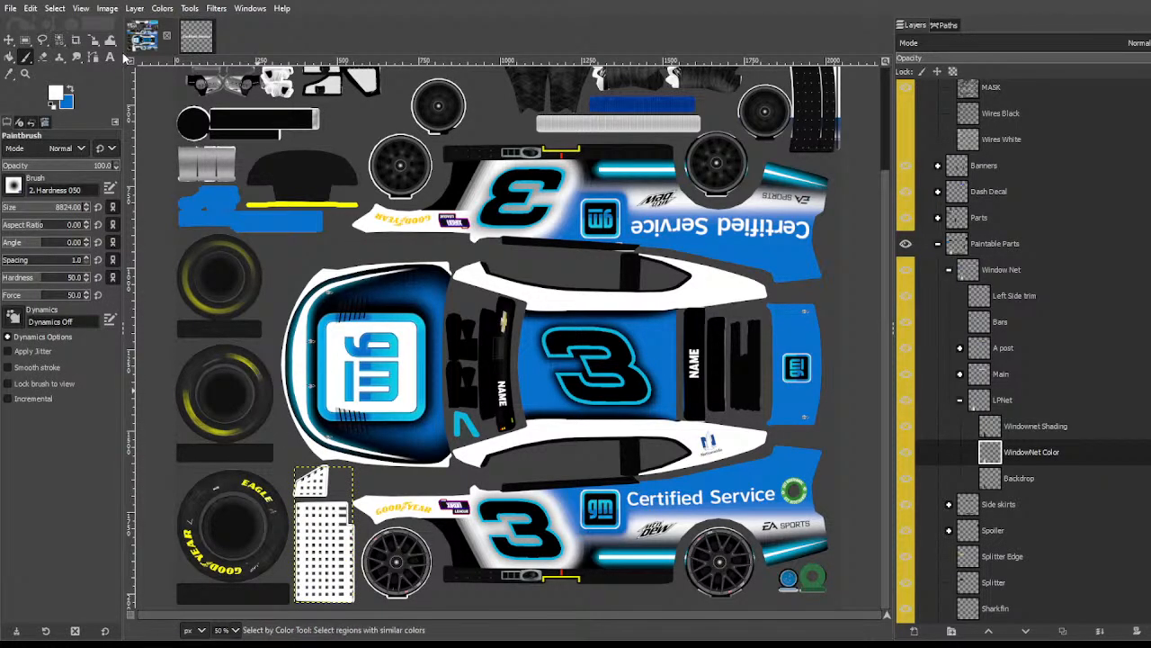
Step: Try to subtract the mesh color from the window net selection with Select by Color
{"action": "left_click", "coordinate": [59, 40]}
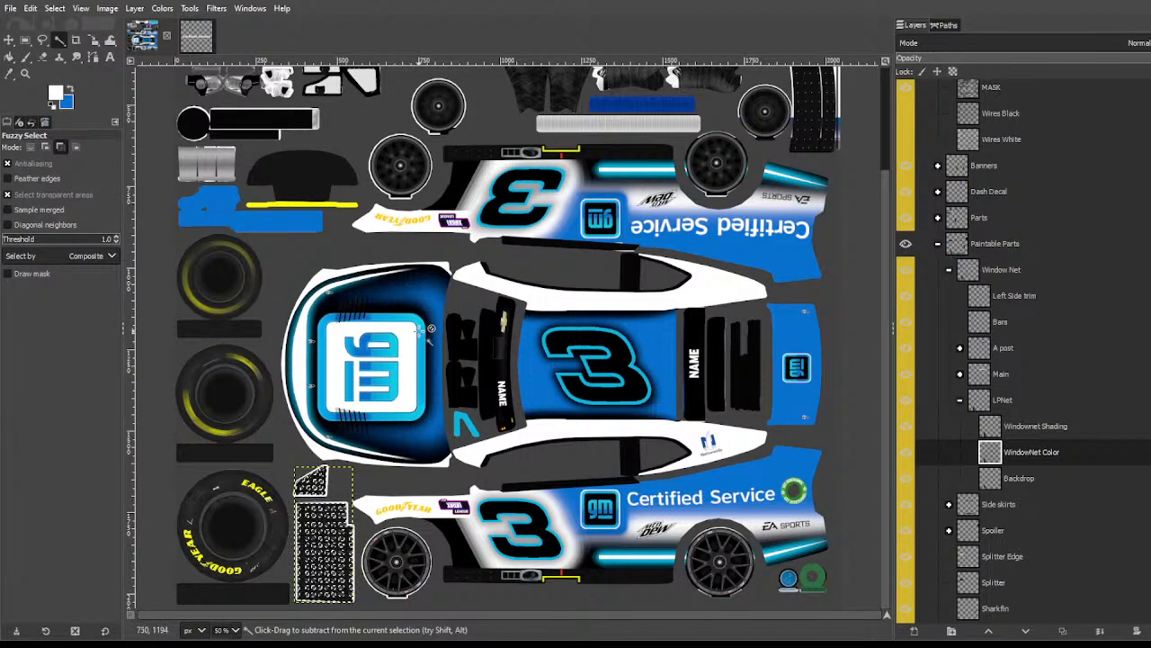
{"action": "scroll", "coordinate": [313, 497], "scroll_direction": "up", "scroll_amount": 3}
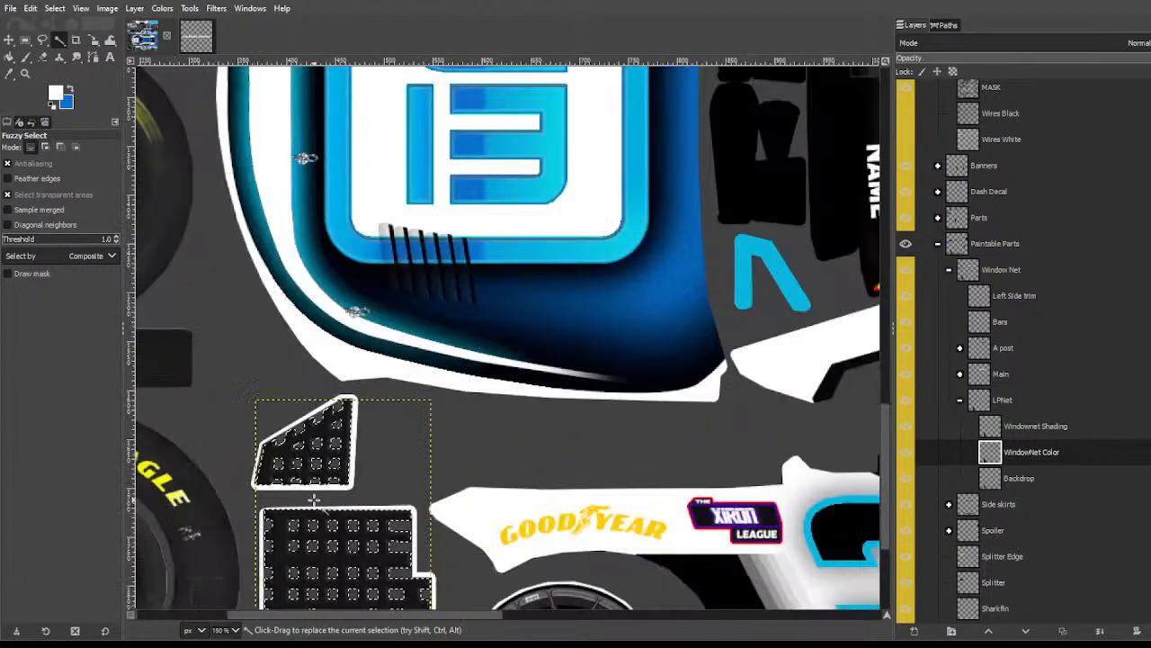
{"action": "key", "text": "shift+o"}
{"action": "key", "text": "ctrl"}
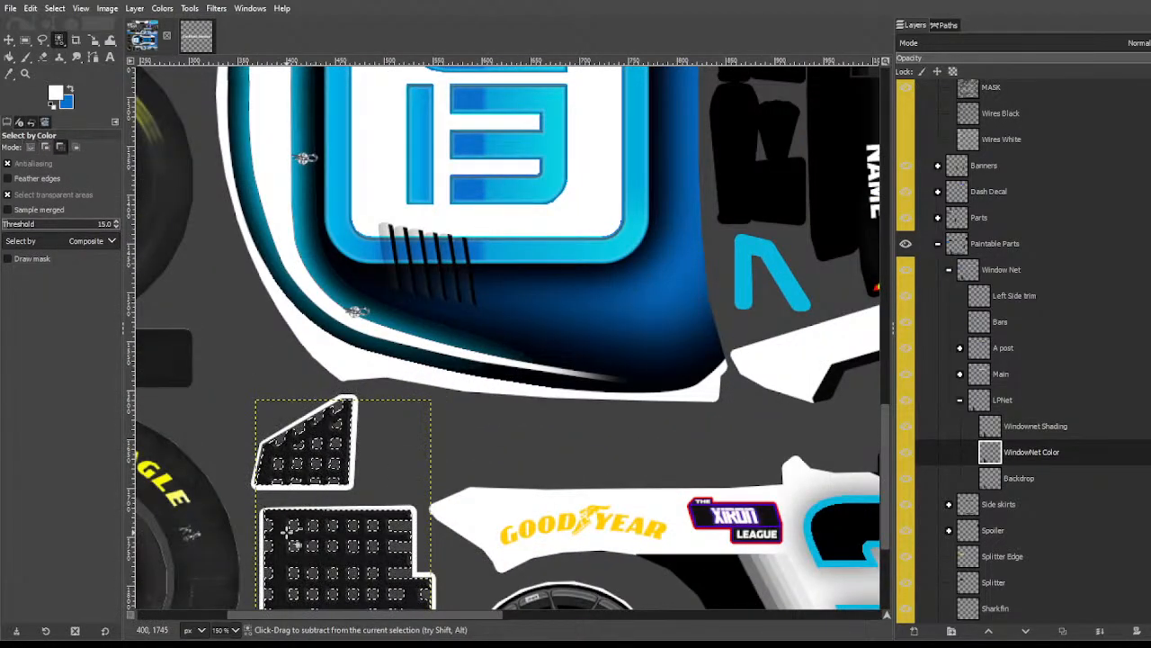
{"action": "left_click", "coordinate": [292, 529], "text": "ctrl"}
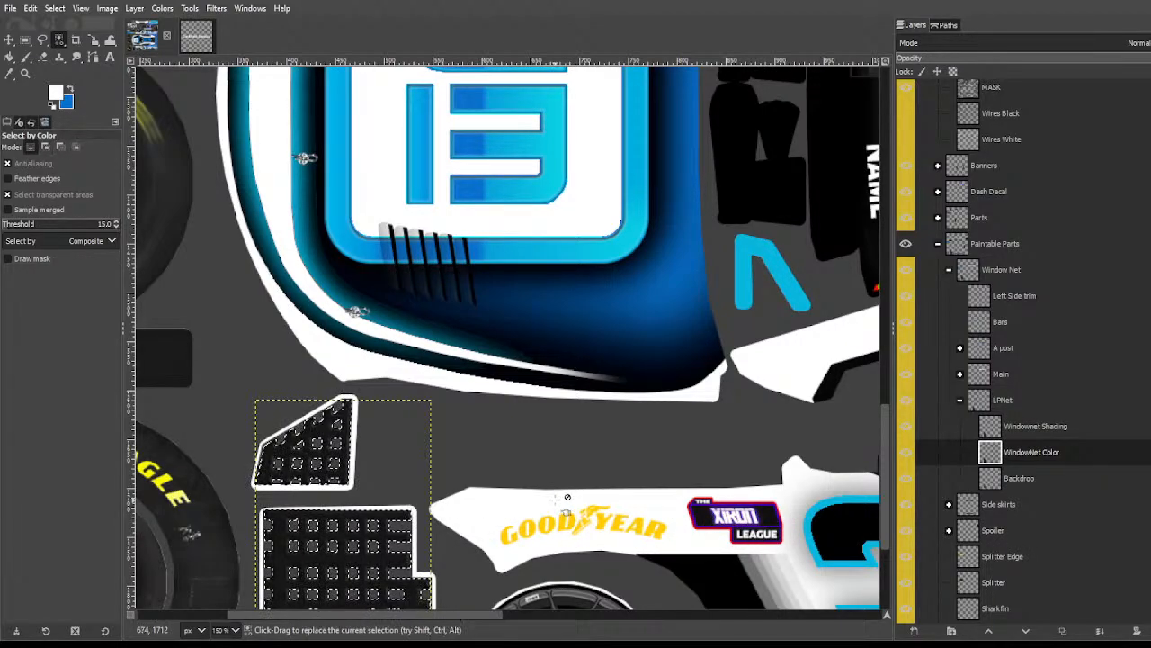
Step: Try inverting the WindowNet Color layer with the selection cleared, and undo the attempt
{"action": "key", "text": "ctrl+shift+a"}
{"action": "left_click", "coordinate": [164, 9]}
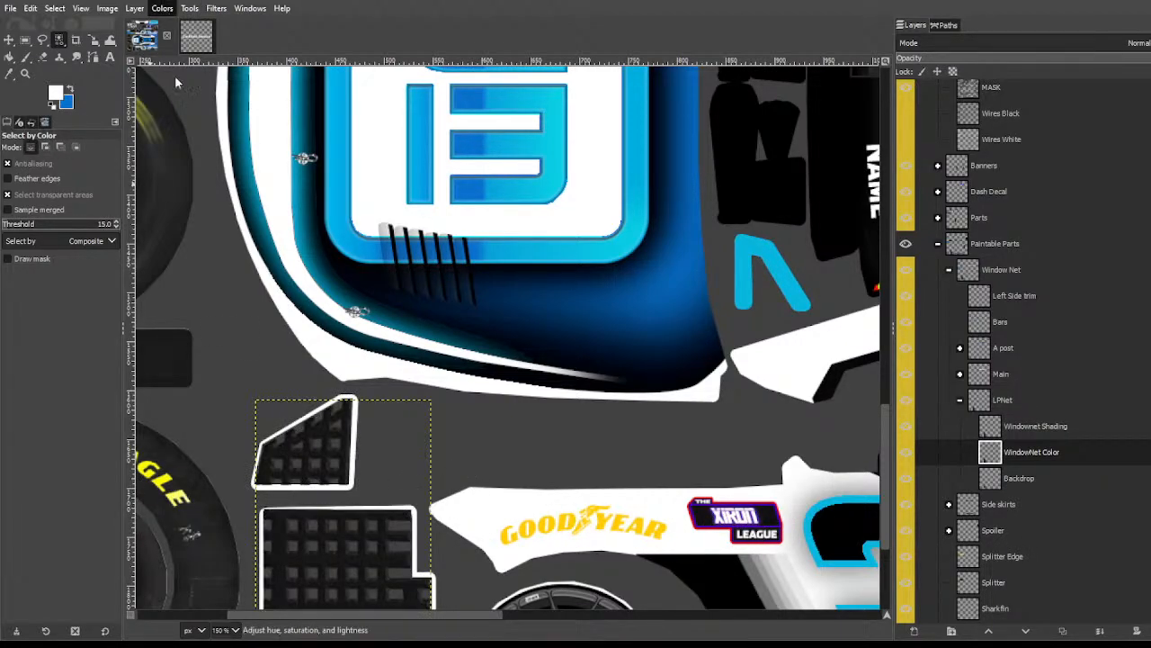
{"action": "left_click", "coordinate": [195, 213]}
{"action": "key", "text": "ctrl+z"}
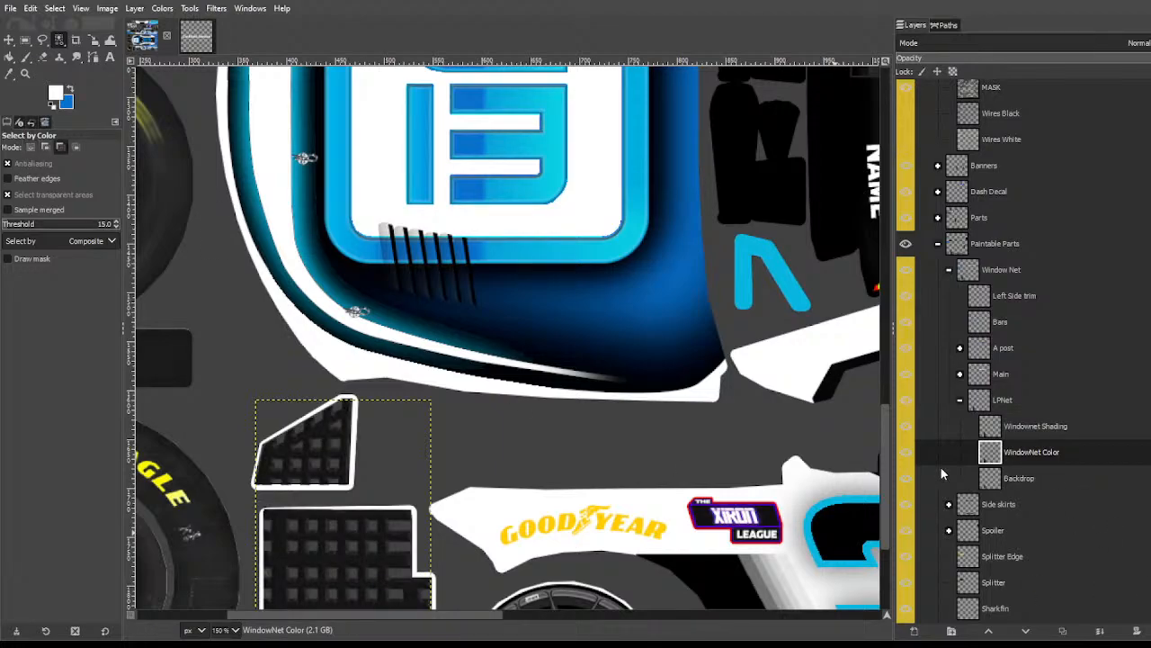
{"action": "key", "text": "ctrl+z"}
Step: Clear the selection, paint the whole window net white on the WindowNet Color layer, and select the Windownet Shading layer
{"action": "key", "text": "shift+b"}
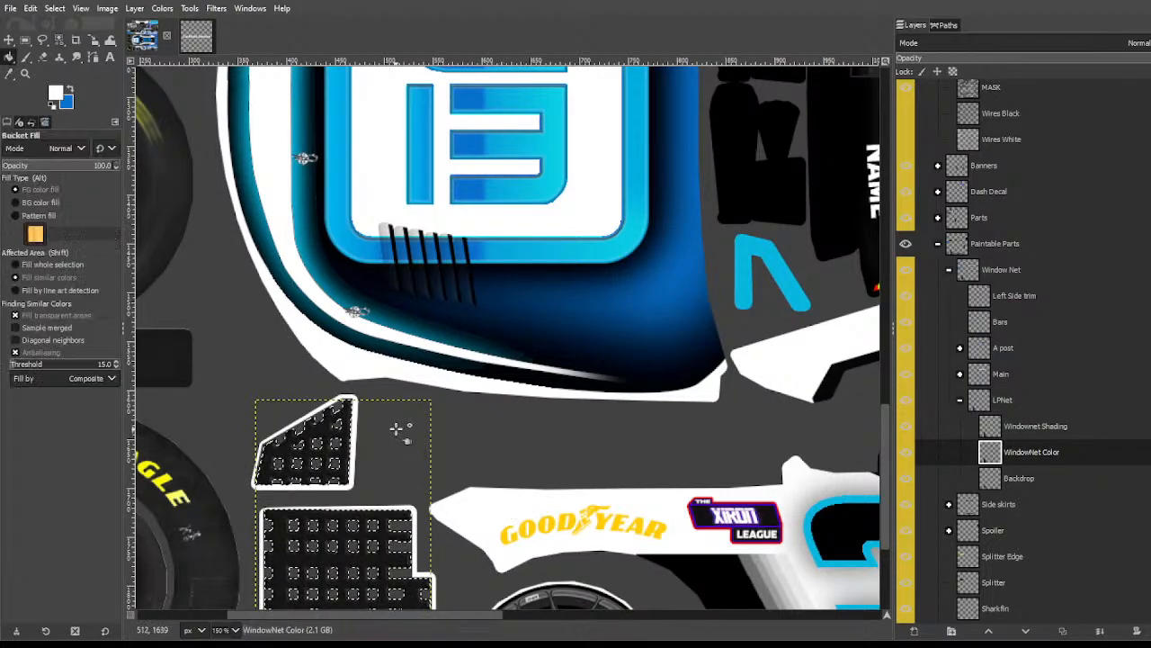
{"action": "key", "text": "ctrl+shift+a"}
{"action": "key", "text": "p"}
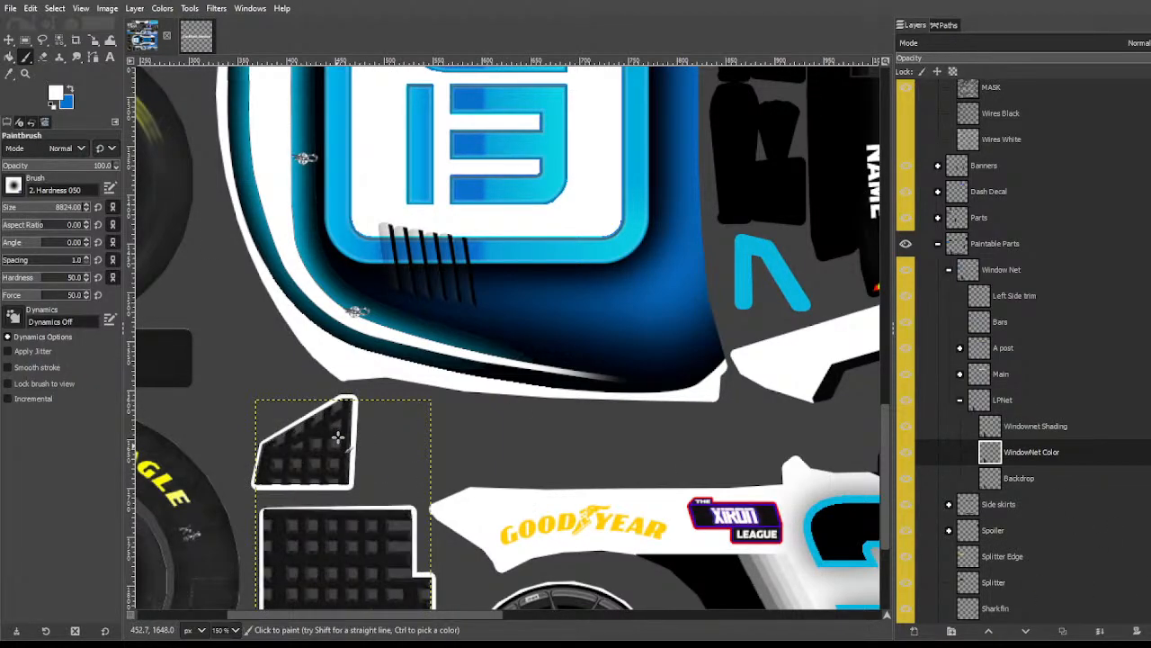
{"action": "left_click", "coordinate": [338, 437]}
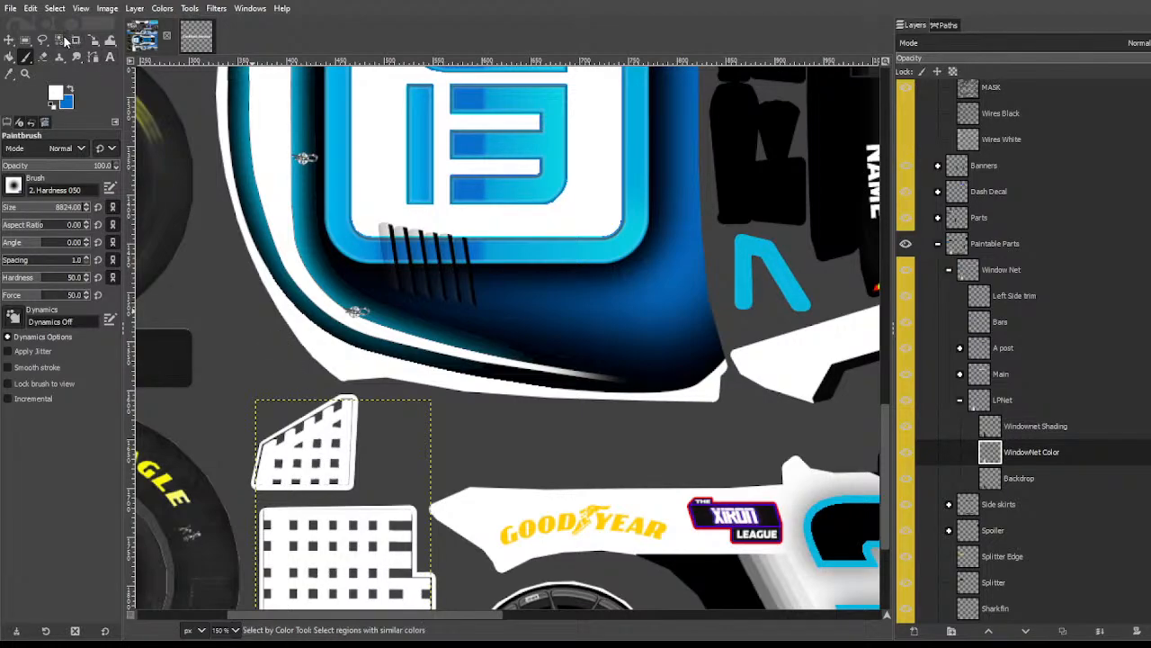
{"action": "left_click", "coordinate": [91, 41]}
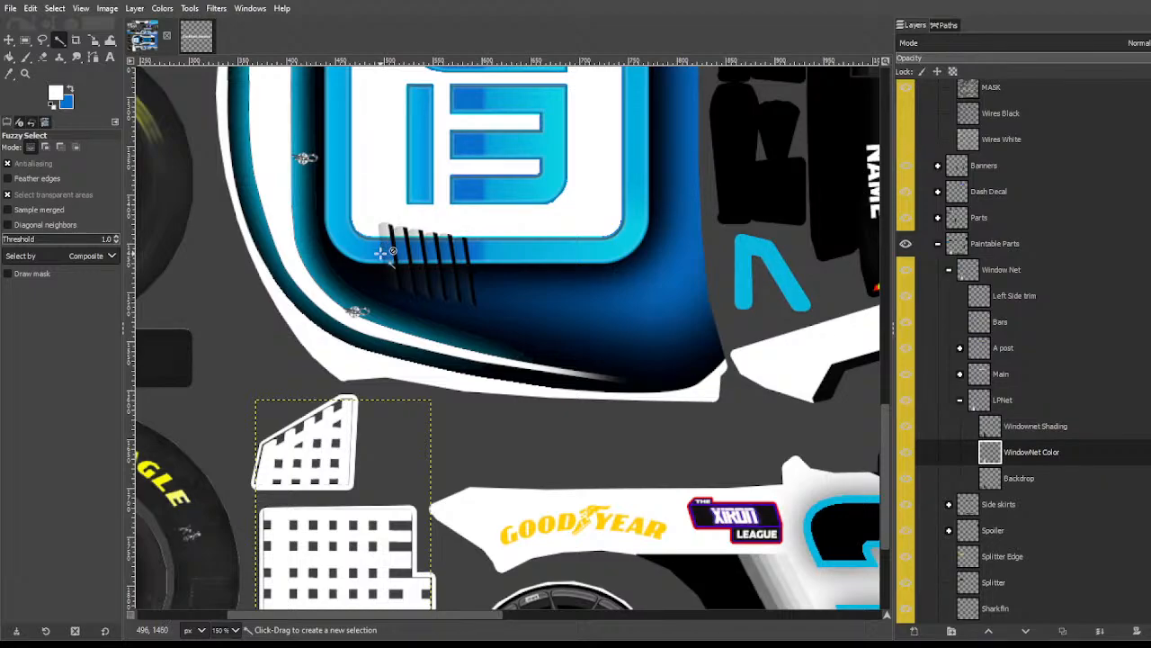
{"action": "scroll", "coordinate": [440, 270], "scroll_direction": "down", "scroll_amount": 5}
{"action": "left_click", "coordinate": [1010, 438]}
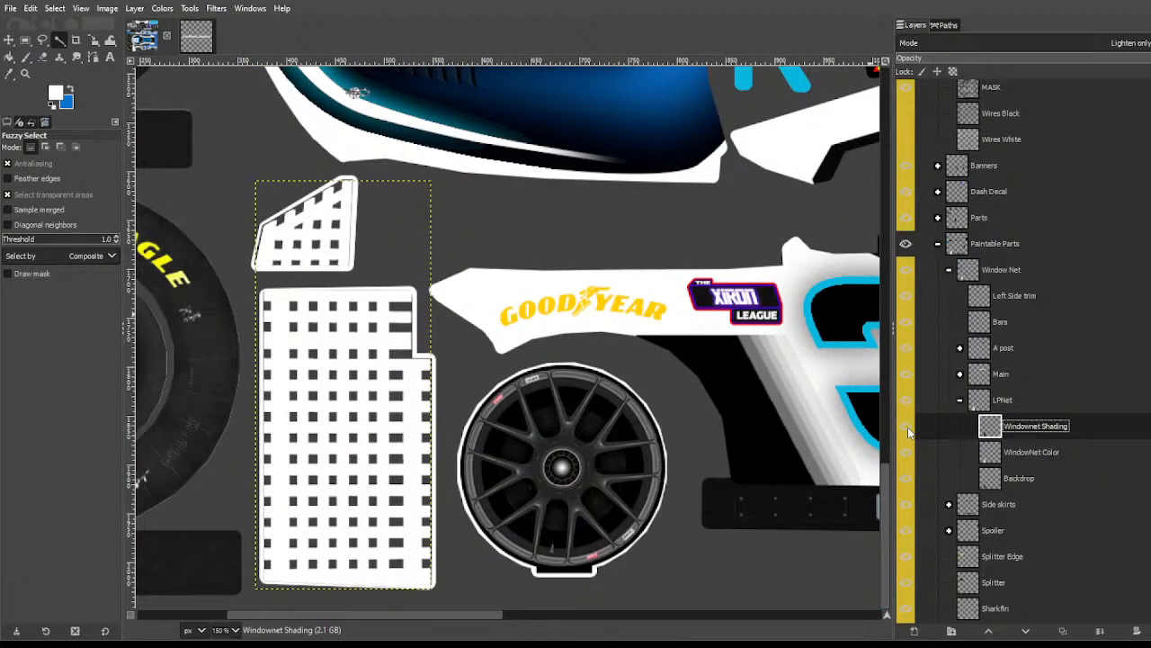
{"action": "key", "text": "shift+s"}
{"action": "left_click", "coordinate": [715, 395]}
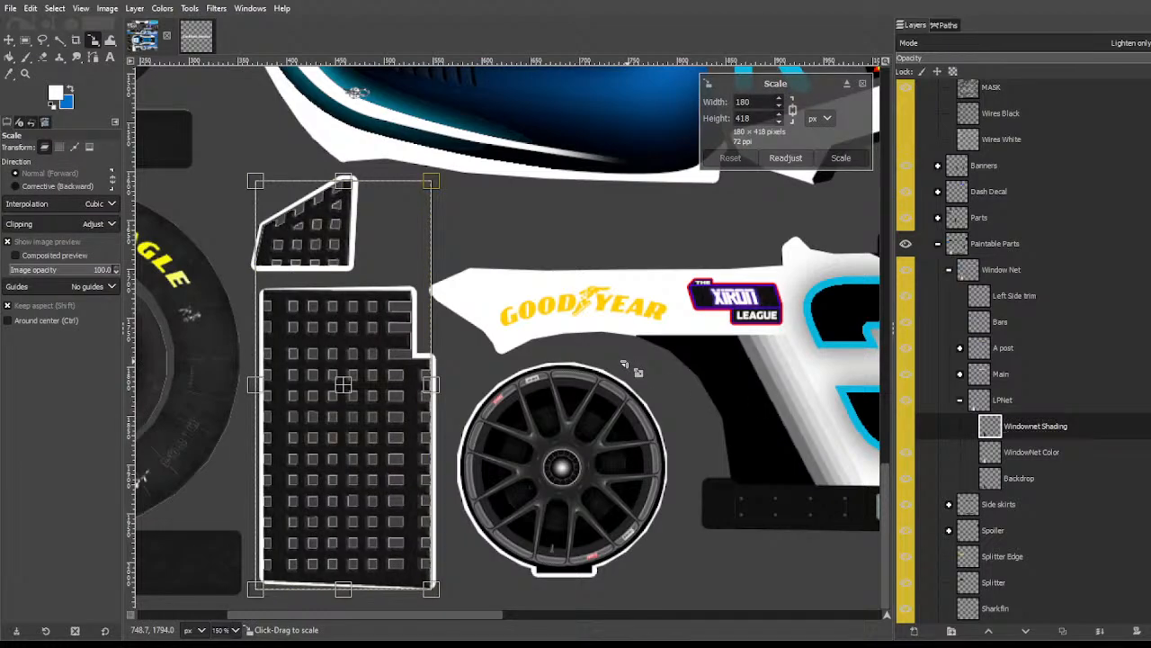
{"action": "key", "text": "Escape"}
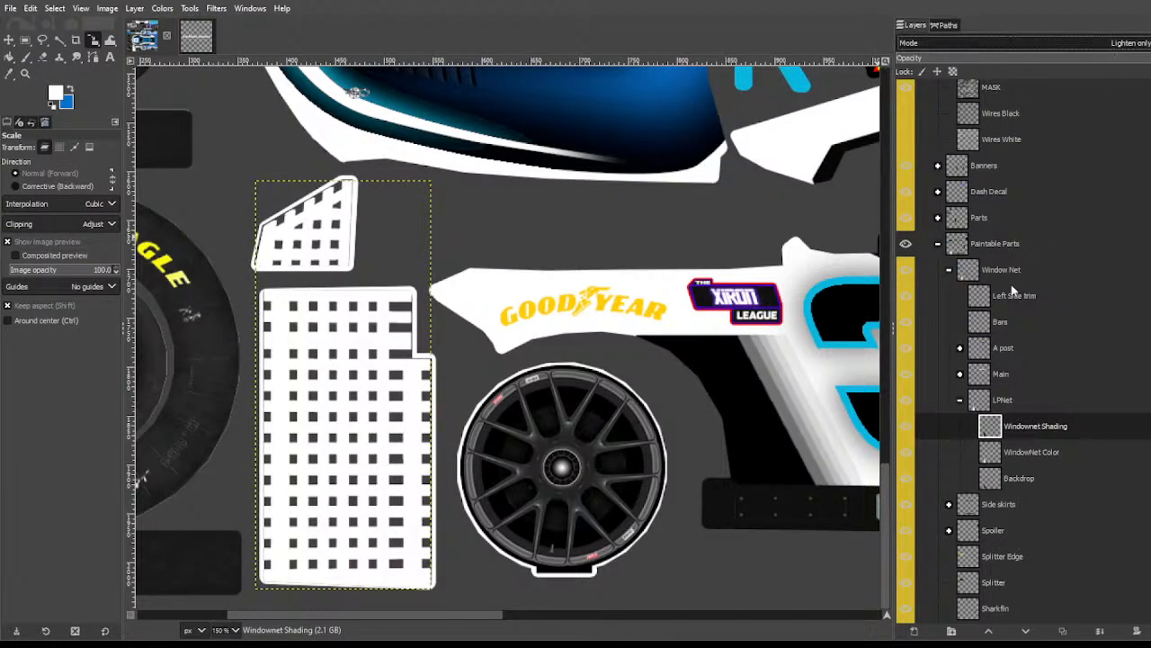
Step: Try the Multiply, Overlay and Linear burn blend modes on the Windownet Shading layer
{"action": "left_click", "coordinate": [950, 267]}
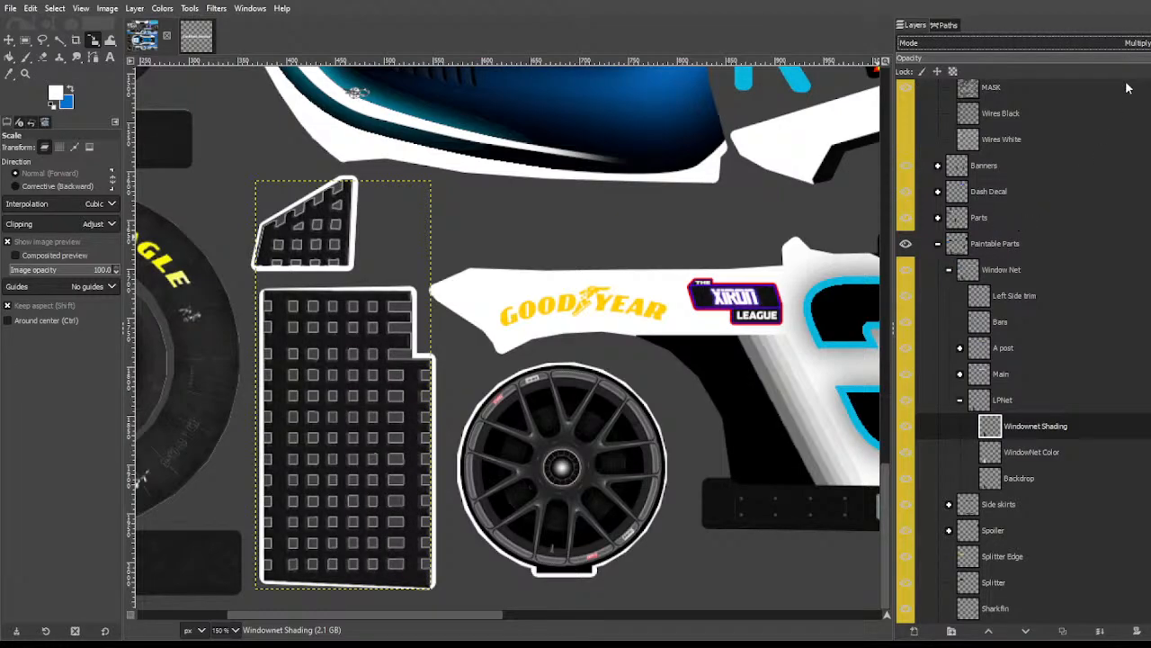
{"action": "mouse_move", "coordinate": [1126, 59]}
{"action": "left_mouse_down"}
{"action": "mouse_move", "coordinate": [1004, 60]}
{"action": "mouse_move", "coordinate": [1116, 52]}
{"action": "left_mouse_up"}
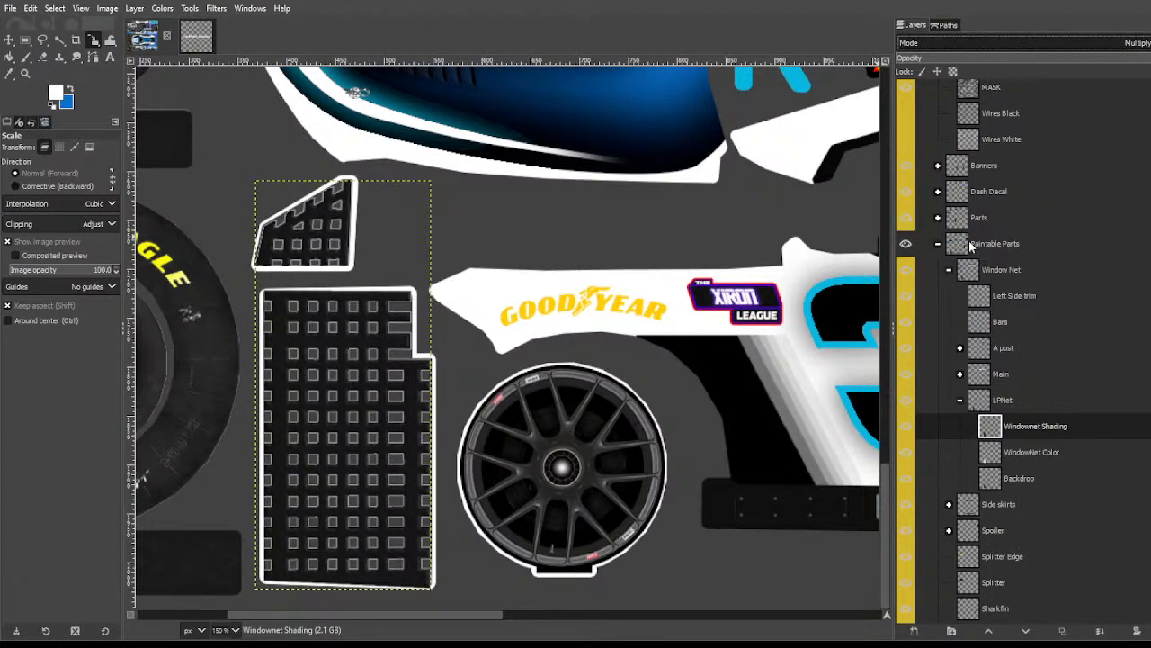
{"action": "left_click", "coordinate": [959, 319]}
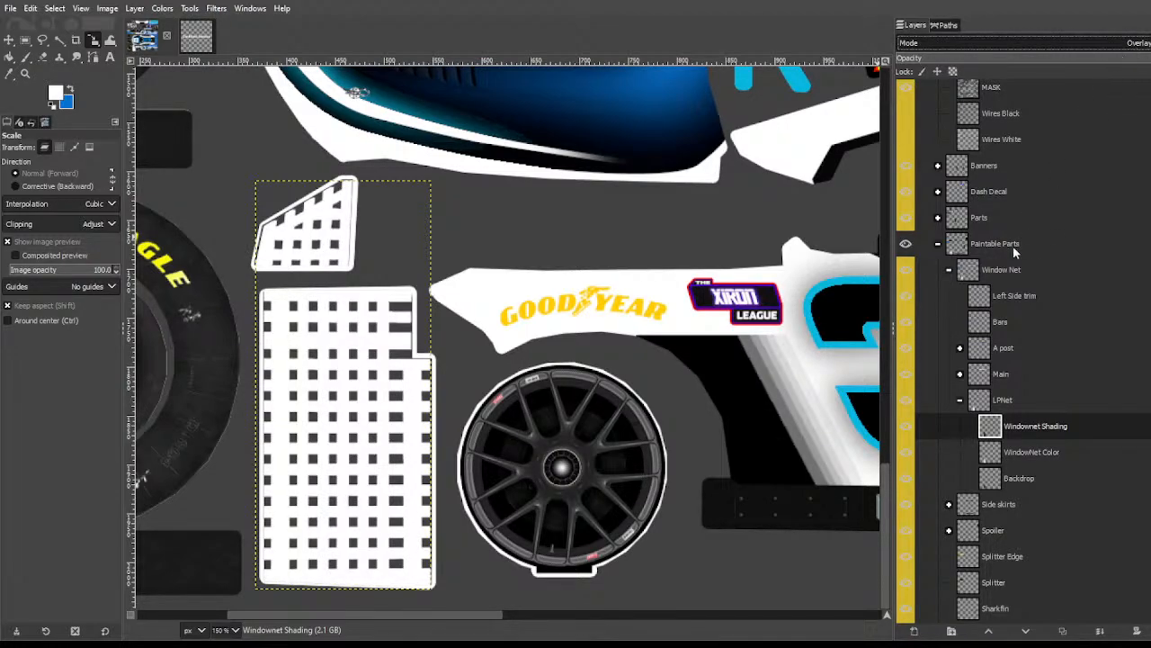
{"action": "left_click", "coordinate": [993, 302]}
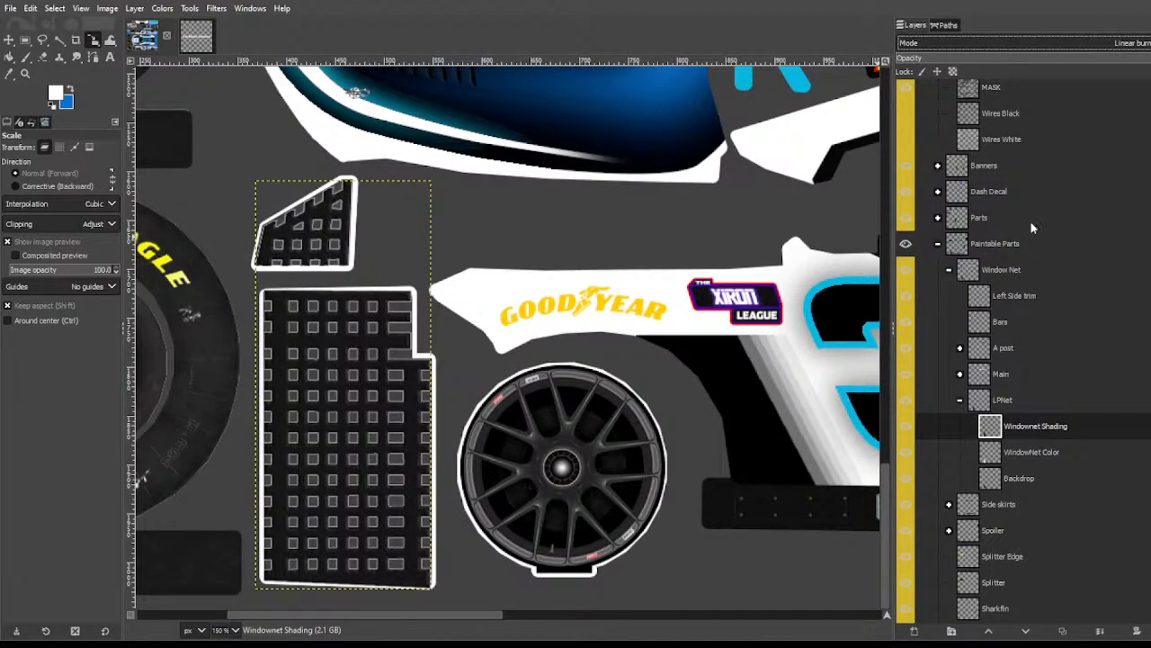
Step: Invert the colors of the Windownet Shading layer and set its blend mode to Multiply
{"action": "left_click", "coordinate": [162, 8]}
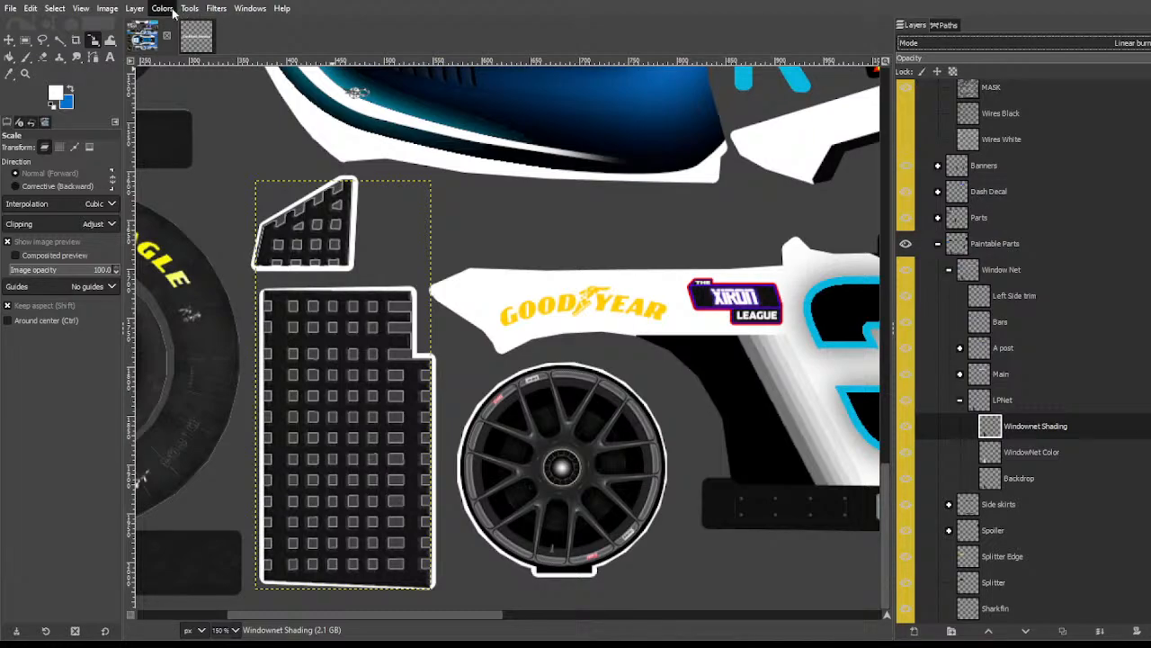
{"action": "left_click", "coordinate": [199, 214]}
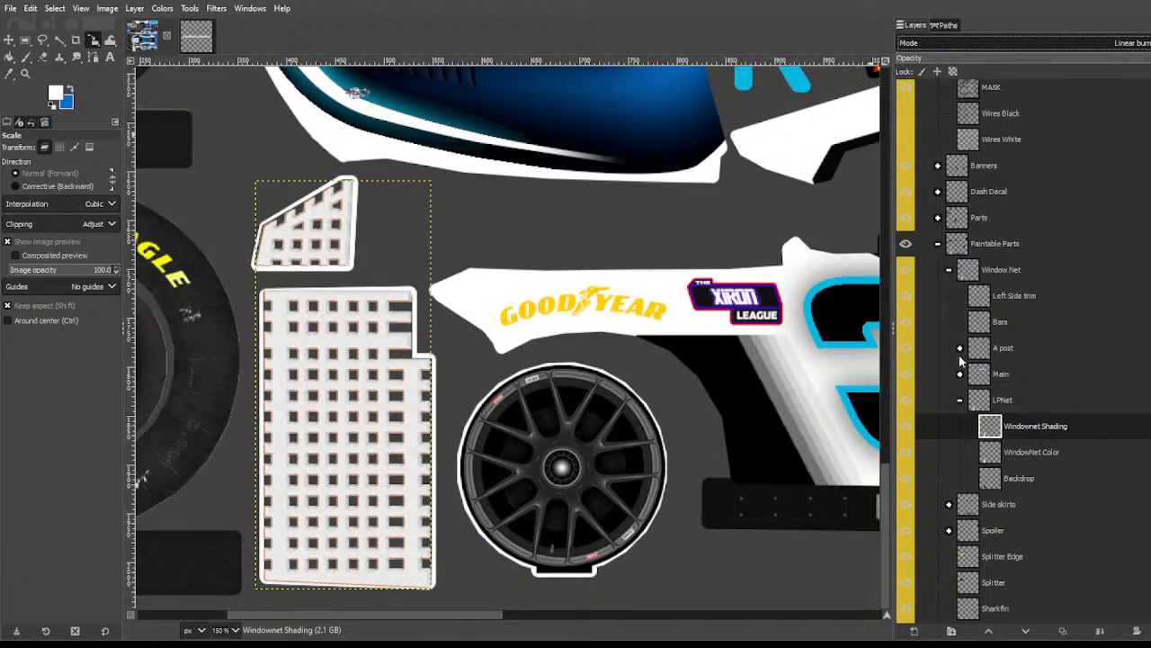
{"action": "left_click", "coordinate": [934, 265]}
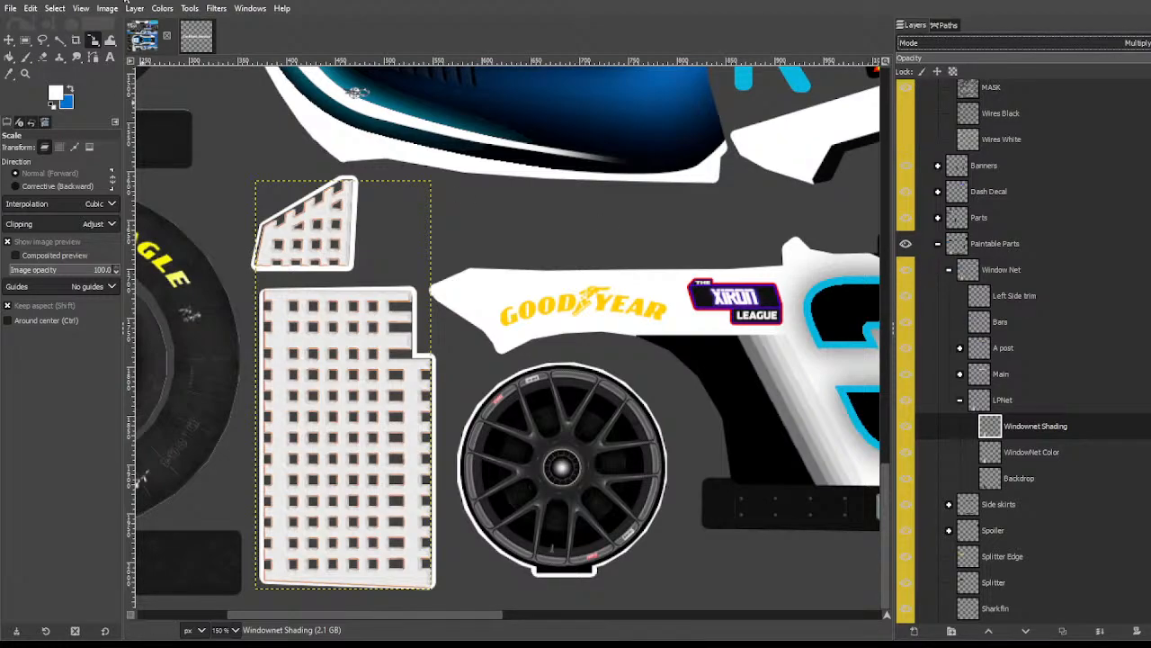
Step: Desaturate the Windownet Shading layer to shades of gray
{"action": "left_click", "coordinate": [161, 8]}
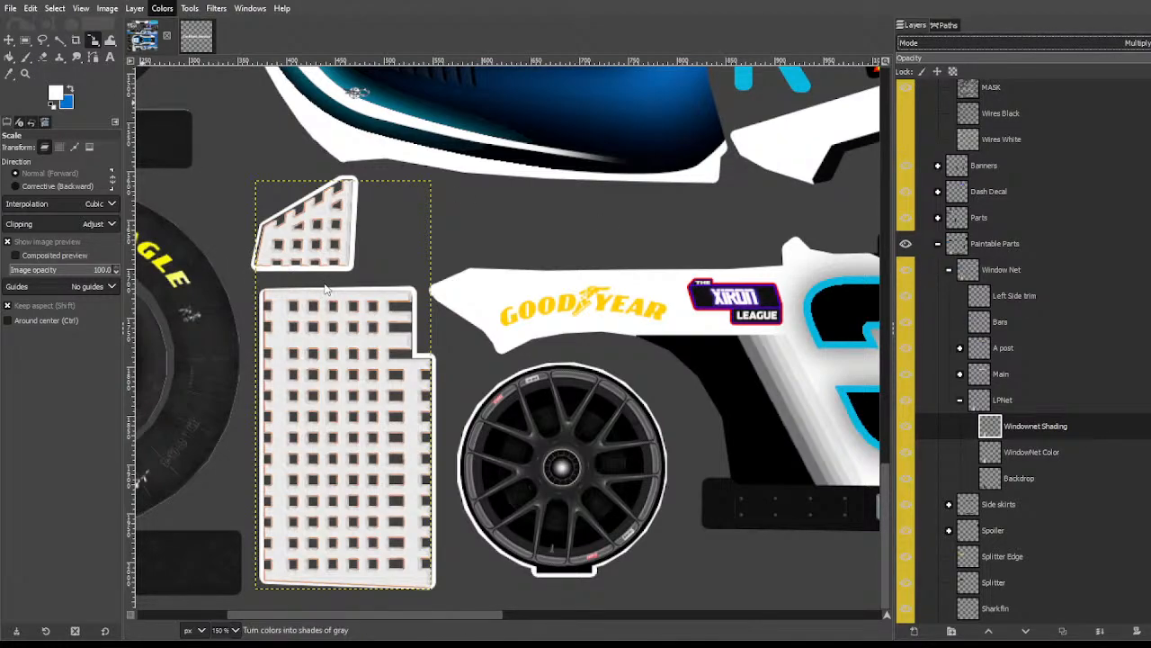
{"action": "left_click", "coordinate": [328, 290]}
{"action": "left_click", "coordinate": [345, 372]}
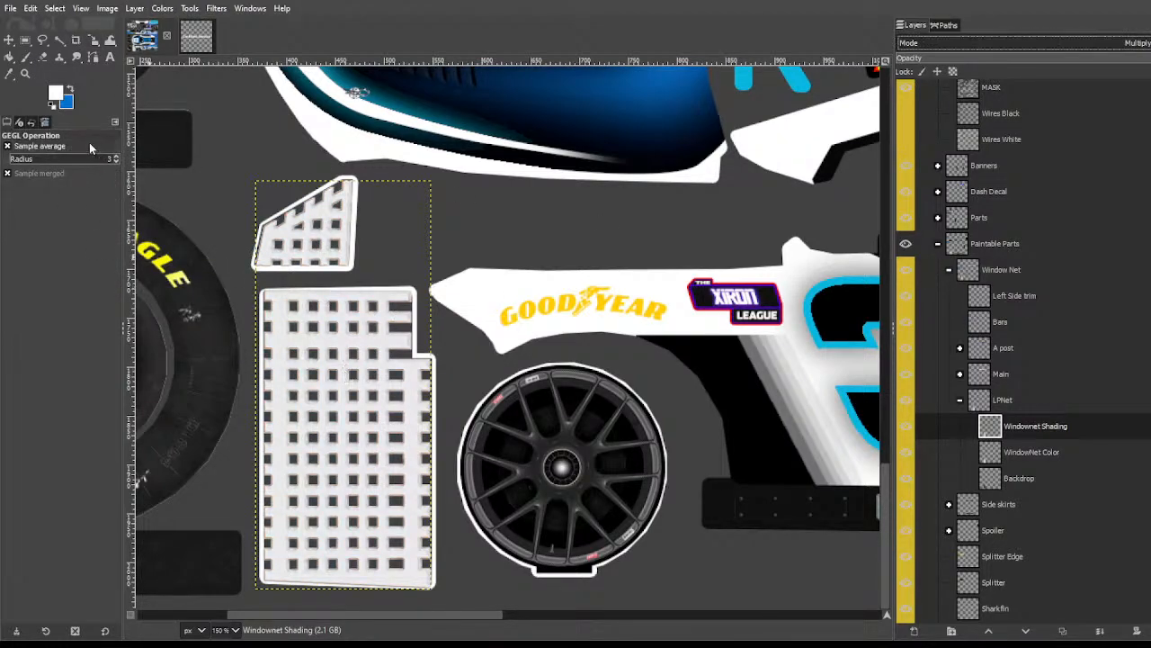
{"action": "left_click", "coordinate": [59, 39]}
Step: Save the livery image and collapse the Window Net group
{"action": "scroll", "coordinate": [567, 270], "scroll_direction": "down", "scroll_amount": 3}
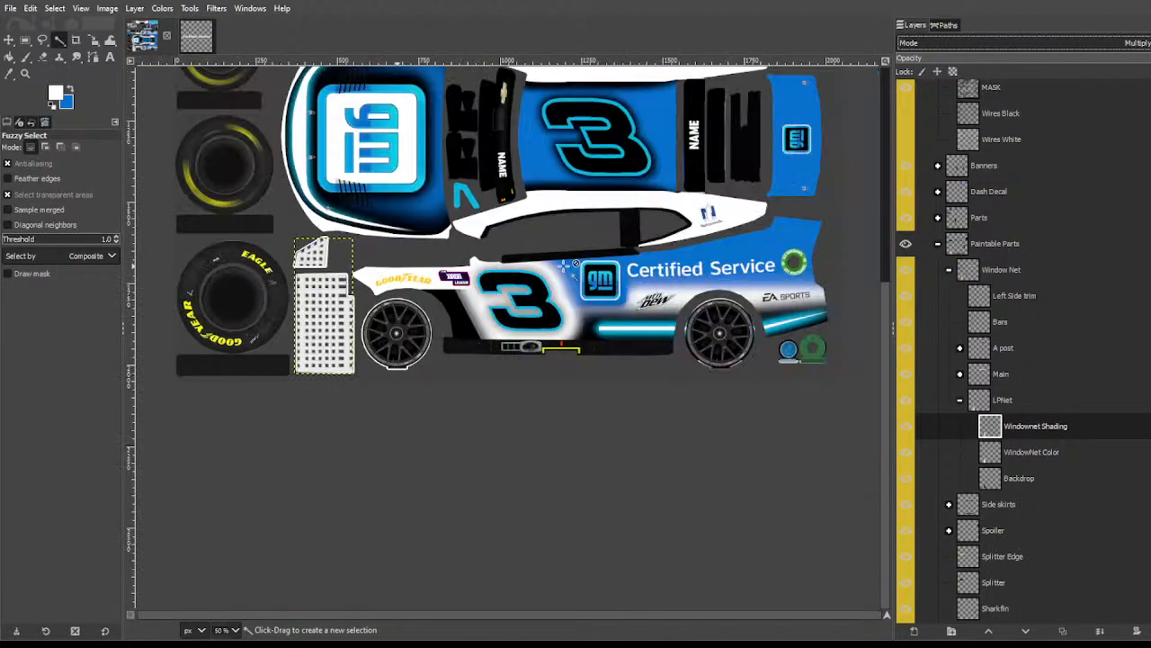
{"action": "key", "text": "ctrl+s"}
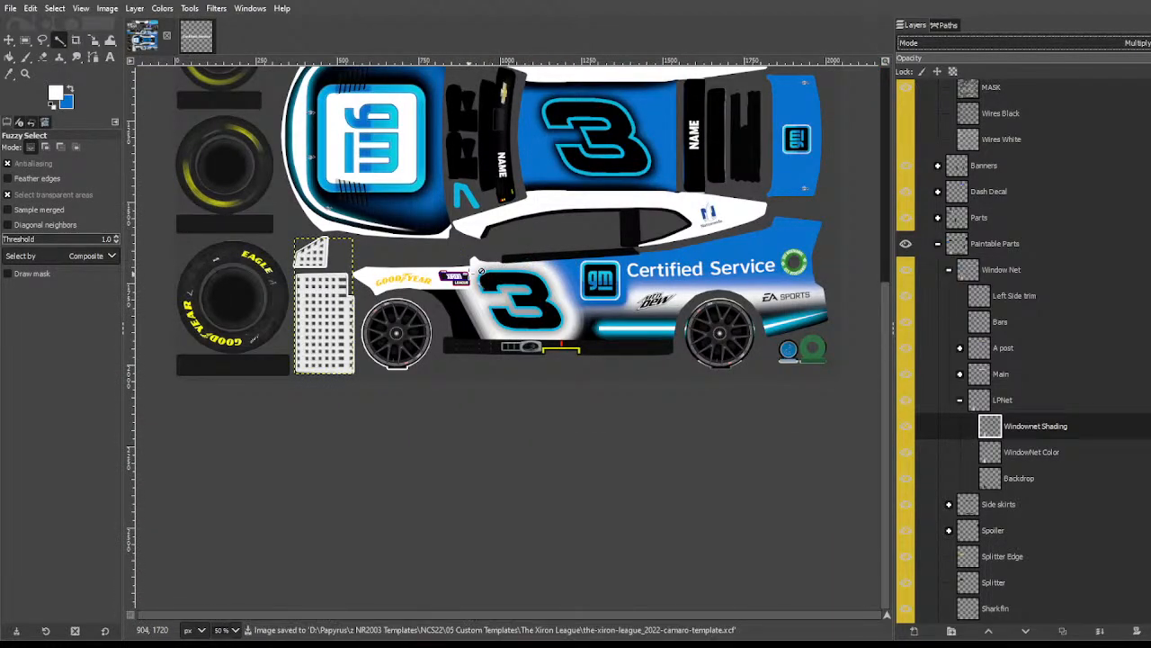
{"action": "scroll", "coordinate": [479, 271], "scroll_direction": "up", "scroll_amount": 5}
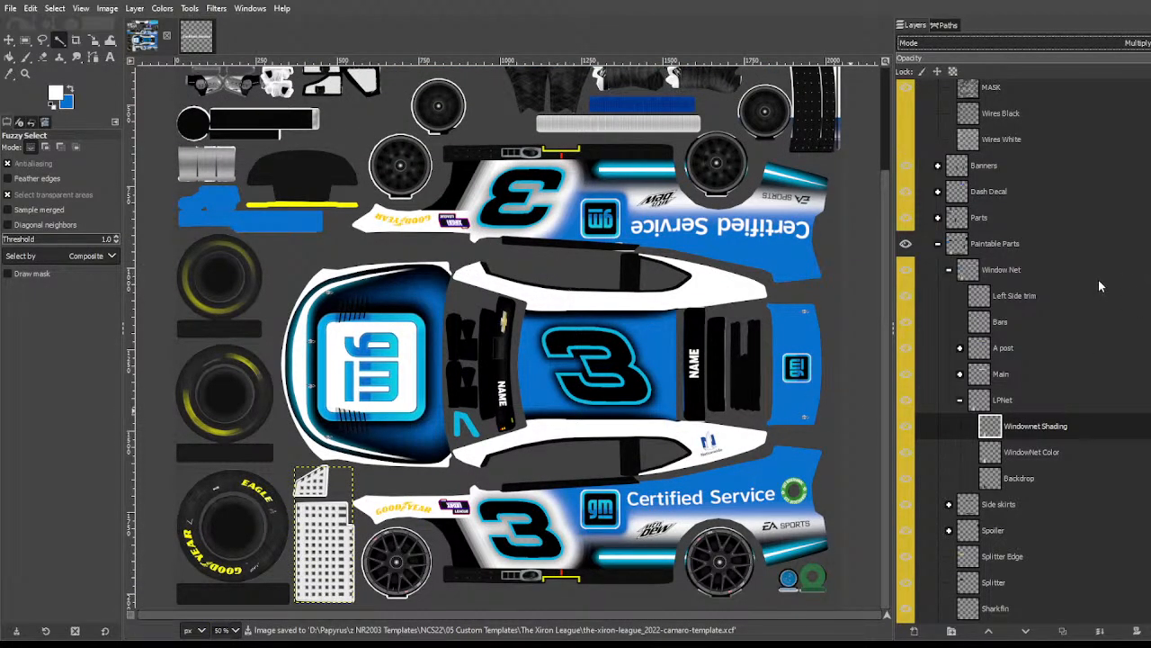
{"action": "left_click", "coordinate": [949, 270]}
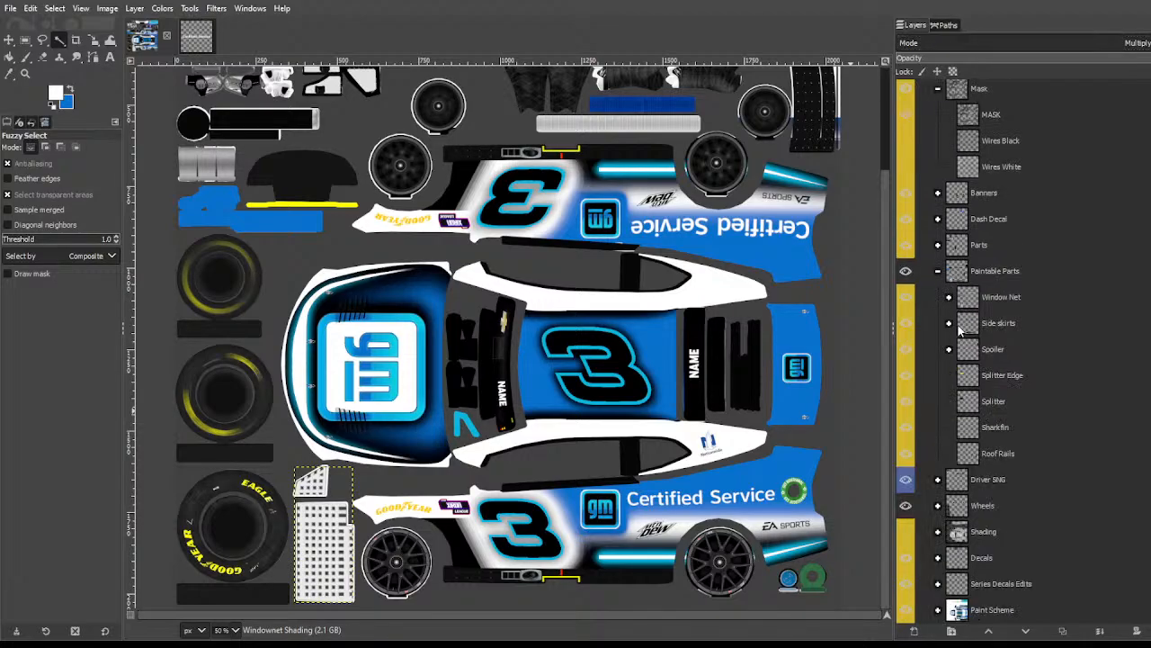
Step: Expand the Side skirts group and fill the jack markers on both side skirts with light blue on the Jack Marker layer
{"action": "left_click", "coordinate": [989, 324]}
{"action": "left_click", "coordinate": [948, 323]}
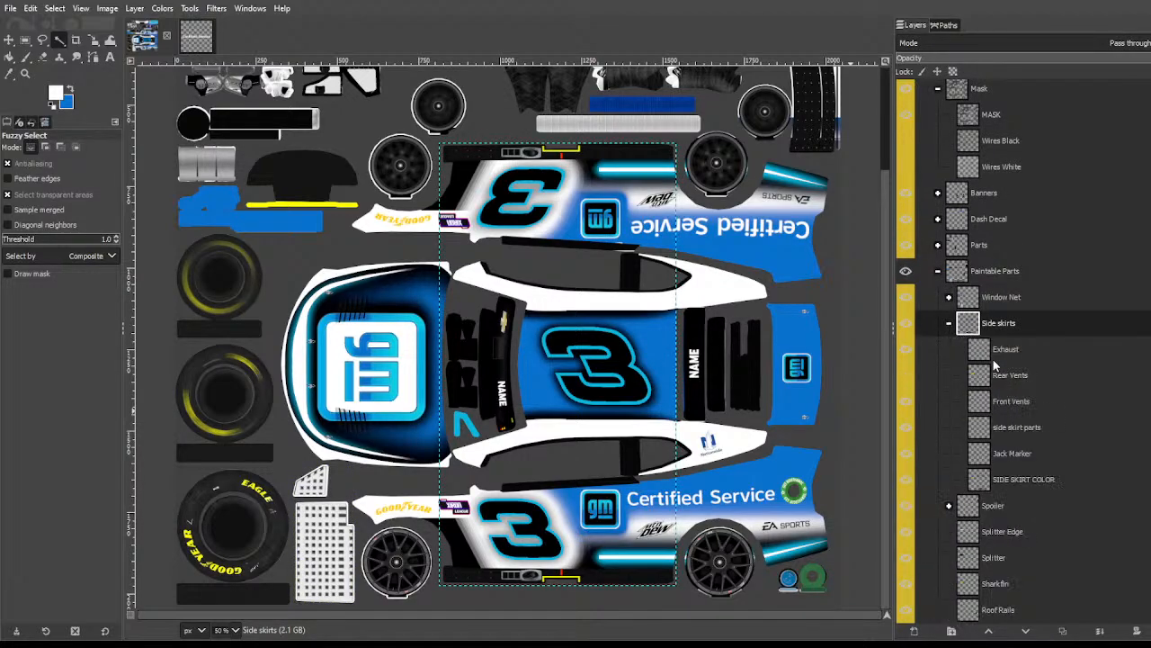
{"action": "left_click", "coordinate": [999, 452]}
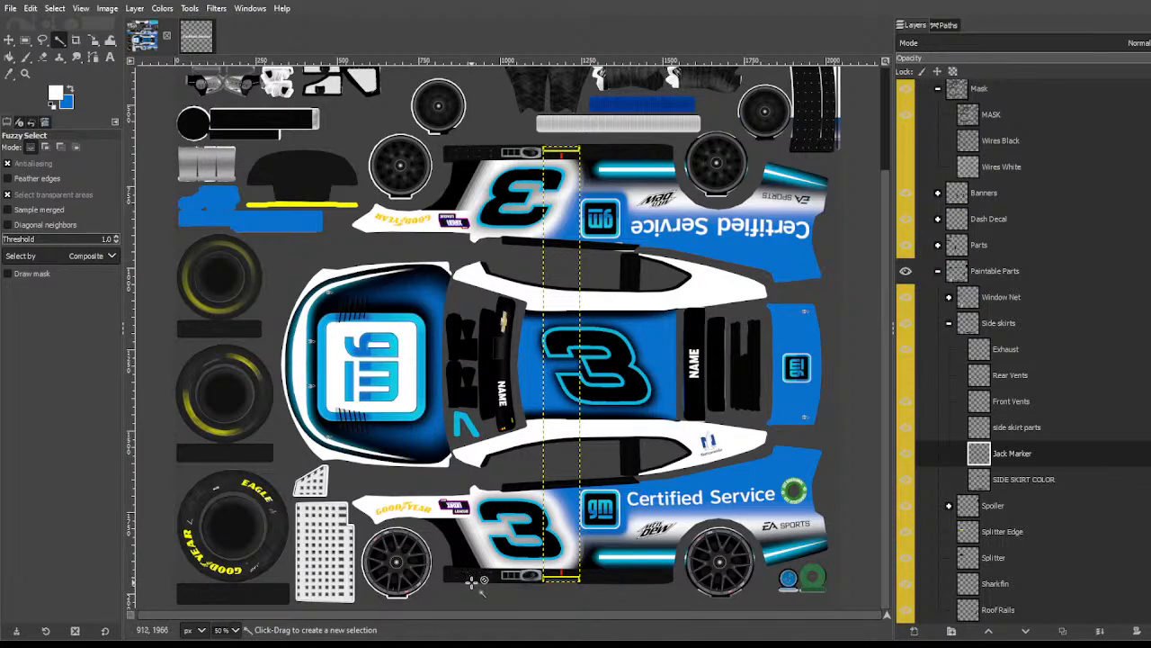
{"action": "scroll", "coordinate": [471, 582], "scroll_direction": "up", "scroll_amount": 1}
{"action": "scroll", "coordinate": [471, 582], "scroll_direction": "up", "scroll_amount": 2}
{"action": "scroll", "coordinate": [455, 205], "scroll_direction": "right", "scroll_amount": 2}
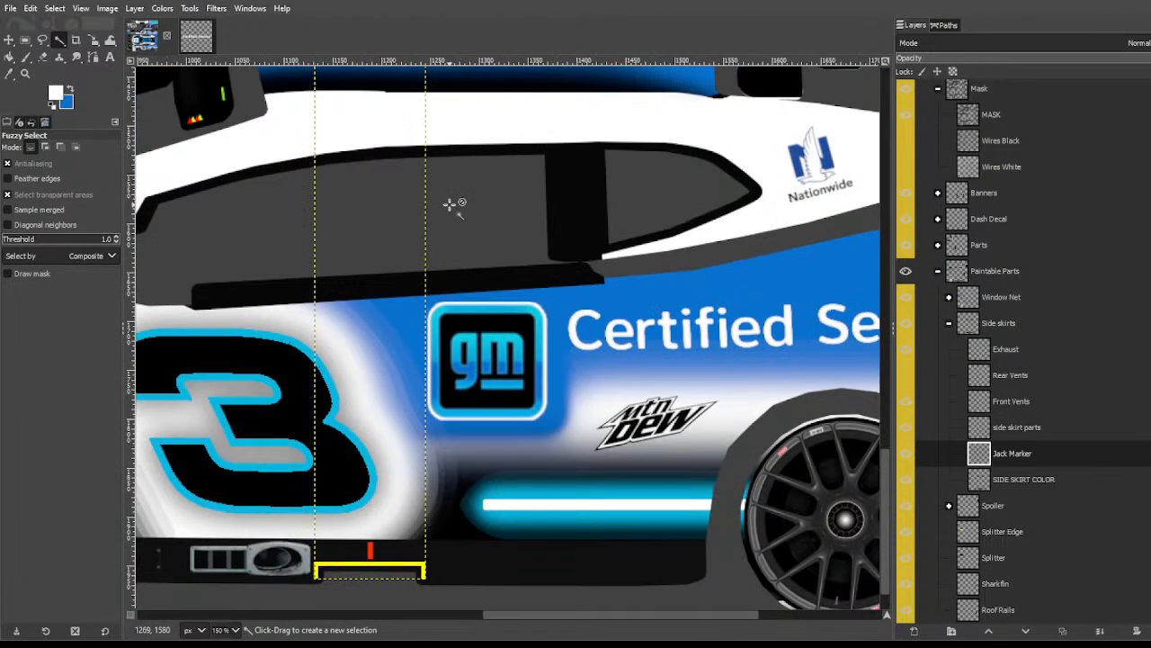
{"action": "scroll", "coordinate": [450, 207], "scroll_direction": "left", "scroll_amount": 1}
{"action": "key", "text": "shift+b"}
{"action": "key", "text": "x"}
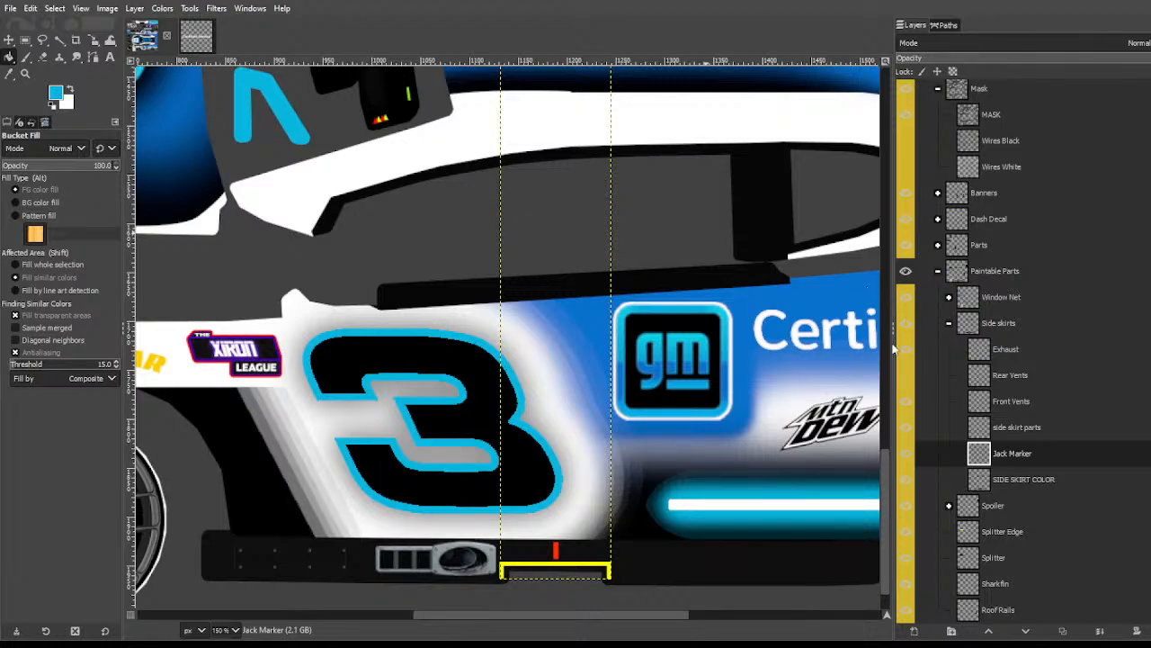
{"action": "left_click", "coordinate": [565, 562]}
{"action": "scroll", "coordinate": [594, 360], "scroll_direction": "up", "scroll_amount": 10}
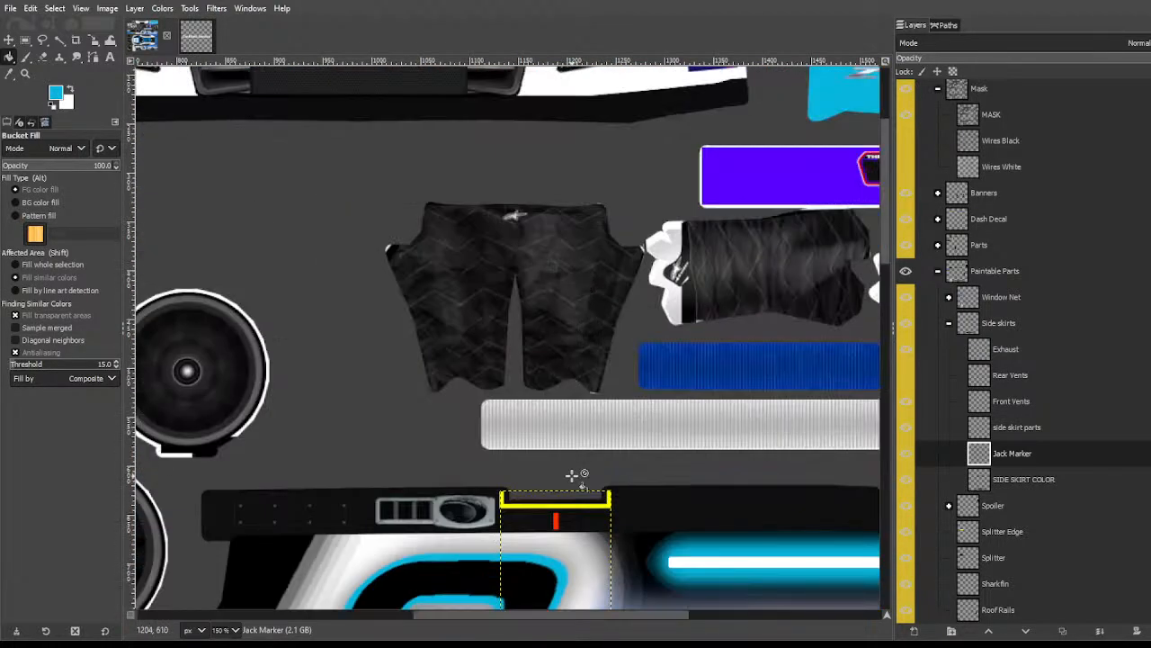
{"action": "left_click", "coordinate": [547, 502]}
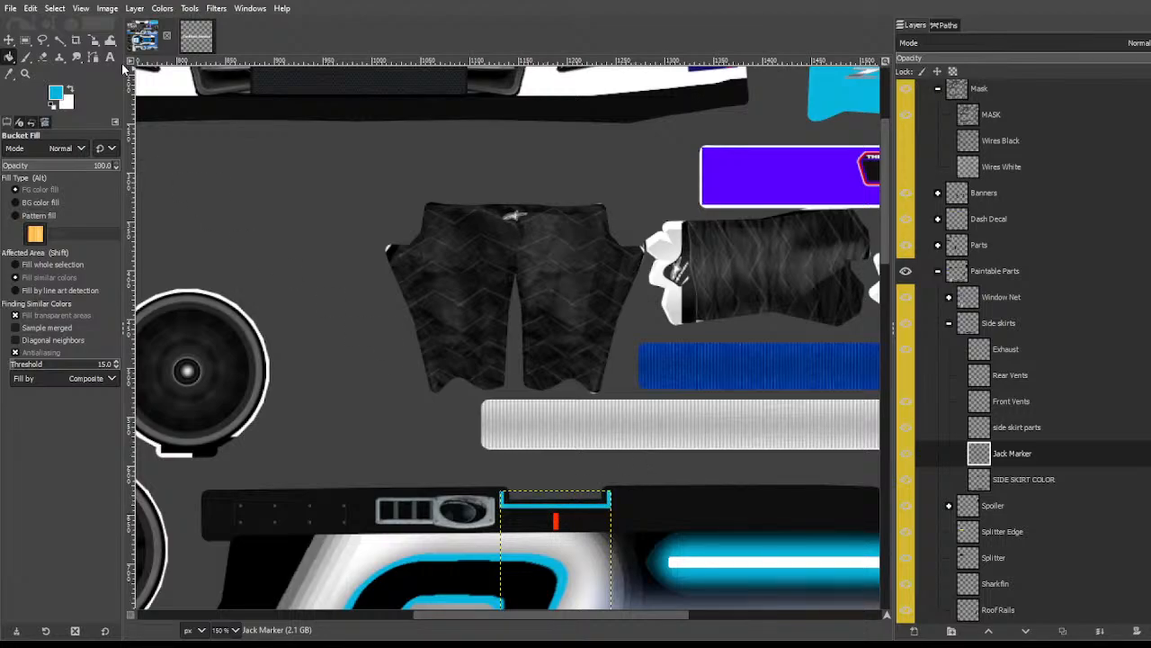
Step: Check the side skirt parts and Front Vents layers, and make the Rear Vents layer visible and active
{"action": "left_click", "coordinate": [59, 41]}
{"action": "left_click", "coordinate": [1007, 427]}
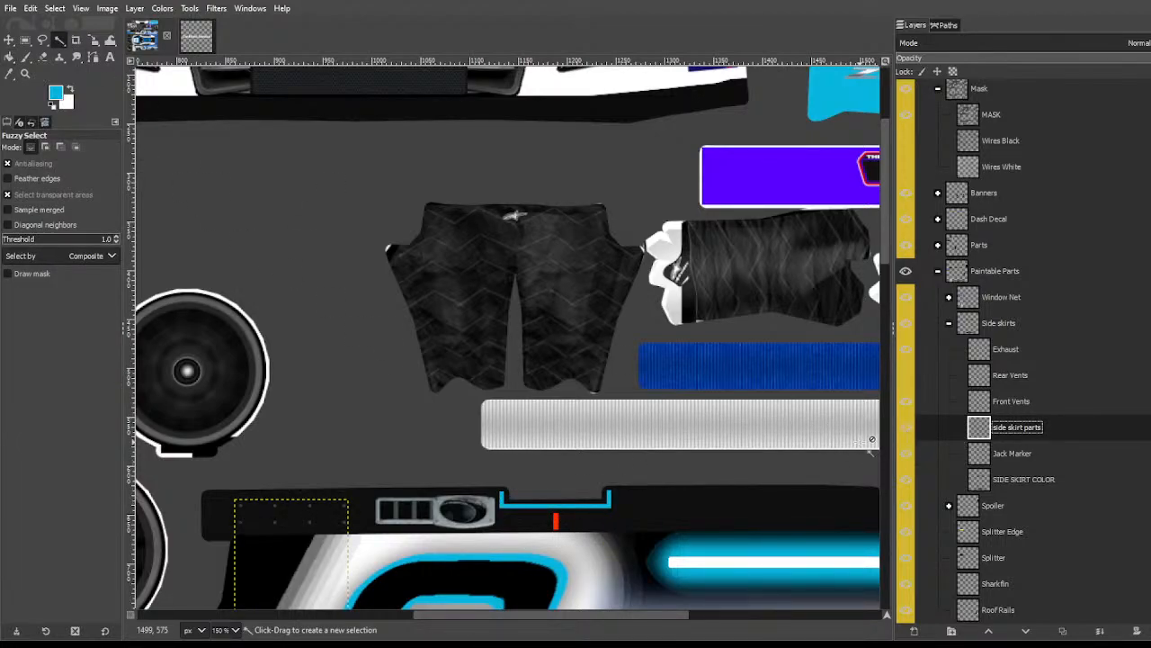
{"action": "scroll", "coordinate": [577, 401], "scroll_direction": "down", "scroll_amount": 3}
{"action": "key", "text": "shift+s"}
{"action": "key", "text": "Escape"}
{"action": "key", "text": "Escape"}
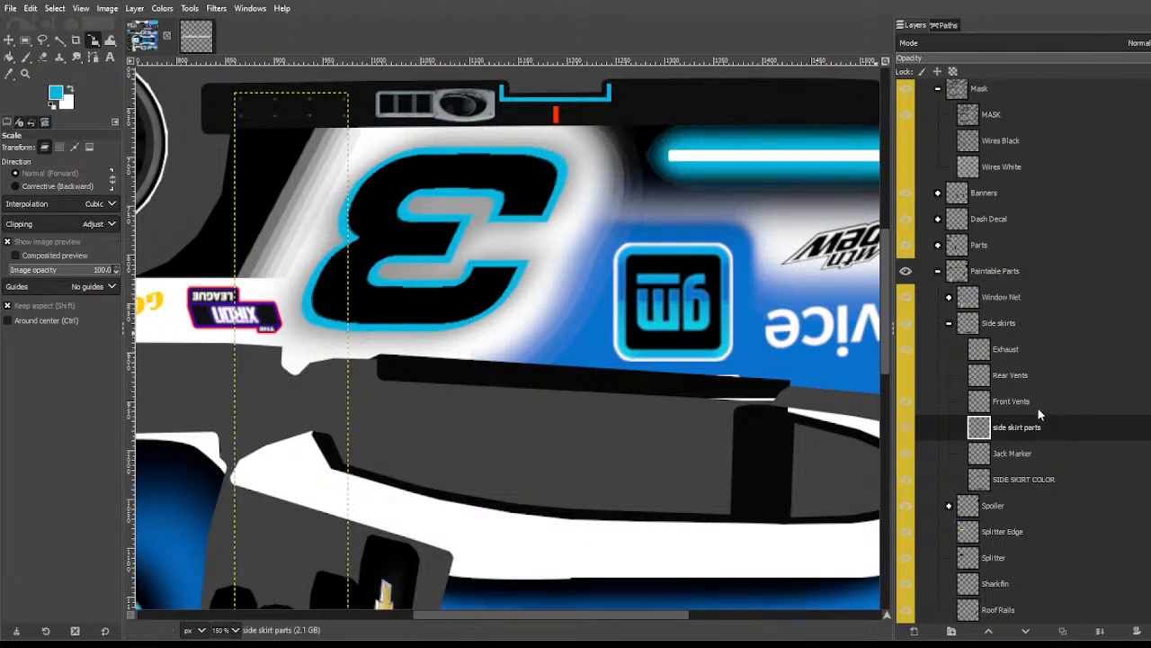
{"action": "left_click", "coordinate": [979, 401]}
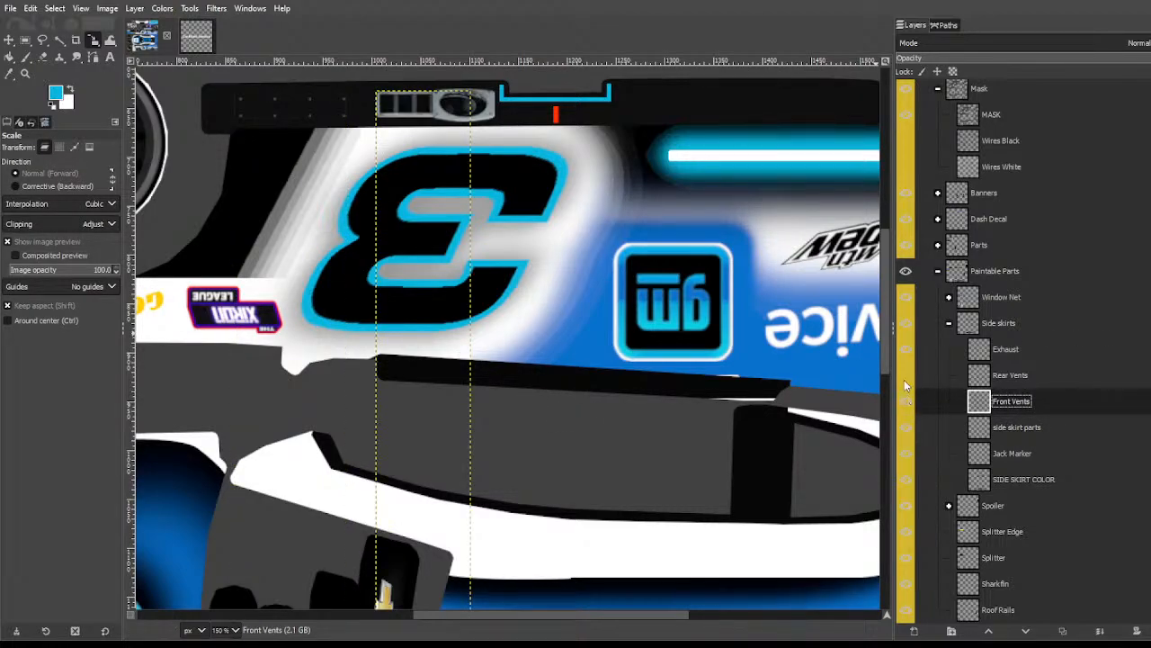
{"action": "scroll", "coordinate": [576, 288], "scroll_direction": "down", "scroll_amount": 3}
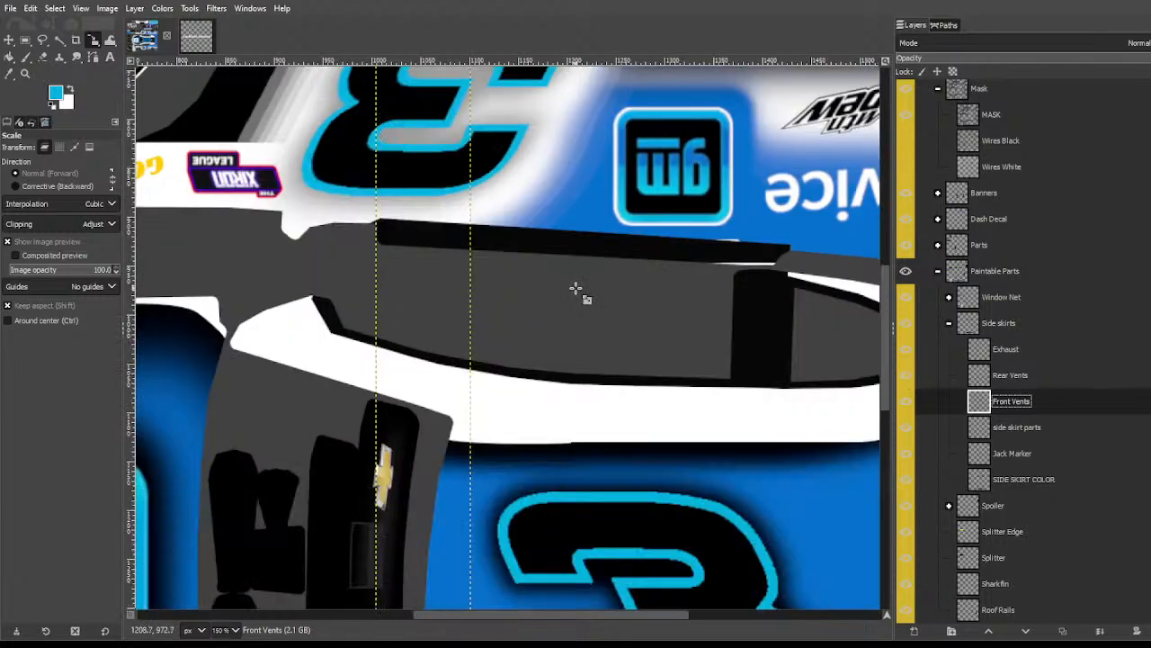
{"action": "scroll", "coordinate": [575, 287], "scroll_direction": "down", "scroll_amount": 2}
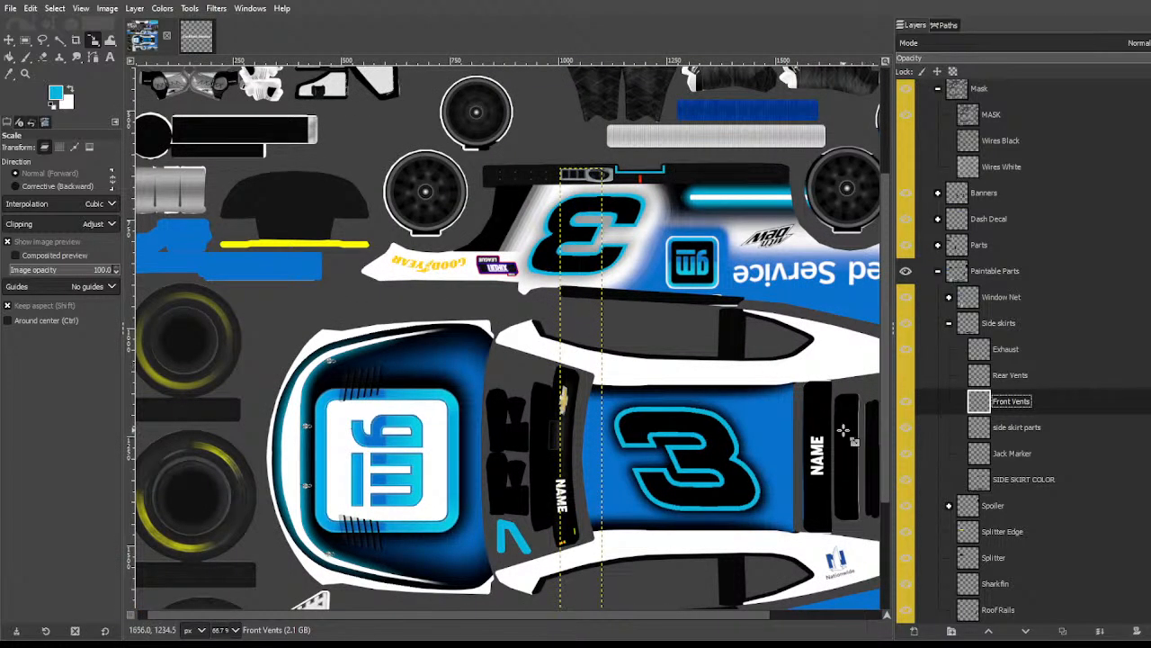
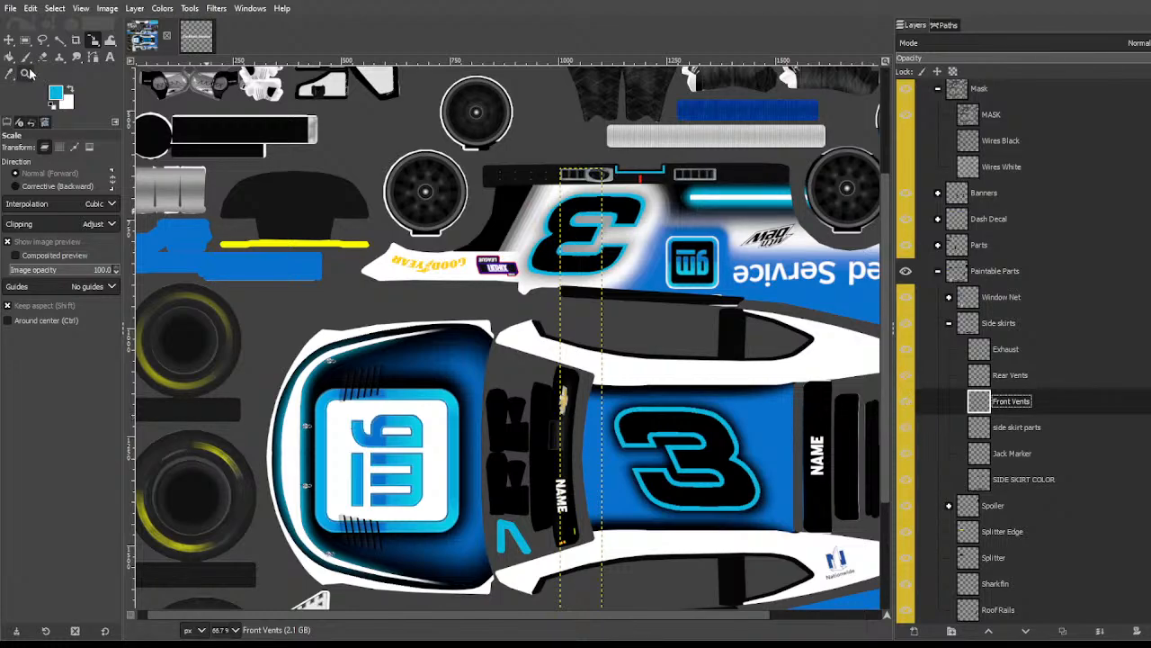
{"action": "left_click", "coordinate": [60, 39]}
{"action": "scroll", "coordinate": [654, 294], "scroll_direction": "right", "scroll_amount": 3}
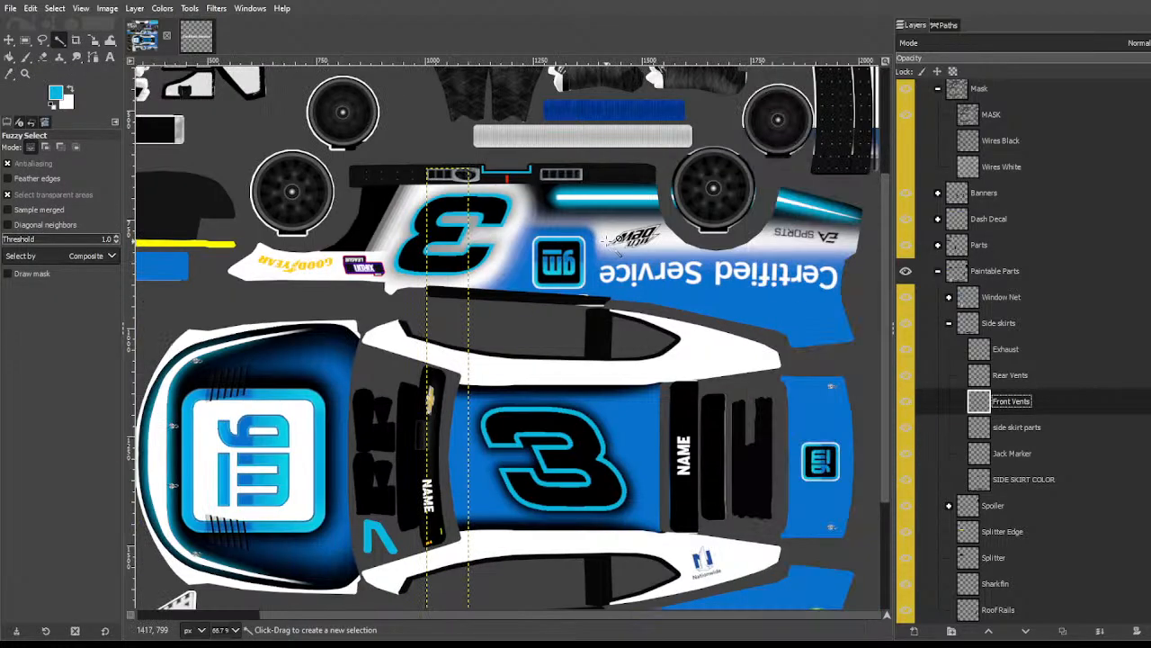
{"action": "left_click", "coordinate": [1000, 372]}
Step: Hide and show the SIDE SKIRT COLOR layer repeatedly to compare the side skirts with and without their color
{"action": "left_click", "coordinate": [1020, 459]}
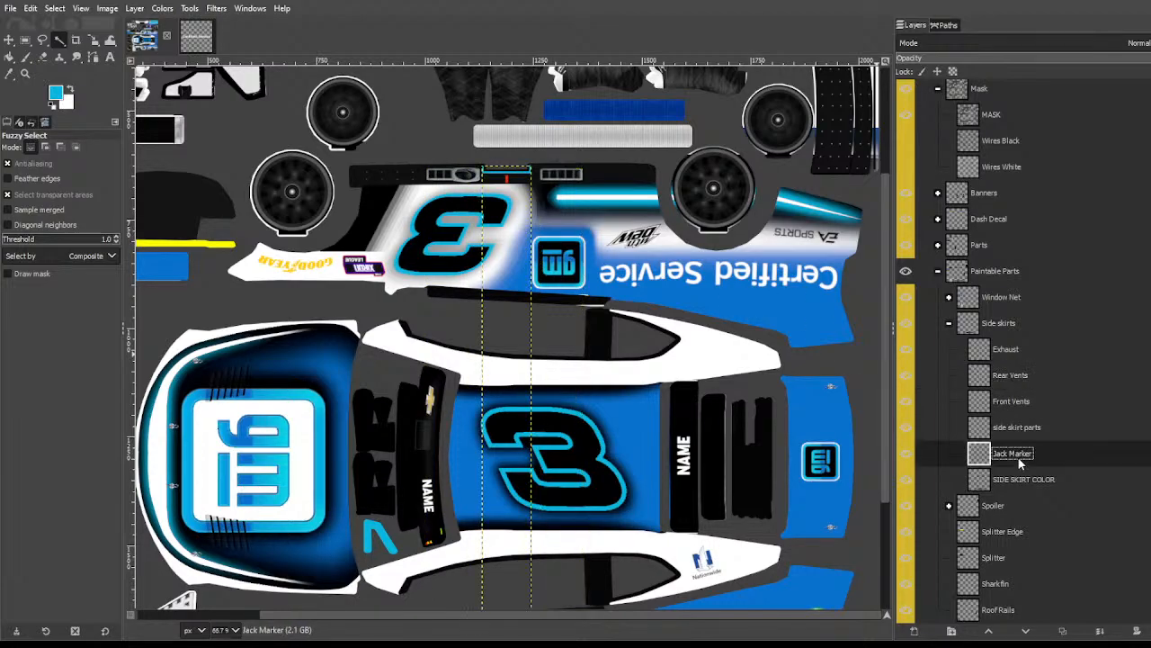
{"action": "left_click", "coordinate": [987, 481]}
{"action": "left_click", "coordinate": [908, 481]}
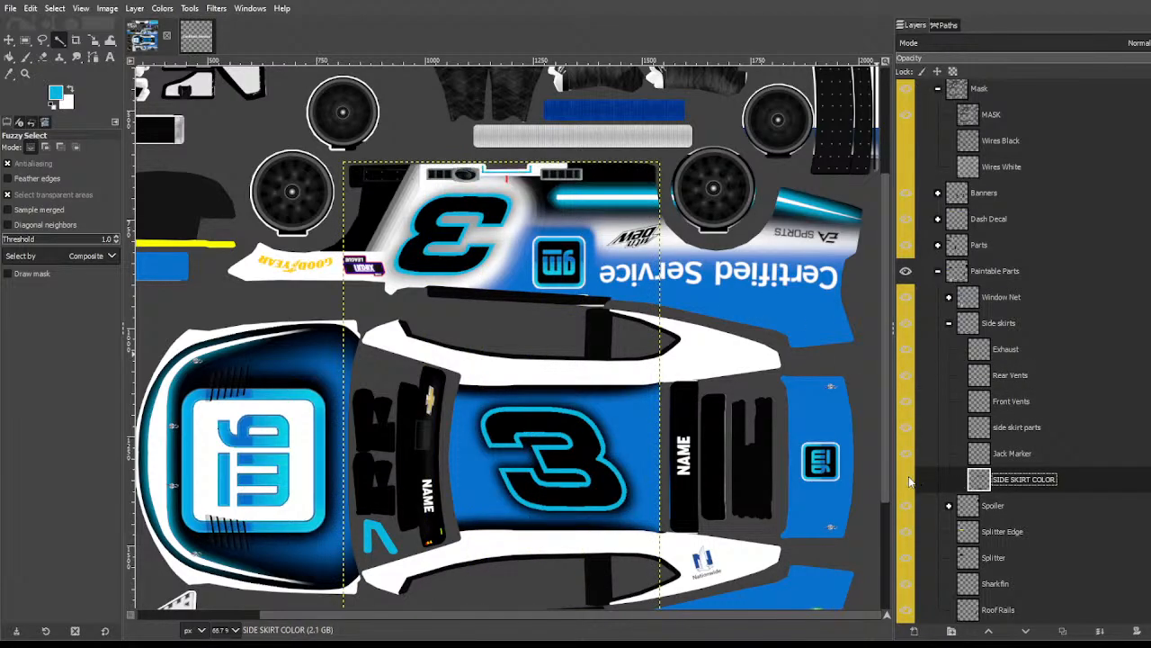
{"action": "left_click", "coordinate": [908, 481]}
{"action": "left_click", "coordinate": [908, 482]}
{"action": "left_click", "coordinate": [908, 481]}
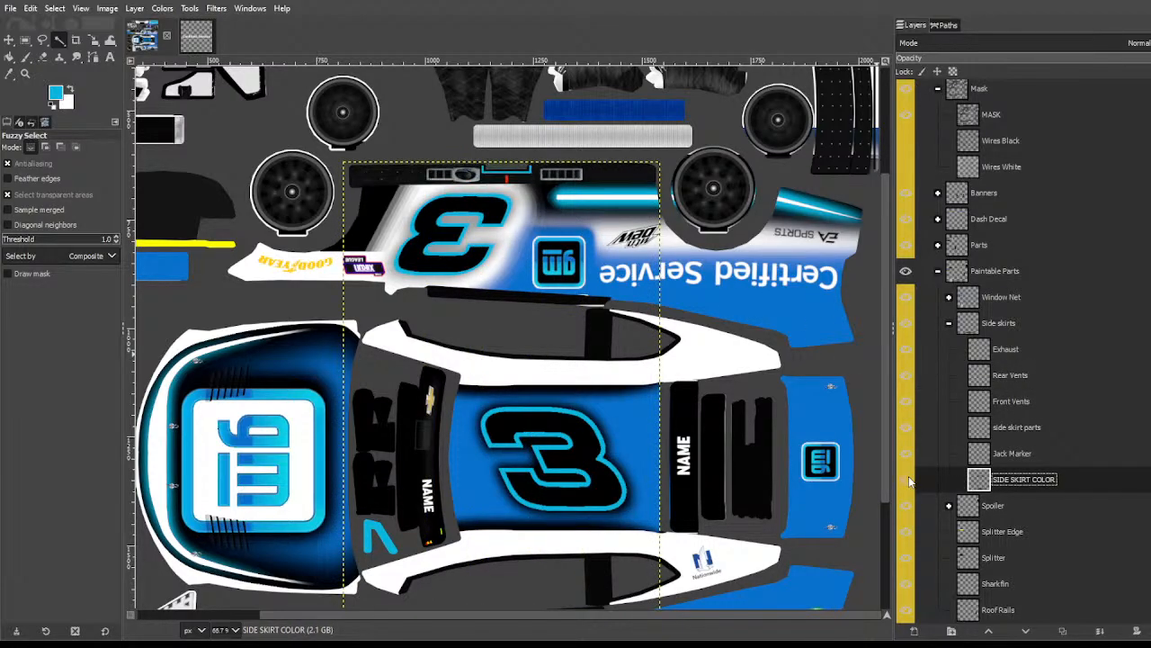
{"action": "left_click", "coordinate": [908, 482]}
{"action": "left_click", "coordinate": [909, 481]}
{"action": "left_click", "coordinate": [909, 481]}
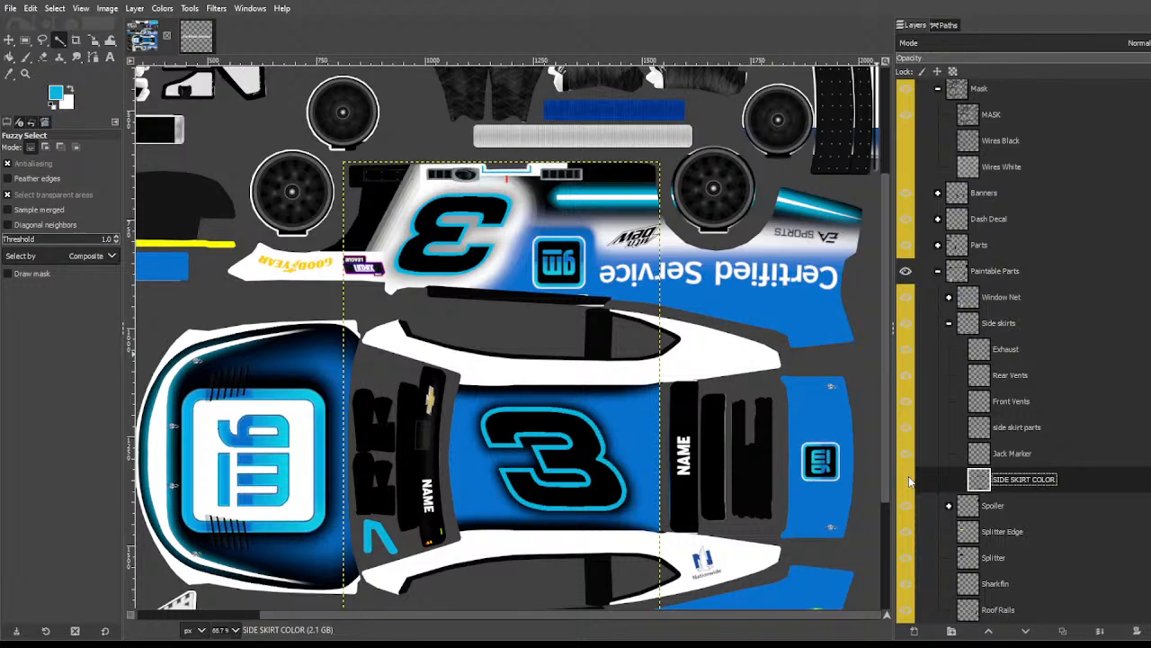
{"action": "left_click", "coordinate": [908, 481]}
{"action": "left_click", "coordinate": [908, 481]}
{"action": "left_click", "coordinate": [909, 481]}
{"action": "left_click", "coordinate": [908, 481]}
{"action": "left_click", "coordinate": [905, 483]}
{"action": "left_click", "coordinate": [906, 483]}
{"action": "left_click", "coordinate": [905, 483]}
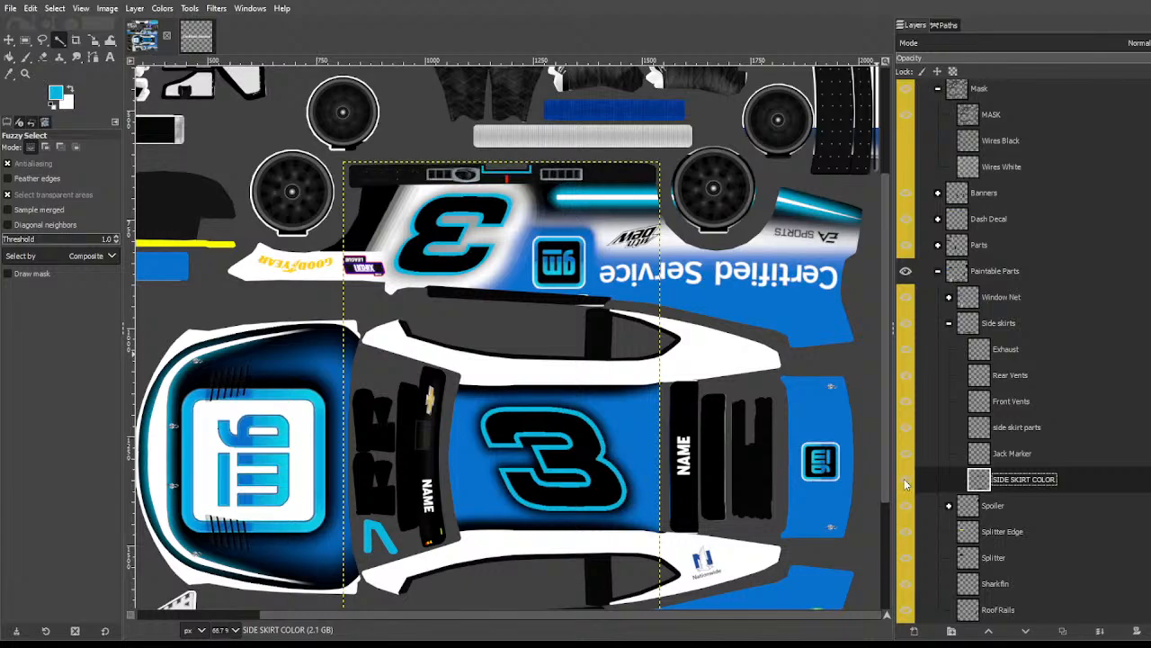
{"action": "left_click", "coordinate": [906, 483]}
{"action": "left_click", "coordinate": [906, 483]}
{"action": "left_click", "coordinate": [906, 483]}
{"action": "left_click", "coordinate": [906, 483]}
Step: Fill the side skirt of the upside-down car side with white on the SIDE SKIRT COLOR layer
{"action": "key", "text": "shift+b"}
{"action": "key", "text": "x"}
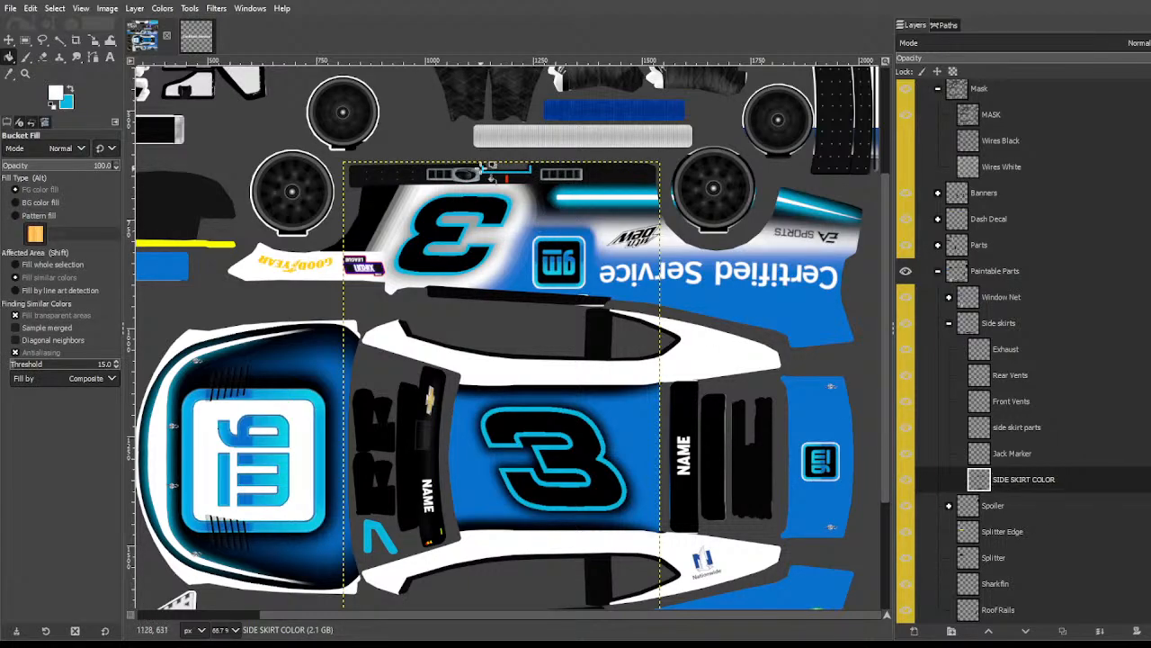
{"action": "left_click", "coordinate": [493, 168]}
{"action": "key", "text": "ctrl+z"}
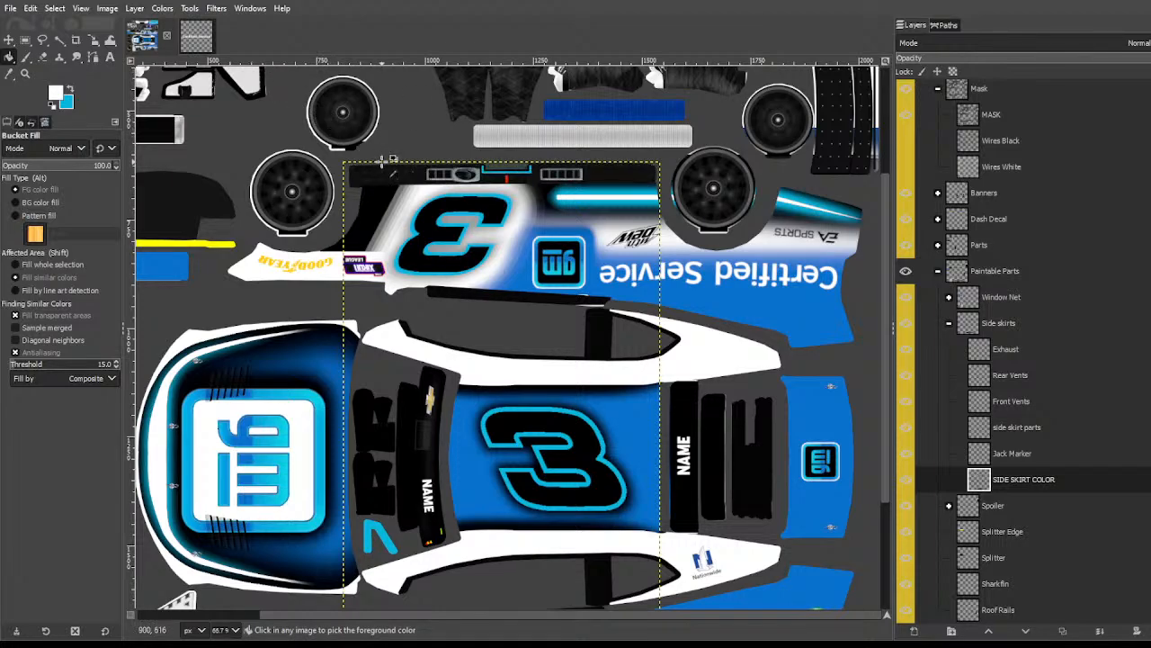
{"action": "left_click", "coordinate": [491, 173]}
{"action": "left_click", "coordinate": [59, 39]}
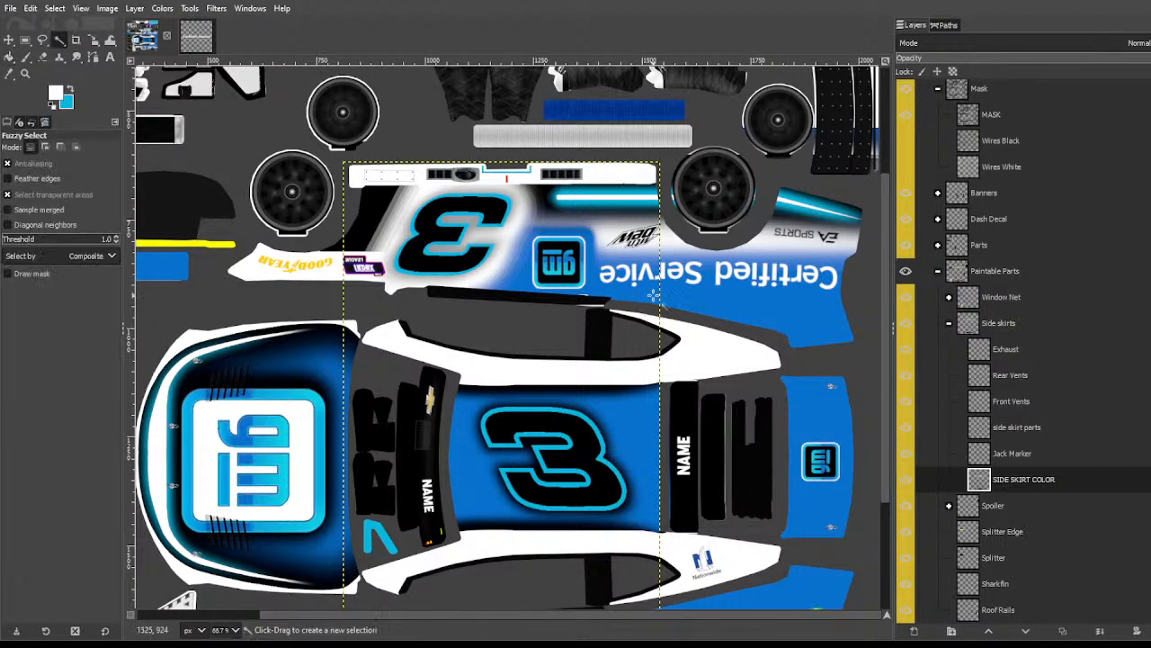
{"action": "scroll", "coordinate": [1026, 485], "scroll_direction": "down", "scroll_amount": 3}
{"action": "left_click", "coordinate": [993, 609]}
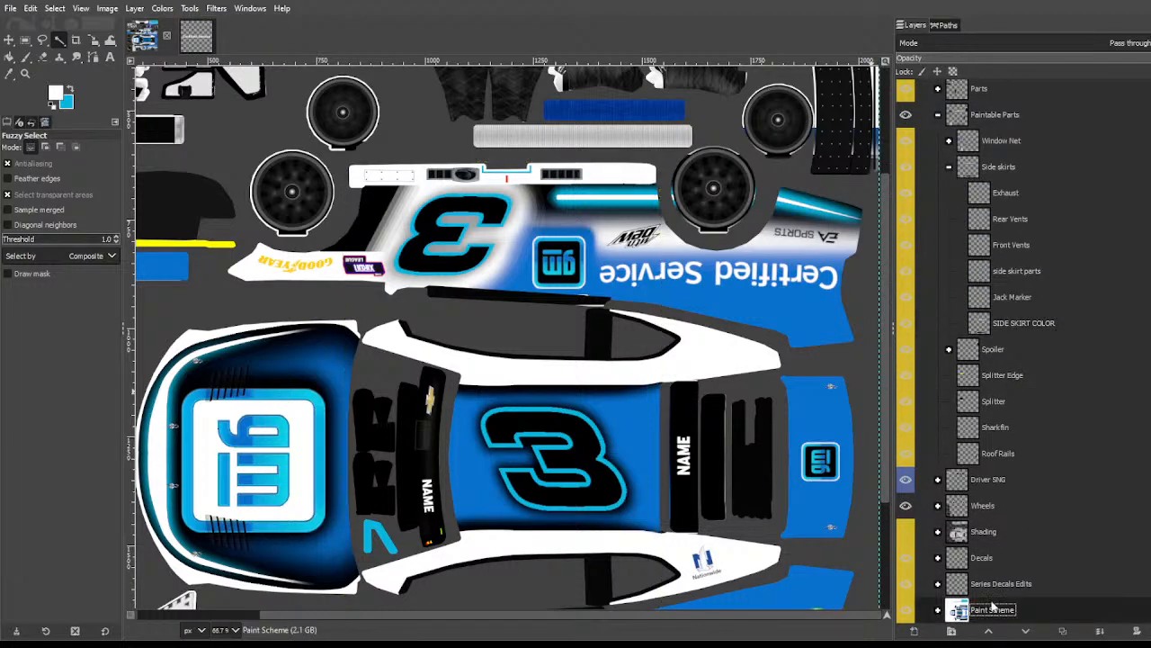
Step: Select the jack markers of both side skirts on the Jack Marker layer with Fuzzy Select and fill them with red
{"action": "left_click", "coordinate": [1006, 300]}
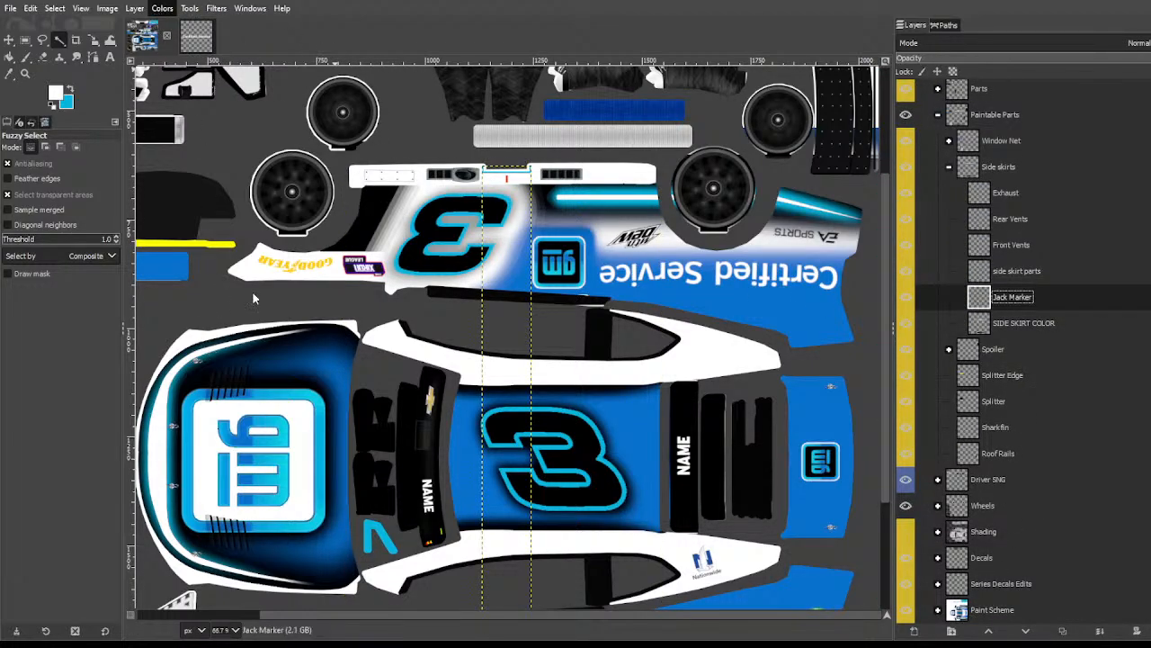
{"action": "scroll", "coordinate": [512, 187], "scroll_direction": "up", "scroll_amount": 3}
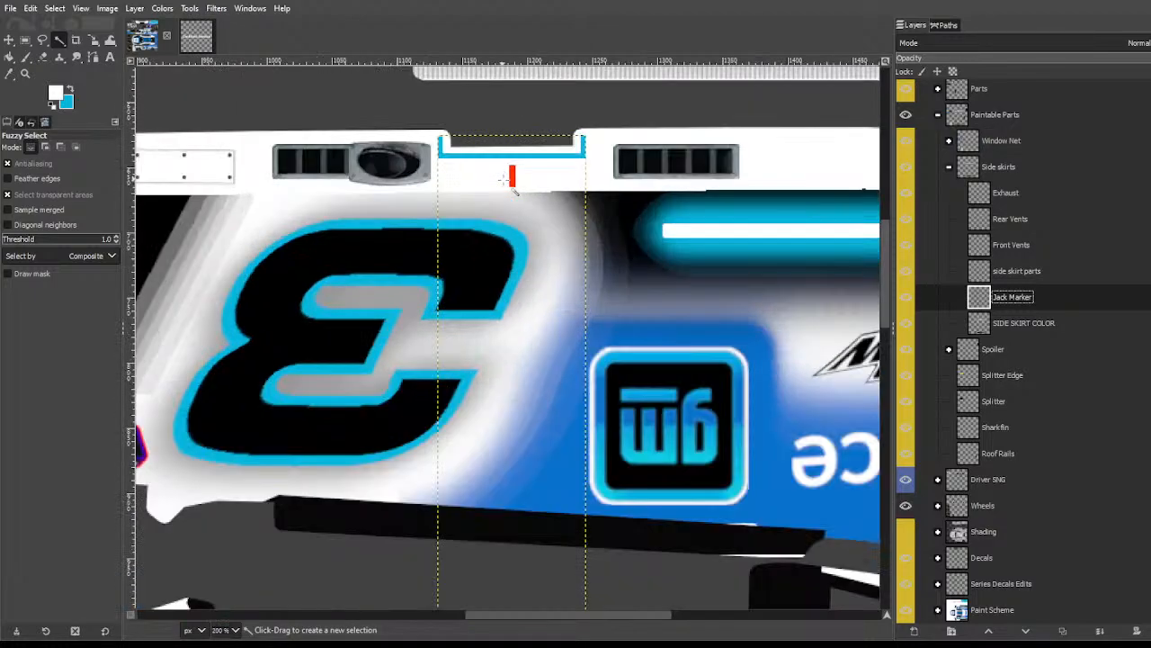
{"action": "left_click", "coordinate": [510, 154], "text": "shift"}
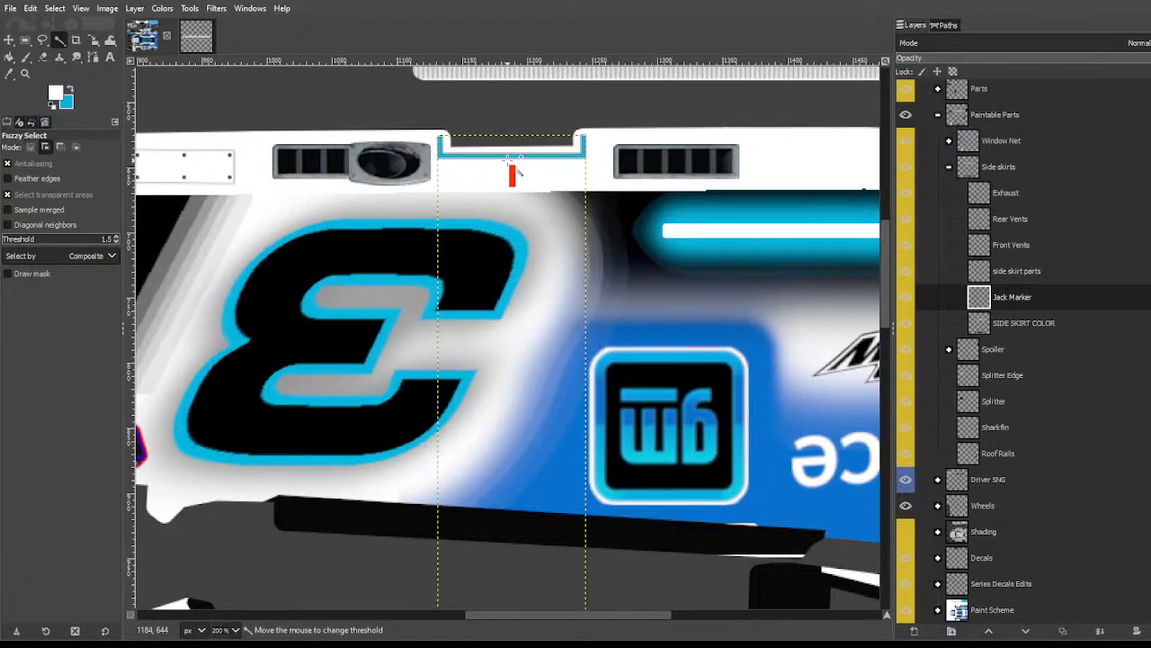
{"action": "scroll", "coordinate": [450, 228], "scroll_direction": "down", "scroll_amount": 10}
{"action": "left_click", "coordinate": [510, 481], "text": "shift"}
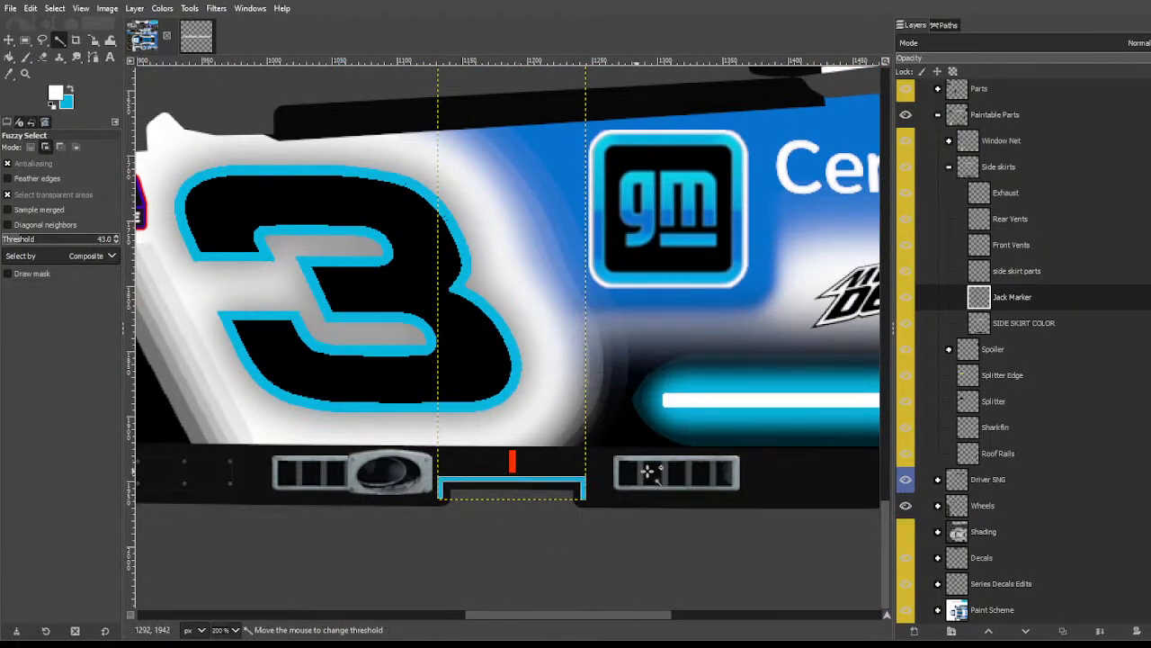
{"action": "key", "text": "x"}
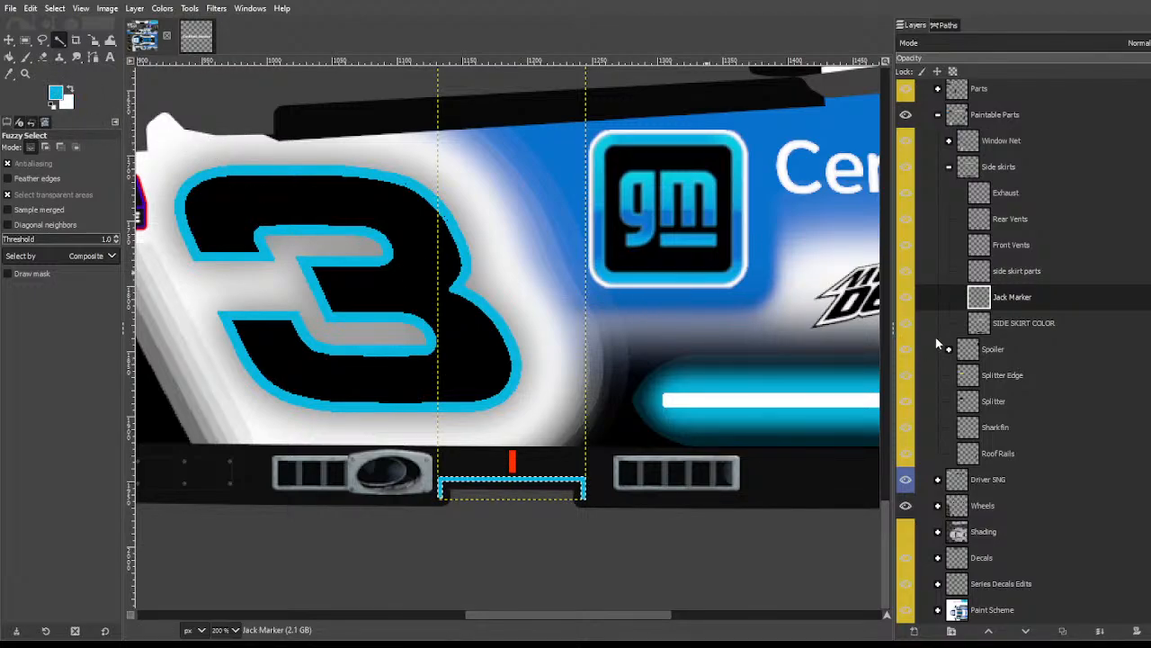
{"action": "left_click", "coordinate": [890, 351]}
{"action": "key", "text": "shift+b"}
{"action": "left_click", "coordinate": [578, 474]}
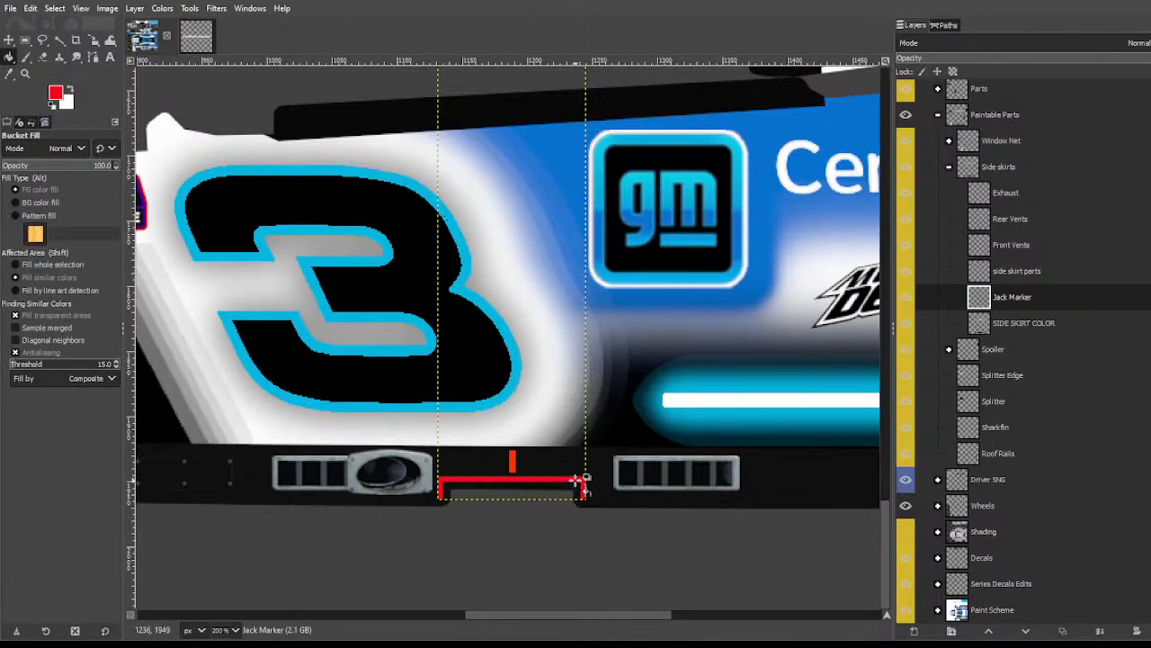
{"action": "scroll", "coordinate": [622, 283], "scroll_direction": "up", "scroll_amount": 20}
{"action": "scroll", "coordinate": [545, 443], "scroll_direction": "down", "scroll_amount": 3}
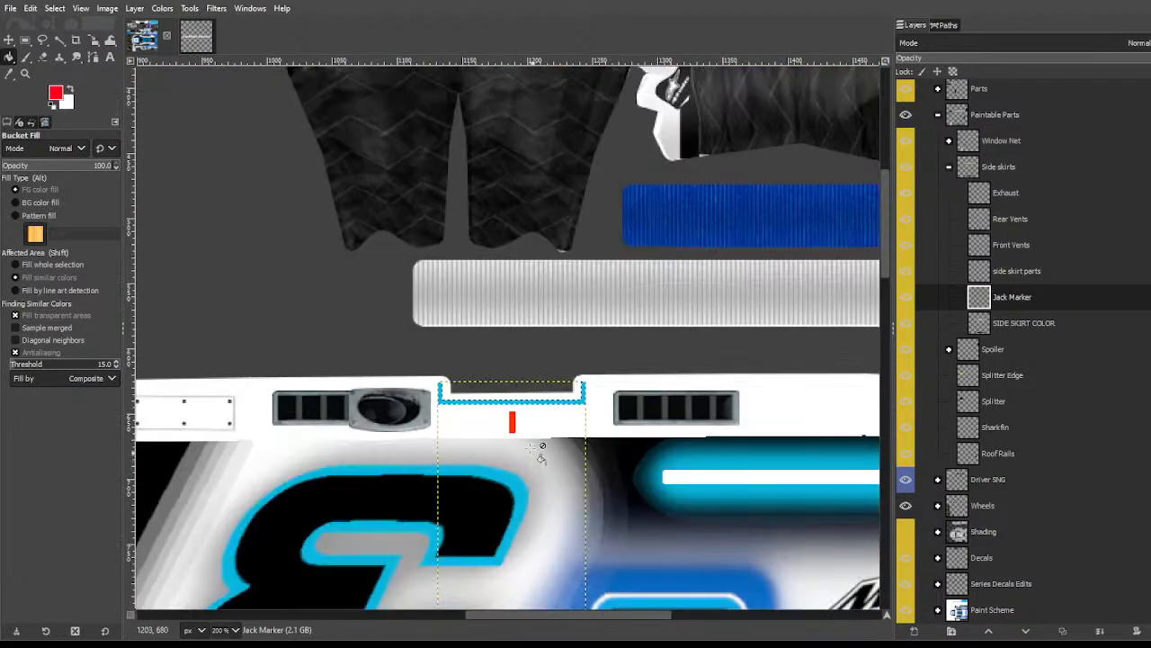
{"action": "left_click", "coordinate": [531, 401]}
{"action": "left_click", "coordinate": [60, 39]}
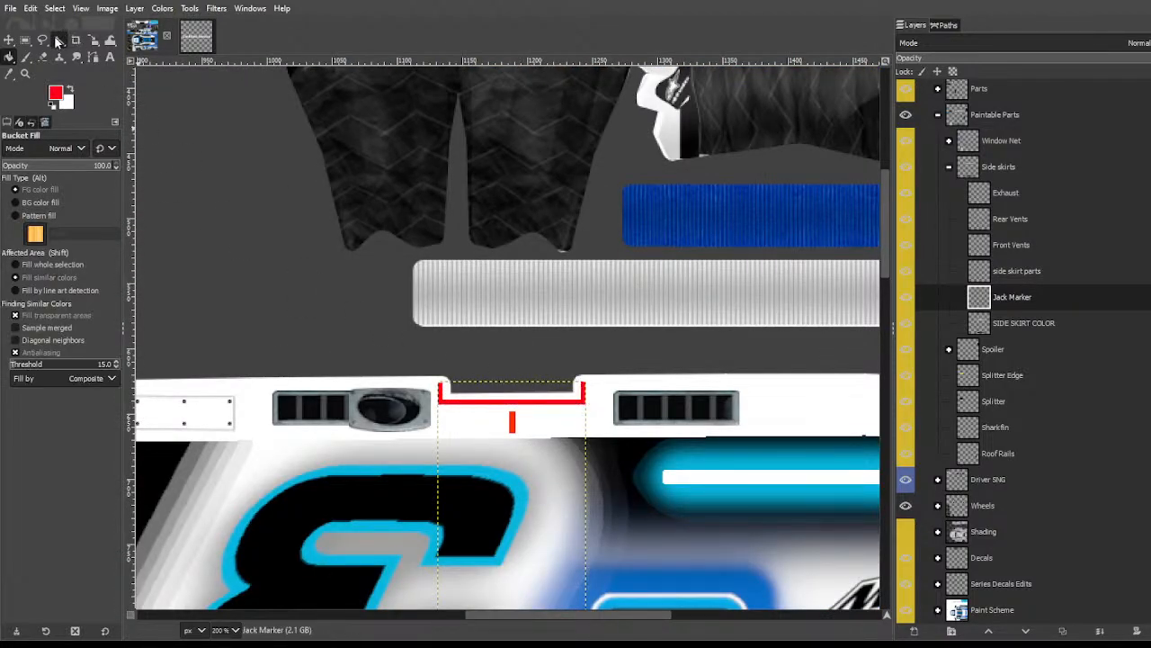
Step: Toggle the visibility of the SIDE SKIRT COLOR layer and examine both side skirts against the body paint
{"action": "scroll", "coordinate": [524, 198], "scroll_direction": "down", "scroll_amount": 4}
{"action": "scroll", "coordinate": [532, 225], "scroll_direction": "down", "scroll_amount": 2}
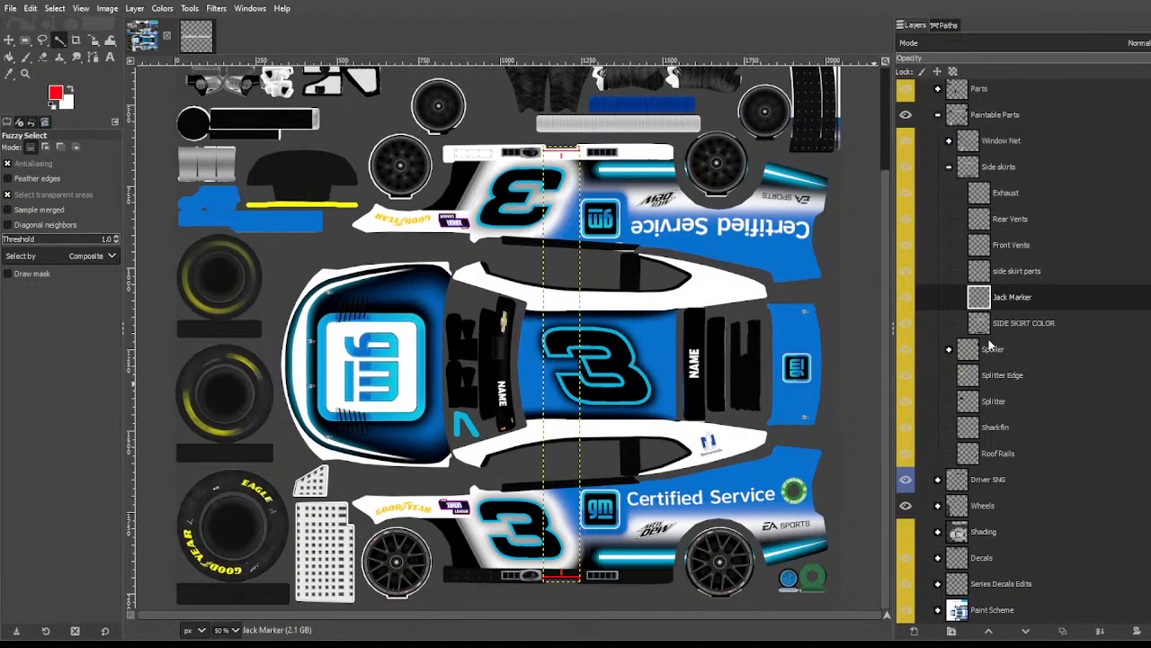
{"action": "left_click", "coordinate": [1023, 326]}
{"action": "left_click", "coordinate": [910, 323]}
{"action": "left_click", "coordinate": [910, 323]}
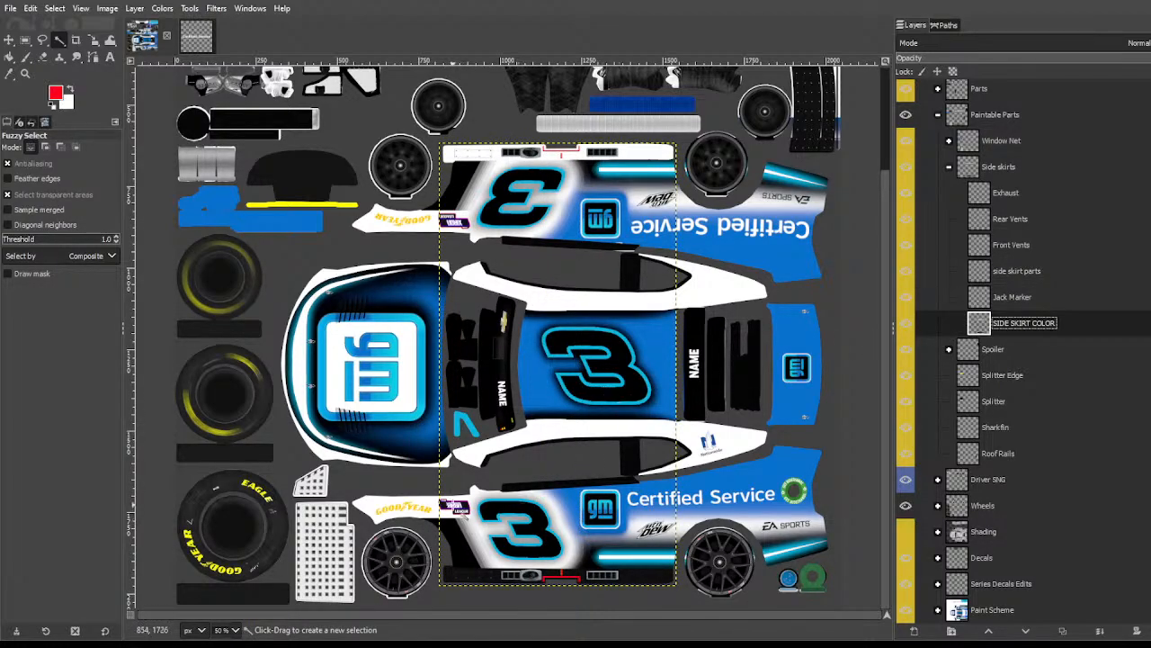
{"action": "scroll", "coordinate": [457, 507], "scroll_direction": "up", "scroll_amount": 5}
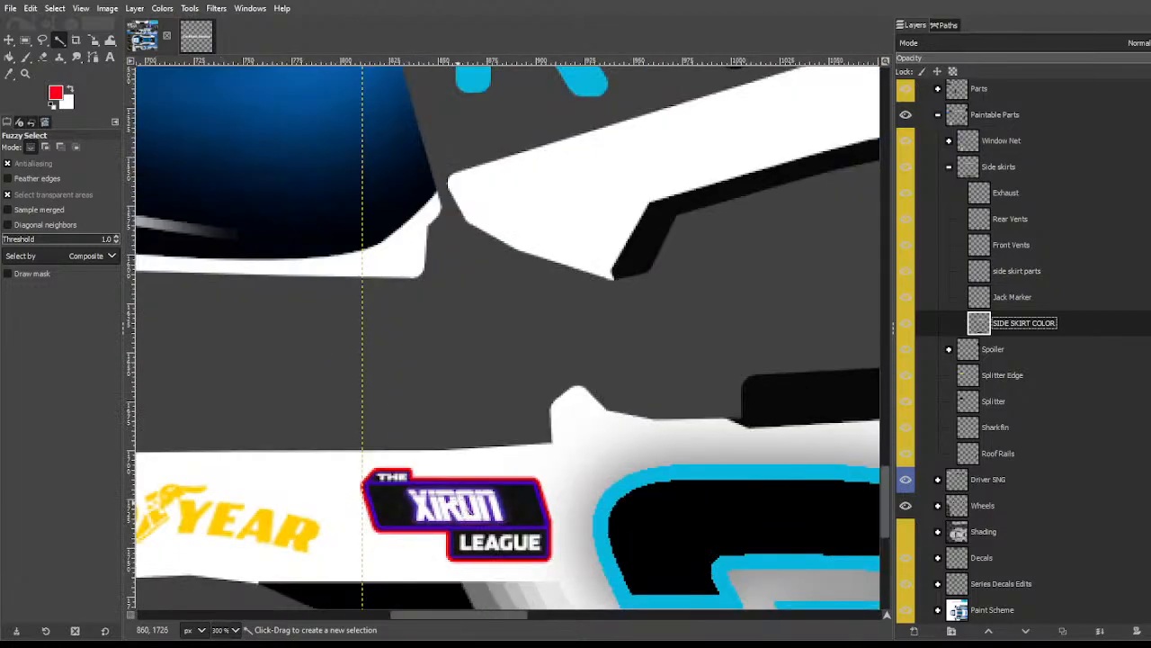
{"action": "scroll", "coordinate": [457, 376], "scroll_direction": "down", "scroll_amount": 5}
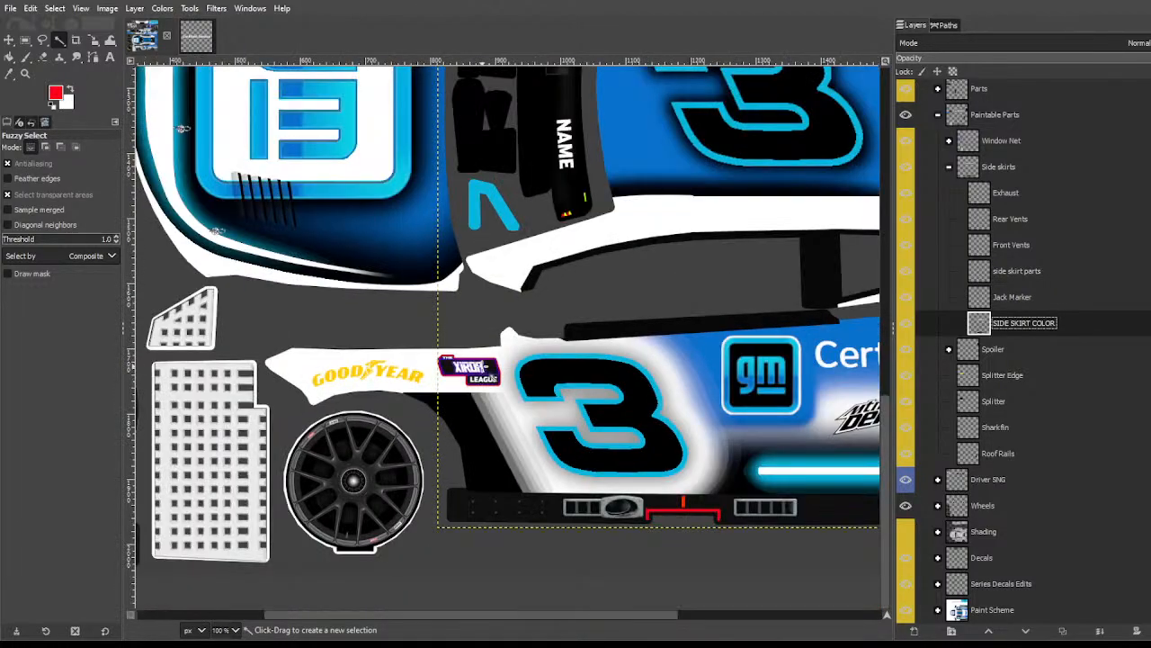
{"action": "scroll", "coordinate": [517, 306], "scroll_direction": "up", "scroll_amount": 2}
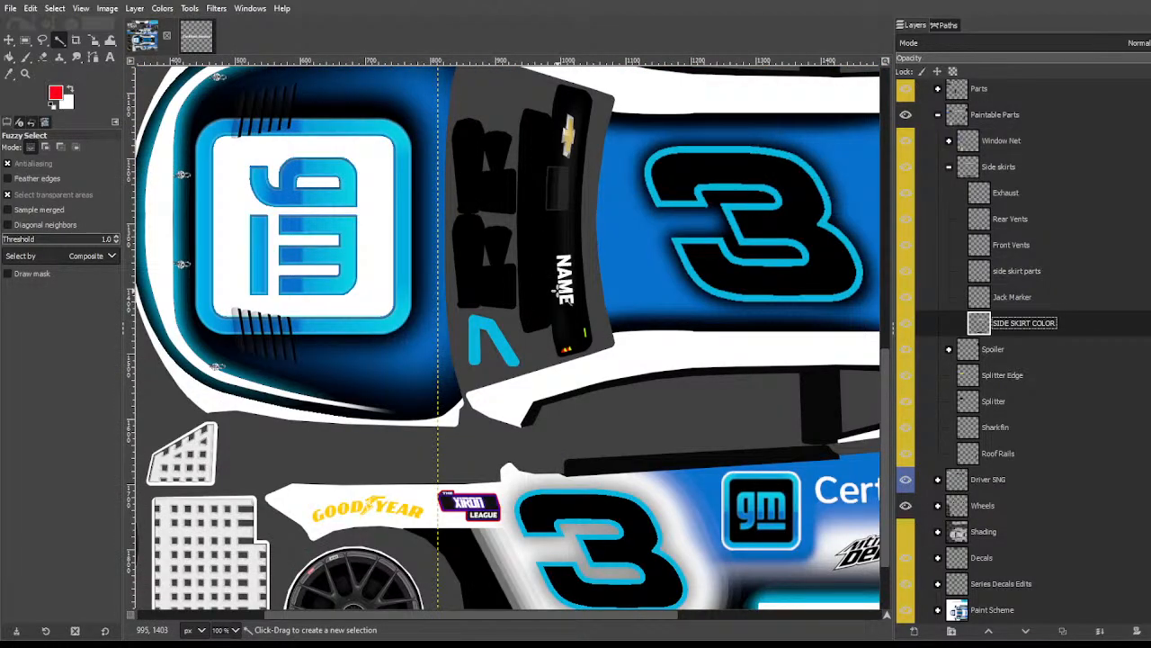
Step: Examine the areas covered by the Parts, Driver SNG, Wheels, Shading and Paintable Parts layer groups
{"action": "scroll", "coordinate": [555, 288], "scroll_direction": "down", "scroll_amount": 2}
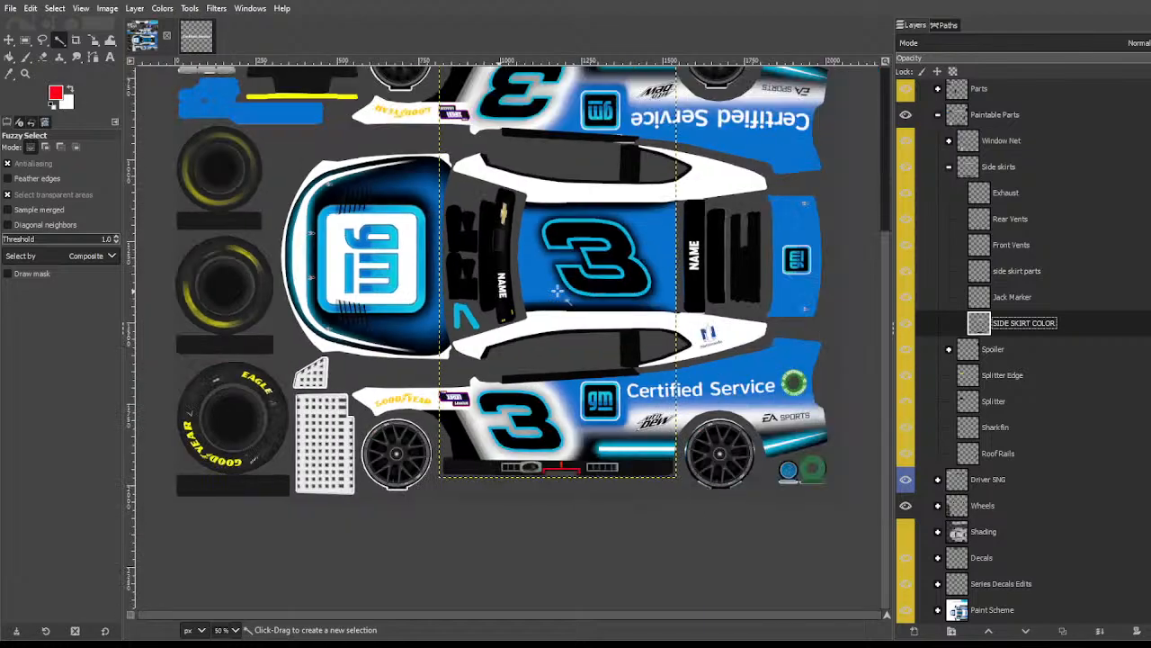
{"action": "left_click", "coordinate": [938, 114]}
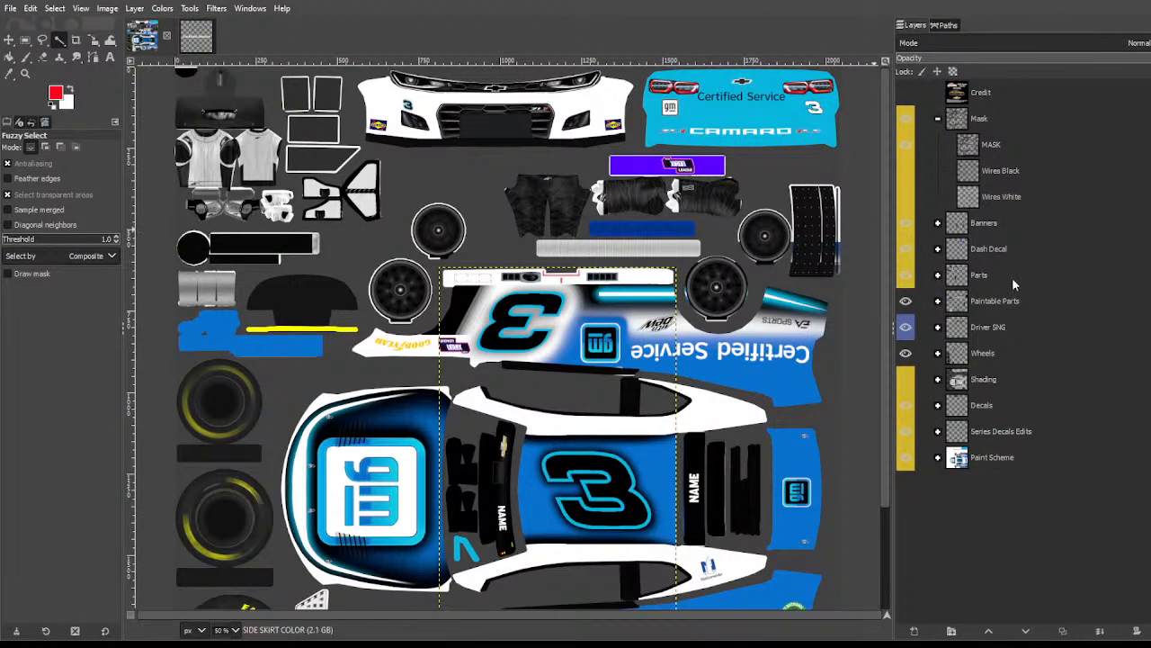
{"action": "left_click", "coordinate": [978, 274]}
{"action": "left_click", "coordinate": [980, 333]}
{"action": "left_click", "coordinate": [983, 379]}
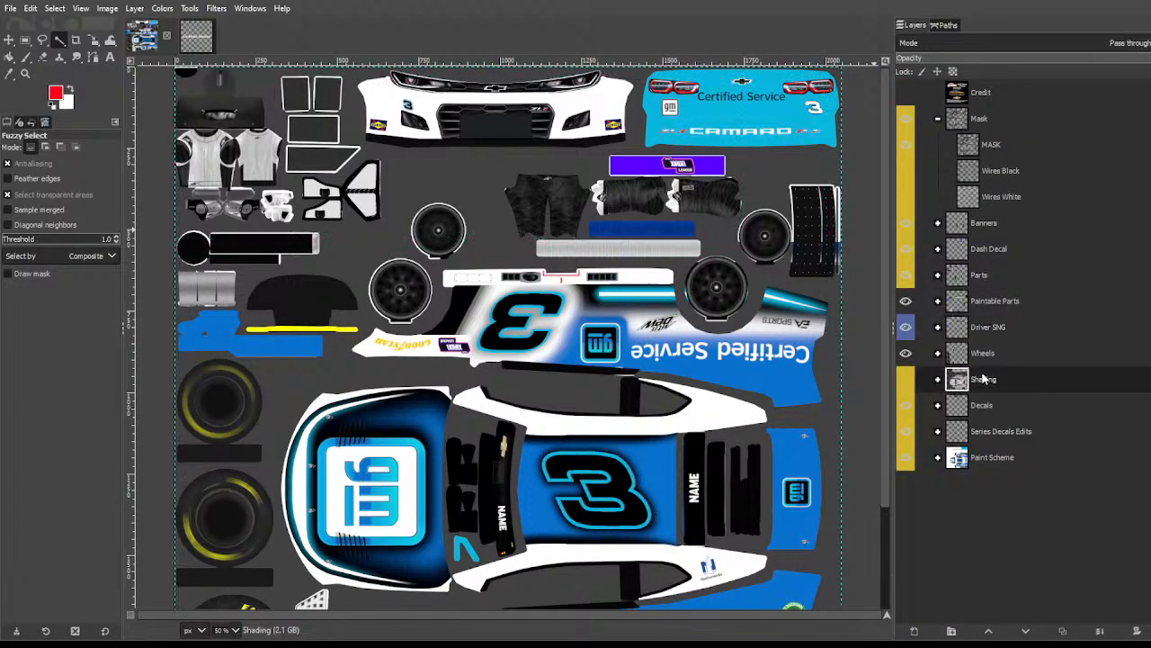
{"action": "left_click", "coordinate": [980, 353]}
{"action": "left_click", "coordinate": [984, 379]}
{"action": "left_click", "coordinate": [987, 327]}
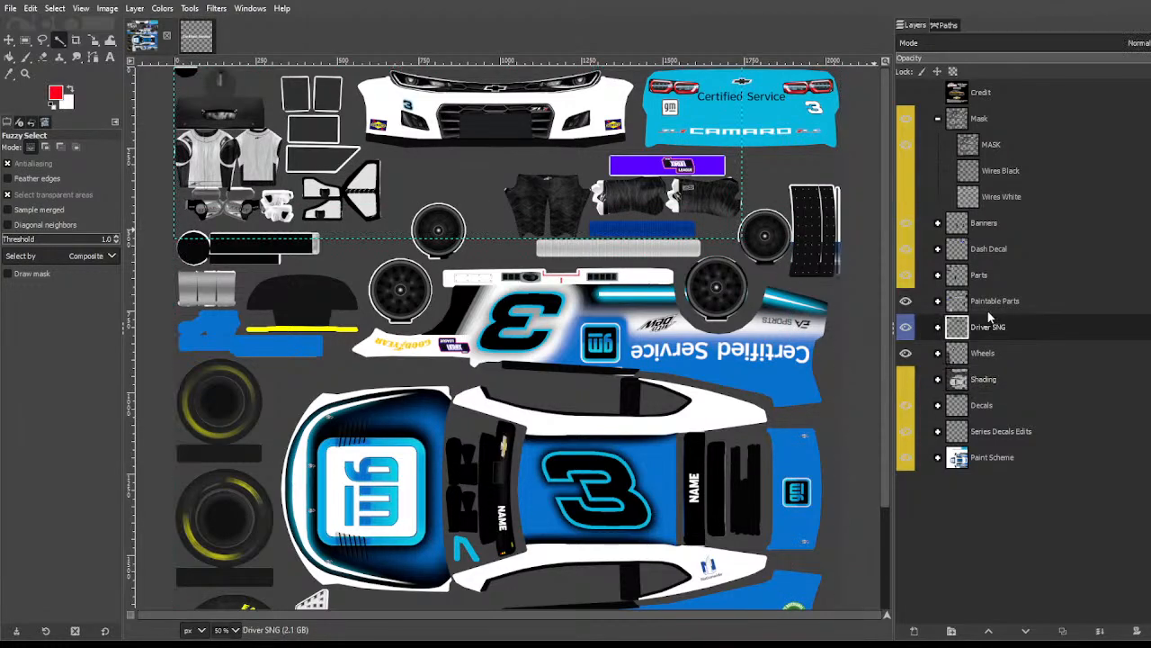
{"action": "left_click", "coordinate": [983, 410]}
{"action": "left_click", "coordinate": [978, 385]}
{"action": "left_click", "coordinate": [980, 354]}
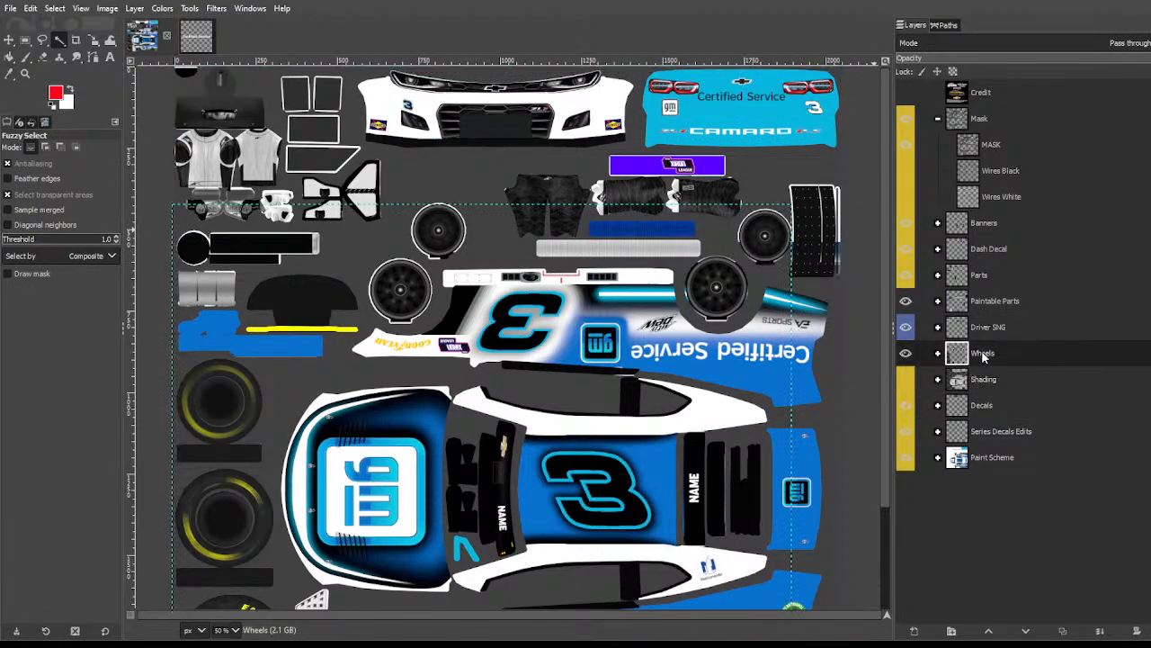
{"action": "left_click", "coordinate": [975, 328]}
{"action": "left_click", "coordinate": [973, 276]}
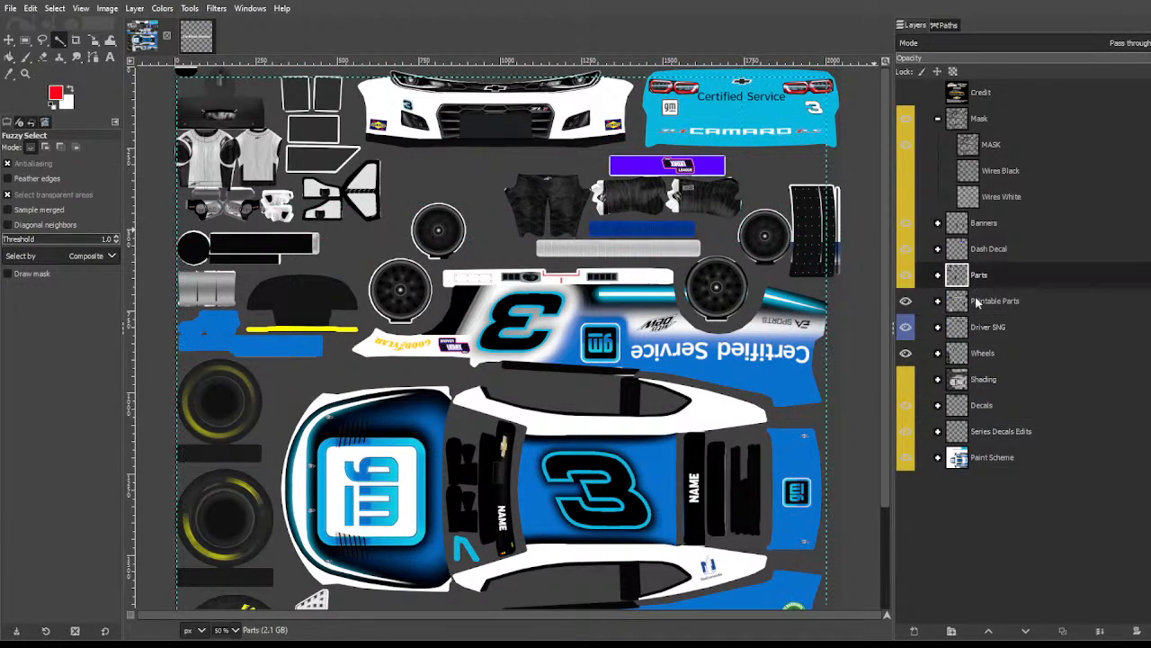
{"action": "left_click", "coordinate": [986, 297]}
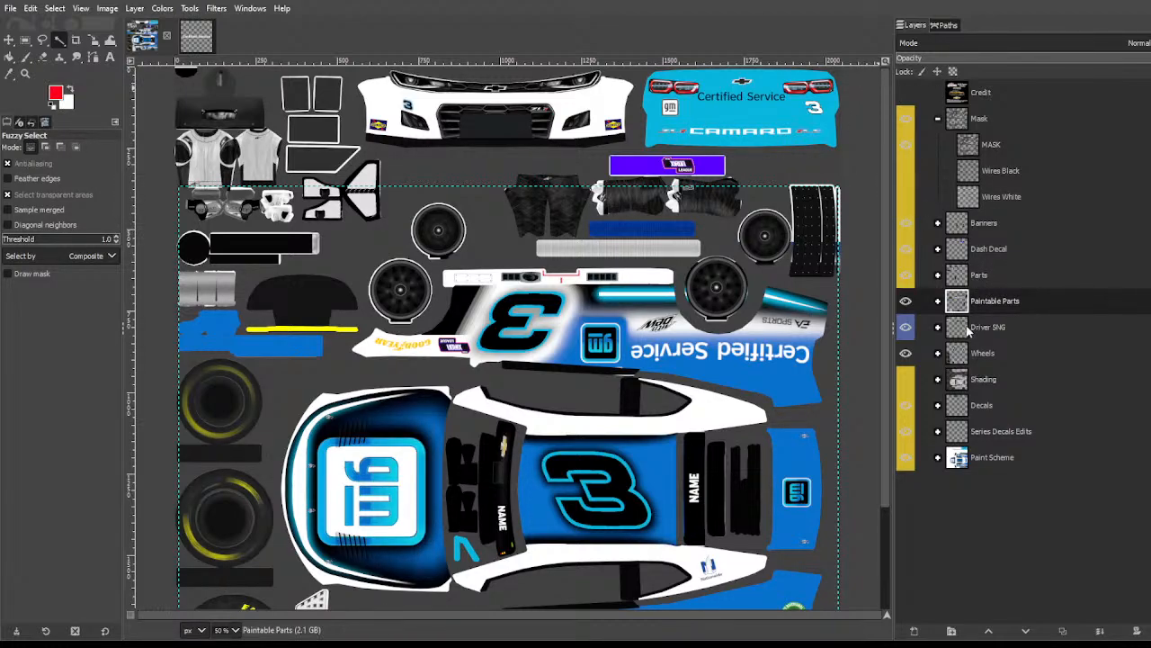
Step: Expand the Paintable Parts group, collapse its Side skirts group and open the Spoiler group down to the BOLTS layer
{"action": "left_click", "coordinate": [938, 301]}
{"action": "left_click", "coordinate": [983, 358]}
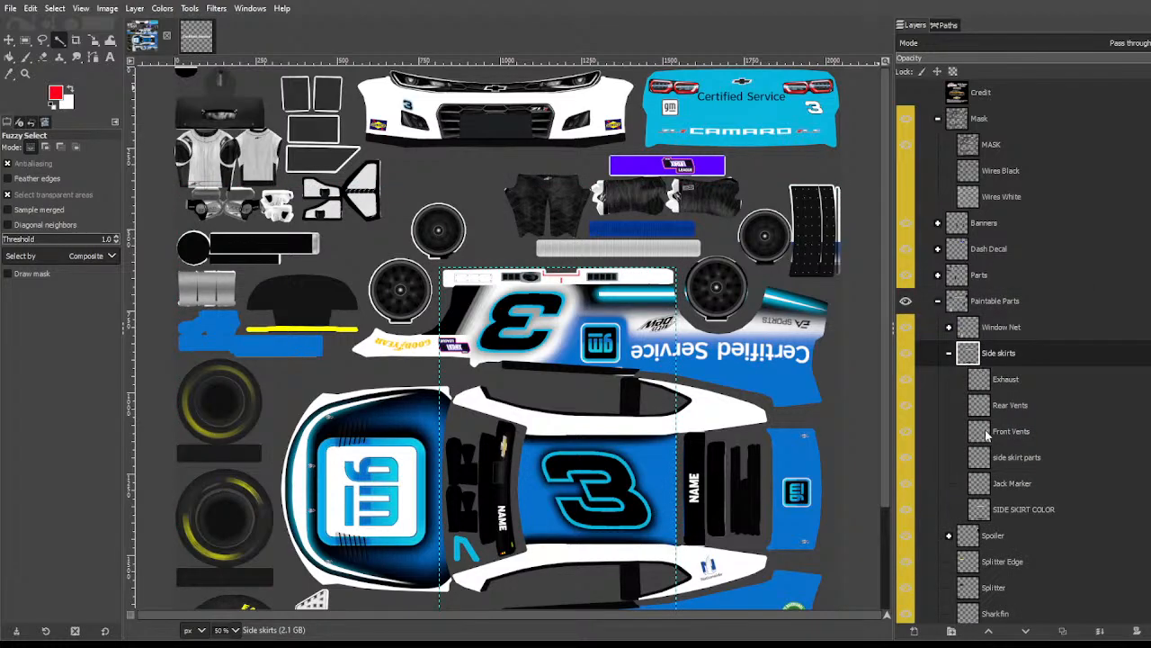
{"action": "left_click", "coordinate": [951, 354]}
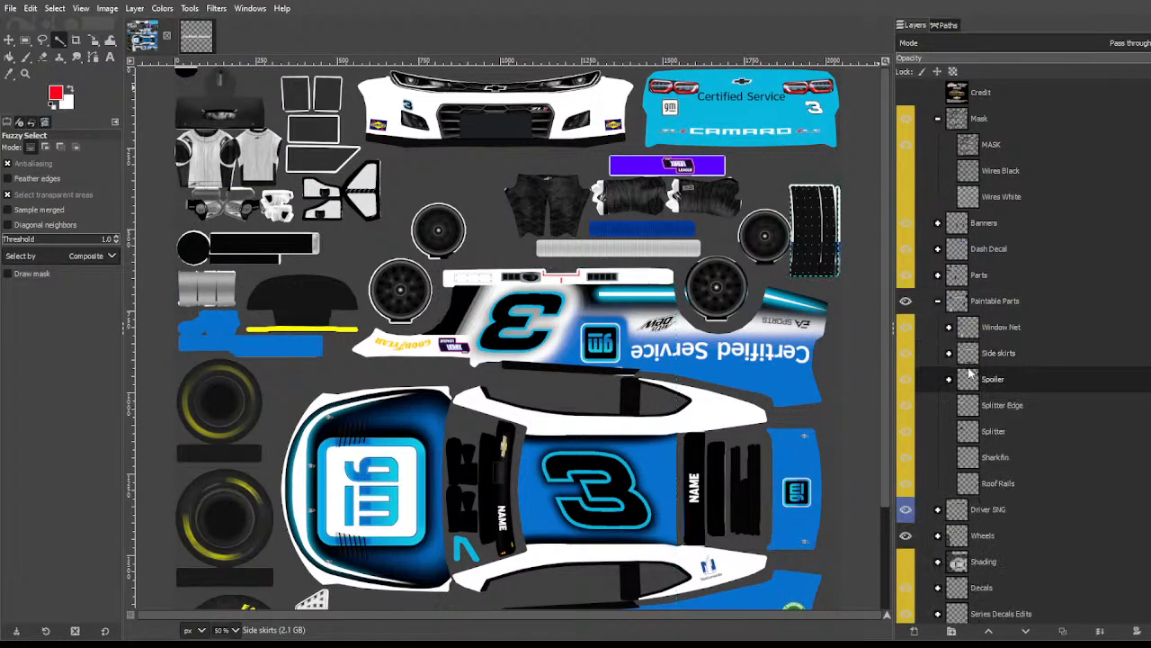
{"action": "left_click", "coordinate": [956, 384]}
{"action": "left_click", "coordinate": [949, 380]}
{"action": "left_click", "coordinate": [996, 409]}
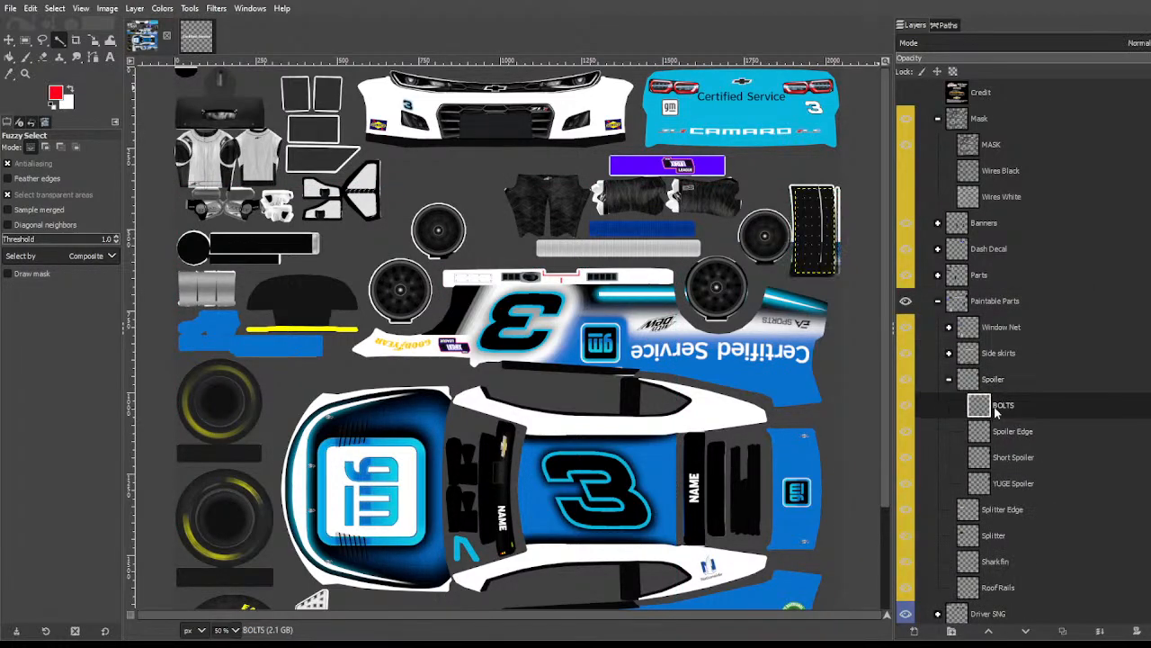
Step: Inspect the Spoiler Edge, Short Spoiler and YUGE Spoiler layers, hiding and showing YUGE Spoiler to see which area it covers
{"action": "left_click", "coordinate": [986, 432]}
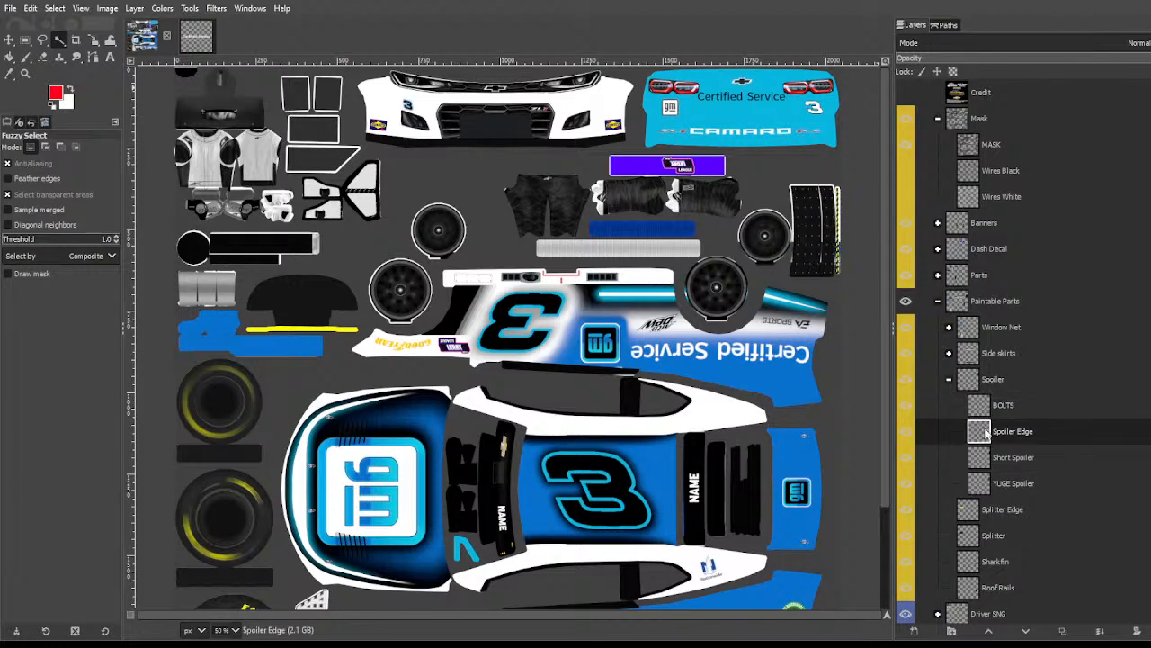
{"action": "left_click", "coordinate": [992, 460]}
{"action": "left_click", "coordinate": [1007, 439]}
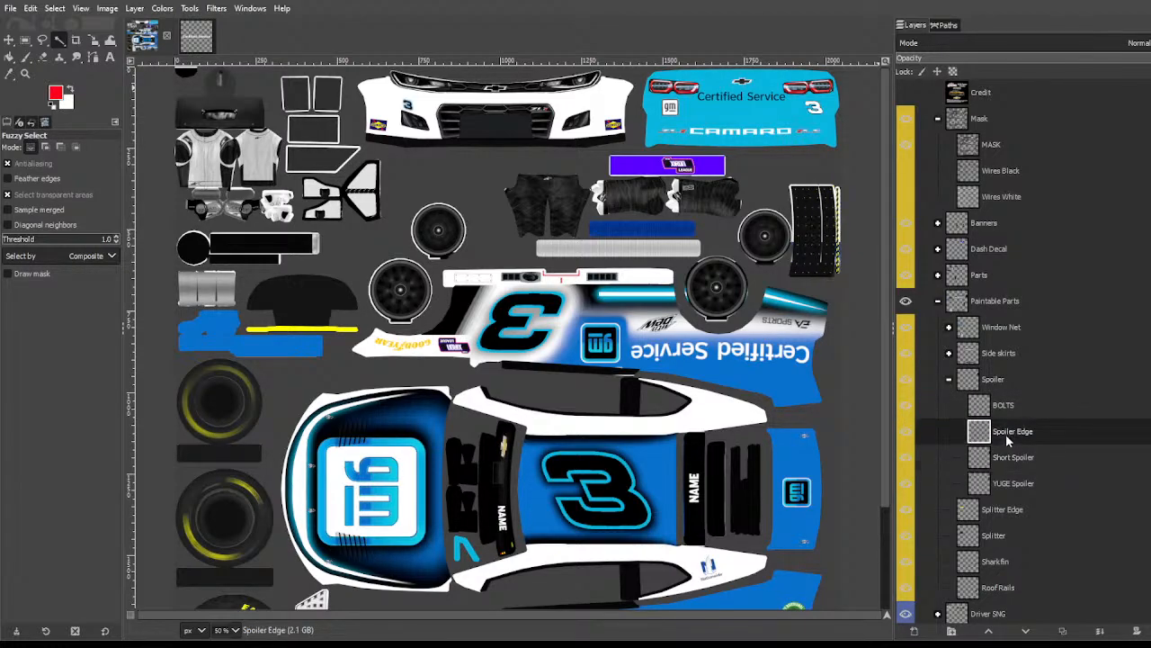
{"action": "left_click", "coordinate": [998, 486]}
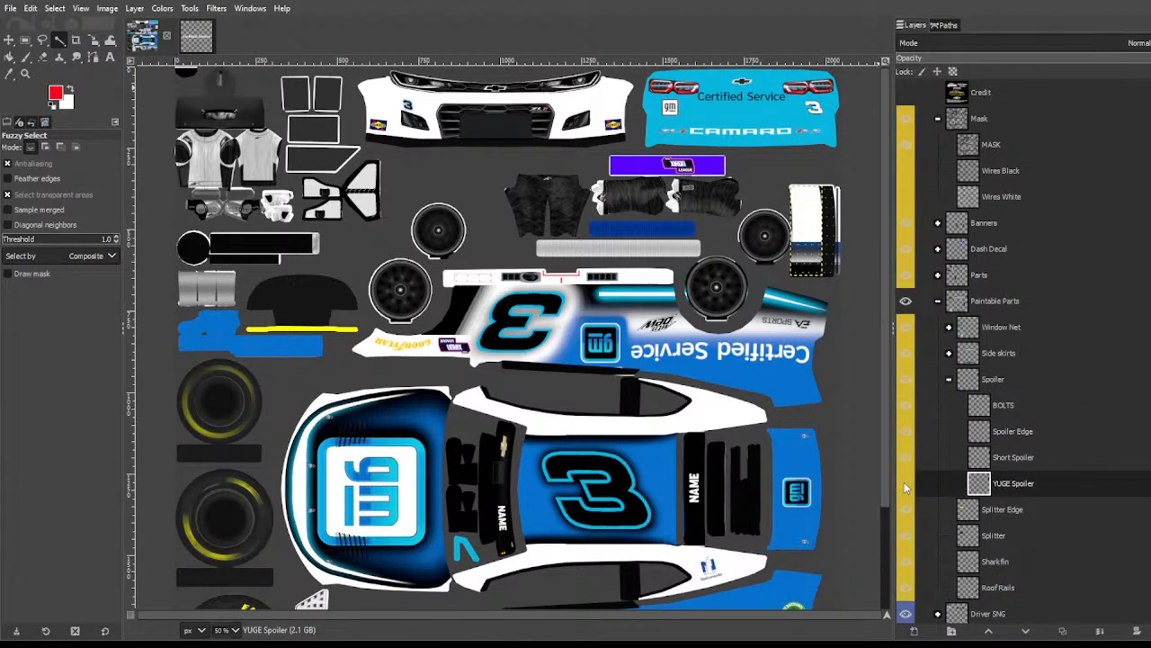
{"action": "left_click", "coordinate": [905, 487]}
{"action": "left_click", "coordinate": [908, 486]}
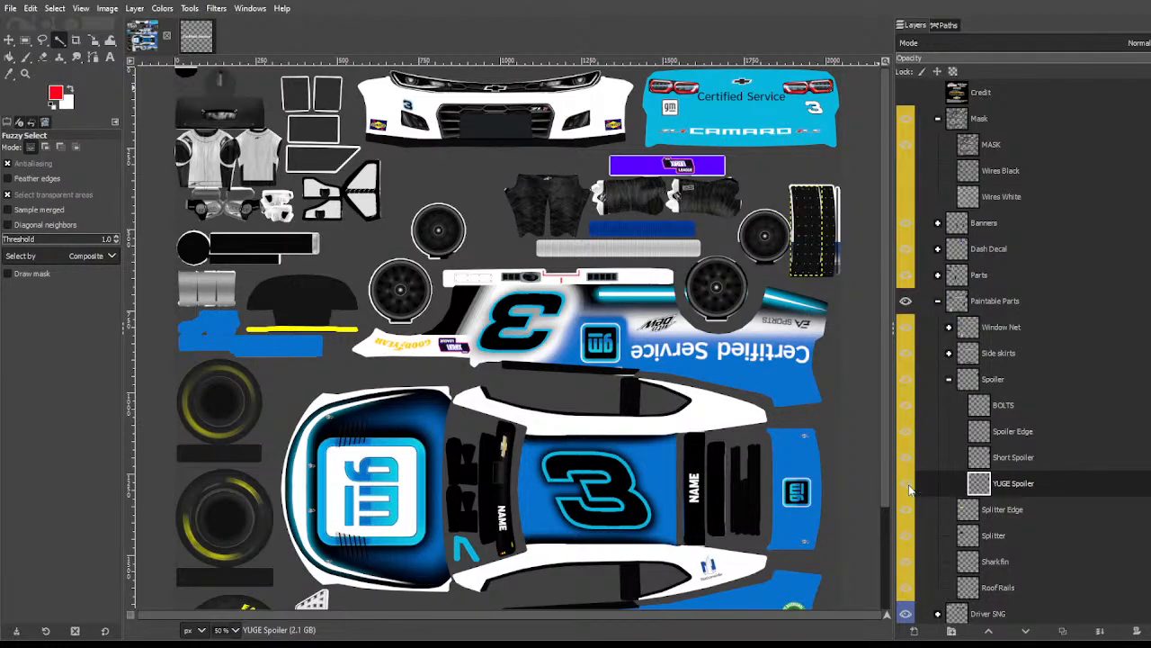
Step: Fill the narrow strip on the Spoiler Edge layer with the light blue color using Bucket Fill
{"action": "left_click", "coordinate": [998, 424]}
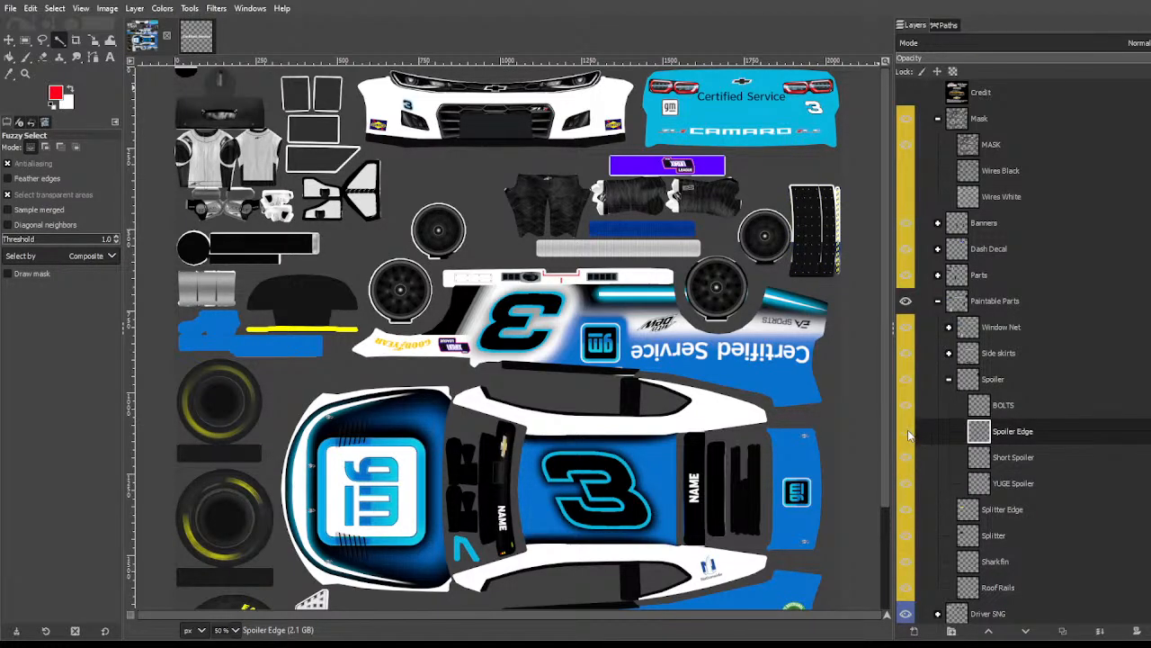
{"action": "scroll", "coordinate": [821, 240], "scroll_direction": "up", "scroll_amount": 3, "text": "ctrl"}
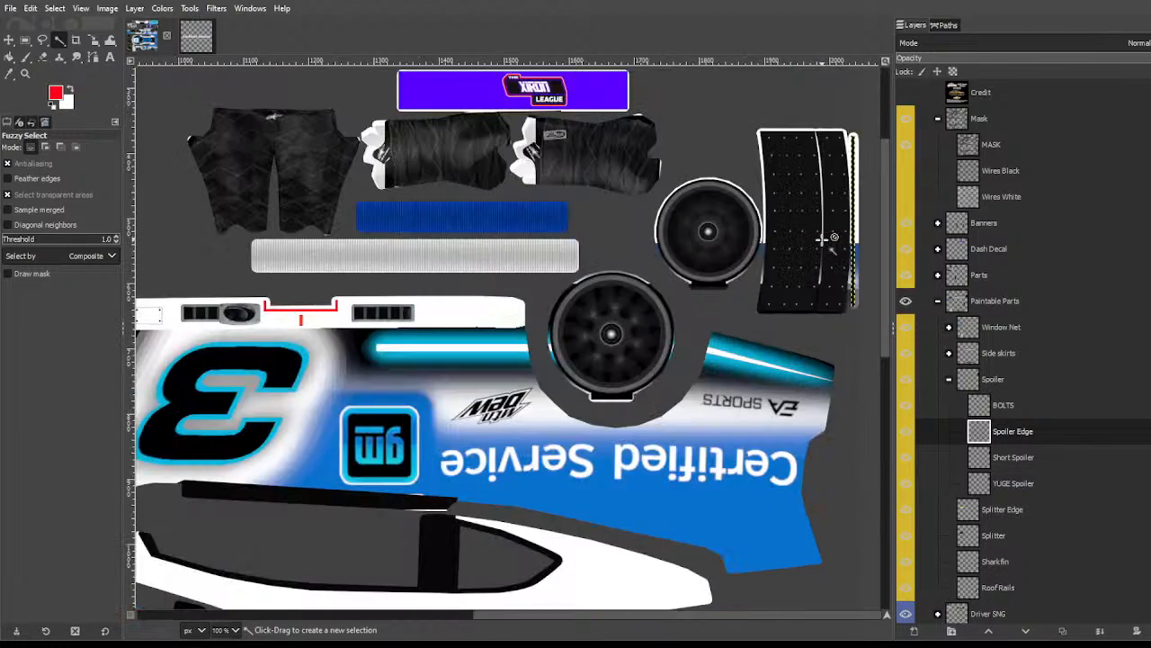
{"action": "scroll", "coordinate": [810, 238], "scroll_direction": "up", "scroll_amount": 3}
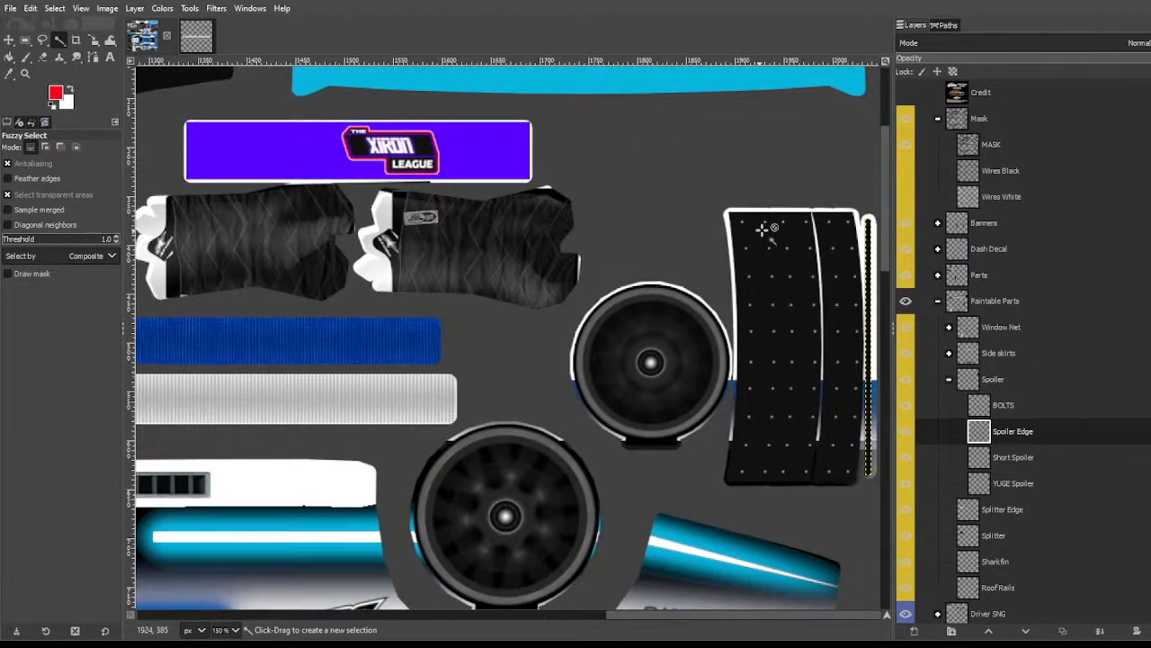
{"action": "key", "text": "shift+b"}
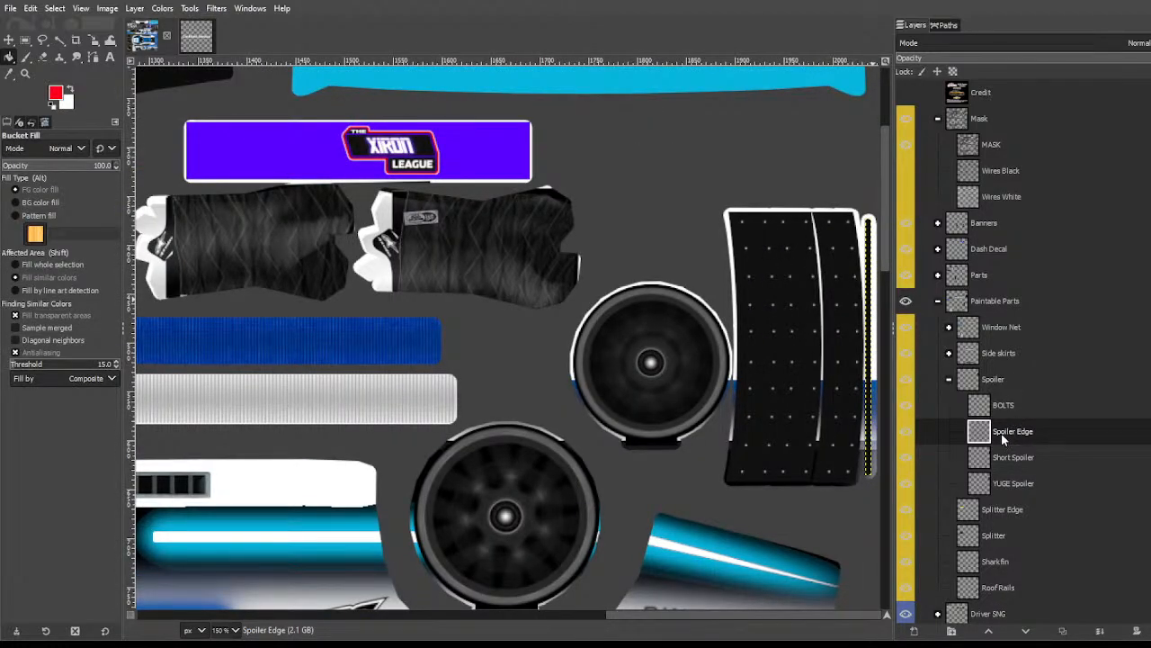
{"action": "key", "text": "x"}
{"action": "left_click", "coordinate": [904, 329]}
{"action": "left_click", "coordinate": [869, 352]}
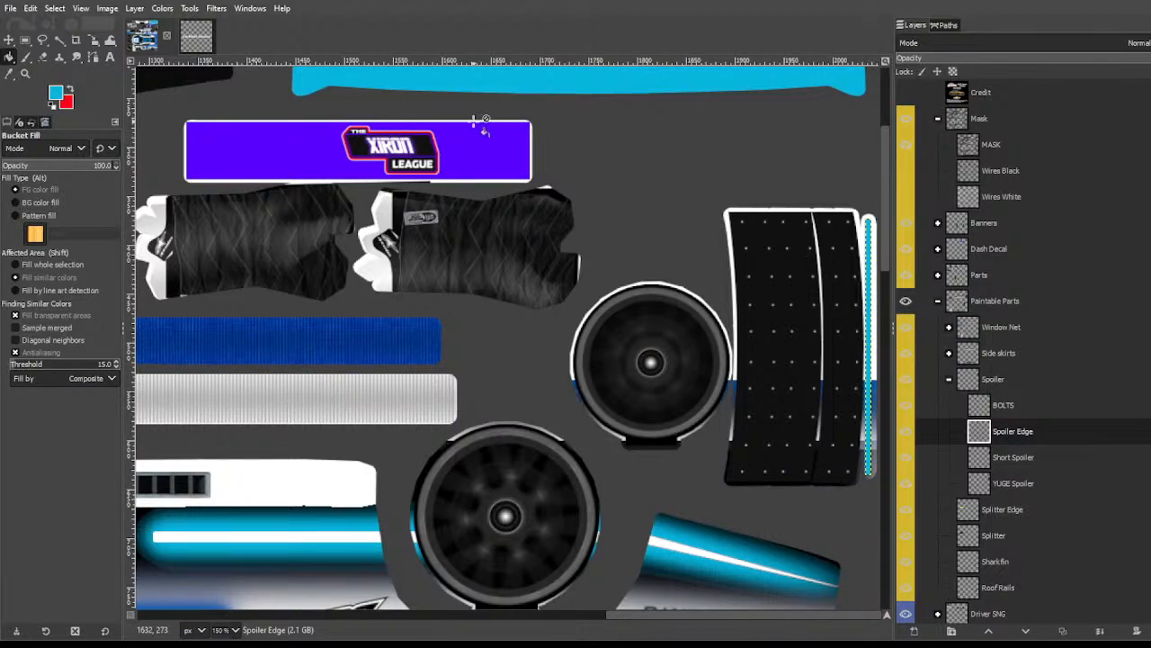
{"action": "key", "text": "shift+ctrl+j"}
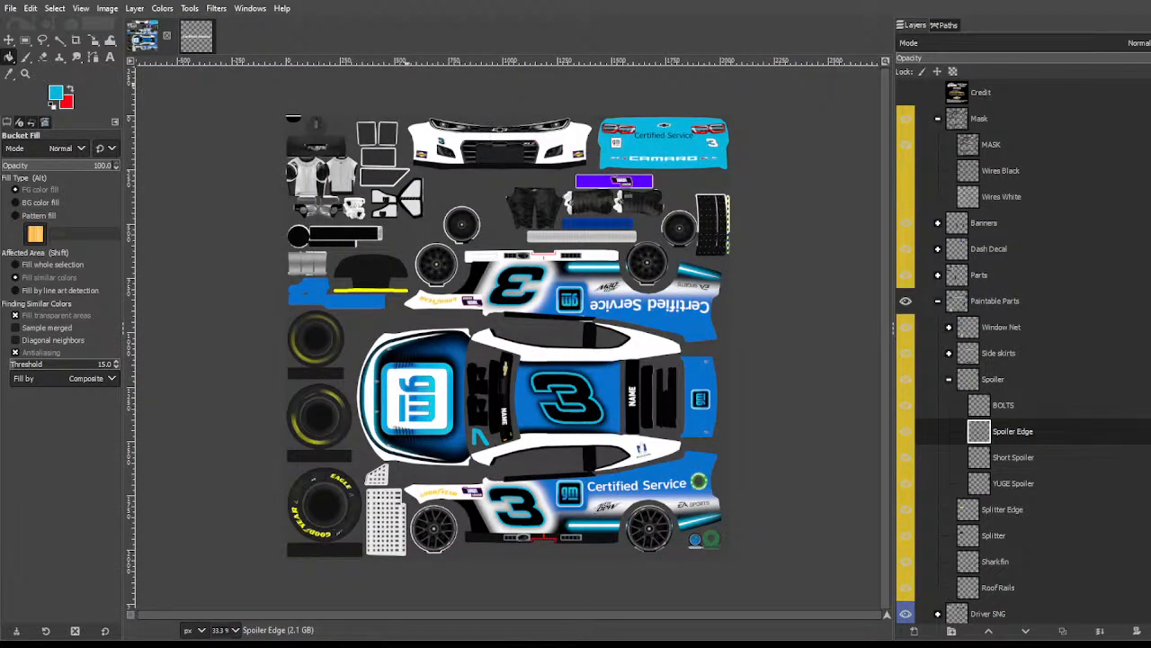
Step: Collapse the Spoiler group and fill the Sharkfin and Roof Rails parts with light blue on their own layers
{"action": "left_click", "coordinate": [59, 40]}
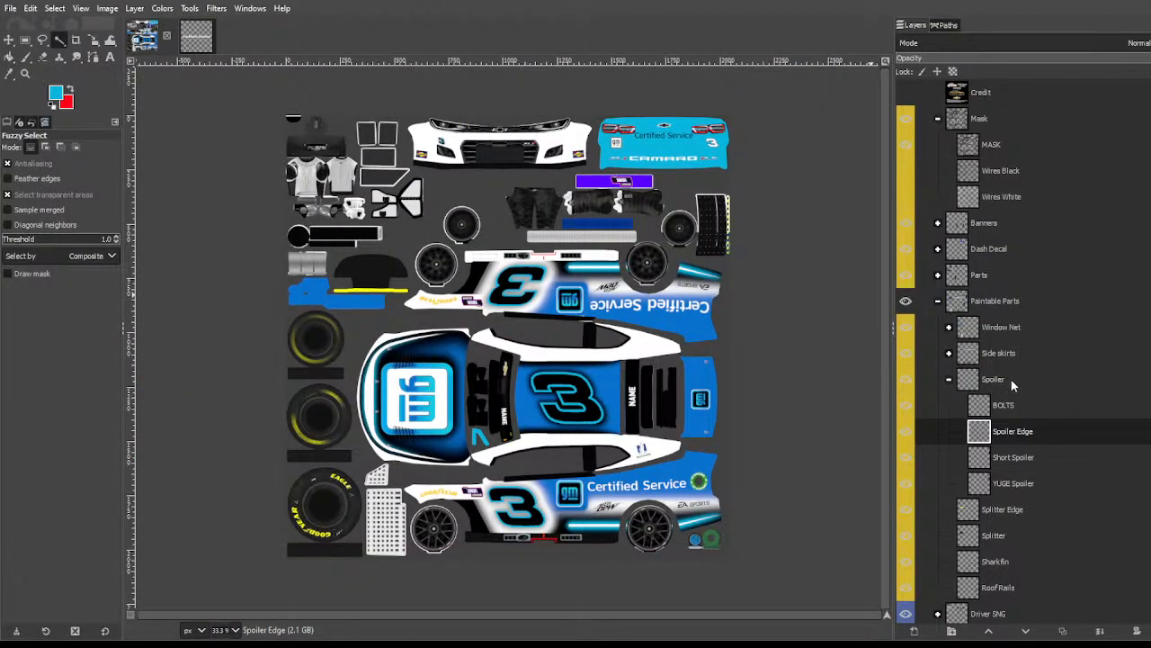
{"action": "left_click", "coordinate": [948, 379]}
{"action": "left_click", "coordinate": [989, 432]}
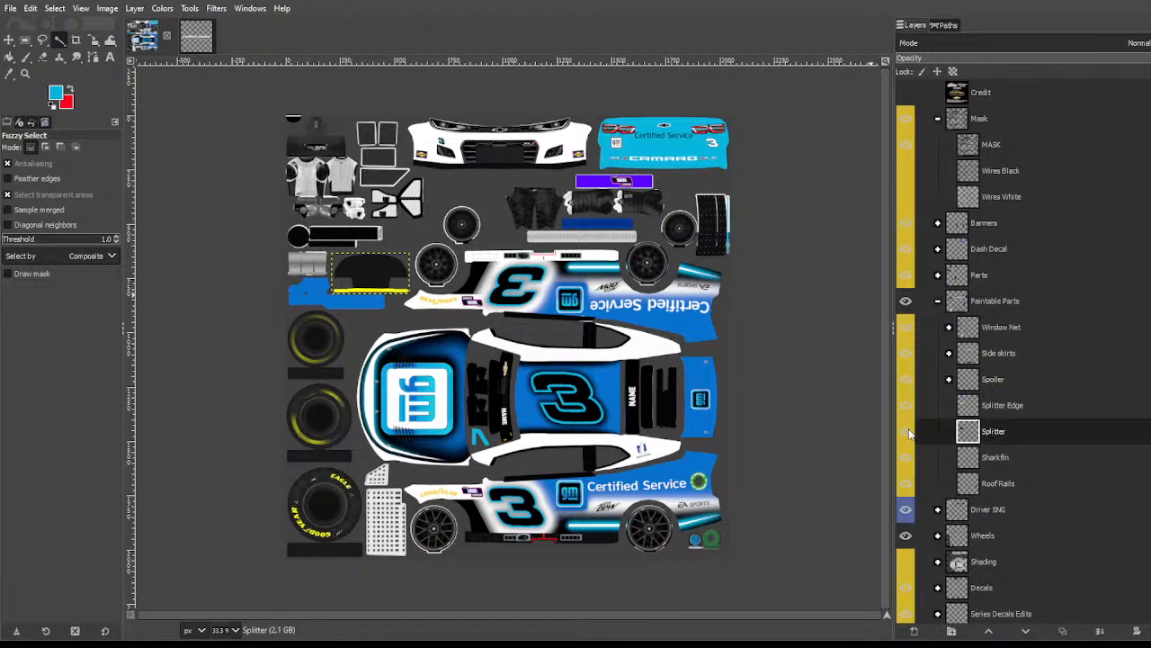
{"action": "left_click", "coordinate": [953, 459]}
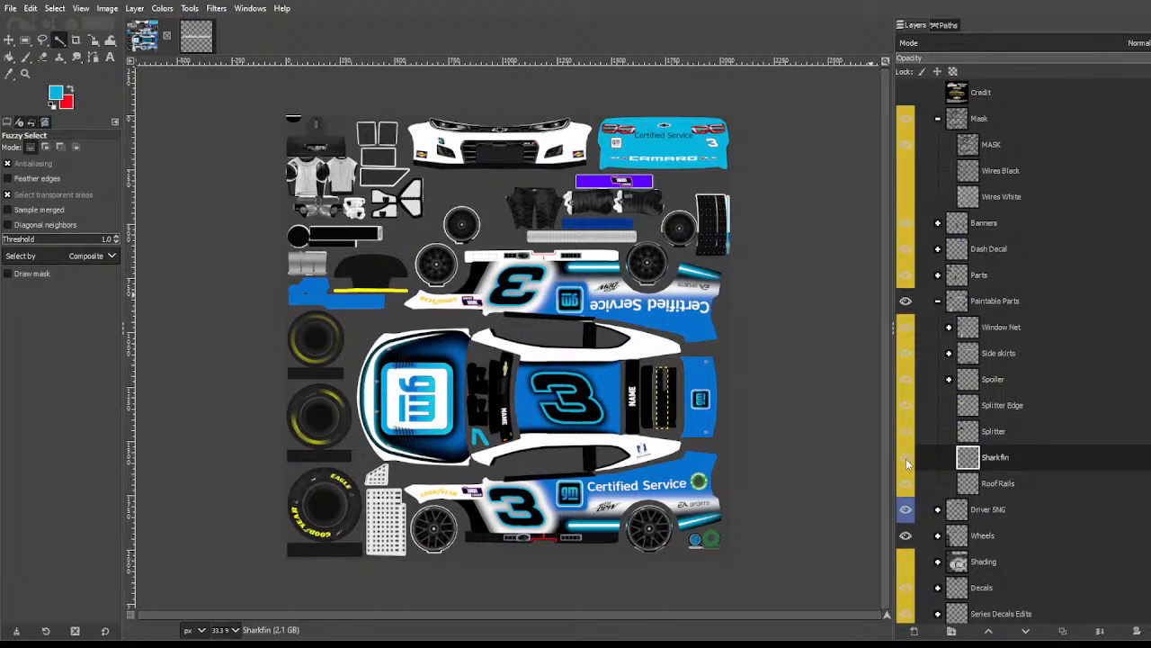
{"action": "key", "text": "shift+b"}
{"action": "left_click", "coordinate": [666, 400]}
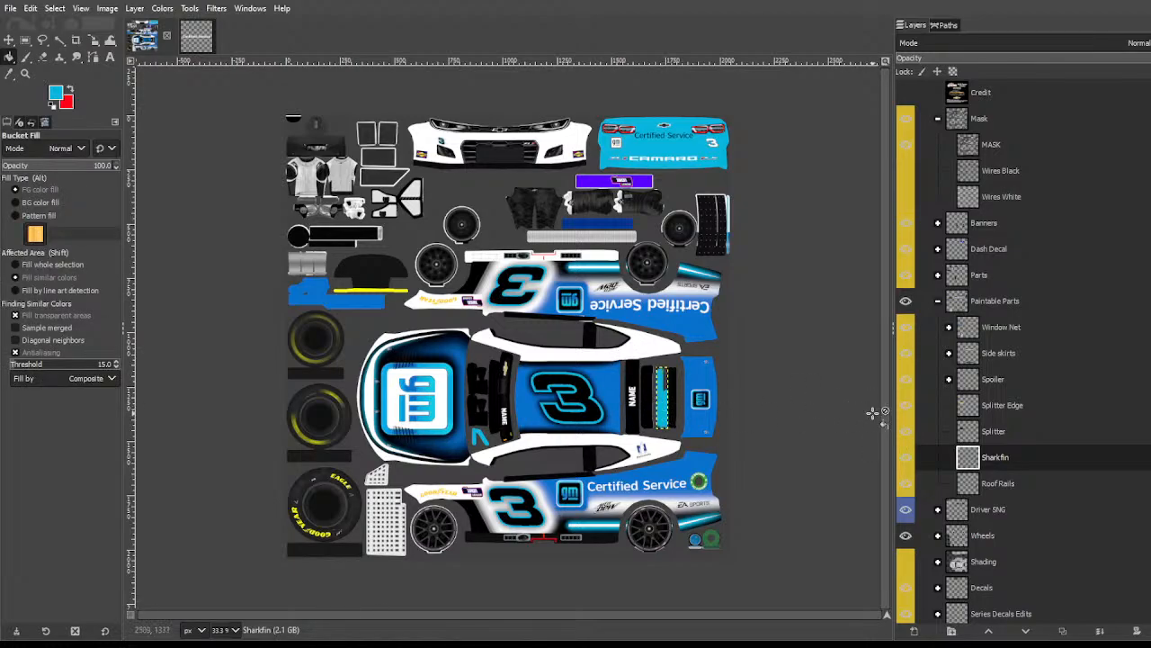
{"action": "left_click", "coordinate": [981, 490]}
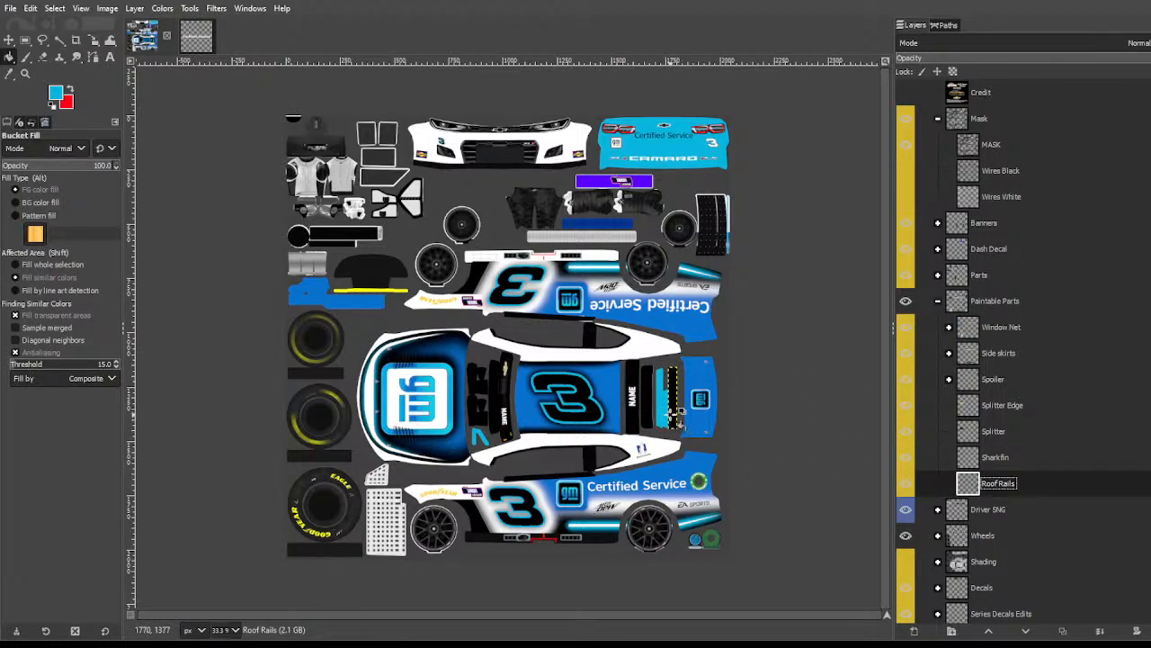
Step: Examine the Sharkfin, Roof Rails, Splitter and Splitter Edge layers to check which part each one covers
{"action": "left_click", "coordinate": [985, 463]}
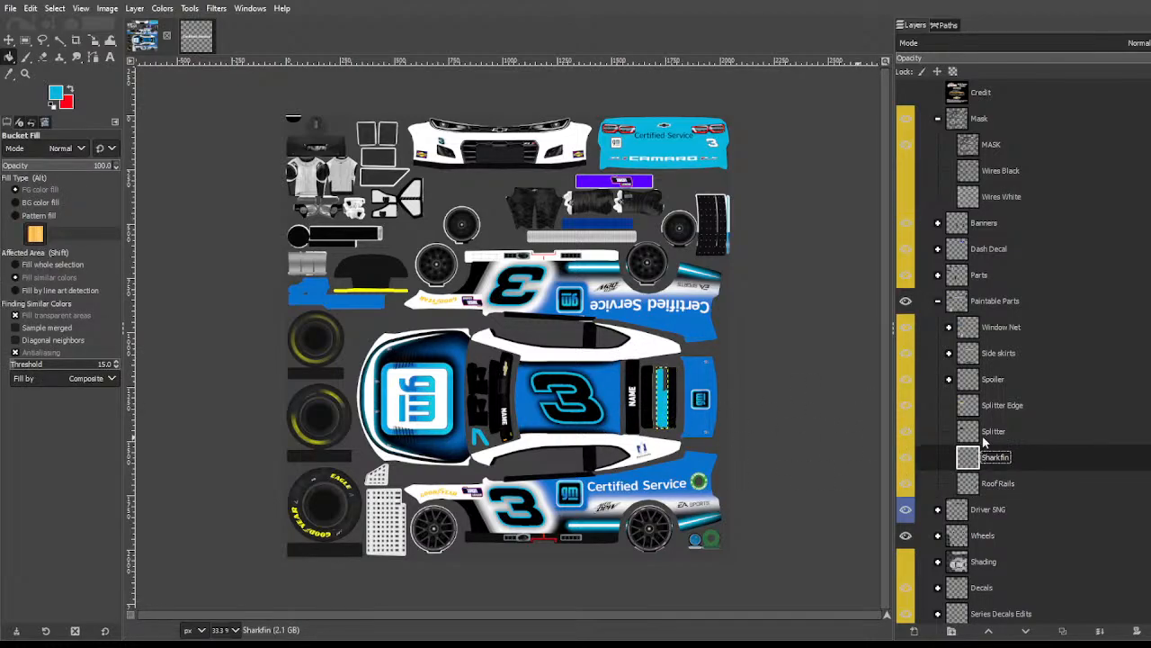
{"action": "left_click", "coordinate": [985, 436]}
{"action": "left_click", "coordinate": [984, 463]}
{"action": "left_click", "coordinate": [986, 437]}
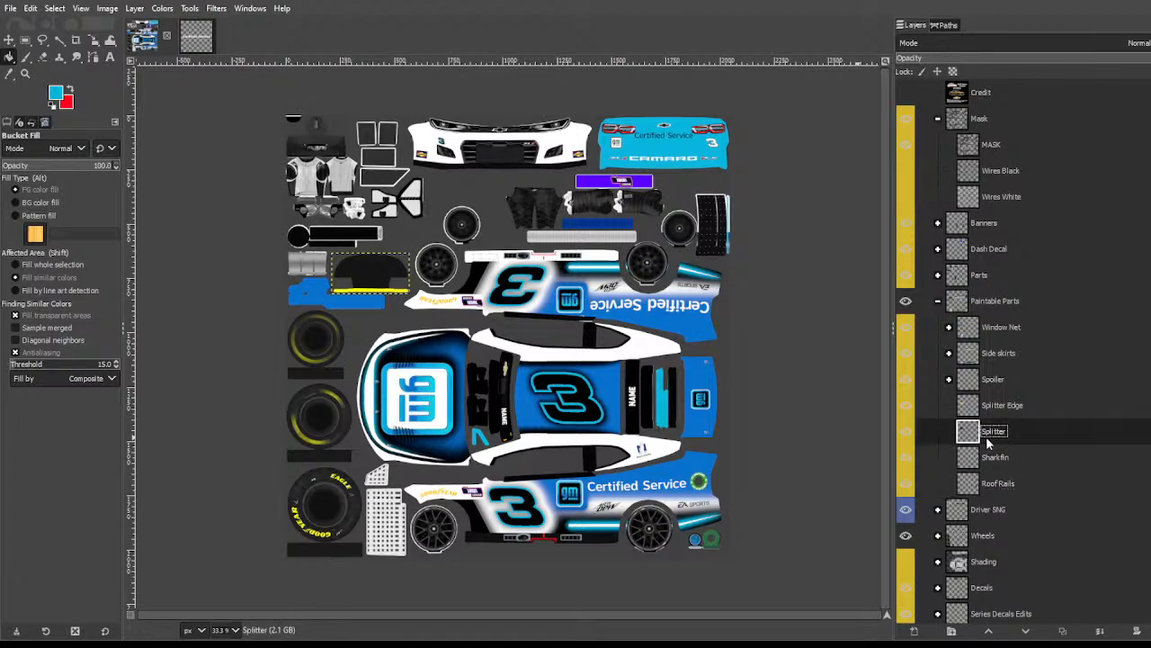
{"action": "left_click", "coordinate": [994, 484]}
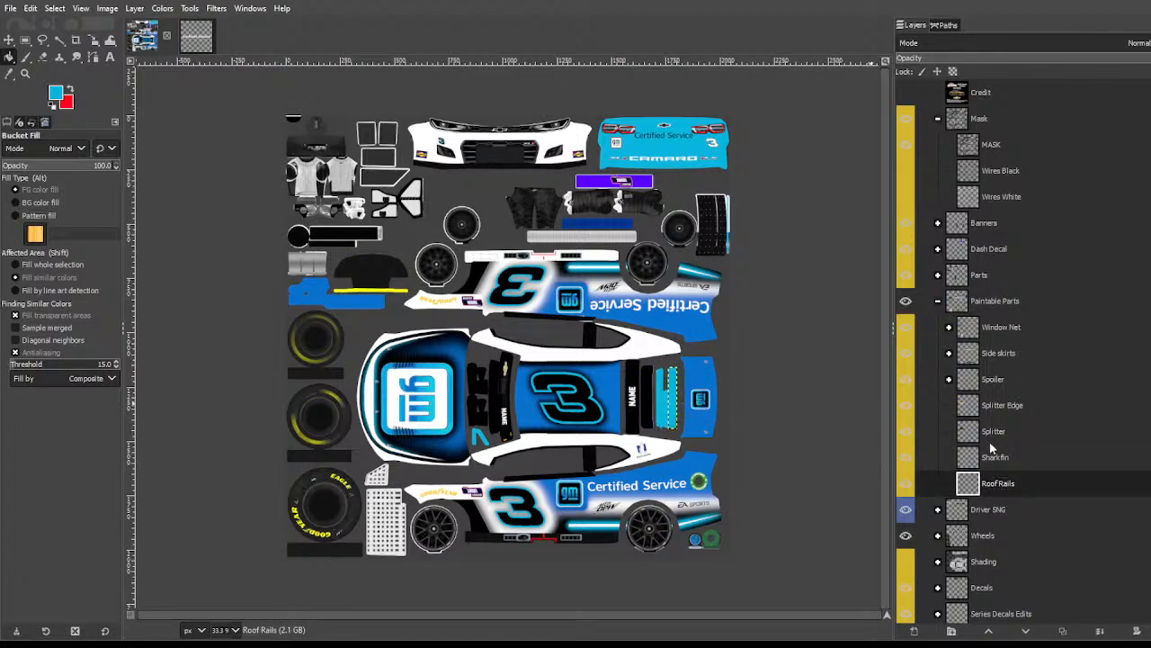
{"action": "left_click", "coordinate": [1003, 459]}
{"action": "left_click", "coordinate": [987, 431]}
{"action": "left_click", "coordinate": [985, 407]}
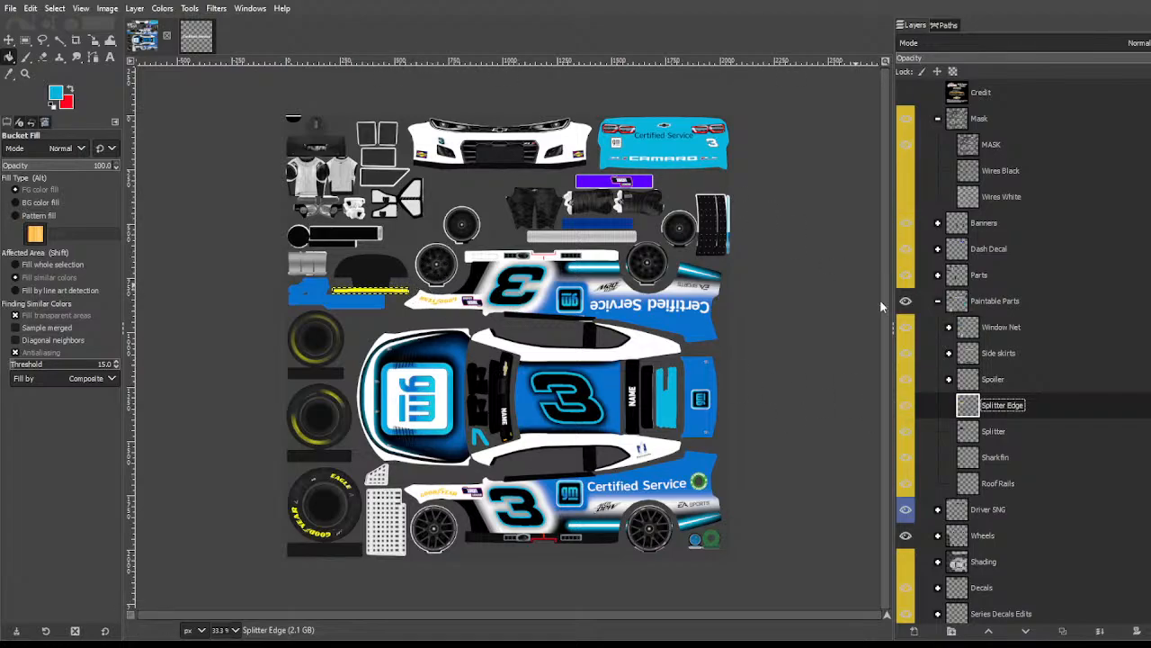
{"action": "left_click", "coordinate": [971, 383]}
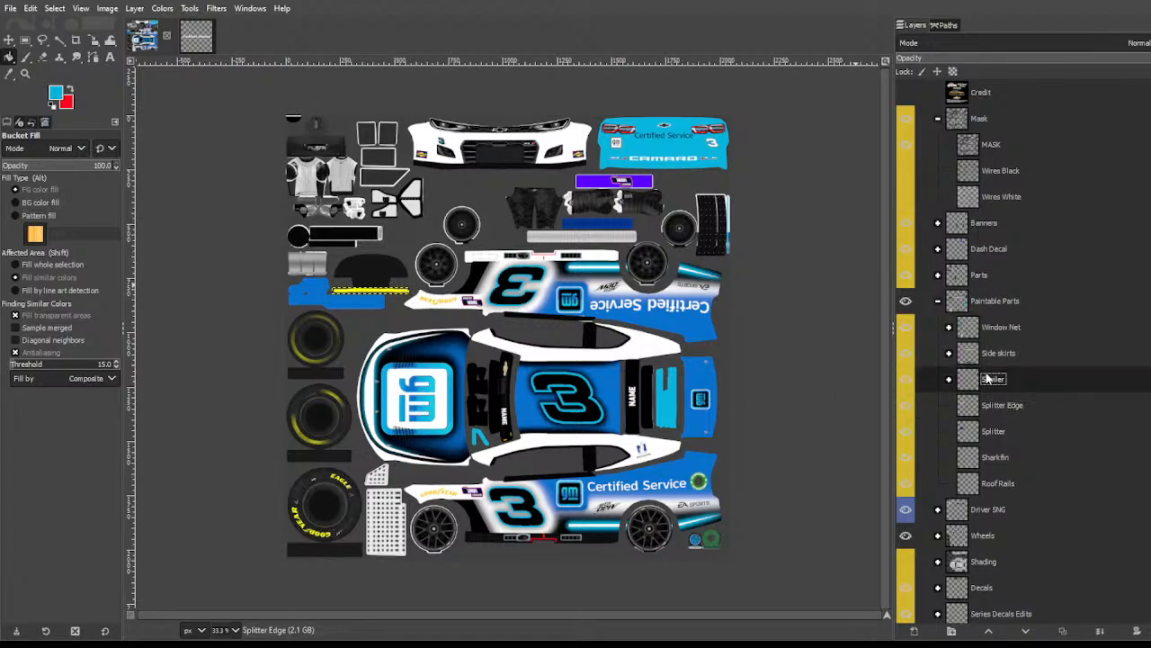
{"action": "left_click", "coordinate": [971, 430]}
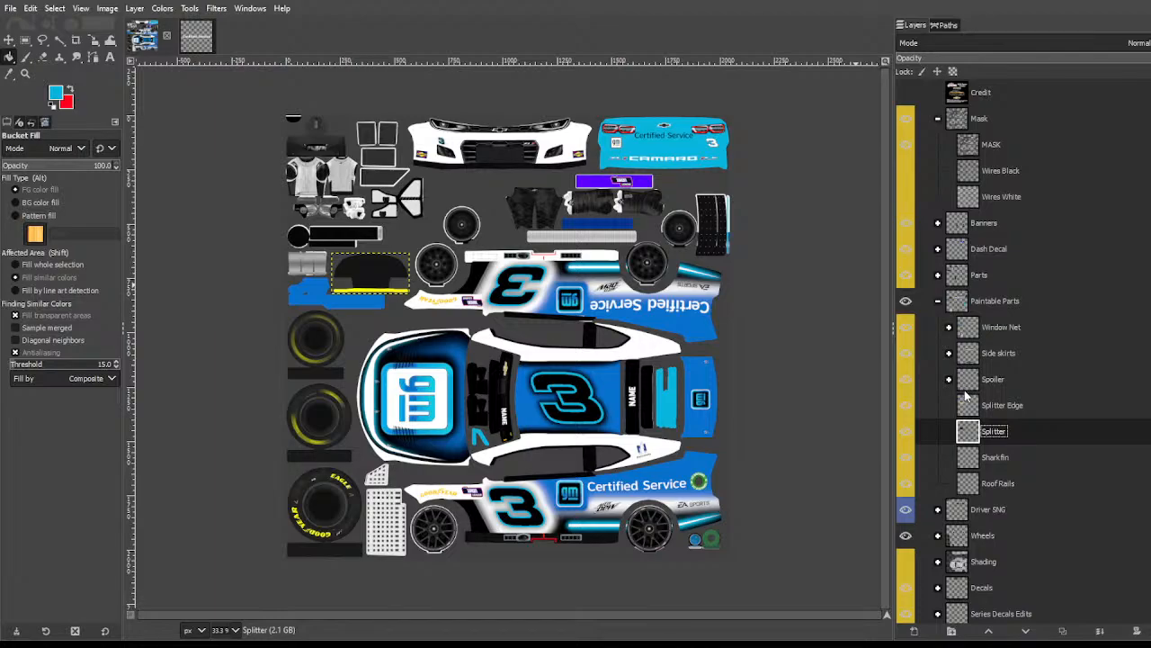
Step: Open the Wheels group, hide Wheels (Standard) and show Wheels (Chrome) in its place
{"action": "left_click", "coordinate": [940, 305]}
{"action": "left_click", "coordinate": [938, 353]}
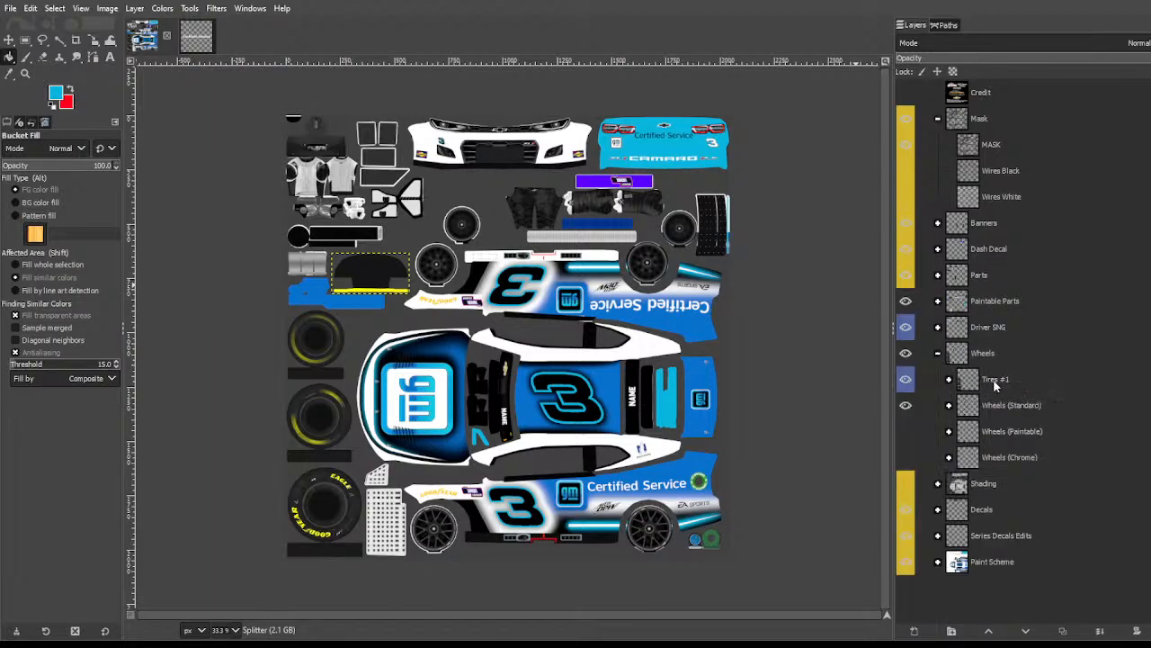
{"action": "left_click", "coordinate": [967, 406]}
{"action": "left_click", "coordinate": [905, 406]}
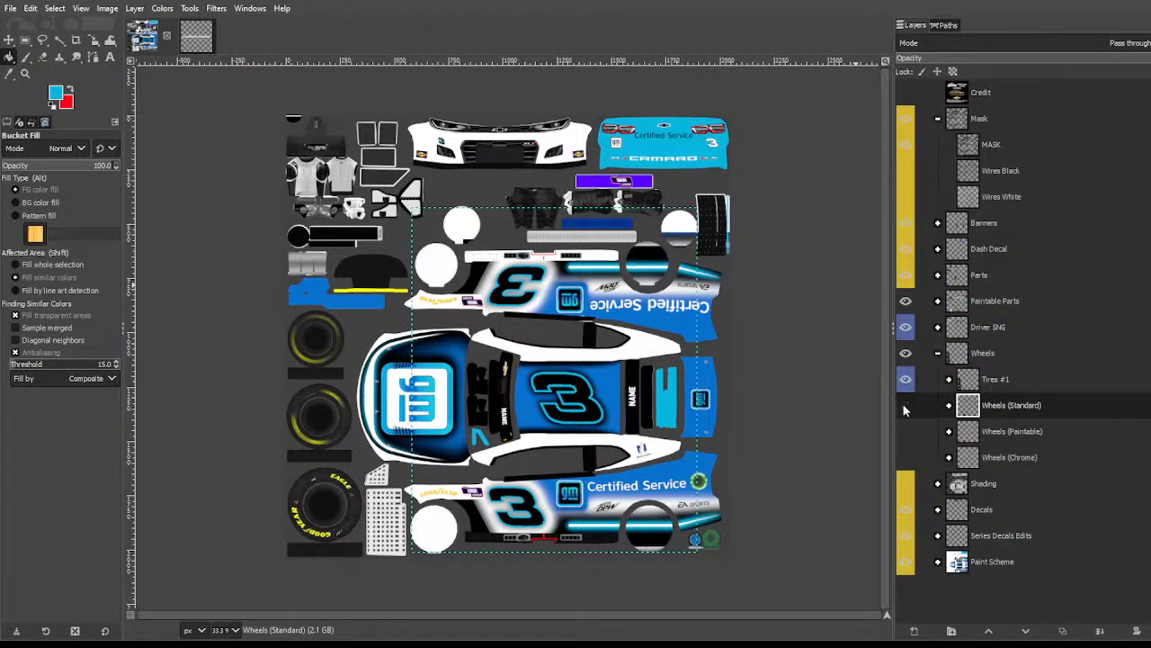
{"action": "left_click", "coordinate": [904, 406]}
{"action": "left_click", "coordinate": [903, 406]}
{"action": "left_click", "coordinate": [903, 432]}
{"action": "left_click", "coordinate": [903, 432]}
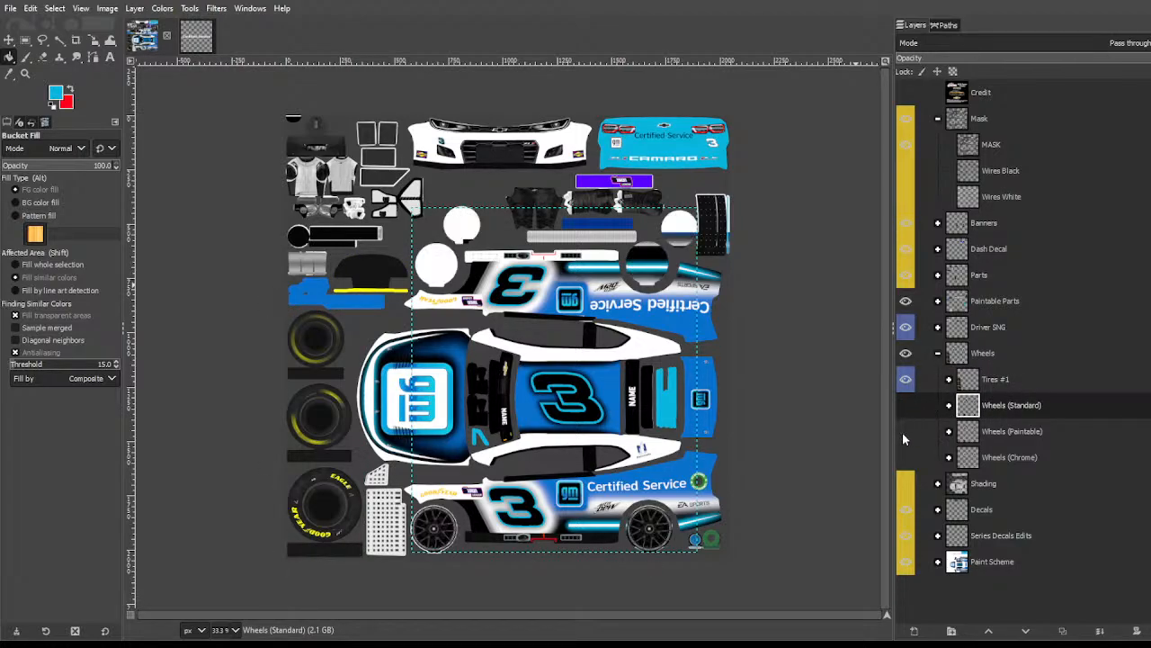
{"action": "left_click", "coordinate": [905, 457]}
{"action": "left_click", "coordinate": [980, 458]}
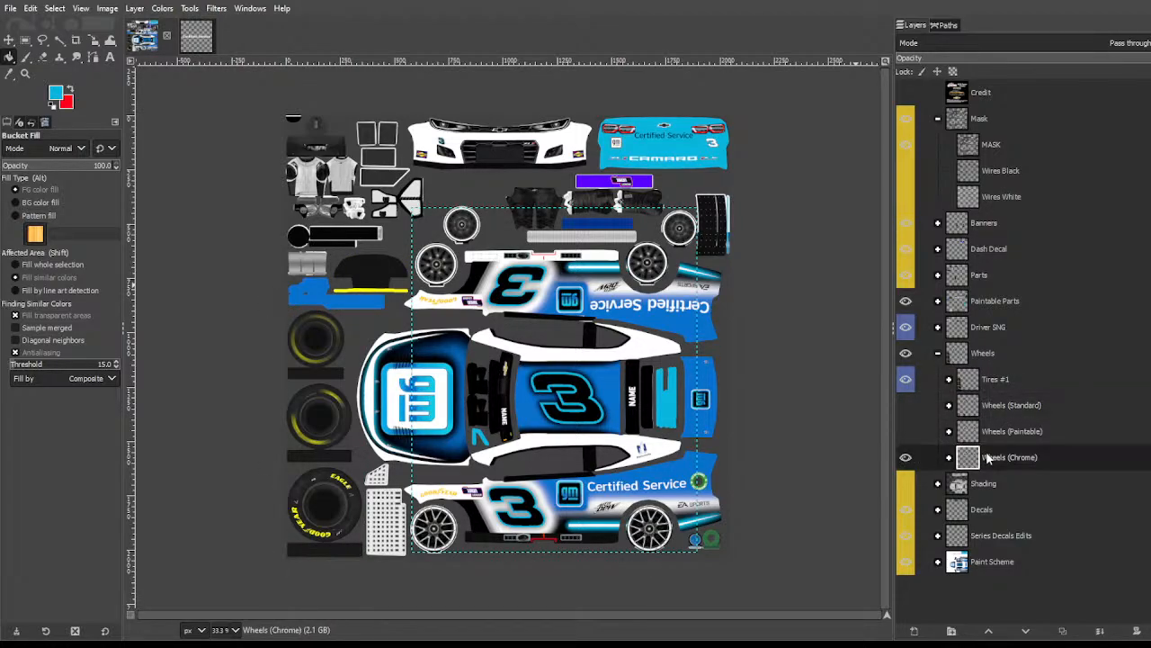
Step: Expand the Wheels (Chrome) group and toggle its Rim layer to see what it covers, leaving it shown and the group collapsed
{"action": "left_click", "coordinate": [950, 457]}
{"action": "scroll", "coordinate": [953, 461], "scroll_direction": "down", "scroll_amount": 4}
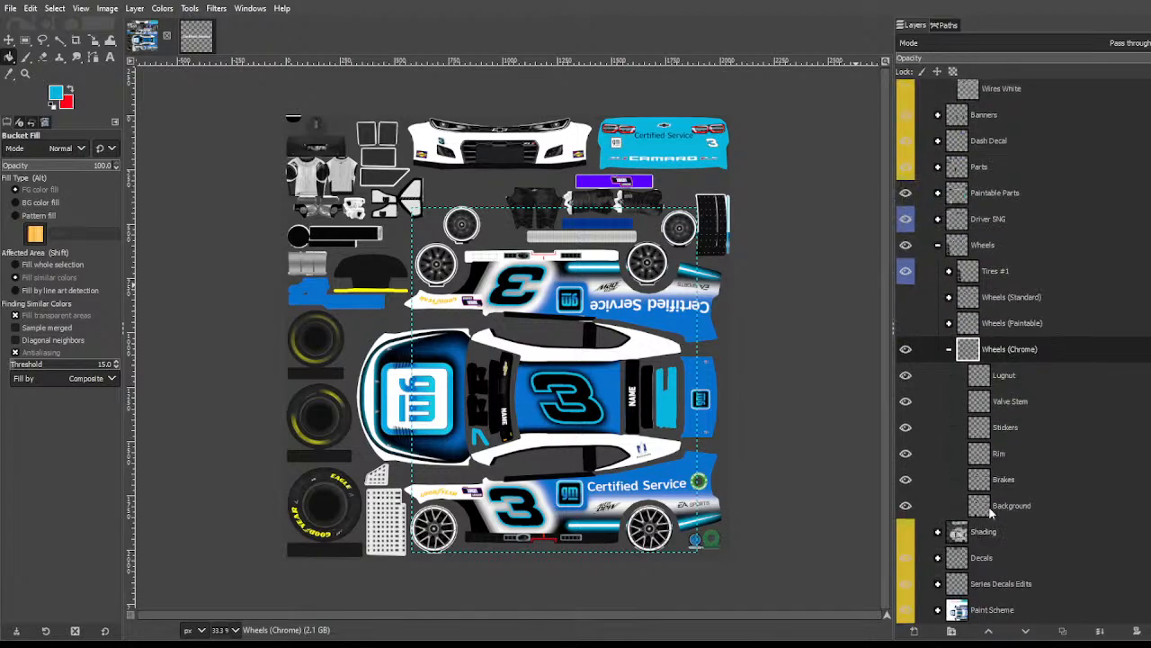
{"action": "left_click", "coordinate": [980, 454]}
{"action": "left_click", "coordinate": [906, 455]}
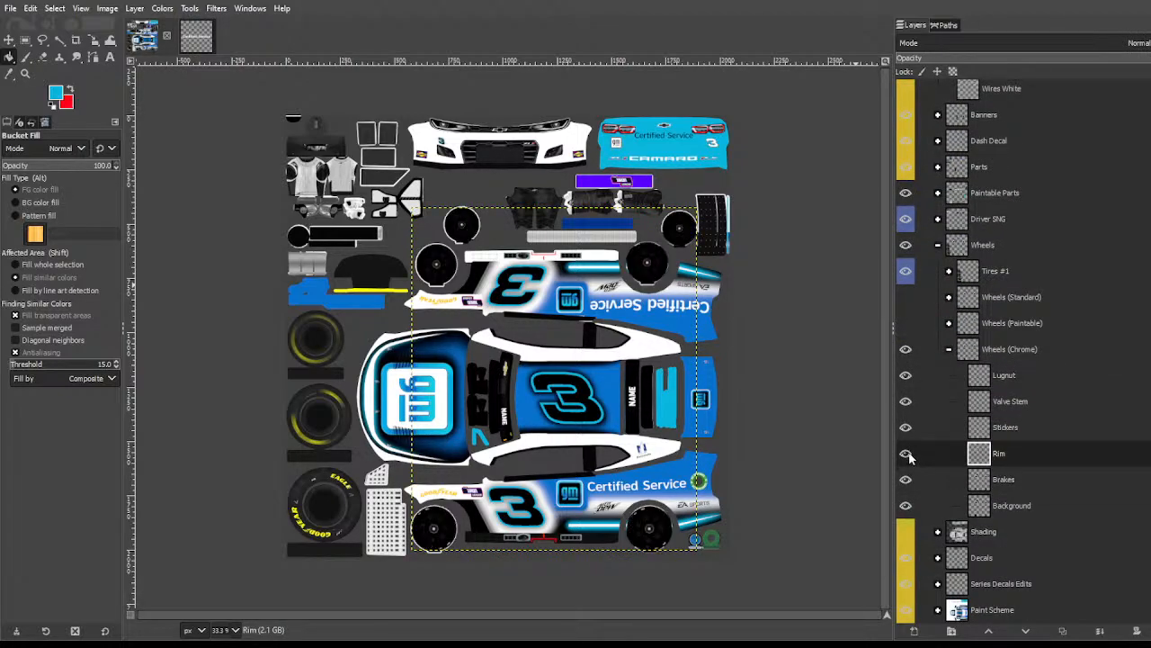
{"action": "left_click", "coordinate": [906, 454]}
{"action": "left_click", "coordinate": [905, 454]}
{"action": "left_click", "coordinate": [905, 454]}
{"action": "left_click", "coordinate": [951, 349]}
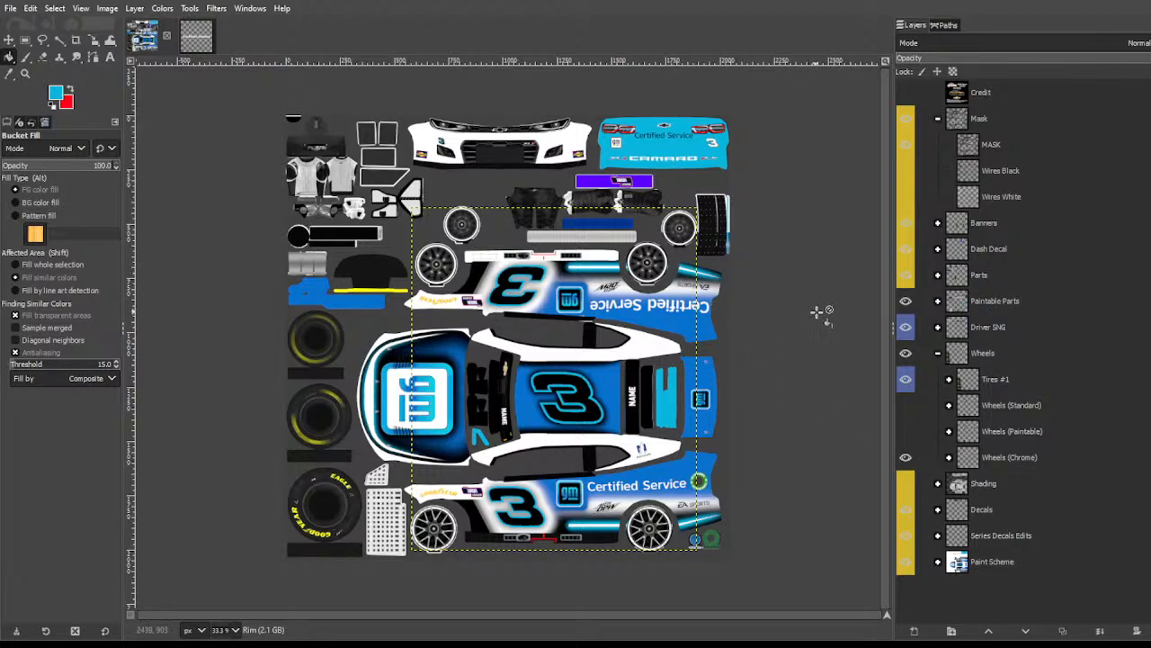
Step: Save the template image and check which layers the Tires #1 group contains
{"action": "left_click", "coordinate": [59, 42]}
{"action": "key", "text": "ctrl+s"}
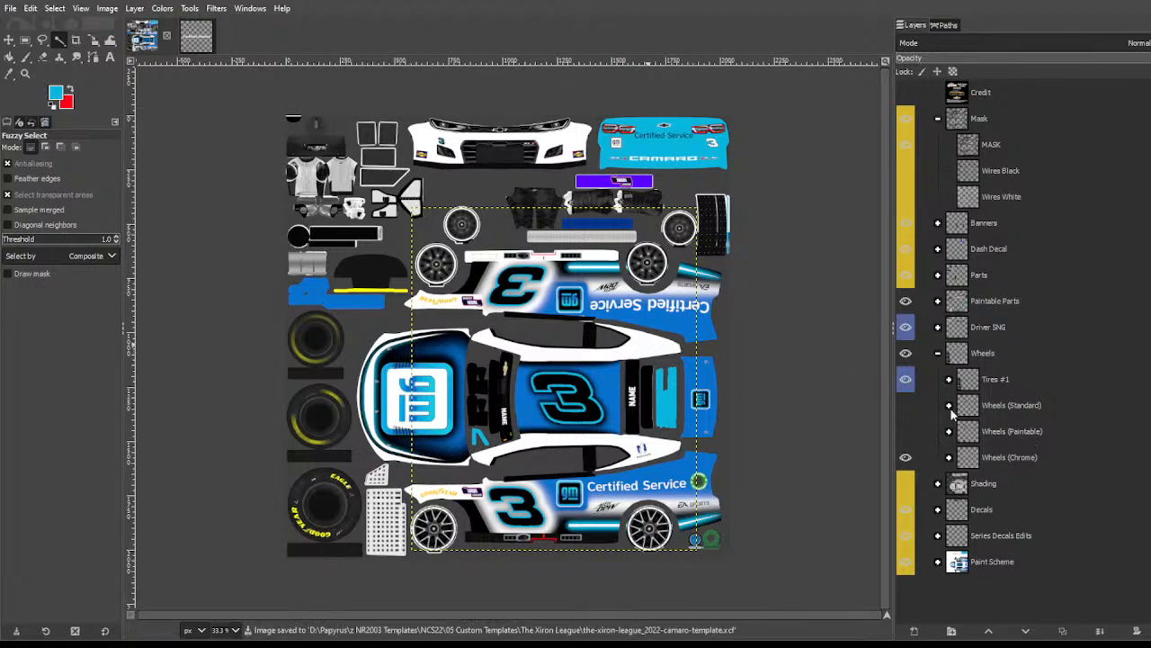
{"action": "left_click", "coordinate": [949, 380]}
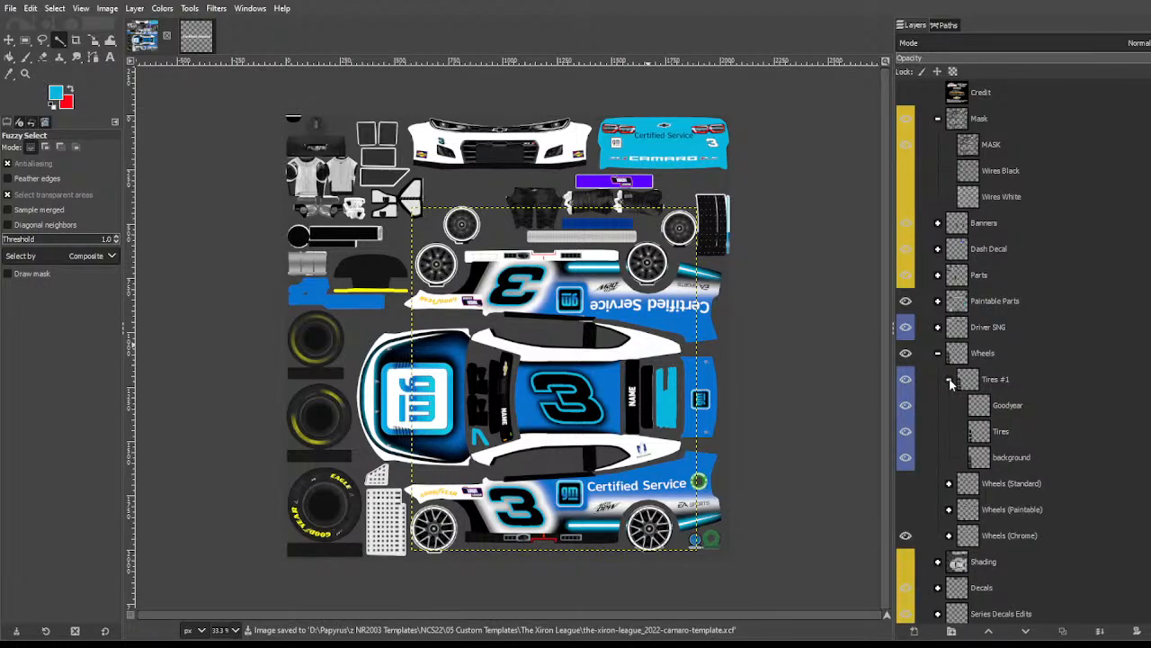
{"action": "left_click", "coordinate": [950, 381]}
Step: Reopen the Wheels (Chrome) group and inspect its Brakes and Rim layers, toggling Rim to compare the wheels with and without it
{"action": "left_click", "coordinate": [988, 461]}
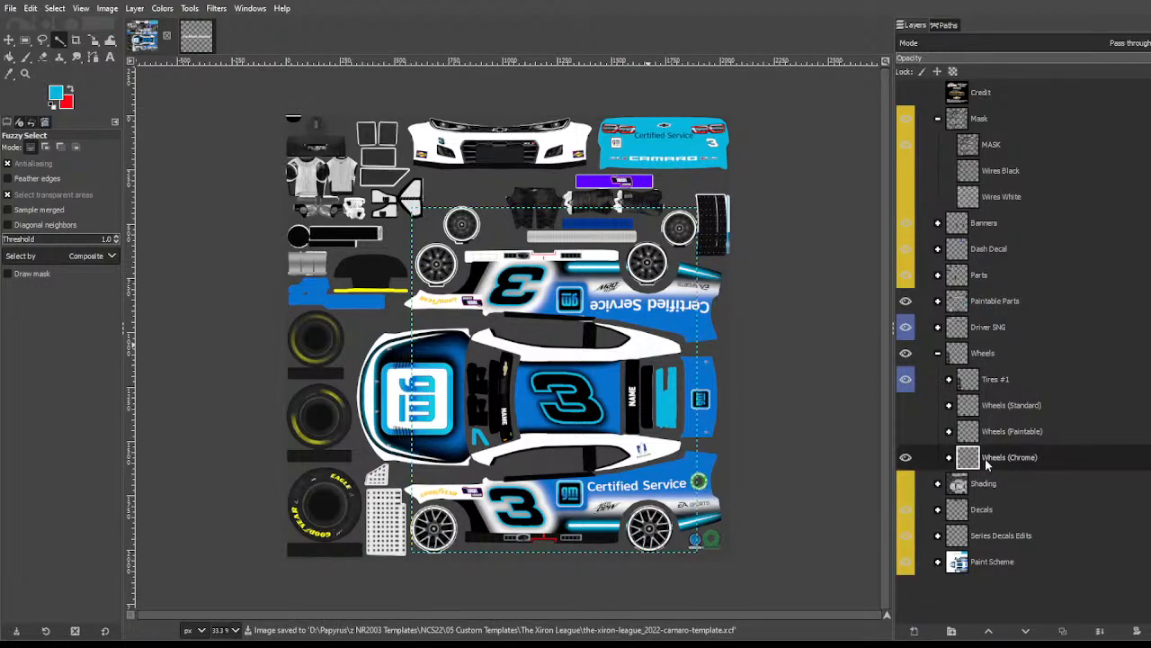
{"action": "left_click", "coordinate": [949, 458]}
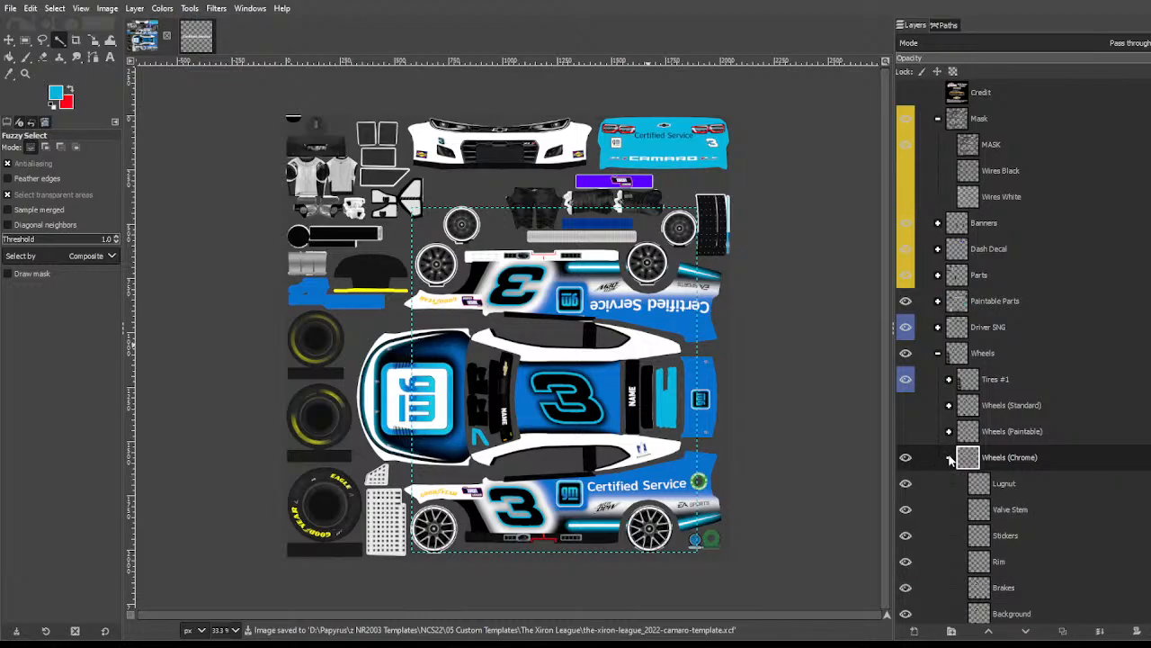
{"action": "scroll", "coordinate": [951, 459], "scroll_direction": "down", "scroll_amount": 3}
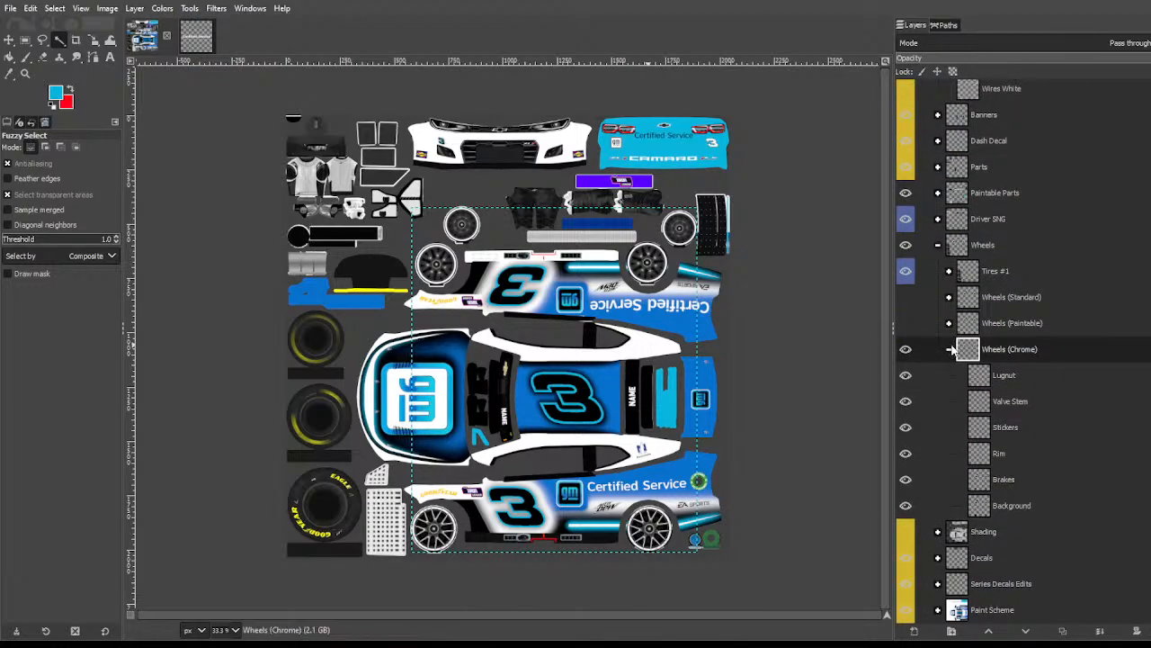
{"action": "left_click", "coordinate": [1004, 482]}
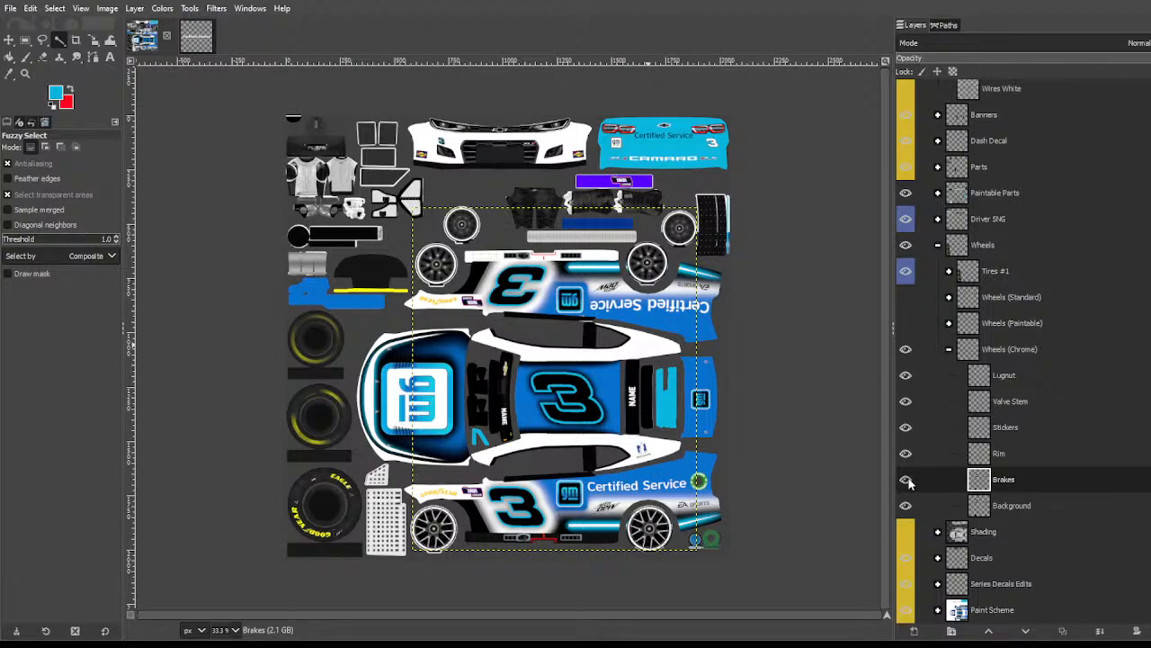
{"action": "key", "text": "shift+s"}
{"action": "key", "text": "Escape"}
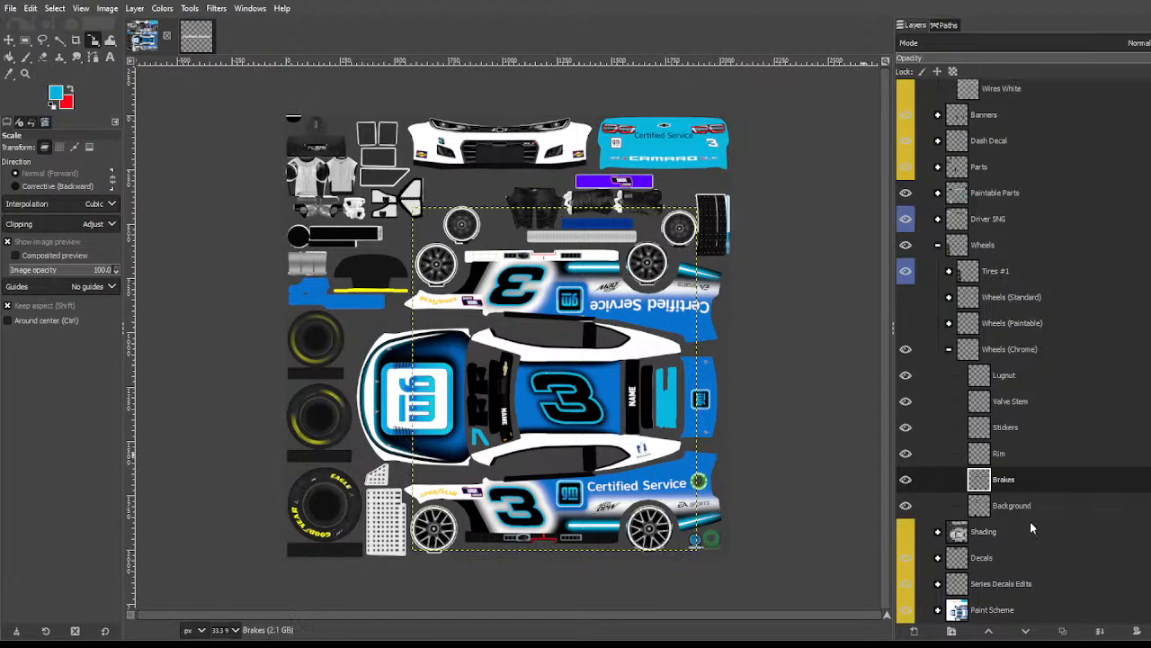
{"action": "left_click", "coordinate": [1012, 454]}
{"action": "left_click", "coordinate": [907, 453]}
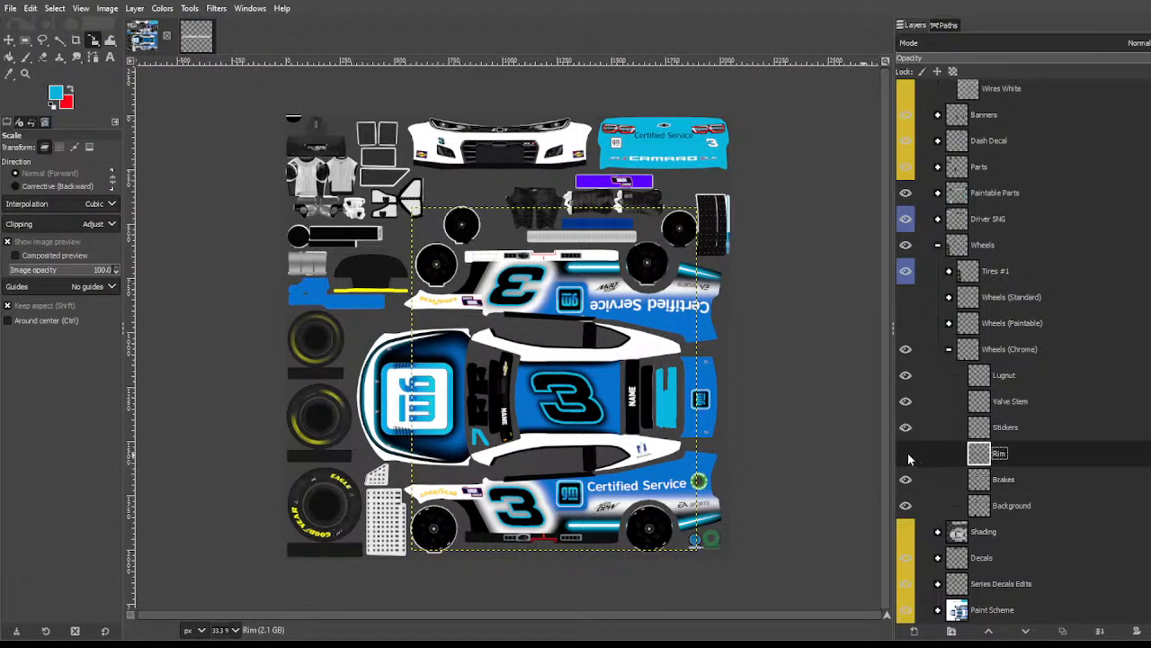
{"action": "left_click", "coordinate": [906, 453]}
{"action": "left_click", "coordinate": [907, 454]}
{"action": "left_click", "coordinate": [906, 453]}
{"action": "left_click", "coordinate": [907, 453]}
{"action": "left_click", "coordinate": [907, 454]}
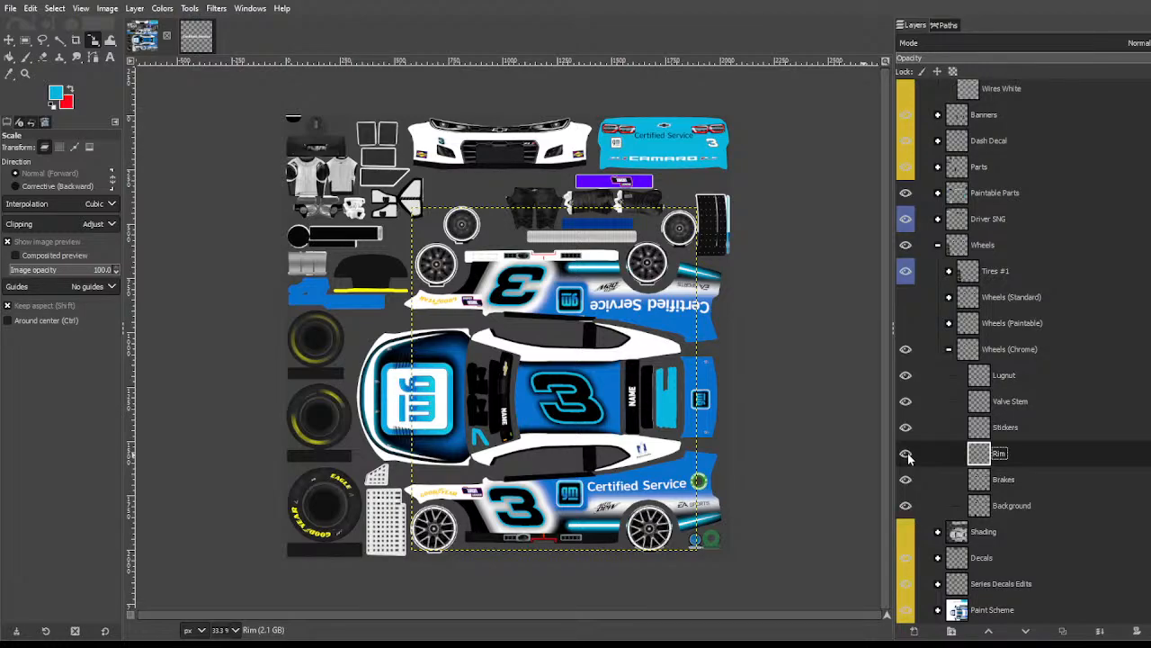
{"action": "left_click", "coordinate": [58, 40]}
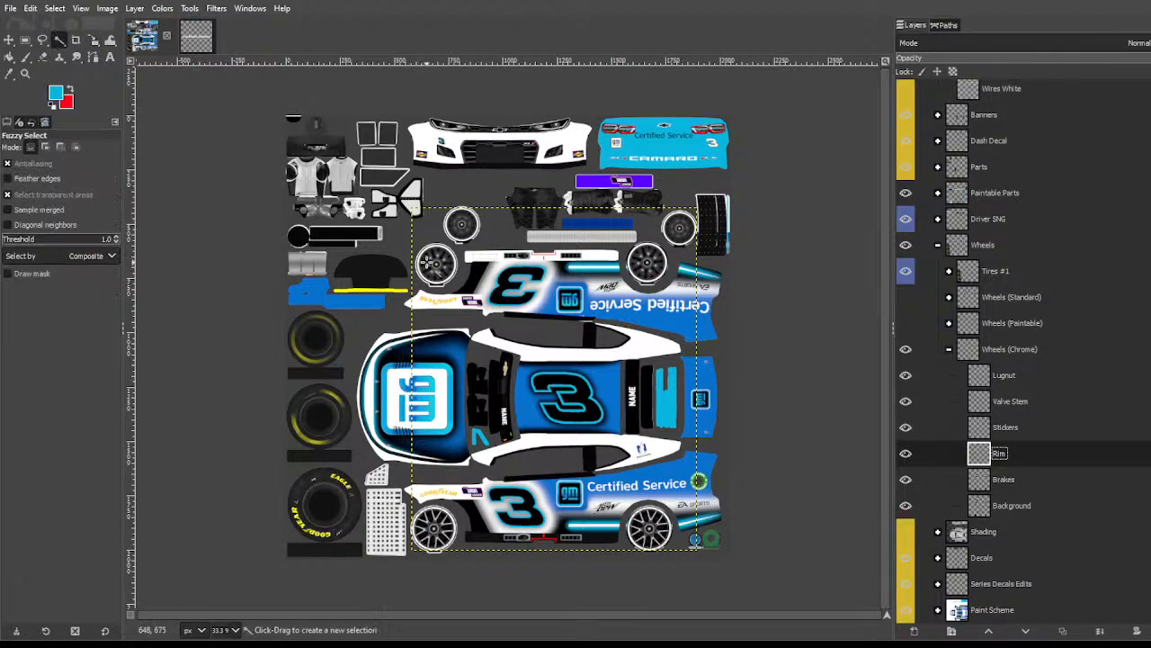
Step: Toggle the Stickers and Lugnut layers to check which wheel details each one holds, leaving both shown
{"action": "left_click", "coordinate": [987, 433]}
{"action": "left_click", "coordinate": [907, 429]}
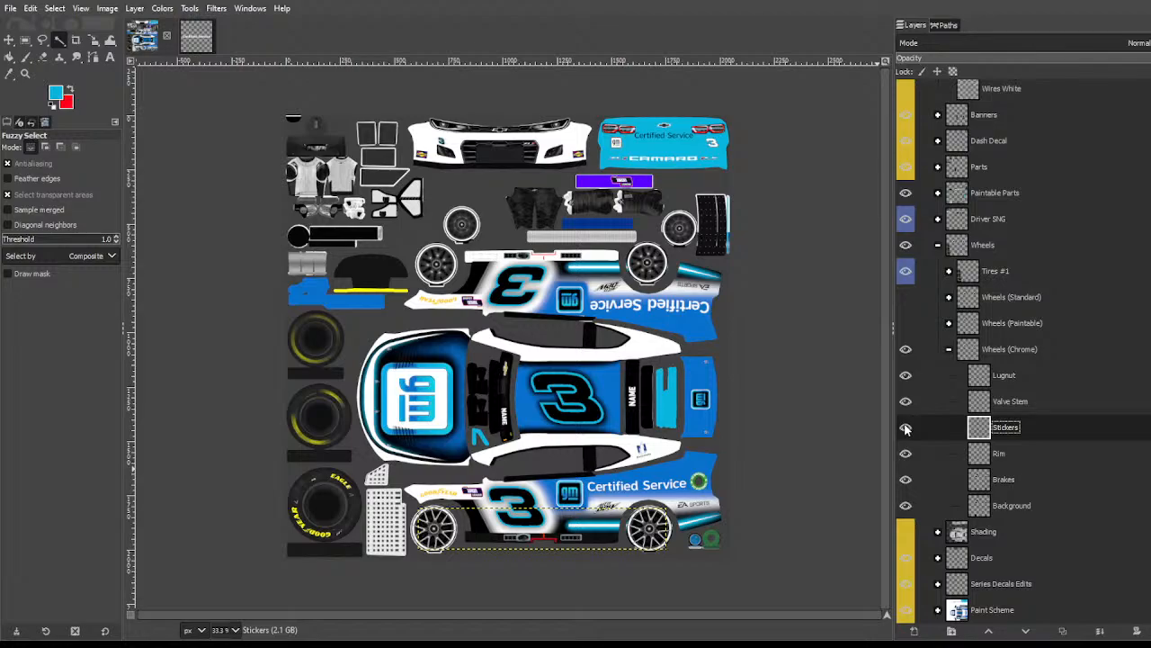
{"action": "left_click", "coordinate": [907, 428]}
{"action": "left_click", "coordinate": [908, 384]}
{"action": "left_click", "coordinate": [908, 381]}
Step: Select the Lugnut layer, make red the foreground color and inspect the front wheel's lugnut at 100% zoom
{"action": "left_click", "coordinate": [984, 379]}
{"action": "key", "text": "x"}
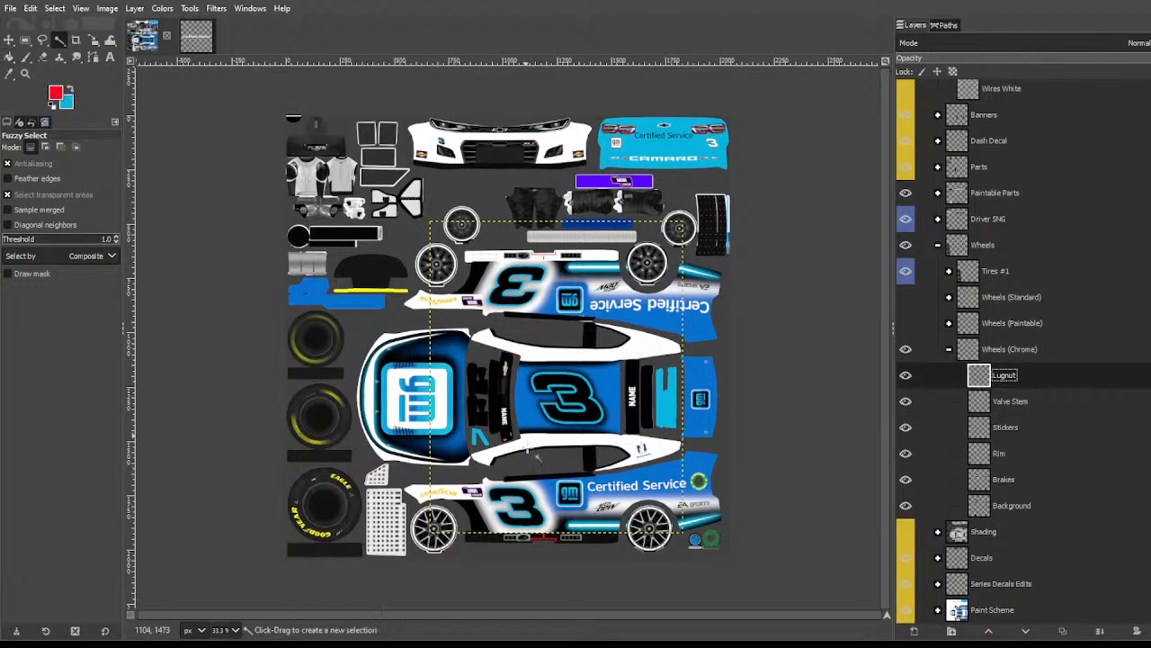
{"action": "key", "text": "shift+b"}
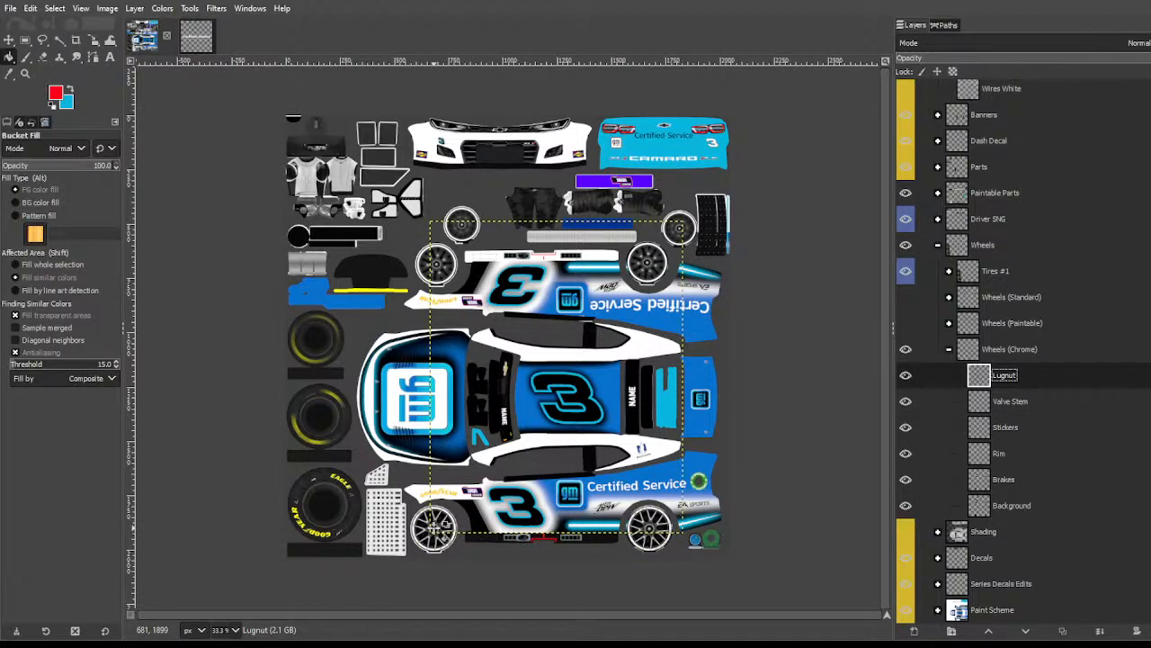
{"action": "key", "text": "shift+2"}
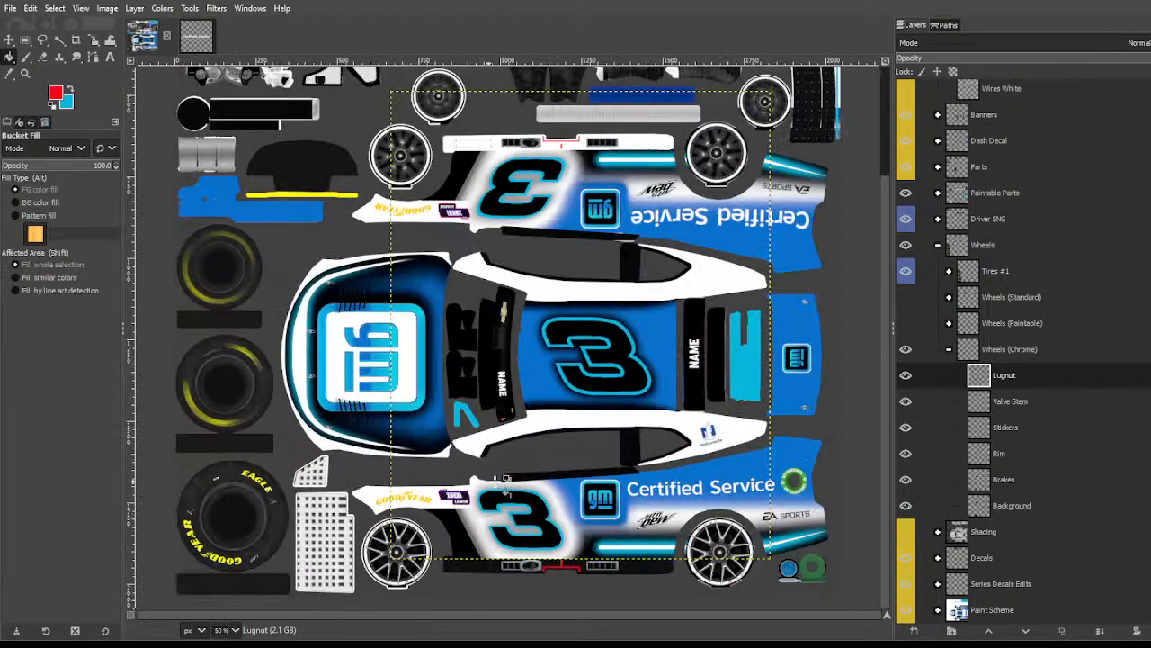
{"action": "key", "text": "1"}
{"action": "scroll", "coordinate": [423, 443], "scroll_direction": "down", "scroll_amount": 3}
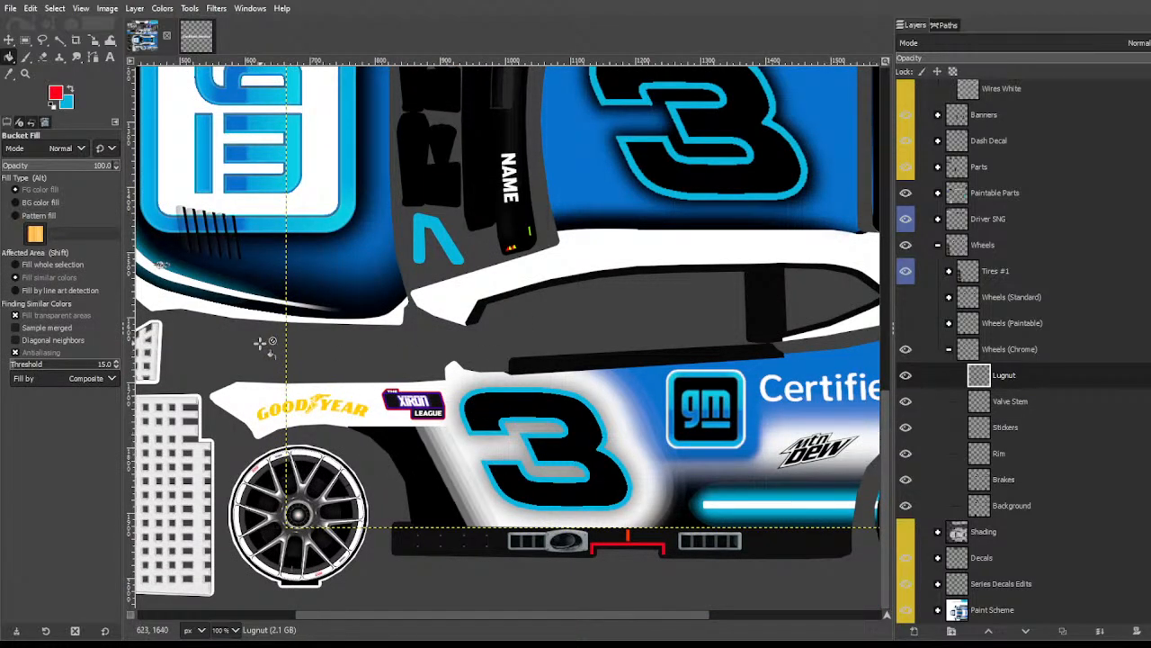
{"action": "key", "text": "u"}
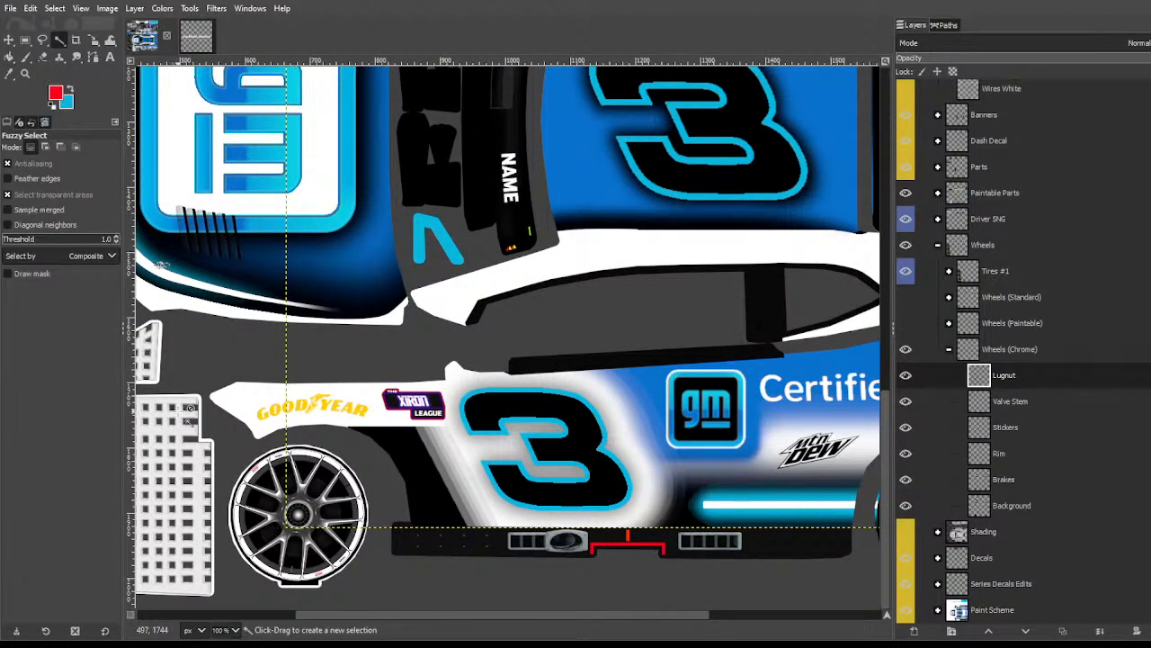
Step: Rename the Lugnut layer to Lugnut Shading and add a new transparent layer named Lugnut Color directly below it
{"action": "left_click", "coordinate": [1021, 375]}
{"action": "type", "text": "Shading"}
{"action": "left_click", "coordinate": [916, 631], "text": "shift"}
{"action": "left_click_drag", "start_coordinate": [981, 378], "coordinate": [990, 406]}
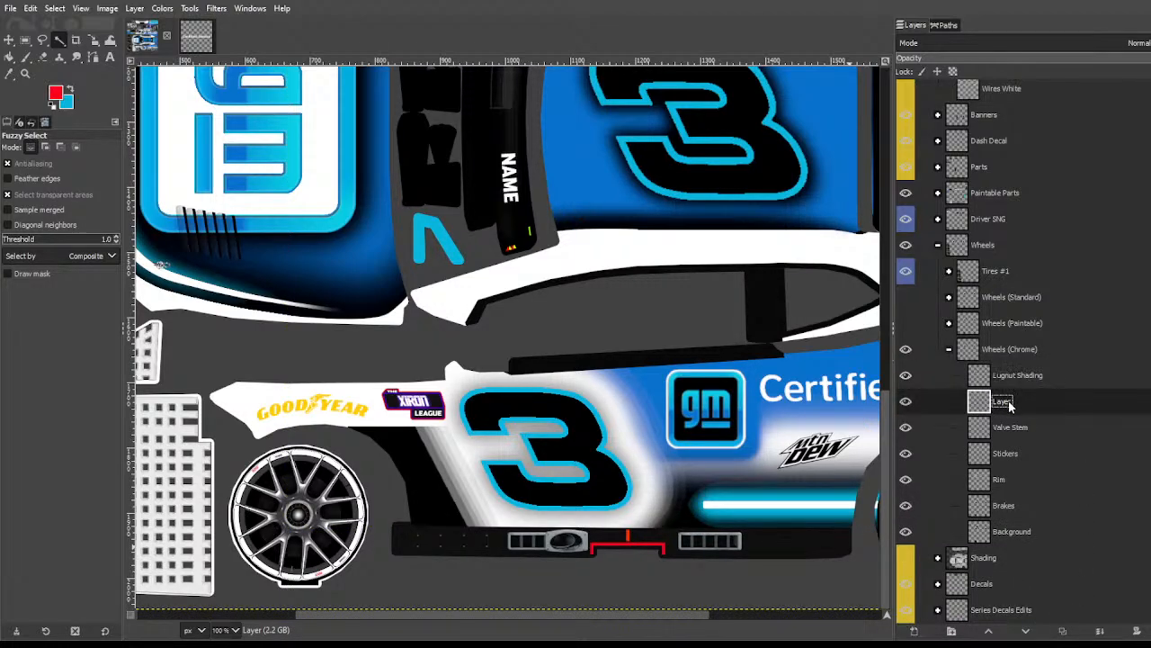
{"action": "double_click", "coordinate": [1003, 403]}
{"action": "type", "text": "Lugnut Color"}
{"action": "key", "text": "Return"}
{"action": "scroll", "coordinate": [358, 369], "scroll_direction": "down", "scroll_amount": 3}
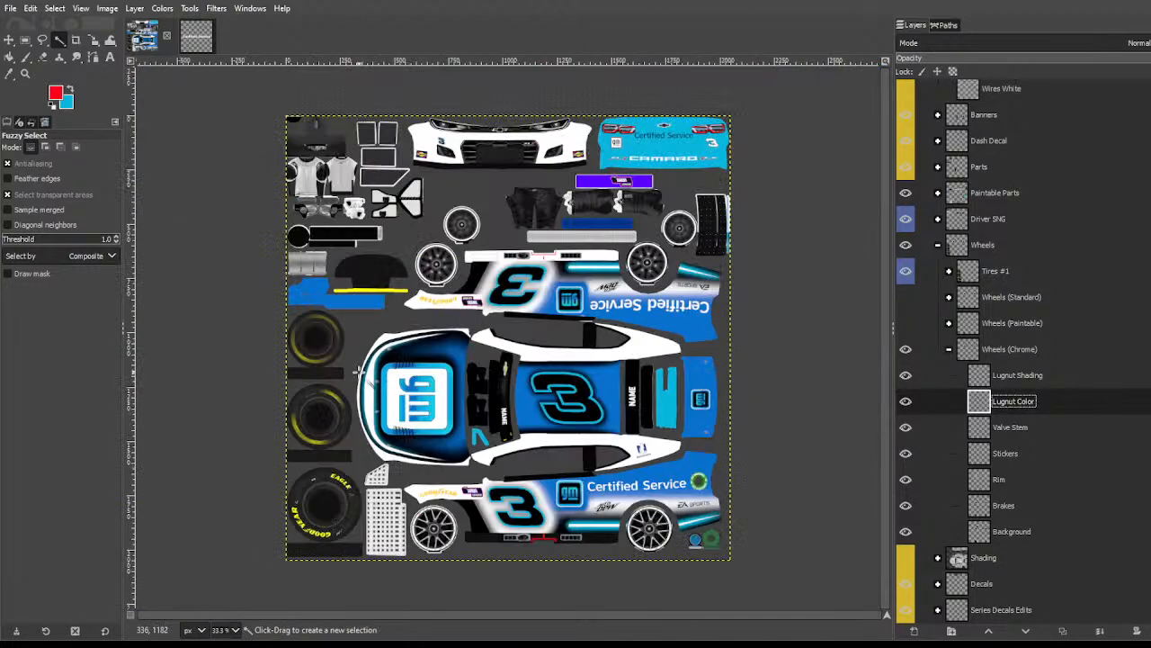
Step: Expand the Lugnut Shading layer to the full image size so its lugnuts can be selected by color
{"action": "key", "text": "shift+o"}
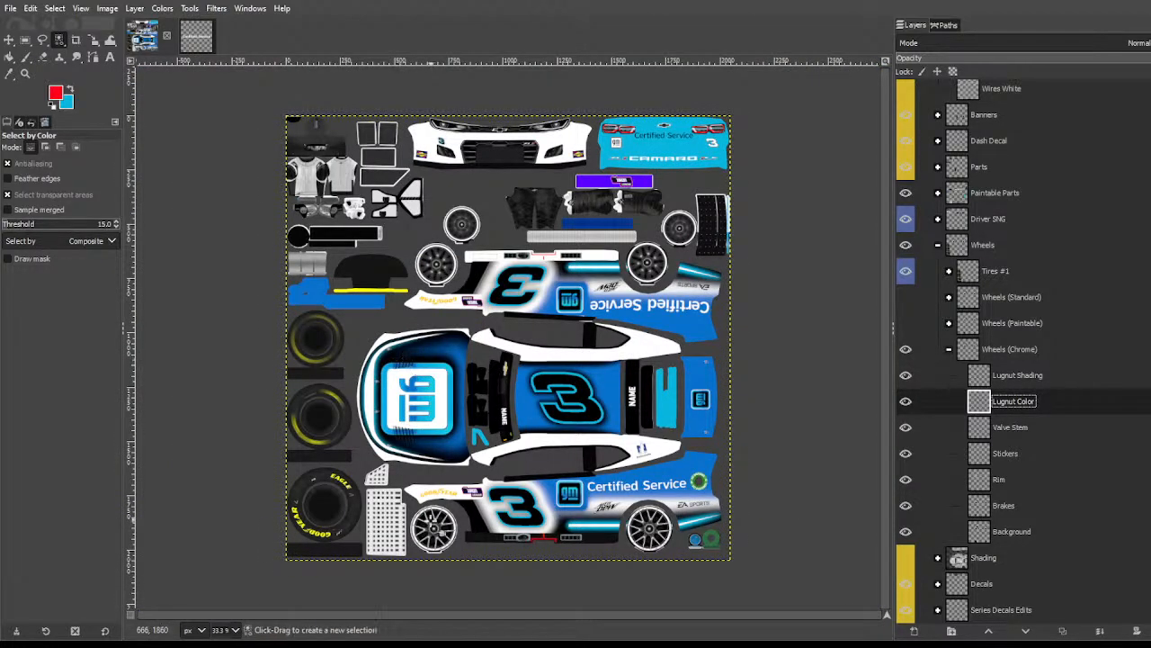
{"action": "left_click_drag", "start_coordinate": [430, 522], "coordinate": [541, 523]}
{"action": "left_click", "coordinate": [1009, 376]}
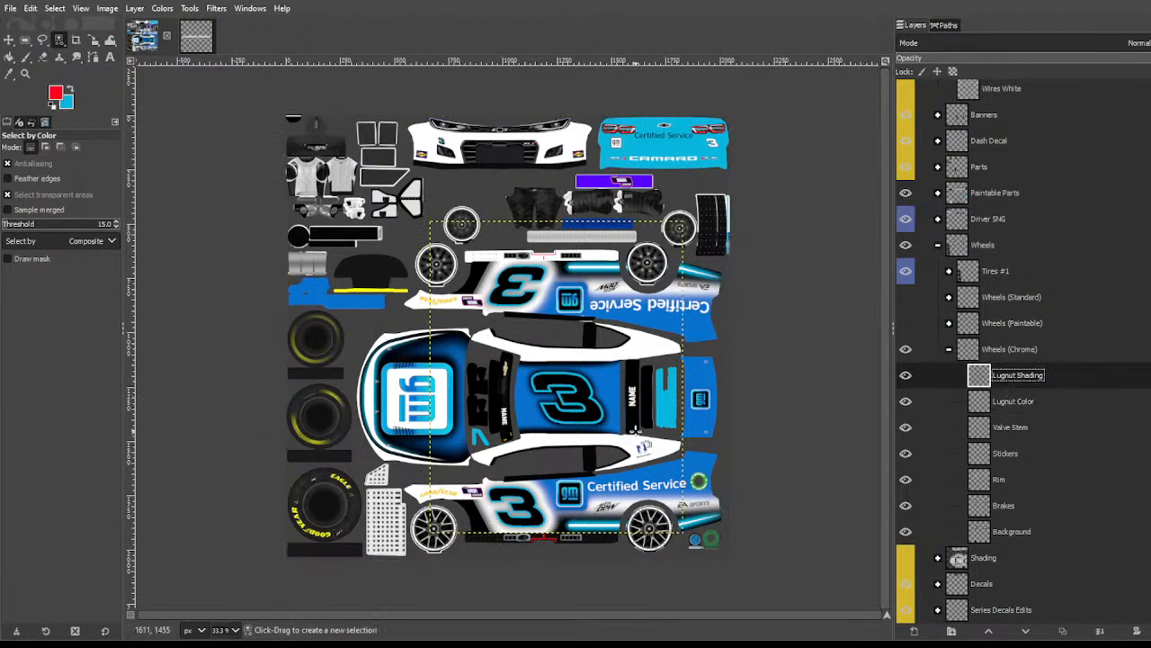
{"action": "left_click", "coordinate": [636, 432]}
{"action": "left_click_drag", "start_coordinate": [634, 432], "coordinate": [701, 429]}
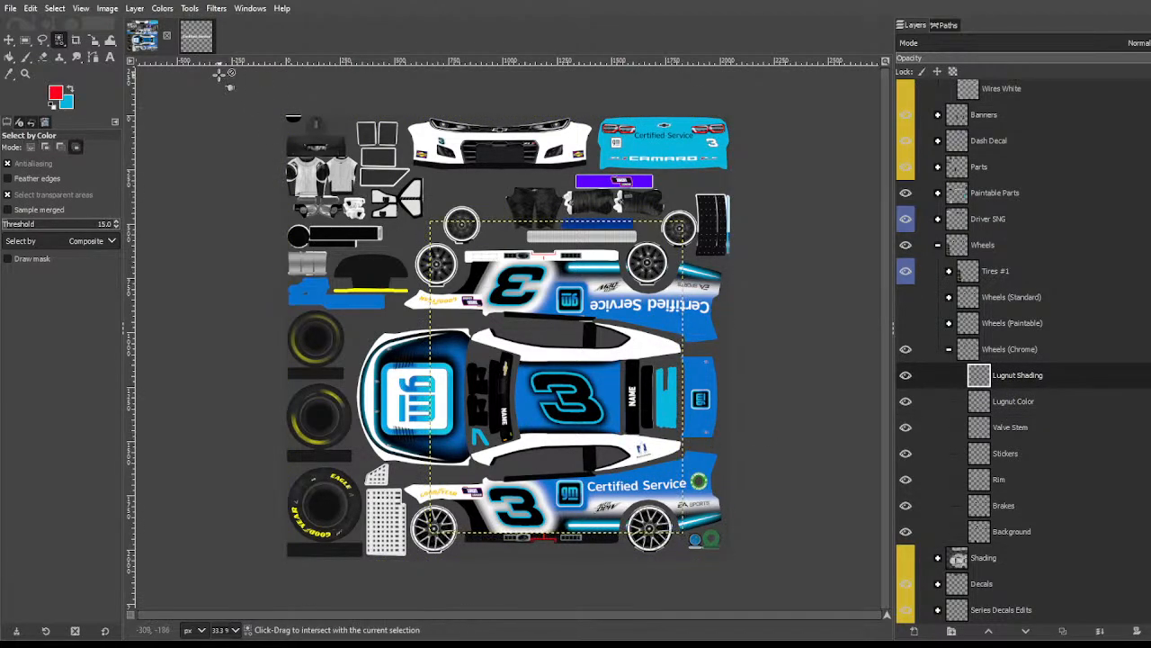
{"action": "left_click", "coordinate": [132, 8]}
{"action": "left_click", "coordinate": [201, 216]}
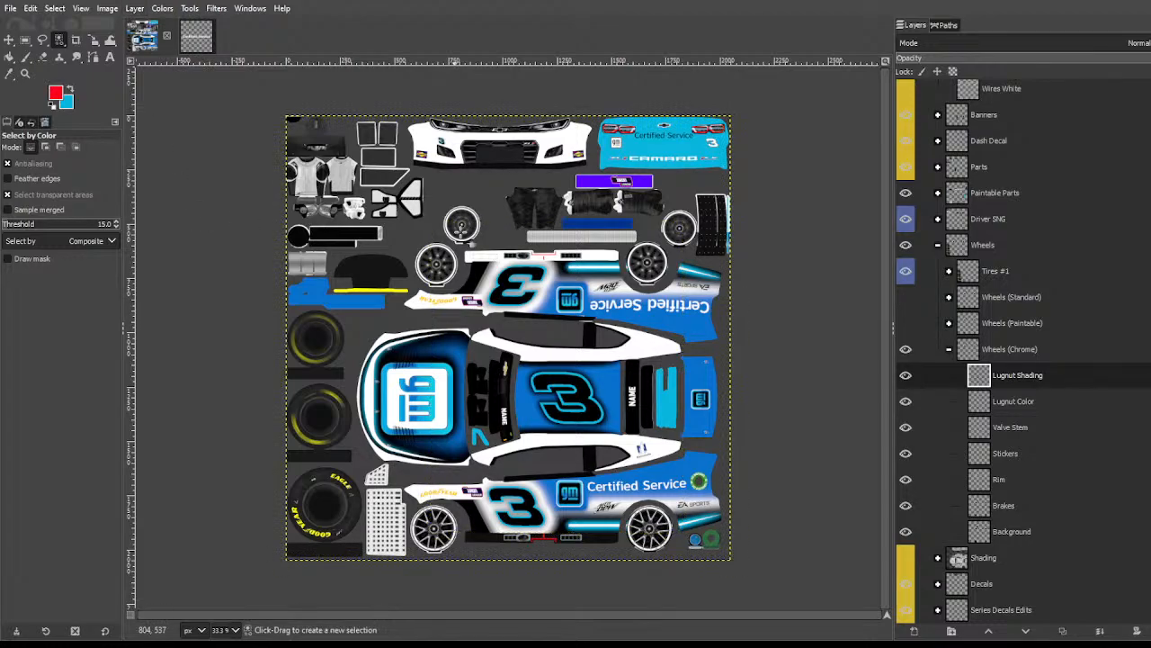
Step: Select the lugnut areas by color from Lugnut Shading and fill the whole selection with red on the Lugnut Color layer
{"action": "left_click", "coordinate": [462, 226]}
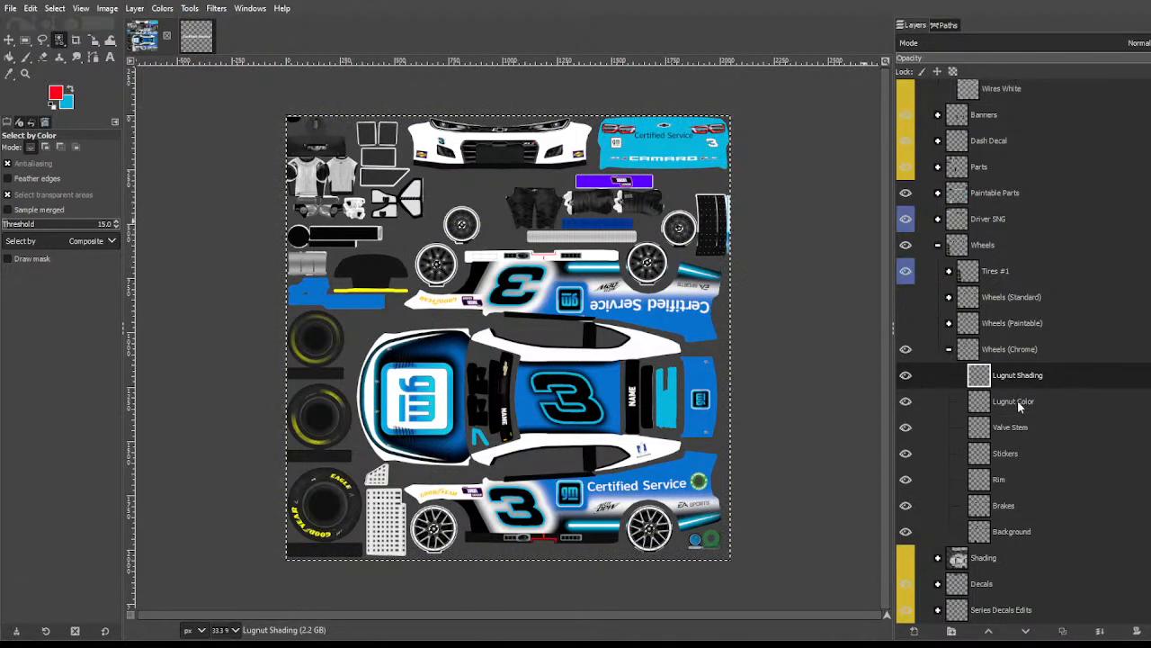
{"action": "left_click", "coordinate": [1012, 402]}
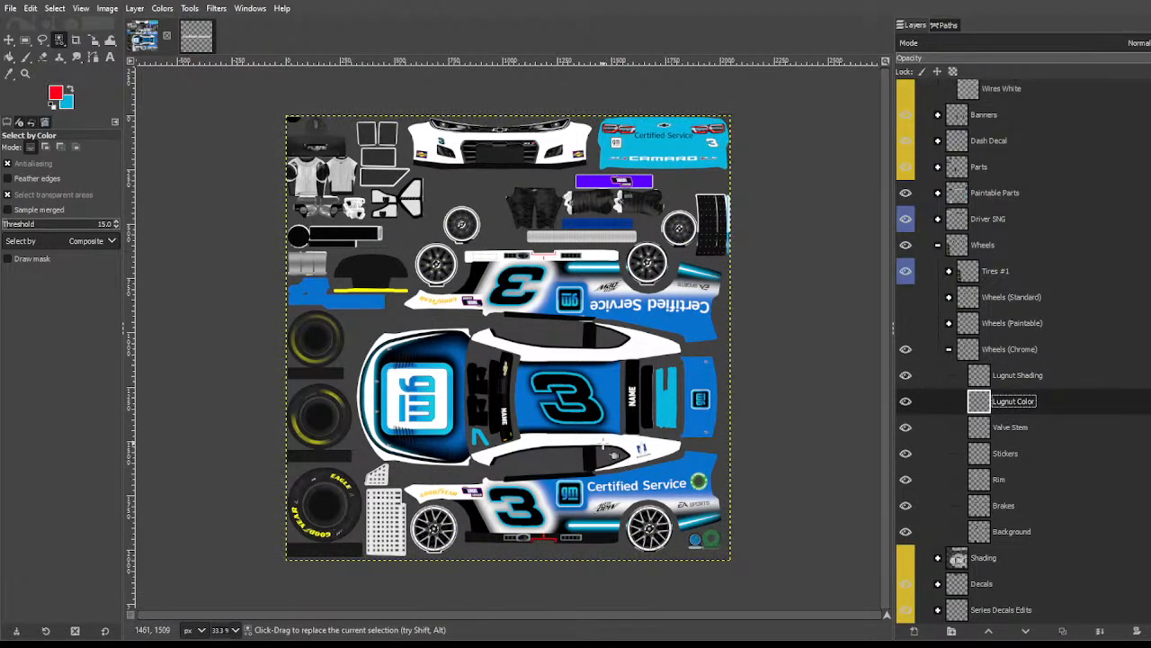
{"action": "key", "text": "shift+b"}
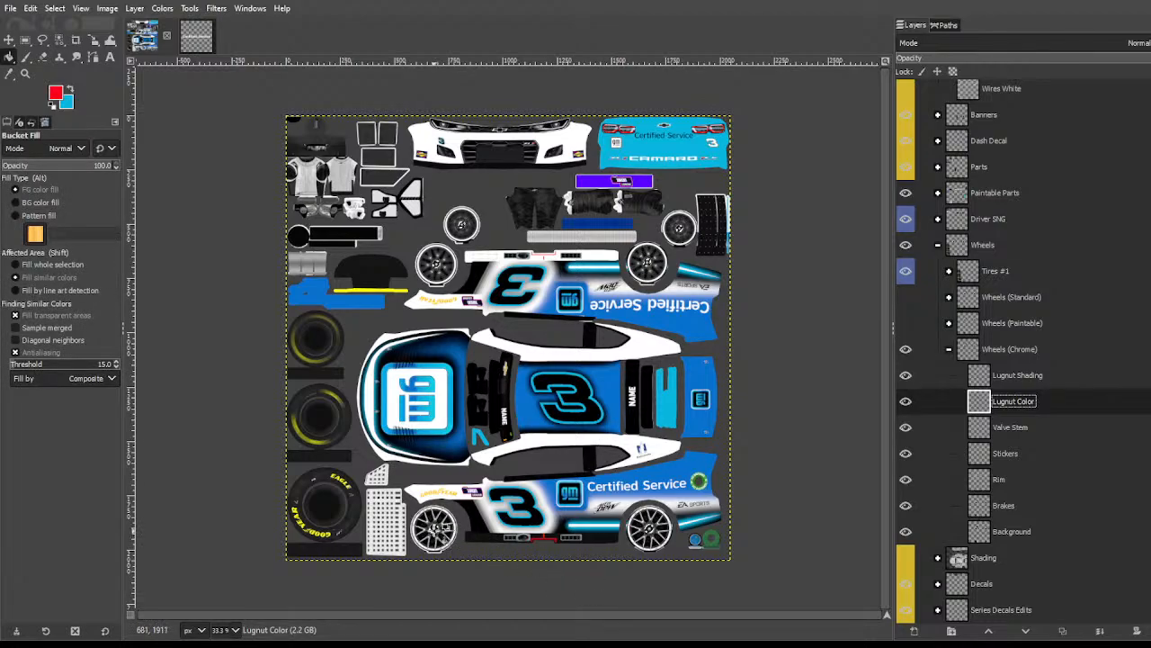
{"action": "key", "text": "shift"}
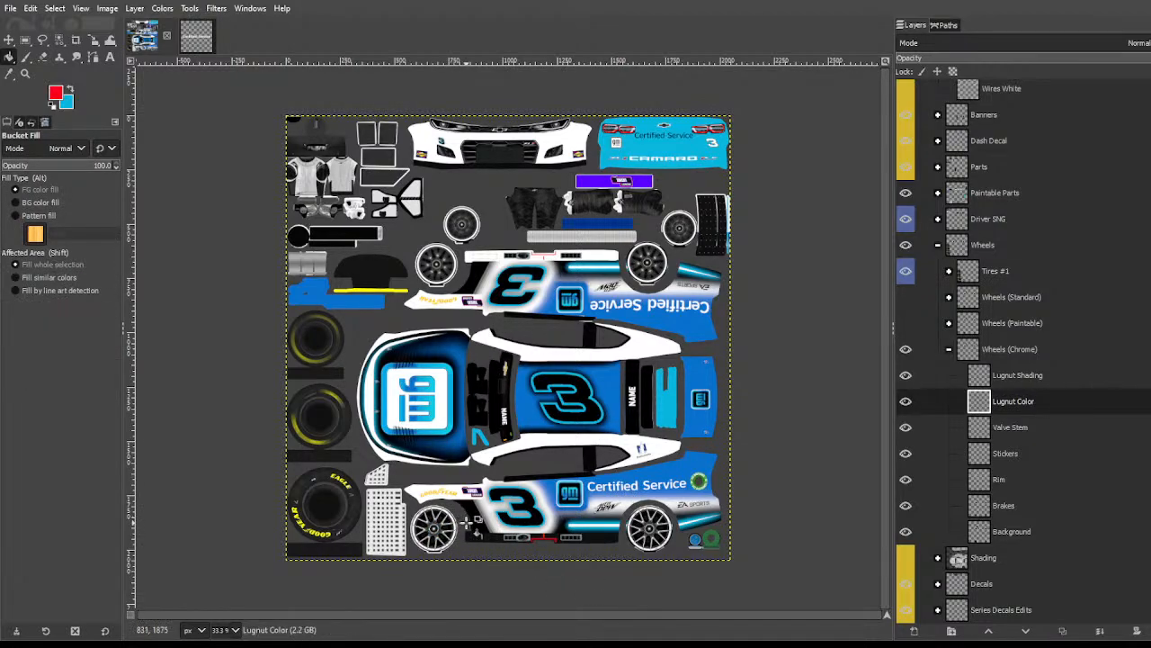
{"action": "scroll", "coordinate": [472, 521], "scroll_direction": "up", "scroll_amount": 3}
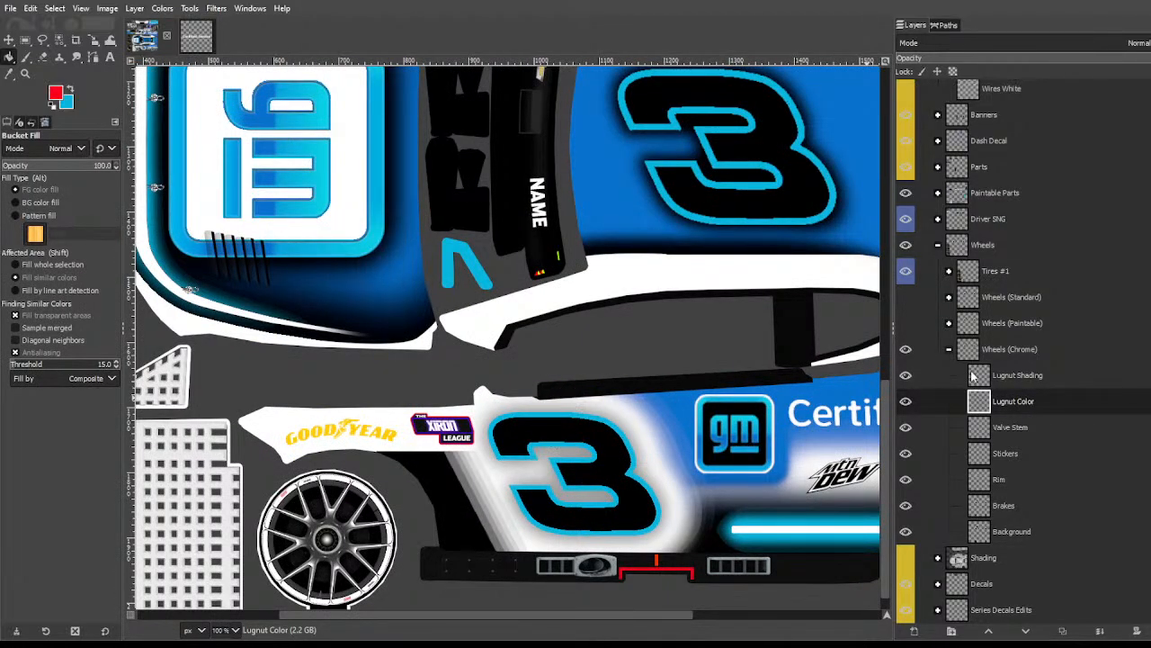
Step: Set the Lugnut Shading layer's blend mode to Multiply and return to the Fuzzy Select tool
{"action": "left_click", "coordinate": [972, 376]}
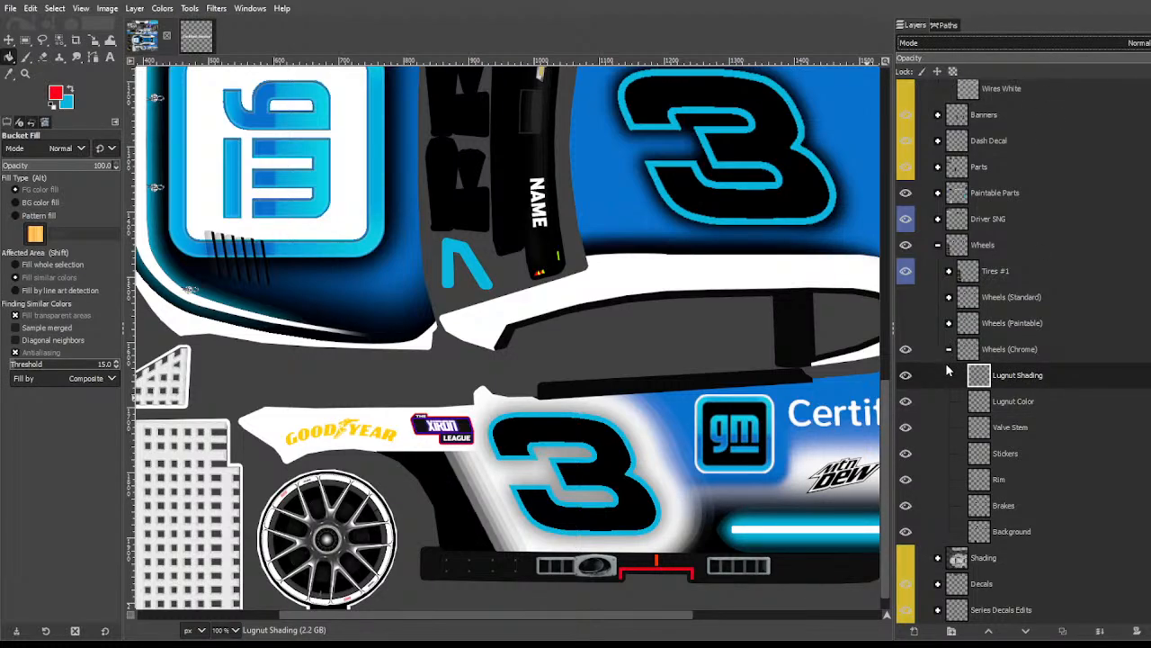
{"action": "left_click", "coordinate": [951, 268]}
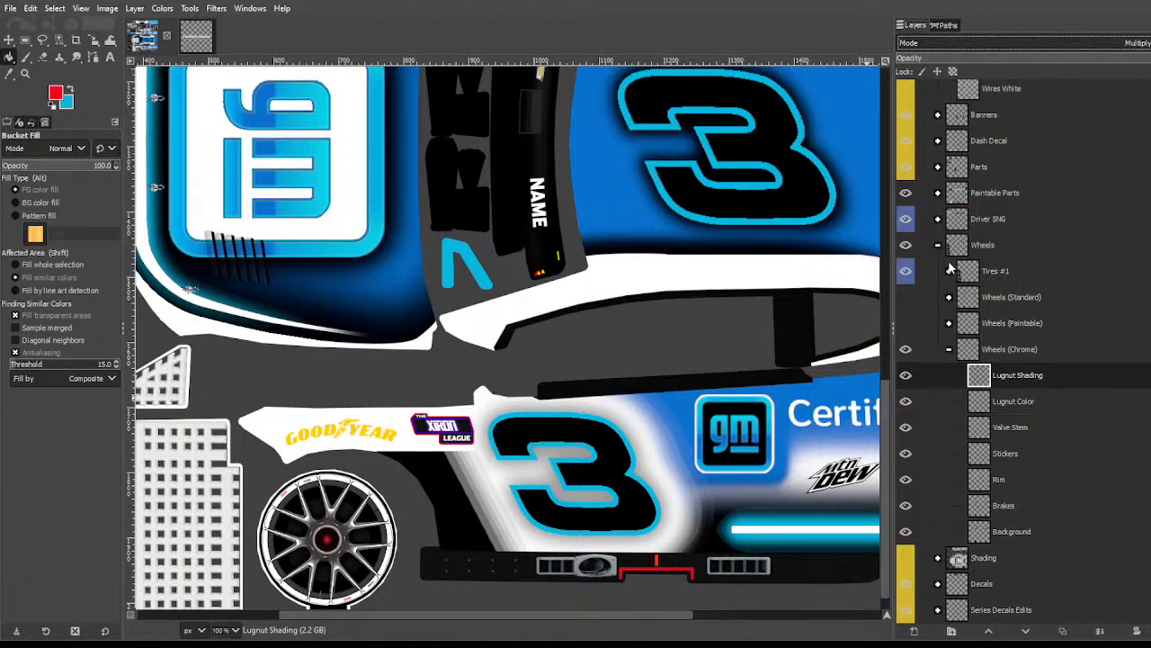
{"action": "left_click", "coordinate": [59, 39]}
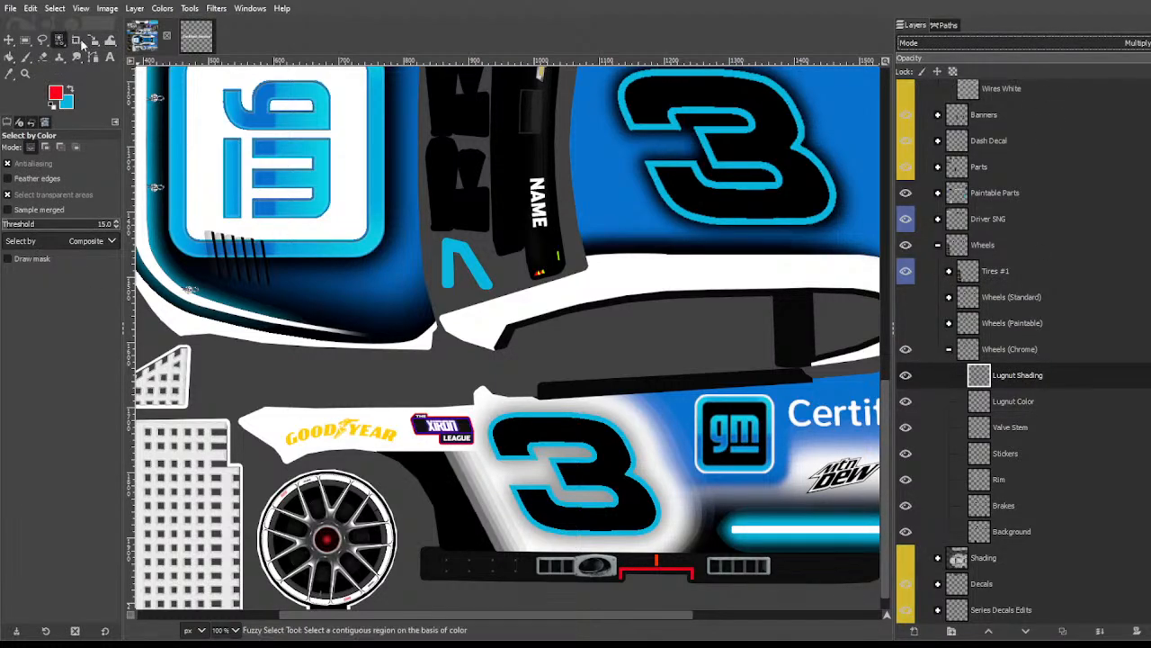
{"action": "left_click", "coordinate": [83, 43]}
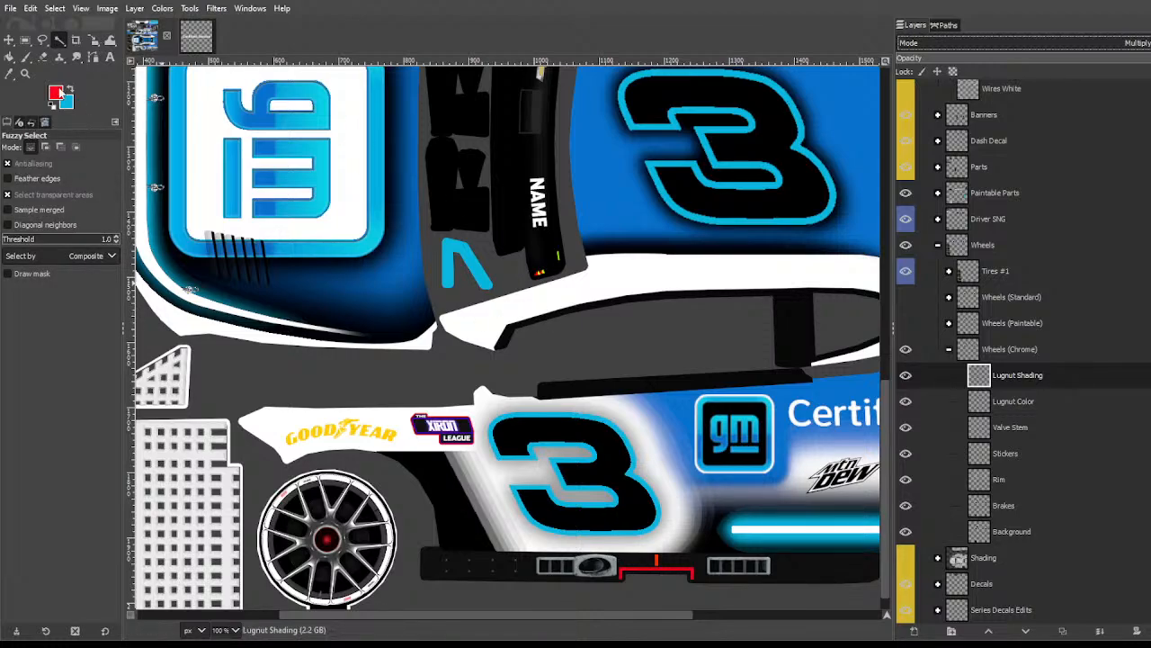
{"action": "scroll", "coordinate": [500, 387], "scroll_direction": "down", "scroll_amount": 2}
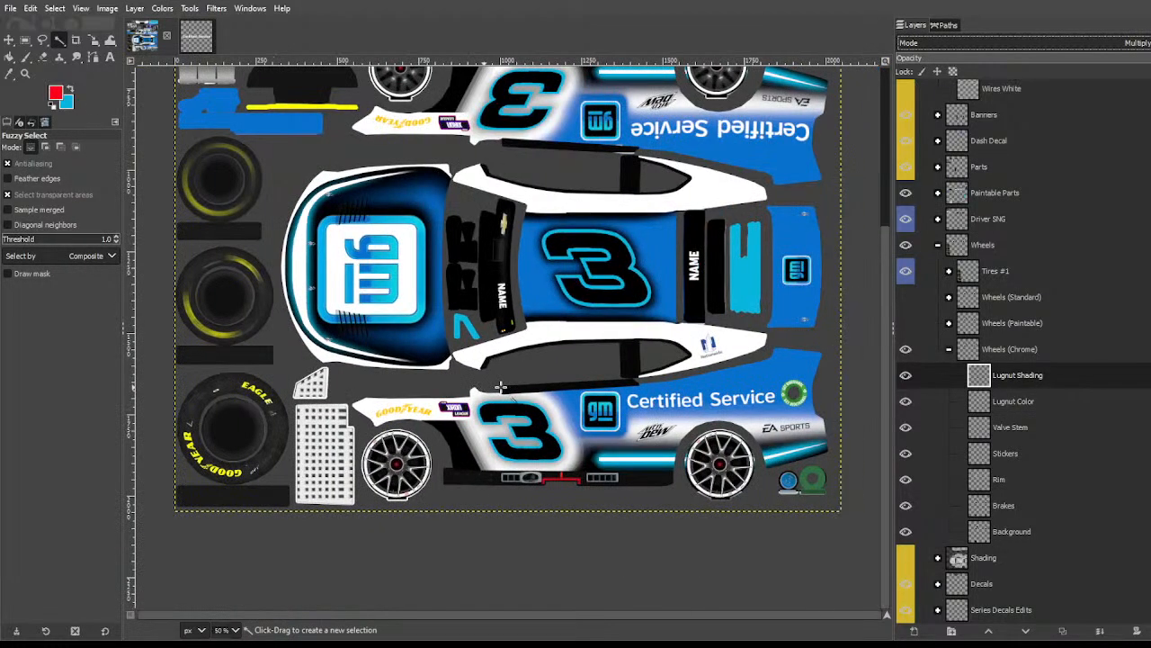
Step: Check the whole livery sheet, save it along with a JPG export, and close the image
{"action": "scroll", "coordinate": [500, 387], "scroll_direction": "up", "scroll_amount": 3}
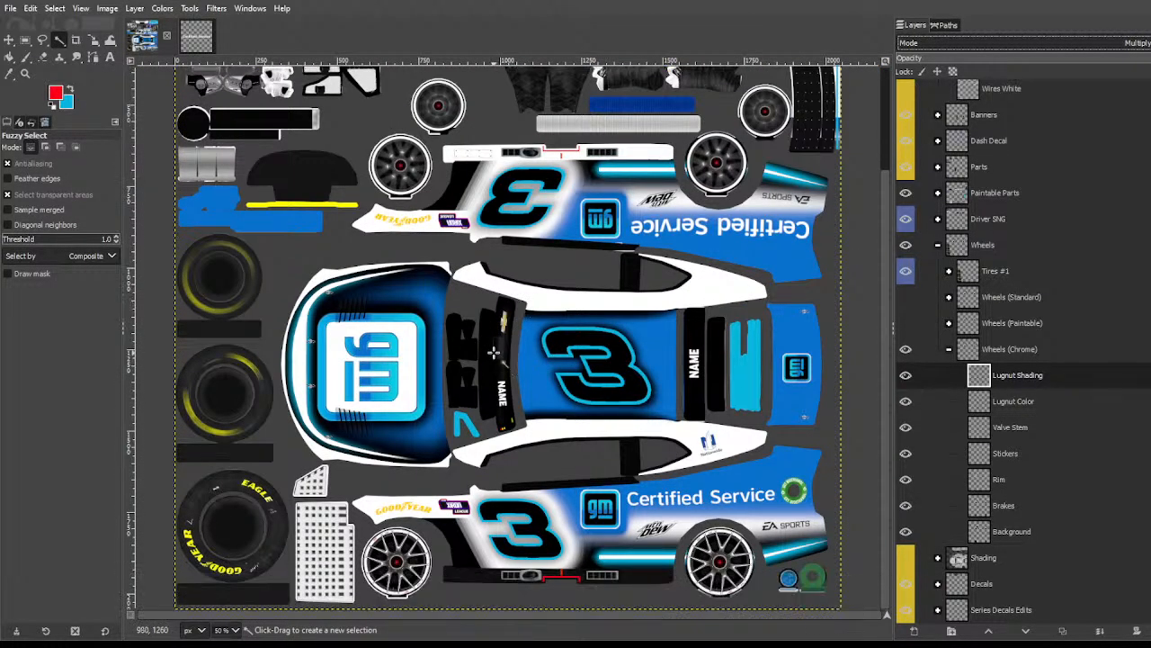
{"action": "scroll", "coordinate": [525, 329], "scroll_direction": "down", "scroll_amount": 2}
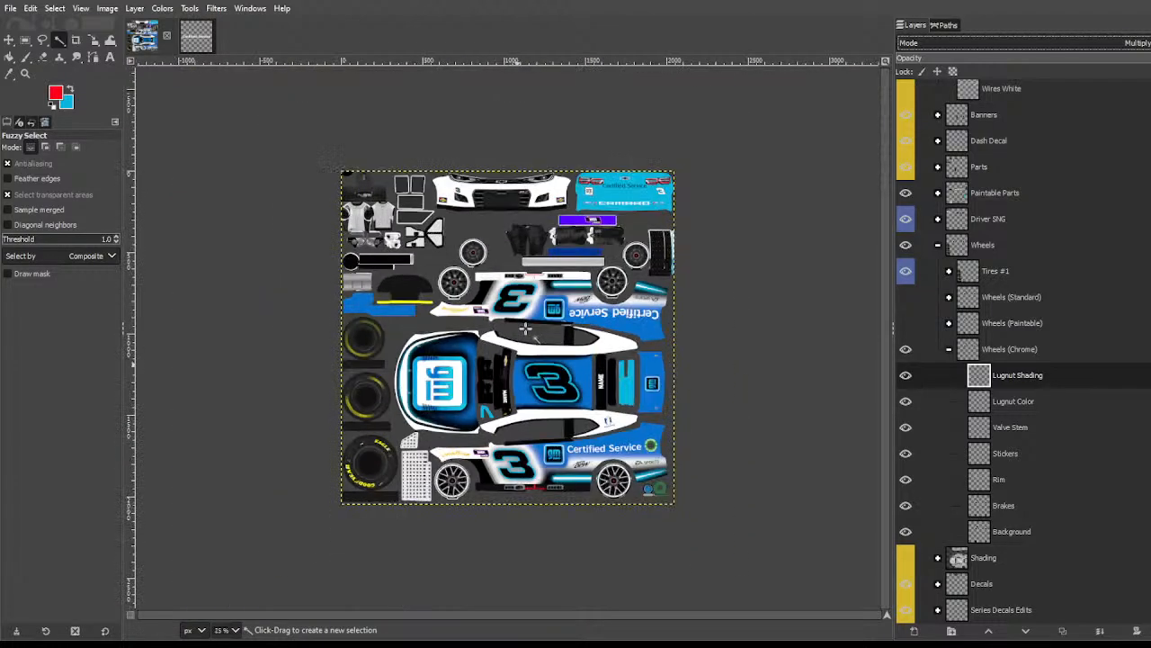
{"action": "key", "text": "ctrl+s"}
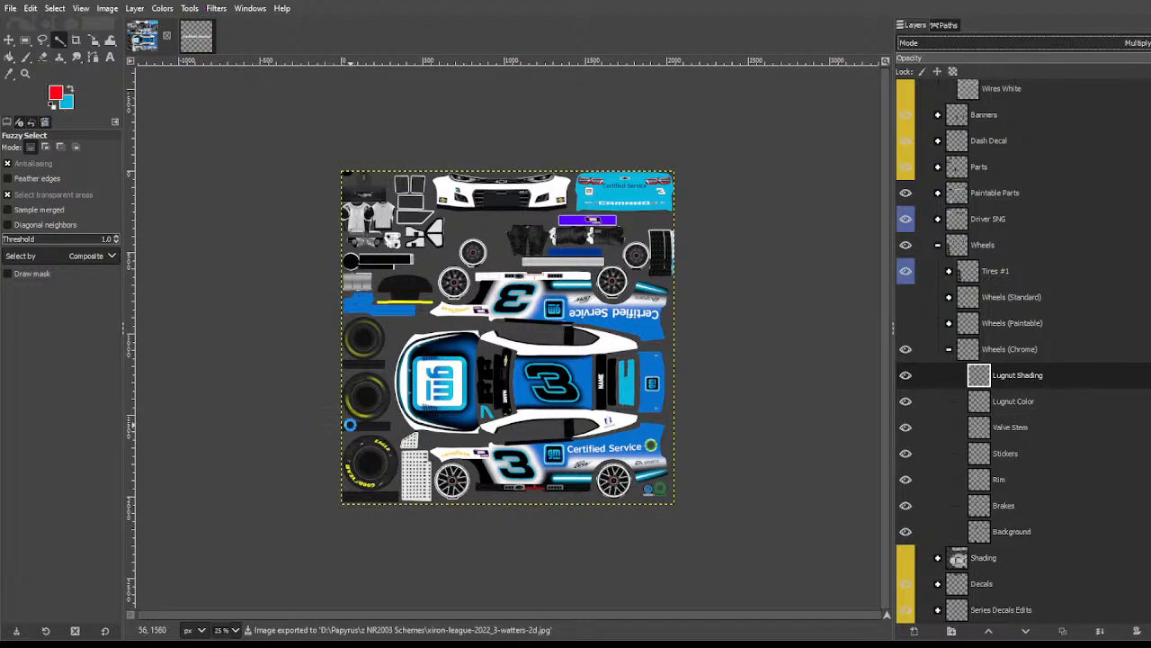
{"action": "key", "text": "ctrl+s"}
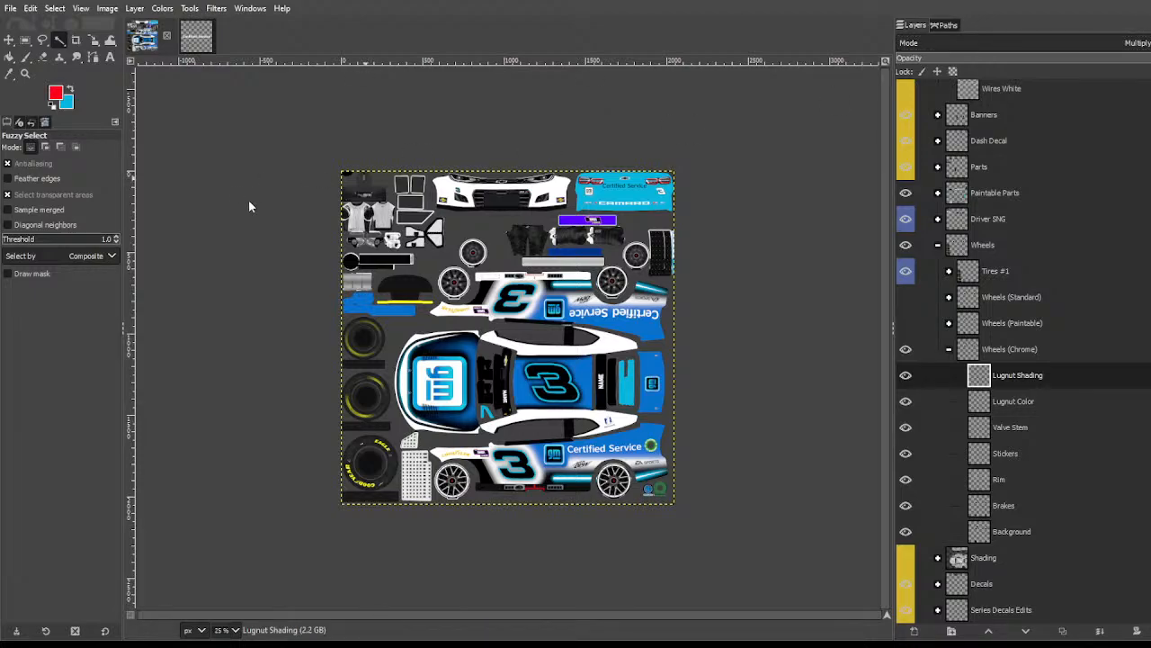
{"action": "key", "text": "ctrl+w"}
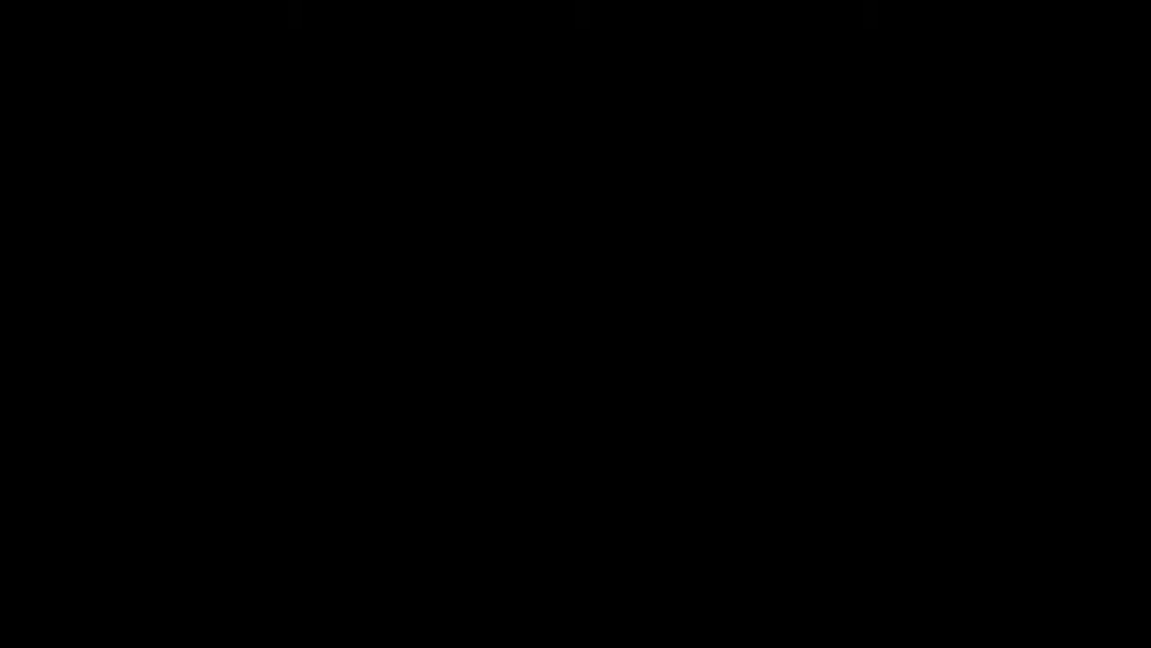
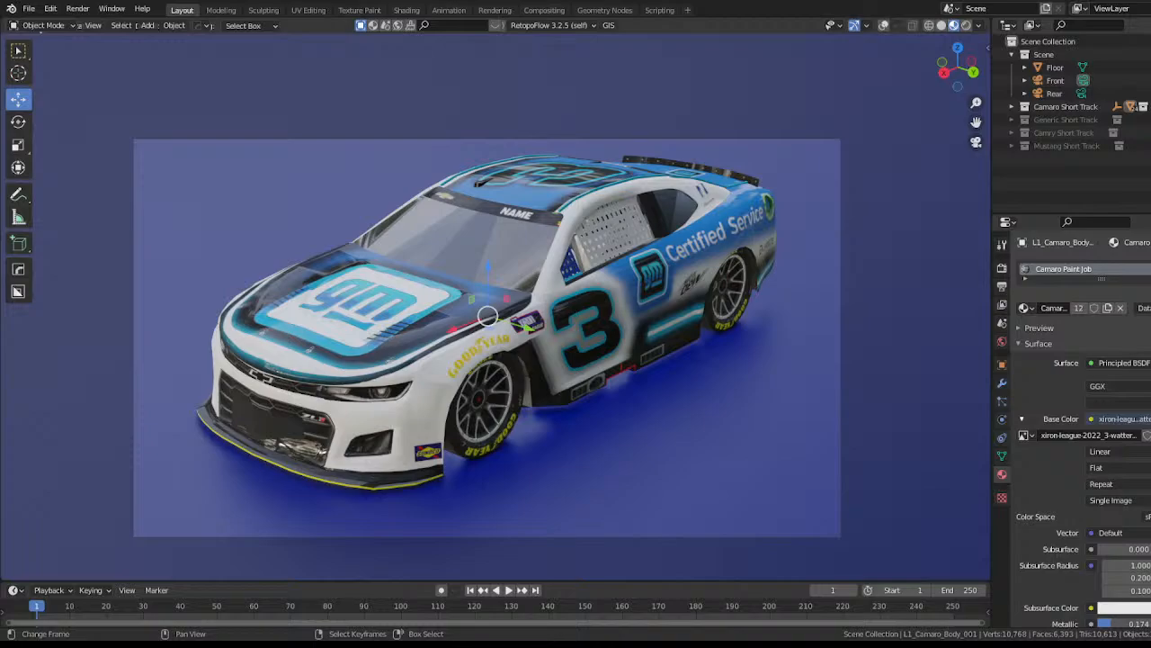
Step: Switch to Blender and examine the livery on the 3D Camaro from the front and side, including the window net and its blue corner panel
{"action": "left_click_drag", "start_coordinate": [404, 332], "coordinate": [779, 271]}
{"action": "scroll", "coordinate": [587, 340], "scroll_direction": "up", "scroll_amount": 3}
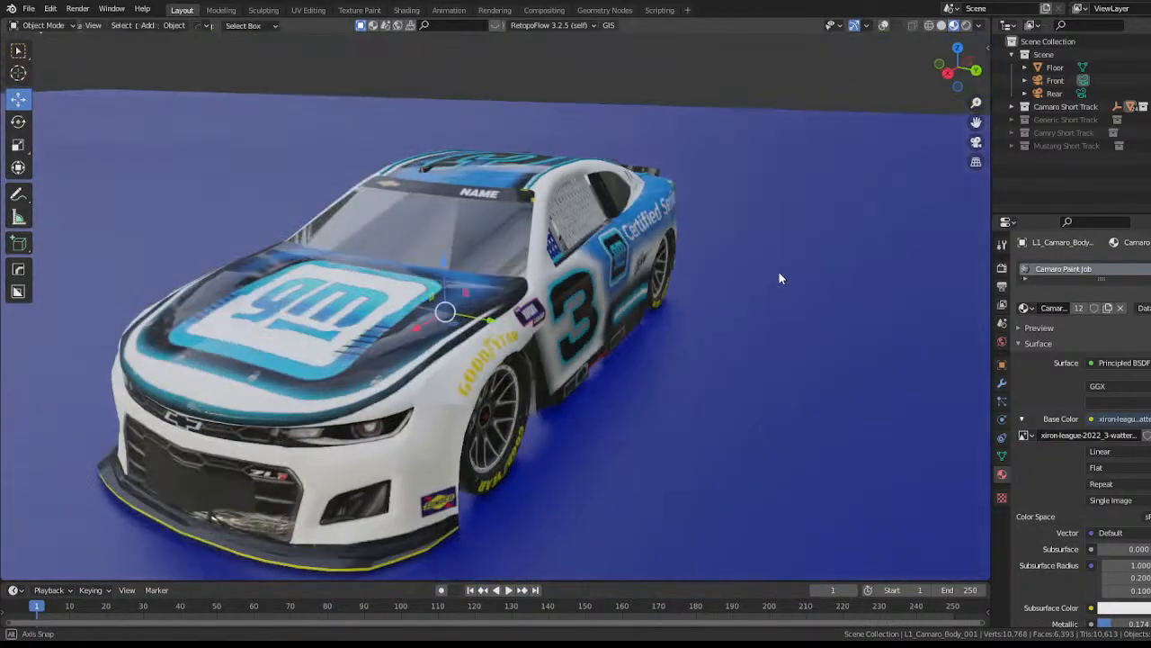
{"action": "scroll", "coordinate": [549, 215], "scroll_direction": "up", "scroll_amount": 4}
{"action": "left_click_drag", "start_coordinate": [546, 216], "coordinate": [457, 216]}
{"action": "scroll", "coordinate": [420, 234], "scroll_direction": "down", "scroll_amount": 6}
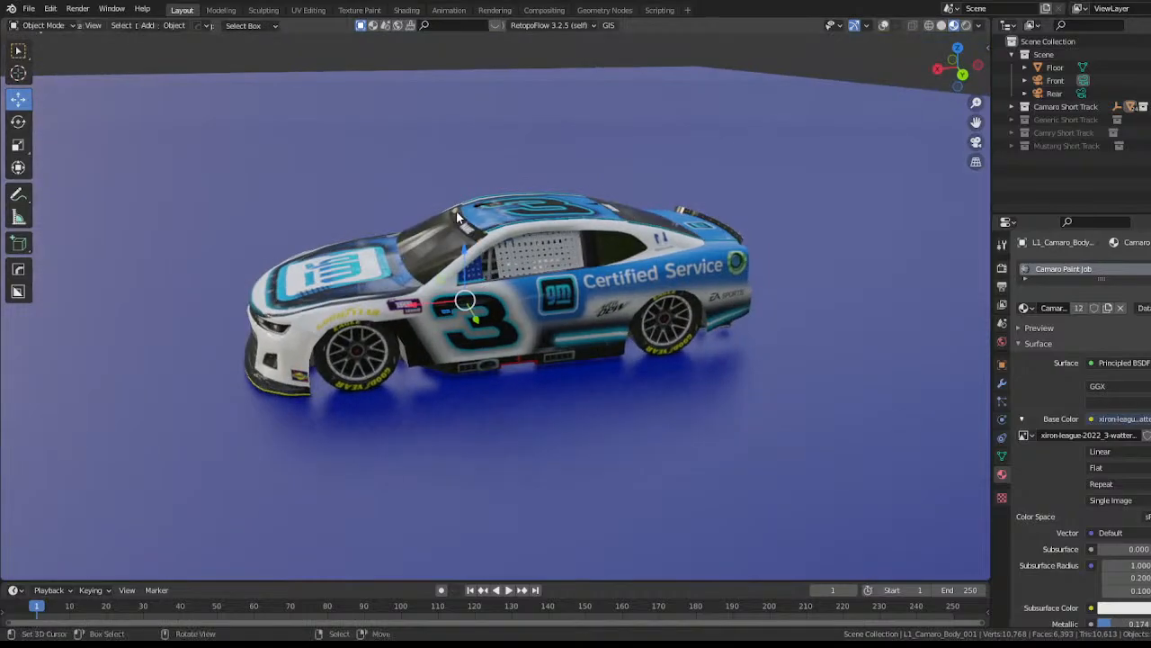
{"action": "scroll", "coordinate": [463, 229], "scroll_direction": "up", "scroll_amount": 6}
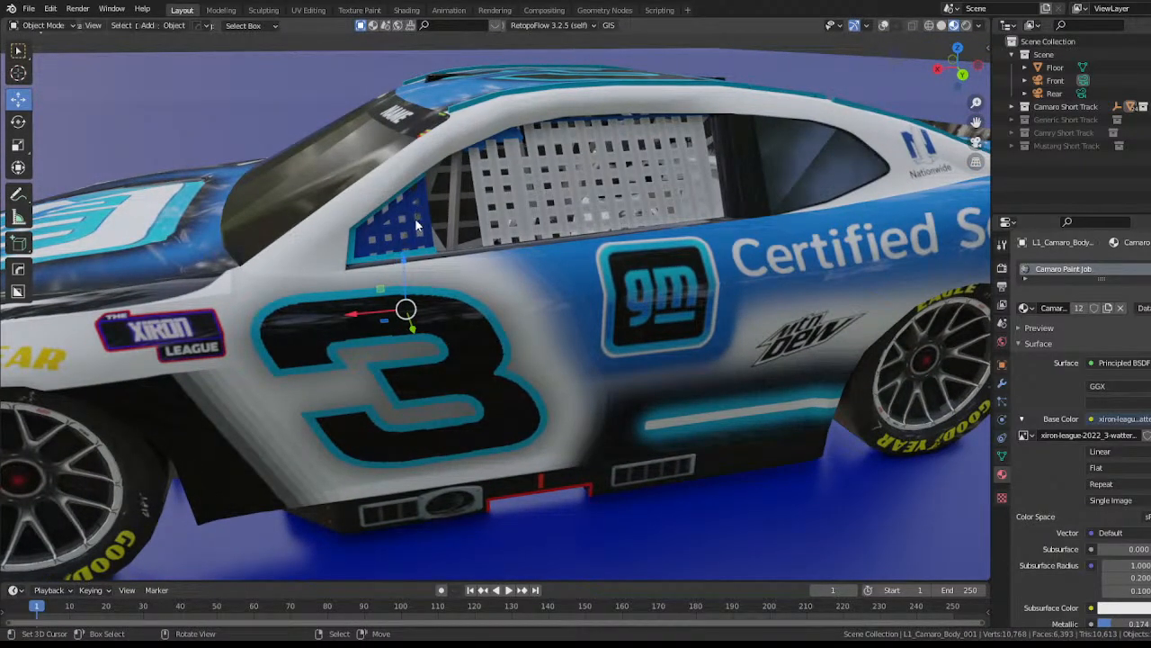
{"action": "scroll", "coordinate": [558, 196], "scroll_direction": "down", "scroll_amount": 4}
{"action": "scroll", "coordinate": [535, 191], "scroll_direction": "up", "scroll_amount": 7}
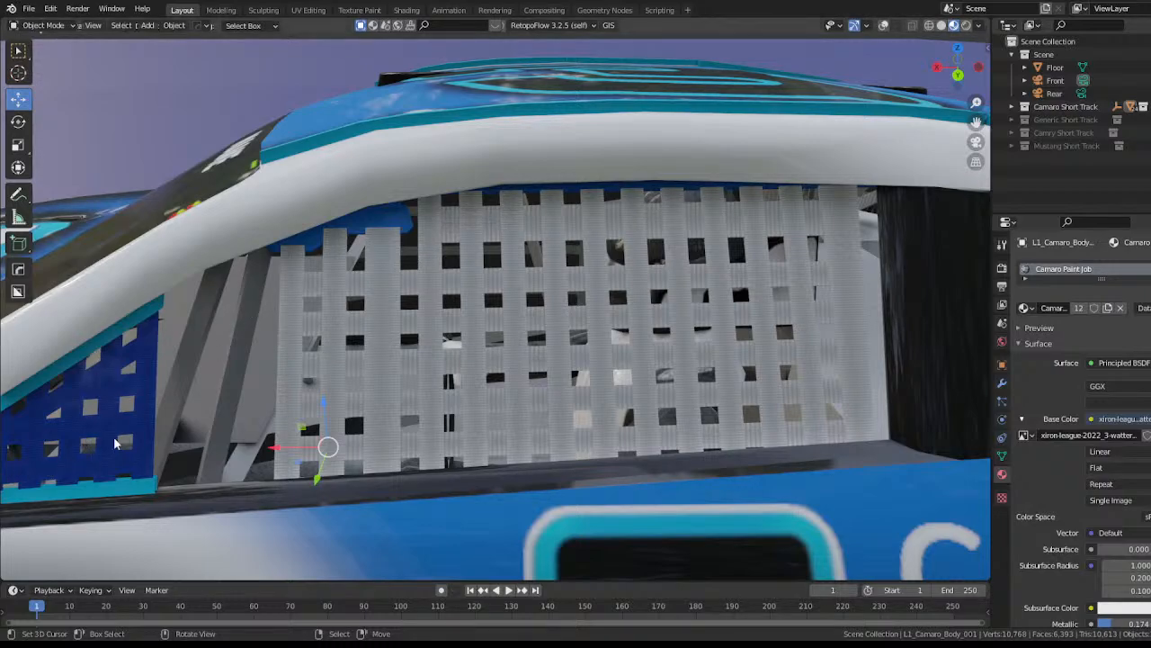
{"action": "scroll", "coordinate": [314, 410], "scroll_direction": "up", "scroll_amount": 2}
{"action": "scroll", "coordinate": [314, 404], "scroll_direction": "up", "scroll_amount": 1}
{"action": "left_click_drag", "start_coordinate": [353, 389], "coordinate": [605, 333]}
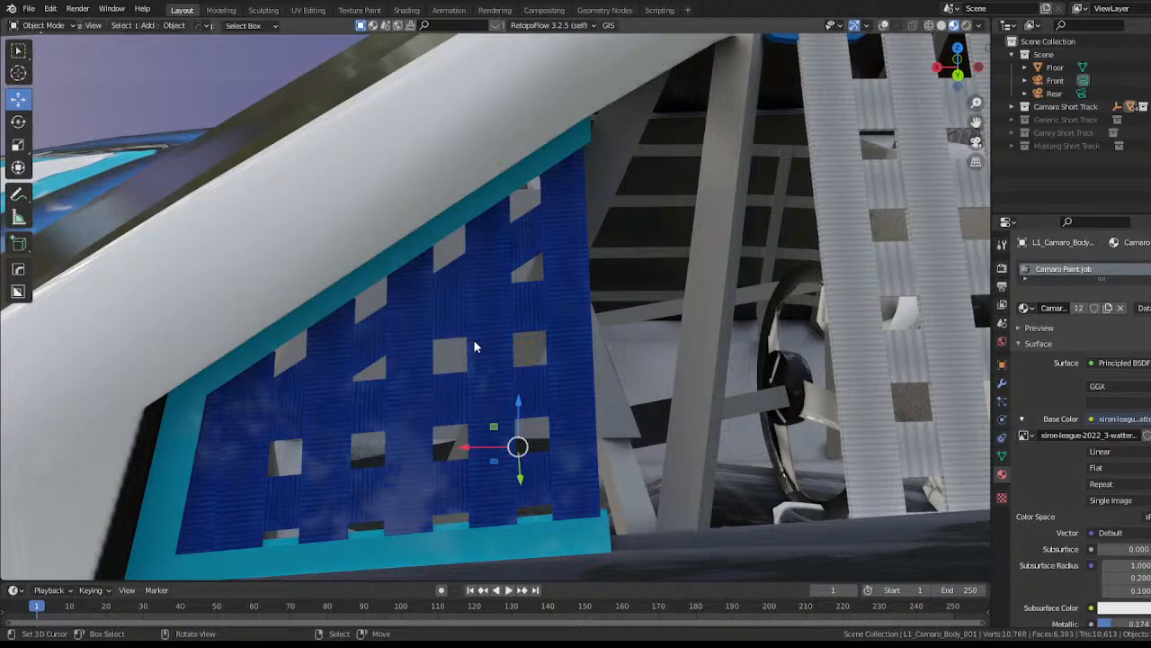
{"action": "scroll", "coordinate": [473, 339], "scroll_direction": "down", "scroll_amount": 6}
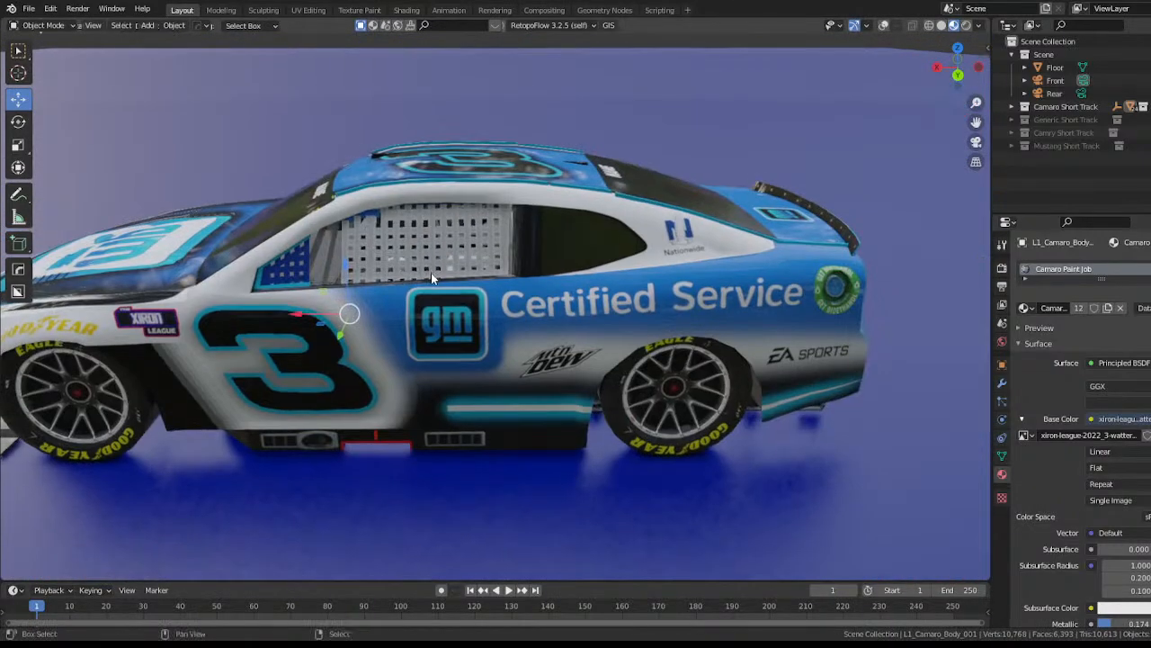
Step: Examine the hood, roof and rear deck graphics from the Top view and the car's side, ending in the front camera view
{"action": "left_click_drag", "start_coordinate": [431, 273], "coordinate": [480, 359]}
{"action": "key", "text": "grave"}
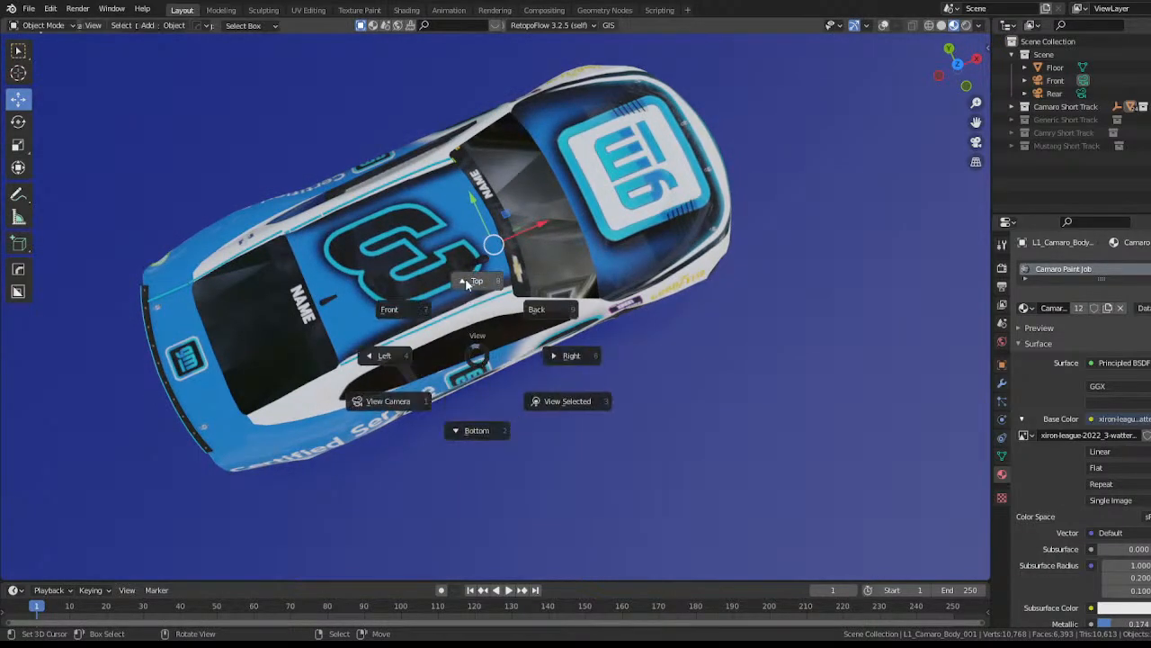
{"action": "left_click", "coordinate": [465, 278]}
{"action": "scroll", "coordinate": [487, 290], "scroll_direction": "up", "scroll_amount": 5}
{"action": "scroll", "coordinate": [503, 341], "scroll_direction": "down", "scroll_amount": 2}
{"action": "scroll", "coordinate": [467, 308], "scroll_direction": "down", "scroll_amount": 2}
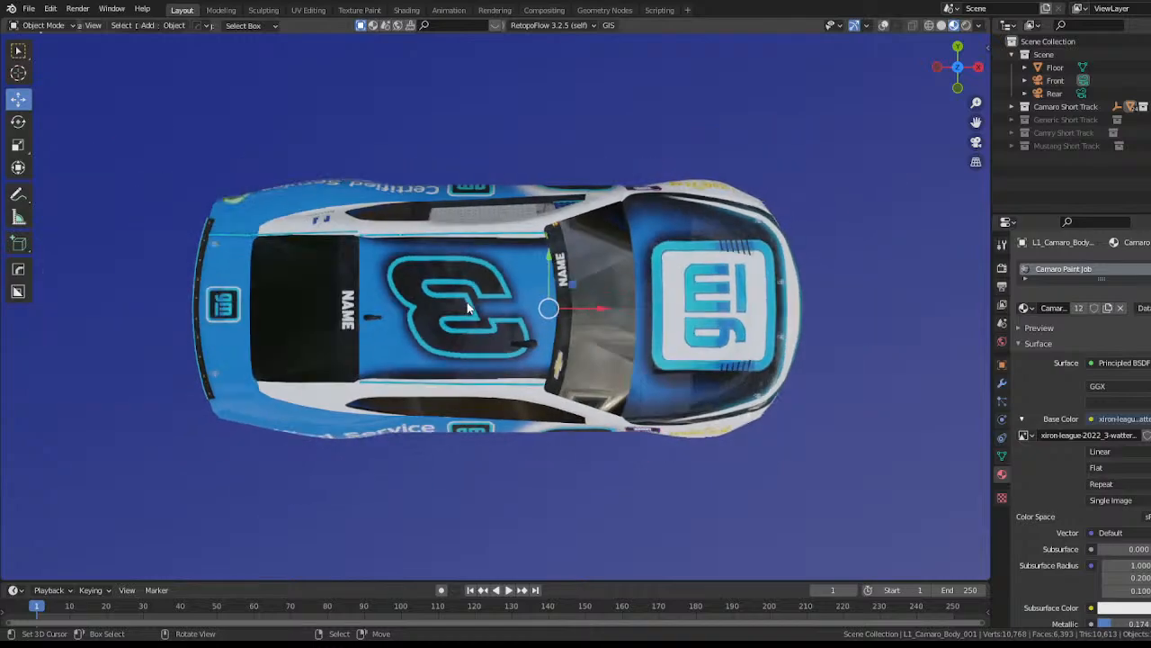
{"action": "scroll", "coordinate": [466, 309], "scroll_direction": "down", "scroll_amount": 1}
{"action": "scroll", "coordinate": [465, 298], "scroll_direction": "up", "scroll_amount": 1}
{"action": "left_click_drag", "start_coordinate": [523, 423], "coordinate": [312, 304]}
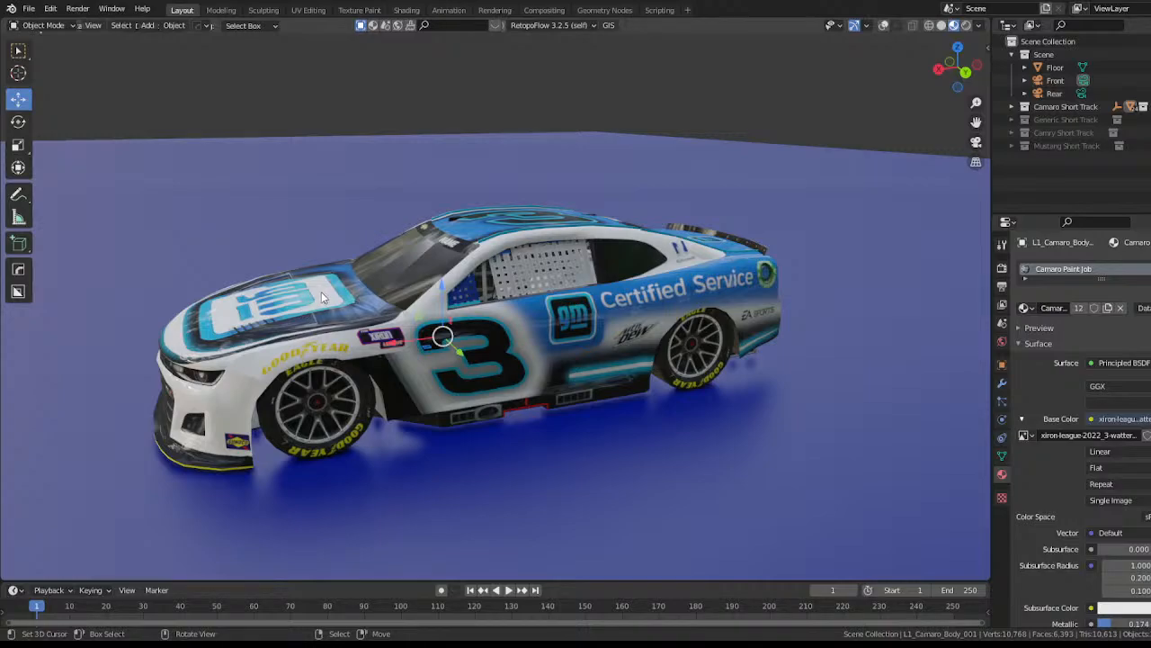
{"action": "key", "text": "KP_0"}
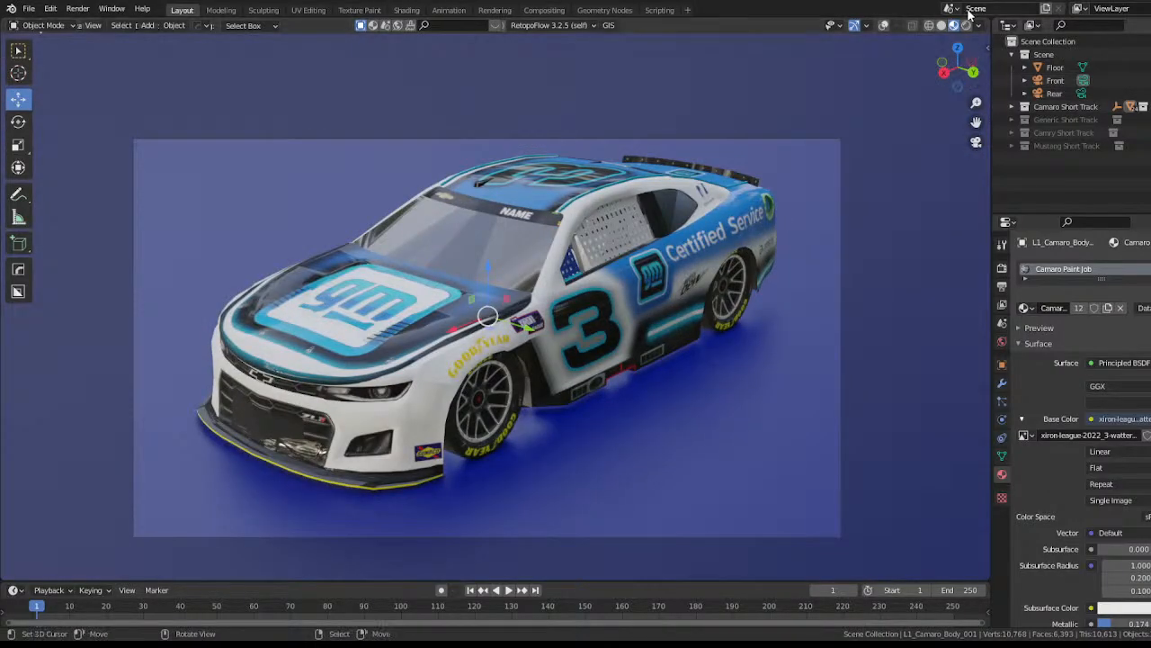
Step: Try the Eevee render engine on the car and compare the preview with Screen Space Reflections off and on
{"action": "left_click", "coordinate": [1002, 267]}
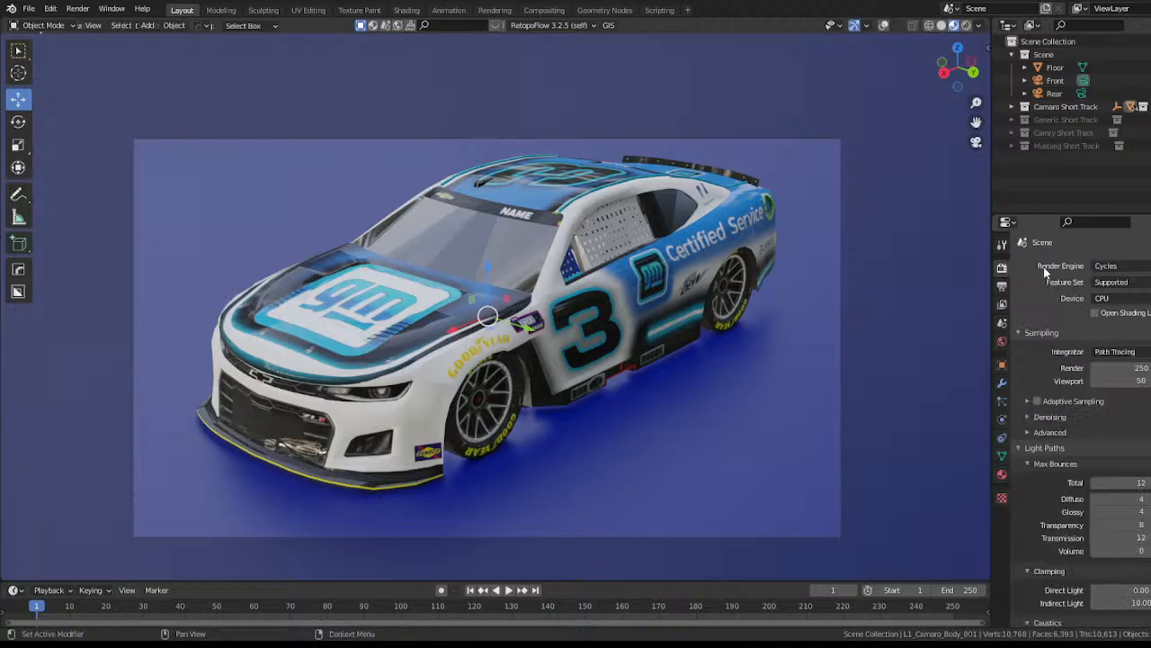
{"action": "left_click", "coordinate": [1108, 266]}
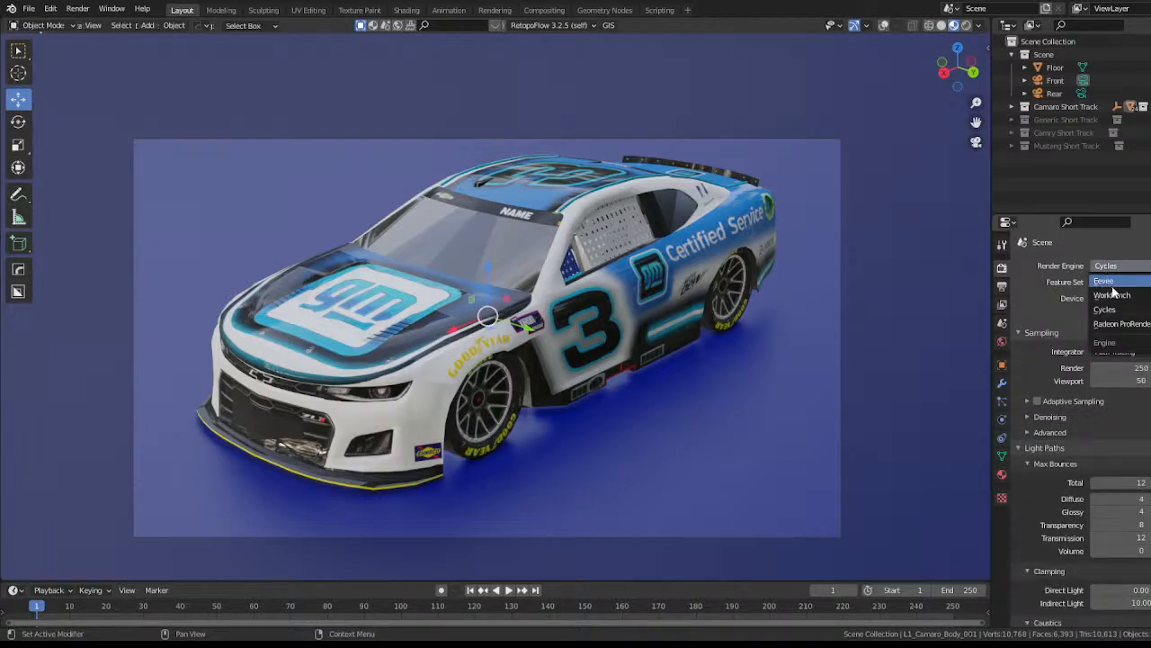
{"action": "left_click", "coordinate": [1105, 280]}
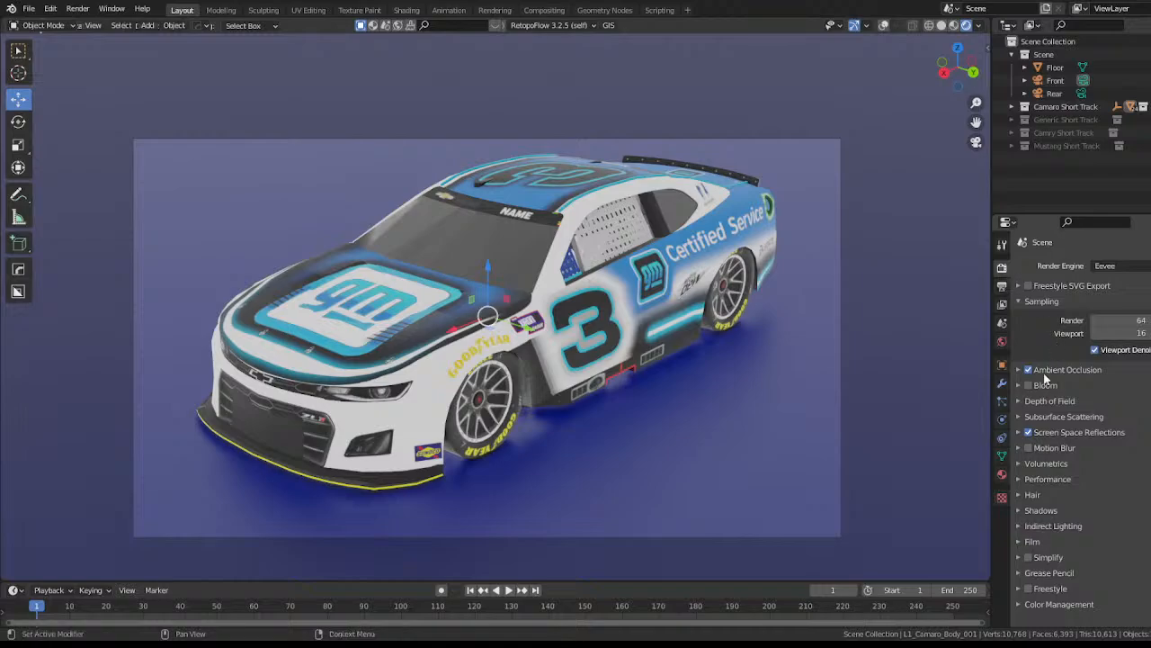
{"action": "left_click", "coordinate": [1029, 432]}
{"action": "left_click", "coordinate": [1029, 432]}
Step: Set the render engine back to Cycles and save the scene
{"action": "left_click", "coordinate": [1107, 266]}
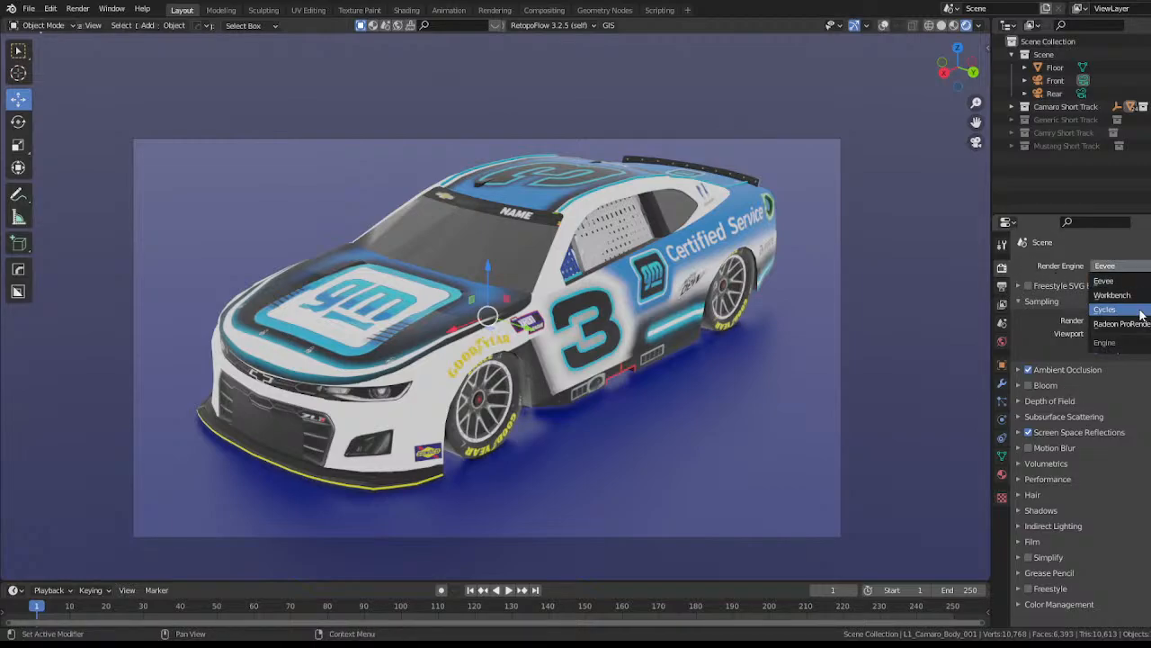
{"action": "left_click", "coordinate": [1139, 310]}
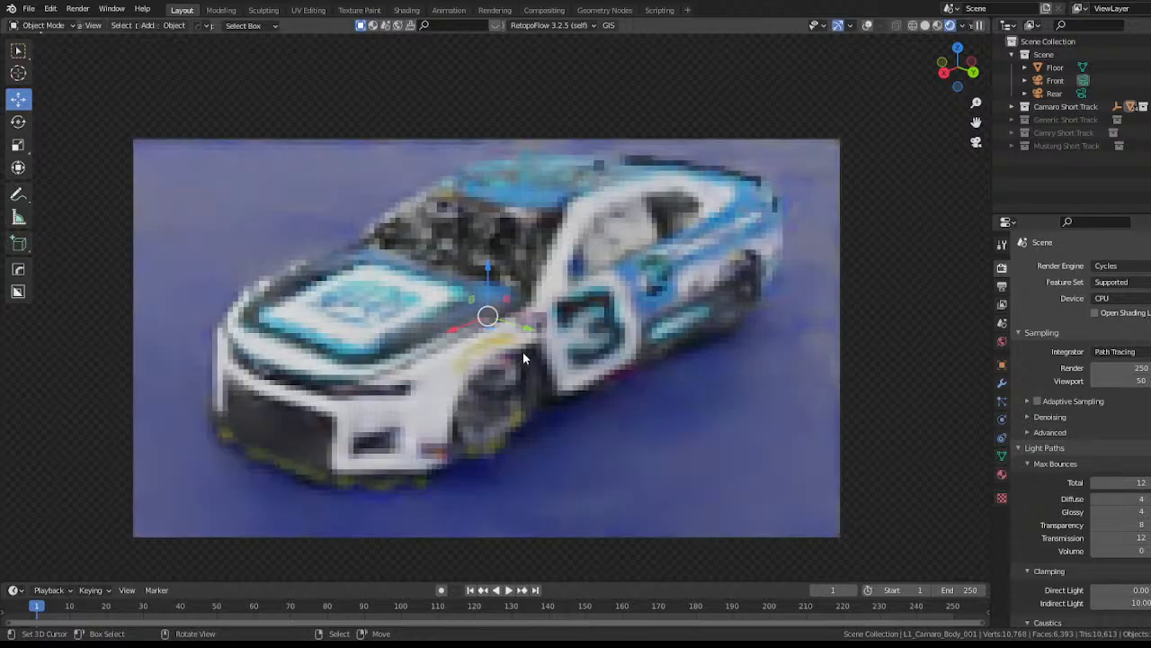
{"action": "key", "text": "ctrl+s"}
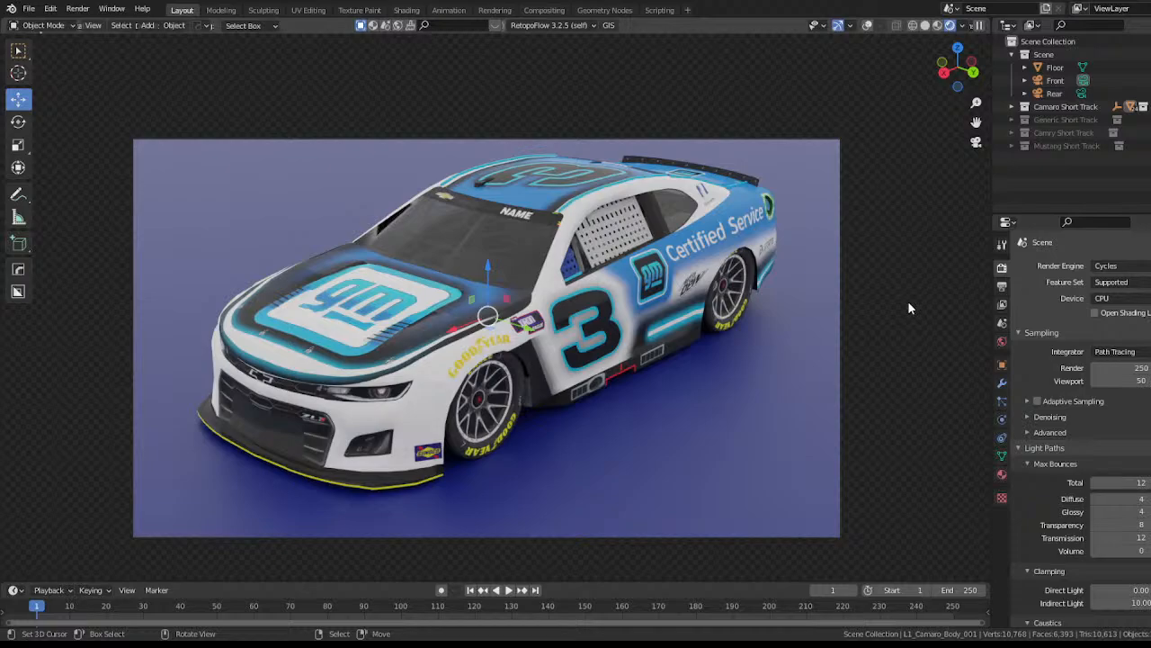
Step: Show the viewport overlays and set the bodyshell's Camaro Underside material to Metallic 0.672, Specular 0.227 and Roughness 0.219
{"action": "left_click_drag", "start_coordinate": [378, 256], "coordinate": [638, 260]}
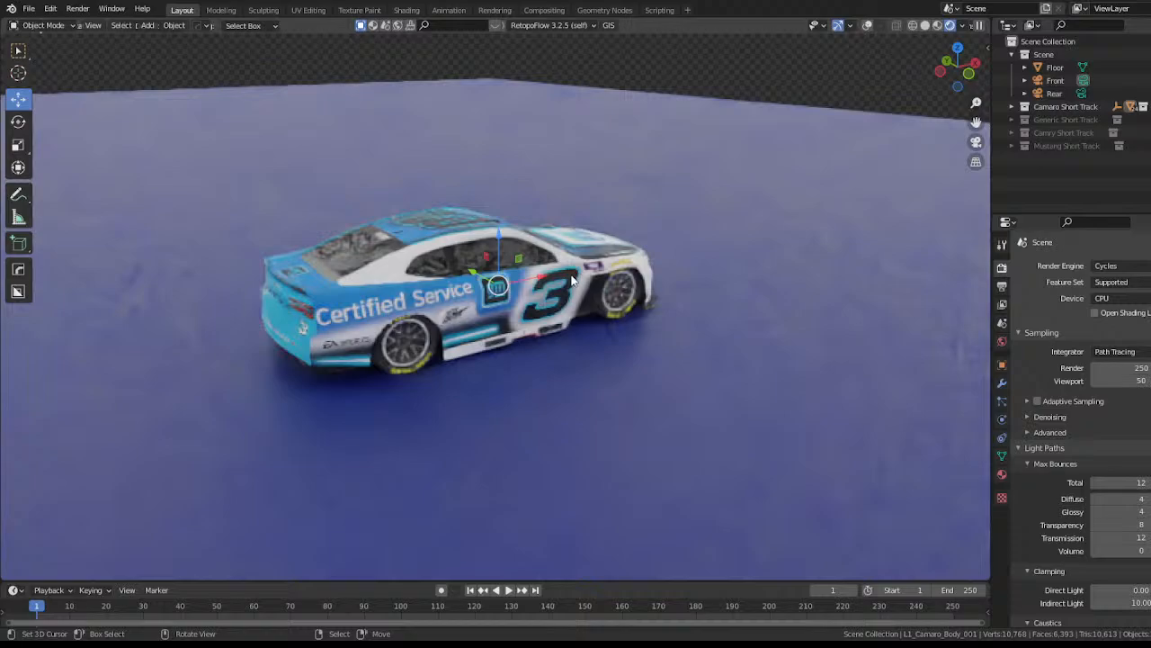
{"action": "key", "text": "KP_0"}
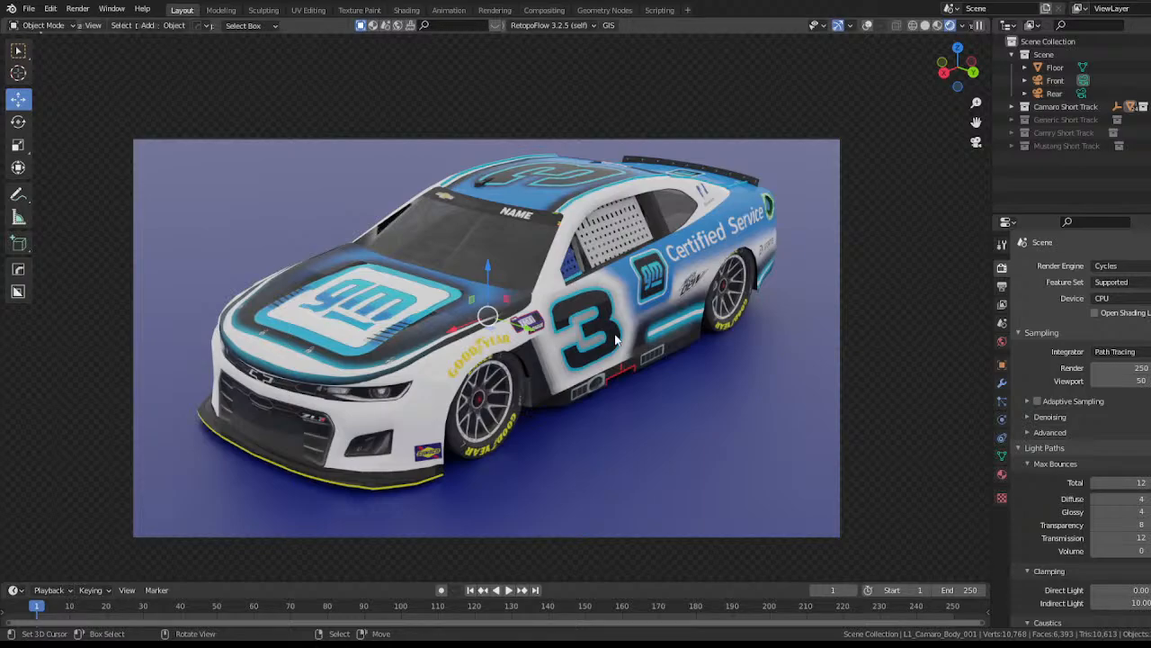
{"action": "left_click", "coordinate": [733, 308]}
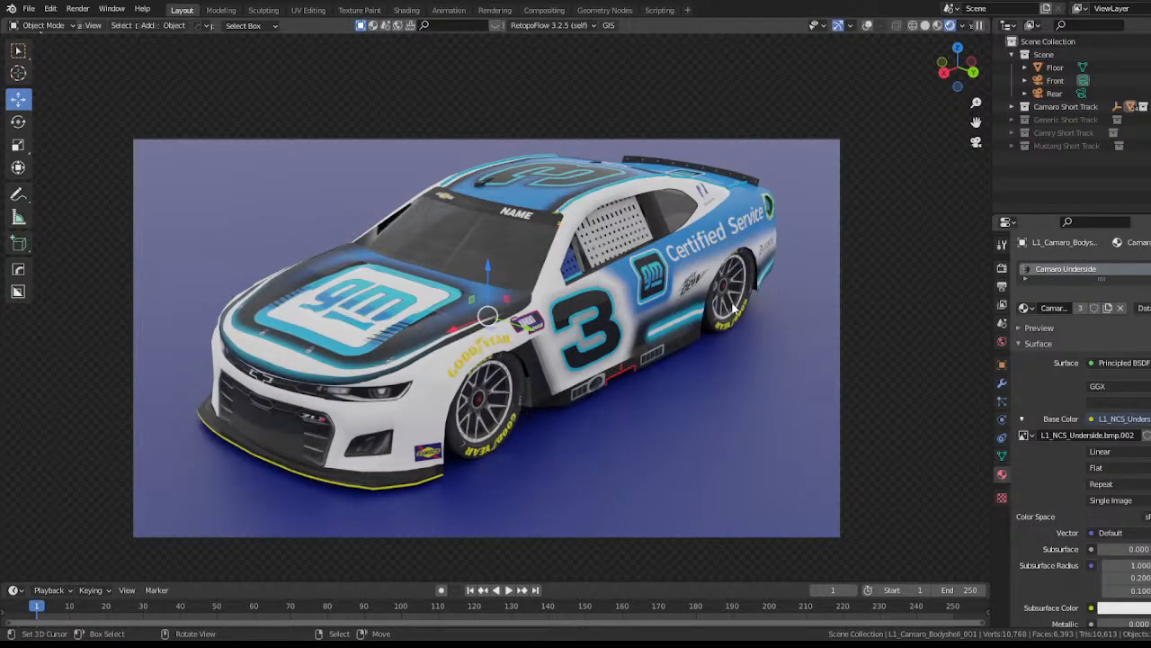
{"action": "key", "text": "shift+alt+z"}
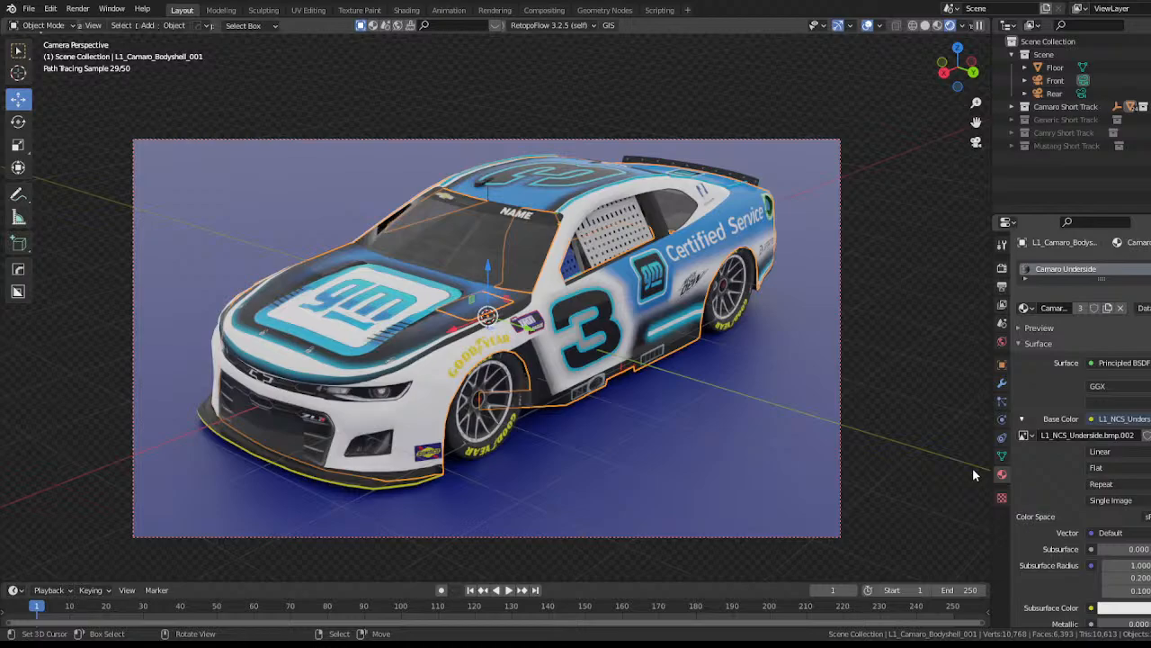
{"action": "scroll", "coordinate": [1079, 423], "scroll_direction": "down", "scroll_amount": 4}
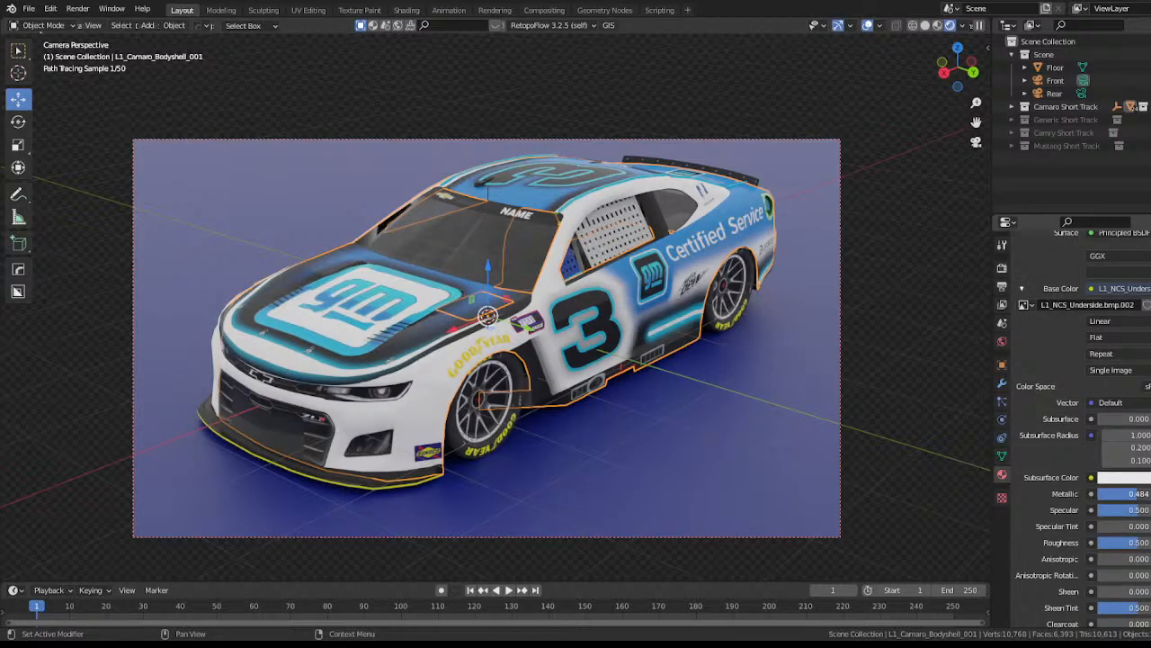
{"action": "left_click_drag", "start_coordinate": [1137, 494], "coordinate": [1150, 493]}
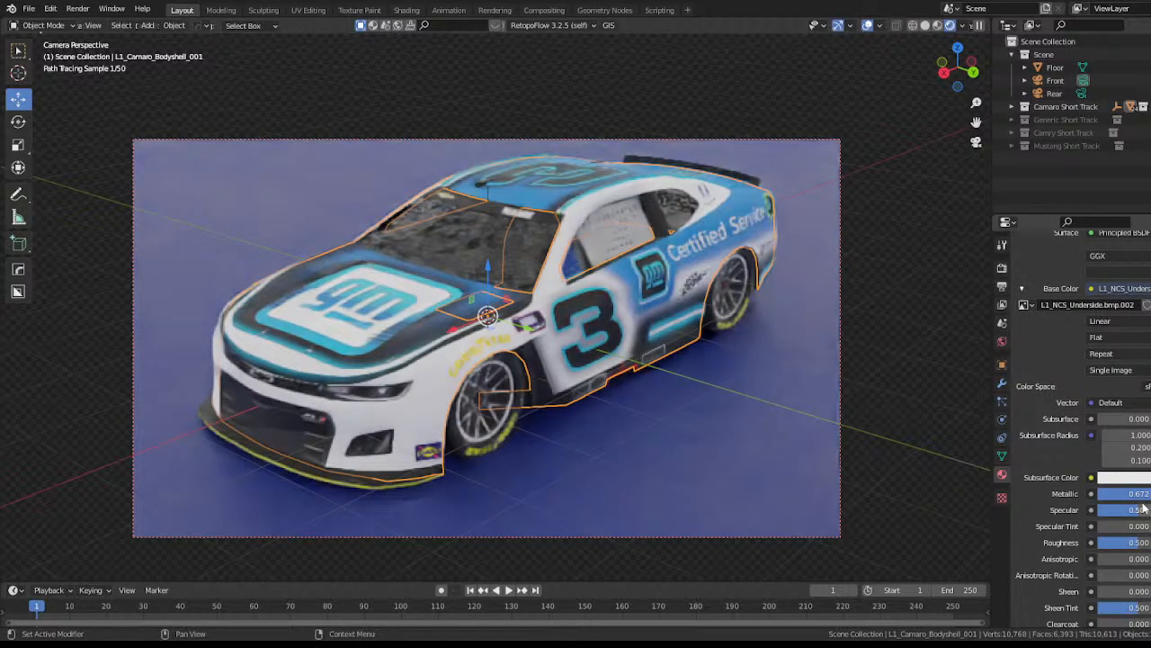
{"action": "left_click_drag", "start_coordinate": [1141, 542], "coordinate": [1110, 509]}
{"action": "scroll", "coordinate": [1063, 450], "scroll_direction": "down", "scroll_amount": 3}
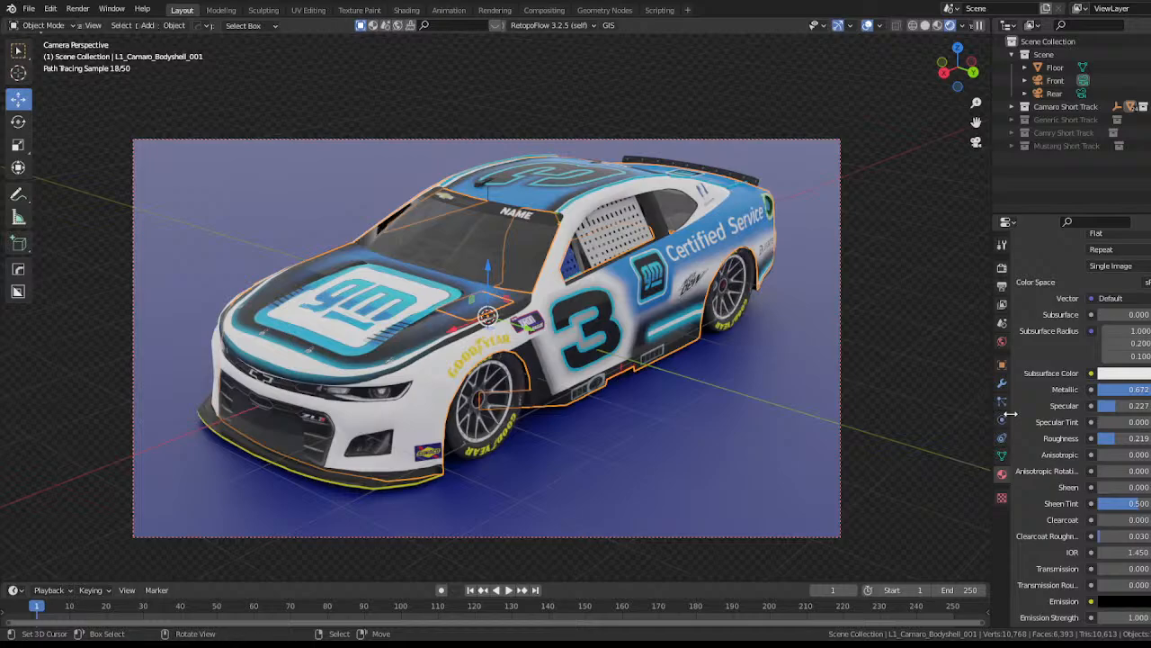
Step: Deselect the bodyshell and make the Rear camera the scene's active camera
{"action": "left_click", "coordinate": [86, 309]}
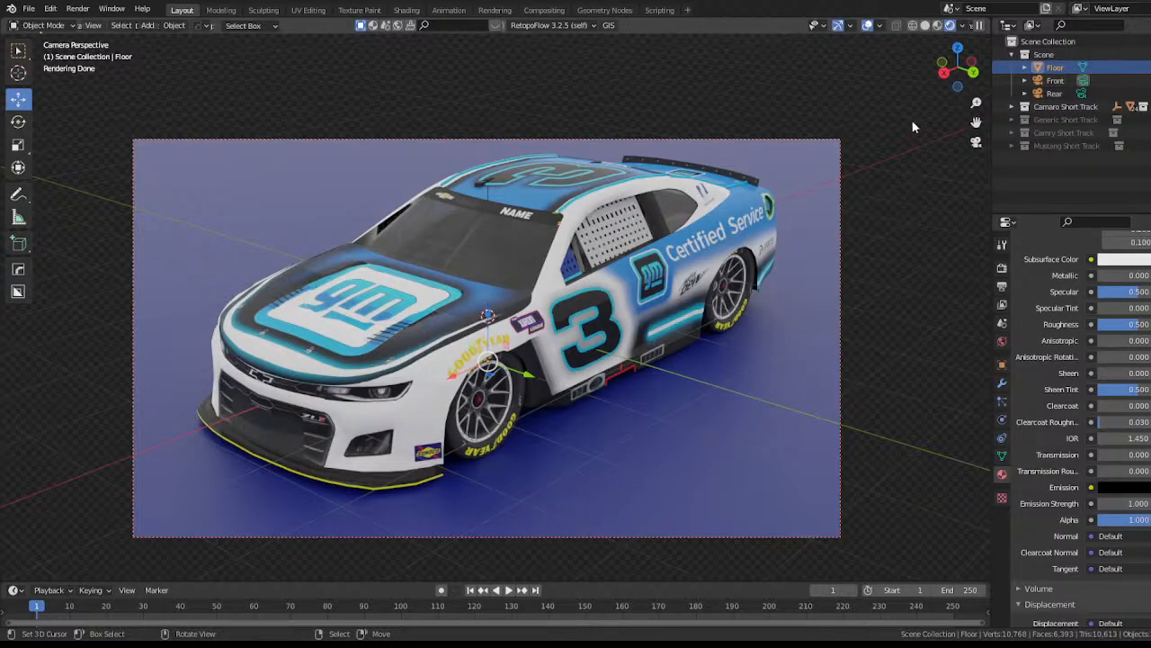
{"action": "left_click", "coordinate": [1082, 94]}
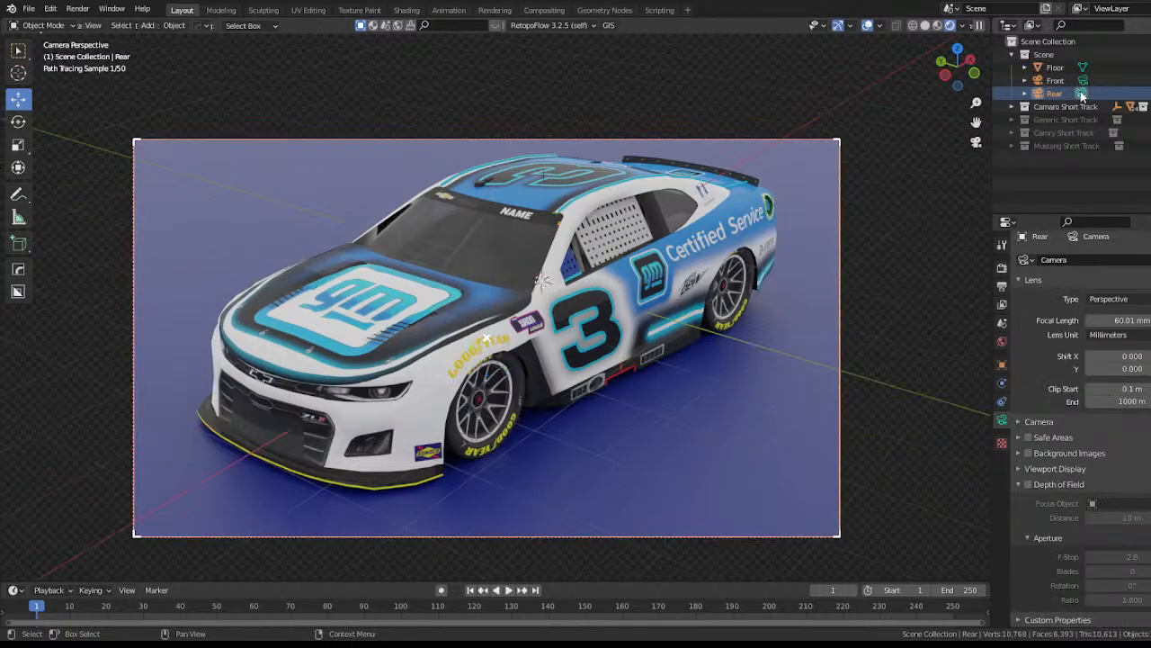